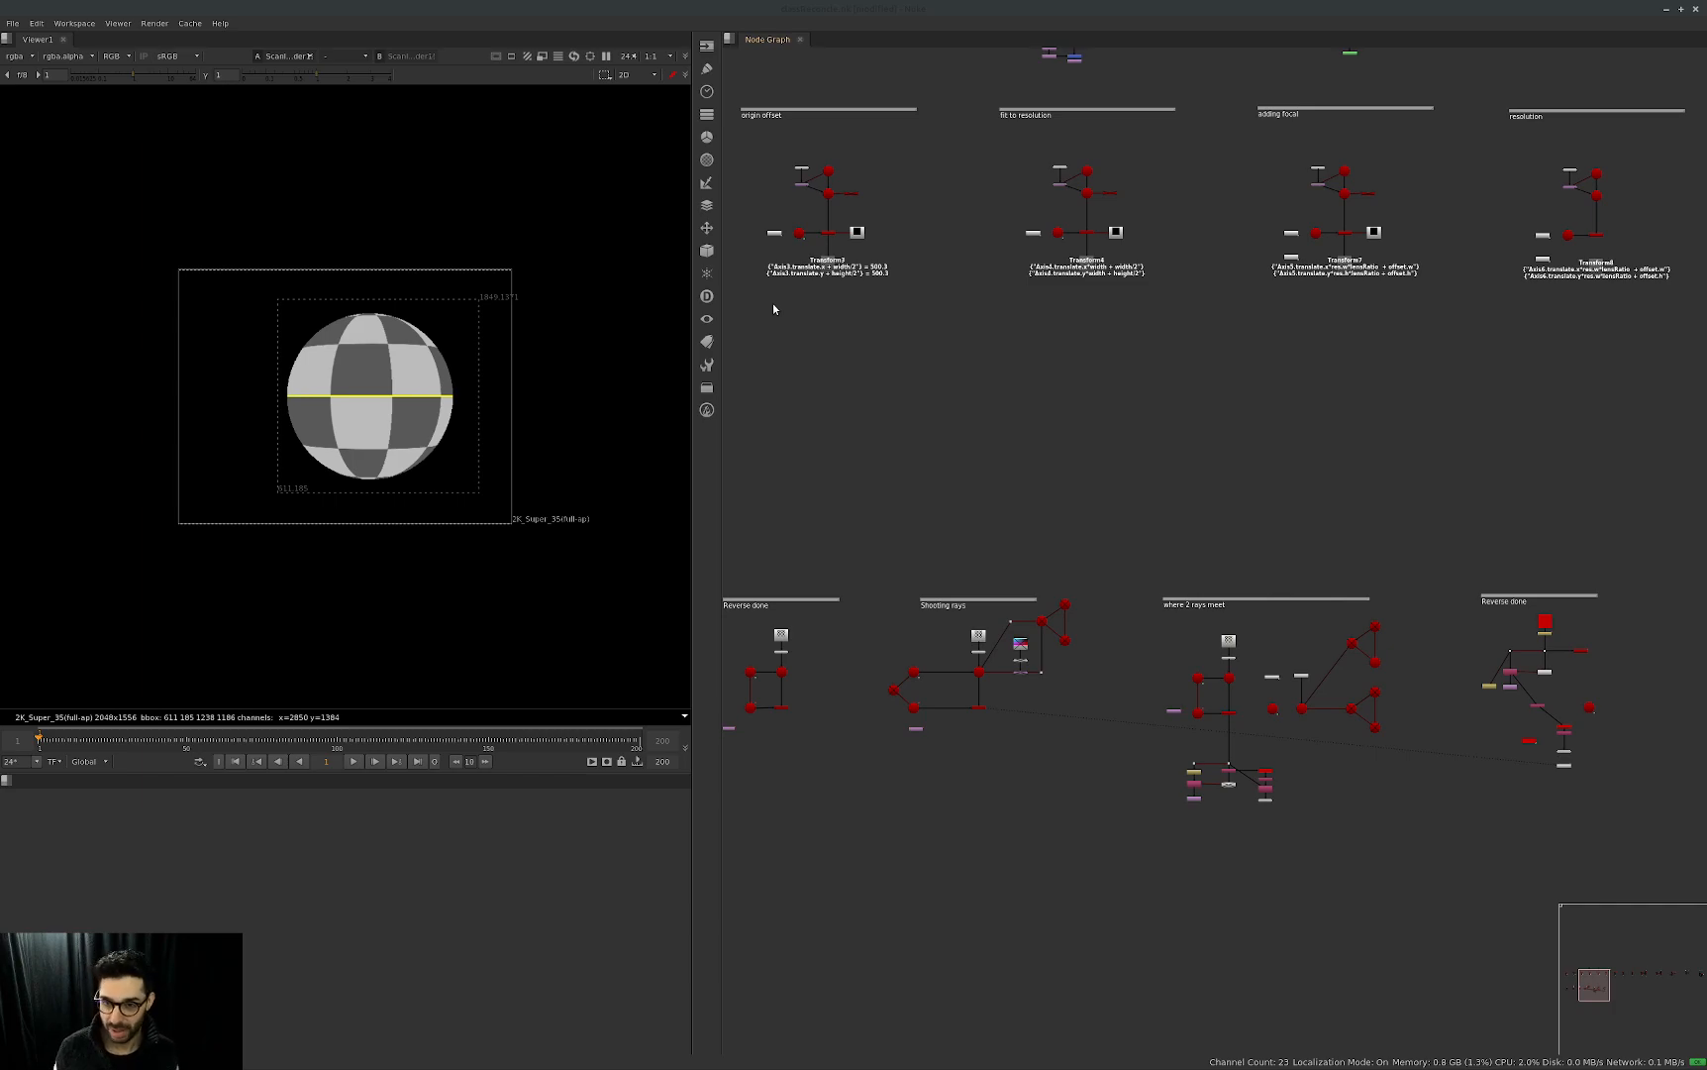
Locate the special-case node setup in the node graph and examine the properties of Camera1.
middle_click_drag(1274, 461, 1688, 701)
middle_click_drag(738, 569, 1358, 600)
scroll(1345, 479, "up", 4)
middle_click_drag(1495, 506, 1204, 560)
scroll(1164, 600, "up", 2)
middle_click_drag(1237, 630, 1237, 649)
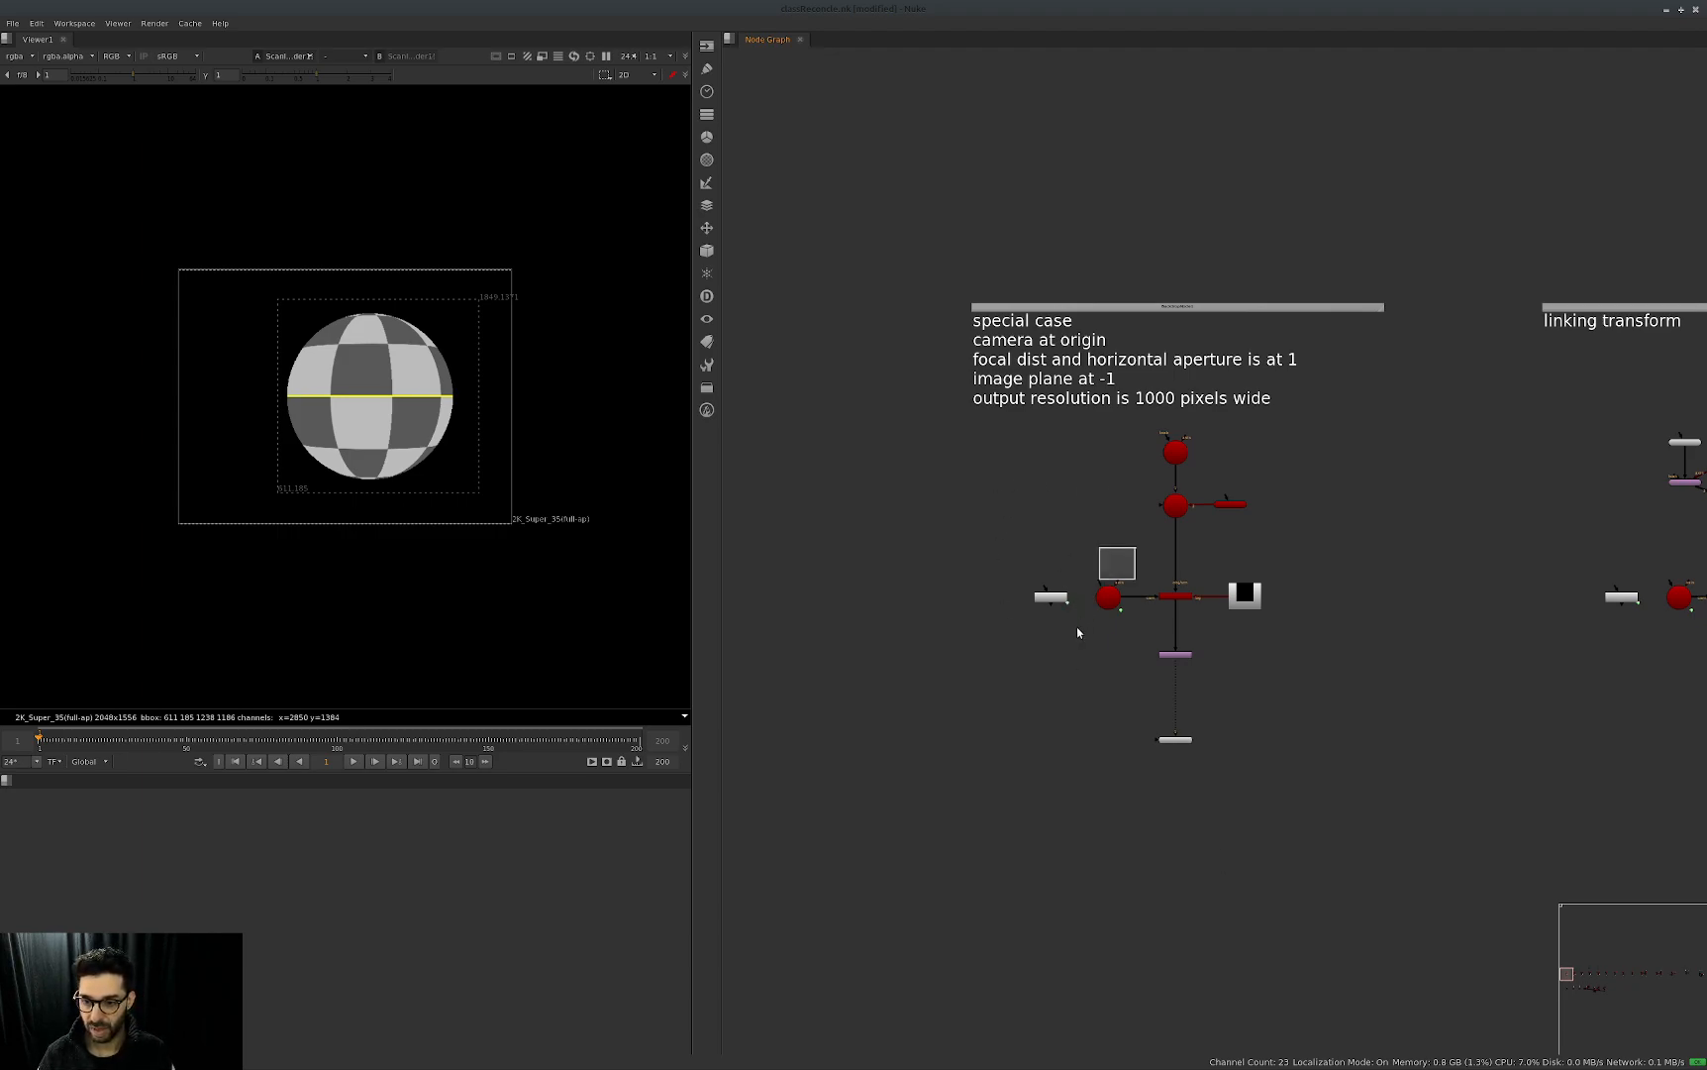
double_click(1108, 596)
left_click_drag(901, 495, 858, 410)
left_click(709, 632)
left_click_drag(884, 686, 885, 790)
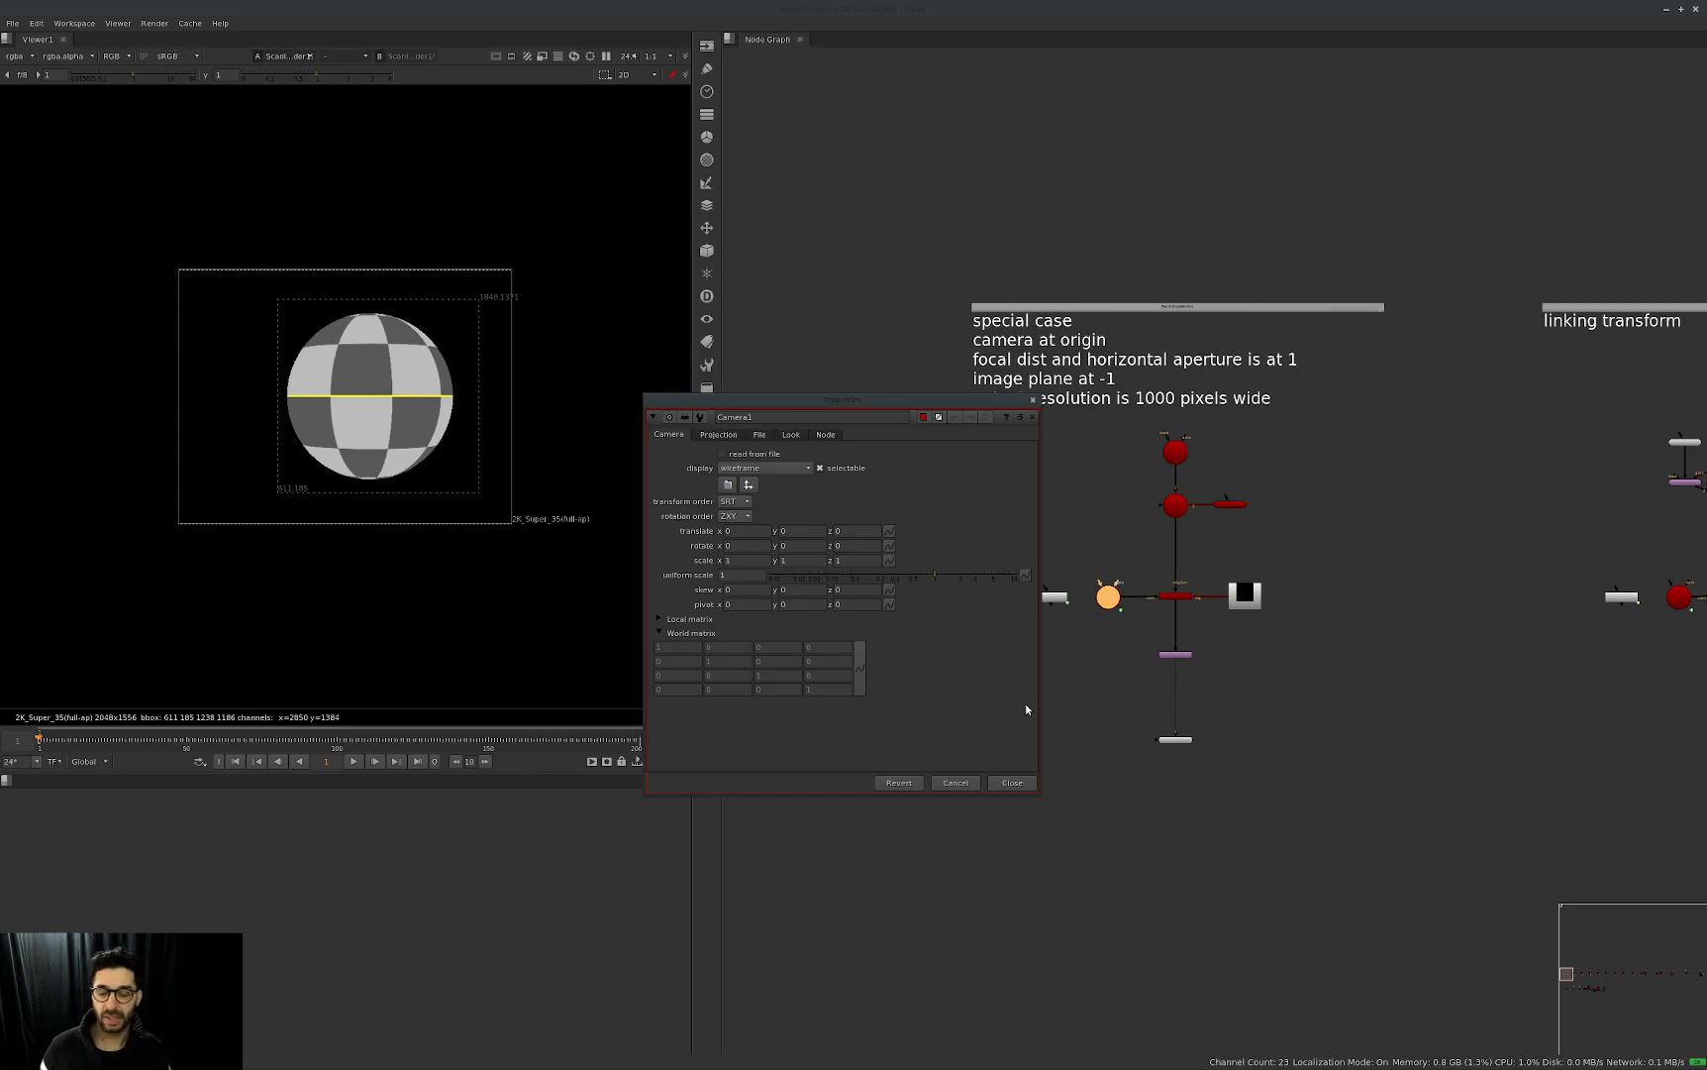
key("Escape")
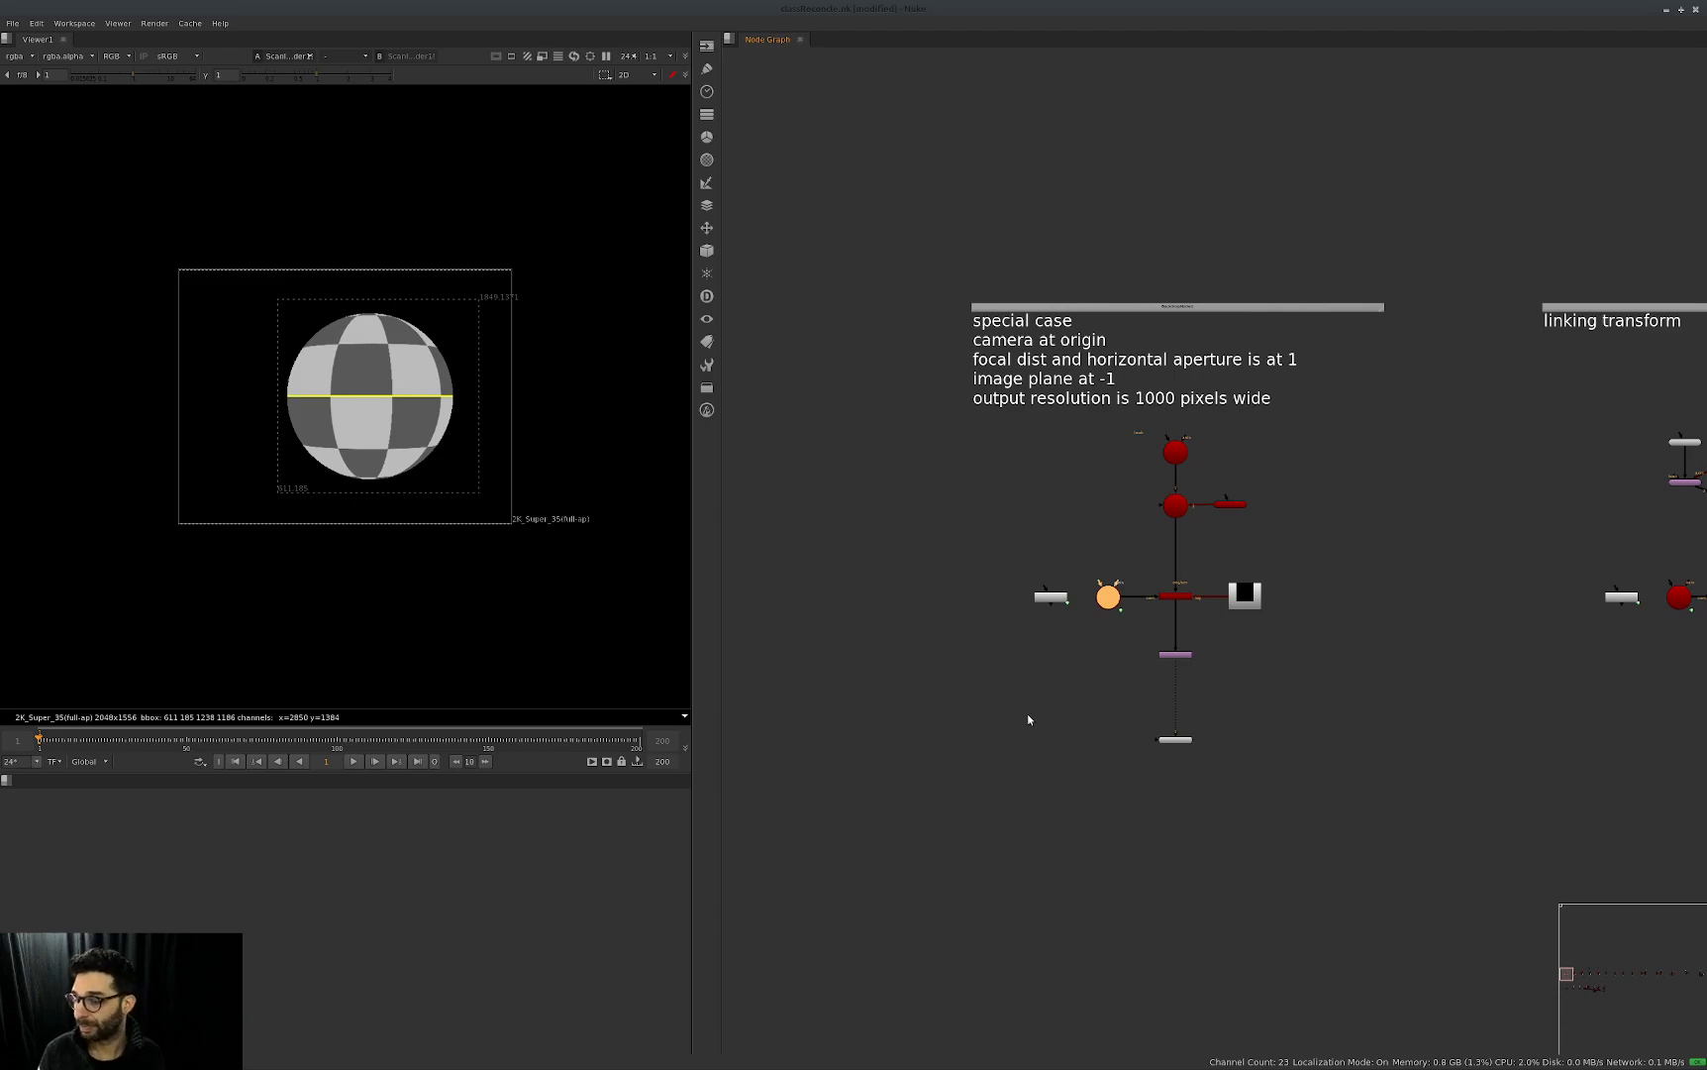
Move the Viewer2 node out from beneath the Transform node to the open area on its left.
middle_click_drag(1302, 611, 1159, 703)
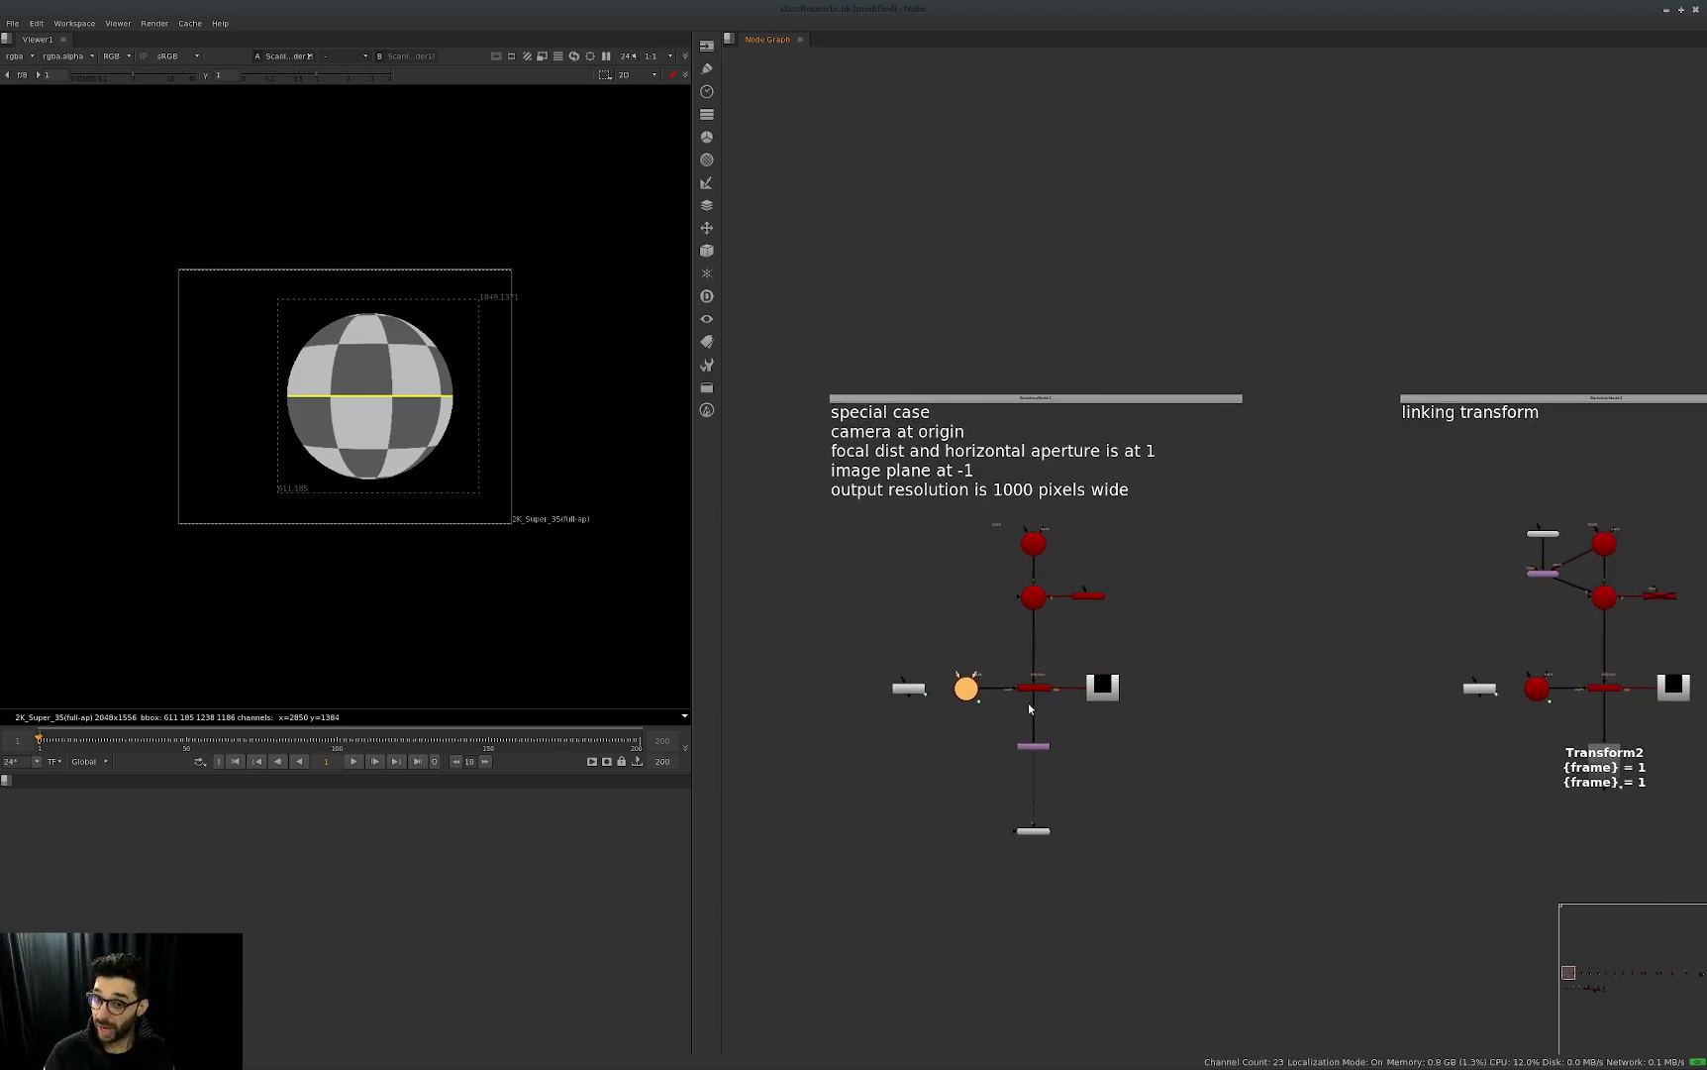
scroll(1030, 703, "up", 2)
left_click(1088, 854)
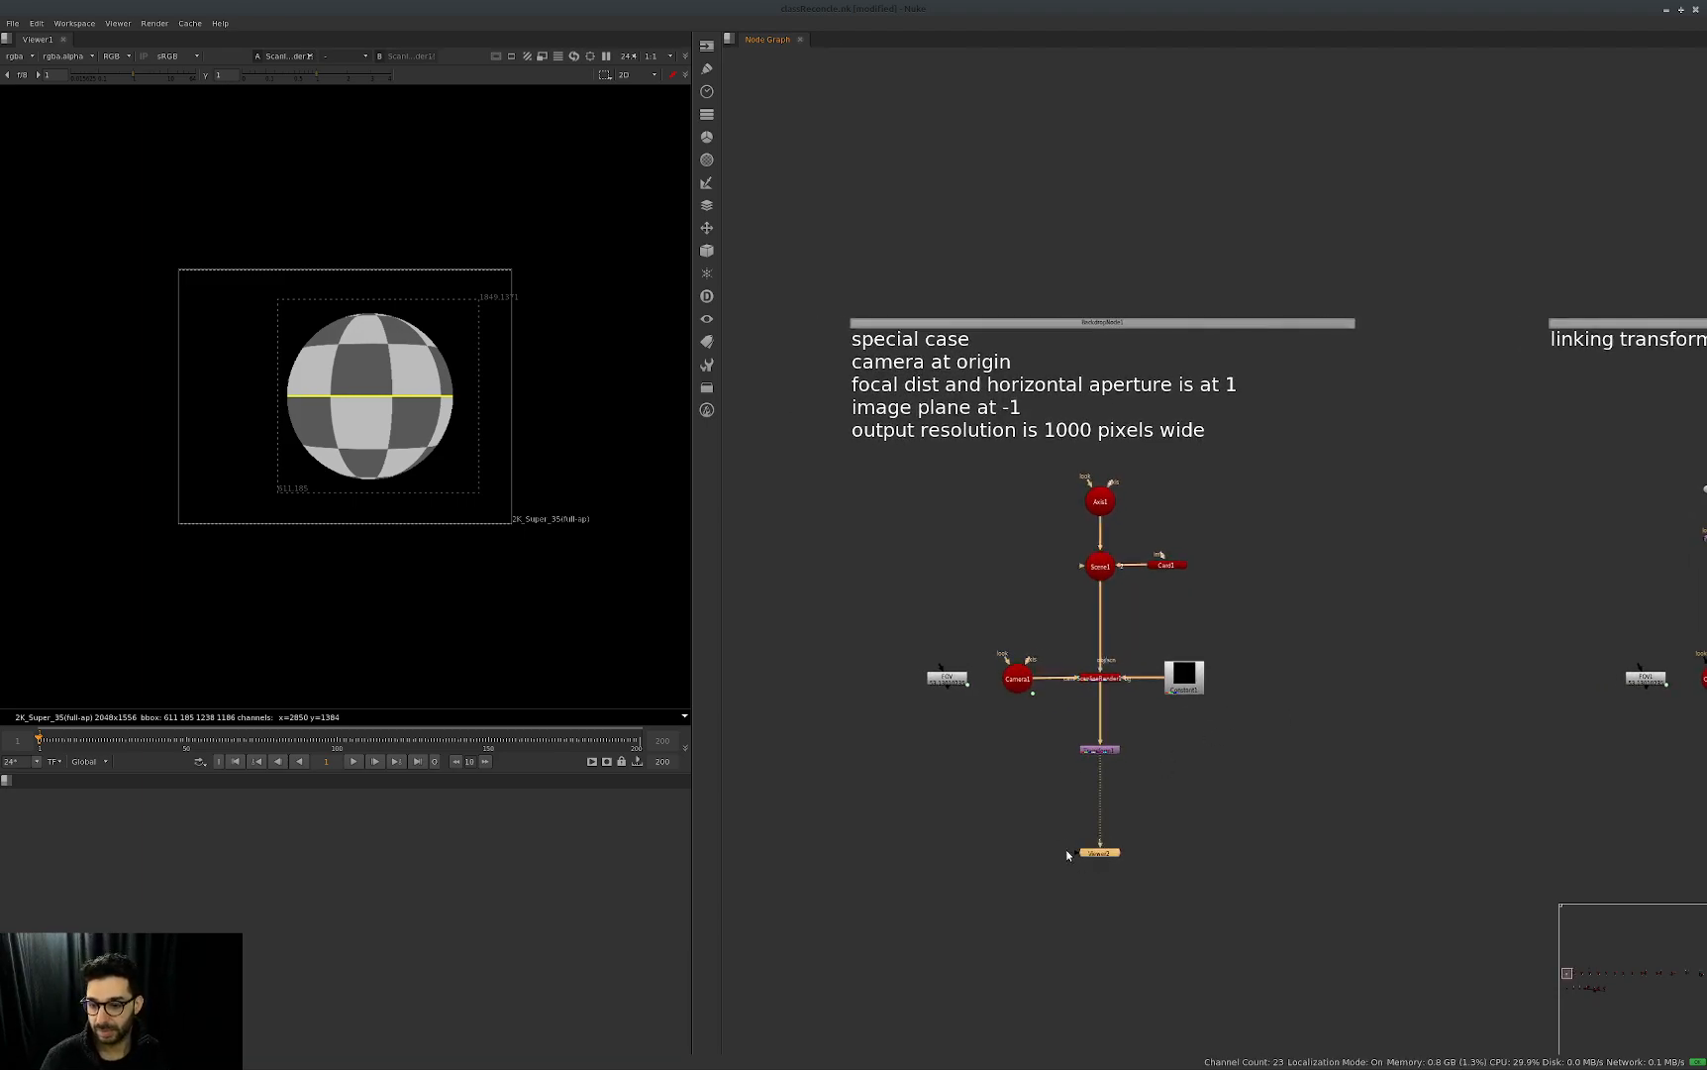
left_click_drag(1088, 853, 918, 851)
middle_click_drag(1132, 809, 1141, 814)
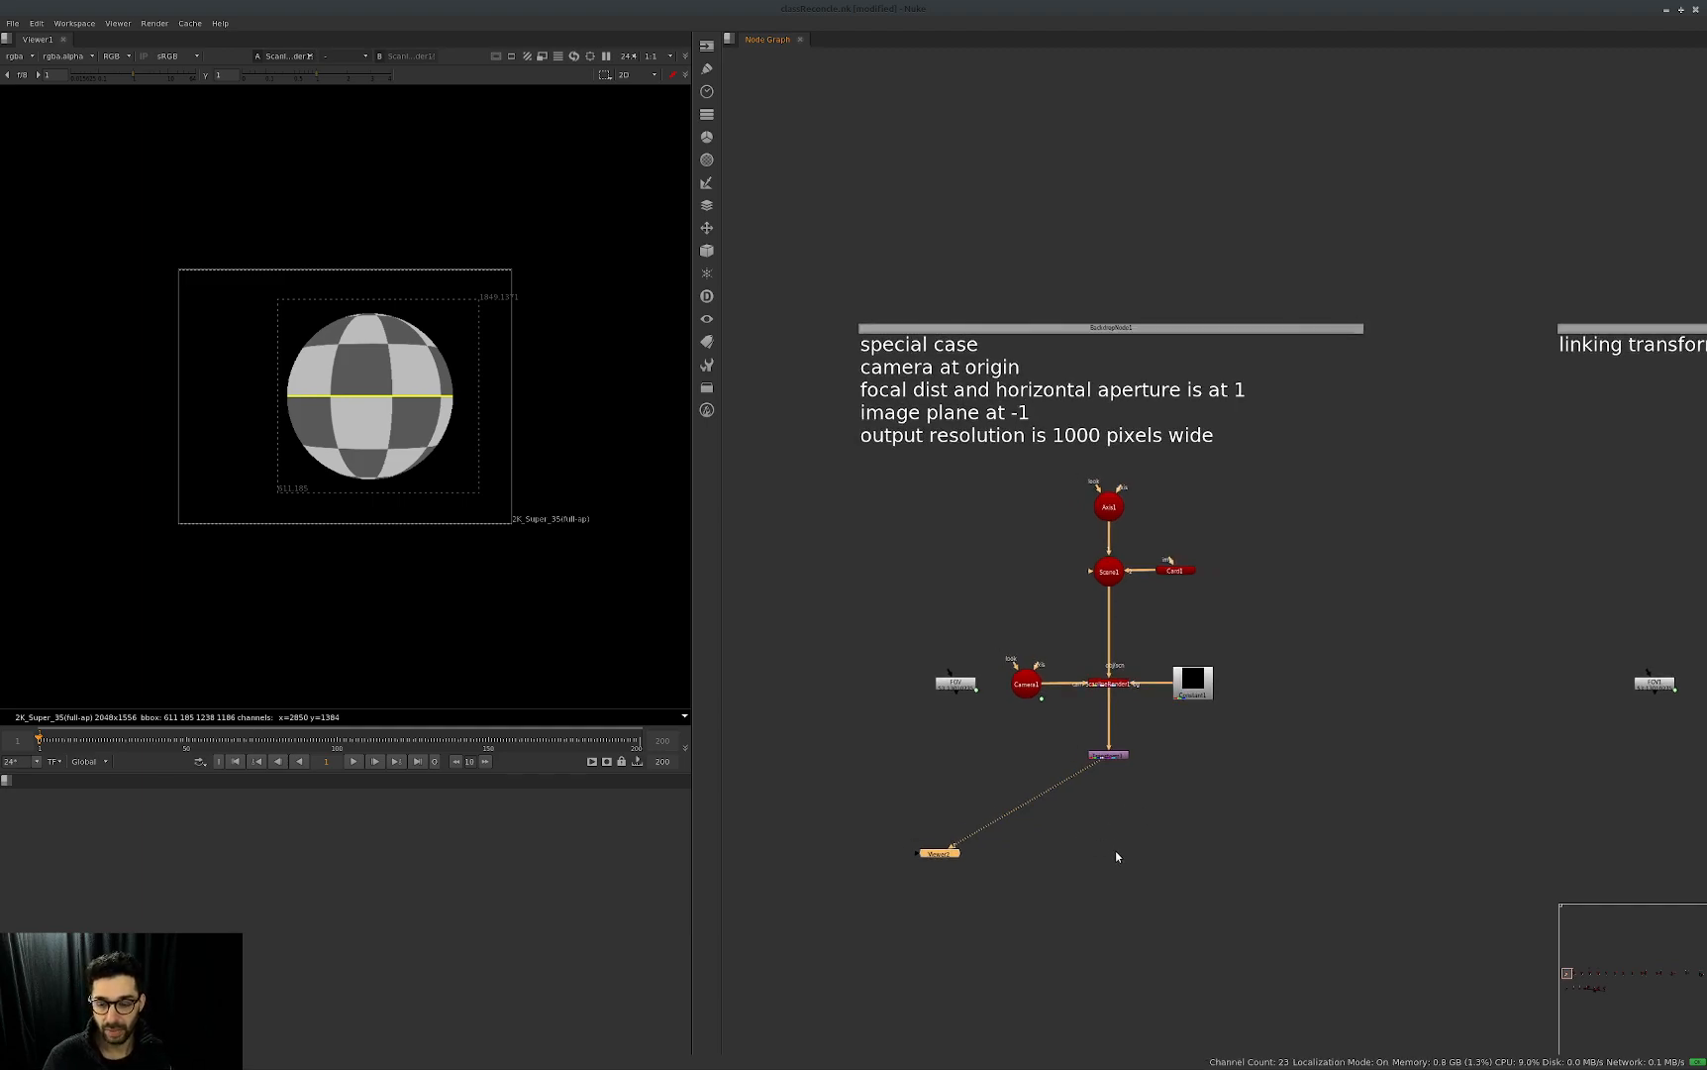
Add a ScanlineRender node left of the special-case setup, connect it to the viewer and show the viewer in 3D.
scroll(1110, 651, "up", 1)
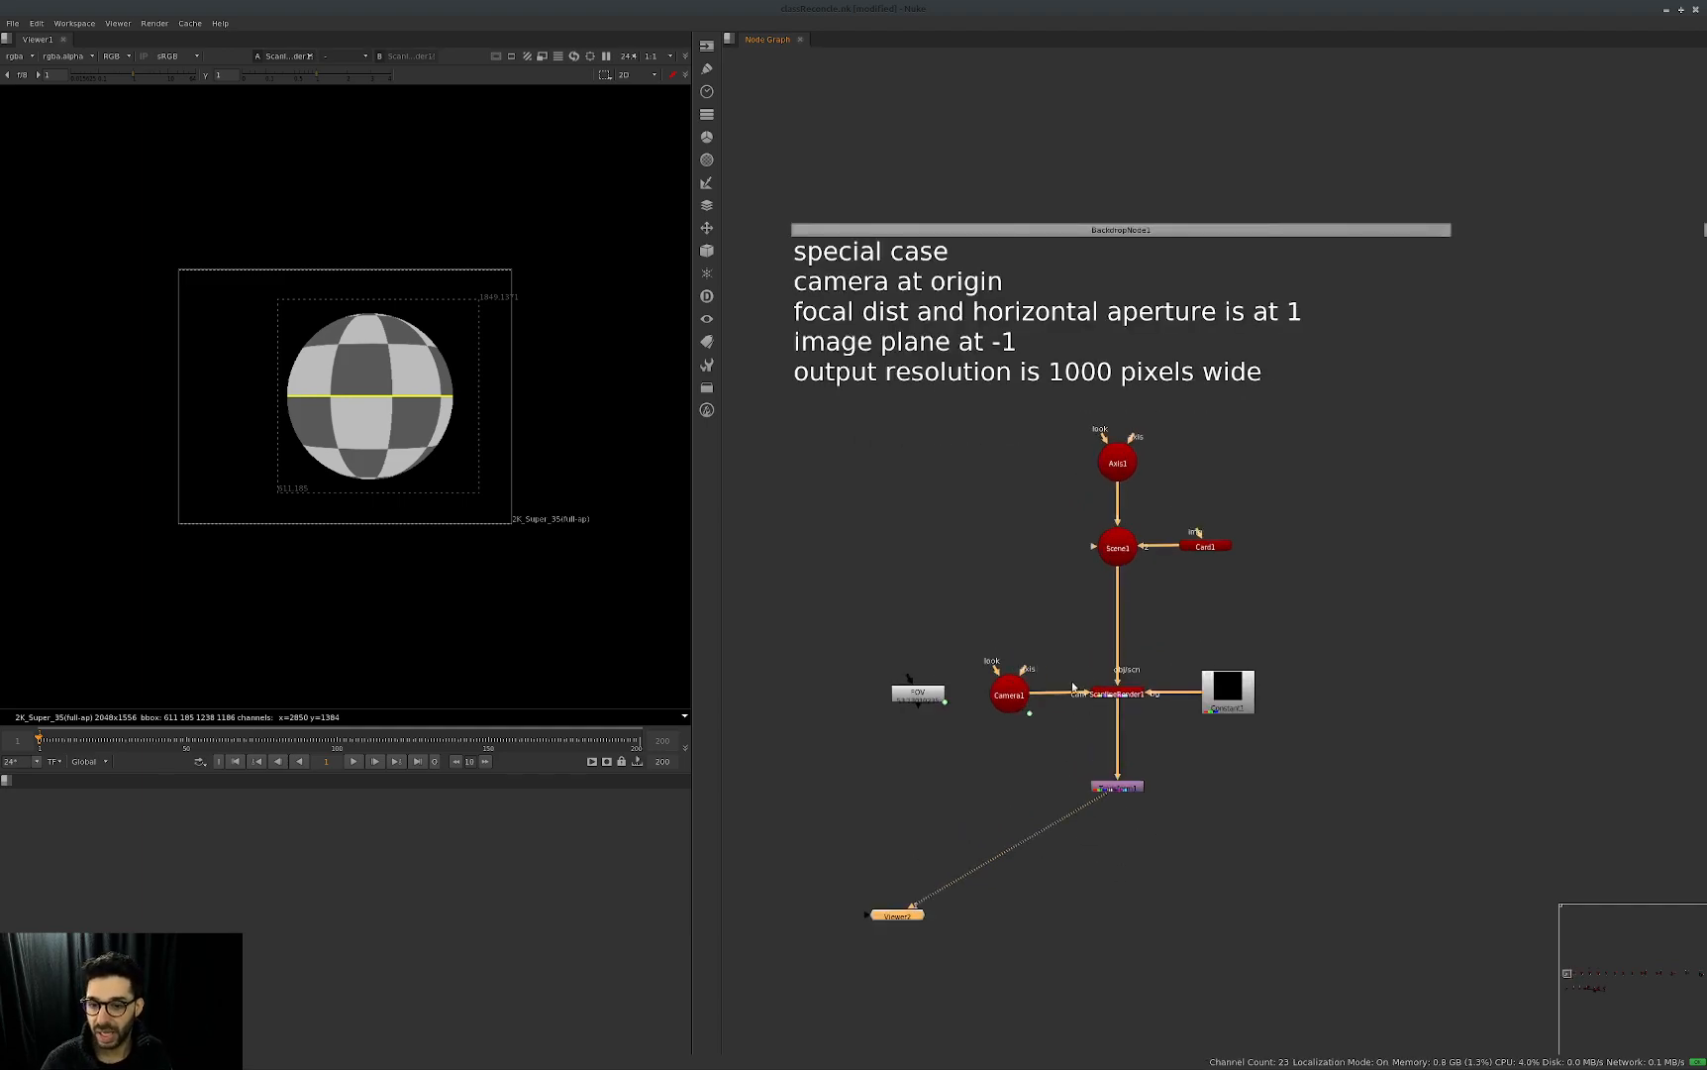
middle_click_drag(1076, 688, 1130, 681)
middle_click_drag(1267, 622, 1388, 605)
left_click(850, 646)
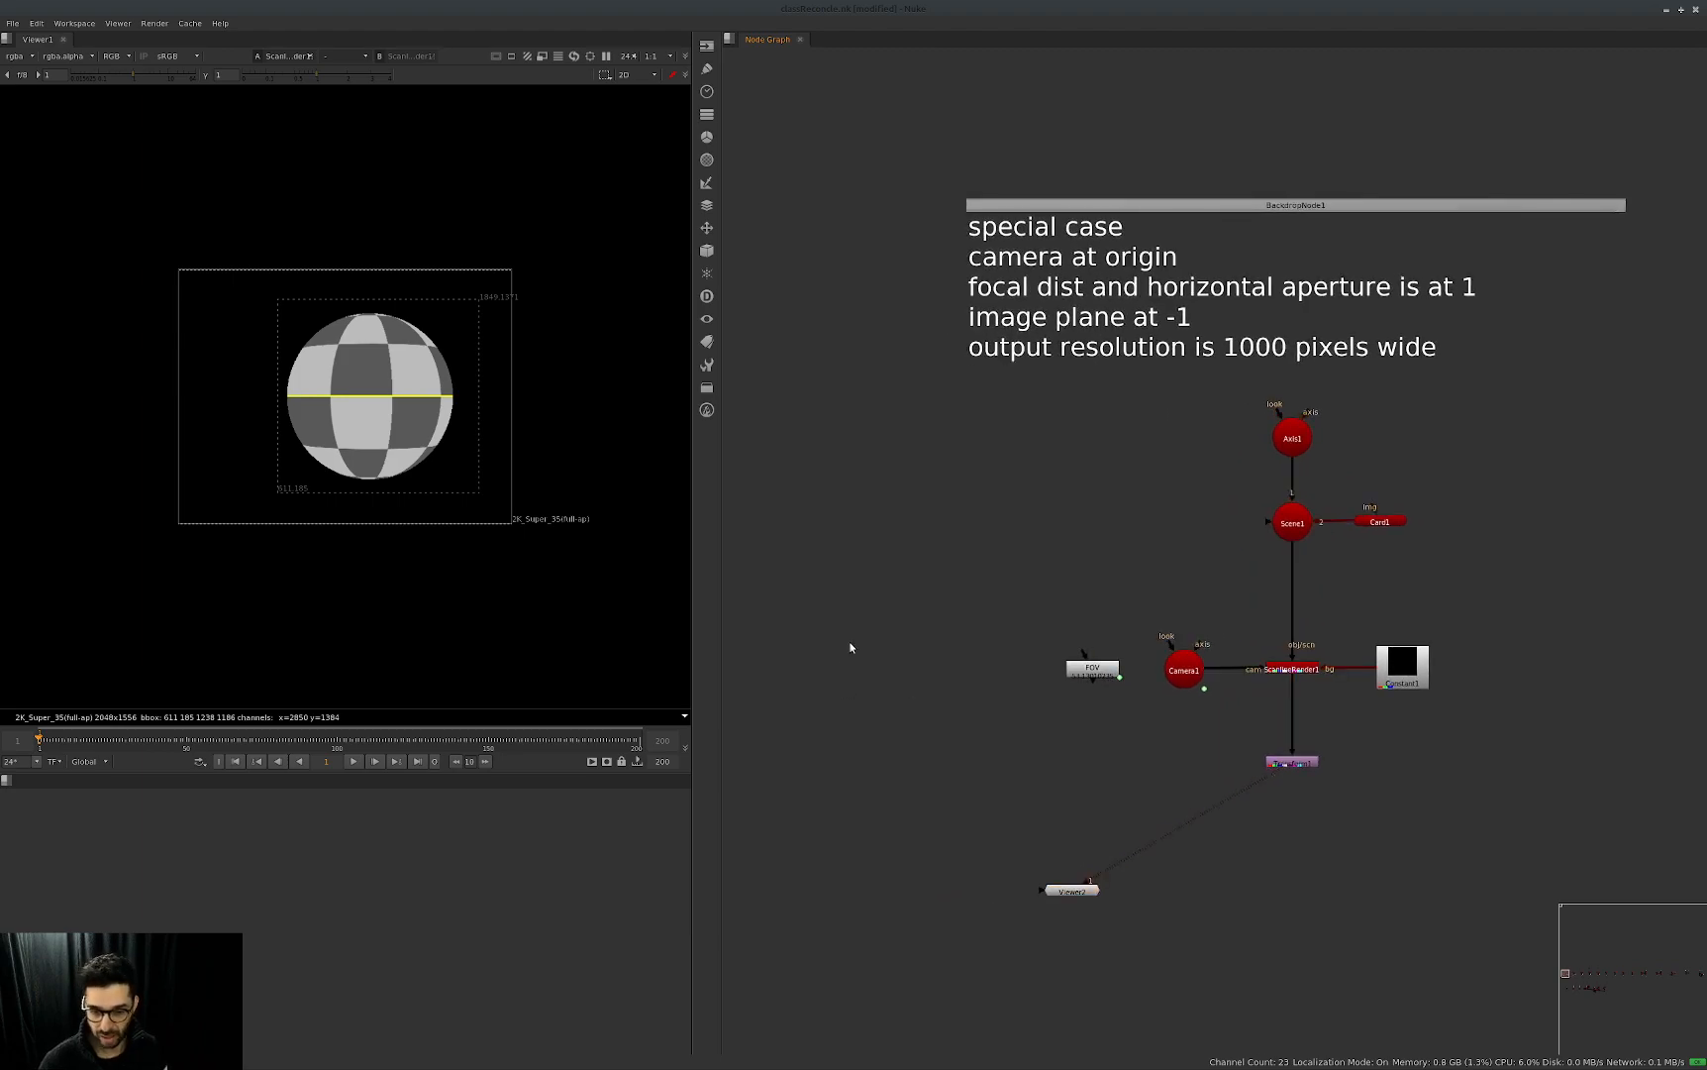
key("Tab")
type("scan")
key("Return")
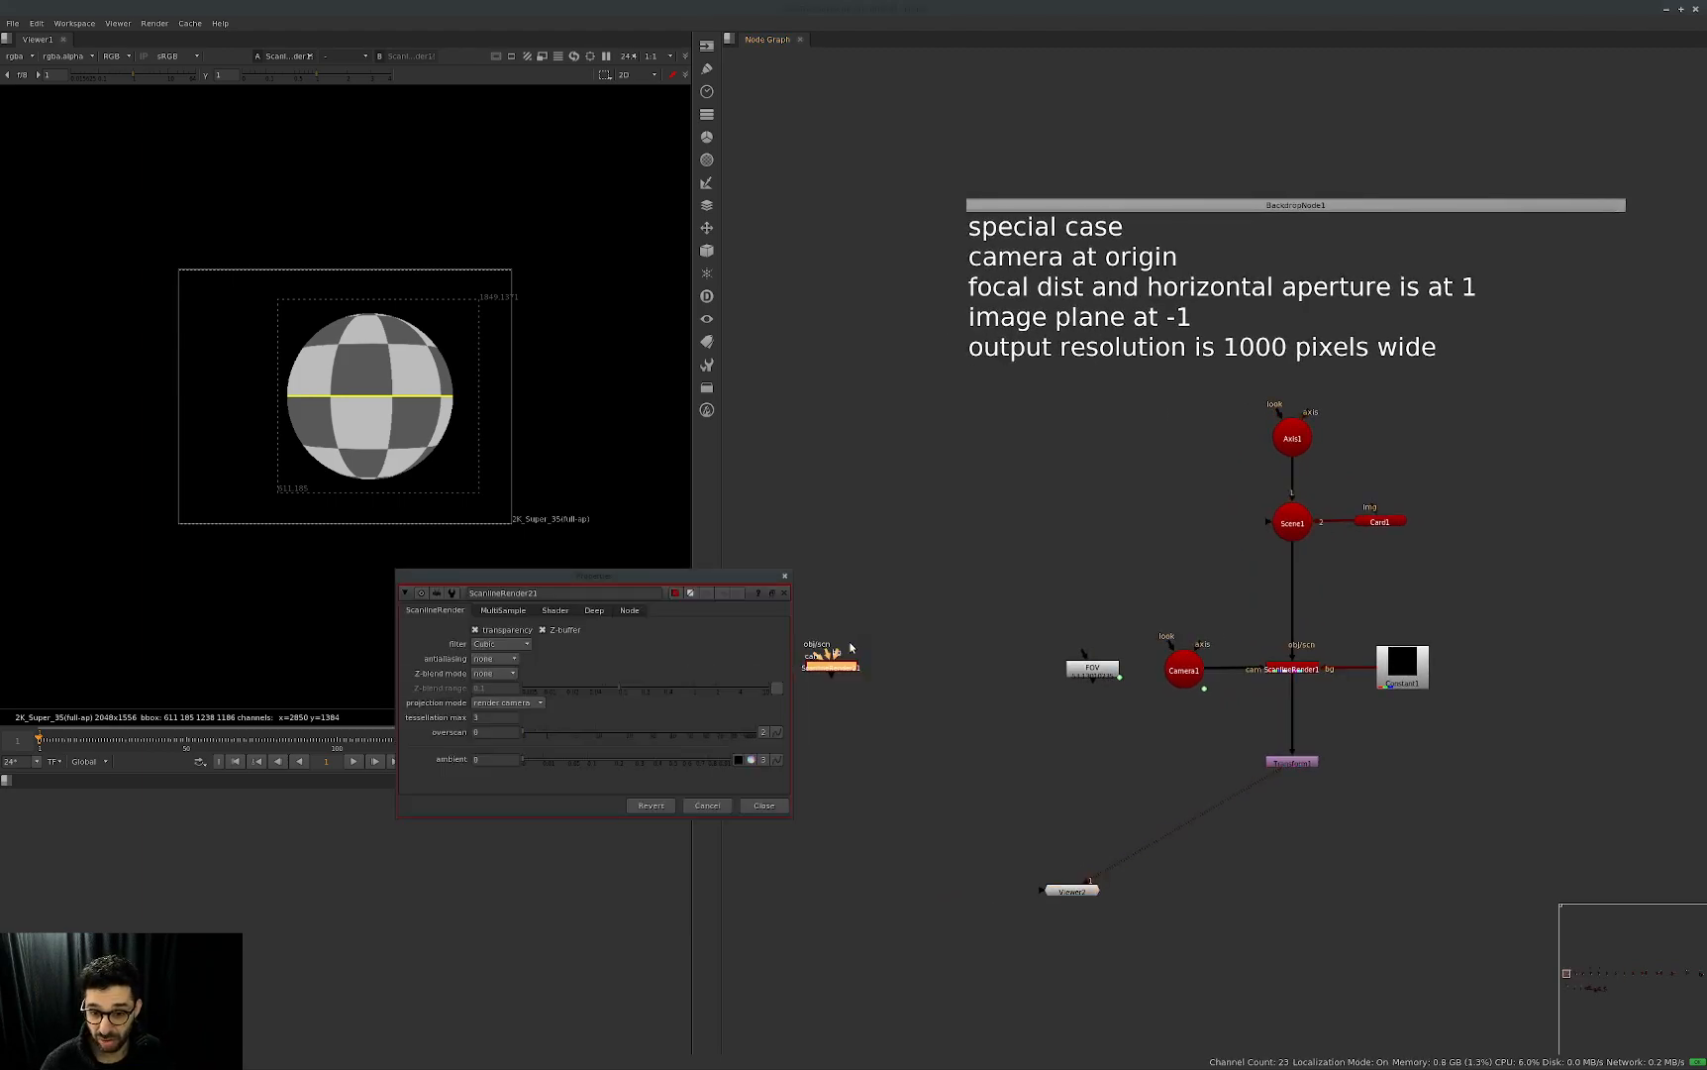
middle_click_drag(925, 667, 1019, 654)
left_click(961, 657)
key("1")
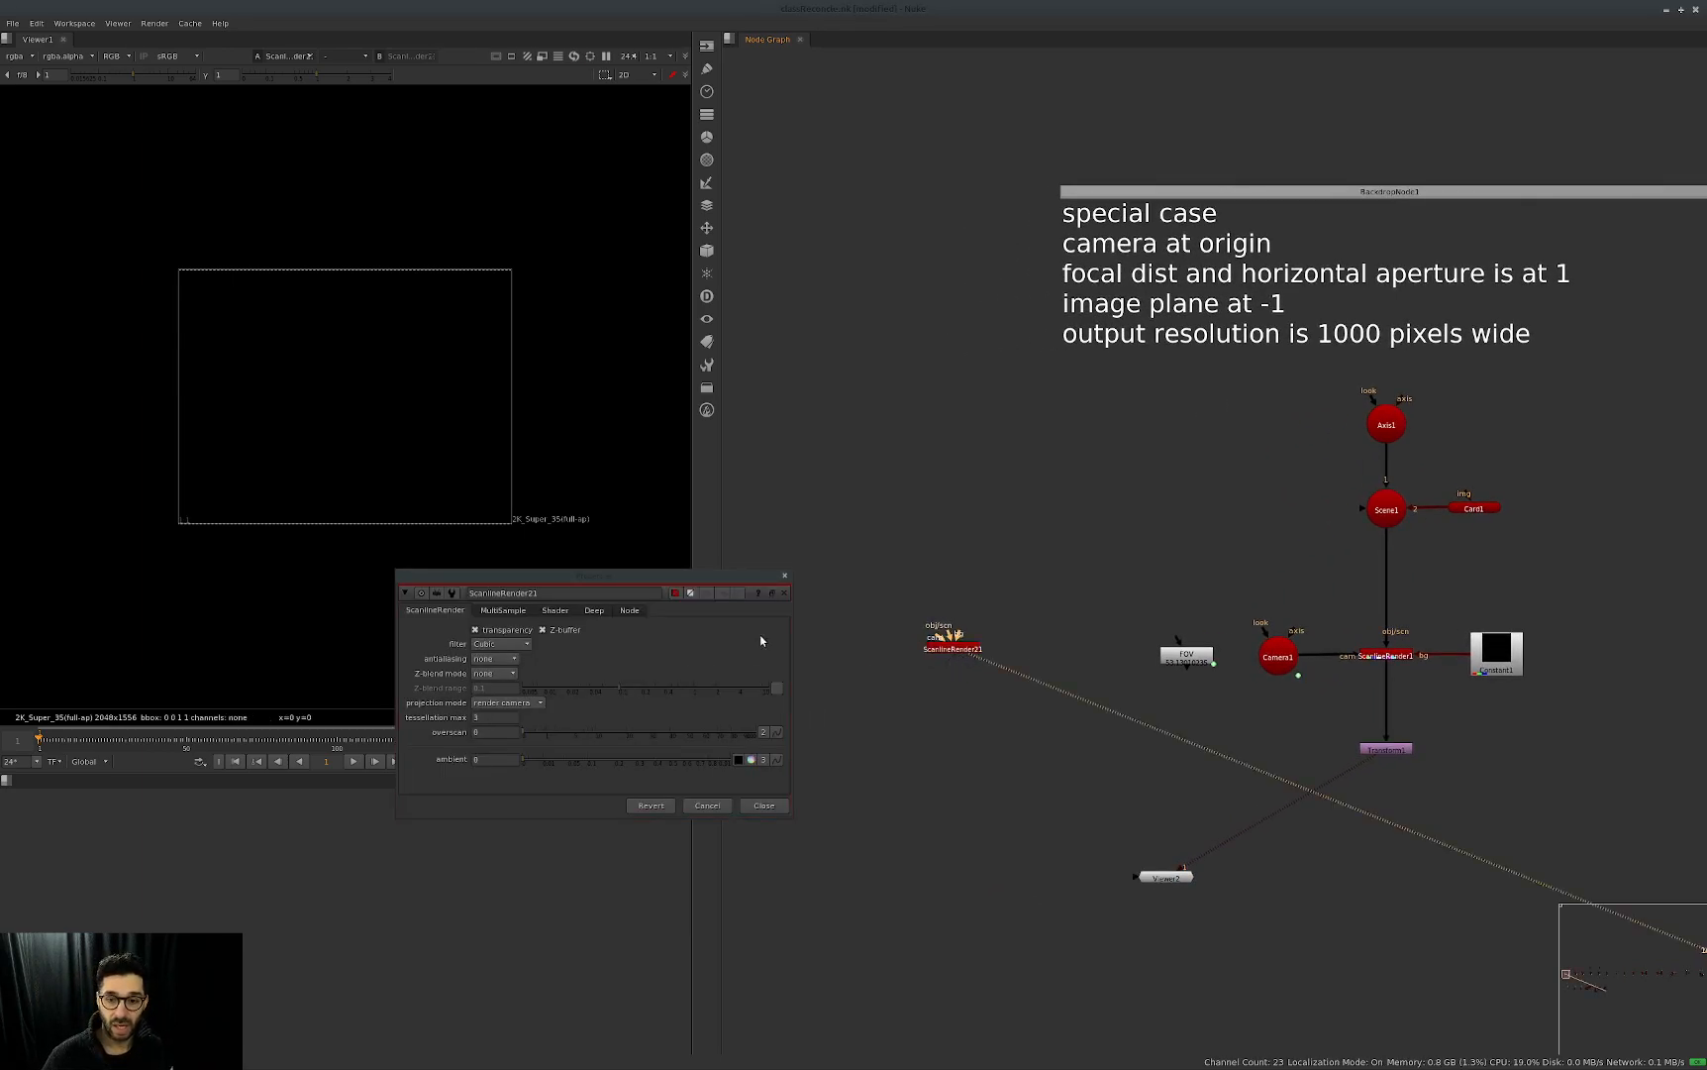
key("Tab")
left_click(777, 804)
middle_click_drag(880, 679, 978, 675)
left_click(810, 645)
key("Tab")
type("cam")
key("Down")
key("Return")
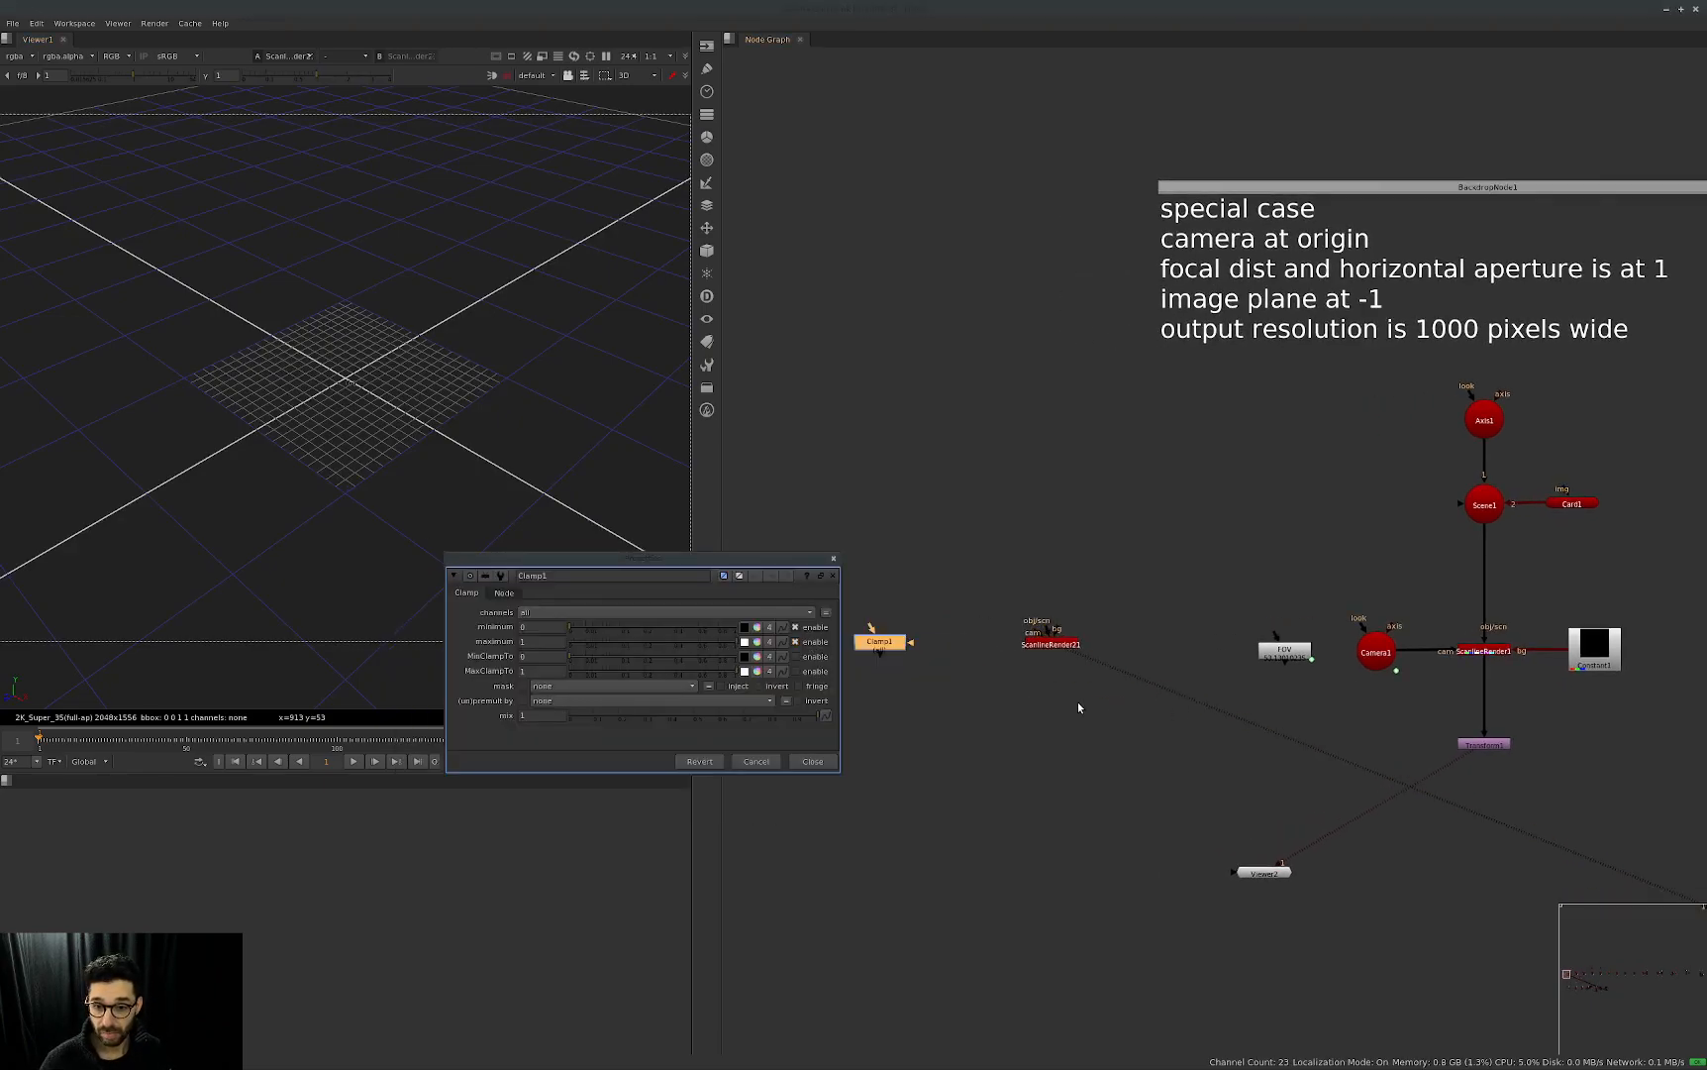
key("Delete")
Add a Camera node and connect it to the cam input of the new ScanlineRender node.
key("Tab")
type("camera")
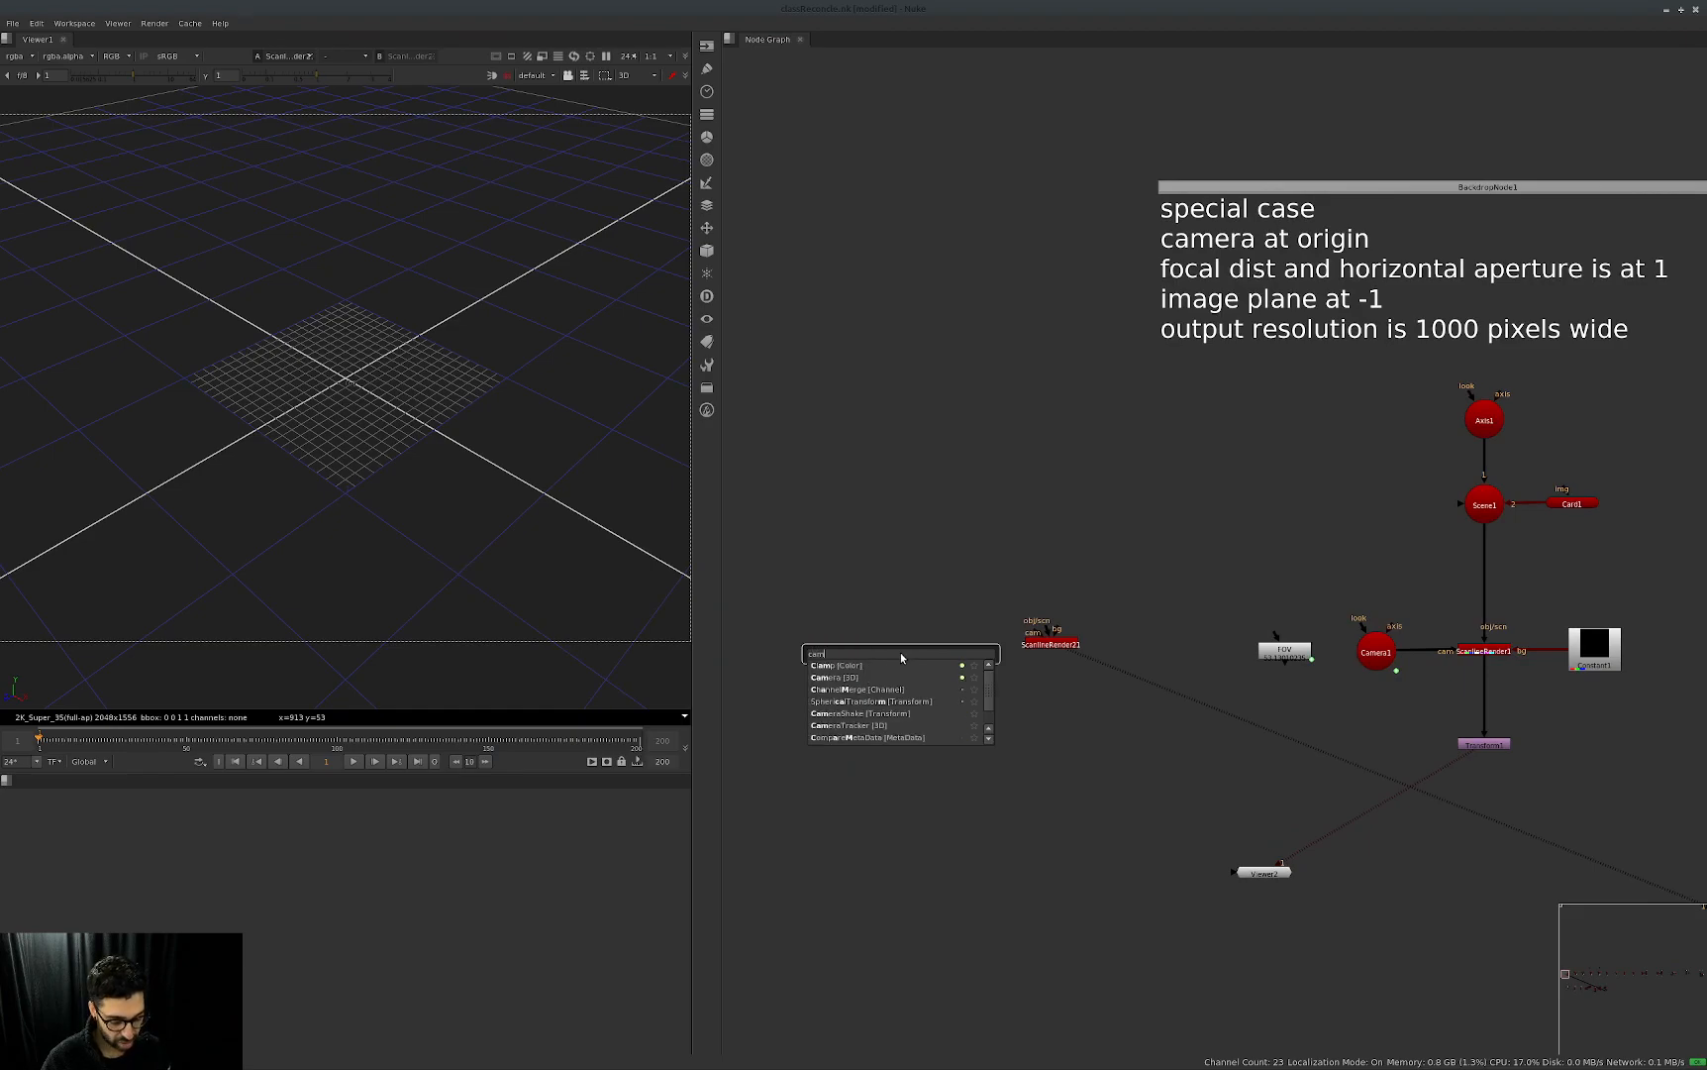
key("Return")
left_click_drag(1035, 638, 951, 652)
left_click_drag(730, 571, 908, 729)
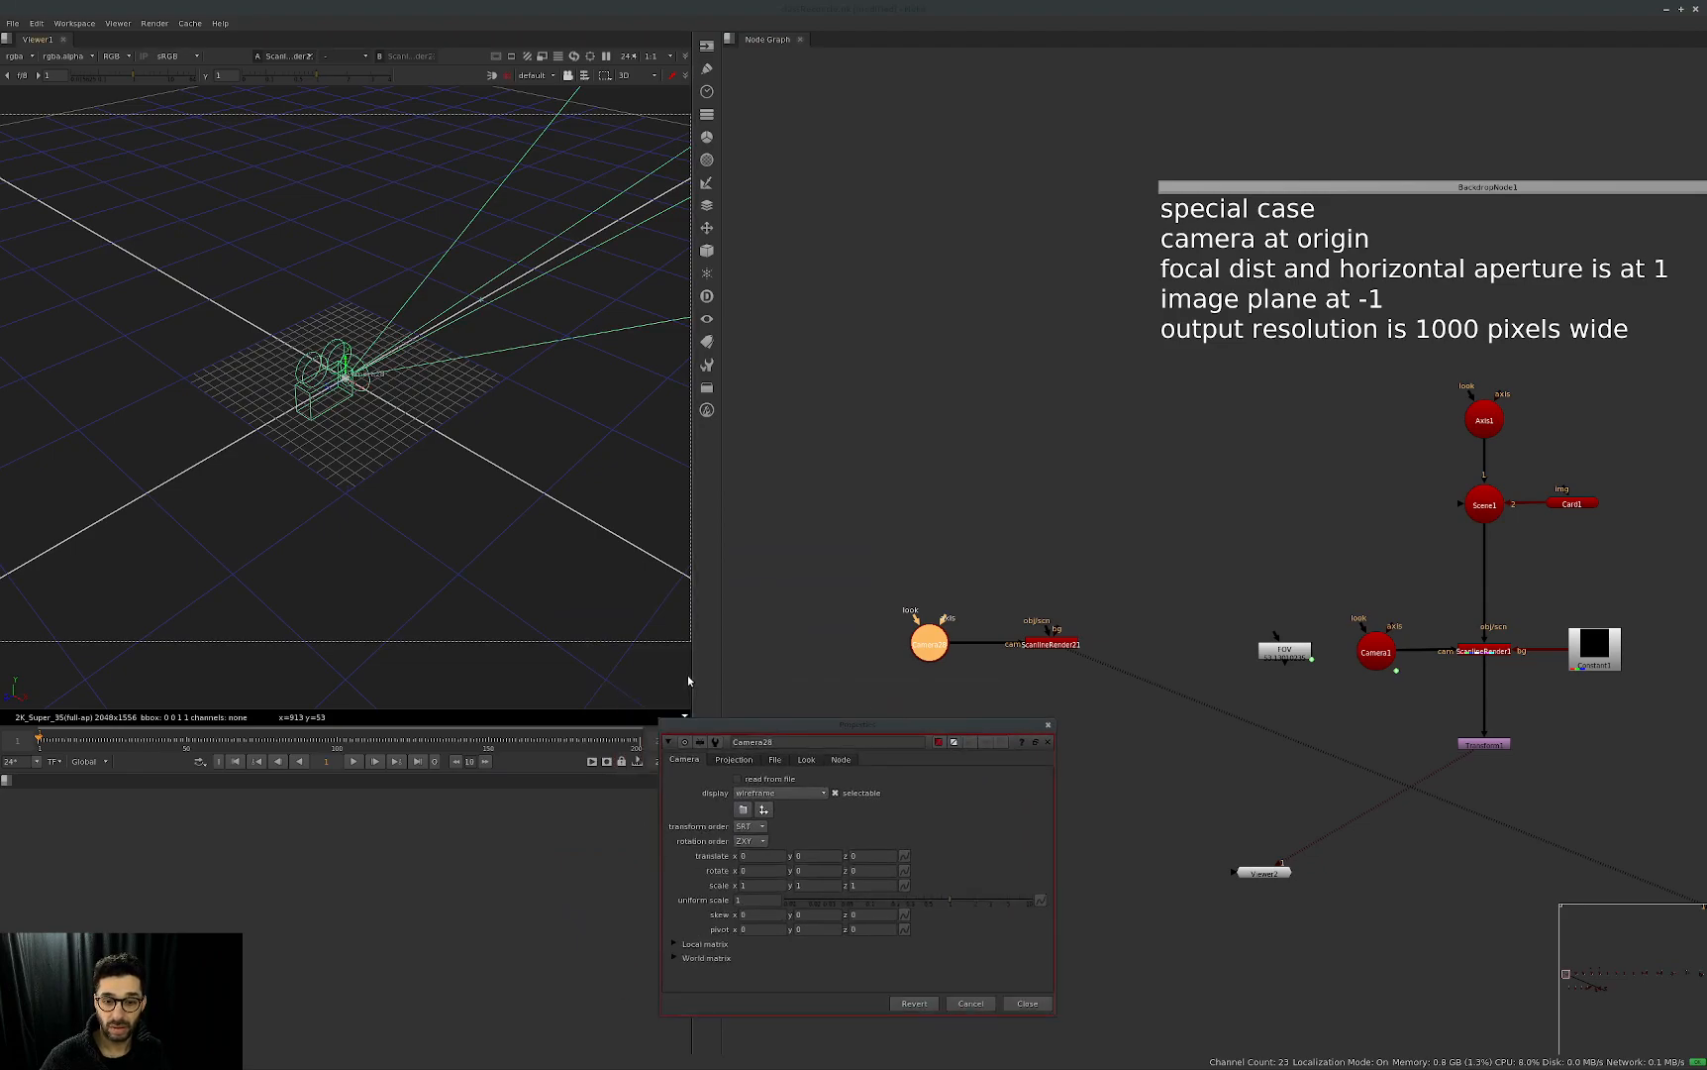
Widen the viewer pane and frame the new camera more closely in the 3D view.
left_click(687, 675)
left_click_drag(693, 675, 935, 646)
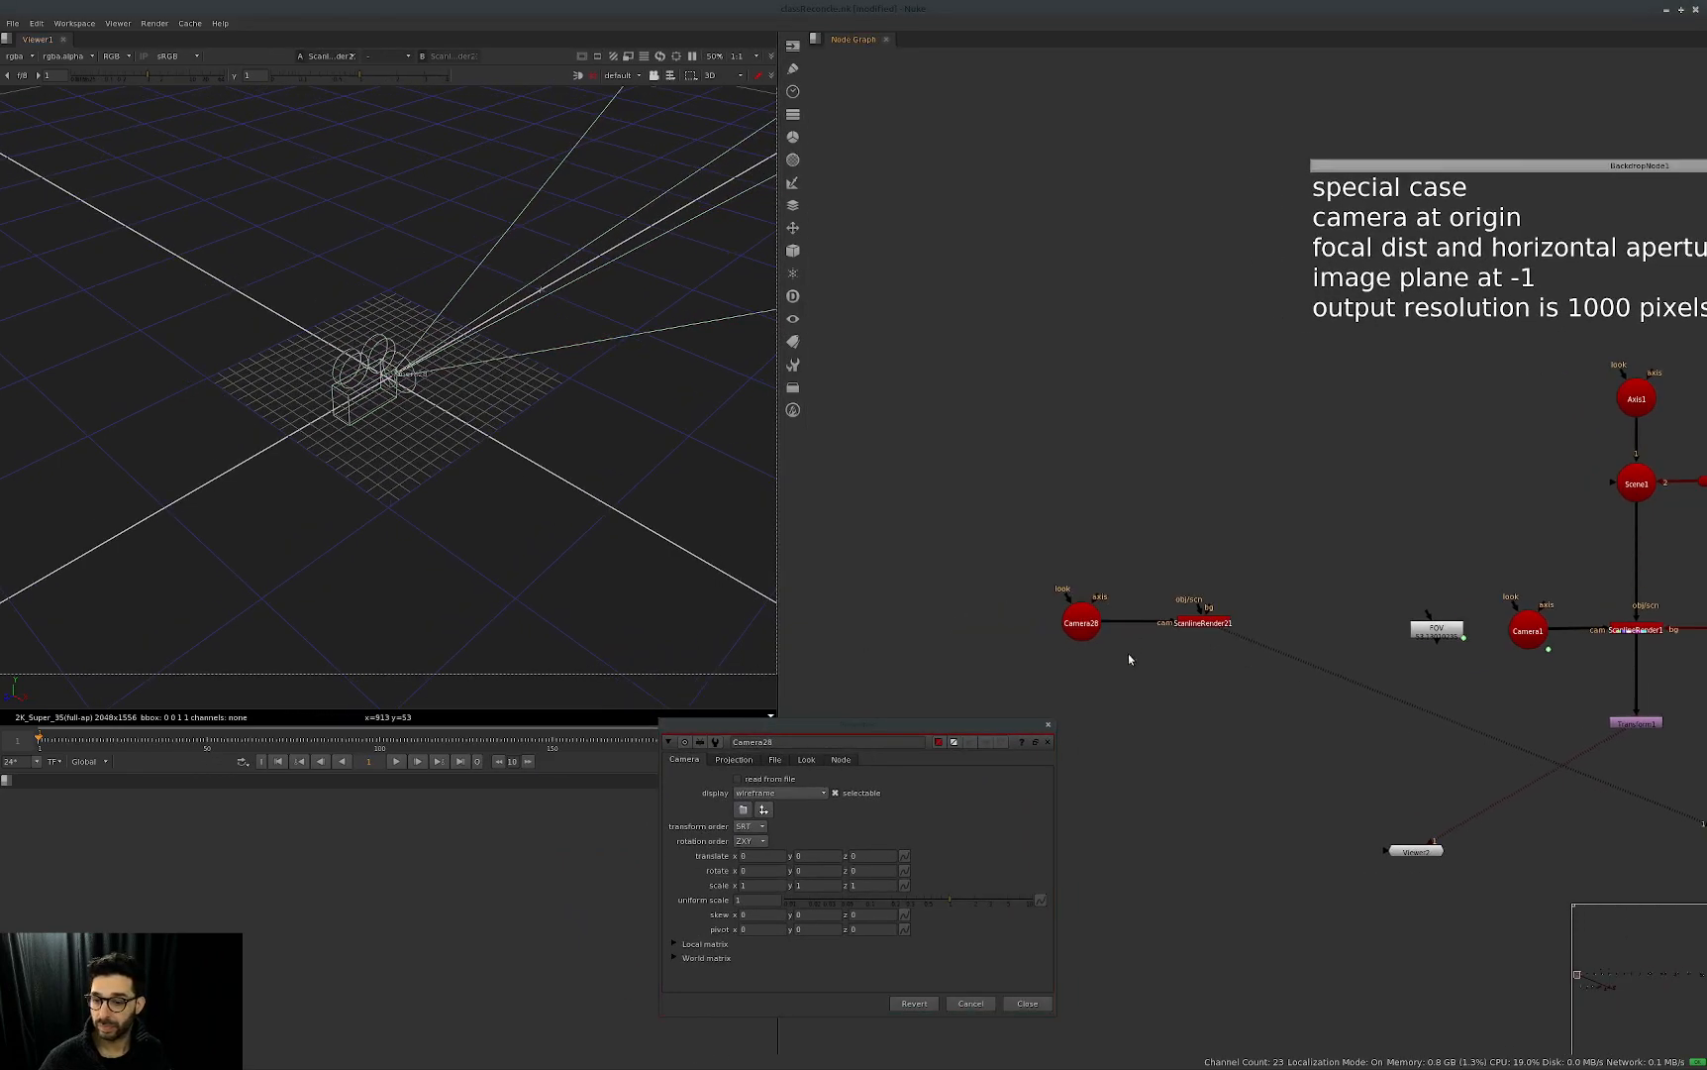
scroll(376, 446, "down", 1)
left_click_drag(390, 384, 468, 355, "ctrl")
scroll(426, 399, "down", 1)
scroll(435, 404, "up", 4)
left_click_drag(525, 490, 418, 536, "ctrl")
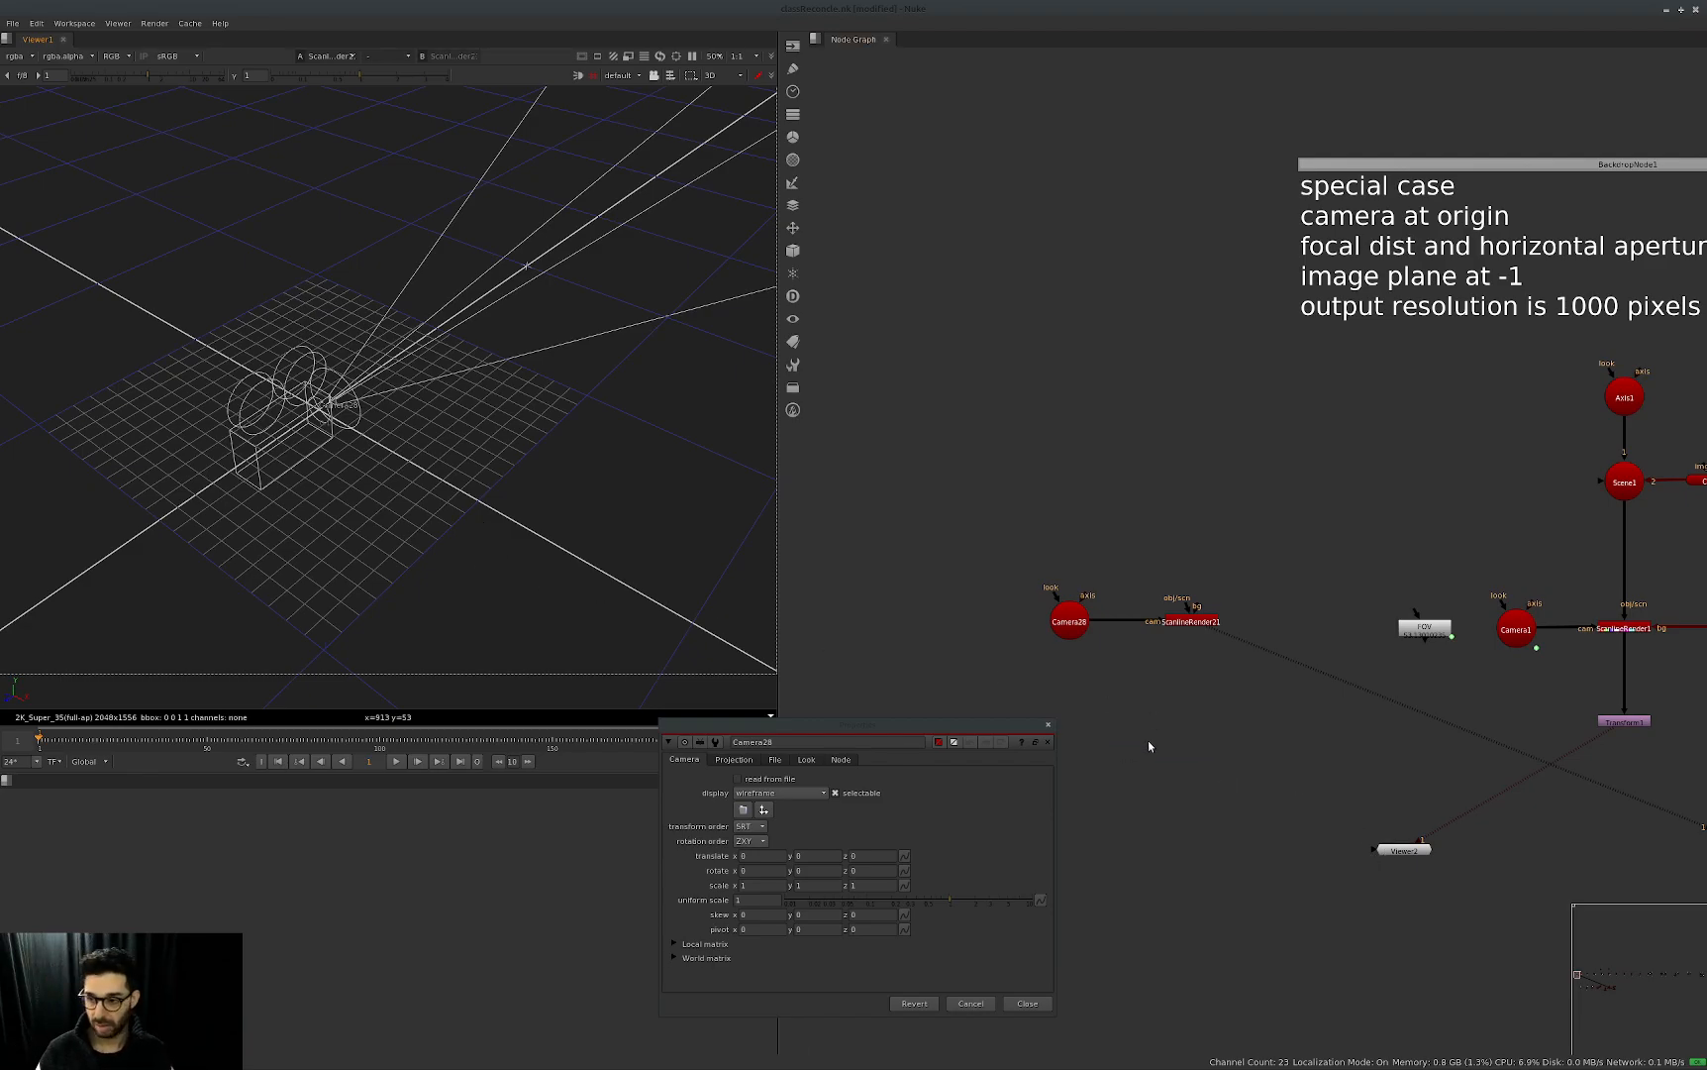
Set the new camera's focal length, horizontal aperture and vertical aperture each to 1 in its projection properties.
left_click(1049, 725)
middle_click_drag(1095, 719, 1082, 724)
double_click(1057, 625)
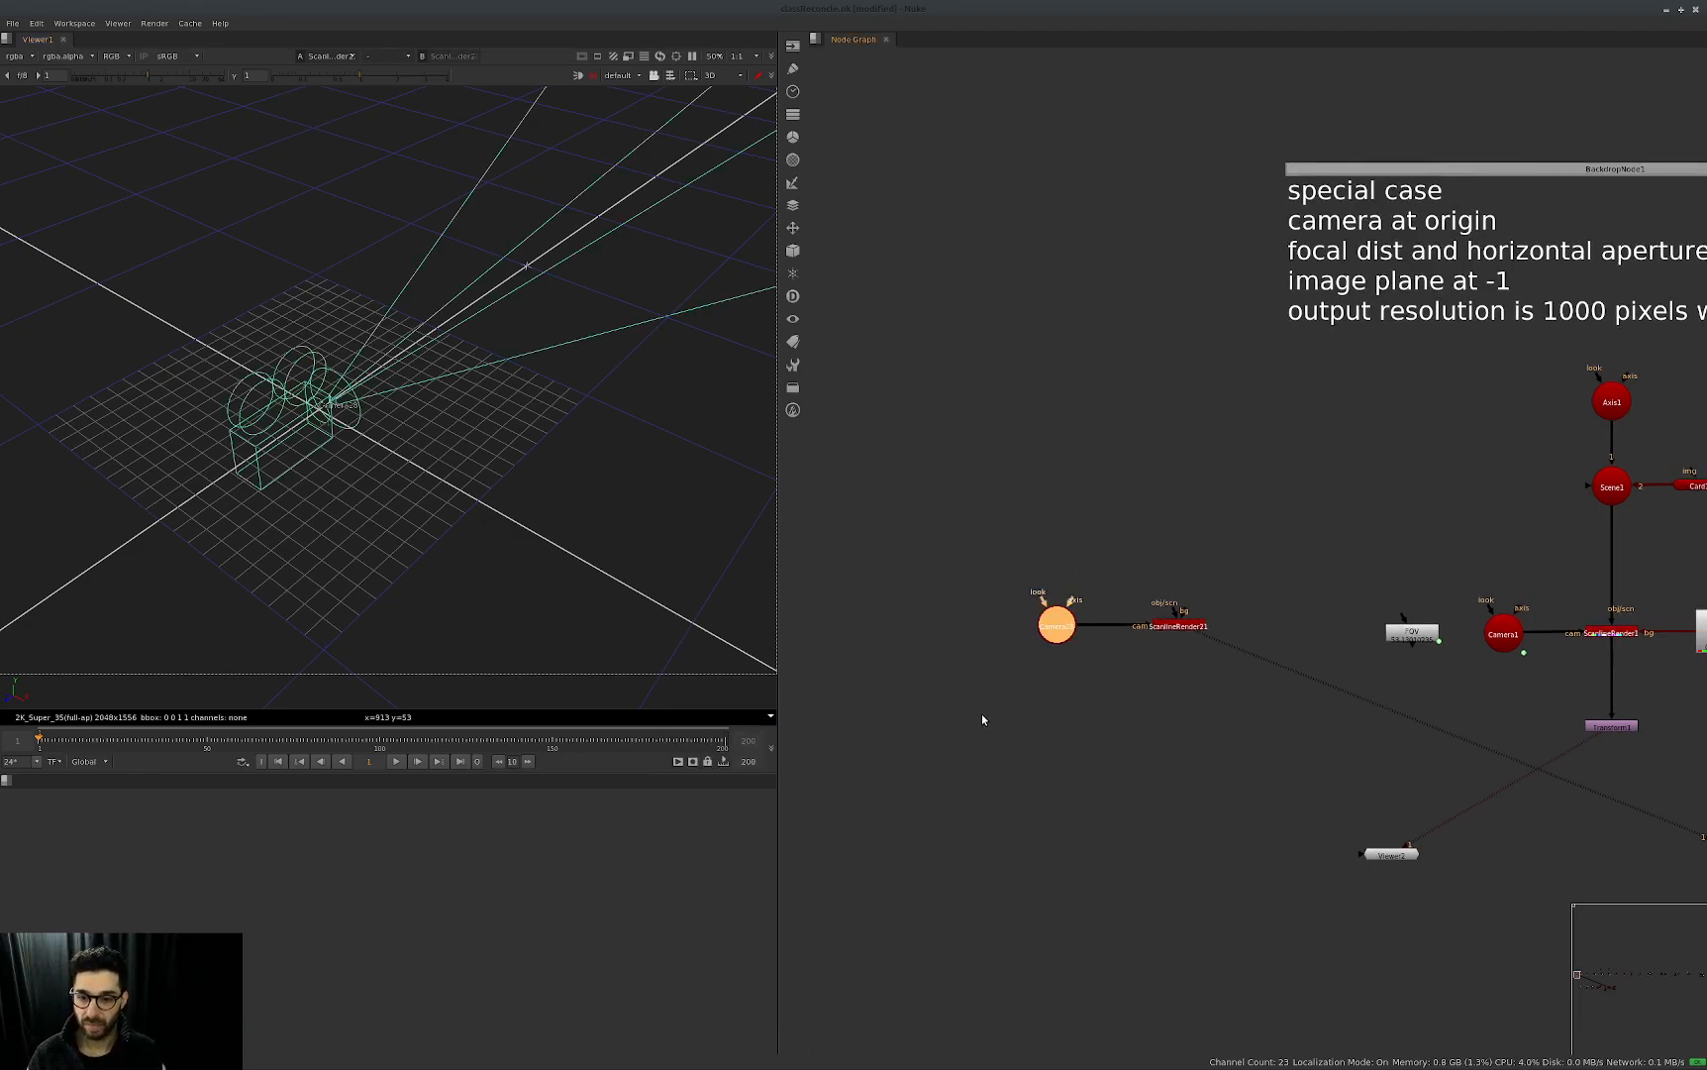
left_click(747, 766)
left_click_drag(864, 738, 730, 517)
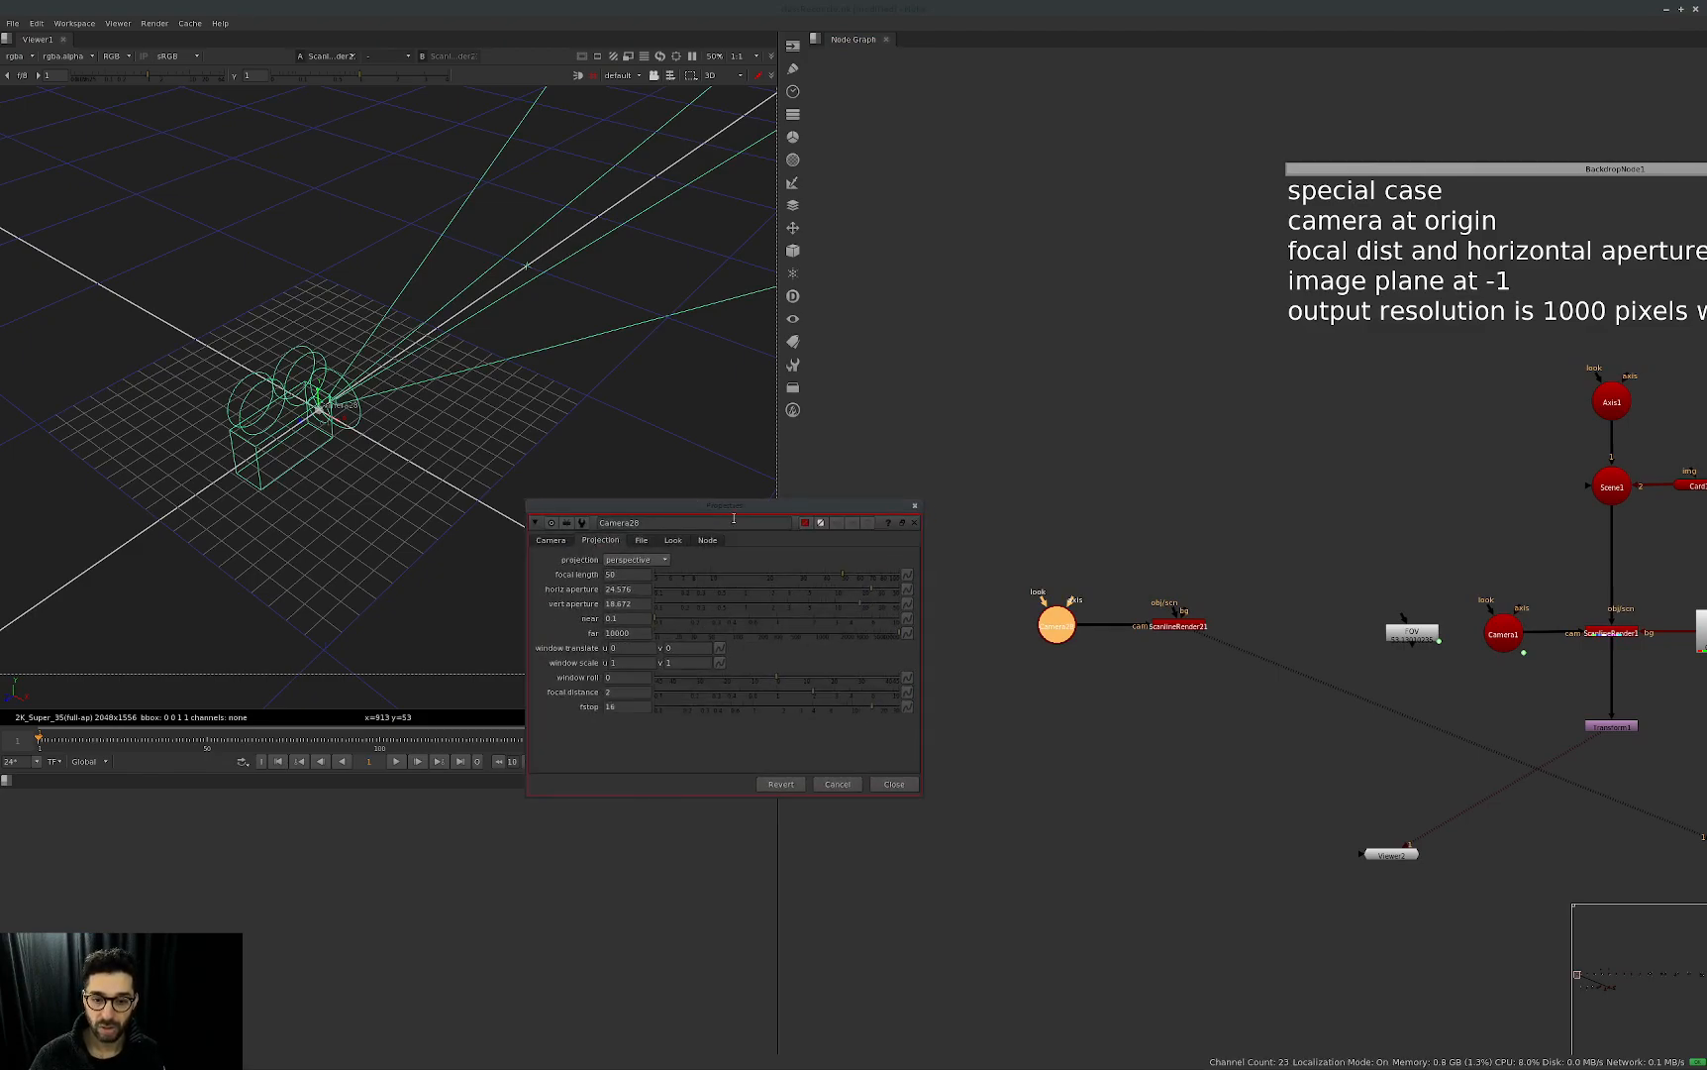
left_click(632, 576)
type("1")
key("Tab")
type("1")
key("Tab")
type("1")
key("Tab")
left_click_drag(272, 565, 393, 582, "ctrl")
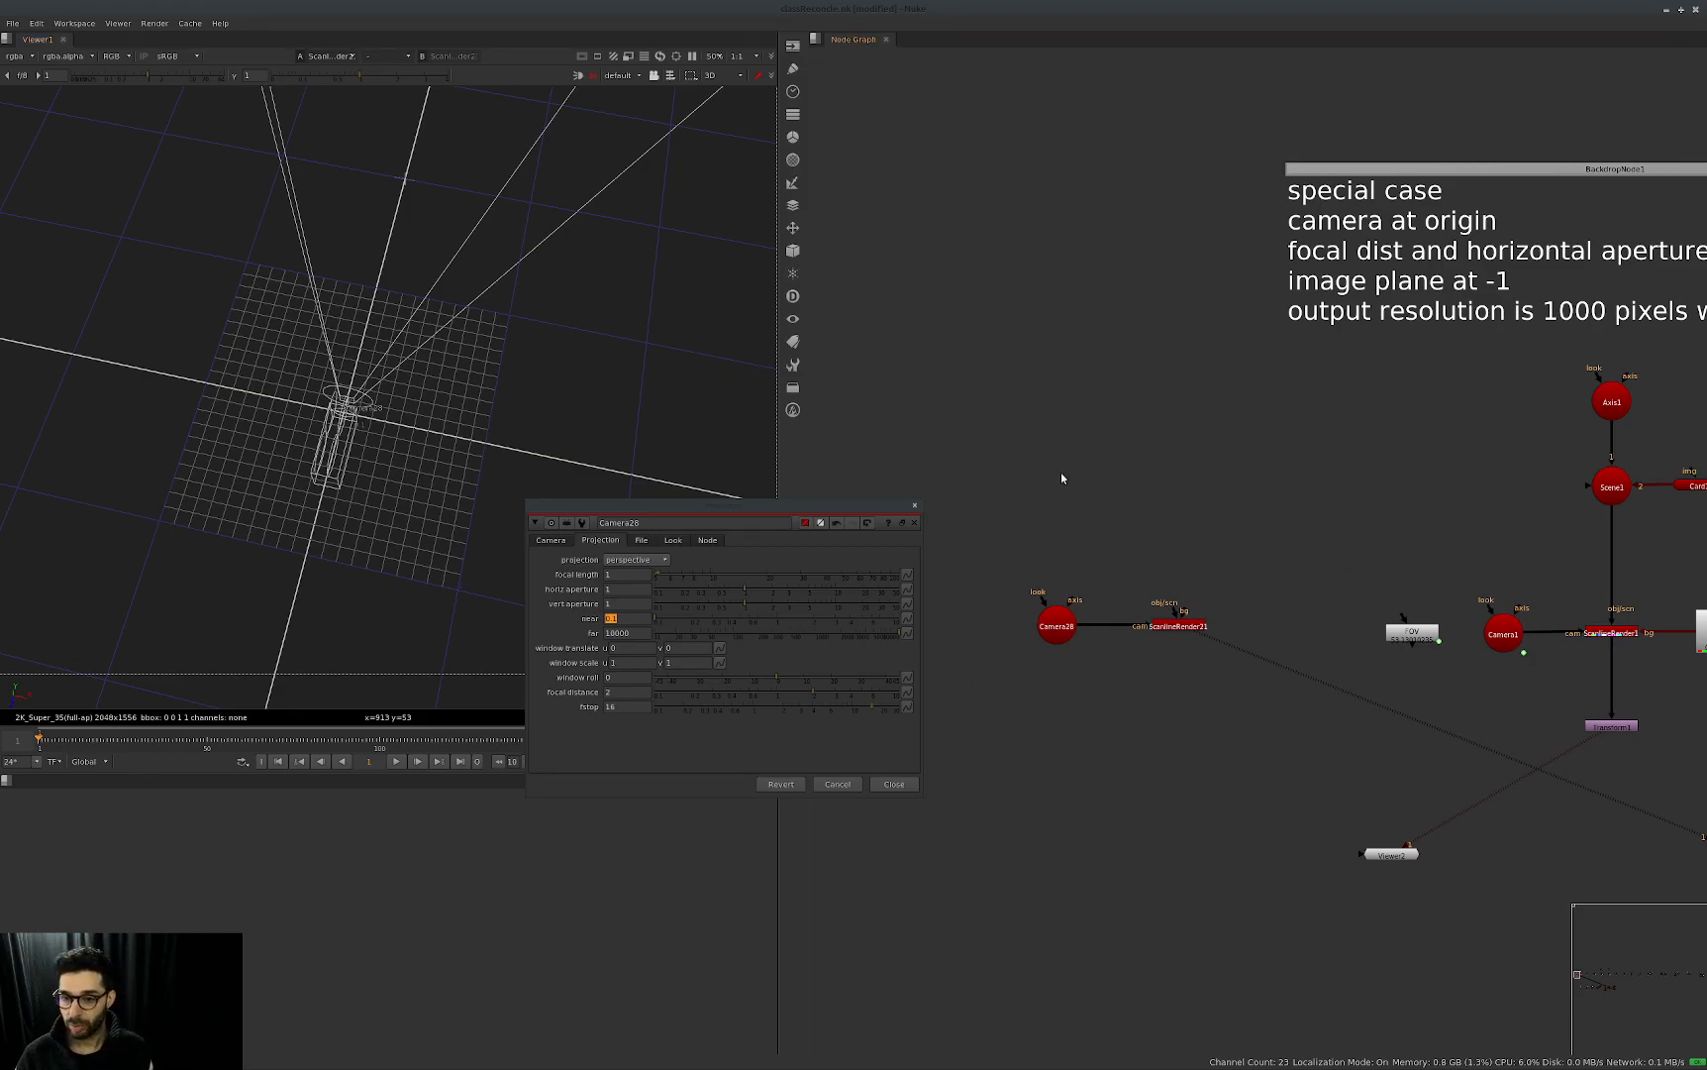
Add an Axis node above the new render setup and set its z translation to -1.
key("Tab")
type("axis")
key("Return")
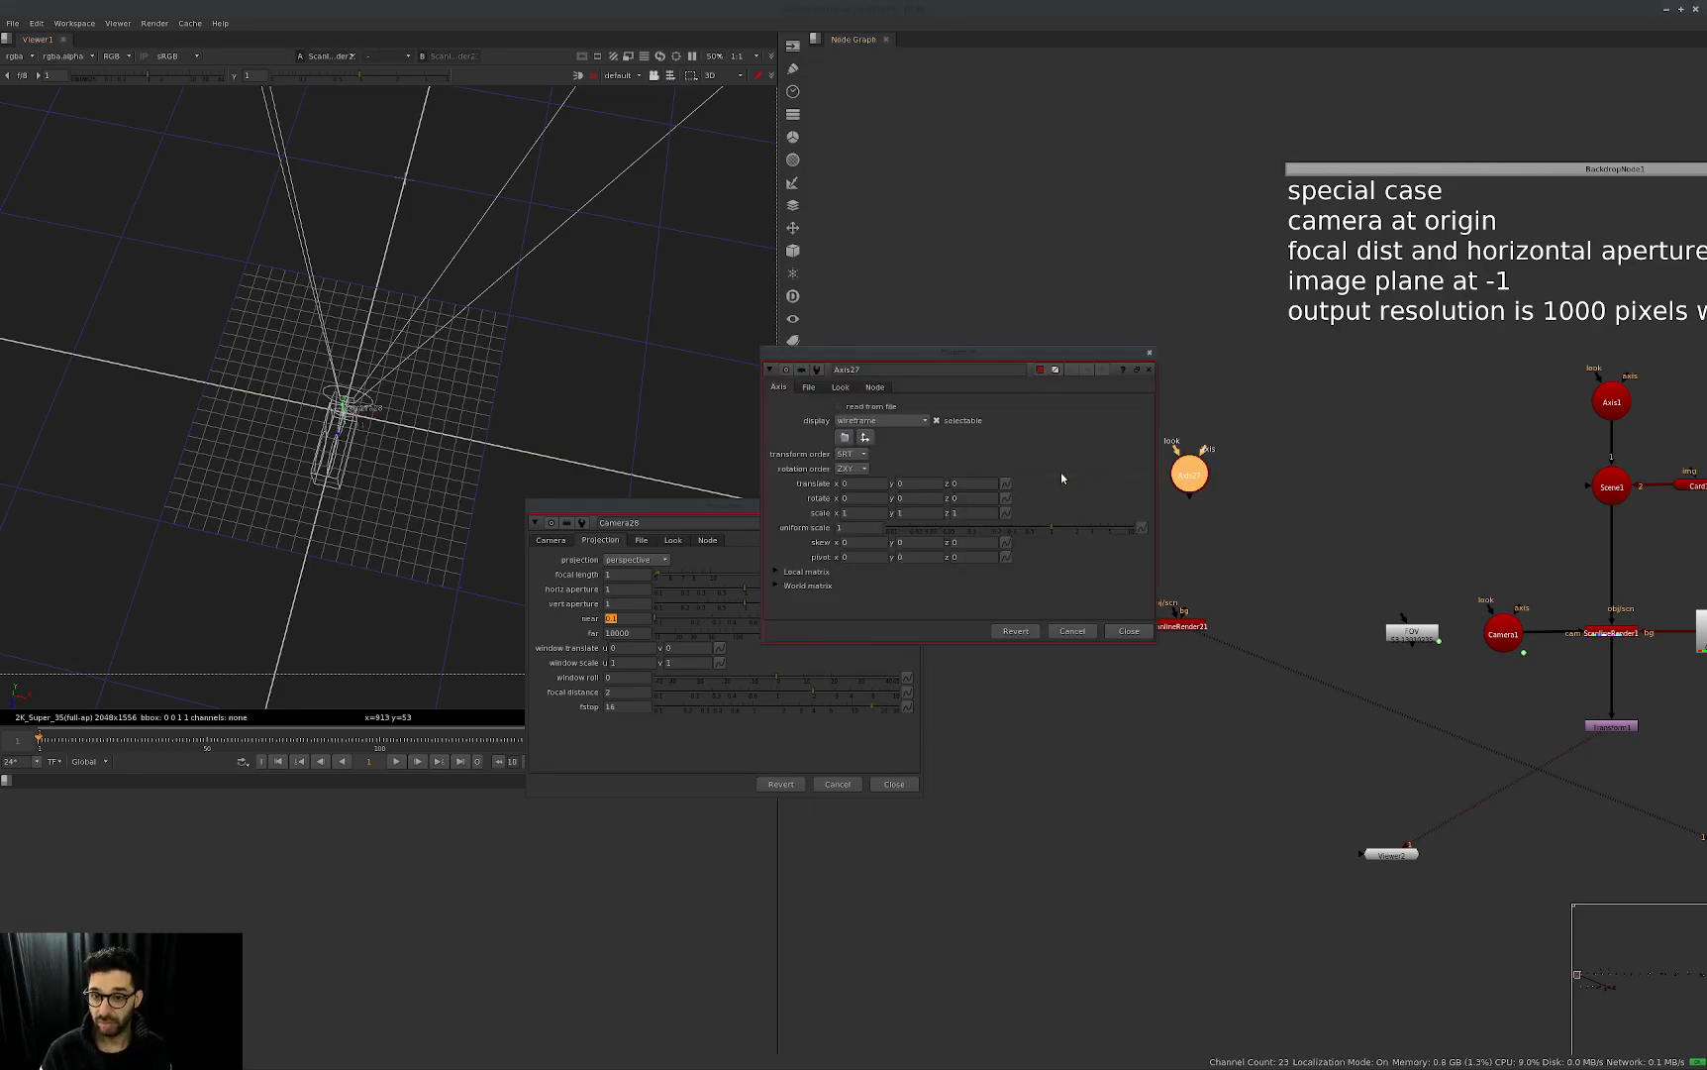
left_click_drag(969, 483, 930, 505)
type("-1")
key("Return")
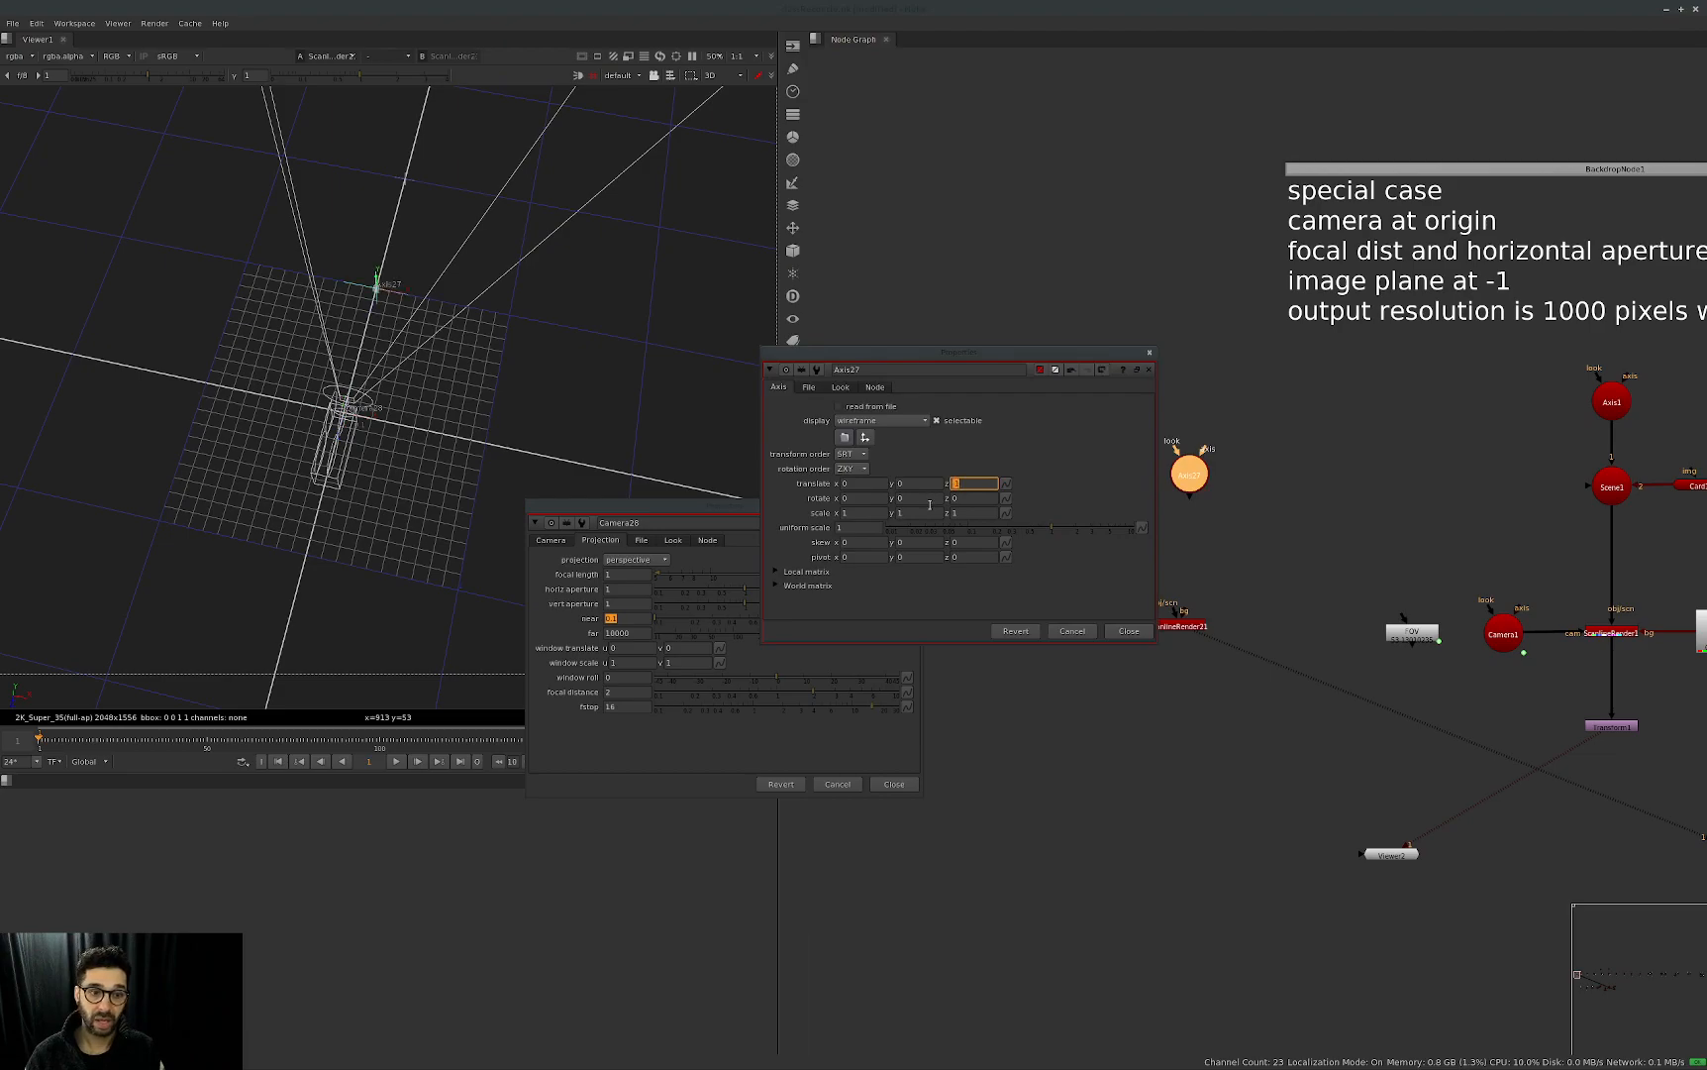
left_click(496, 393)
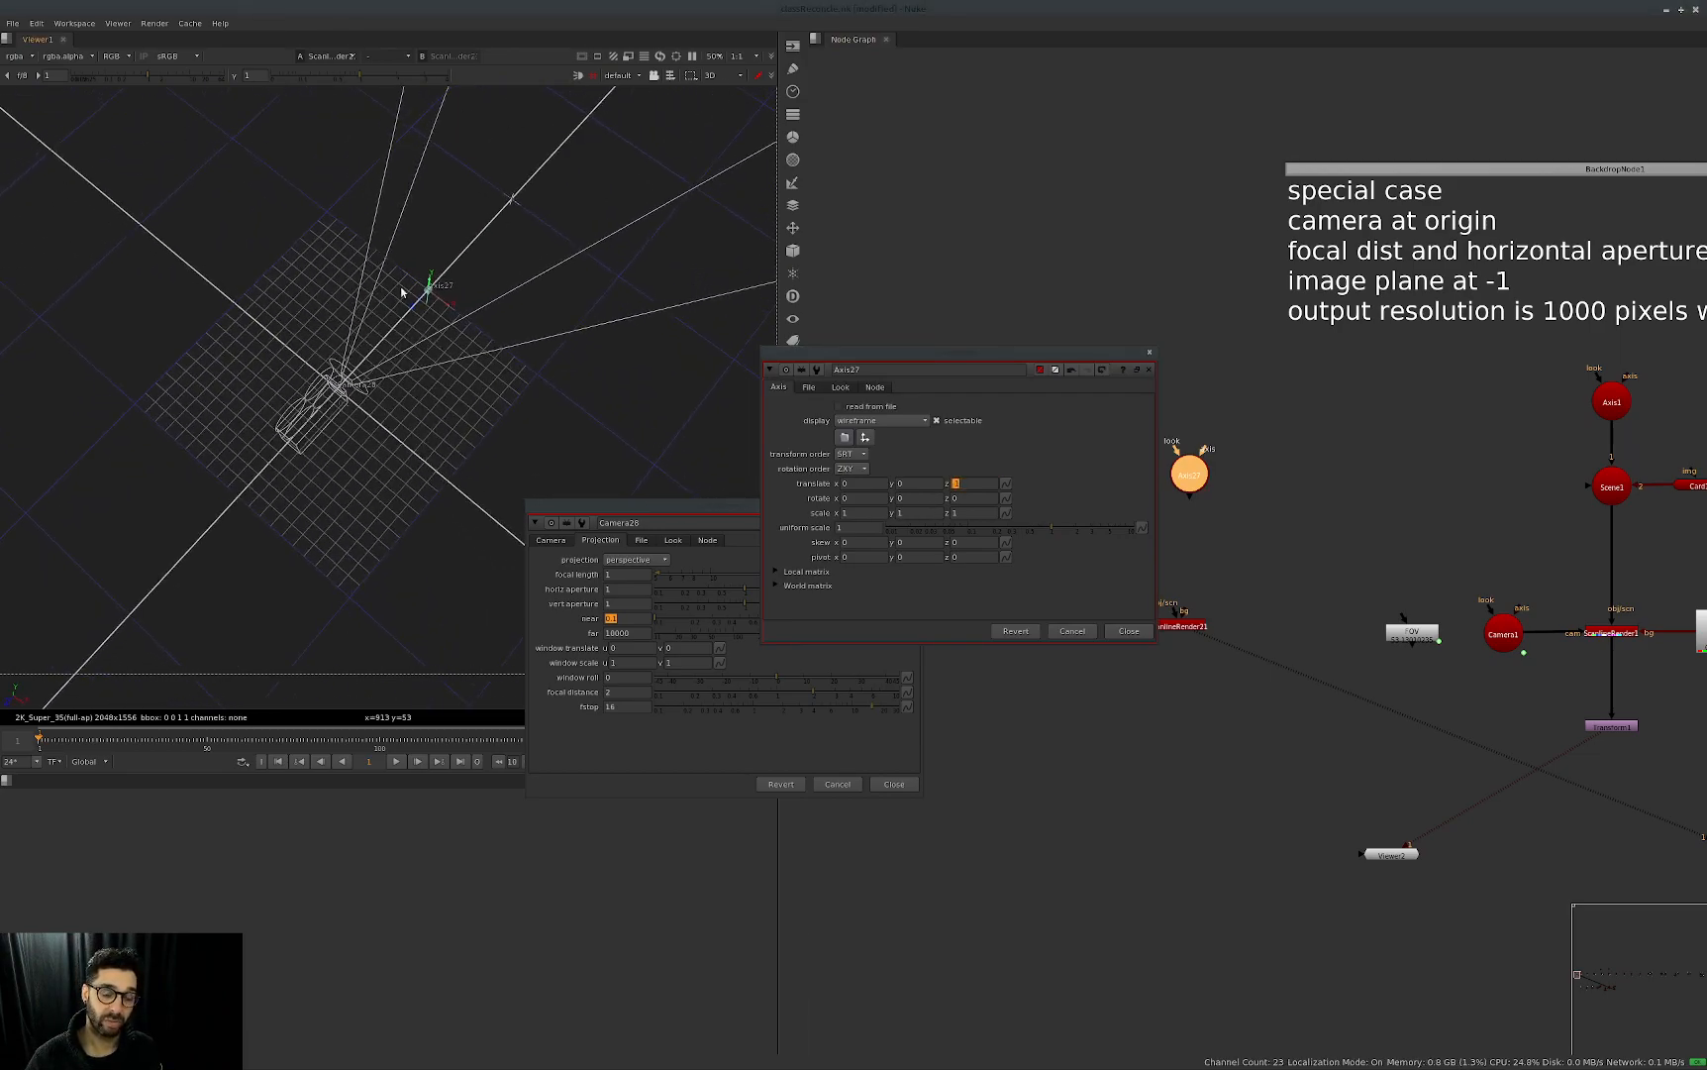
left_click(1146, 630)
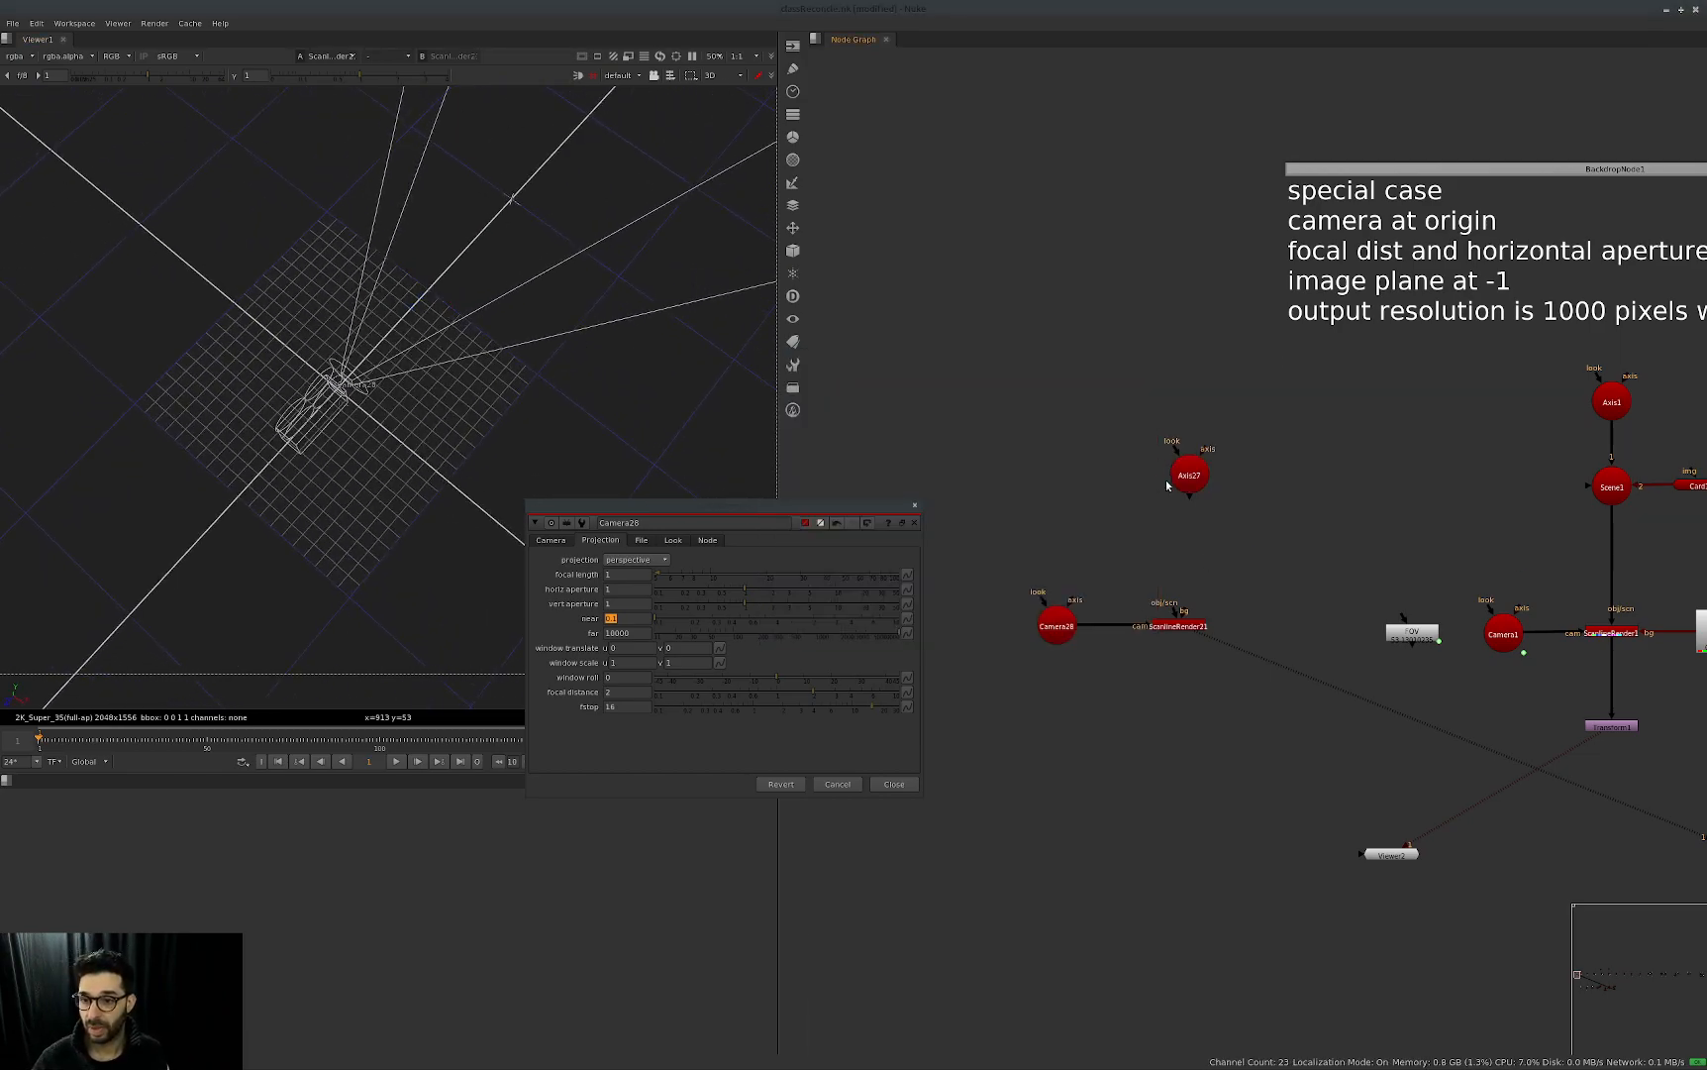
Add a Scene node below the new axis and connect it to the obj/scn input of the new ScanlineRender node.
left_click_drag(1170, 484, 1152, 451)
key("Tab")
type("sc")
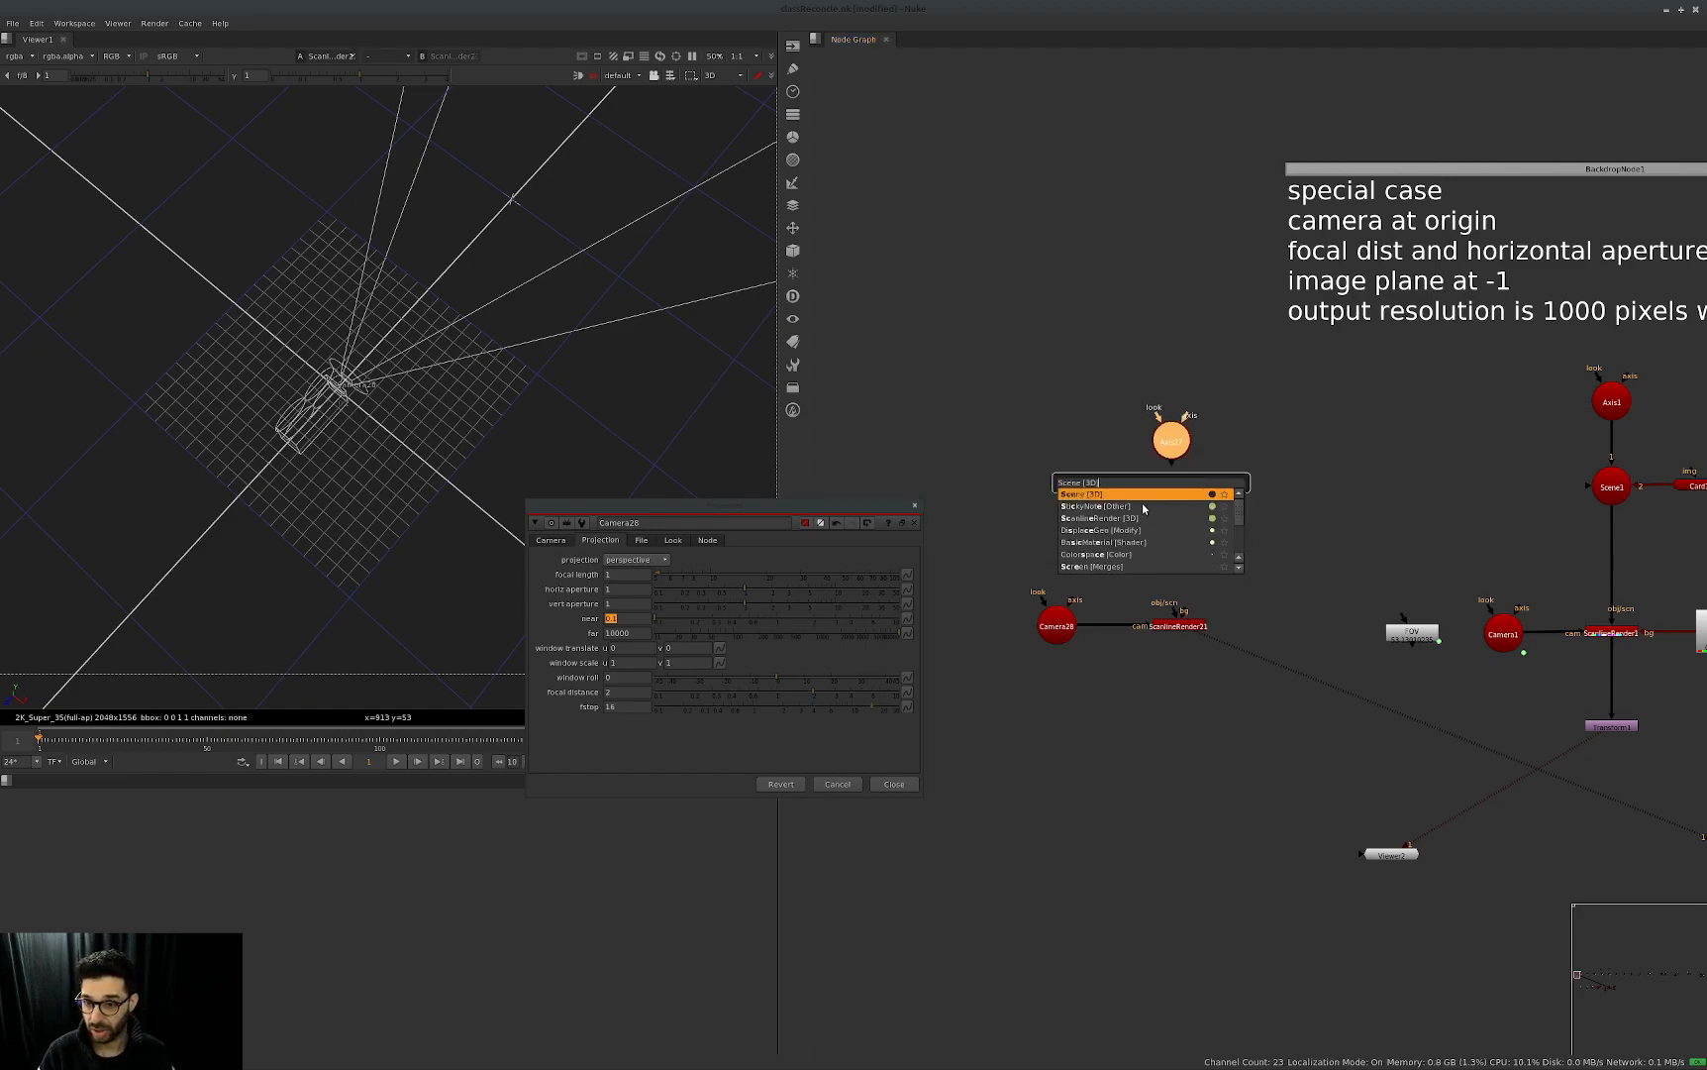
key("Return")
left_click_drag(1185, 498, 1186, 517)
mouse_move(1175, 612)
left_mouse_down()
mouse_move(1175, 511)
mouse_move(1185, 626)
left_mouse_up()
Copy the Constant1 node from the special-case setup and connect the copy to the bg input of the new ScanlineRender node.
middle_click_drag(1349, 578, 1167, 577)
left_click(1540, 634)
key("ctrl+c")
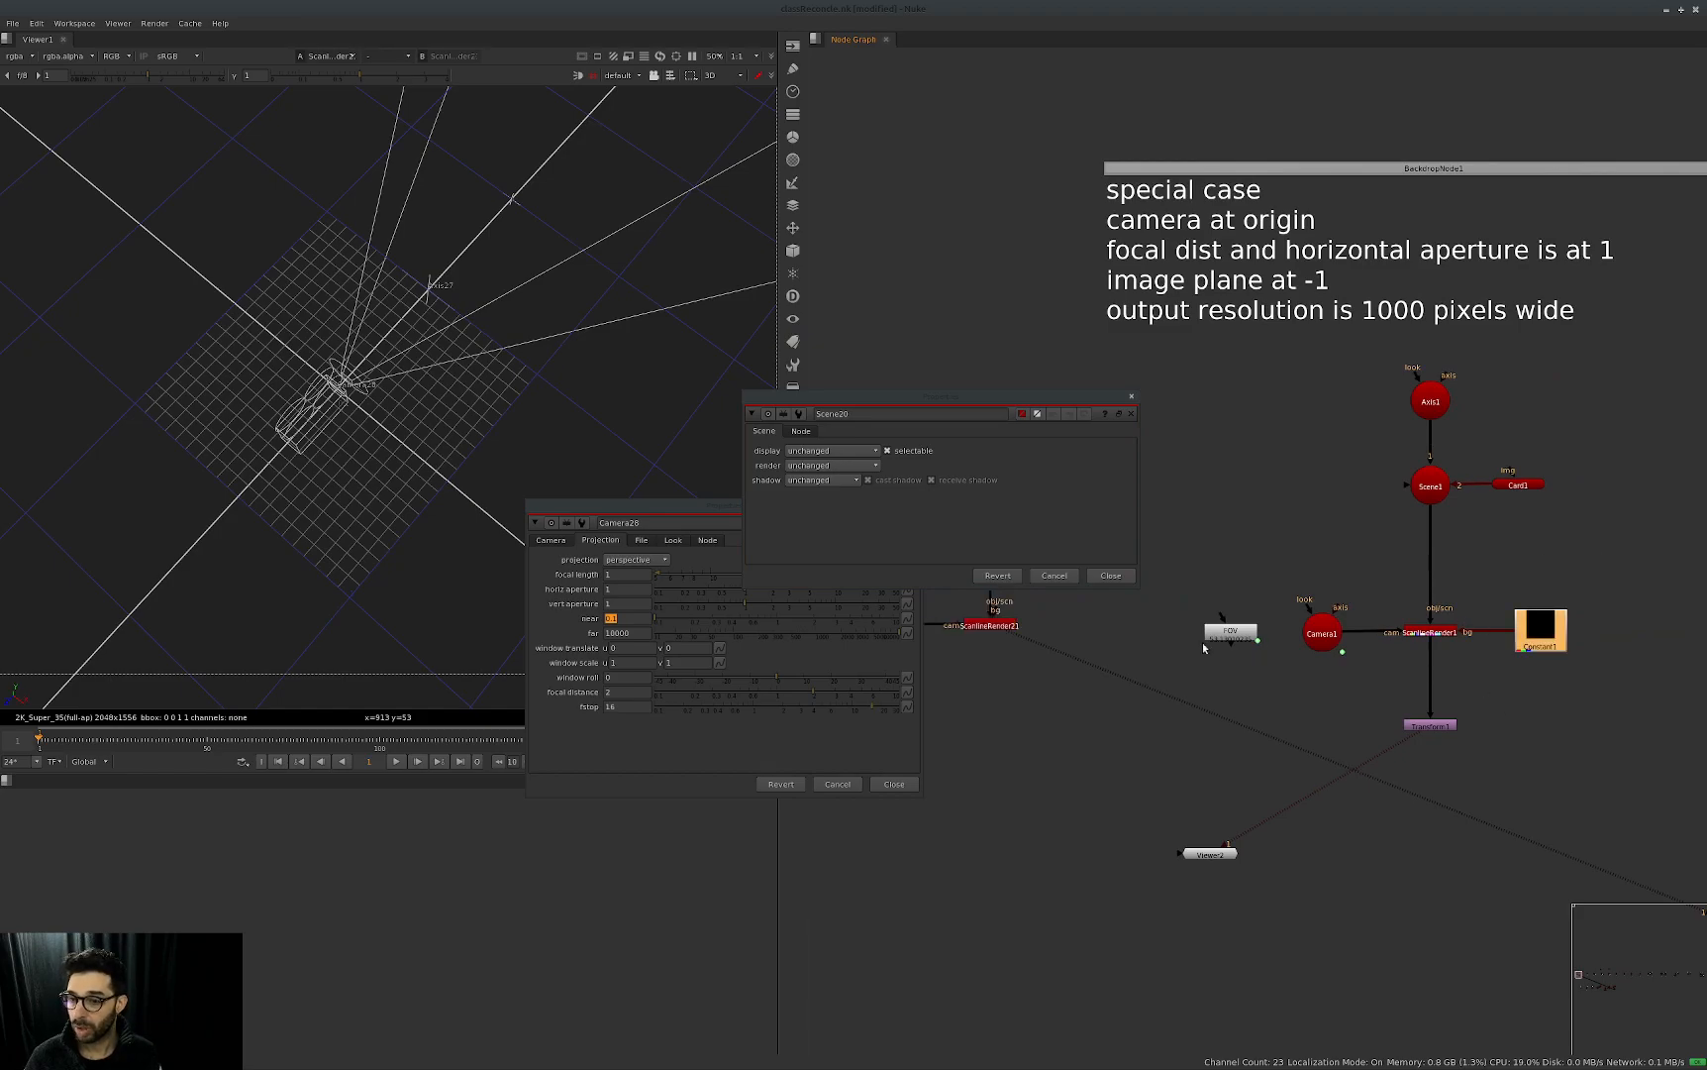
middle_click_drag(1049, 611, 1285, 597)
left_click_drag(1228, 597, 1330, 613)
key("Escape")
key("Escape")
left_click(1221, 611)
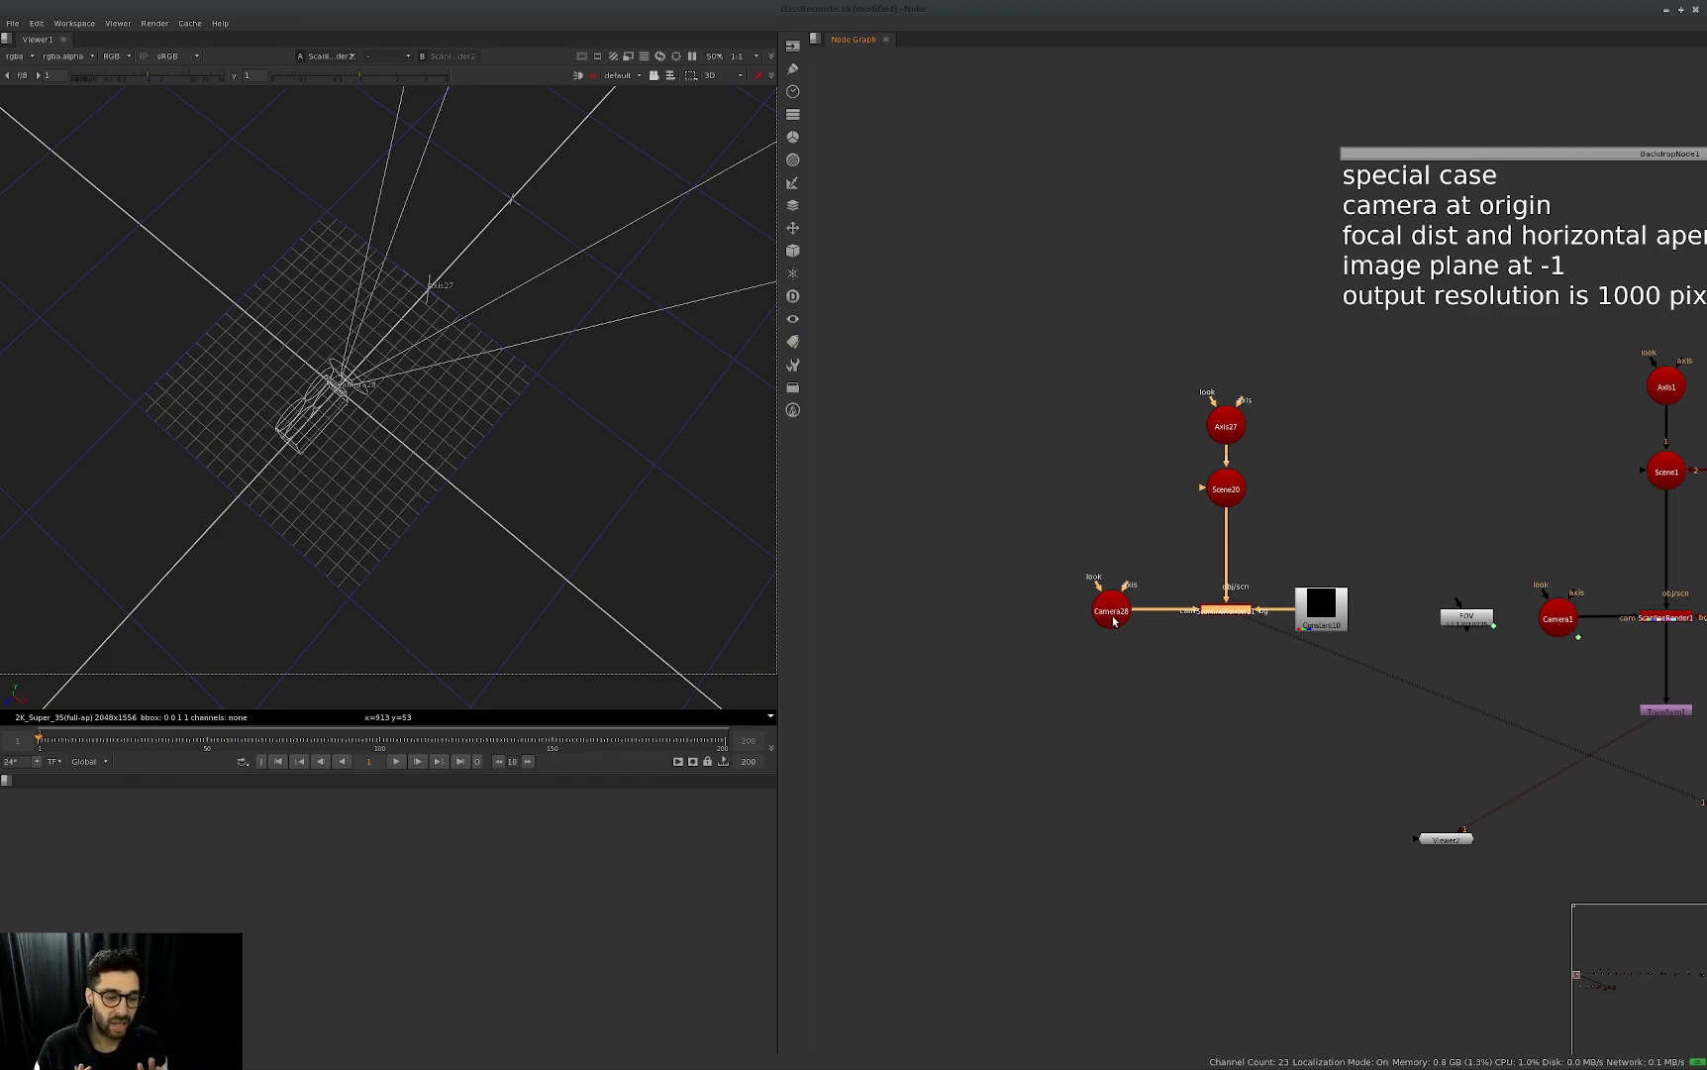
Copy the Card1 node from the special-case setup and connect the copy to the new Scene node.
middle_click_drag(1425, 725, 1089, 752)
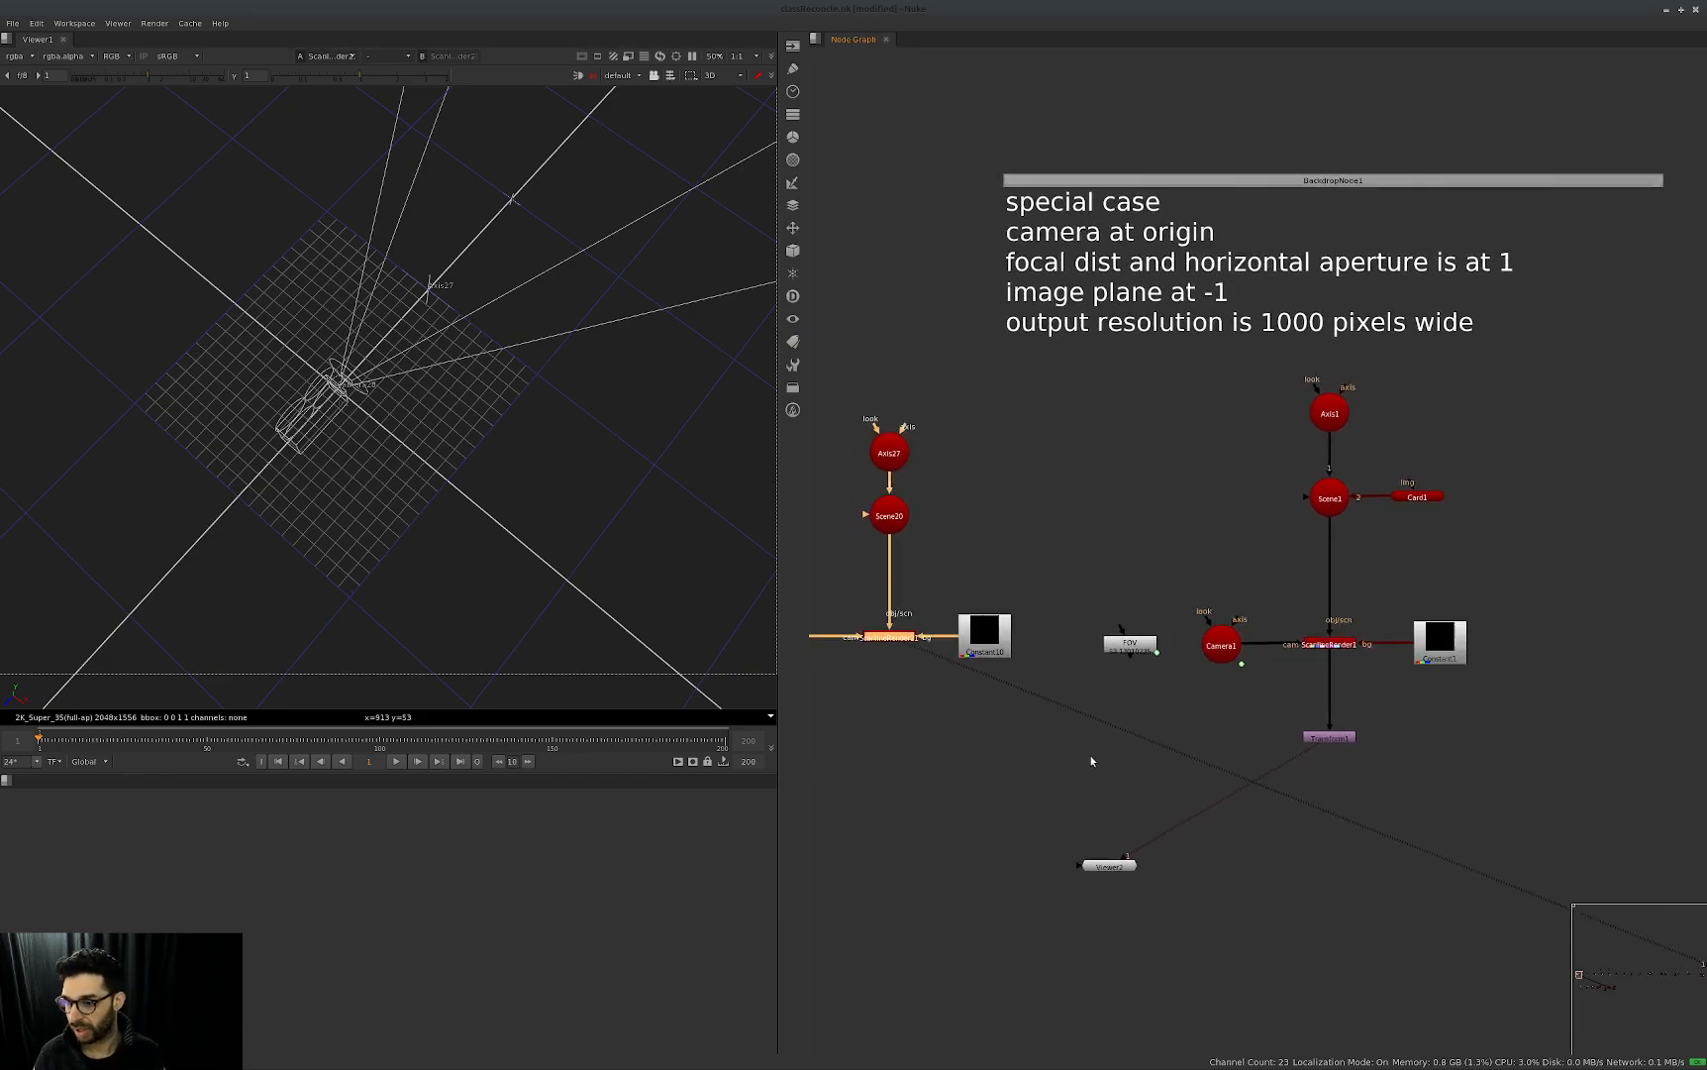
middle_click_drag(1118, 608, 1509, 490)
left_click(1464, 504)
key("ctrl+c")
left_click(1014, 537)
key("ctrl+v")
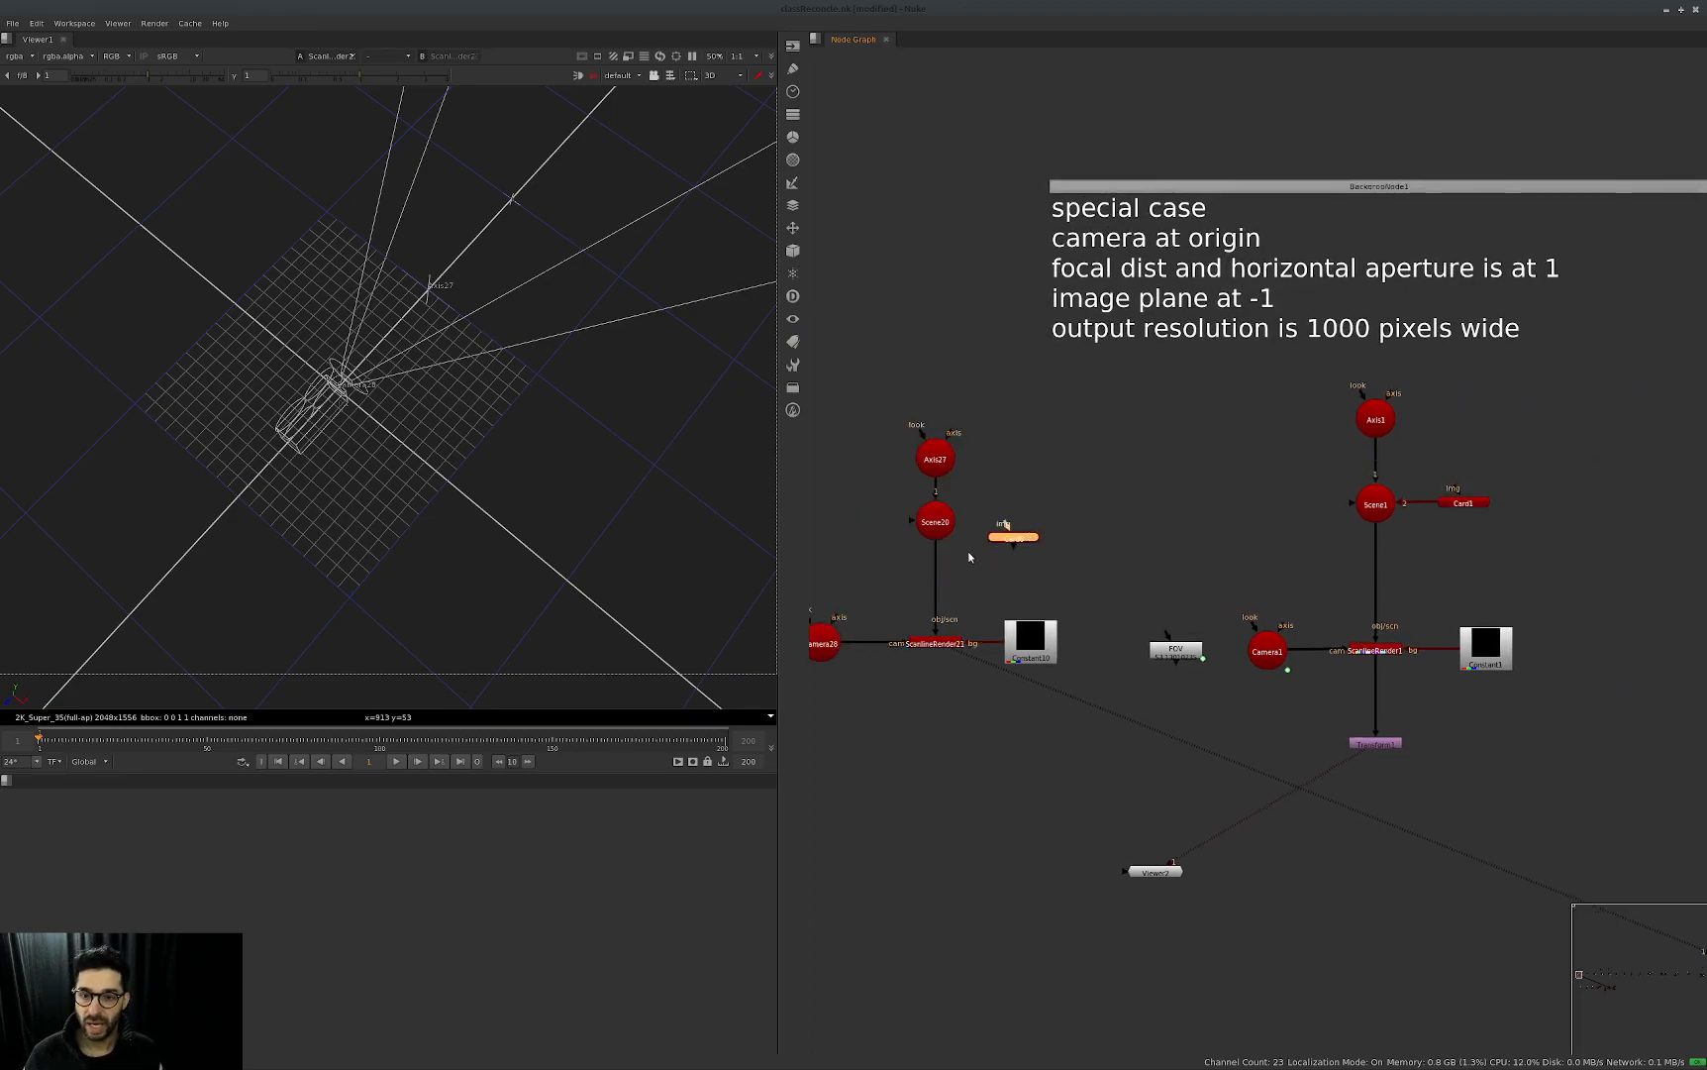
middle_click_drag(876, 533, 1008, 522)
left_click_drag(1043, 511, 1174, 510)
Set the copied card's rows and columns both to 1.
double_click(1174, 510)
double_click(856, 497)
type("1")
key("Tab")
type("1")
key("Return")
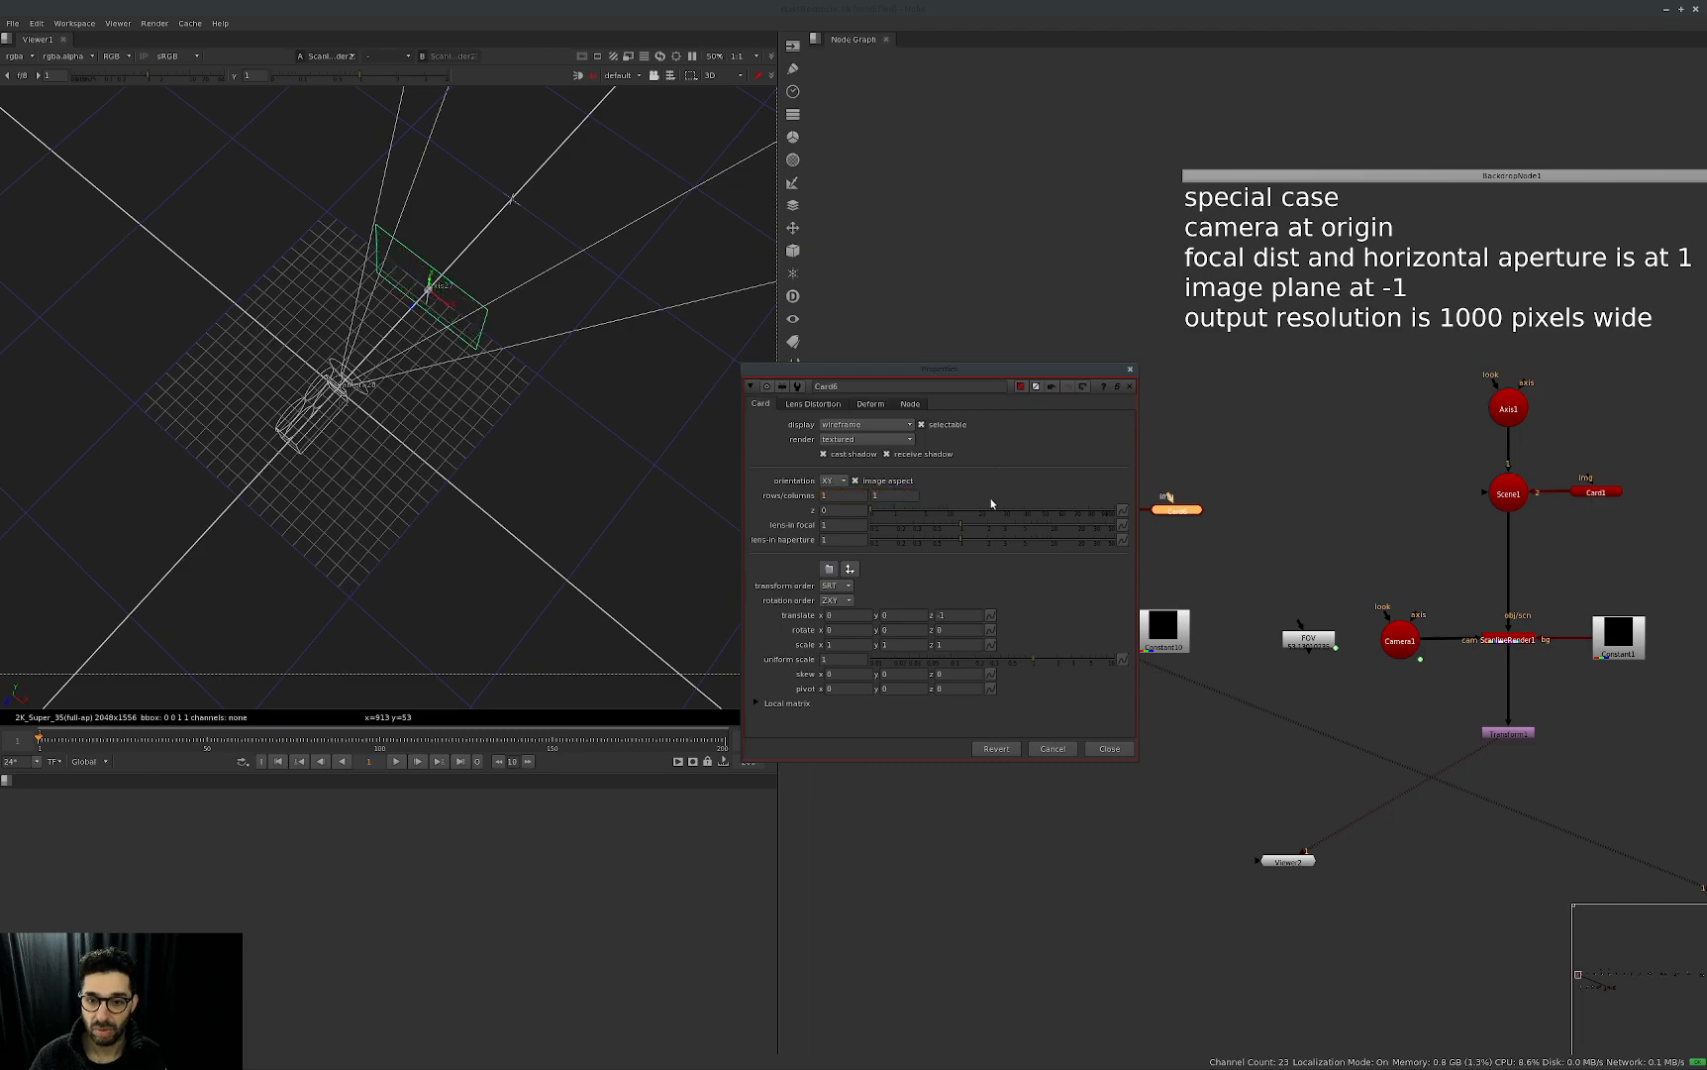
left_click_drag(1020, 367, 1133, 366)
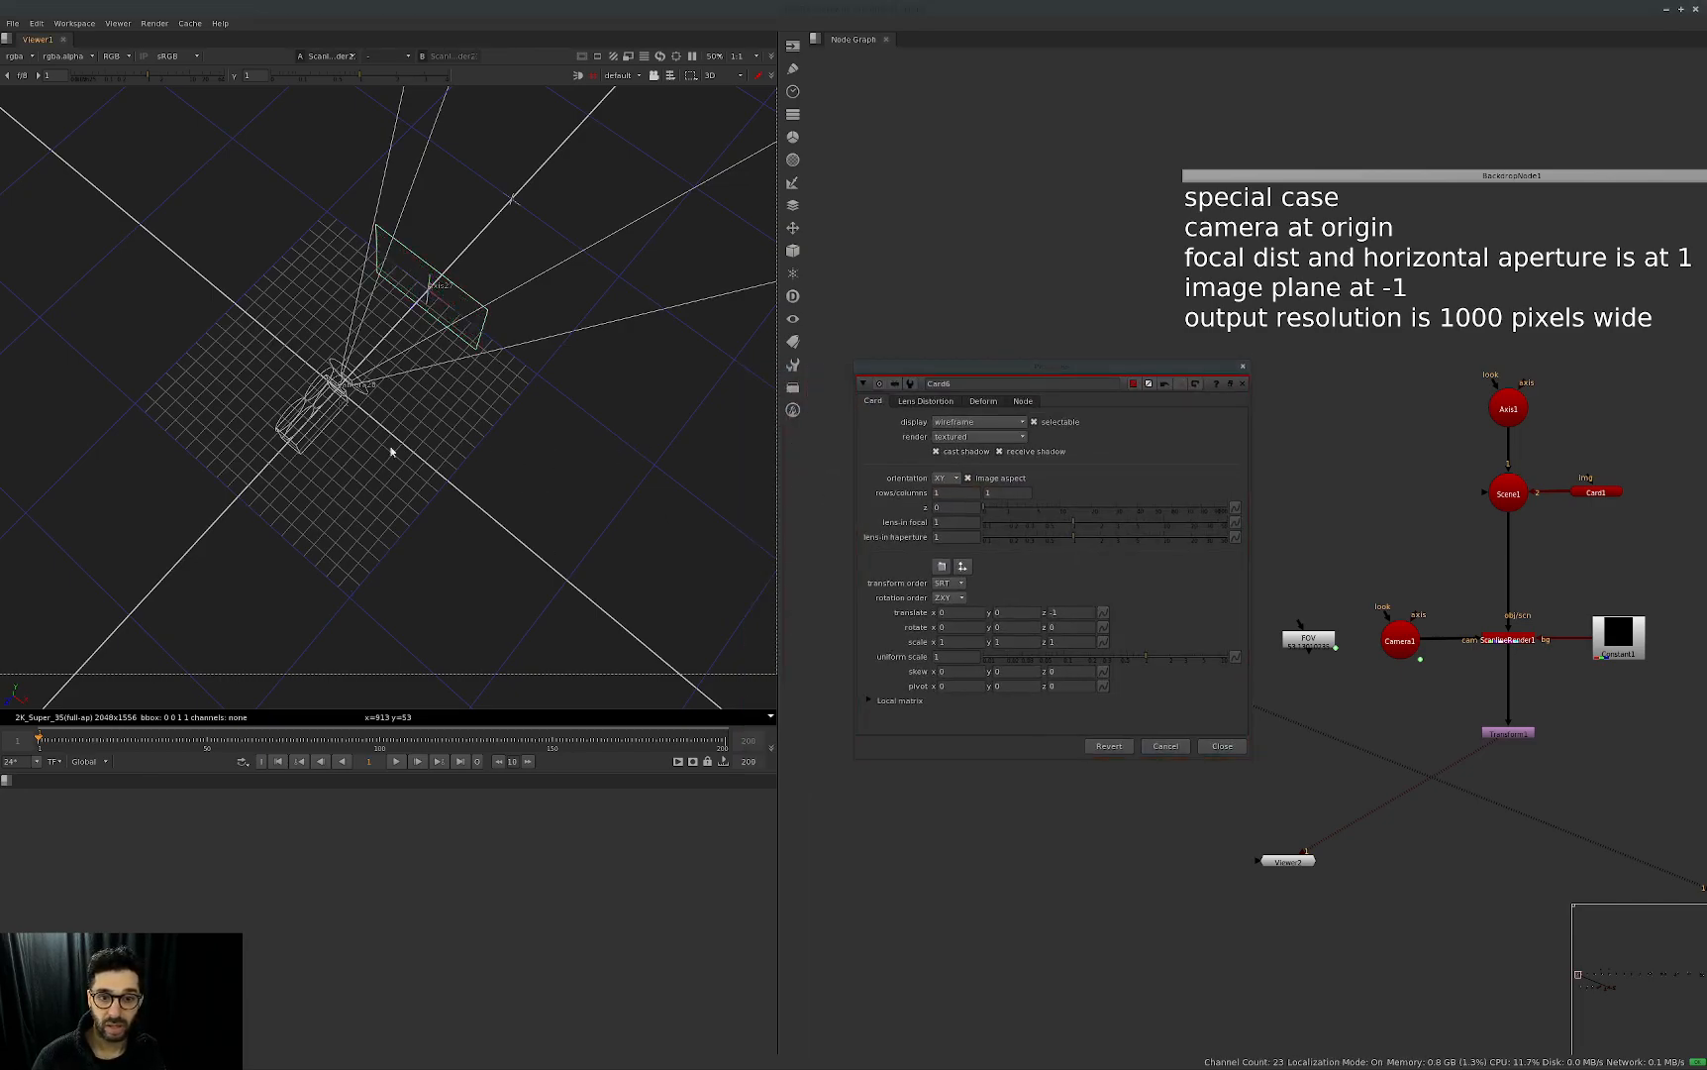
Hide the grid in the viewer's 3D settings and orbit to see the card in front of the camera.
key("s")
left_click(907, 233)
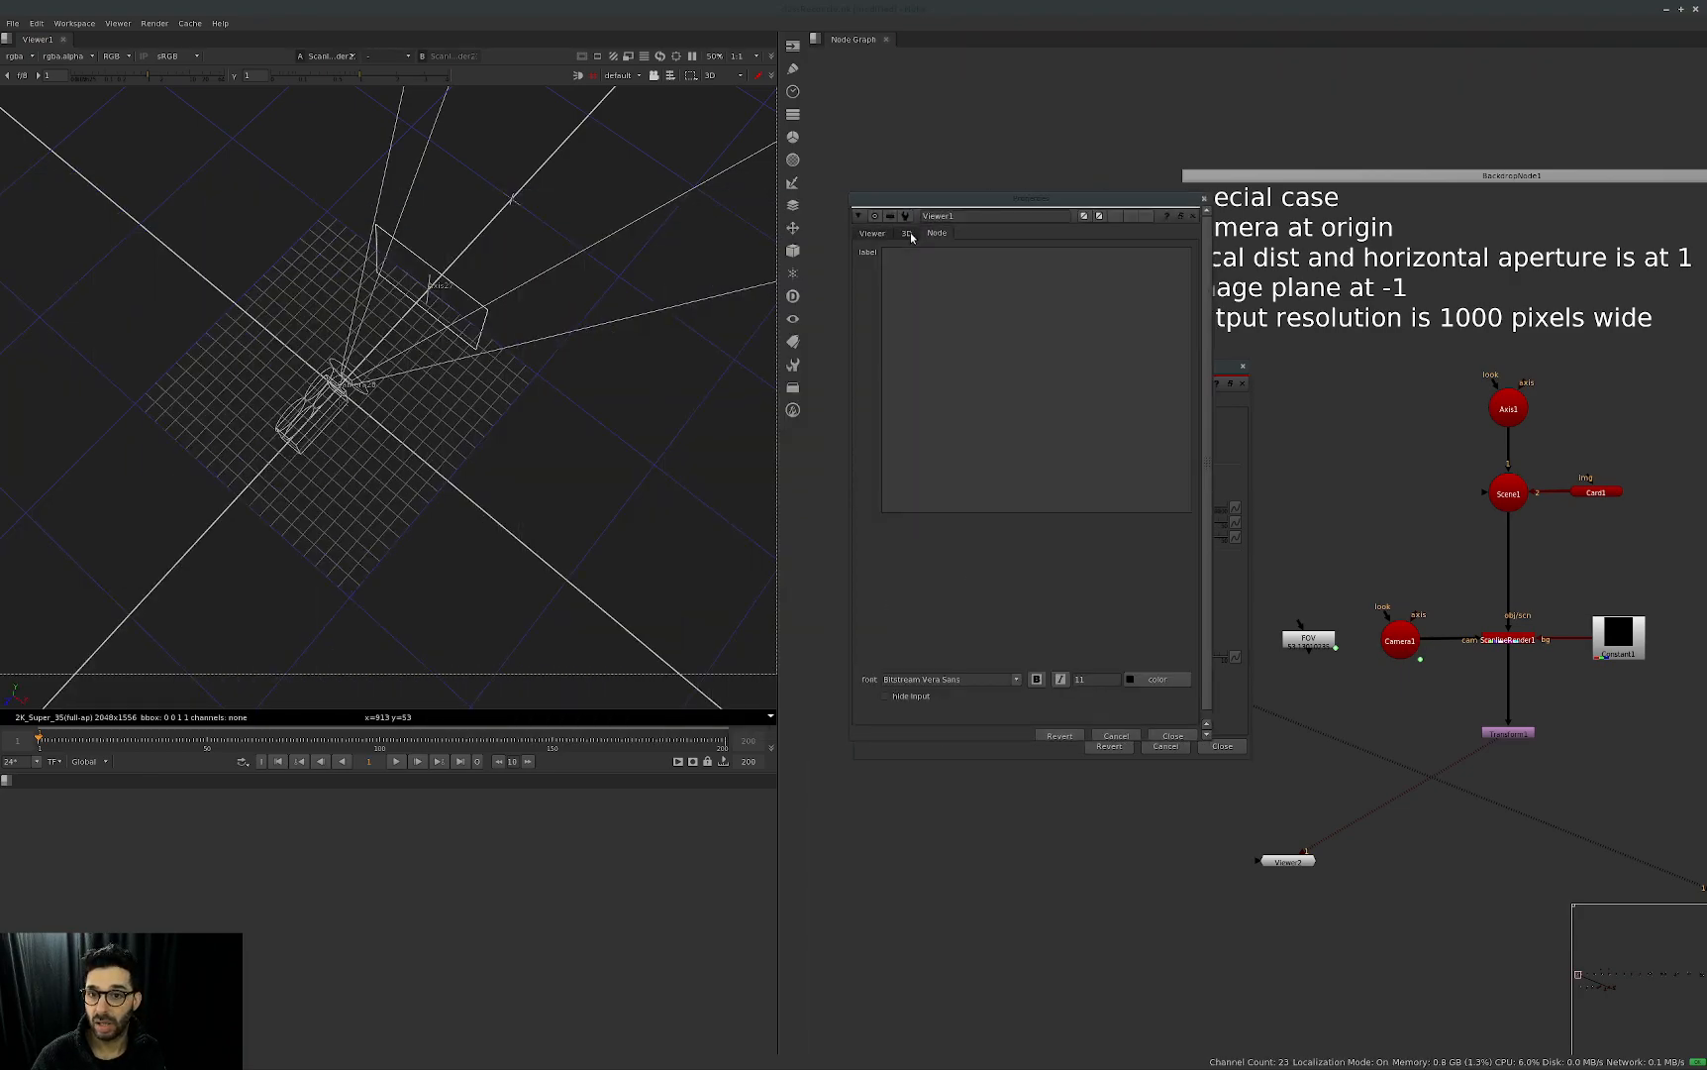
left_click(1128, 315)
left_click(1193, 216)
middle_click_drag(471, 528, 534, 440)
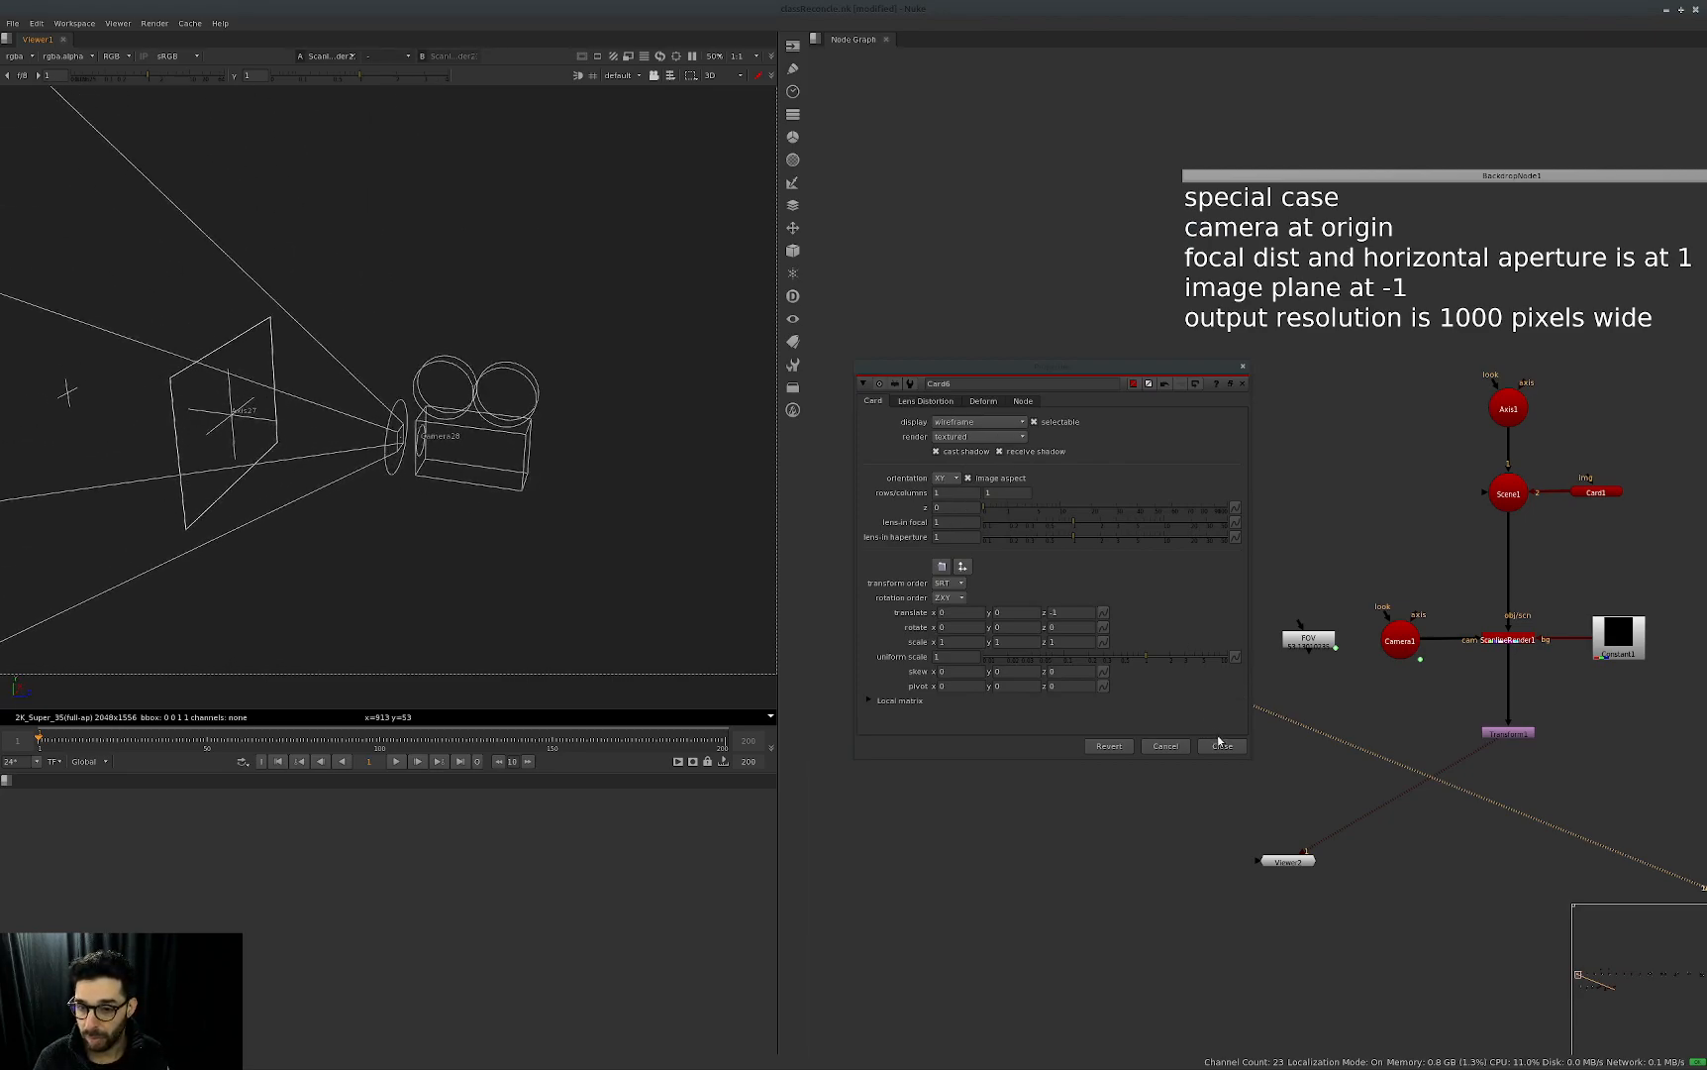
Turn off the copied card's image aspect option and switch the viewer to 2D.
left_click(968, 477)
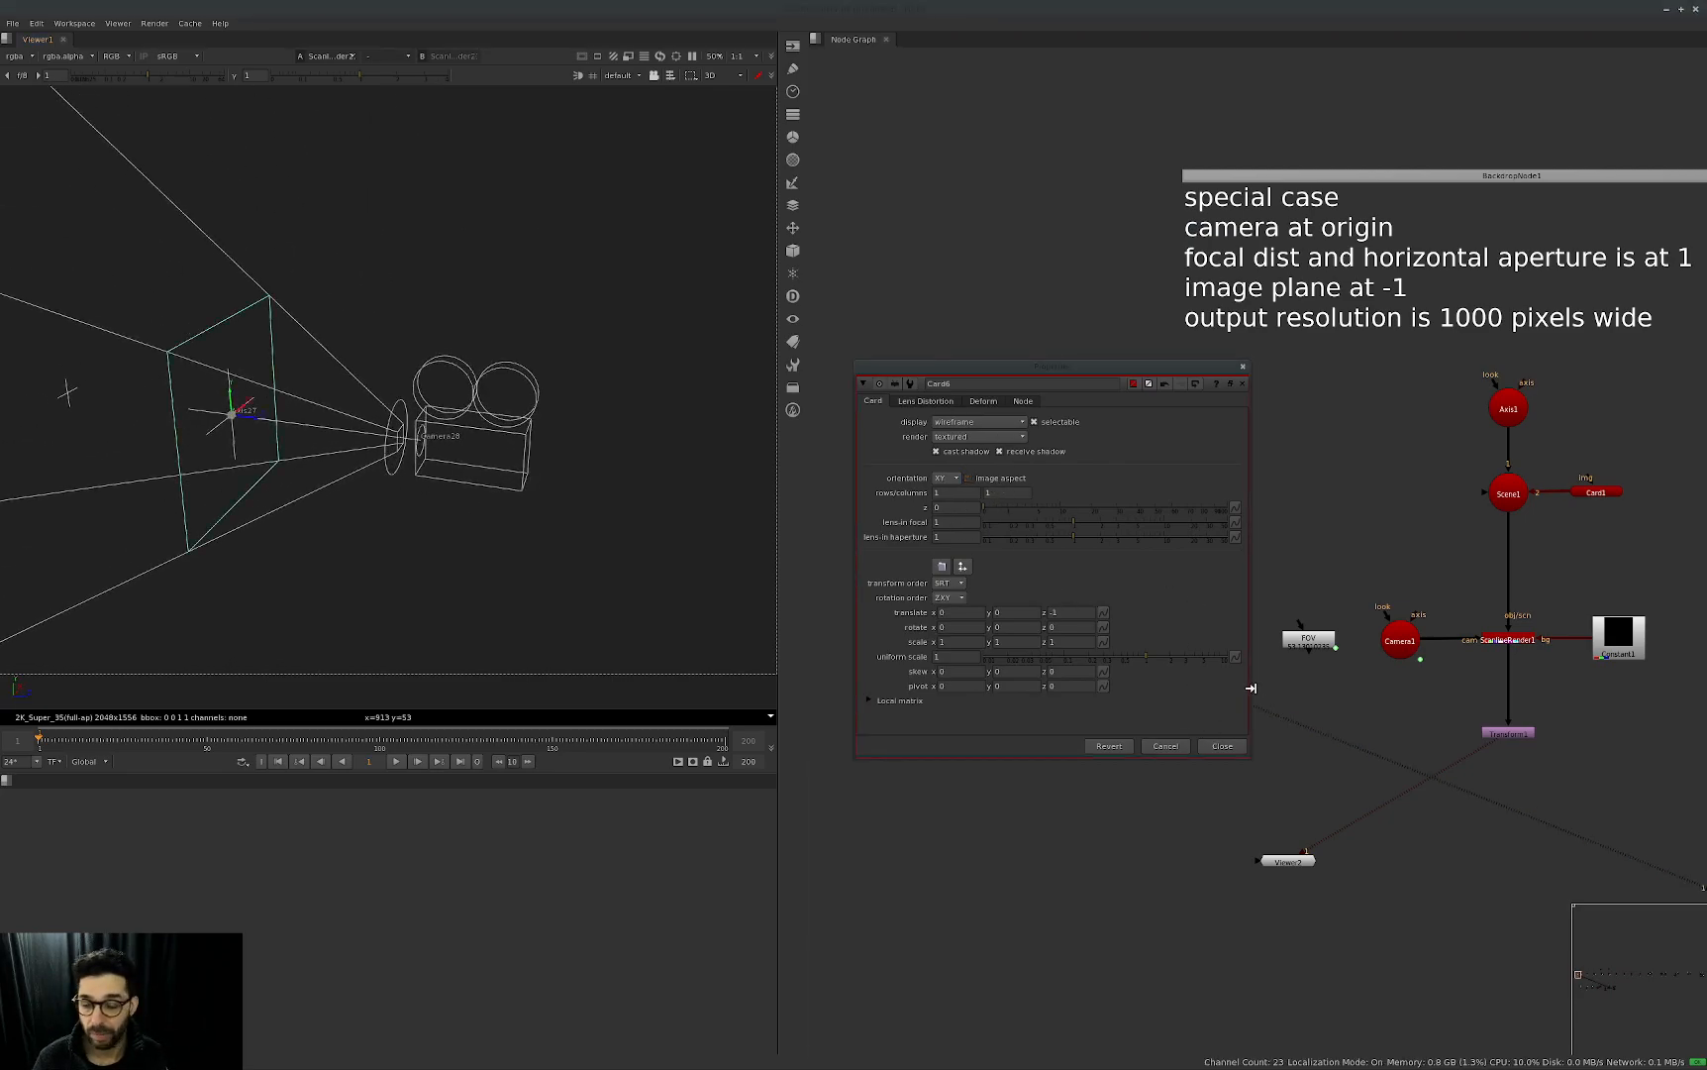
left_click(1223, 745)
middle_click_drag(496, 522, 393, 474)
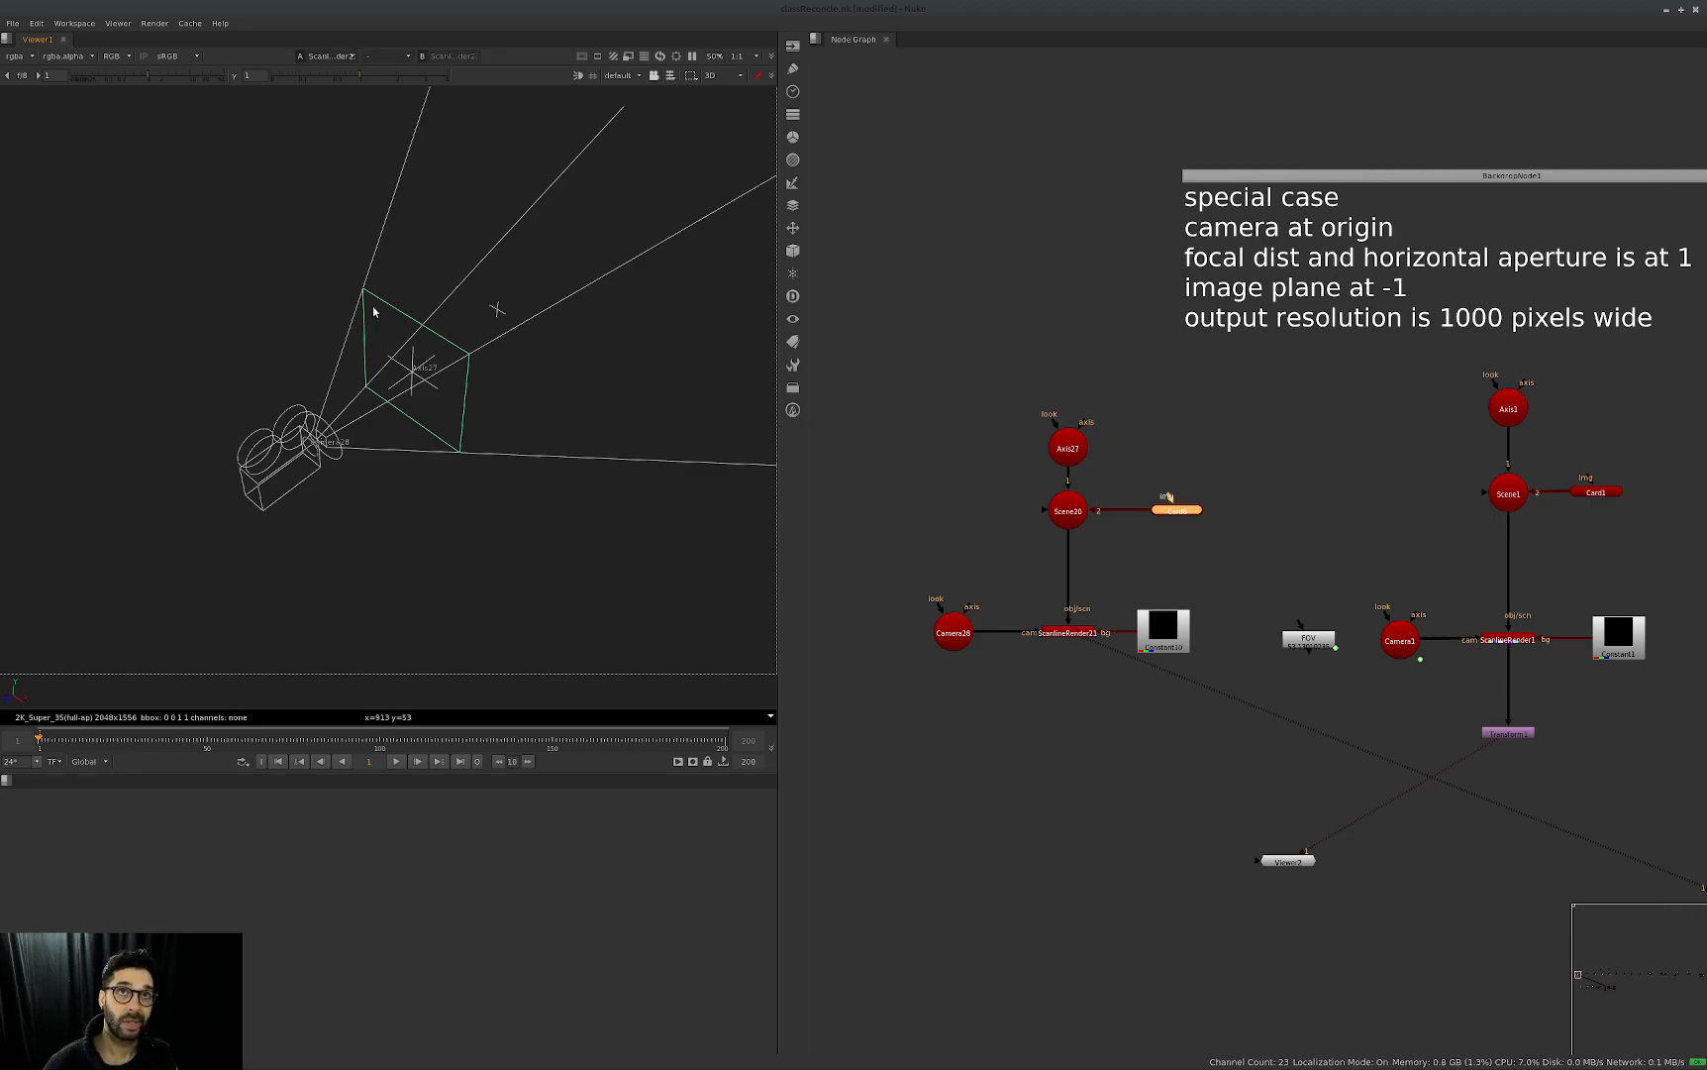
left_click_drag(389, 469, 404, 503, "ctrl")
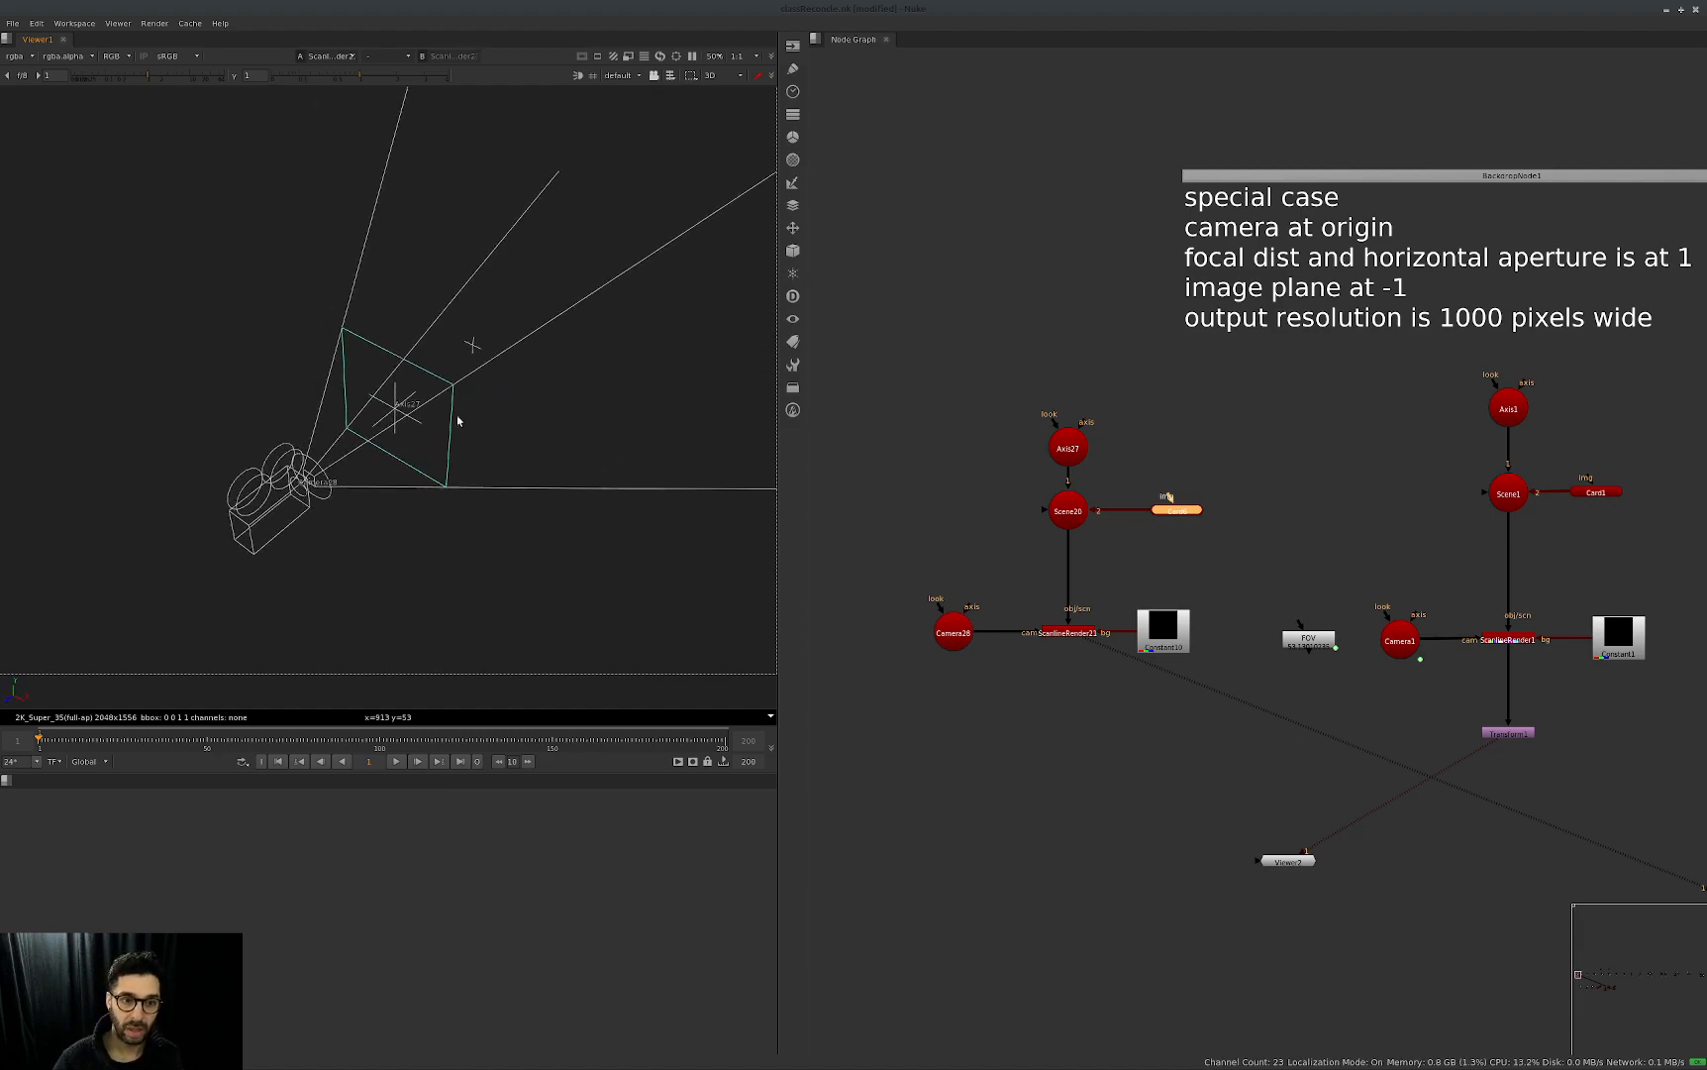
key("Tab")
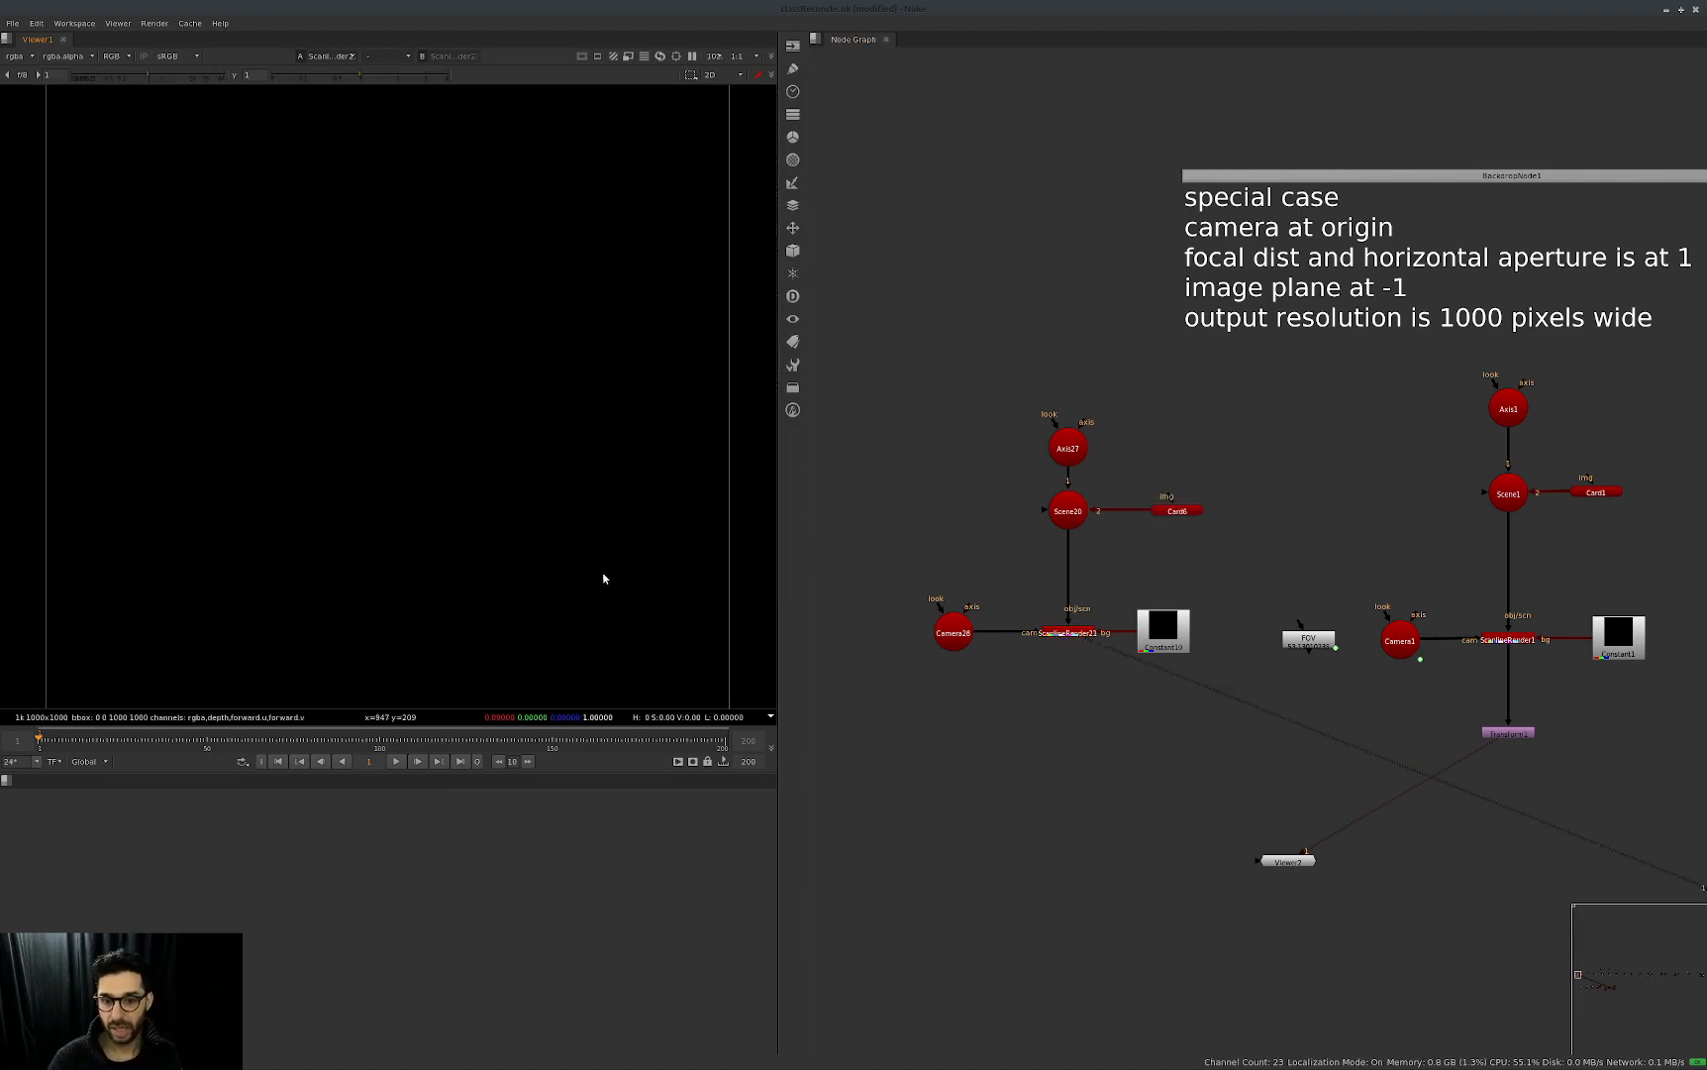
Open the properties of Axis1 and Transform1 in the special-case setup and arrange them clear of the nodes.
key("f")
middle_click_drag(1403, 476, 1307, 514)
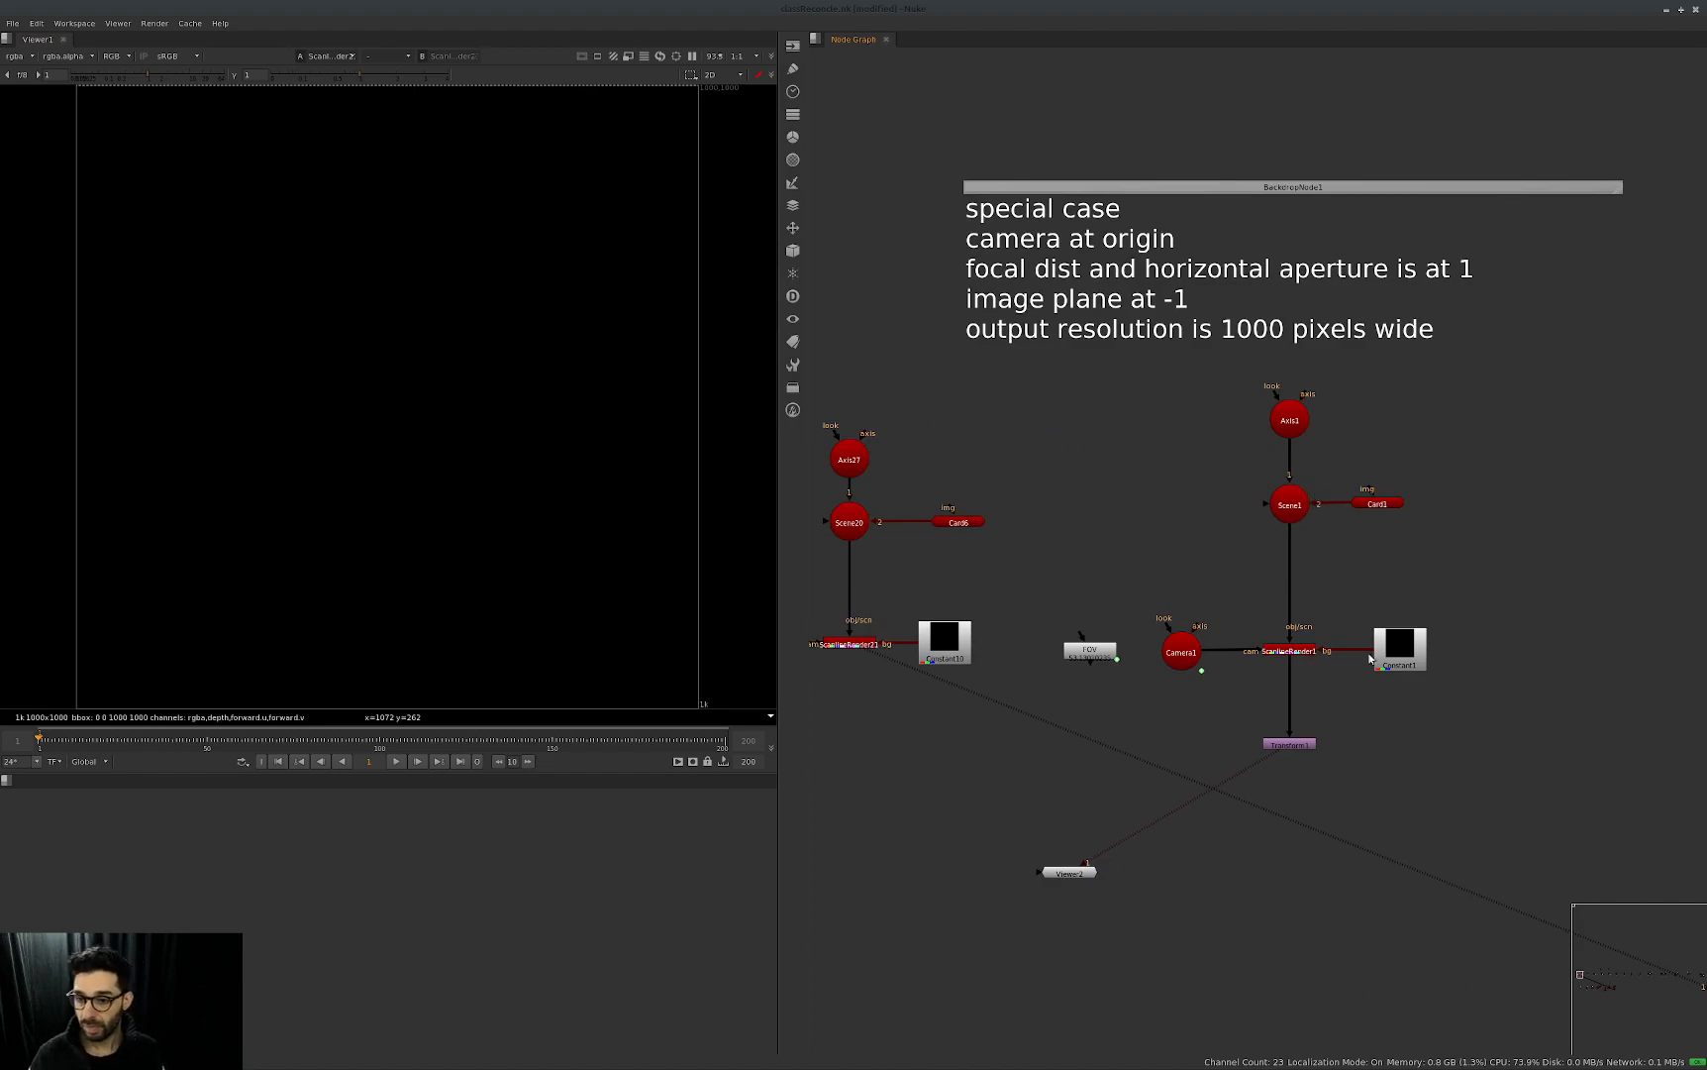
double_click(1289, 420)
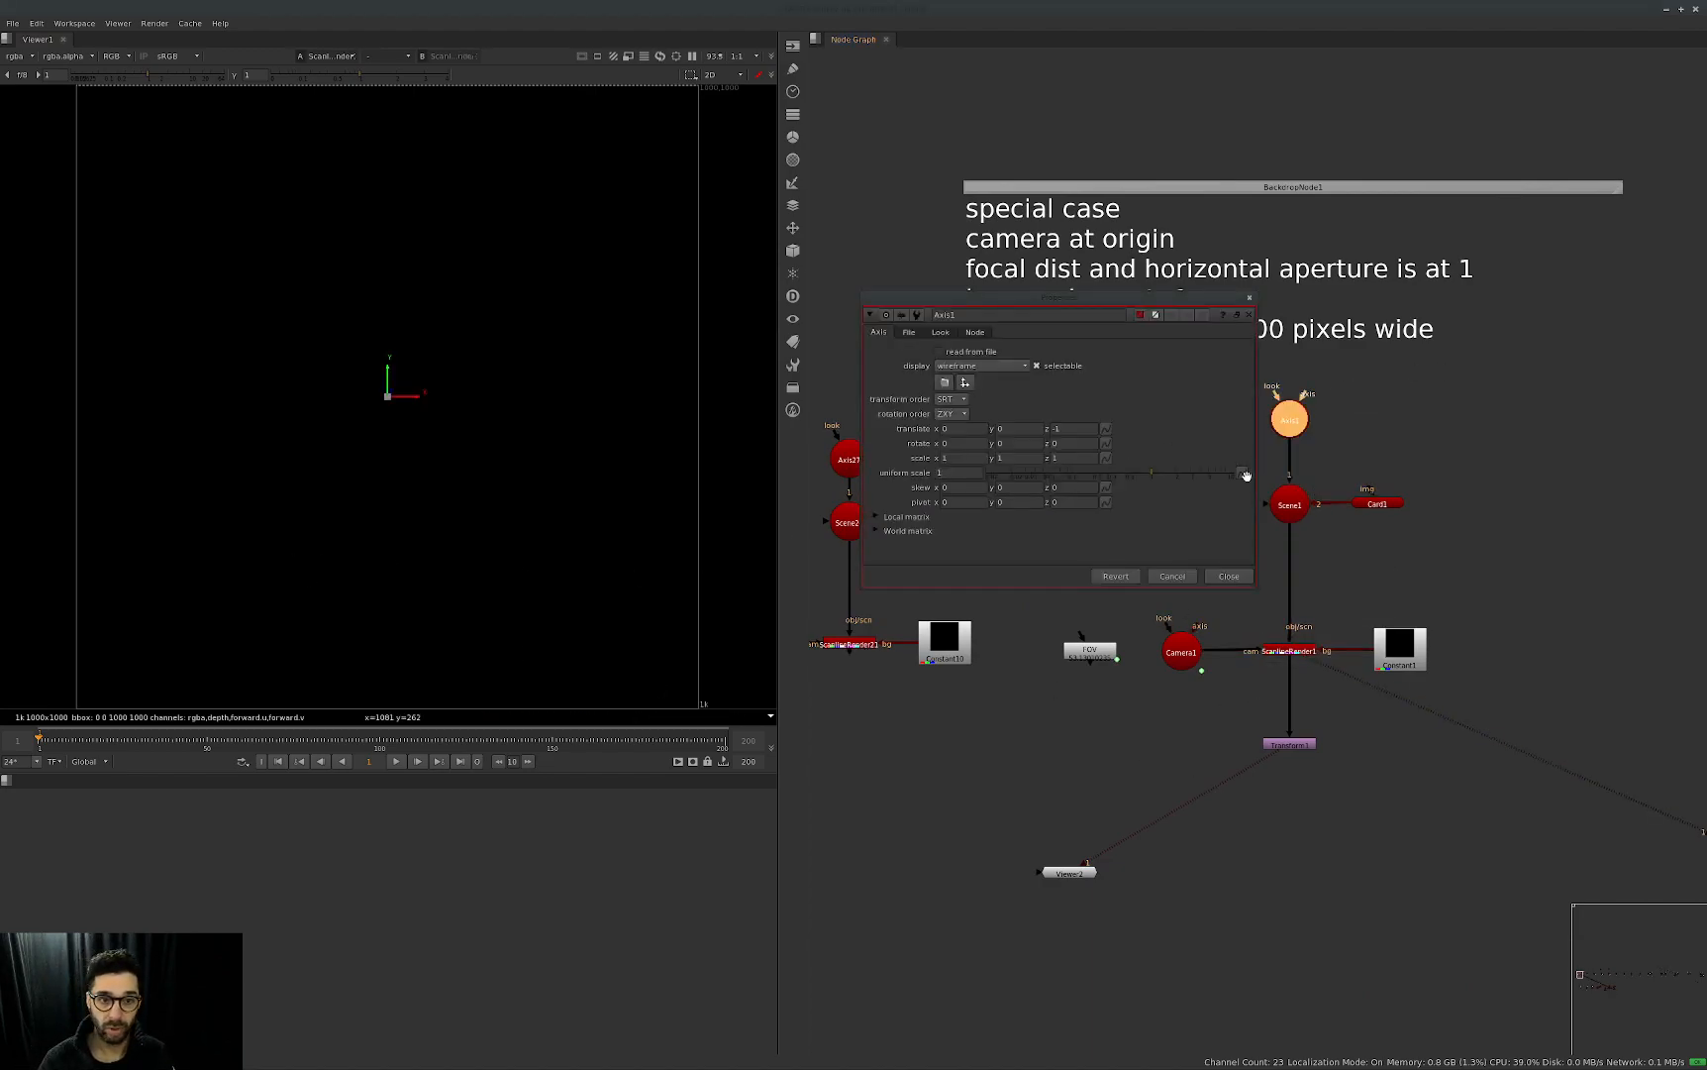
left_click_drag(1081, 880, 1190, 893)
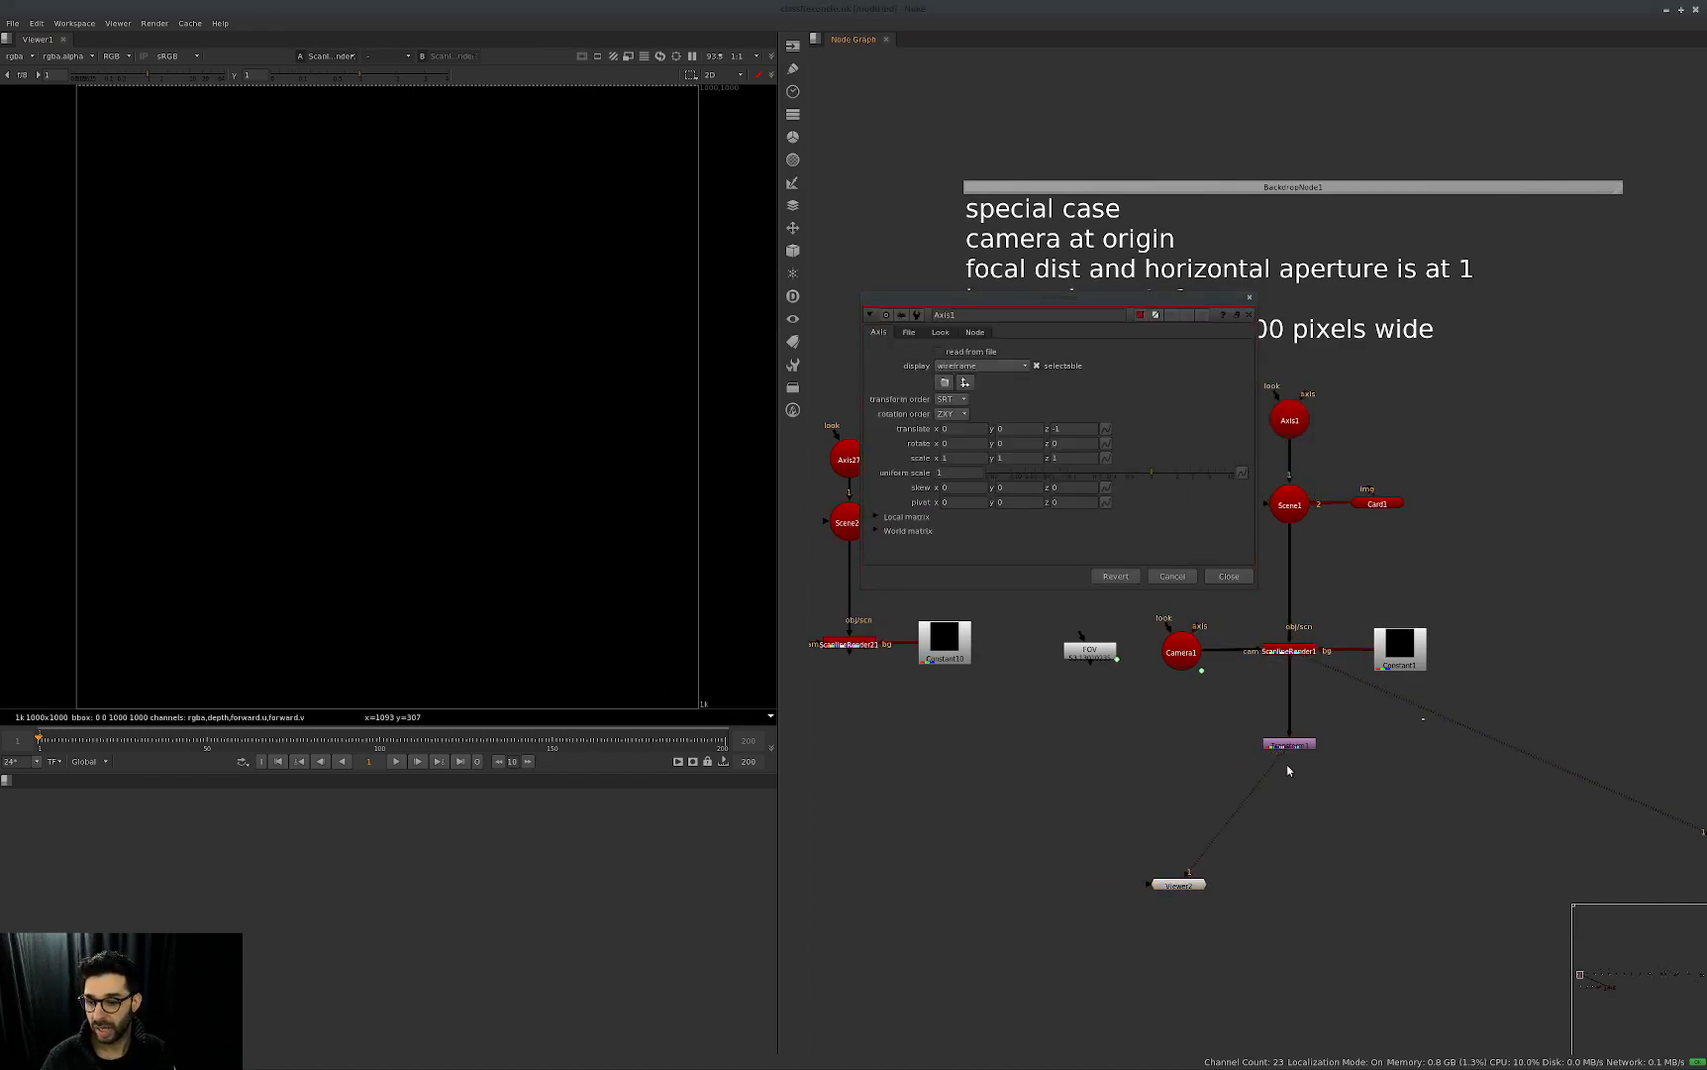
double_click(1288, 744)
left_click_drag(671, 515, 1162, 694)
left_click(1289, 420)
left_click_drag(1069, 296, 1539, 493)
middle_click_drag(1162, 294, 1116, 313)
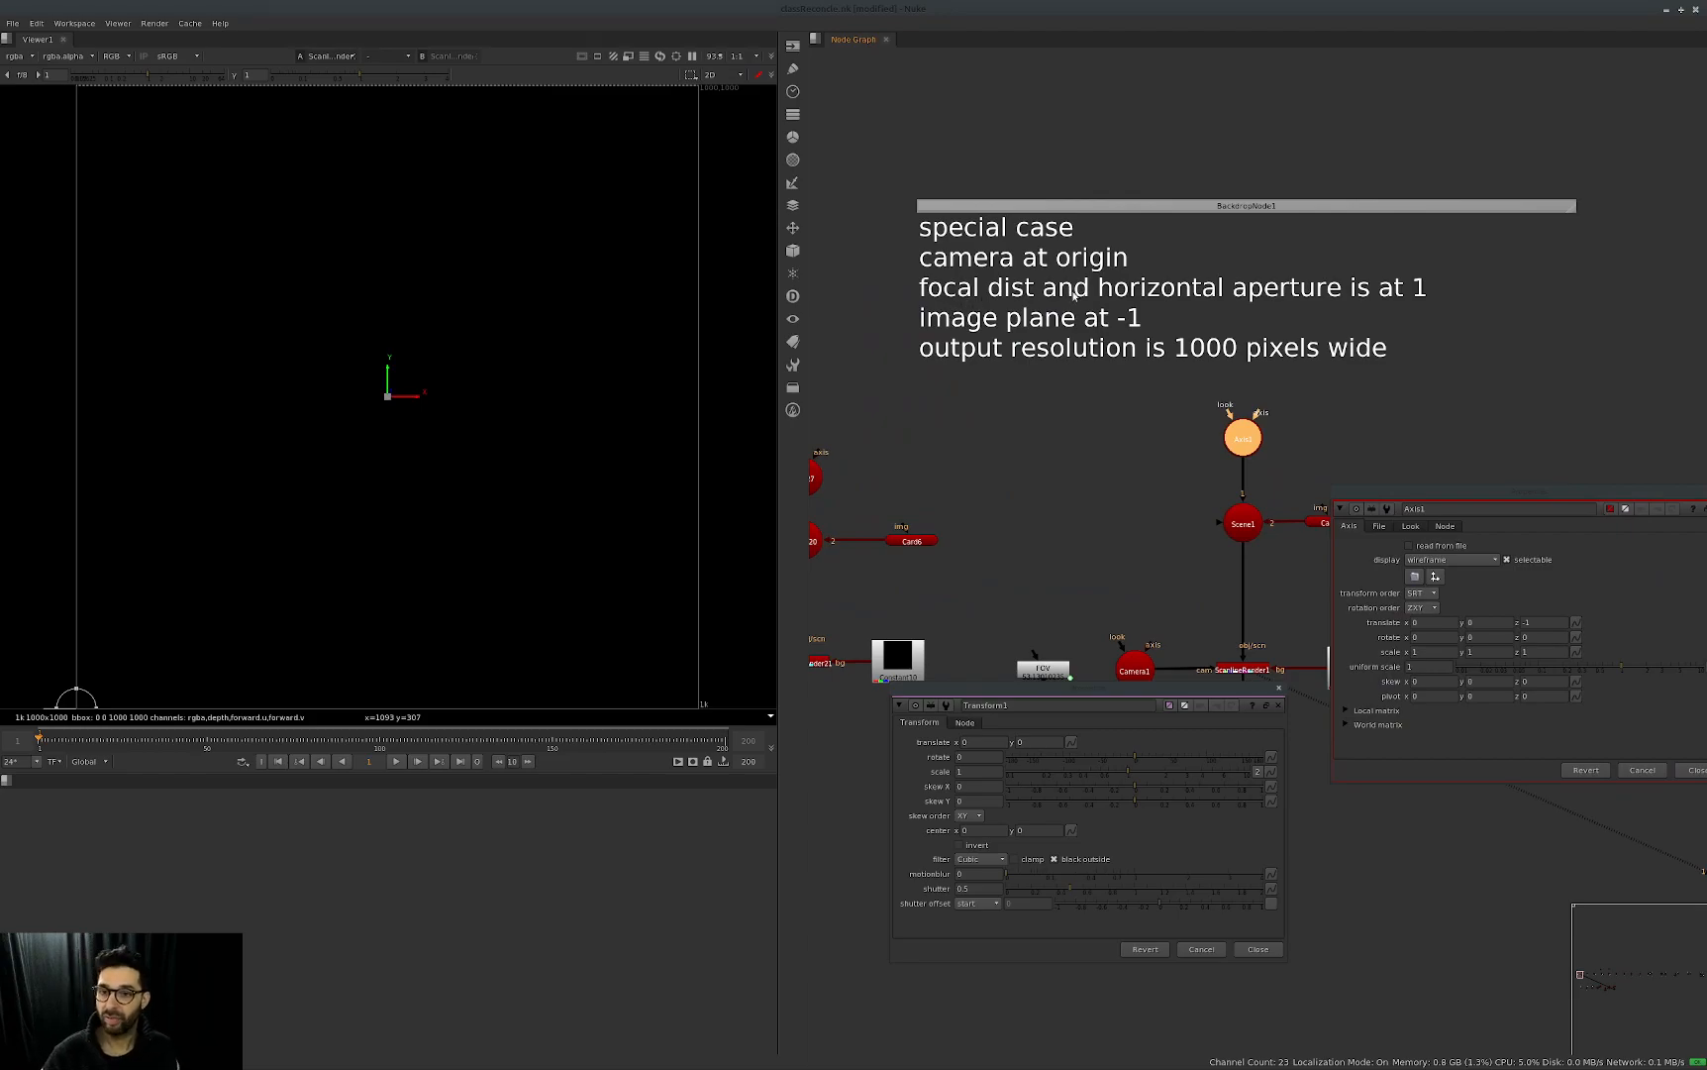
left_click_drag(1462, 489, 1403, 386)
middle_click_drag(1130, 572, 1142, 514)
Check the projection settings of Camera1 and close its properties.
double_click(1143, 616)
left_click(710, 437)
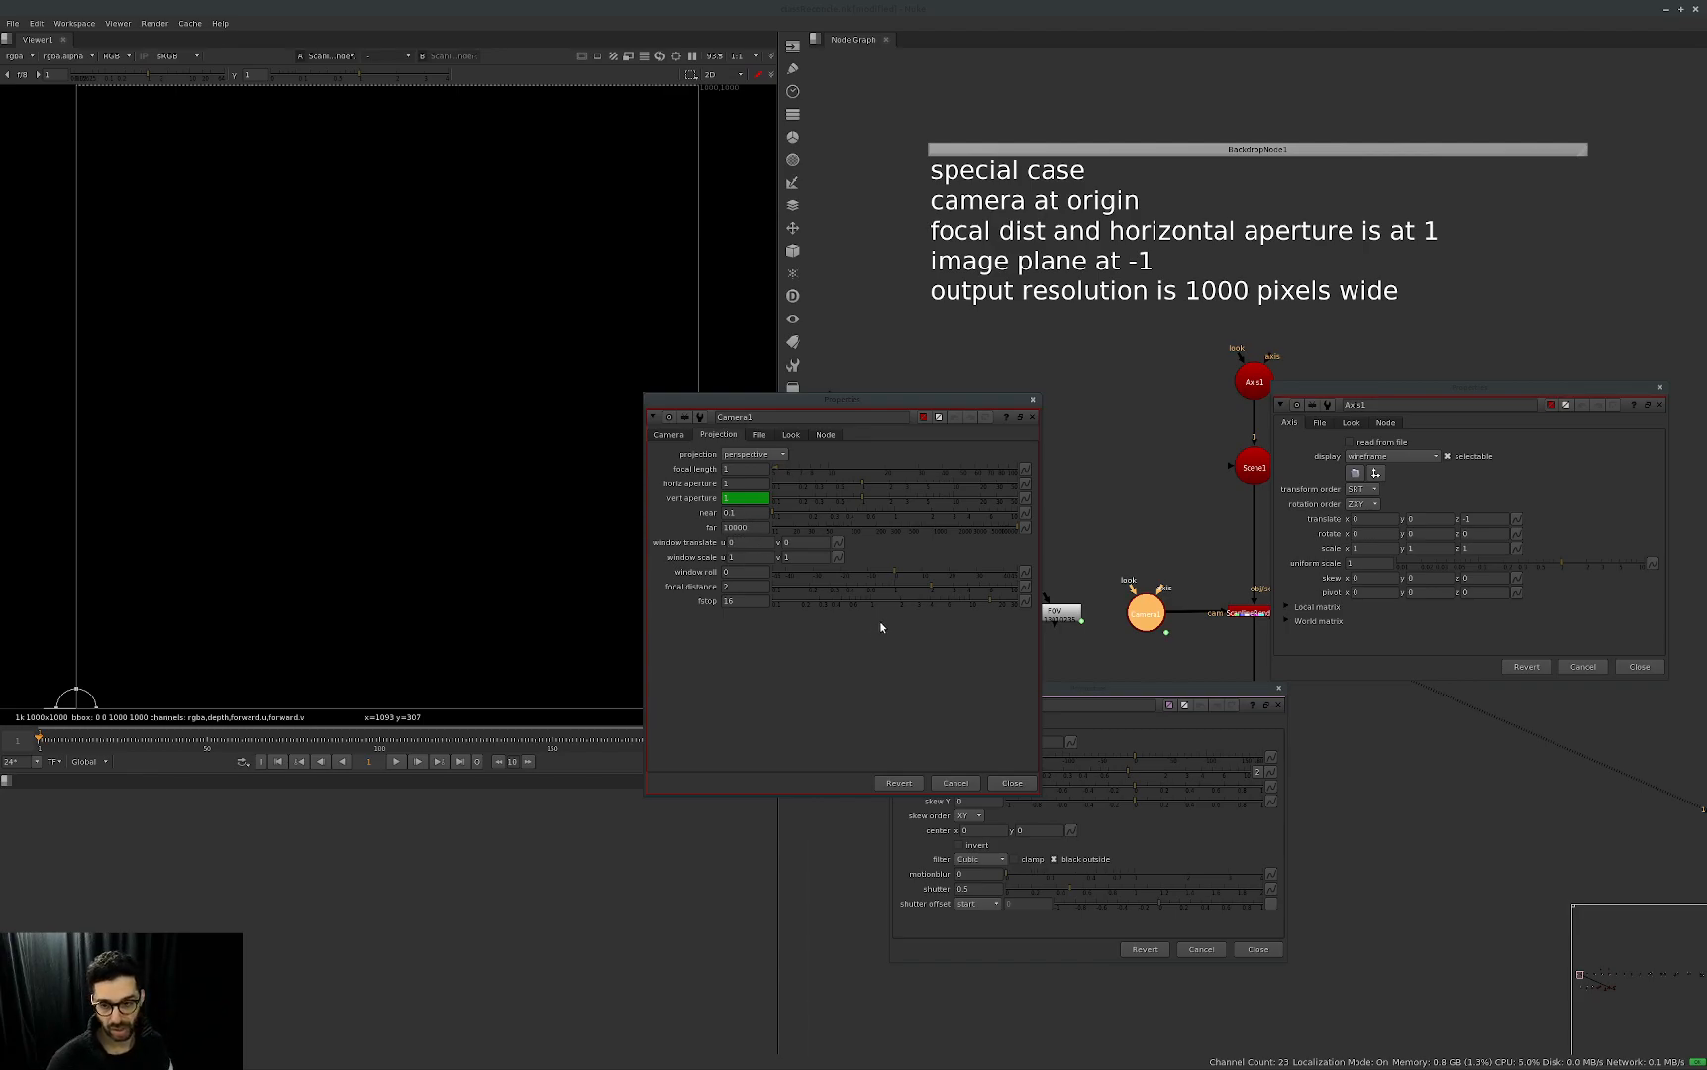
left_click_drag(979, 408, 1388, 474)
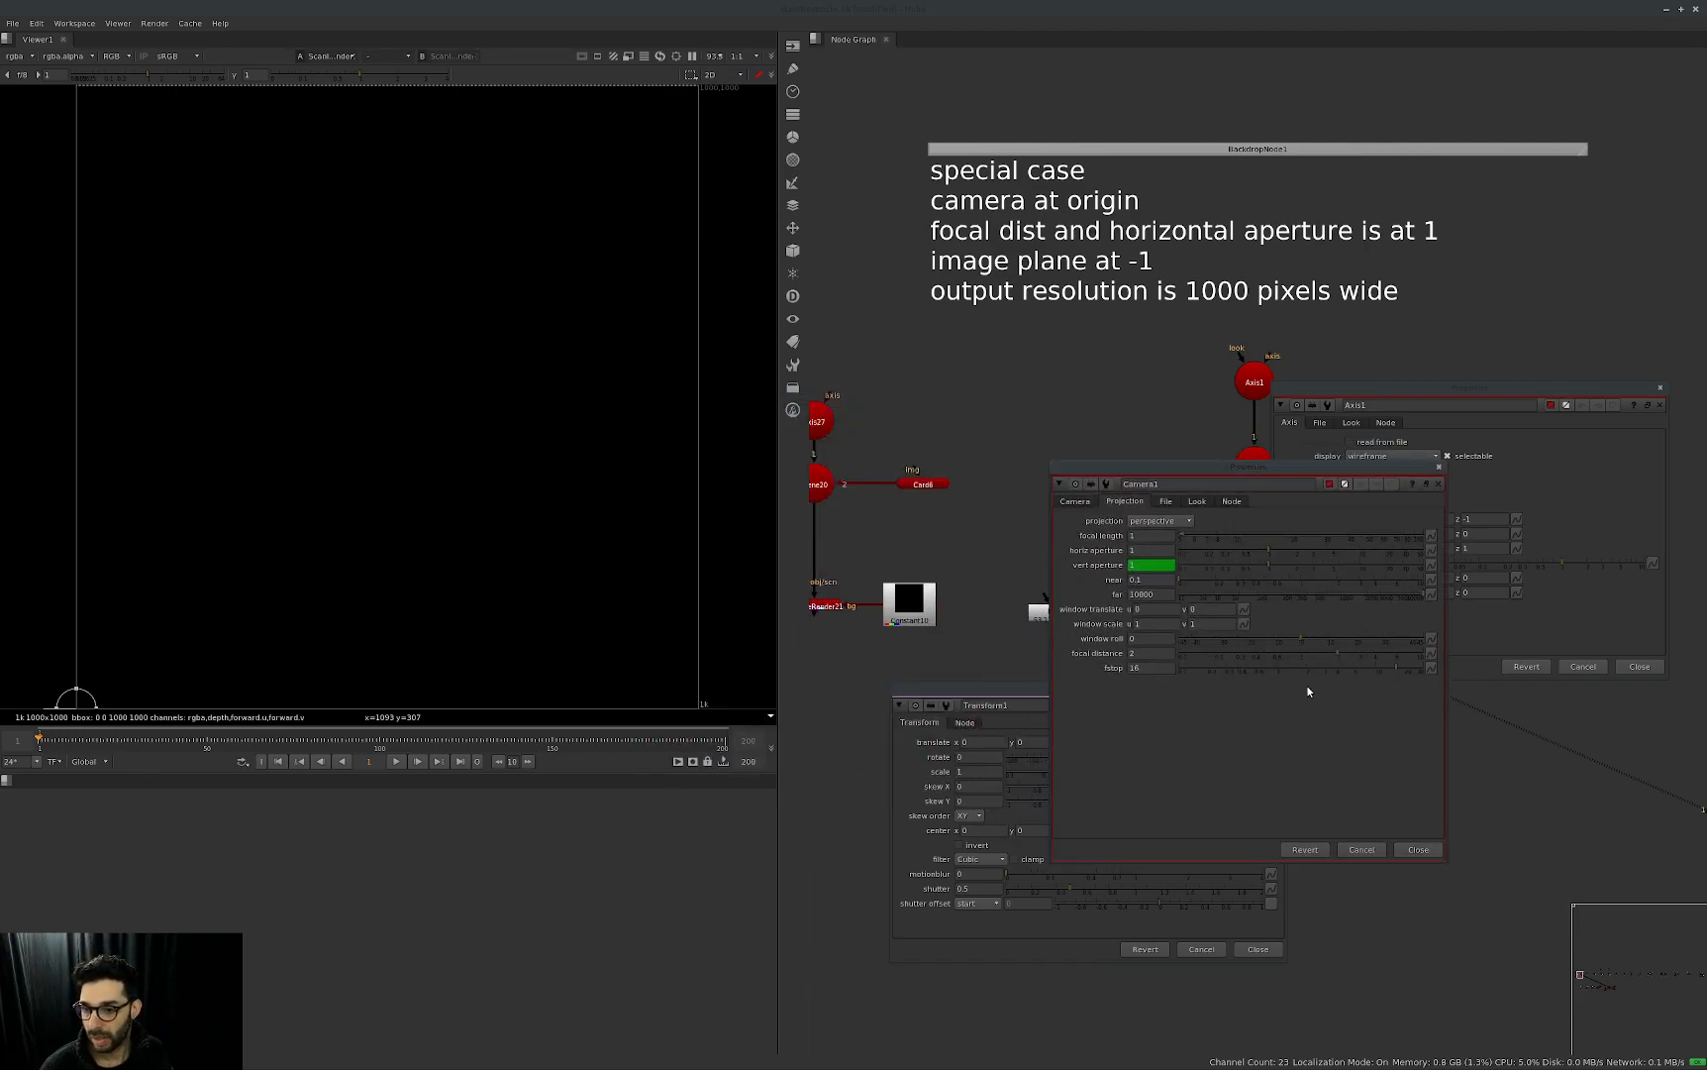
left_click(1416, 848)
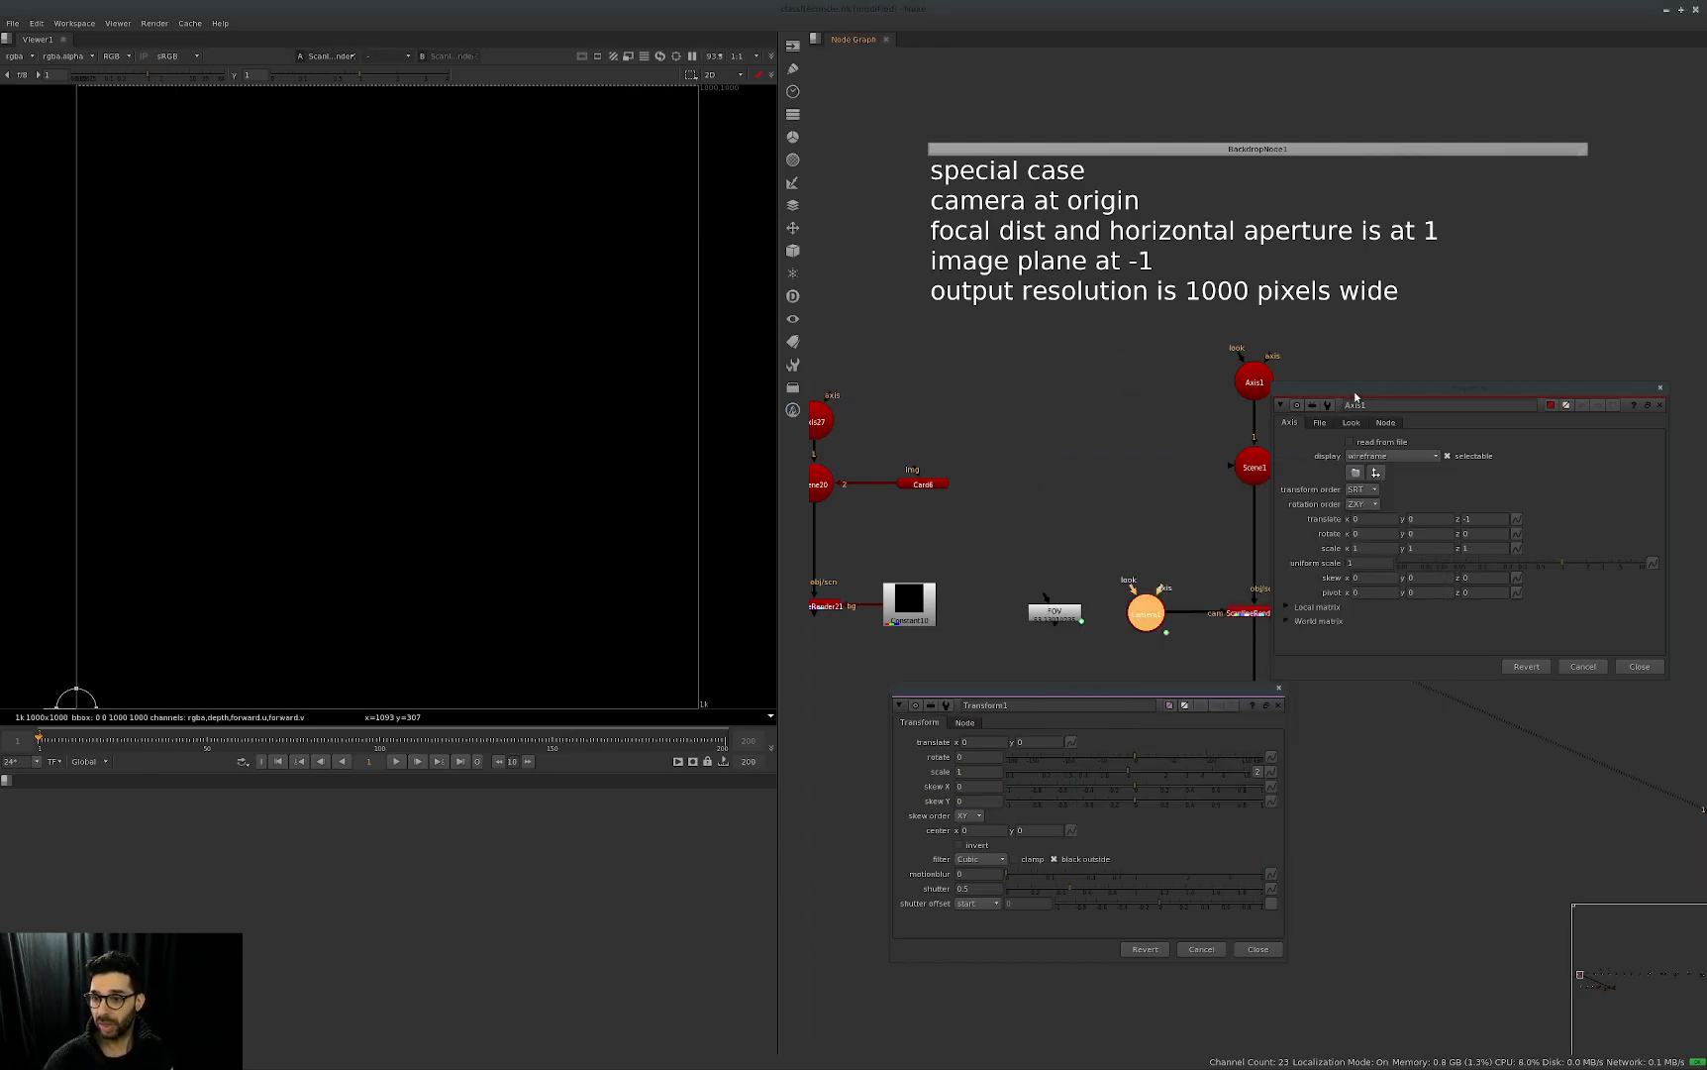
Move the Axis1 properties away from the nodes and compare the axis gizmo with the Transform1 handle in the viewer.
left_click_drag(1356, 390, 1382, 751)
middle_click_drag(1264, 424, 1166, 326)
left_click_drag(1269, 247, 1094, 340)
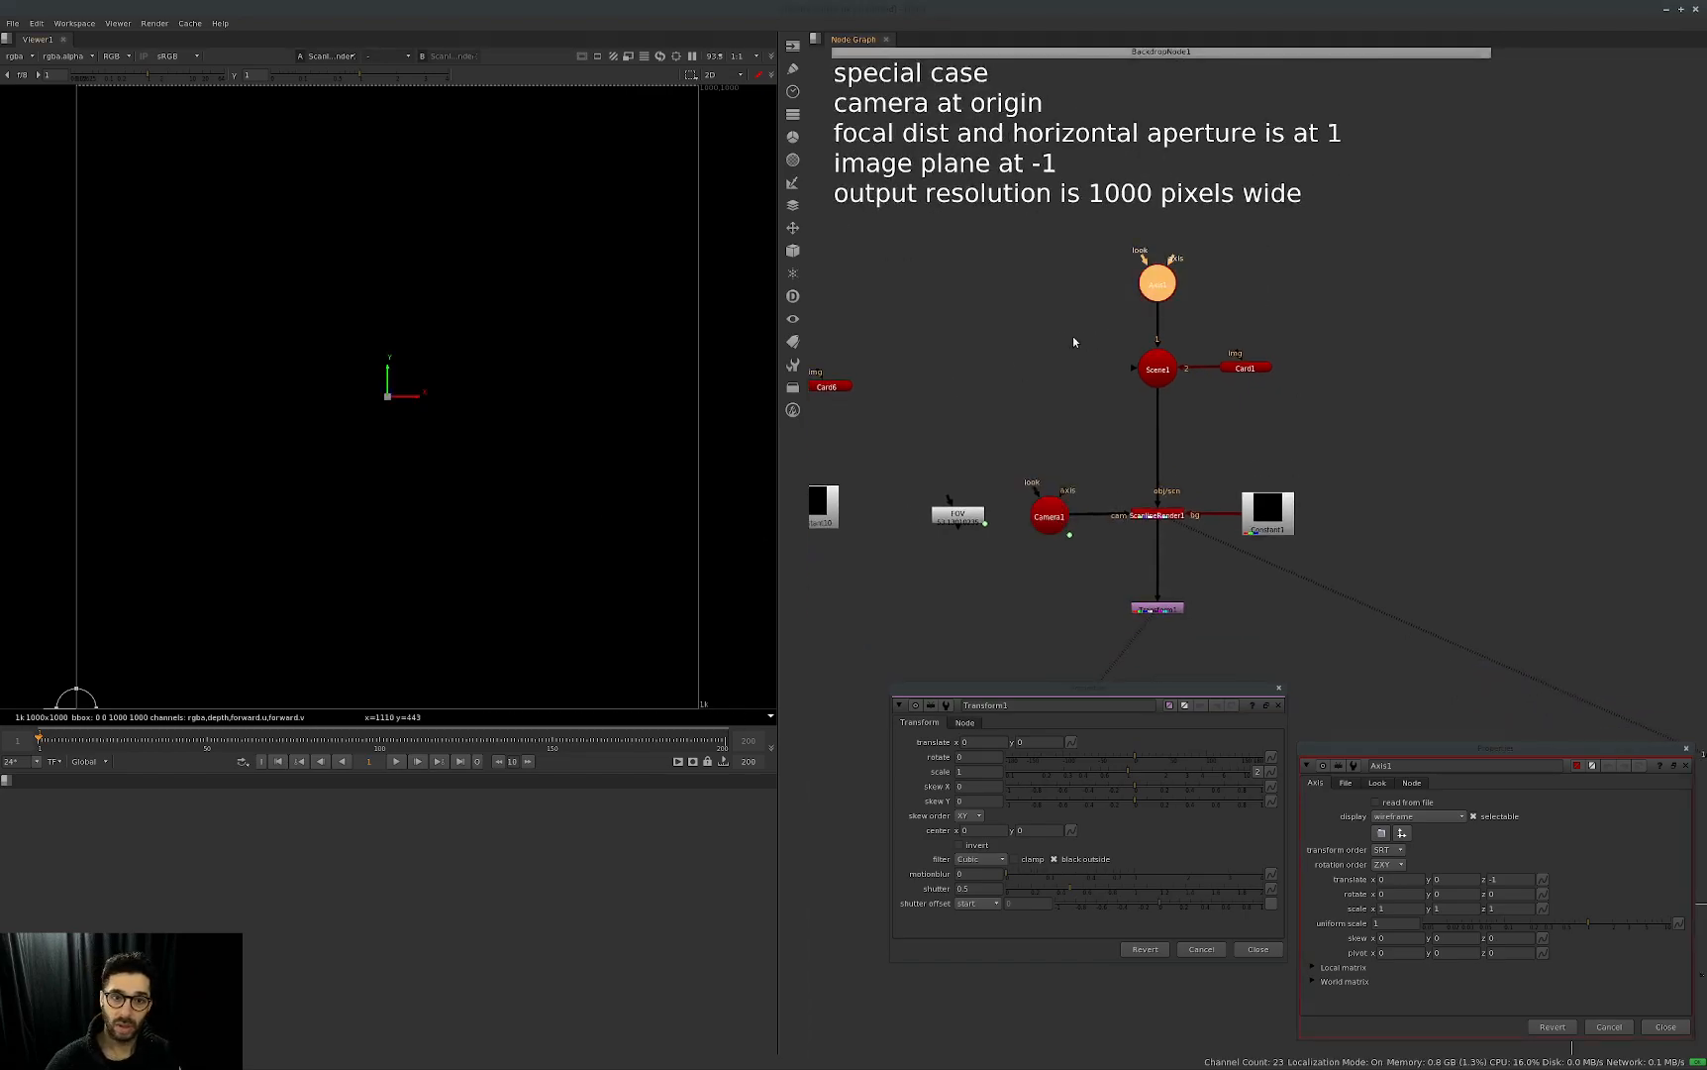
middle_click_drag(1263, 327, 1082, 402)
scroll(1411, 339, "down", 10)
middle_click_drag(1267, 374, 972, 397)
middle_click_drag(1516, 367, 1081, 385)
scroll(1362, 439, "up", 10)
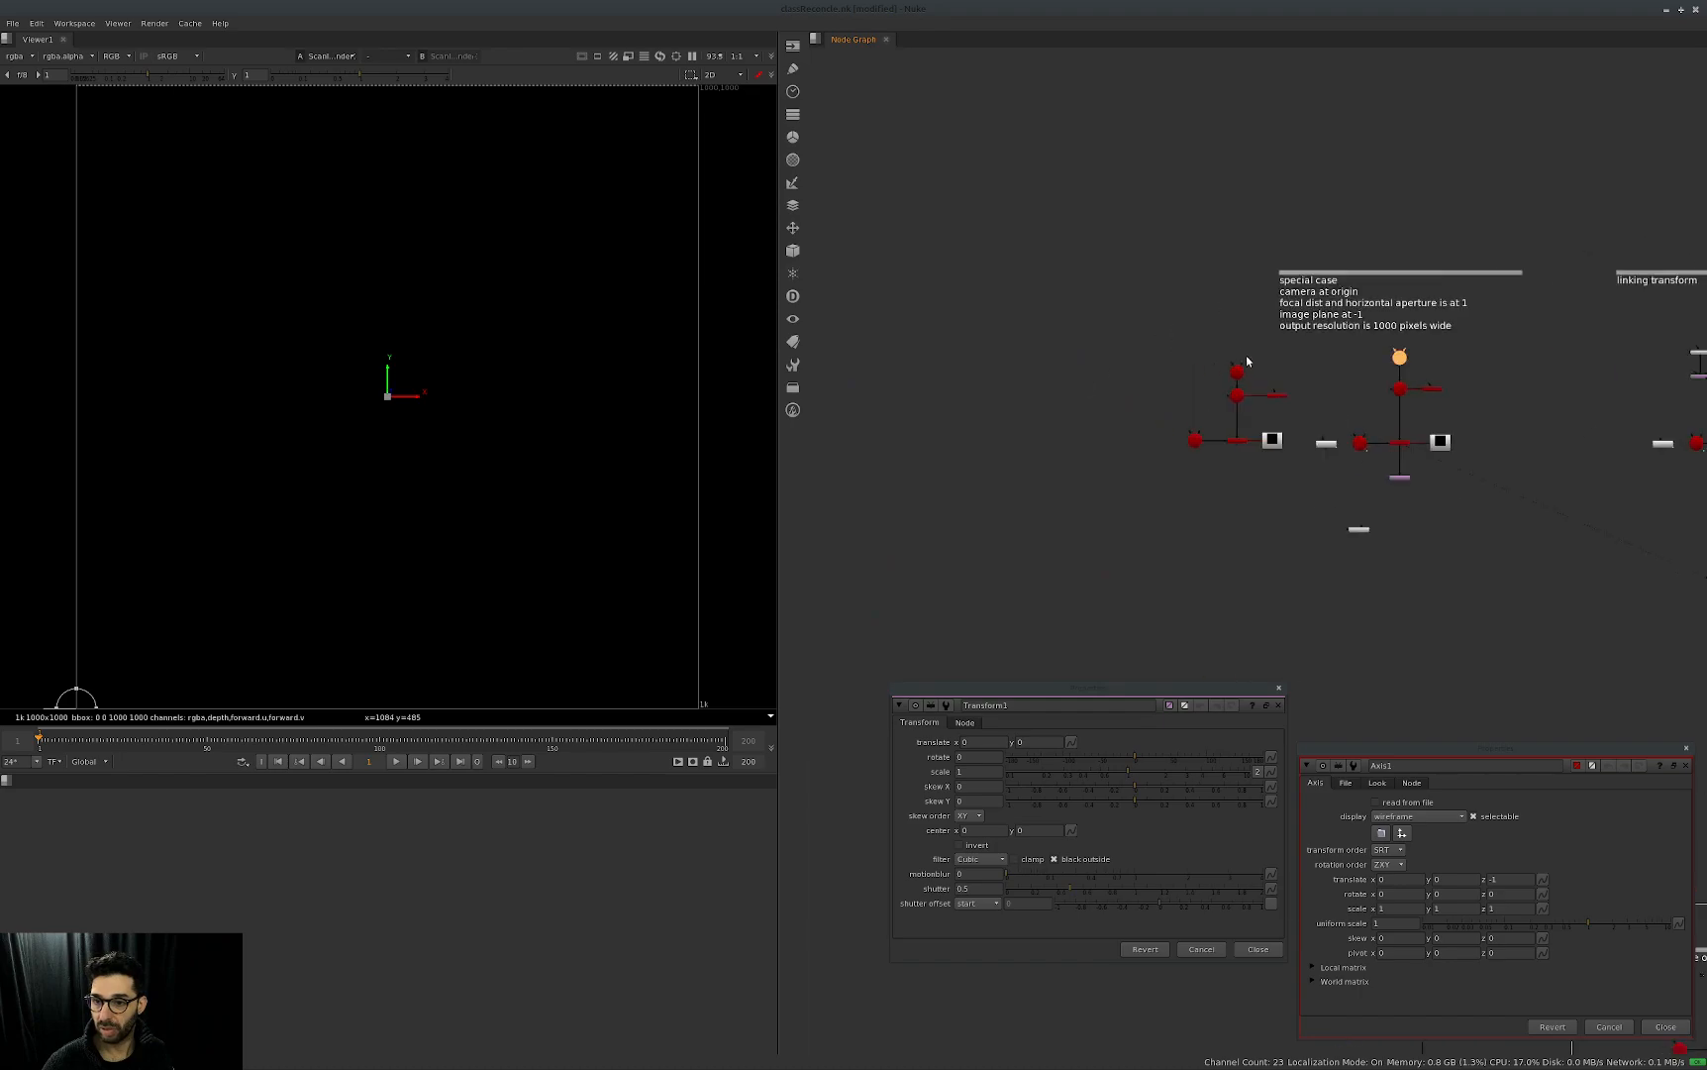
middle_click_drag(1186, 402, 1202, 408)
scroll(1208, 409, "up", 1)
middle_click_drag(391, 525, 406, 515)
scroll(406, 515, "down", 1)
scroll(406, 515, "down", 1)
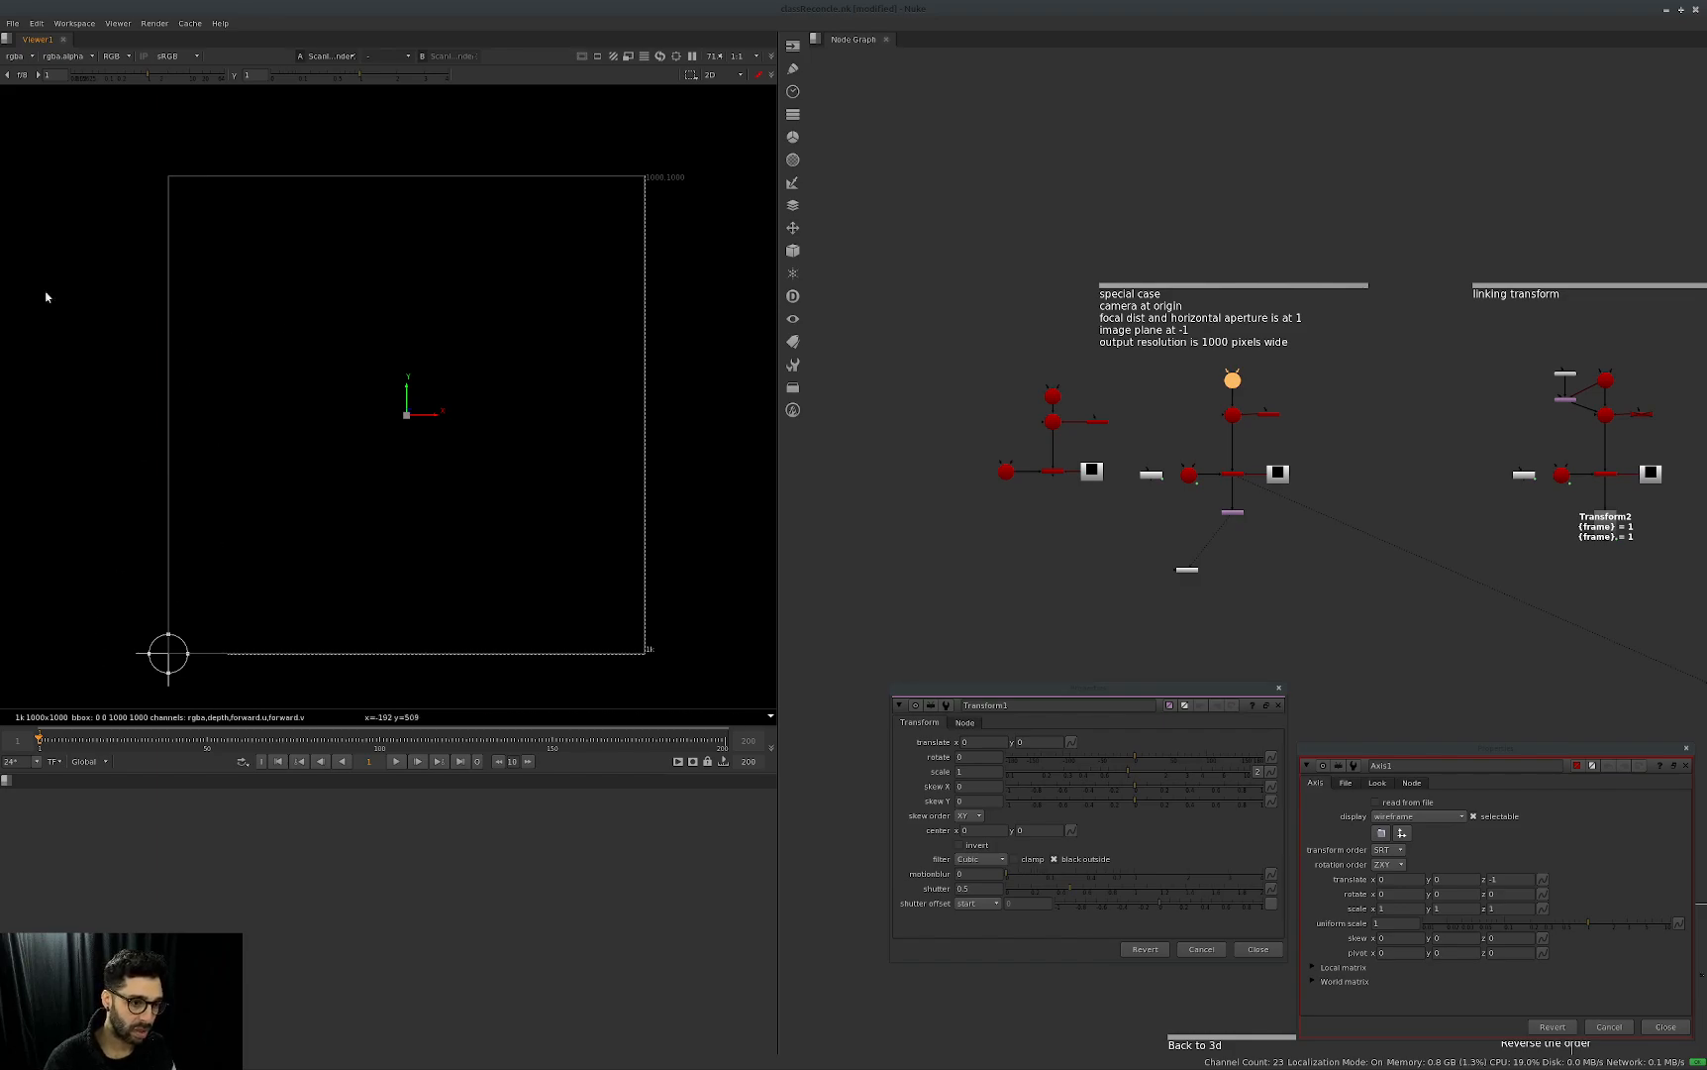
Close all open node properties and go to the linking transform setup.
middle_click_drag(1461, 573, 1350, 572)
left_click(1228, 727)
key("ctrl+shift+a")
middle_click_drag(1535, 623, 1205, 660)
scroll(1149, 556, "up", 5)
middle_click_drag(1095, 536, 1123, 614)
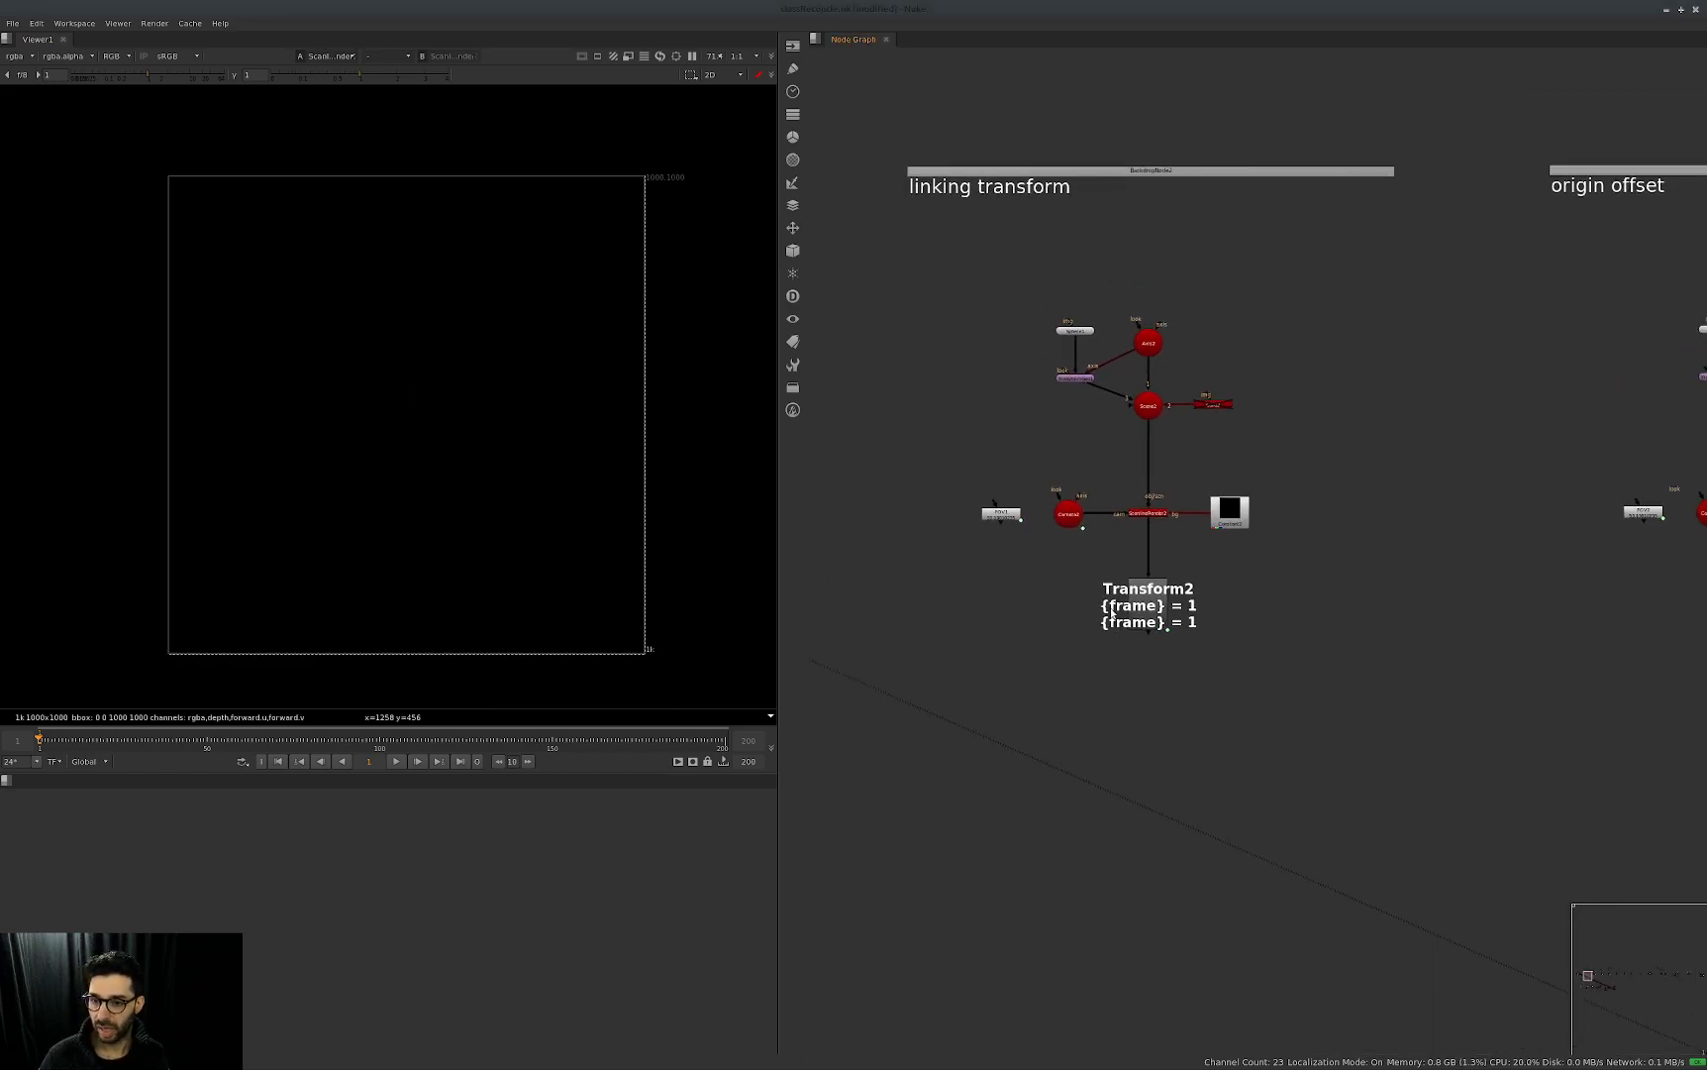
left_click(1149, 616)
left_click(1136, 645)
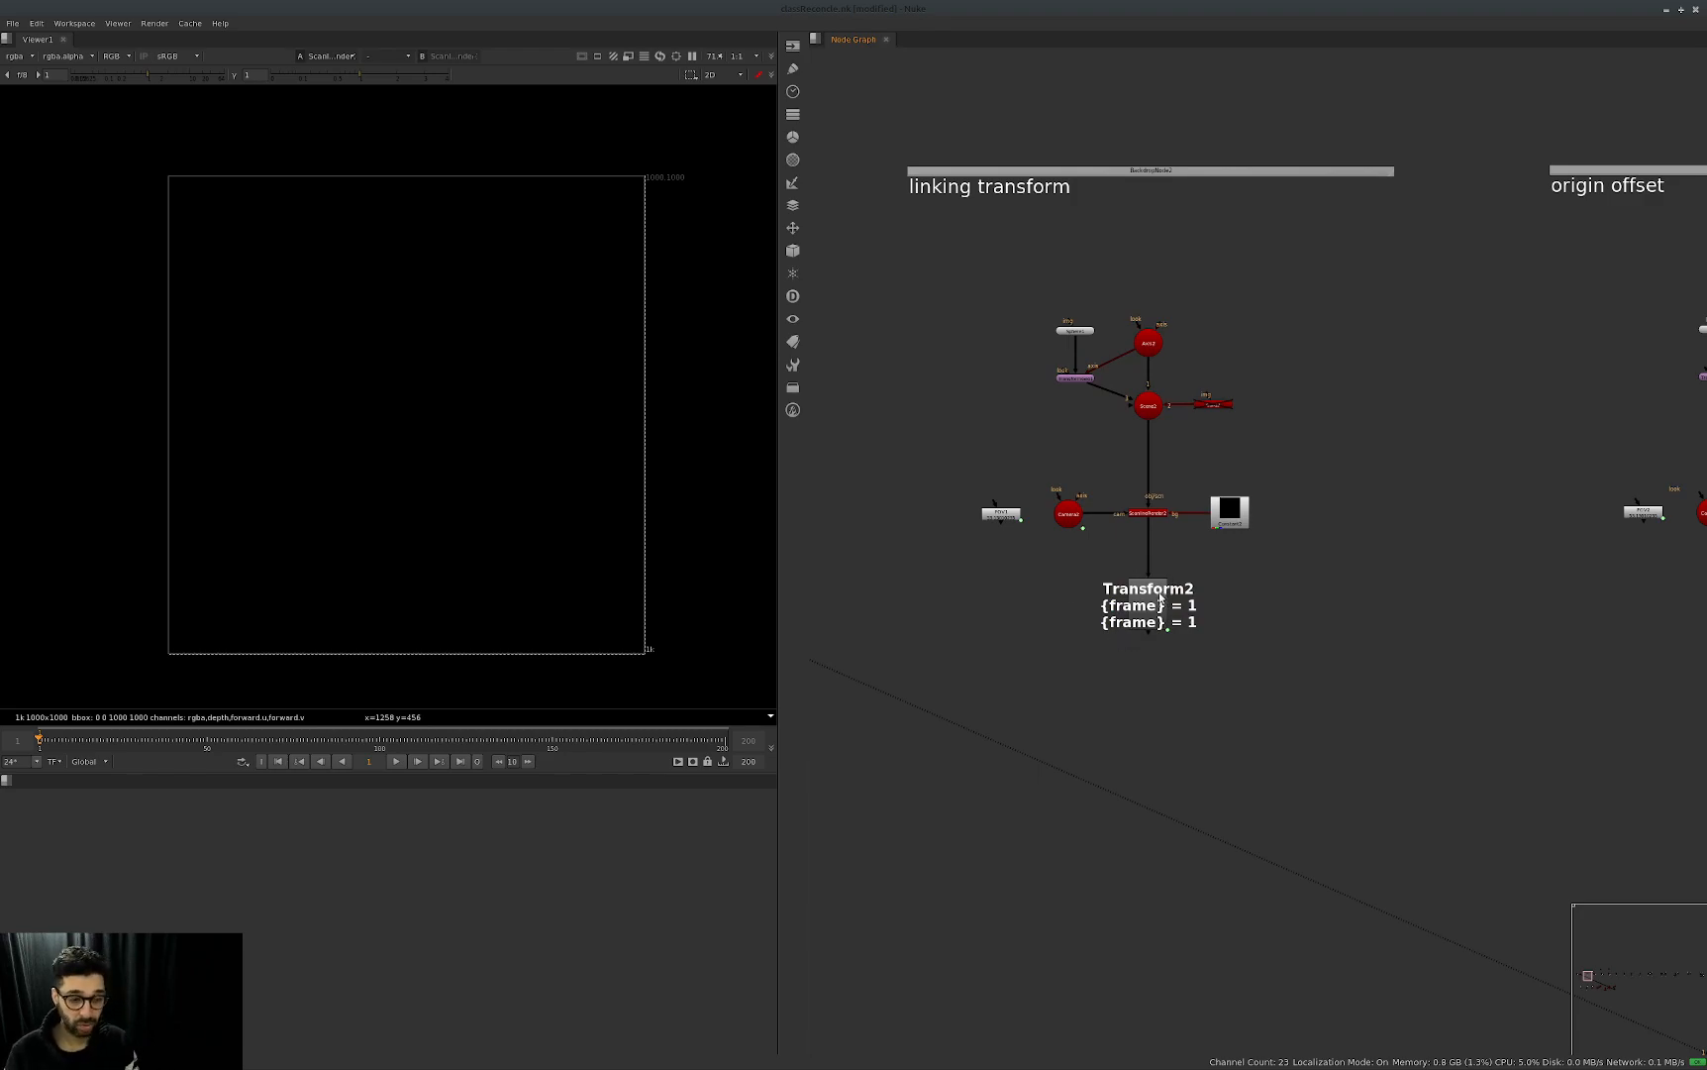
middle_click_drag(1179, 624, 1141, 671)
left_click(1107, 561)
double_click(1111, 389)
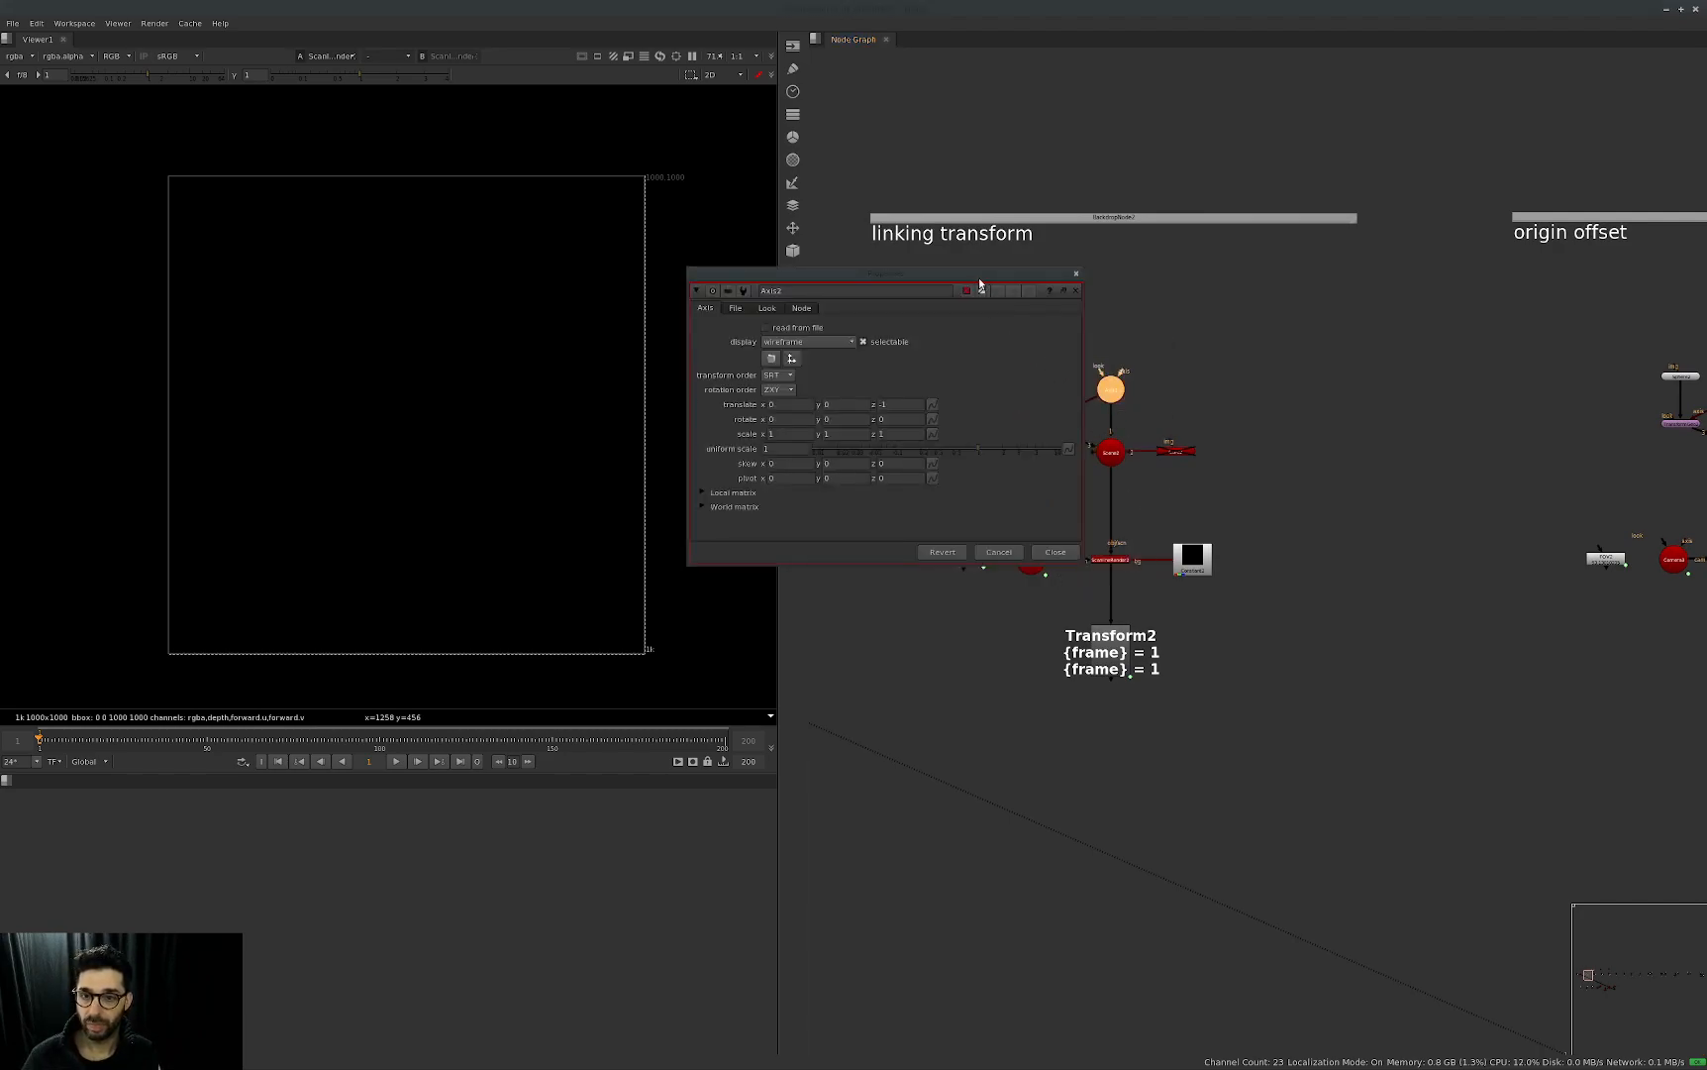
key("a")
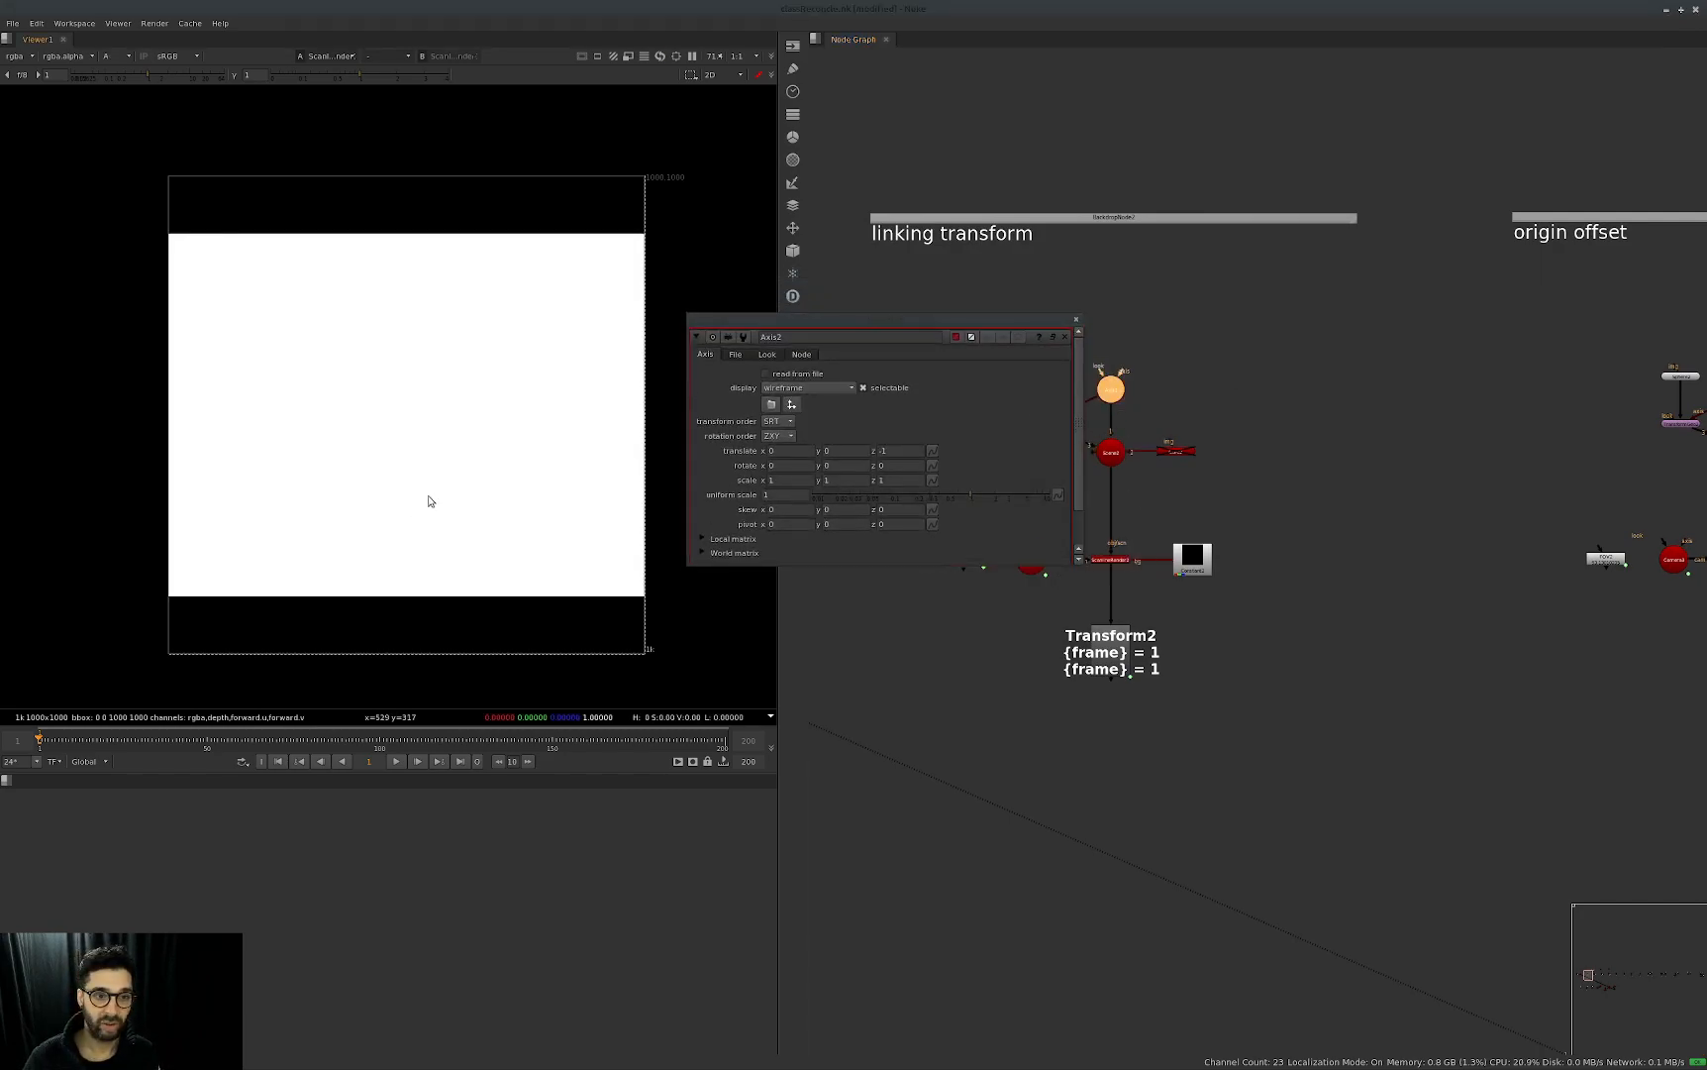
left_click(1066, 337)
key("a")
Display ScanlineRender2 in the viewer and open the properties of Axis2 and Transform2.
left_click(1113, 560)
double_click(1114, 390)
left_click_drag(846, 342, 1187, 272)
double_click(1112, 649)
left_click_drag(882, 540, 1294, 603)
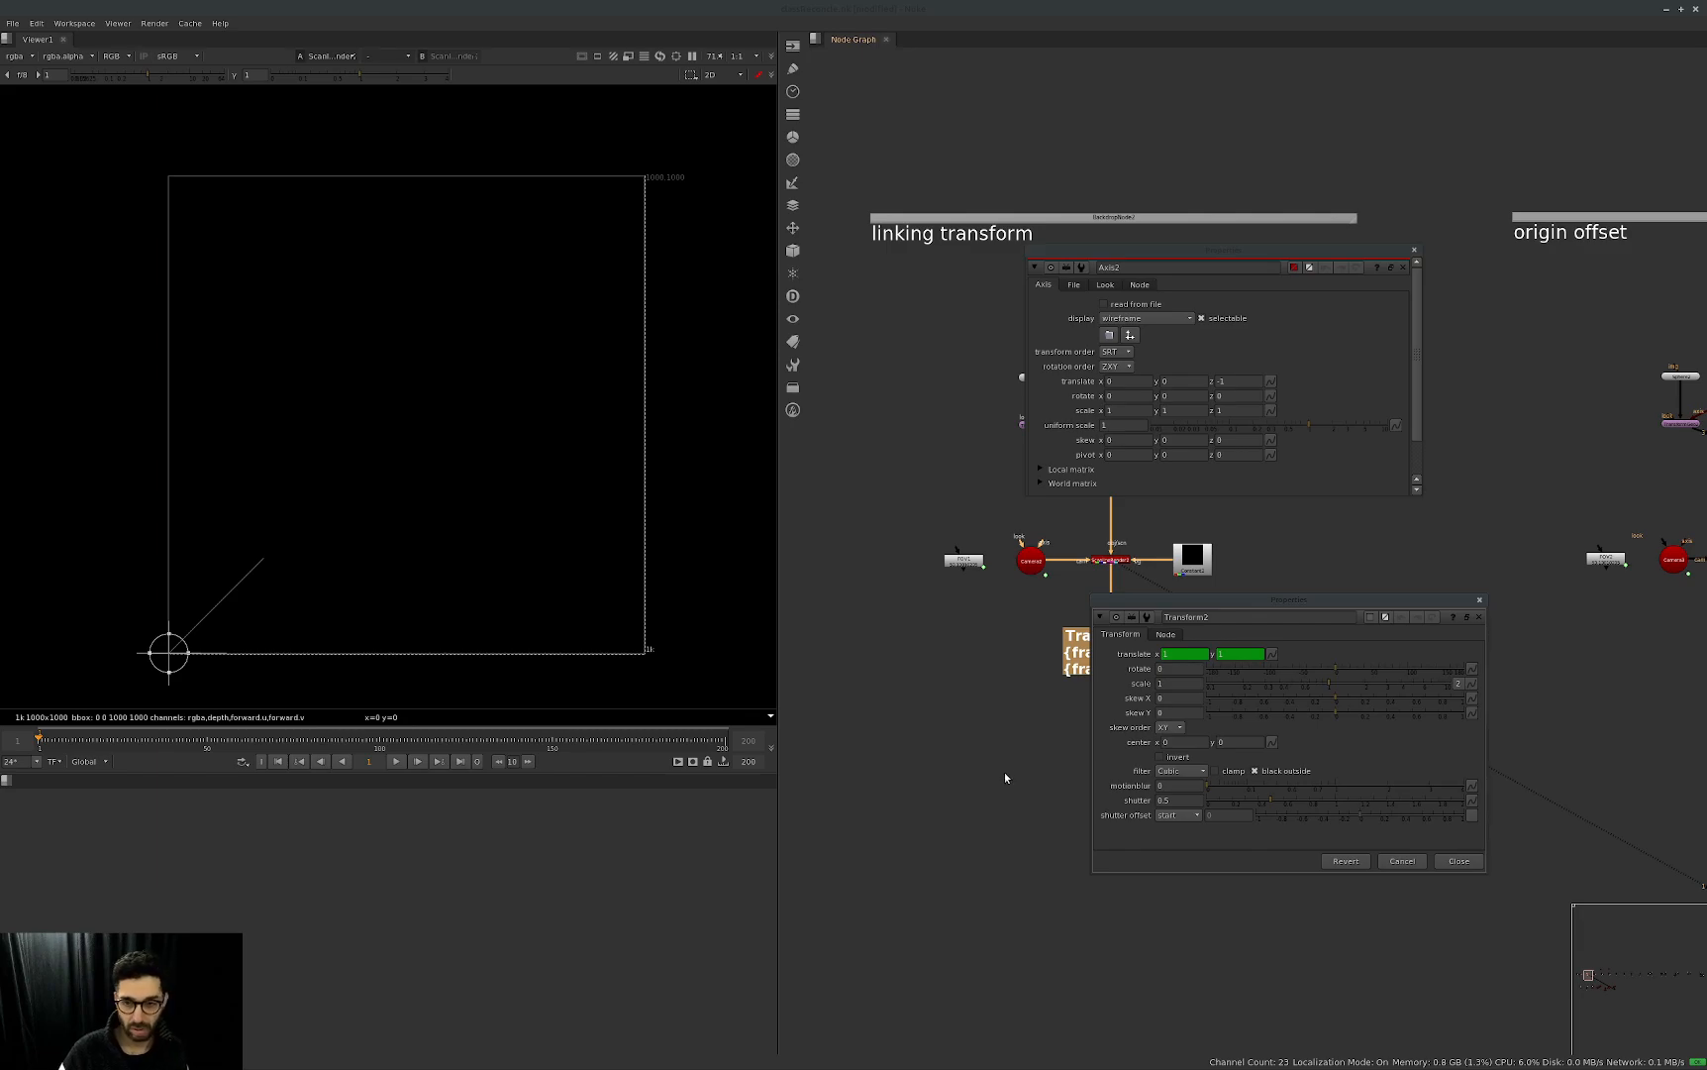
Inspect the expression on Transform2's translate y, cancel it, and close the open node properties.
left_click_drag(1271, 597, 762, 571)
left_click(947, 672)
key("equal")
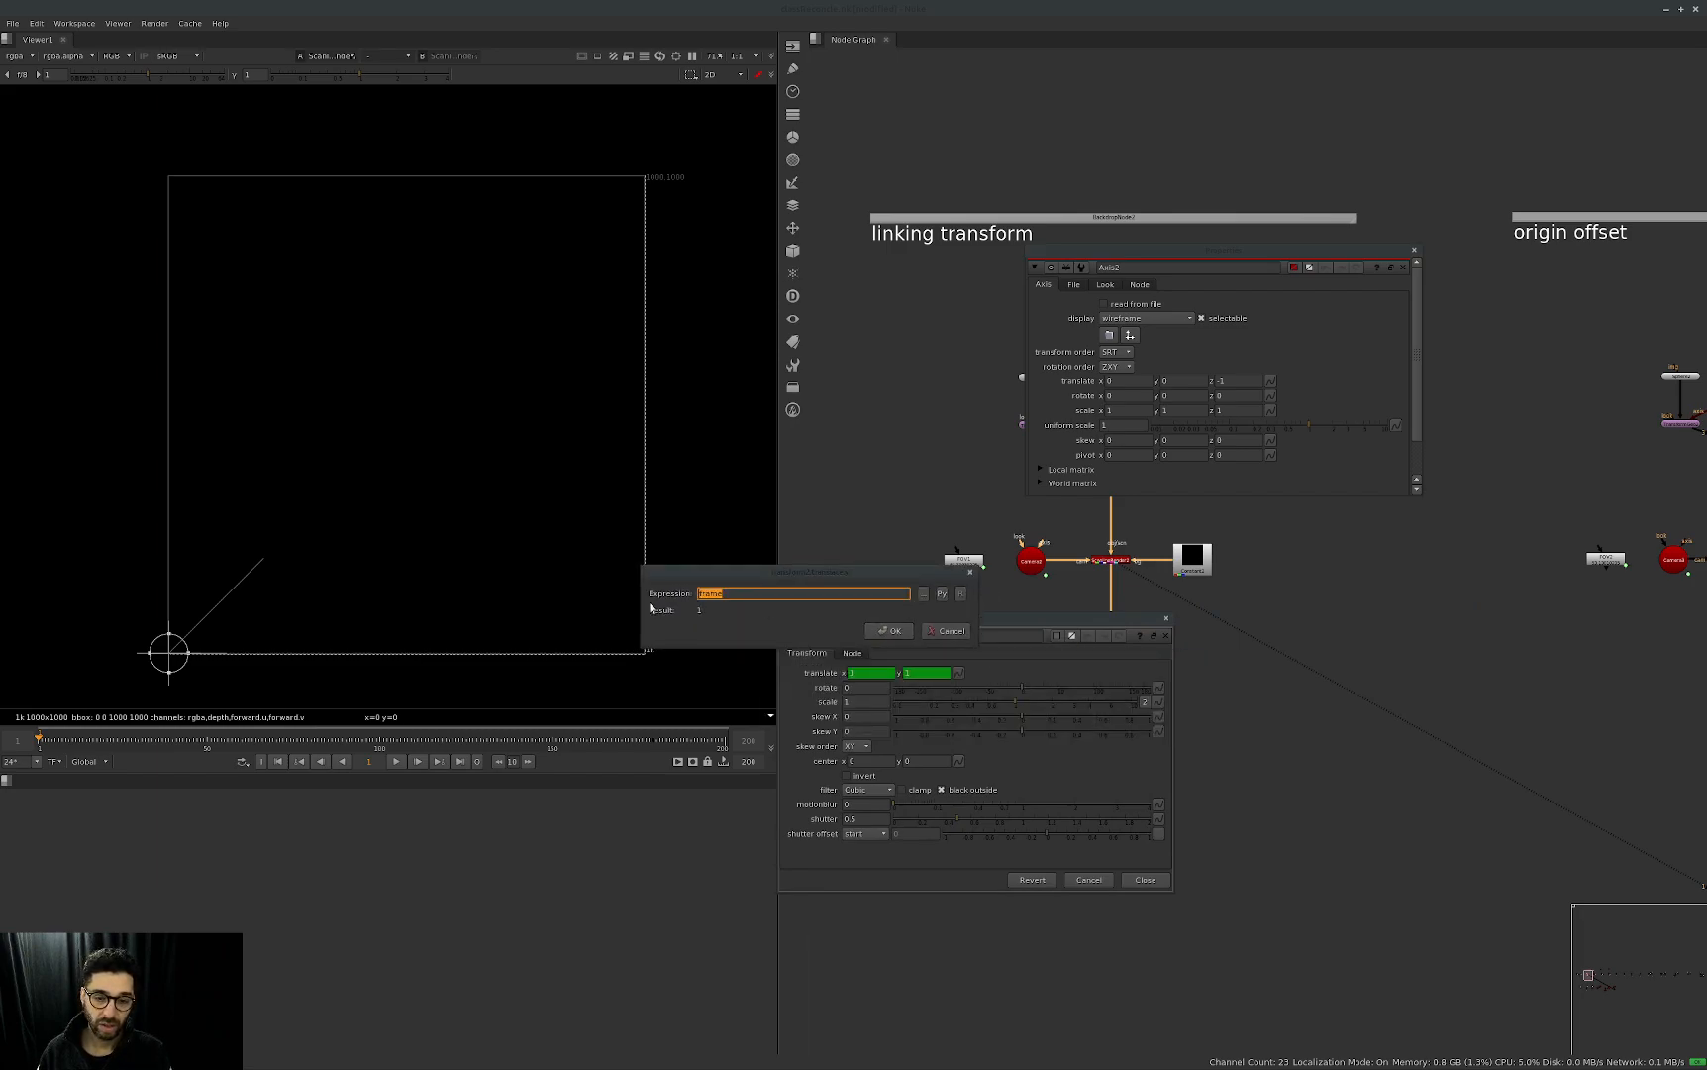
left_click_drag(845, 571, 1035, 490)
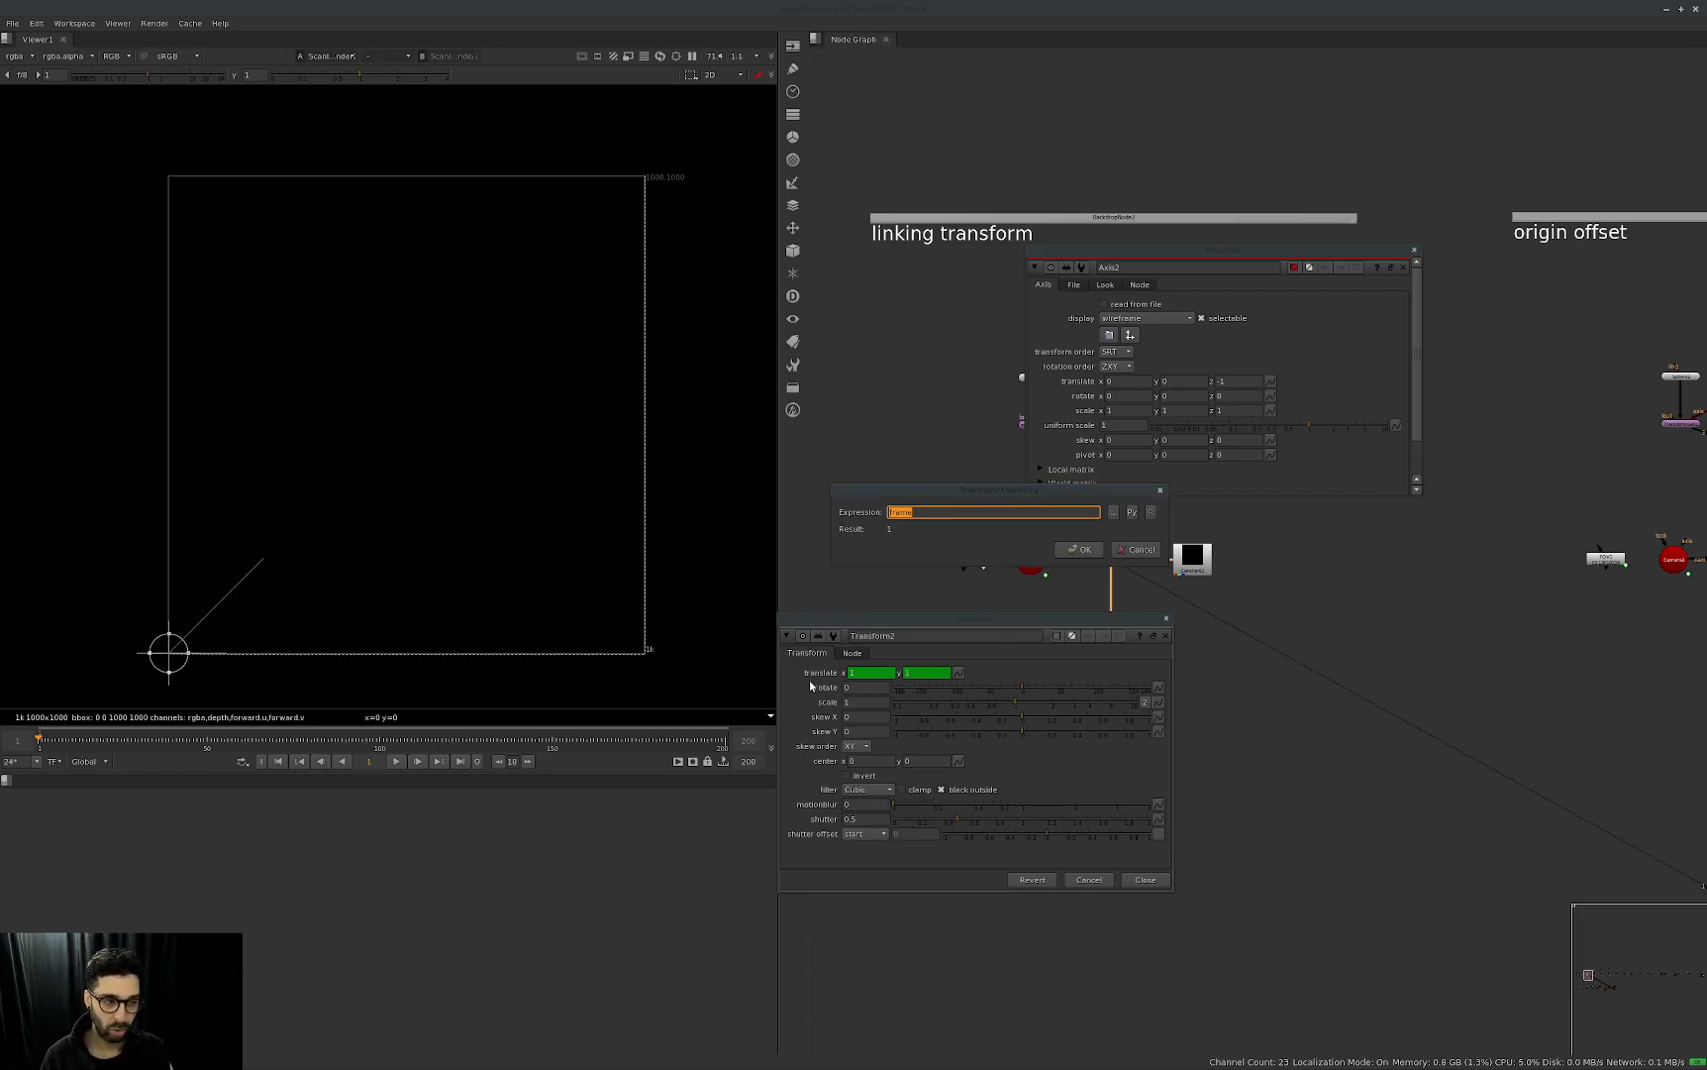
key("Escape")
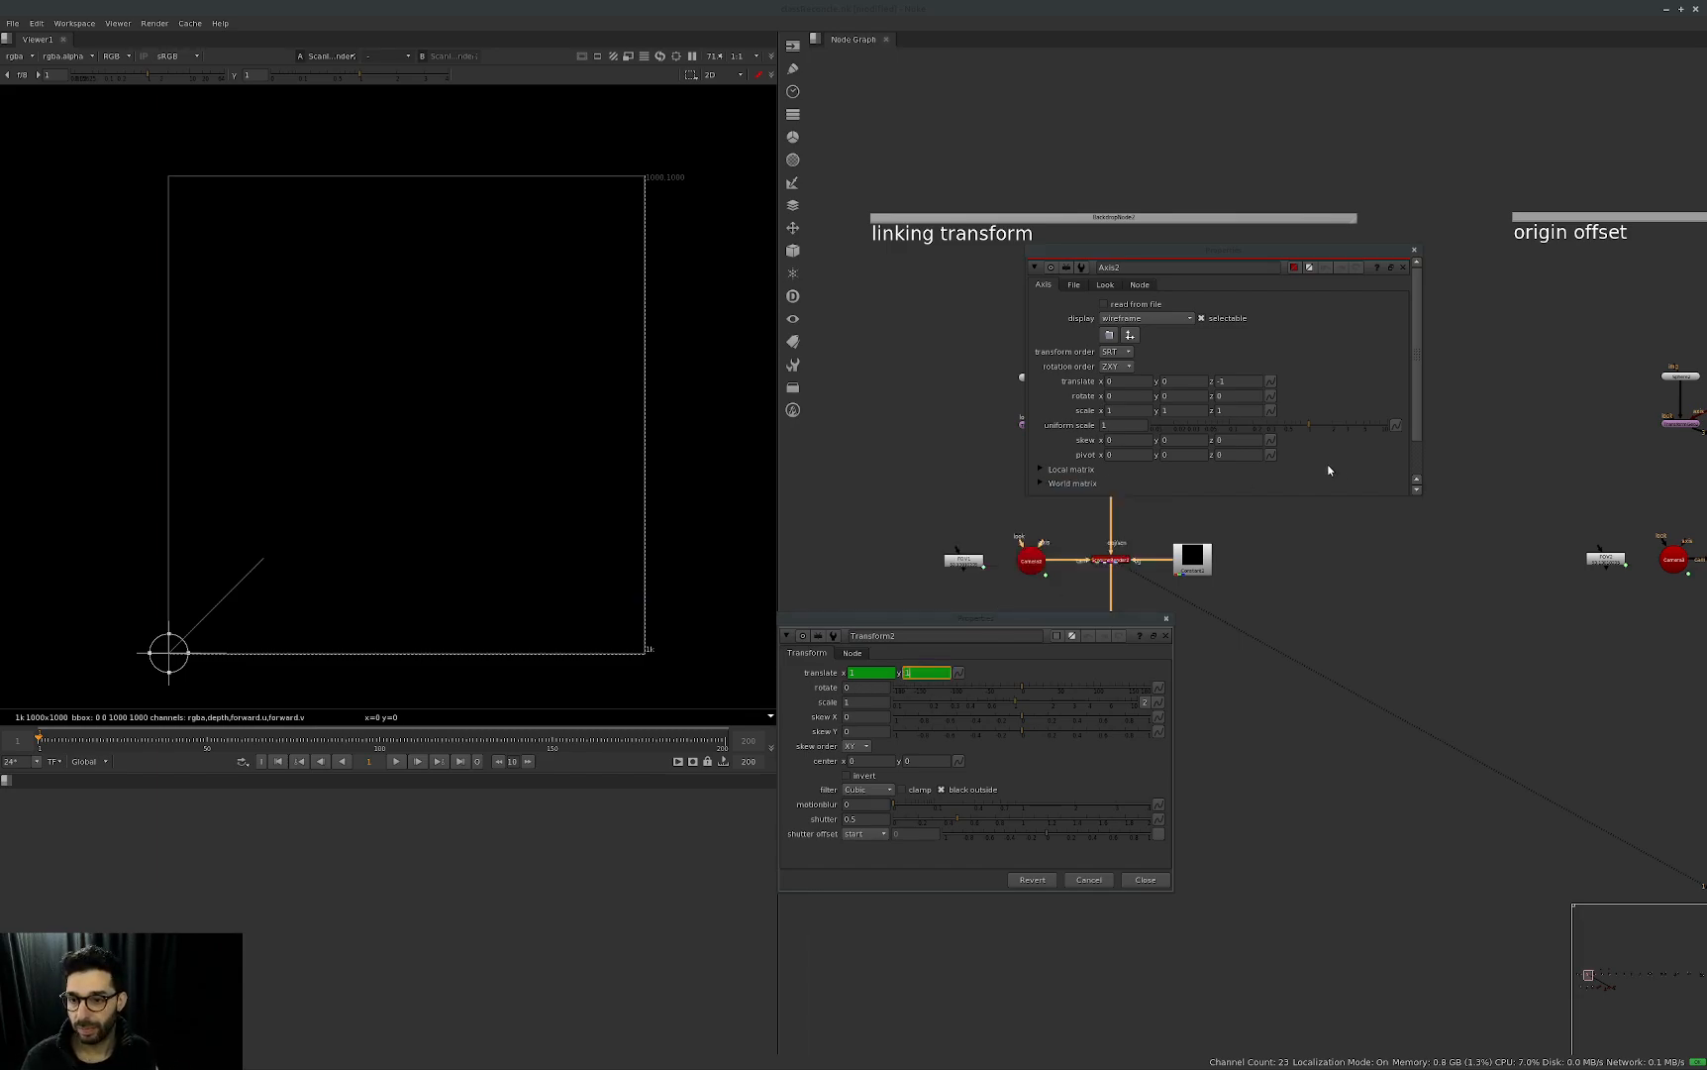
left_click(1322, 467)
key("Escape")
left_click(1075, 647)
key("Escape")
middle_click_drag(1377, 620, 1361, 617)
left_click(1357, 618)
left_click(1079, 626)
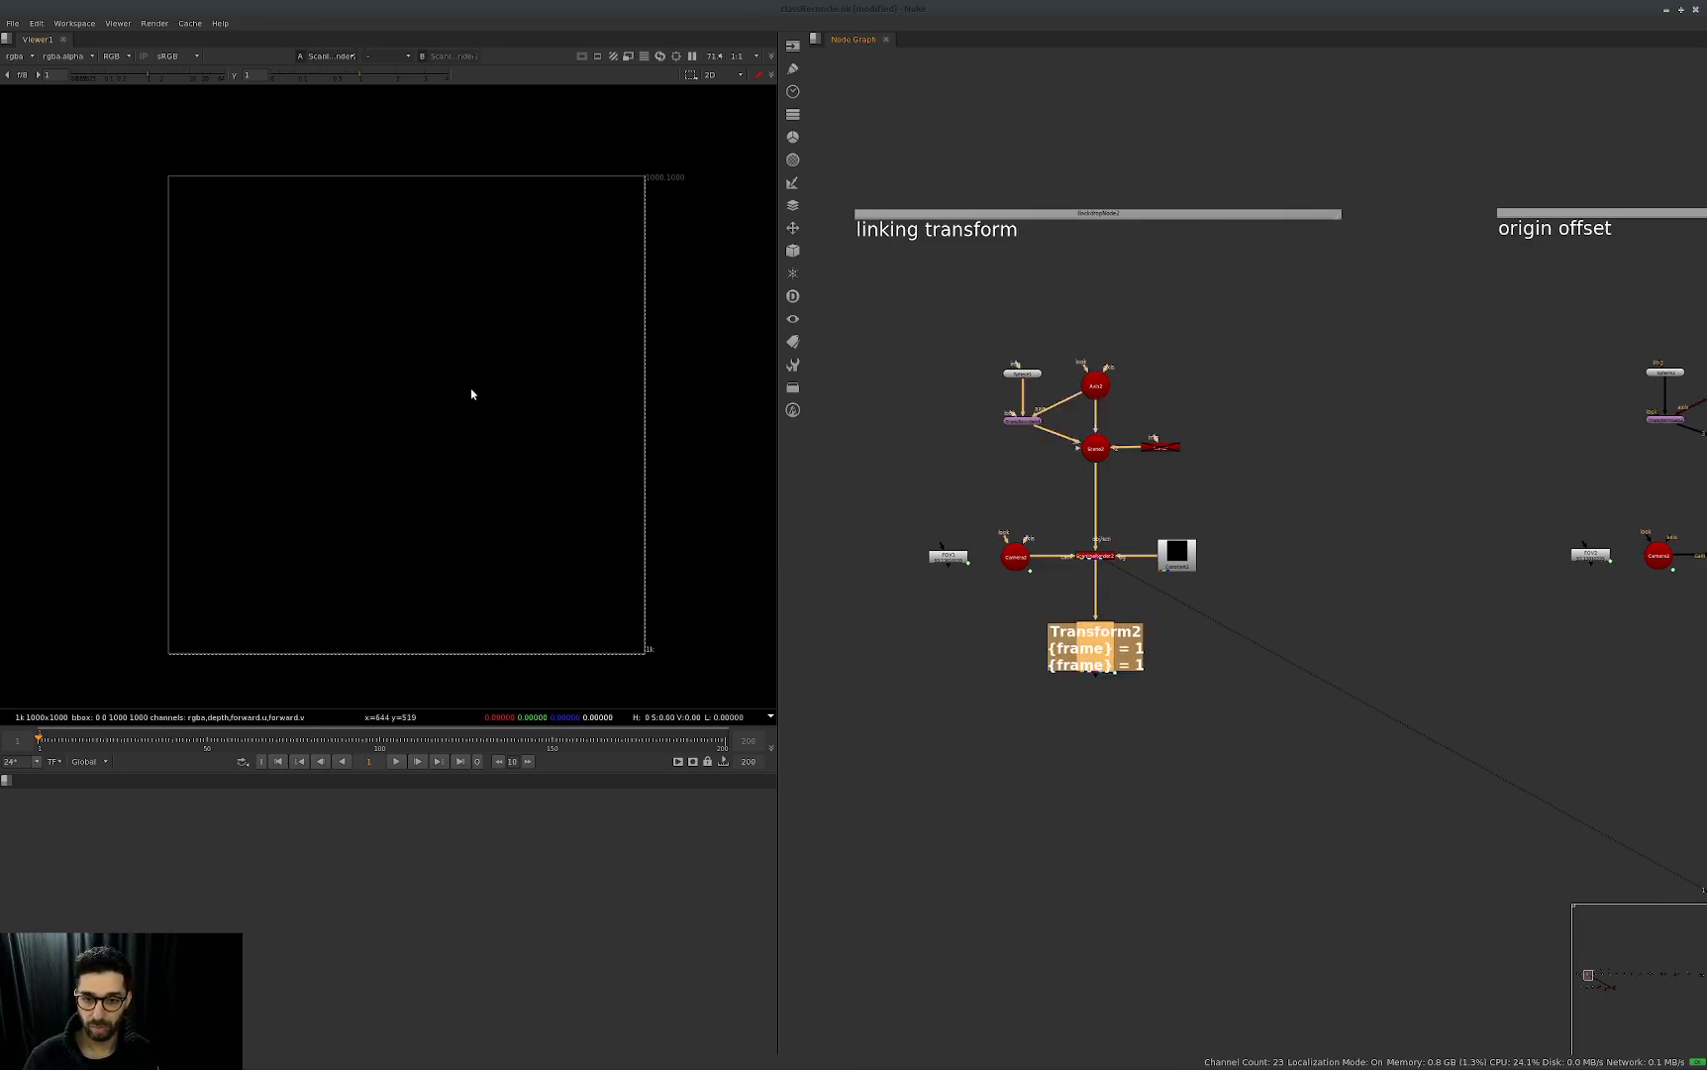
Open the properties of Transform2 and Axis2 and arrange them so the Transform2 label can be read.
middle_click_drag(1356, 518, 1285, 523)
left_click_drag(1160, 658, 941, 747)
key("Return")
left_click_drag(1090, 331, 976, 435)
key("Return")
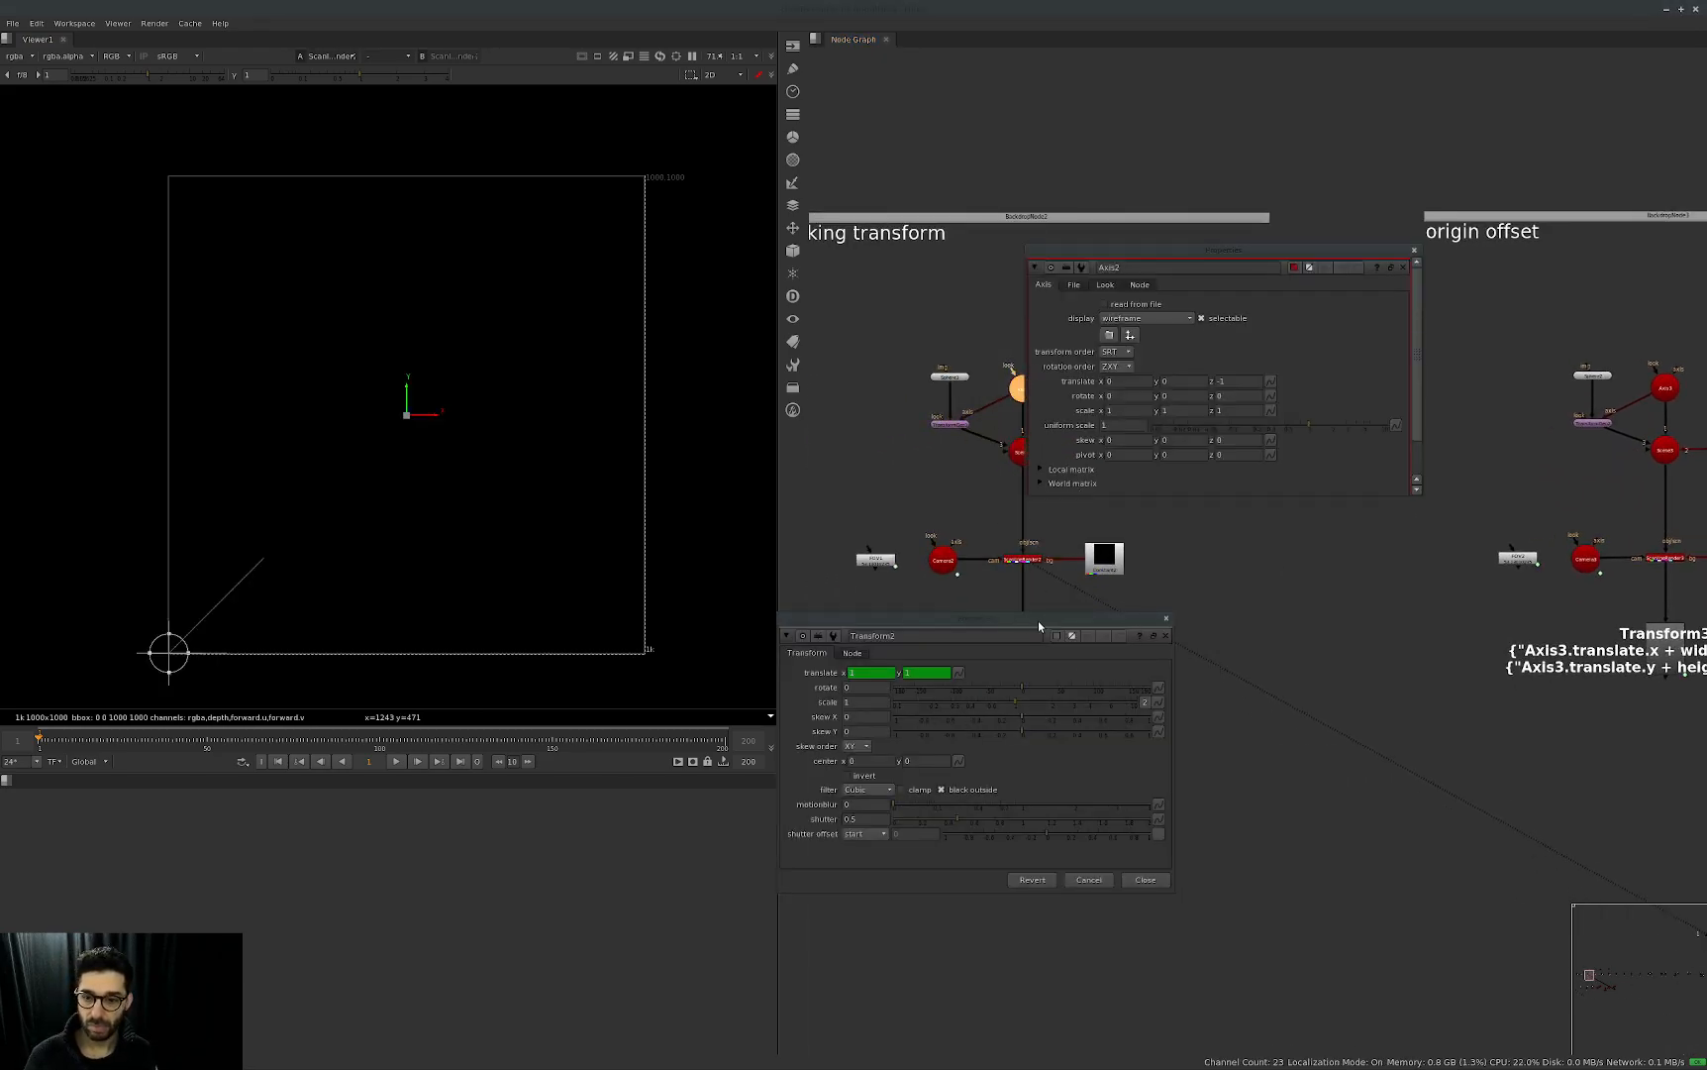
left_click_drag(1040, 619, 1395, 561)
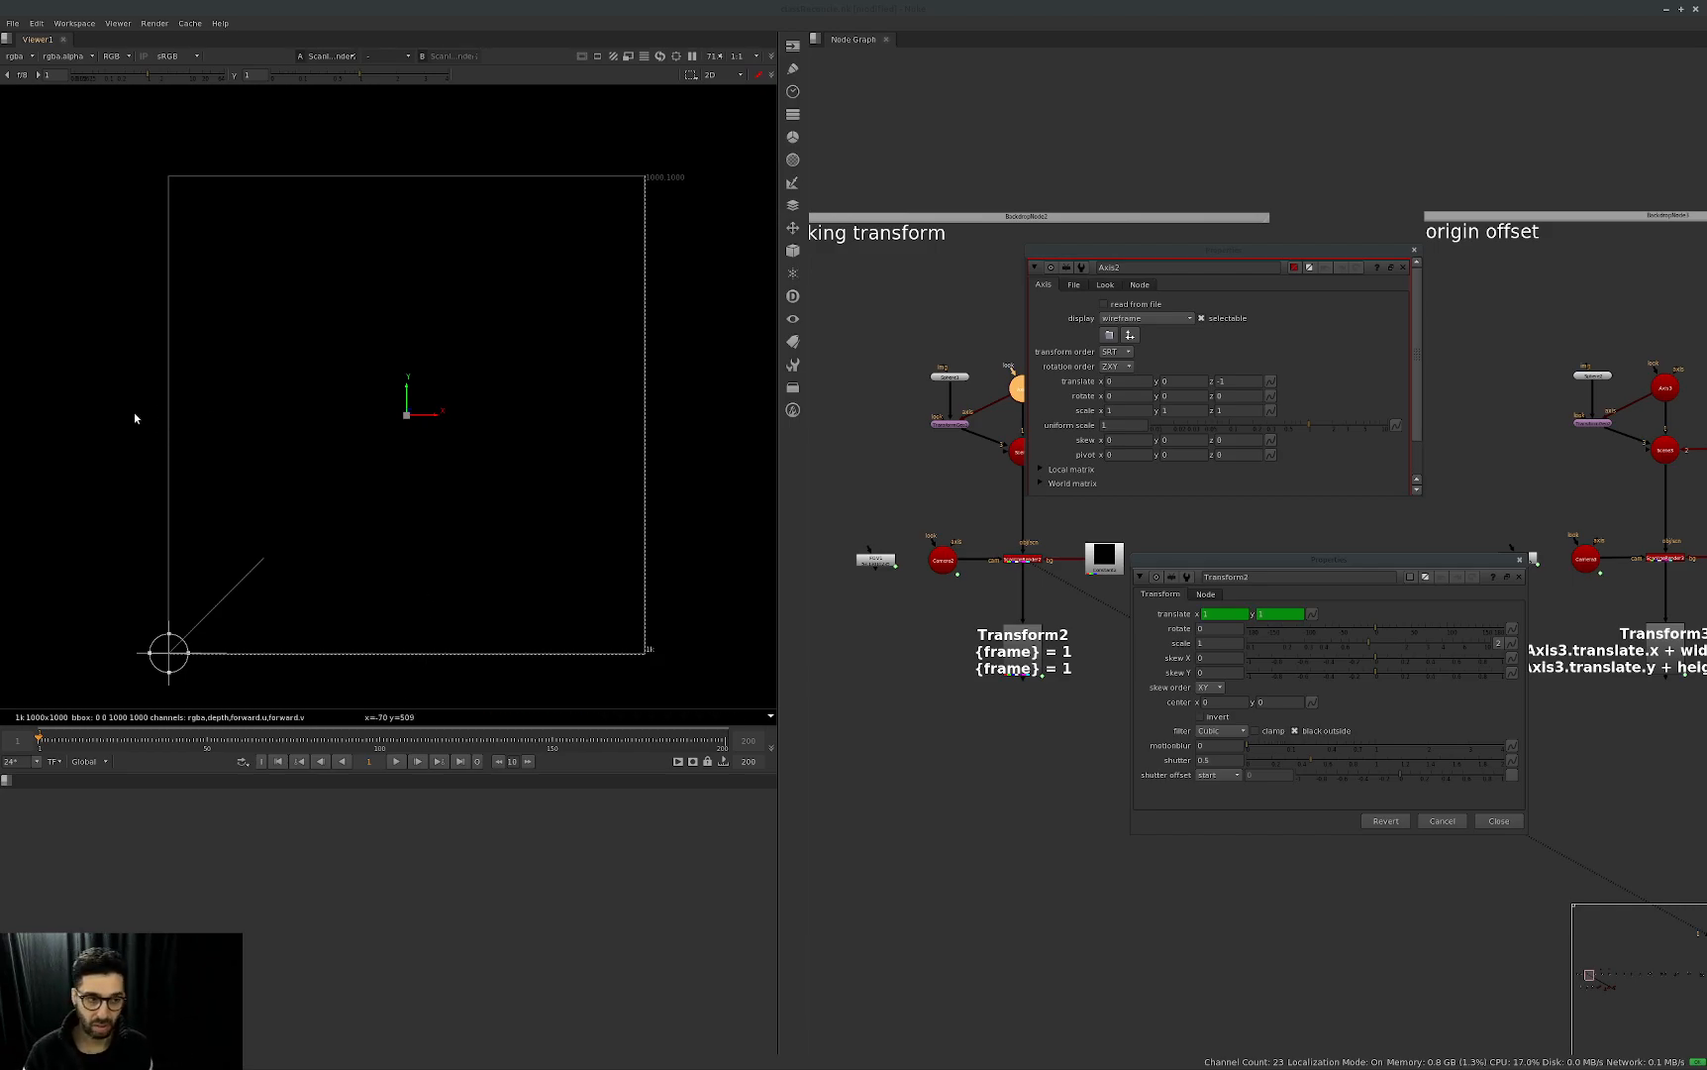
Set Transform2's translate expressions to width/2 for x and height/2 for y.
left_click(1312, 614)
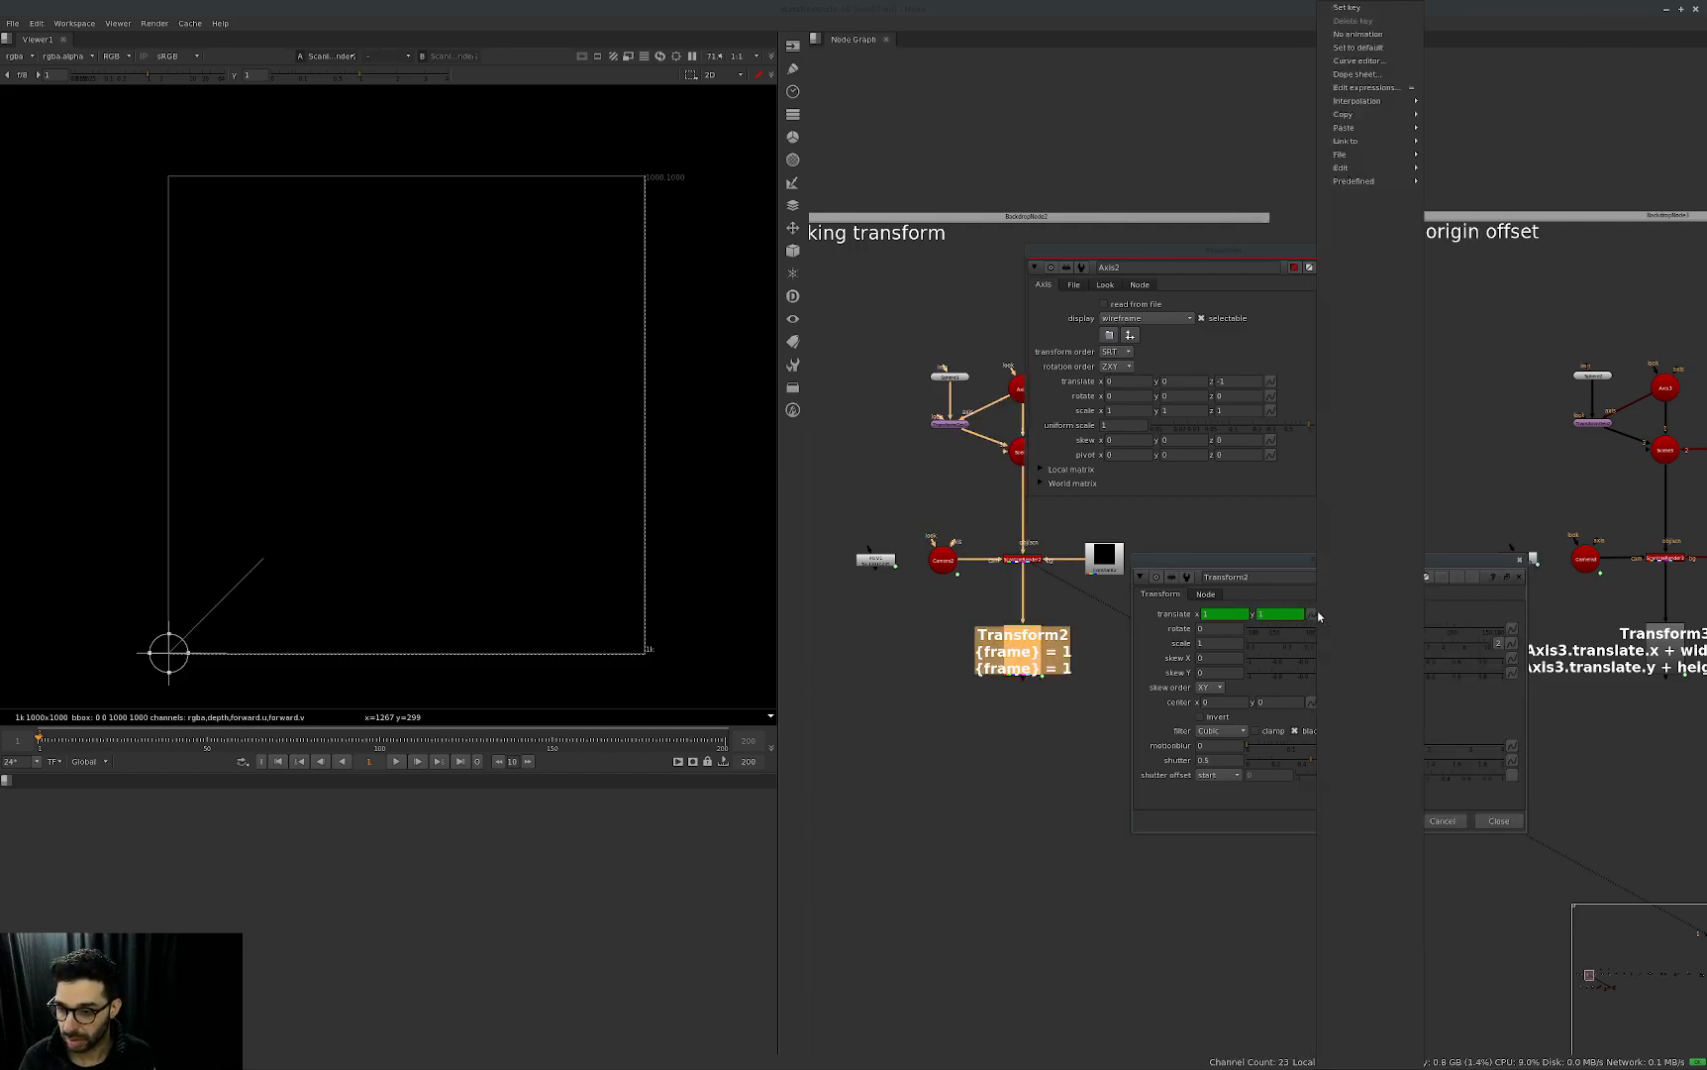
left_click(1366, 87)
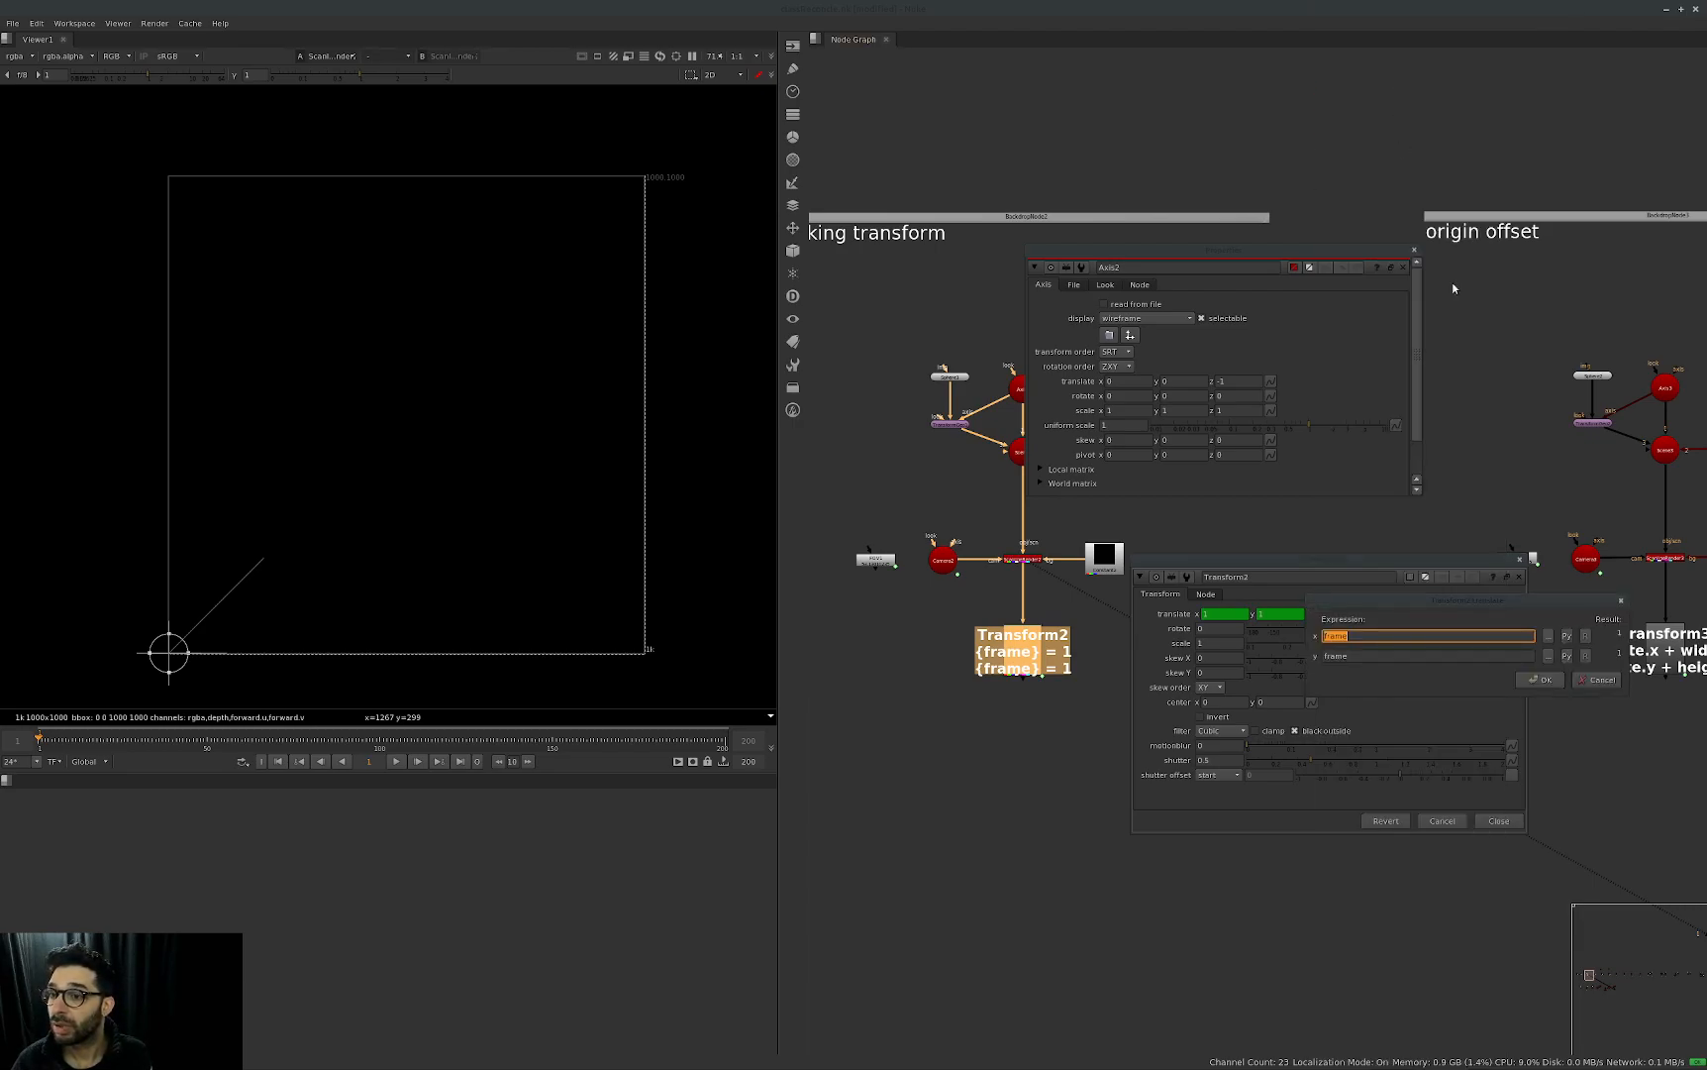
left_click_drag(1477, 598, 1142, 402)
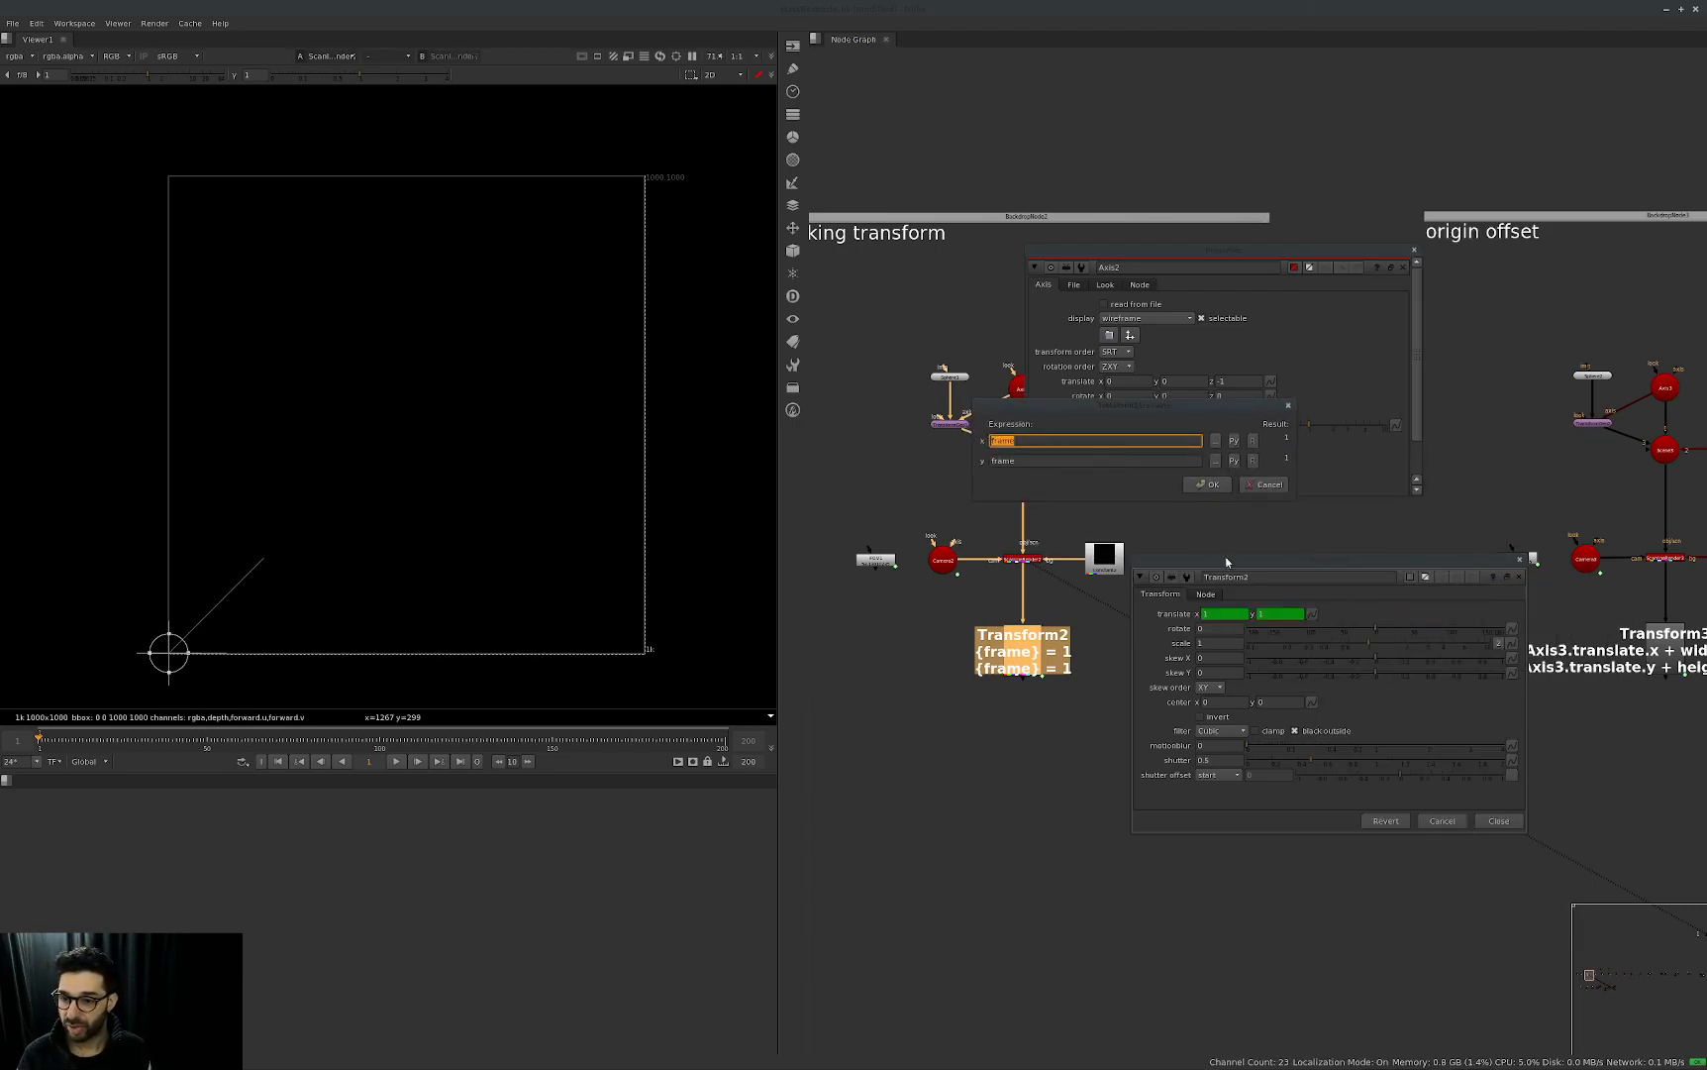
type("width")
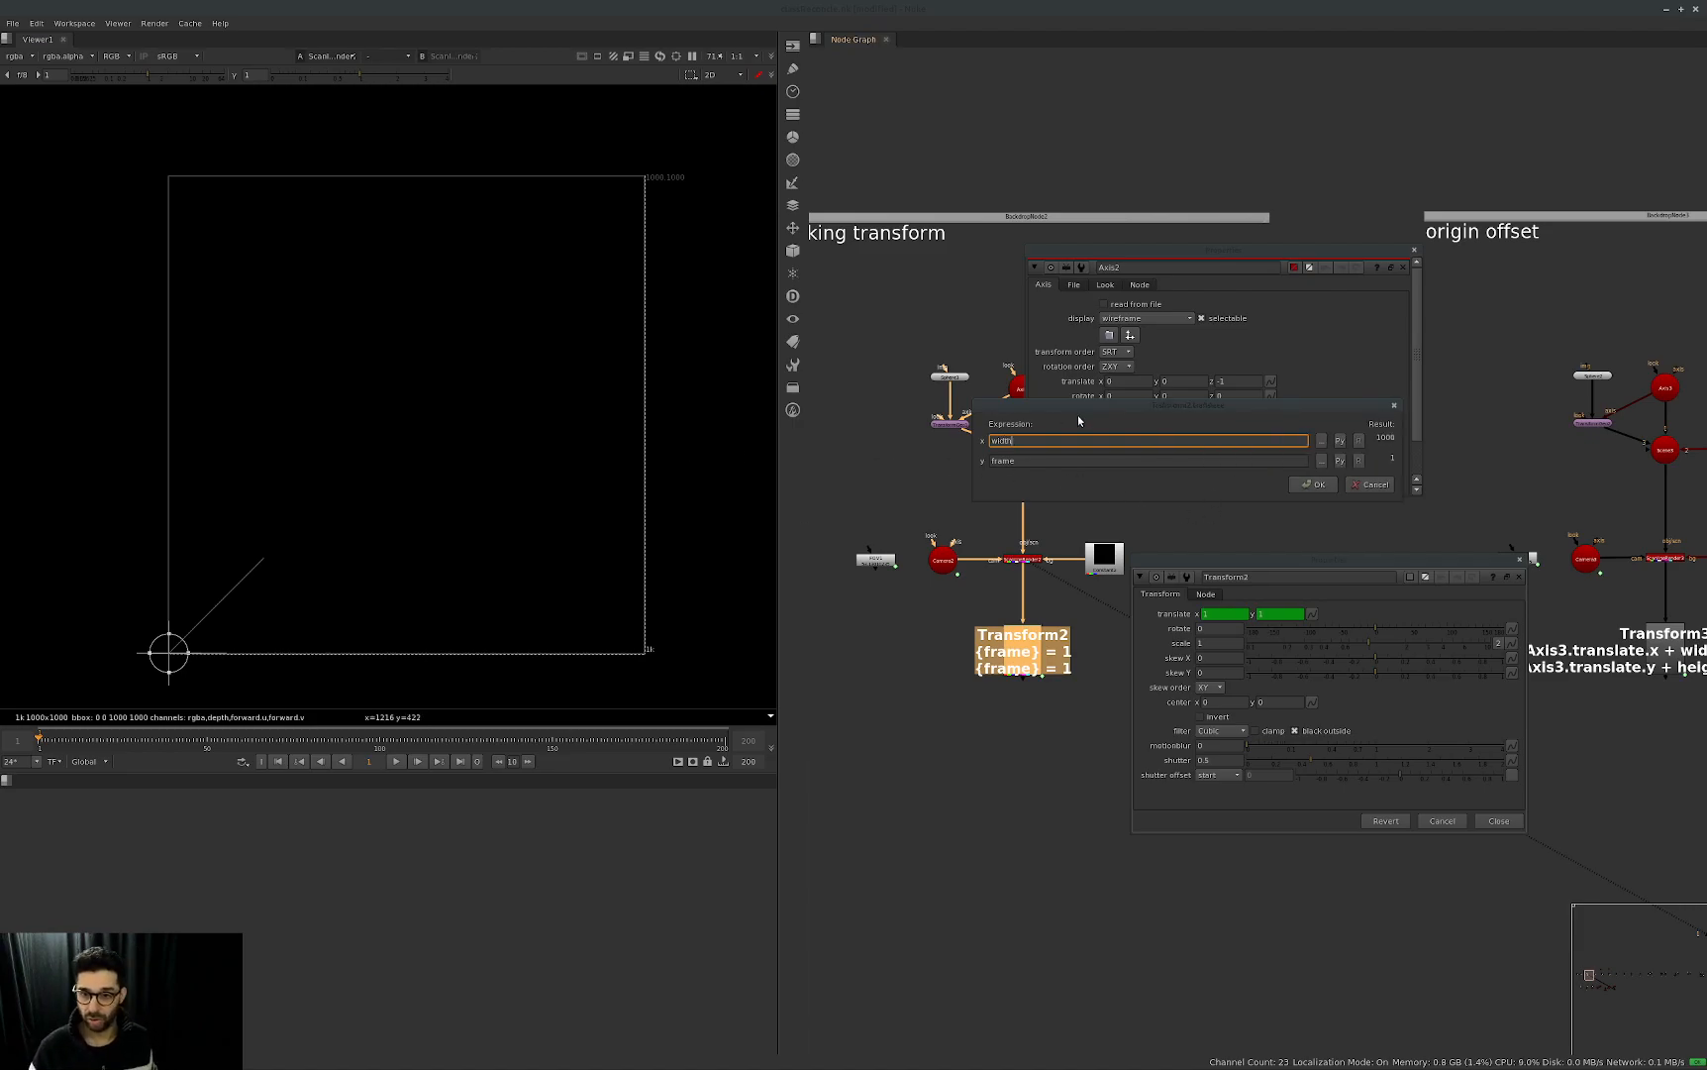
left_click_drag(1073, 407, 1053, 434)
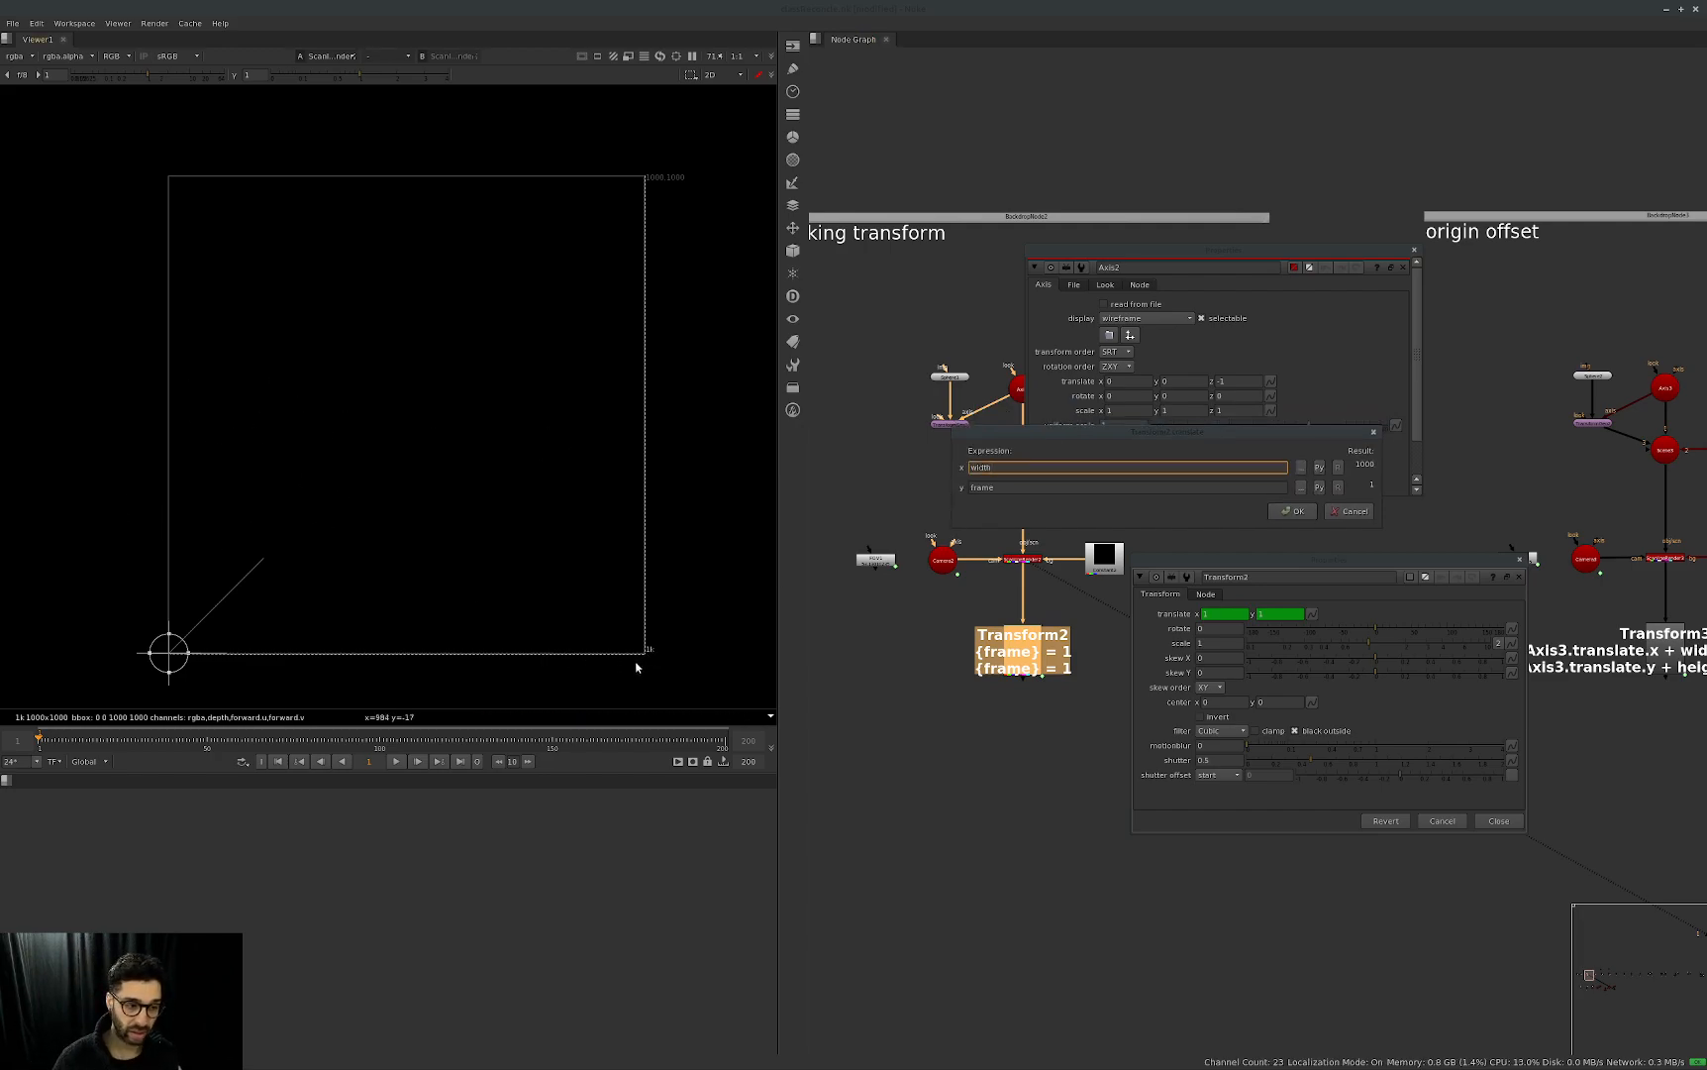
type("/2")
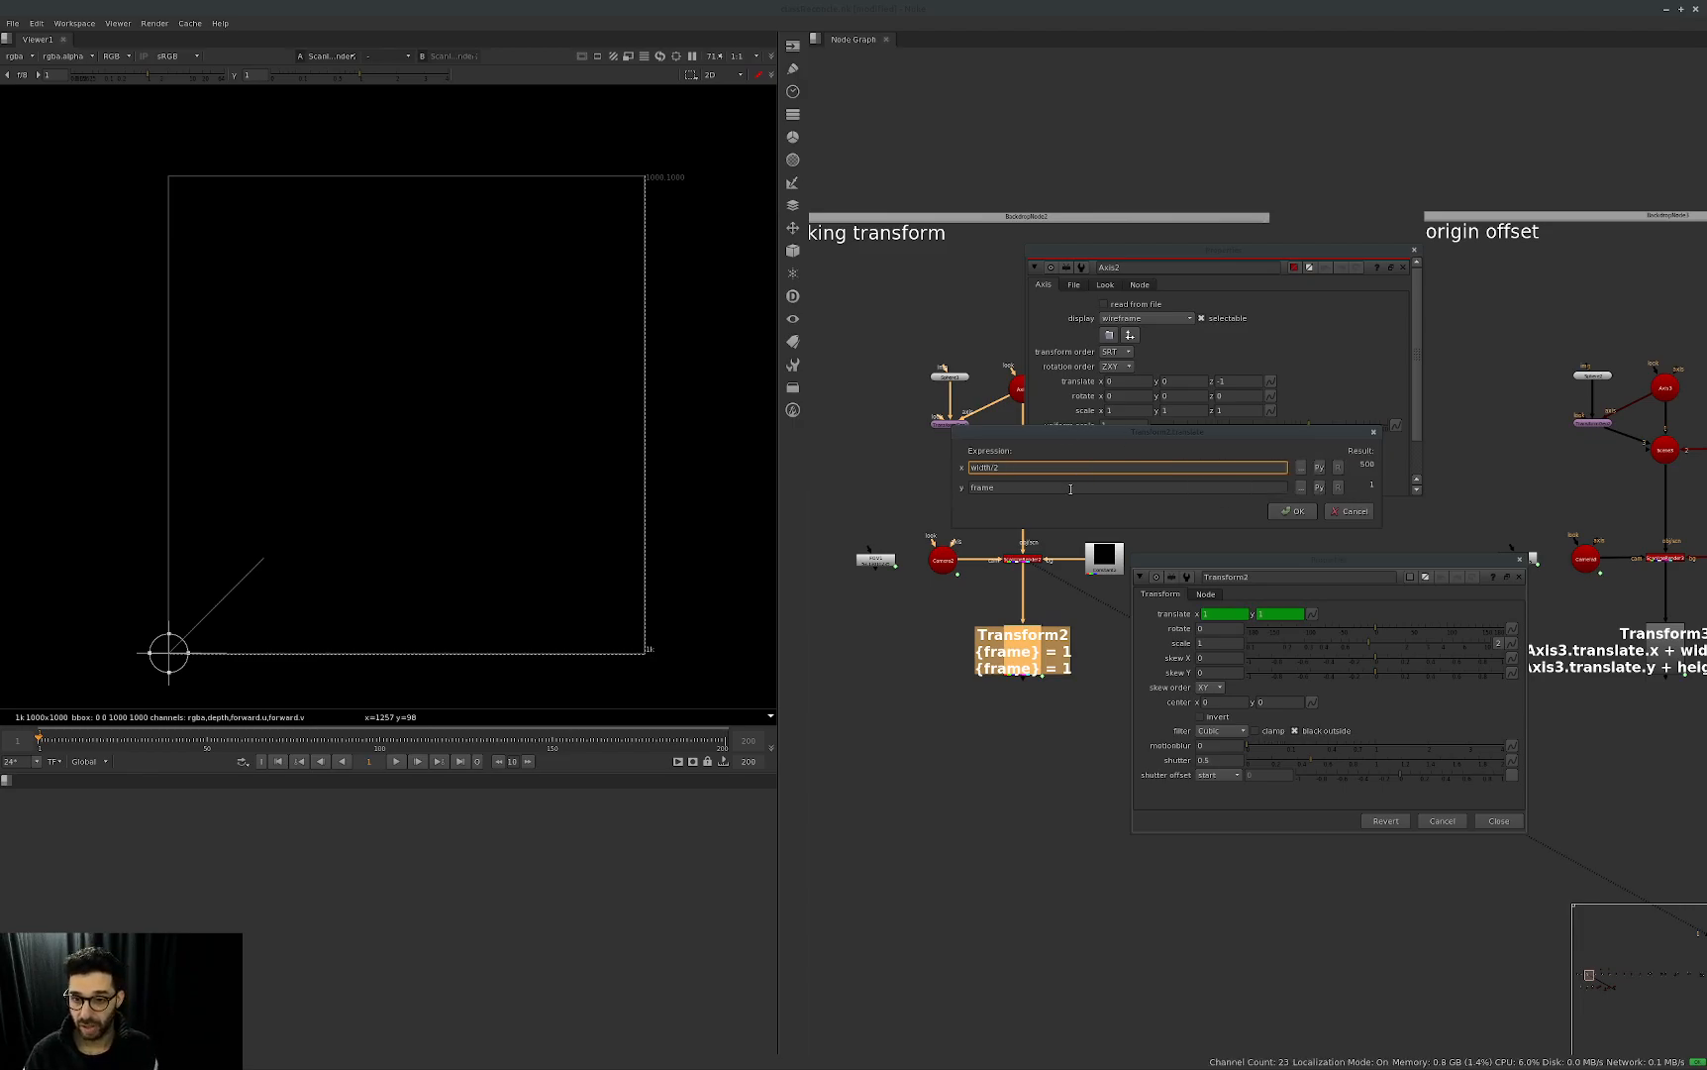
double_click(1071, 489)
type("he")
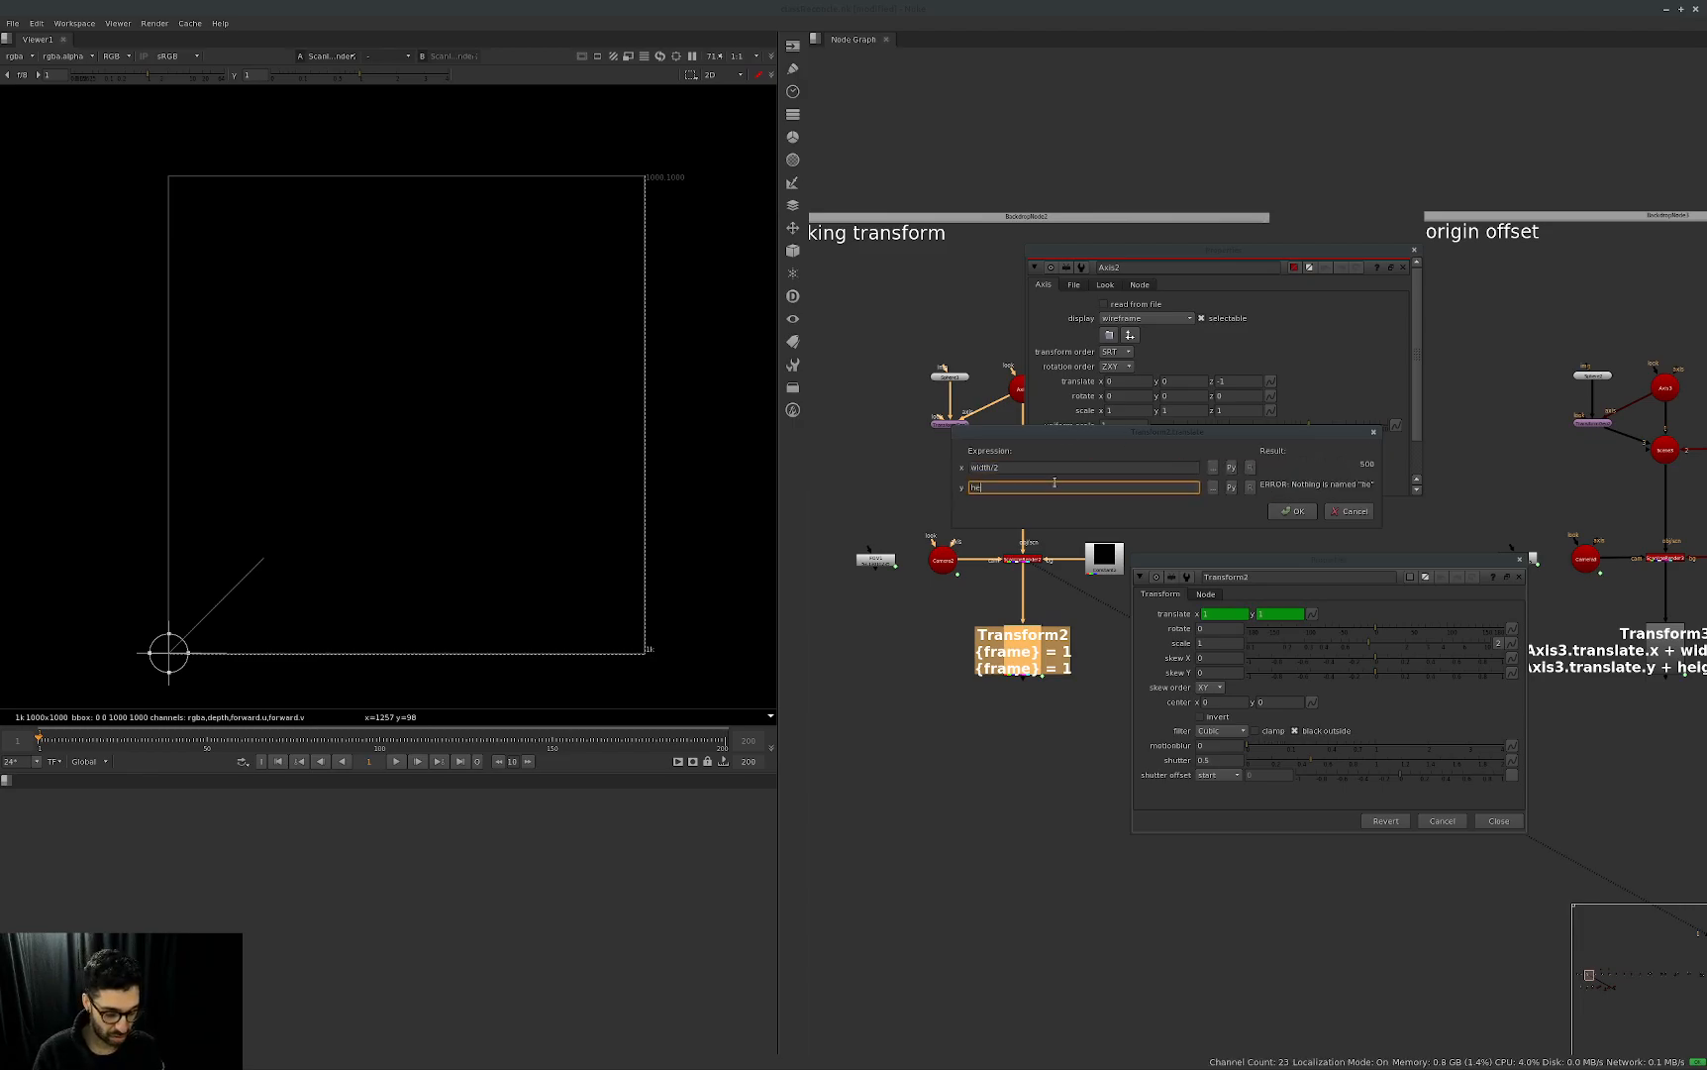
type("ight/2")
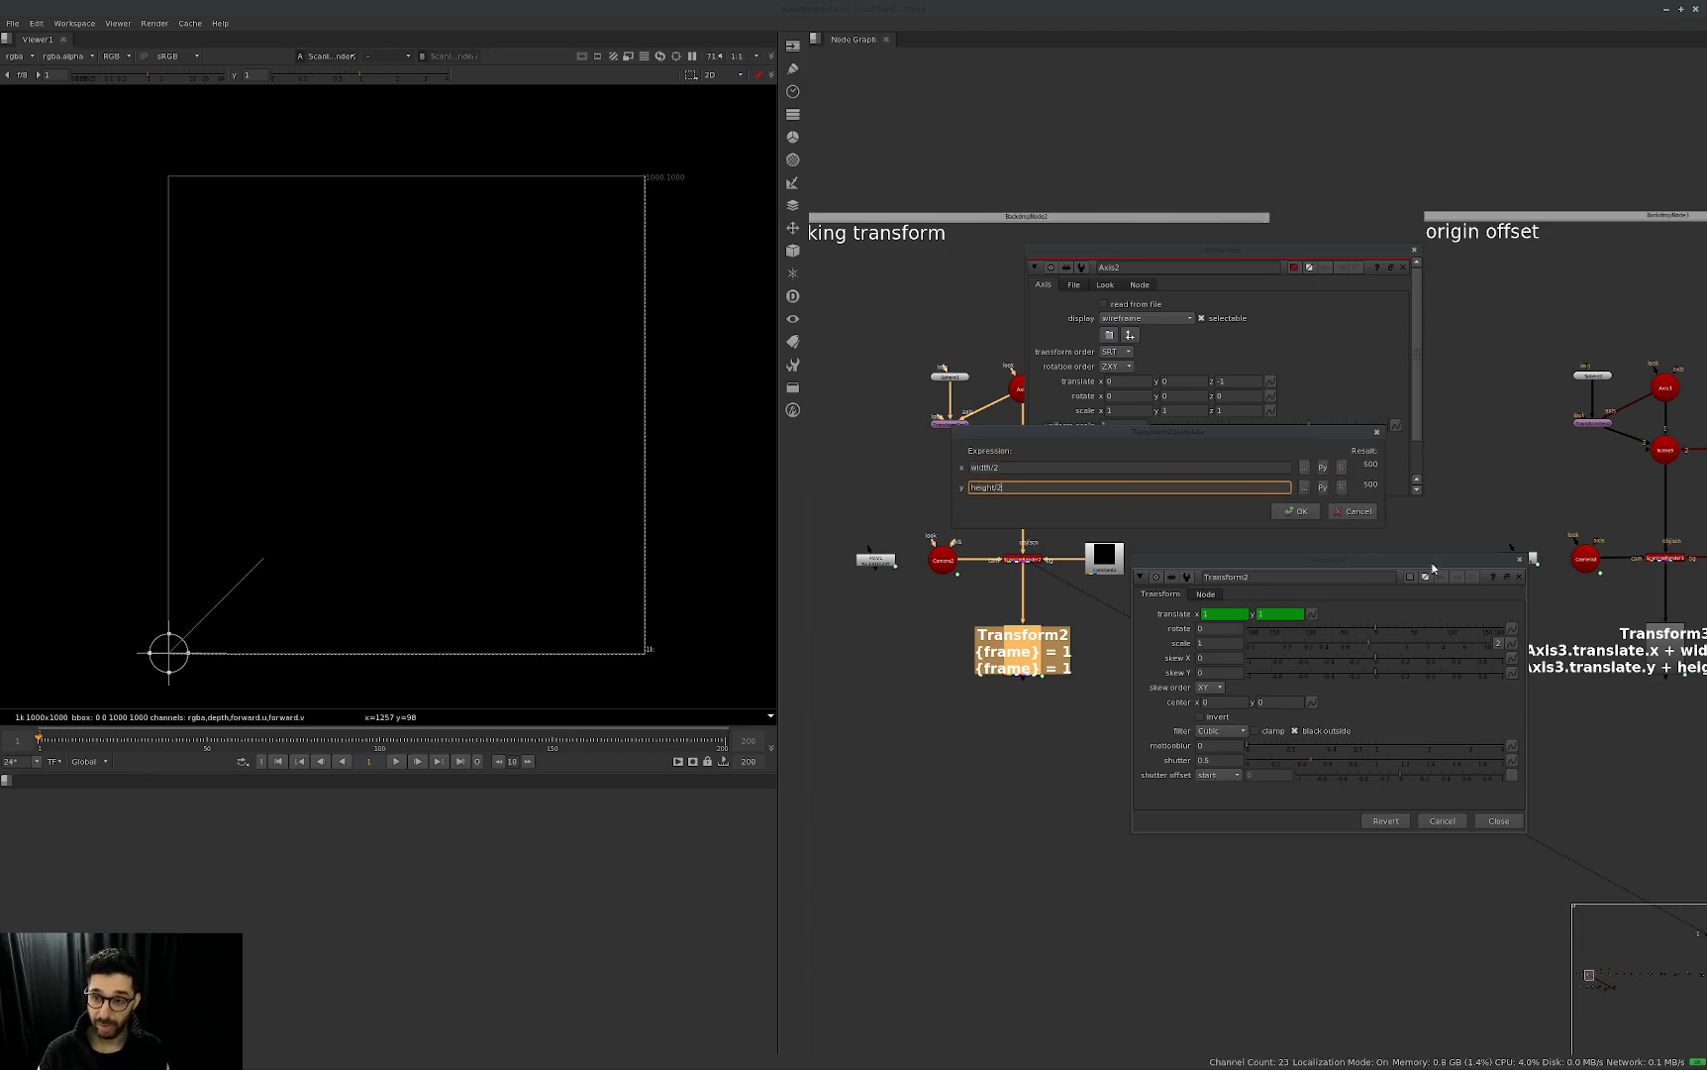
key("Return")
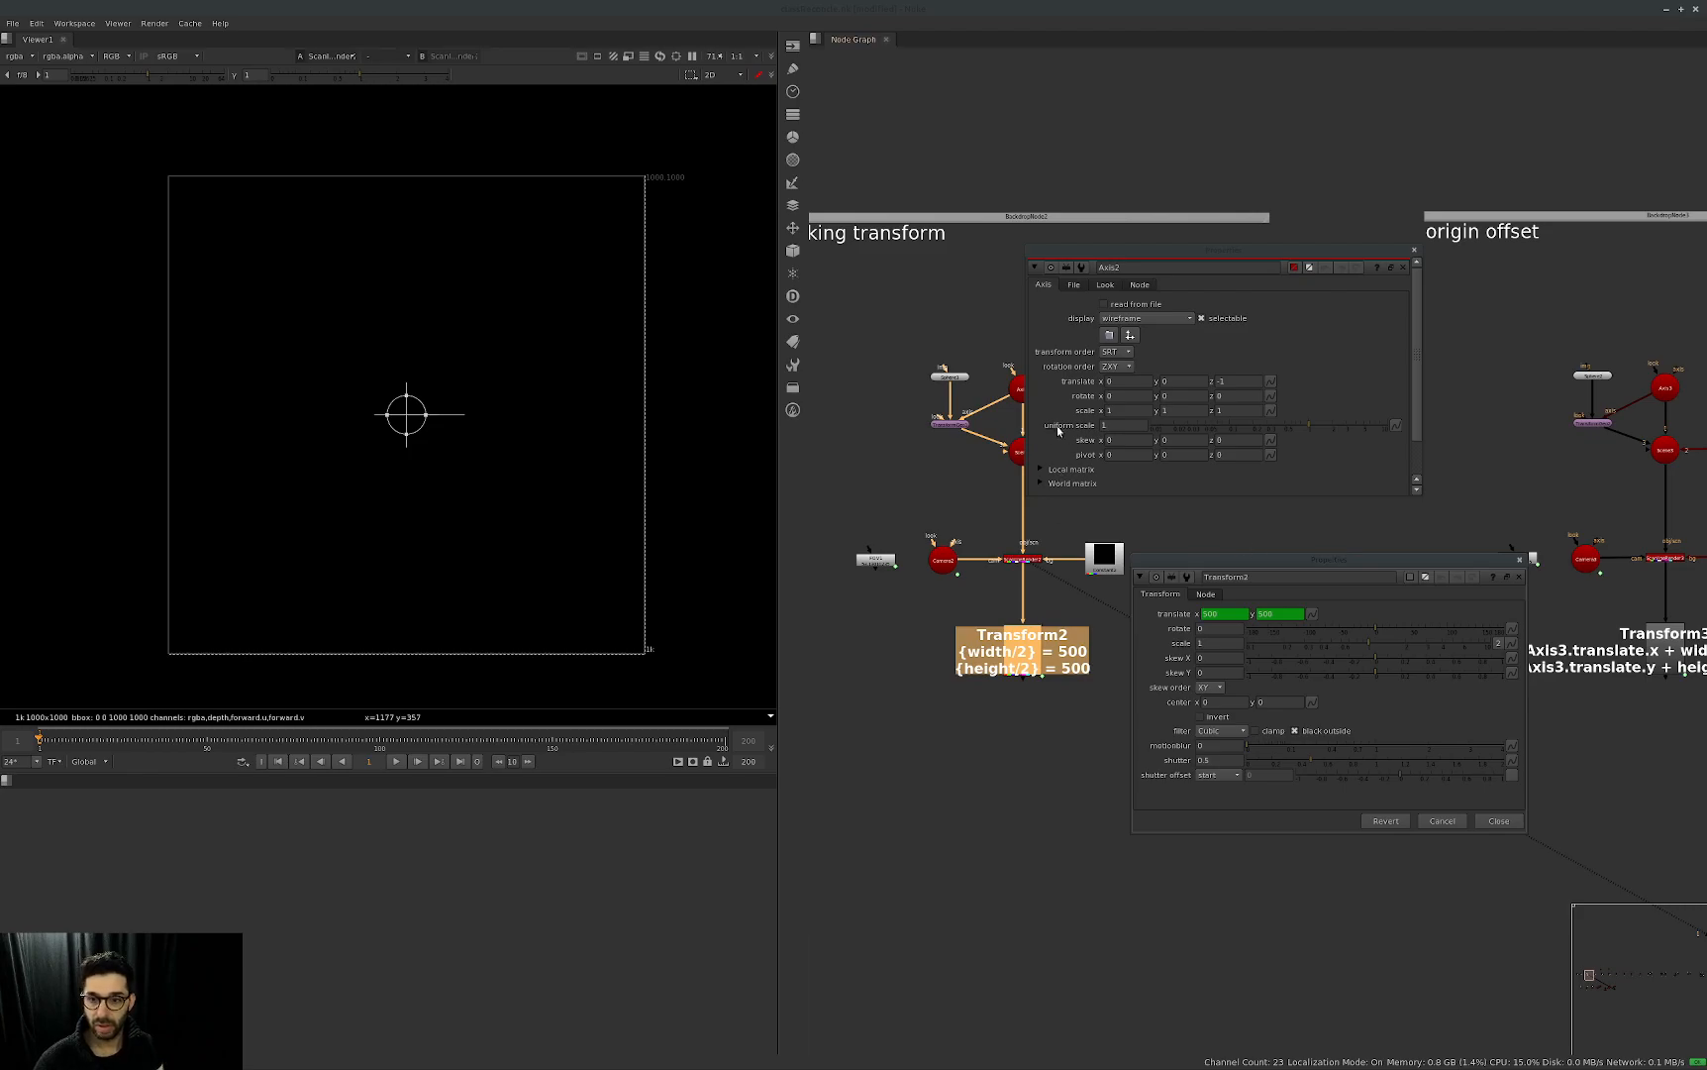
Compare the position of the Transform2 handle with the Axis2 gizmo in the viewer and fit the image to the view.
left_click(1327, 335)
middle_click_drag(396, 398, 507, 384)
scroll(488, 377, "up", 3)
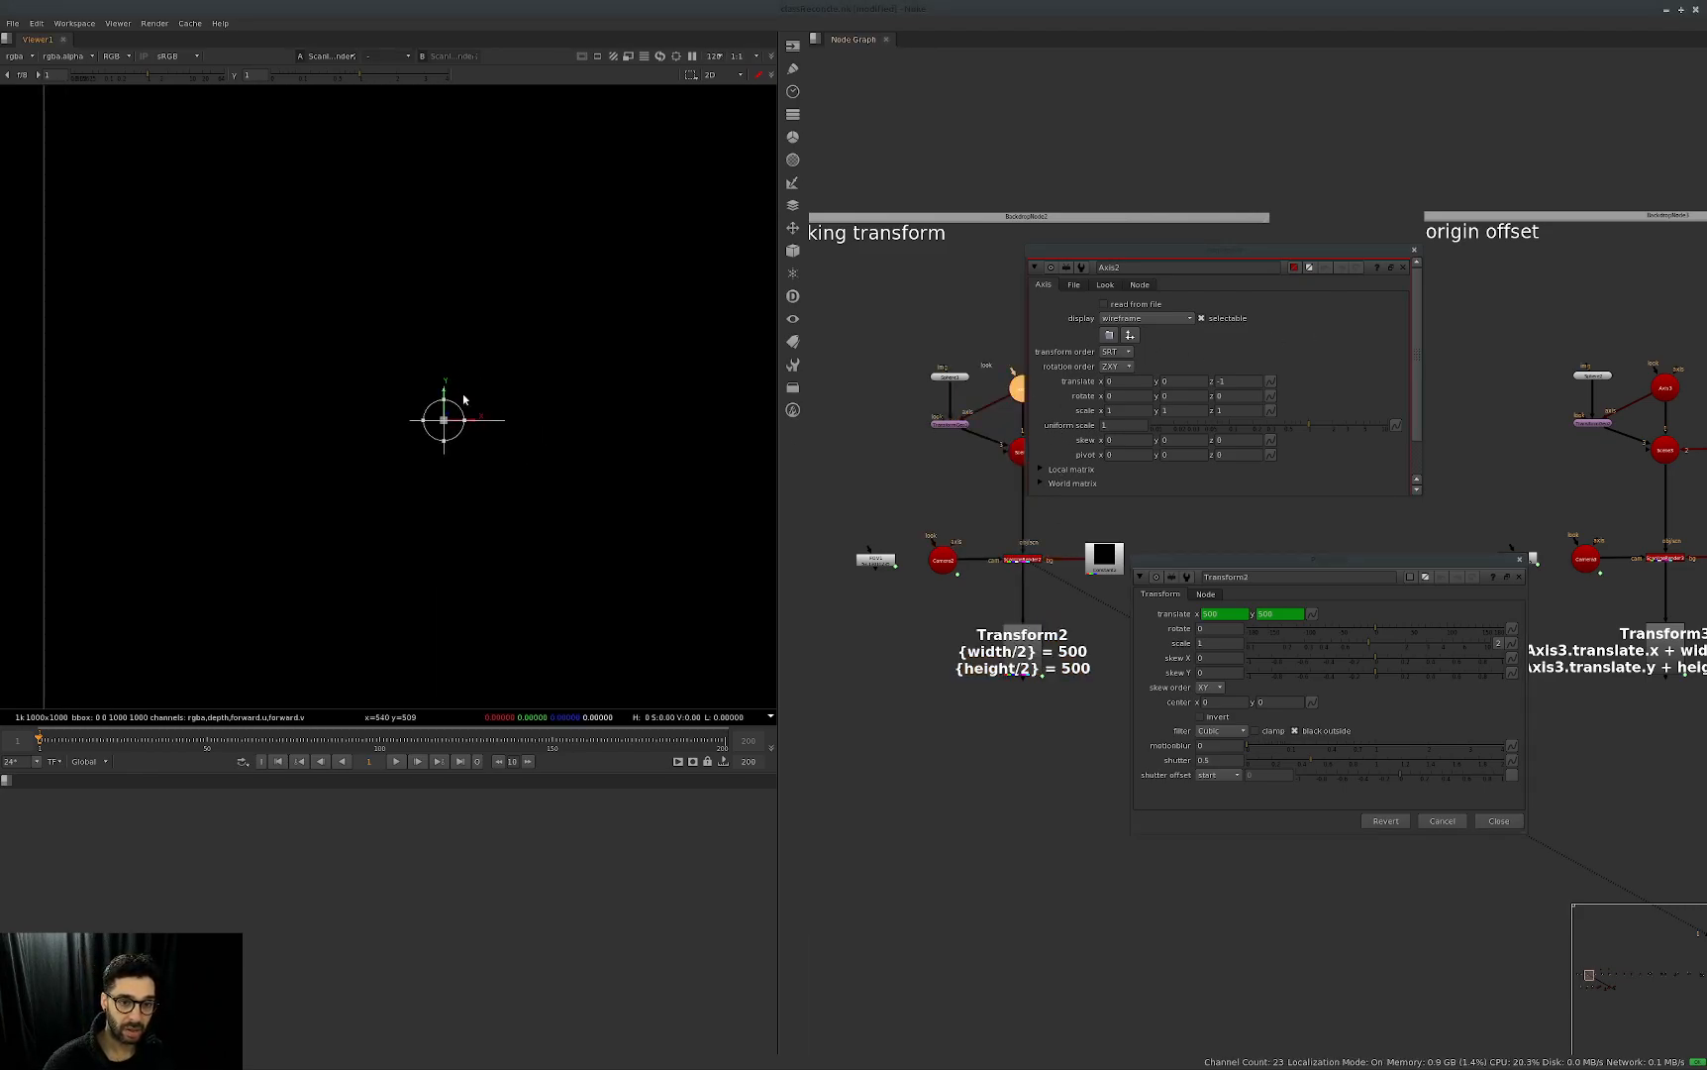
scroll(484, 526, "down", 6)
middle_click_drag(585, 567, 522, 584)
key("f")
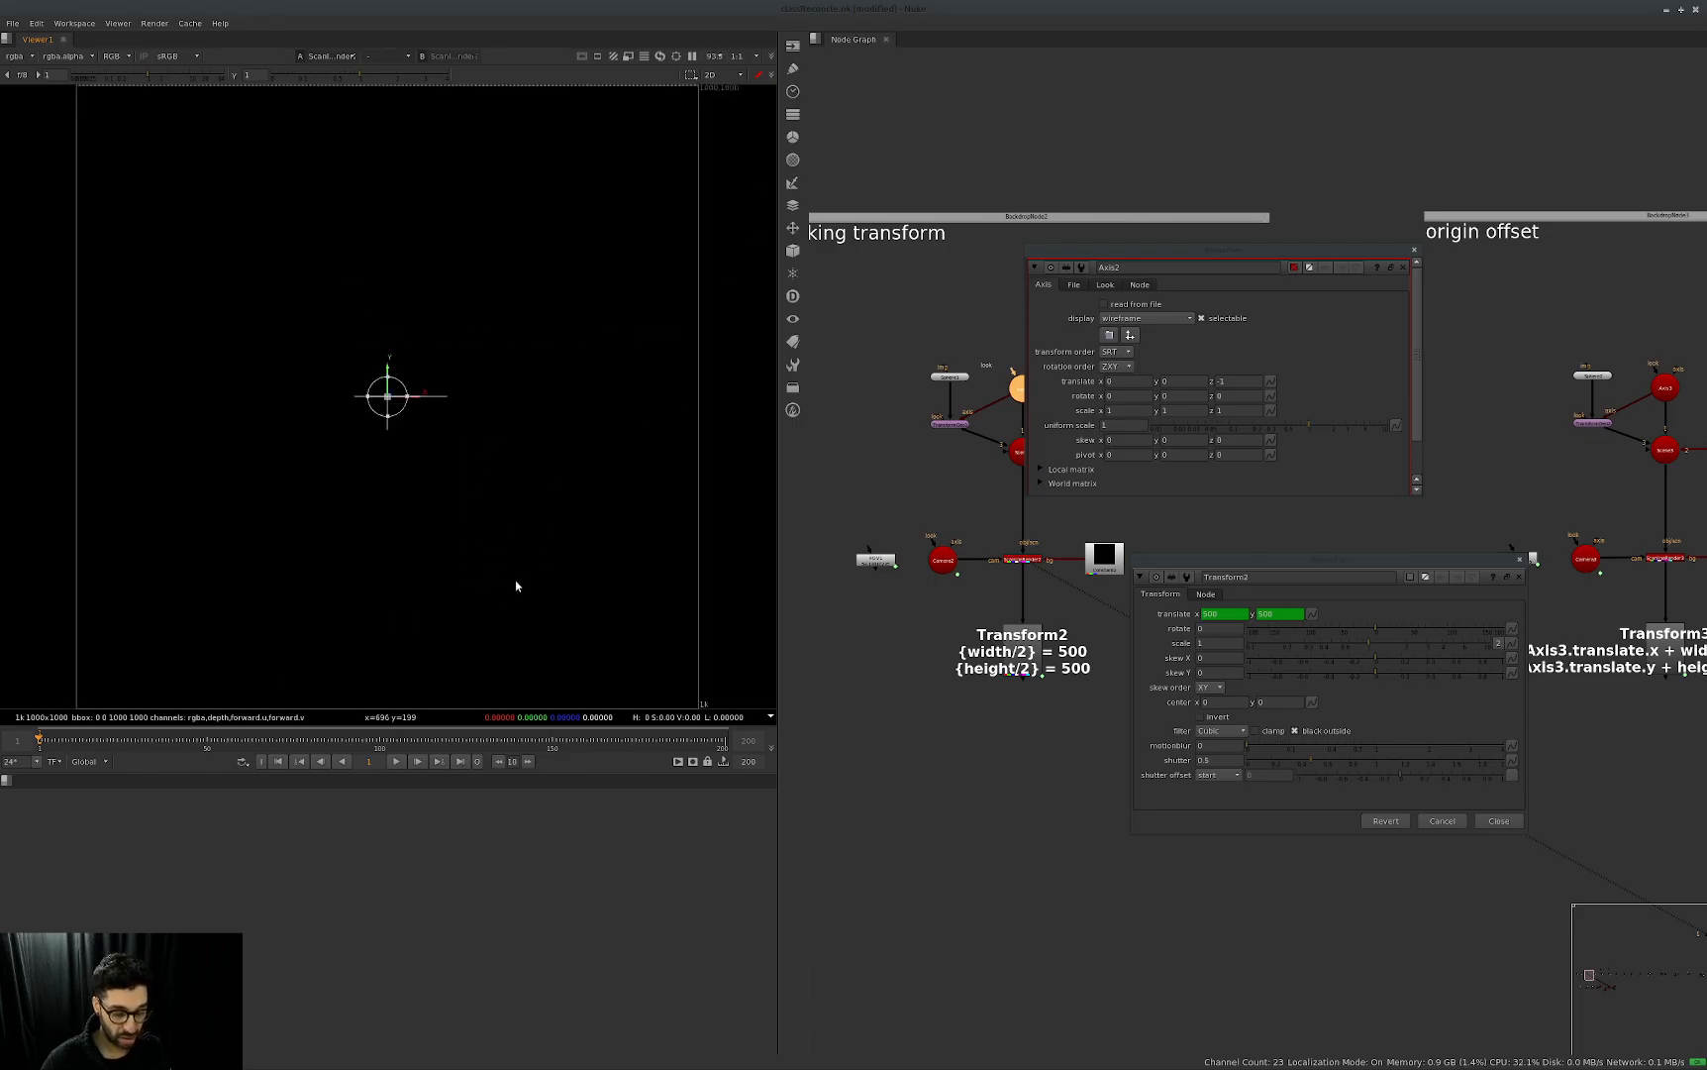
Close the Axis2 and Transform2 properties and go to the origin offset setup.
left_click(1403, 267)
left_click(1520, 560)
middle_click_drag(1287, 565, 763, 607)
left_click(1177, 704)
left_click(1214, 648)
Open the properties of Transform3 and Axis3 in the origin offset setup and place them beside each other.
left_click(1105, 700)
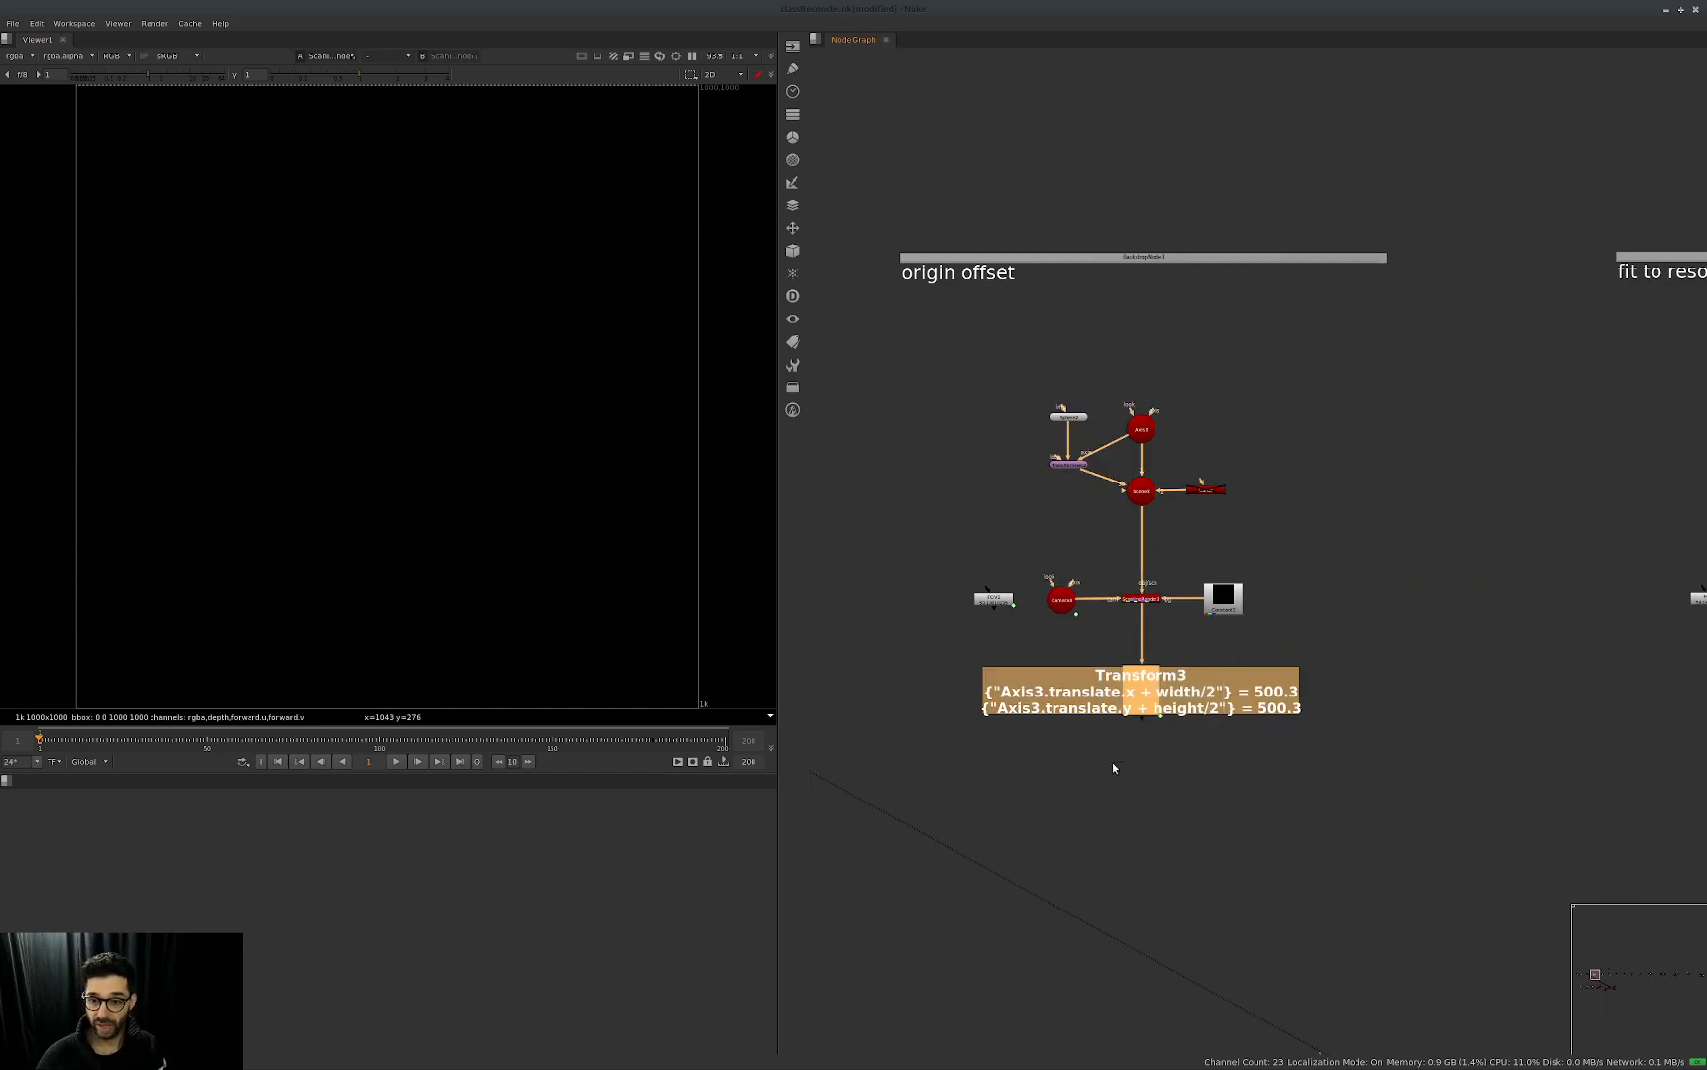
key("Return")
left_click_drag(1027, 570, 1665, 509)
left_click(1139, 430)
key("Return")
middle_click_drag(1235, 665, 1451, 734)
scroll(1216, 511, "up", 2)
middle_click_drag(1277, 708, 1233, 614)
middle_click_drag(1027, 800, 972, 821)
scroll(975, 786, "up", 2)
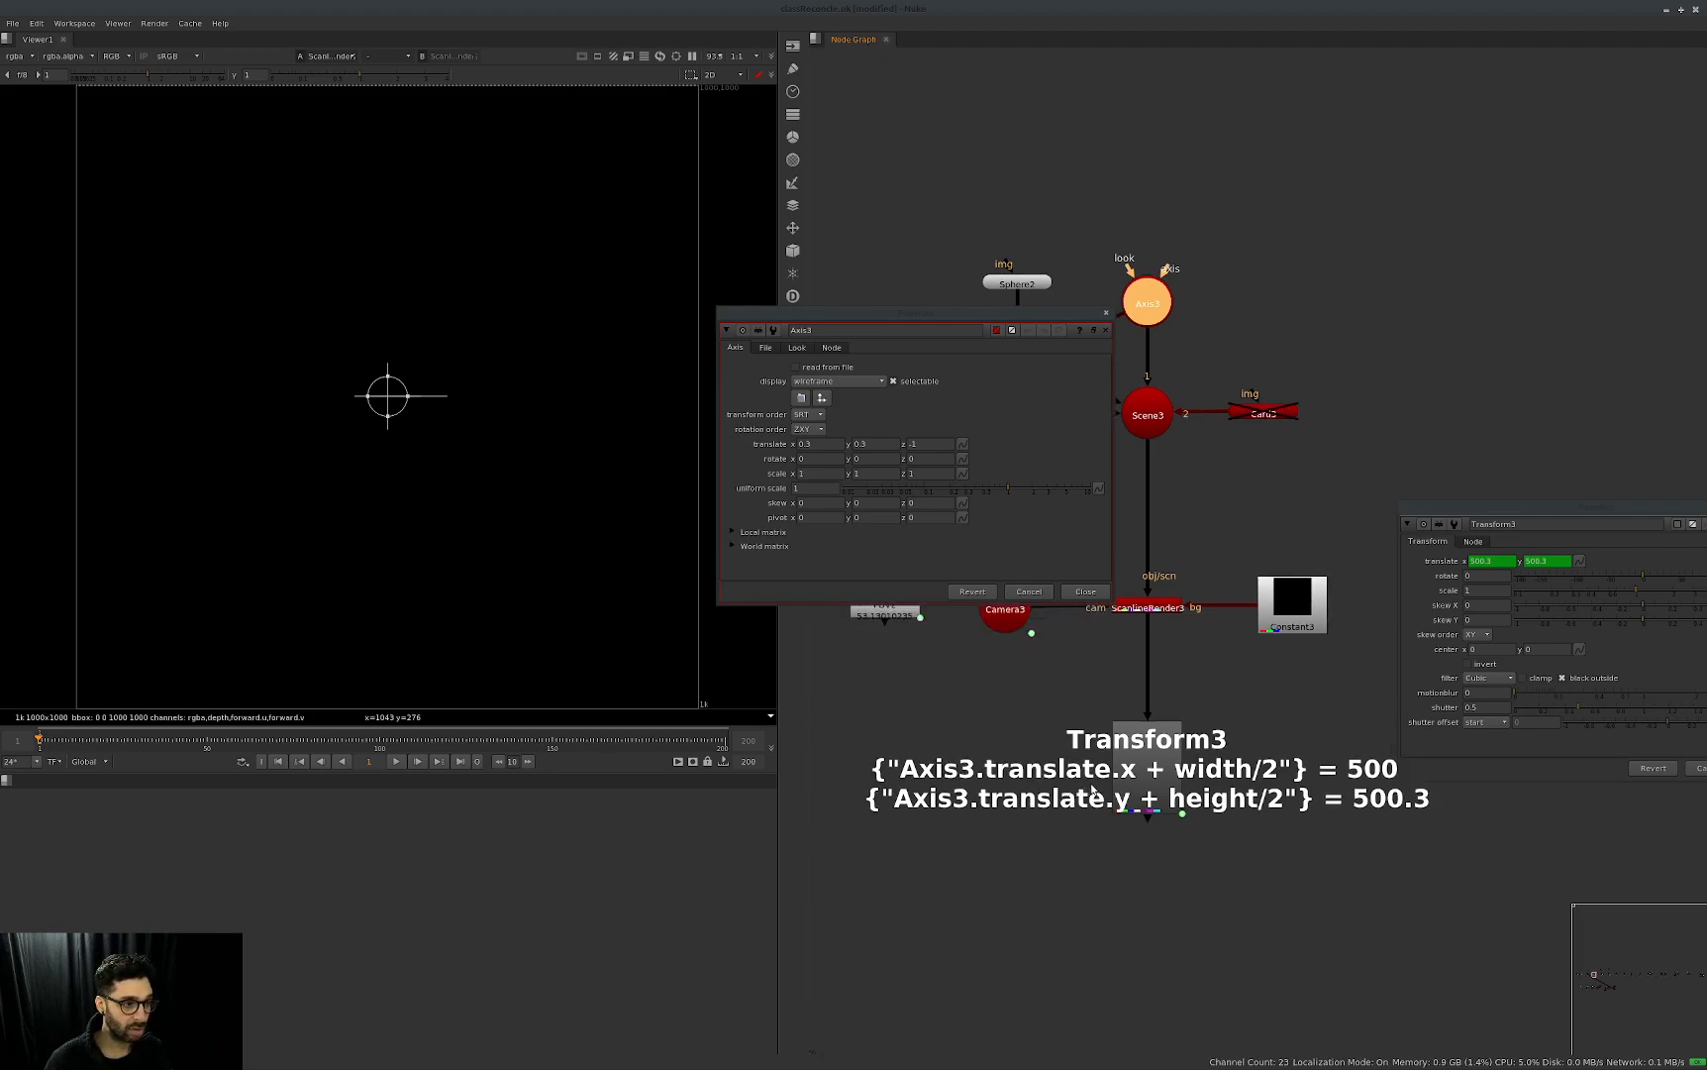
left_click_drag(1535, 509, 1319, 295)
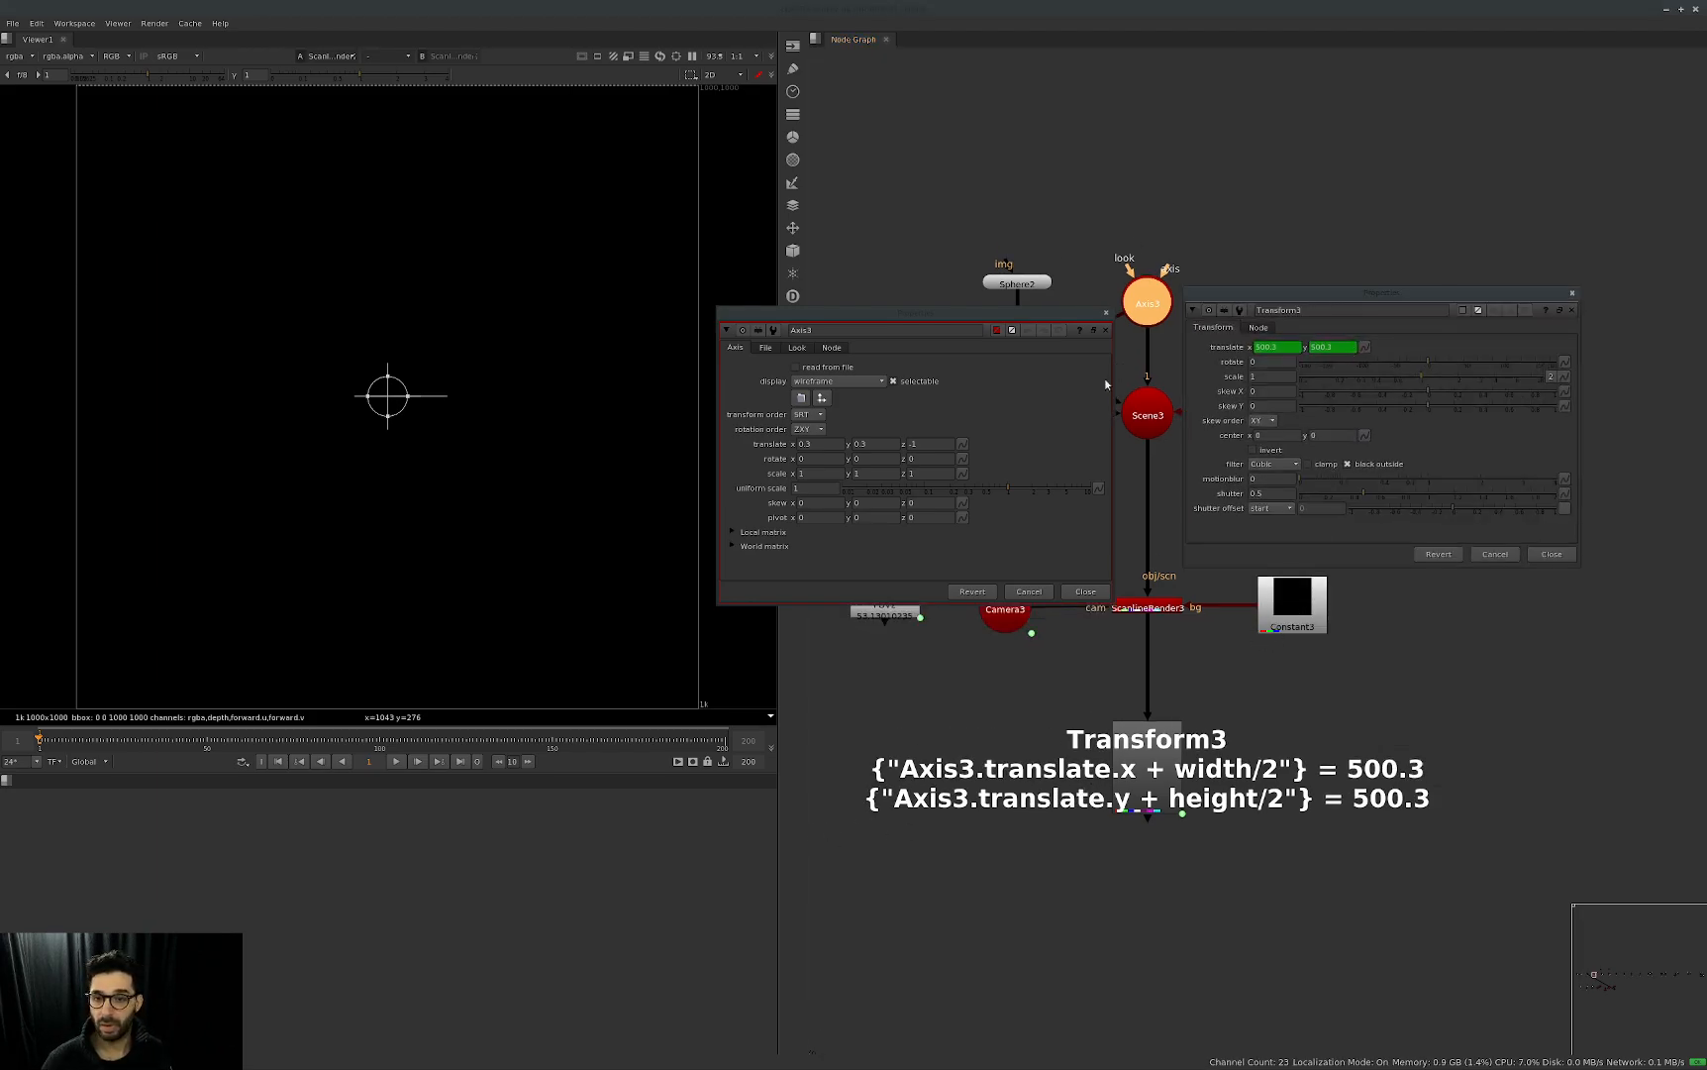
Rearrange the Axis3 and Transform3 properties and open Transform3's translate expressions for review.
left_click_drag(1072, 316, 1151, 118)
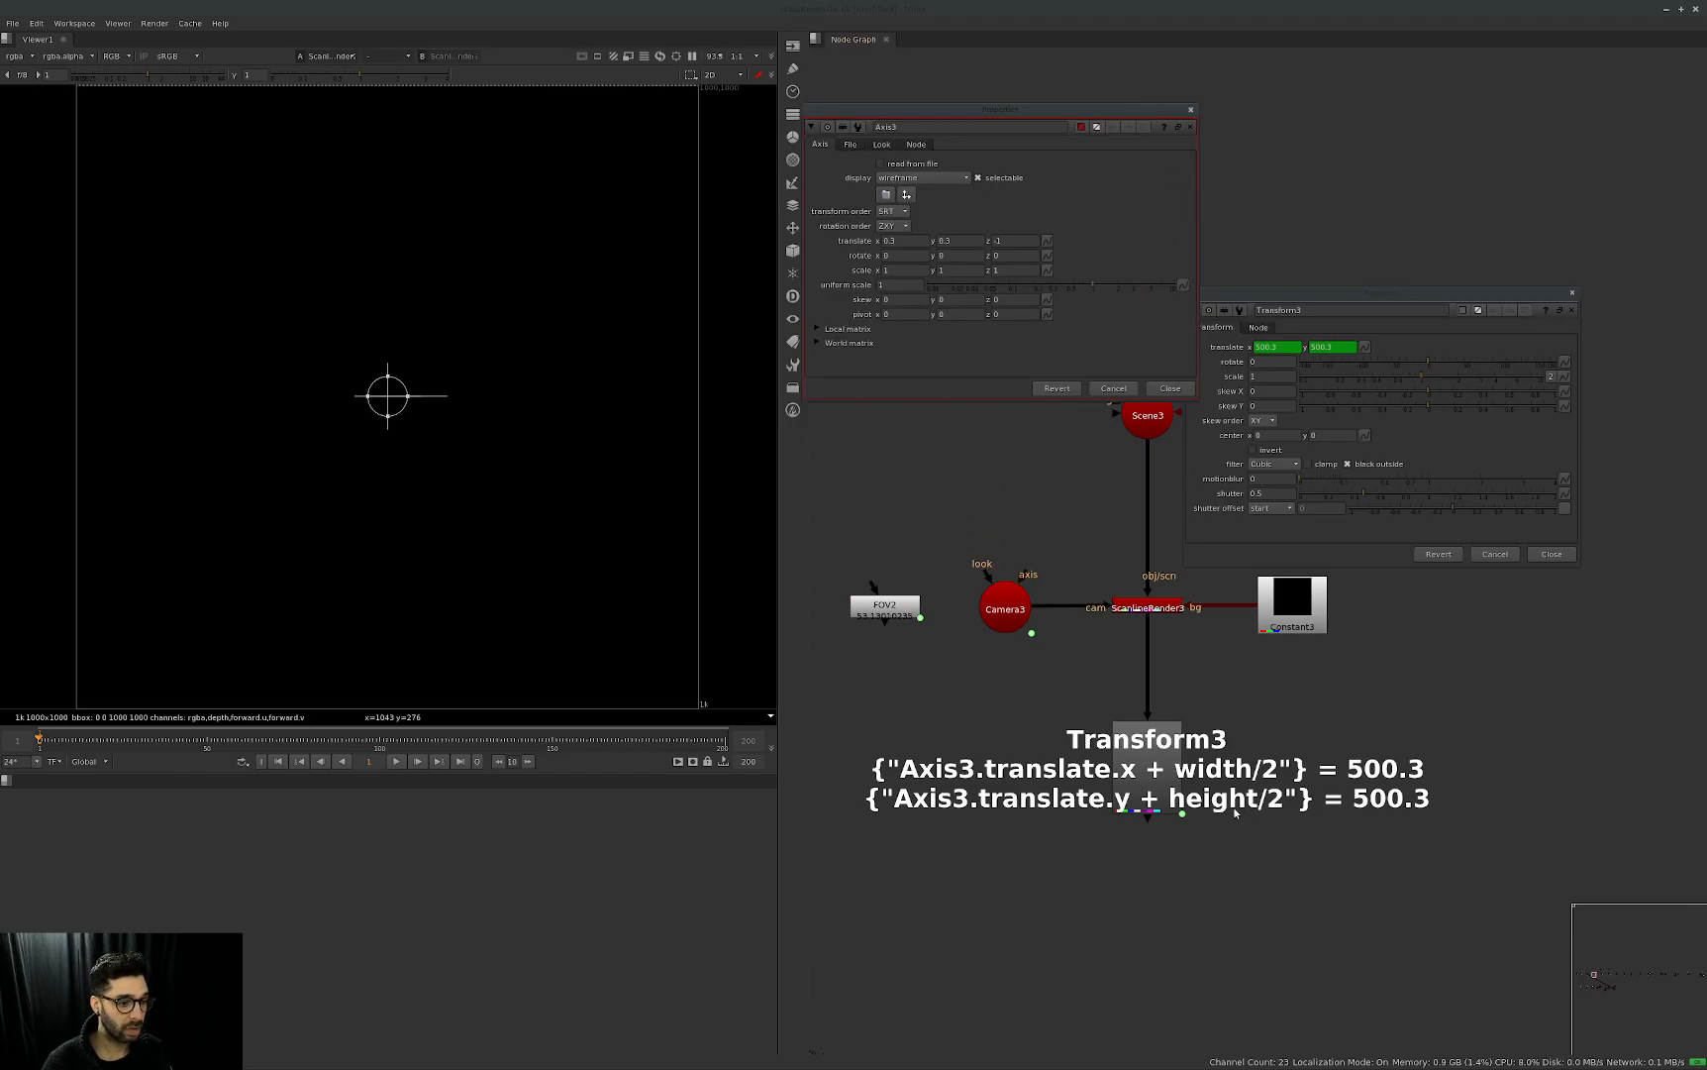
left_click_drag(1386, 293, 1247, 341)
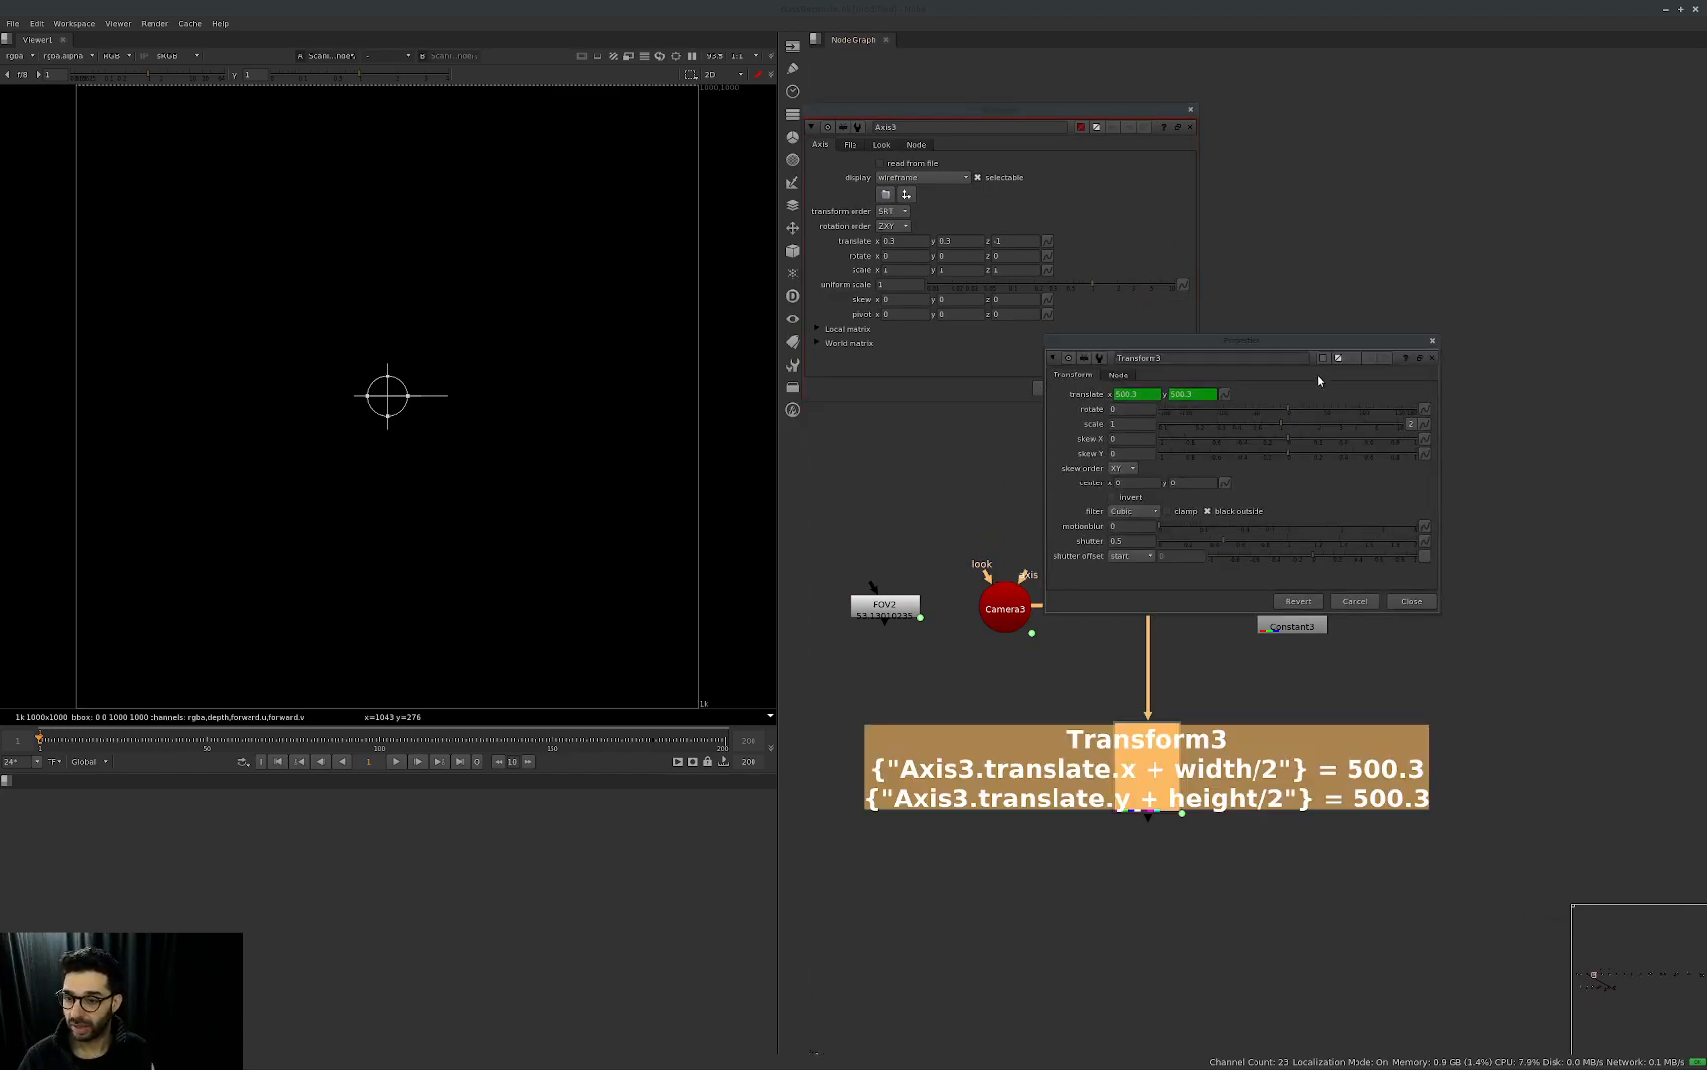
left_click(1224, 396)
left_click(1271, 87)
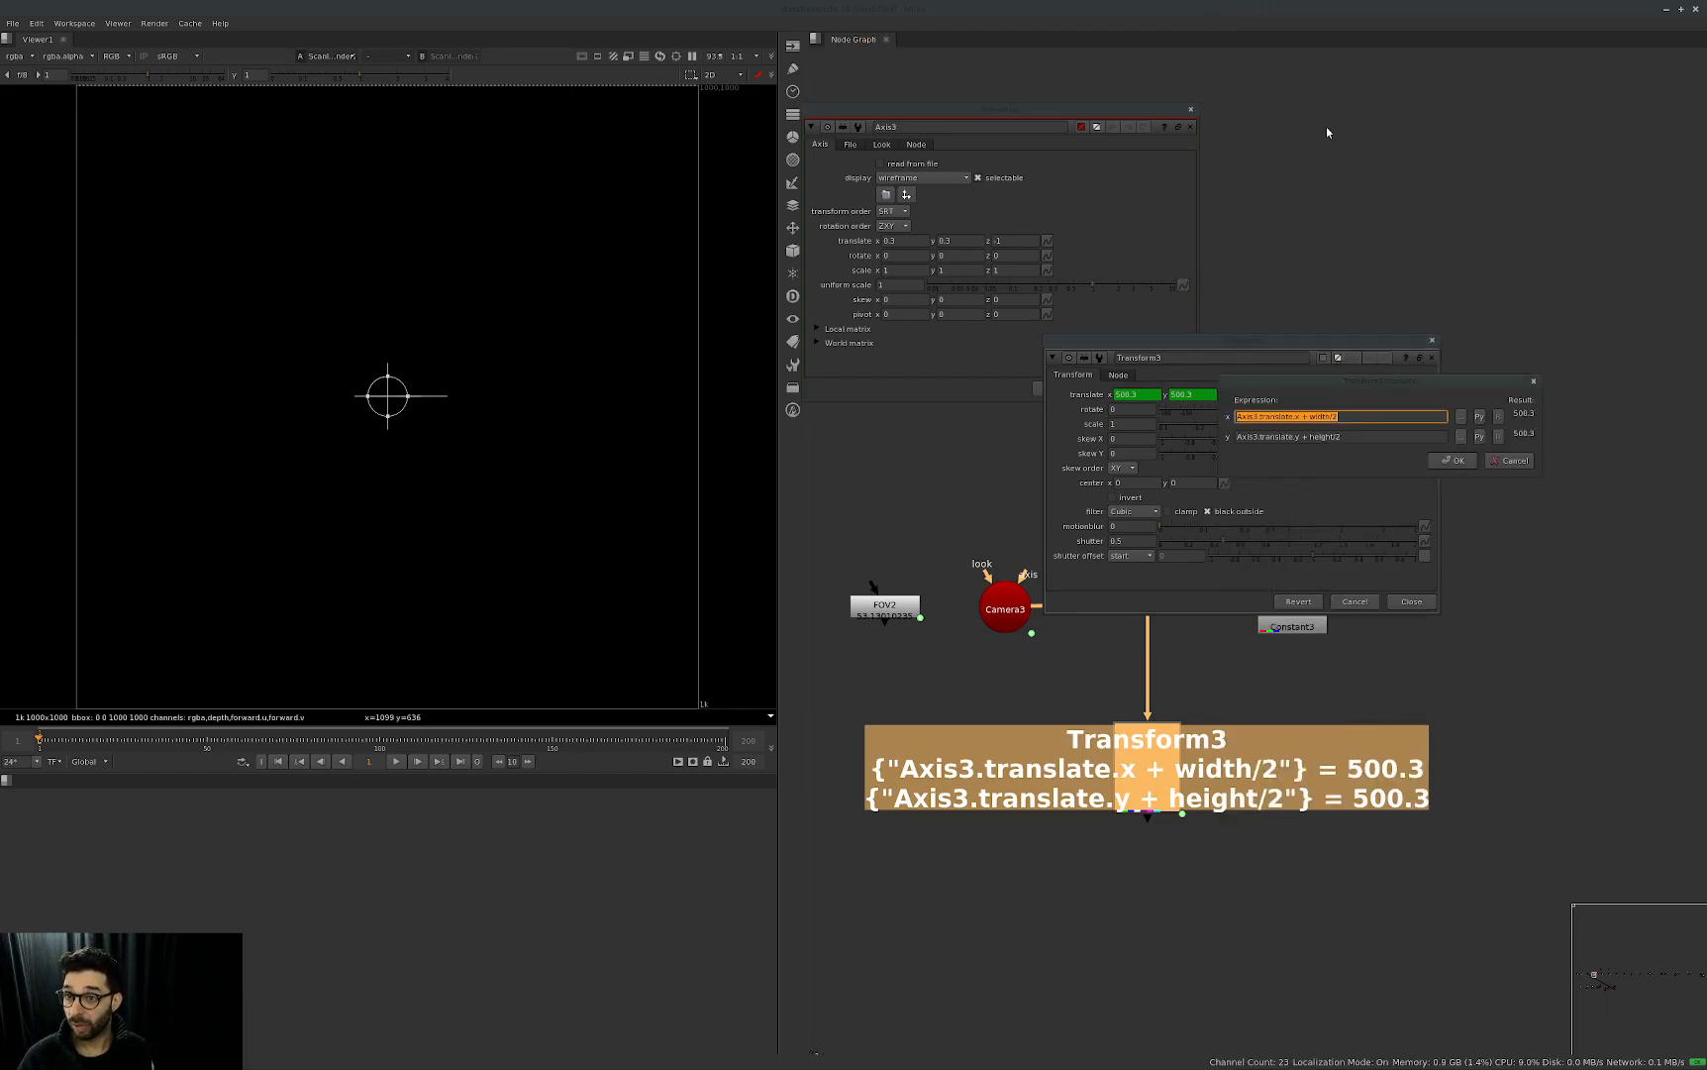
left_click_drag(1435, 400, 1176, 408)
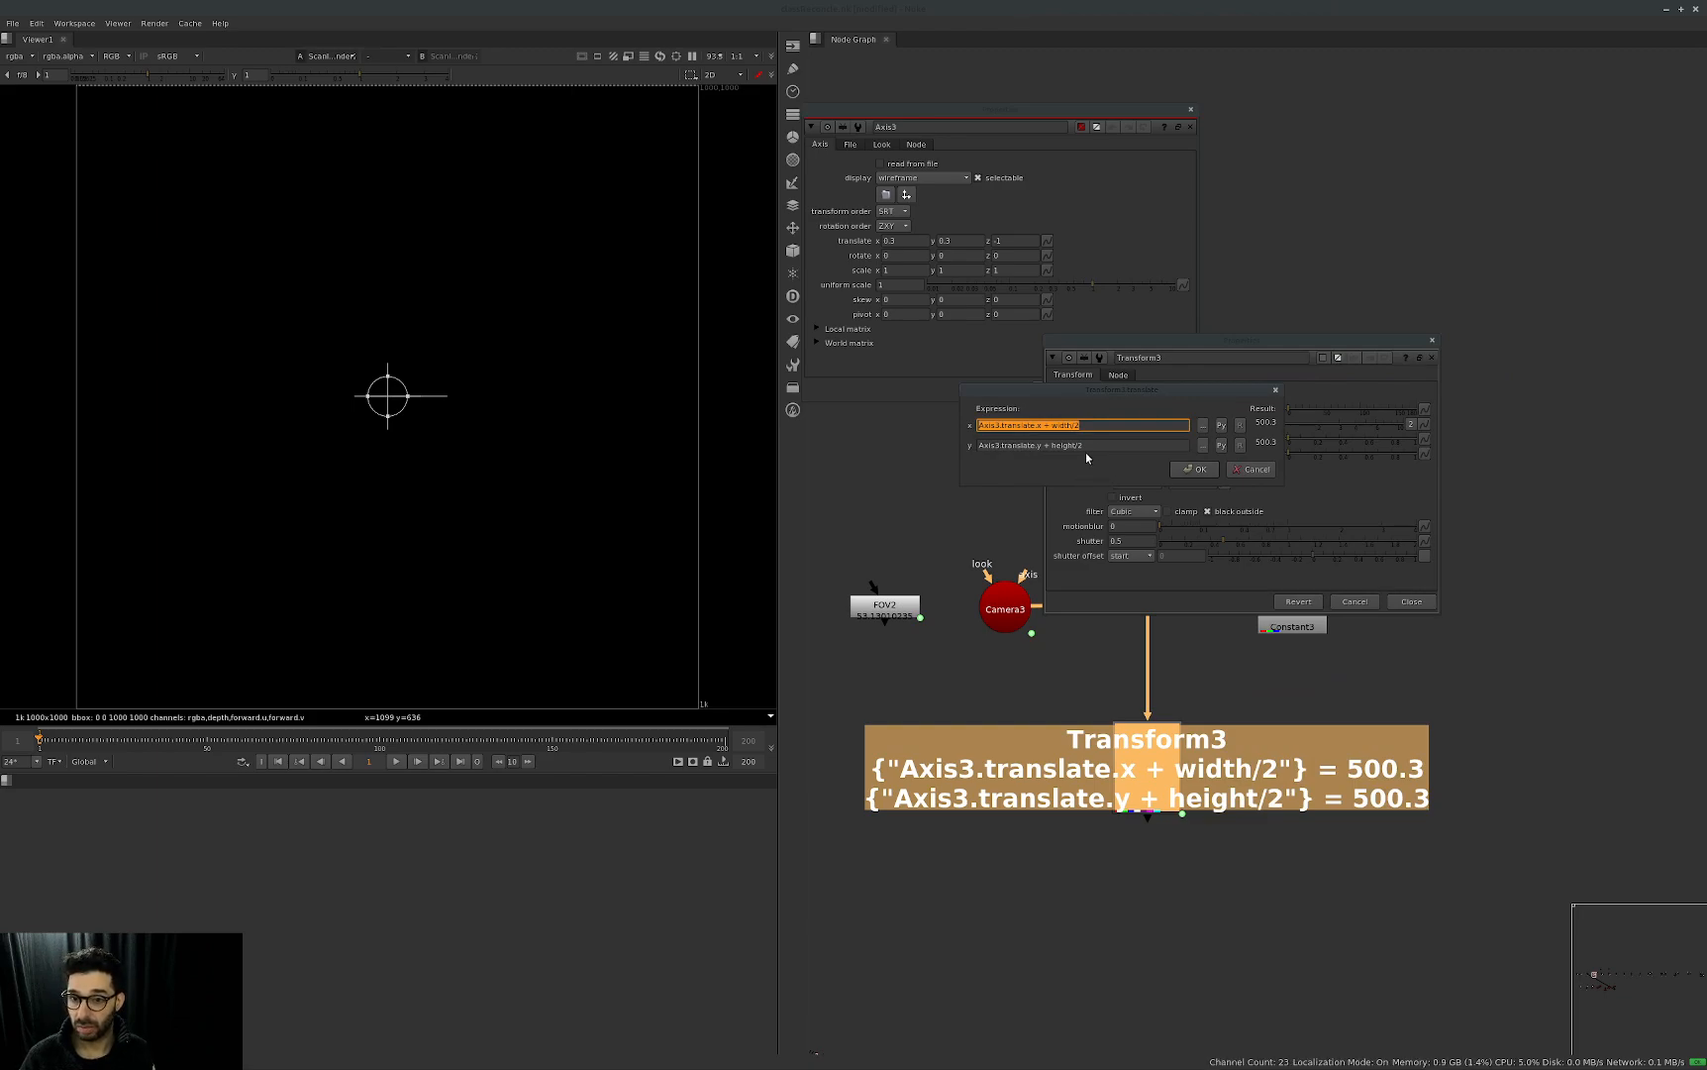
left_click(1060, 425)
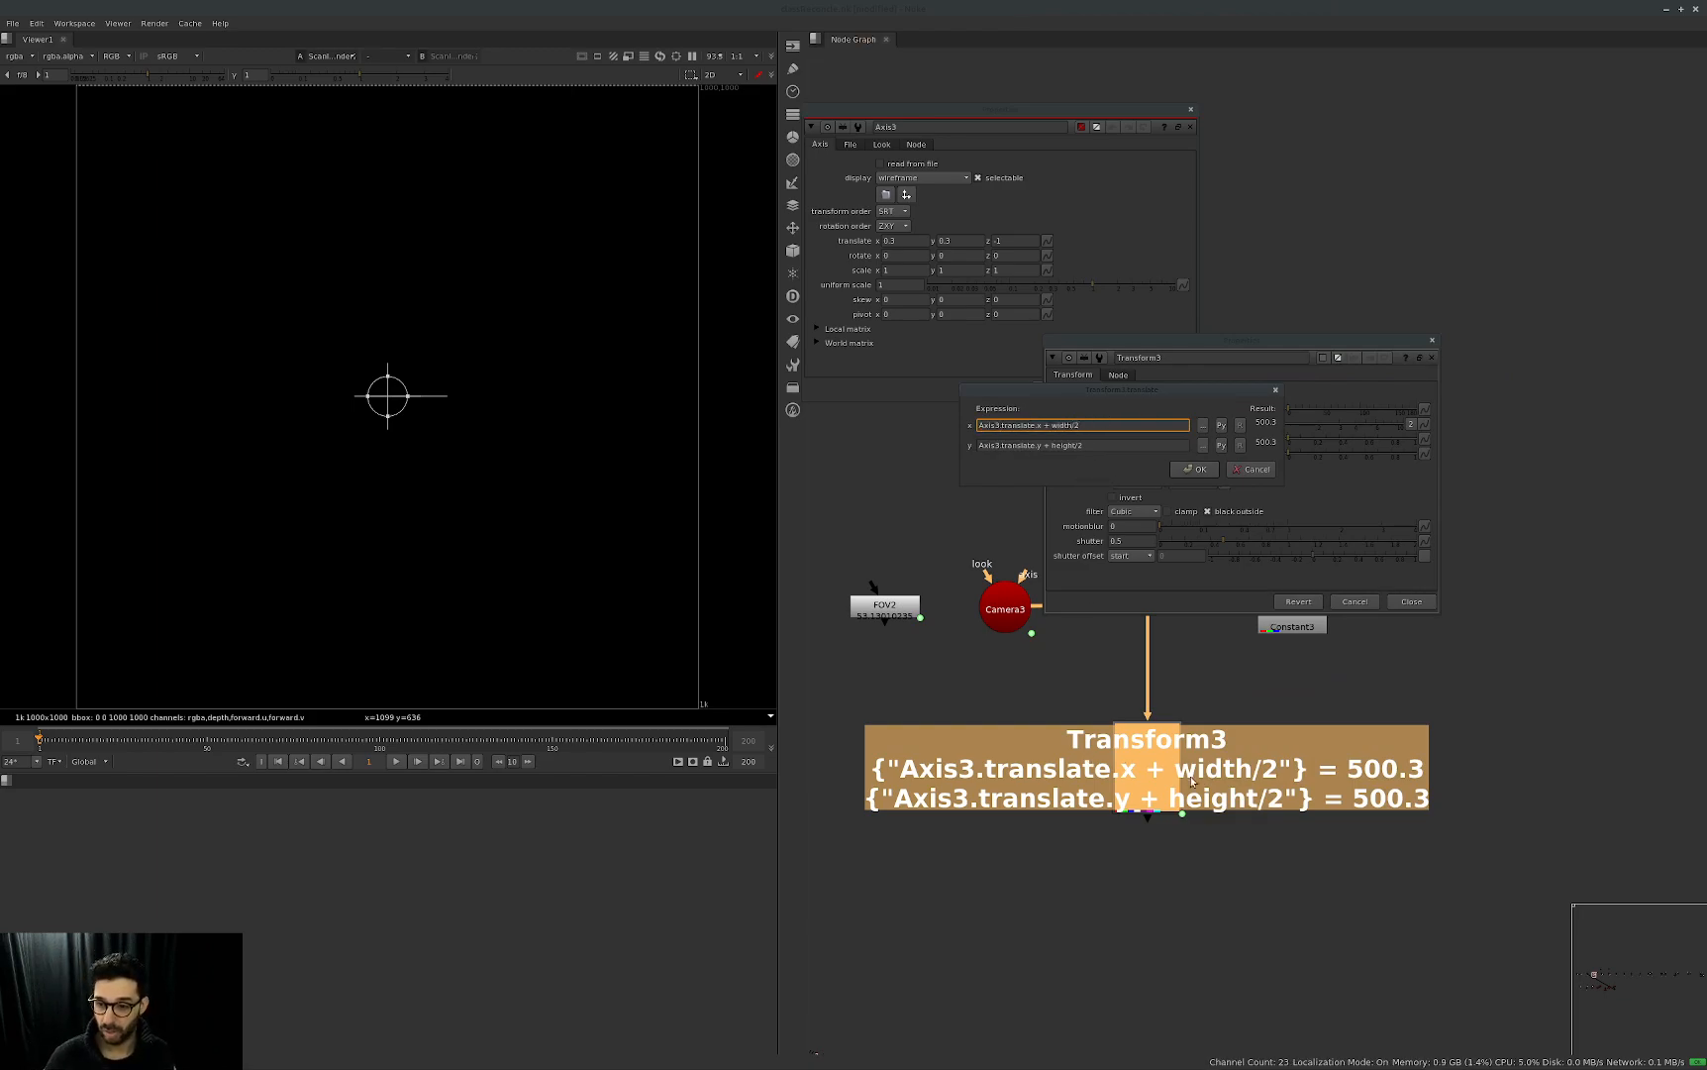
left_click(1233, 862)
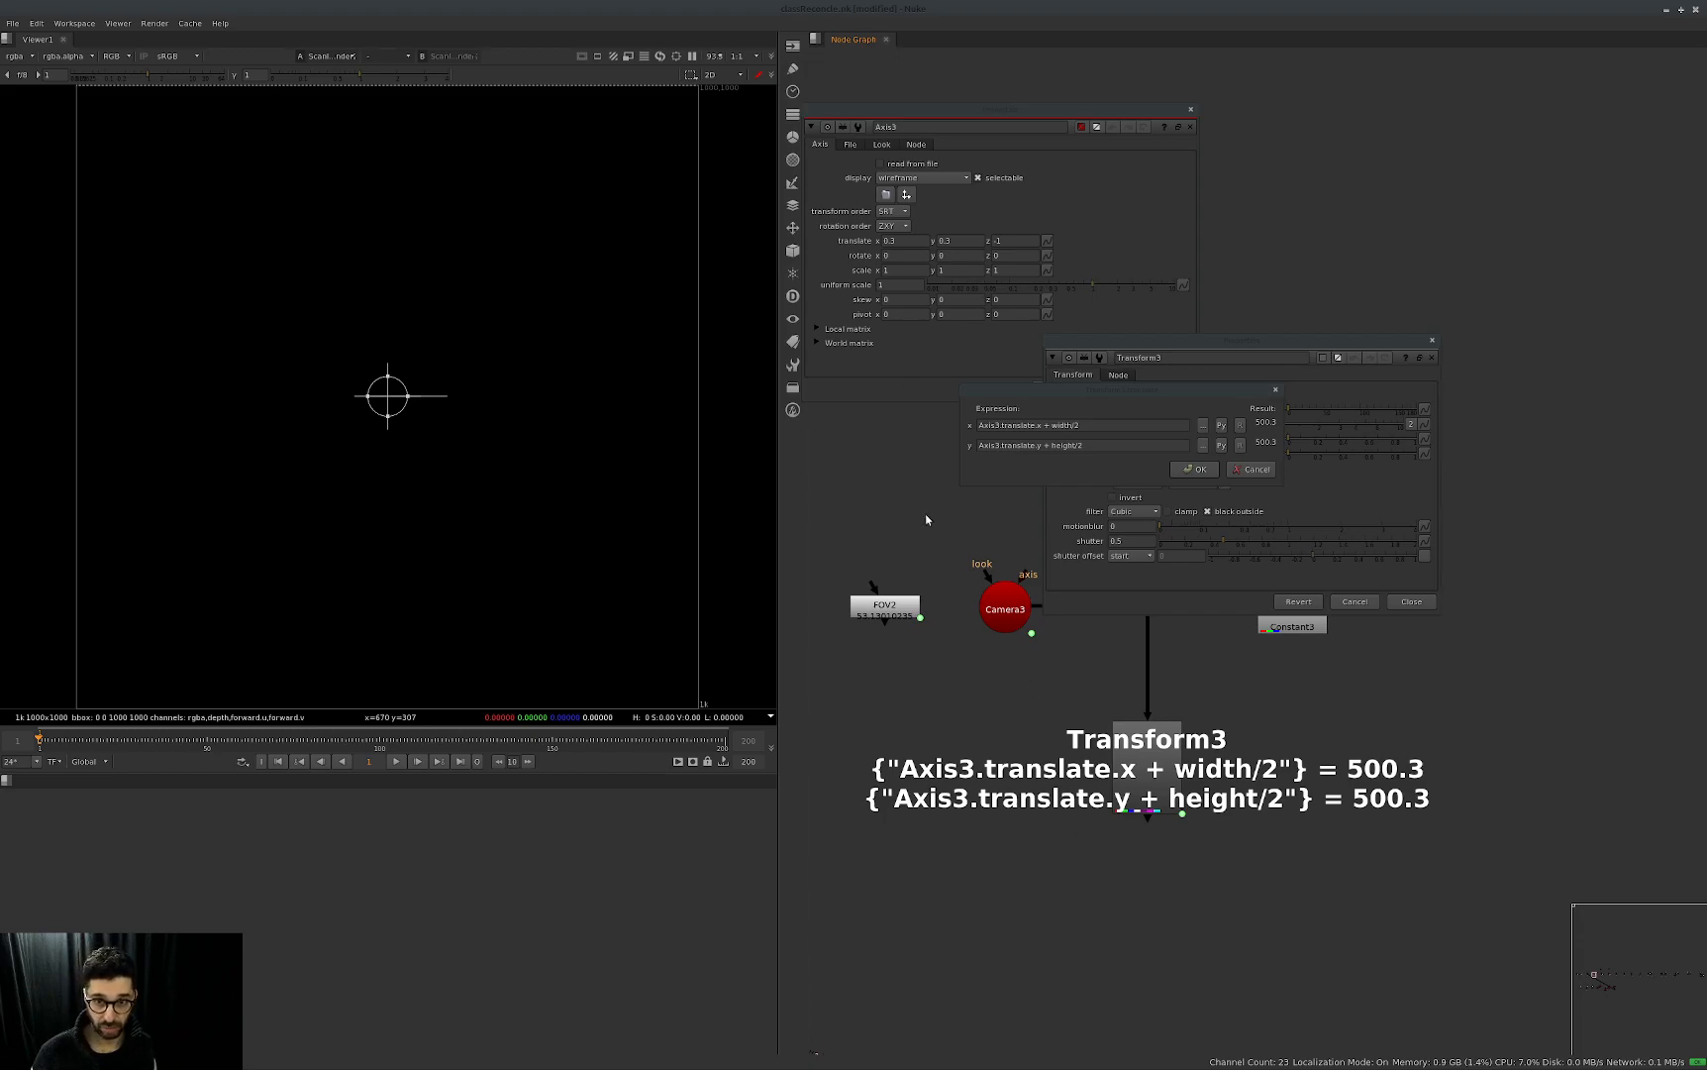
Compare Axis3's translate x and y values with the terms in Transform3's translate expressions, and close the expression editor.
left_click(1086, 188)
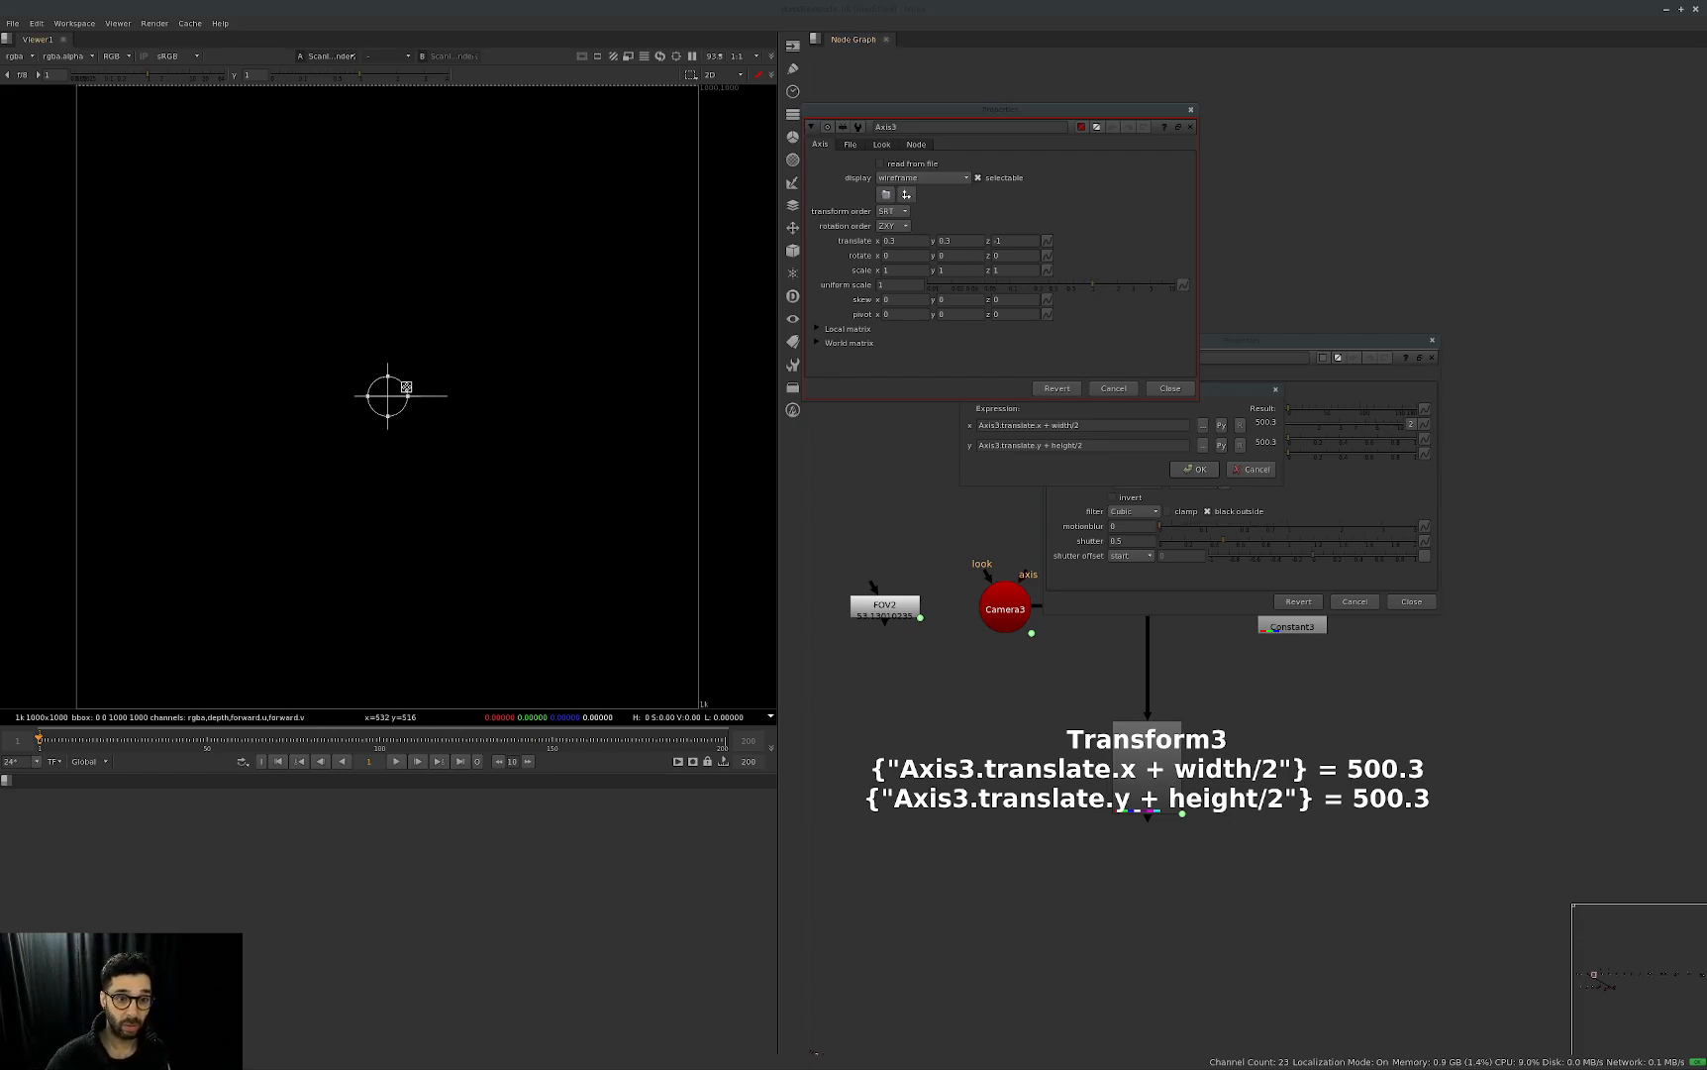
left_click(899, 241)
left_click(966, 240)
left_click(1257, 401)
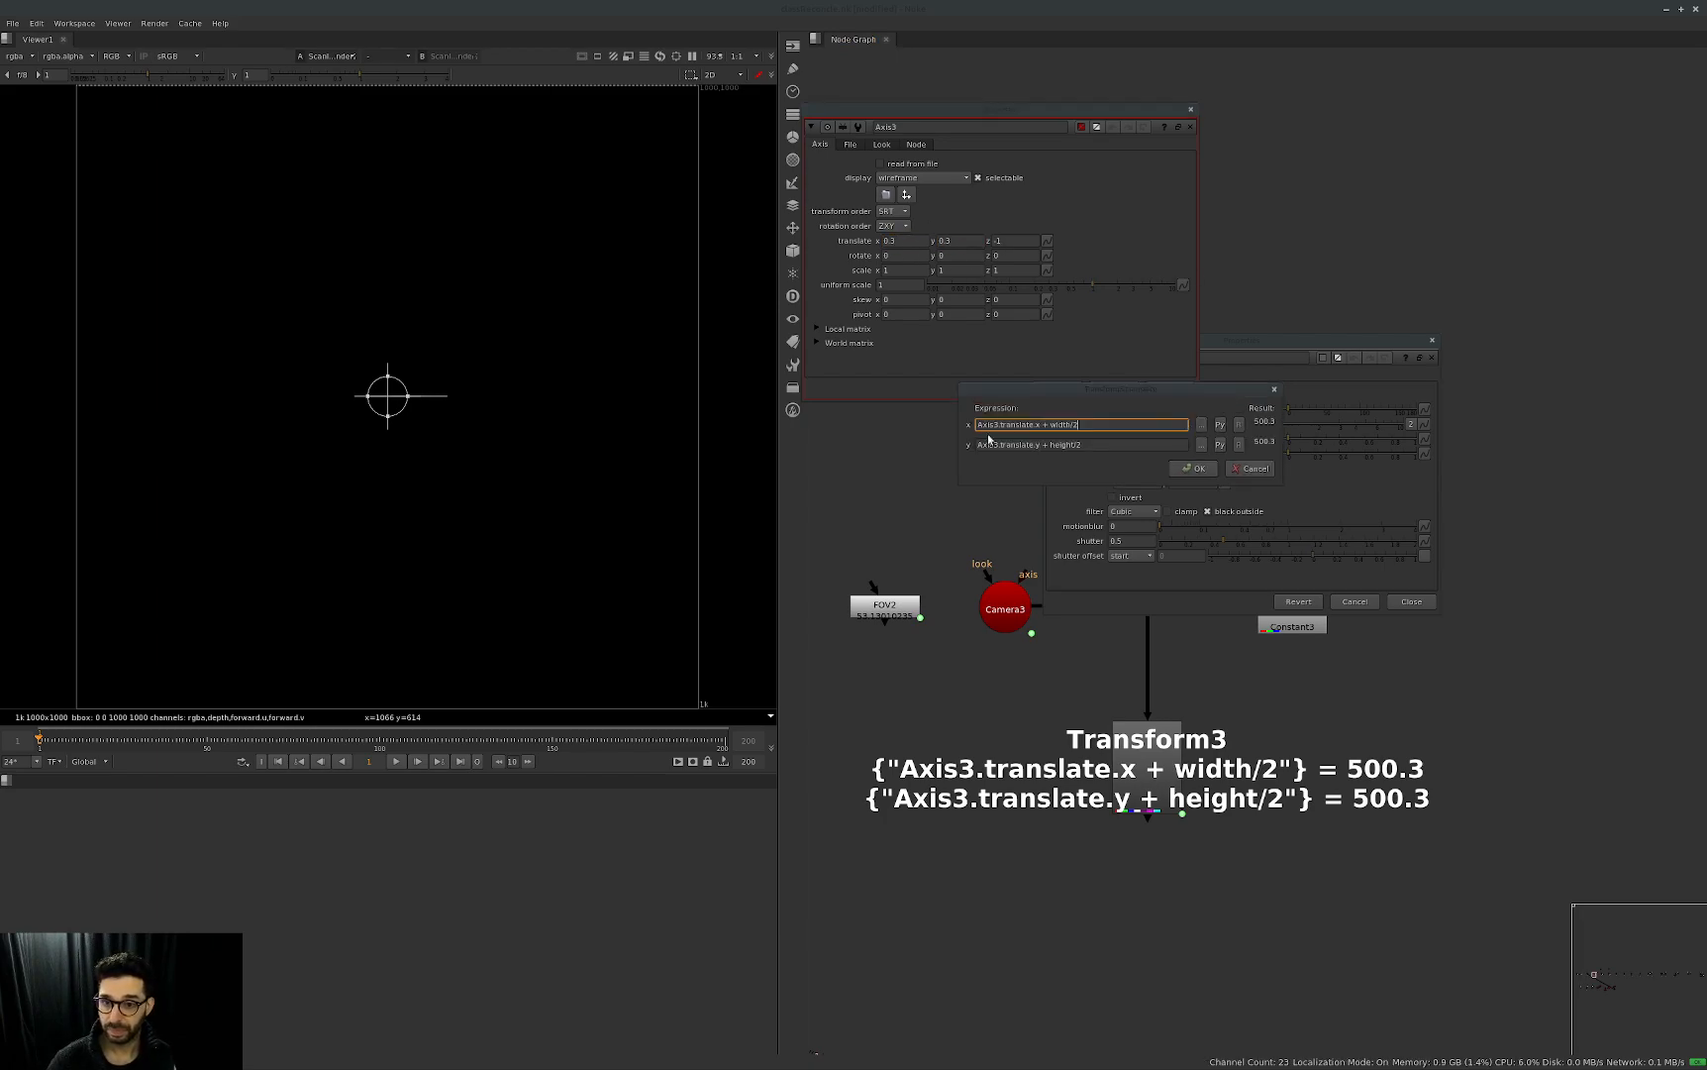
left_click_drag(1066, 392, 1029, 450)
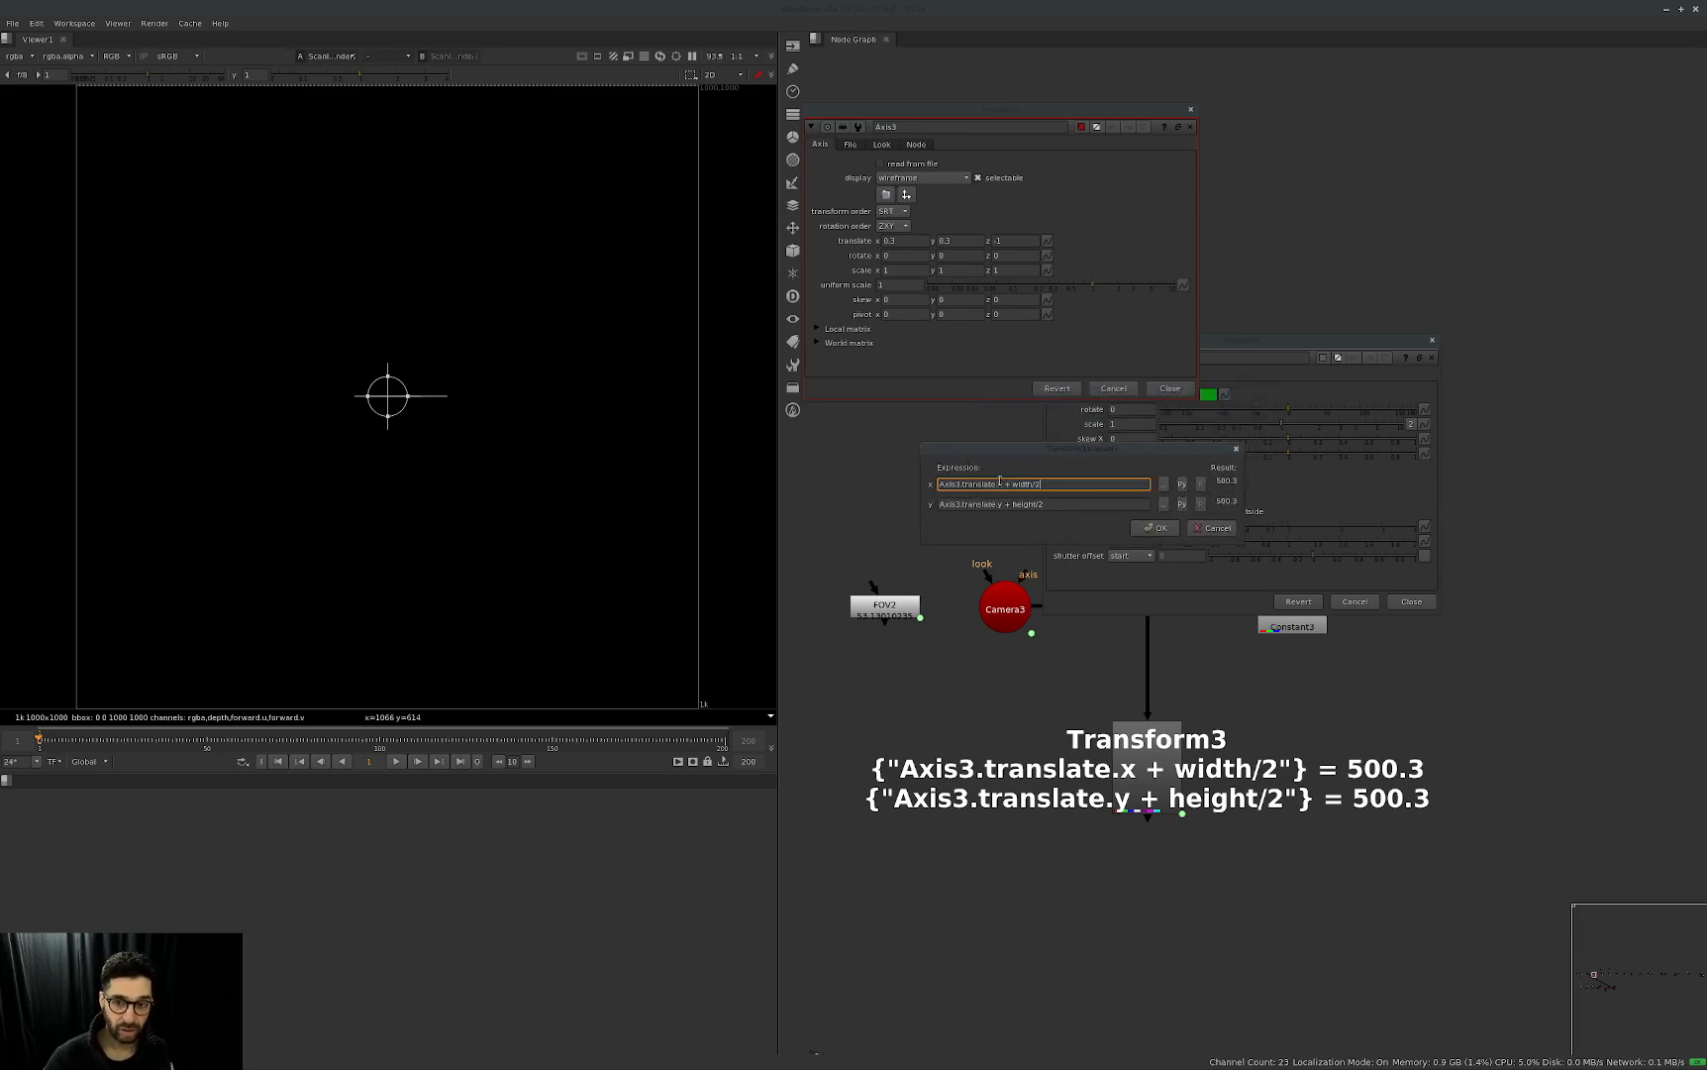
double_click(952, 485)
left_click(1124, 182)
left_click(1010, 484)
left_click(899, 241)
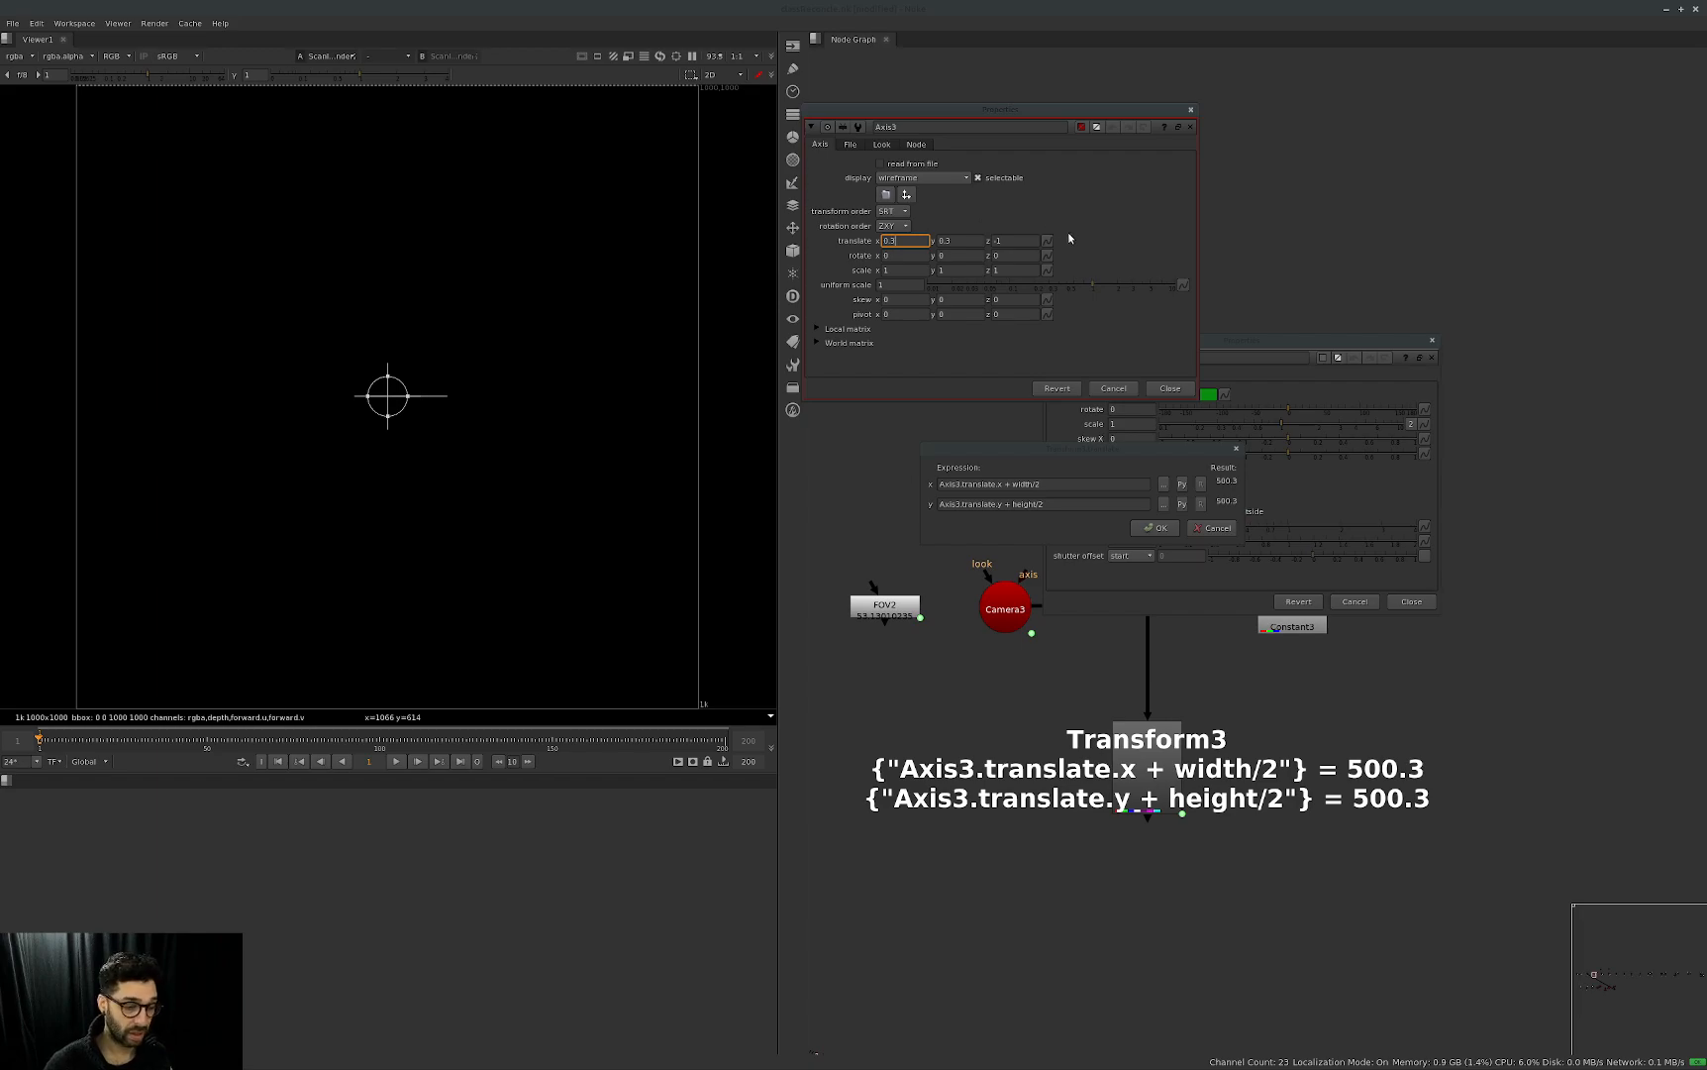
left_click(986, 484)
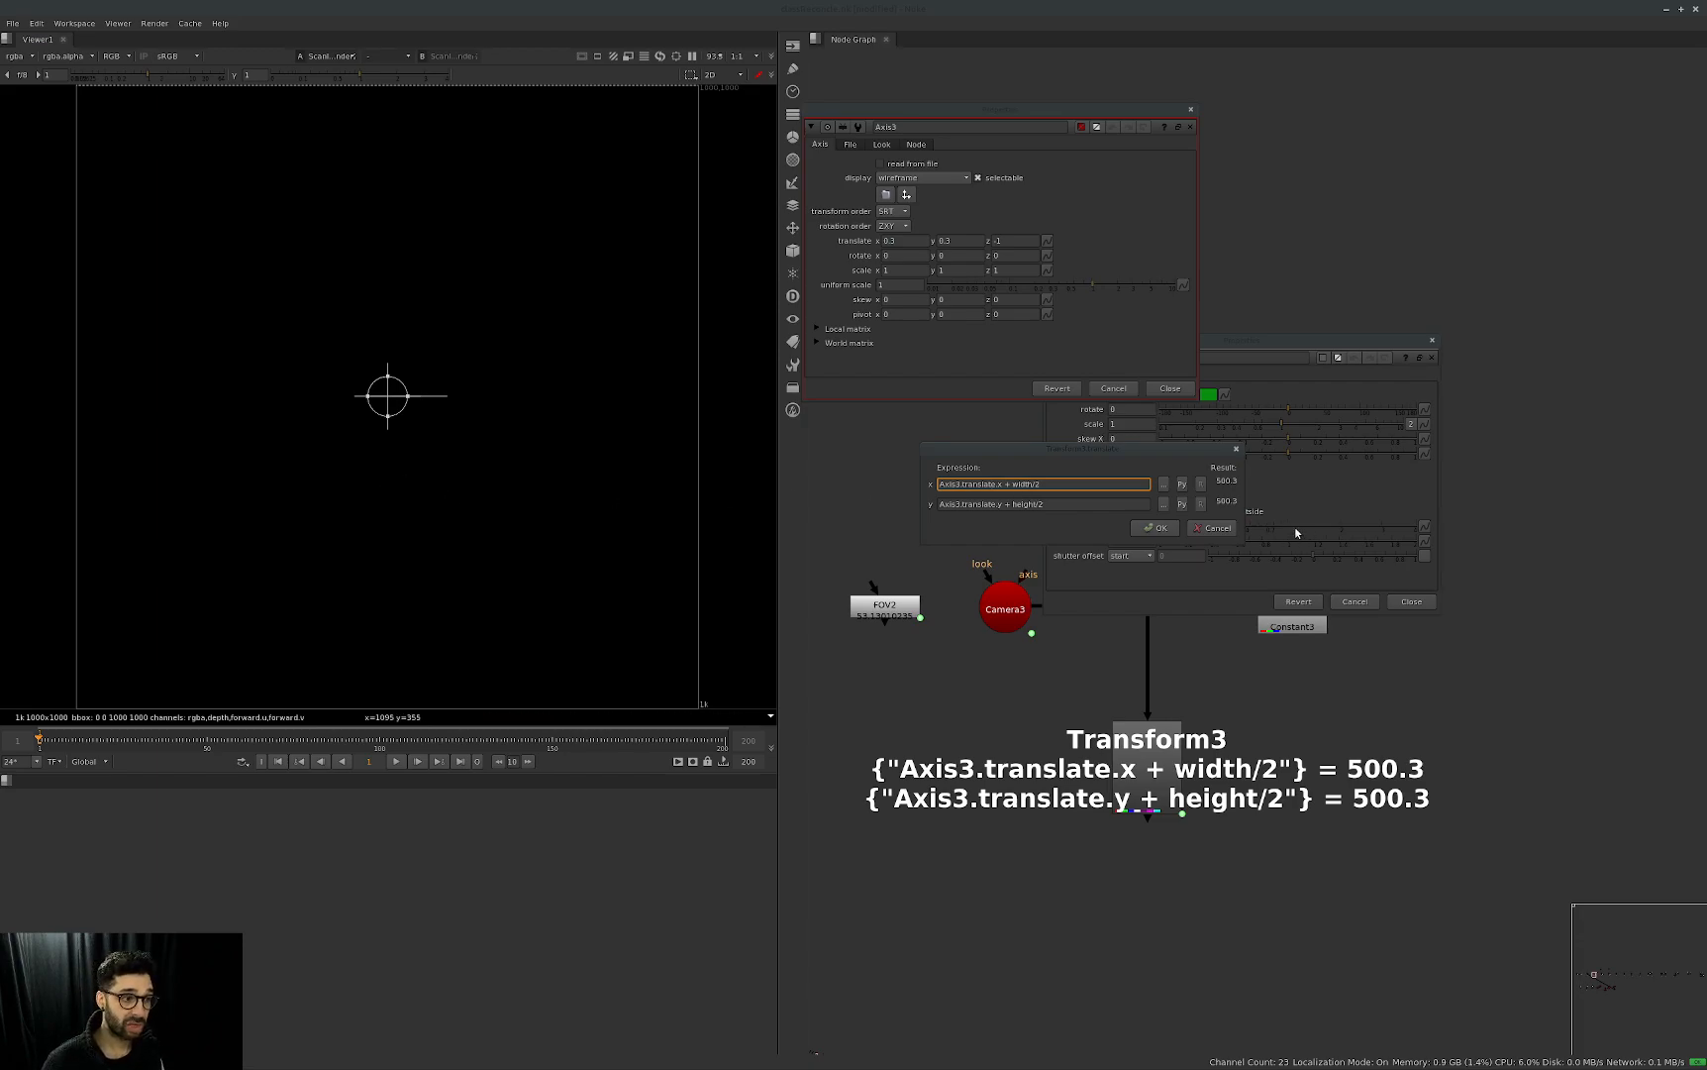
left_click(1156, 527)
Test the link to the Transform3 handle by setting Axis3's translate x to 5, 10 and 100.
left_click(887, 241)
type("5")
key("Return")
type("10")
key("Return")
type("10")
key("Return")
type("100")
key("Return")
left_click(887, 240)
key("Up")
key("Up")
key("Down")
key("Down")
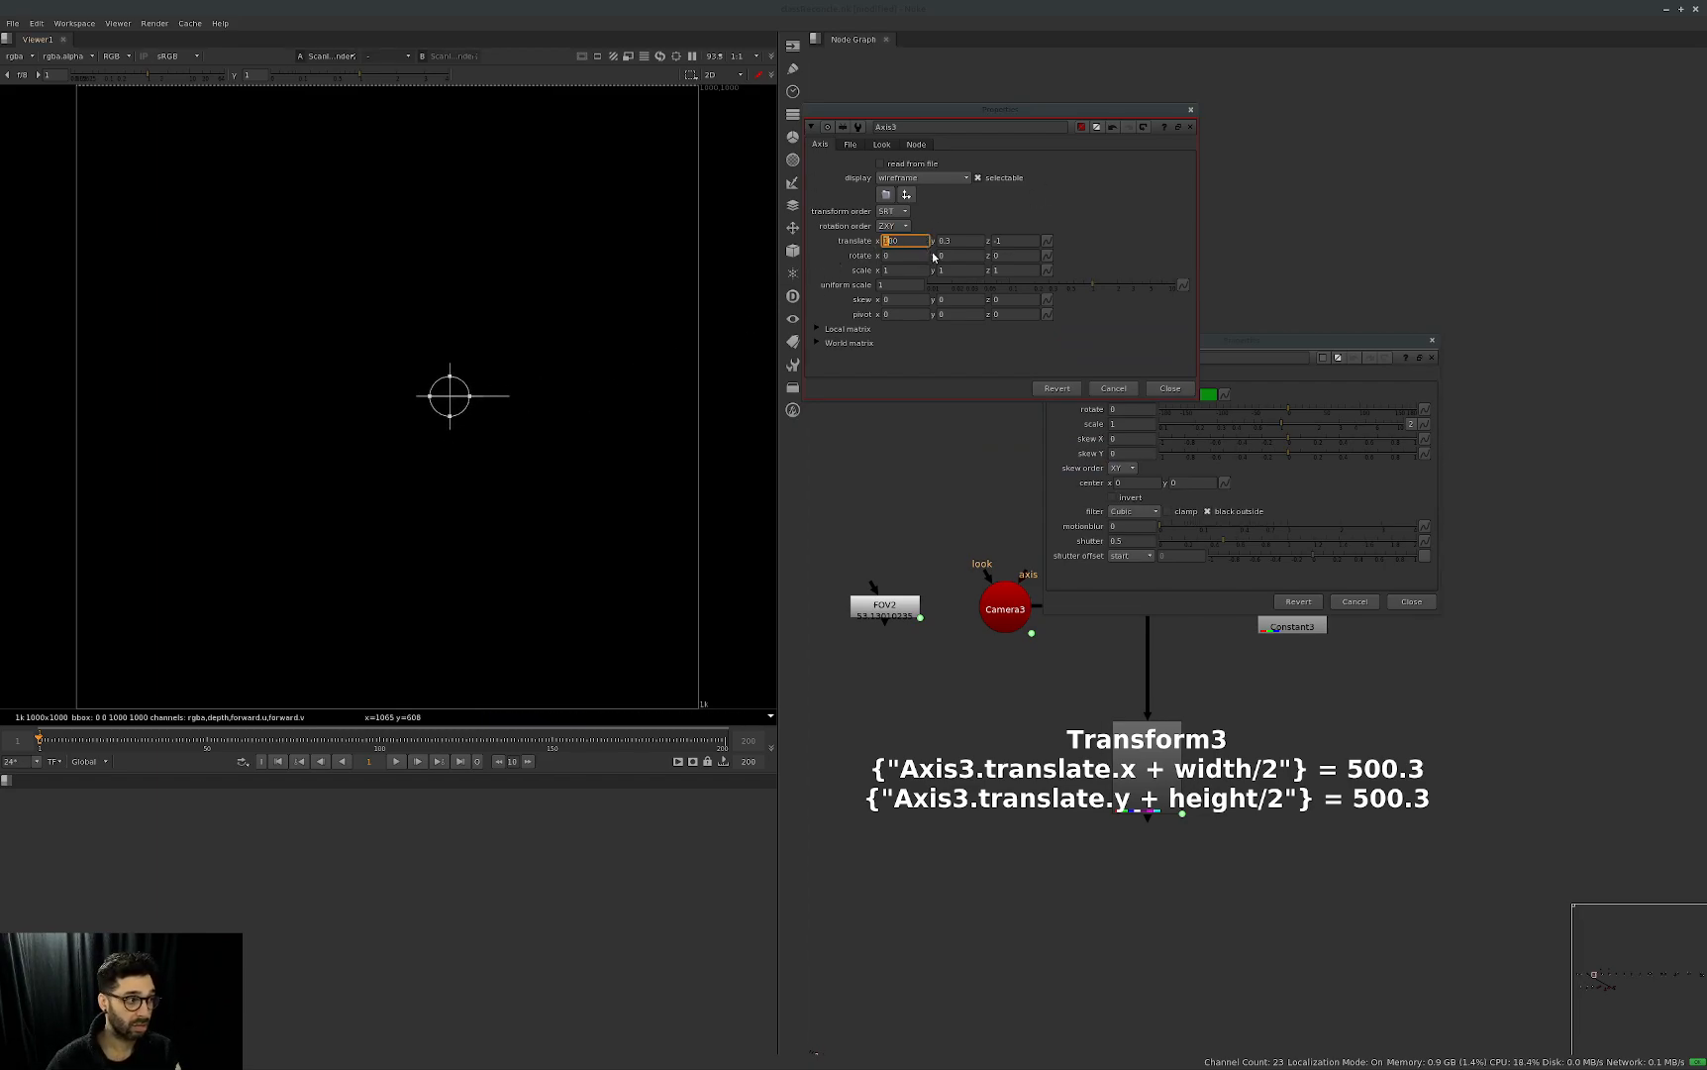
Reset Axis3's translate x to 0 and set its translate y to 100.
type("0")
key("Return")
key("Tab")
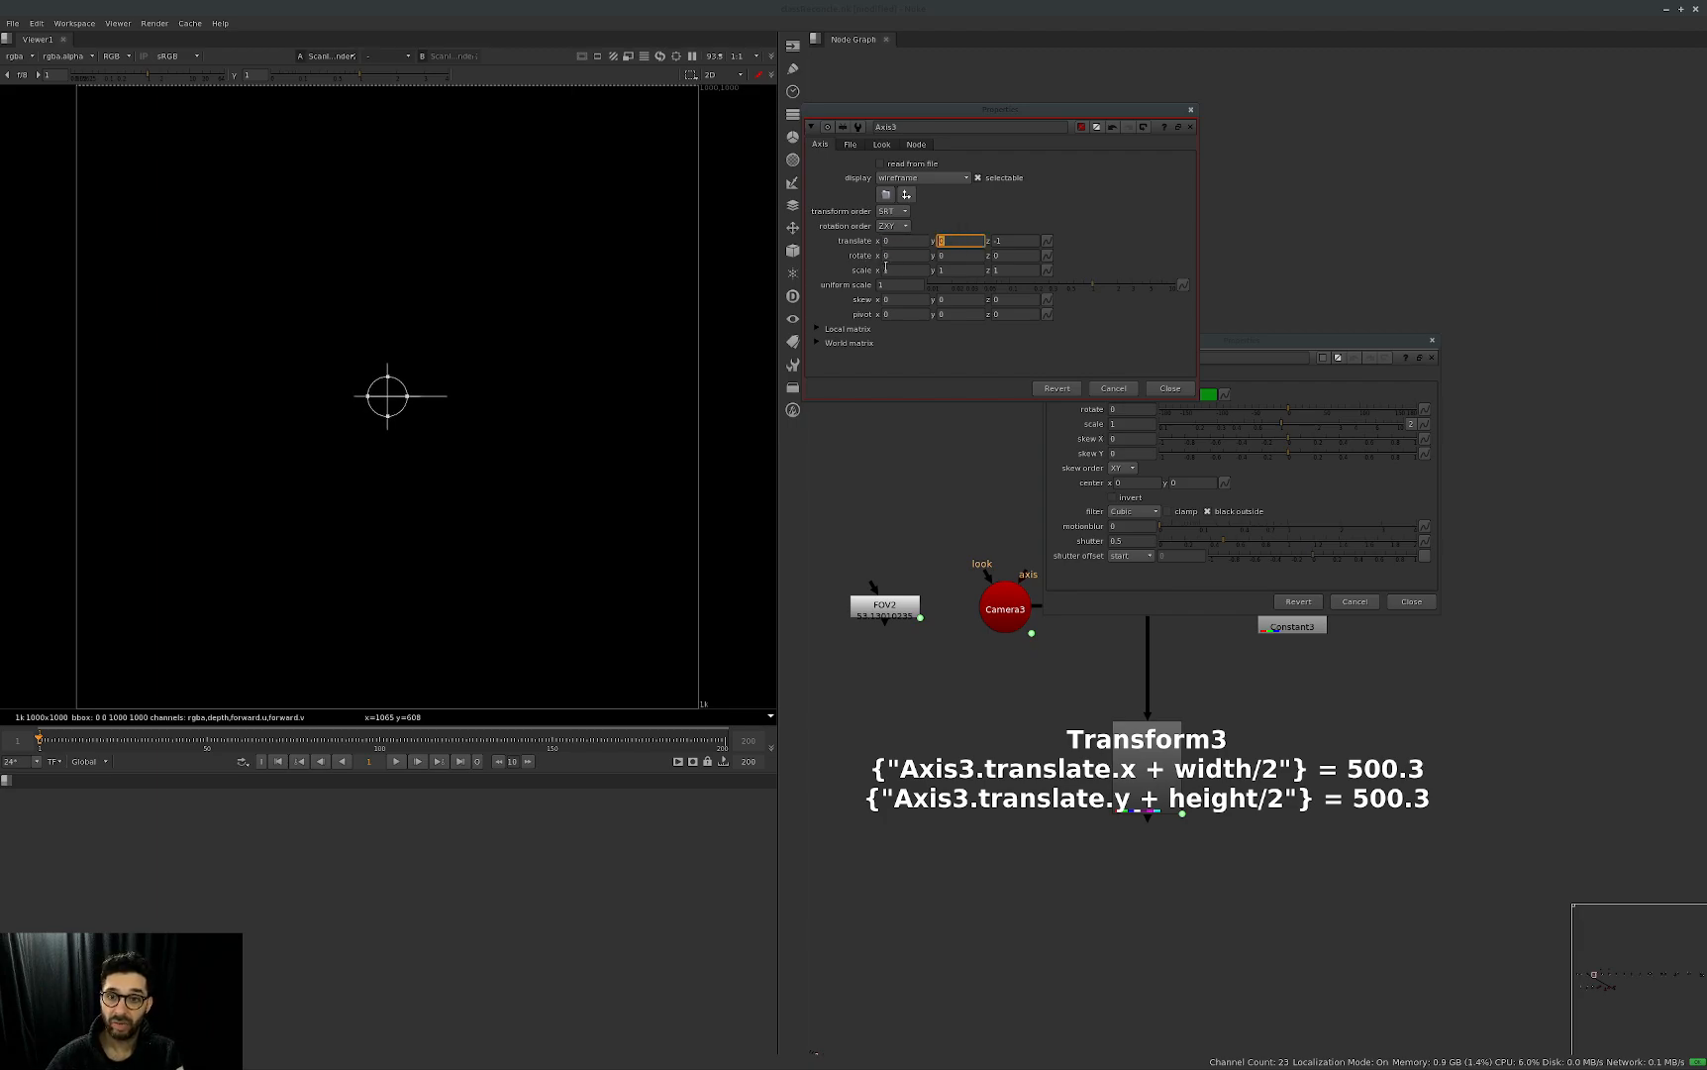
type("100")
key("Return")
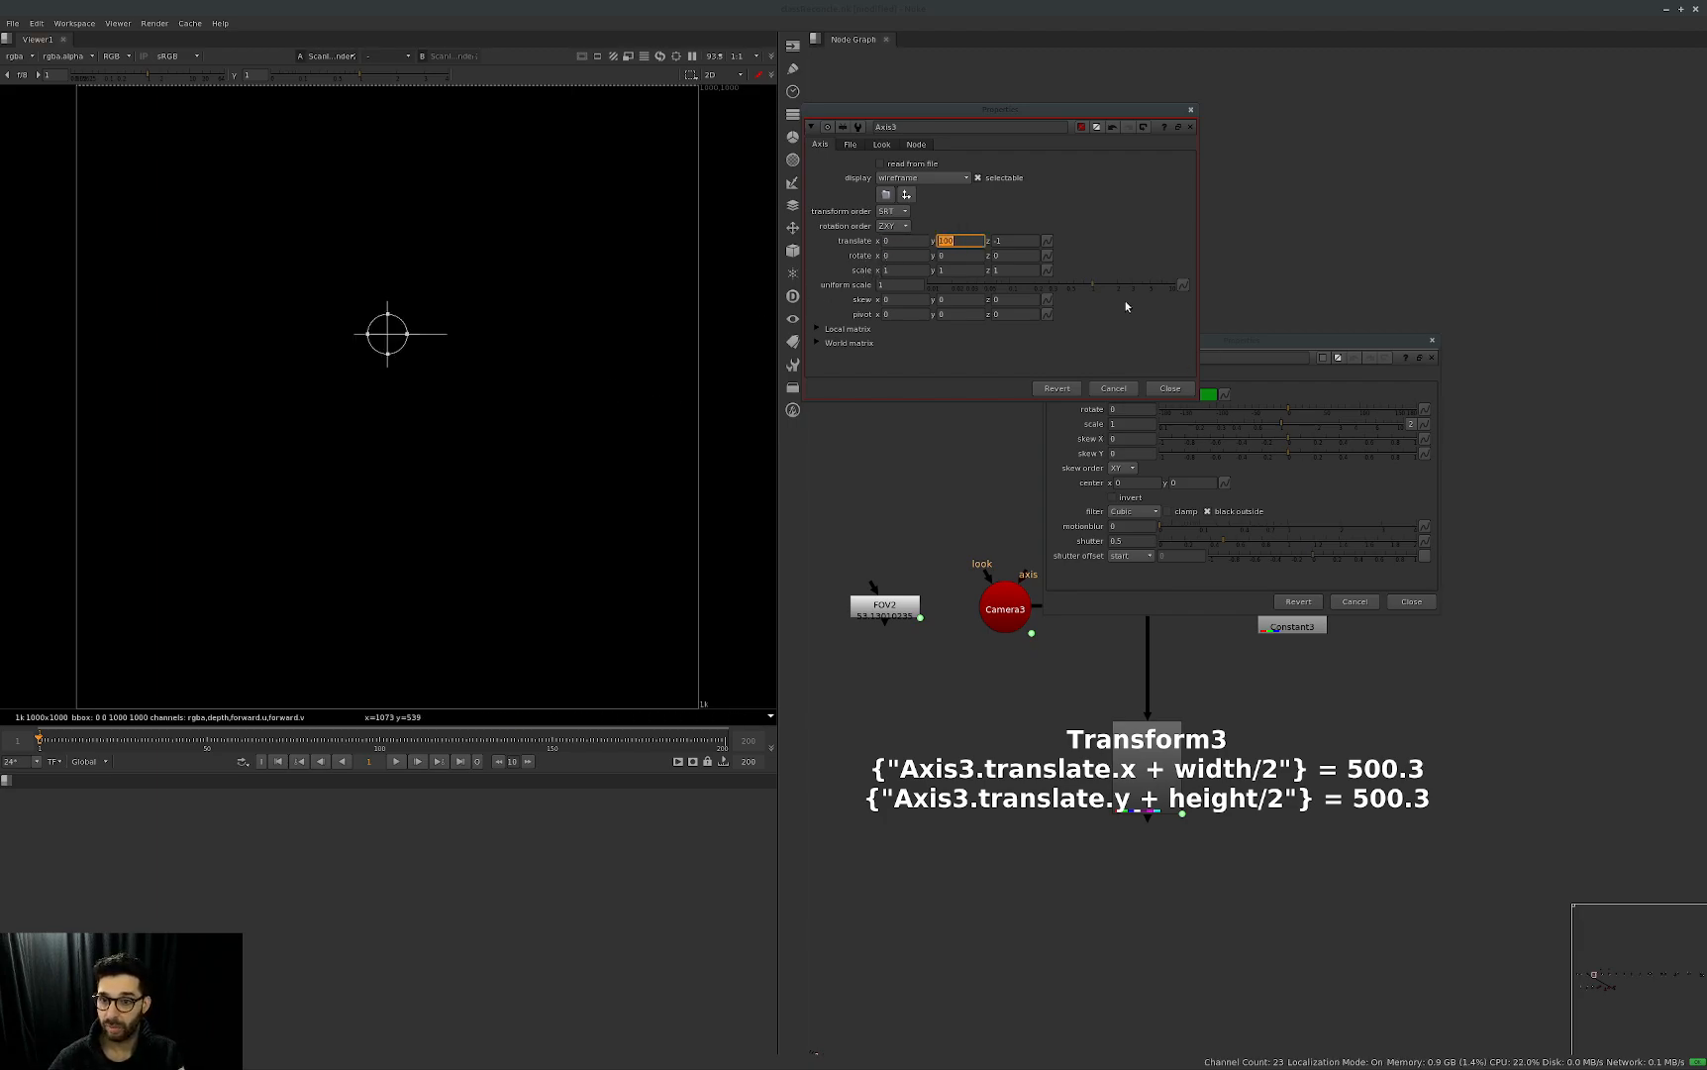
Set Axis3's translate x and y to 0.5 and compare its gizmo with the Transform3 handle in the viewer.
left_click_drag(960, 241, 881, 251)
type("0")
key("Return")
type(".5")
key("Return")
key("shift+Tab")
type(".5")
key("Return")
middle_click_drag(1068, 443, 986, 526)
left_click(986, 526)
scroll(449, 401, "down", 5)
scroll(496, 290, "up", 3)
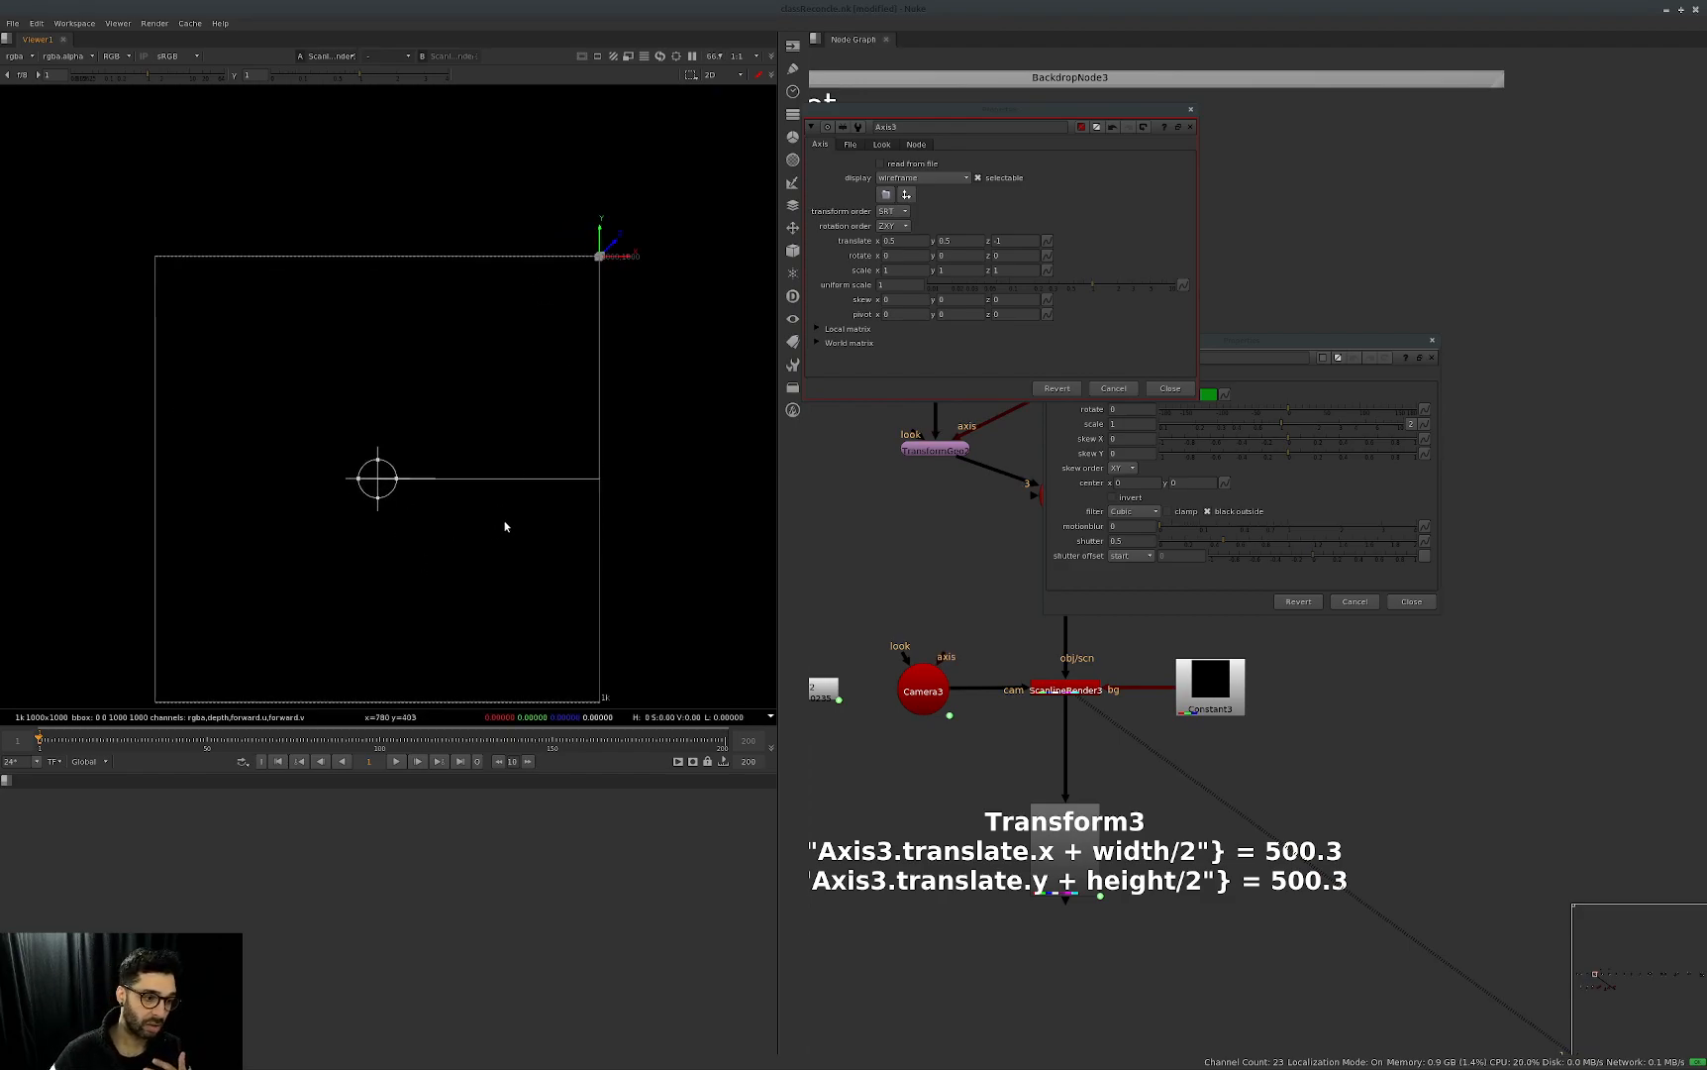
scroll(457, 526, "up", 2)
scroll(476, 457, "down", 3)
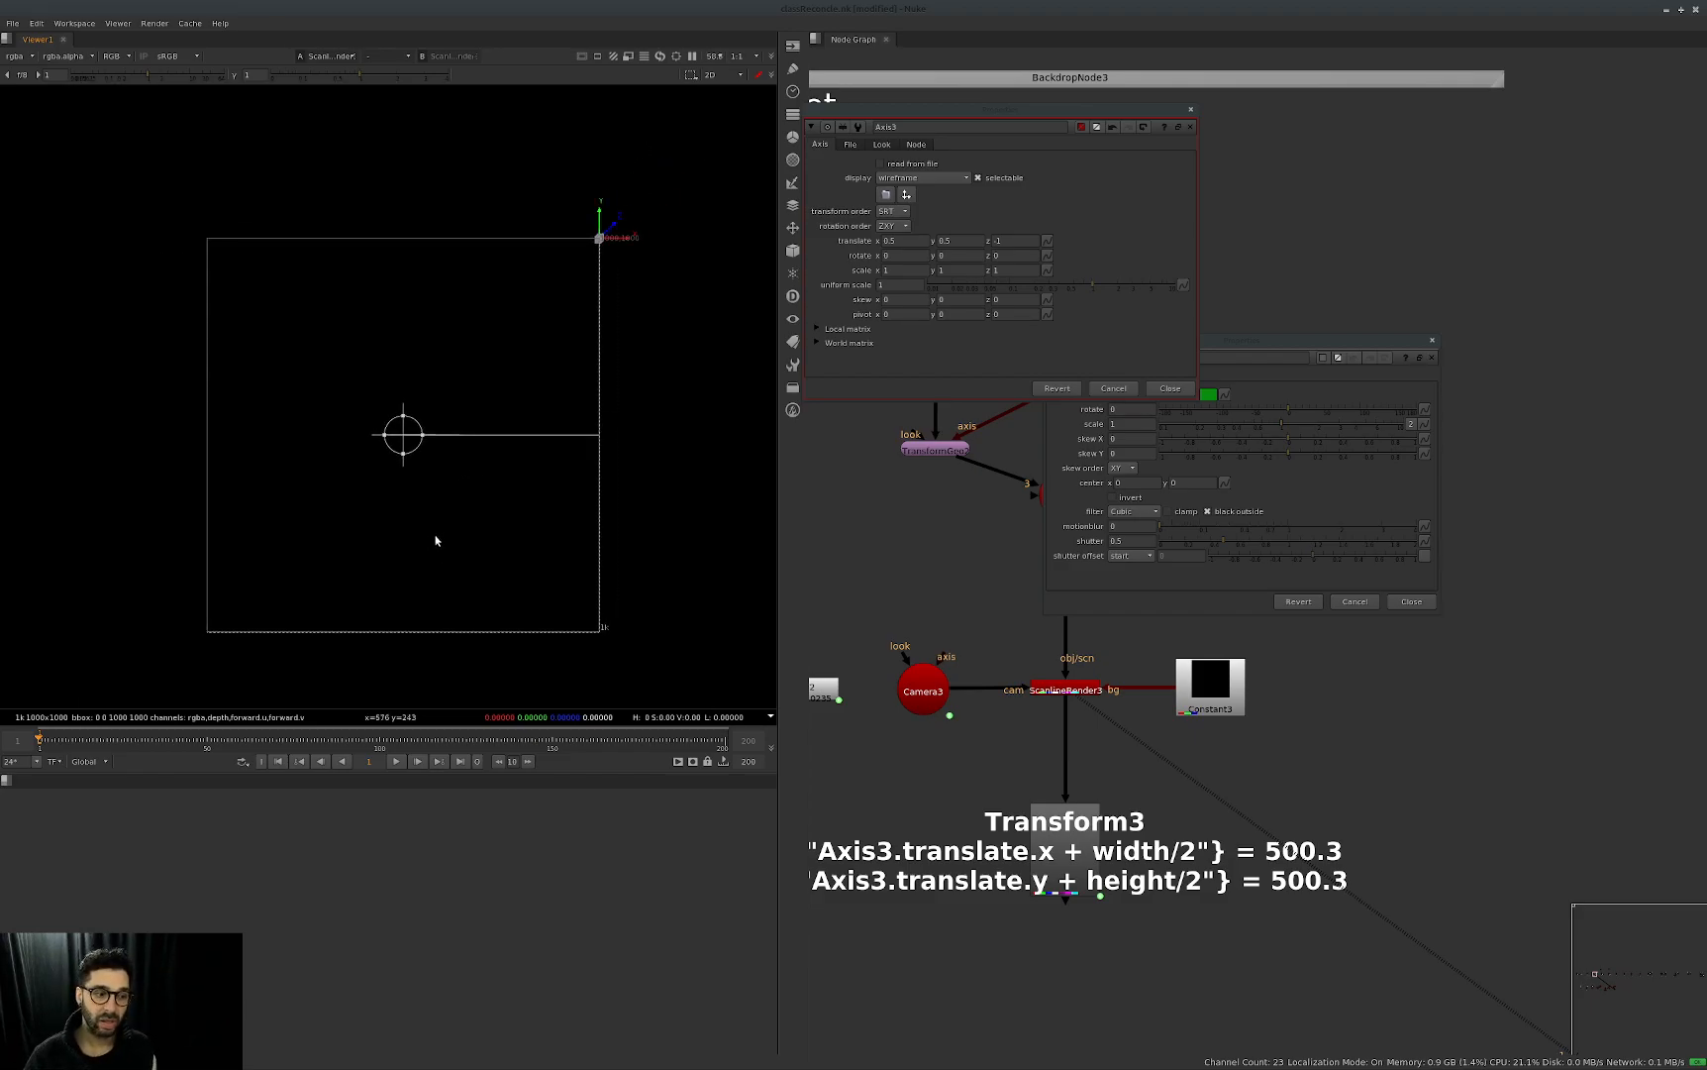
Check the focal length and aperture in Camera3's projection settings and close its properties.
middle_click_drag(1136, 775, 1205, 797)
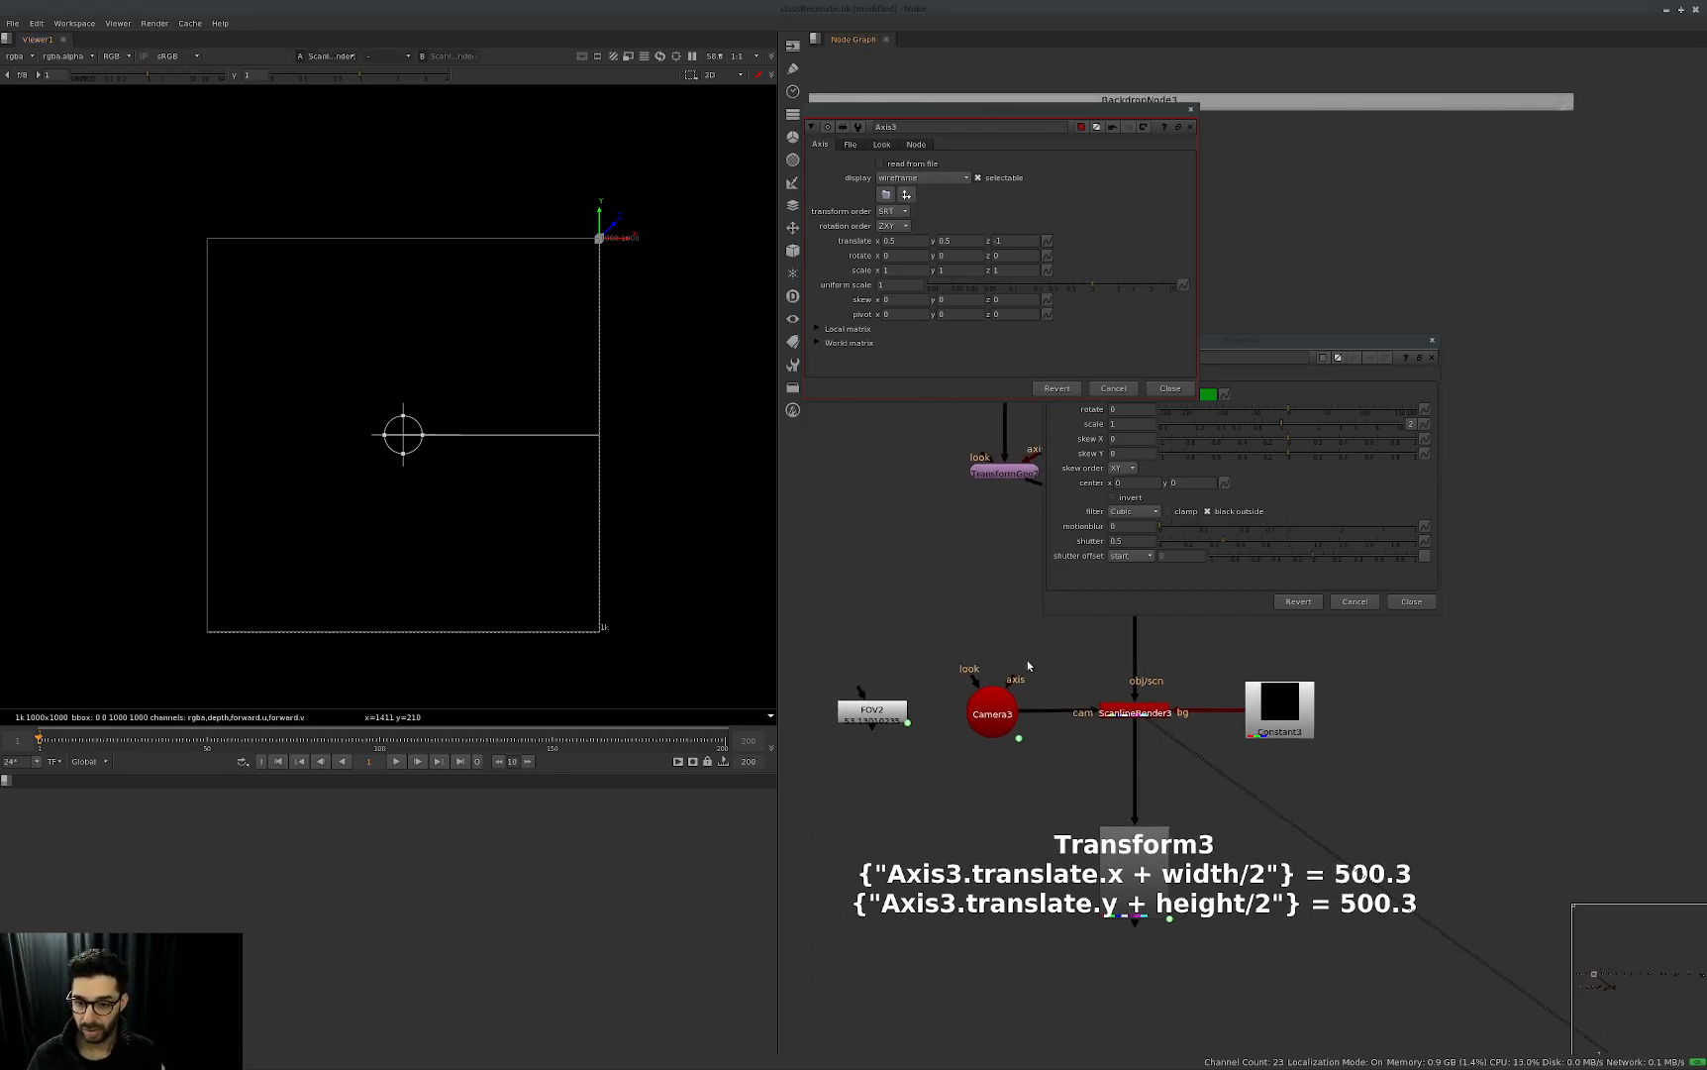
double_click(996, 703)
left_click_drag(804, 590, 979, 563)
left_click(810, 592)
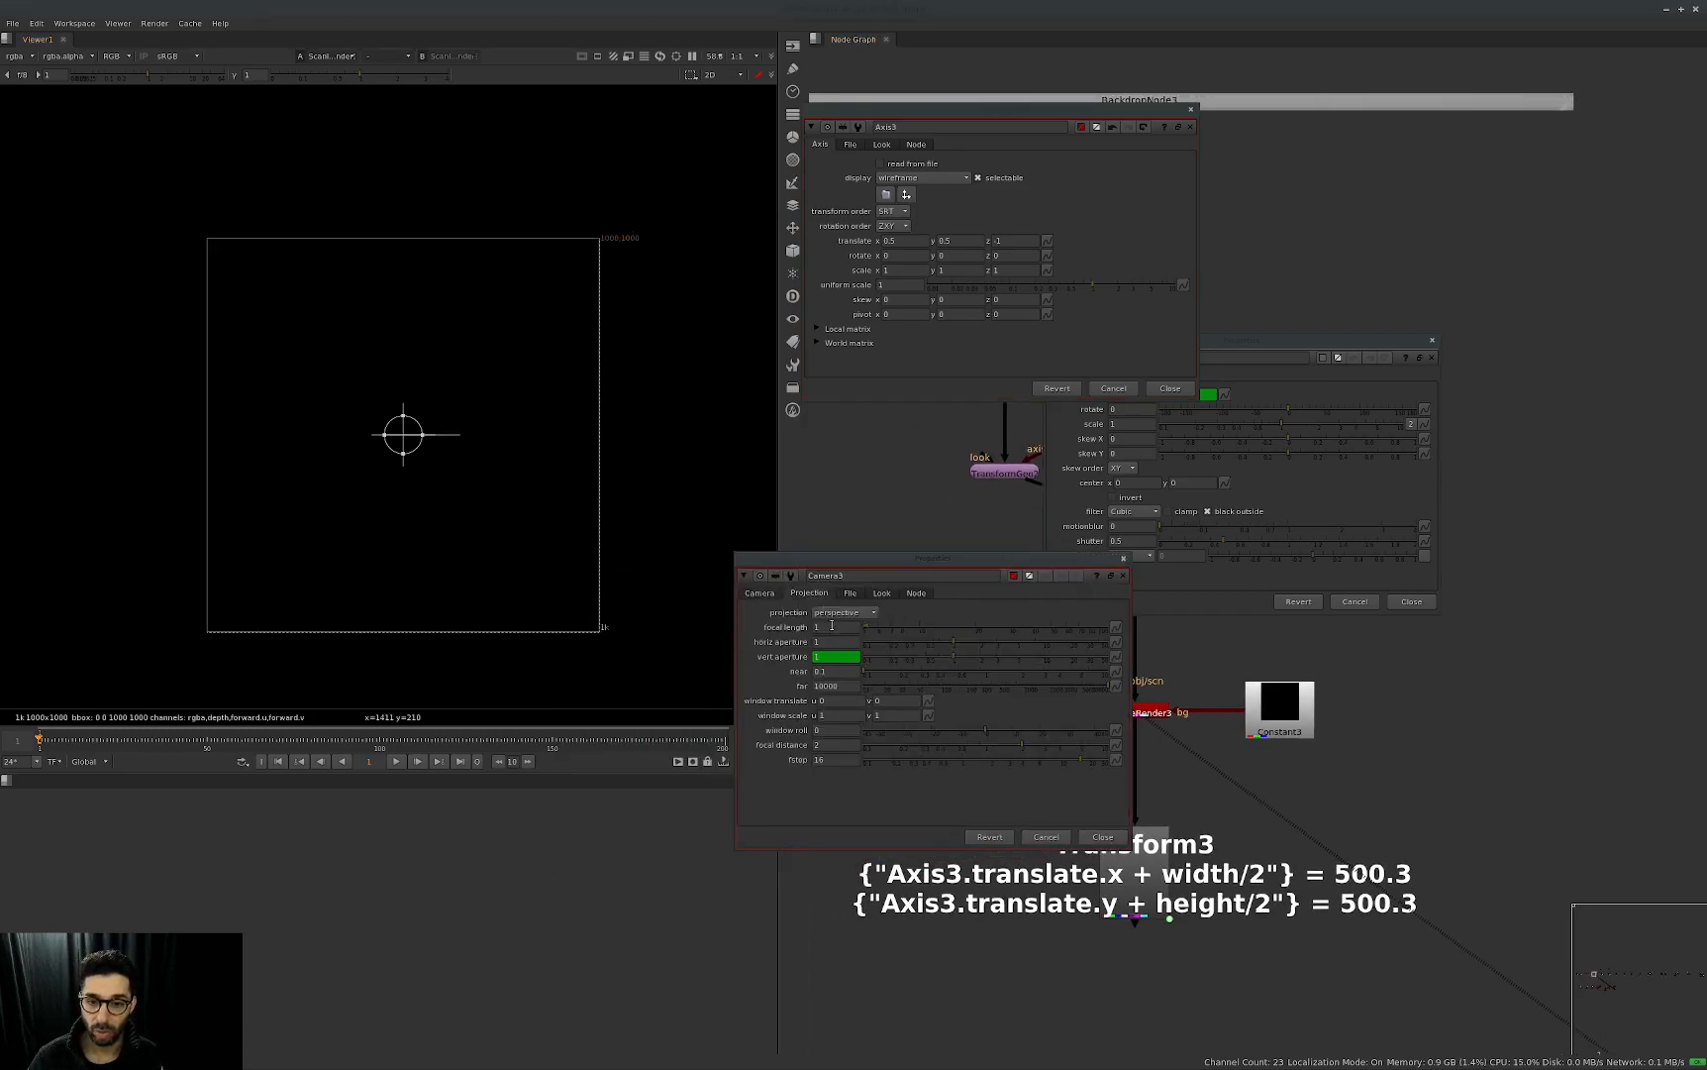
left_click(1123, 558)
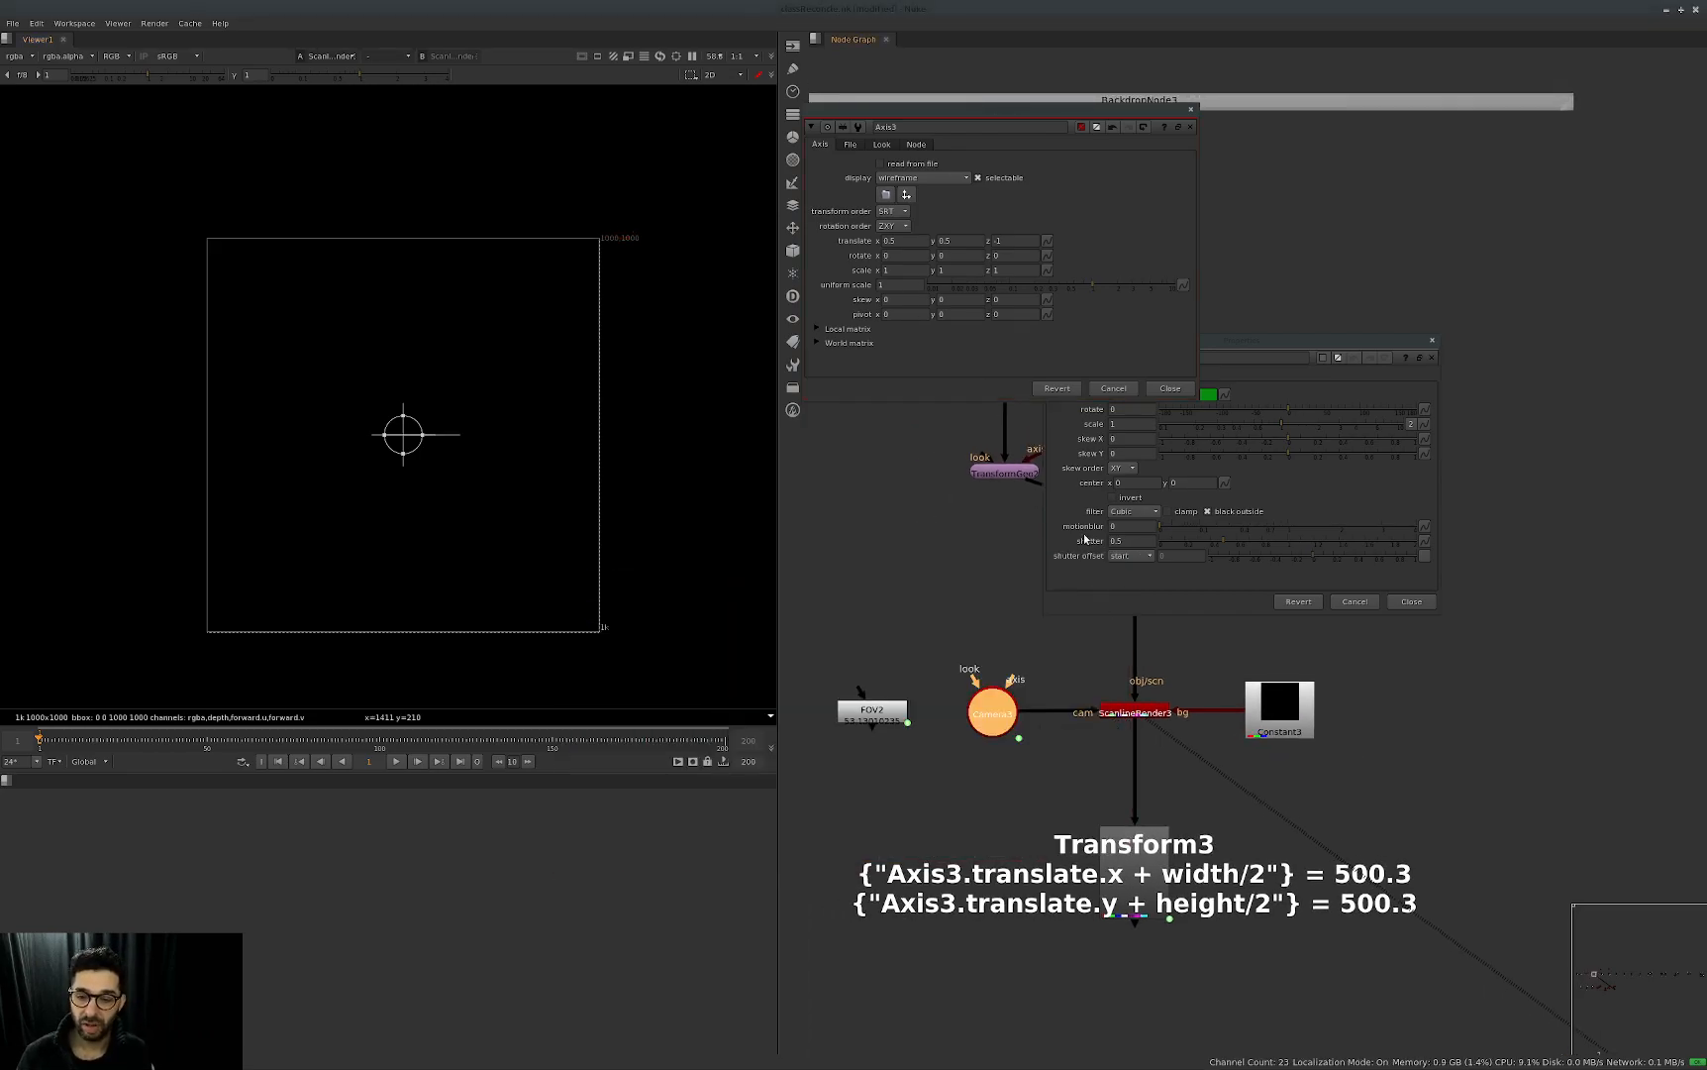
Set Axis3's translate x and y to -0.5 to place its gizmo at the opposite image corner.
left_click(1132, 183)
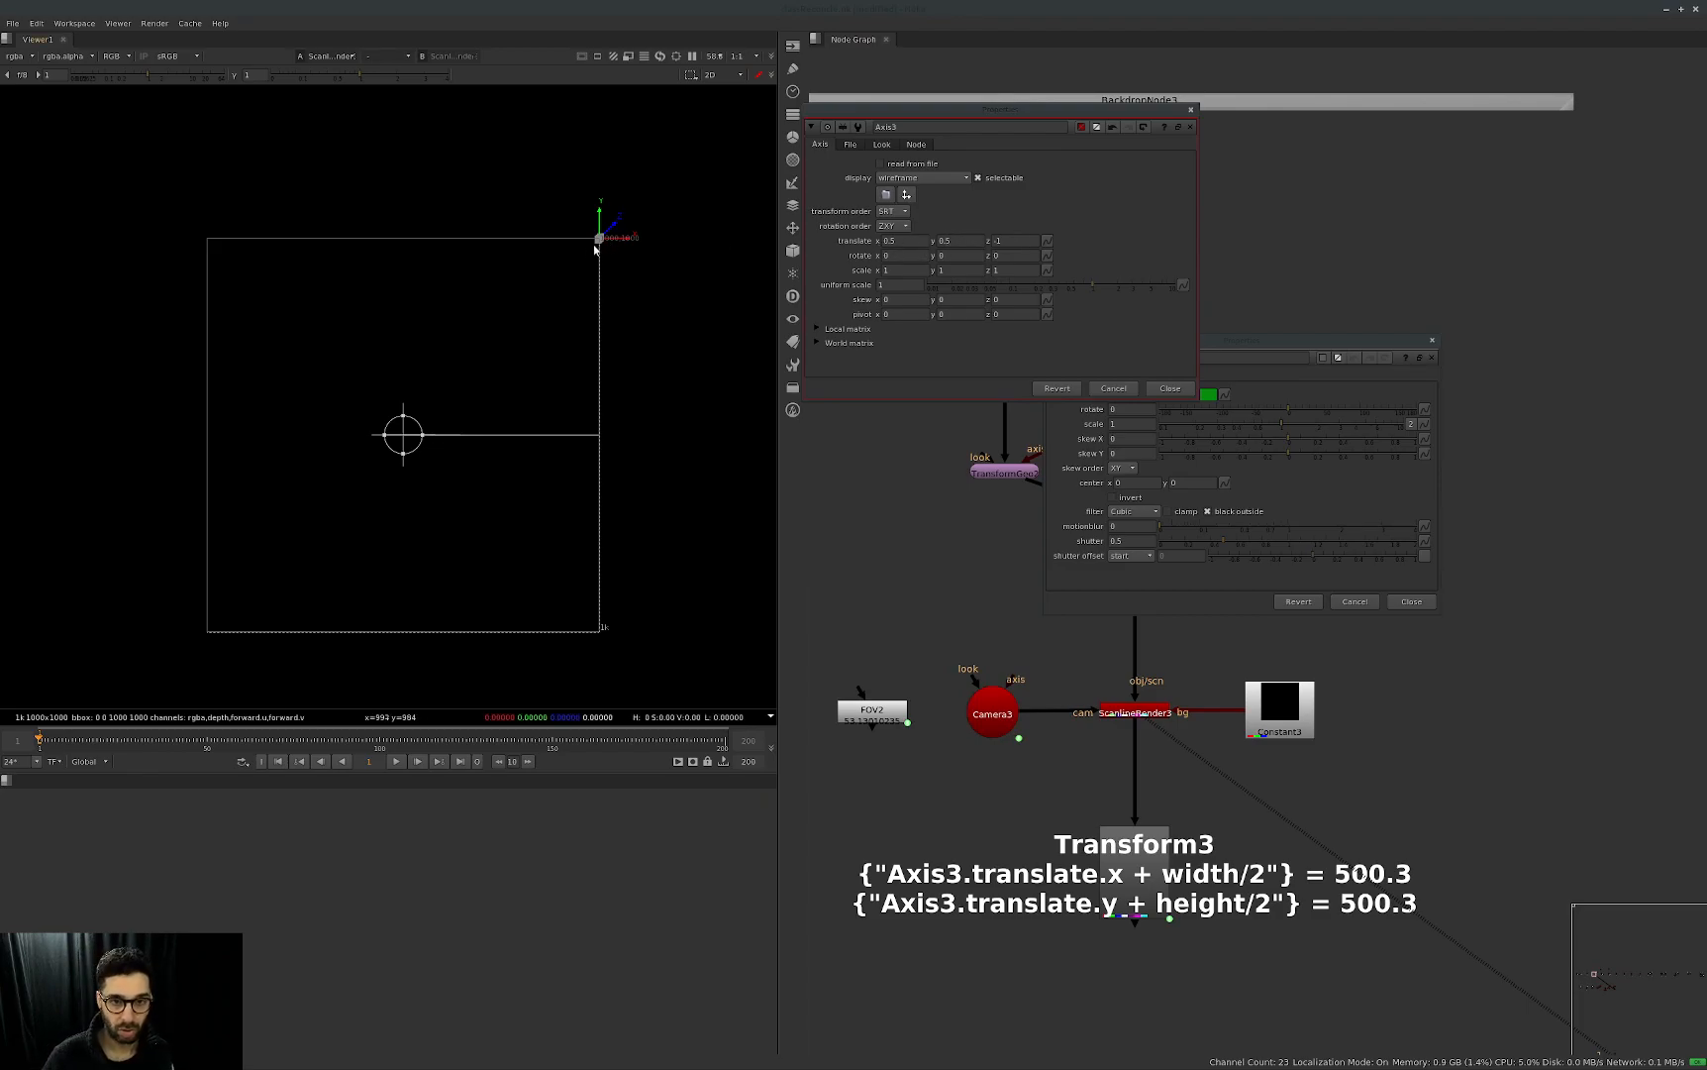
left_click(892, 241)
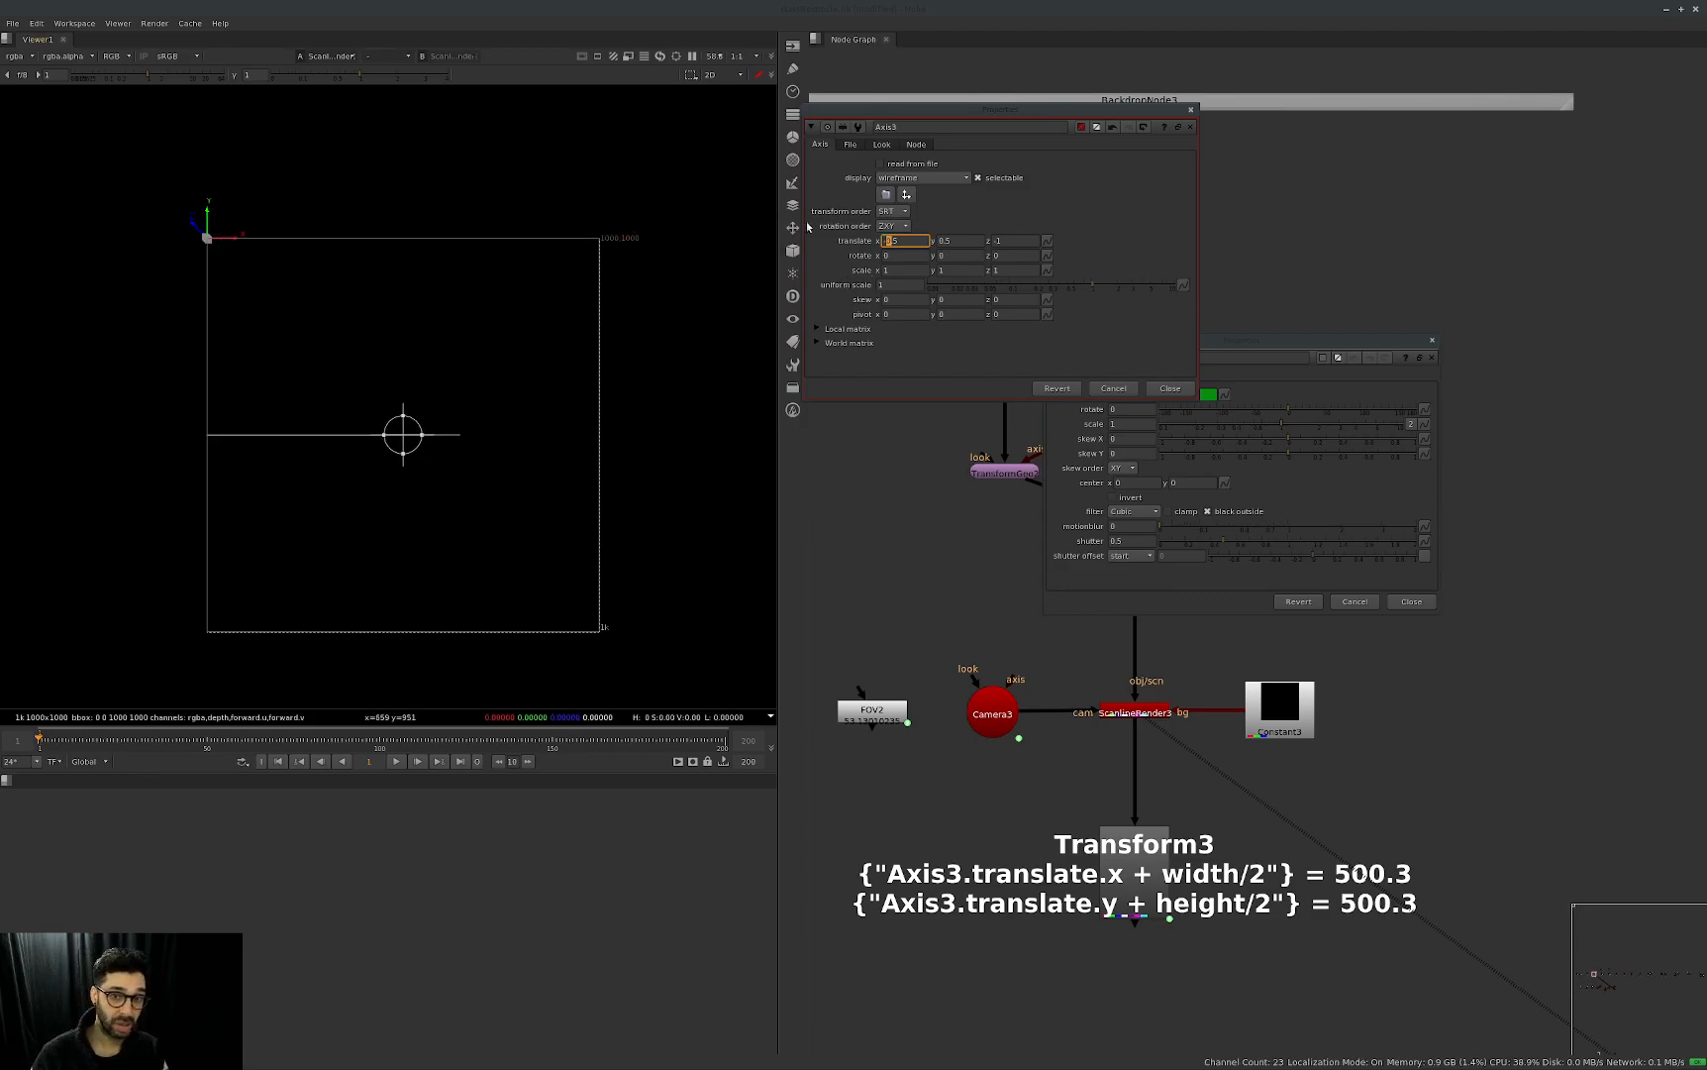
left_click(946, 241)
key("Down")
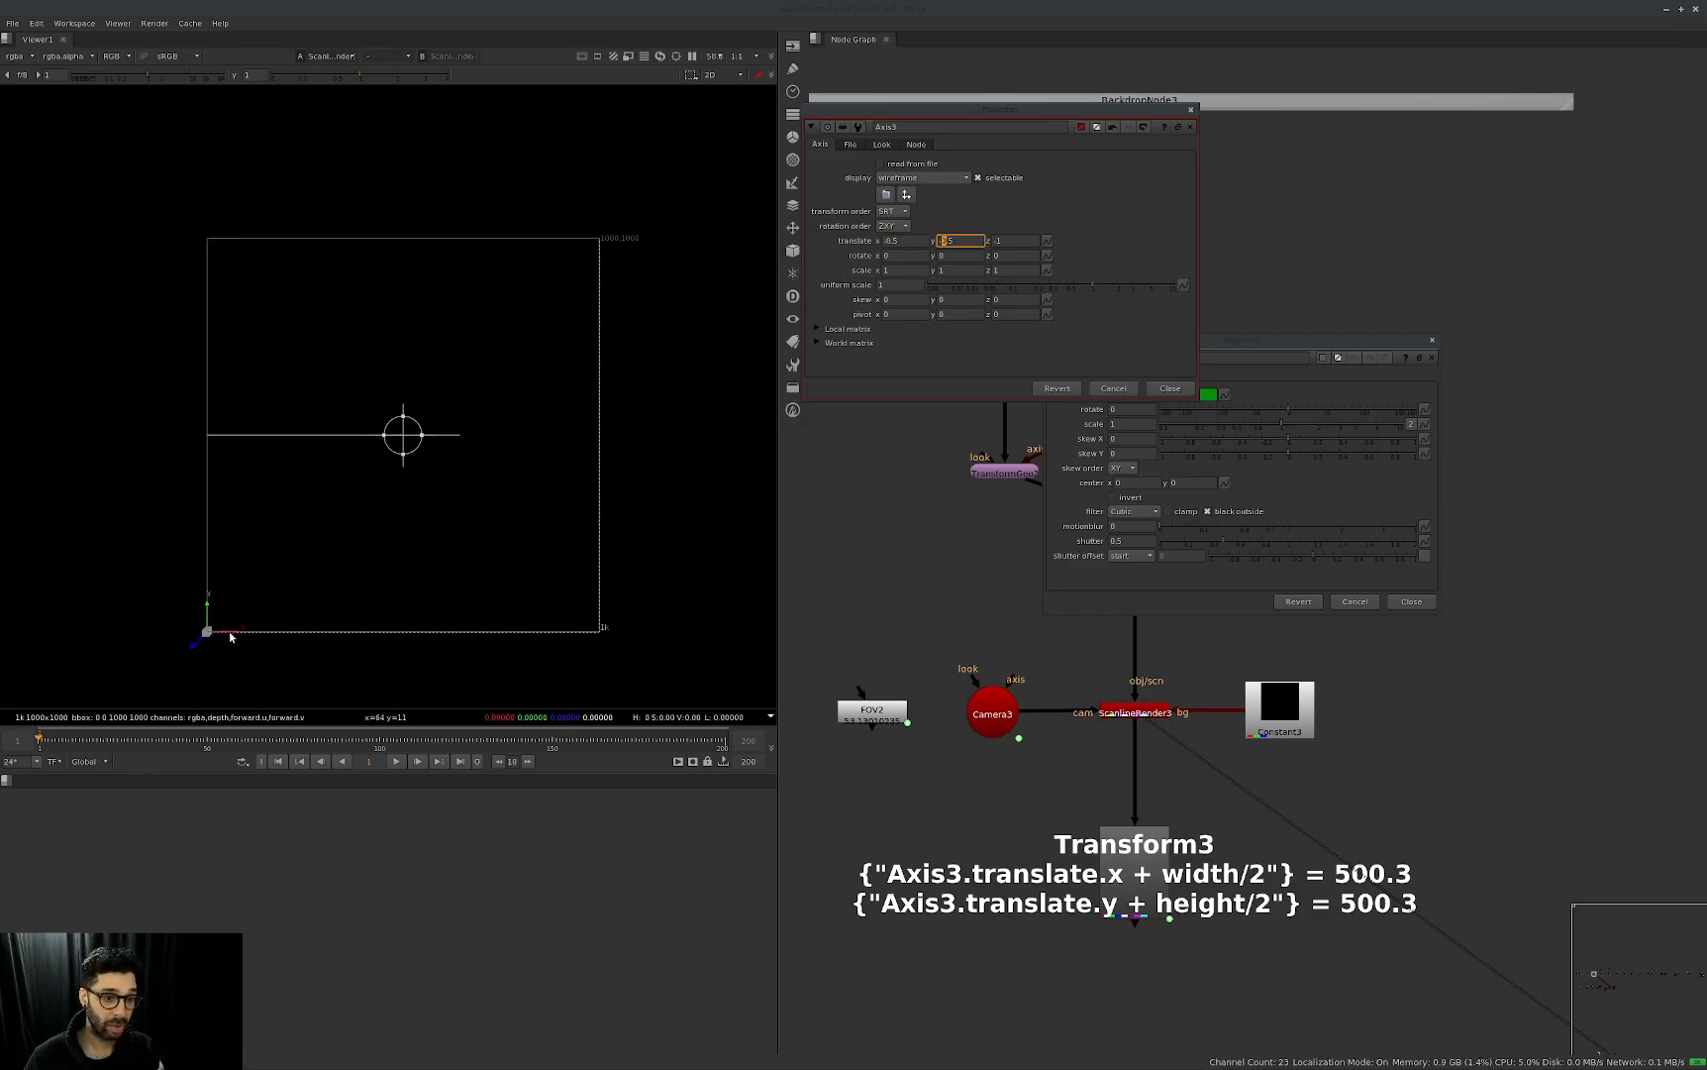
Return Axis3's translate x and y to 0.5.
left_click(903, 241)
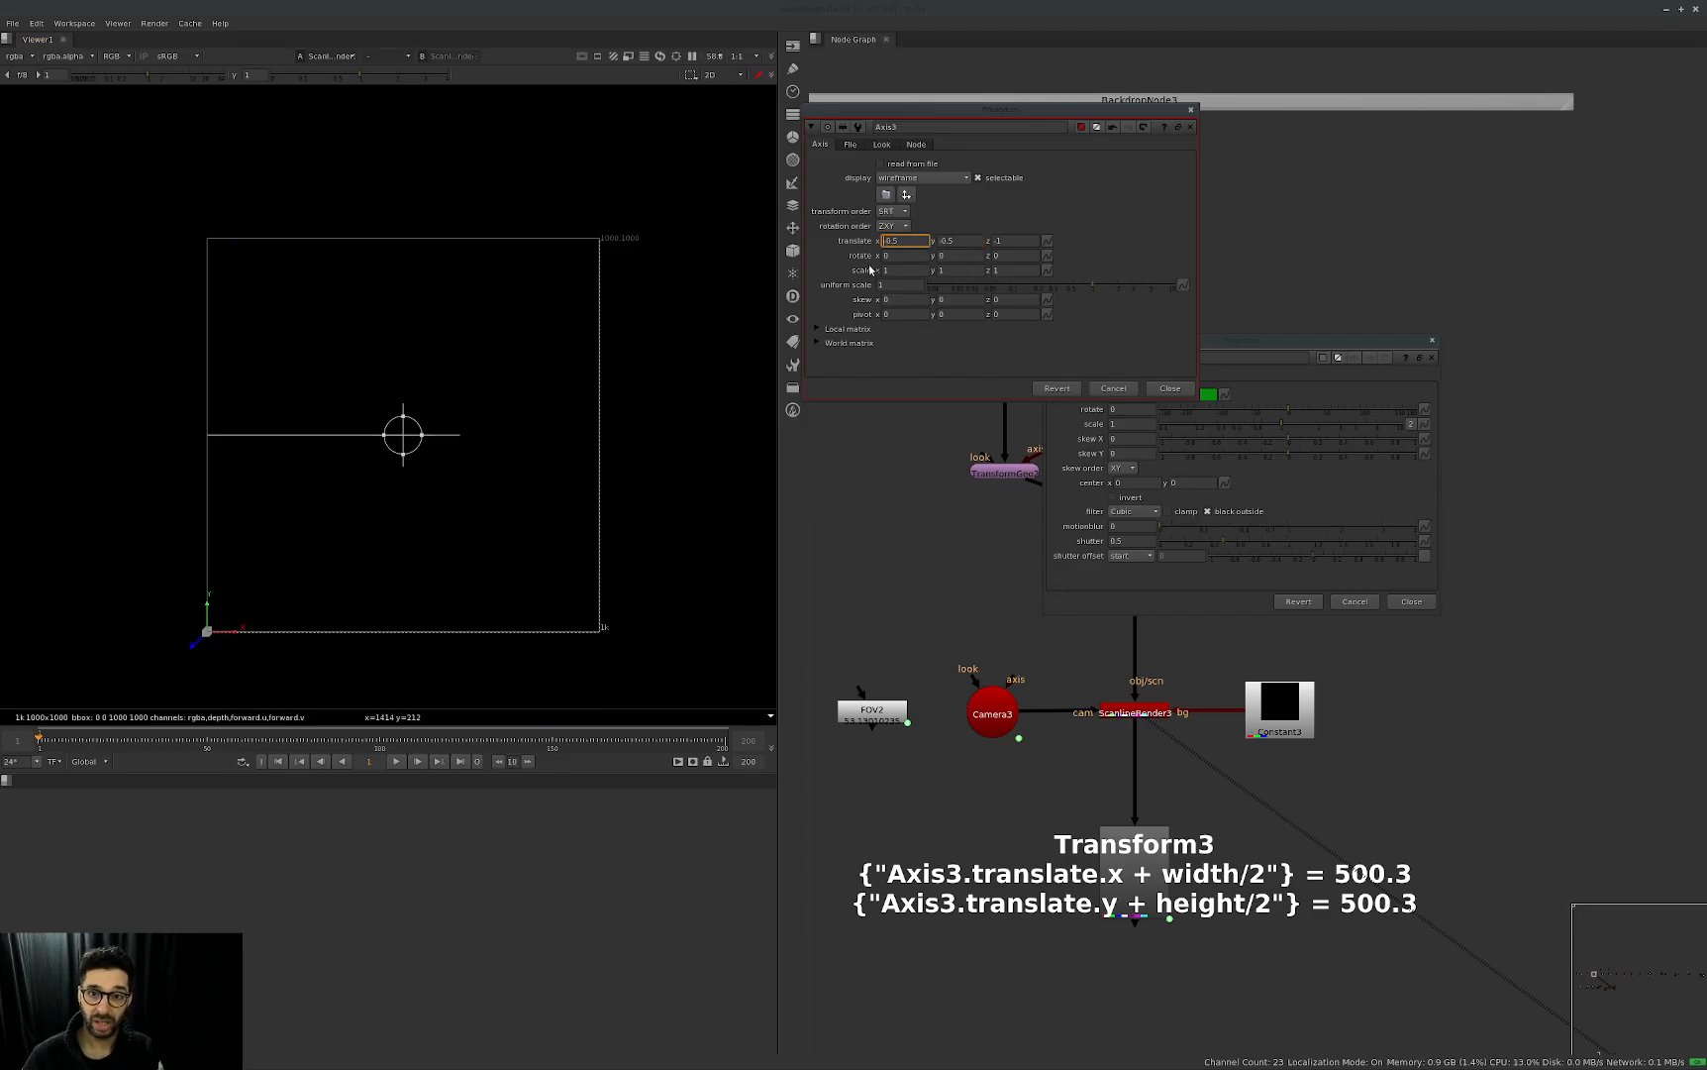
key("Up")
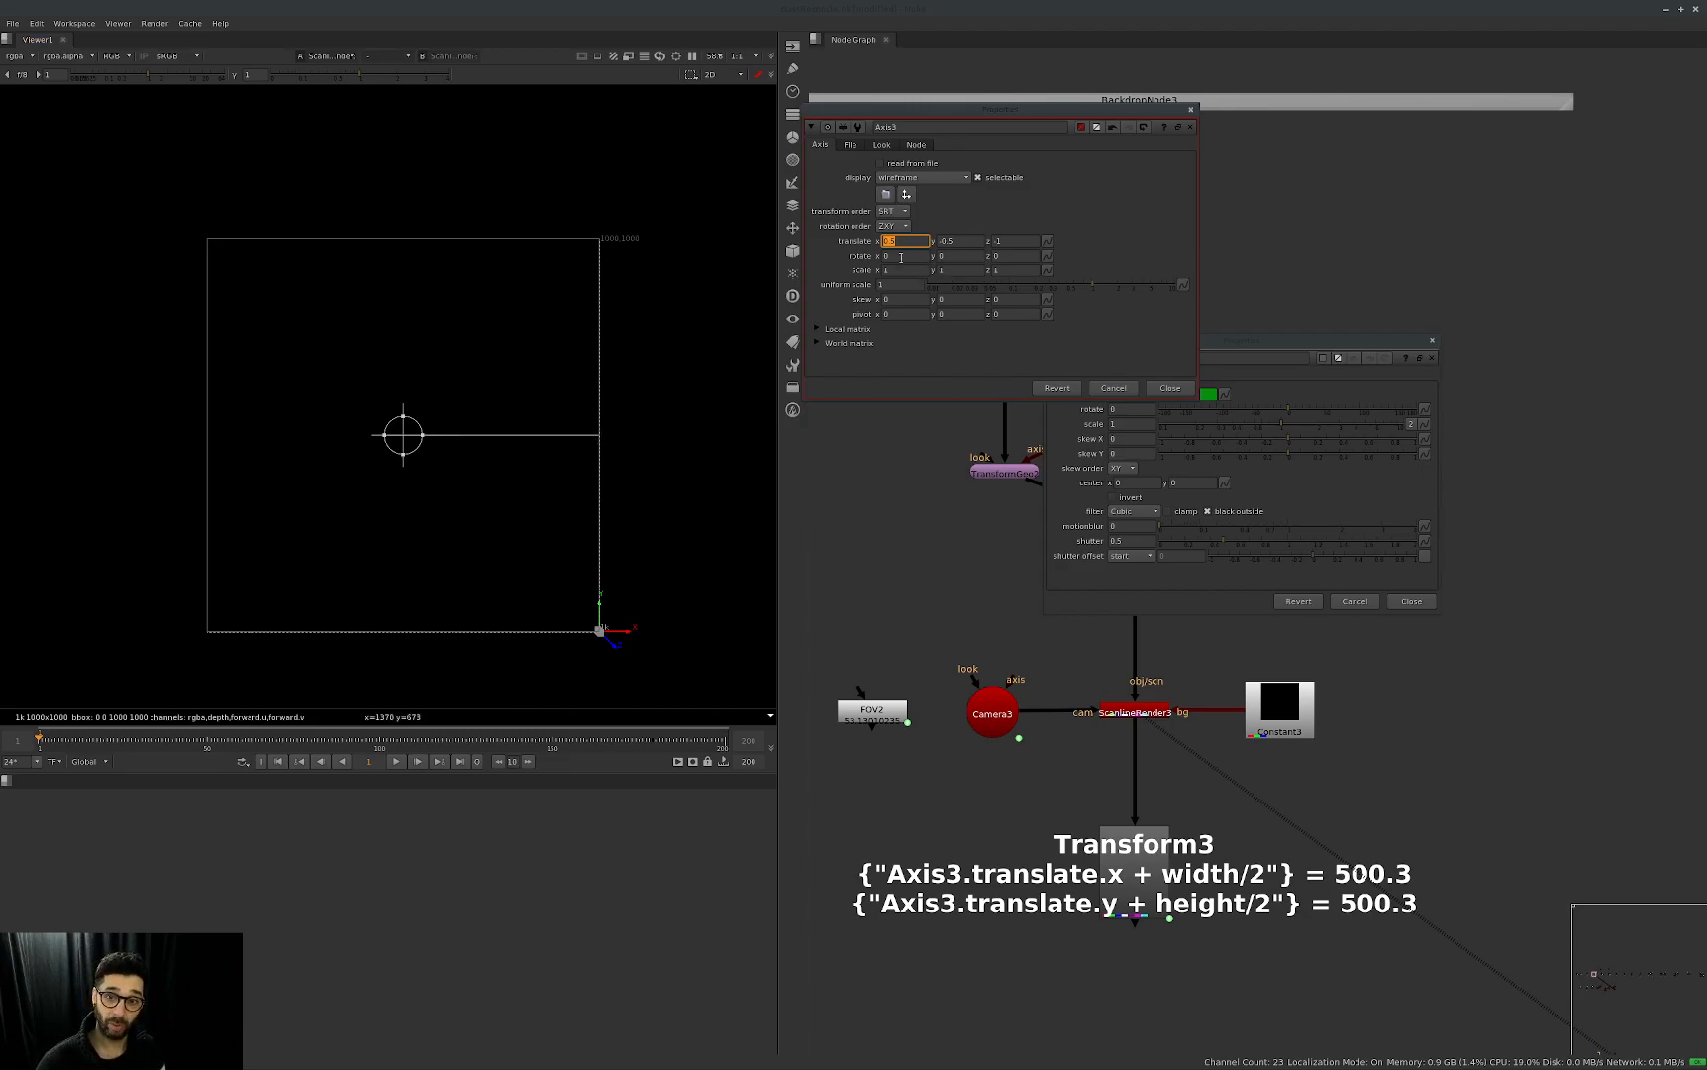
key("Tab")
type("0.5")
key("Return")
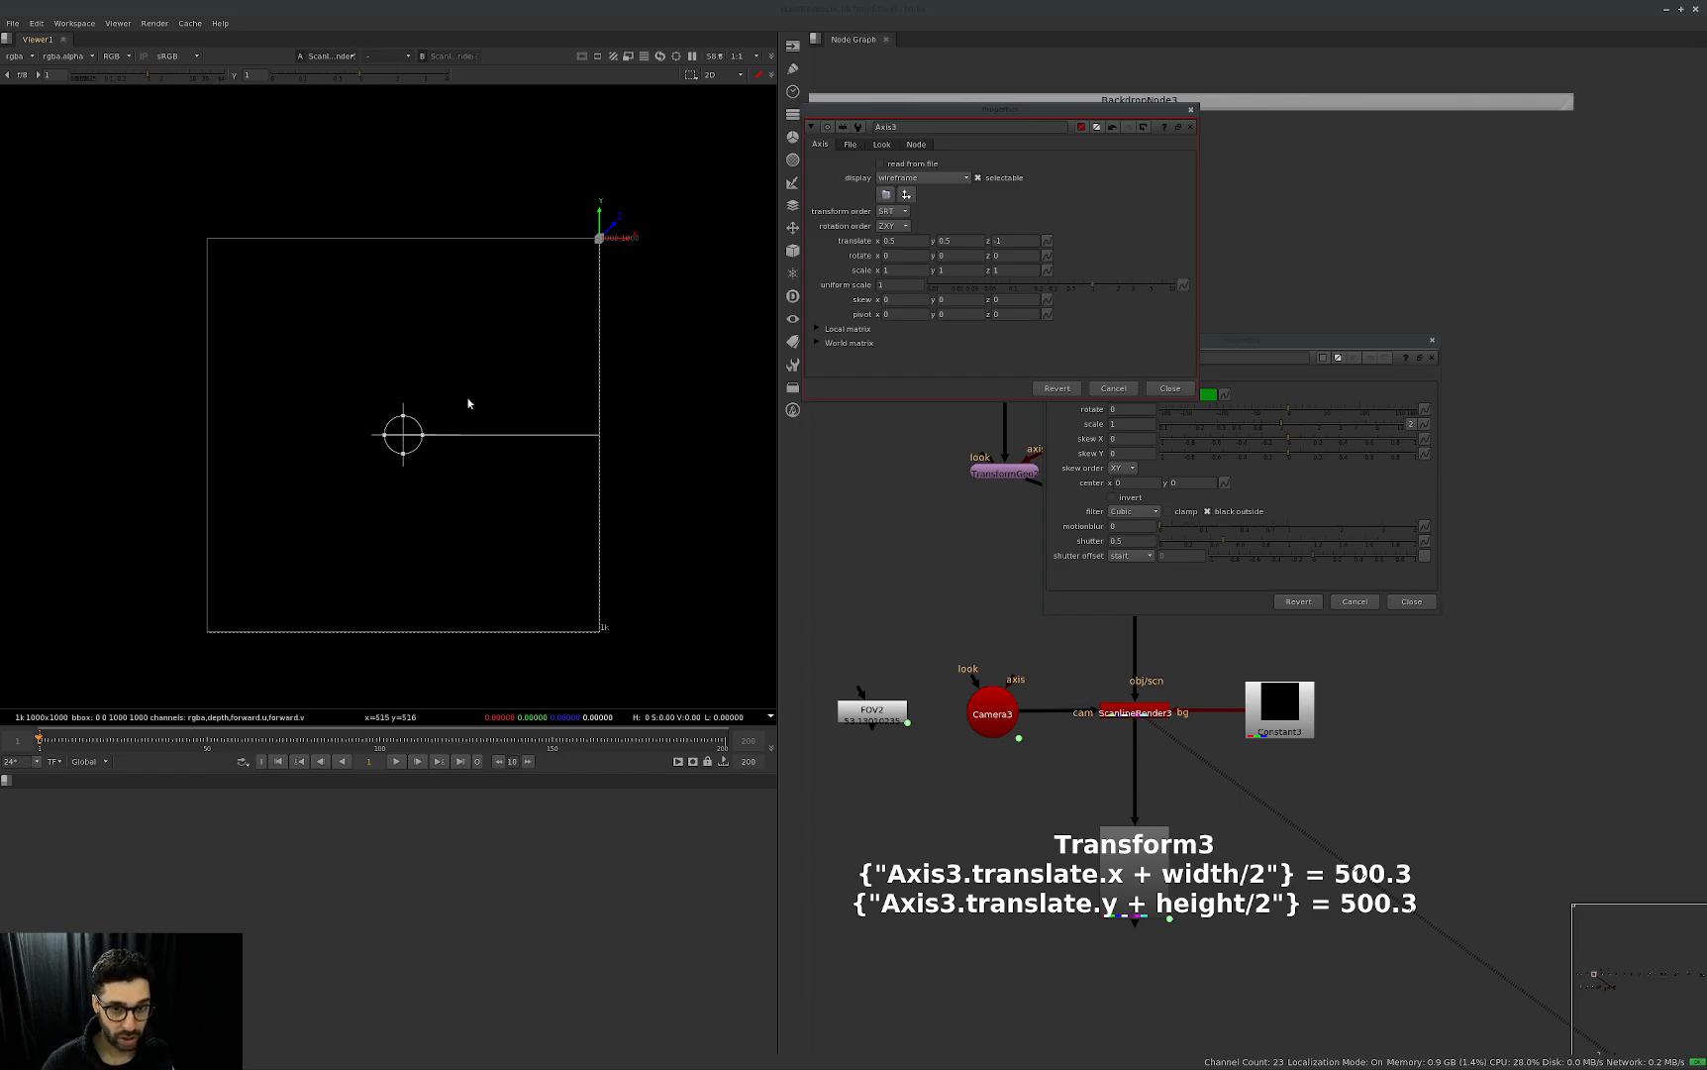
Set Axis3's translate y to 0 so its gizmo sits midway along the image edge.
double_click(946, 241)
type("0")
key("Return")
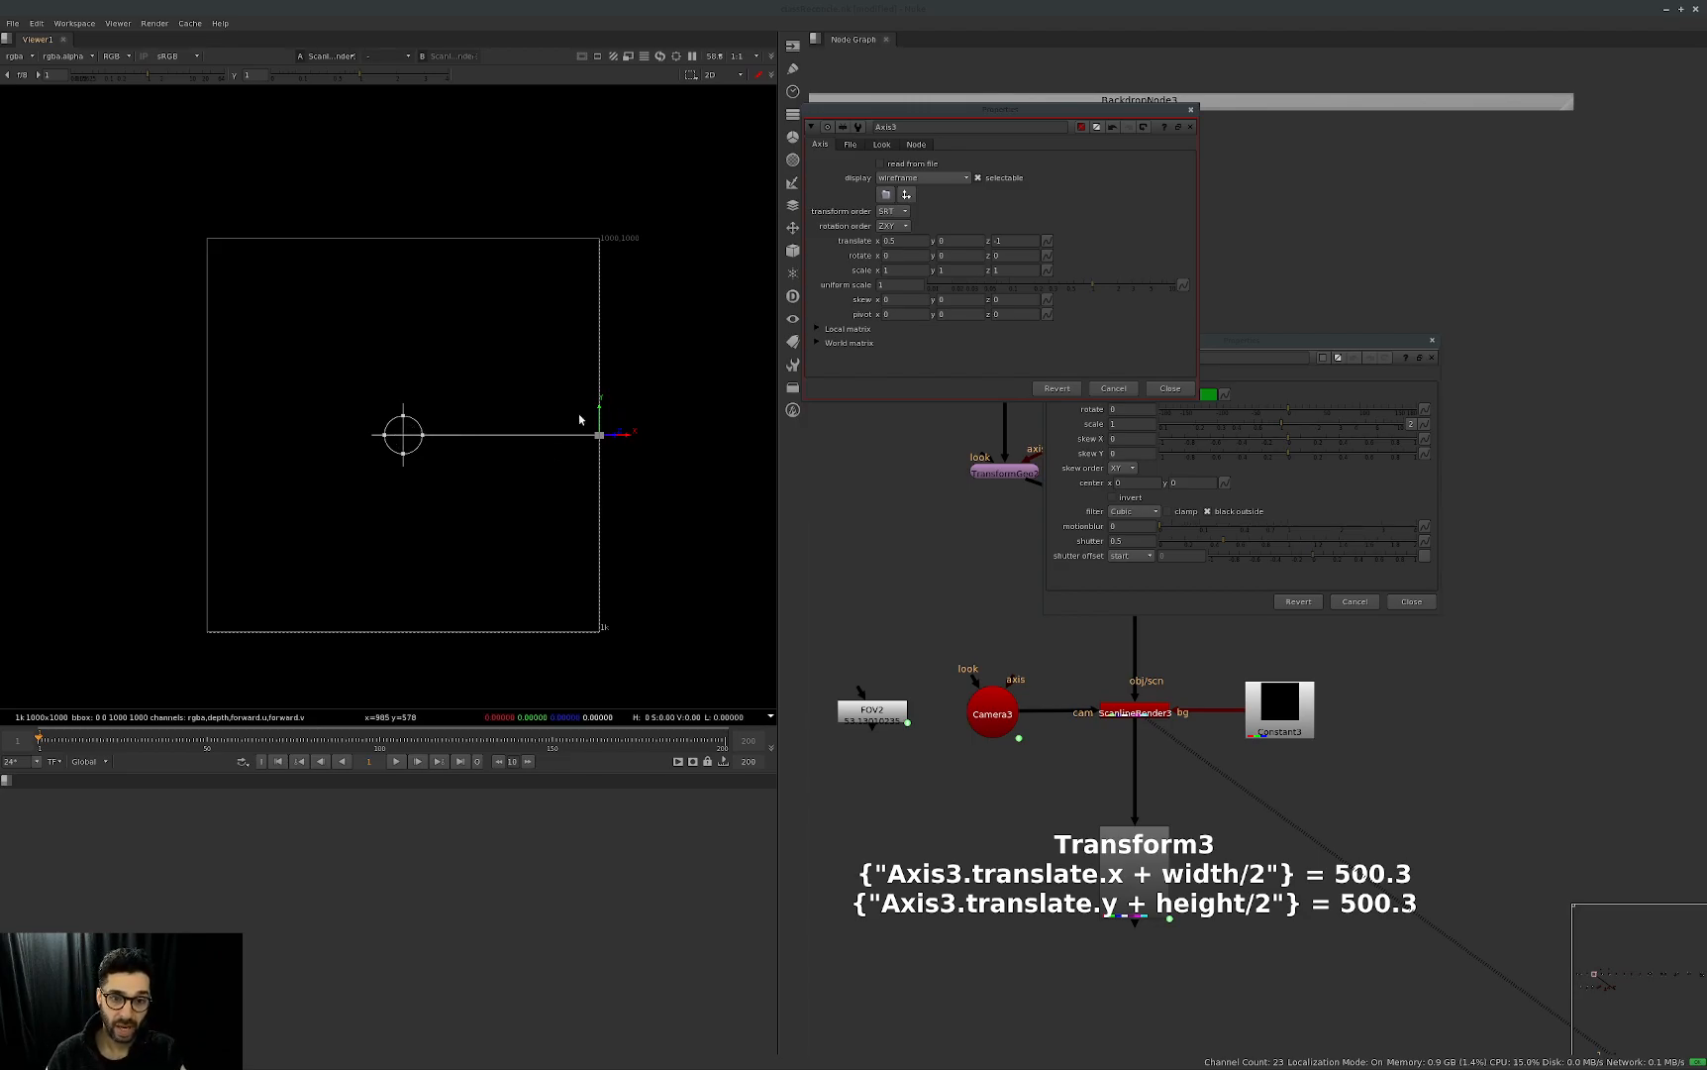
left_click(887, 242)
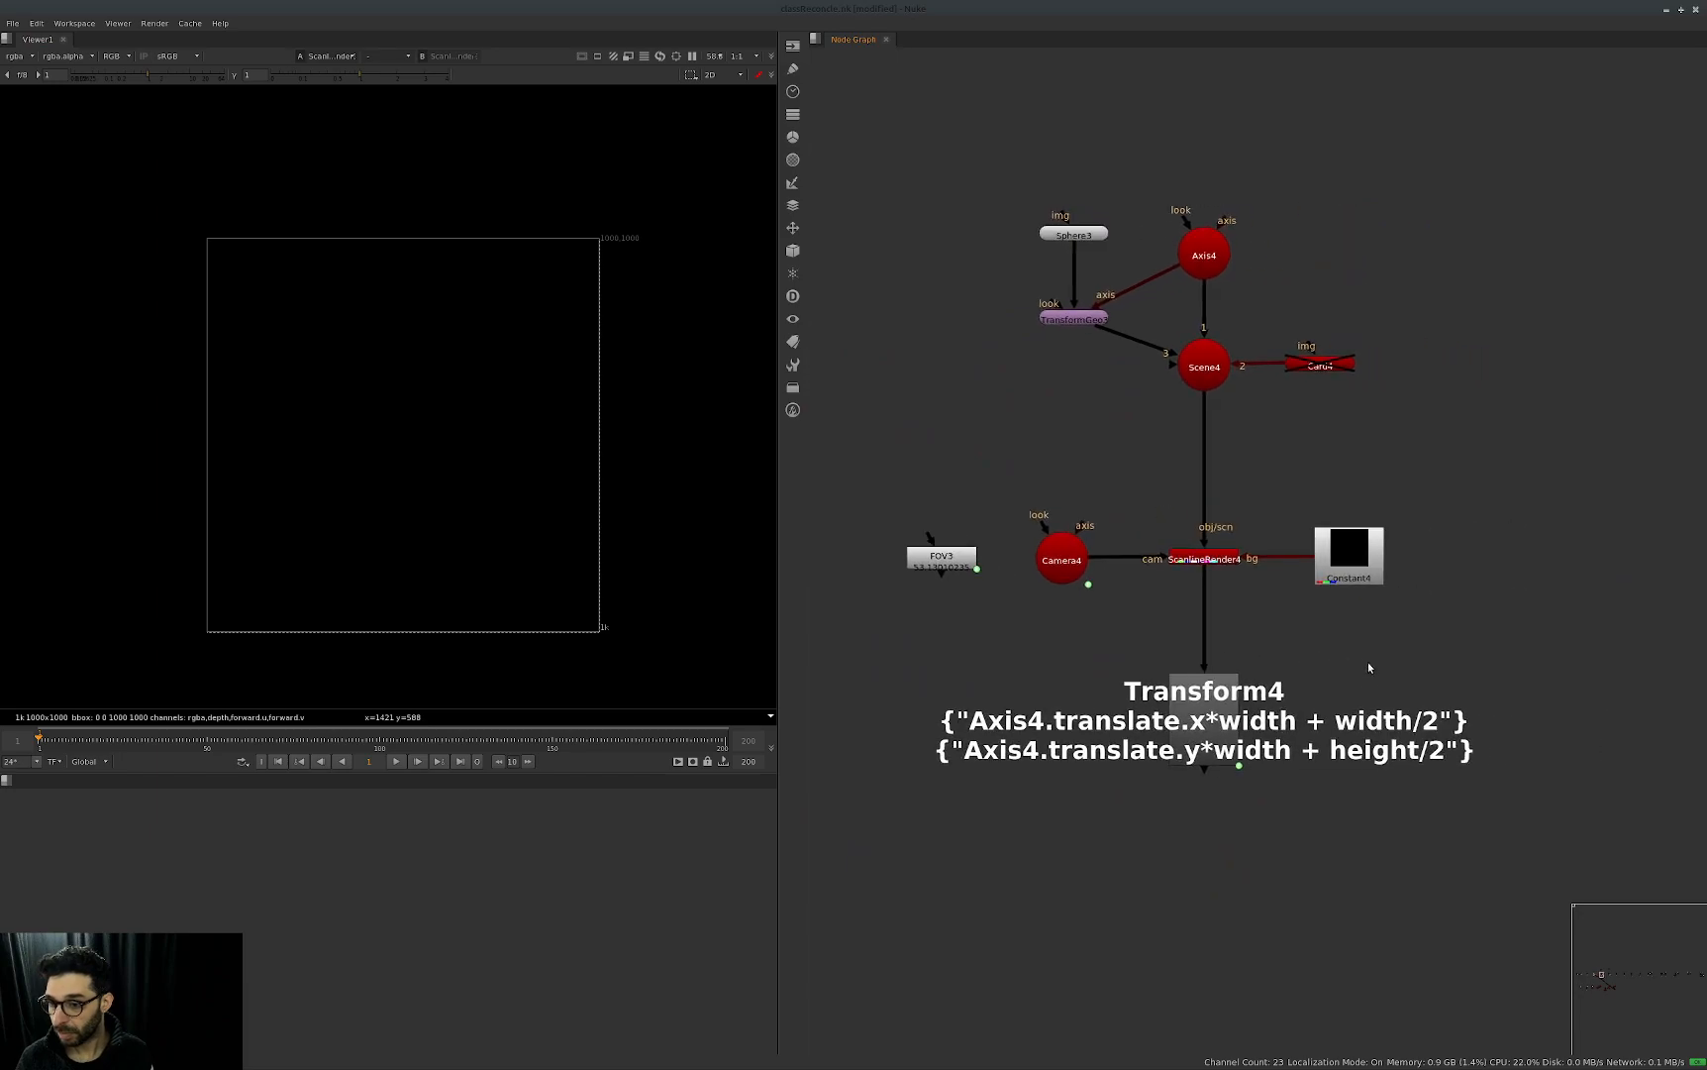
Go to the setup that multiplies the axis translation by width, and open Transform4's properties clear of its expression label.
double_click(1174, 753)
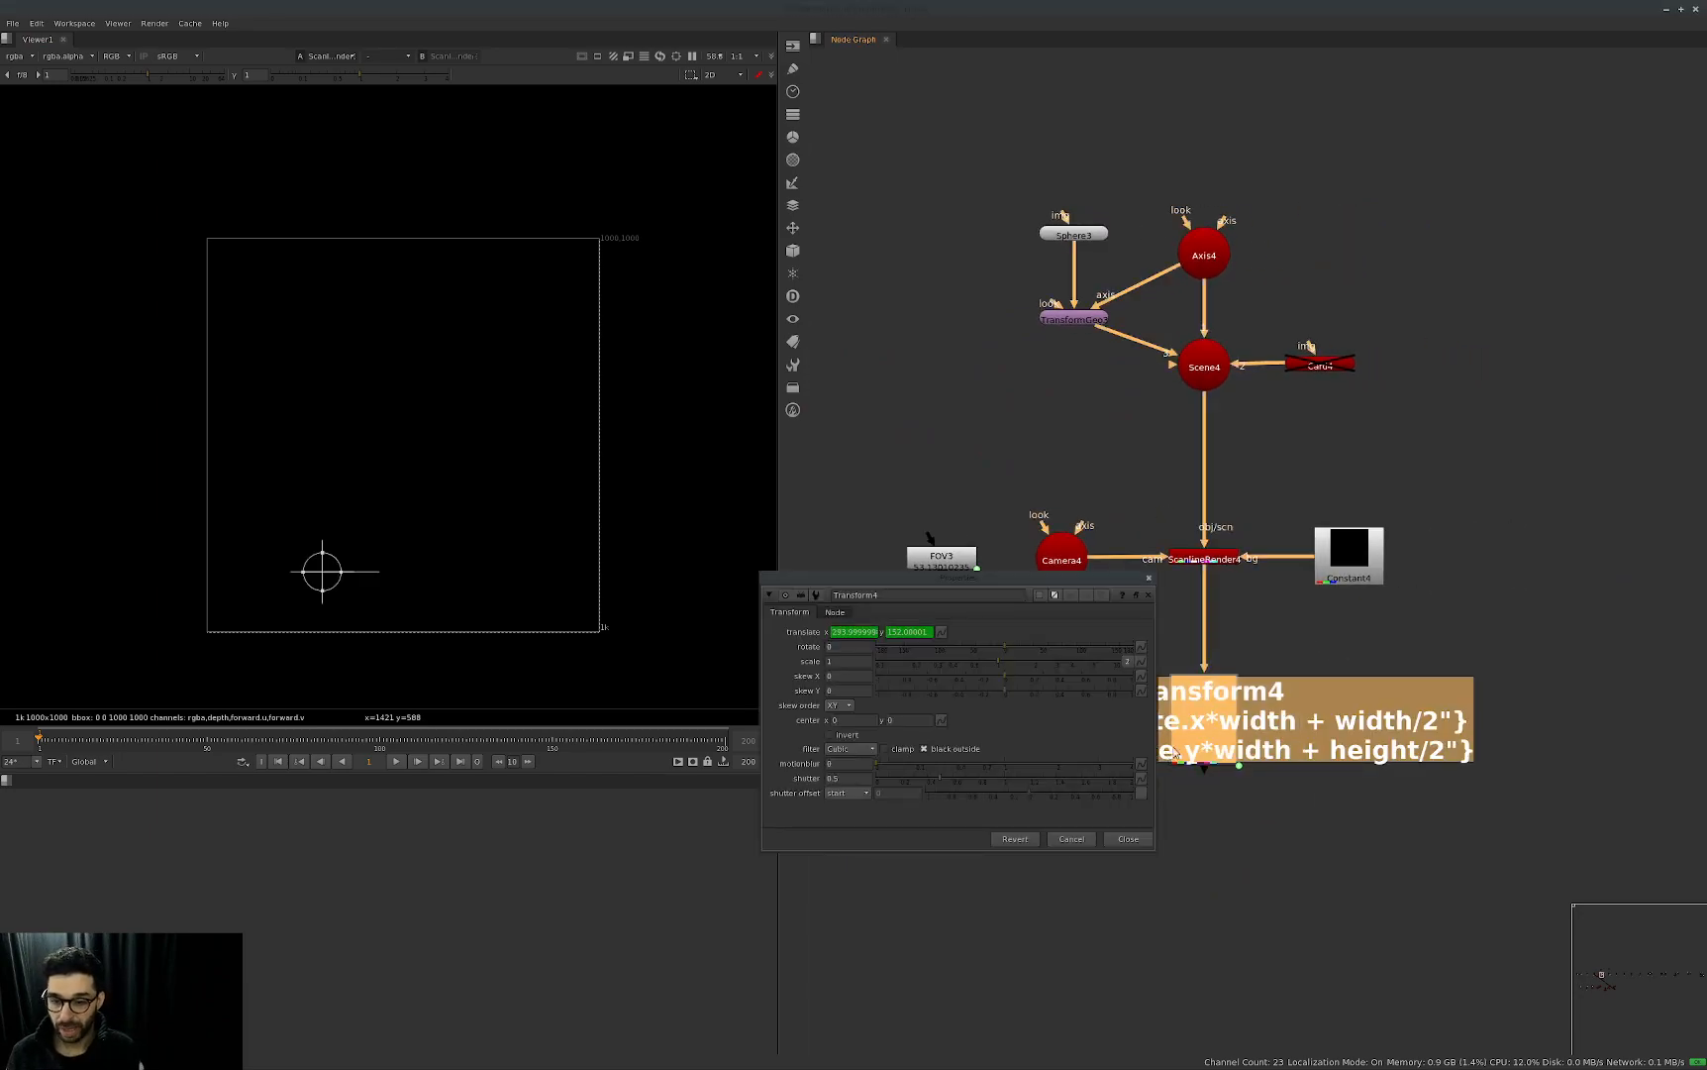
left_click_drag(1027, 591, 986, 299)
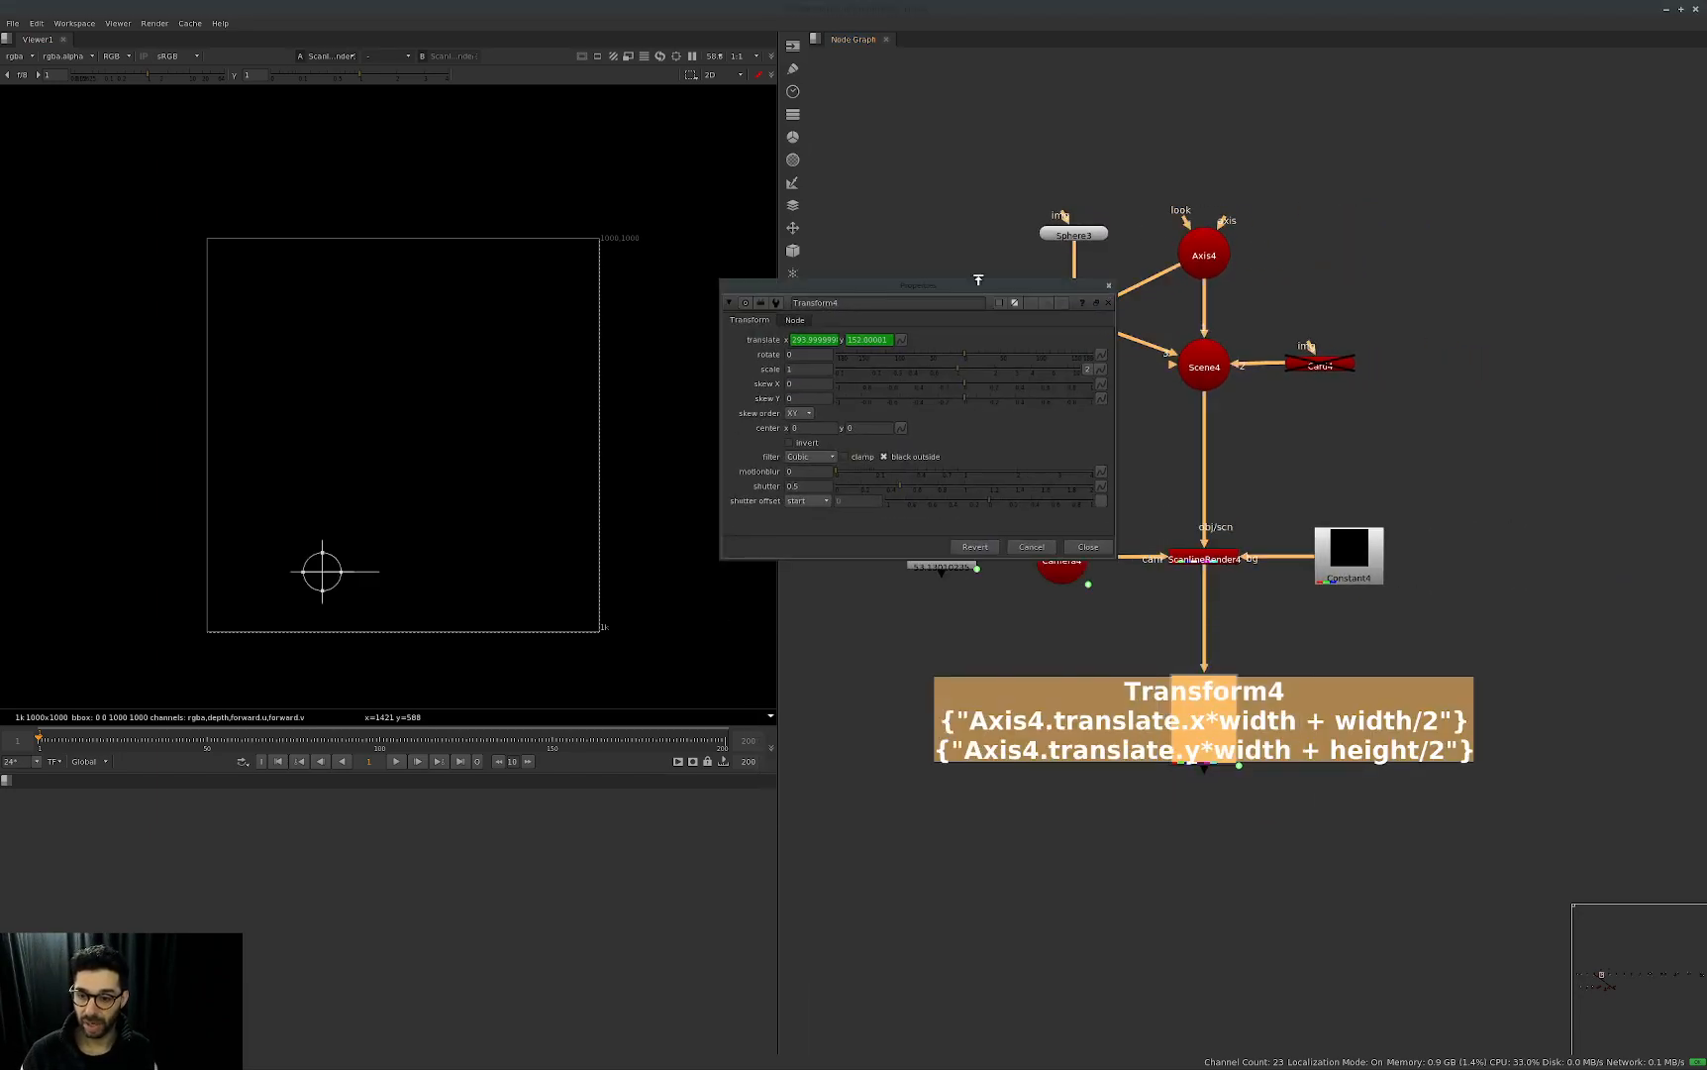
left_click(1041, 795)
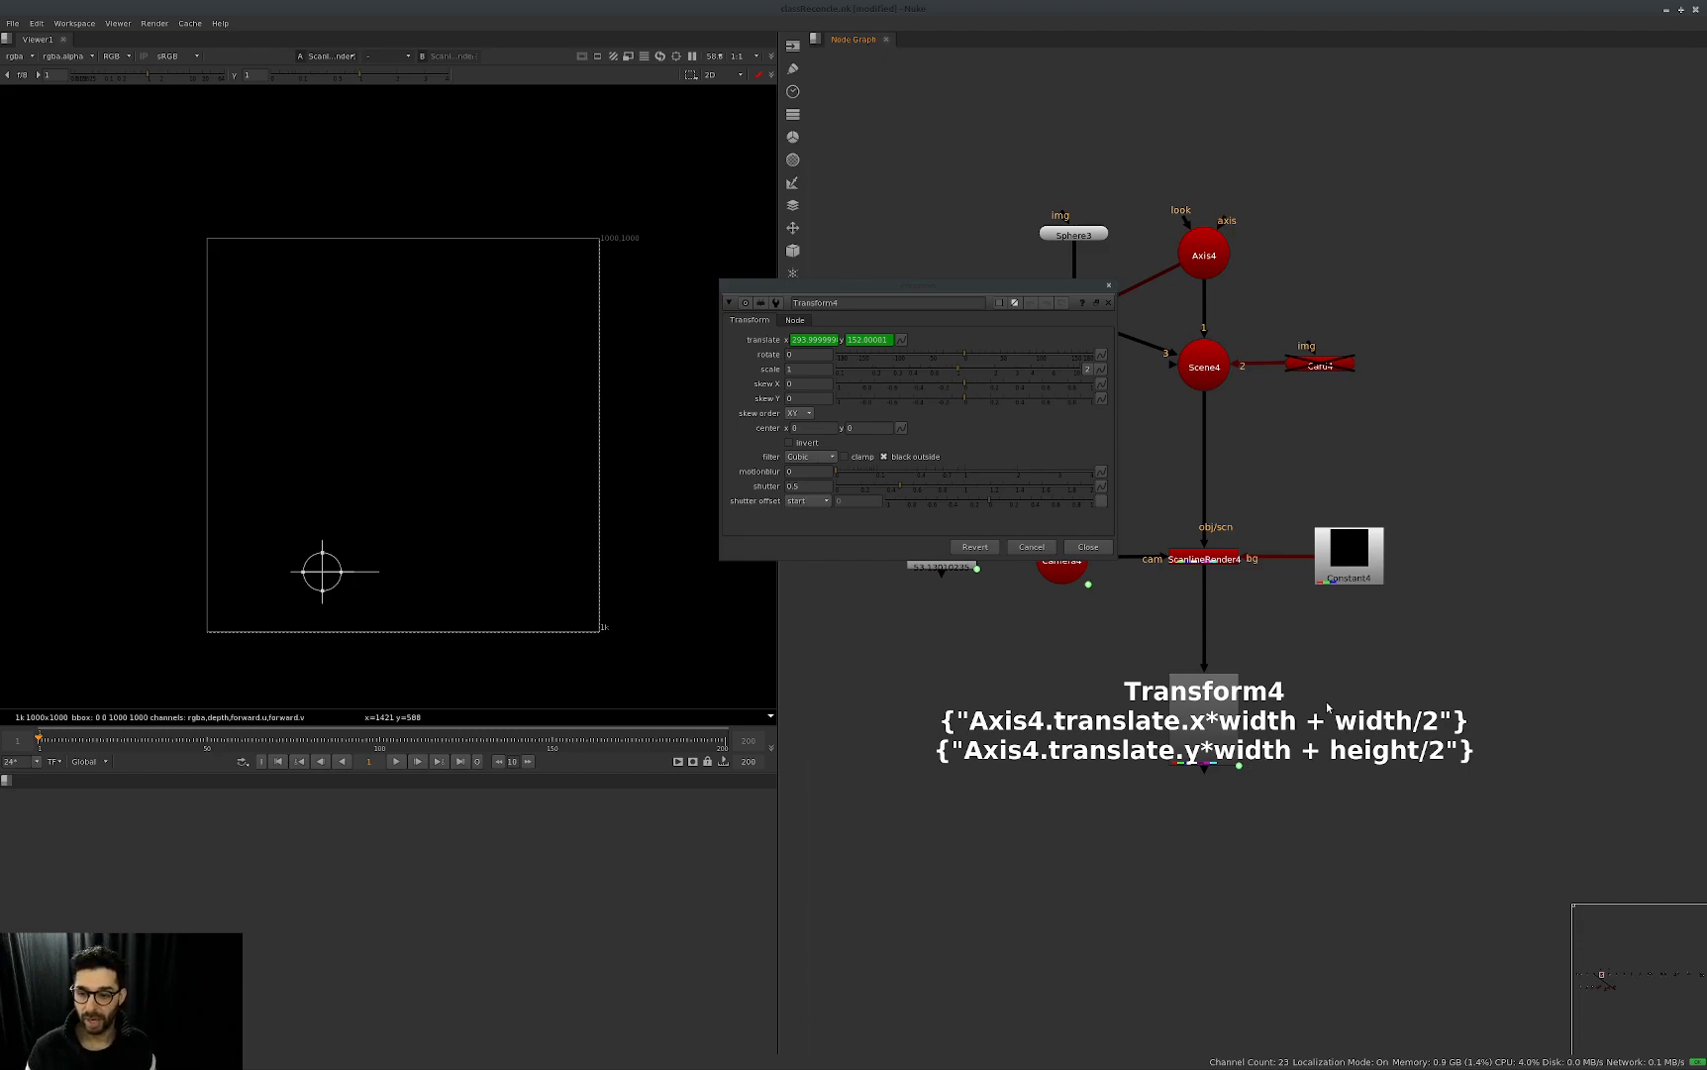
View ScanlineRender4's output and open Axis4's properties beside those of Transform4.
middle_click_drag(1251, 616, 1256, 616)
left_click_drag(1289, 566, 1193, 477)
key("1")
double_click(1210, 254)
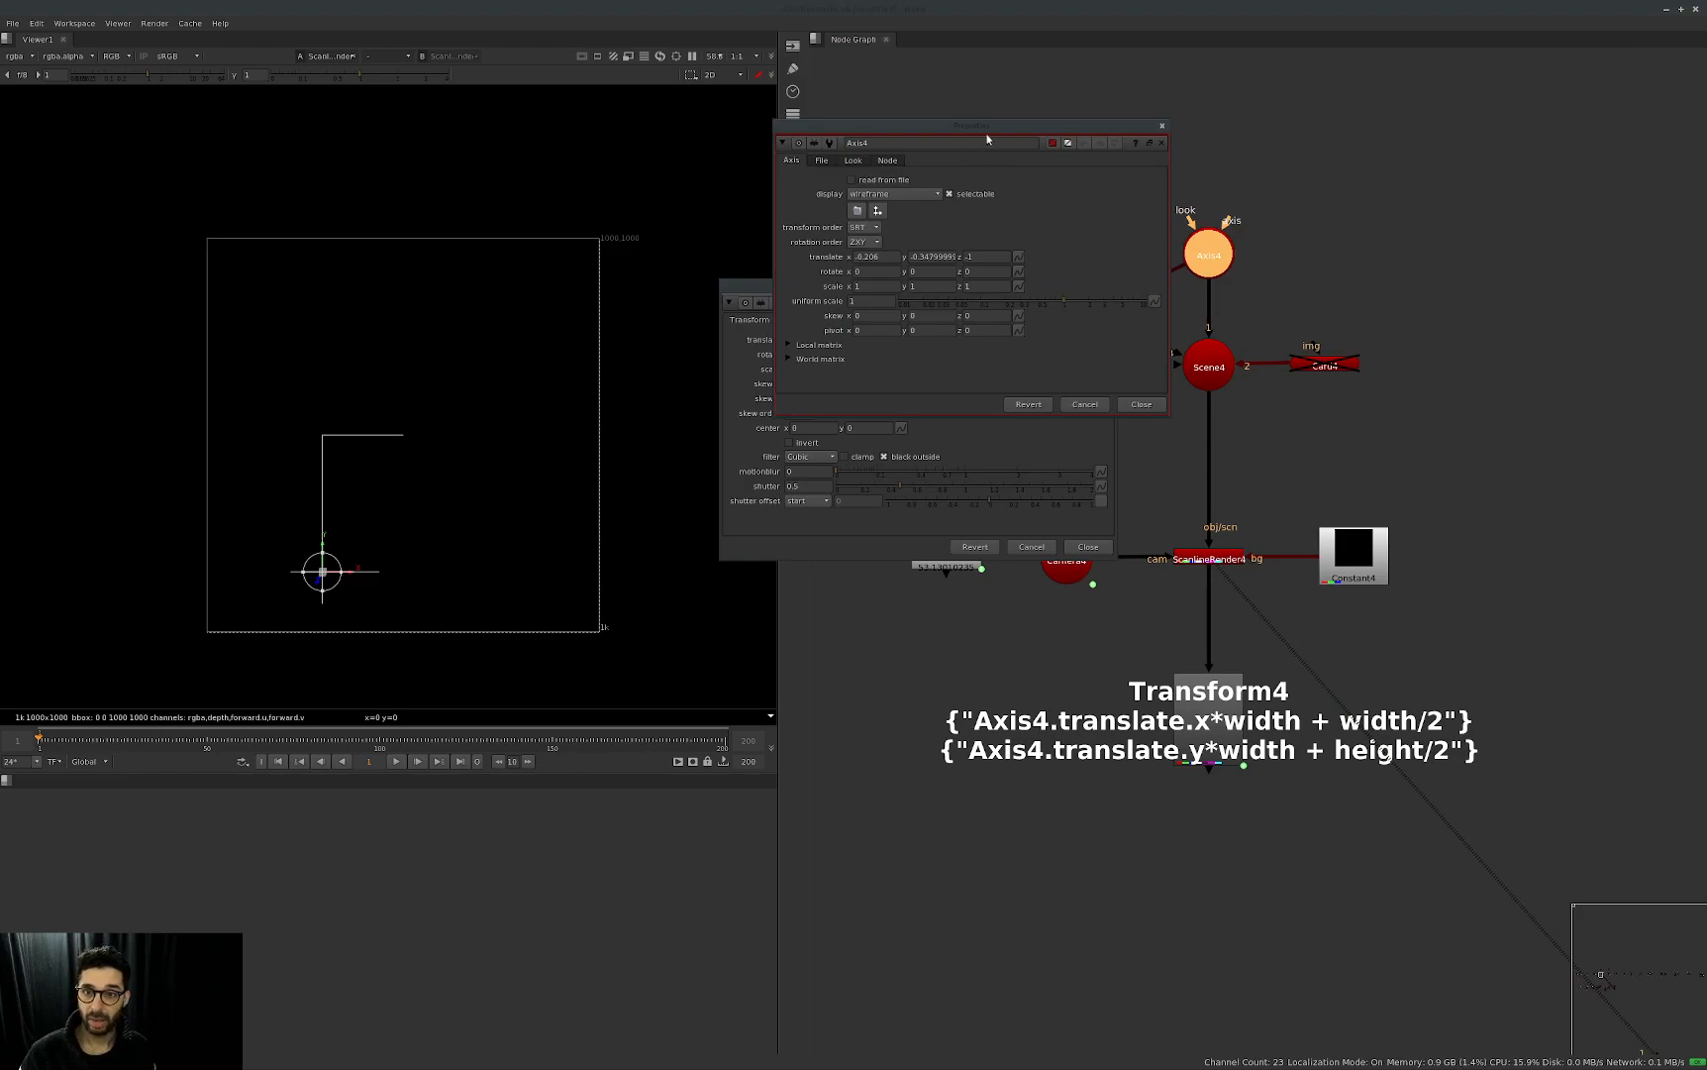
left_click_drag(985, 138, 1378, 97)
Set Axis4's translate x to -0.5 and translate y to 0.
double_click(1261, 216)
type("-0.5")
key("Return")
double_click(1309, 217)
type("0")
key("Return")
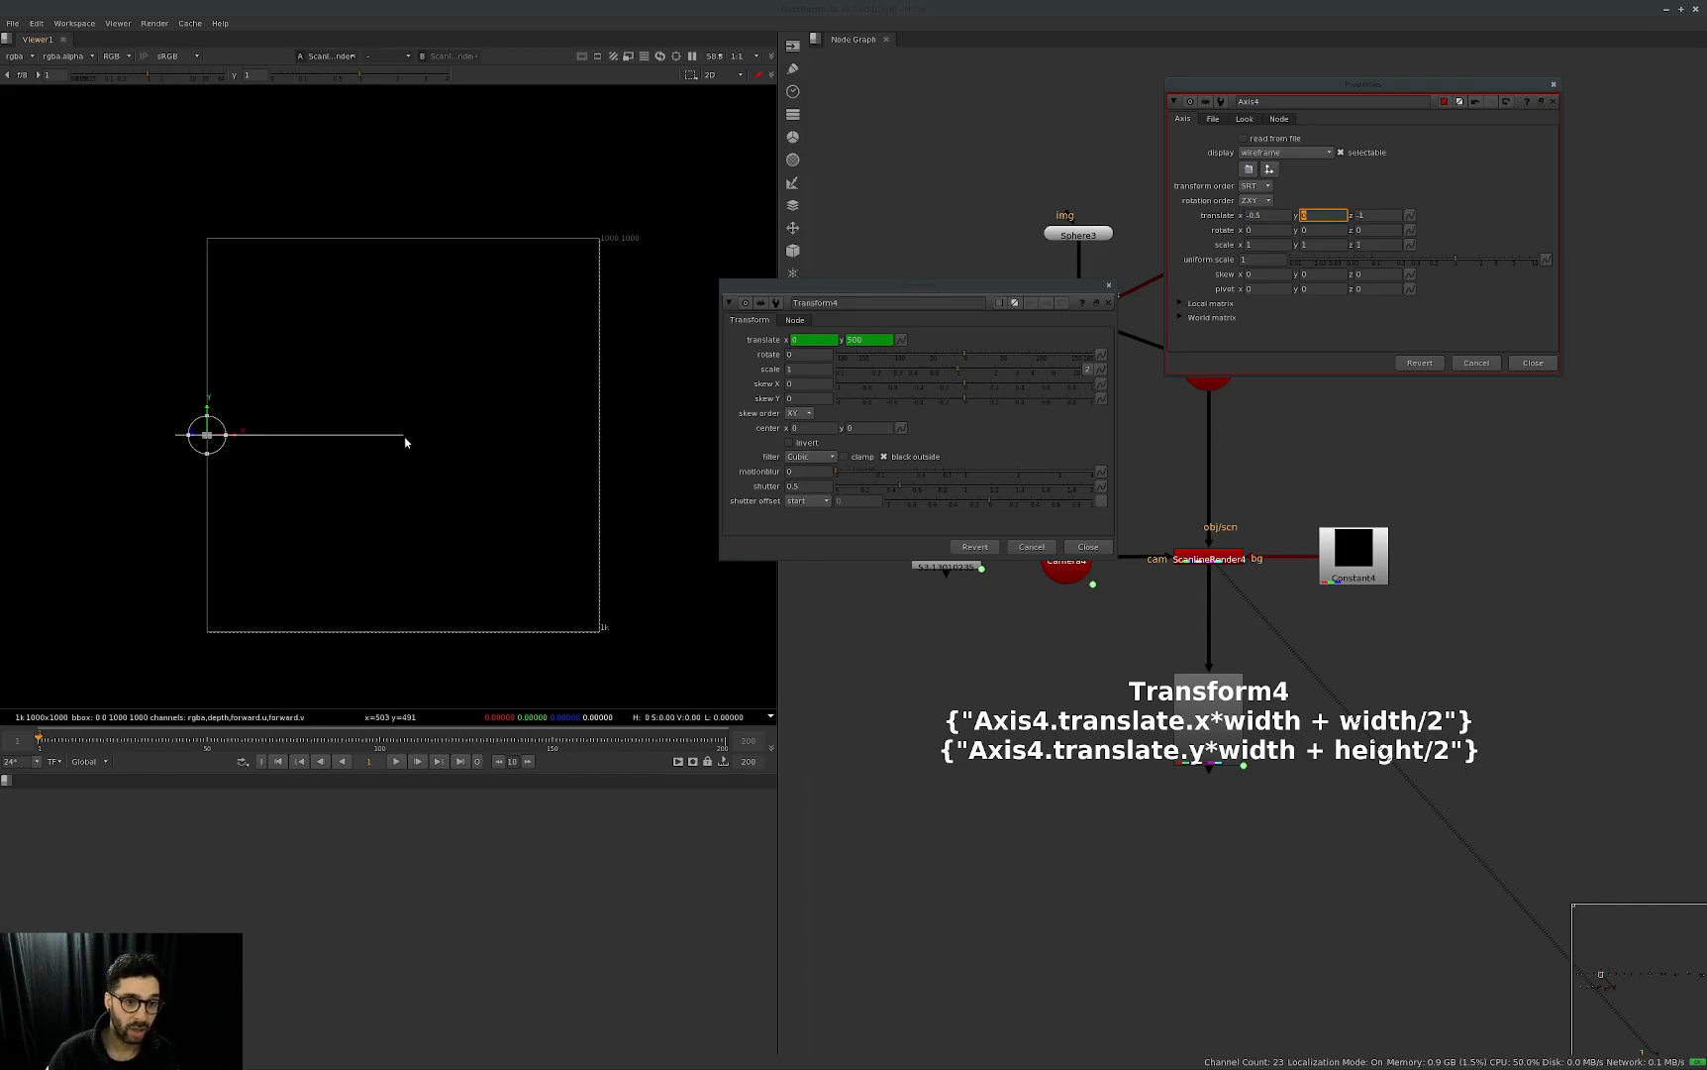
Set Axis4's translate x to 0.5 to test the Transform4 handle at the opposite image edge.
double_click(1271, 215)
type("0.5")
key("Return")
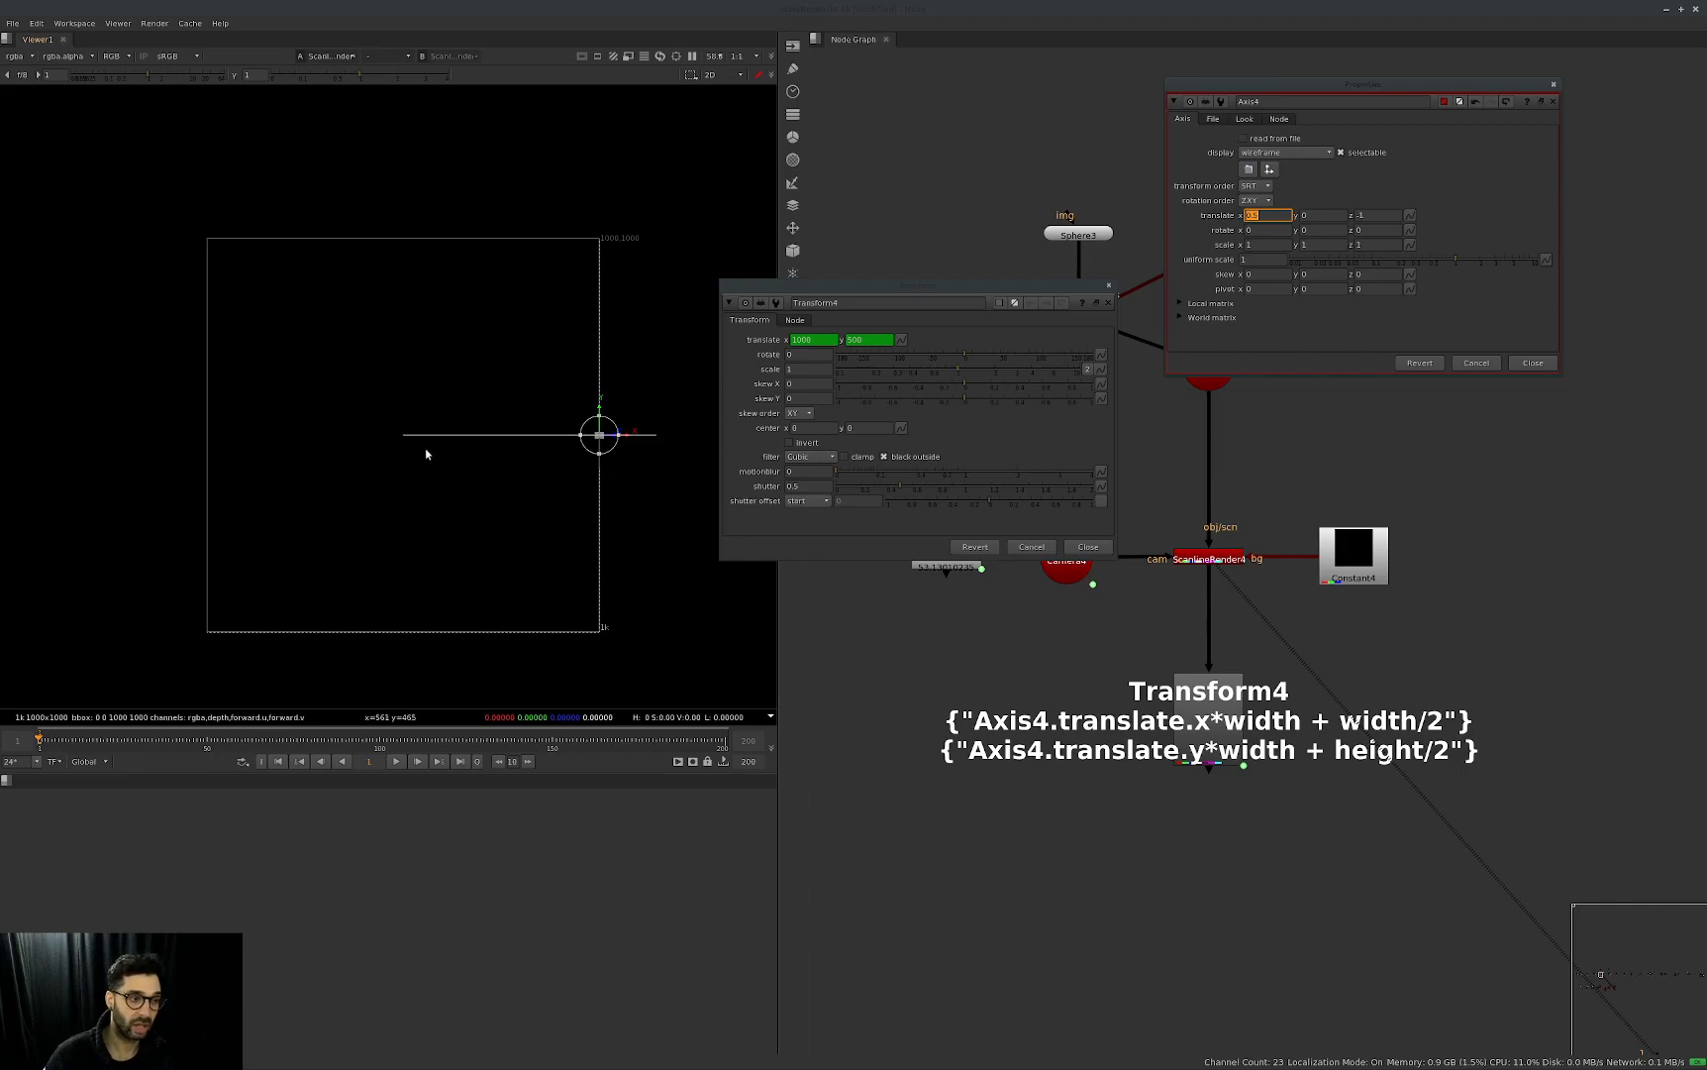
key("1")
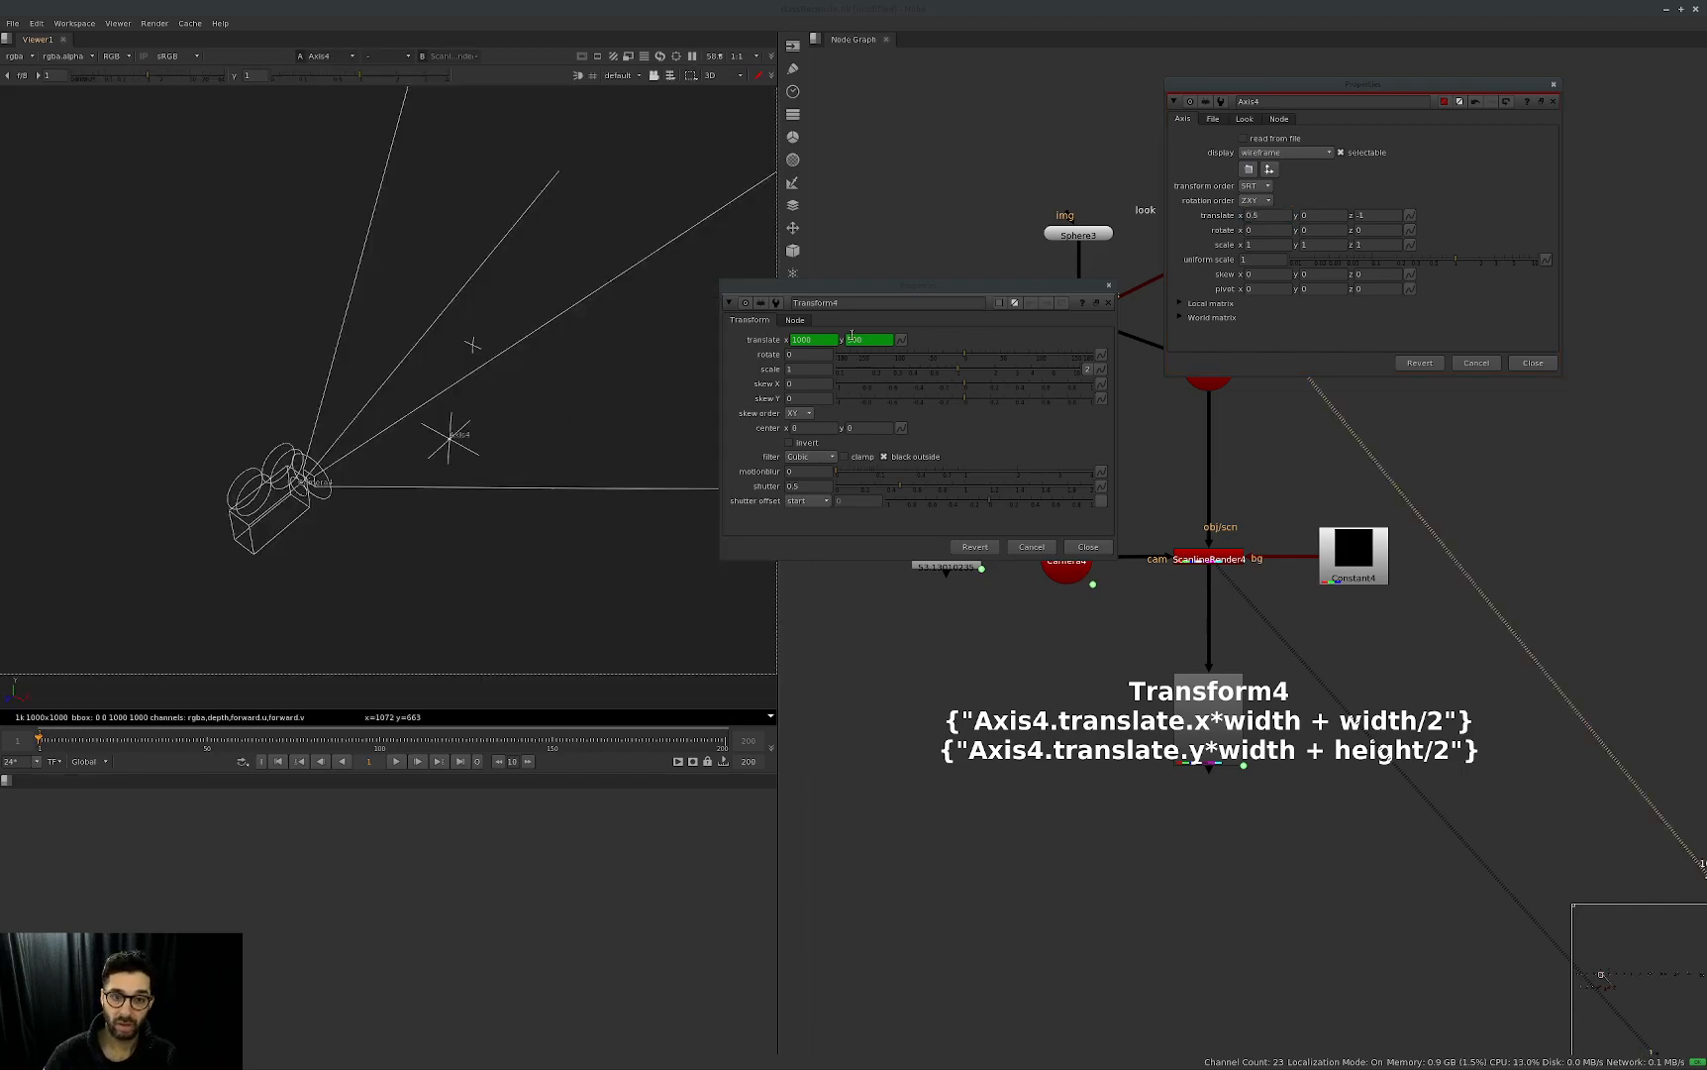
Set Axis4's translate x to 0.
double_click(1277, 216)
type("0")
key("Return")
key("Tab")
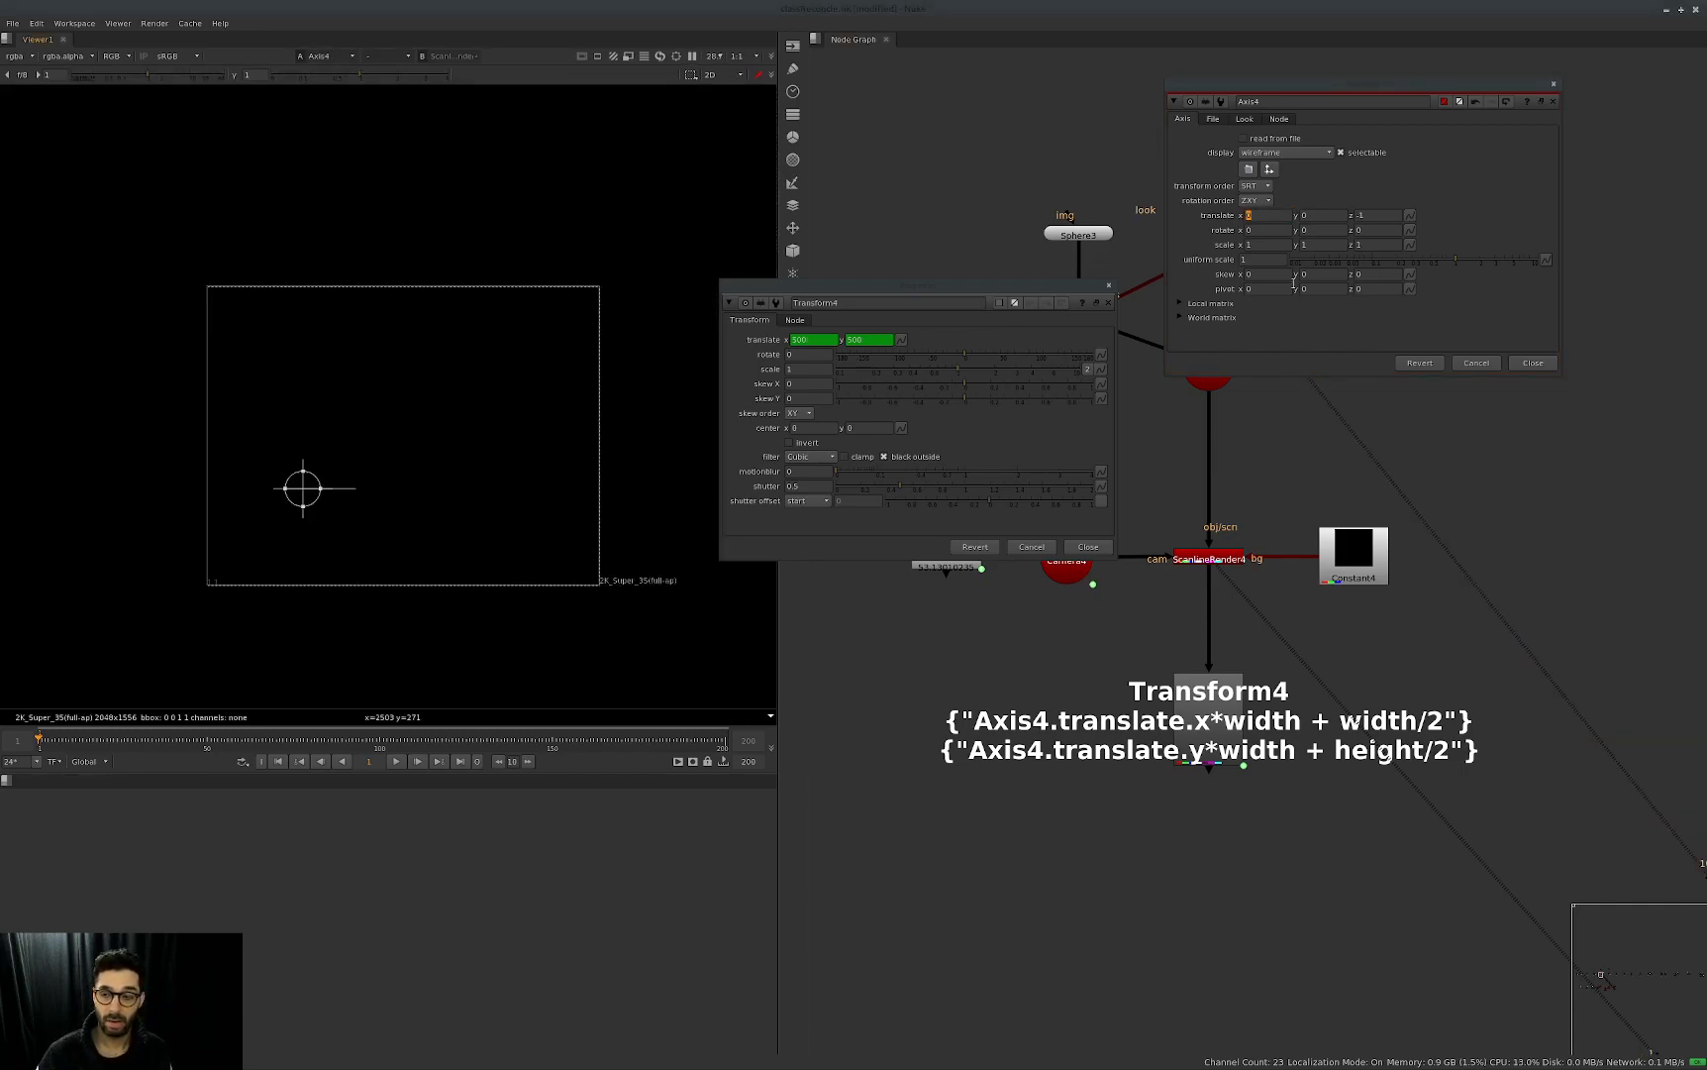
View ScanlineRender4's output and set Axis4's translate x to 0.5.
left_click_drag(1297, 507, 1129, 604)
key("1")
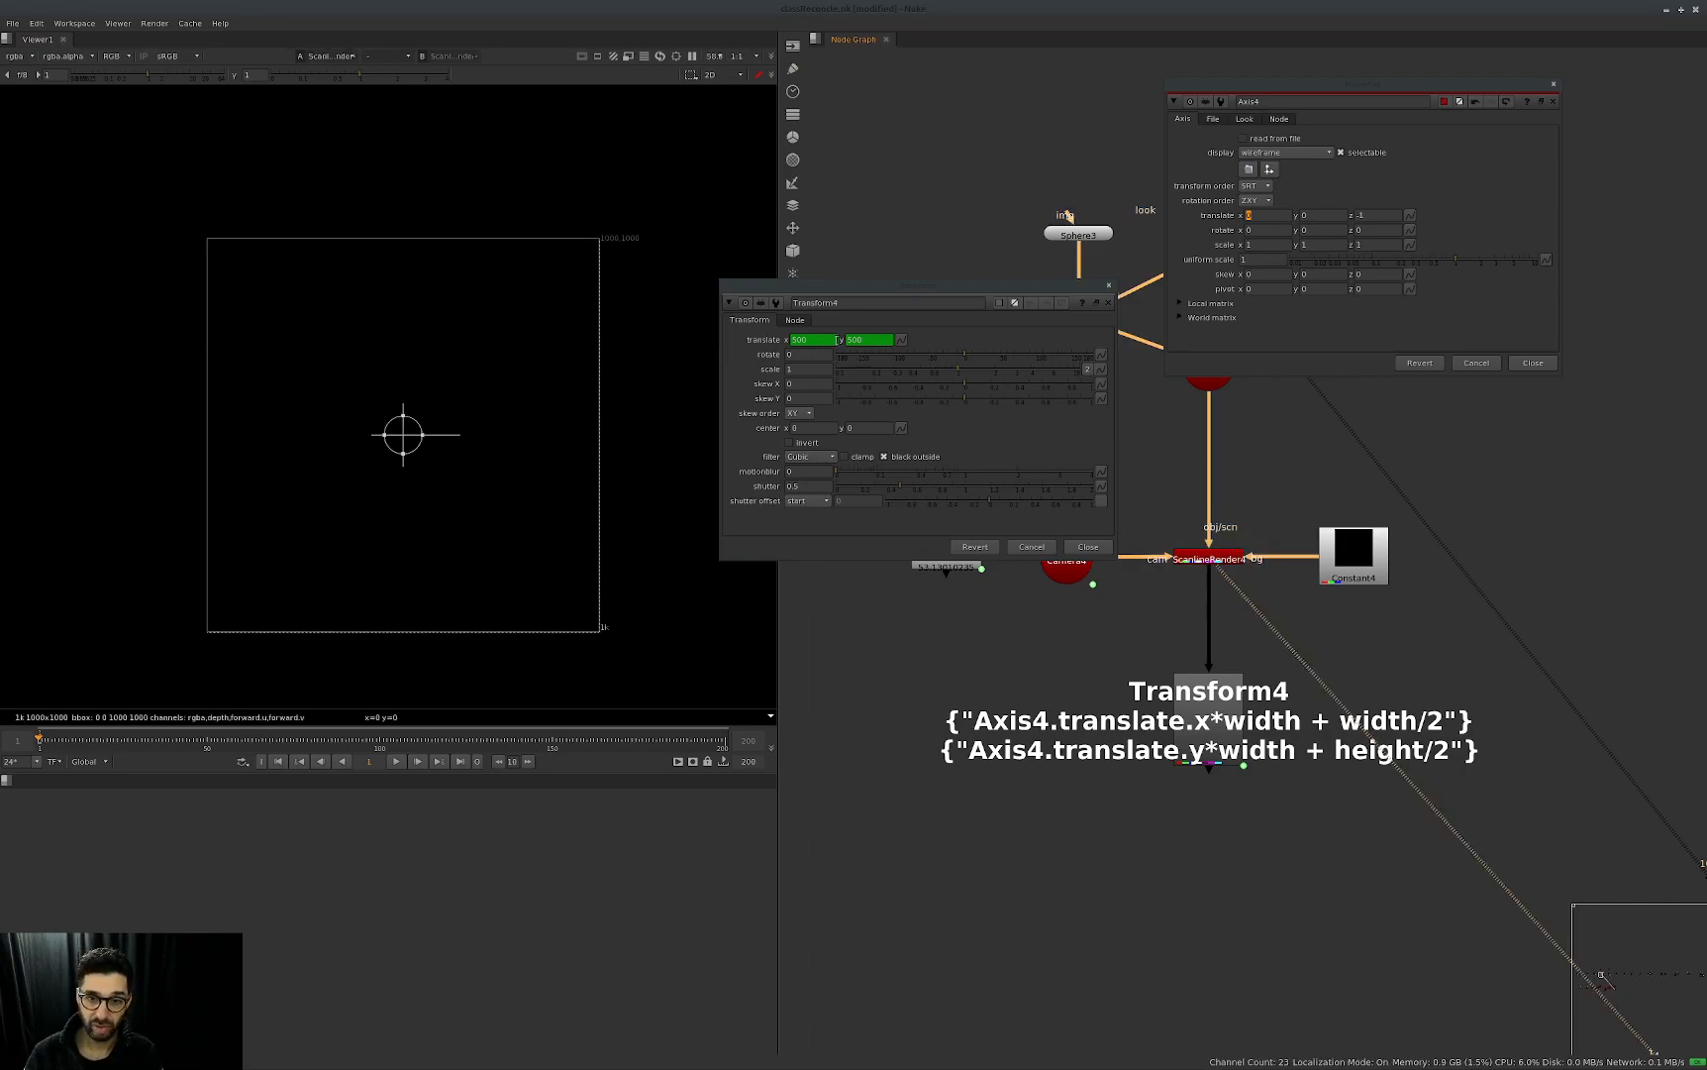
left_click_drag(1261, 216, 1205, 229)
type("0.5")
key("Return")
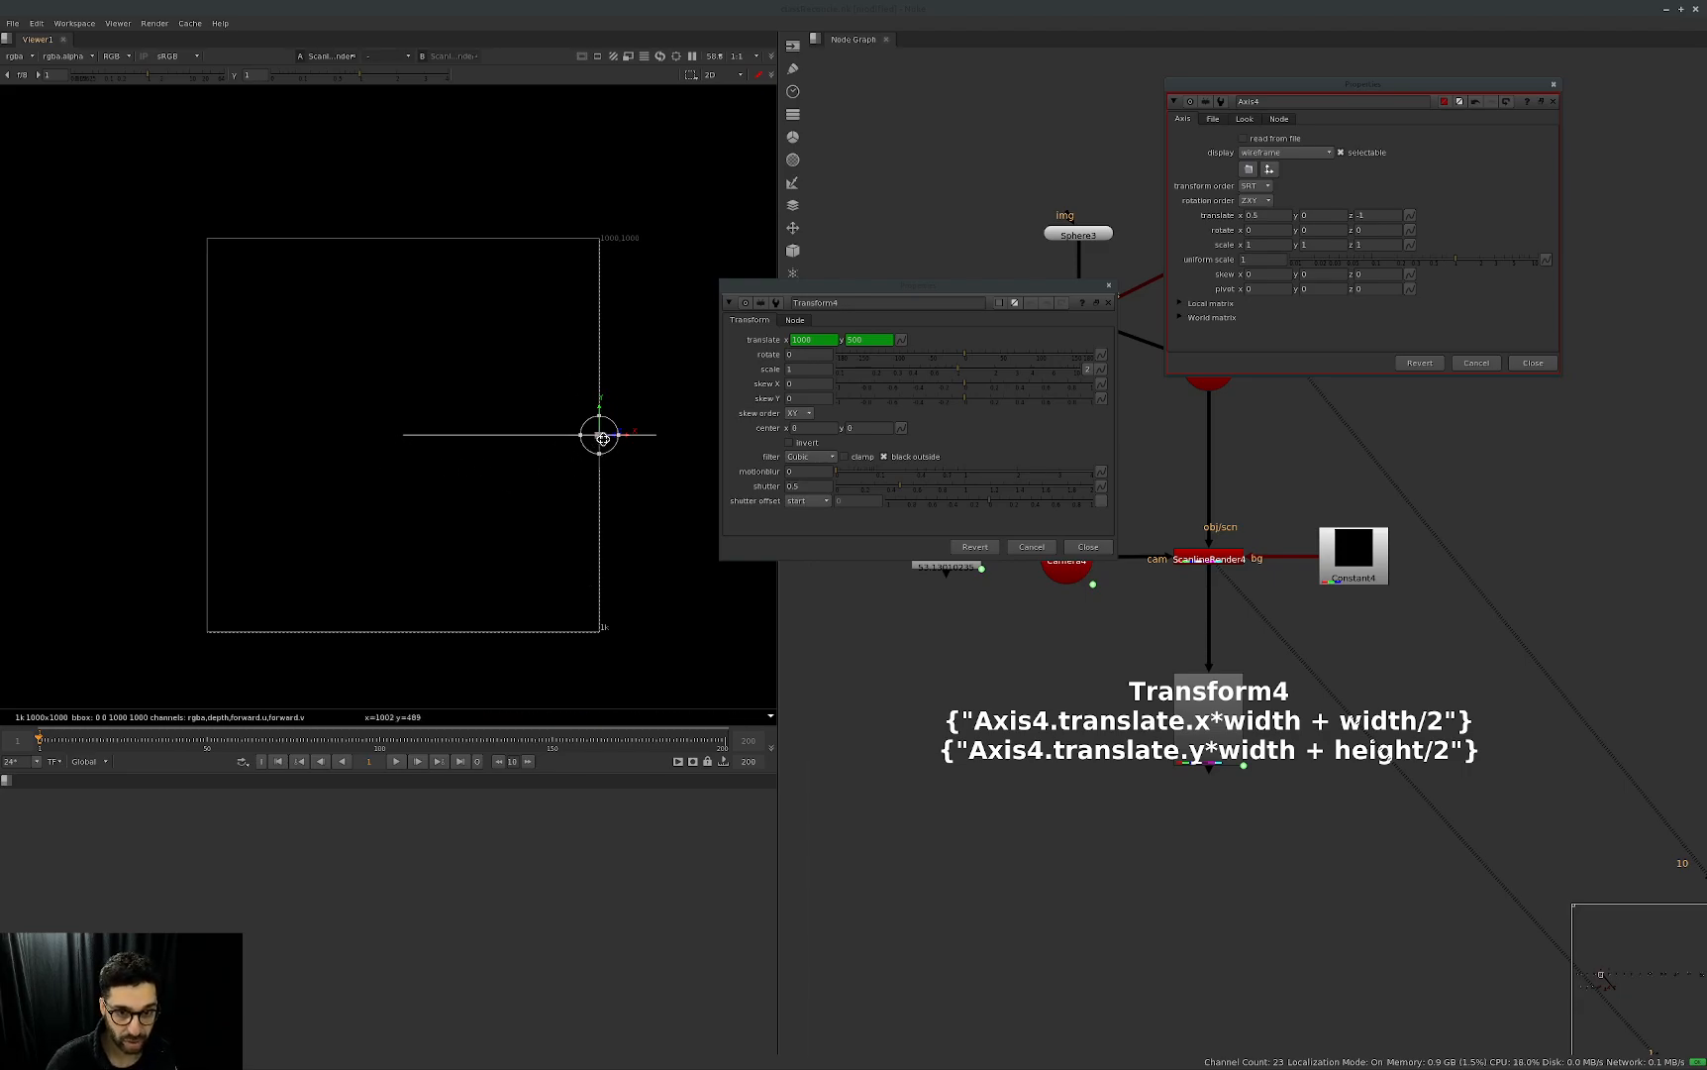
Check Transform4's translate x and y values against the Axis4 position.
left_click_drag(815, 340, 760, 342)
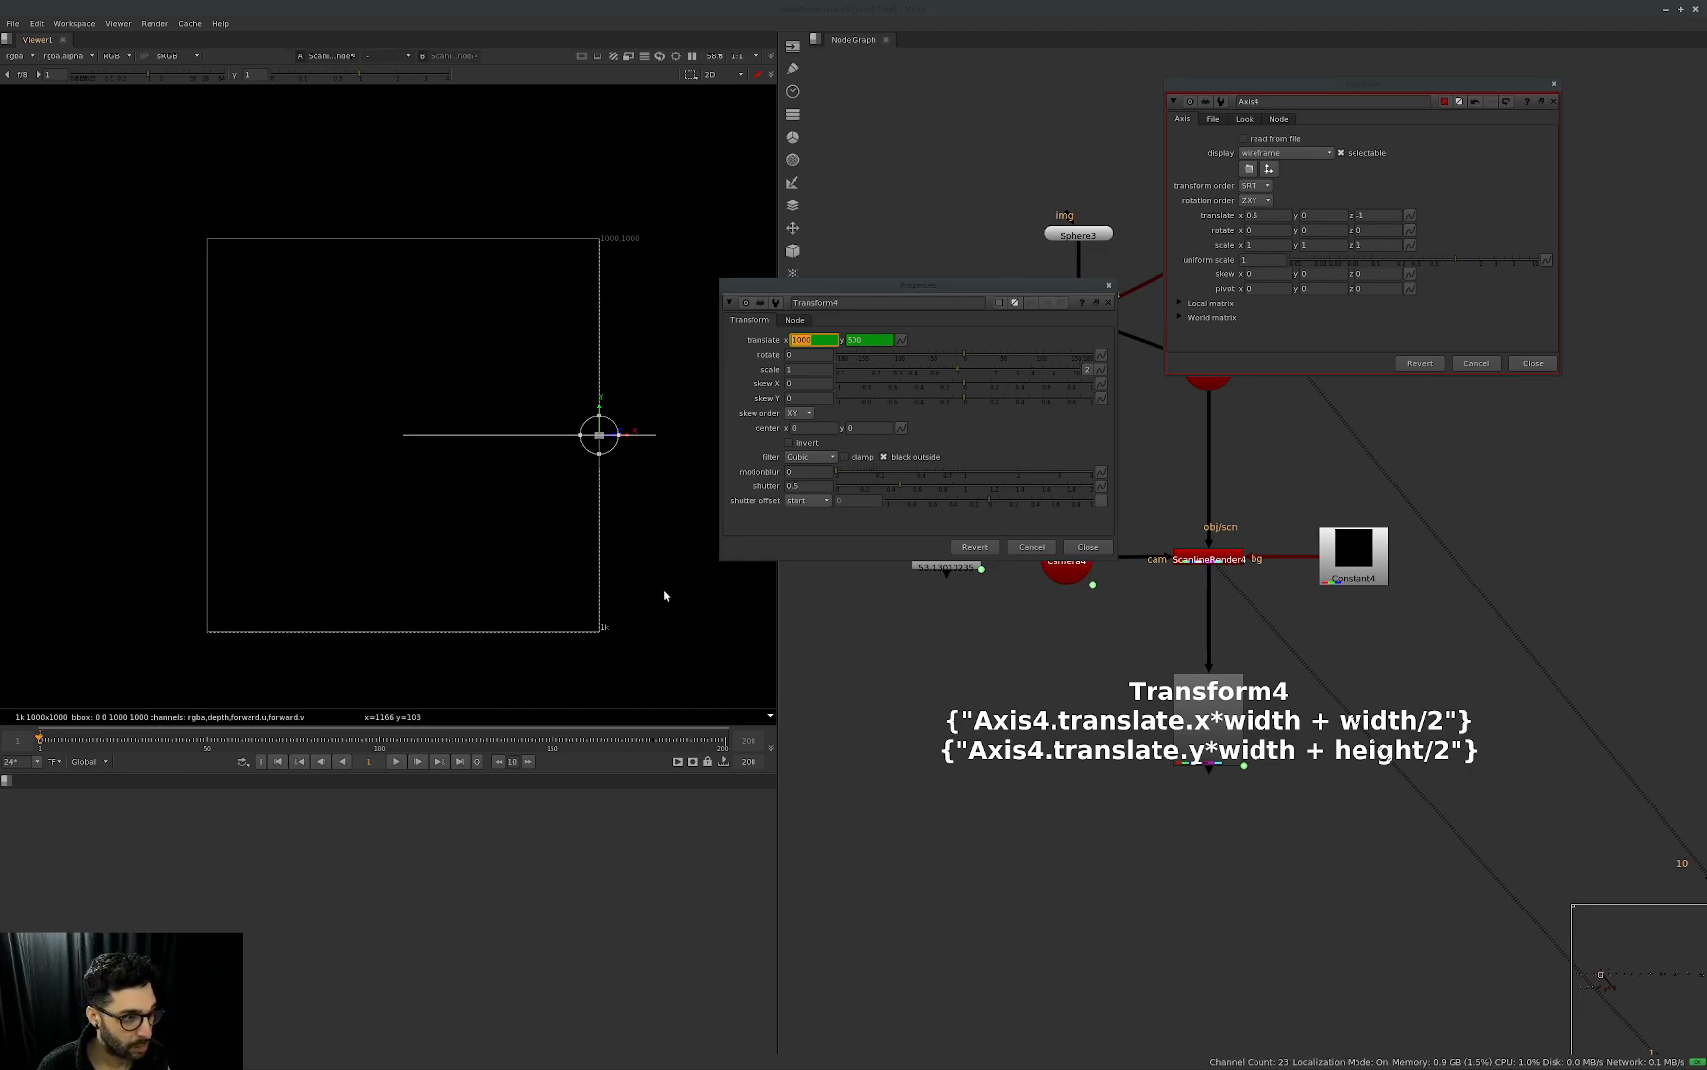
key("Tab")
key("Return")
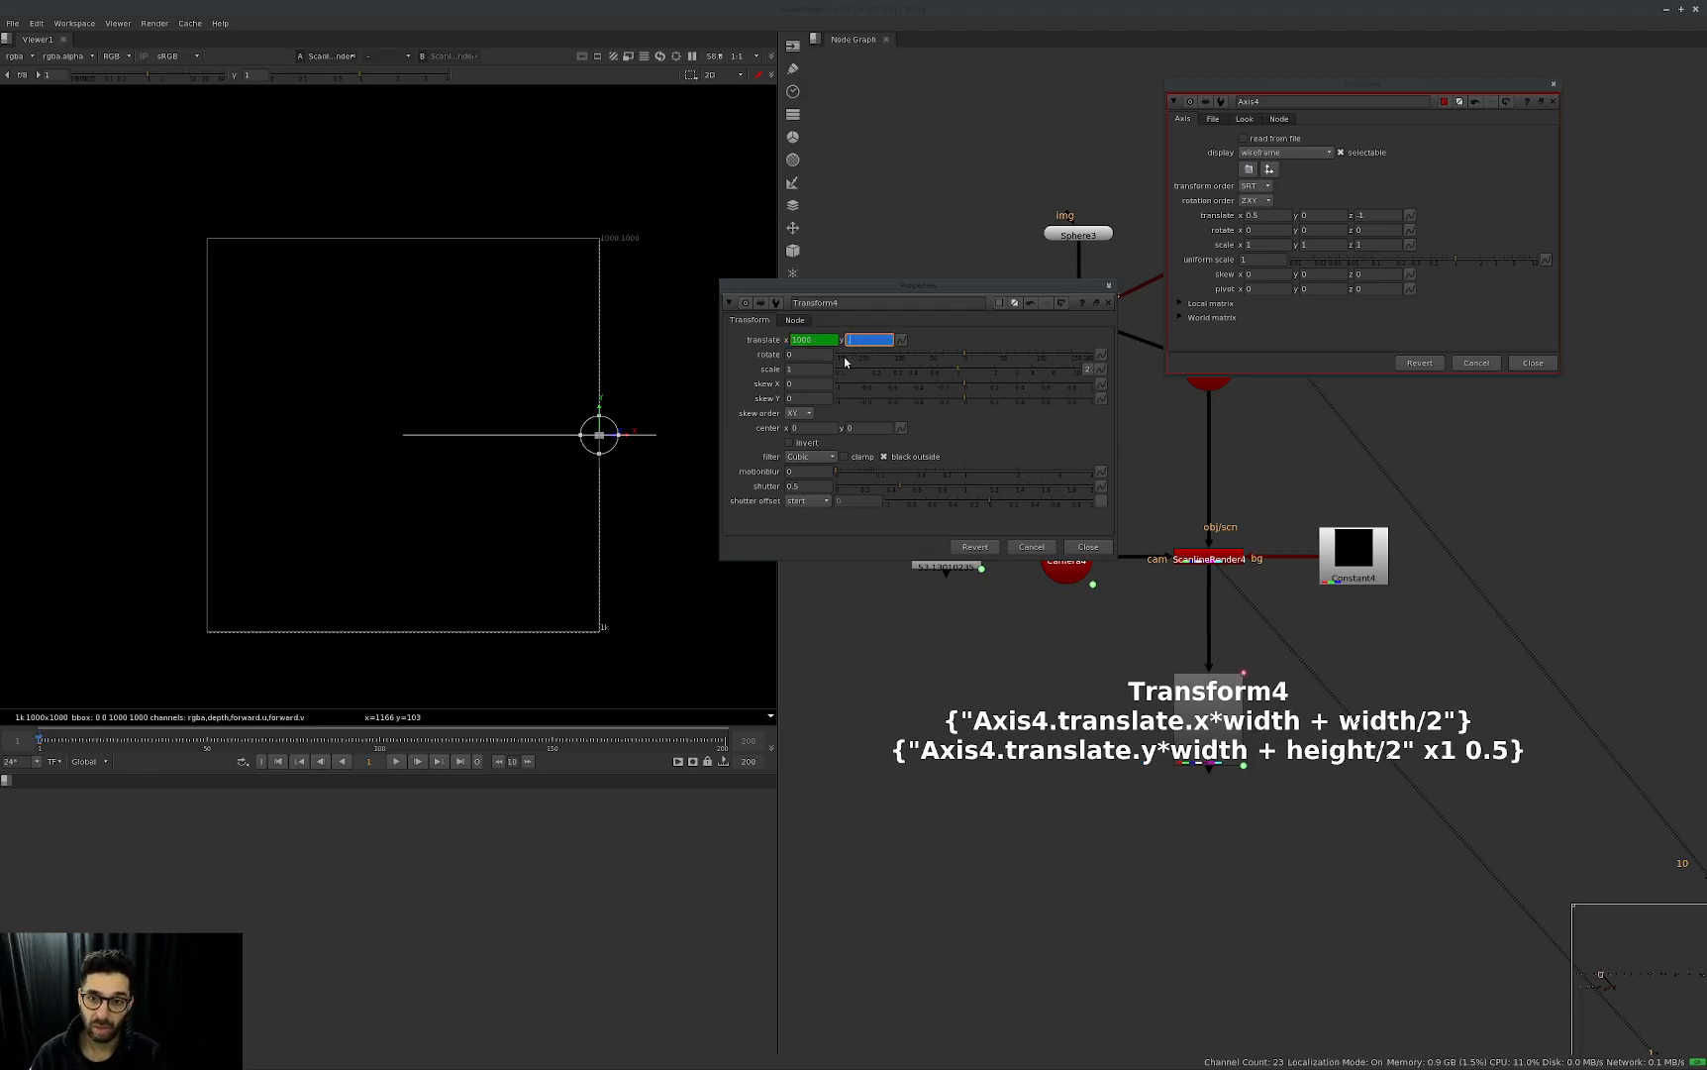
Set Axis4's translate y to 0.5 and view ScanlineRender4's output with the handle at the image corner.
left_click(1387, 203)
key("0")
double_click(1333, 214)
type(".5")
key("Return")
key("Tab")
left_click_drag(1326, 512, 1125, 644)
key("1")
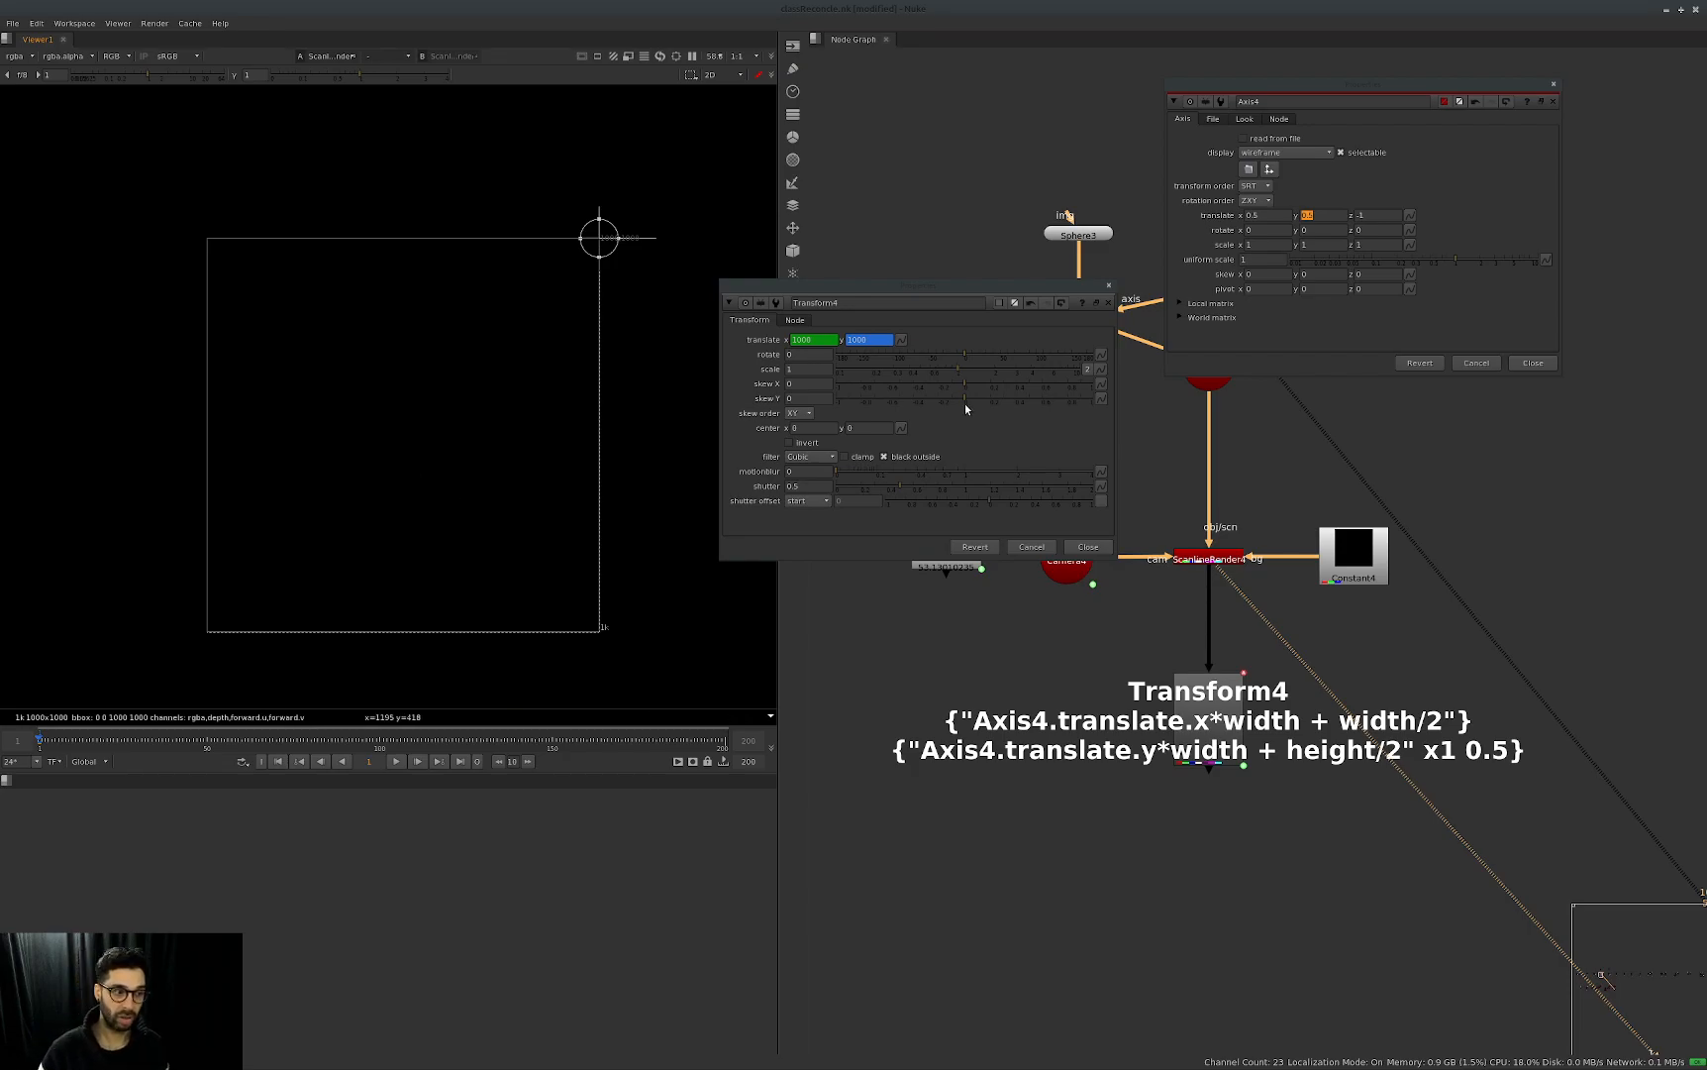
Reset Axis4's translate x and y to 0.
type("0")
key("Return")
double_click(1282, 215)
type("0")
key("Return")
Set Axis4's translate x and y to 0.3.
type("0.3")
key("Return")
double_click(1321, 215)
type("0.3")
key("Return")
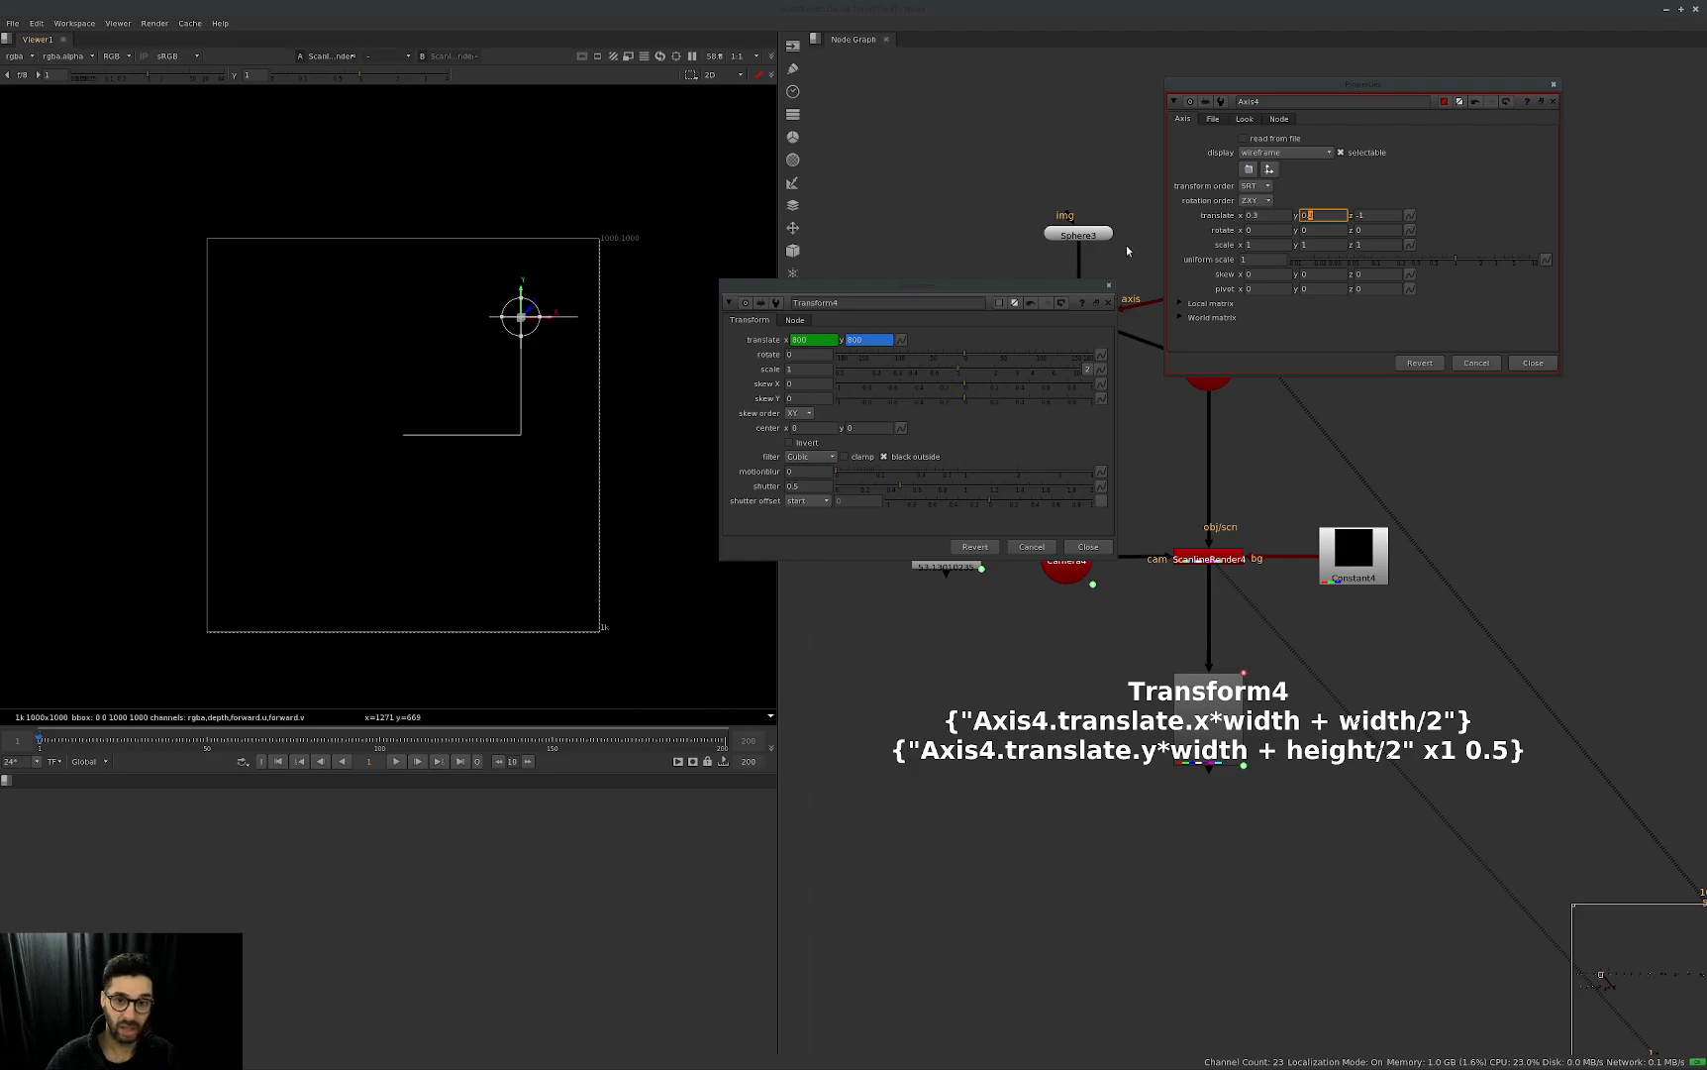
Lower Axis4's translate x and y incrementally to -0.3 to test the linked Transform4 handle.
left_click(1266, 215)
key("Down")
key("Down")
key("Down")
key("Down")
key("Down")
key("Down")
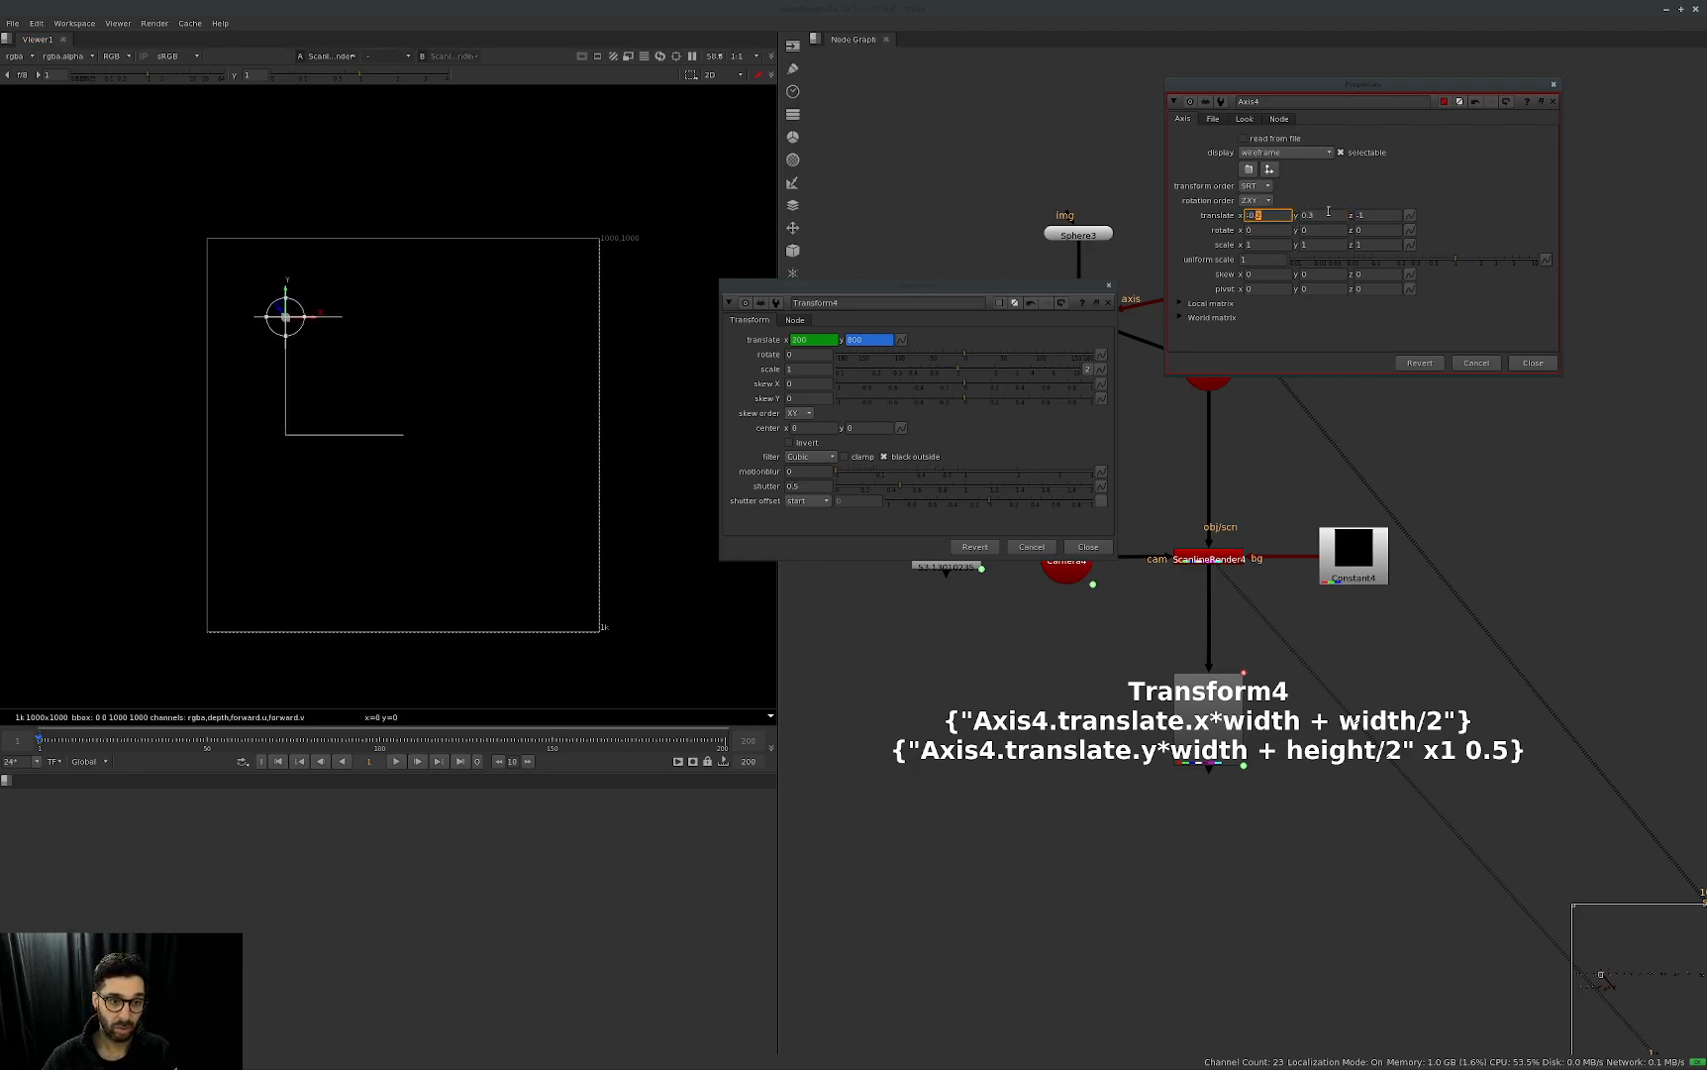
left_click(1320, 215)
key("Down")
key("Down")
key("Down")
key("Down")
key("Down")
key("Down")
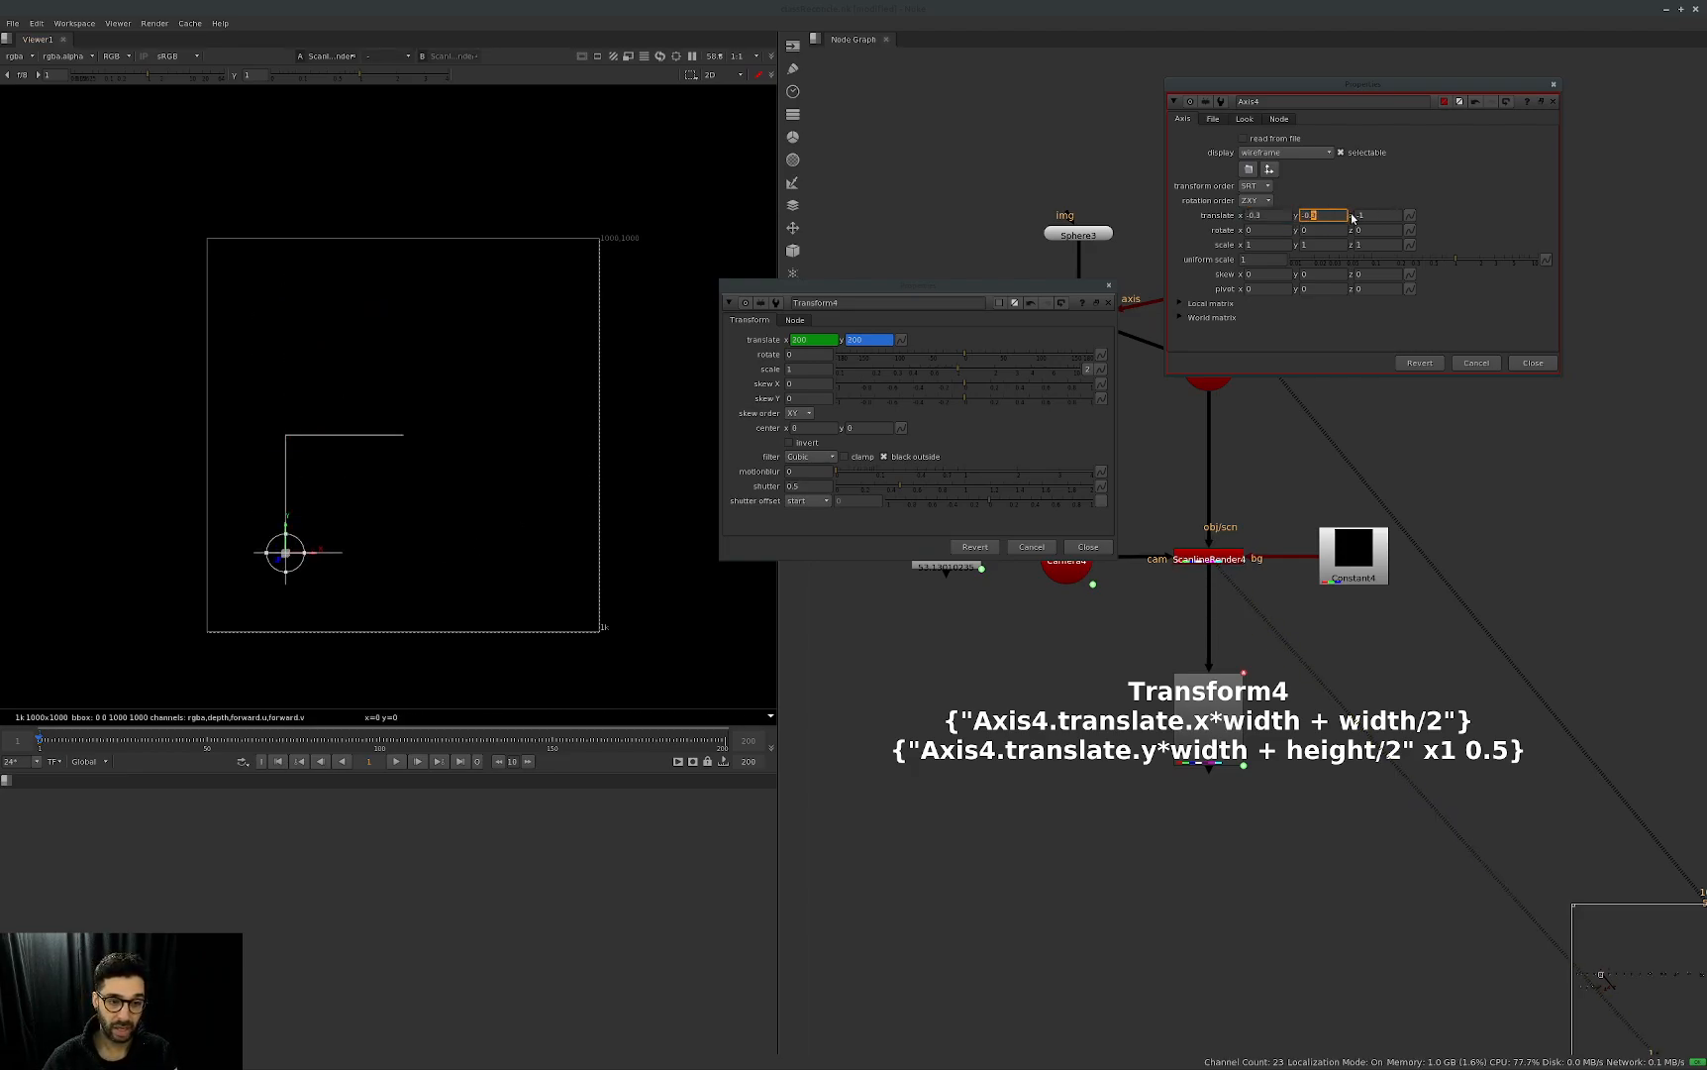
Test Axis4's translate y at 0.3 again, then set its translate x and y to -0.5.
key("Up")
key("Up")
key("Up")
left_click(1286, 217)
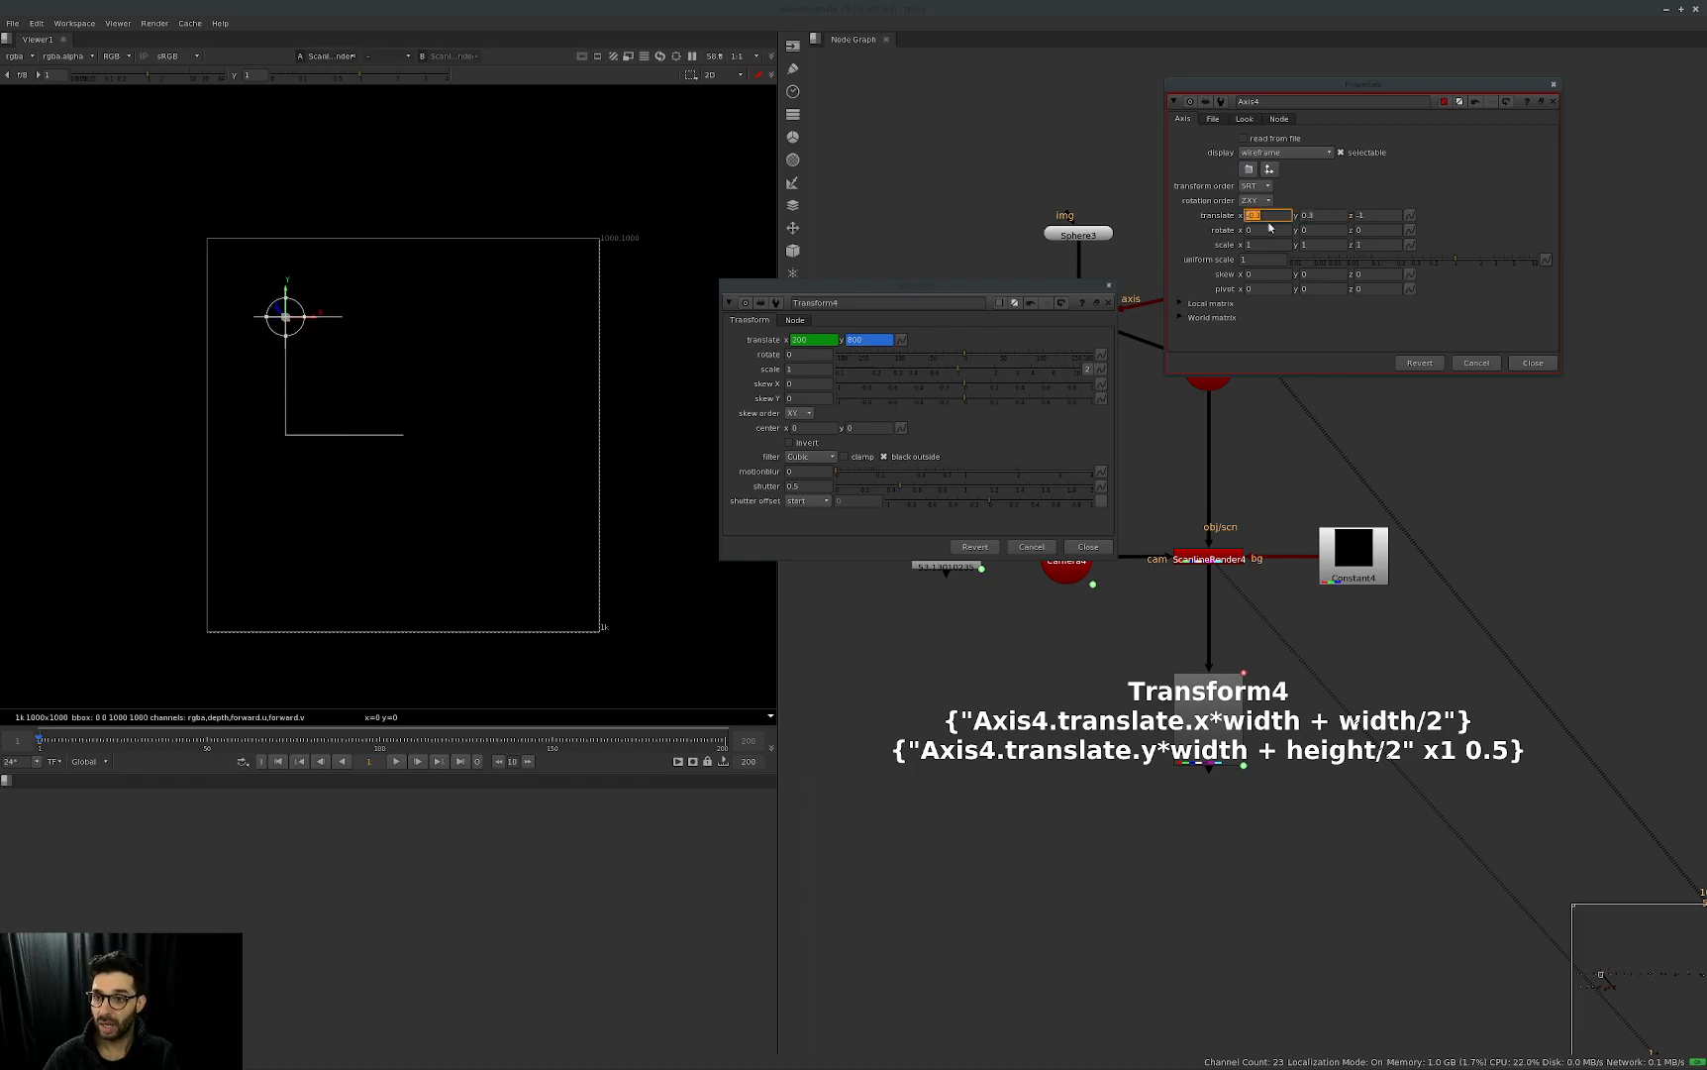
key("Down")
key("Down")
left_click(1322, 217)
key("Down")
key("Down")
key("Down")
key("Down")
key("Down")
key("Down")
key("Down")
key("Down")
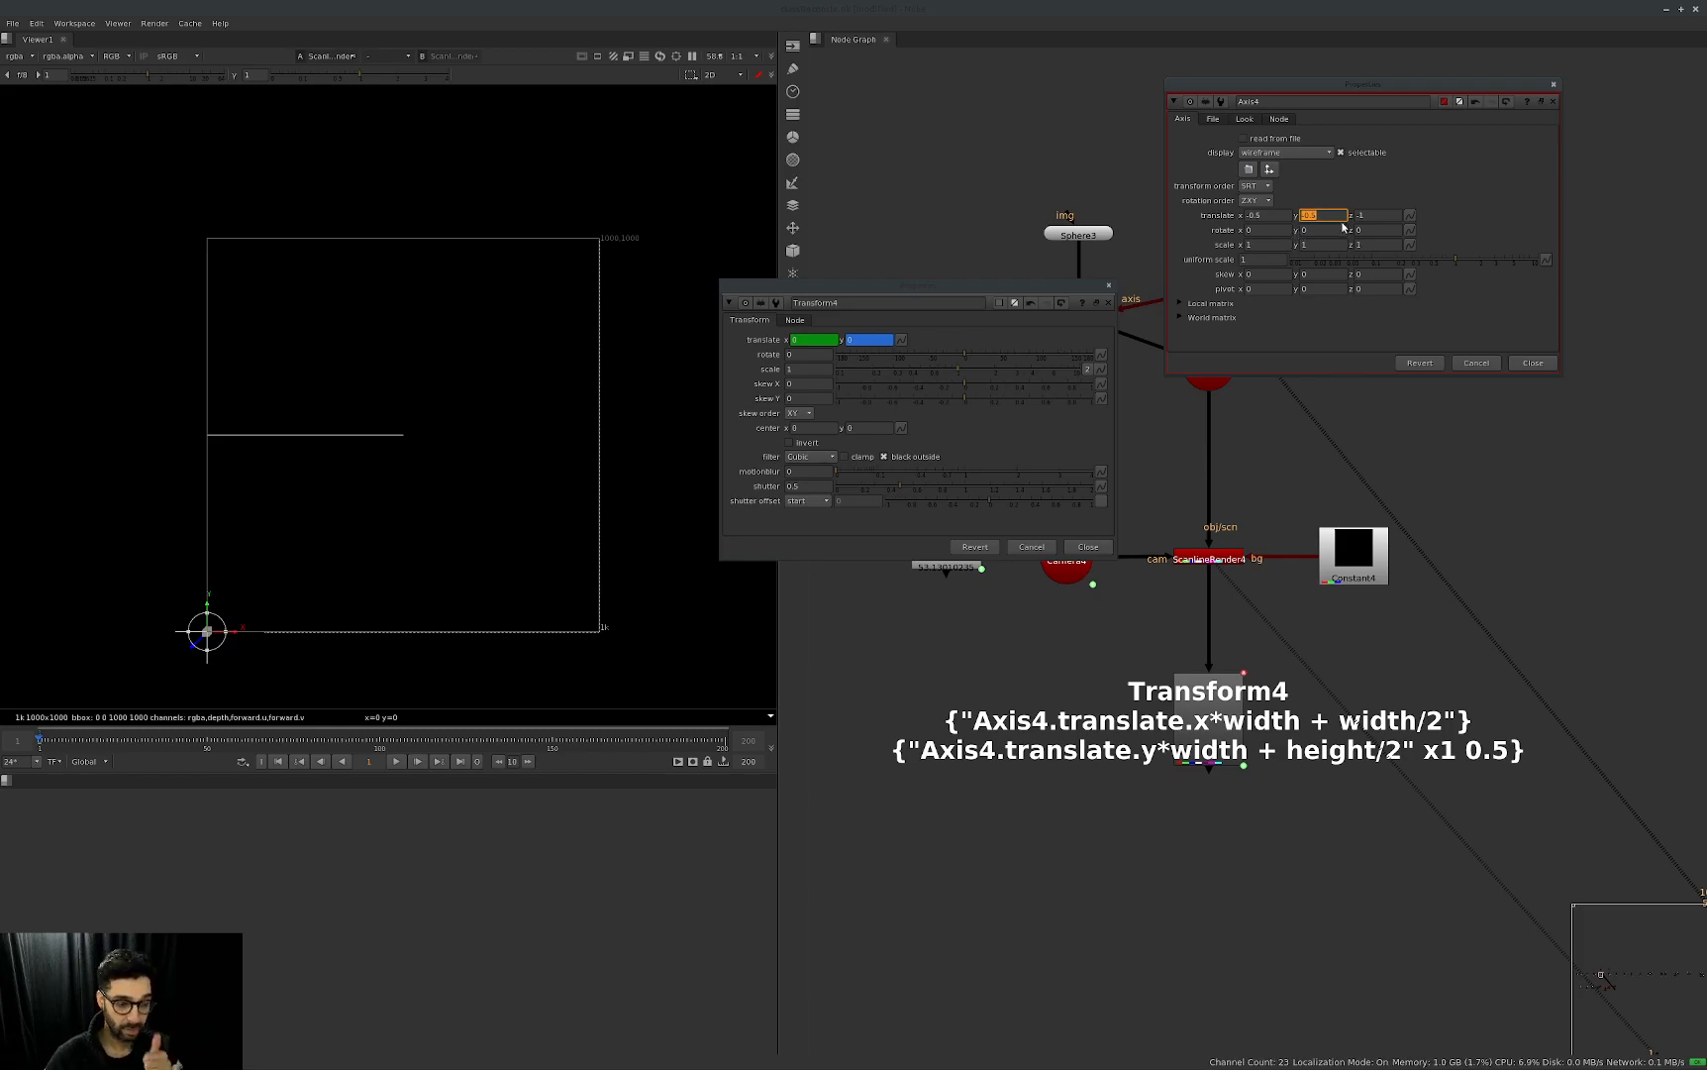
Close the Transform4 and Axis4 properties and bring the normalization node group into view.
left_click(1108, 302)
left_click(1553, 101)
middle_click_drag(1657, 538, 1208, 577)
scroll(1243, 559, "down", 5)
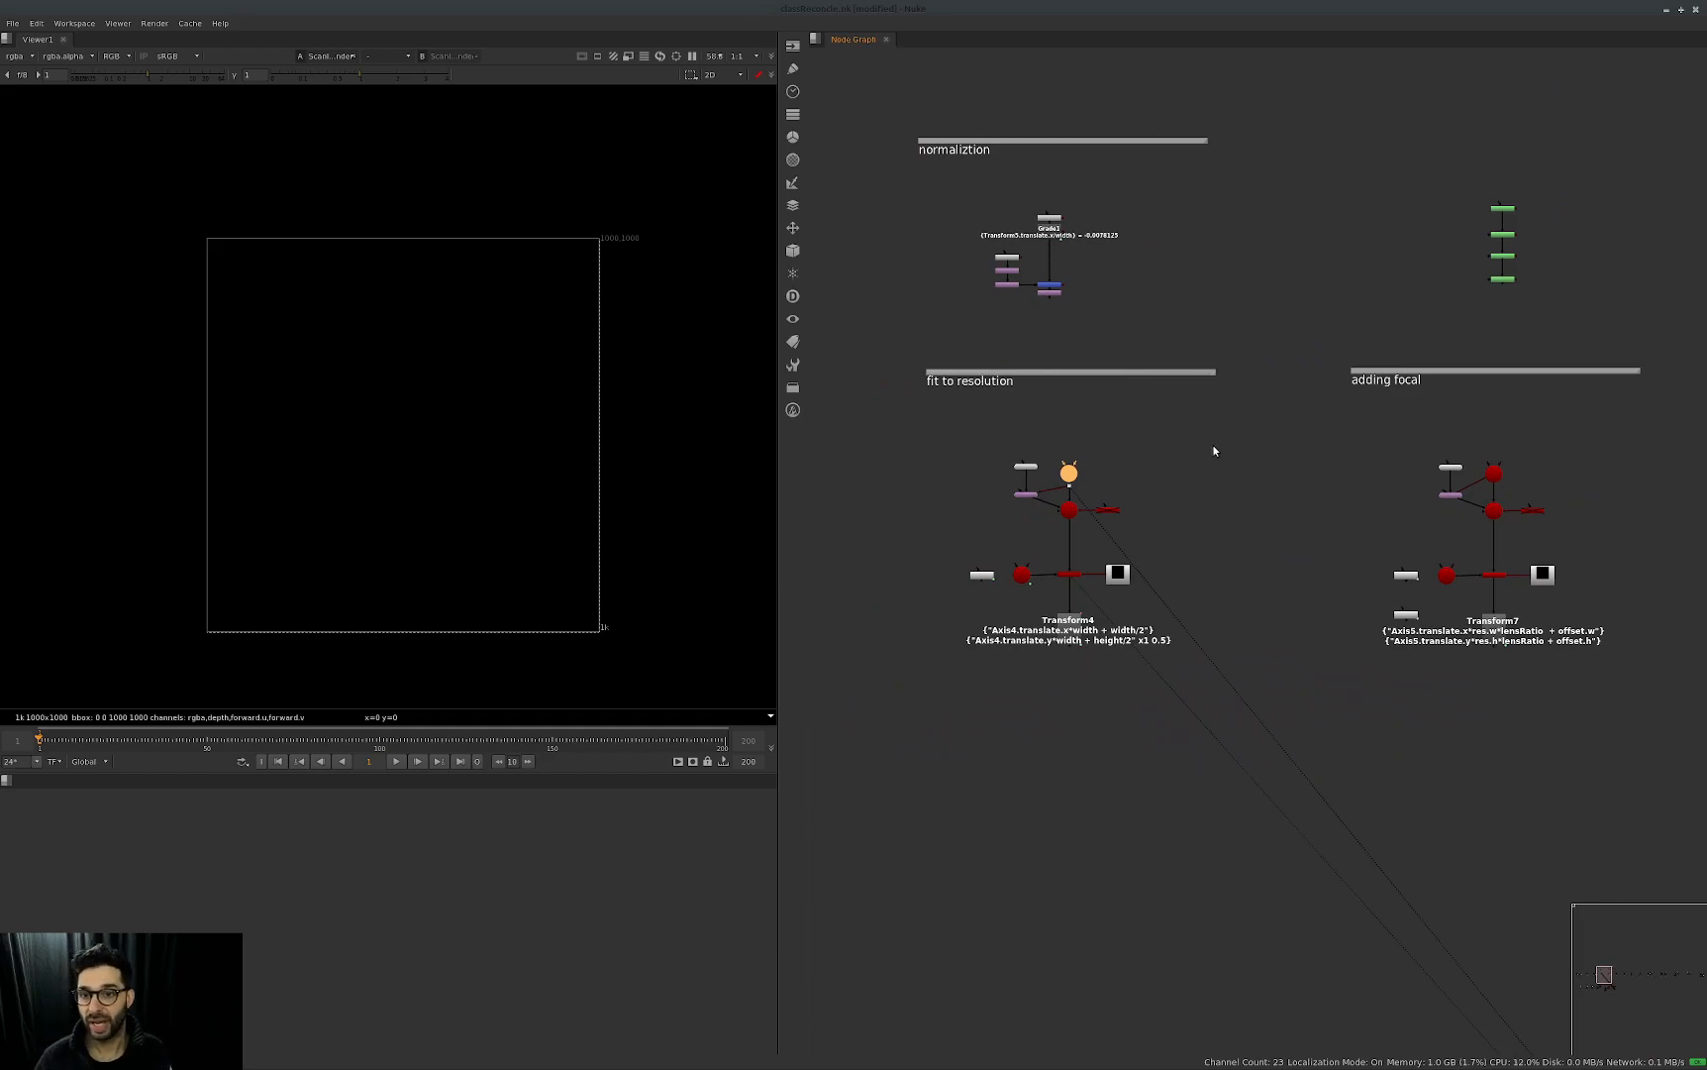
scroll(1042, 281, "up", 6)
middle_click_drag(1042, 282, 1187, 437)
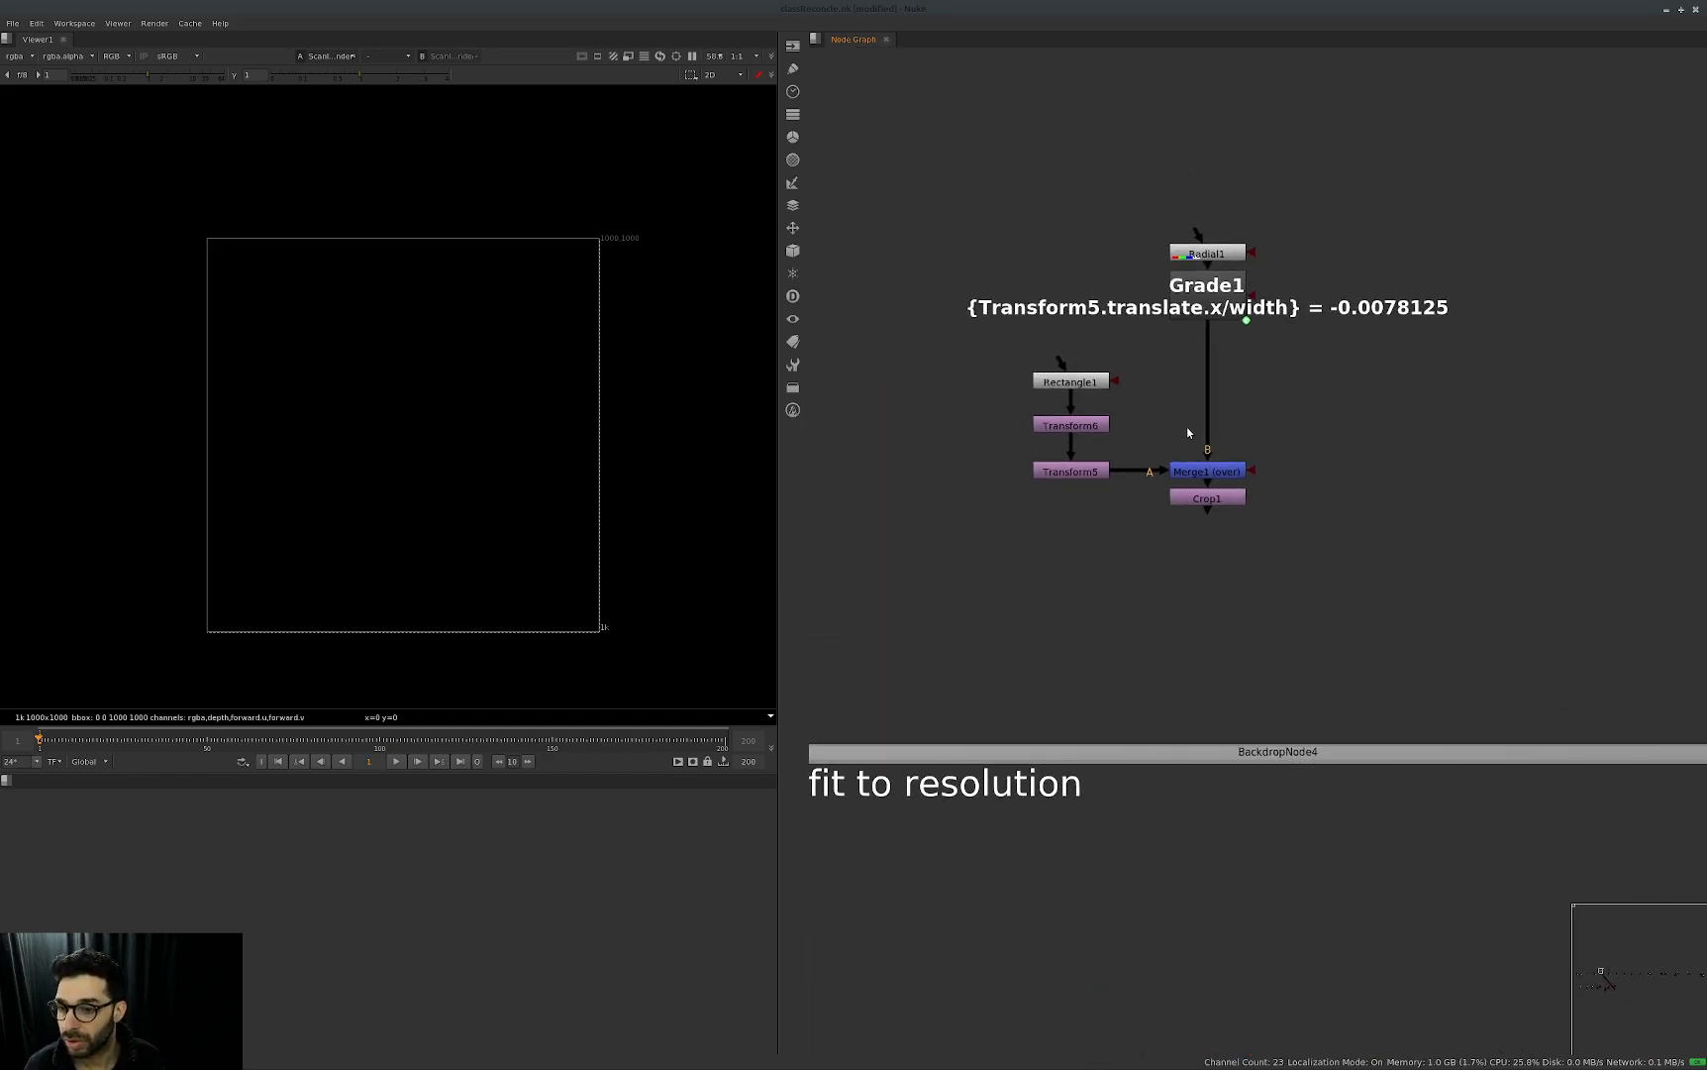
scroll(1156, 431, "down", 3)
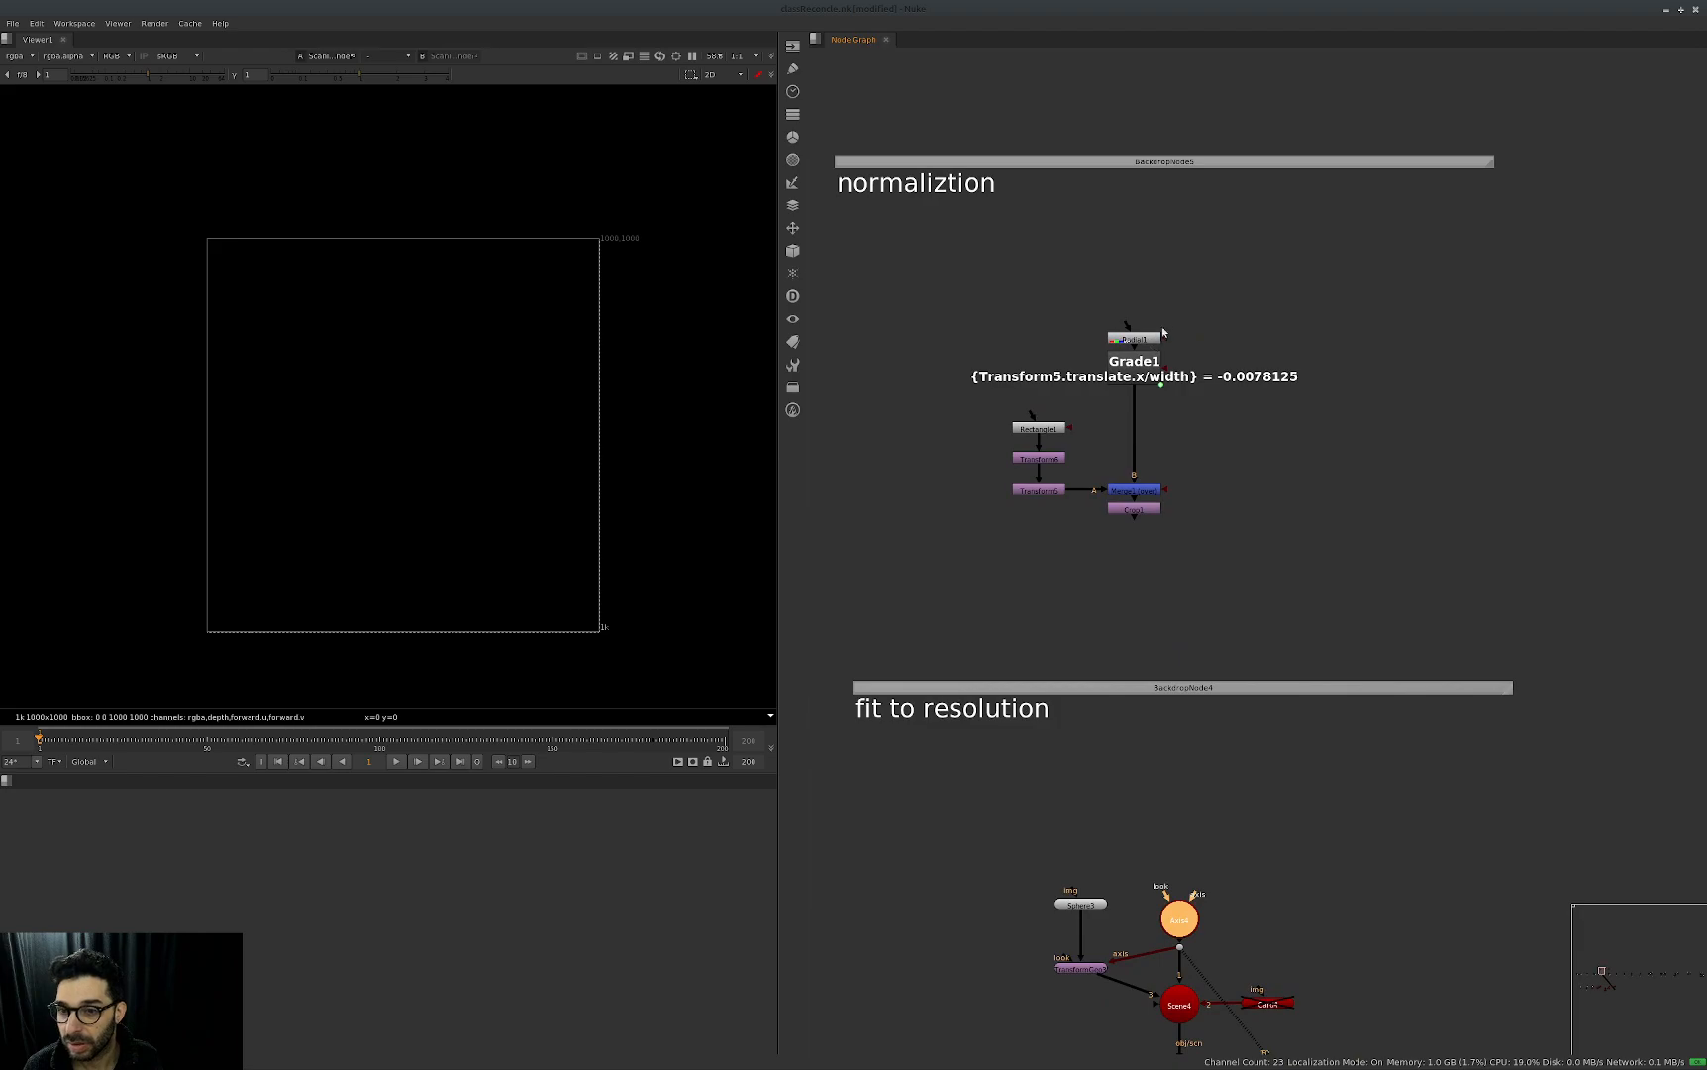
Open Axis4's properties in the fit to resolution group and dismiss the dot node's properties.
middle_click_drag(1270, 732, 1234, 589)
middle_click_drag(1266, 759, 1345, 722)
middle_click_drag(1222, 305, 1204, 414)
middle_click_drag(1287, 567, 1205, 330)
left_click(1196, 750)
double_click(1145, 635)
double_click(1155, 613)
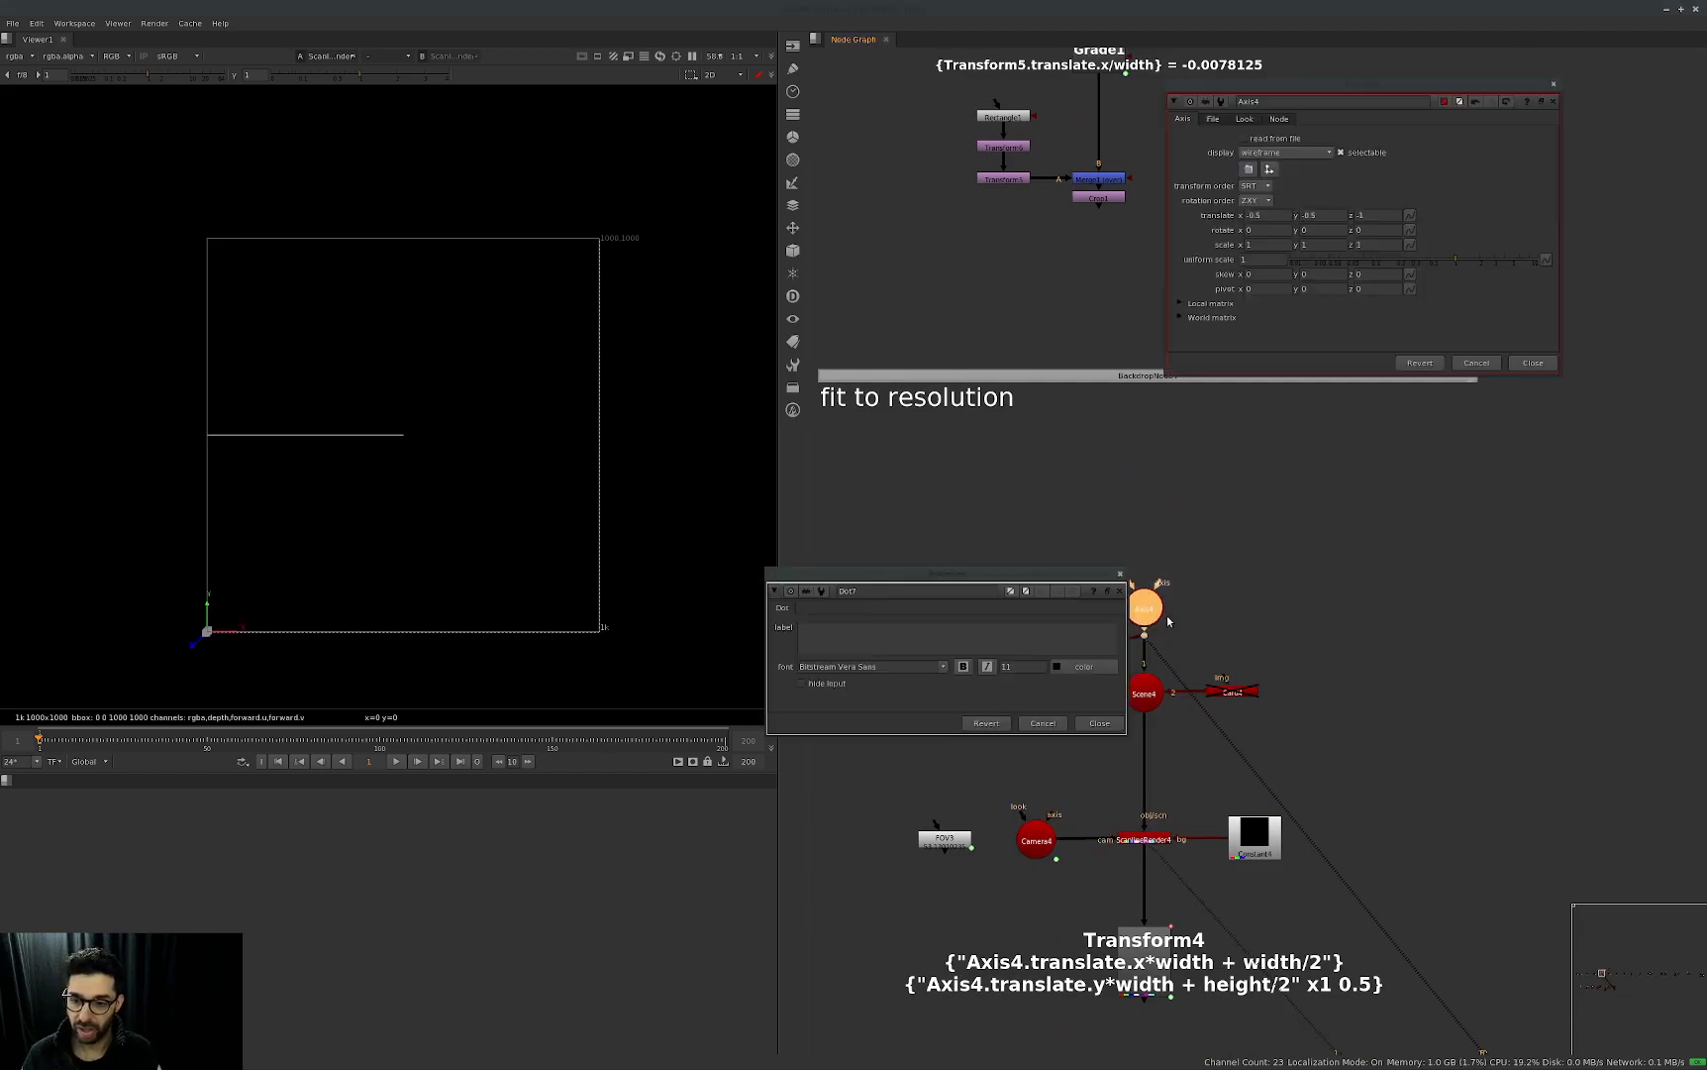
left_click_drag(1045, 593, 1172, 601)
key("Escape")
Open Transform4's properties and place them clear of the Axis4 node network.
left_click(1305, 348)
middle_click_drag(1288, 870, 1268, 840)
left_click_drag(1259, 865, 1020, 1016)
key("Return")
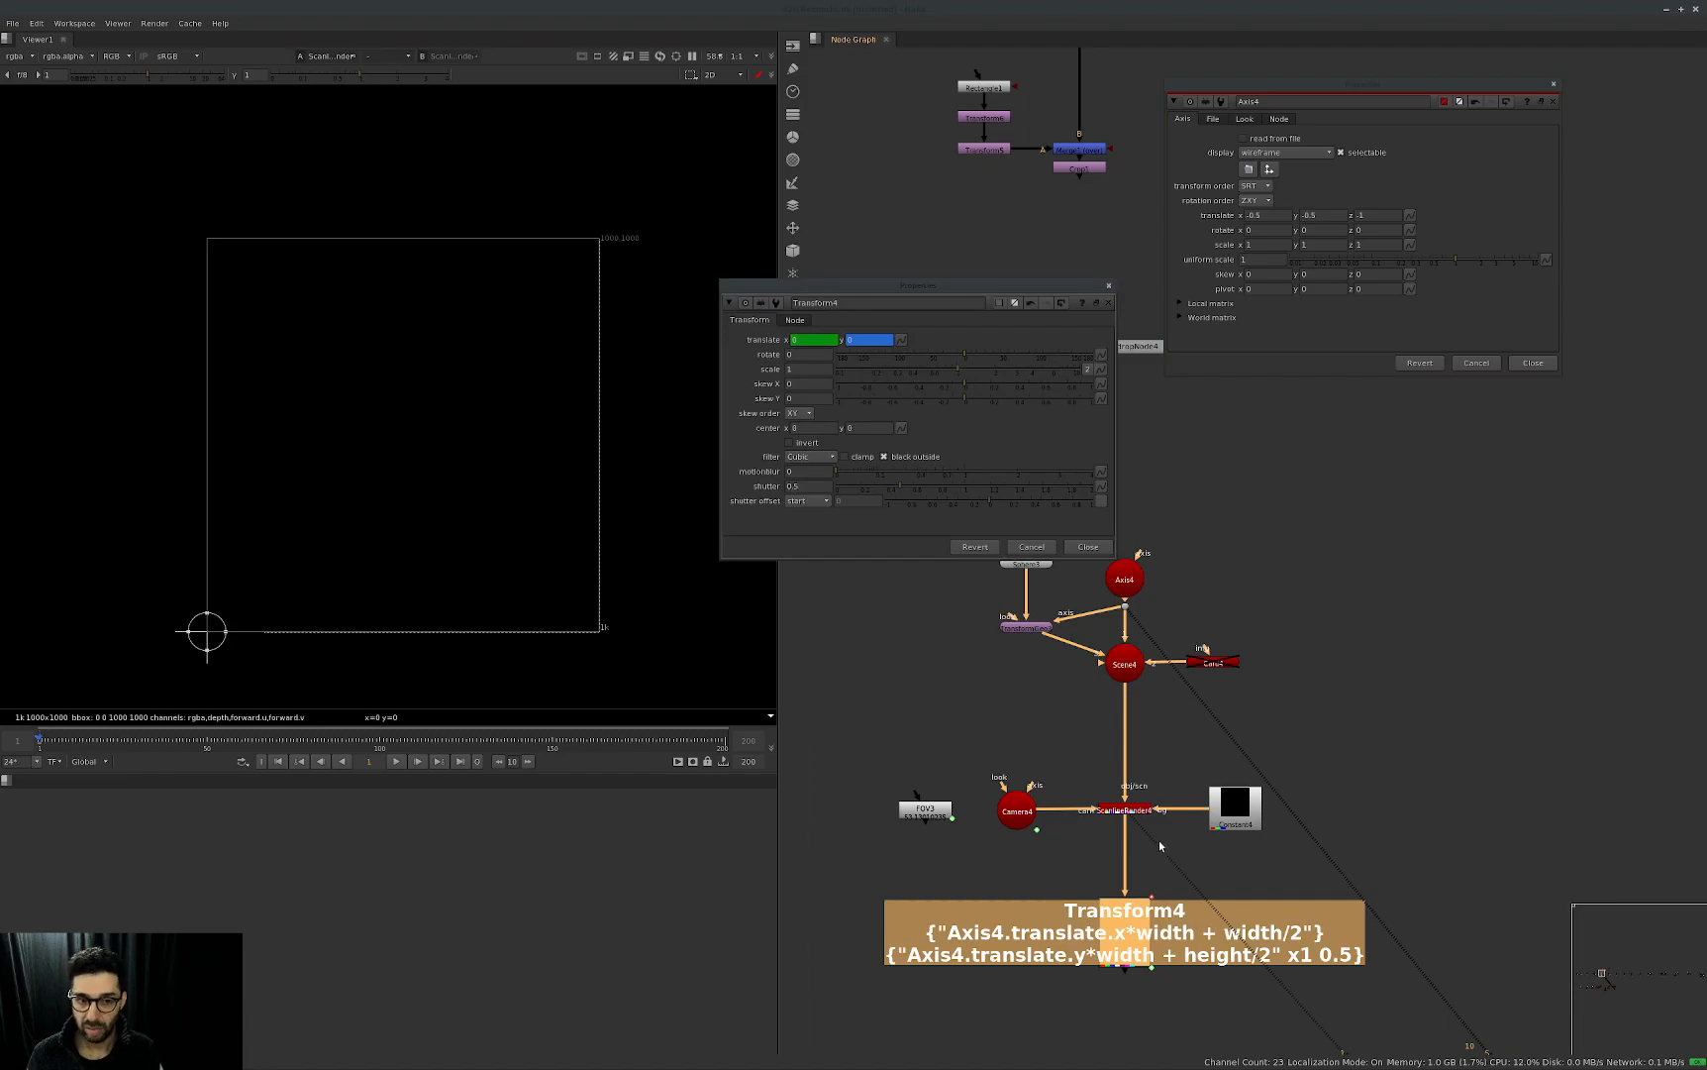
left_click_drag(979, 286, 1465, 574)
left_click(1125, 579)
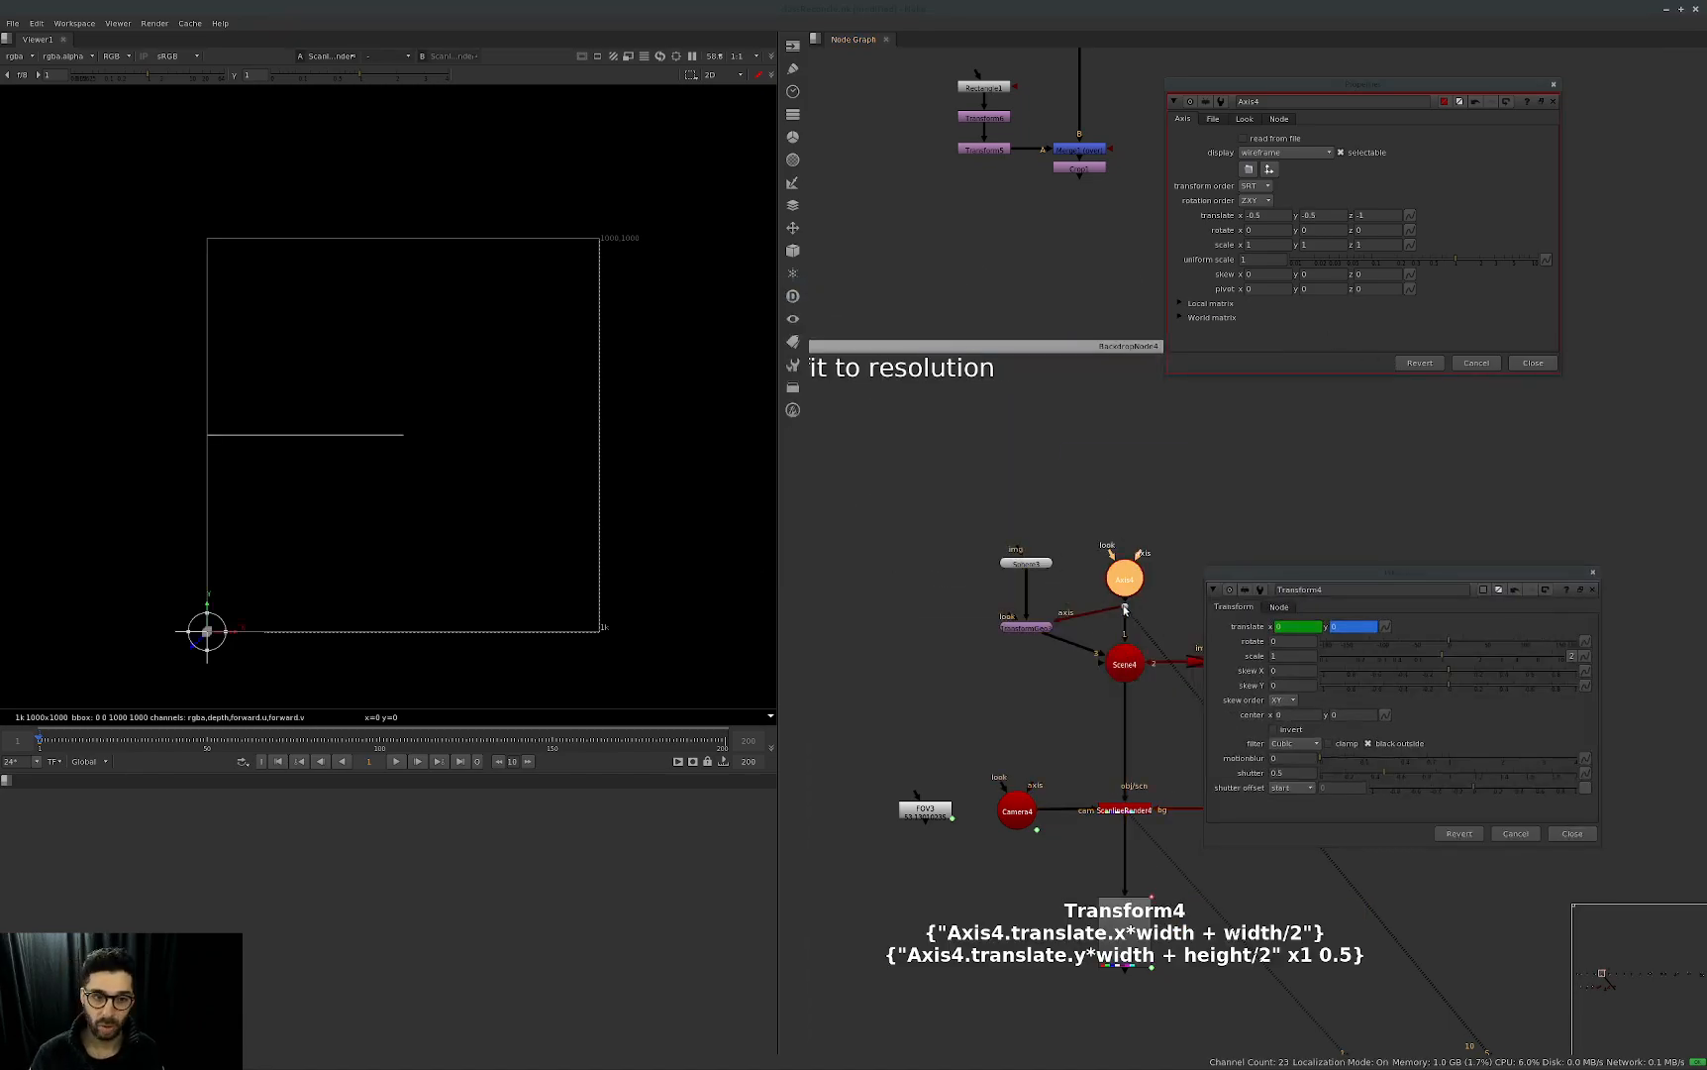
Rearrange the Axis4 and Transform4 property panels so the normalization node group is unobstructed.
middle_click_drag(1094, 442, 1159, 495)
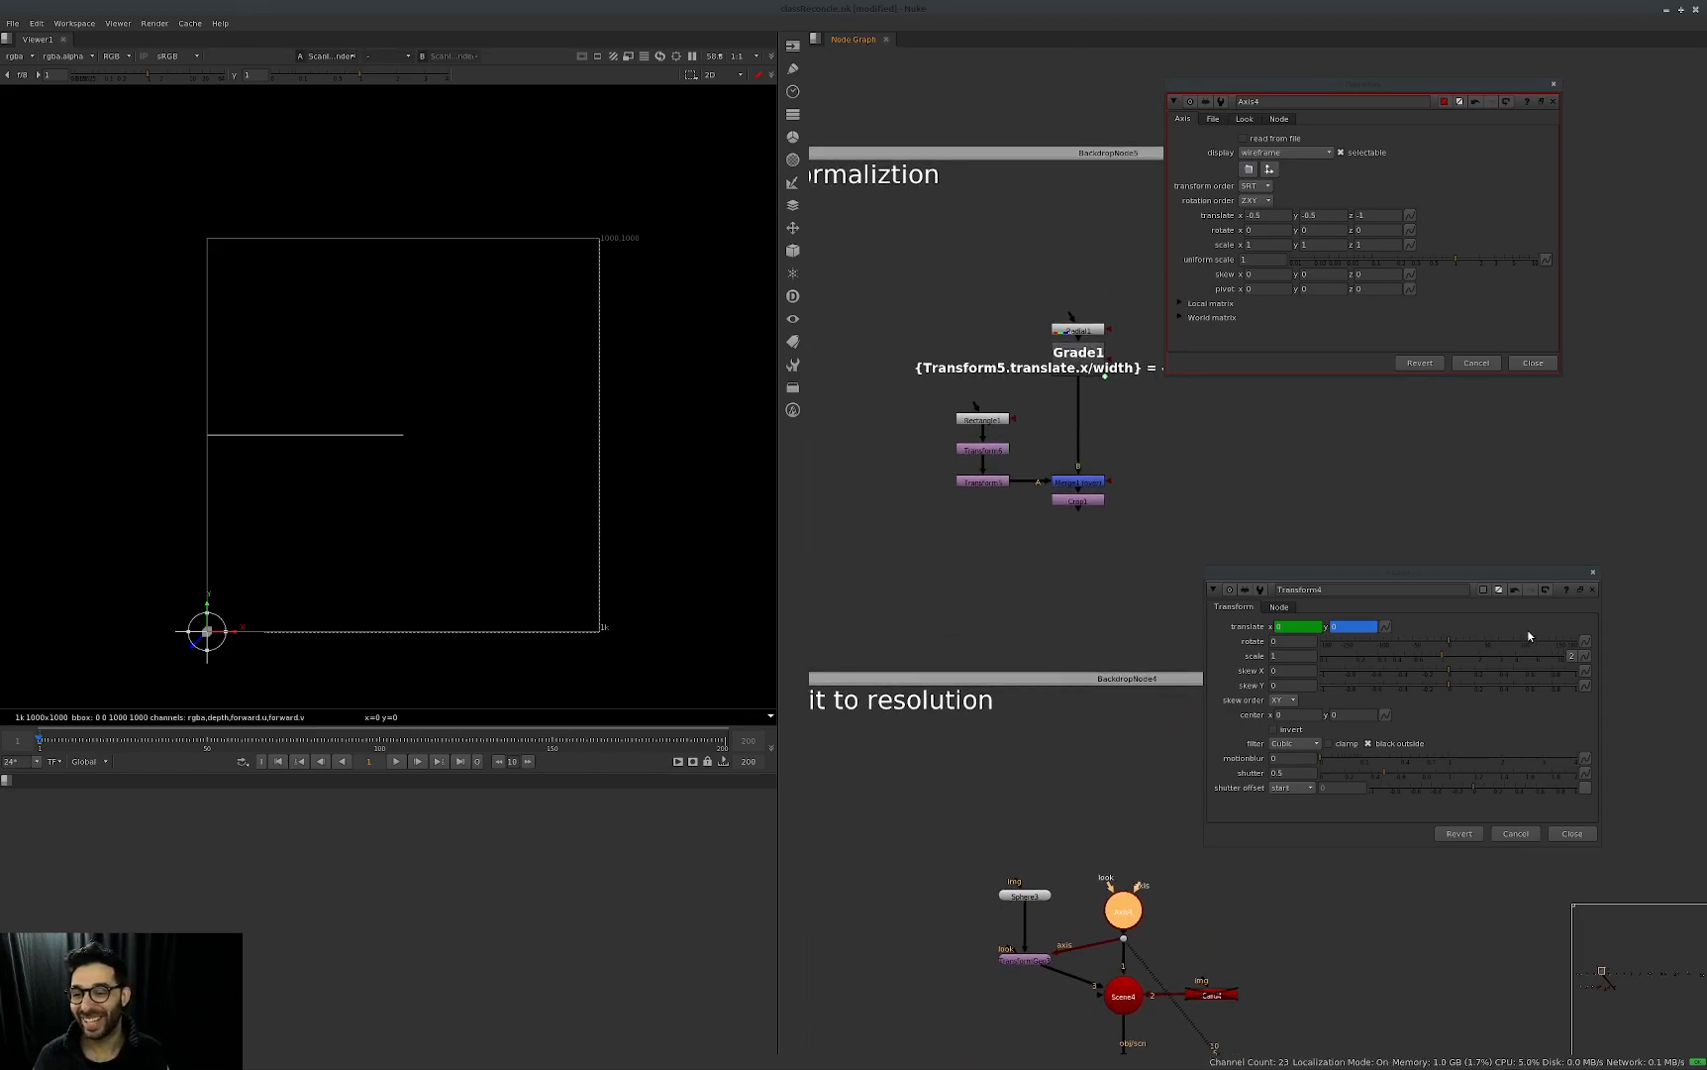
left_click_drag(1440, 574, 1499, 669)
middle_click_drag(1250, 556, 1352, 605)
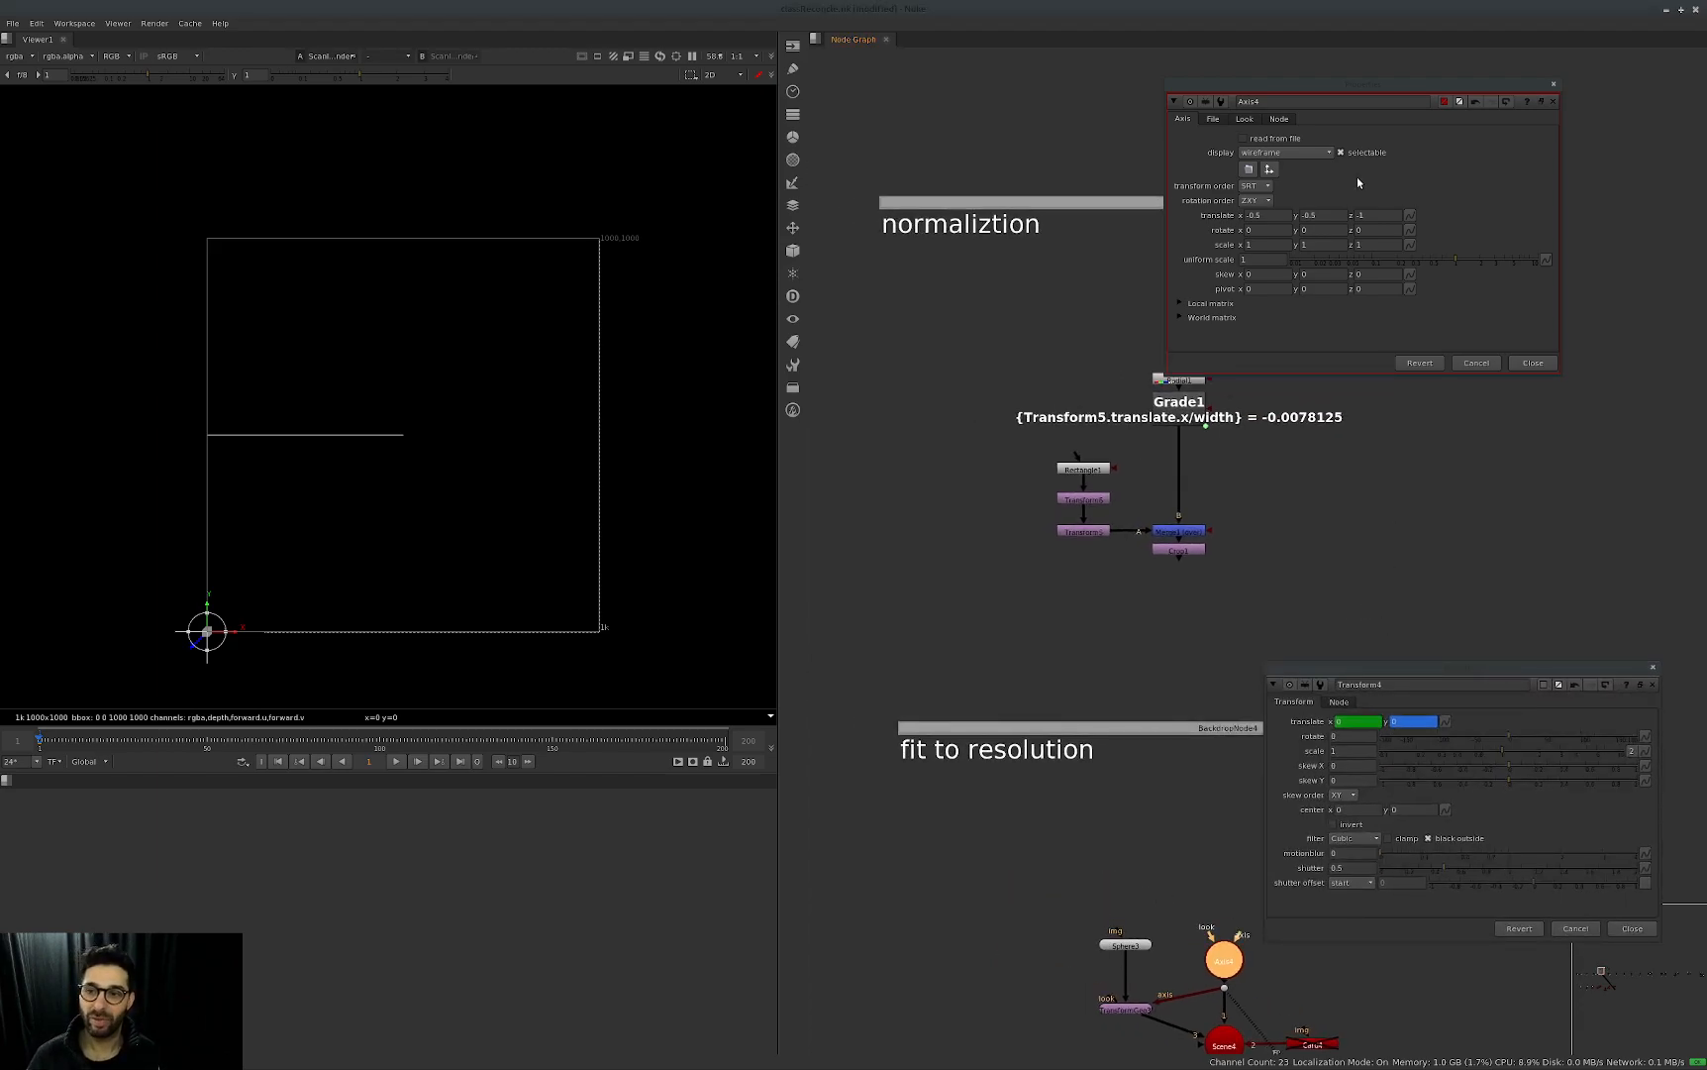
left_click_drag(1357, 84, 1478, 51)
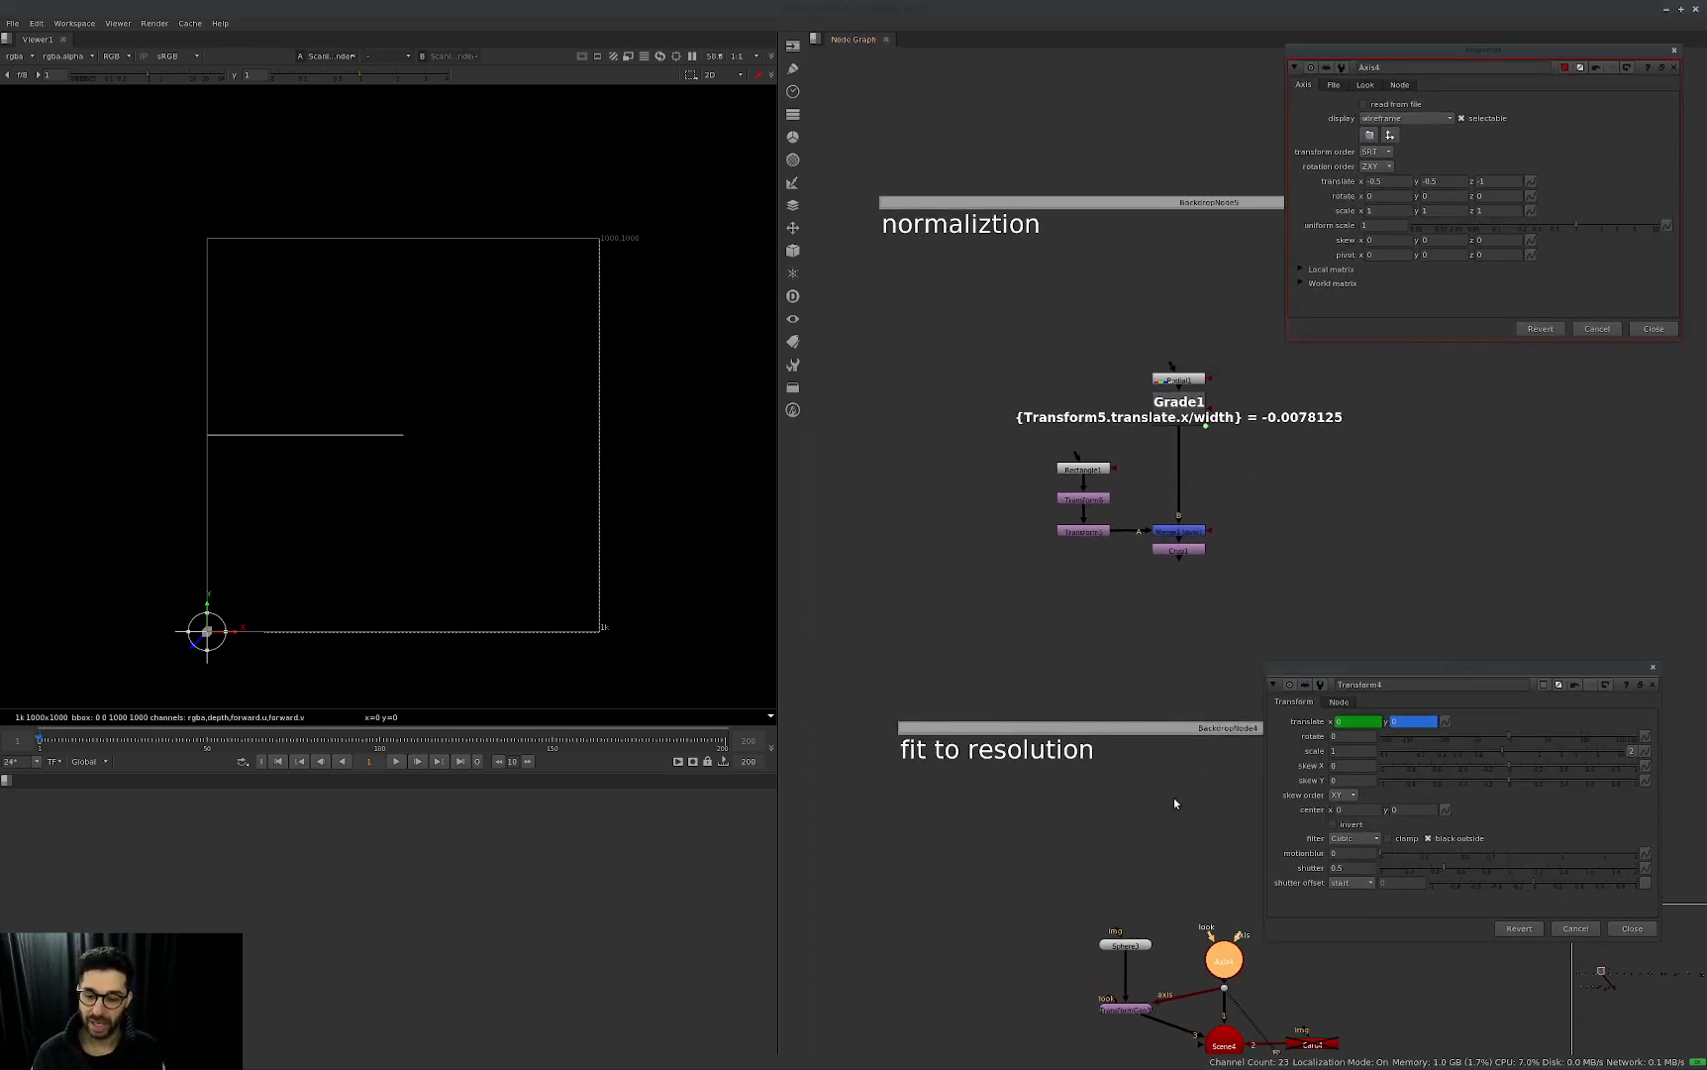
middle_click_drag(1249, 1040, 1040, 806)
middle_click_drag(1080, 657, 1115, 798)
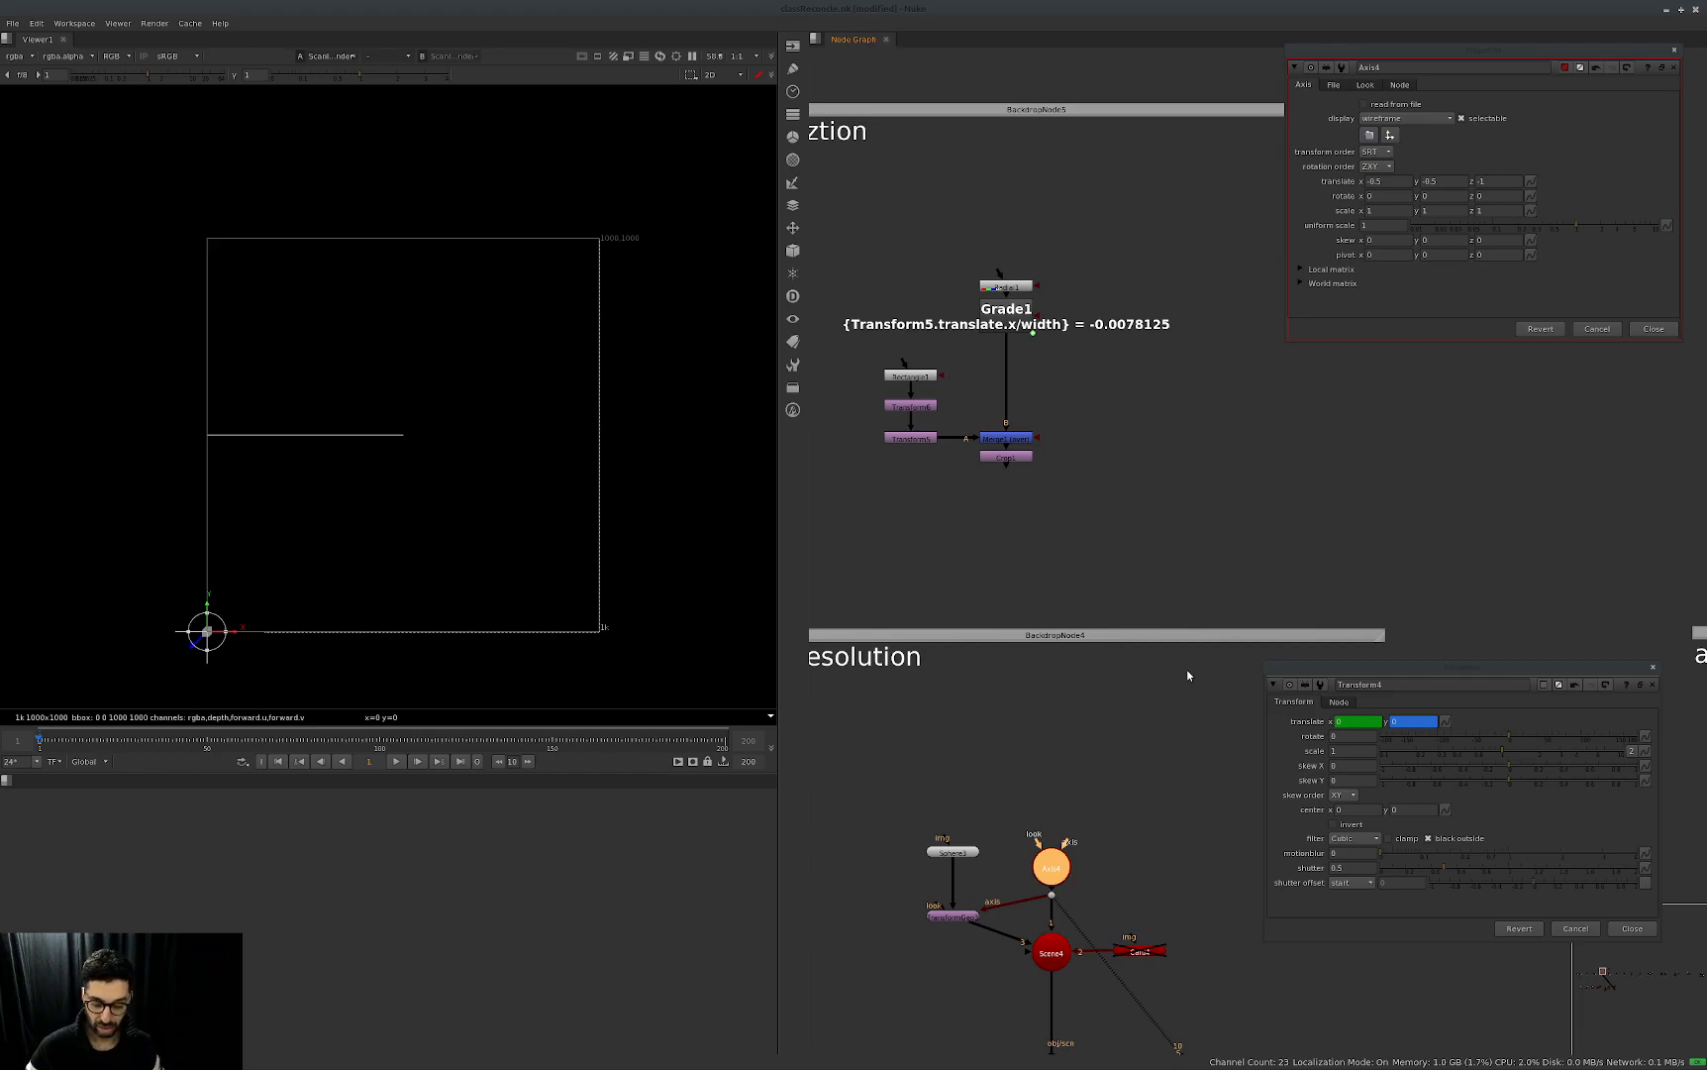
middle_click_drag(990, 396, 1083, 455)
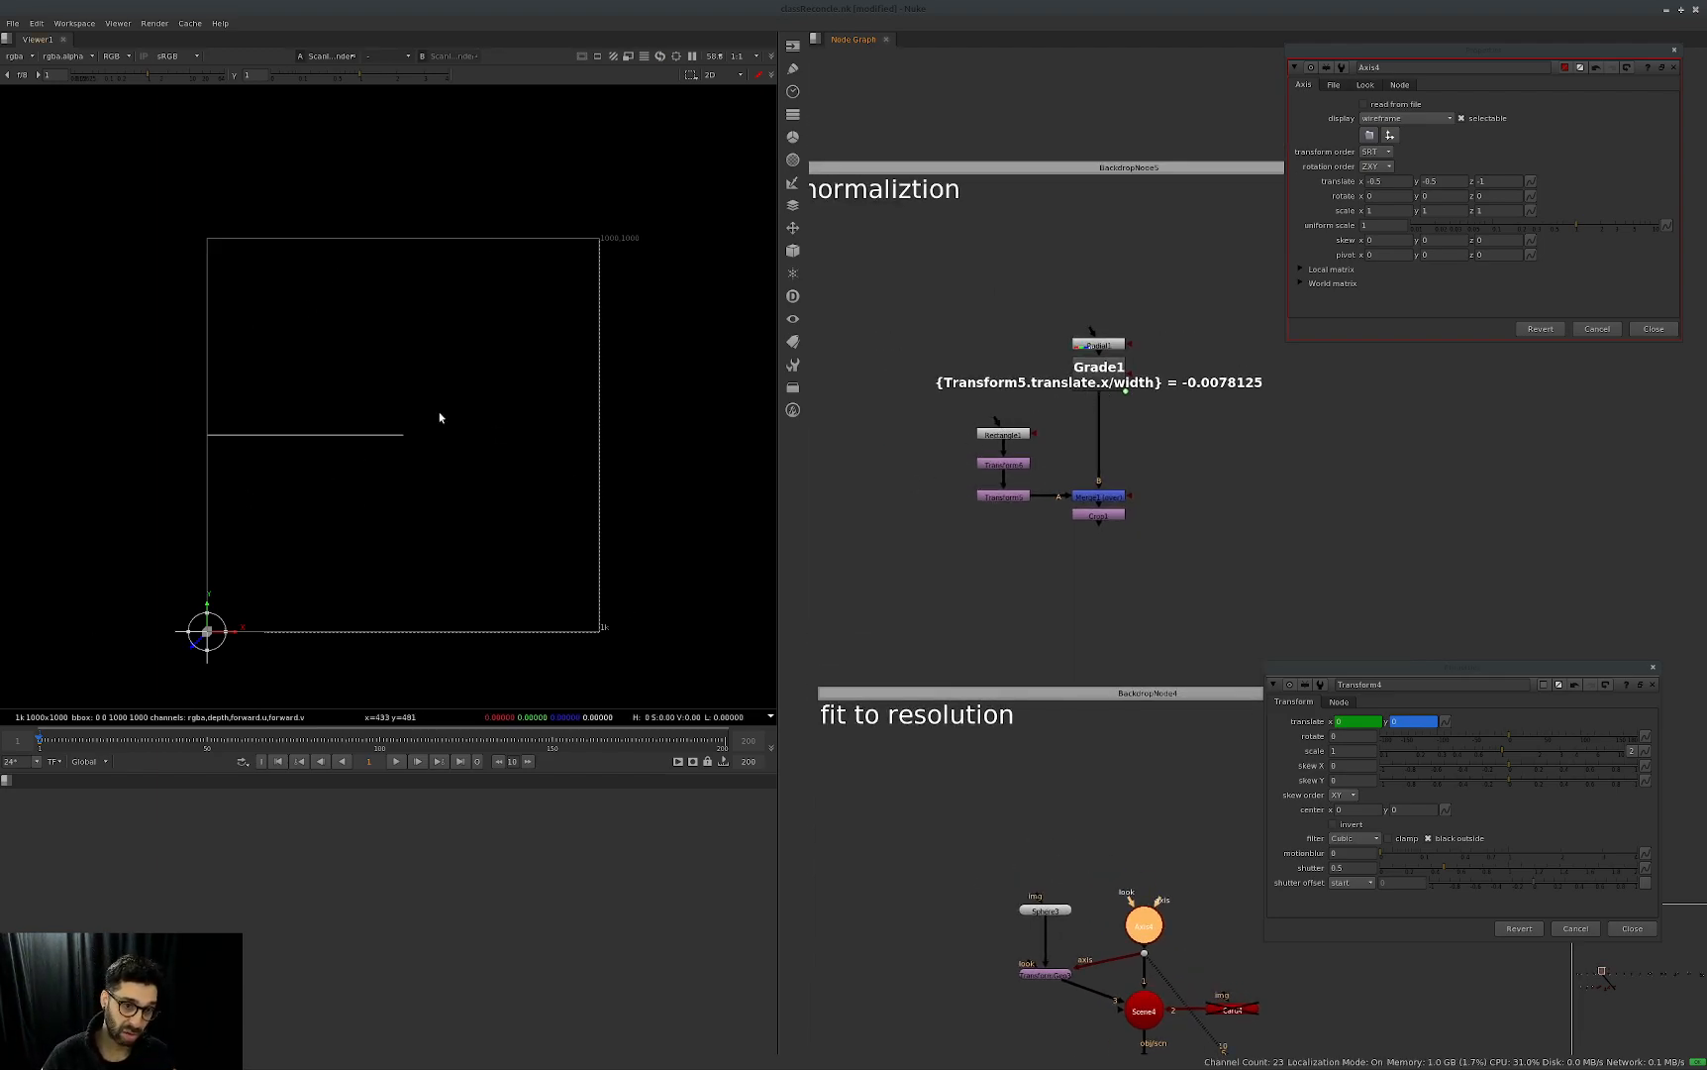
View the output of Grade1 and of Radial1 in the normalization group.
left_click_drag(1184, 309, 1045, 429)
key("1")
key("1")
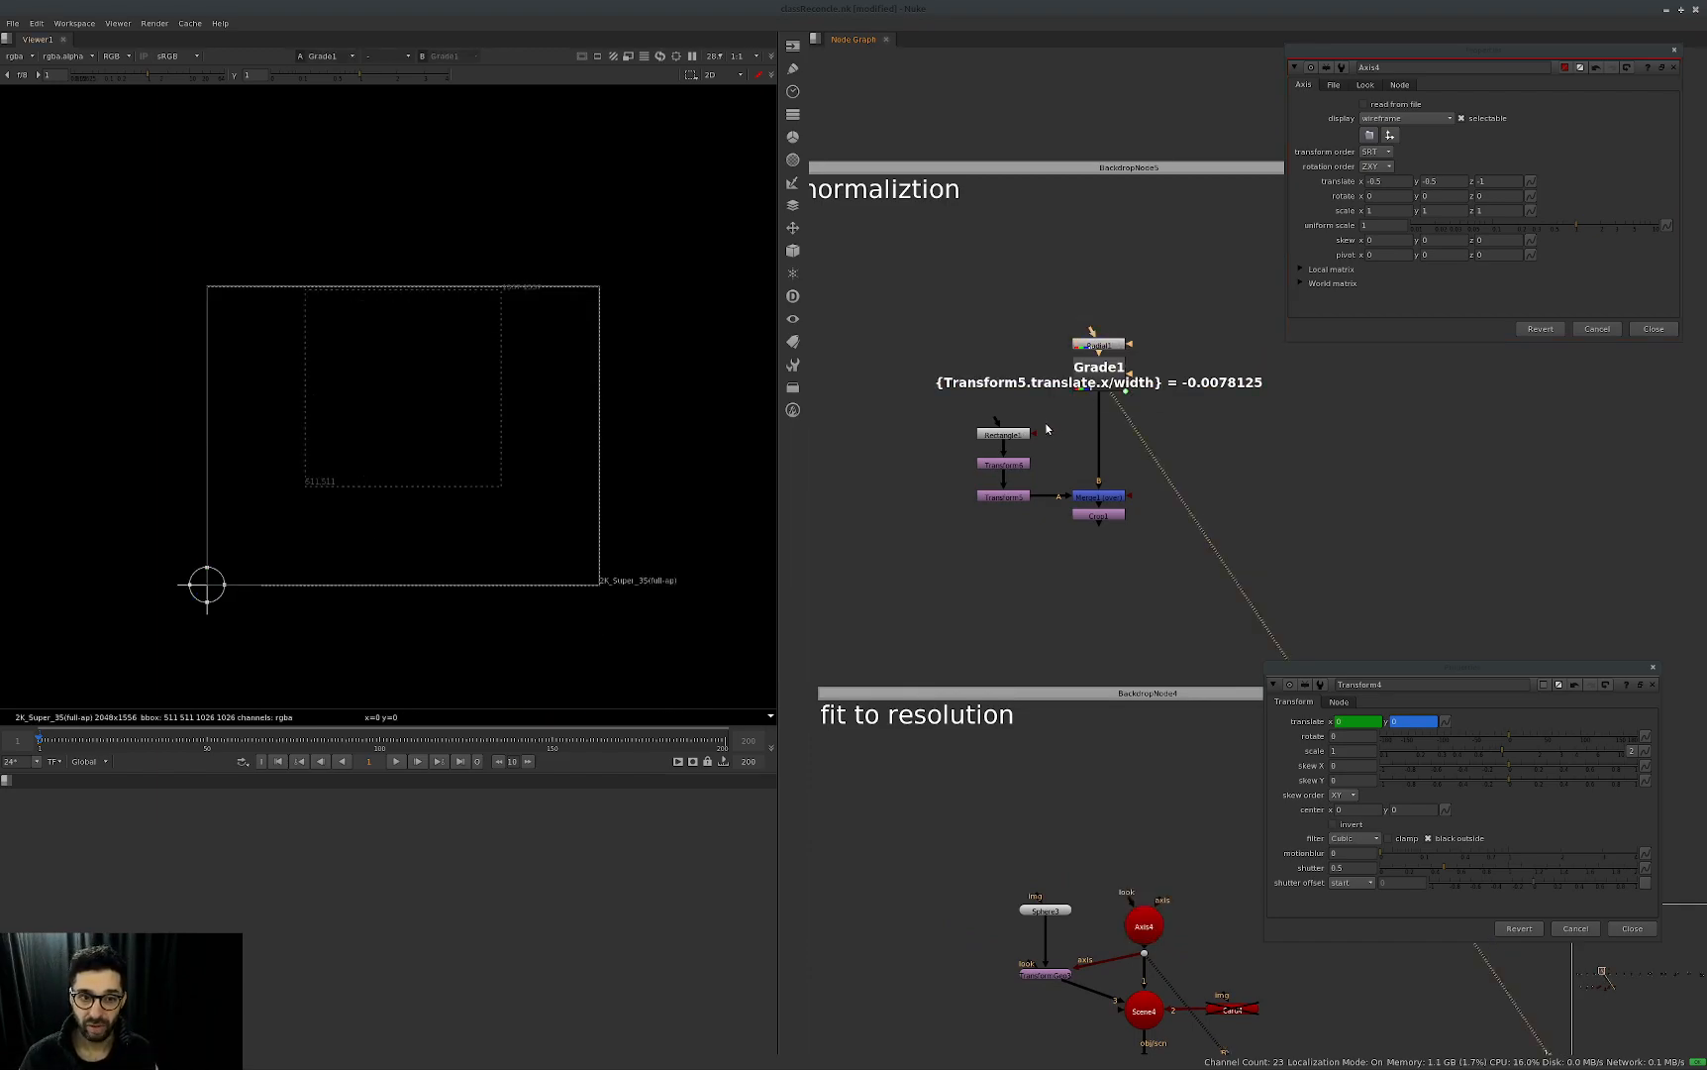
left_click_drag(1149, 333, 1086, 356)
key("1")
View Crop1's output with Merge1 temporarily disabled, and disable Grade1.
left_click_drag(1161, 494, 1058, 556)
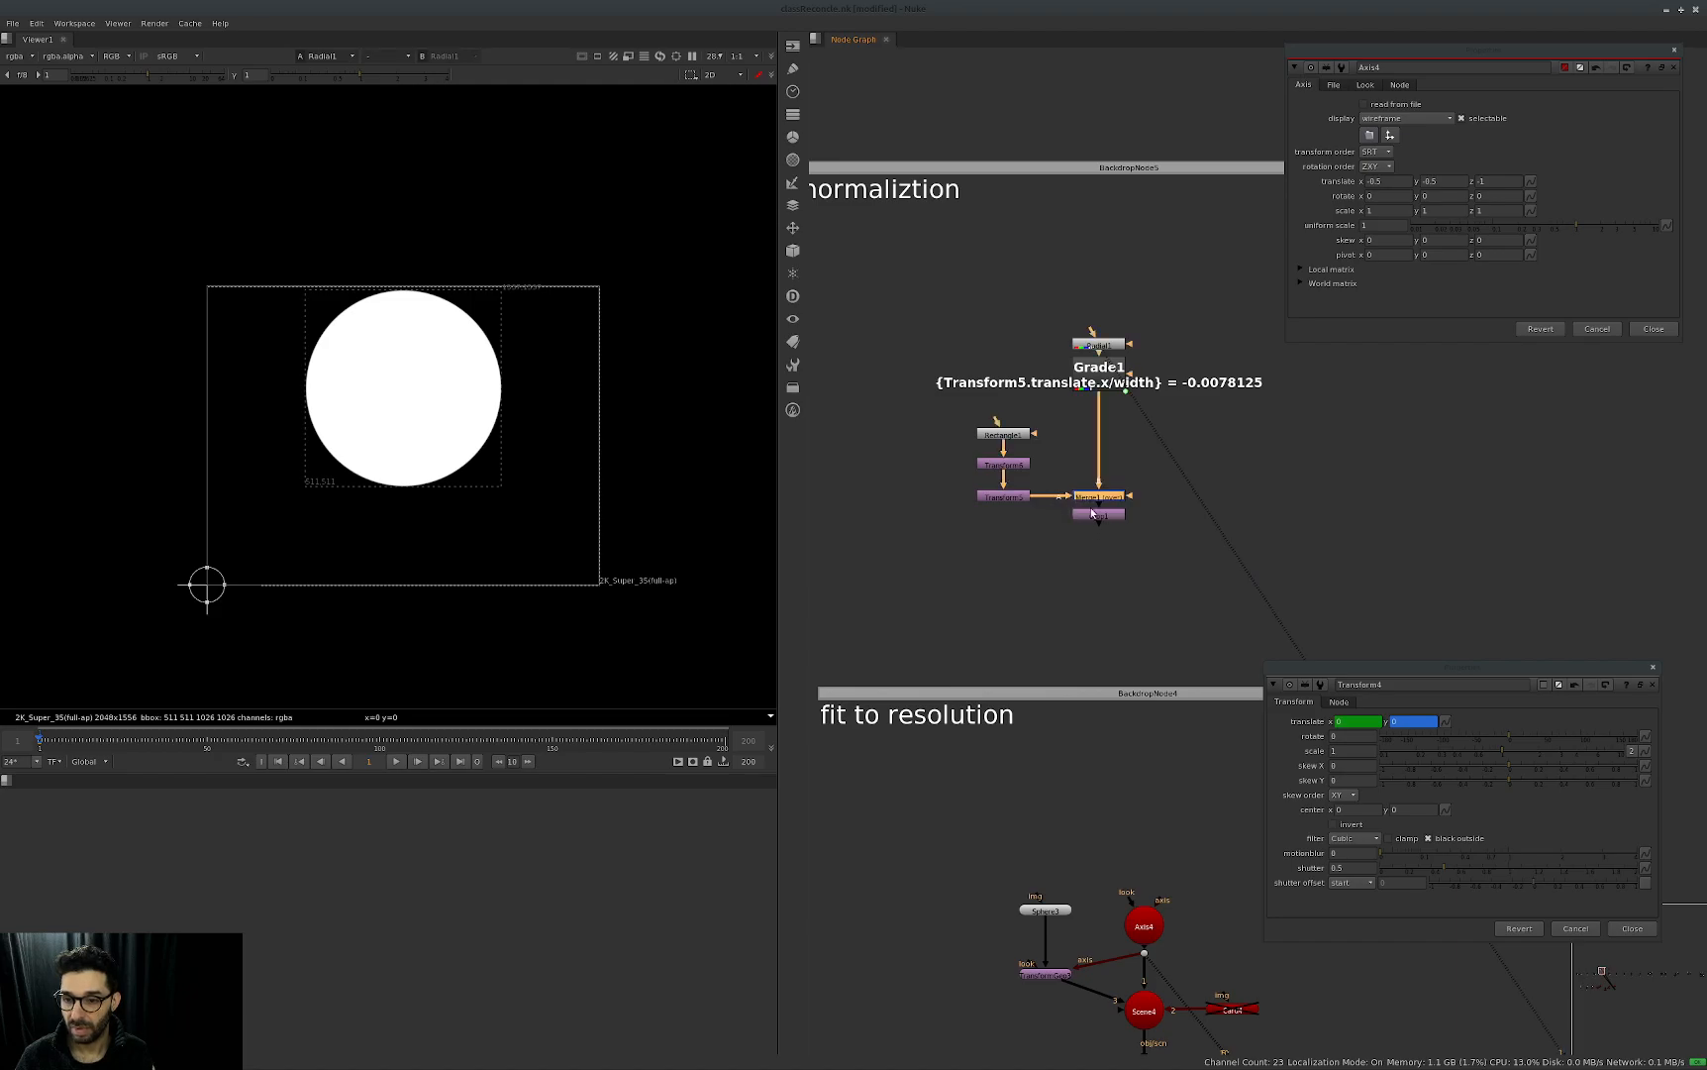
key("d")
key("1")
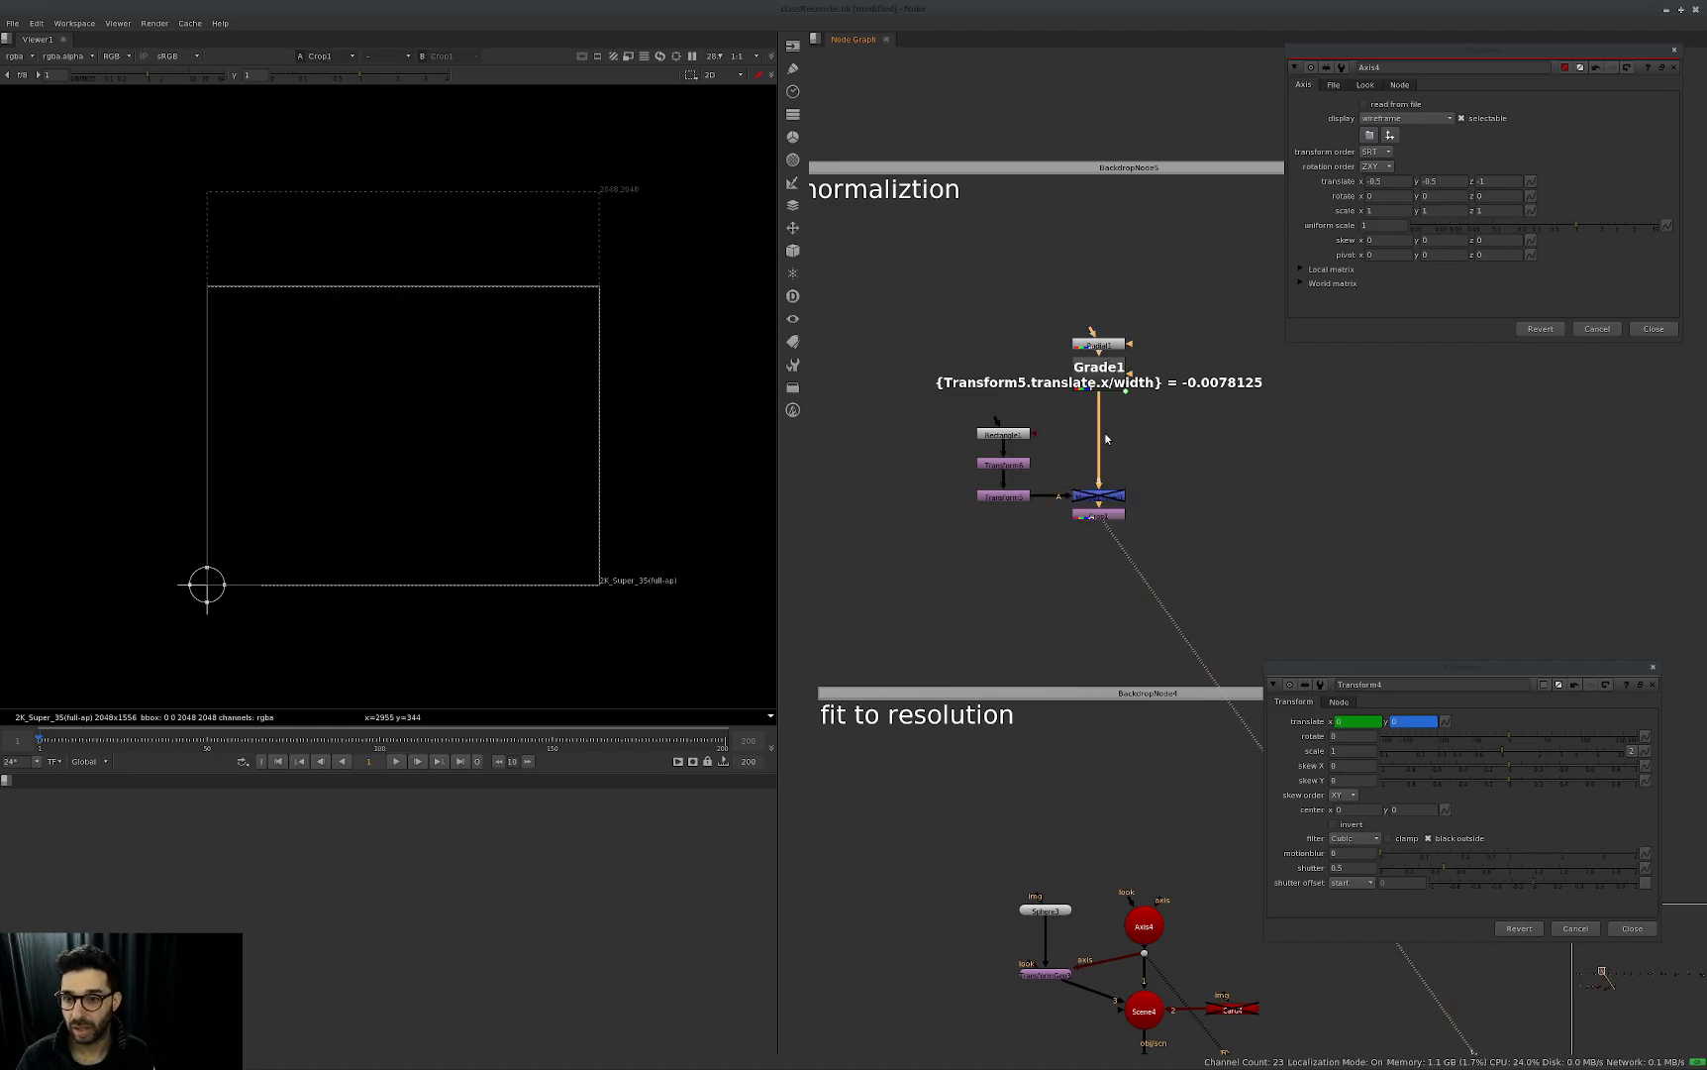
left_click(1100, 382)
key("d")
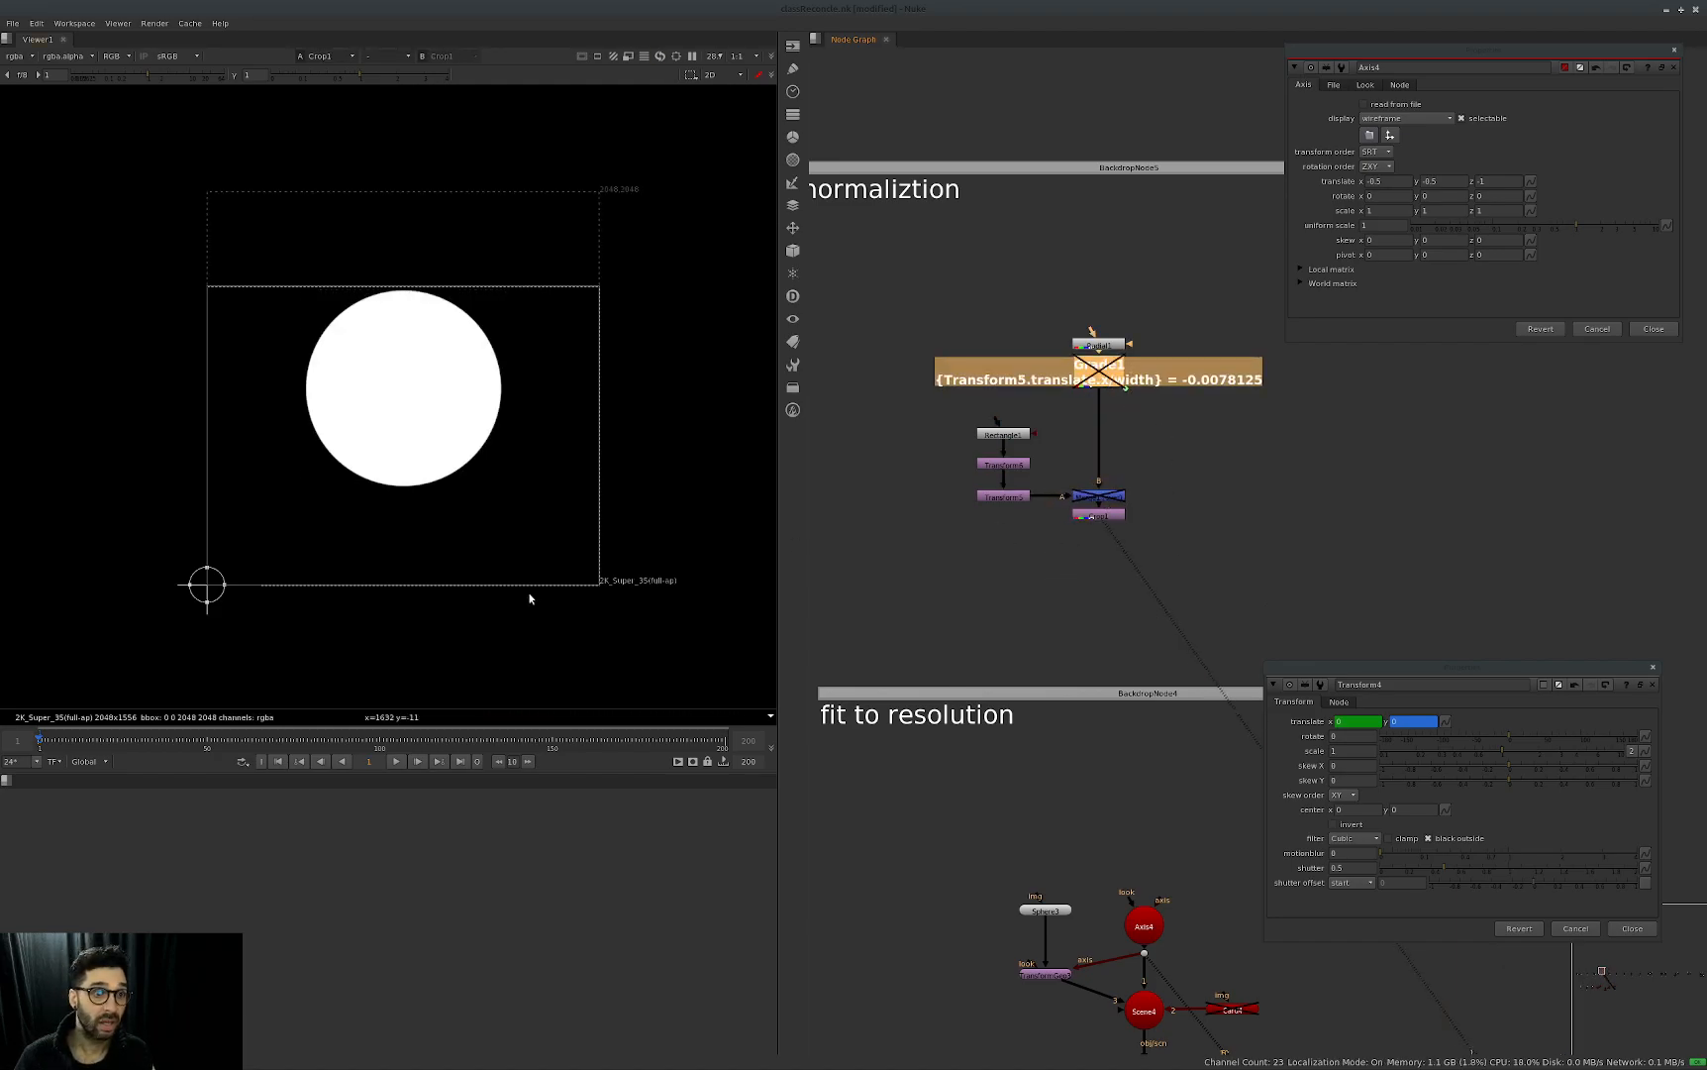
left_click_drag(1163, 465, 934, 487)
key("d")
View the outputs of Rectangle1, Transform6 and Transform5 in turn to inspect the bar's placement.
left_click(1014, 433)
key("1")
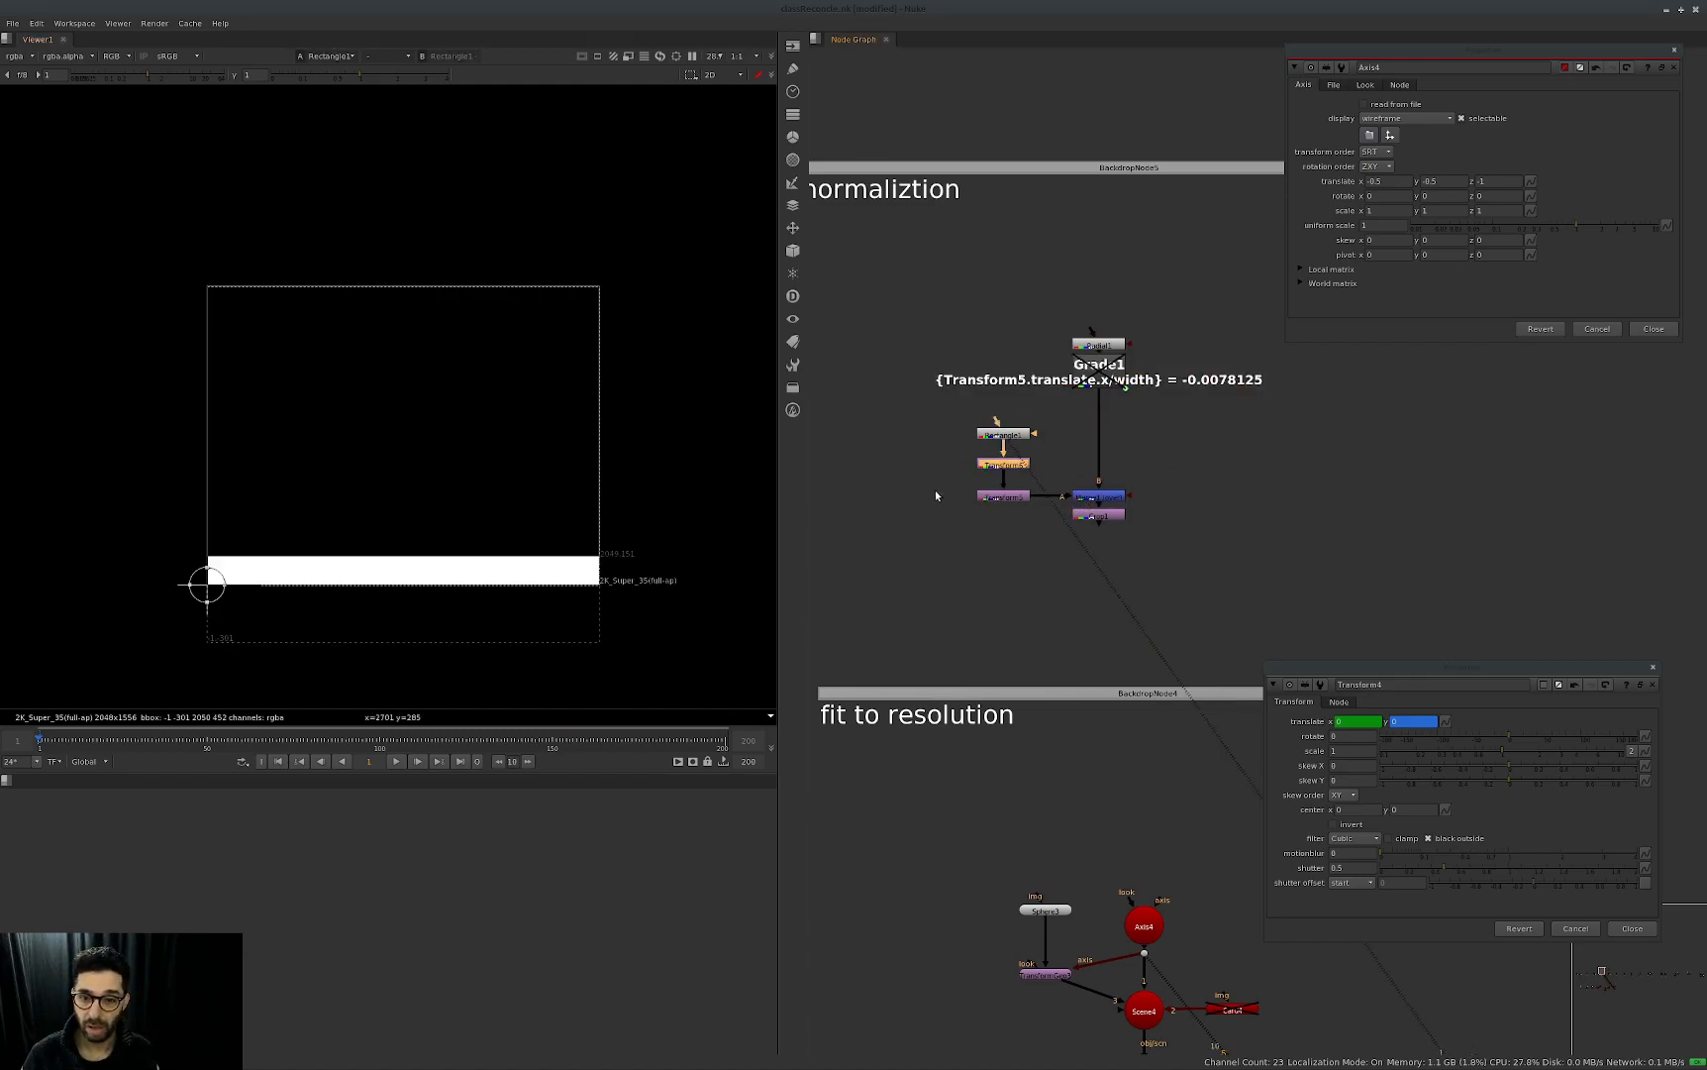
key("1")
middle_click_drag(244, 560, 566, 522)
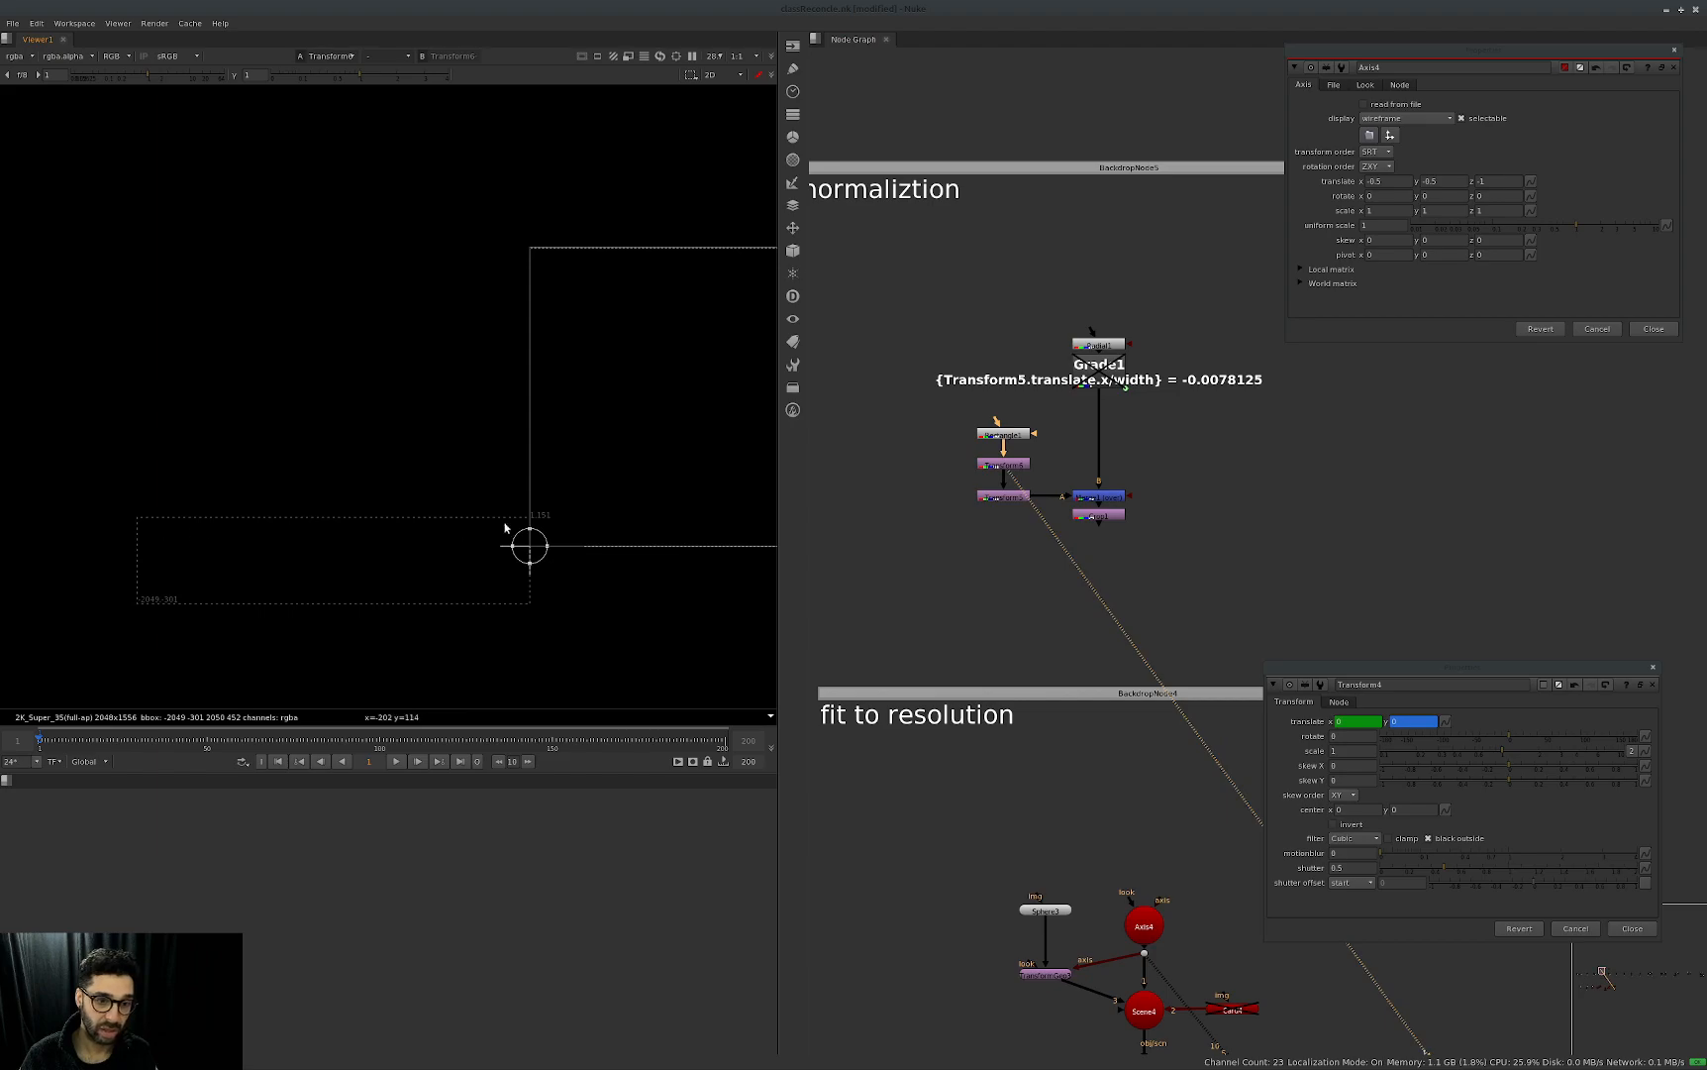
left_click_drag(1048, 475, 895, 528)
key("1")
left_click_drag(531, 546, 699, 538)
middle_click_drag(720, 503, 622, 510)
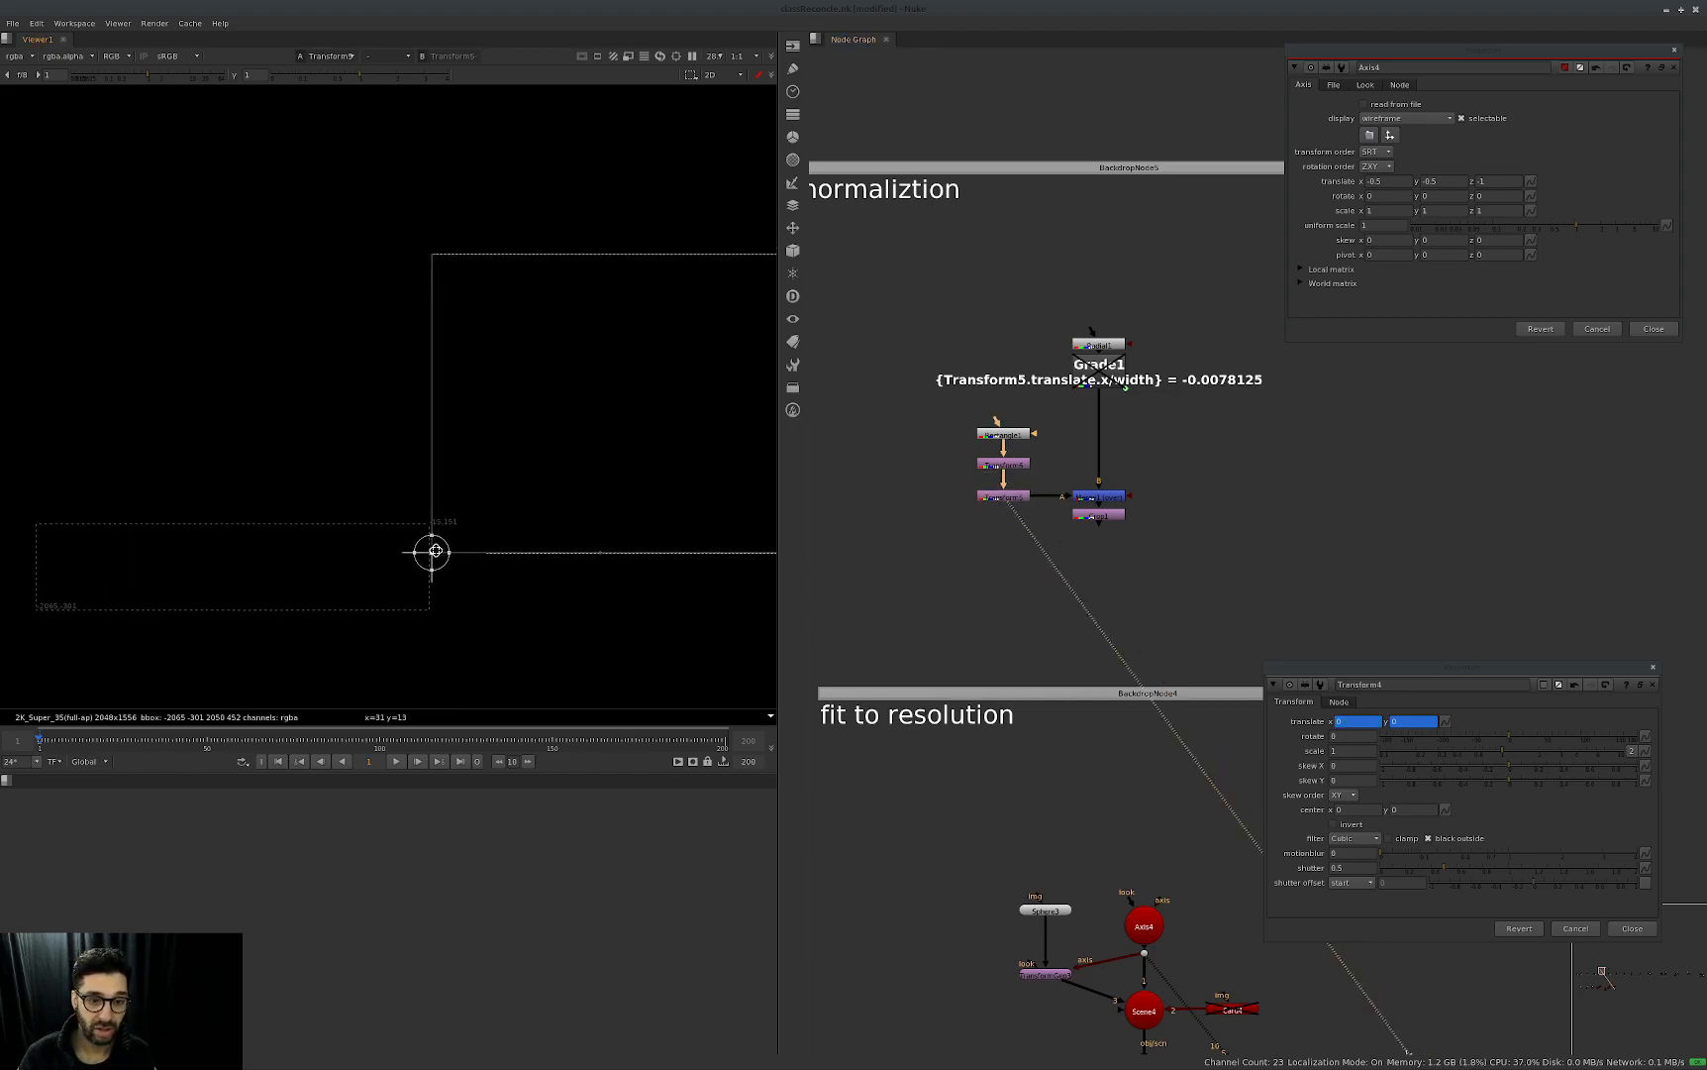
Open Transform5's properties, close Transform4's and move the Transform5 panel away from the viewer.
double_click(1008, 498)
left_click(1472, 695)
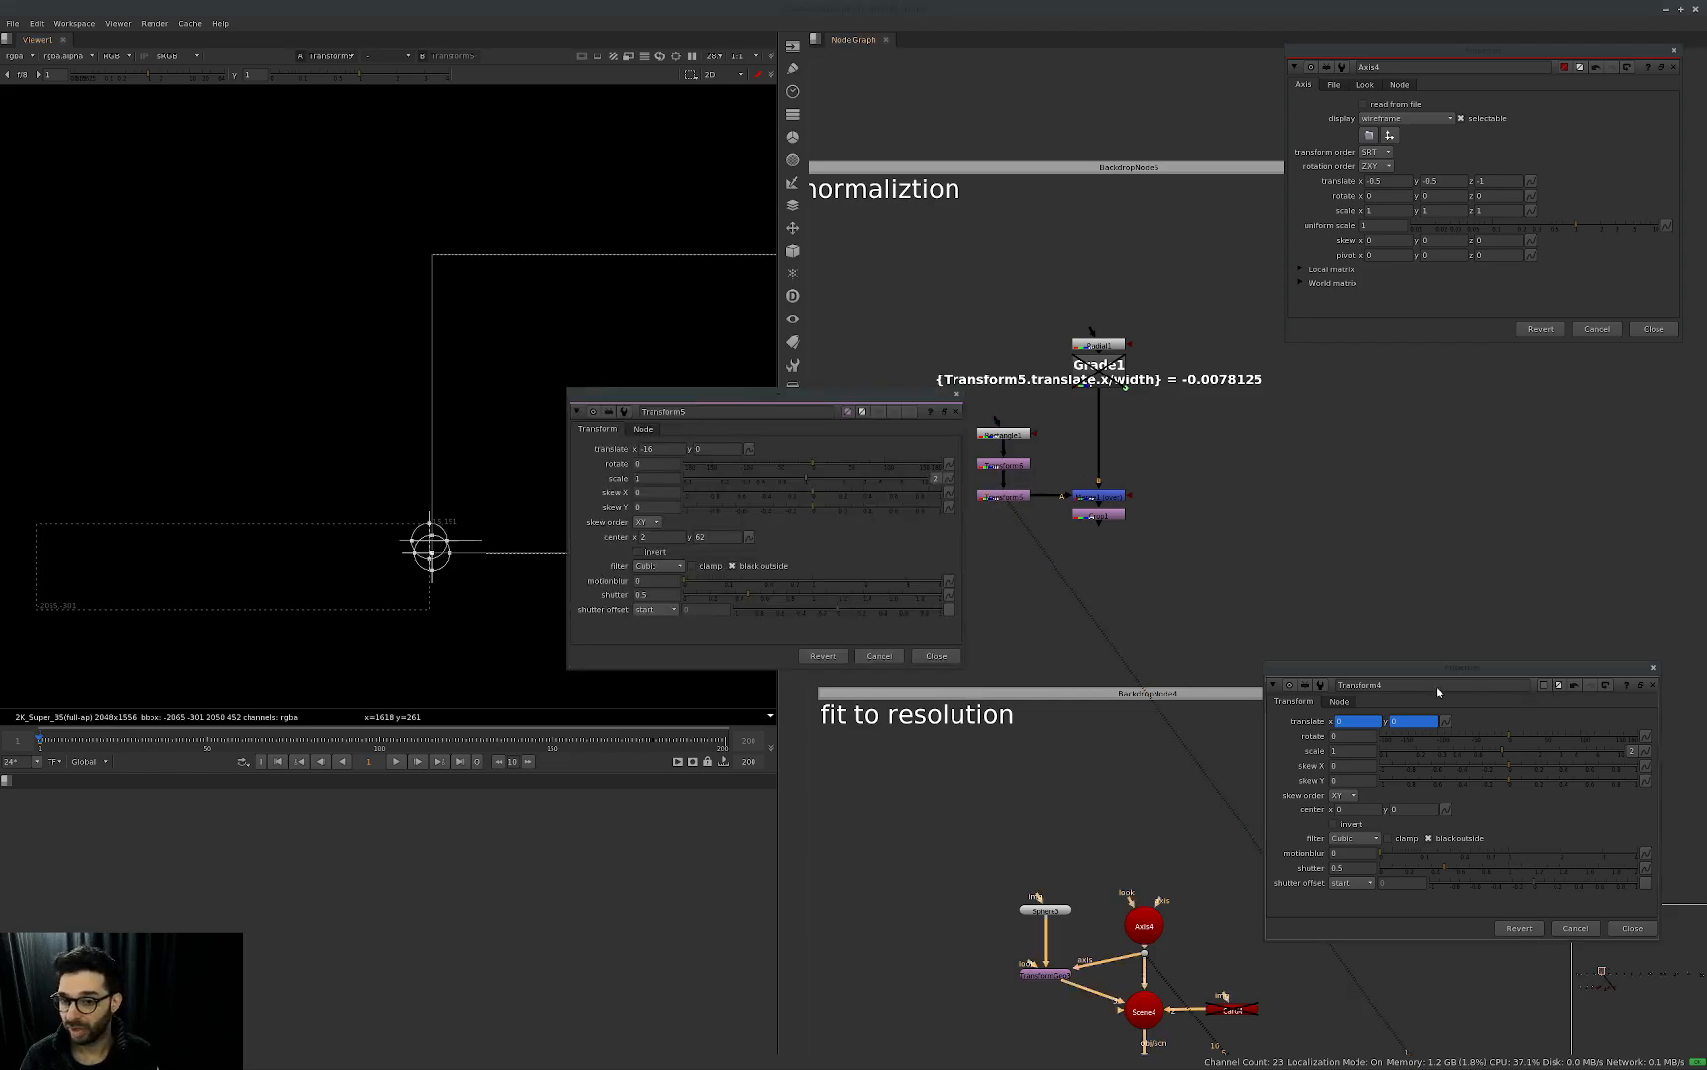
left_click(1653, 670)
left_click_drag(793, 395, 1480, 507)
Move Transform5's handle to about x 850, y 52 and view Merge1's output.
left_click_drag(431, 541, 596, 533)
middle_click_drag(596, 533, 484, 575)
left_click(1100, 498)
key("1")
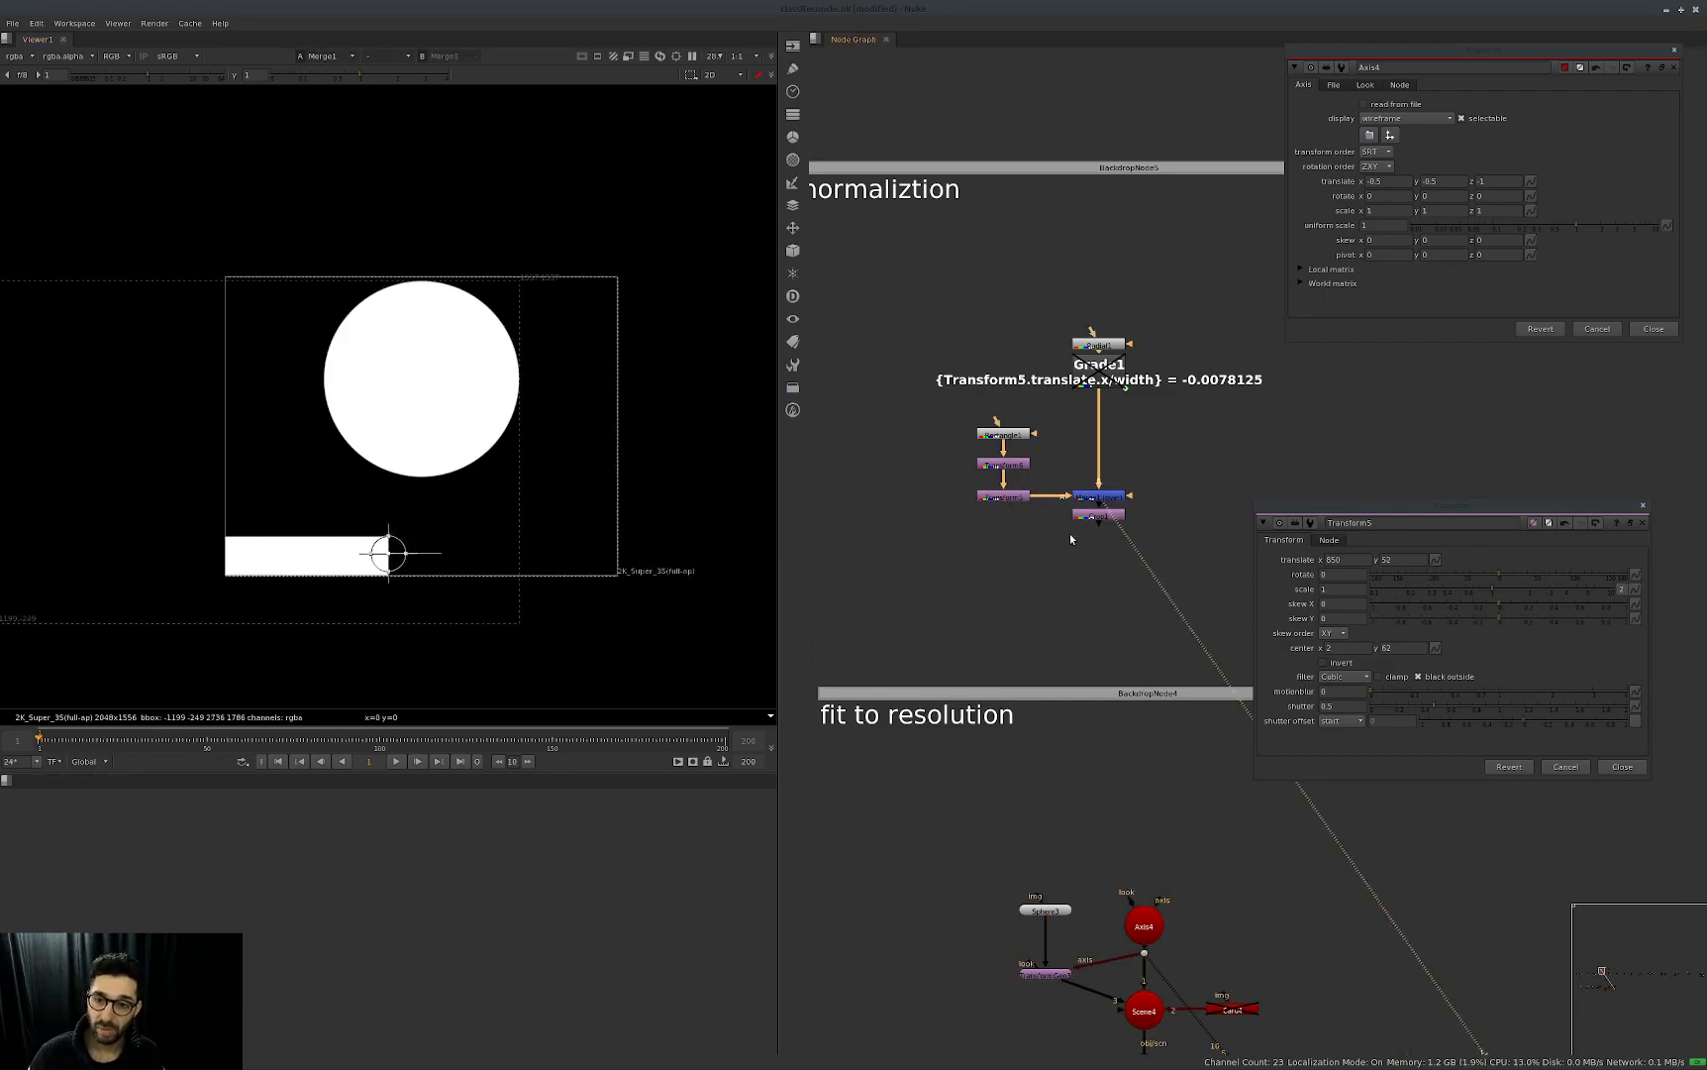
View Crop1's output and slide Transform5's handle to the image's left edge, then across to about x 2030, y 18.
left_click_drag(1178, 485, 1040, 558)
left_click(972, 476)
left_click_drag(1169, 501, 1002, 592)
key("1")
left_click(1023, 582)
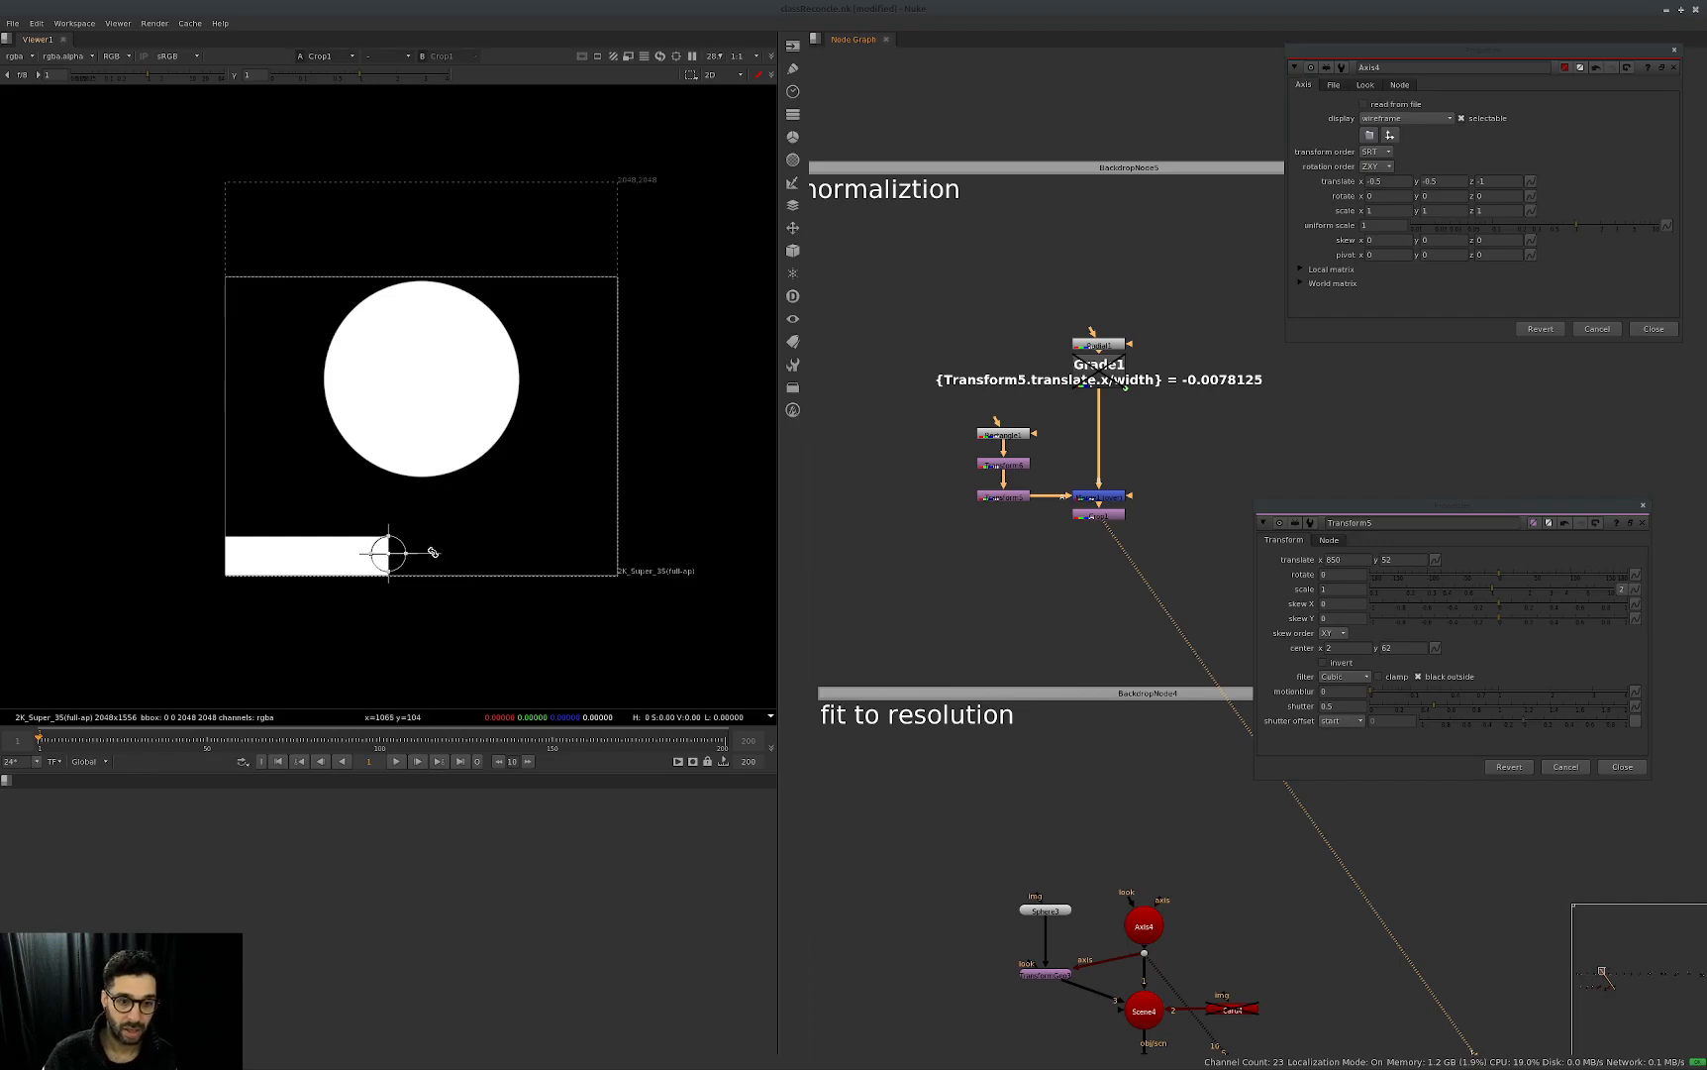
left_click_drag(396, 542, 224, 562)
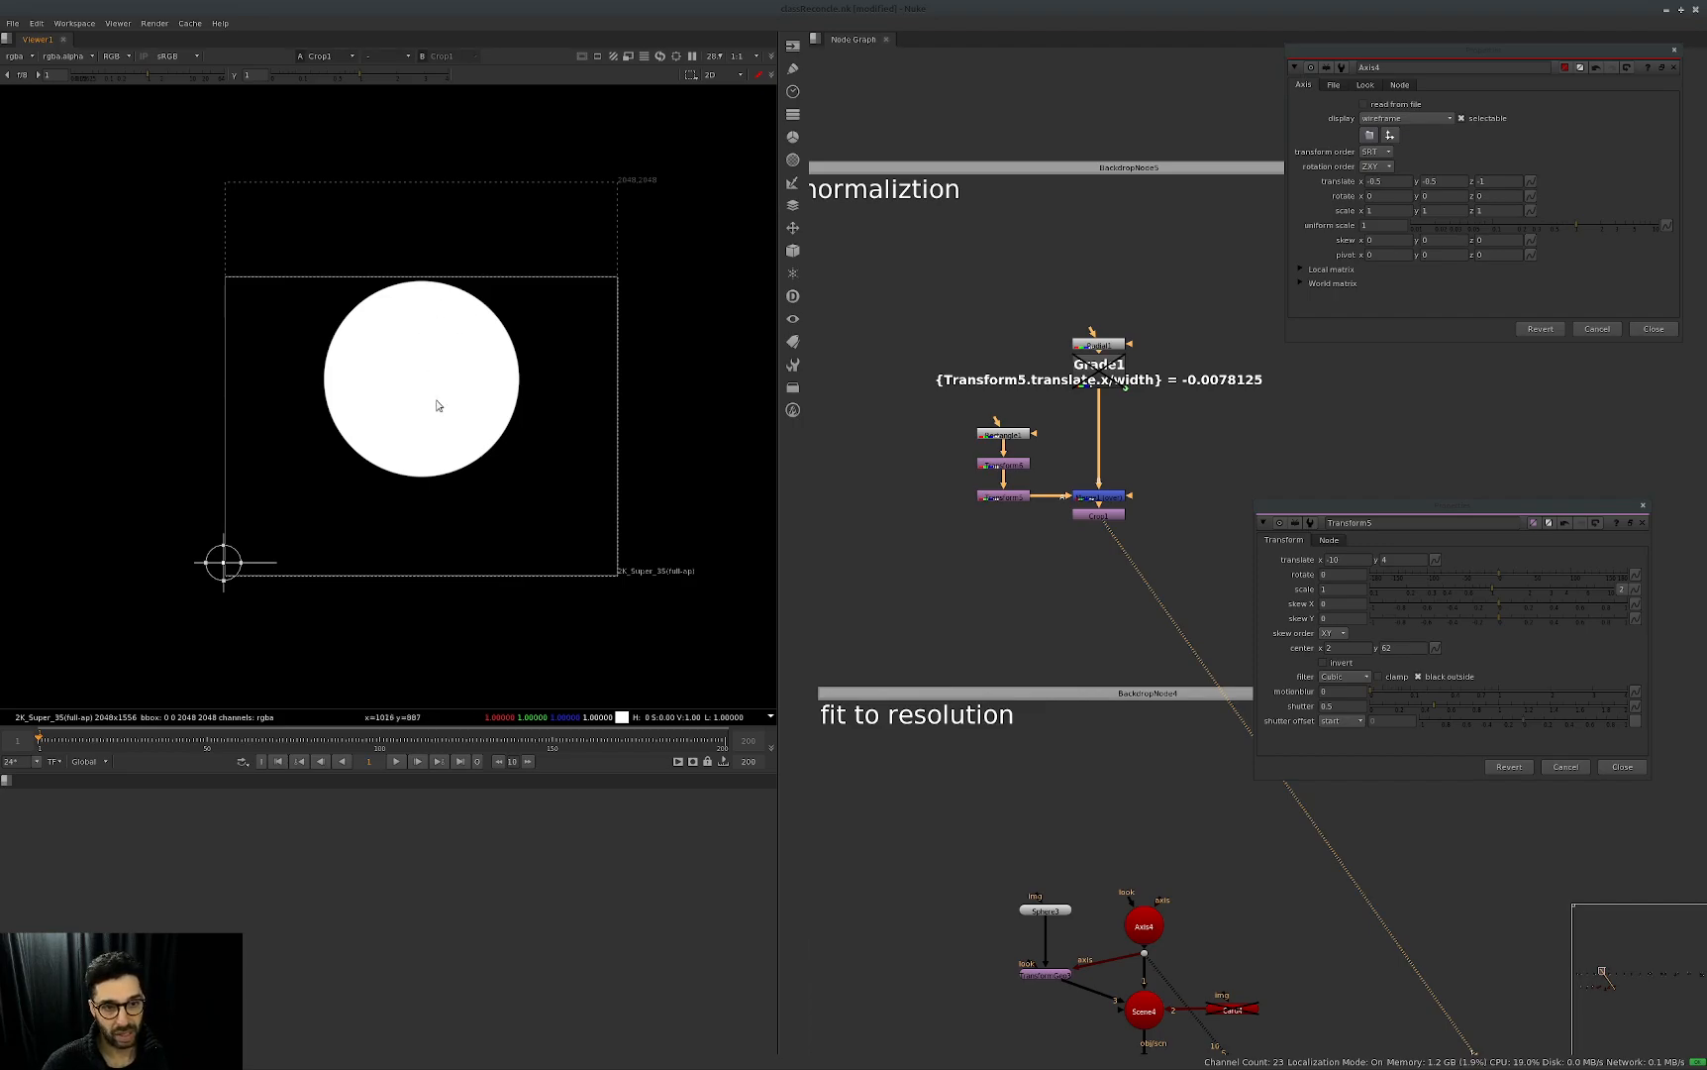
left_click_drag(224, 562, 618, 555)
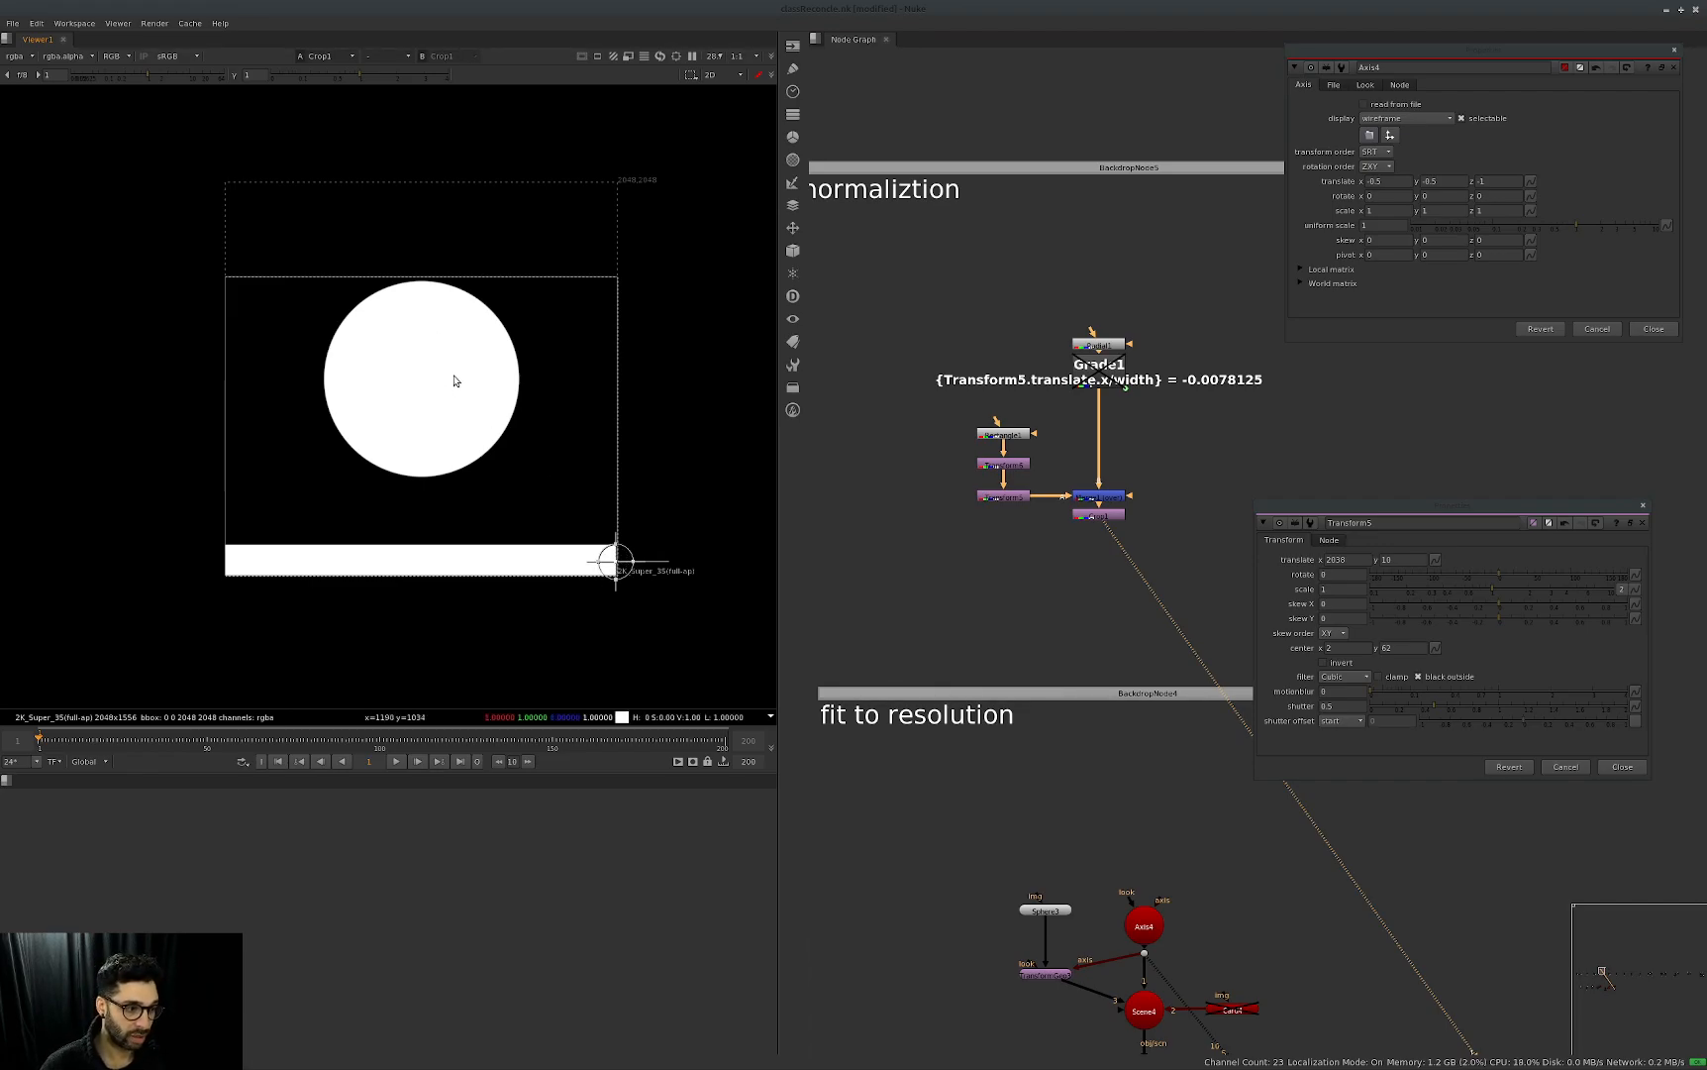
Insert a Grade node between Grade1 and Merge1 and link its gain to Transform5's translate x.
middle_click_drag(1202, 414, 1178, 427)
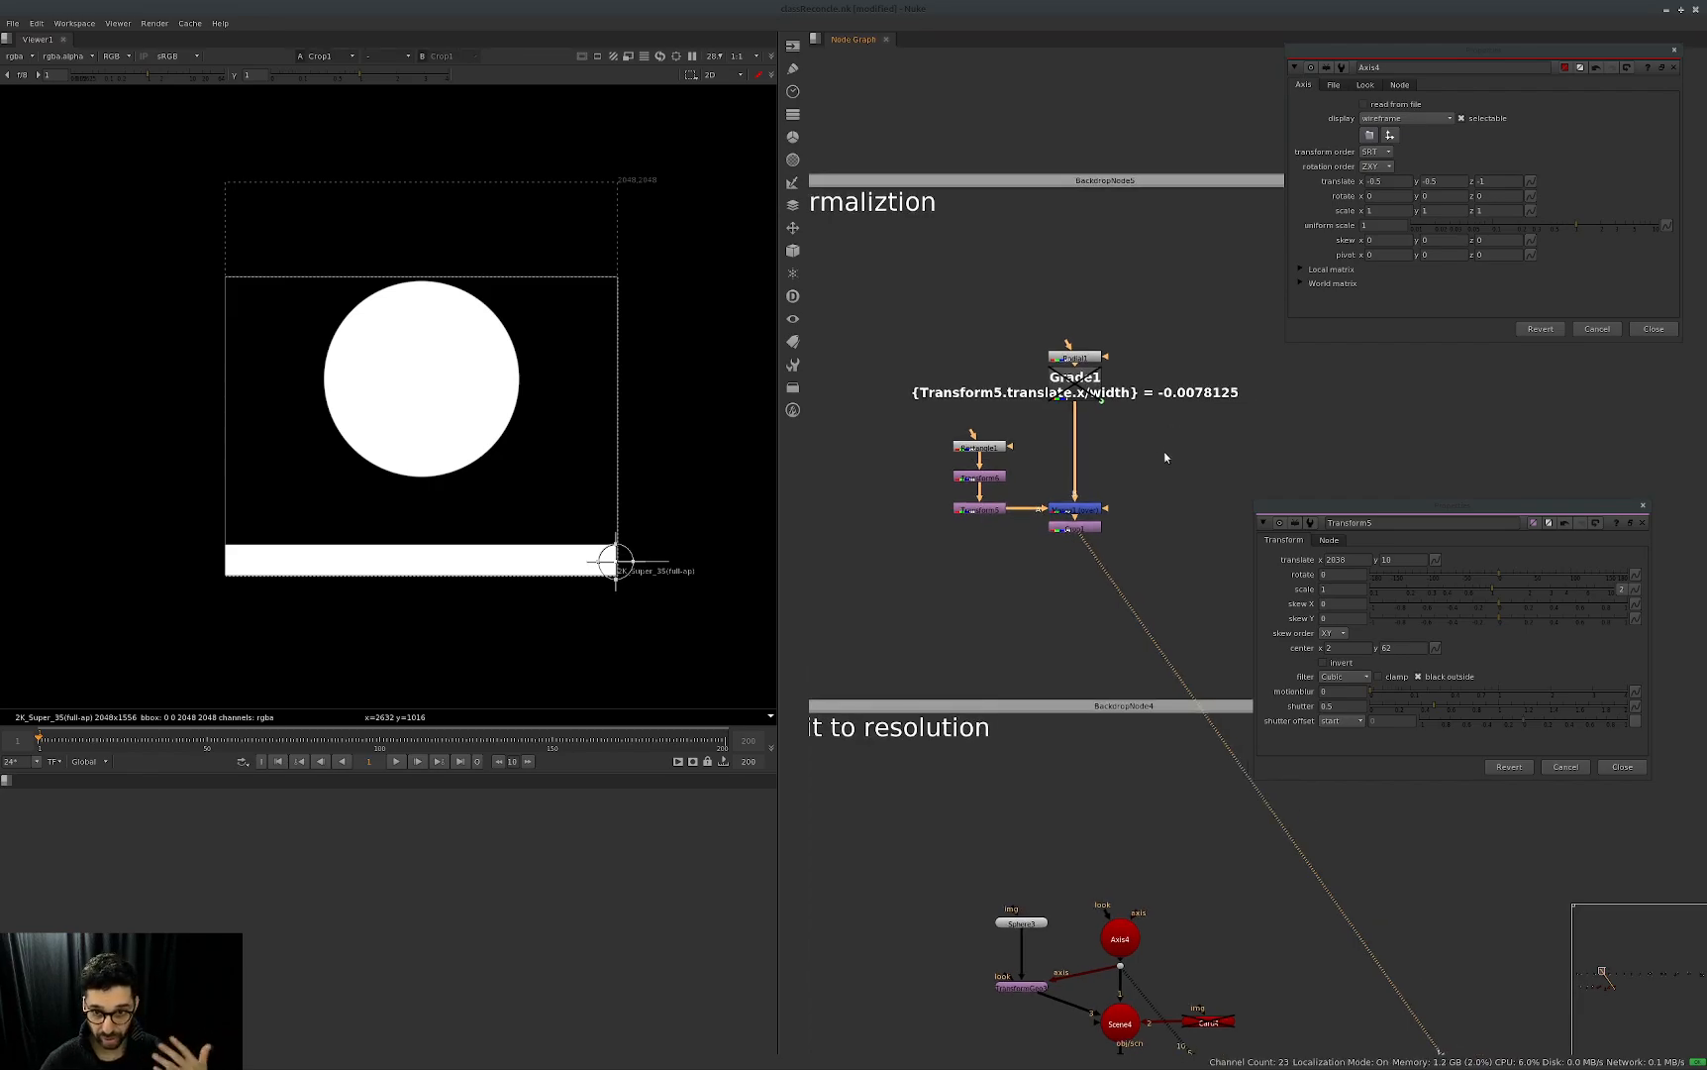
middle_click_drag(1146, 441, 1162, 461)
key("g")
left_click_drag(1163, 465, 1126, 466)
middle_click_drag(1180, 448, 1329, 428)
left_click_drag(1279, 445, 1242, 444)
left_click_drag(1071, 355, 1175, 307)
left_click_drag(1352, 562, 934, 432, "ctrl")
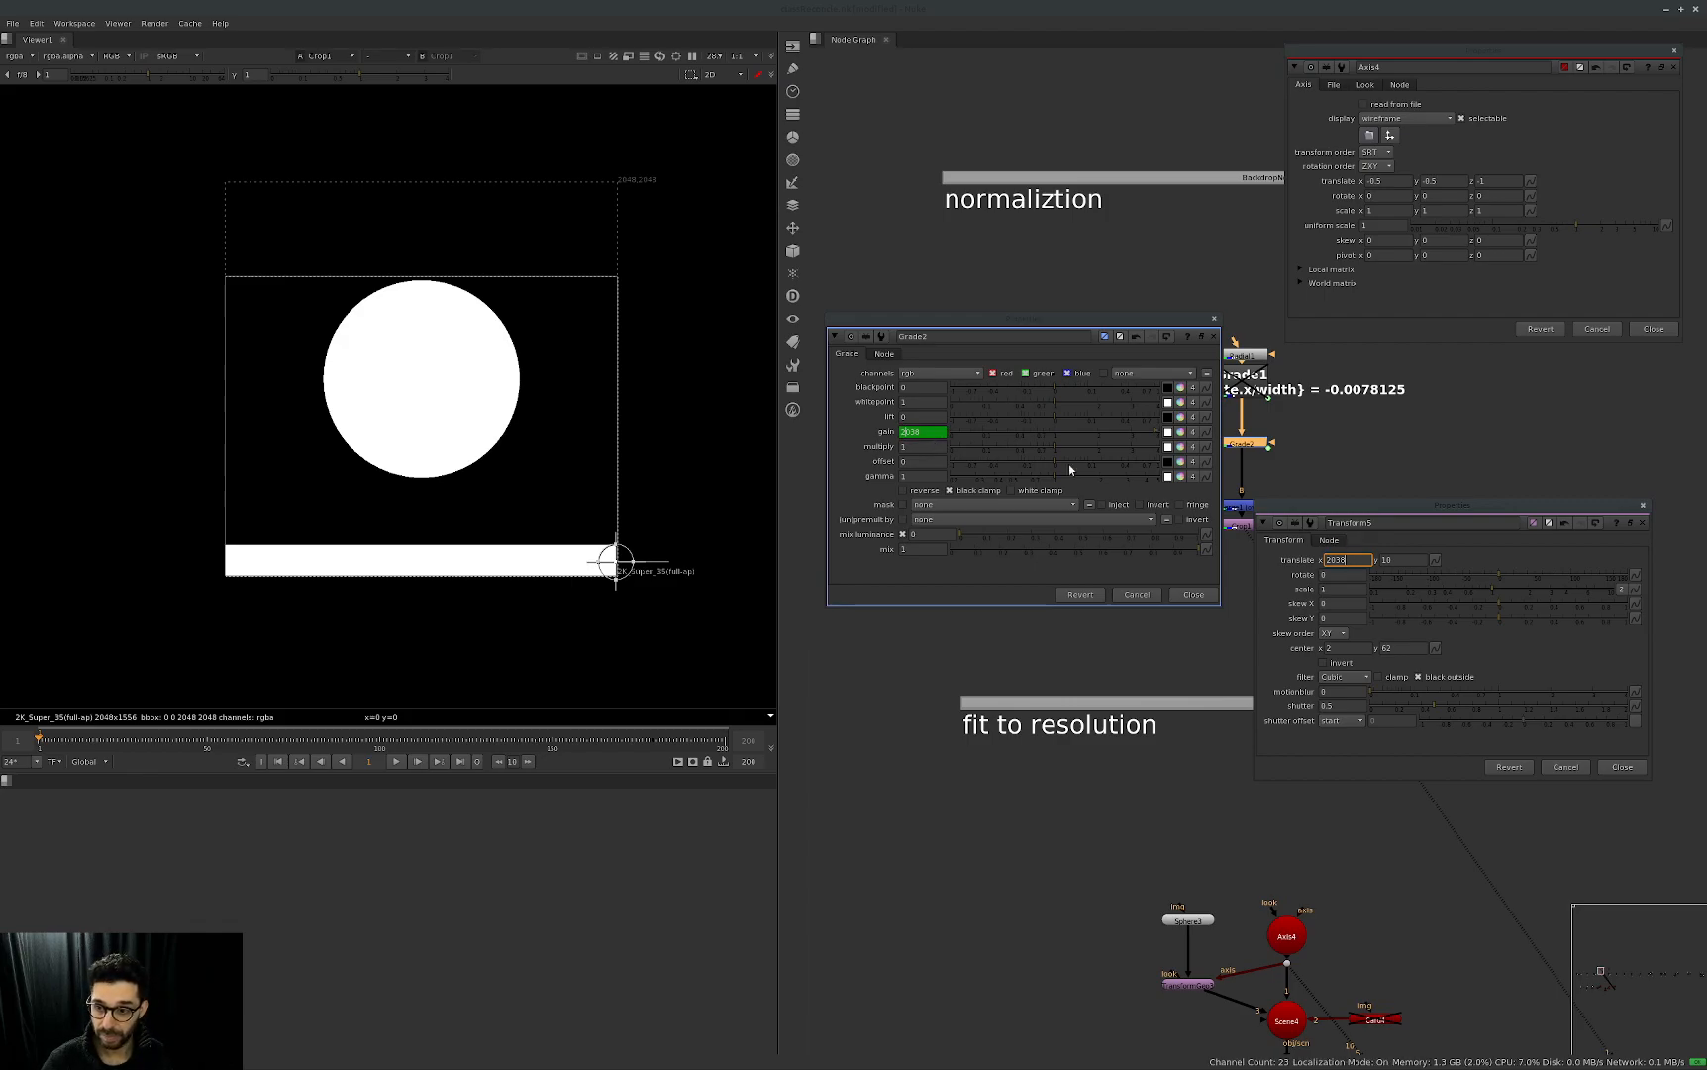
Set Transform5's translate x to 0, try a few small values, and slide its handle to about x 2036, y -24.
double_click(1337, 560)
type("0")
key("Return")
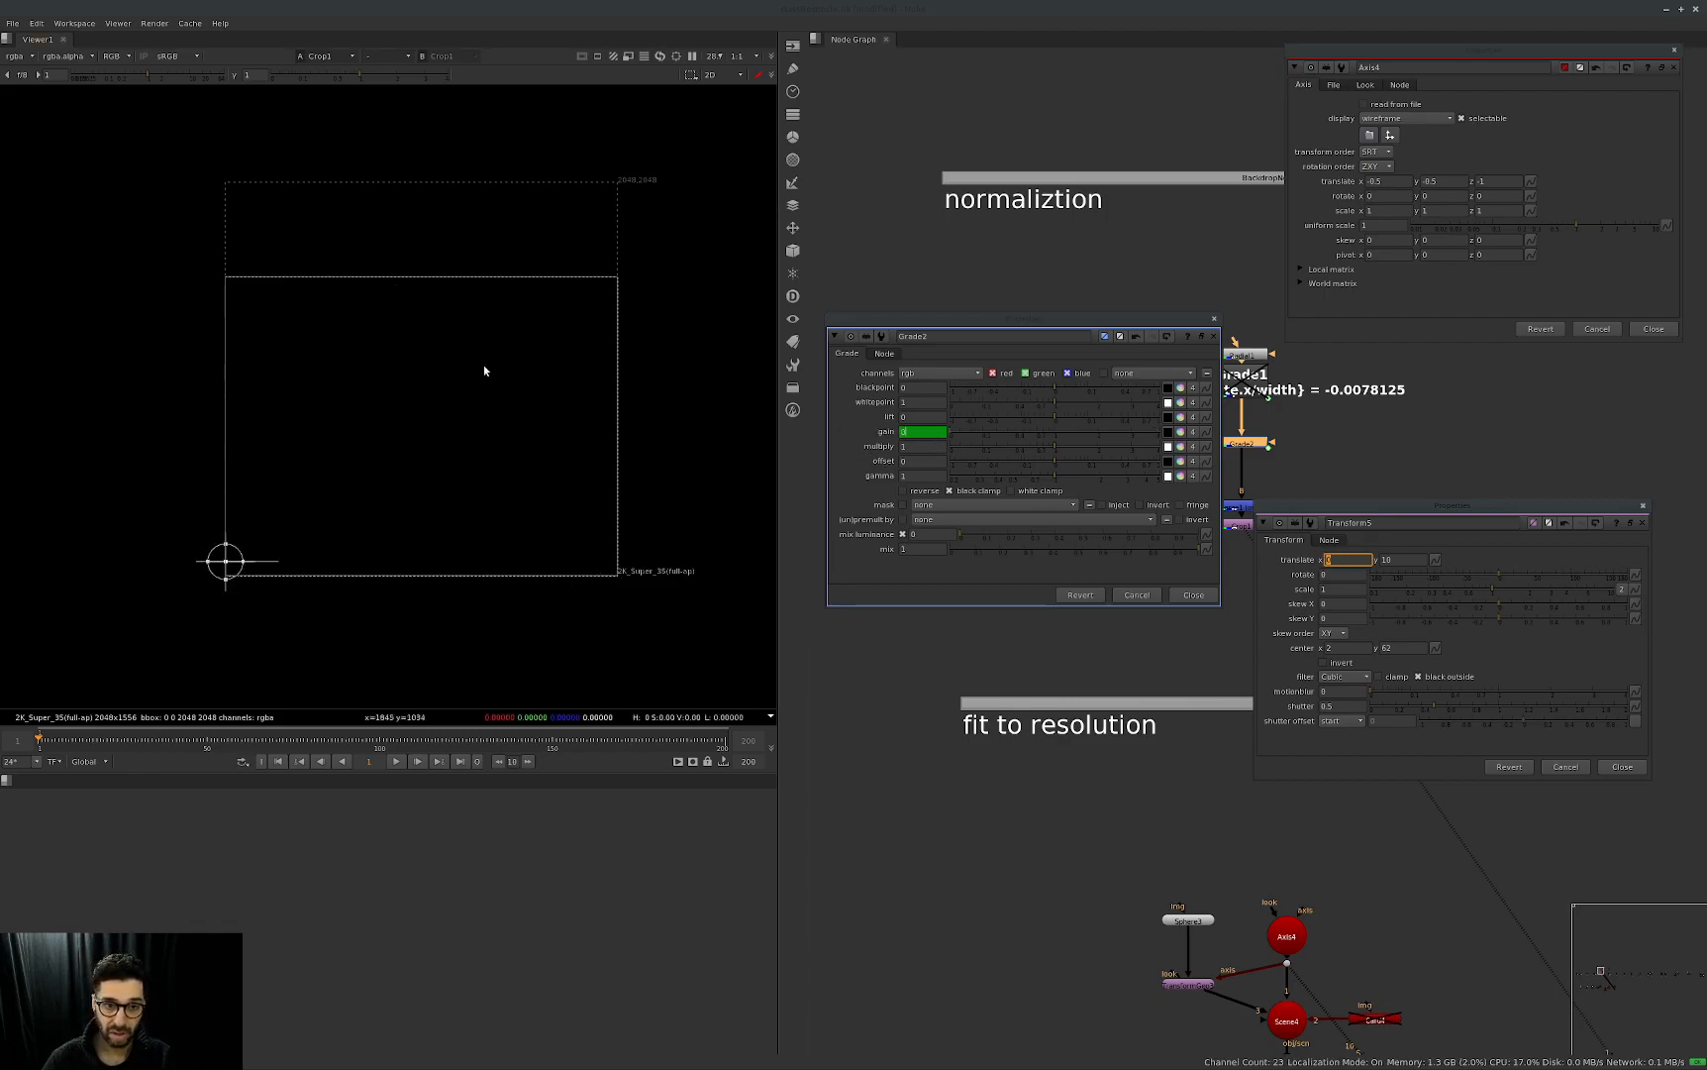
scroll(1353, 557, "up", 5)
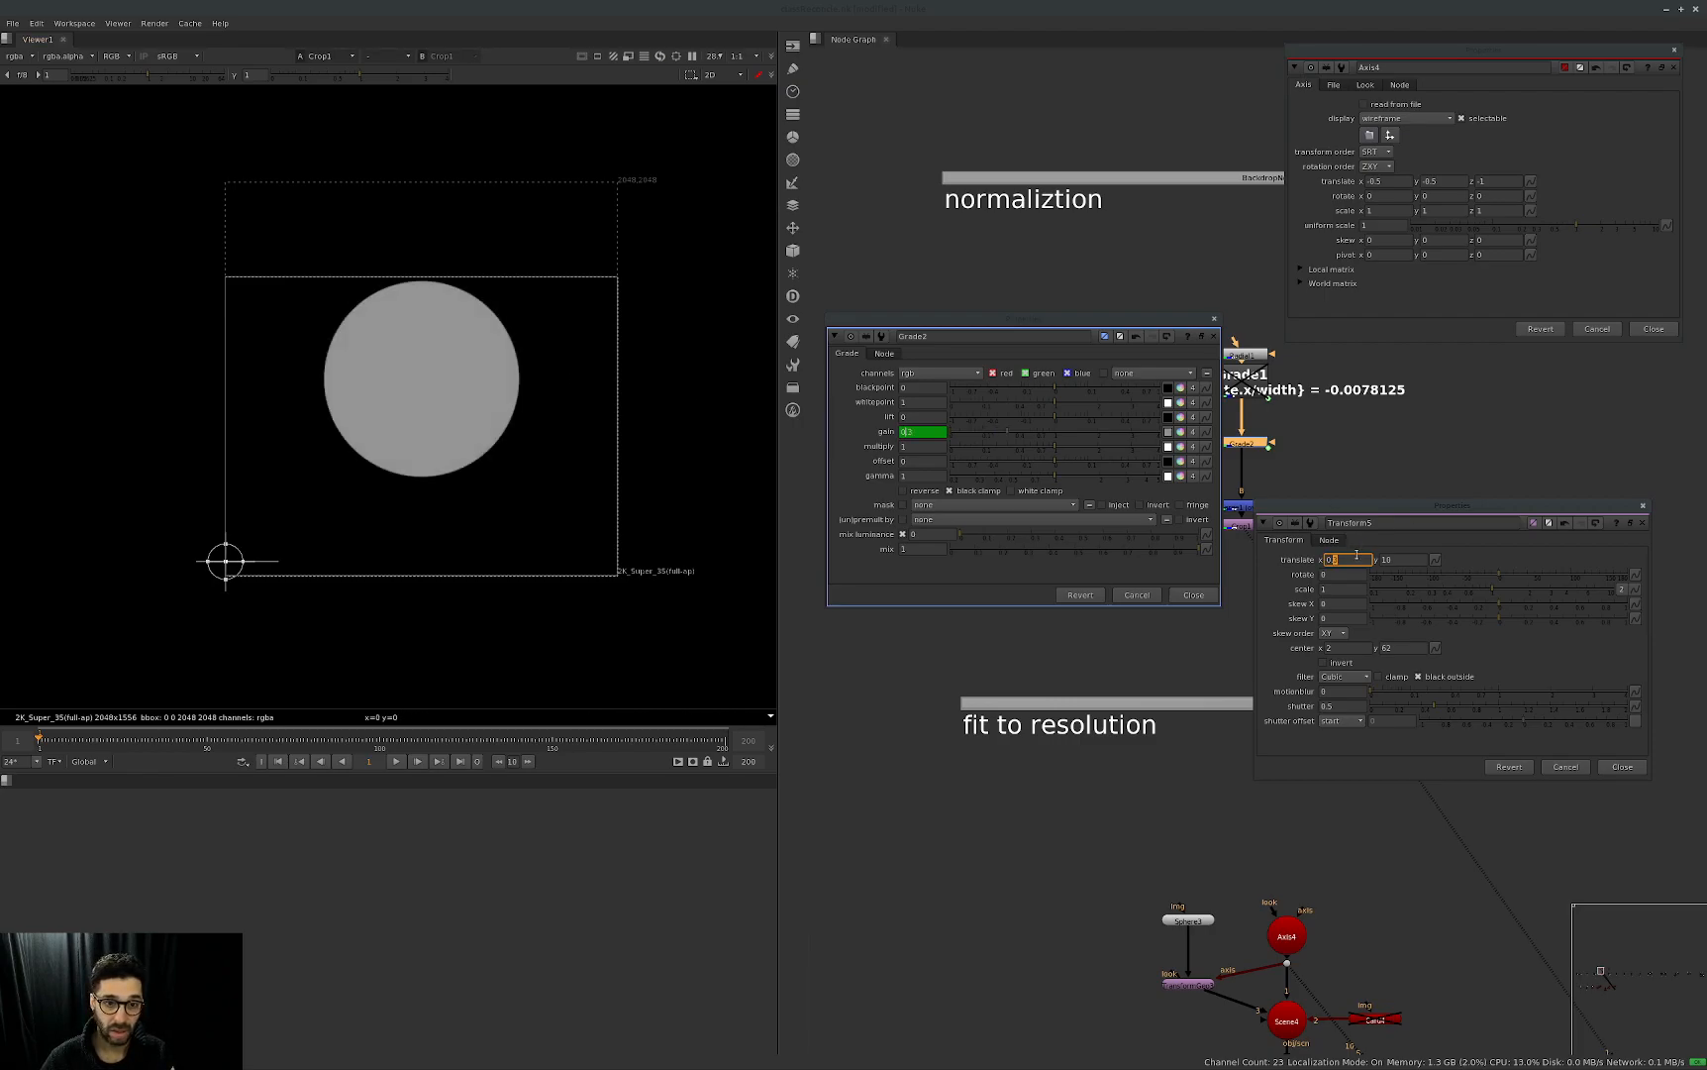
scroll(1354, 556, "down", 4)
scroll(1353, 558, "down", 1)
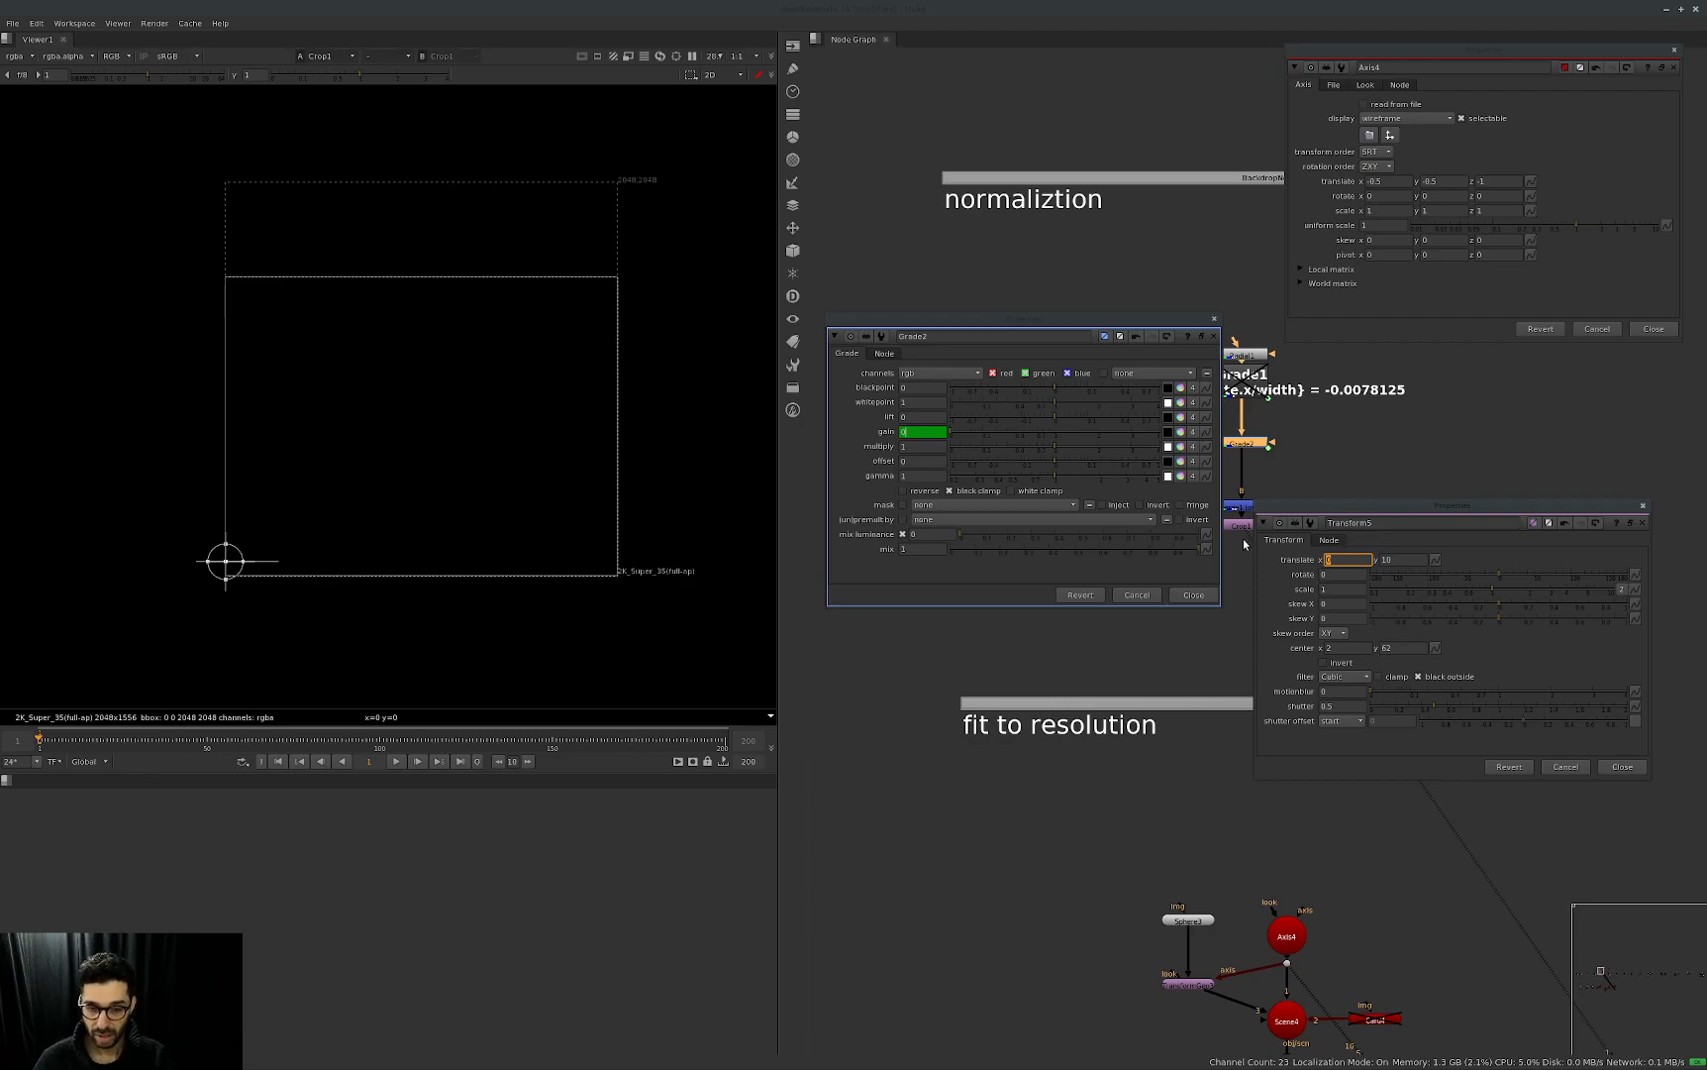
left_click_drag(227, 561, 616, 561)
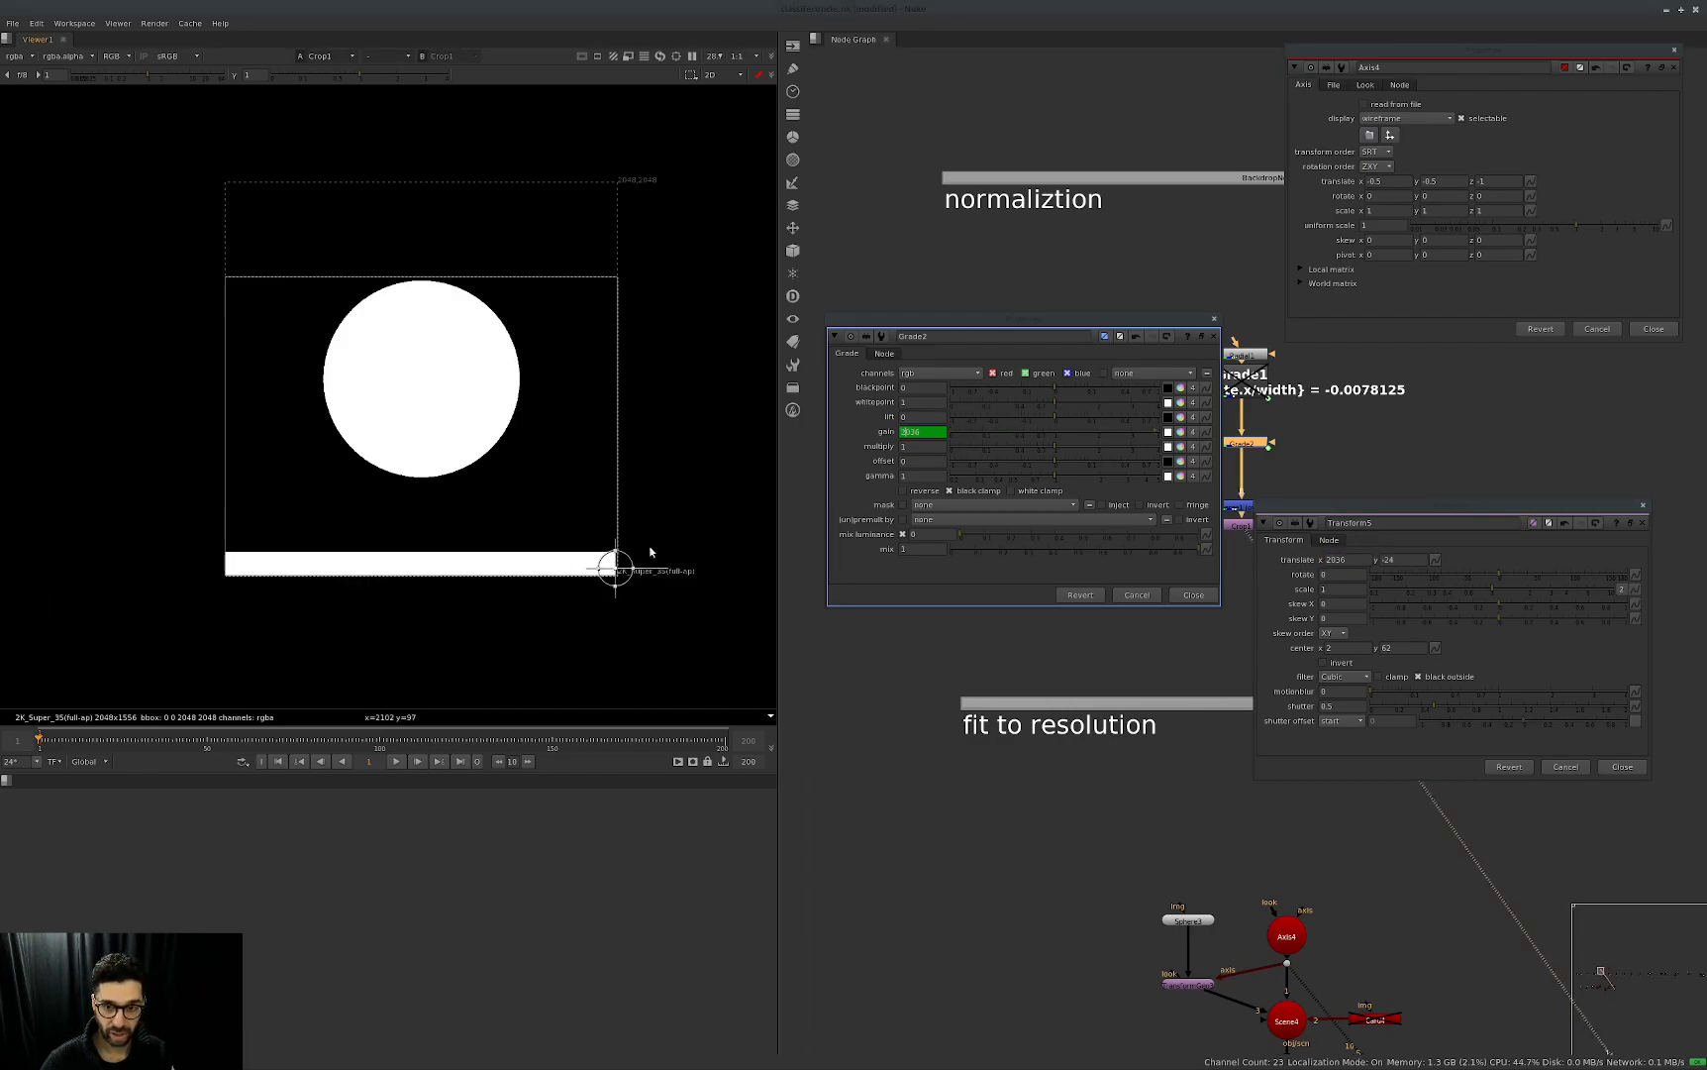
Divide Grade2's linked gain expression by width and move Transform5's handle back to about x 1290, y 42.
left_click(942, 431)
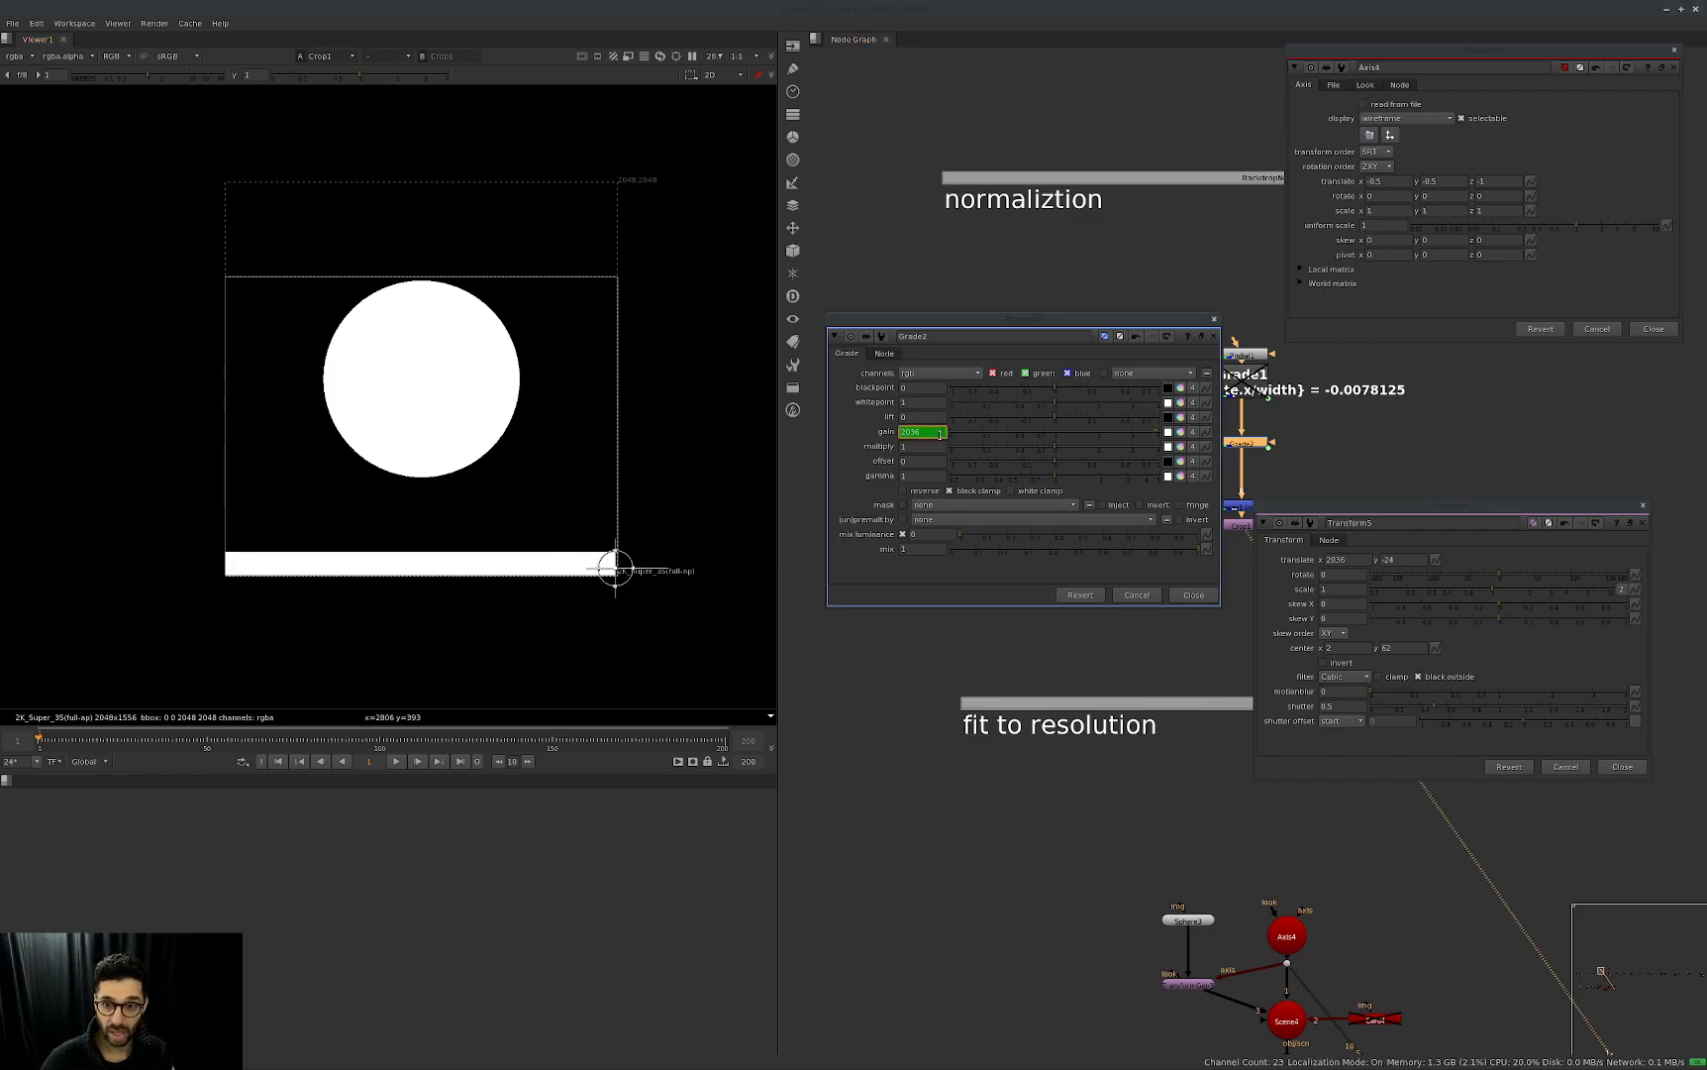
key("equal")
left_click(1104, 439)
type("/width")
key("Return")
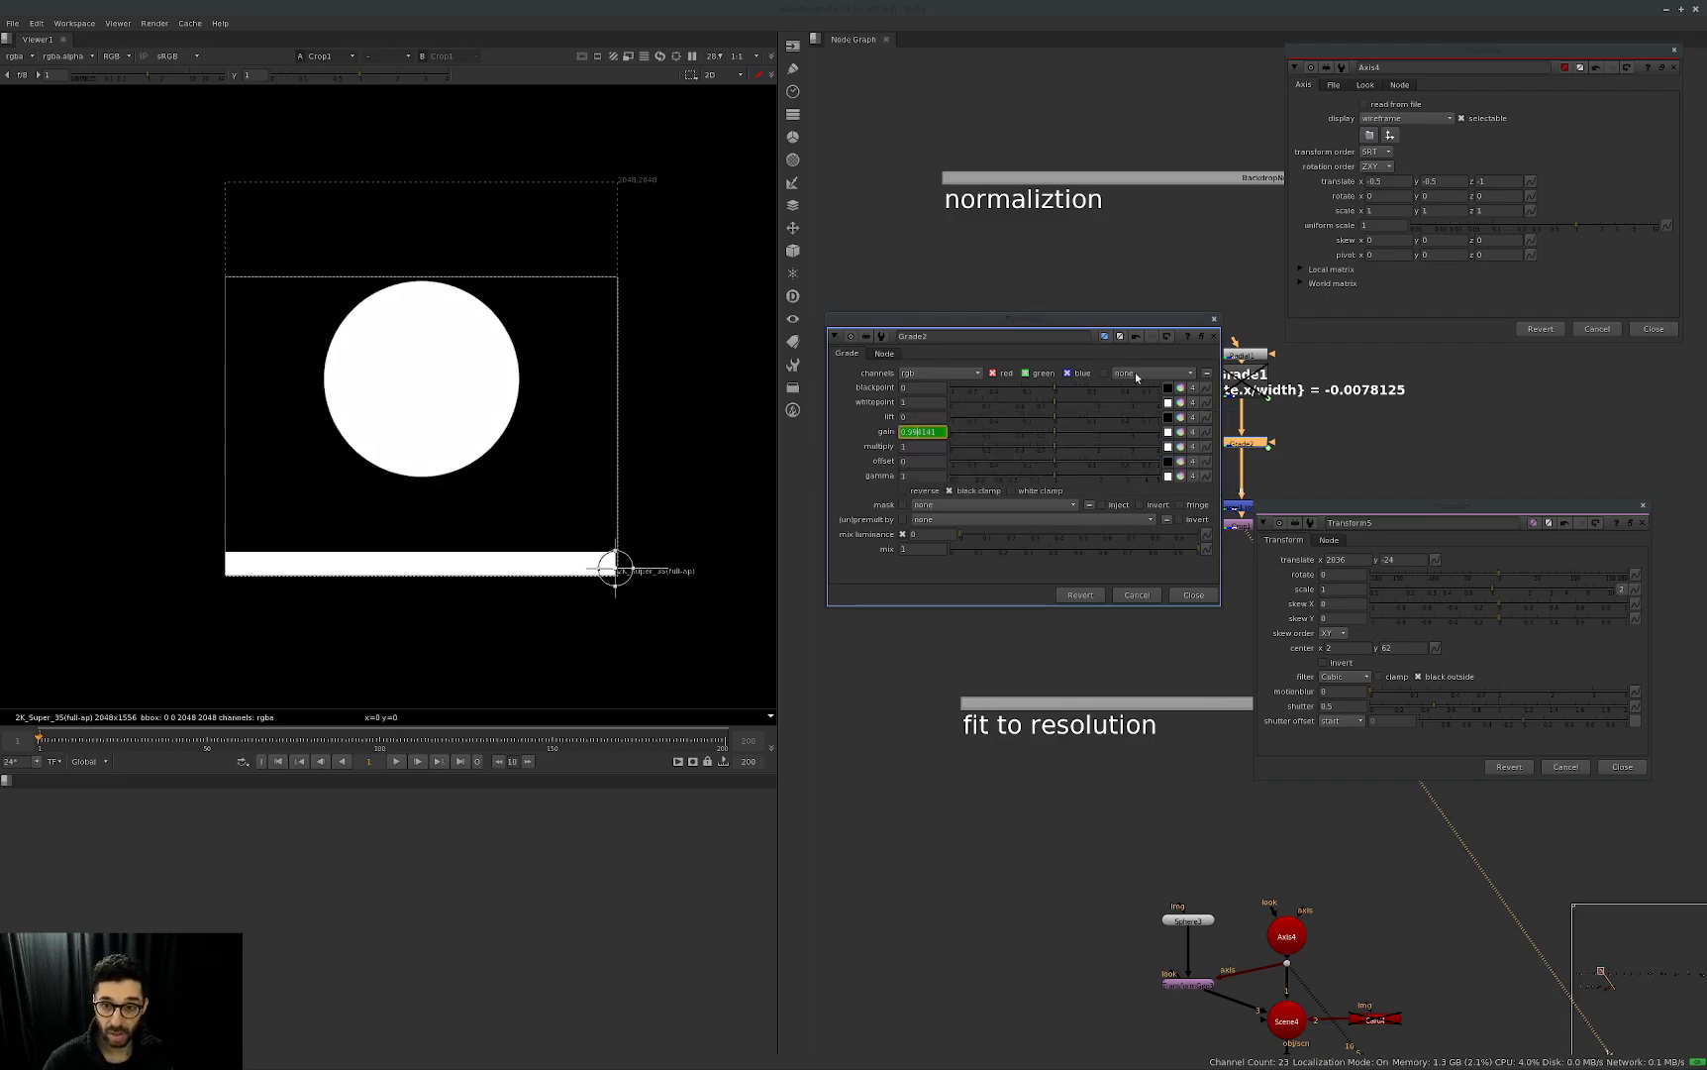
left_click_drag(625, 569, 474, 556)
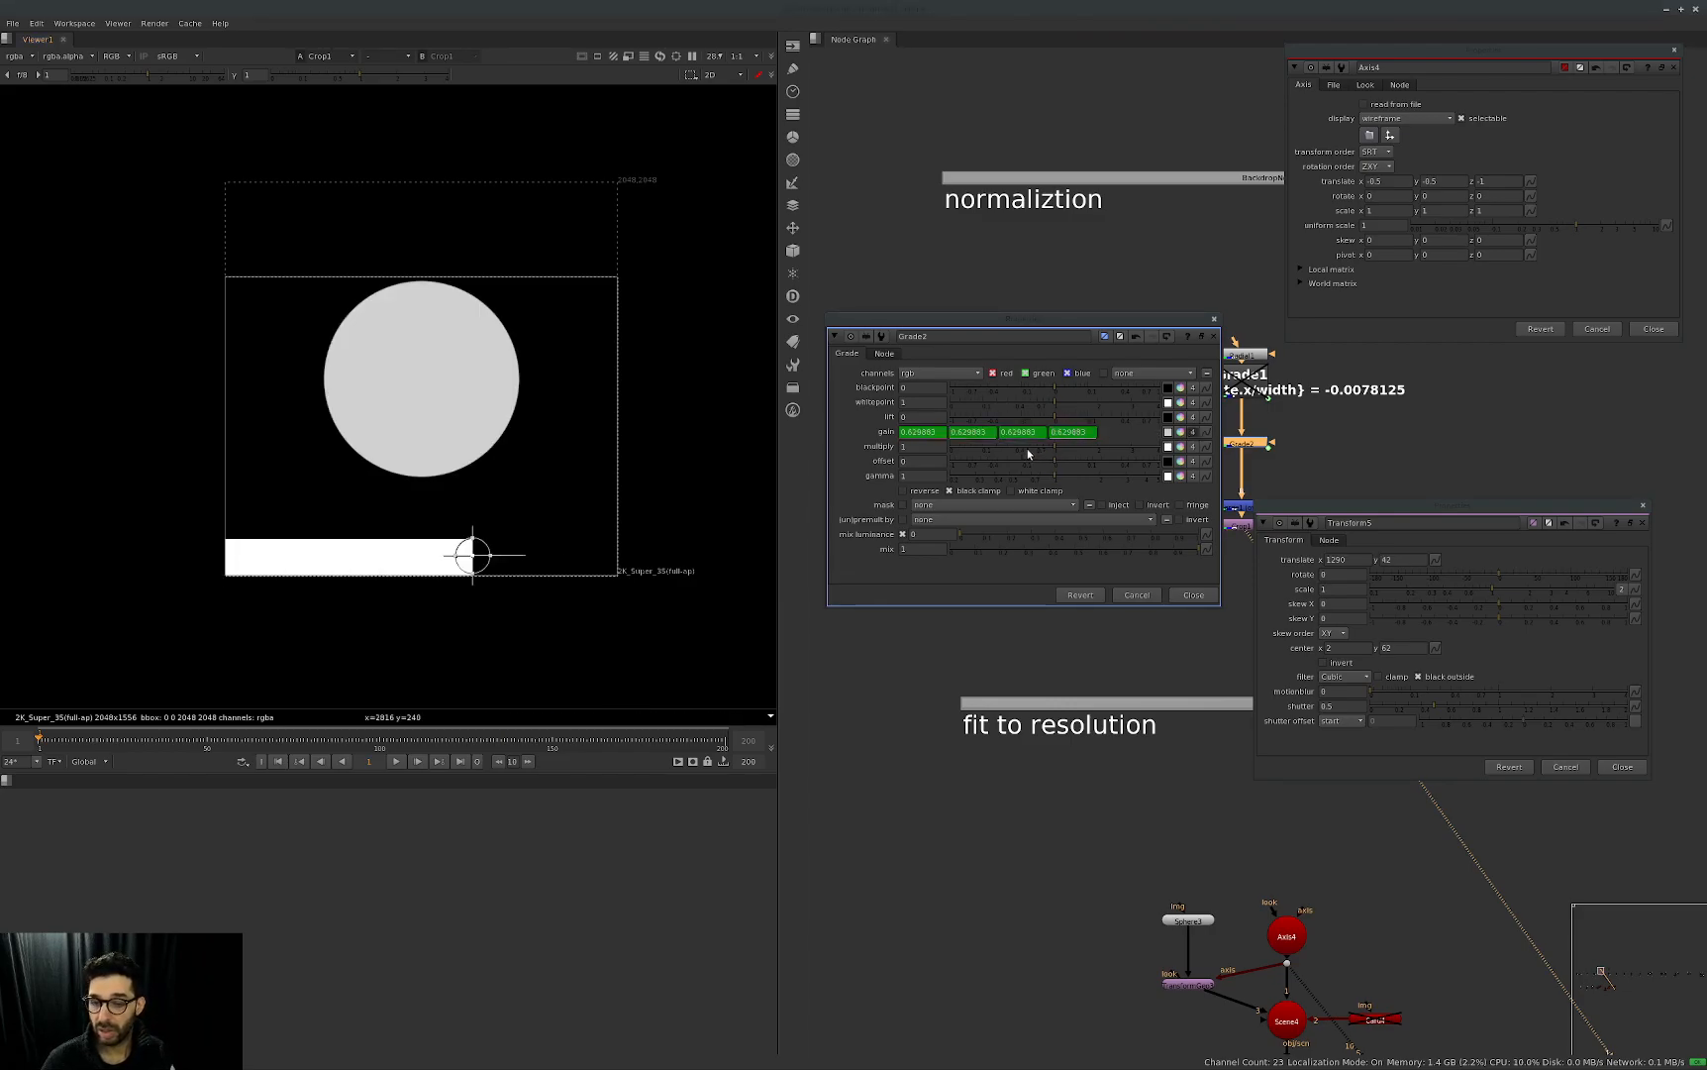
Collapse Grade2's gain to one value, disable its red channel only, and move Transform5's handle to about x 1762, y 54.
left_click(1194, 432)
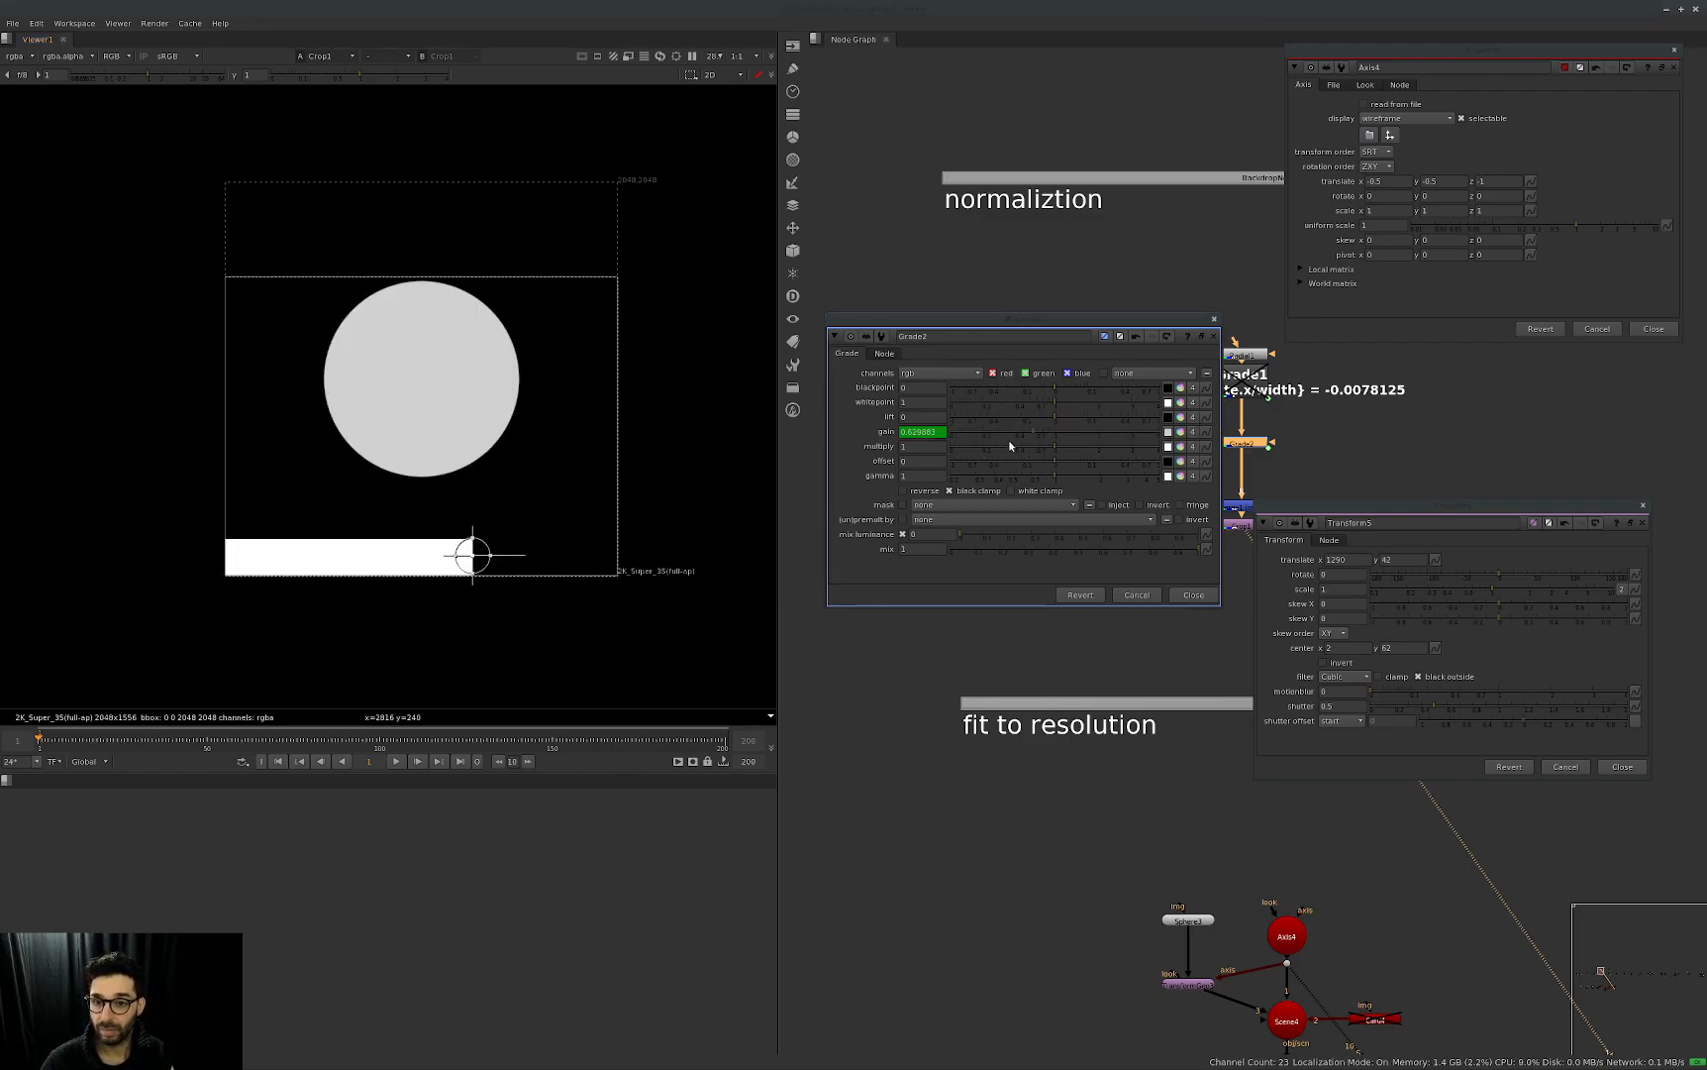
left_click(1068, 374)
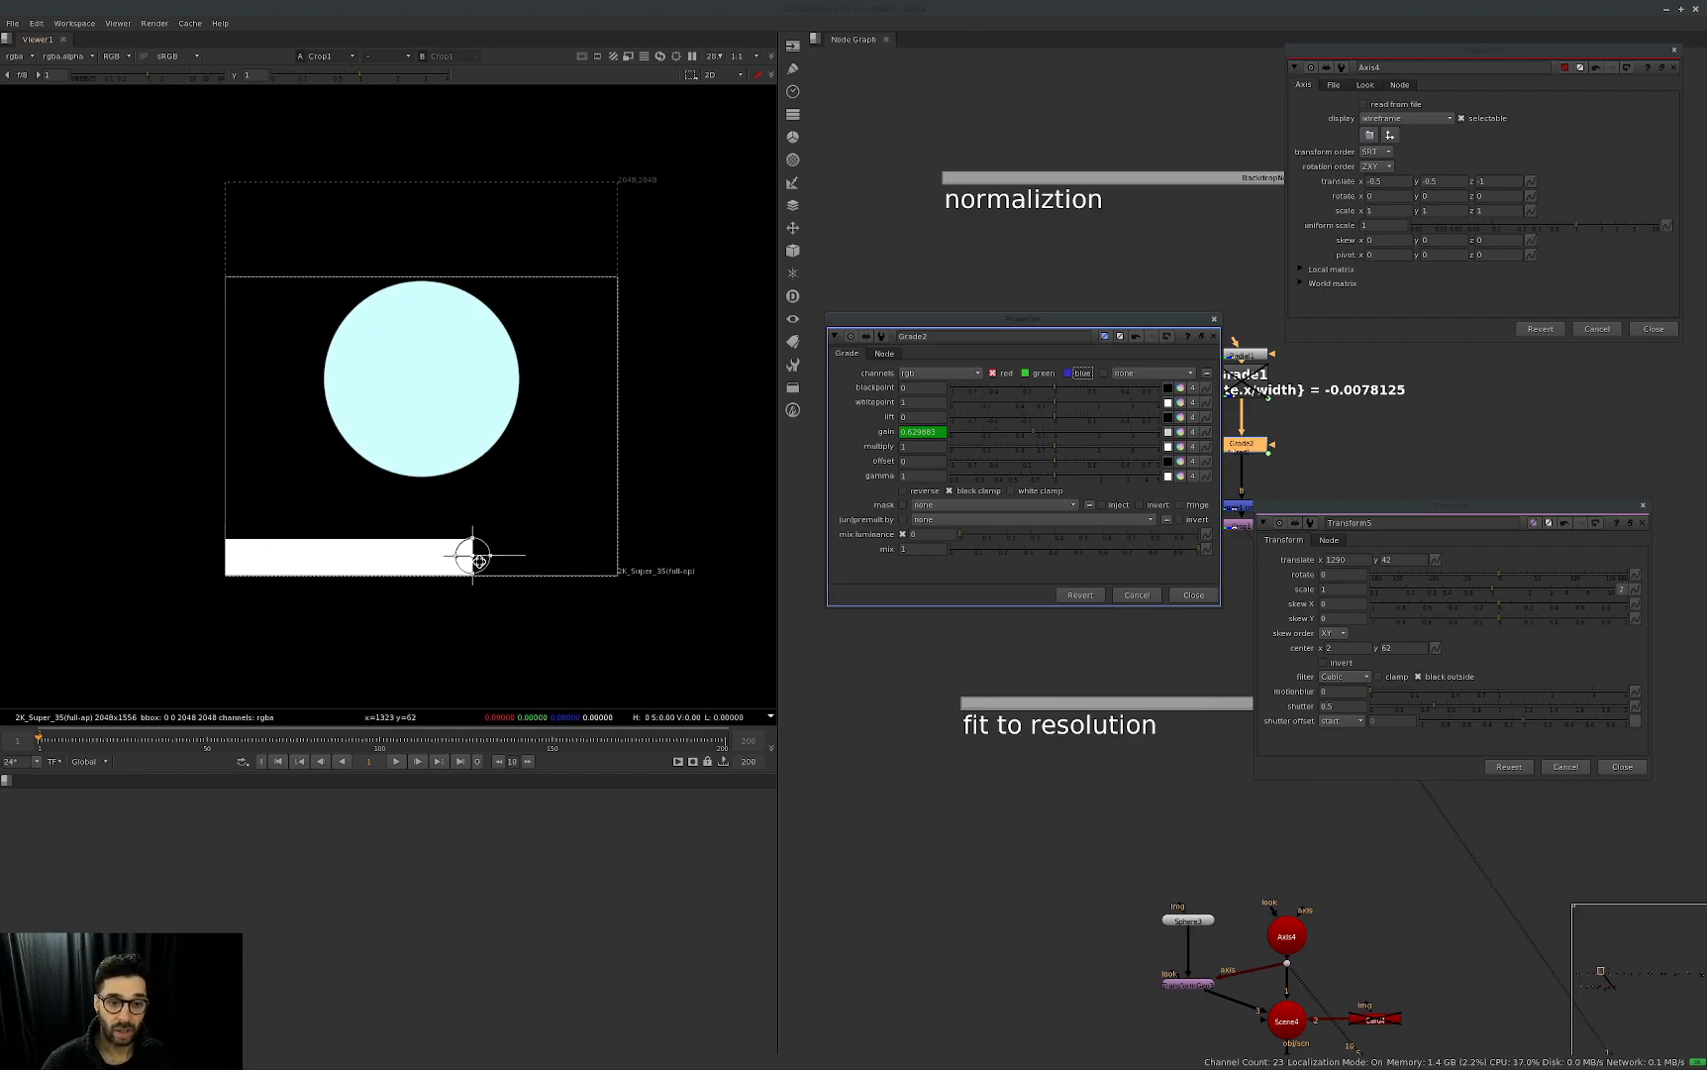
left_click(993, 373)
left_click(1068, 374)
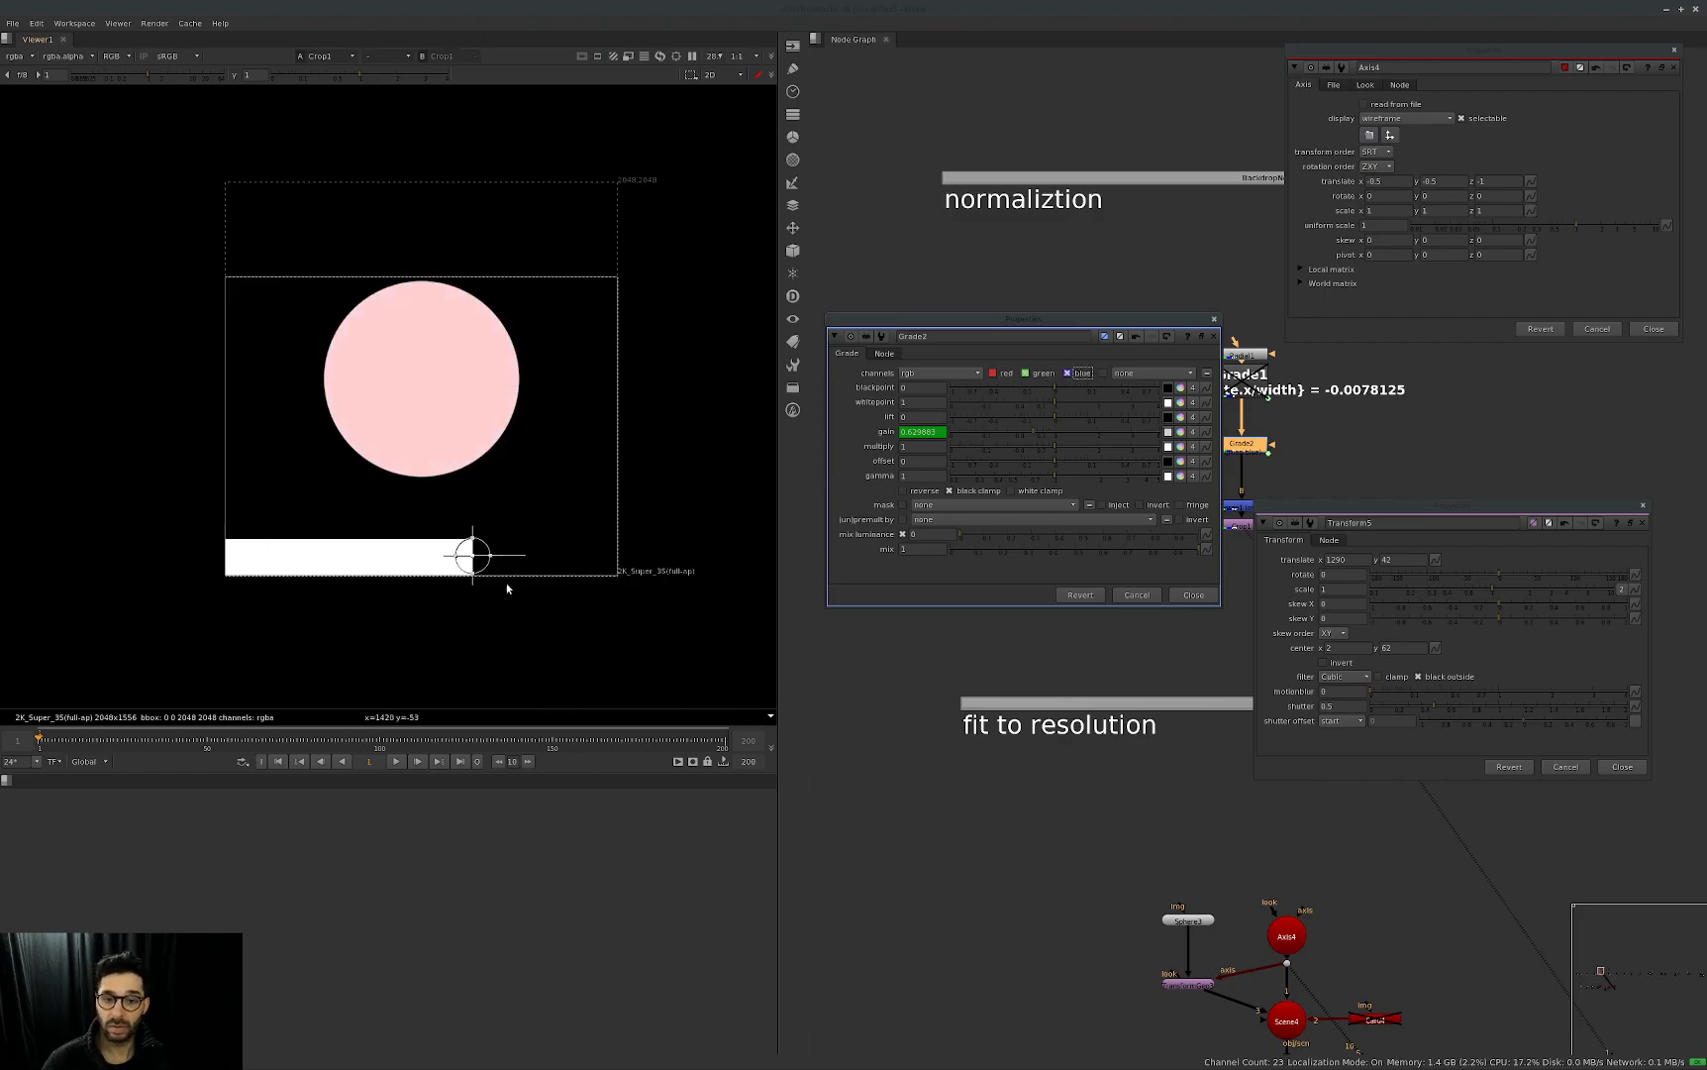
left_click_drag(472, 556, 322, 562)
mouse_move(533, 551)
left_mouse_down()
mouse_move(598, 546)
mouse_move(351, 567)
mouse_move(563, 555)
left_mouse_up()
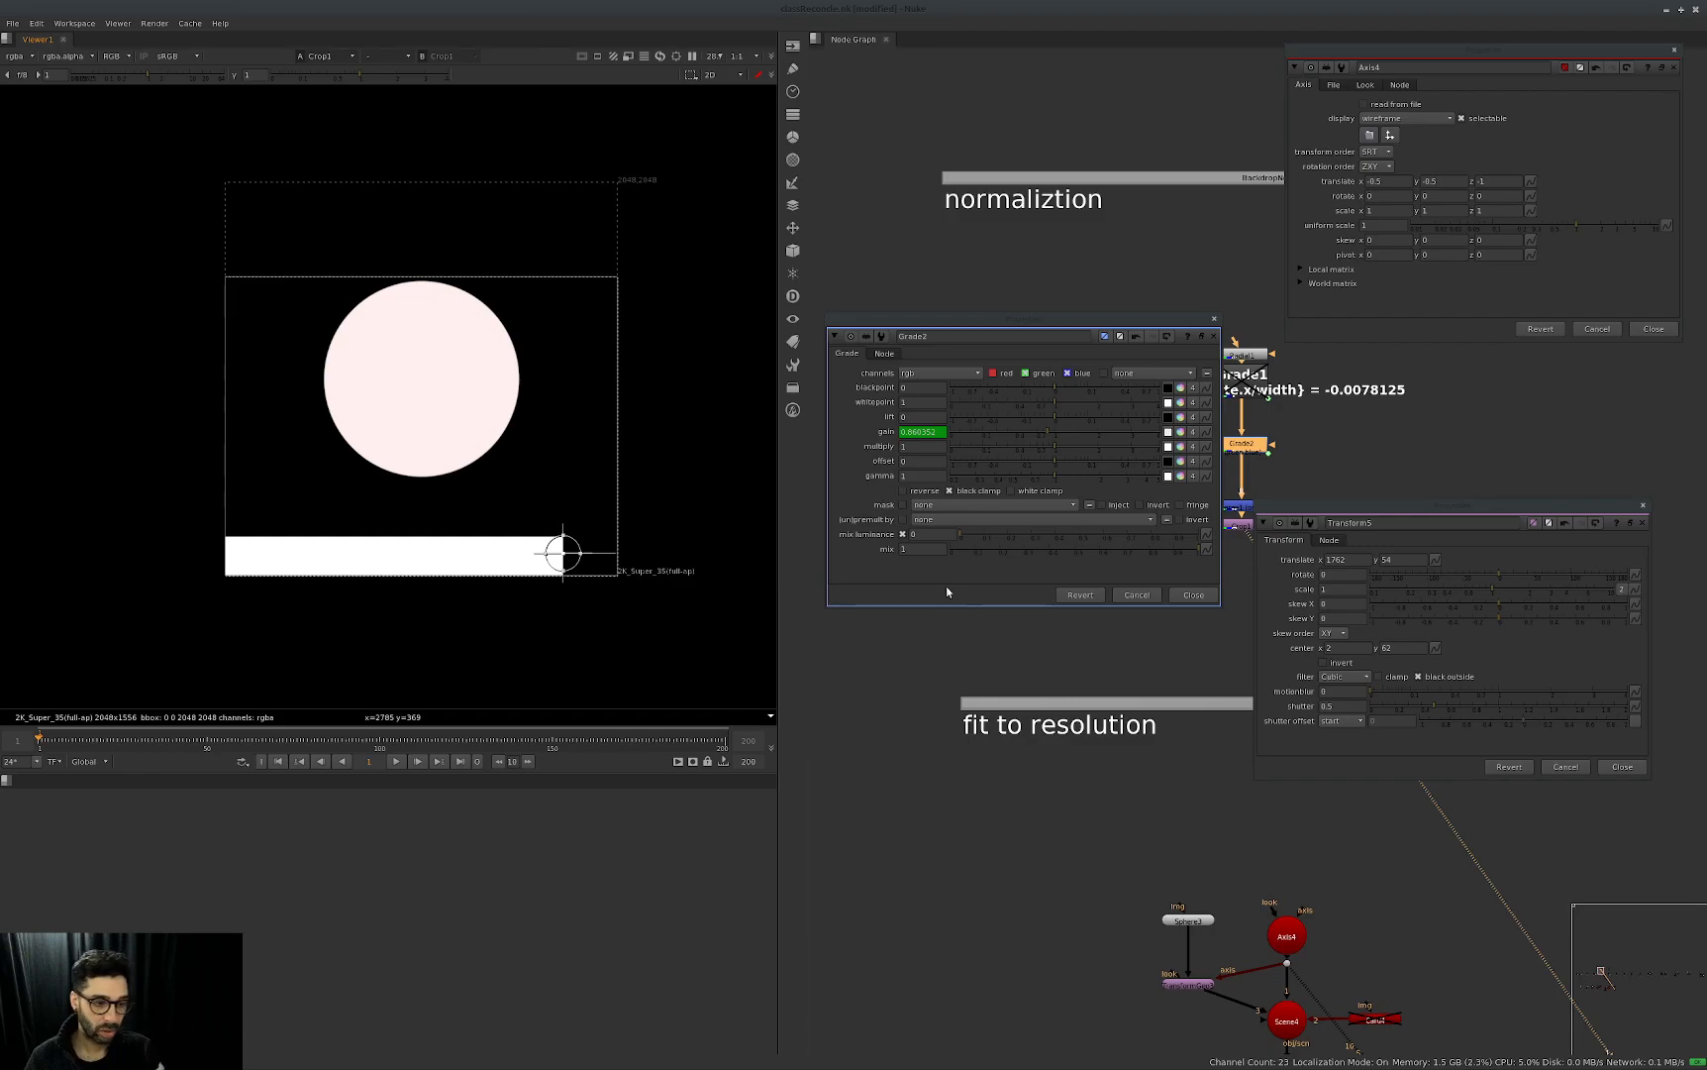
Close all open property panels, view ScanlineRender4 in the fit to resolution group and open Axis4's properties.
key("Escape")
key("Escape")
key("Escape")
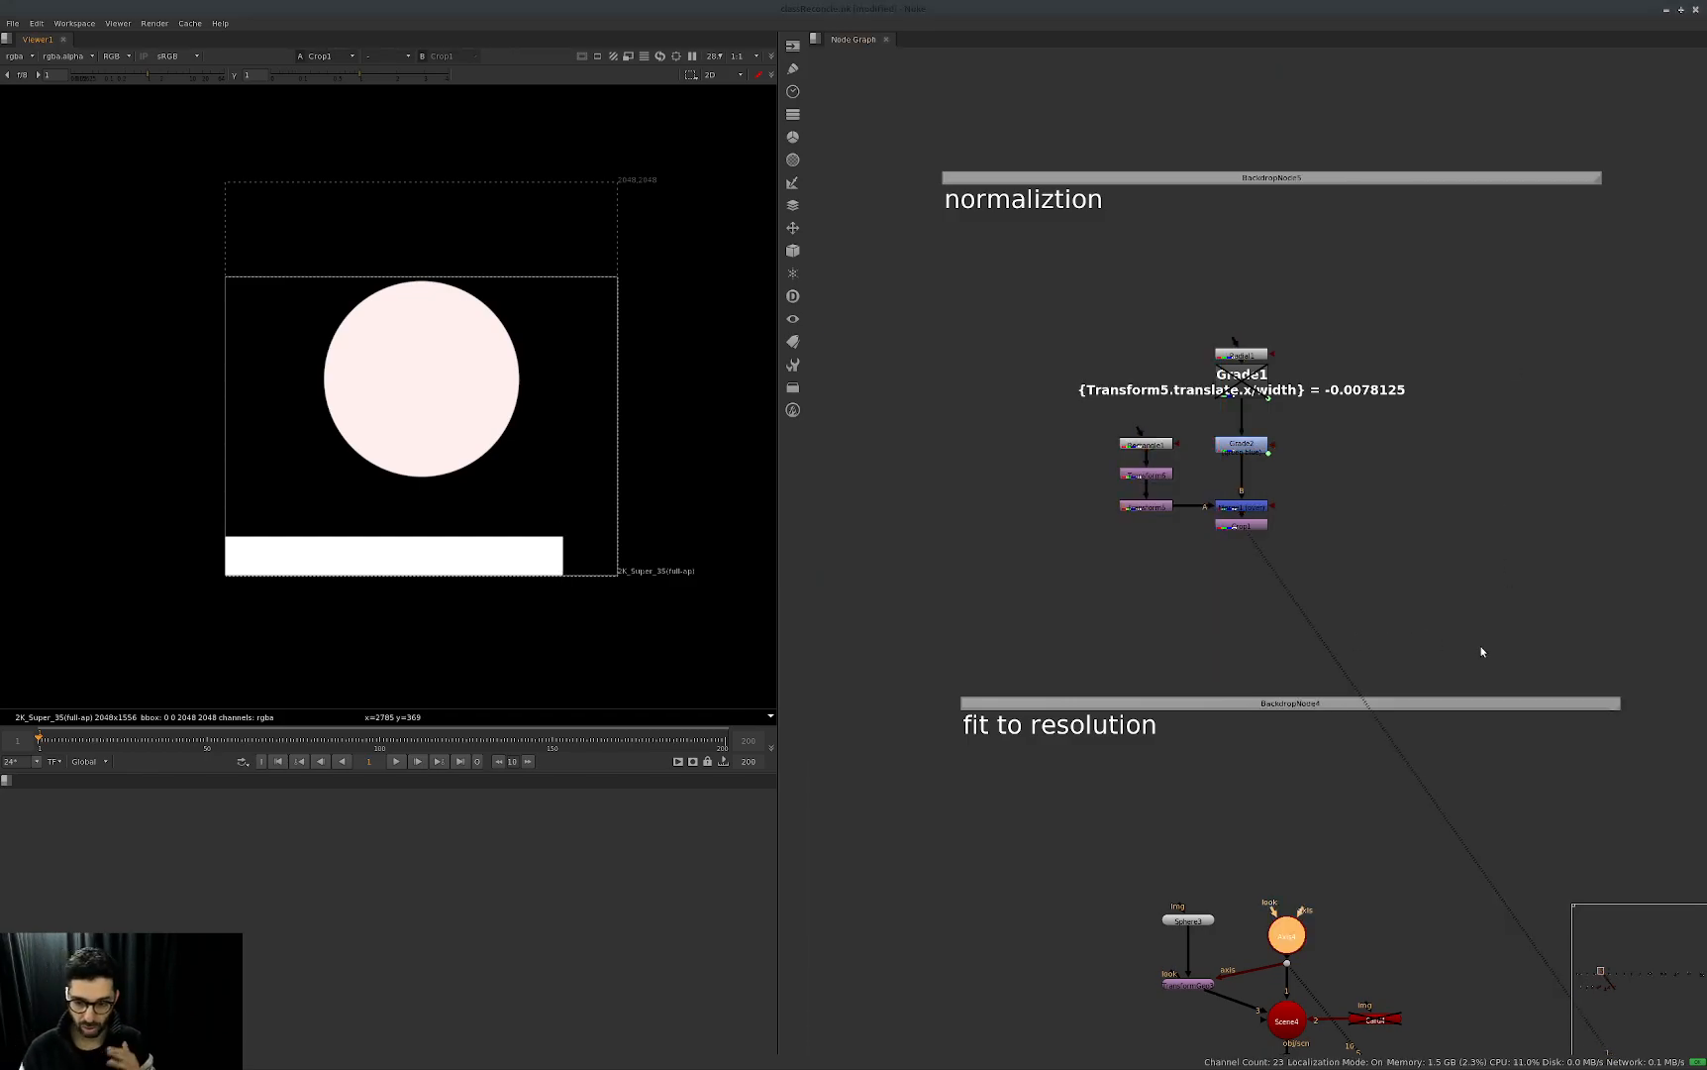
middle_click_drag(1357, 721, 1265, 387)
middle_click_drag(1222, 800, 1190, 679)
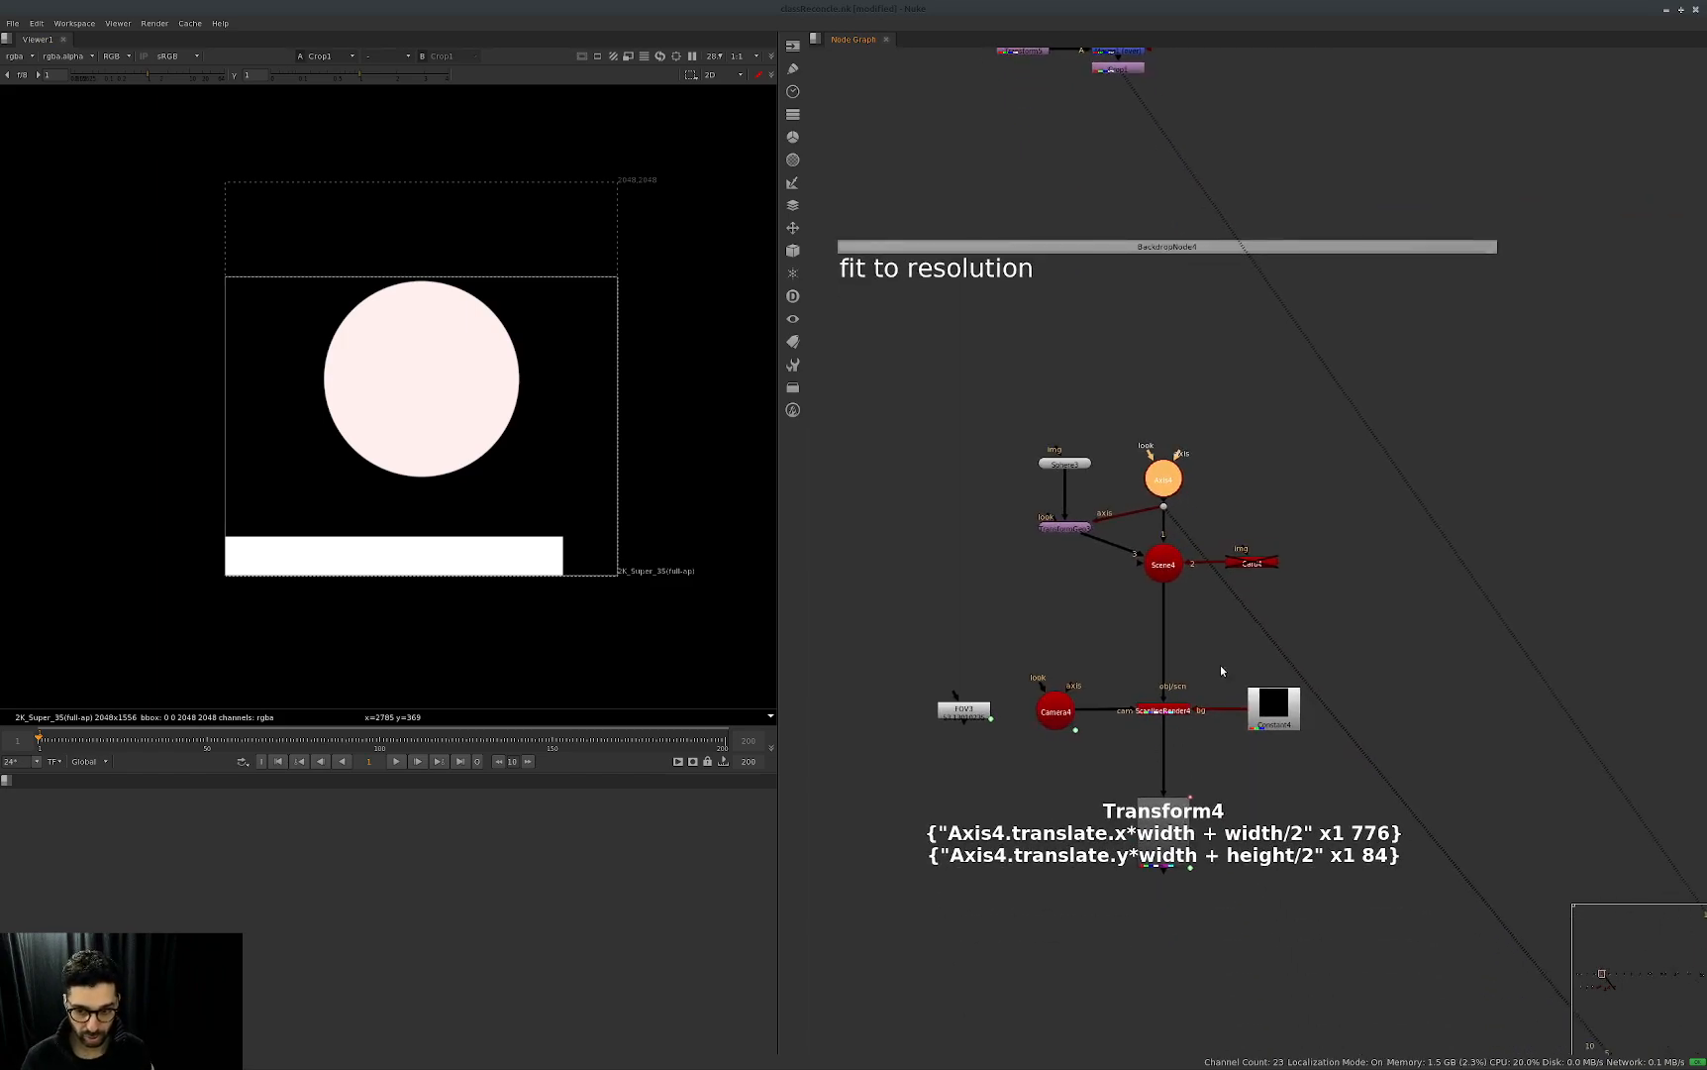
left_click(1172, 709, "ctrl+shift")
left_click(1161, 480)
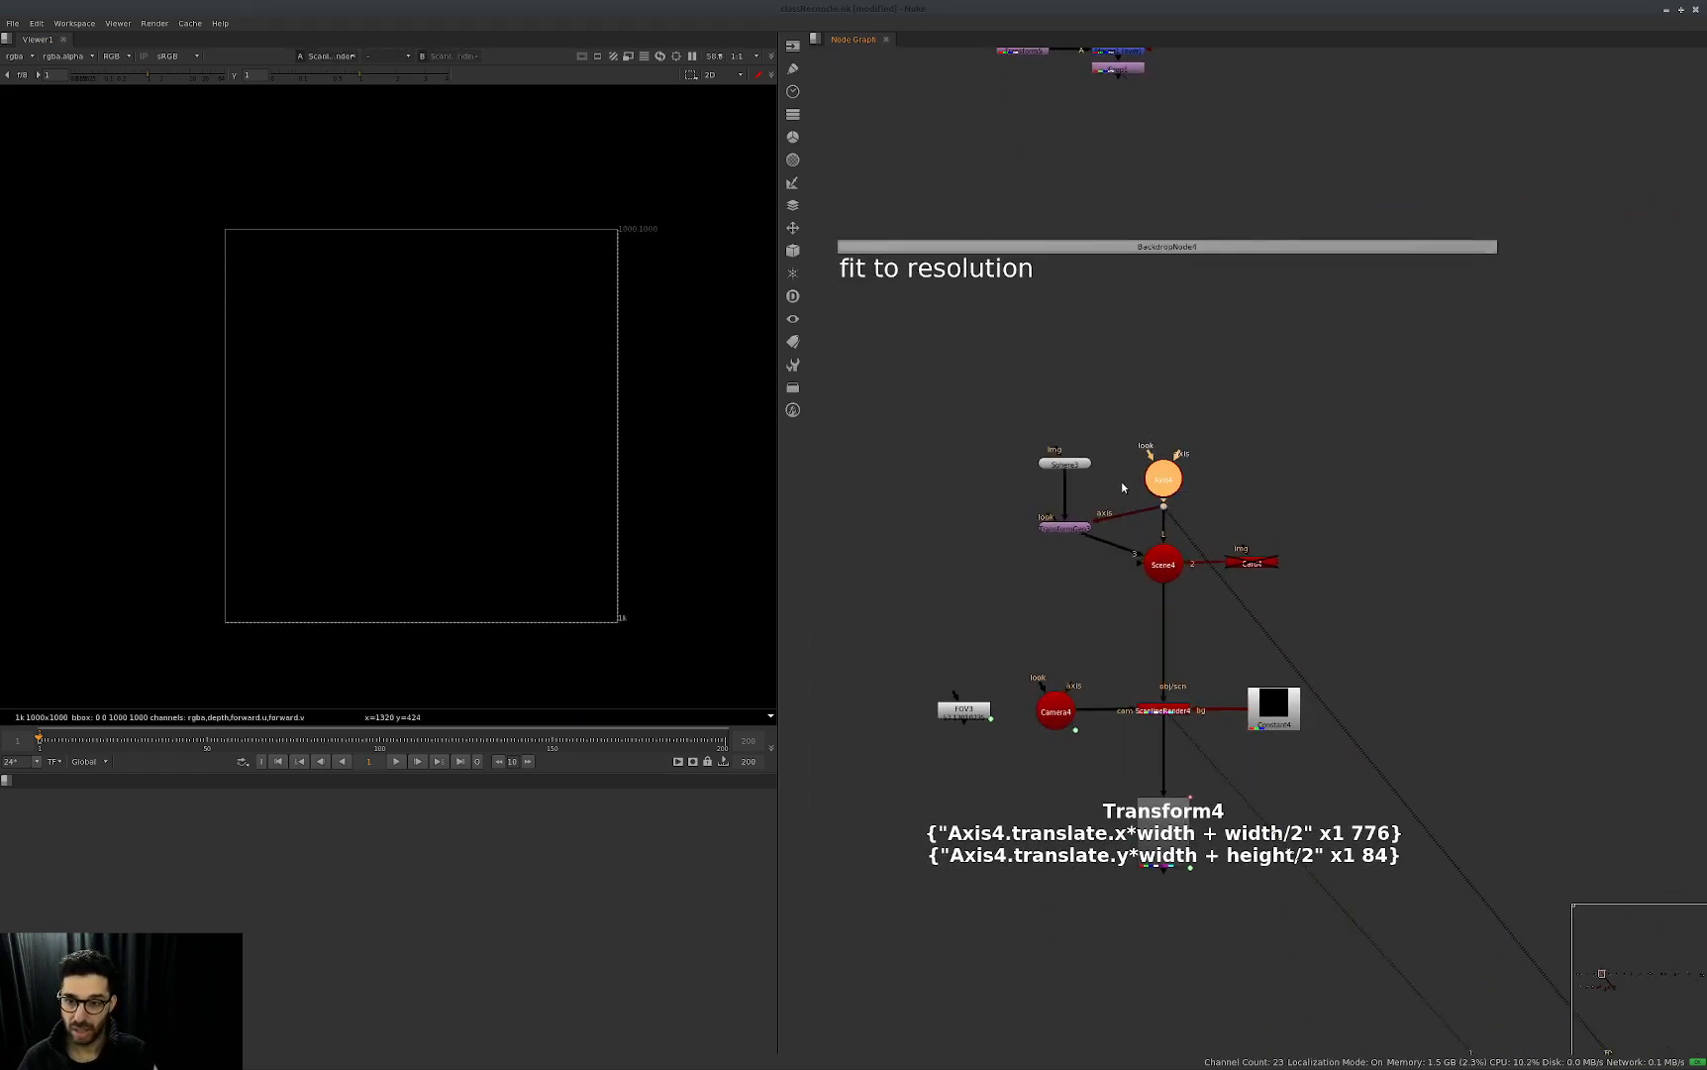
double_click(1160, 480)
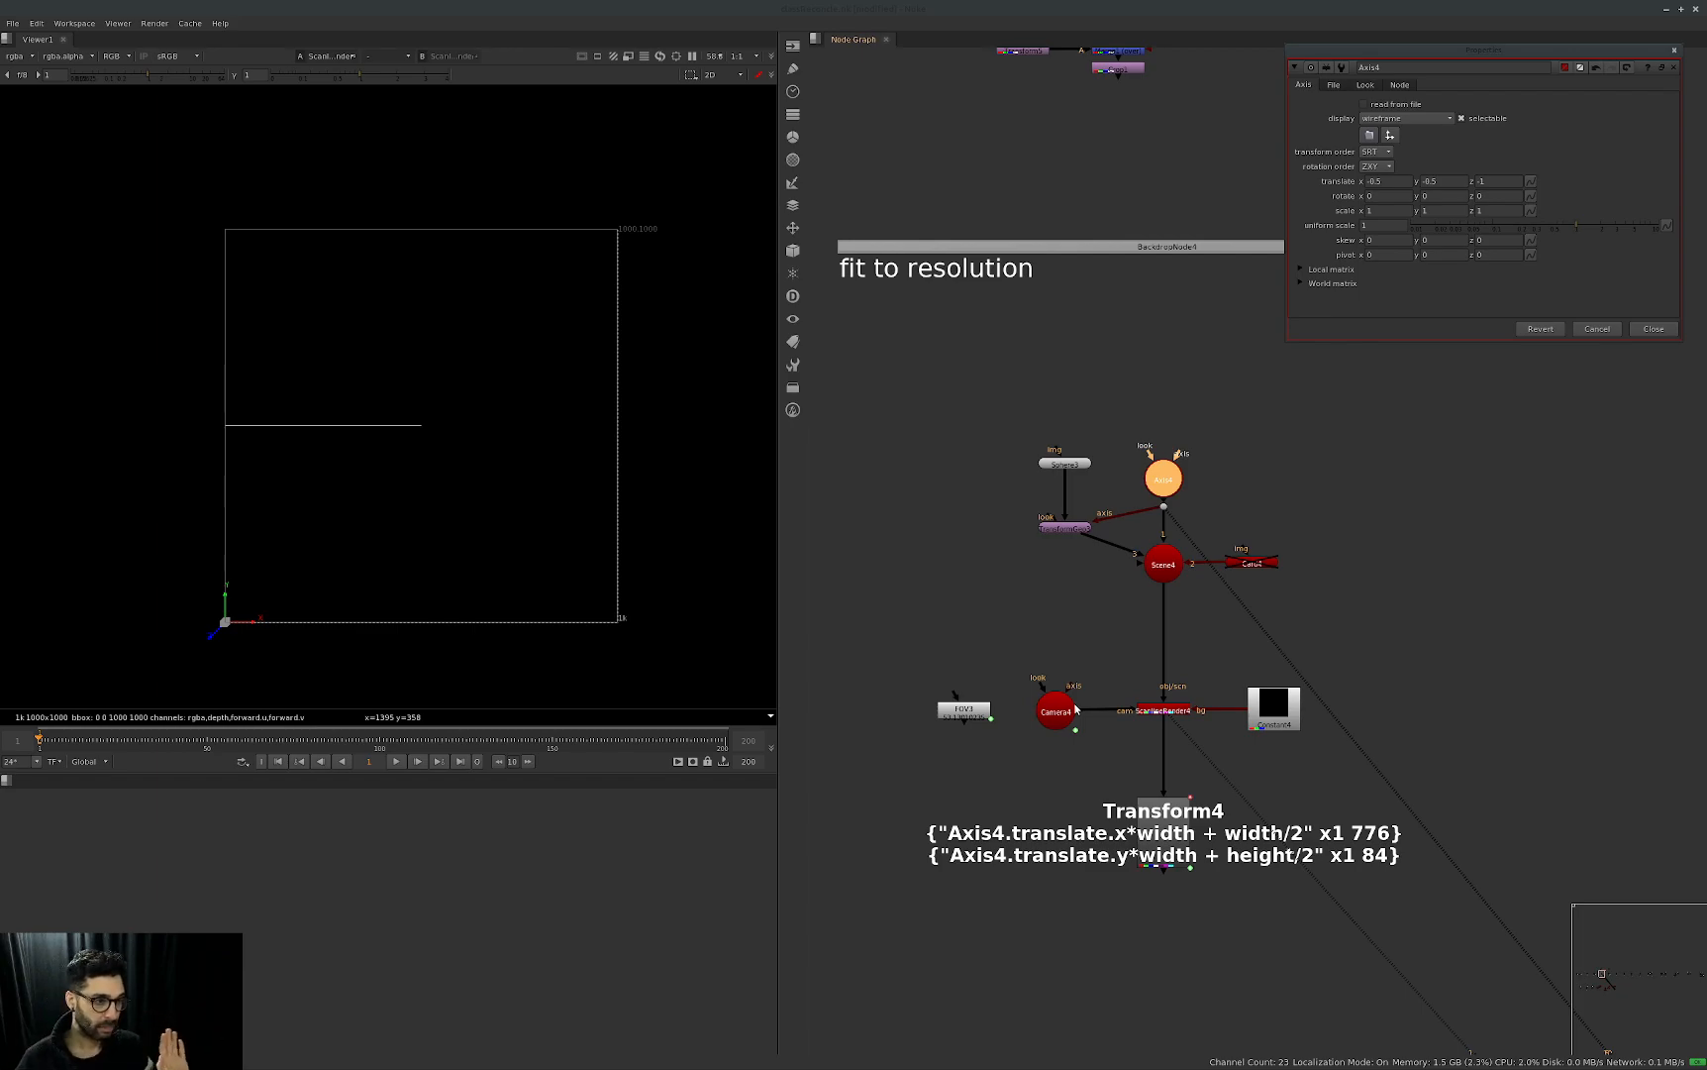
Close Axis4's panel, view ScanlineRender5 from the adding focal group and open Axis5's properties.
key("Escape")
scroll(1379, 583, "down", 5)
middle_click_drag(1595, 584, 1174, 616)
scroll(1245, 547, "up", 1)
scroll(1181, 572, "up", 2)
middle_click_drag(1244, 546, 1162, 551)
left_click(1157, 683)
key("1")
key("f")
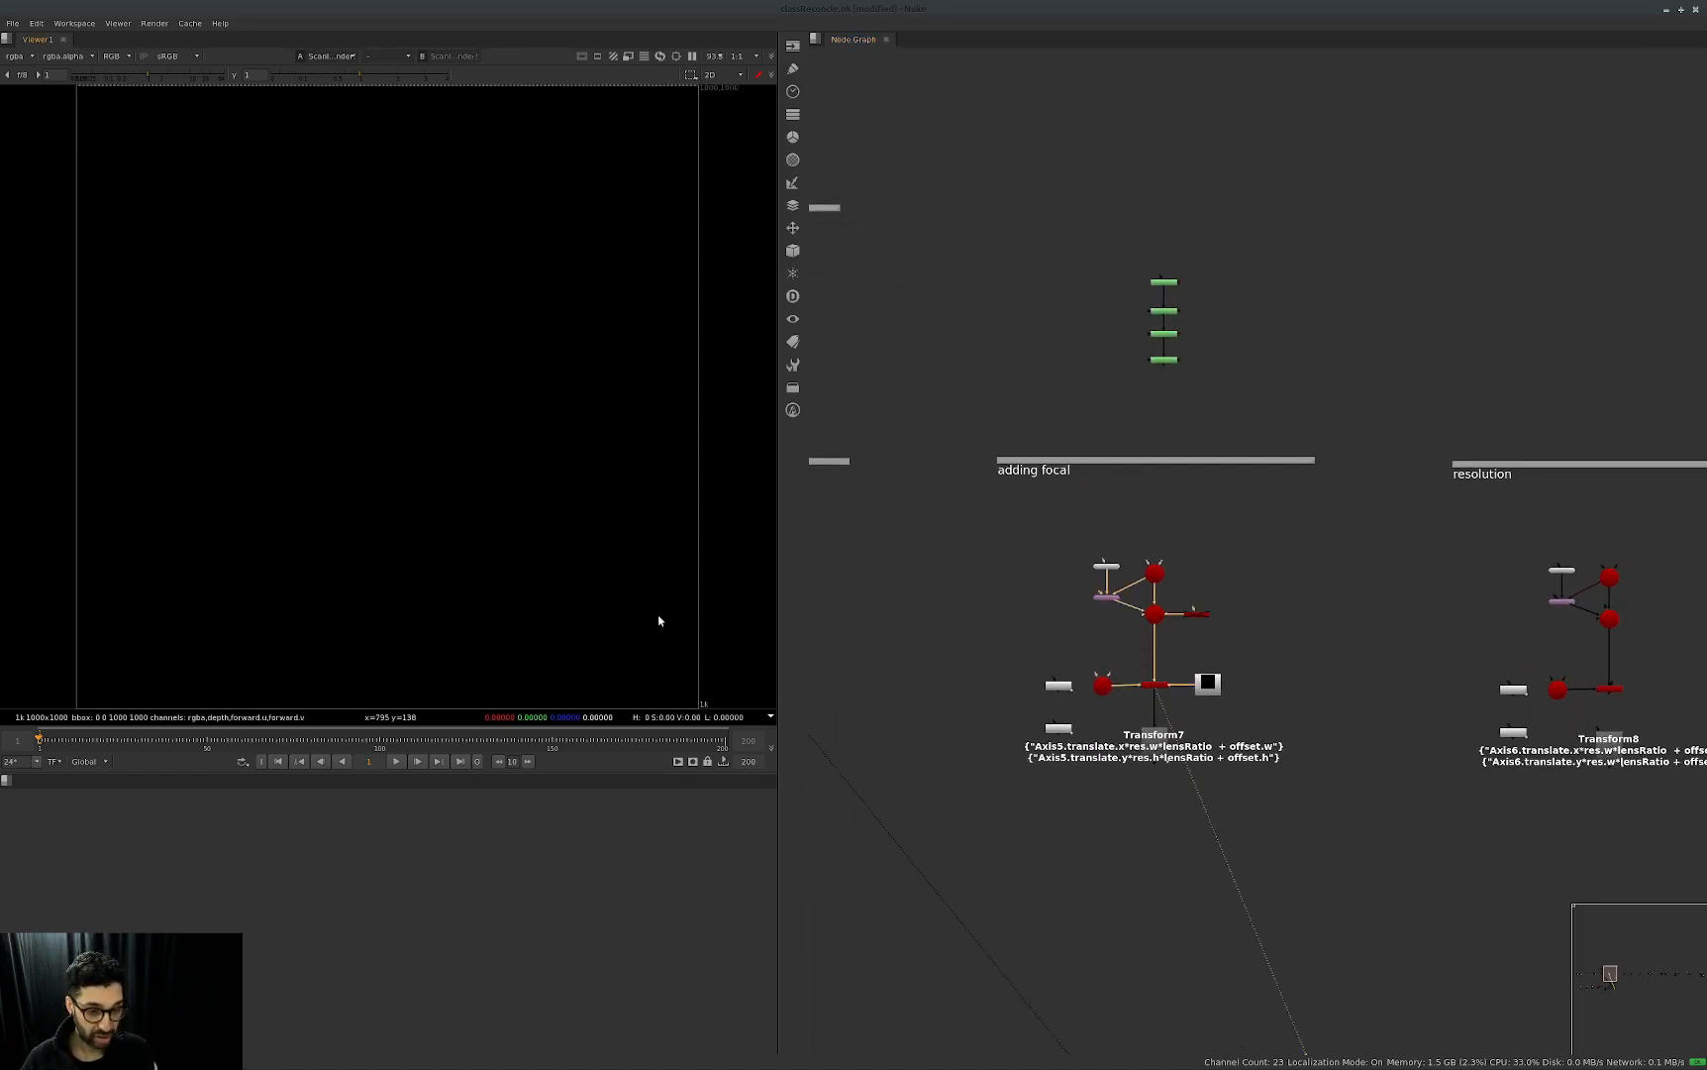
left_click(1156, 577)
double_click(1156, 577)
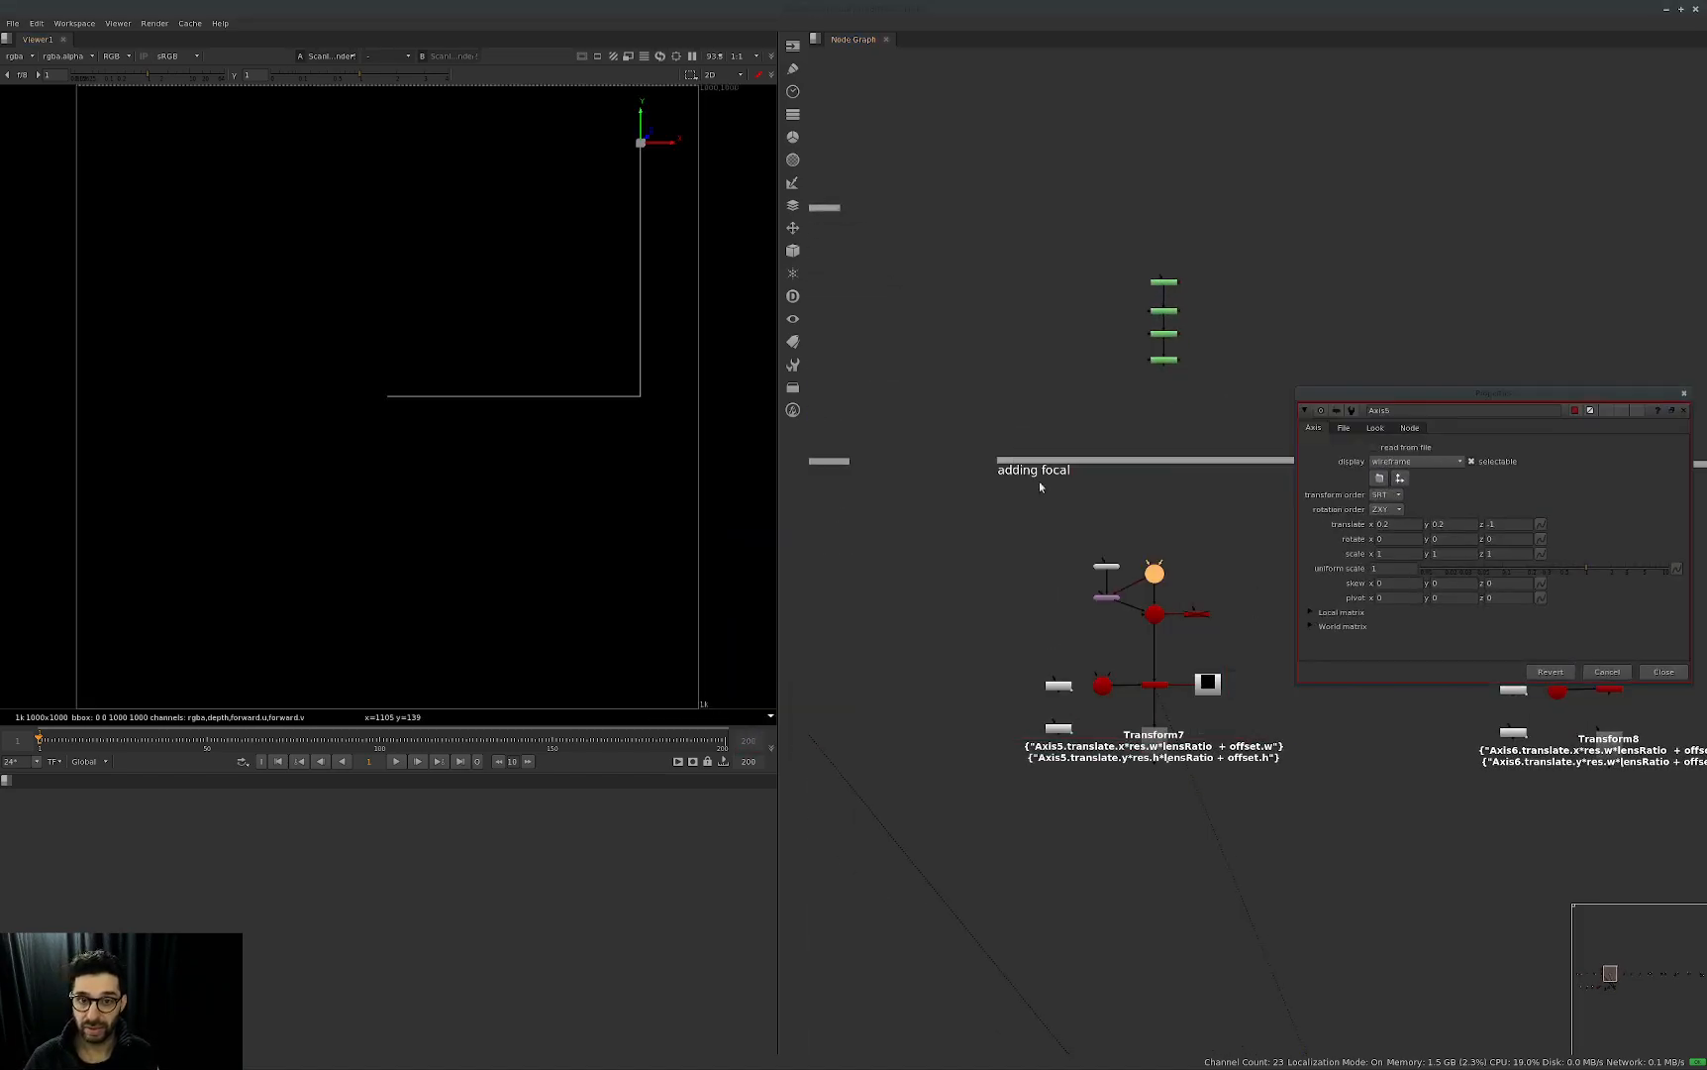
Open the properties of Transform7 and Camera5, show the camera's projection settings and arrange the panels side by side.
double_click(1189, 748)
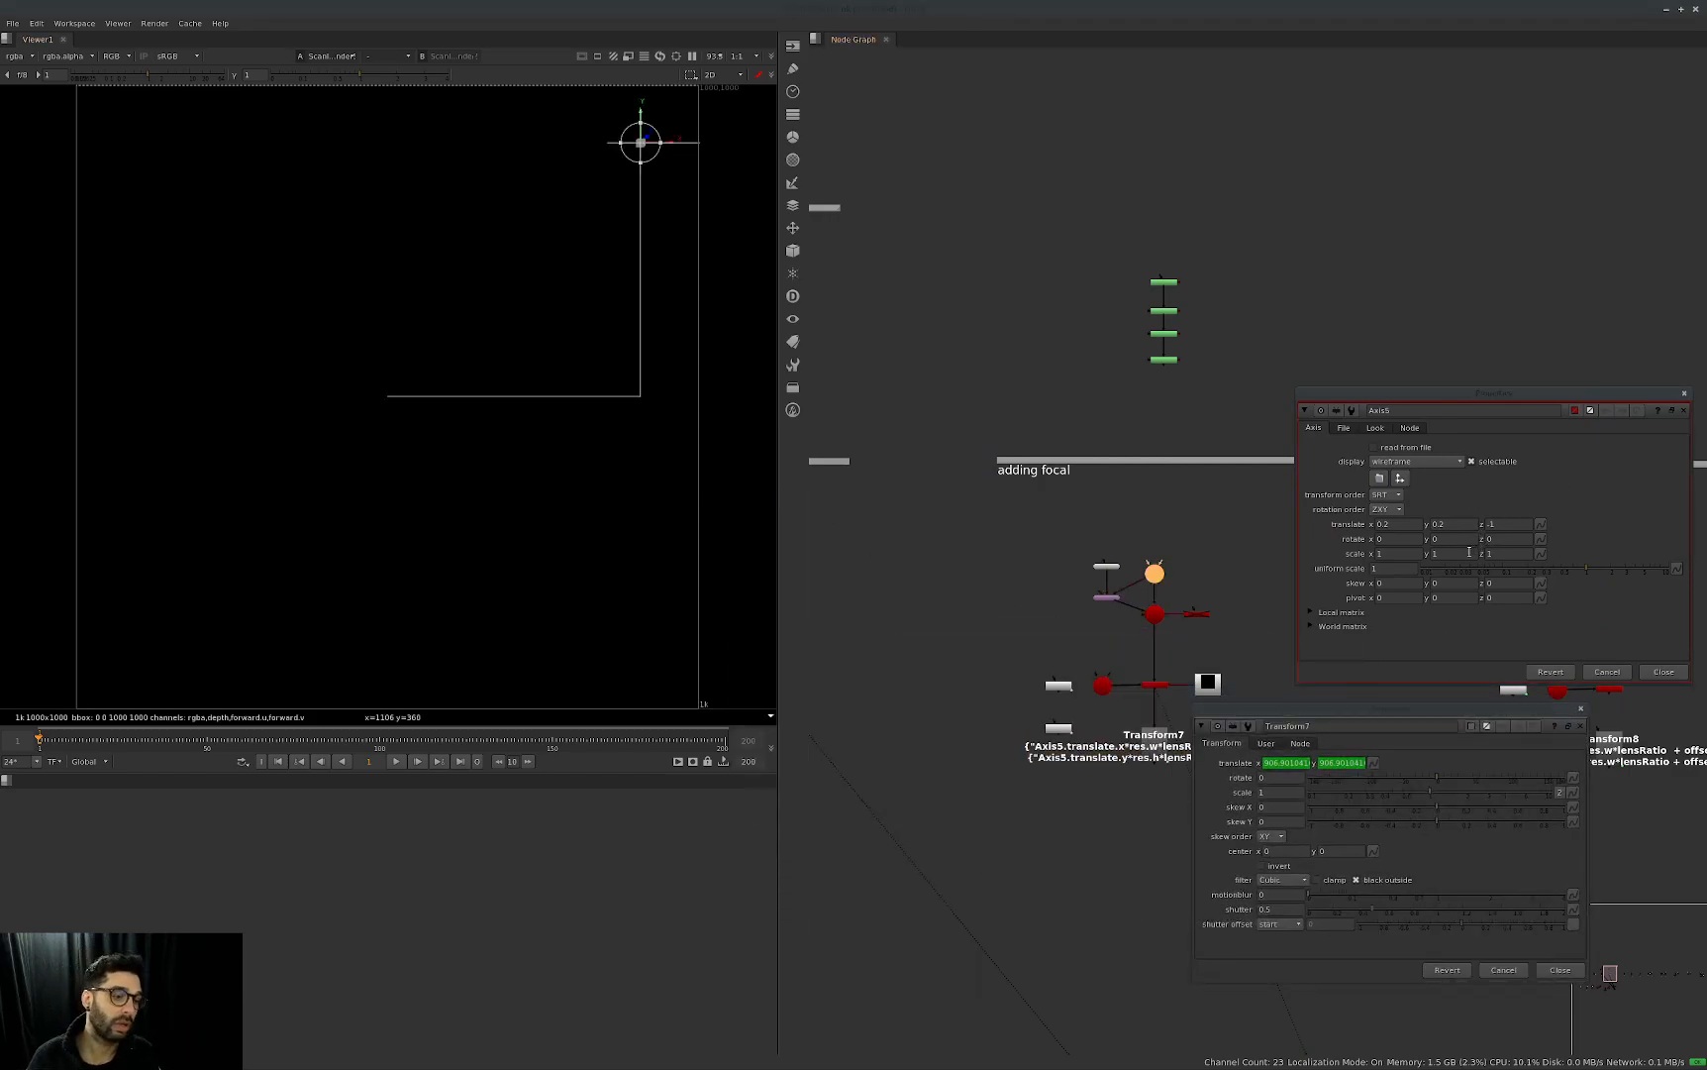
left_click_drag(1490, 396, 1437, 356)
middle_click_drag(1108, 632, 1028, 610)
scroll(990, 673, "up", 3)
double_click(1031, 662)
left_click_drag(933, 546, 1250, 706)
left_click(1376, 588)
left_click(1001, 740)
left_click_drag(1084, 708, 1014, 628)
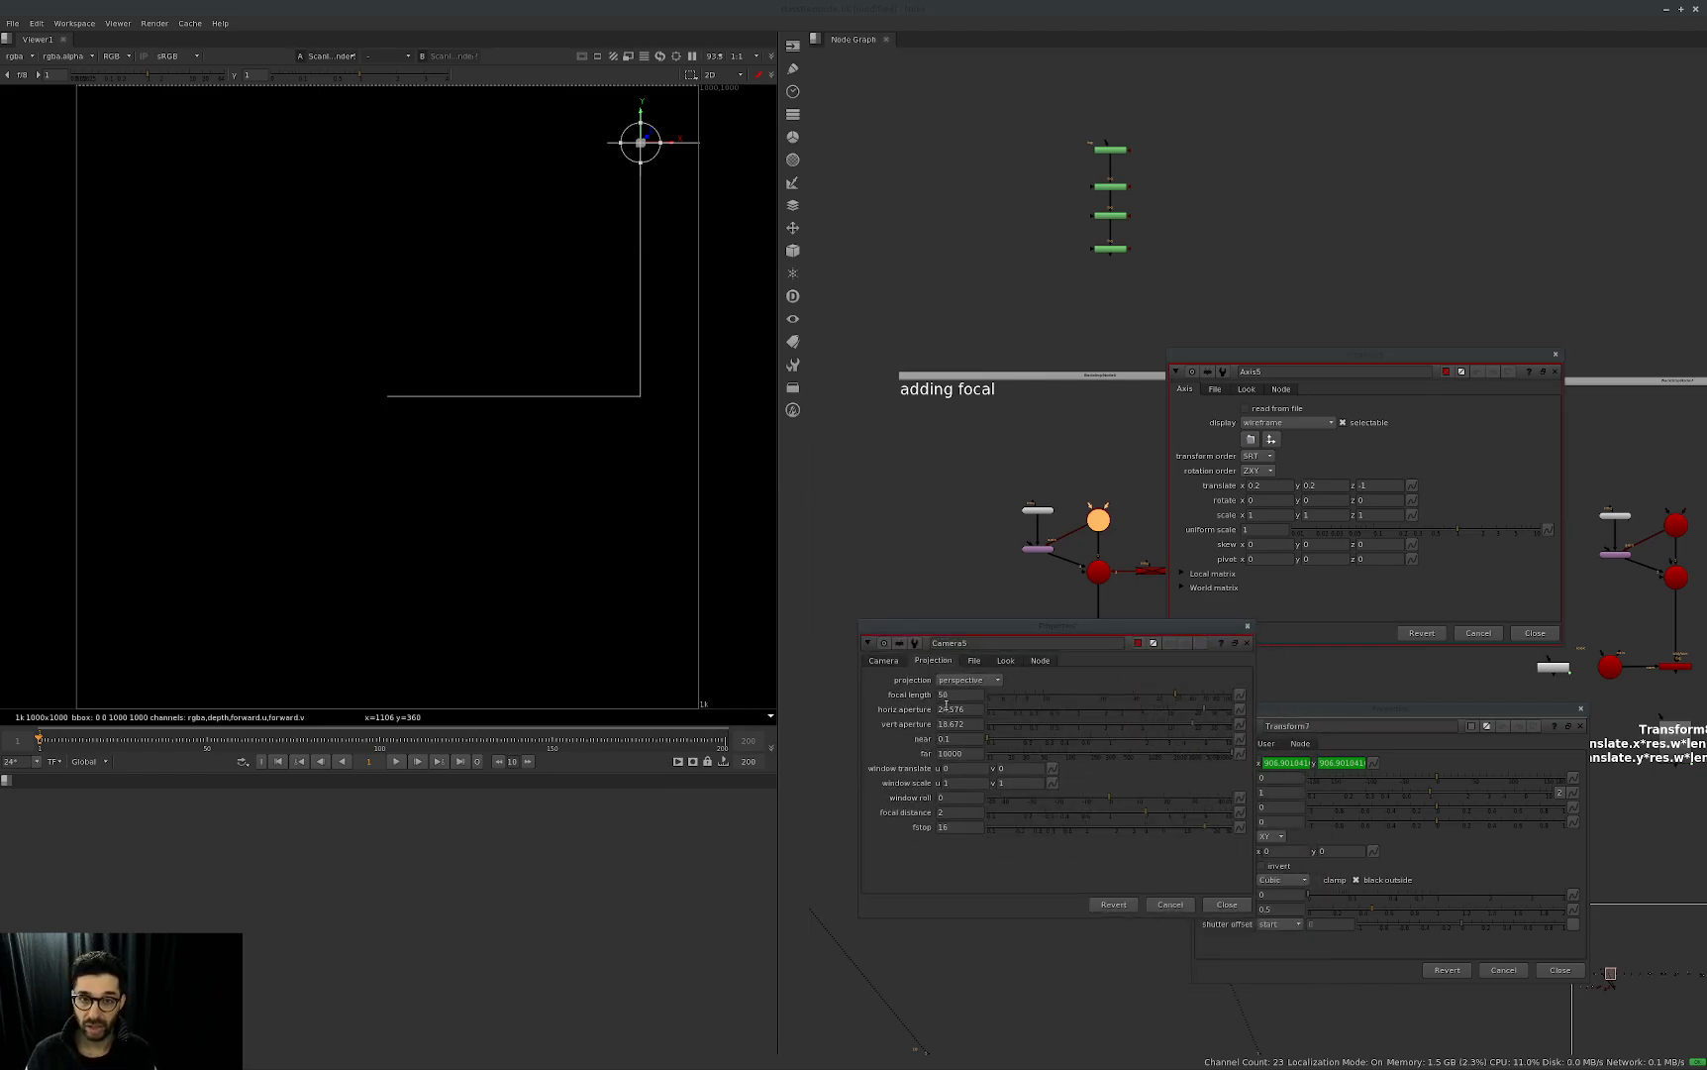
left_click_drag(1165, 642, 1197, 699)
left_click(1195, 697, "ctrl")
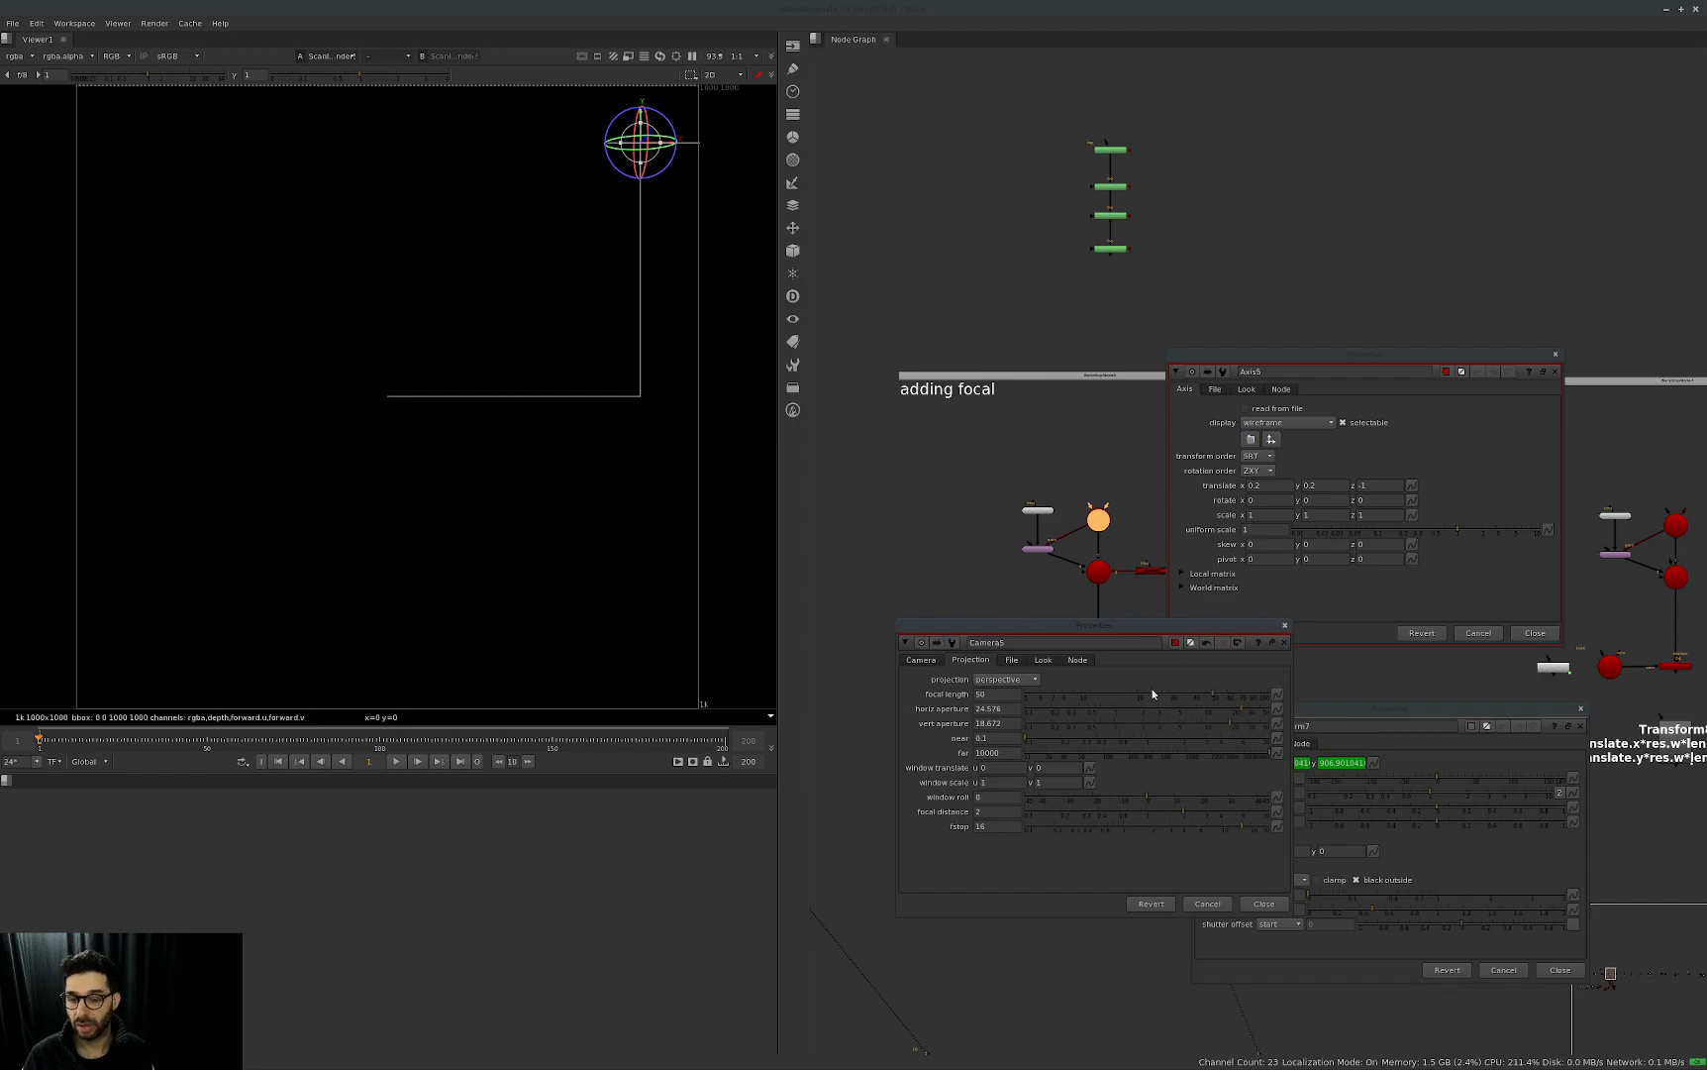
Close the open panels and open the properties of Transform4 and Axis4 in the fit to resolution group.
key("Escape")
key("Escape")
key("Escape")
middle_click_drag(975, 698, 1522, 632)
left_click(1053, 596)
left_click(1116, 545)
double_click(1111, 662)
double_click(1055, 457)
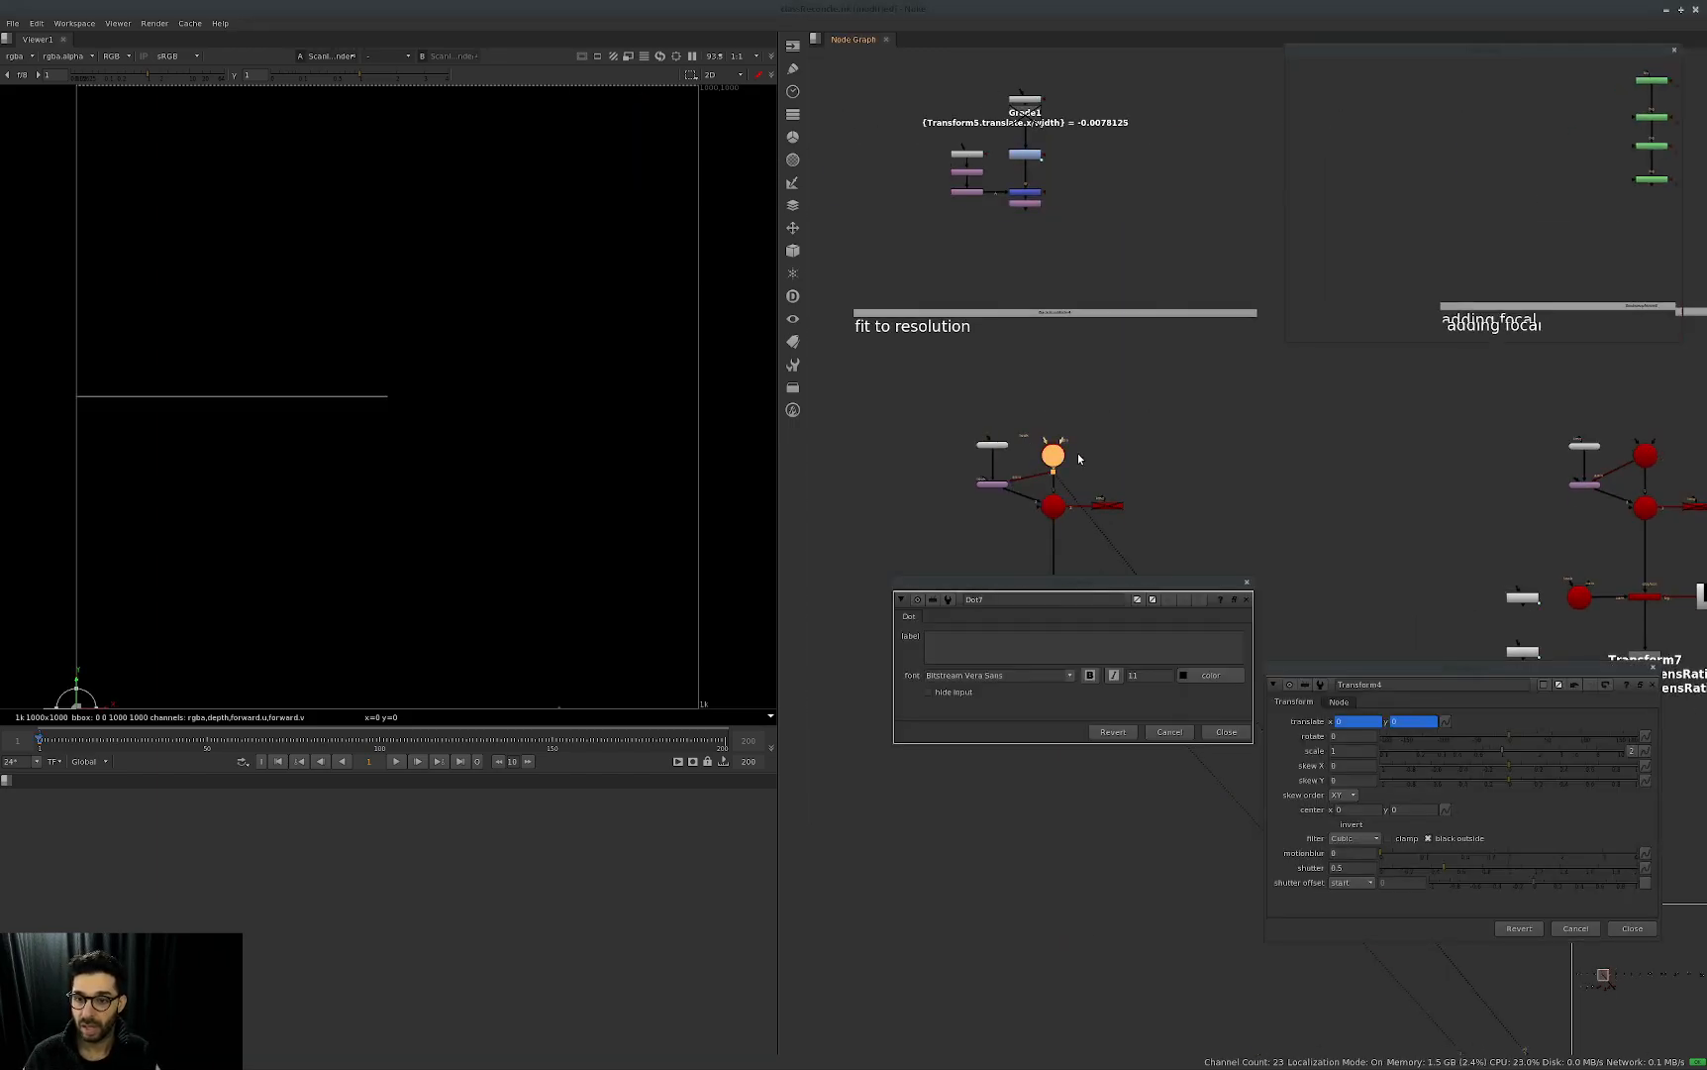
left_click_drag(1056, 456, 1059, 430)
Reset Axis4's translate x and y to 0 and open Camera4's projection settings.
left_click(1401, 181, "ctrl")
left_click(1445, 181, "ctrl")
double_click(988, 596)
left_click_drag(860, 483, 1177, 577)
left_click(961, 612)
left_click(1053, 439)
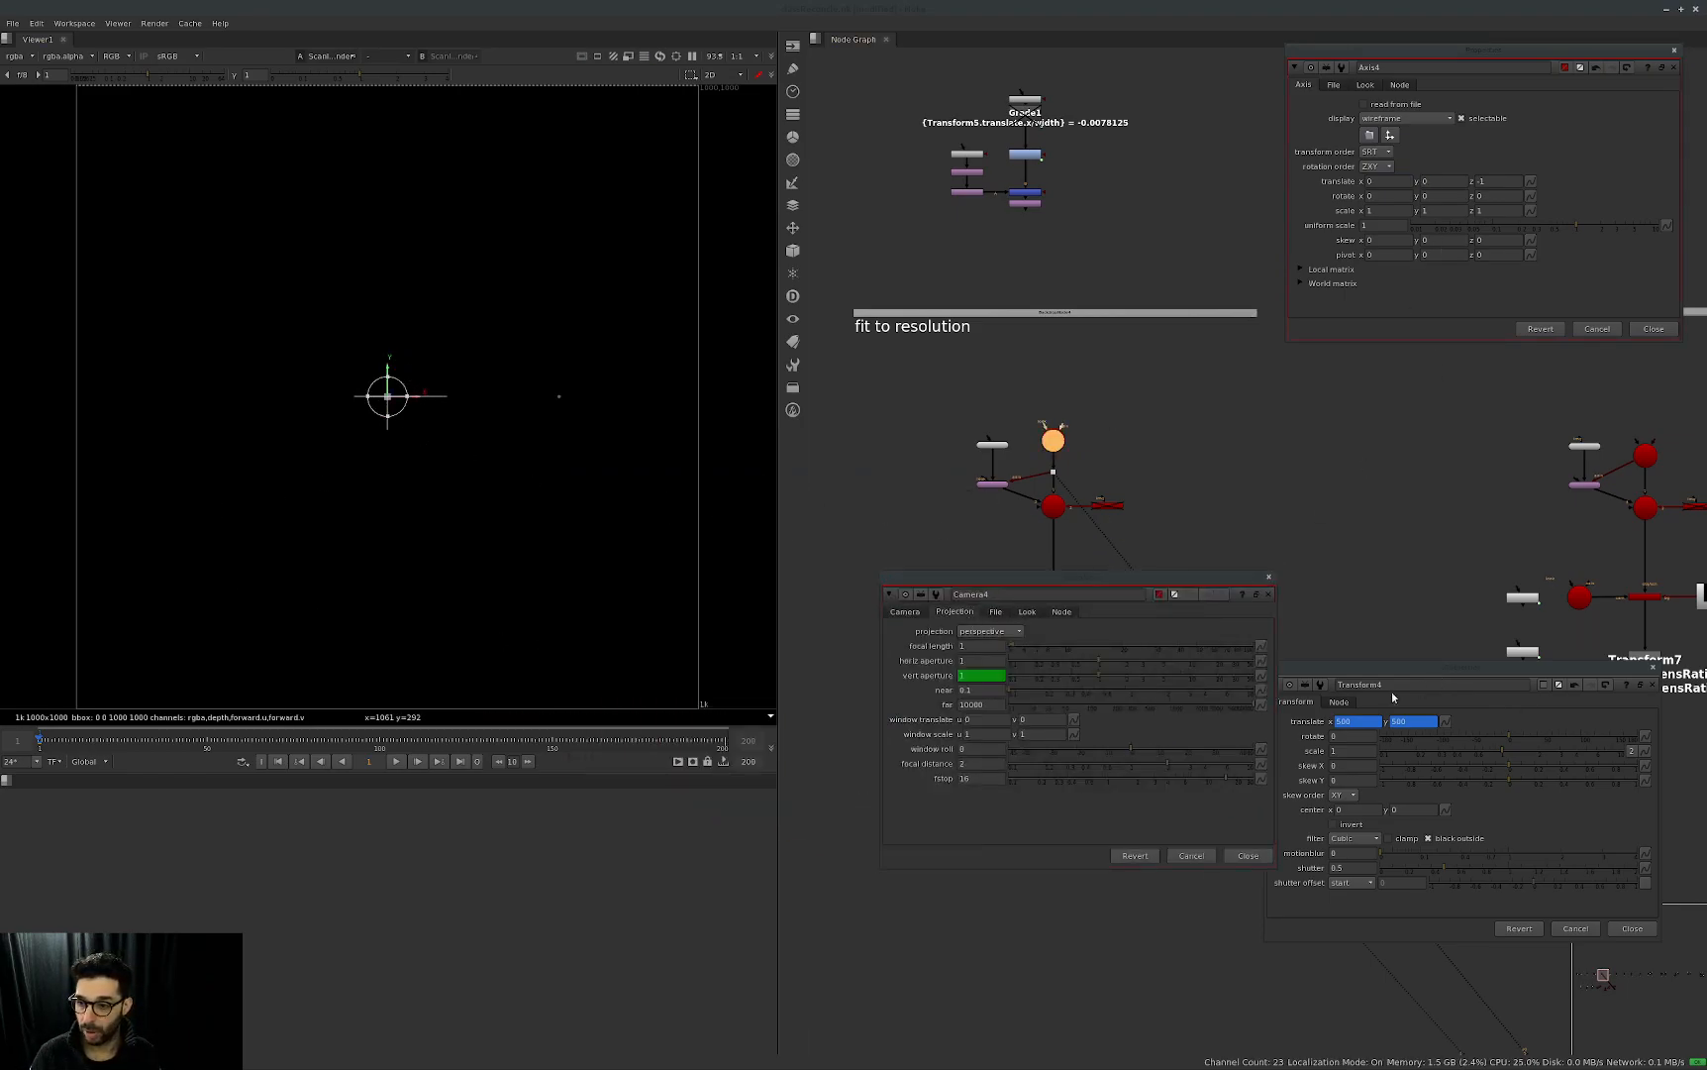
Set Axis4's translate x and y to 0.25.
double_click(1394, 181)
type("0.5")
key("Return")
type("0.25")
key("Return")
double_click(1437, 182)
type("0.25")
key("Return")
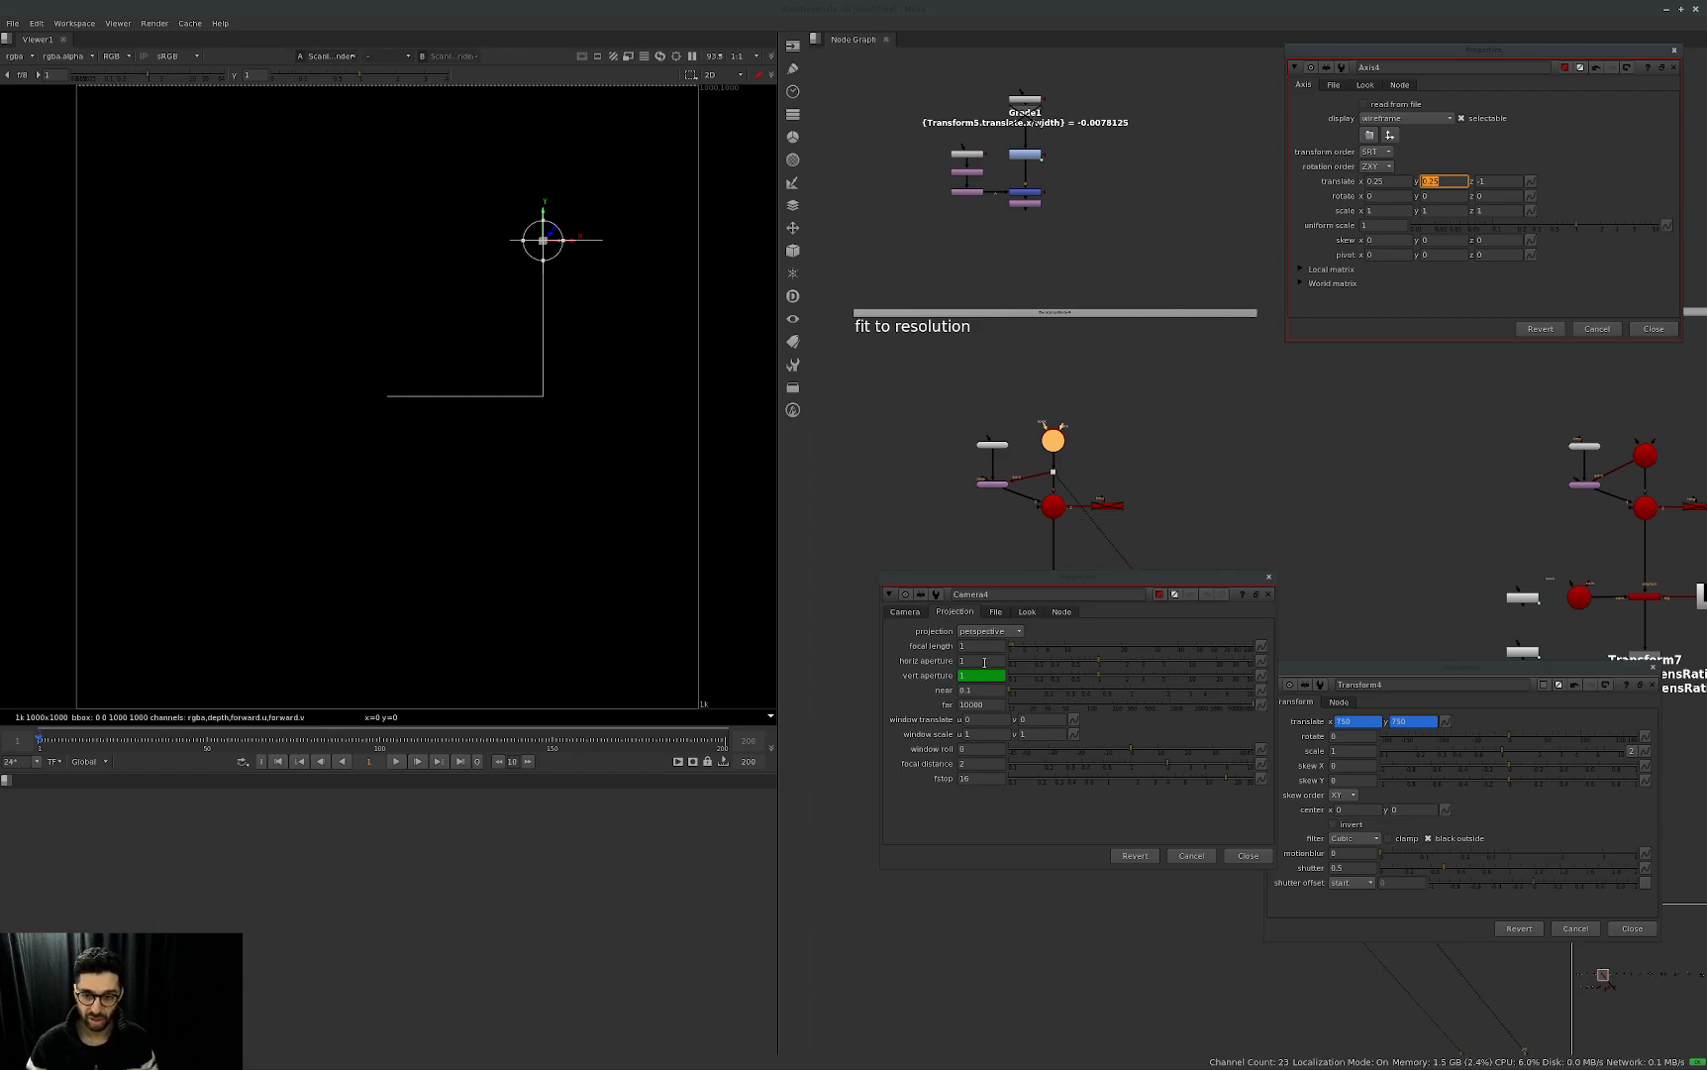
Restore Camera4's default focal length and horizontal aperture, and reduce the focal length to 16.4 and the aperture to 22.
left_click(1062, 650, "ctrl")
left_click(1061, 660, "ctrl")
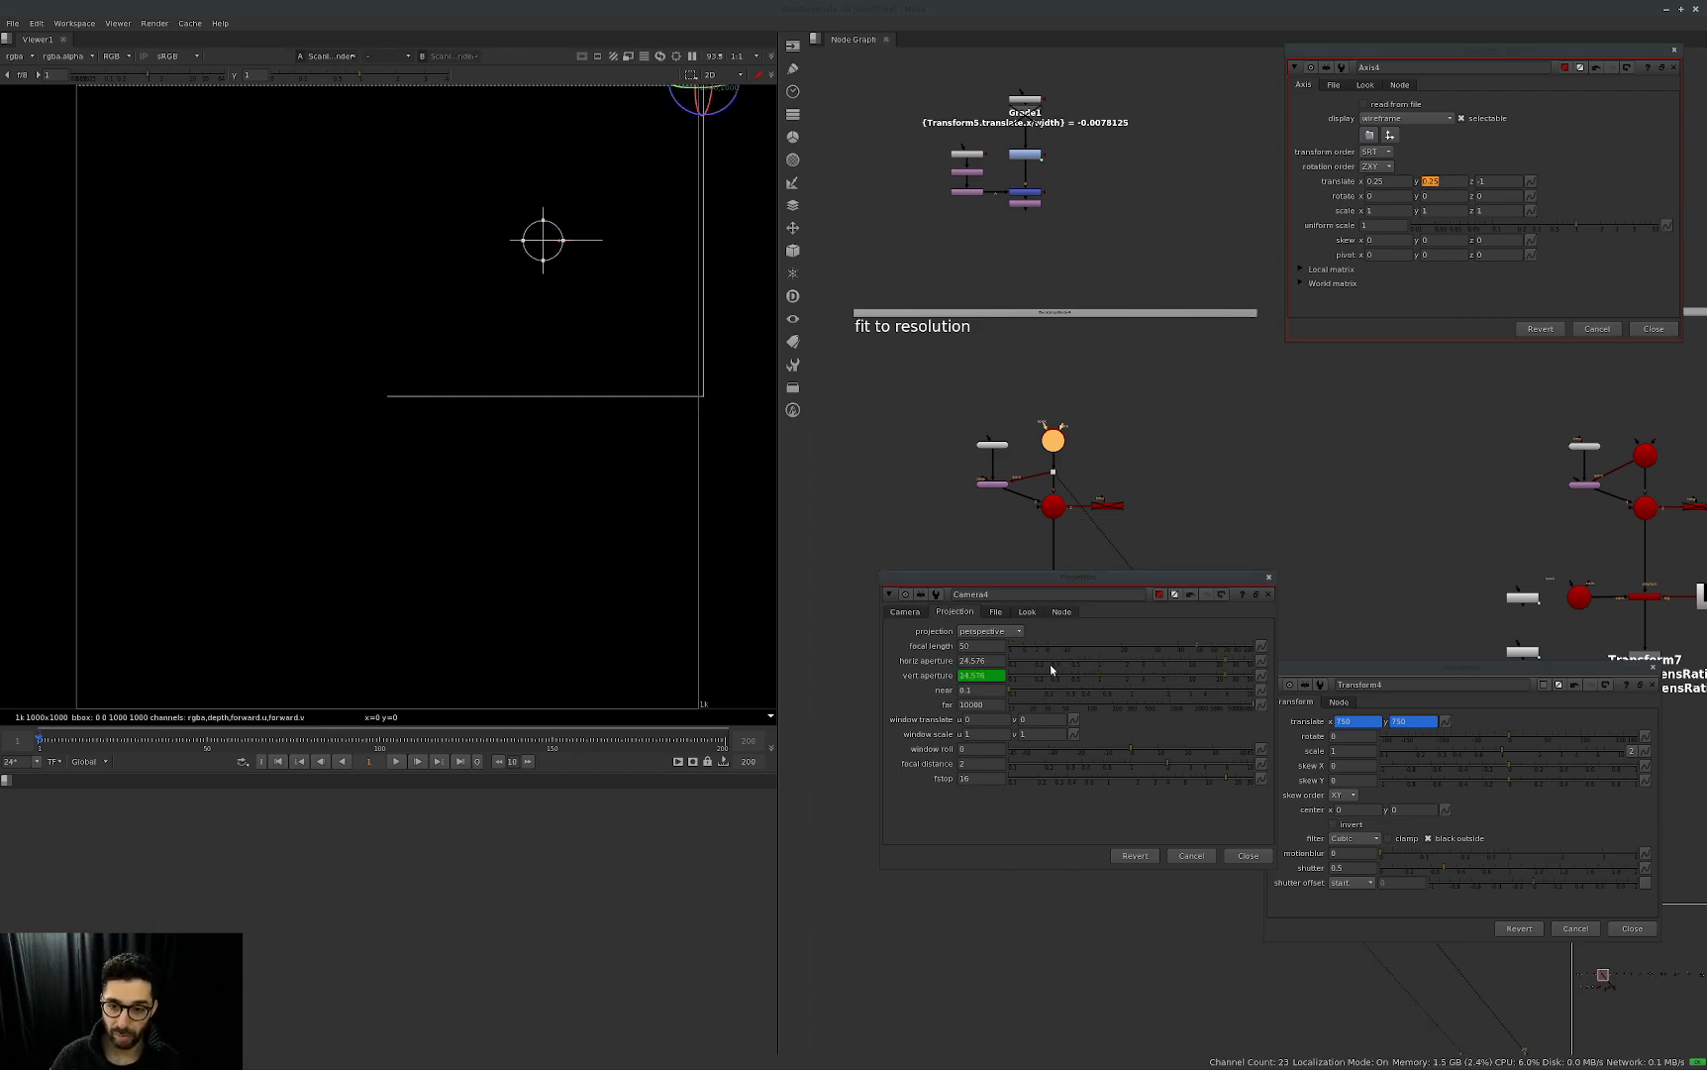
scroll(553, 486, "down", 3)
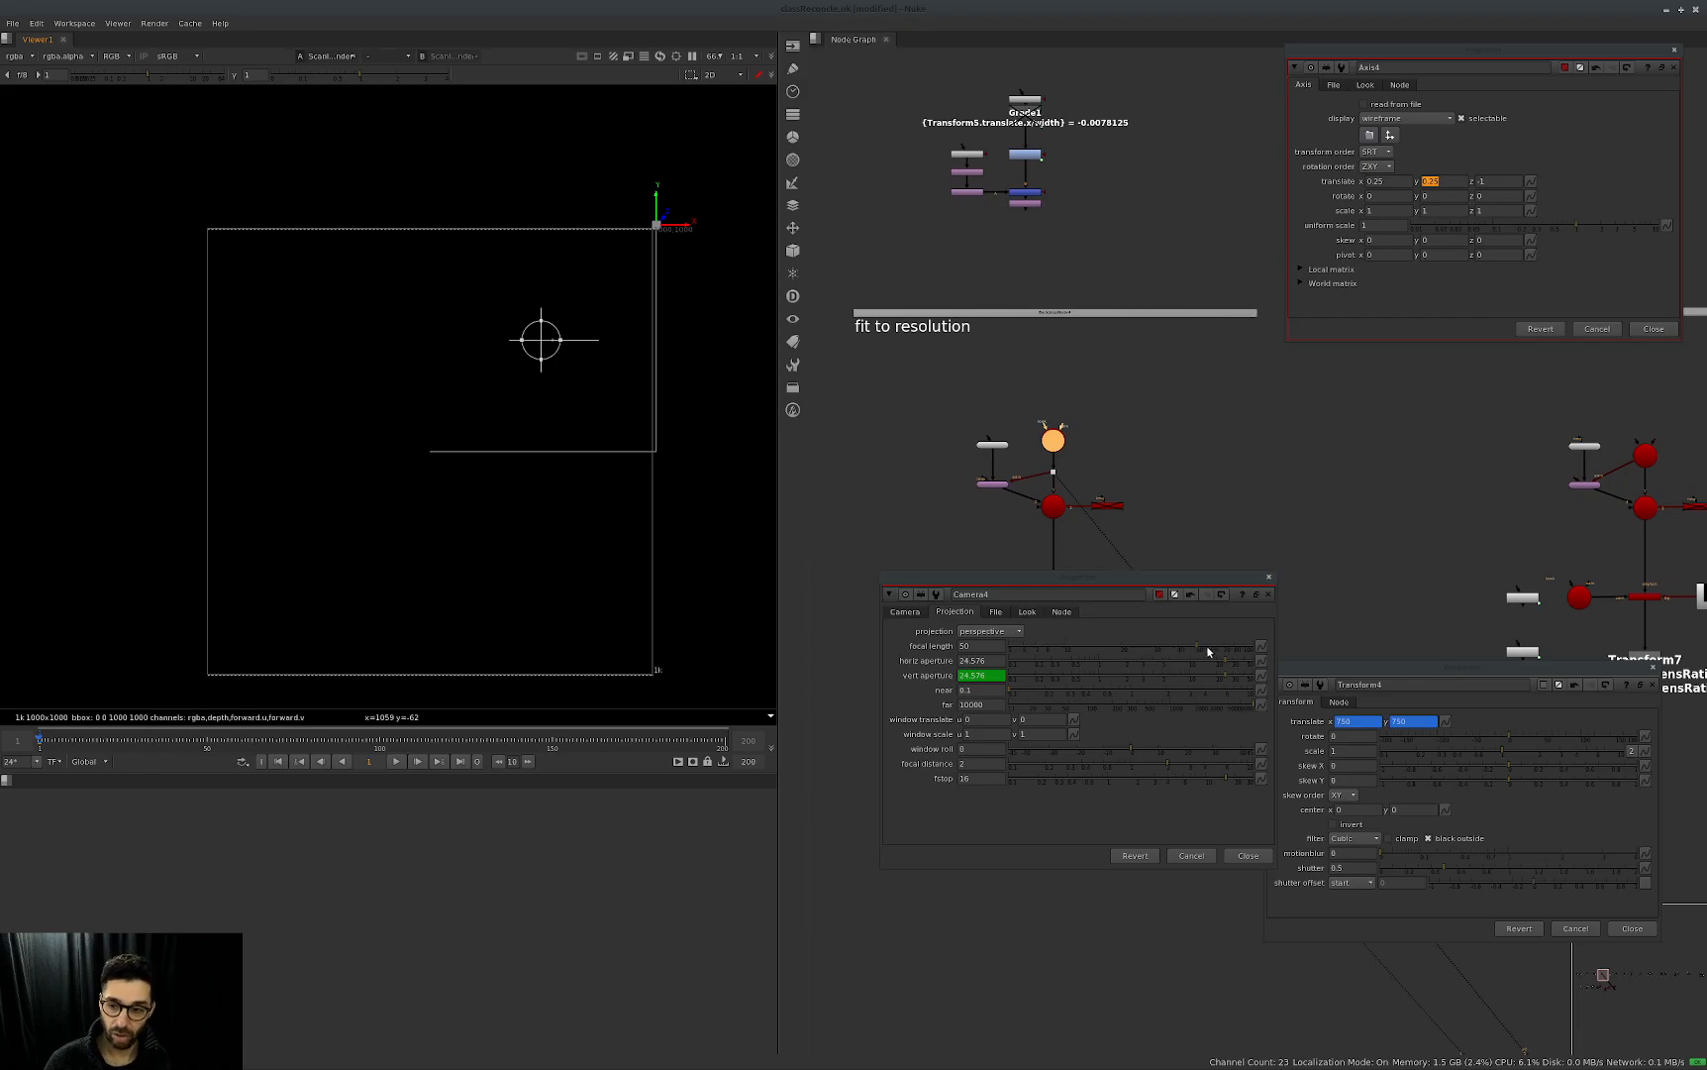
left_click_drag(1192, 647, 1165, 649)
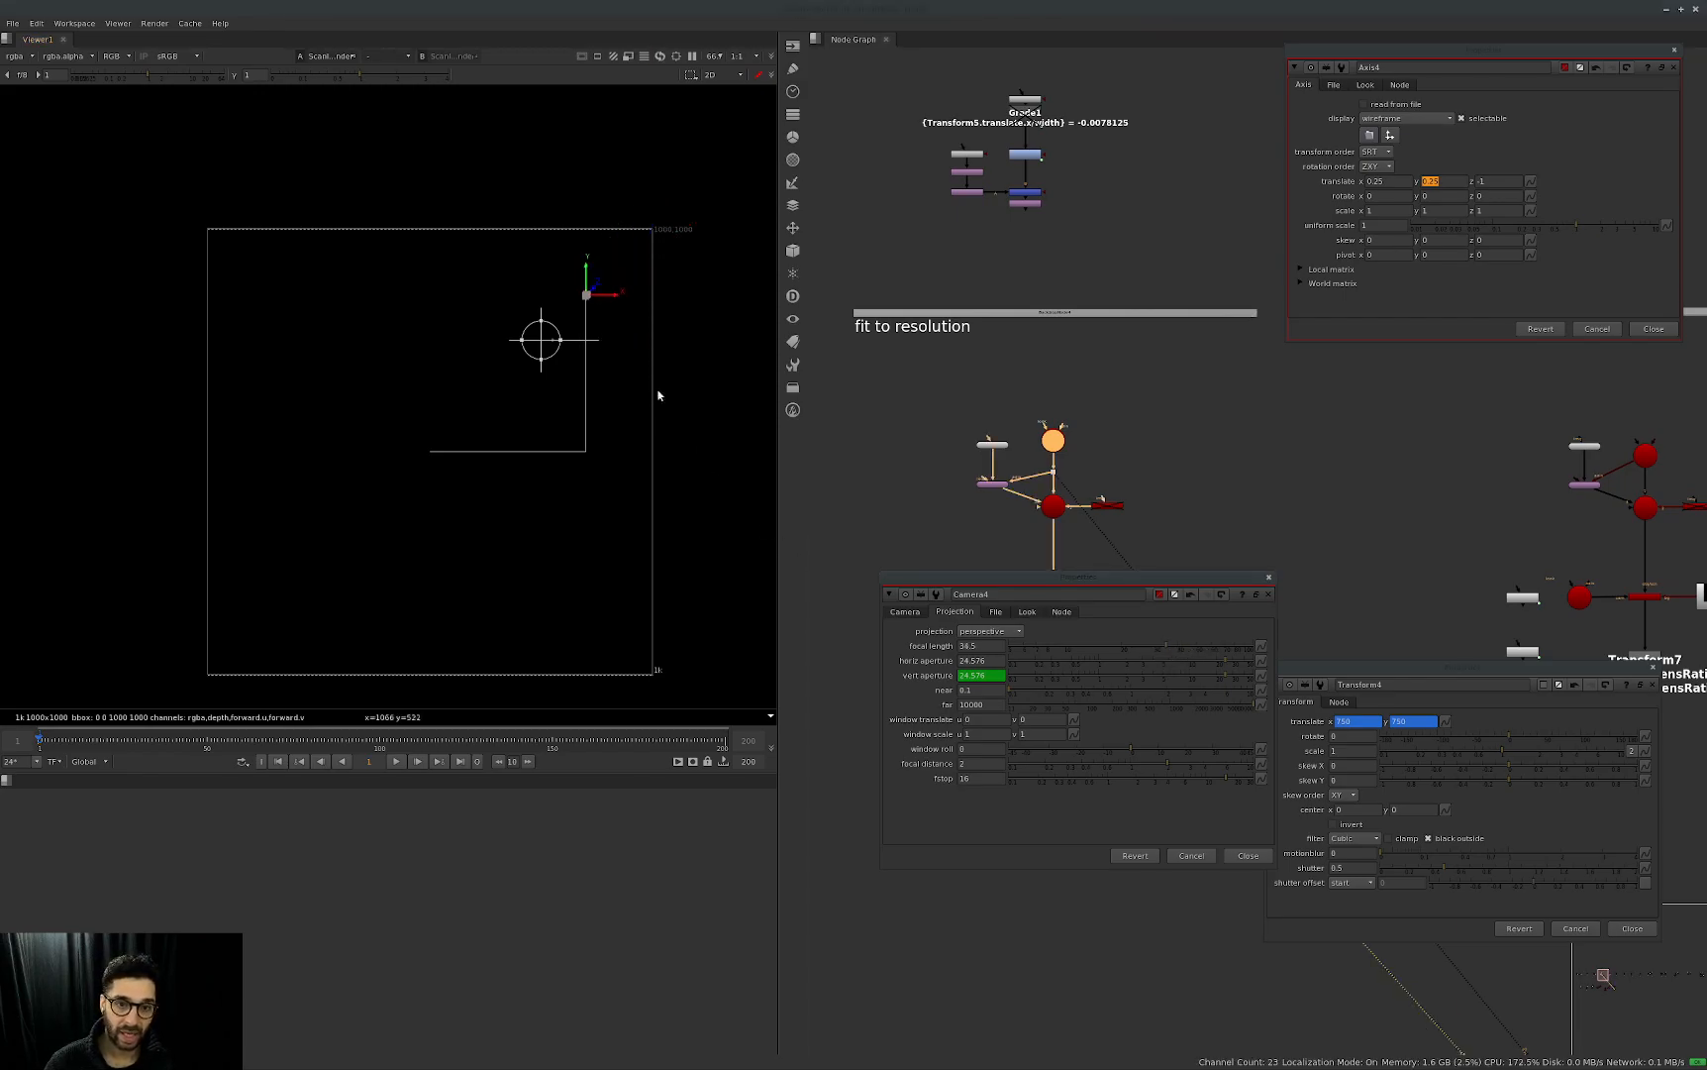
mouse_move(1164, 650)
left_mouse_down()
mouse_move(1089, 653)
mouse_move(1175, 636)
mouse_move(1072, 653)
mouse_move(1188, 639)
mouse_move(1083, 650)
mouse_move(1182, 640)
mouse_move(1104, 657)
mouse_move(1139, 654)
left_mouse_up()
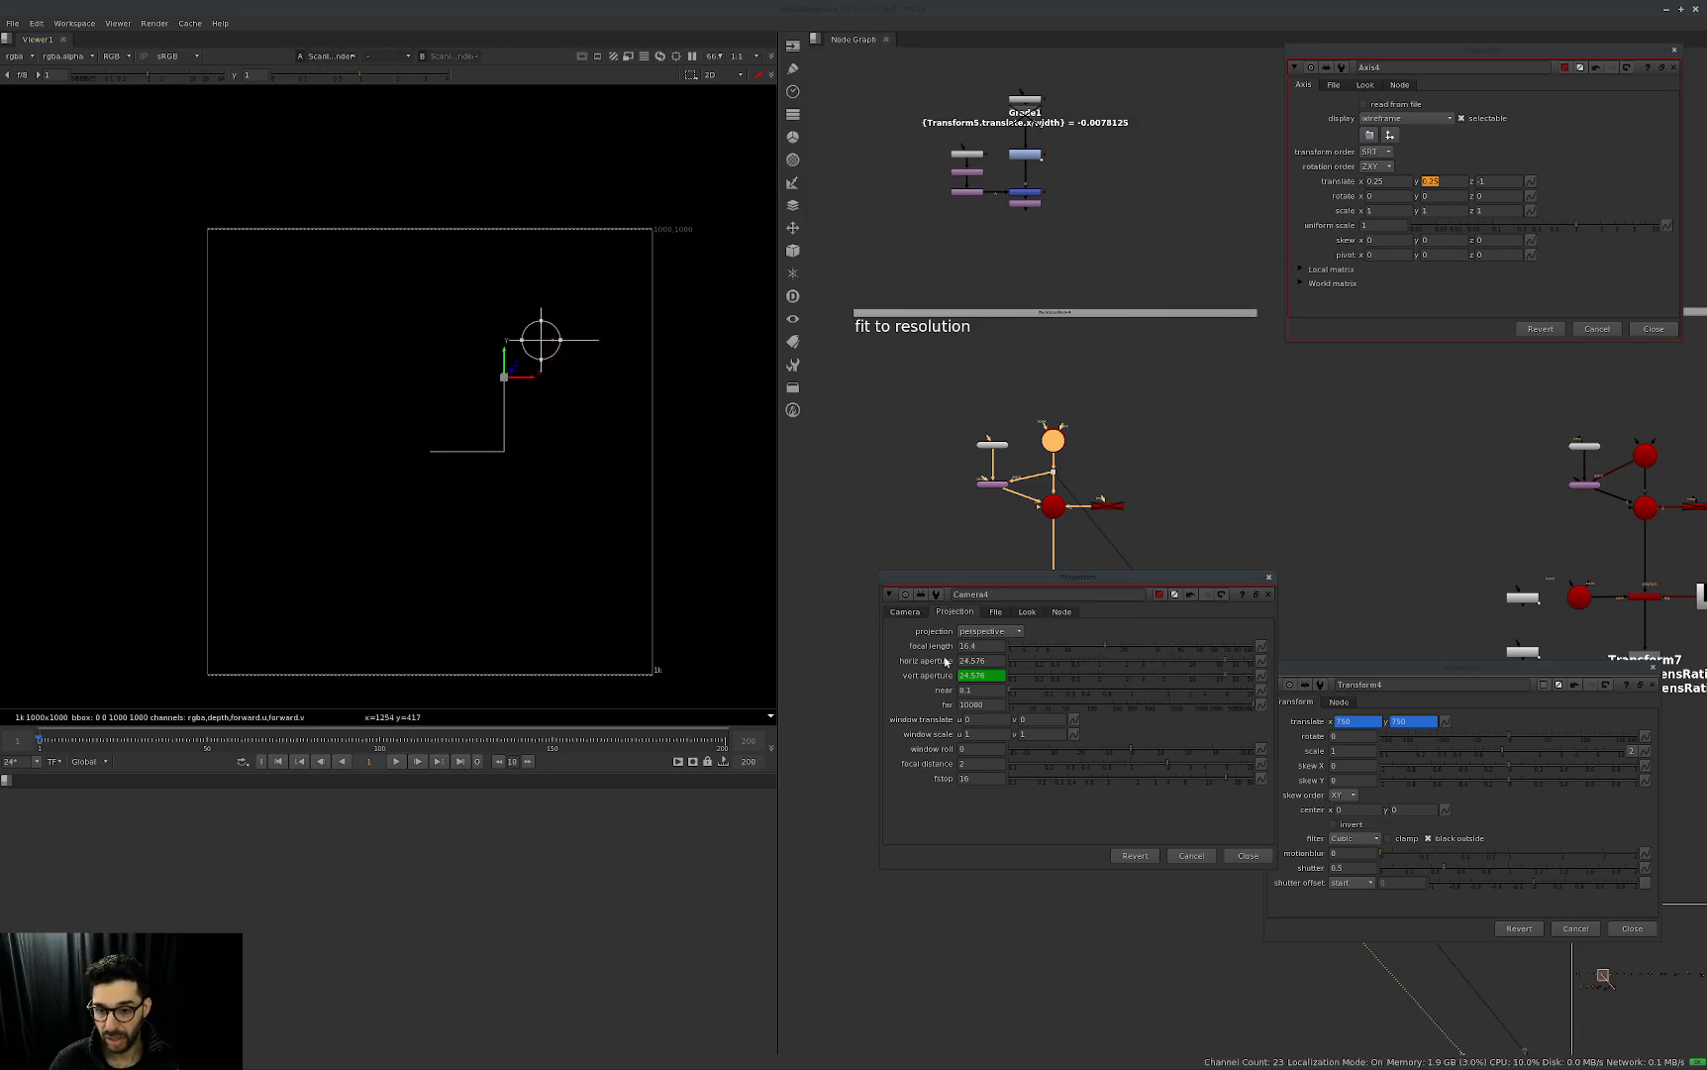
mouse_move(1218, 669)
left_mouse_down()
mouse_move(1173, 658)
mouse_move(1214, 654)
left_mouse_up()
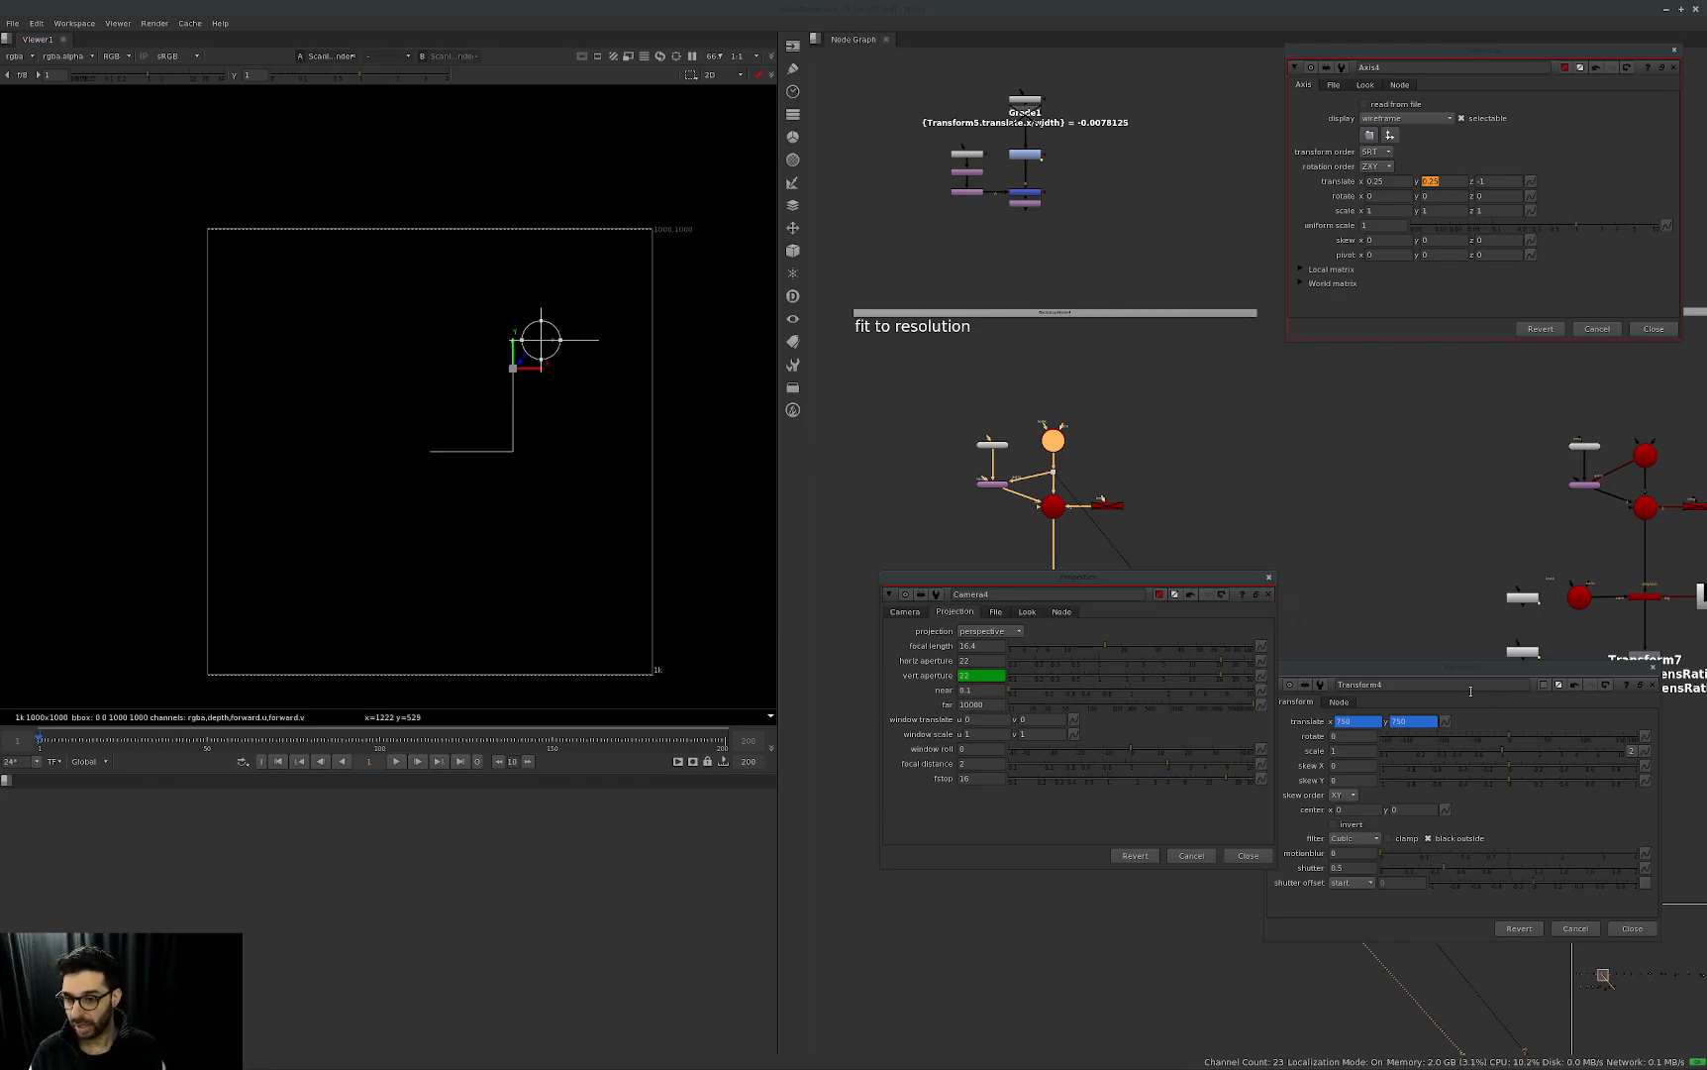
Close the fit to resolution panels, view ScanlineRender5 and open the properties of Axis5 and Camera5.
left_click(1272, 676)
scroll(1013, 693, "up", 3)
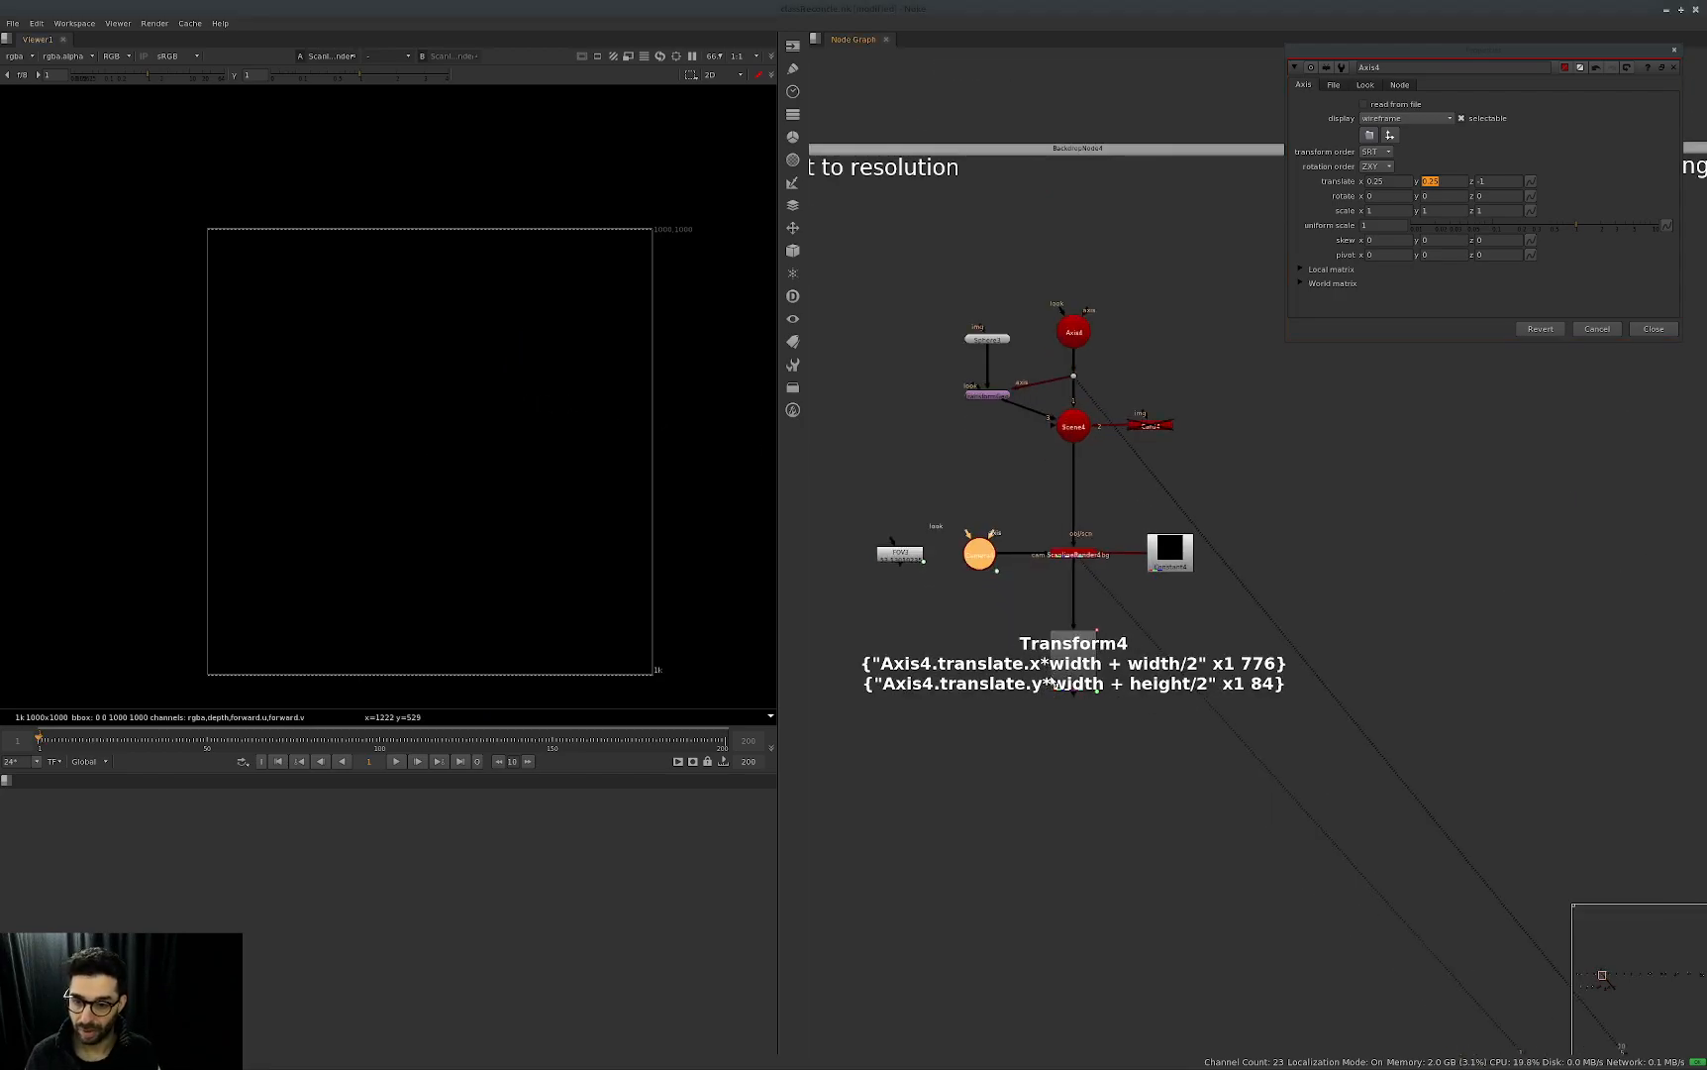
middle_click_drag(1464, 649, 1089, 669)
middle_click_drag(1555, 708, 1190, 727)
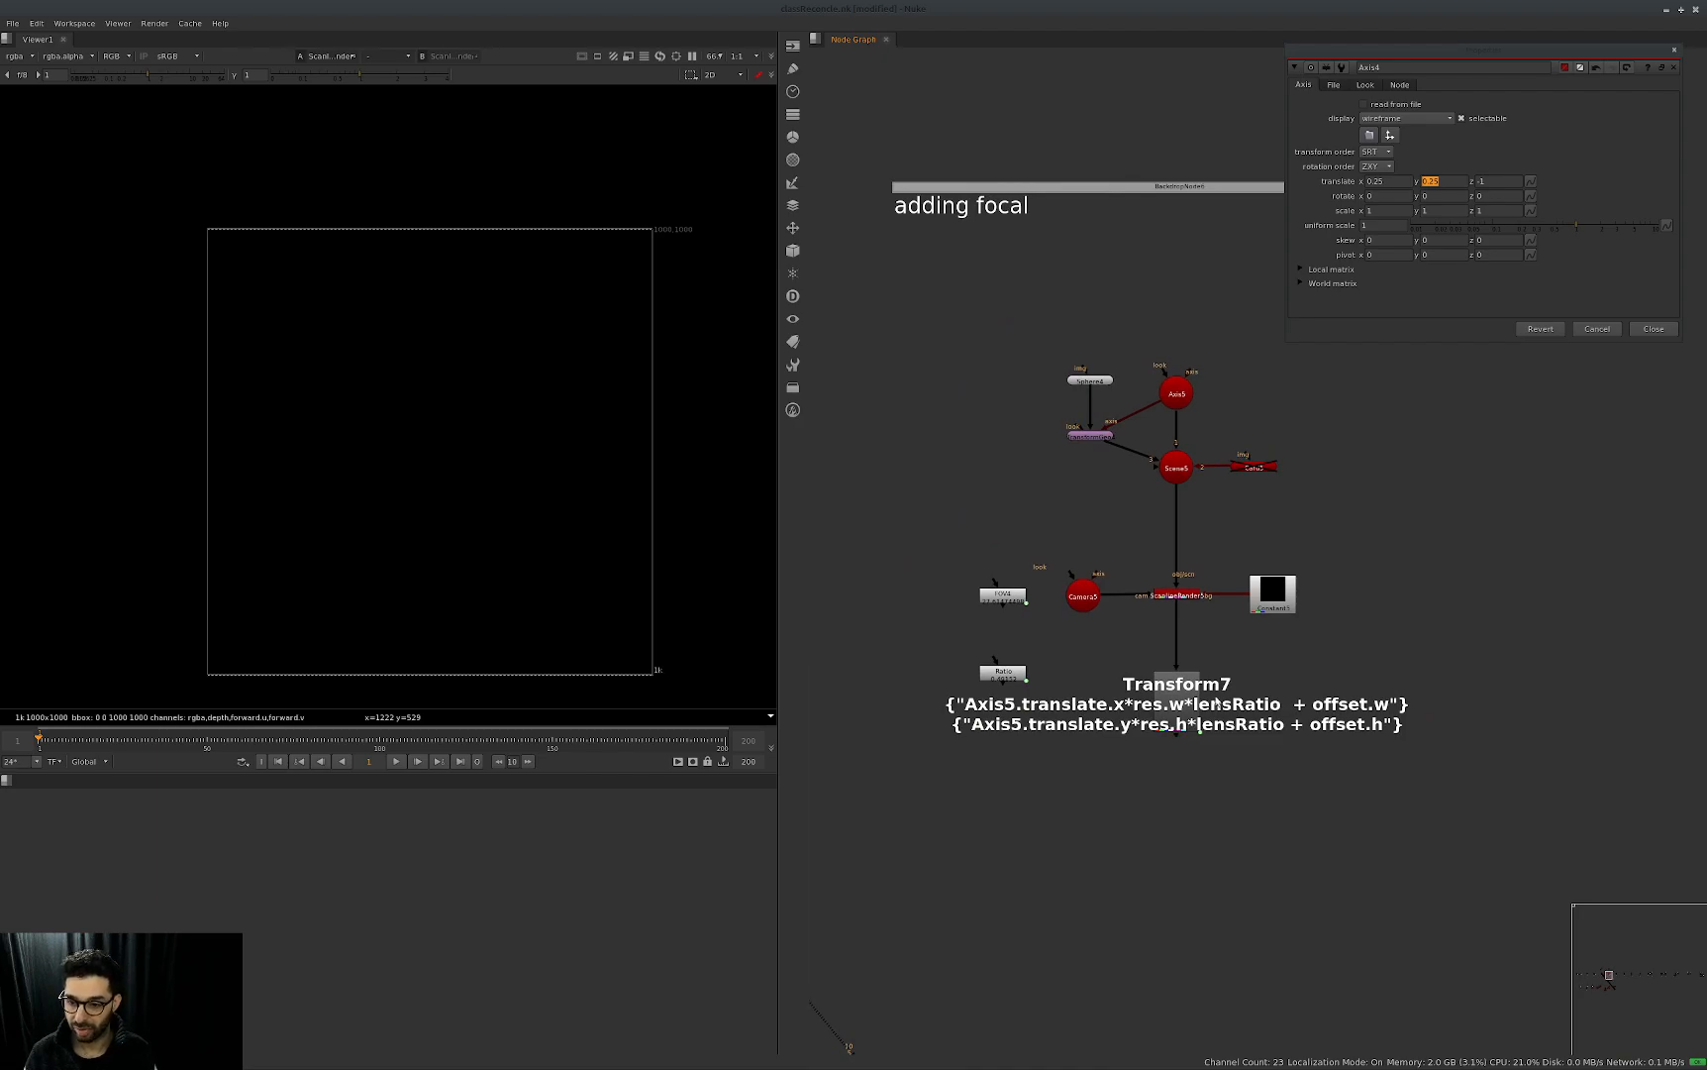
scroll(1228, 710, "up", 2)
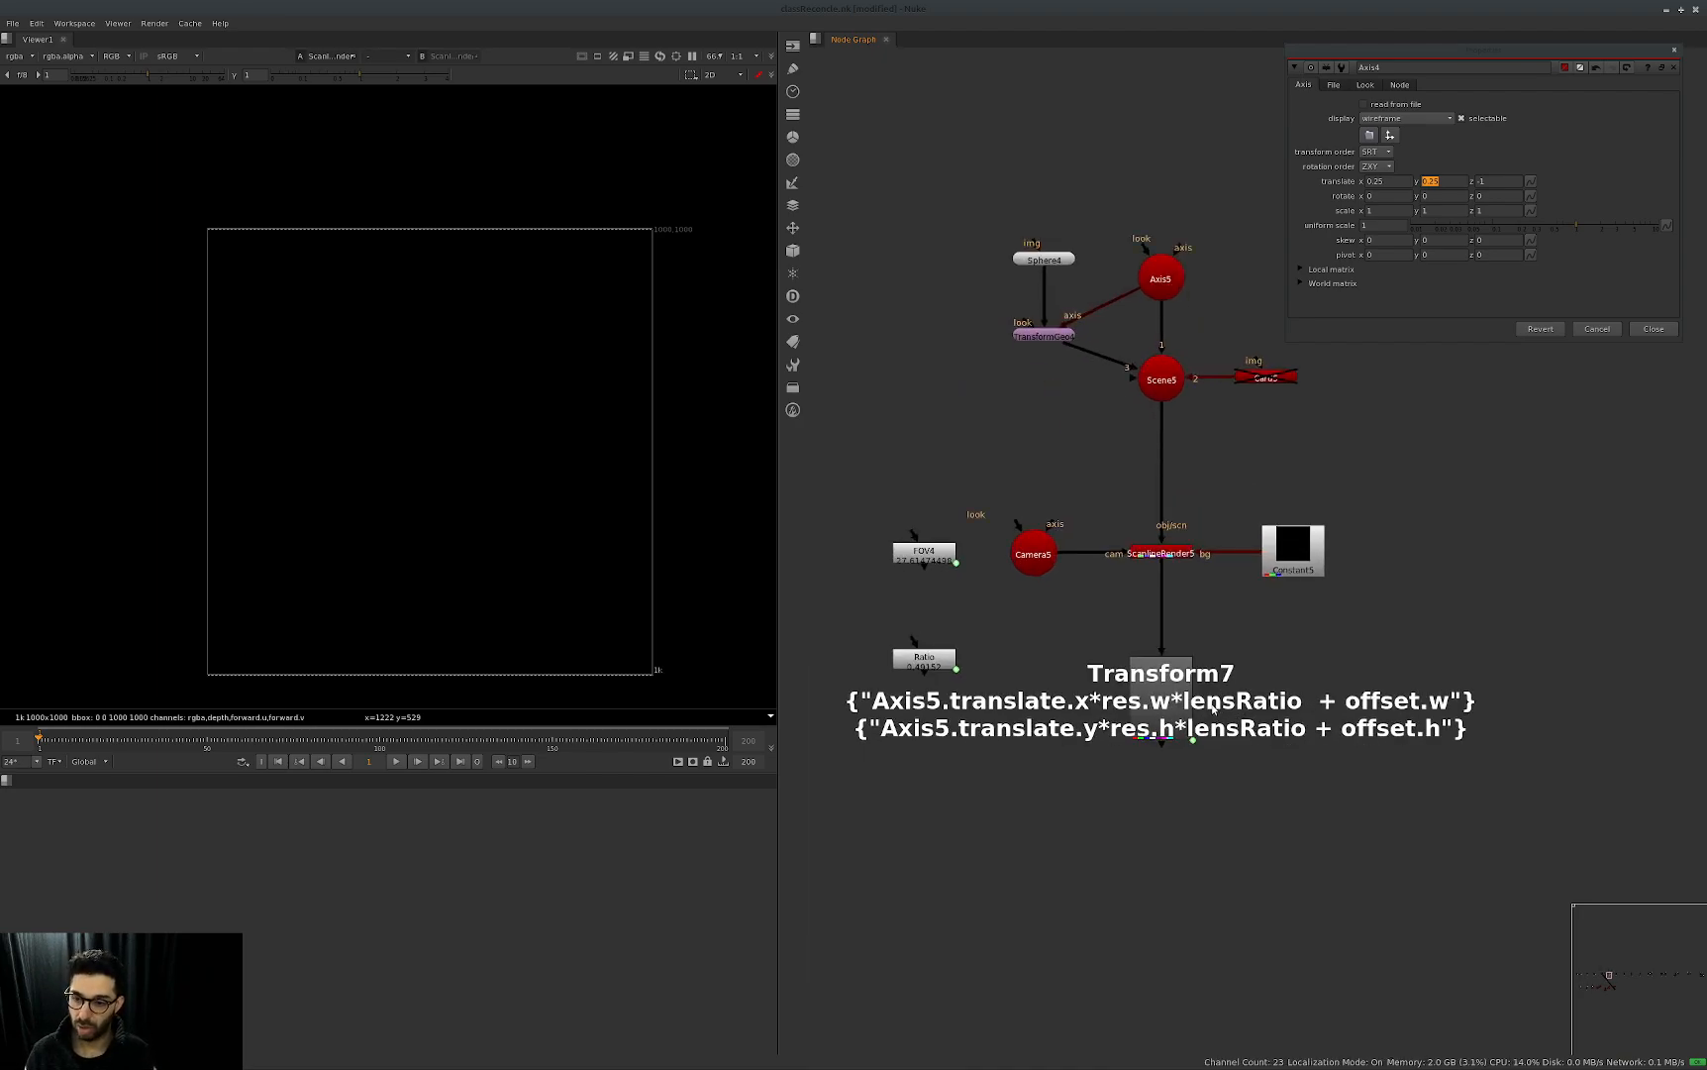
middle_click_drag(1310, 690, 1333, 718)
left_click(1410, 326)
key("Escape")
left_click(1195, 580)
key("1")
double_click(1186, 303)
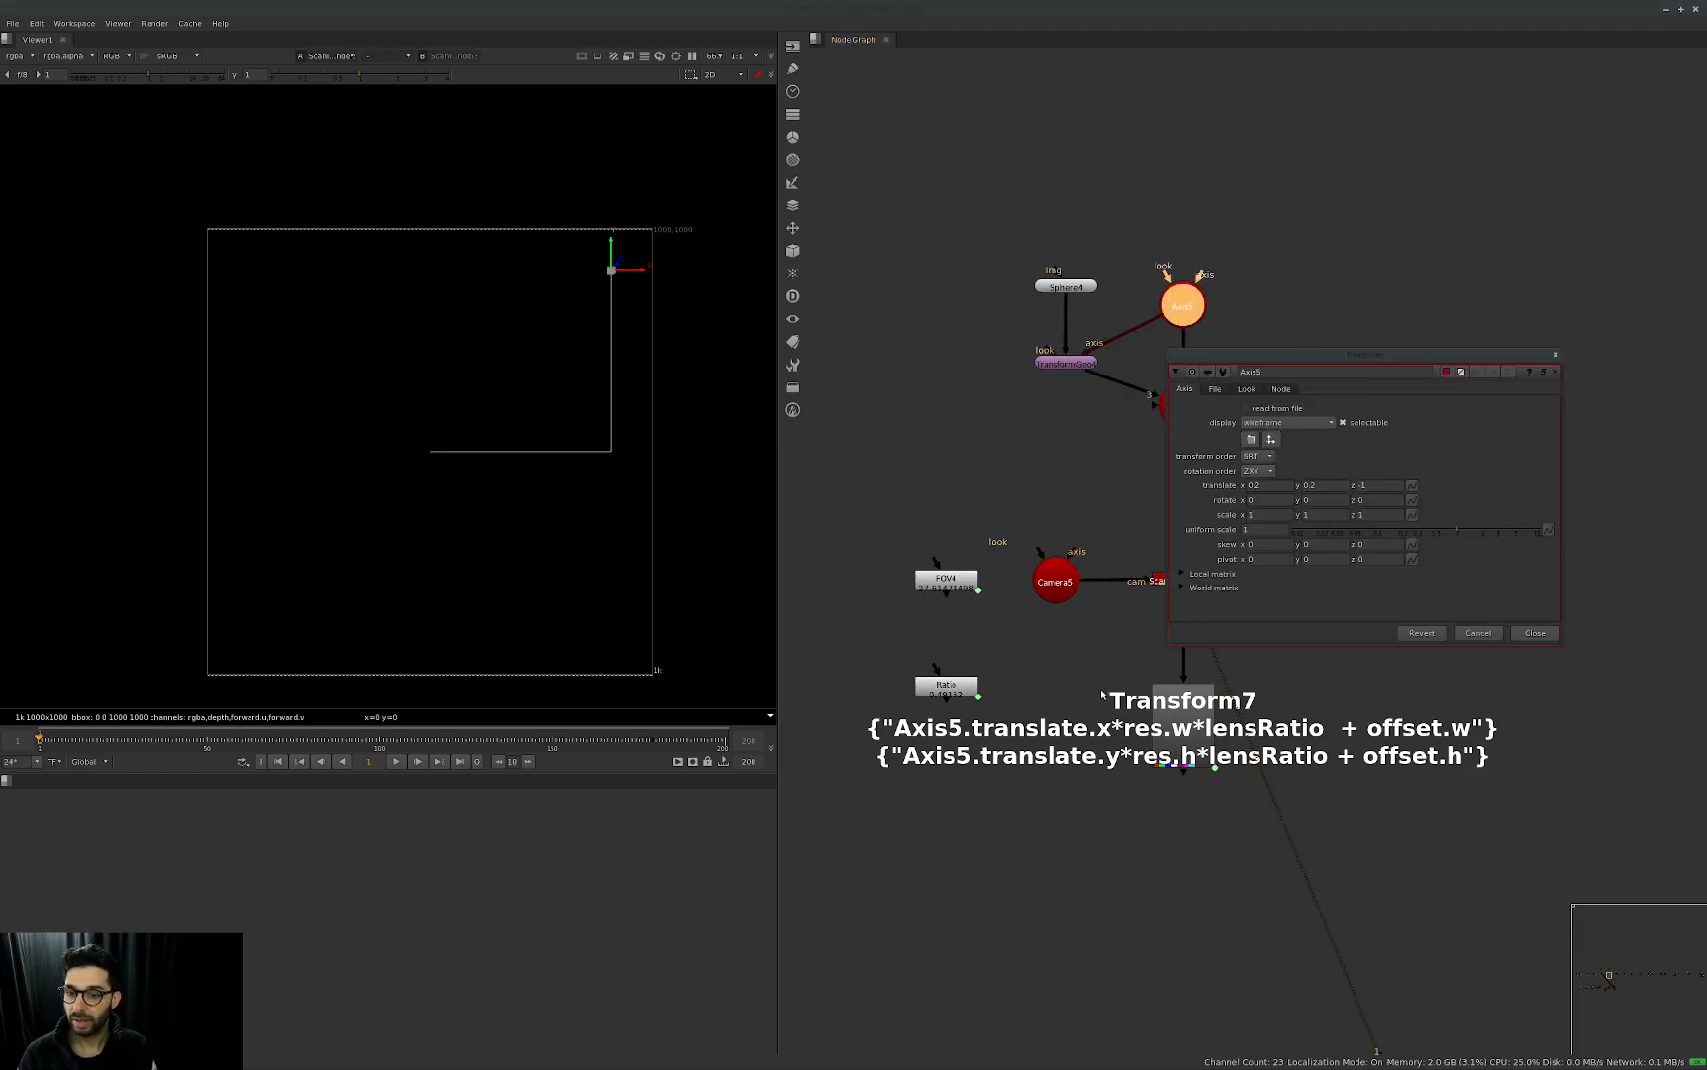
double_click(1055, 581)
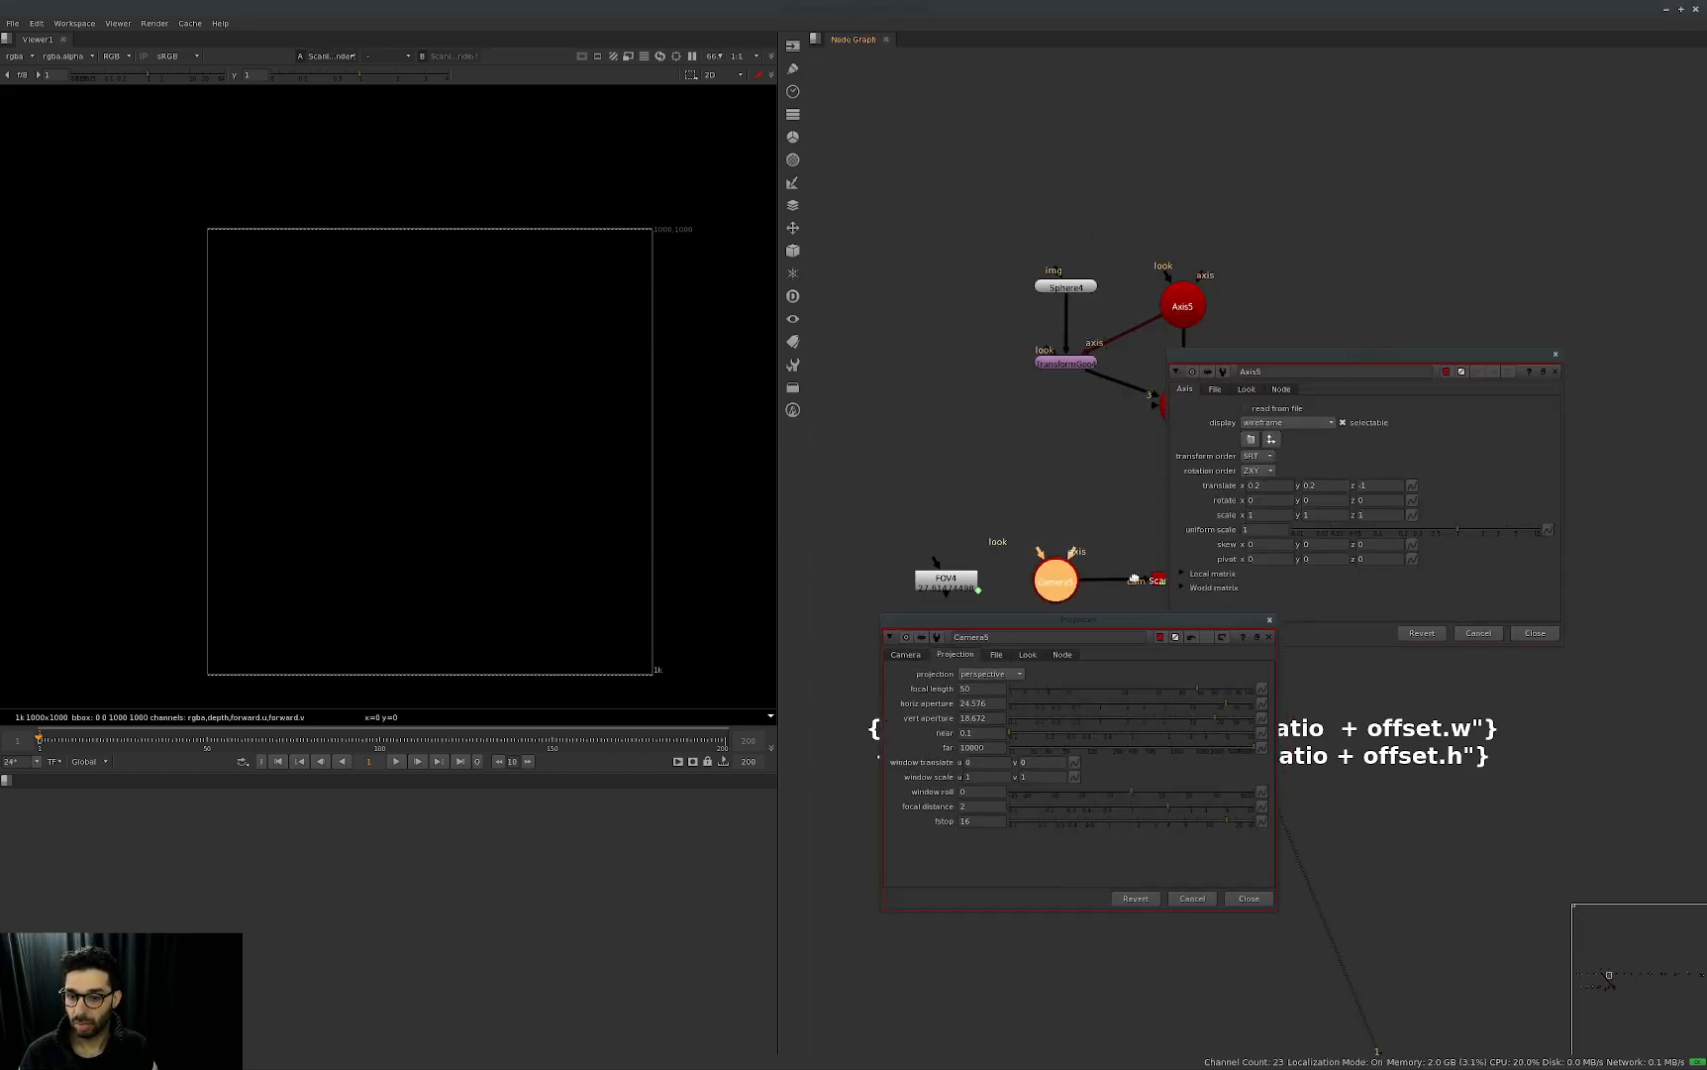
Close the Axis5 and Camera5 panels and view RotoPaint1 above the adding focal group.
left_click_drag(1144, 615, 1046, 285)
left_click(1424, 512)
key("Escape")
left_click(1059, 521)
key("Escape")
middle_click_drag(1282, 226, 1362, 633)
middle_click_drag(1308, 396, 1305, 613)
left_click(1290, 210)
key("1")
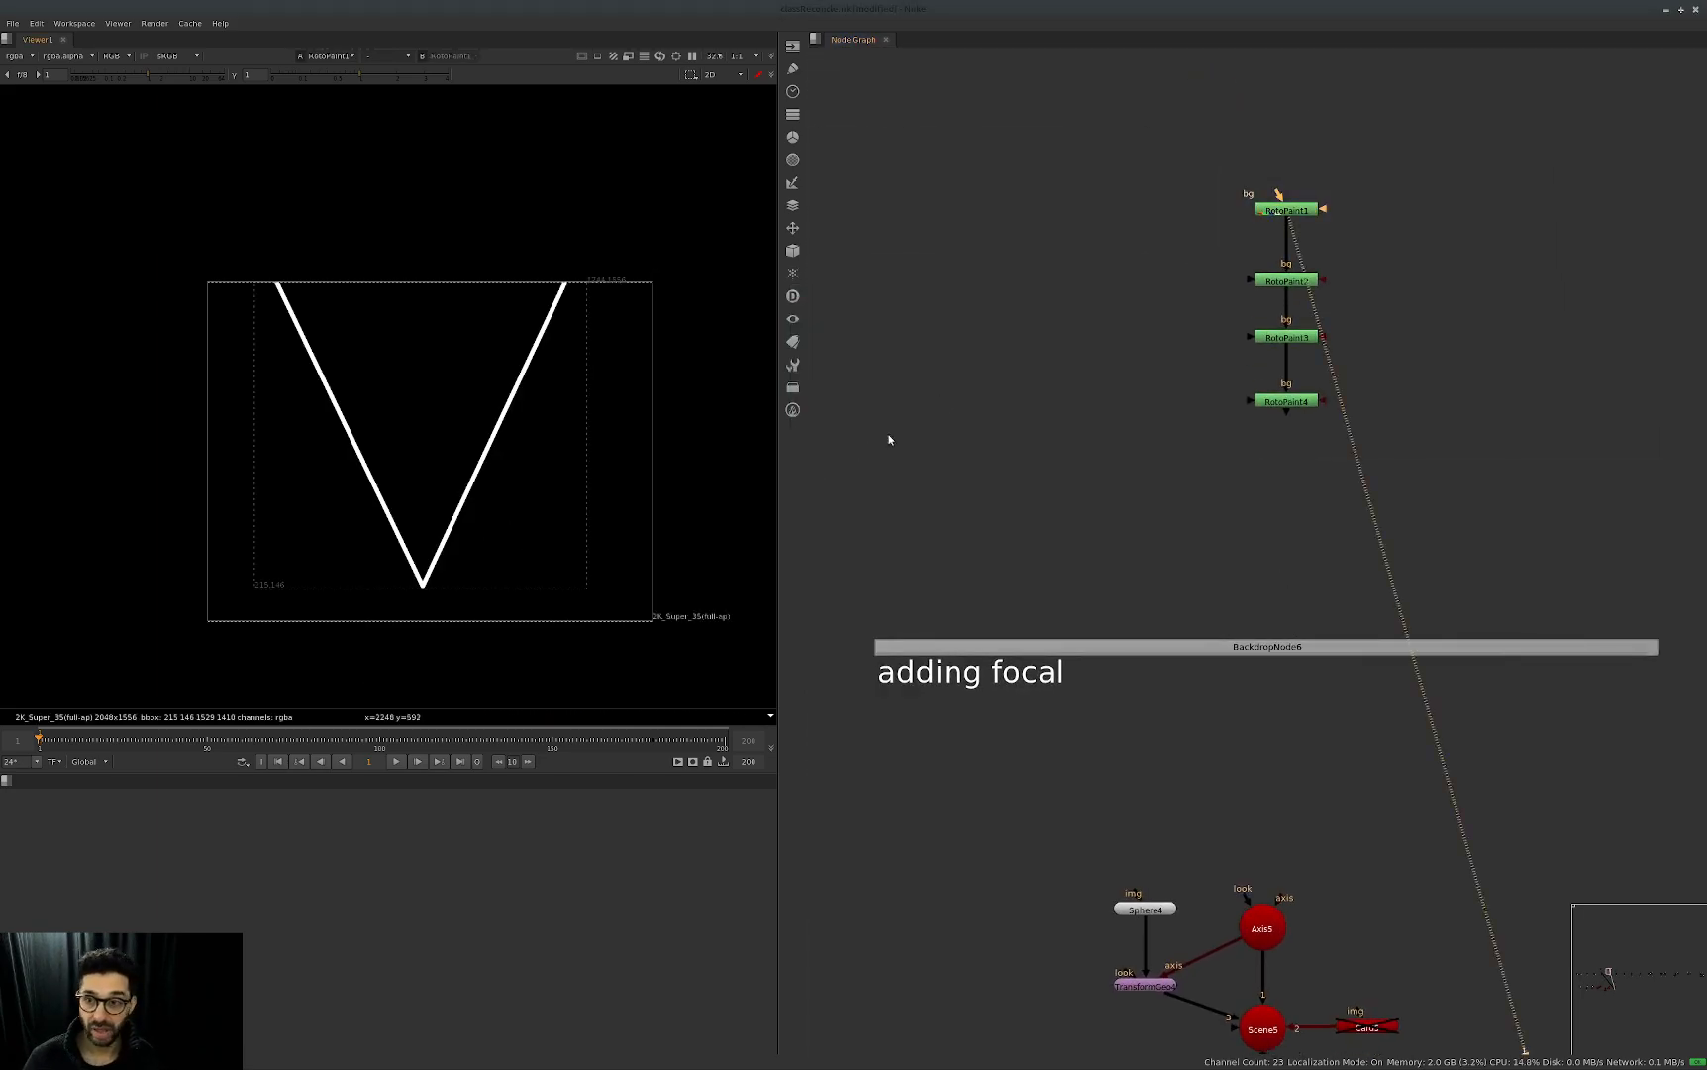
left_click(1099, 508)
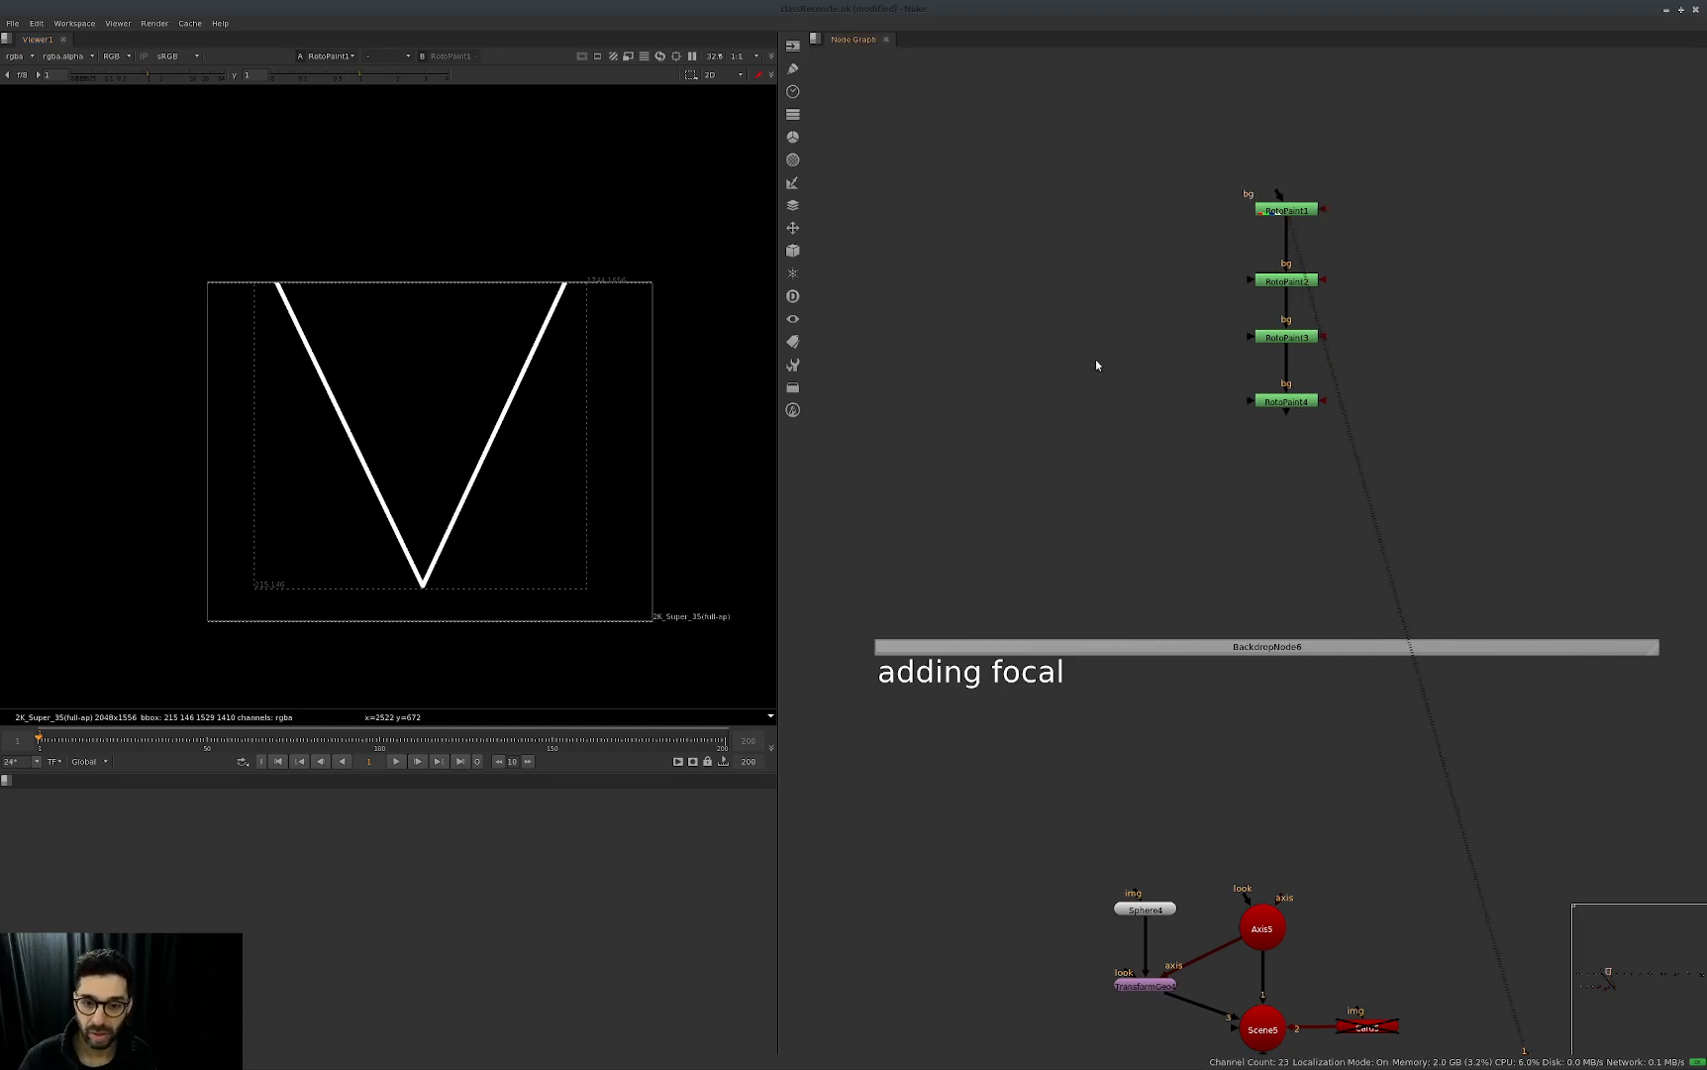
Create a Constant node in the empty area beside the RotoPaint chain.
left_click_drag(1414, 162, 1219, 250)
left_click(1179, 273)
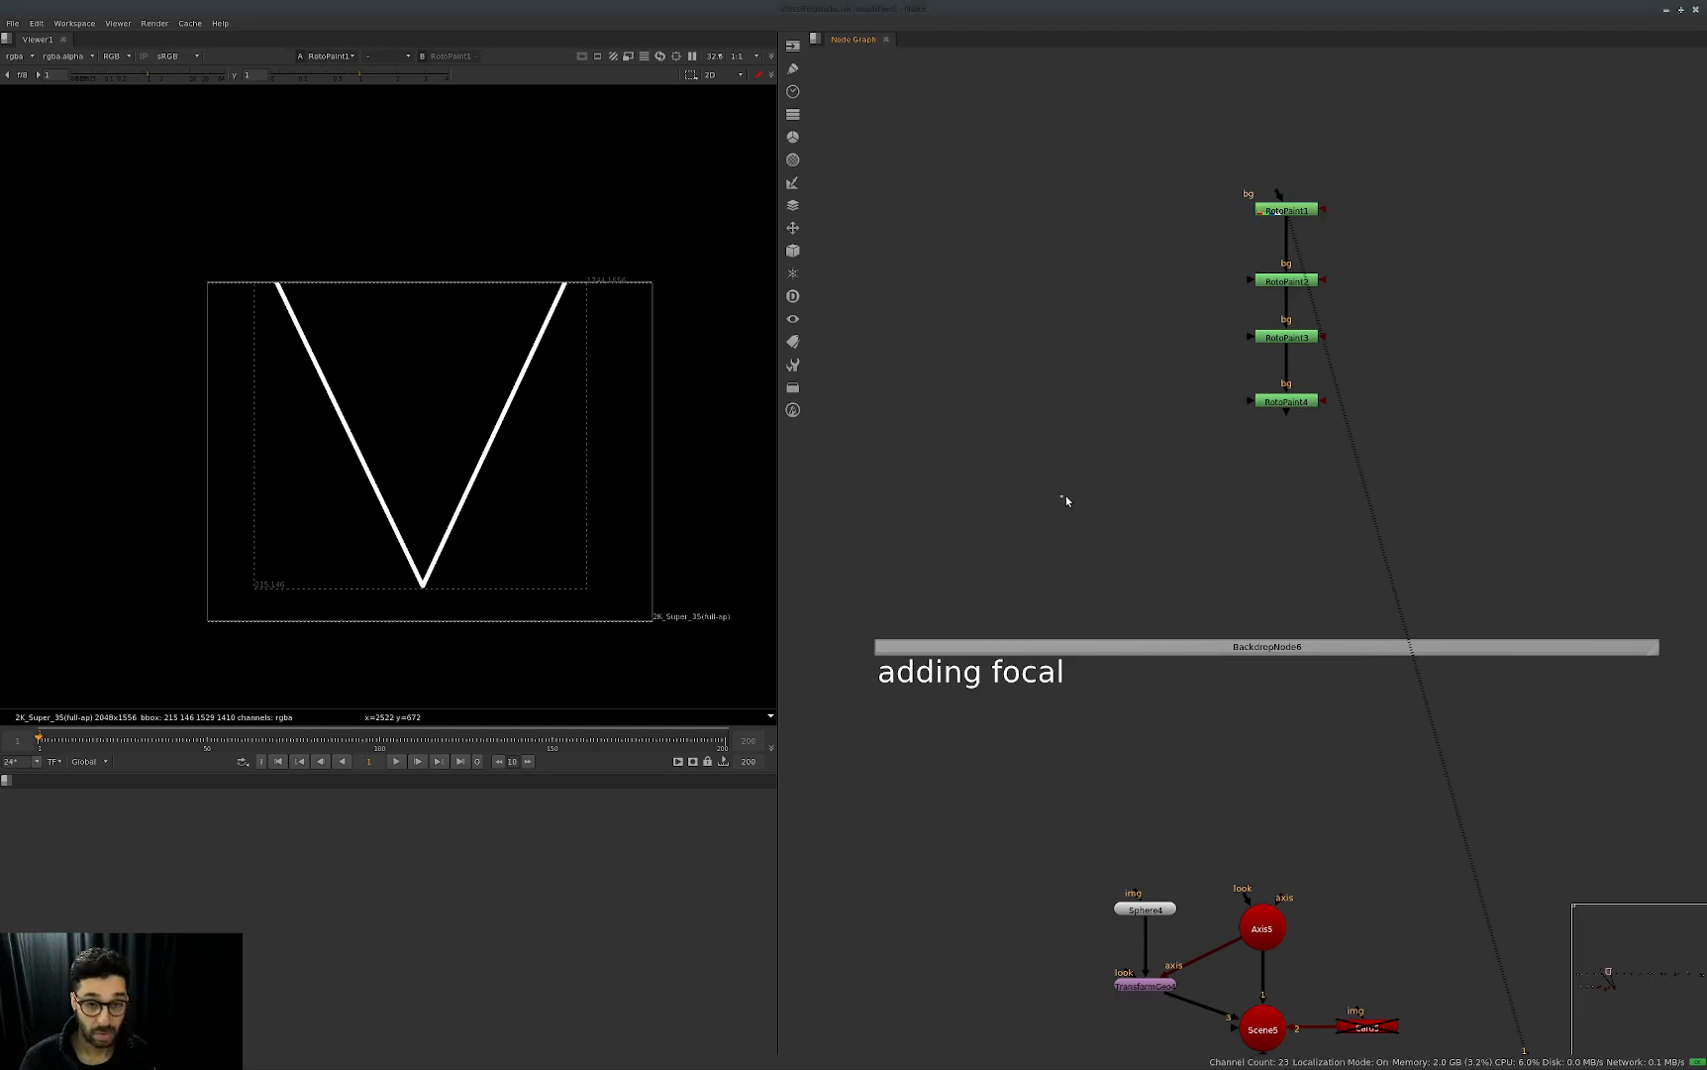
key("shift+s")
left_click(1202, 269)
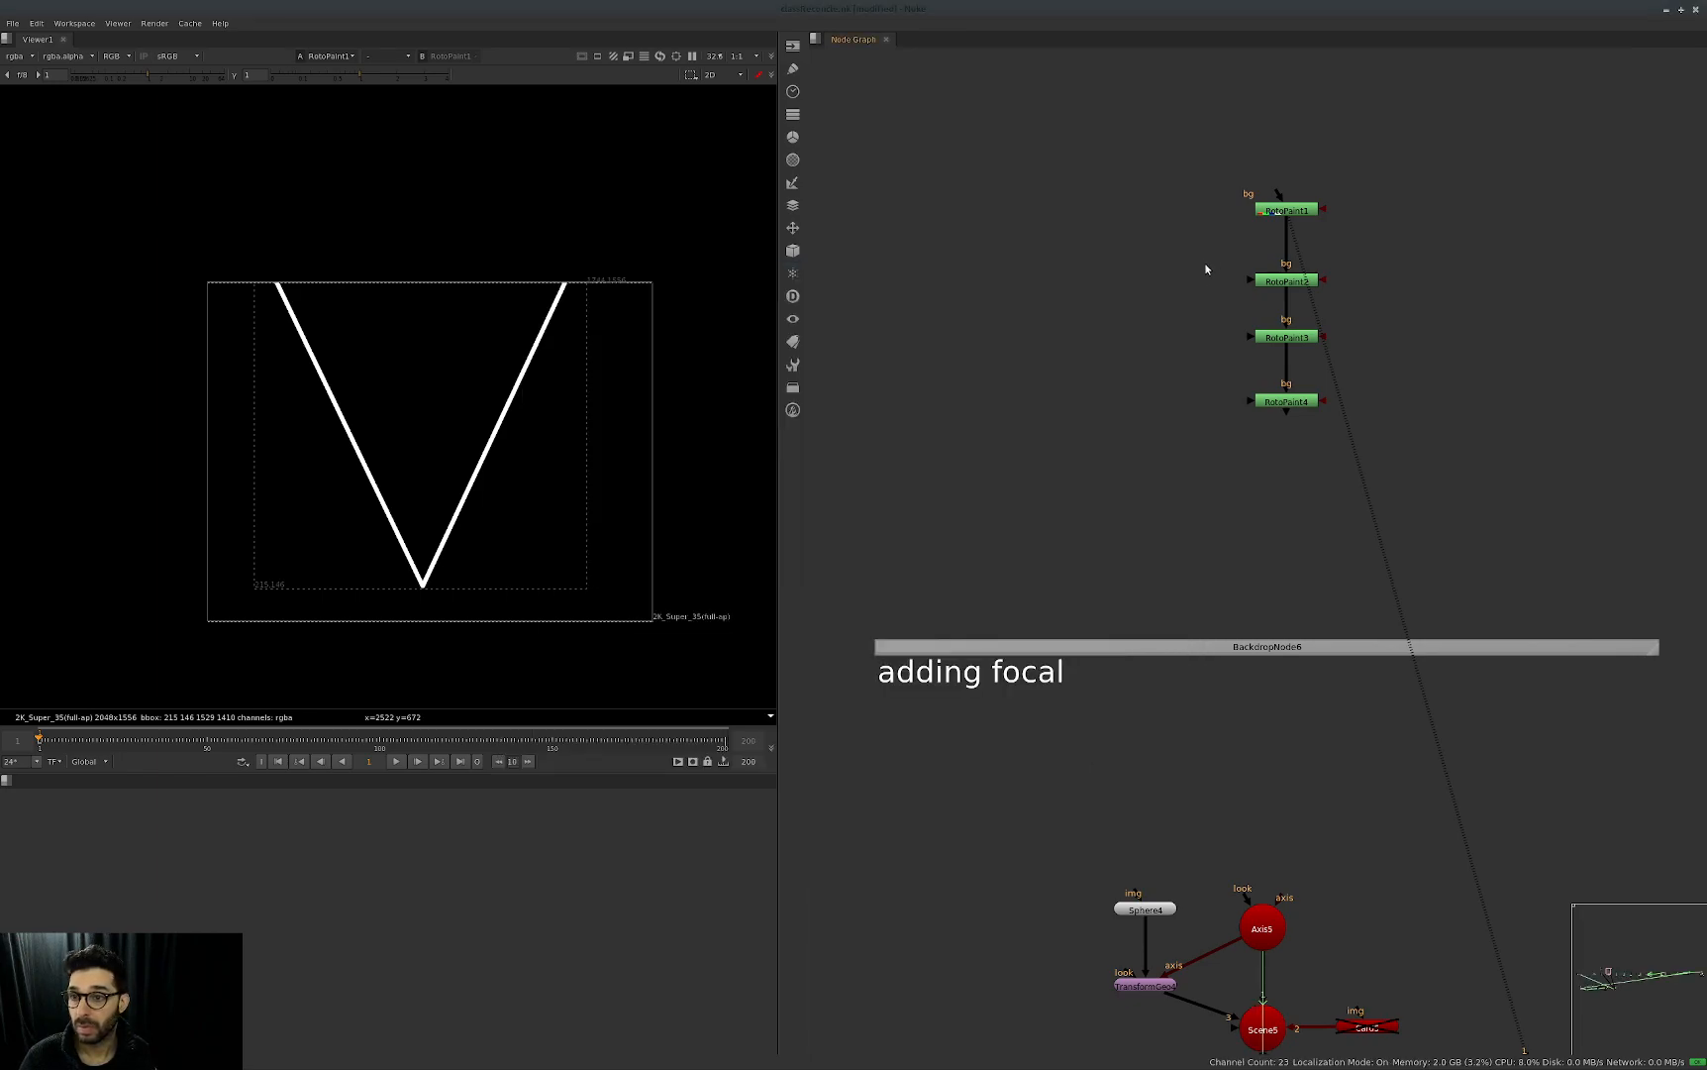
key("Tab")
type("xd")
key("BackSpace")
key("BackSpace")
type("con")
key("Return")
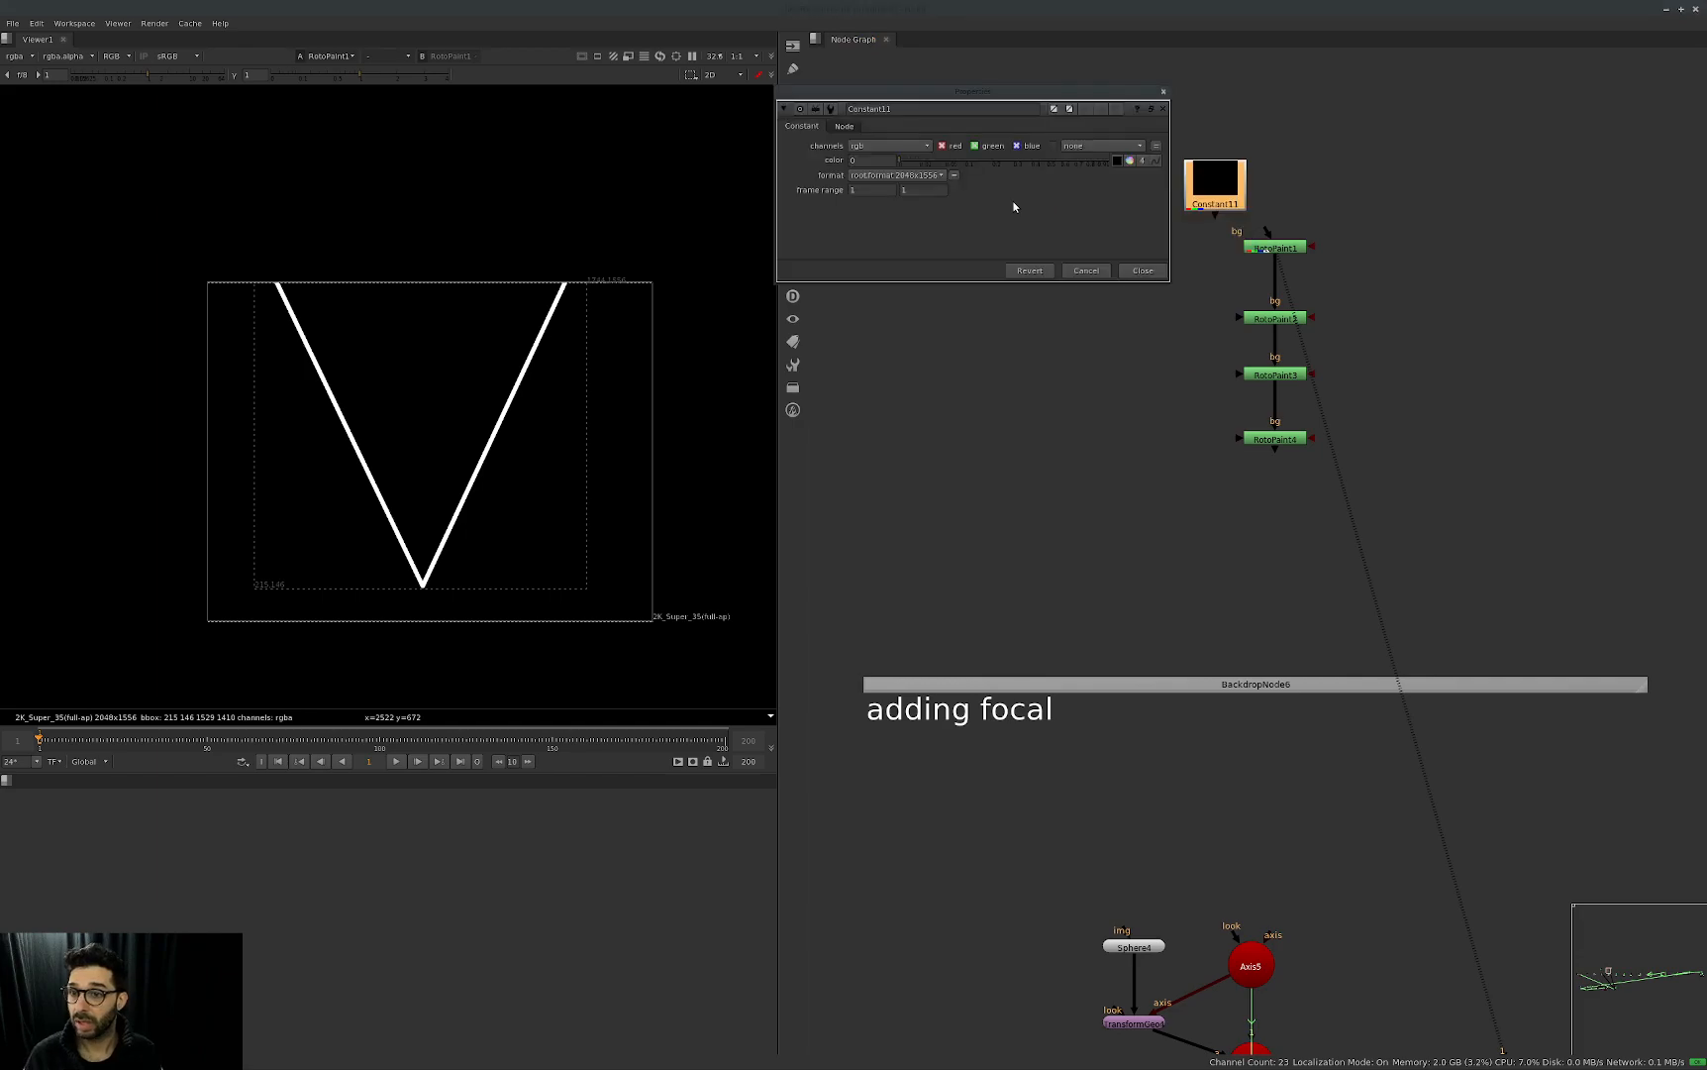
Connect the new Constant above RotoPaint1 as its bg input, set its format to square_2K and close its properties.
left_click_drag(1269, 233, 1217, 202)
left_click_drag(1220, 198, 1277, 180)
left_click(927, 176)
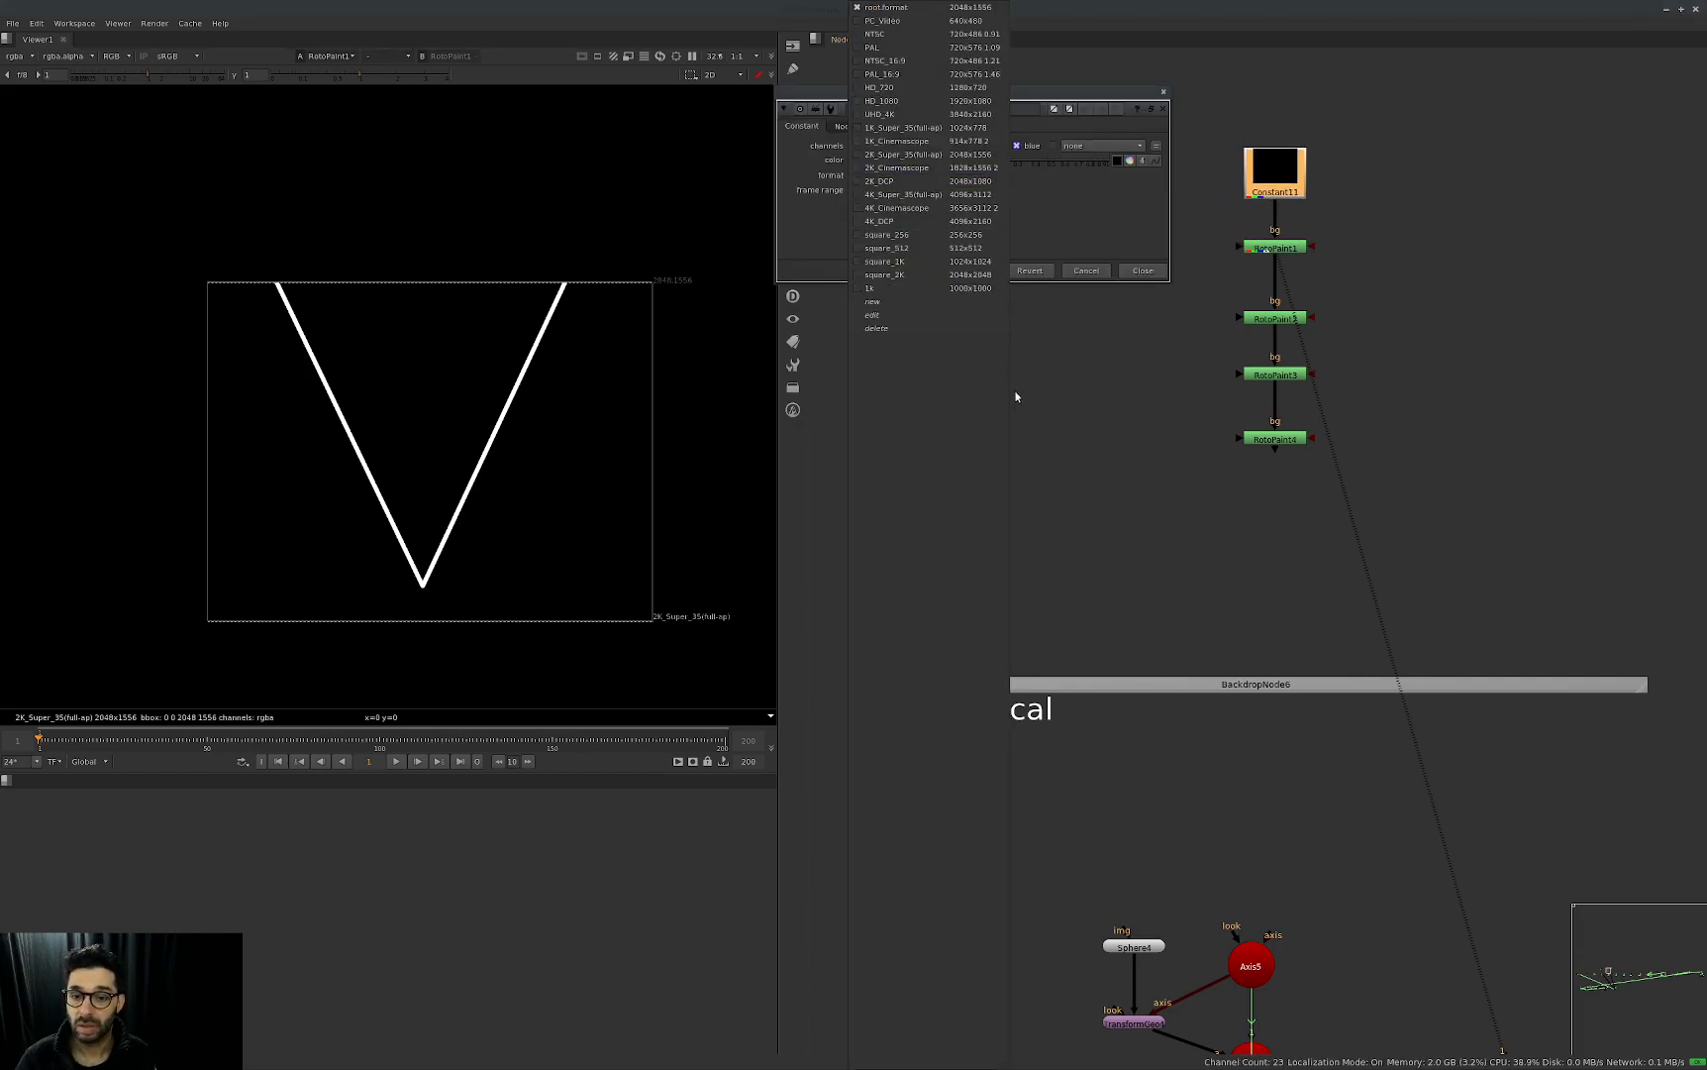
left_click(955, 274)
left_click(1139, 269)
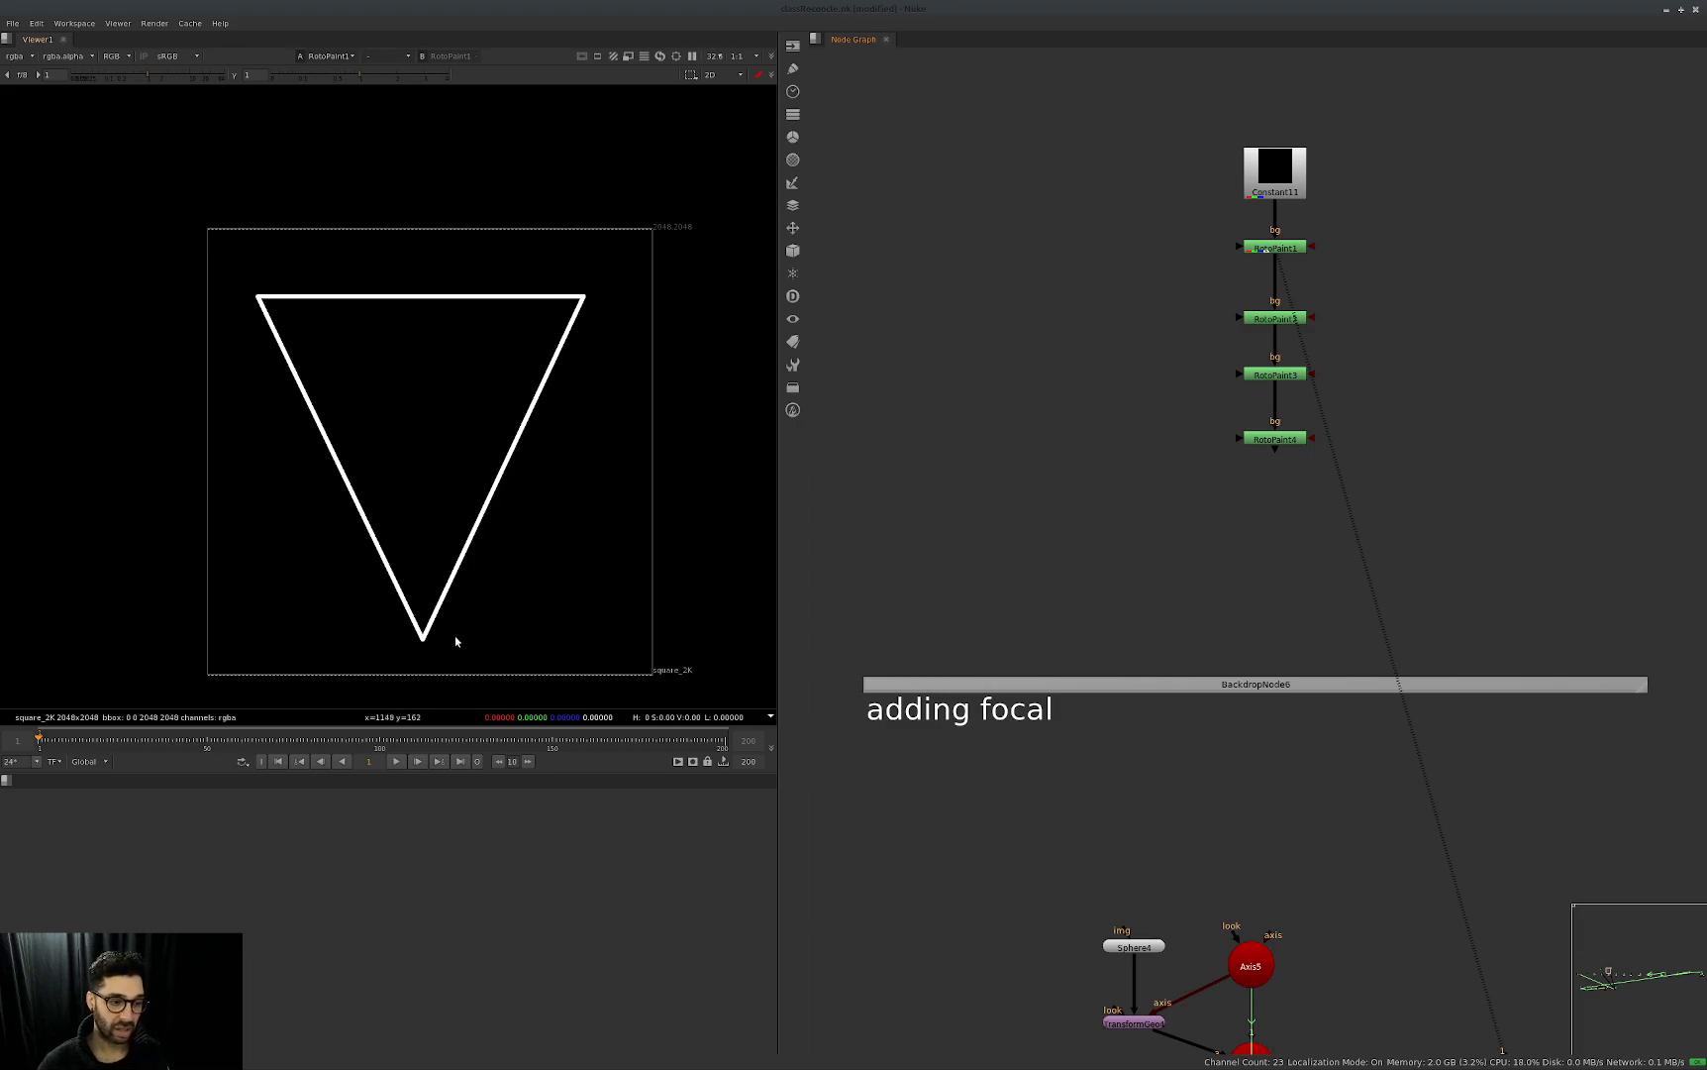
View RotoPaint2 to show the triangle with its centre line.
middle_click_drag(1364, 804, 1423, 735)
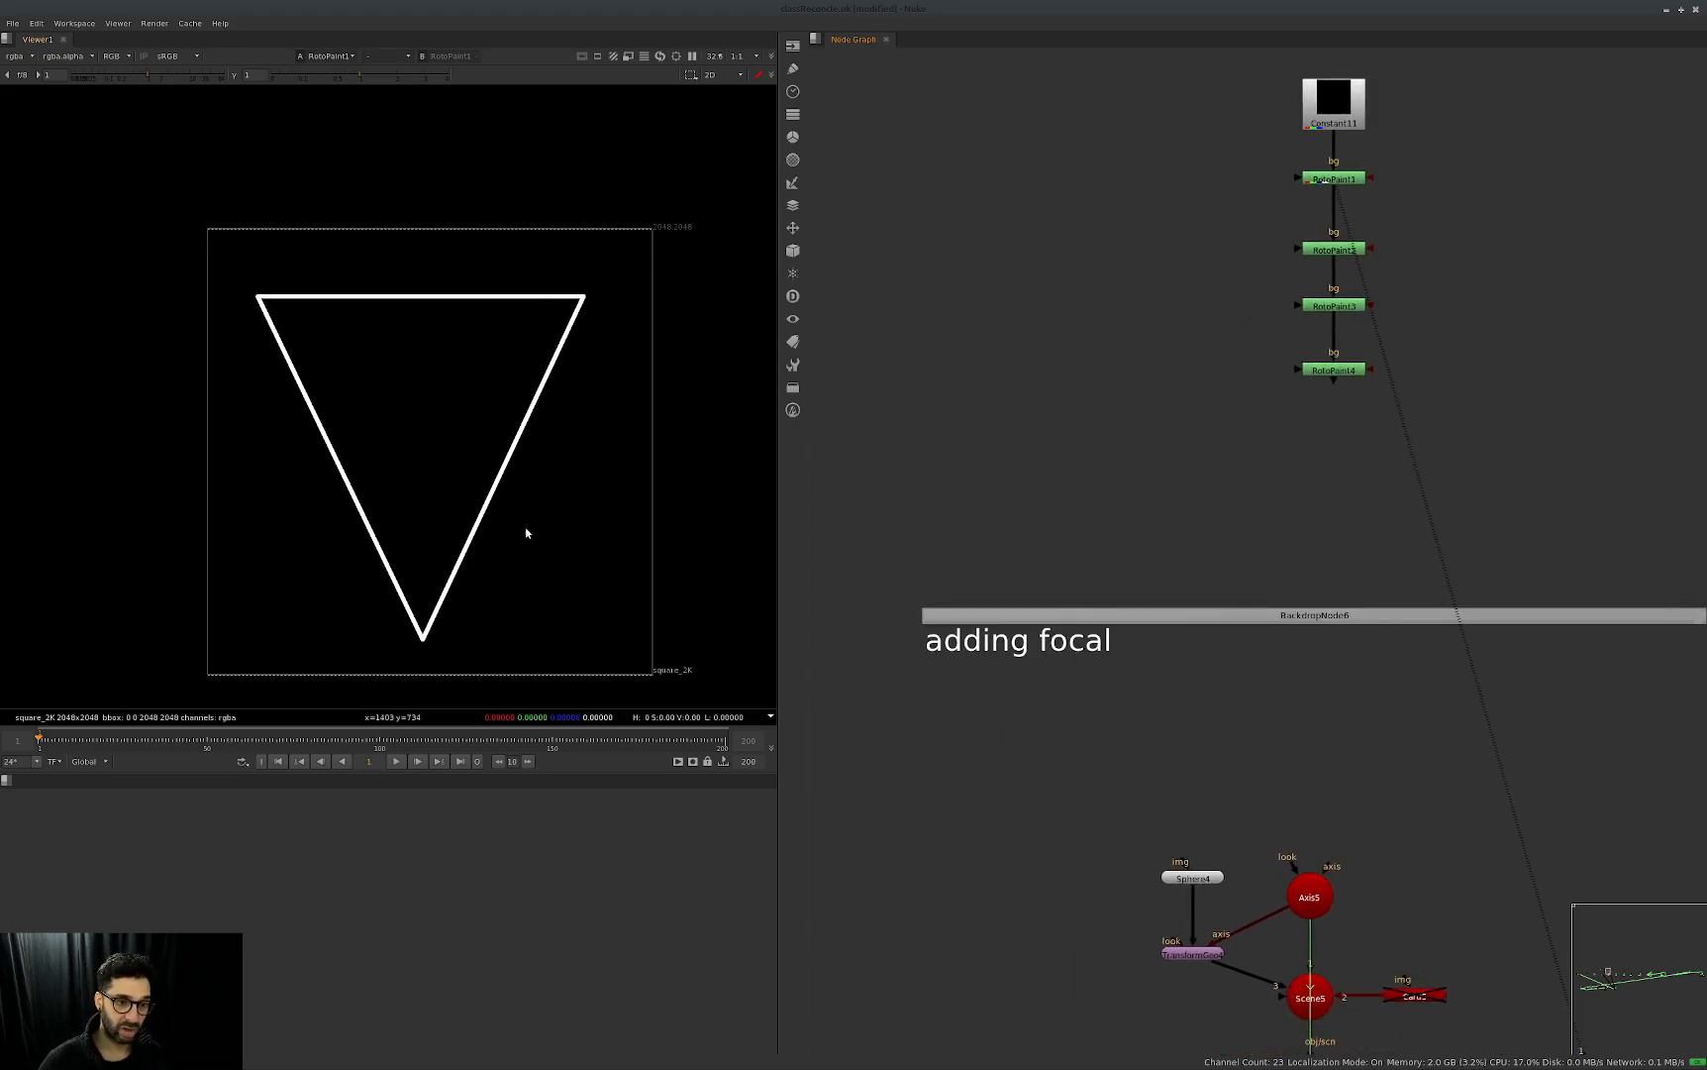
middle_click_drag(489, 472, 477, 461, "alt")
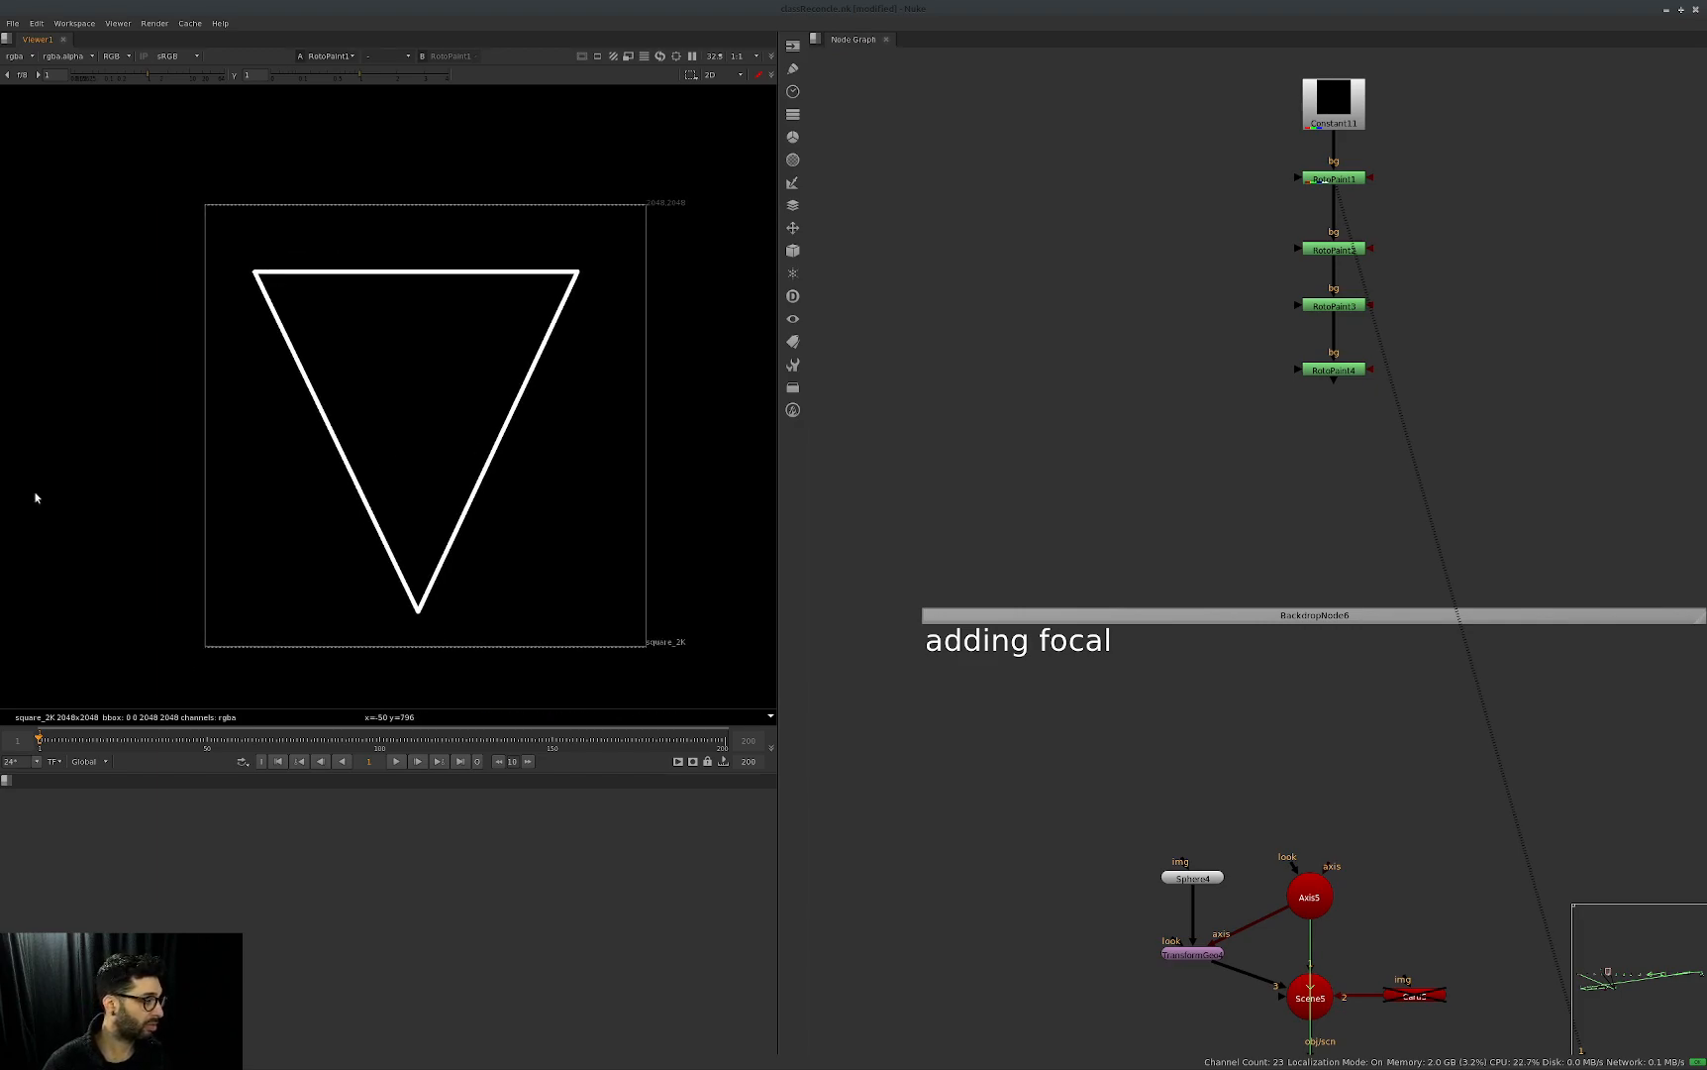
middle_click_drag(1460, 355, 1387, 453)
left_click(1261, 346)
key("1")
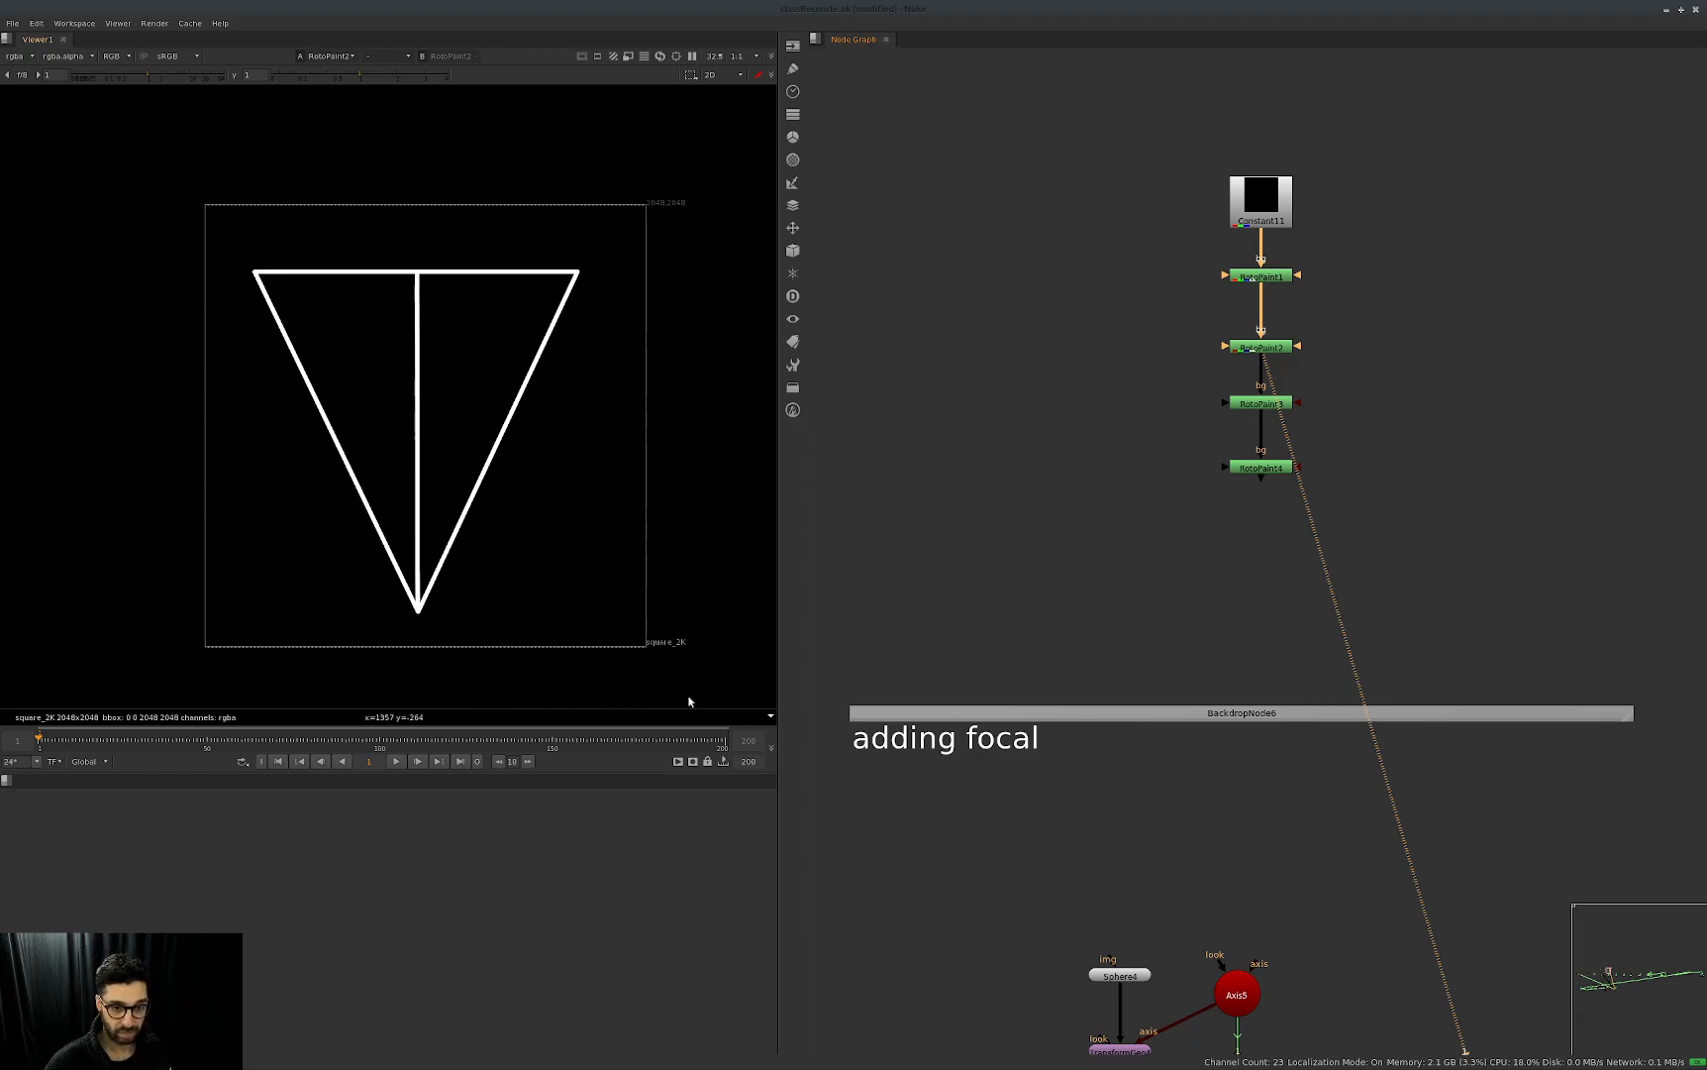
Open Camera5's projection properties and place the panel below the RotoPaint nodes.
middle_click_drag(1320, 847, 1311, 593)
double_click(1101, 1016)
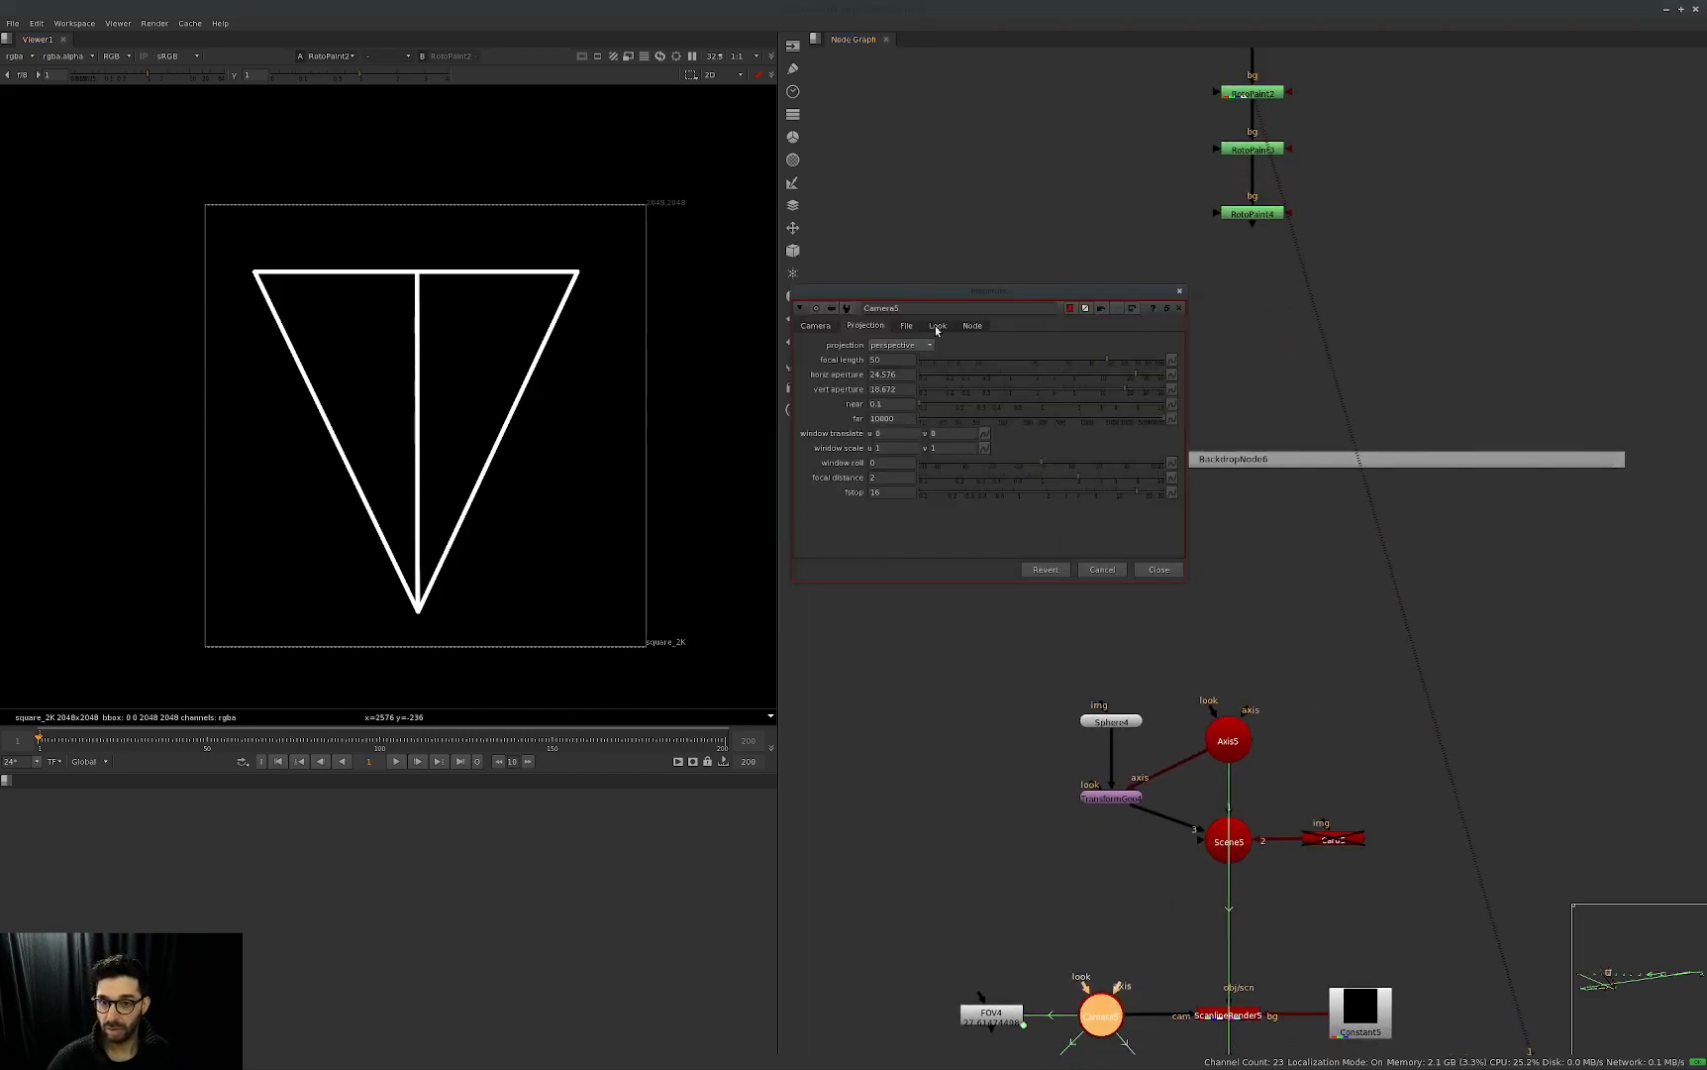
left_click_drag(956, 296, 1091, 408)
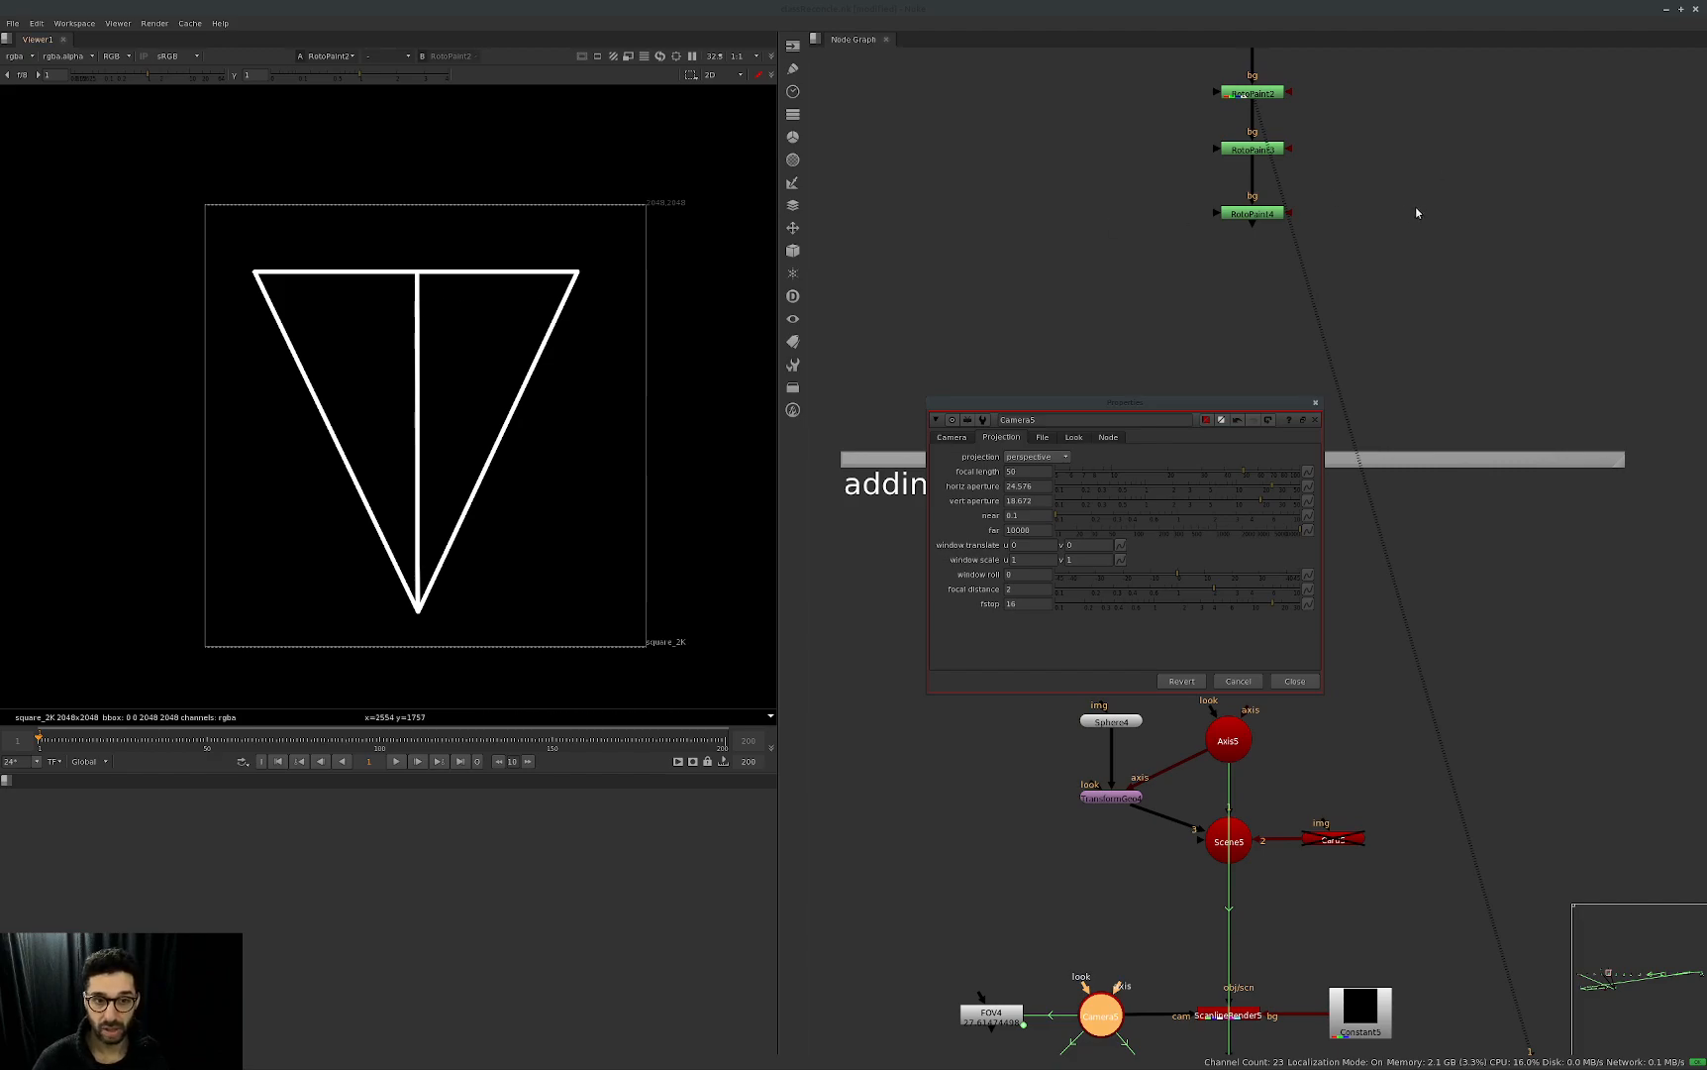
View RotoPaint3 and RotoPaint4 in turn to compare the labelled triangle with the shorter focal lengths.
middle_click_drag(1356, 234, 1363, 287)
left_click_drag(1396, 170, 1208, 244)
key("1")
left_click(1237, 233)
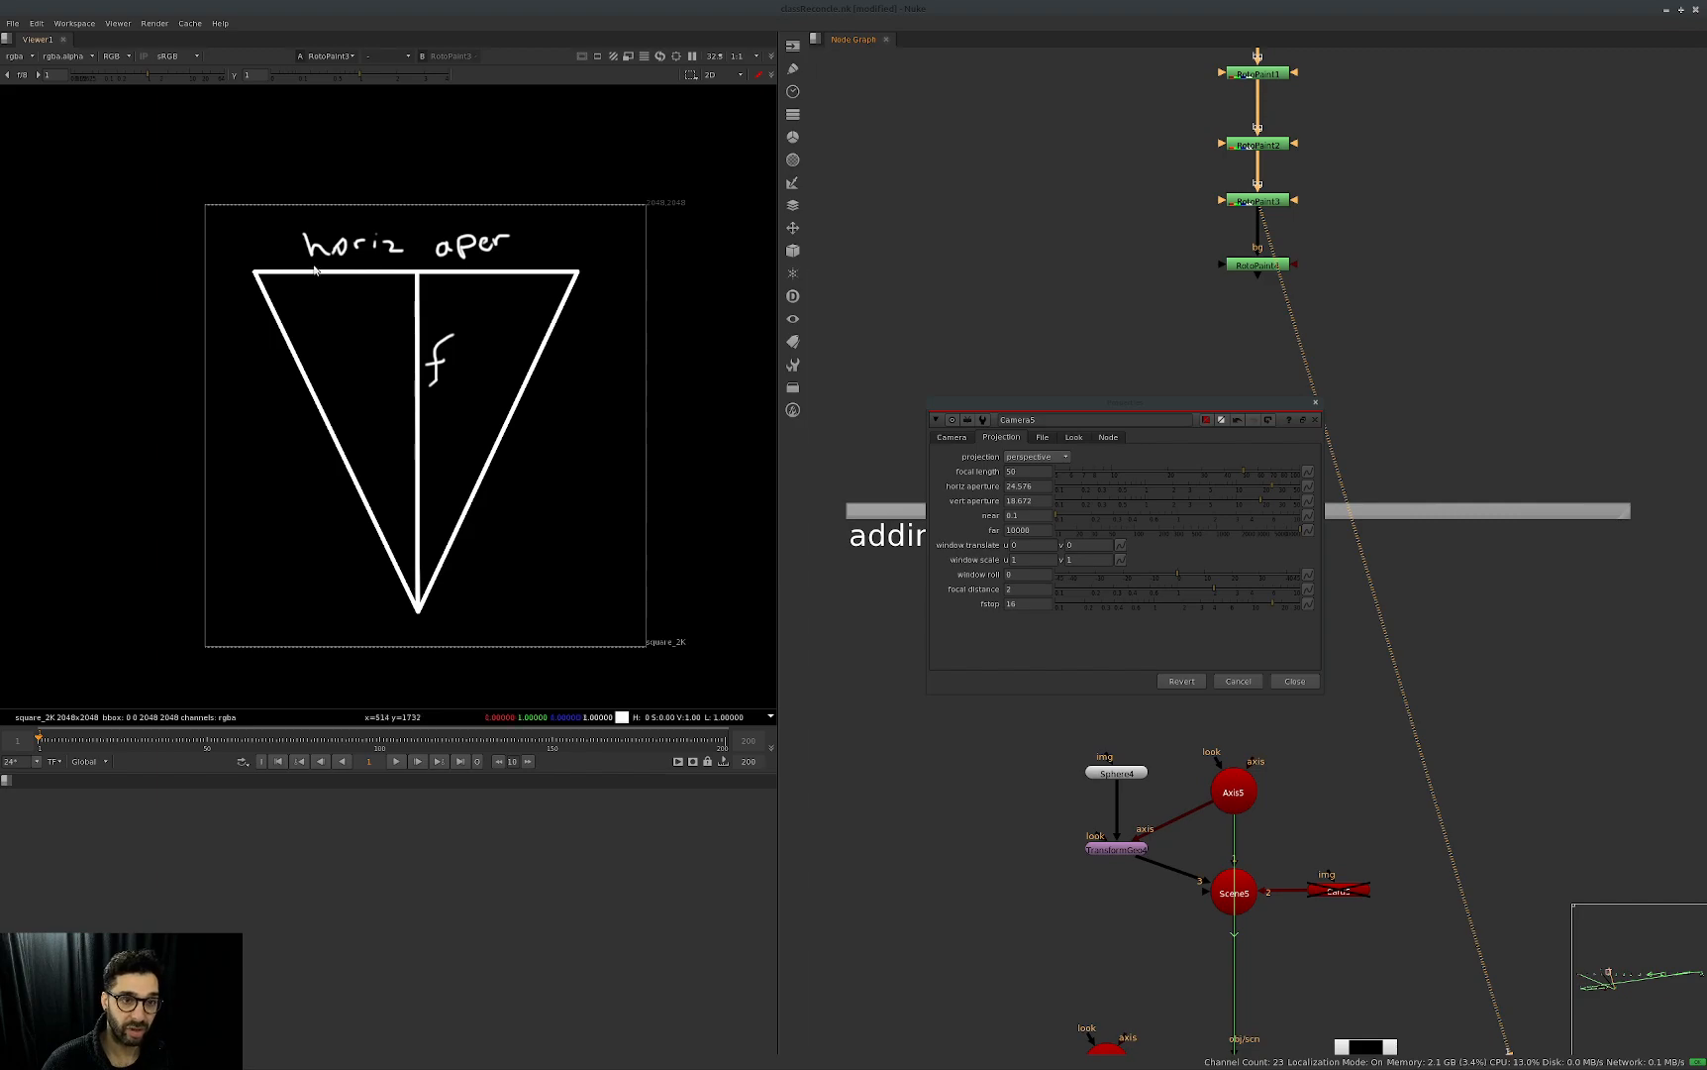
left_click_drag(1438, 229, 1145, 363)
key("1")
left_click(1176, 349)
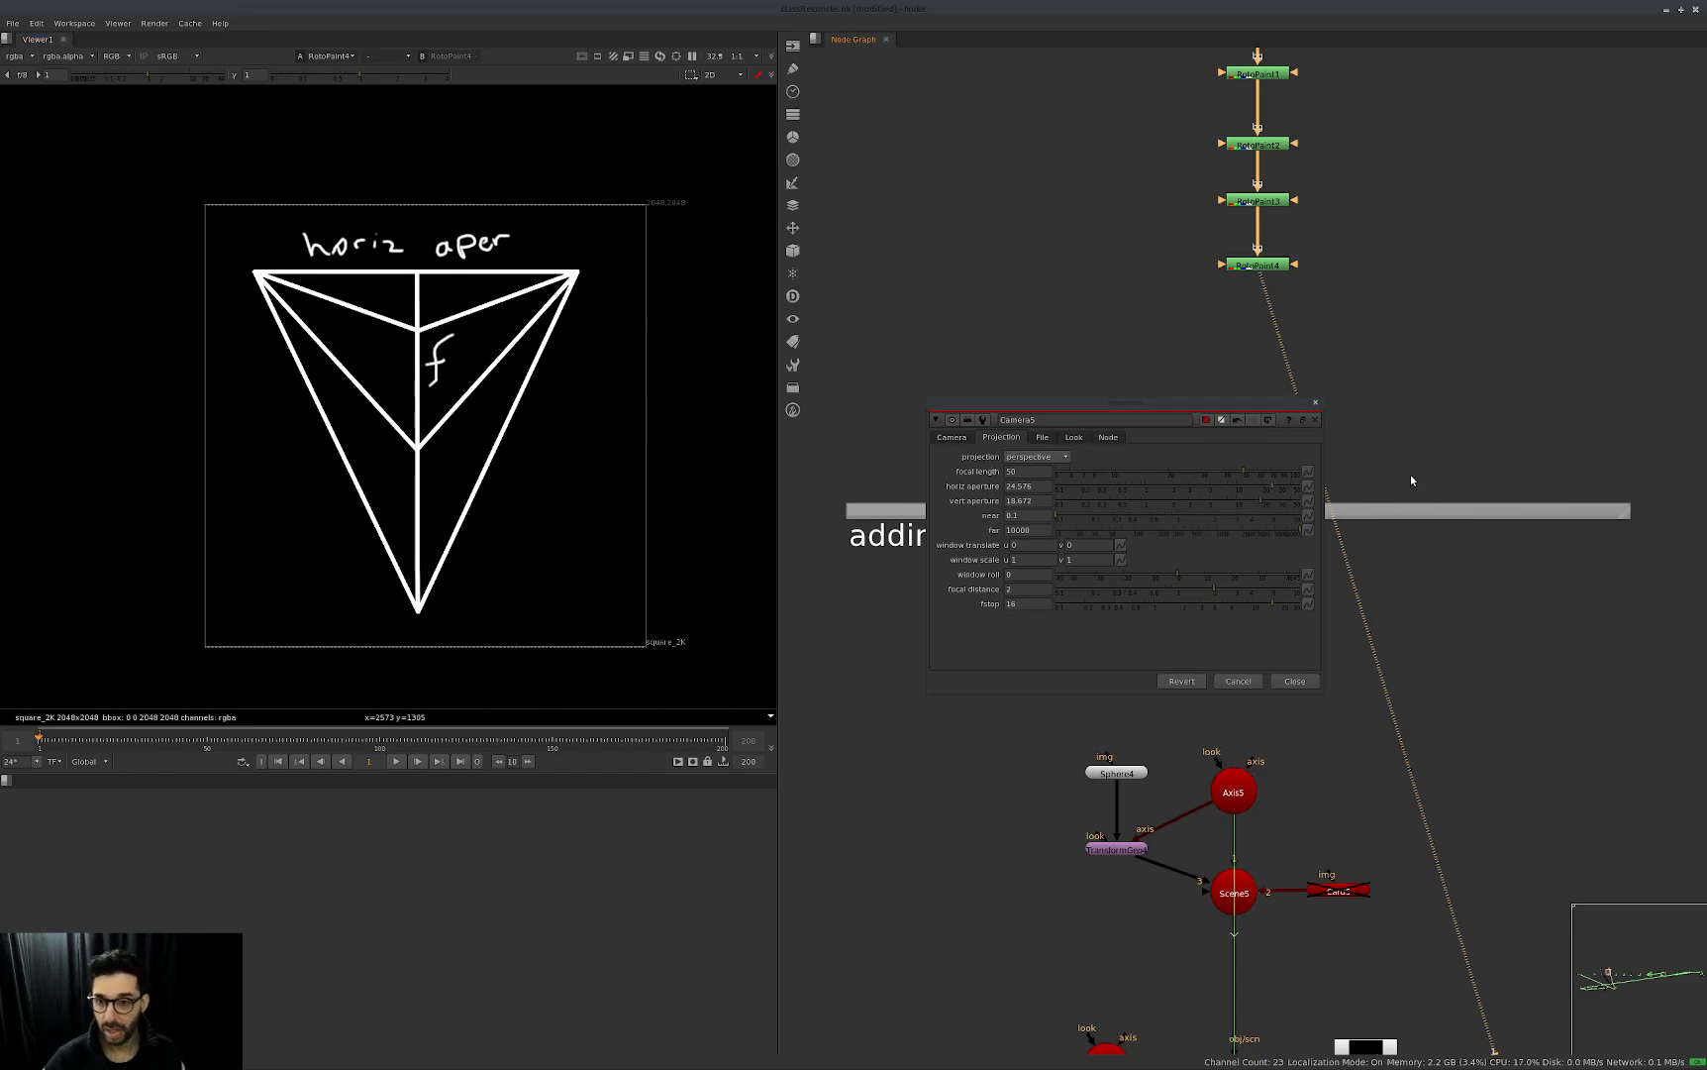
Close Camera5's properties and disable RotoPaint4.
left_click(1314, 405)
left_click(1254, 265)
key("d")
Add a new RotoPaint node below the disabled RotoPaint4, move its properties off the viewer and activate the Brush tool.
middle_click_drag(1270, 350, 1221, 418)
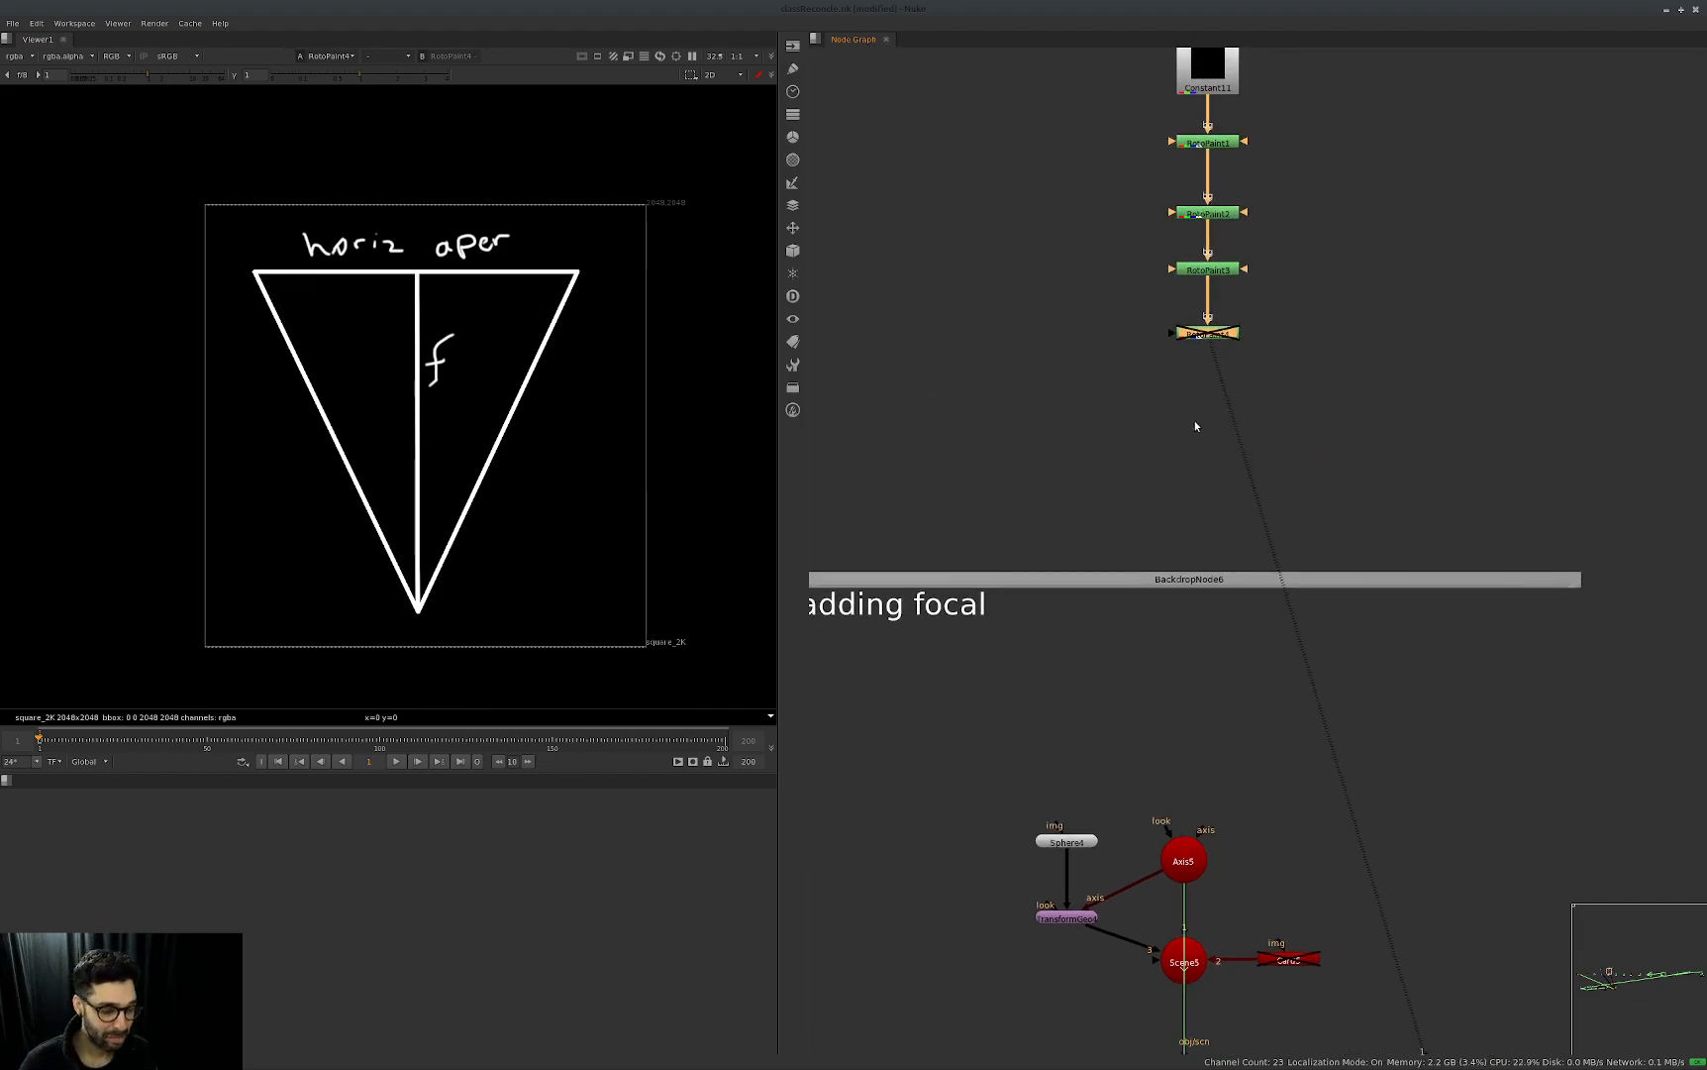
key("p")
left_click_drag(1193, 431, 1251, 428)
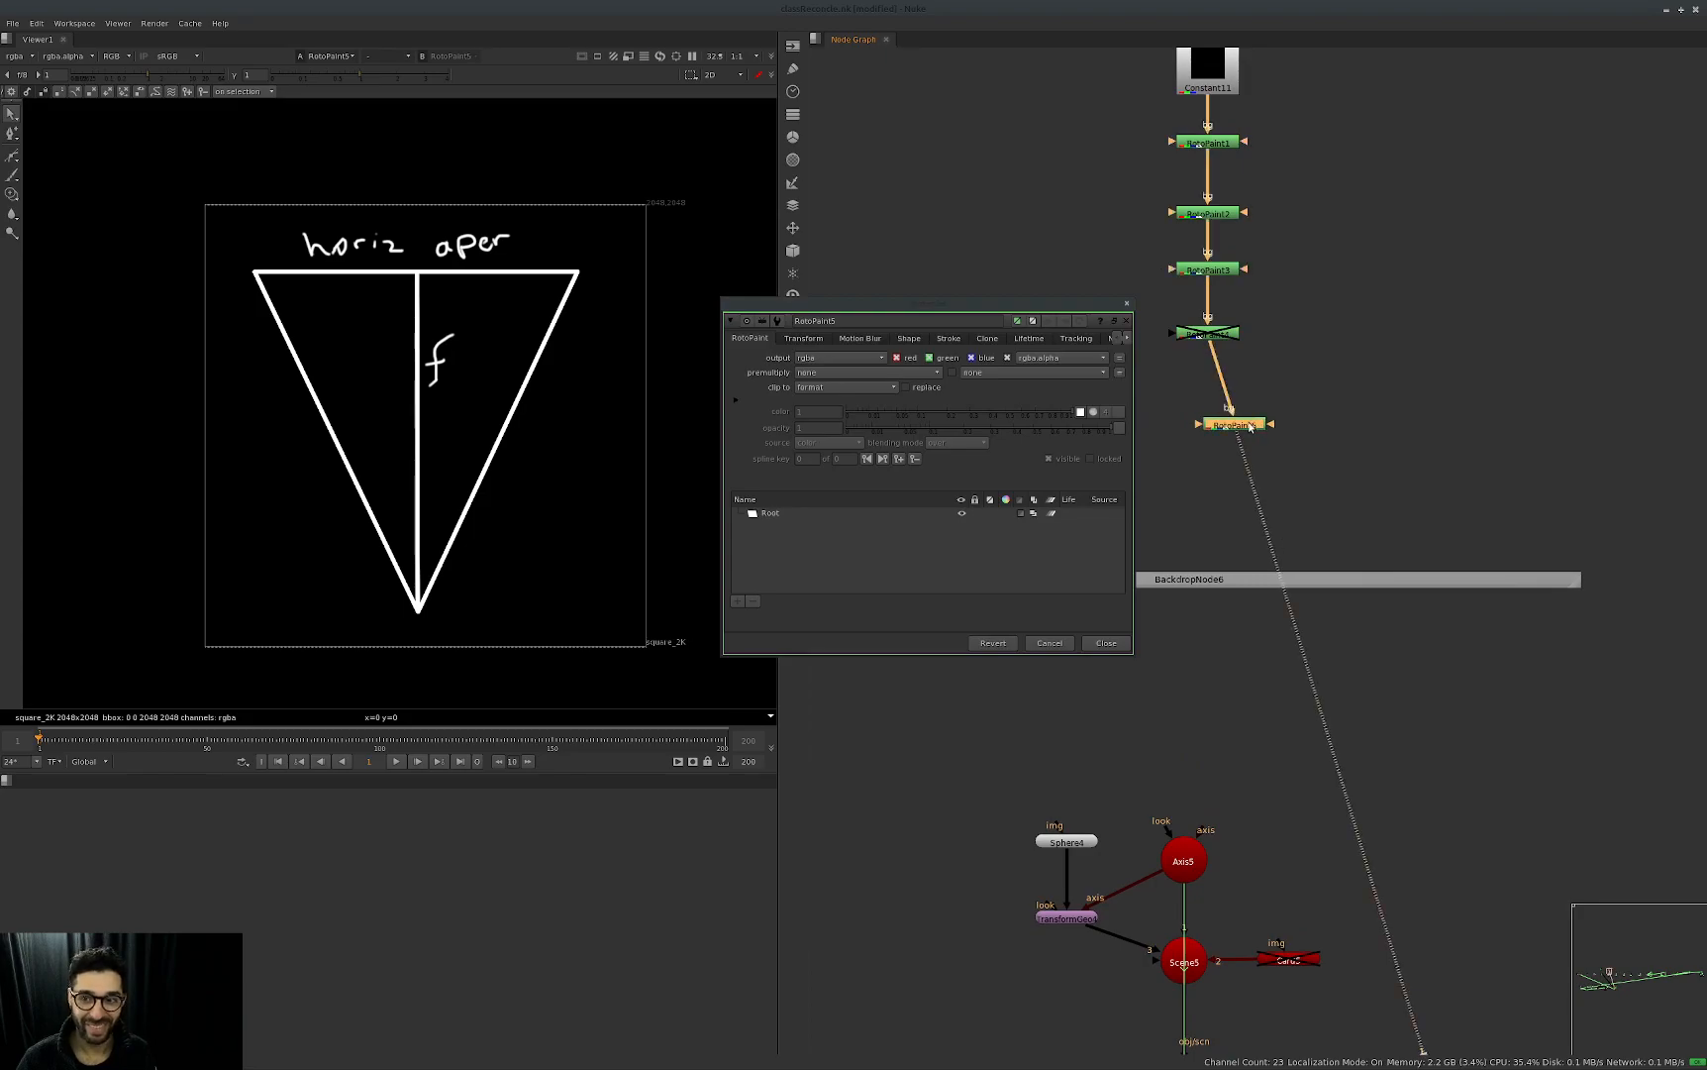
left_click_drag(931, 305, 1346, 356)
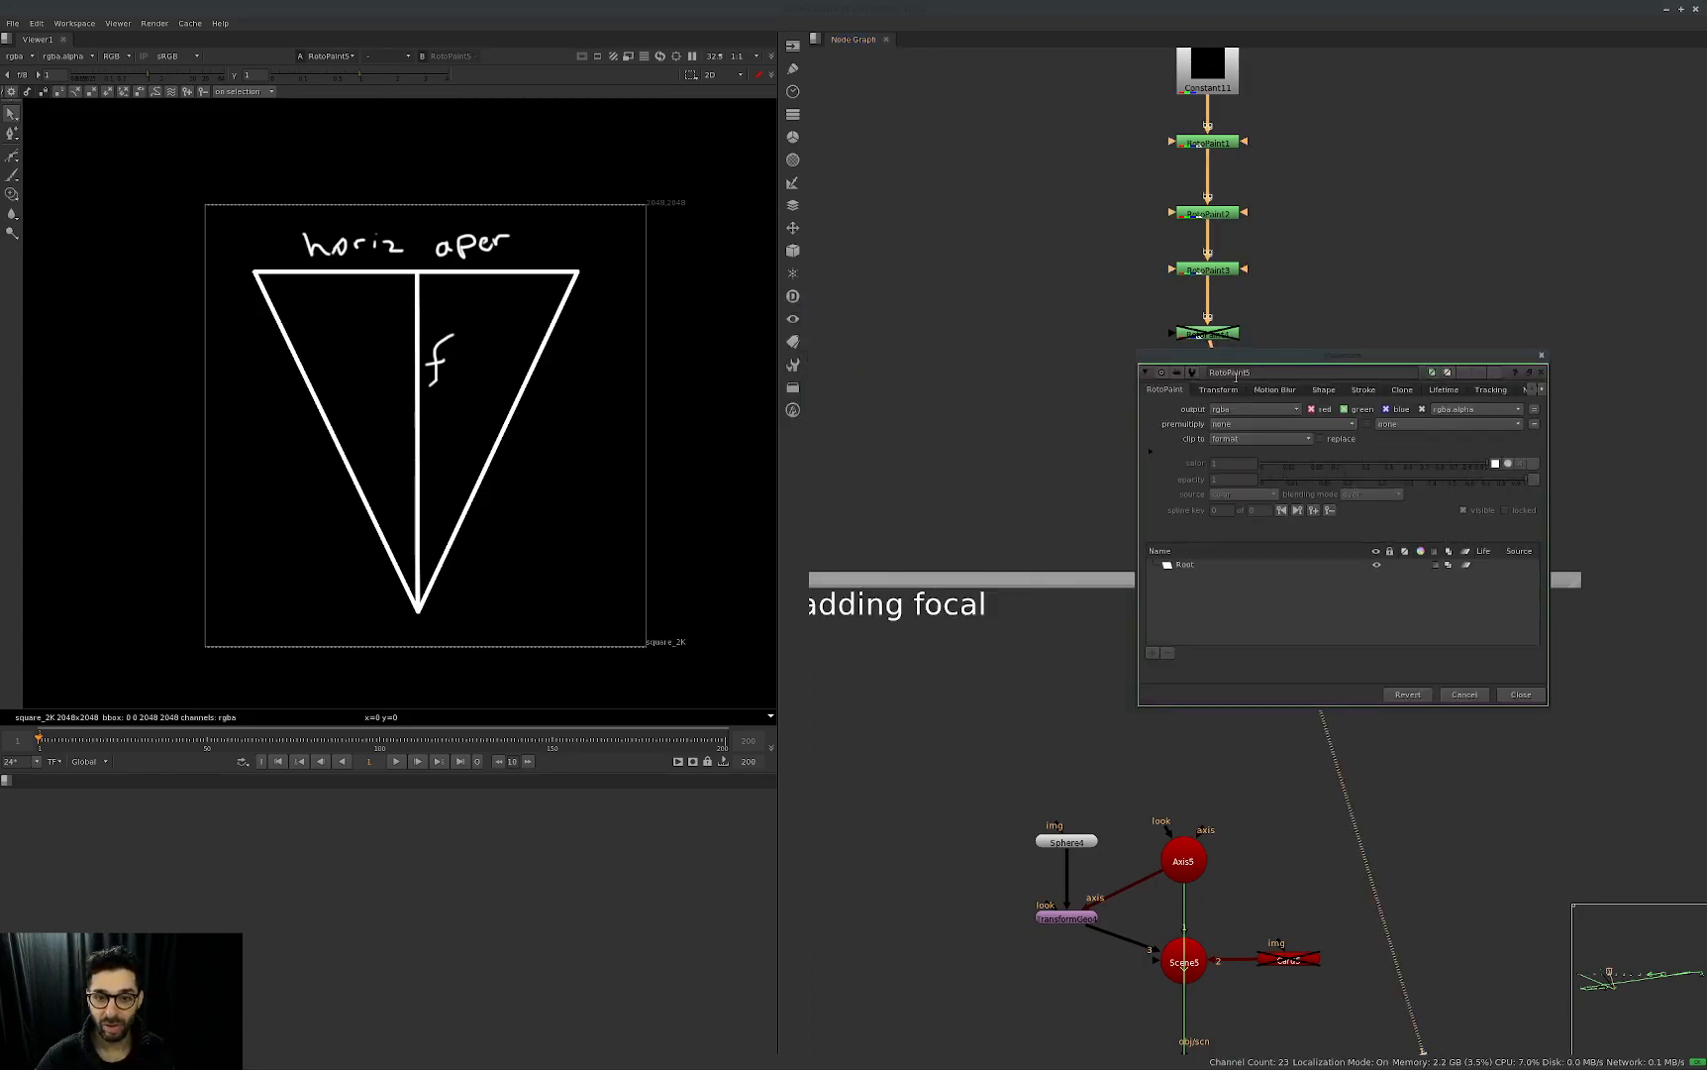
key("n")
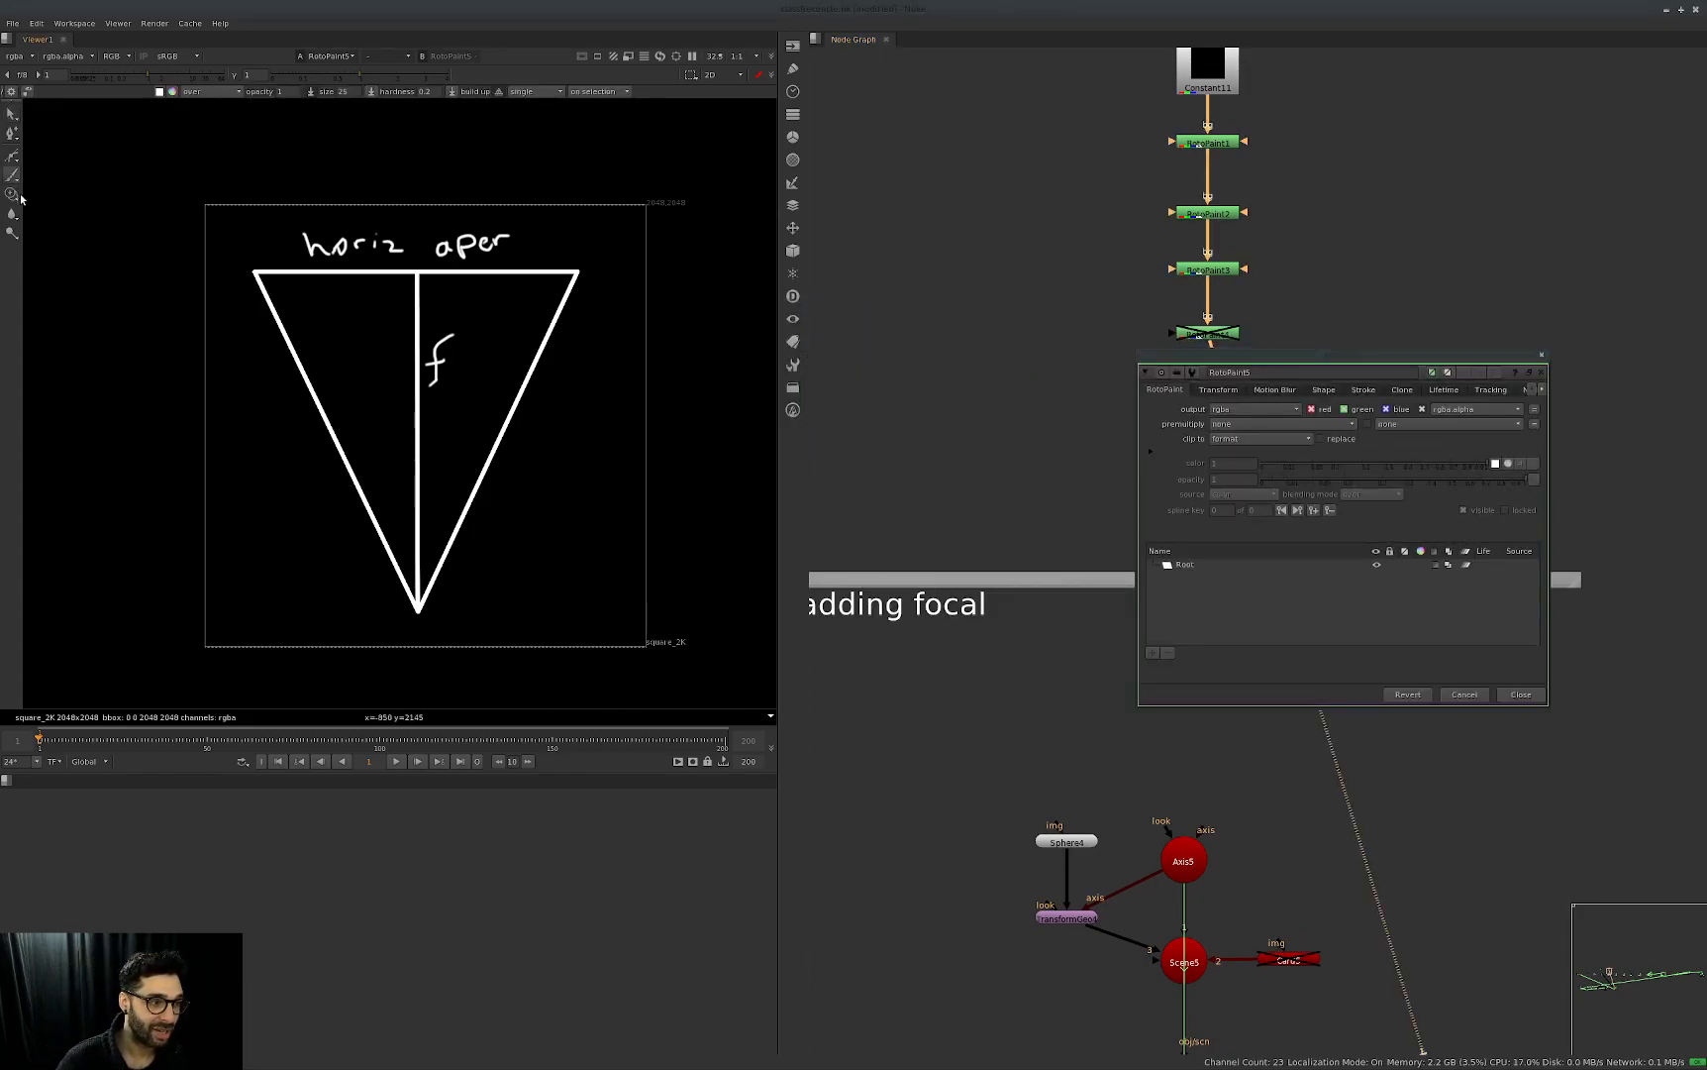
Paint an arc in the triangle's lower corner, write FOV beside the triangle and put an alpha symbol under the arc.
left_click_drag(369, 509, 428, 490)
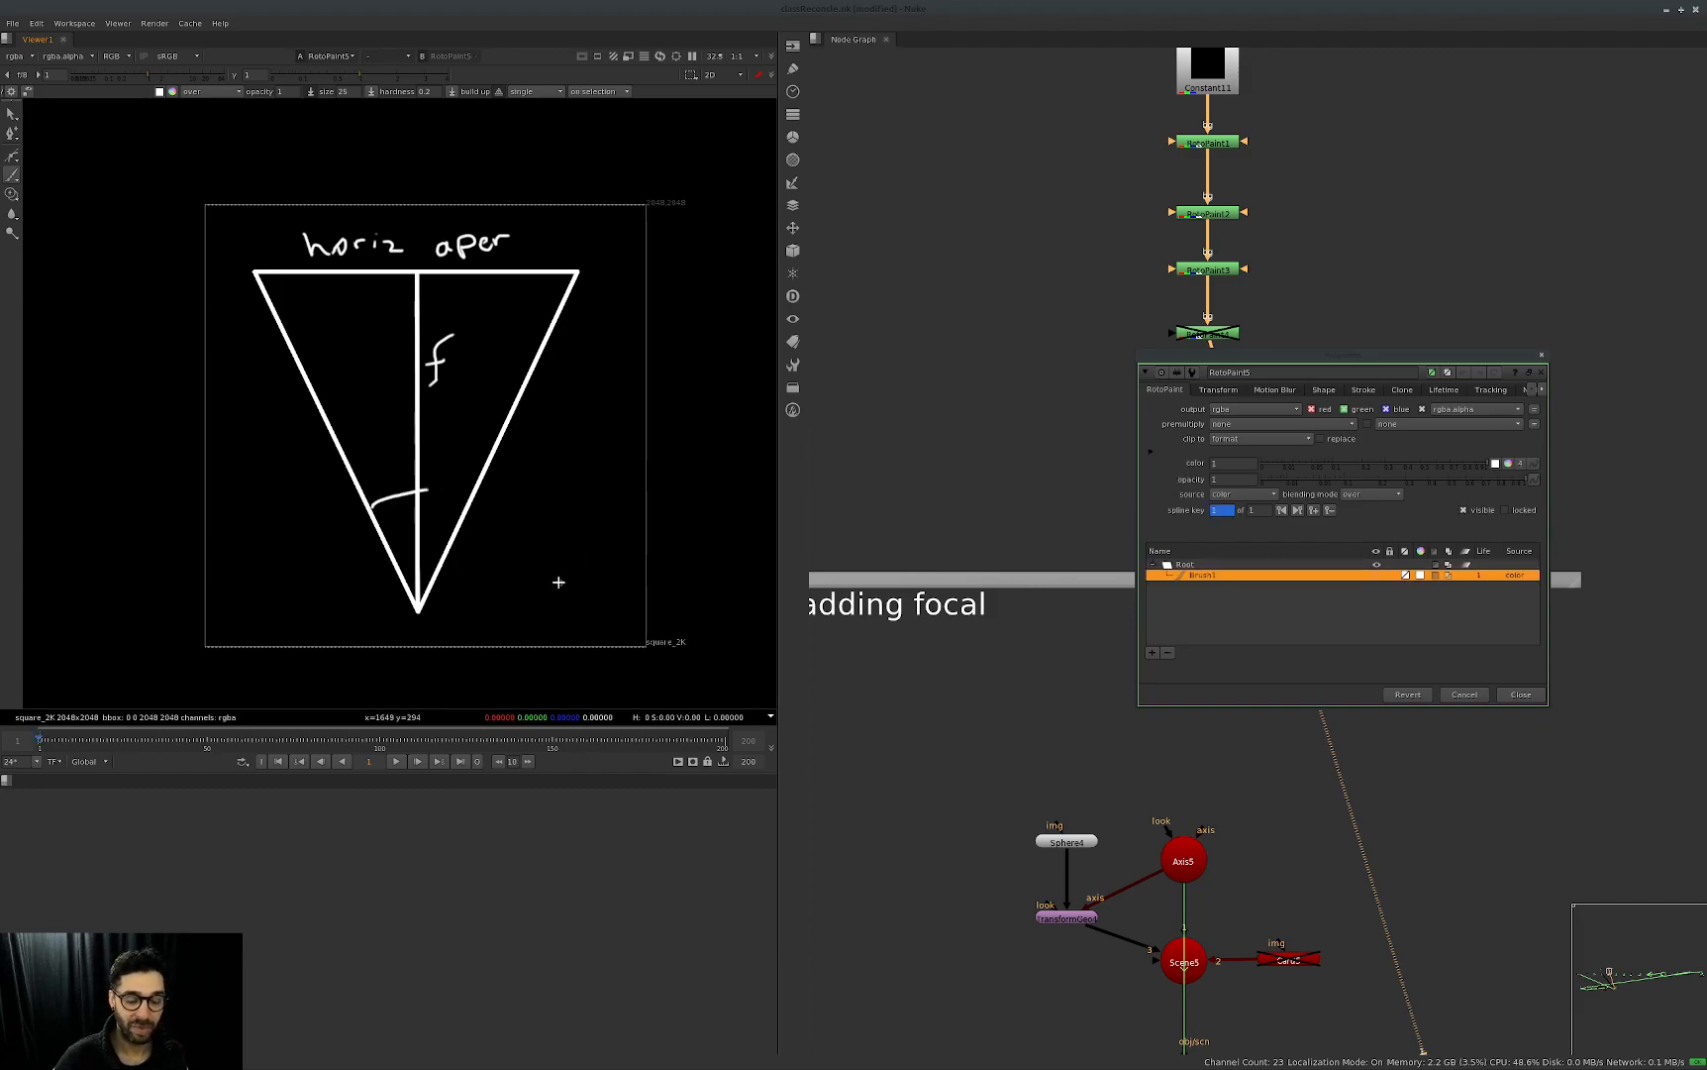
mouse_move(520, 564)
left_mouse_down()
mouse_move(550, 611)
mouse_move(550, 578)
left_mouse_up()
left_click_drag(579, 586, 587, 593)
left_click_drag(566, 597, 622, 551)
left_click_drag(516, 563, 547, 551)
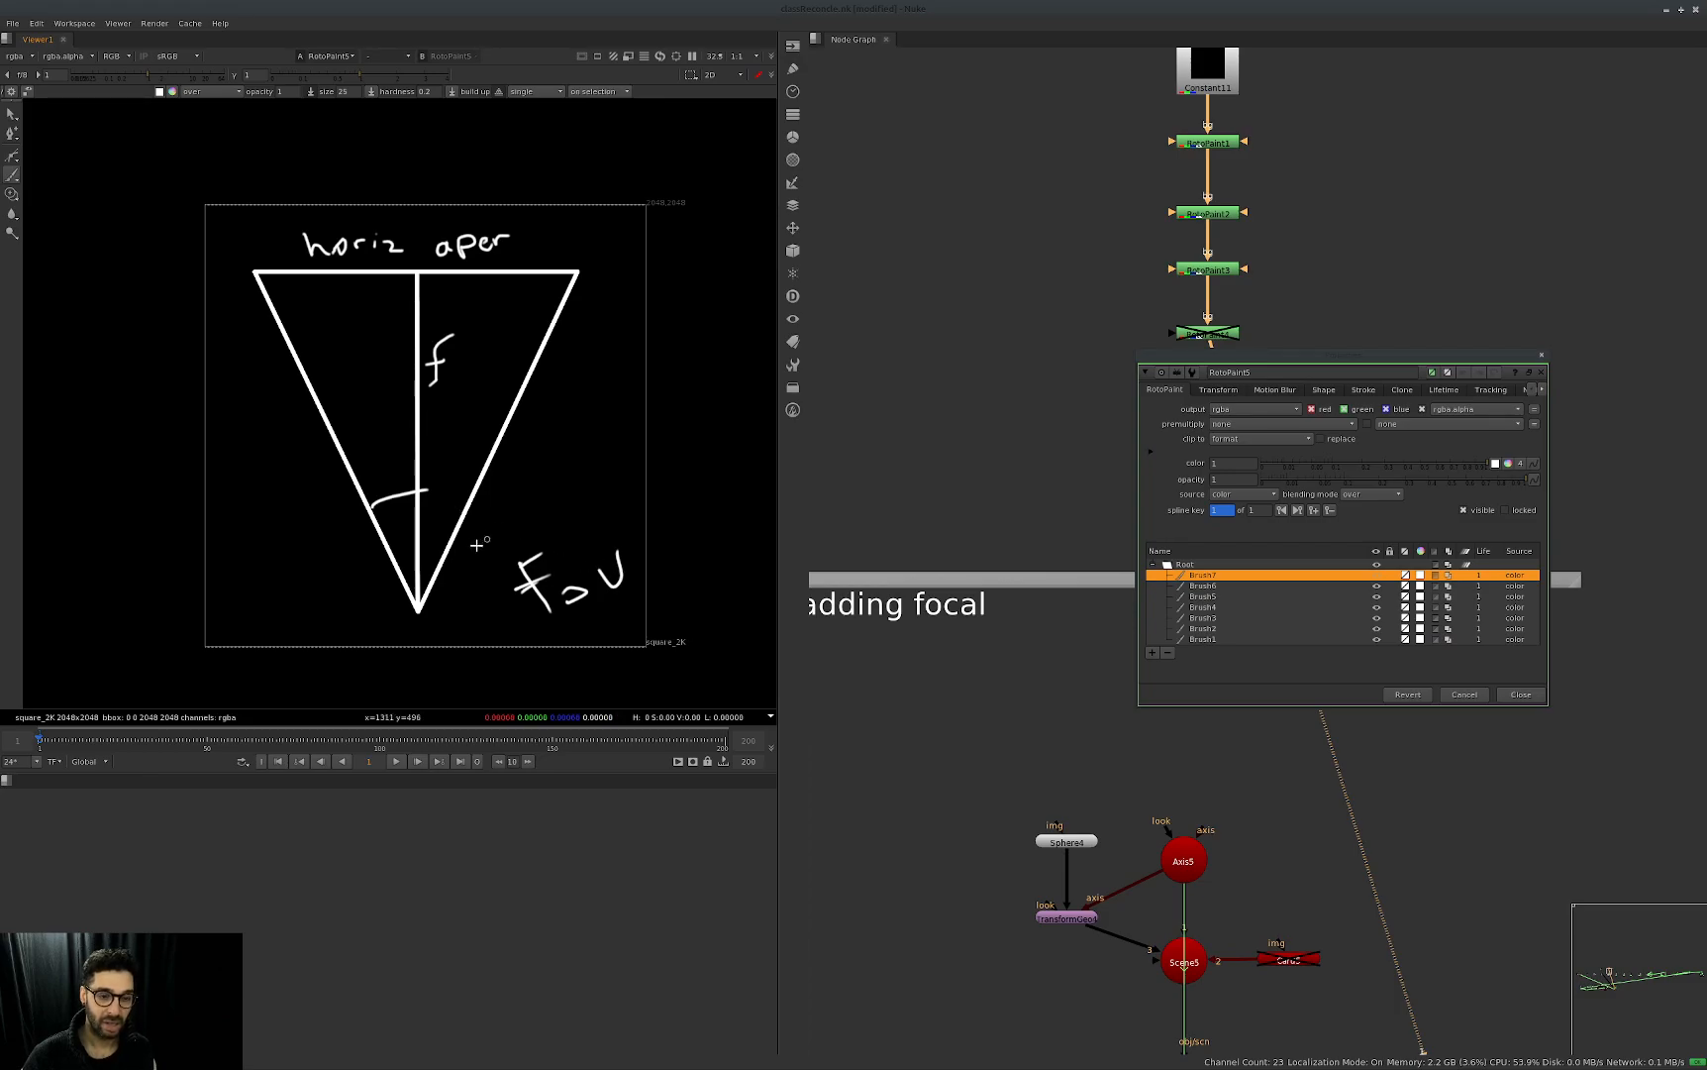
left_click_drag(411, 509, 428, 524)
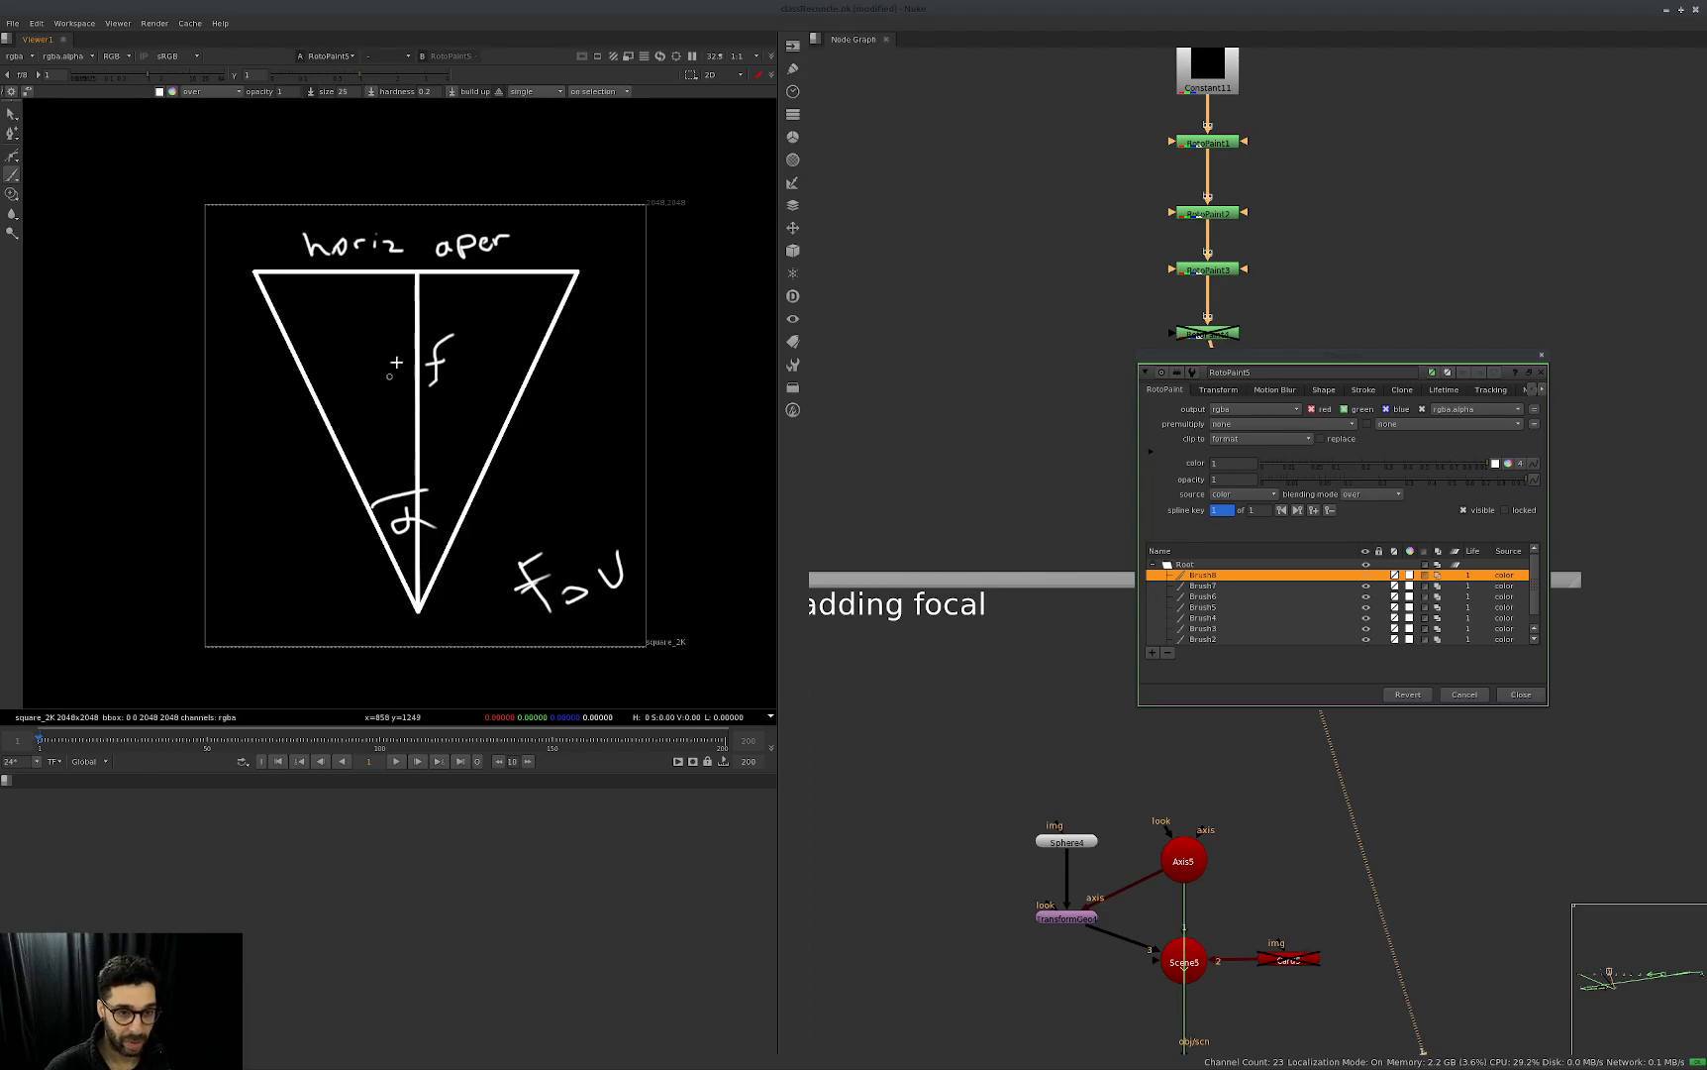
Paint emphasis strokes on the focal line, the horizontal aperture edge and the angle arc, and close RotoPaint5's properties.
left_click_drag(426, 377, 402, 391)
mouse_move(352, 261)
left_mouse_down()
mouse_move(356, 282)
mouse_move(374, 277)
left_mouse_up()
left_click_drag(373, 507, 424, 492)
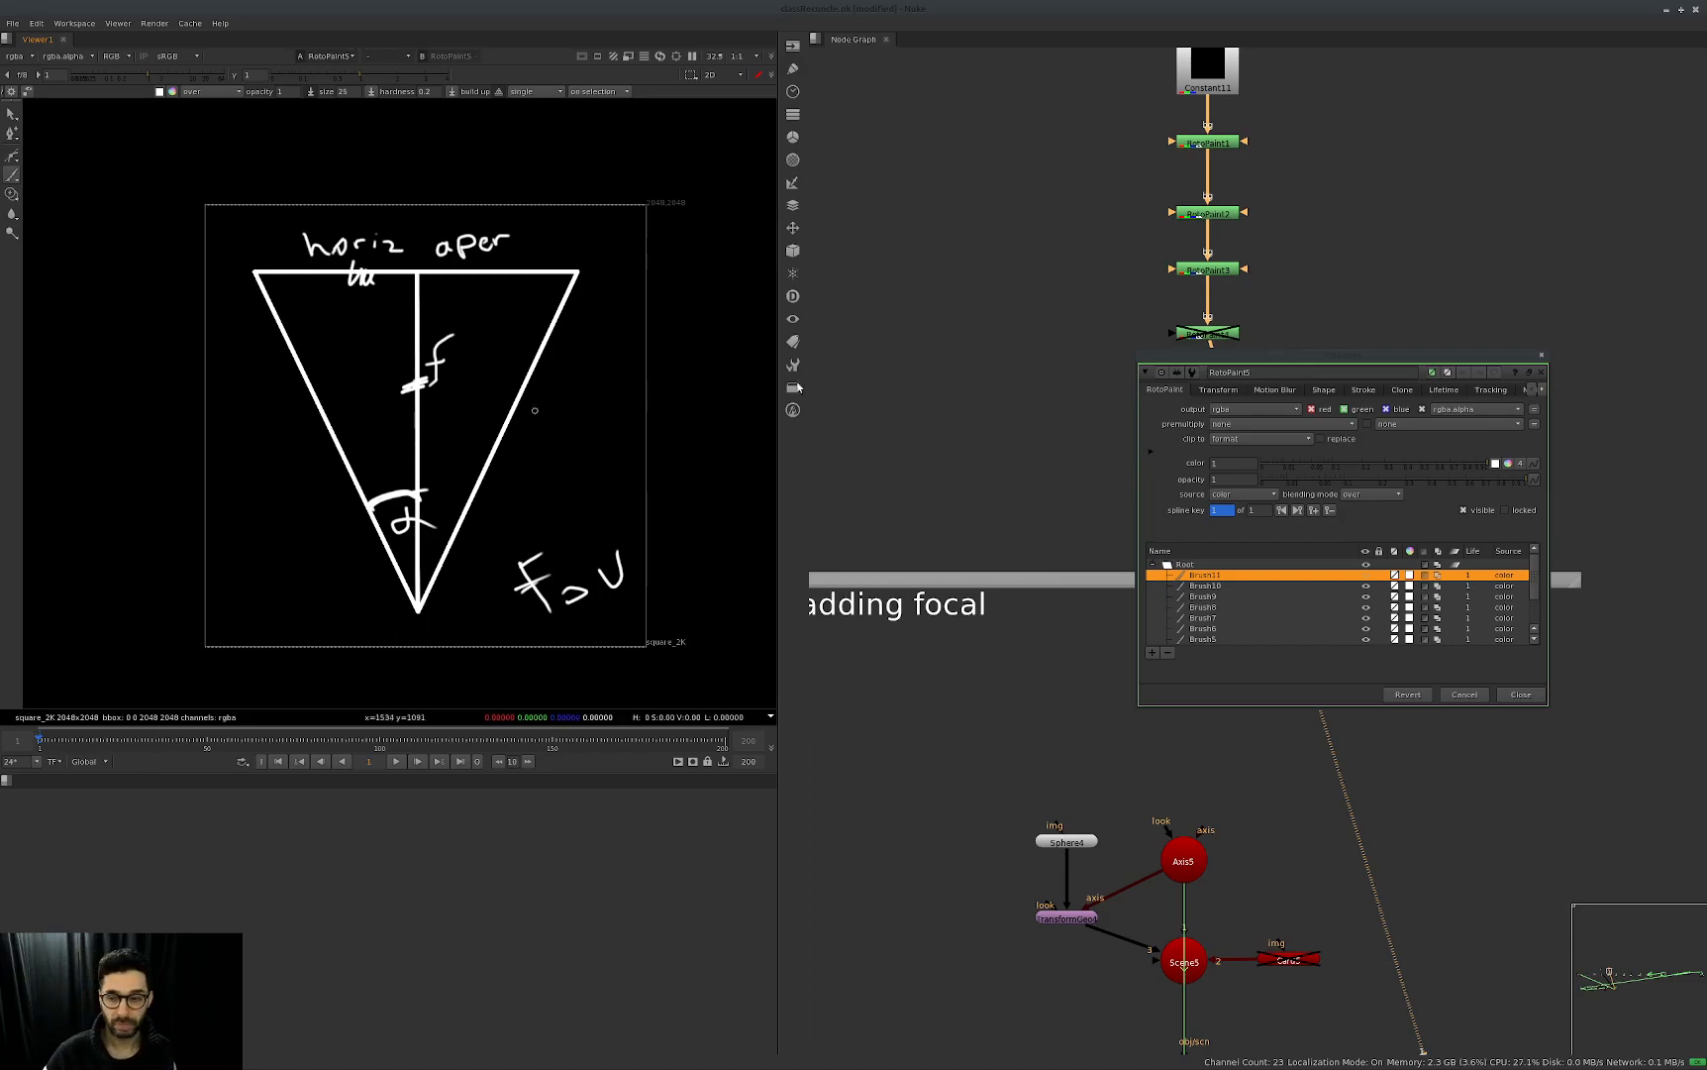
left_click(1521, 694)
View ScanlineRender5 in the adding focal group.
middle_click_drag(1173, 538, 1197, 514)
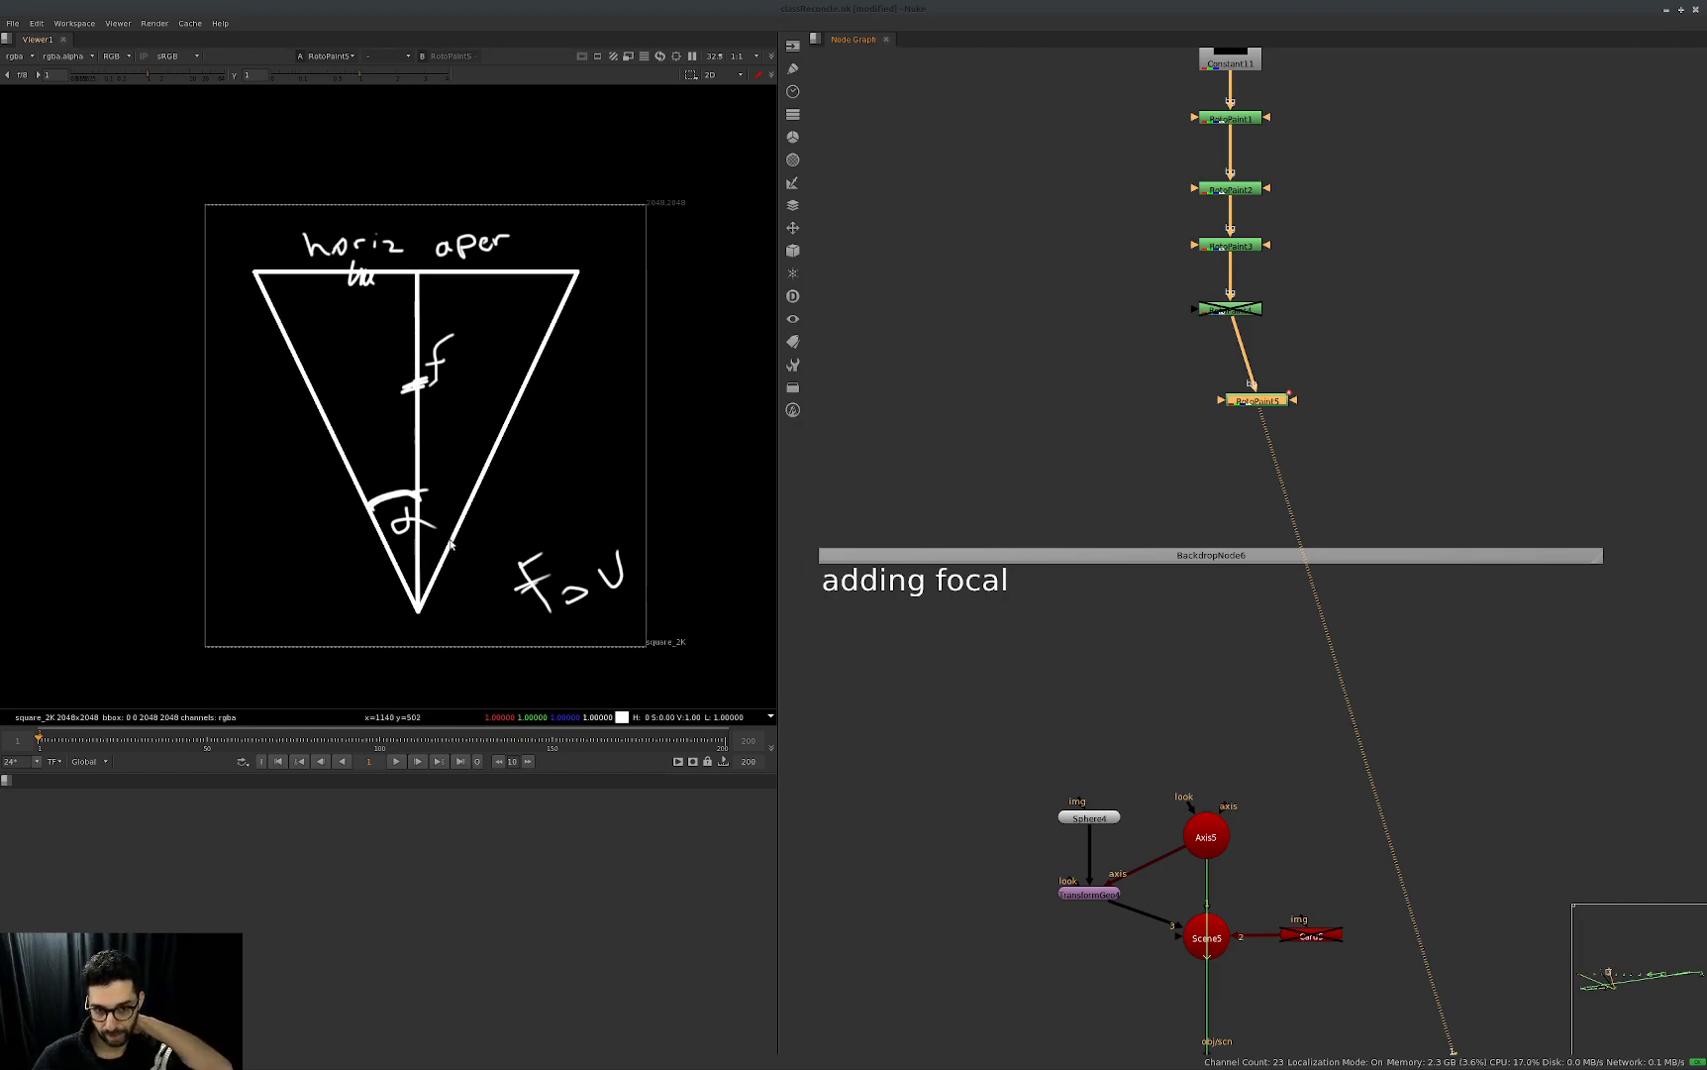
middle_click_drag(1365, 865, 1368, 555)
middle_click_drag(1396, 755, 1401, 677)
left_click(1213, 718)
key("1")
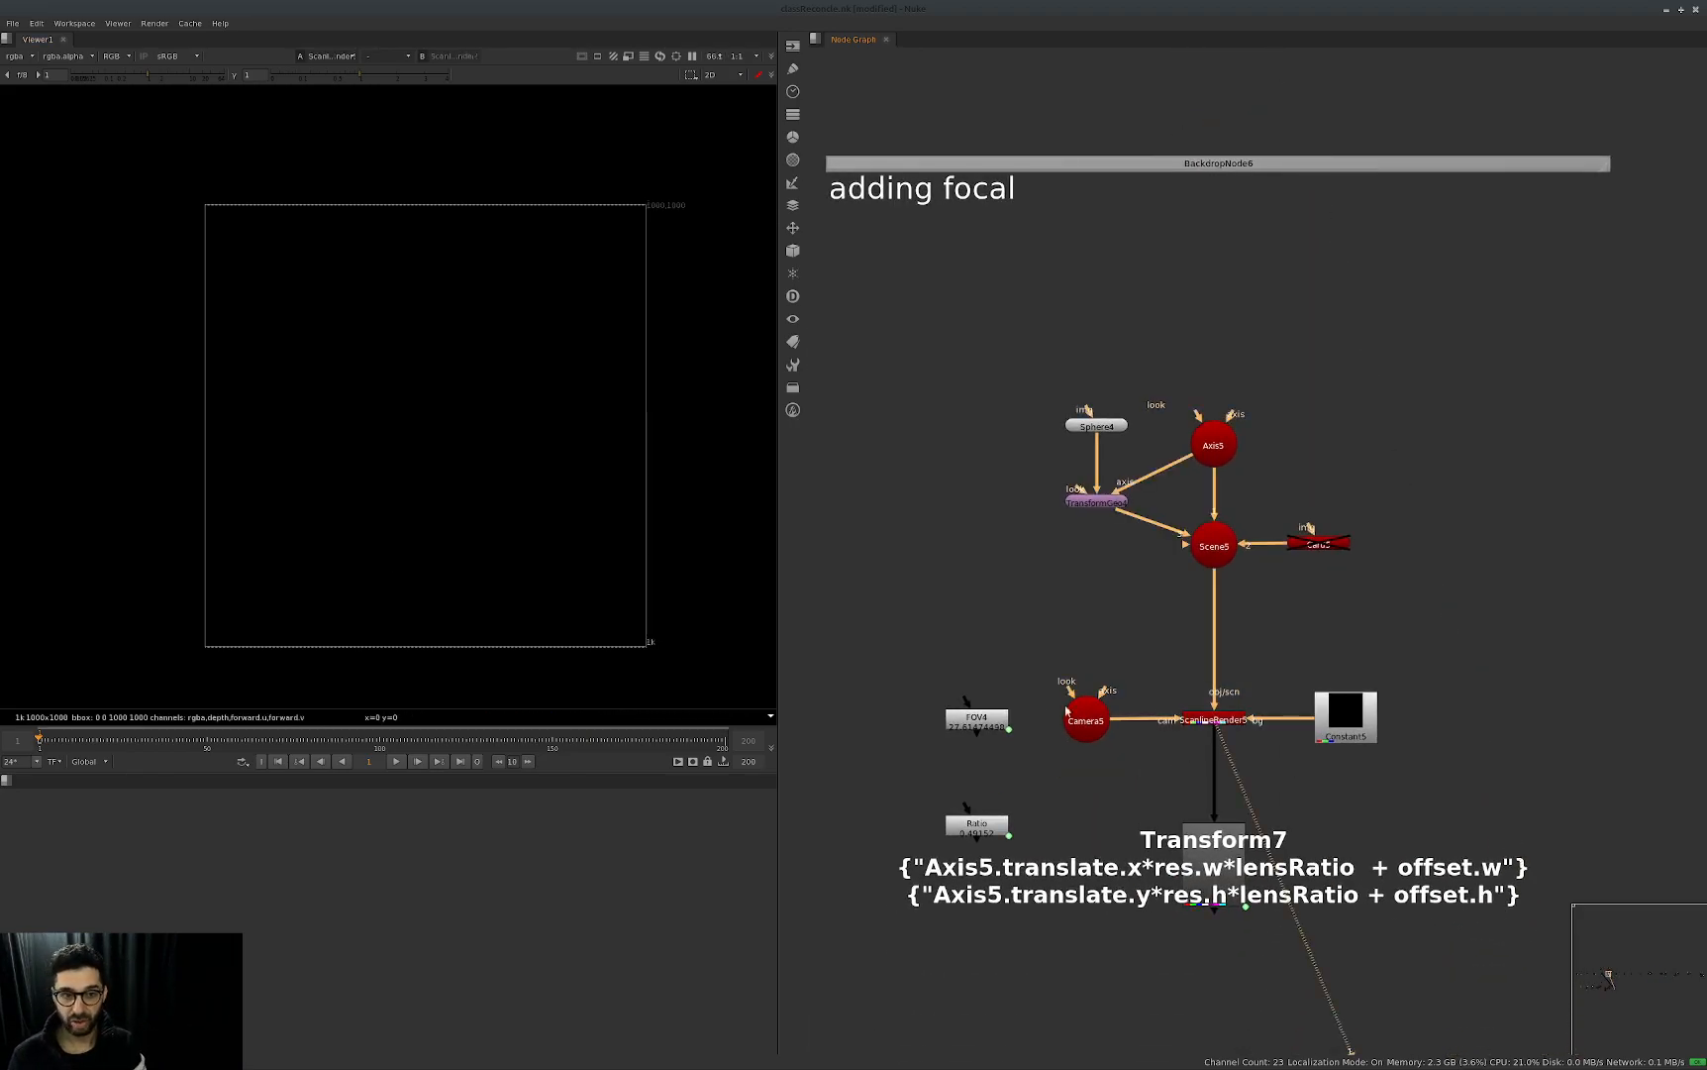
Open Axis5's properties and move the panel above the node setup.
double_click(1213, 440)
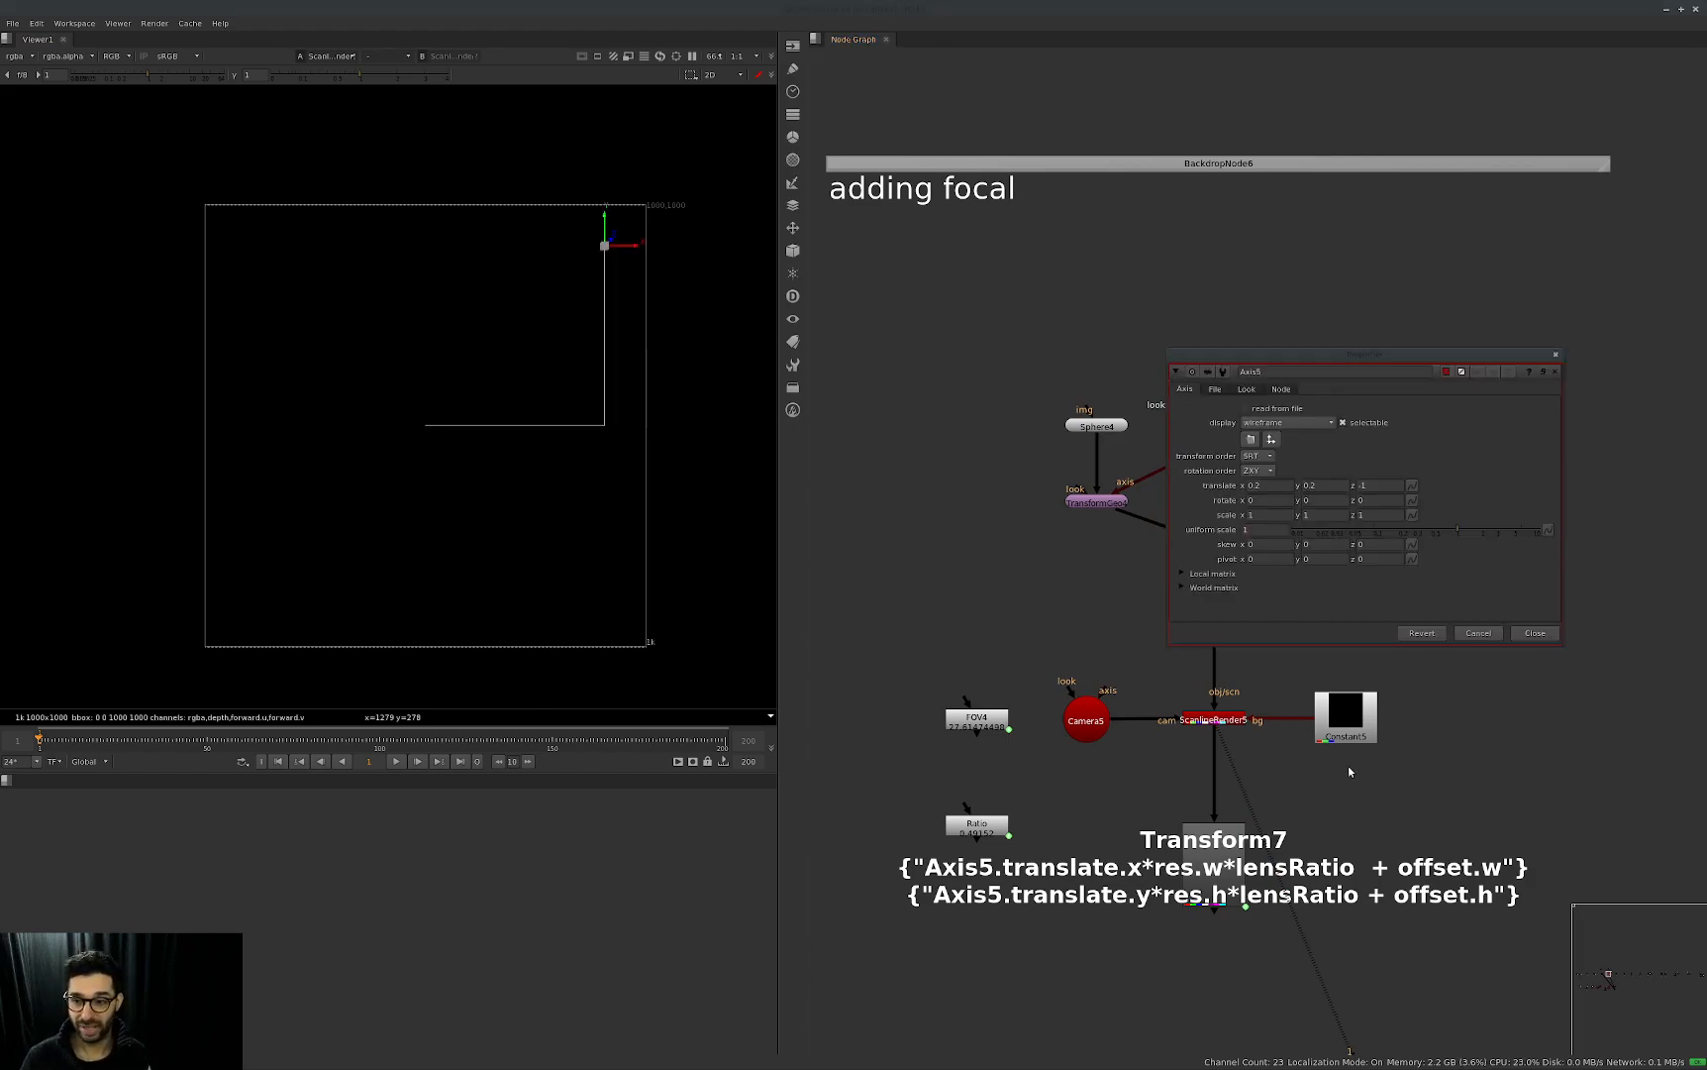
left_click_drag(1169, 645, 1051, 761)
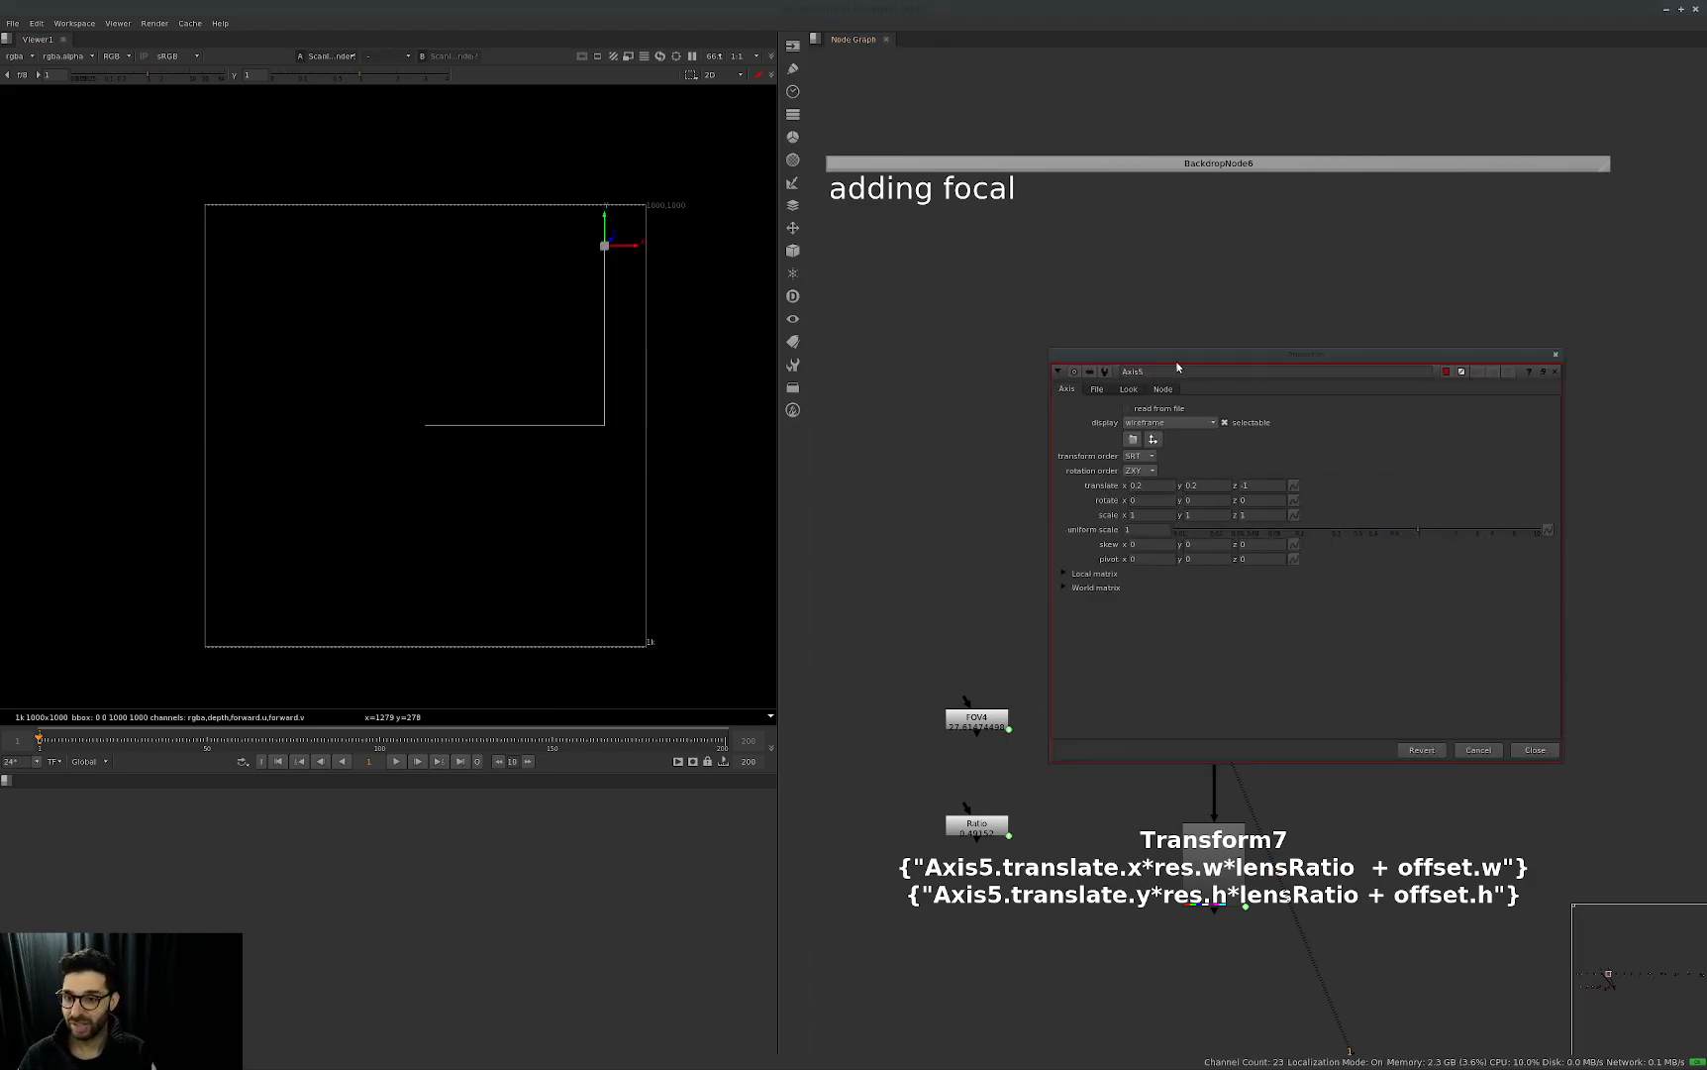
key("Escape")
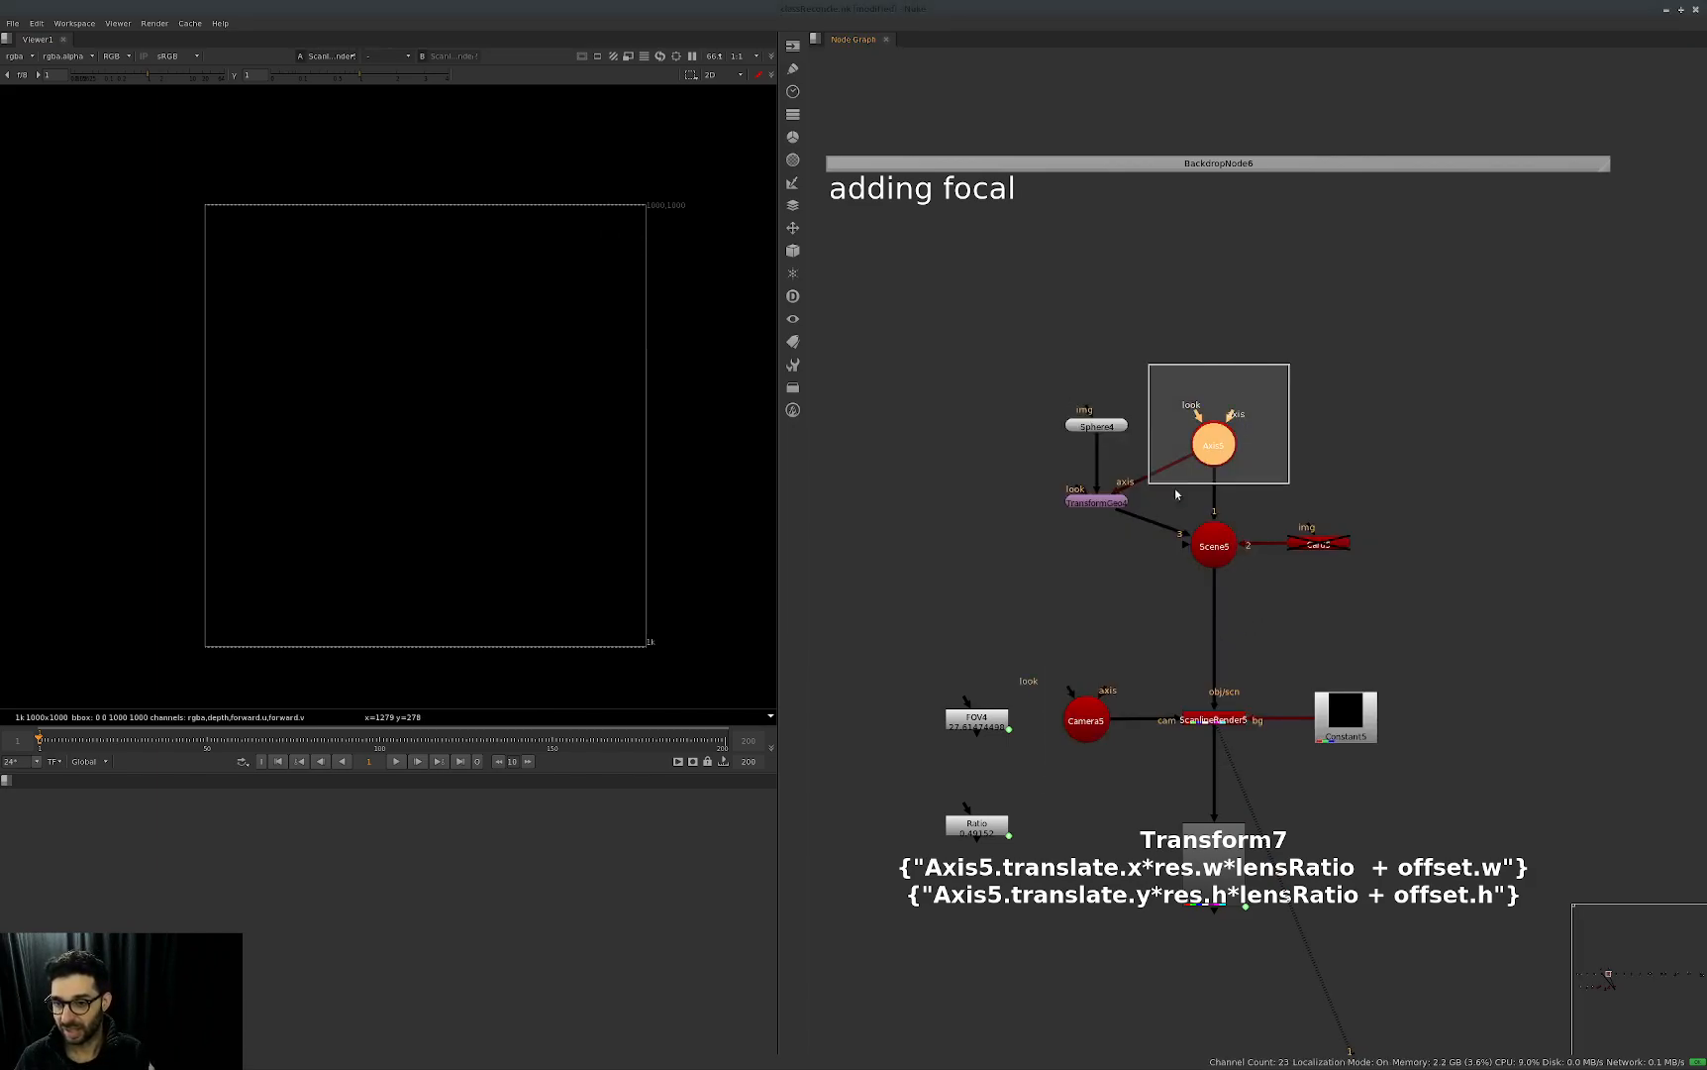
left_click_drag(1144, 514, 1140, 518)
key("Return")
left_click_drag(1293, 354, 1302, 232)
Open the properties of Camera5 and the Ratio node.
left_click_drag(1155, 682, 881, 907)
key("Return")
left_click(1100, 865)
key("Return")
Invert the Ratio node's expression to divide Camera5's focal length by its horizontal aperture, and close the Ratio panel.
left_click_drag(856, 761, 1259, 665)
key("equal")
left_click_drag(1034, 486, 988, 471)
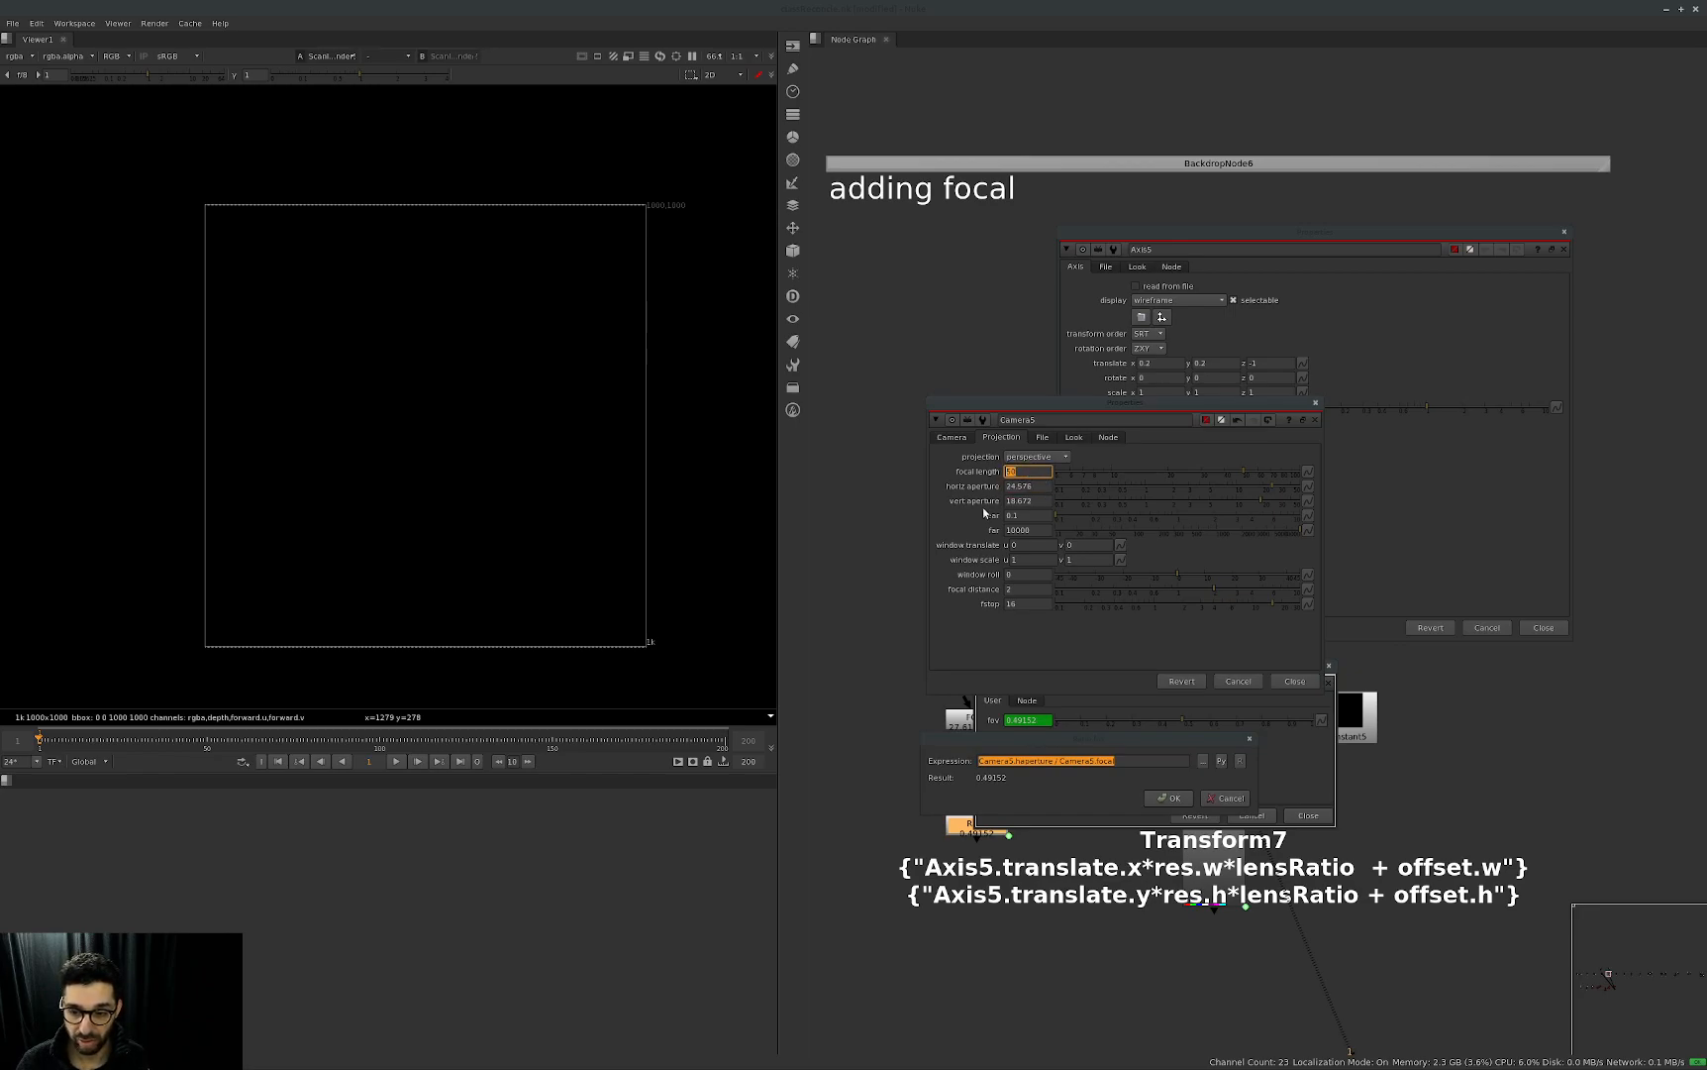
left_click(1048, 804)
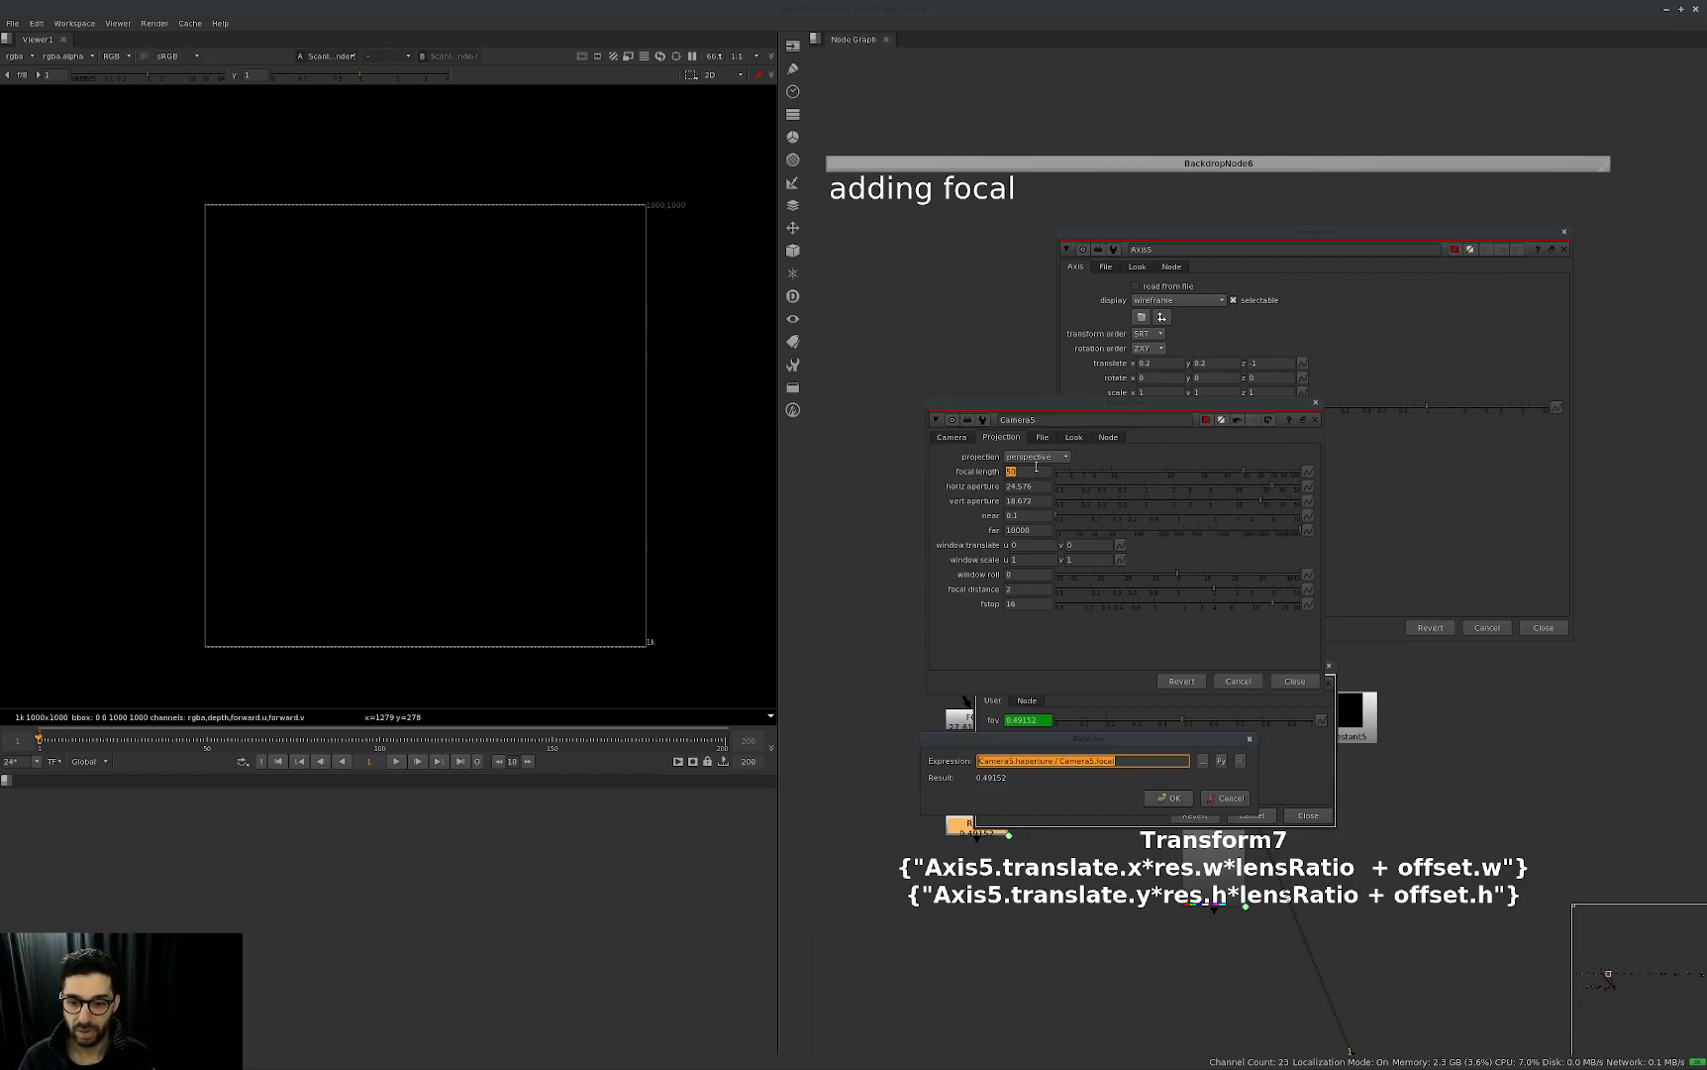
left_click(1147, 760)
key("ctrl+shift+Left")
key("ctrl+shift+Left")
key("ctrl+shift+Left")
key("ctrl+c")
key("BackSpace")
key("Home")
key("ctrl+v")
type("/")
key("BackSpace")
key("BackSpace")
key("Return")
left_click(1299, 813)
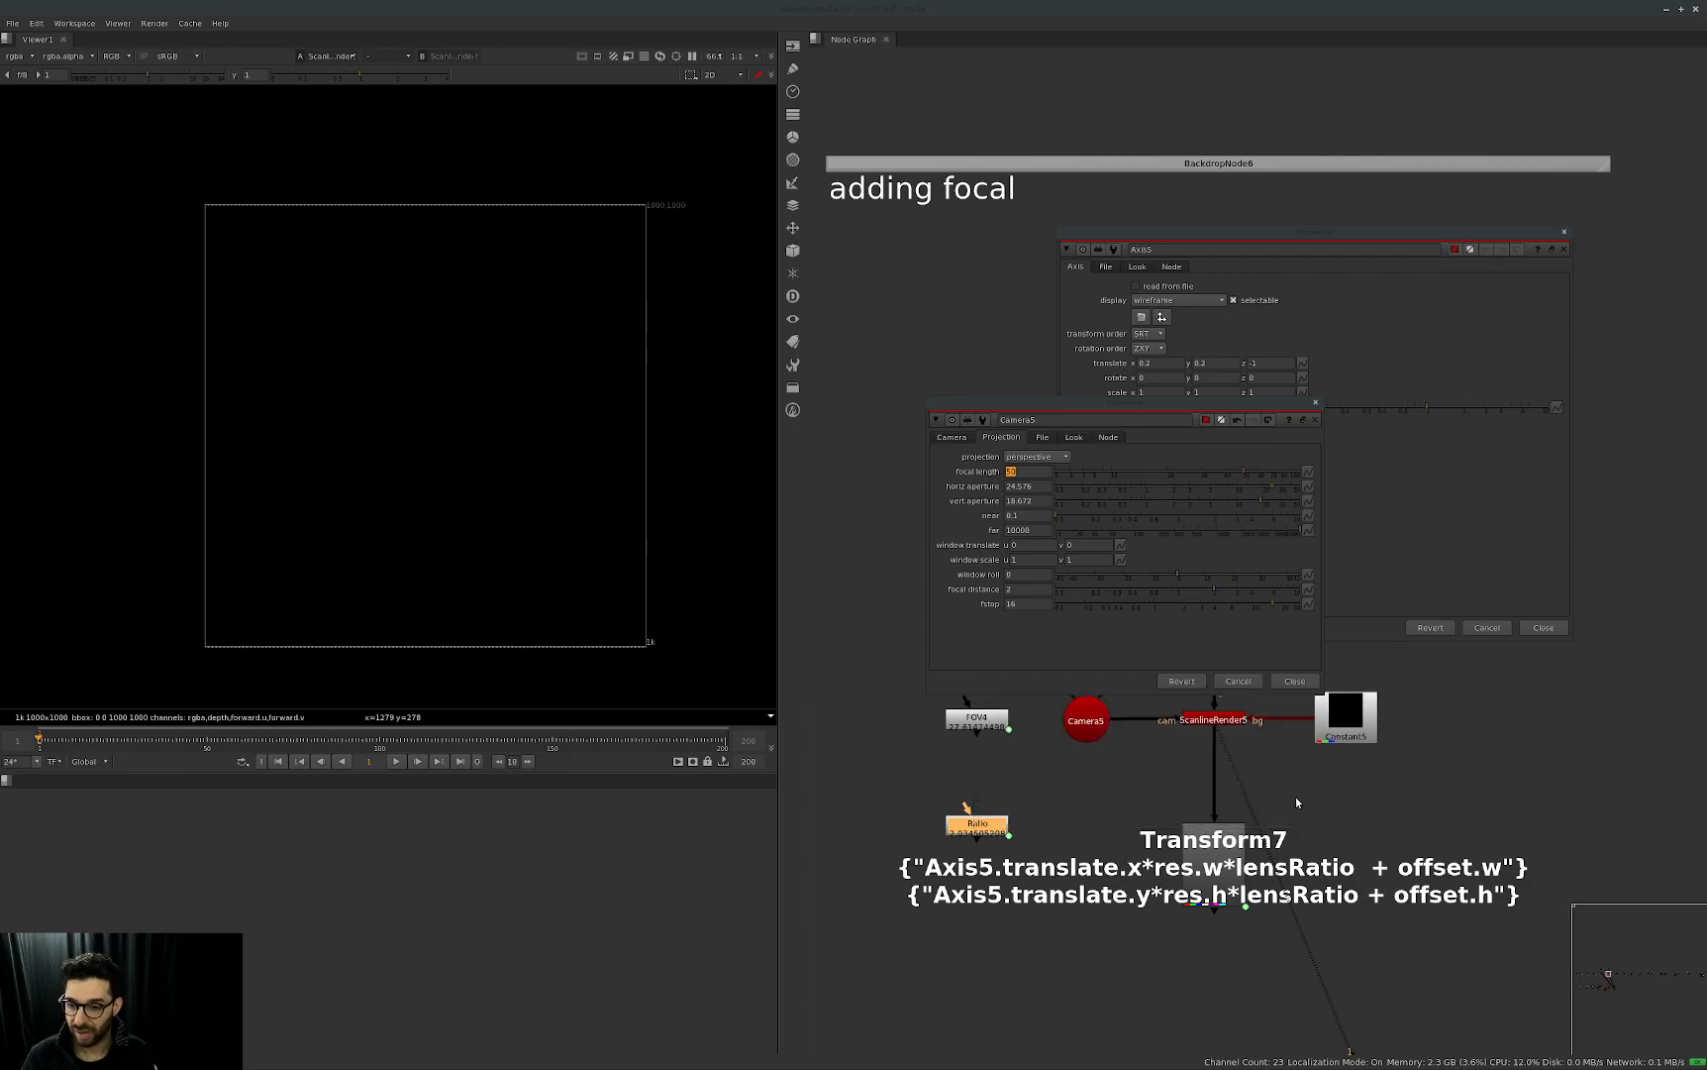
Enlarge the Ratio node's label font, close its properties and reposition the node below FOV4.
left_click(1019, 852)
left_click_drag(978, 832, 968, 810)
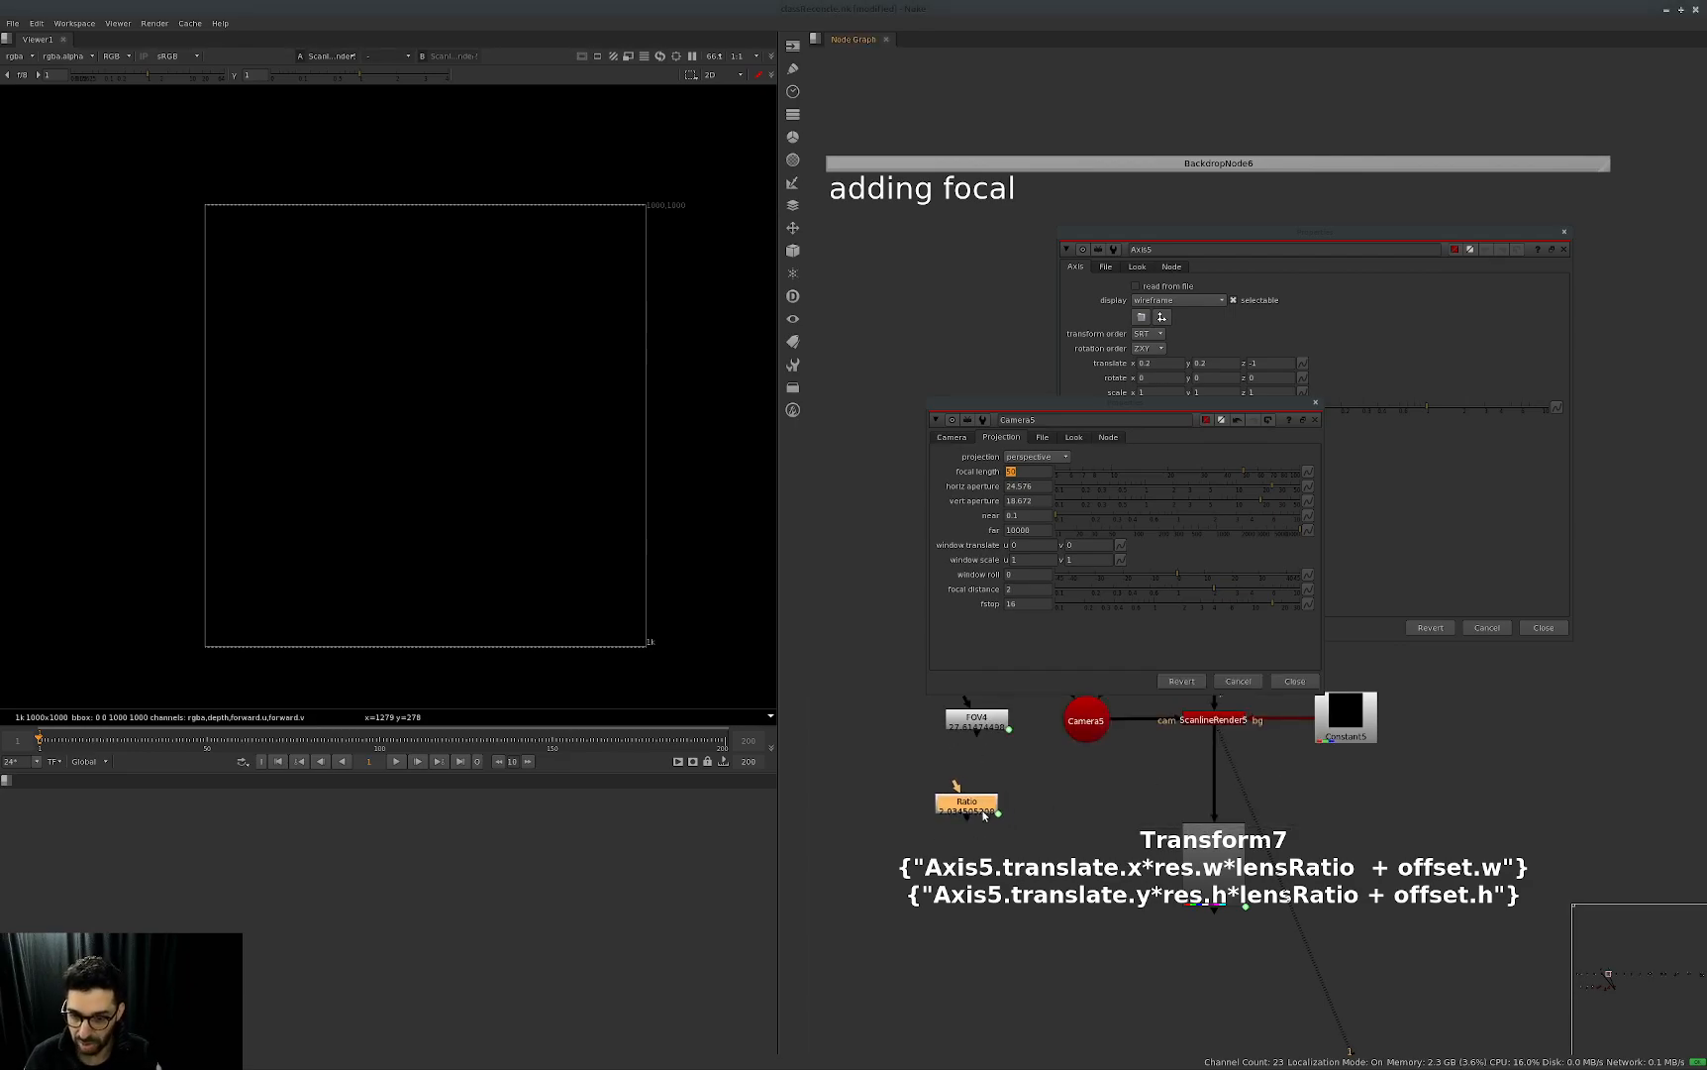
double_click(969, 810)
left_click(1028, 701)
left_click(1218, 759)
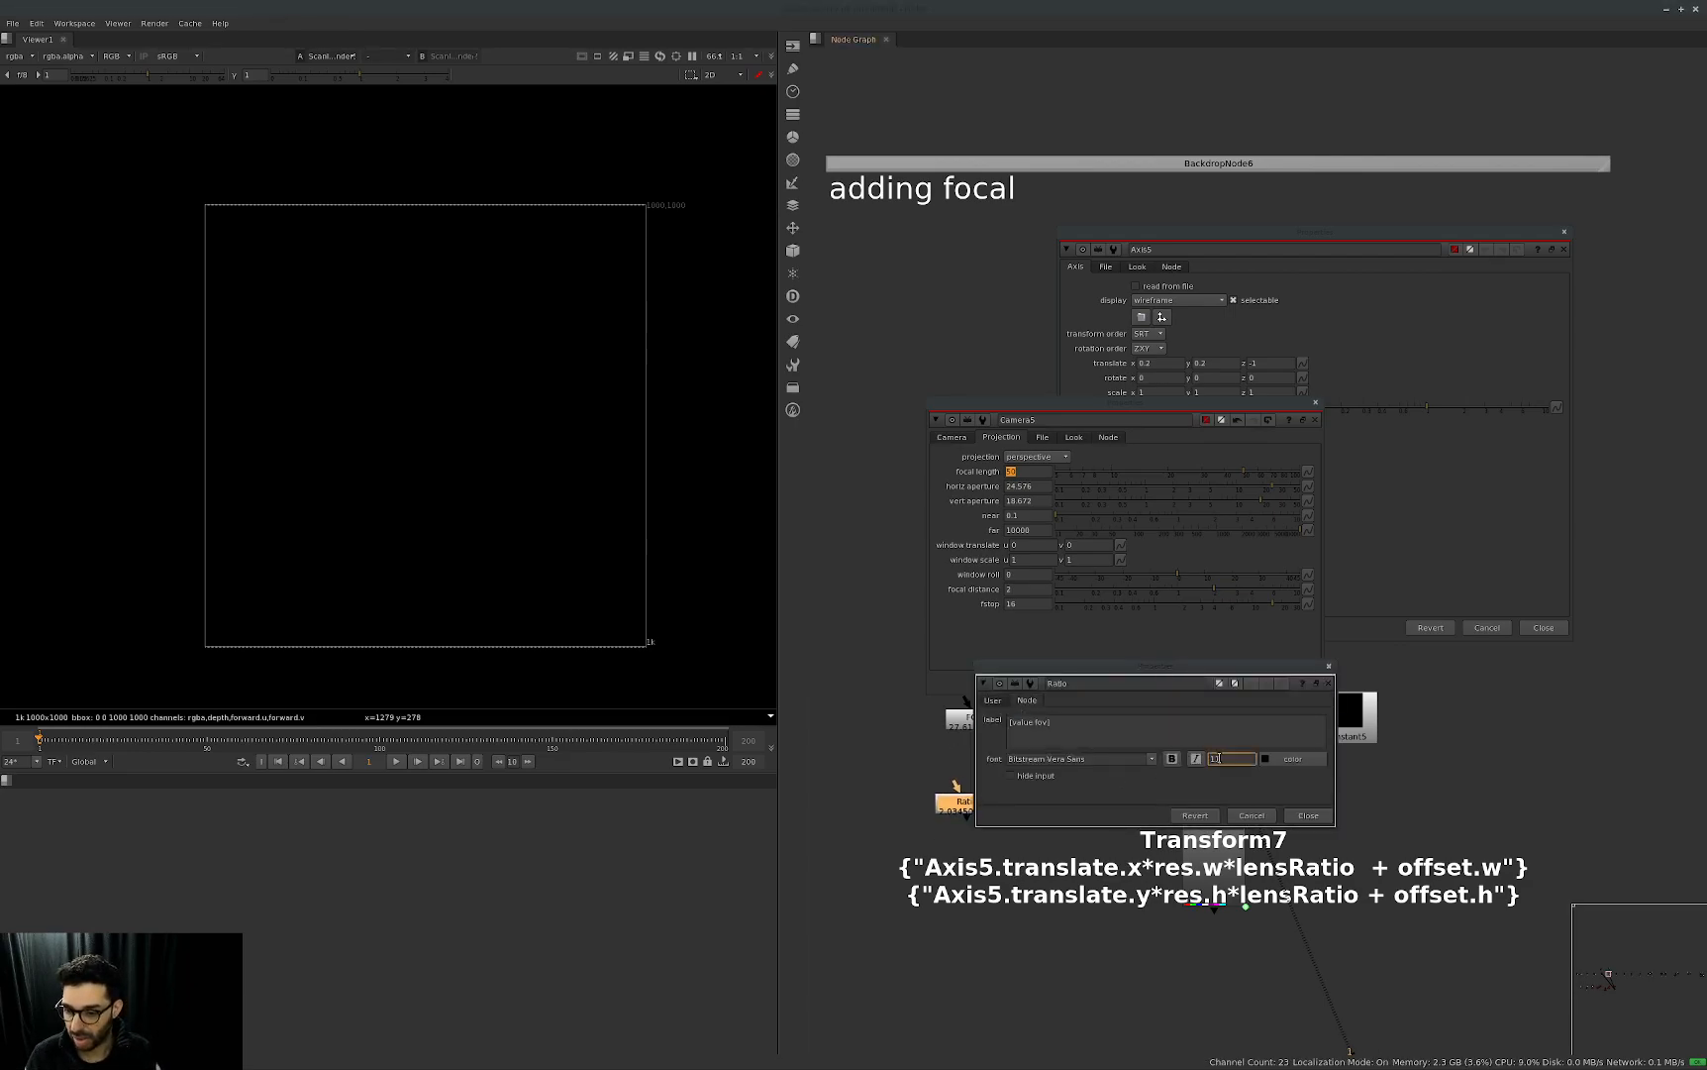
key("Up")
key("Up")
left_click(1321, 812)
left_click(1082, 807)
left_click_drag(980, 820, 973, 797)
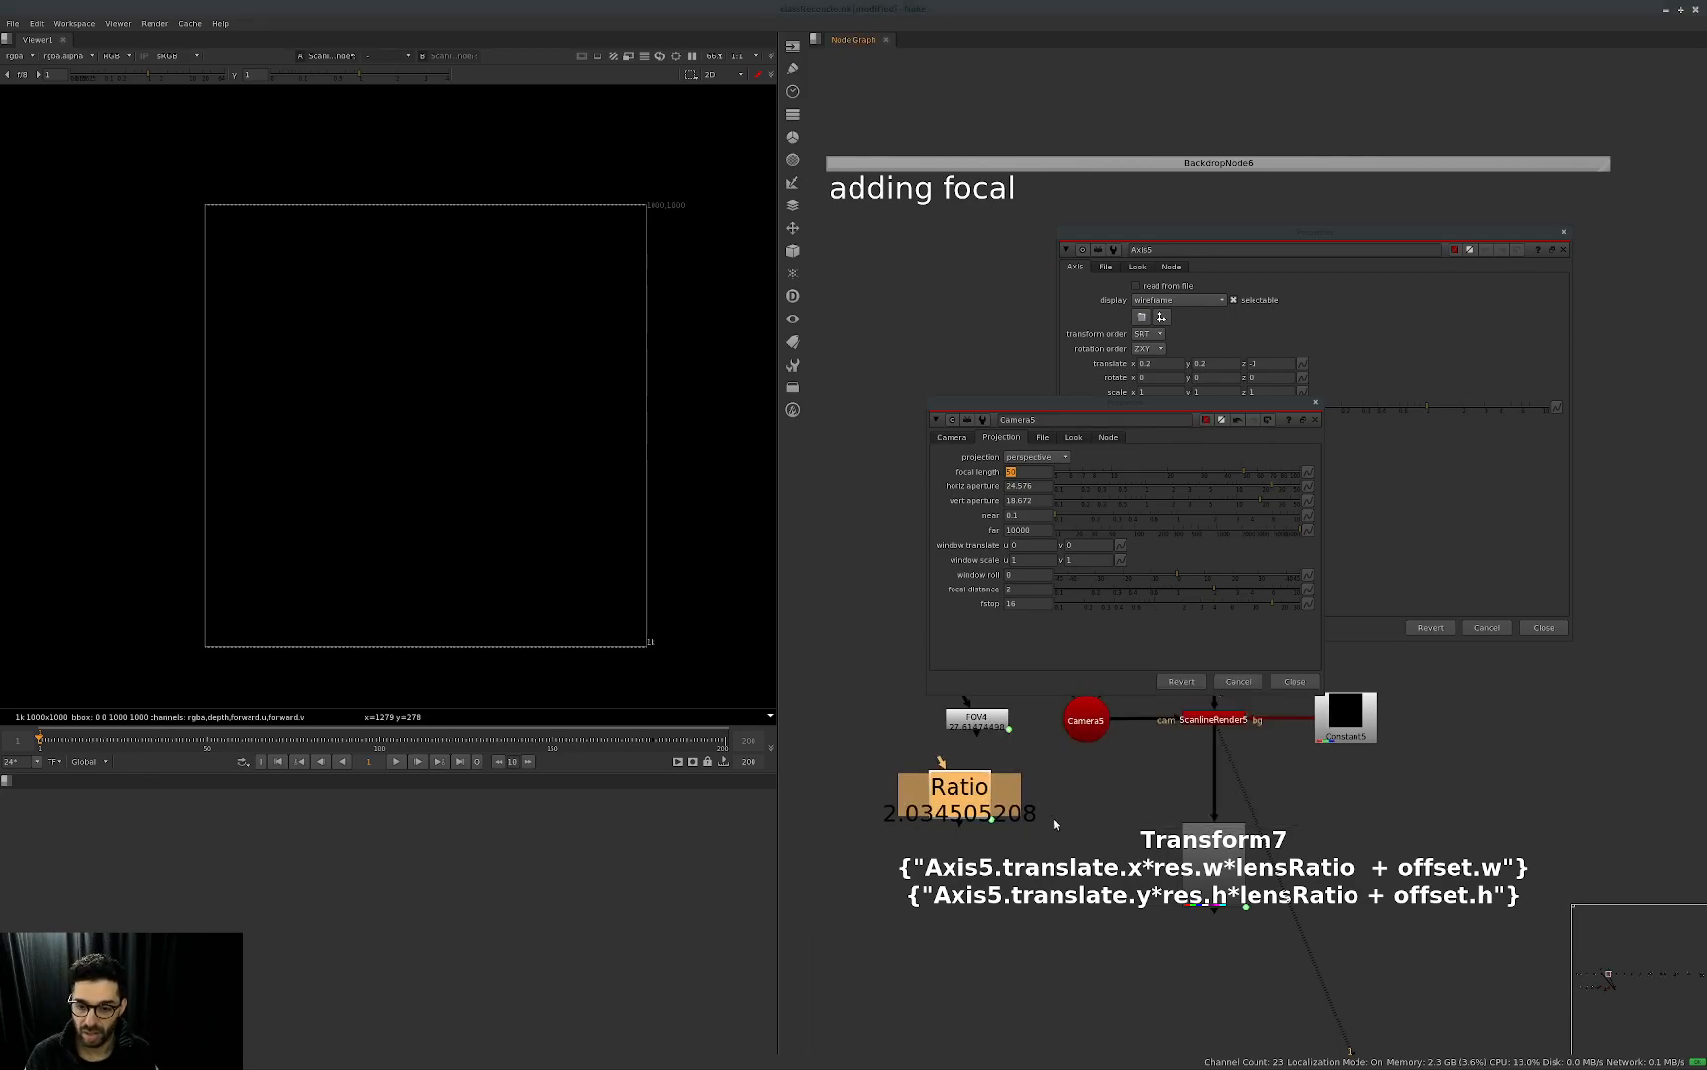
Close the Camera5 and Axis5 properties panels.
middle_click_drag(1054, 825, 1058, 804)
left_click(976, 860)
left_click(1266, 691)
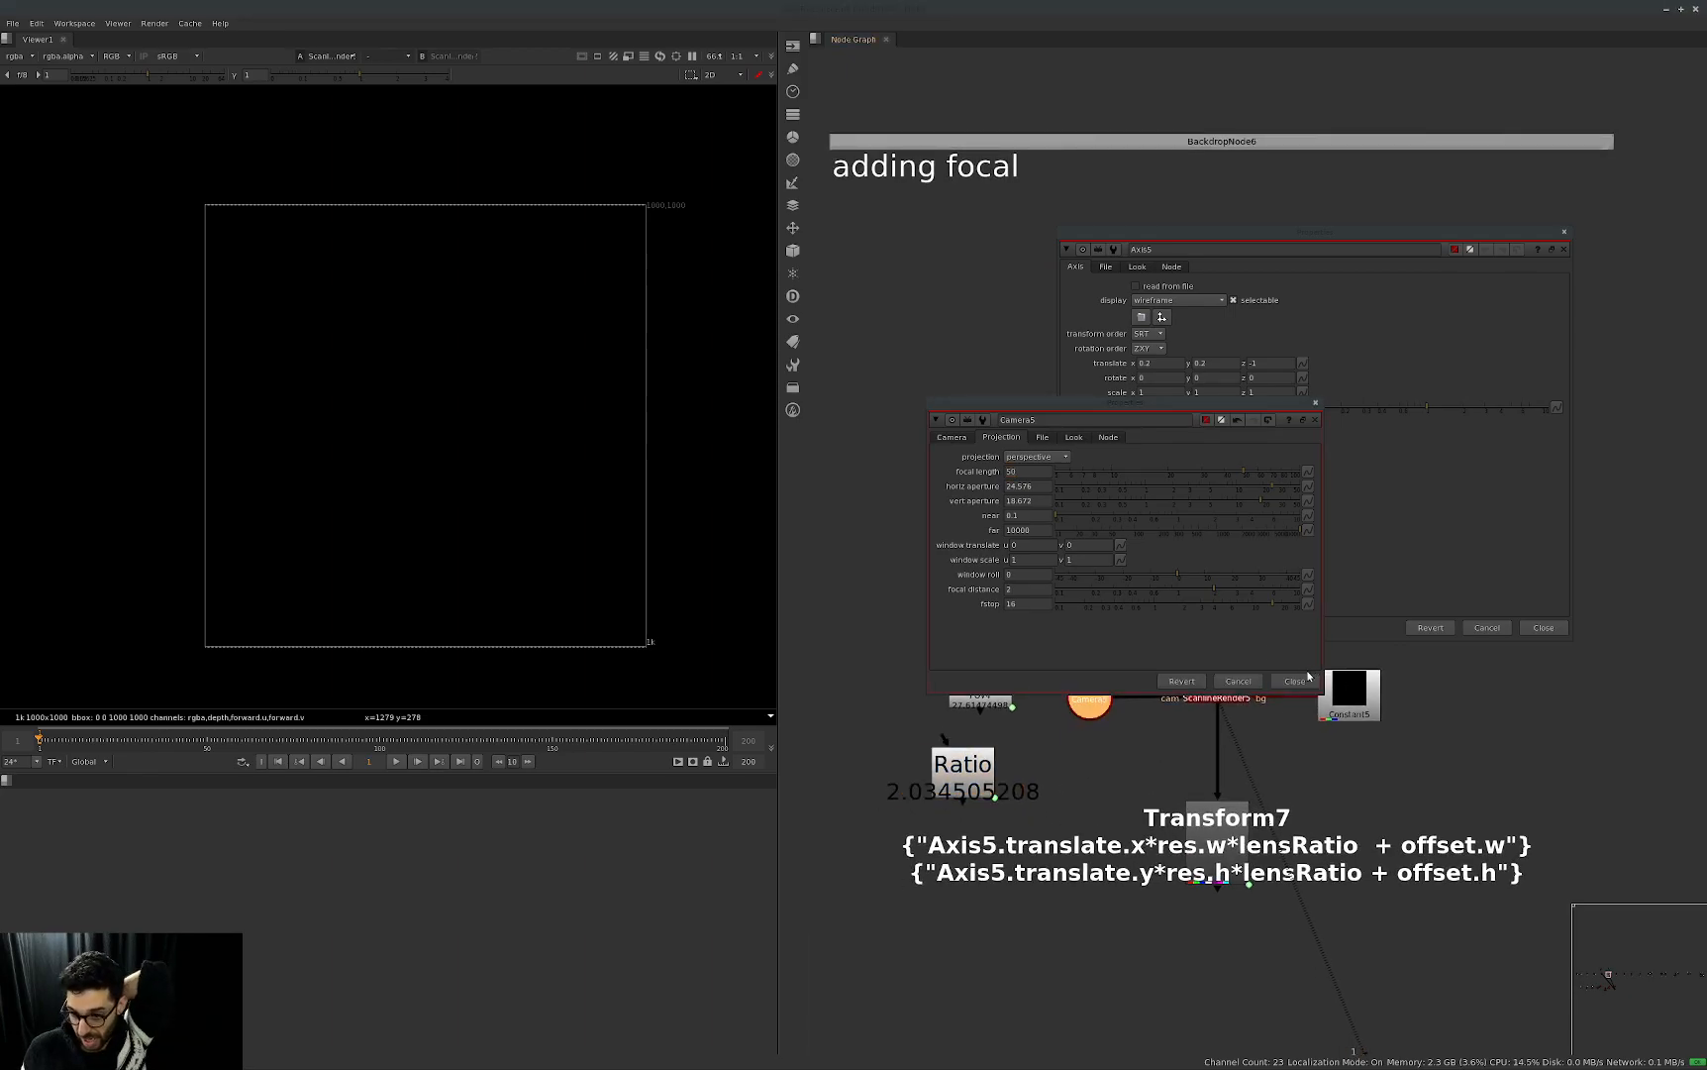
left_click(1302, 680)
left_click(1502, 698)
left_click(1541, 629)
Open Transform7's properties and show its user parameters for res, offset and lensRatio.
left_click_drag(1347, 762, 1233, 862)
key("Return")
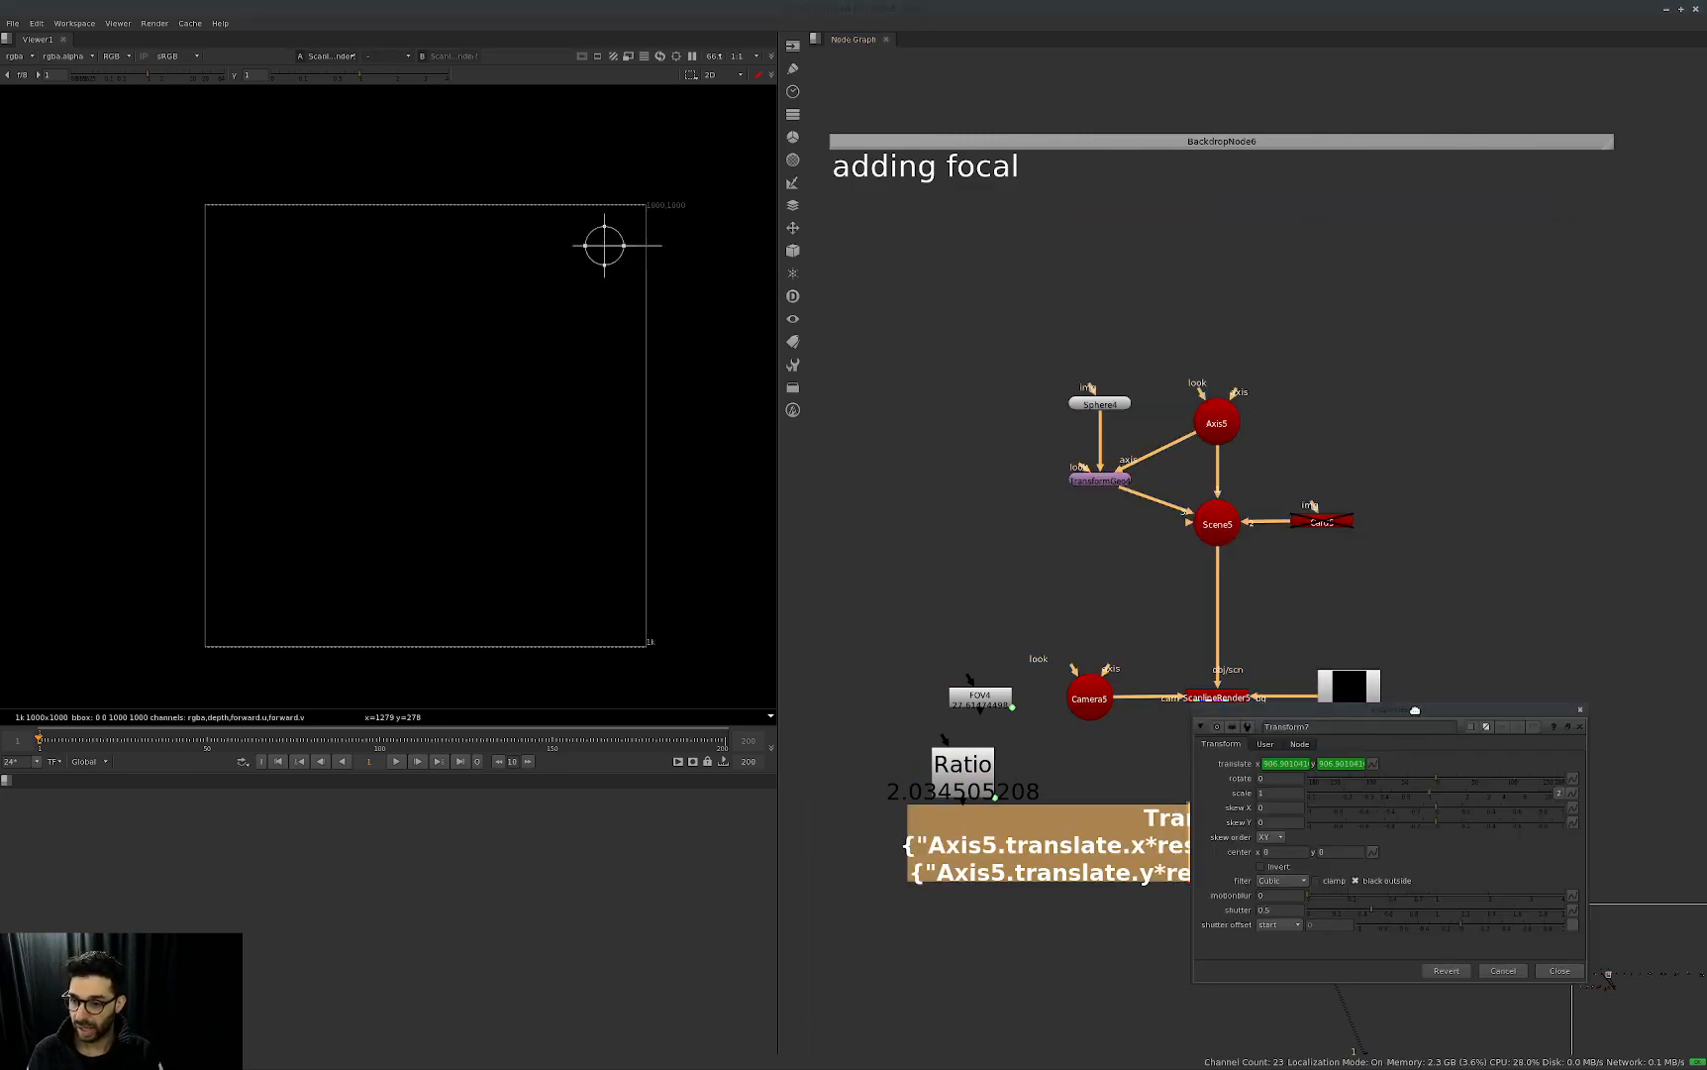
left_click_drag(1417, 713, 1148, 334)
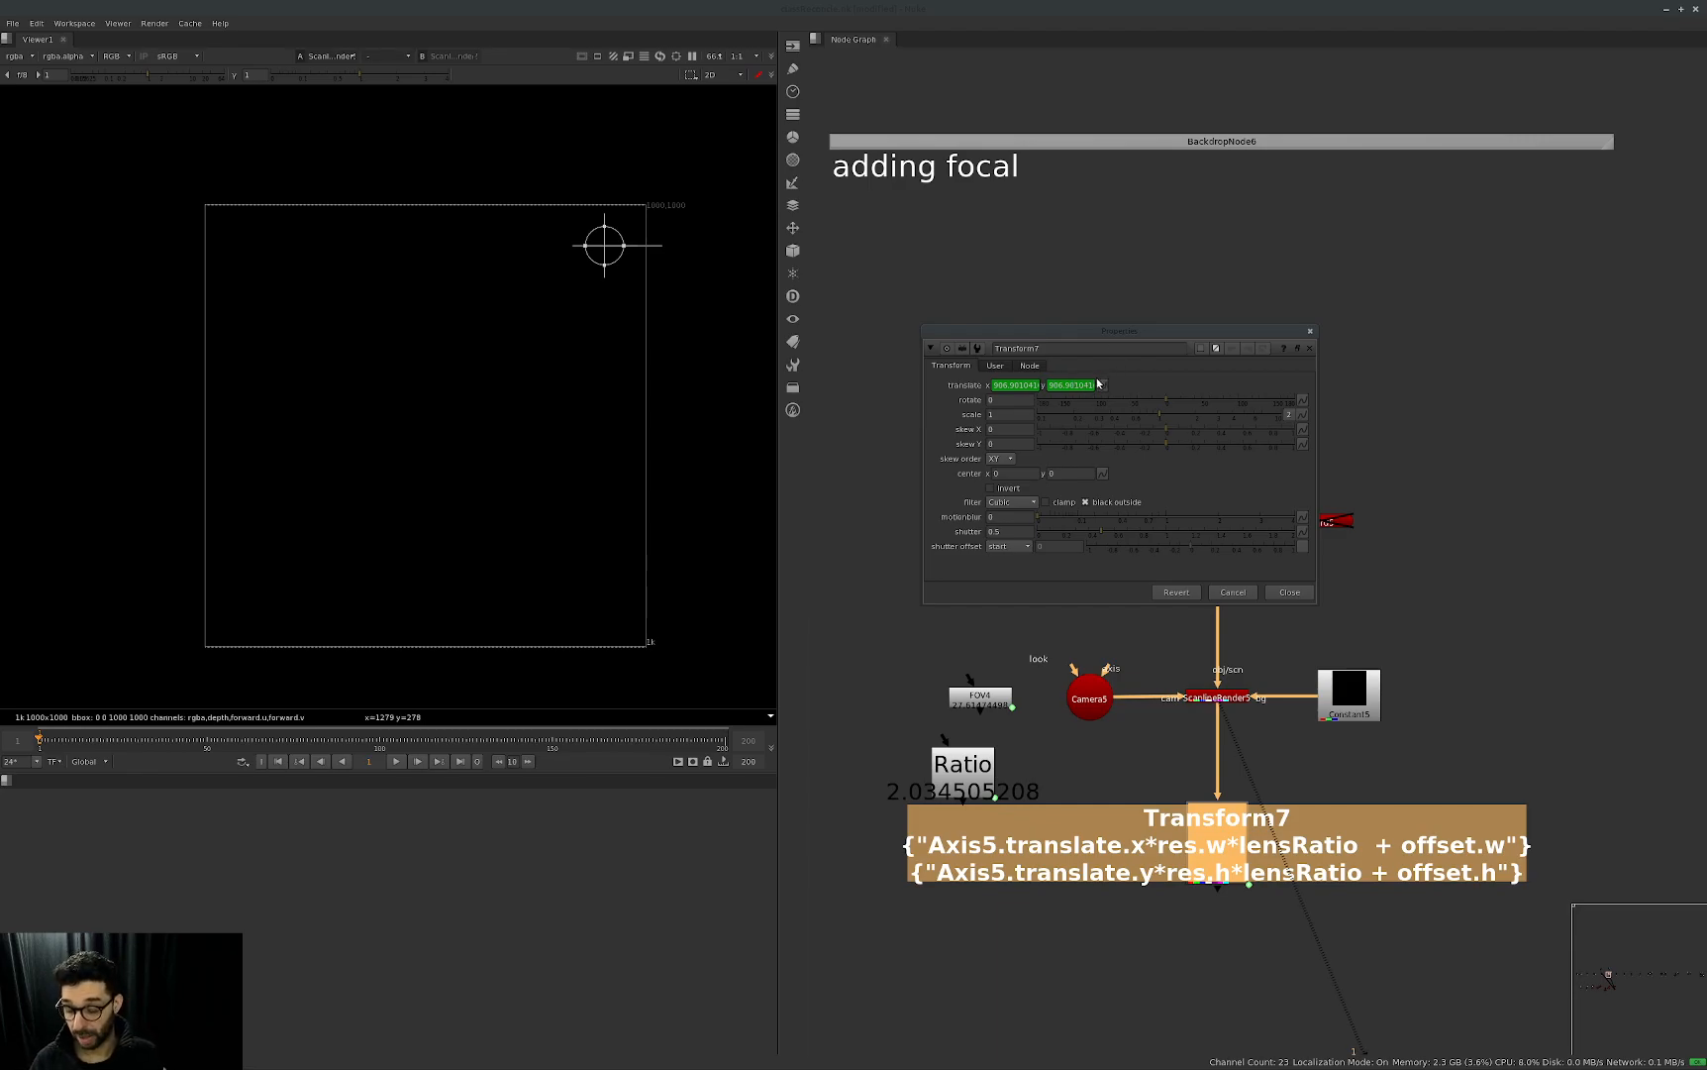
left_click(995, 365)
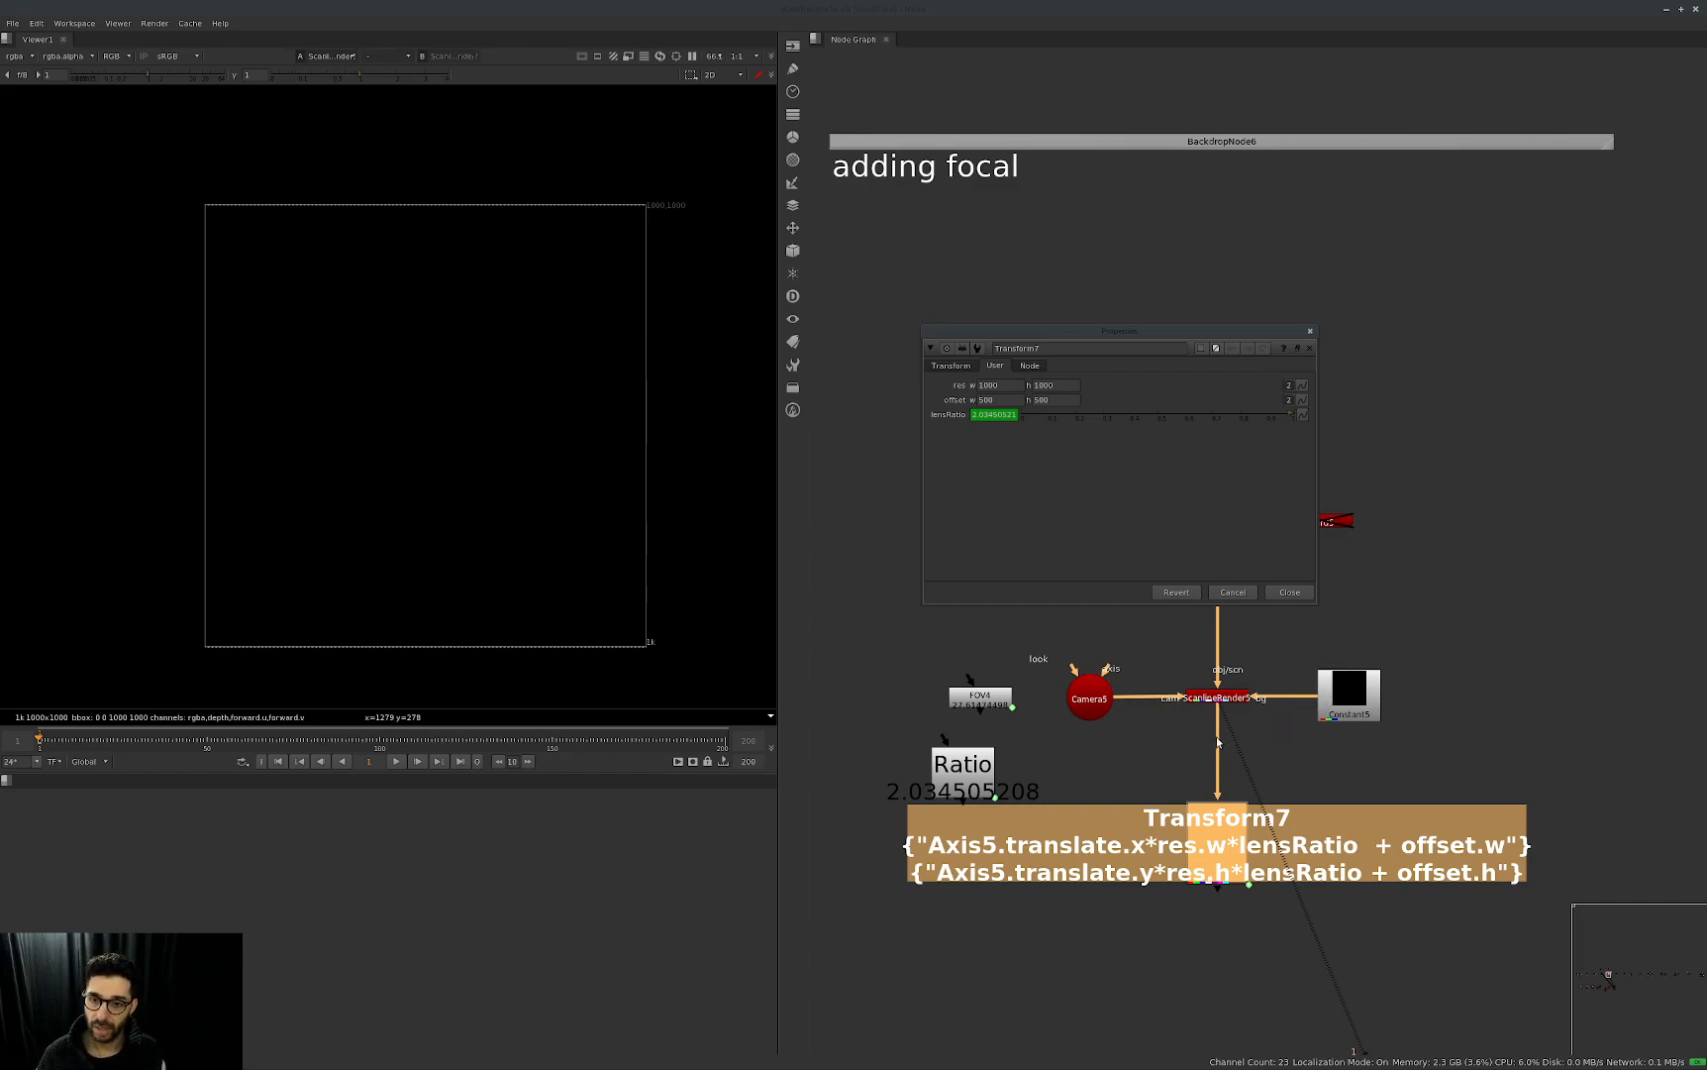
Inspect the lensRatio expression in Transform7's user parameters, and close the node's properties.
mouse_move(1220, 709)
left_mouse_down()
mouse_move(1176, 777)
mouse_move(1192, 825)
mouse_move(1111, 900)
mouse_move(1244, 825)
mouse_move(1222, 826)
mouse_move(1214, 702)
left_mouse_up()
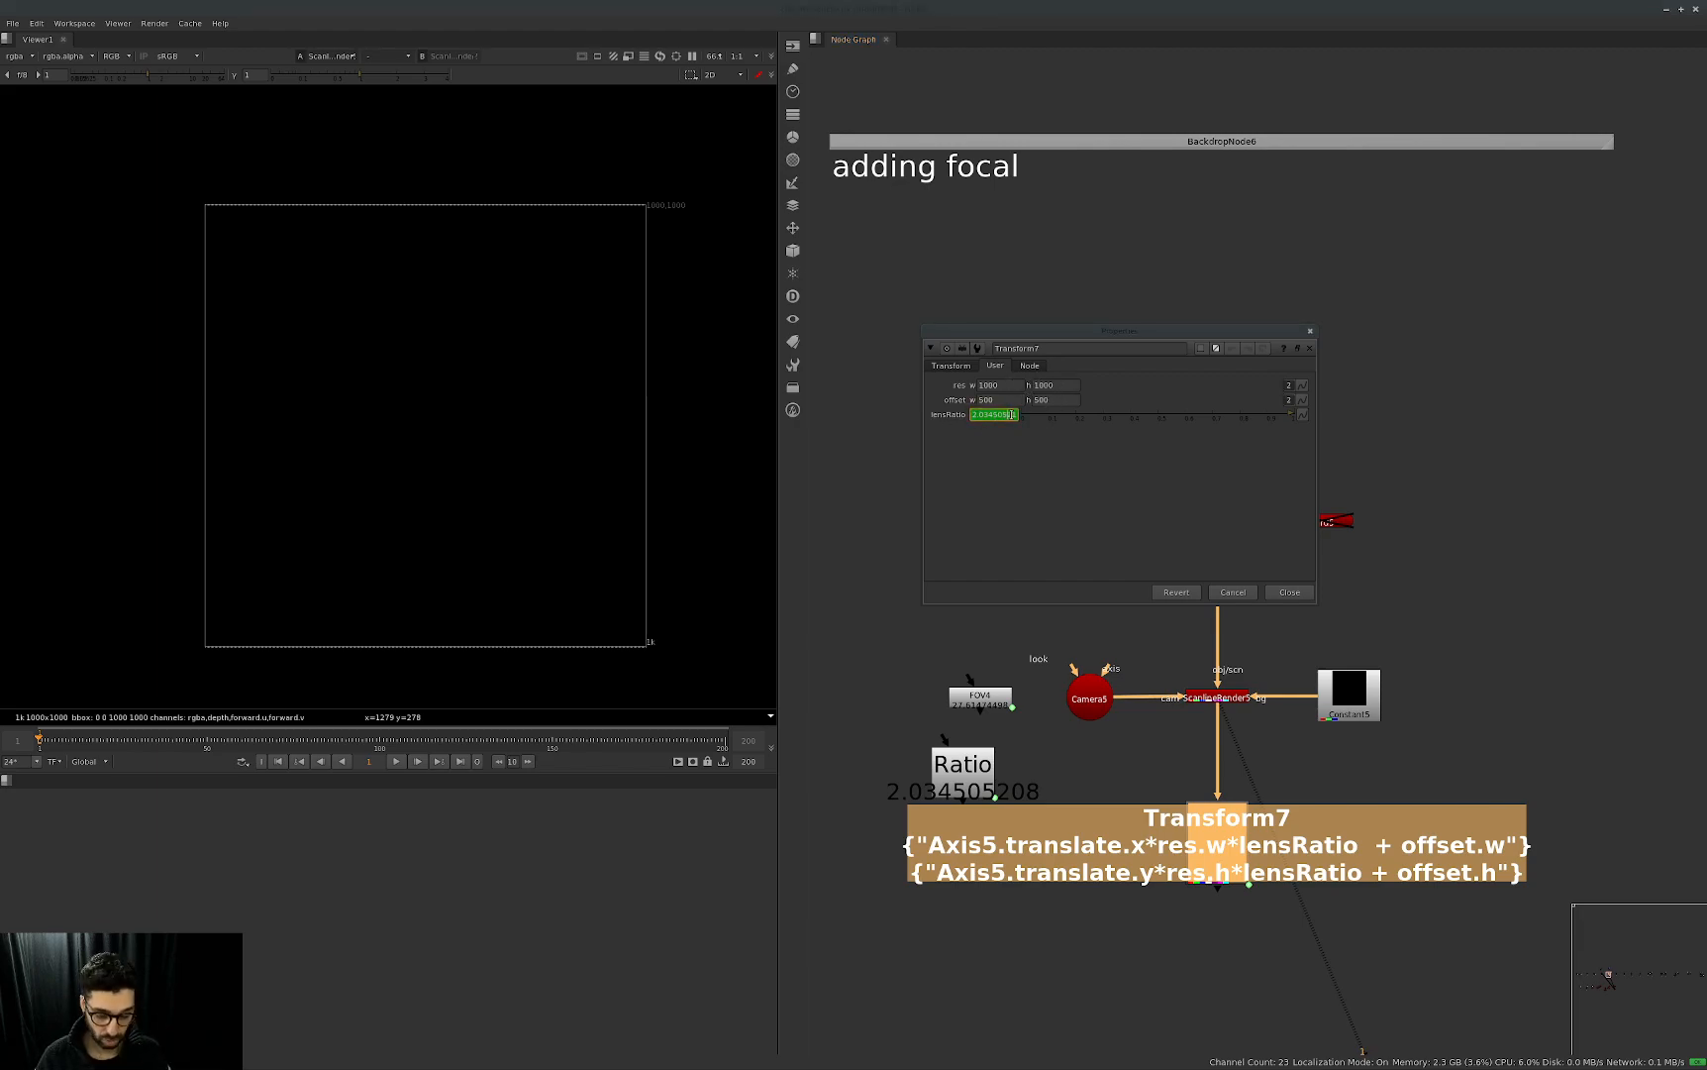
key("equal")
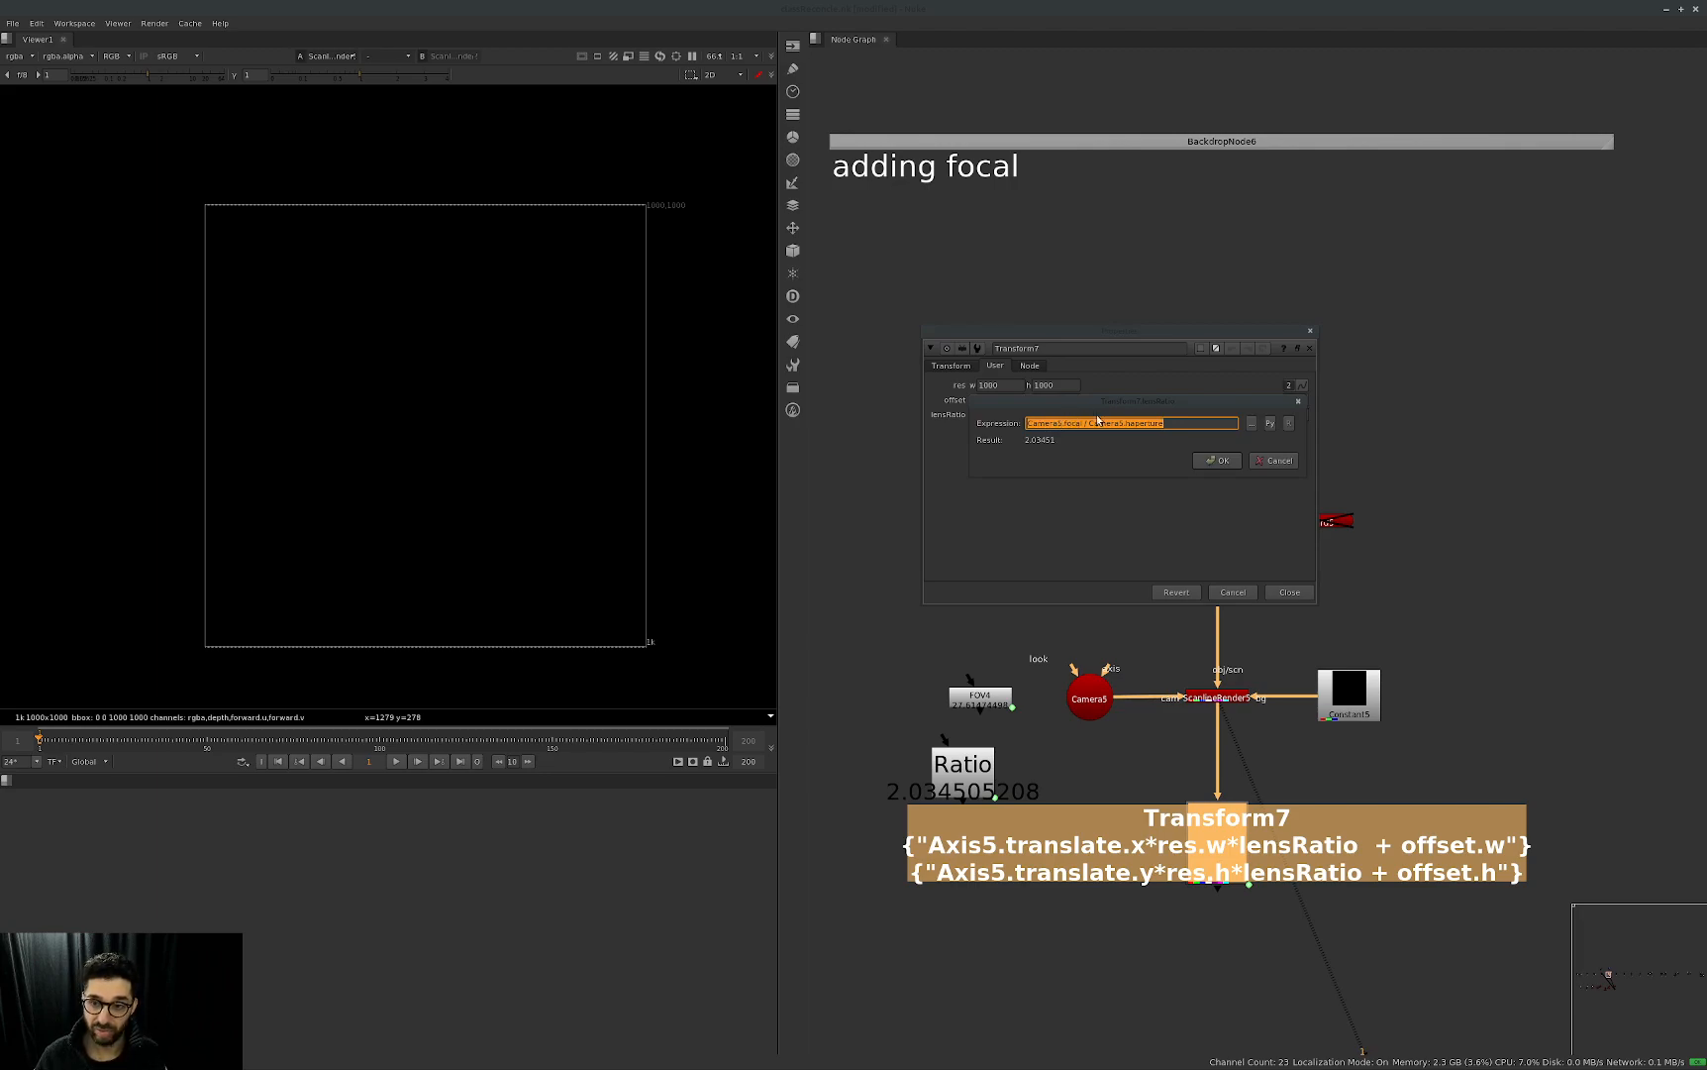
left_click(1217, 461)
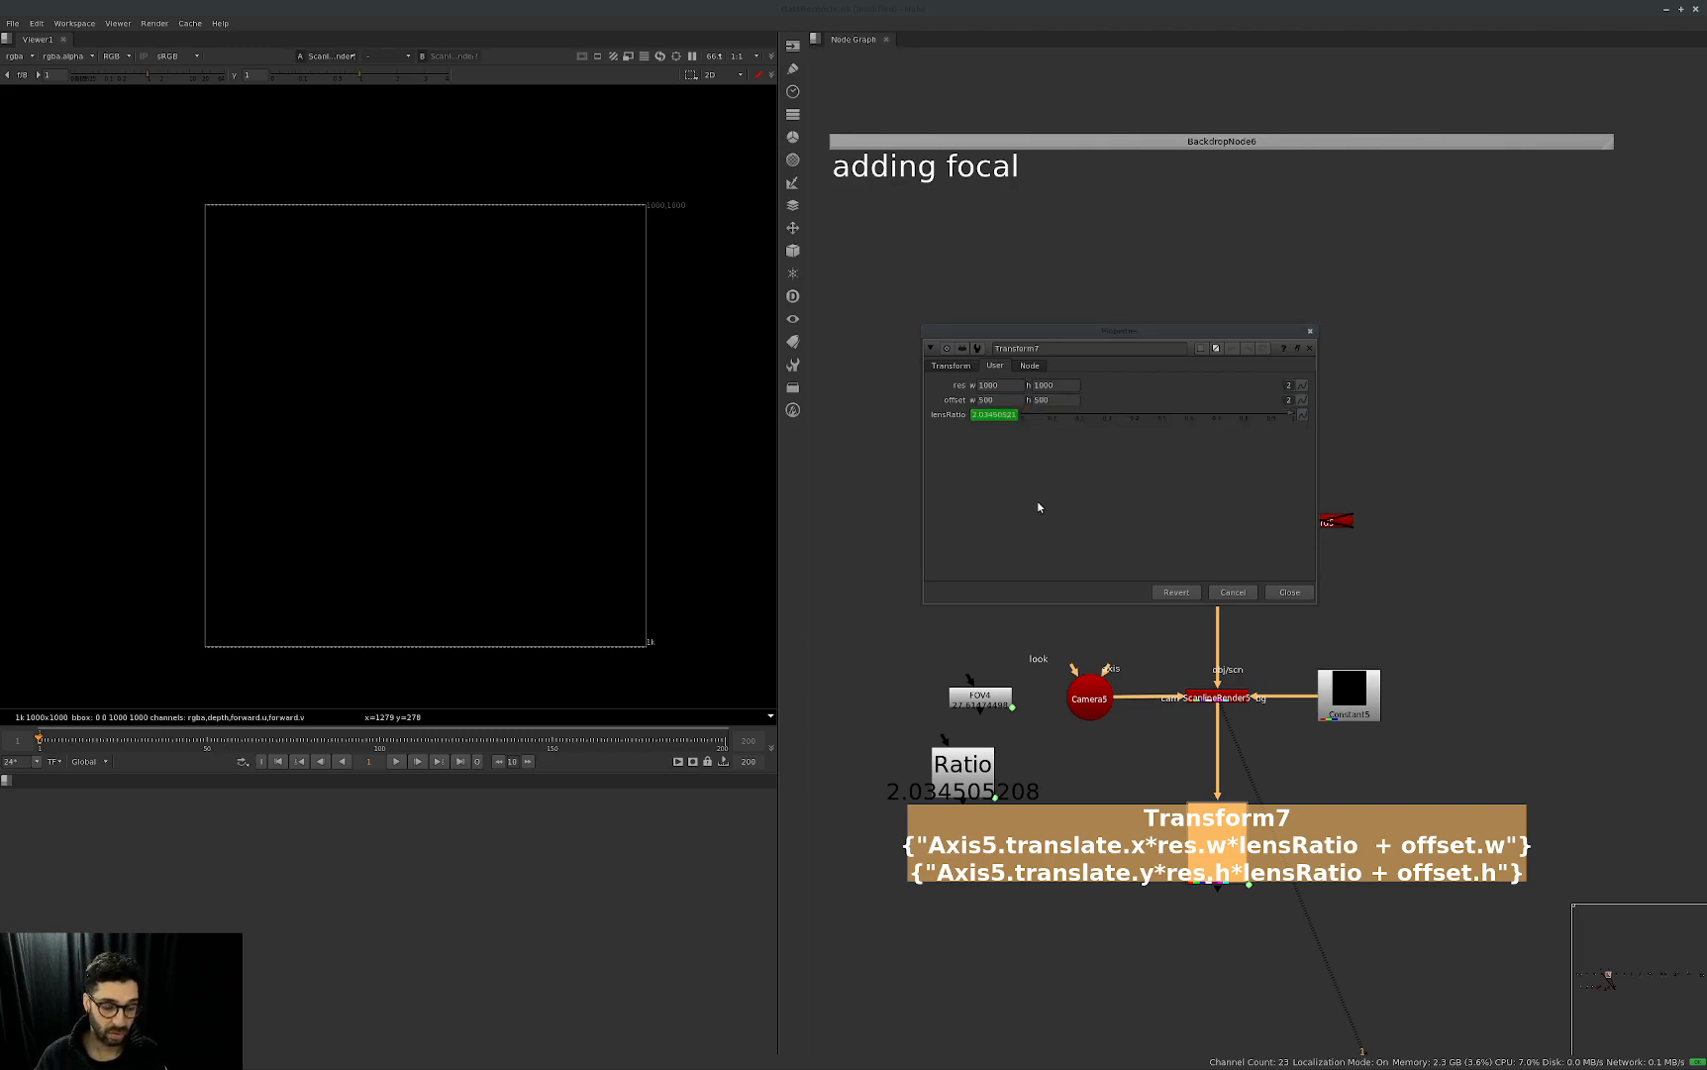
left_click_drag(1206, 332, 1135, 244)
key("Escape")
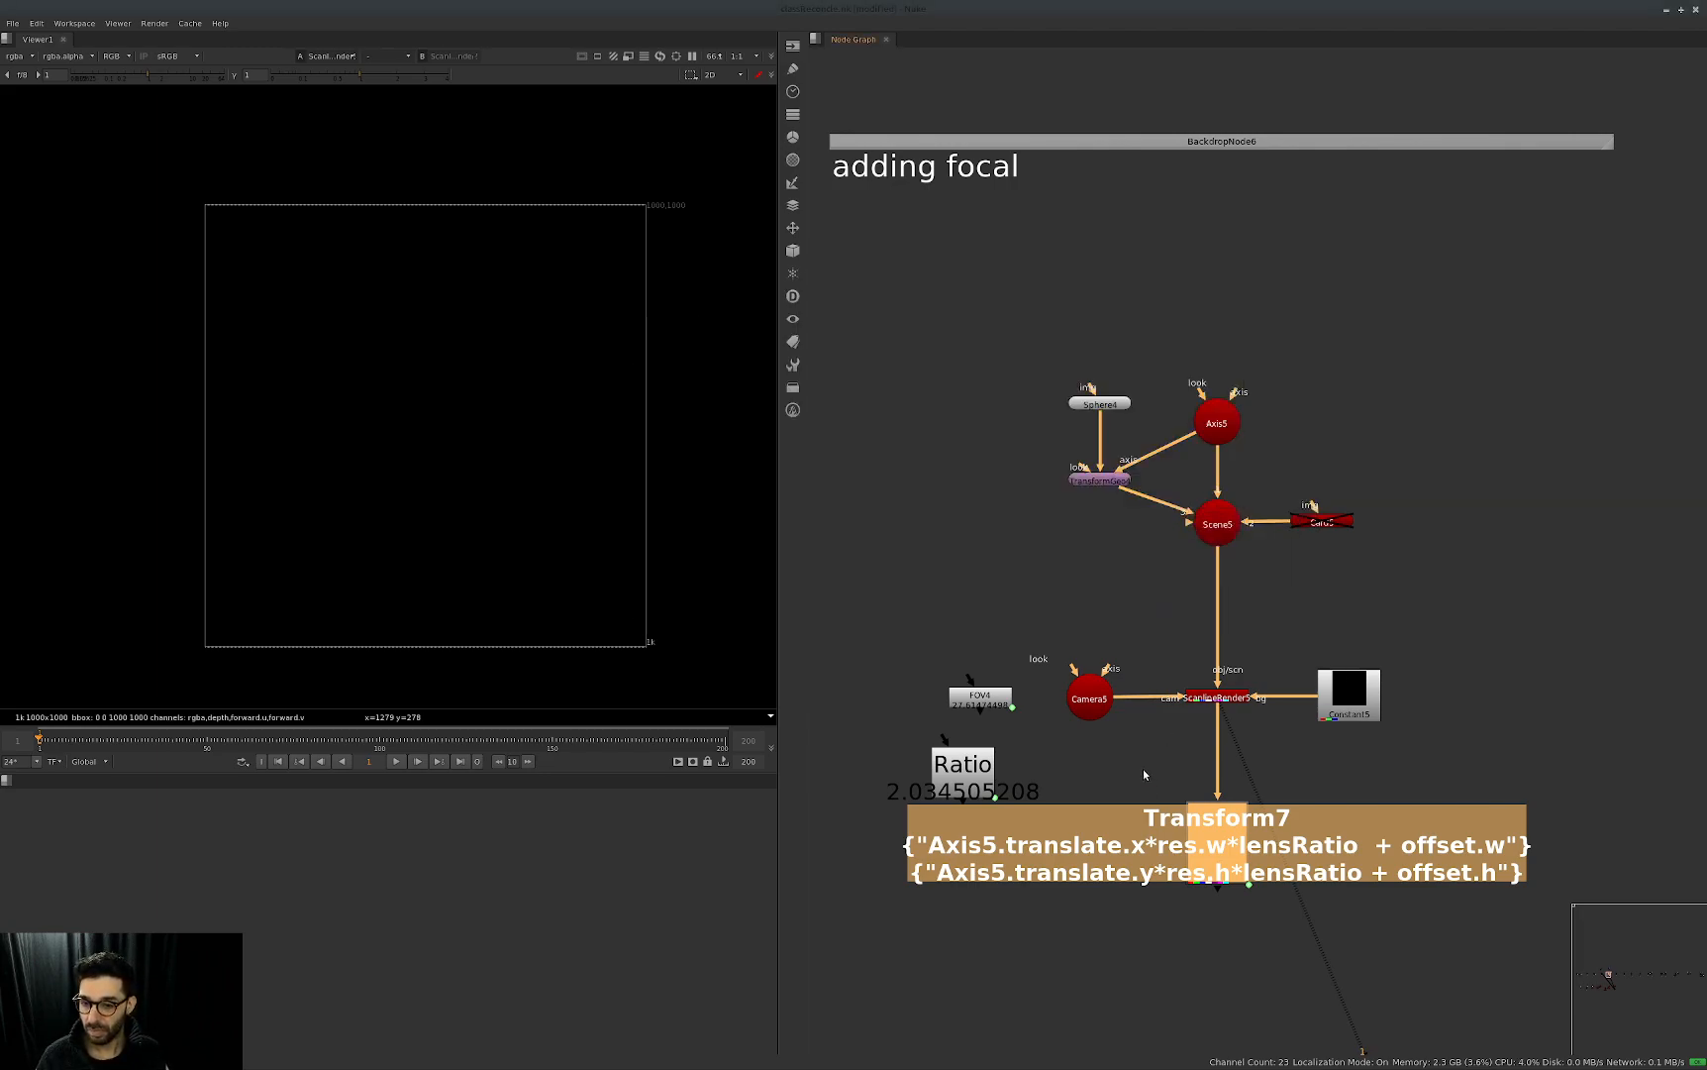
Move the Ratio node above FOV4 and open Camera5's projection settings beside the node graph's camera setup.
middle_click_drag(1141, 771, 1207, 743)
left_click_drag(1033, 755, 972, 593)
double_click(1155, 669)
left_click_drag(1089, 403, 1382, 390)
Open the Ratio properties beside Camera5's, try focal lengths such as 34 and 63, and reset the focal length to 50.
left_click(1474, 459)
left_click_drag(1473, 459, 1504, 459)
double_click(968, 575)
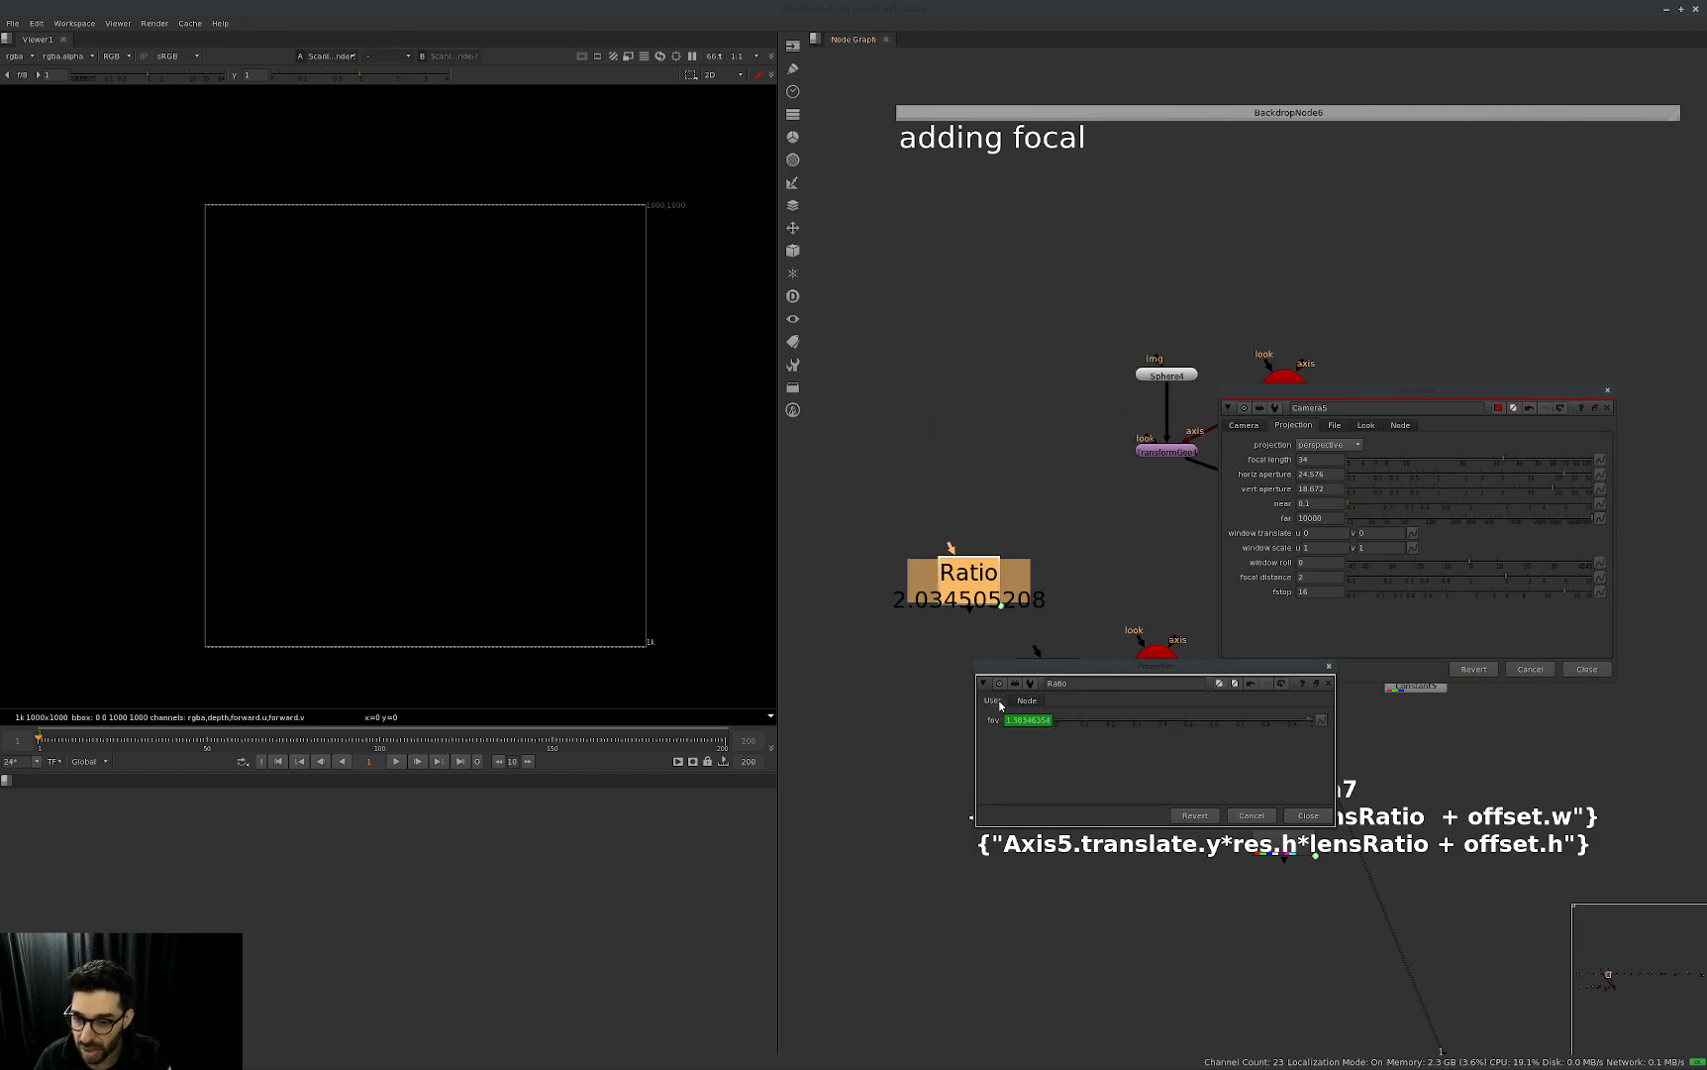
left_click_drag(1182, 668, 1076, 671)
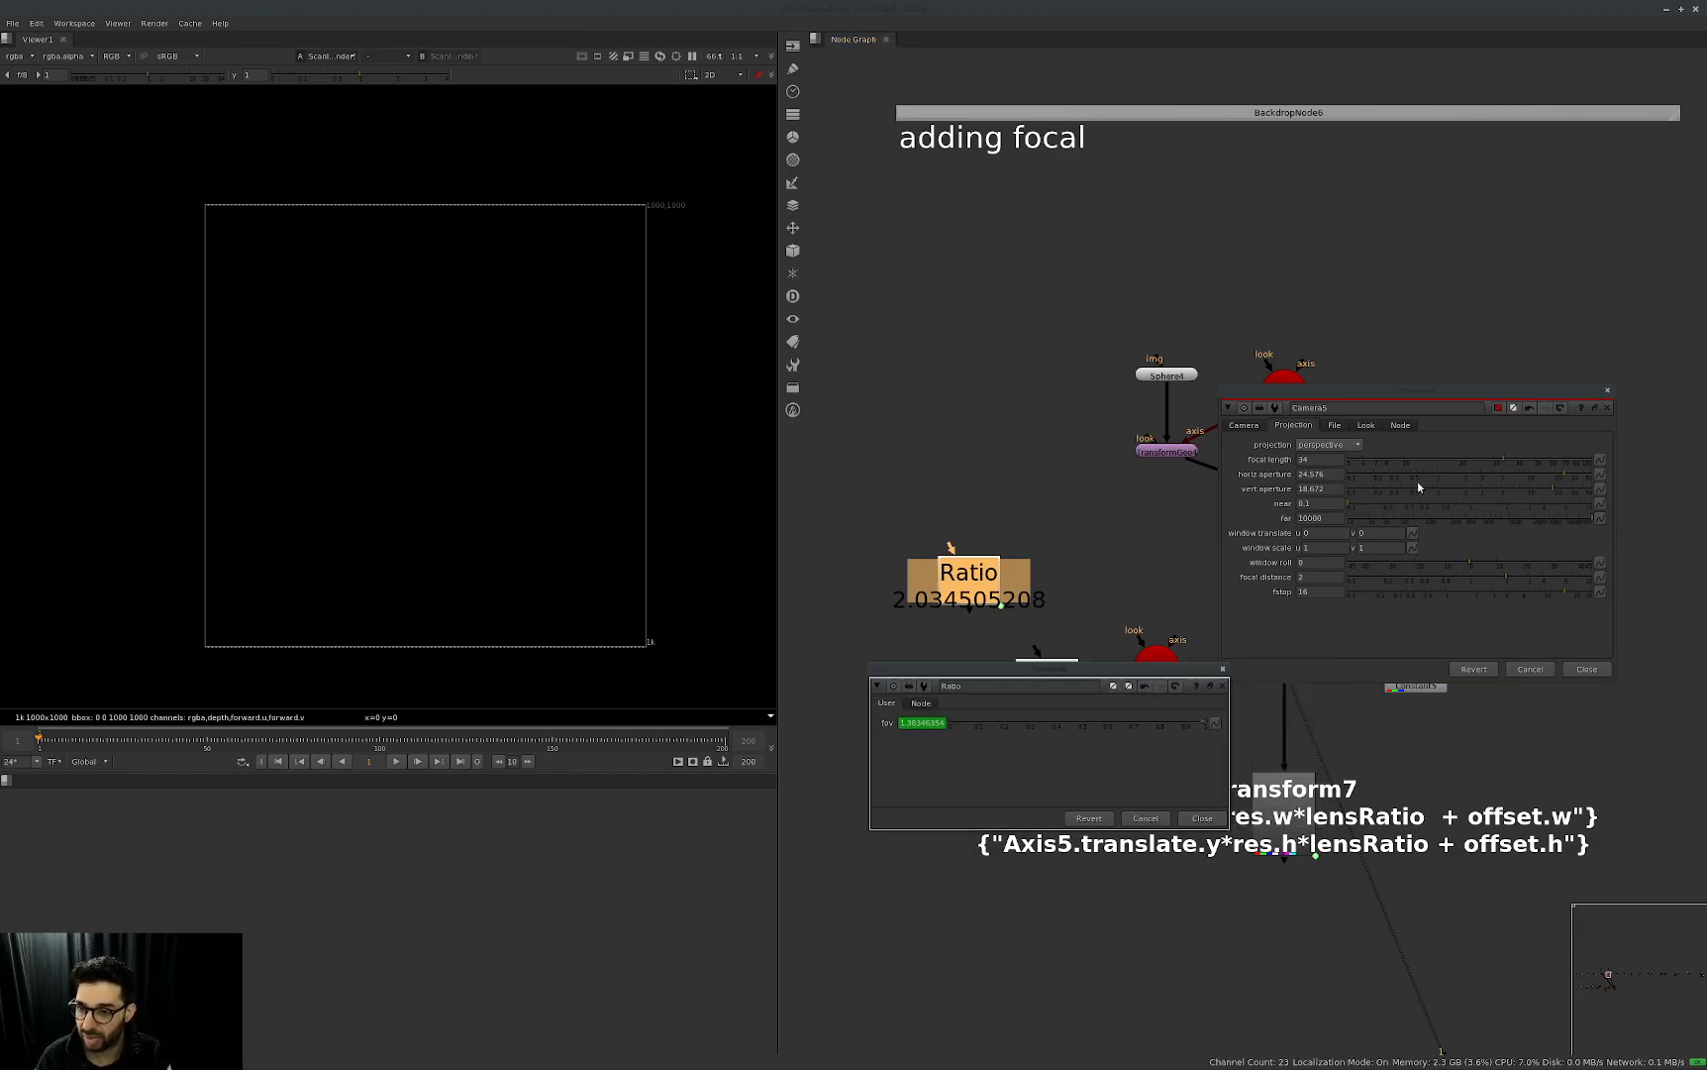
left_click(1551, 455)
left_click(1493, 459, "ctrl")
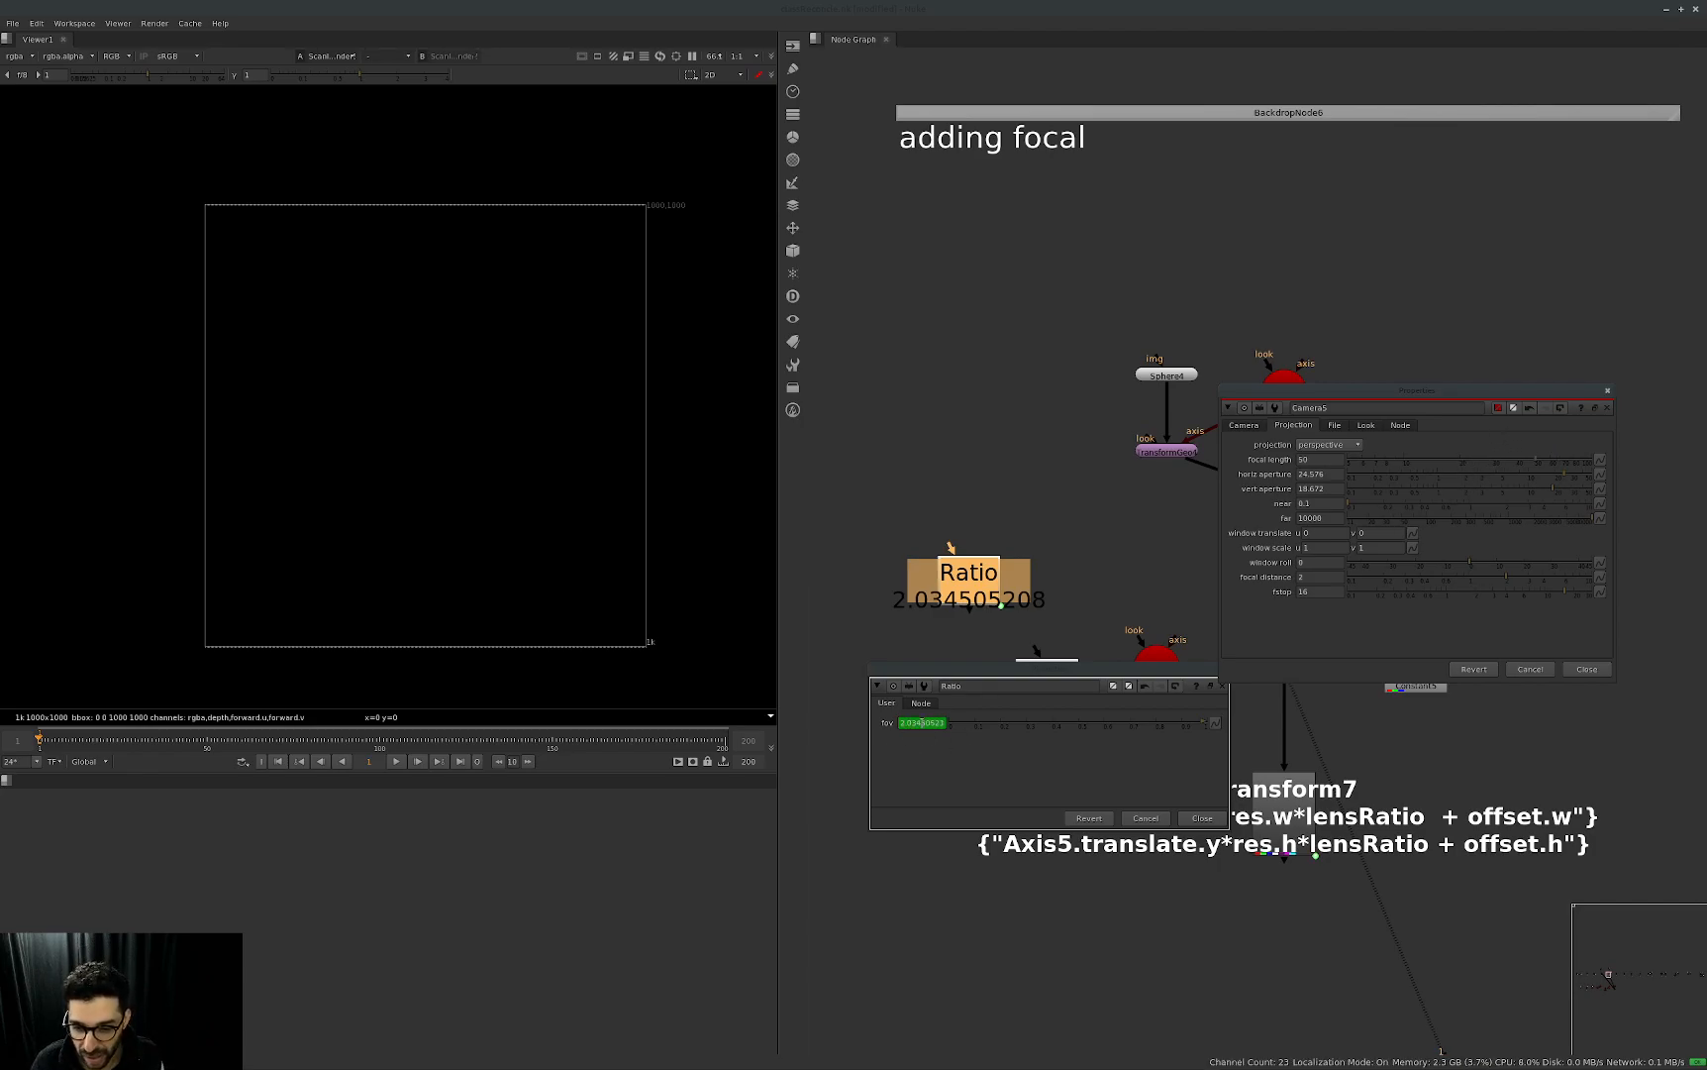
left_click(1560, 457)
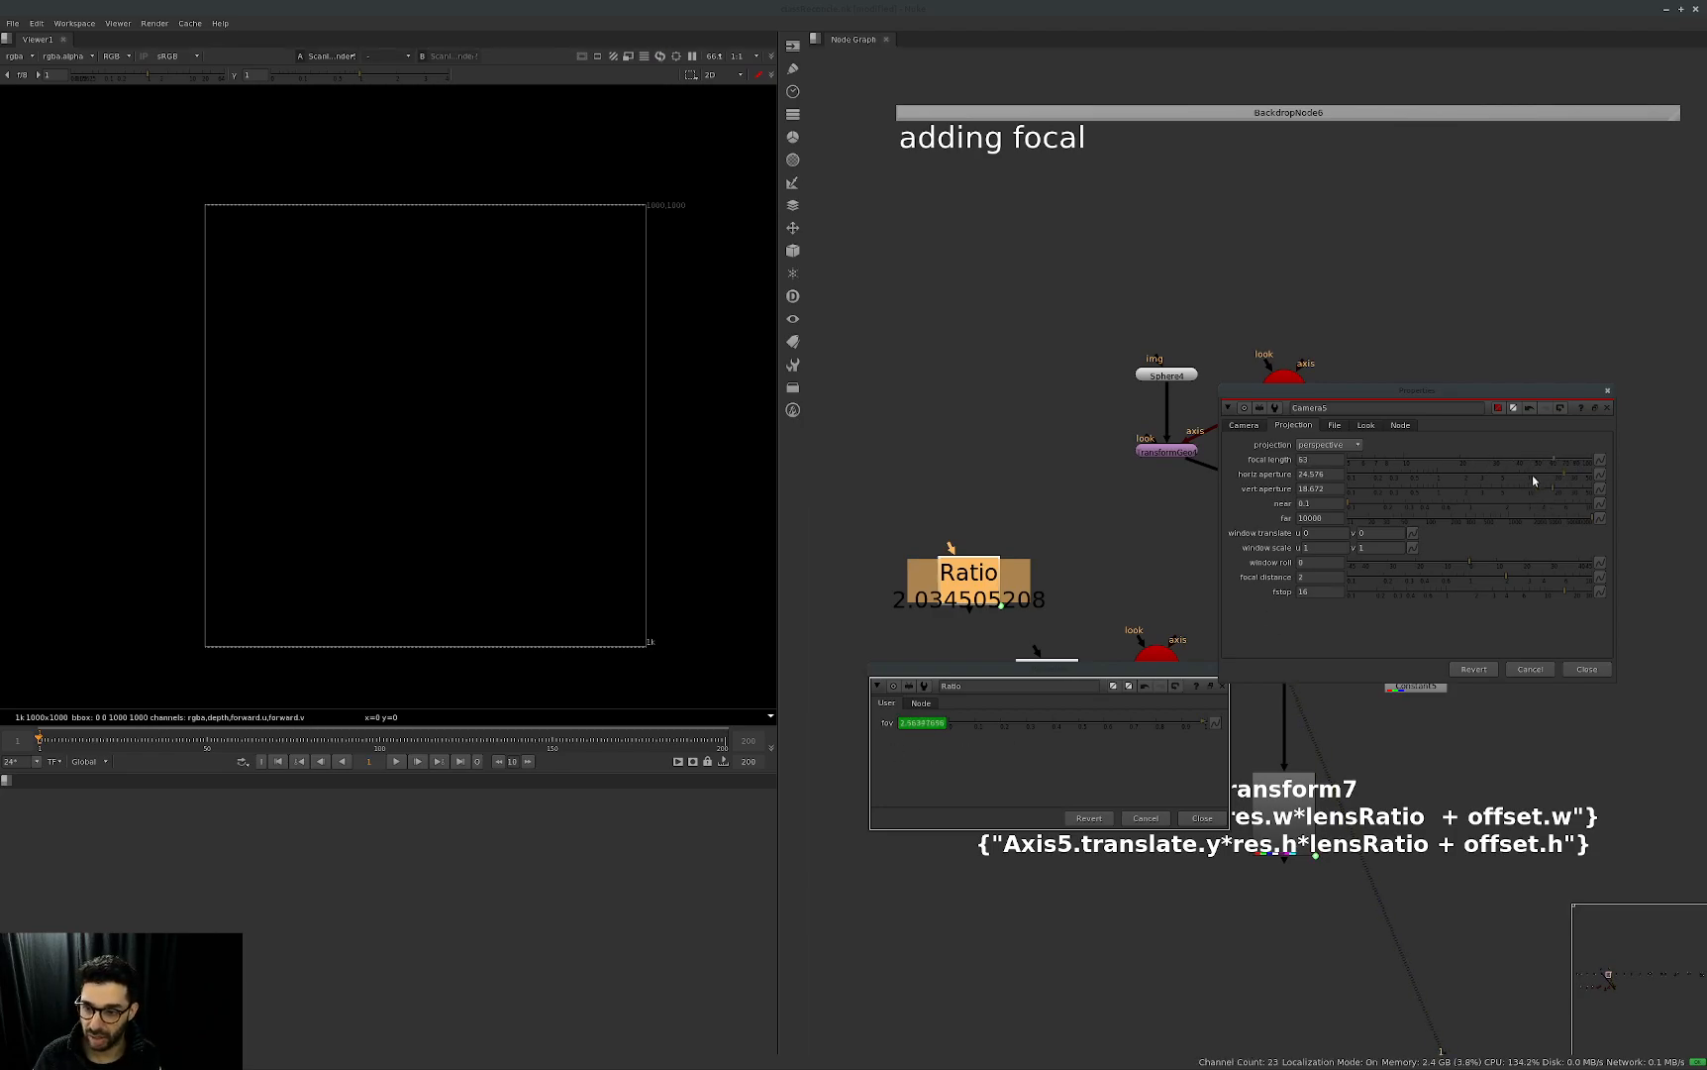
left_click(1471, 498)
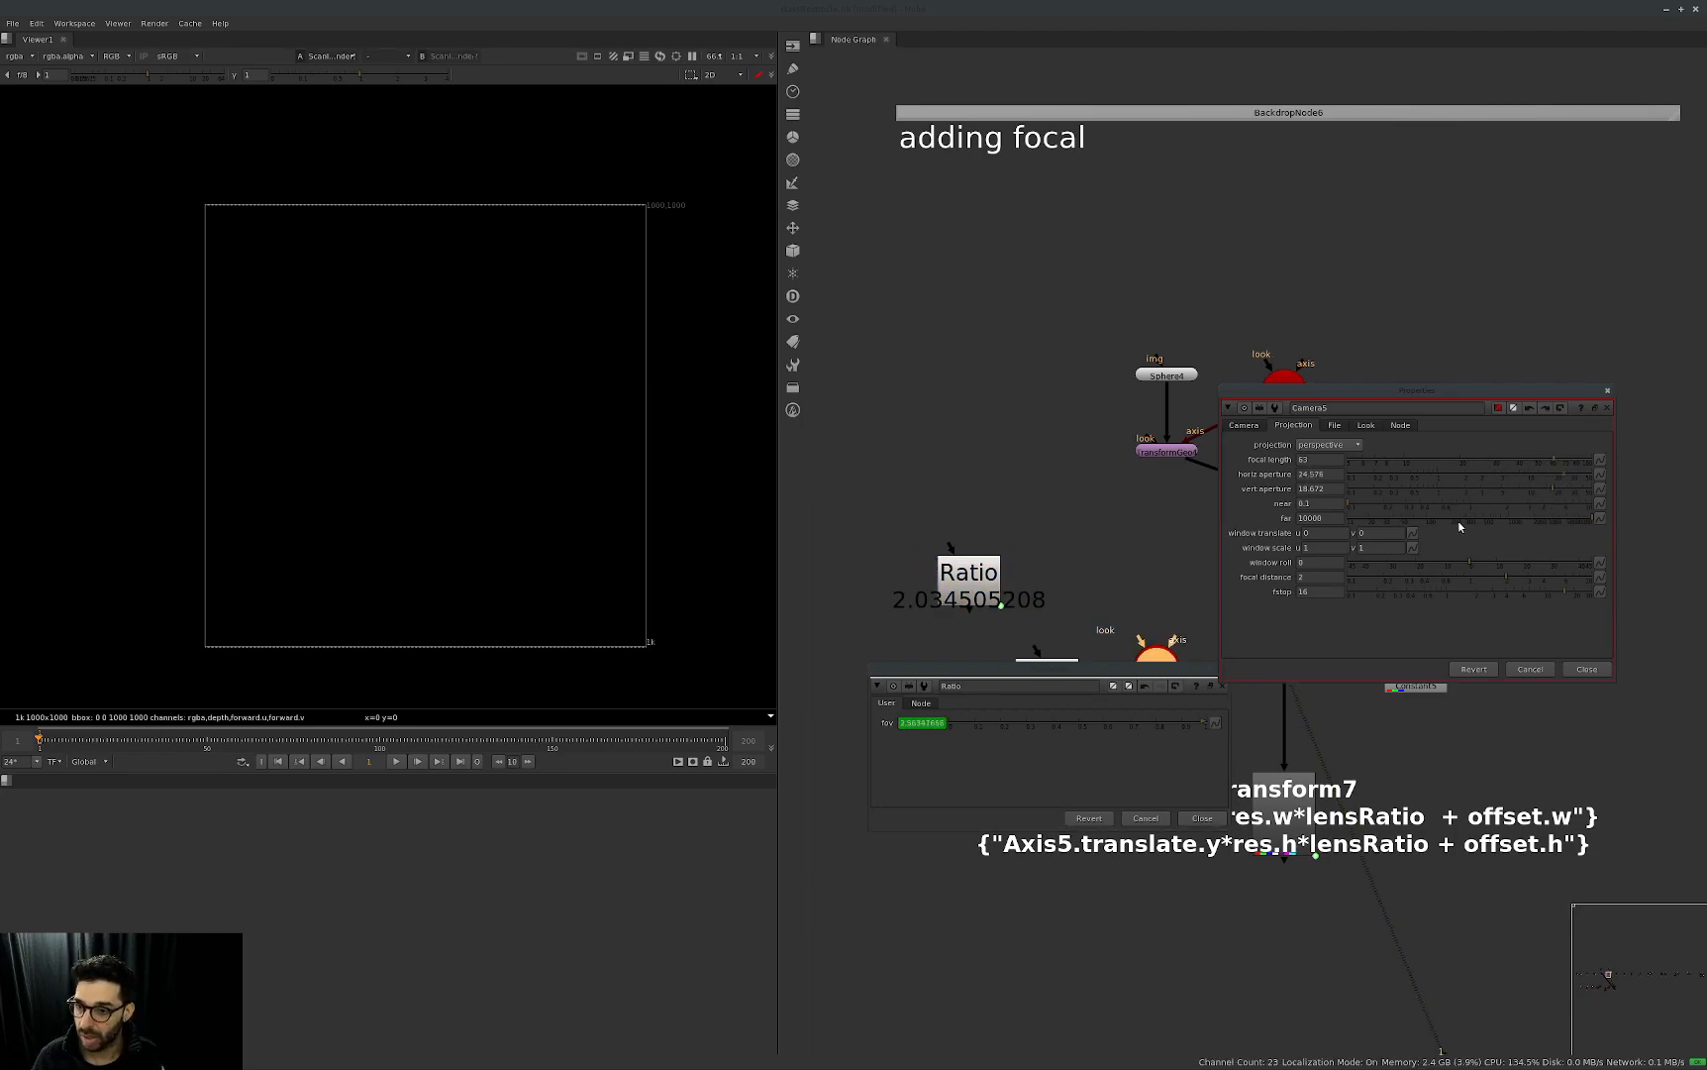
left_click_drag(1315, 461, 1235, 484)
type("50")
key("Return")
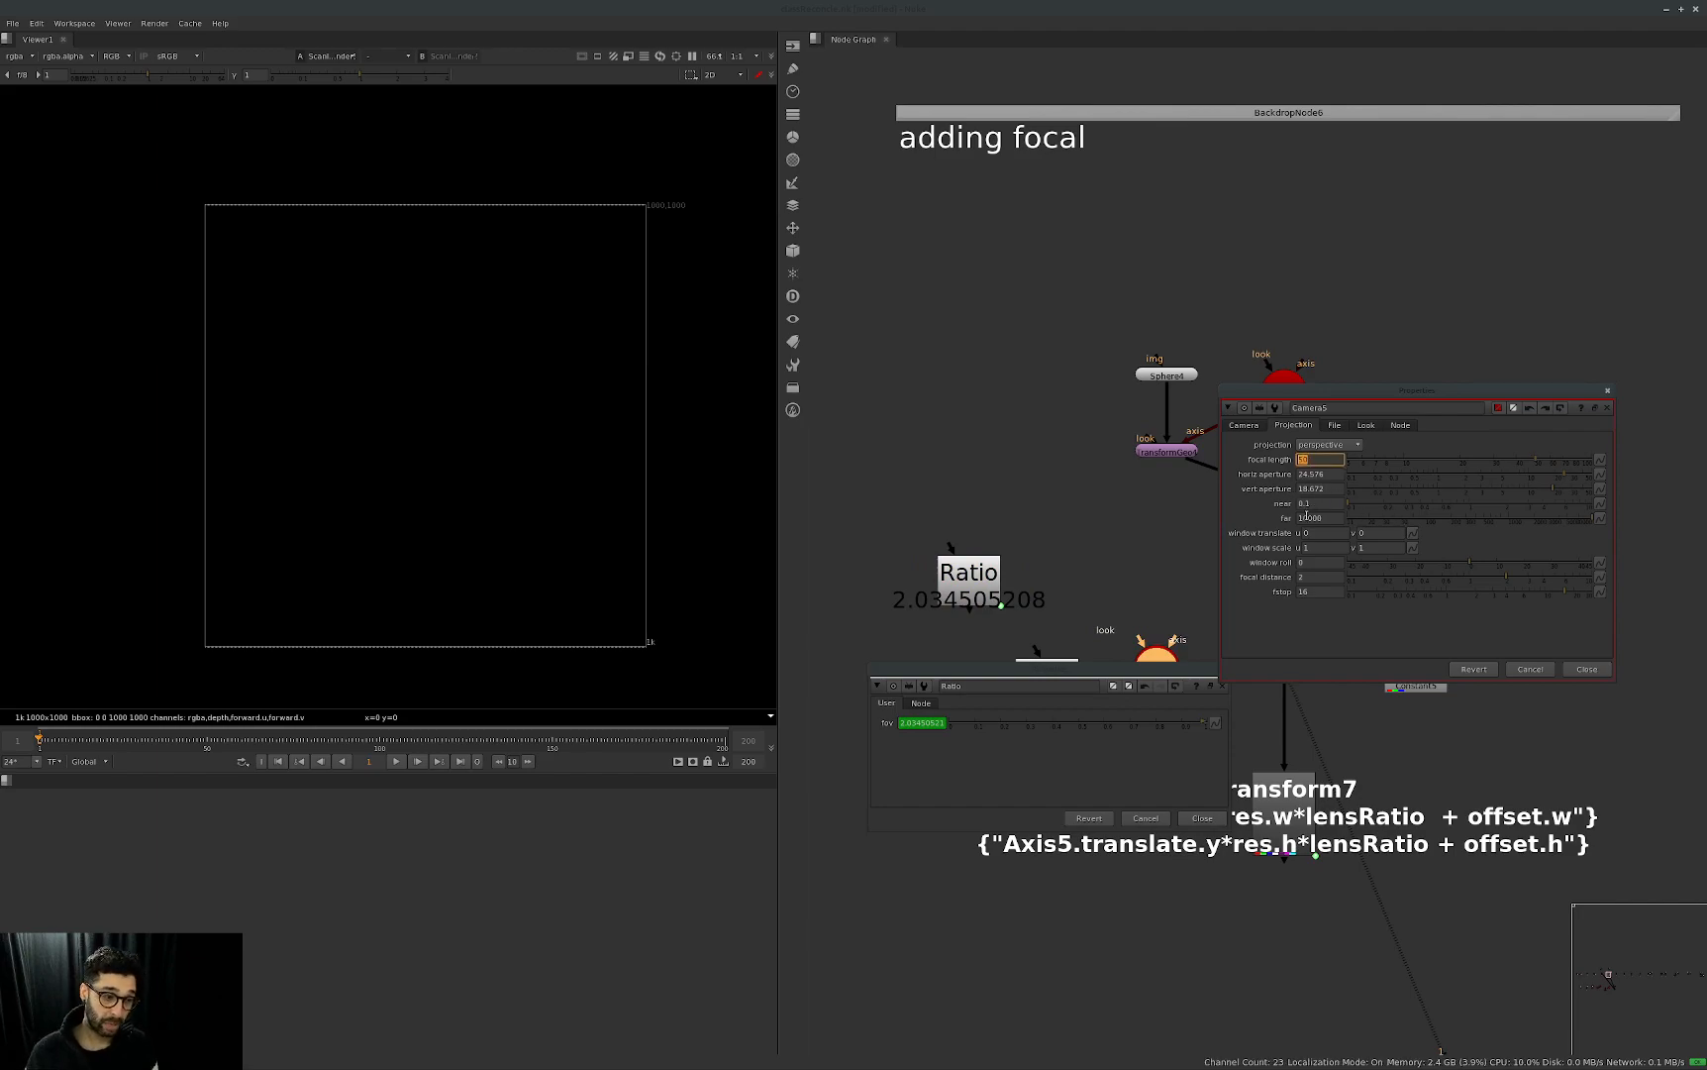
Set Camera5's focal length and horizontal aperture both to 1.
type("1")
key("Tab")
type("1")
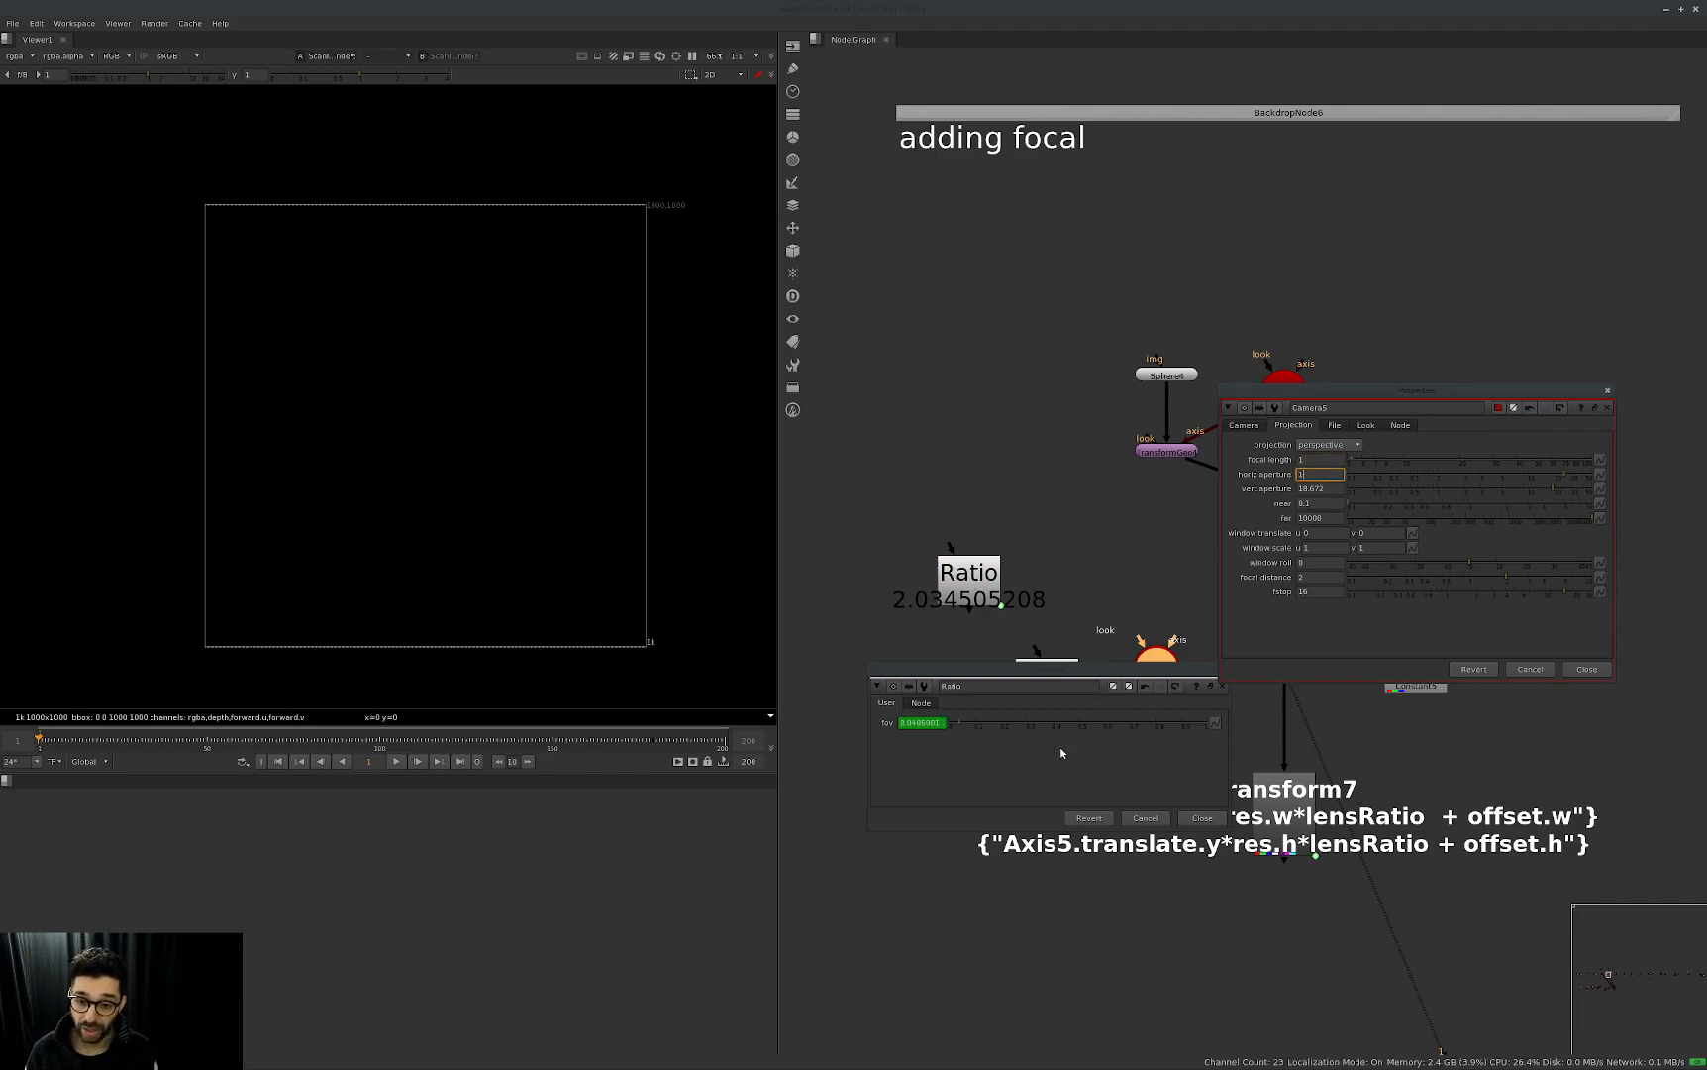
left_click(1055, 763)
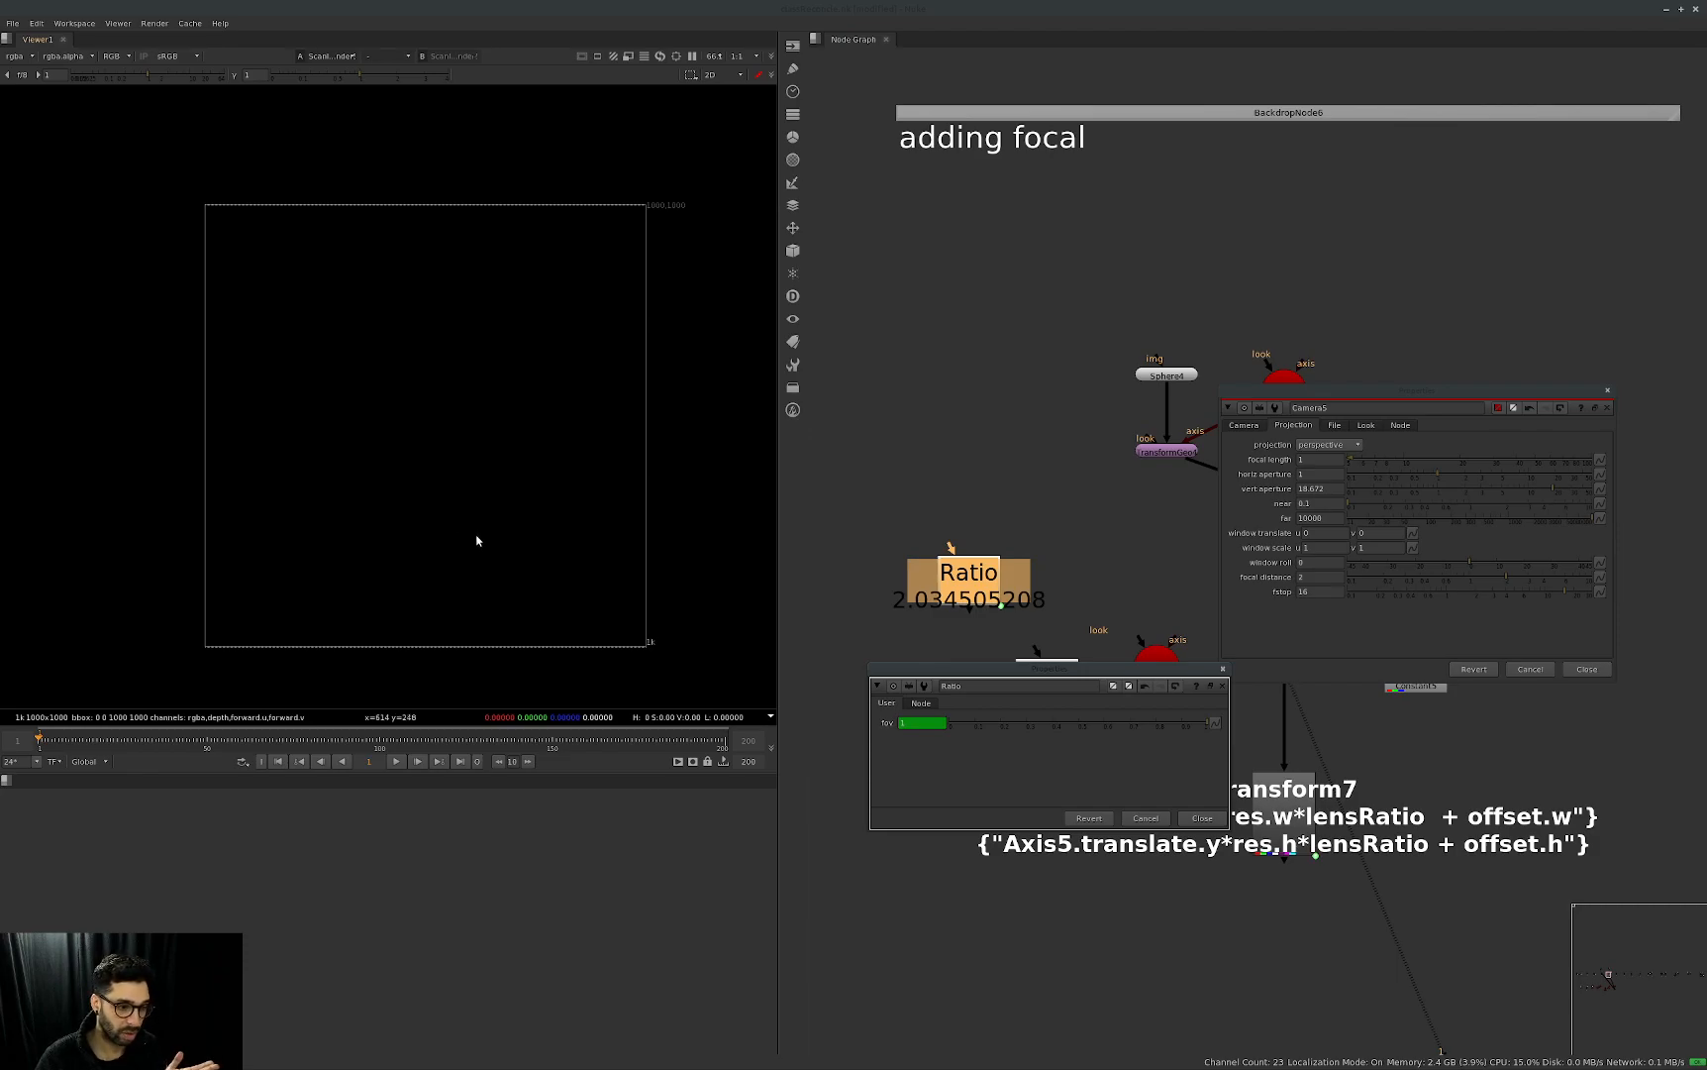
Change Camera5's focal length to 2 to test it against the horizontal aperture of 1.
double_click(1315, 460)
type("2")
key("Tab")
type("2")
key("Return")
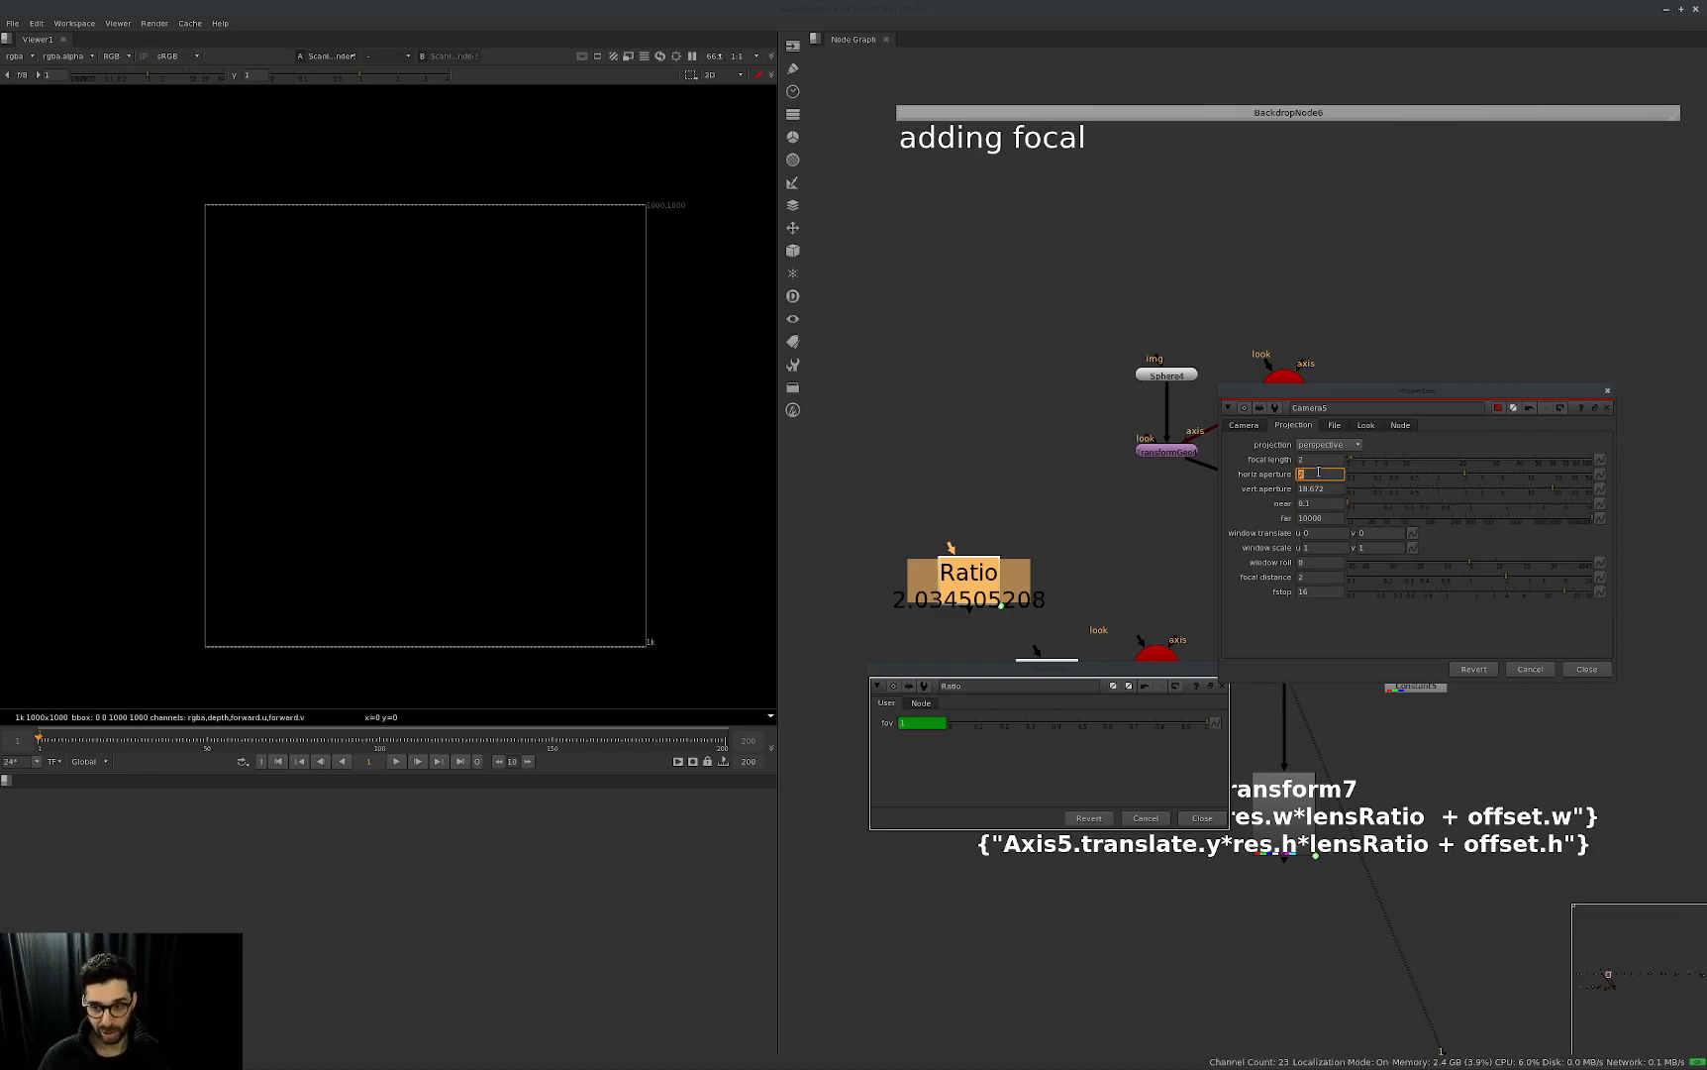
Restore Camera5's focal length to 50 and horizontal aperture to 24.576, and close the Camera5 and Ratio properties.
left_click(1411, 462, "ctrl")
left_click(1411, 477, "ctrl")
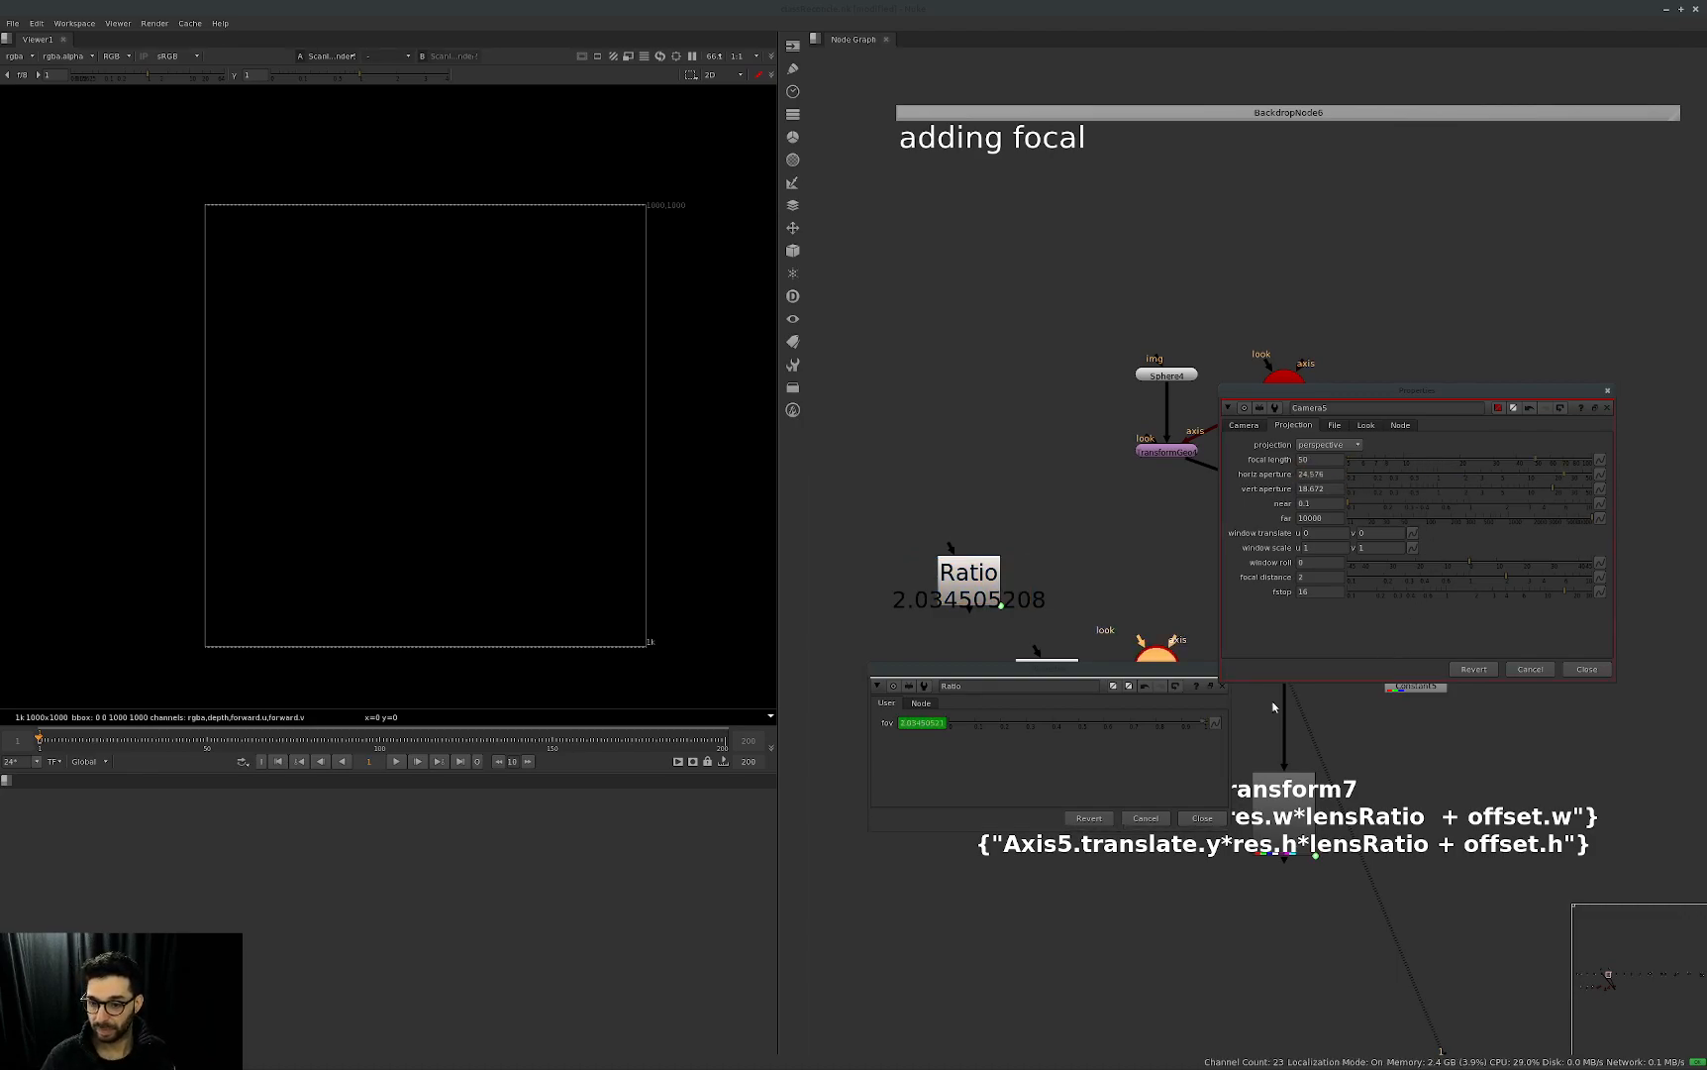
key("Escape")
key("Escape")
middle_click_drag(1363, 685, 1265, 617)
left_click(1200, 601)
left_click(1199, 674)
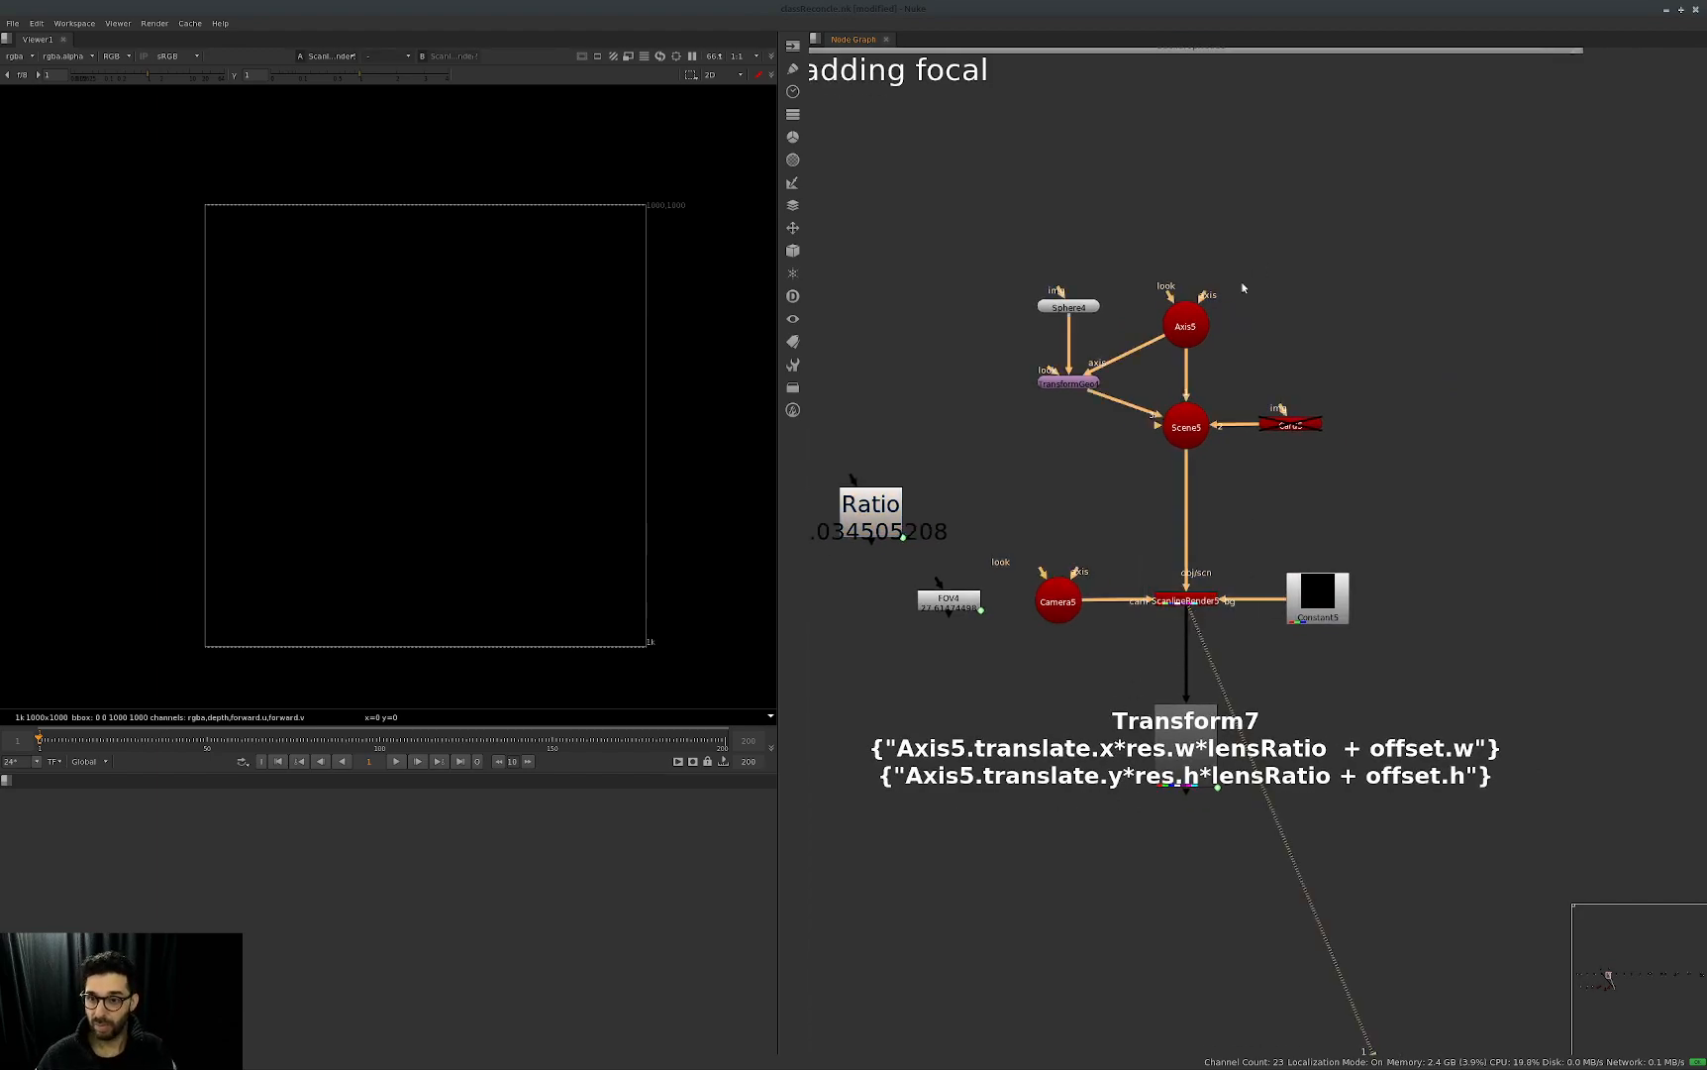
Open the Axis5 and Transform7 properties, show Transform7's transform parameters, and arrange the panels so both translate values are visible.
double_click(1184, 329)
double_click(1214, 705)
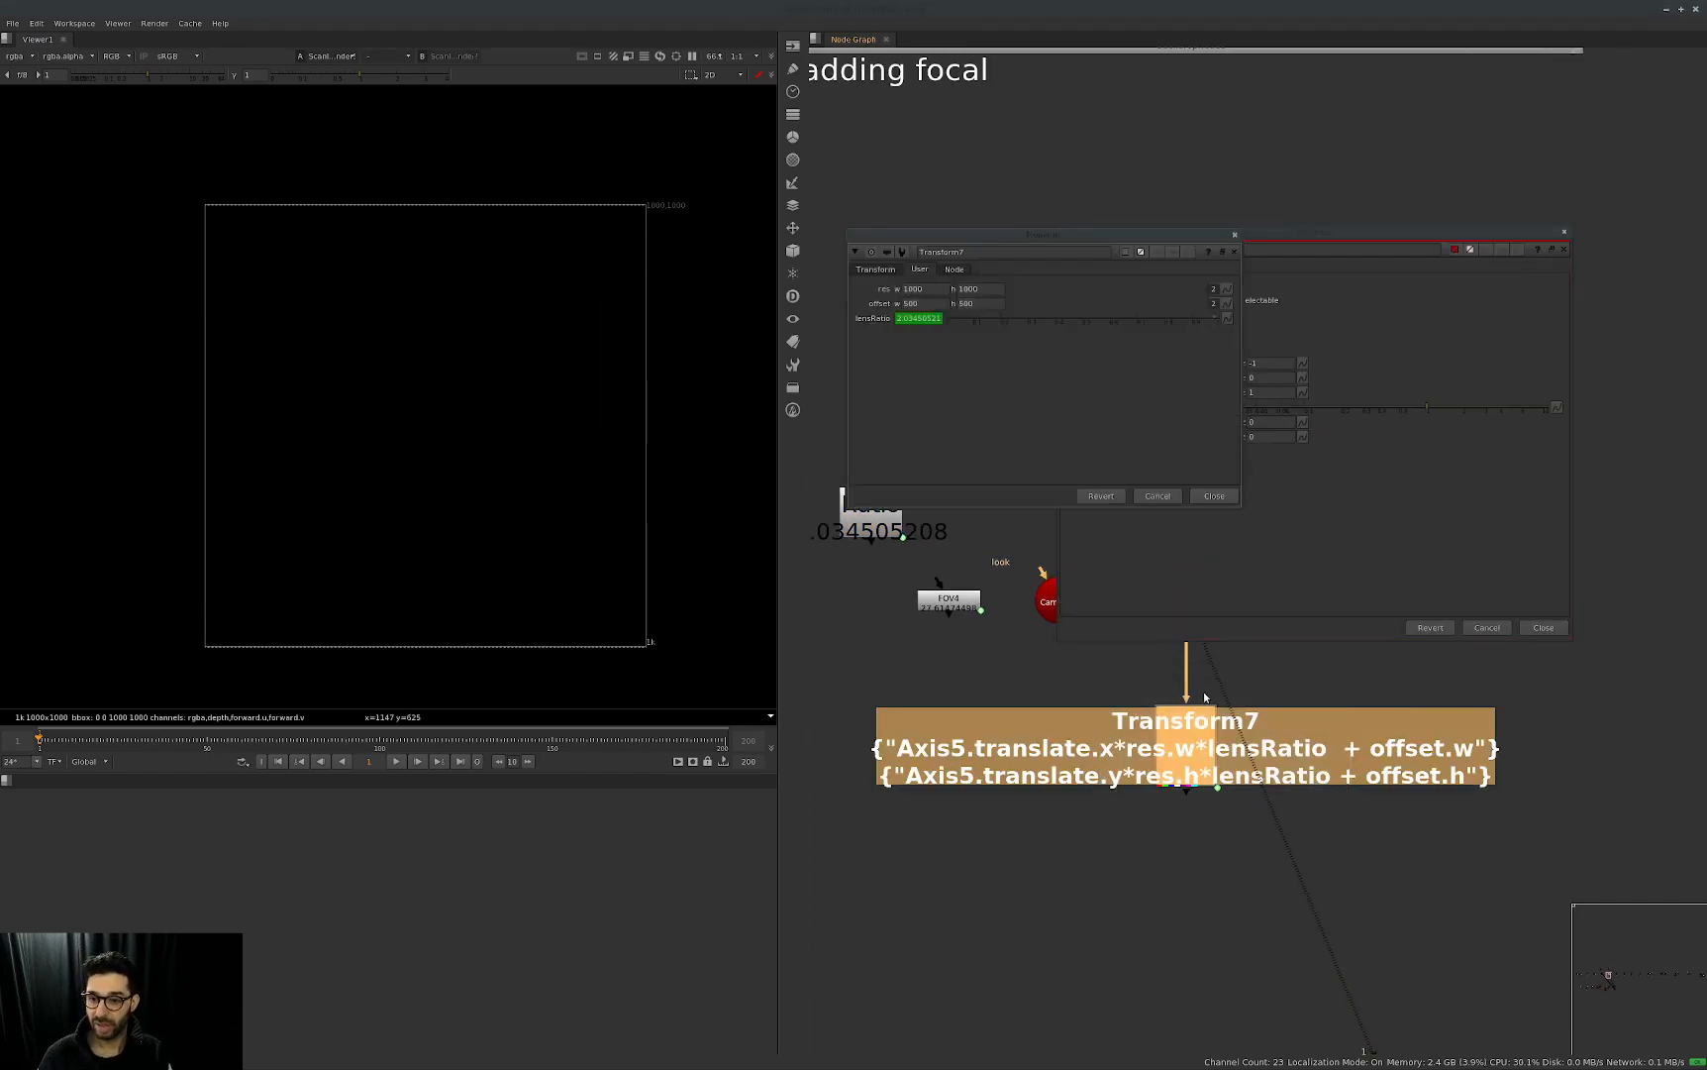
left_click_drag(1039, 235, 1168, 418)
left_click(1009, 452)
left_click(1144, 434)
left_click(1271, 337)
left_click_drag(1021, 434, 1249, 439)
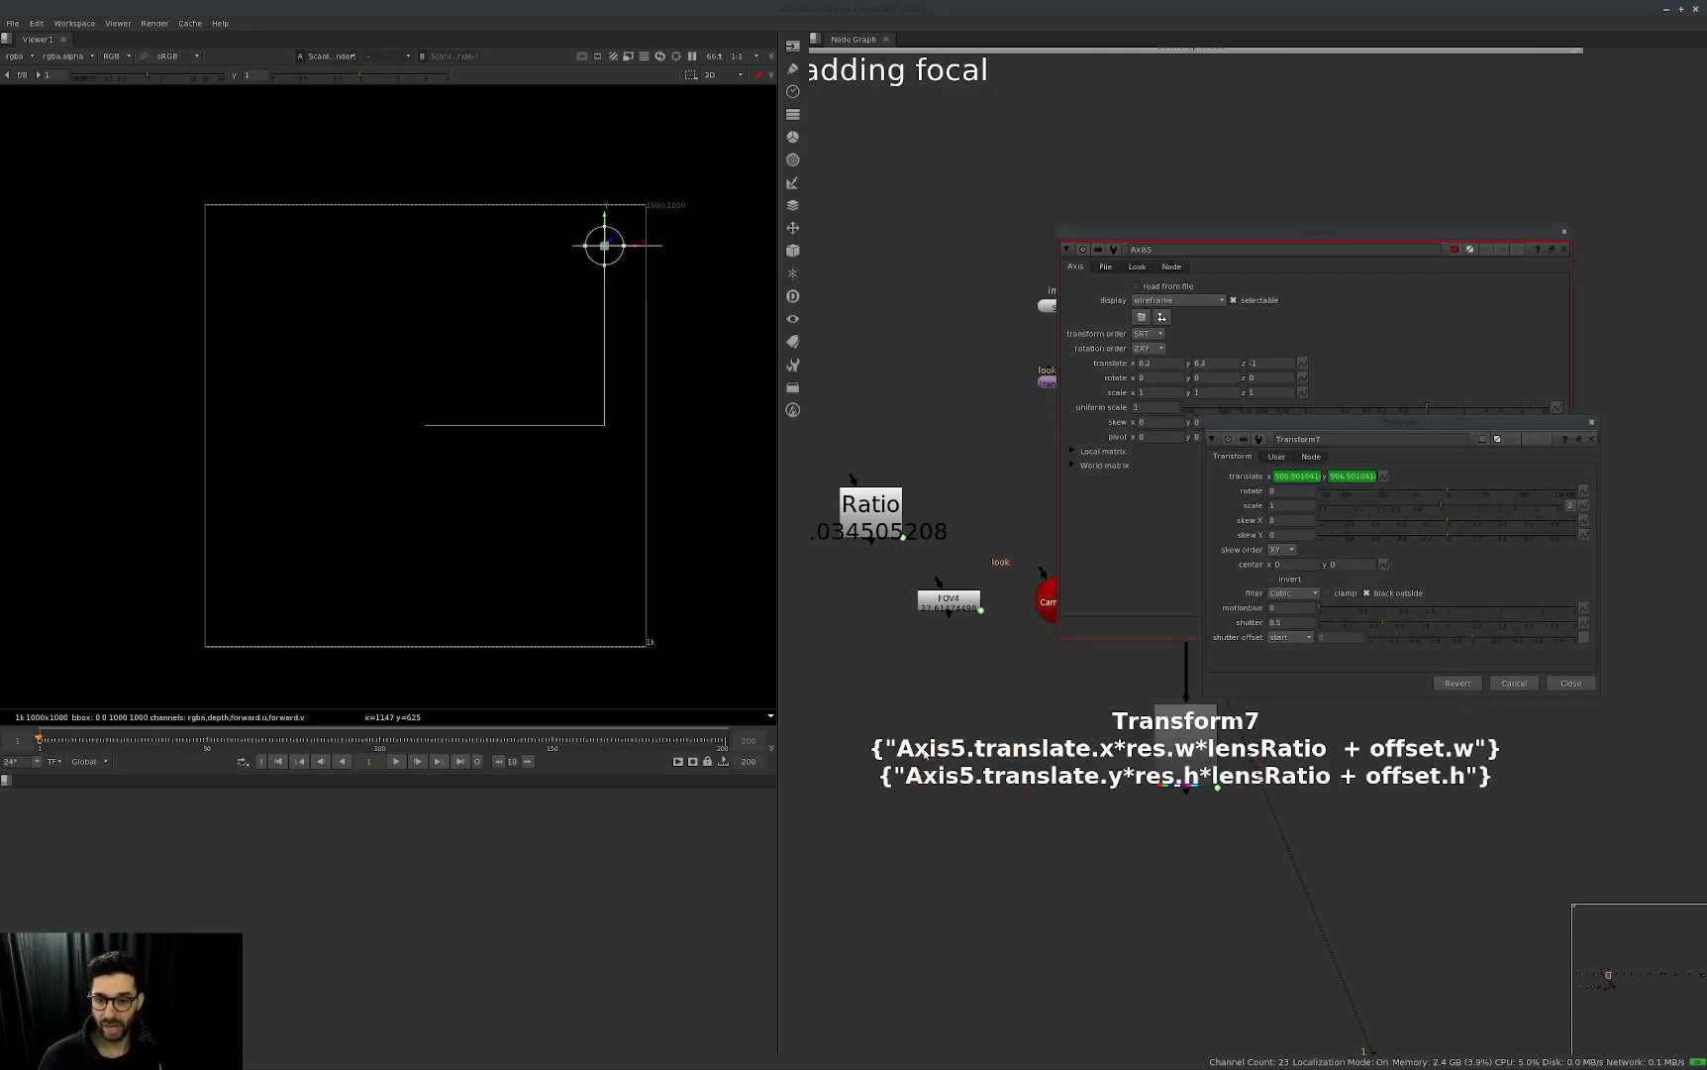
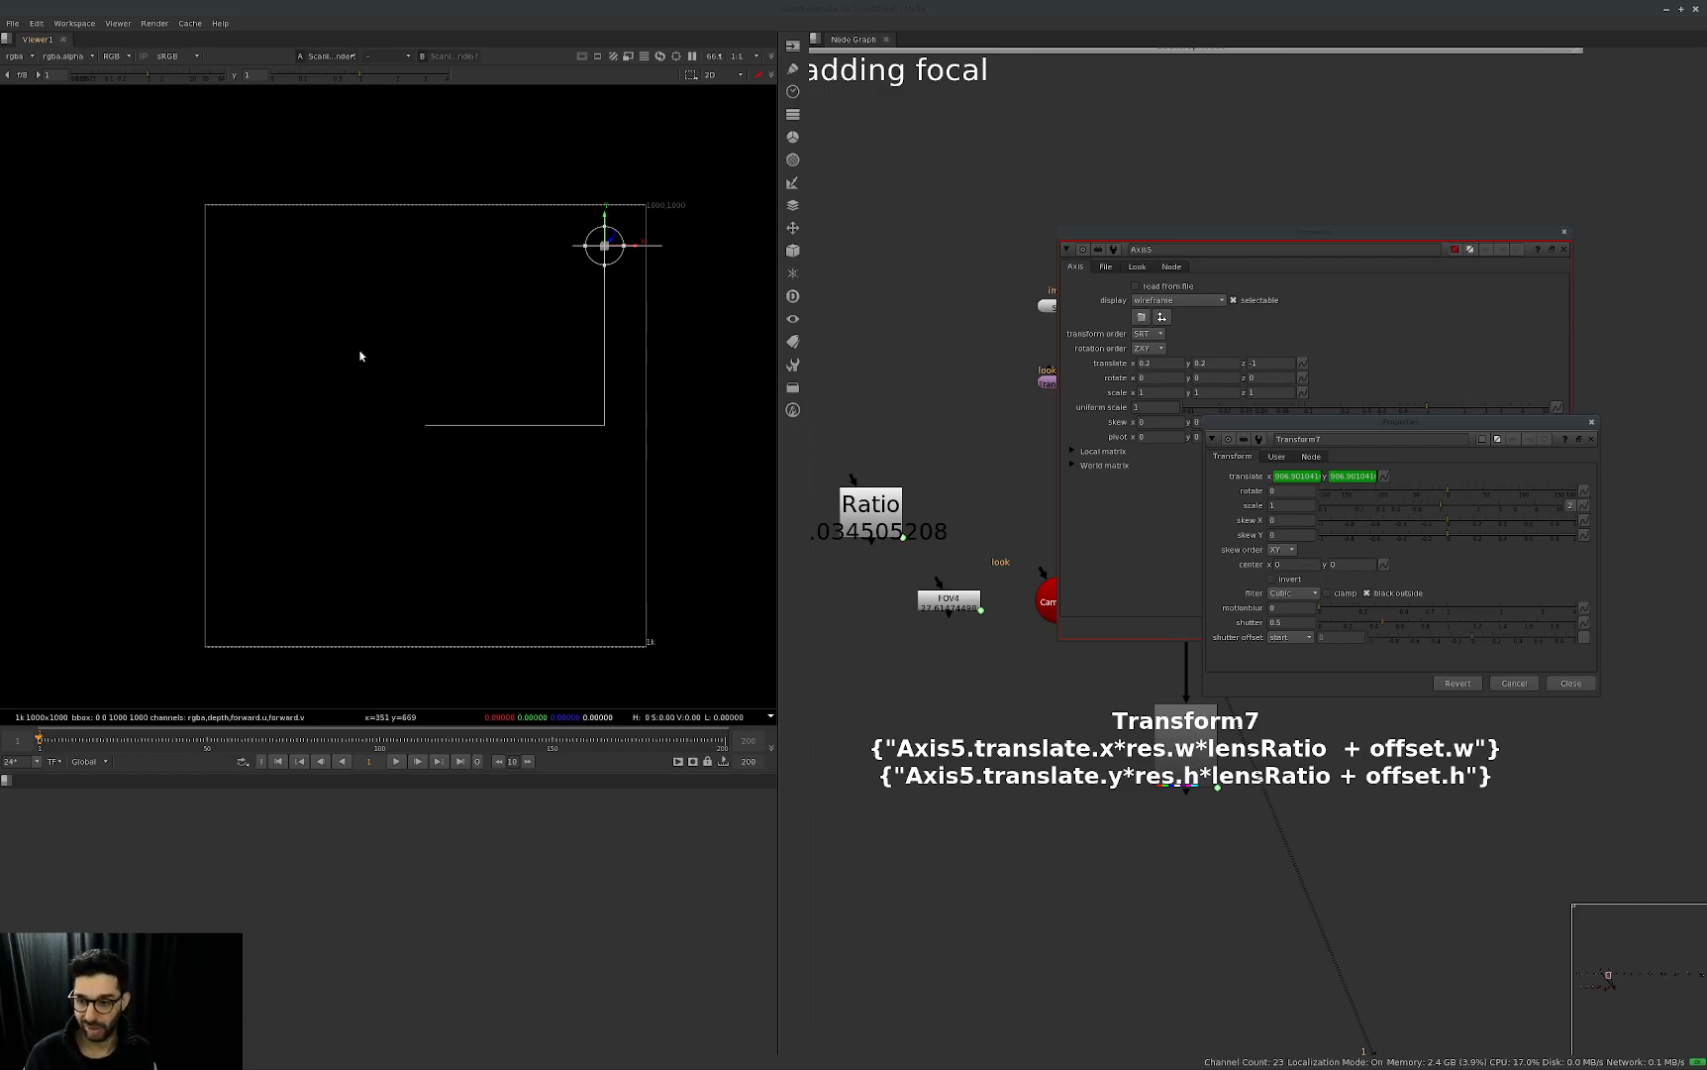
Nudge Axis5's translate y down and up to test its effect on Transform7, ending at 0.2.
left_click(1224, 362)
key("Down")
key("Down")
key("Up")
key("Up")
key("Down")
key("Down")
key("Down")
key("Down")
key("Up")
key("Up")
key("Up")
key("Up")
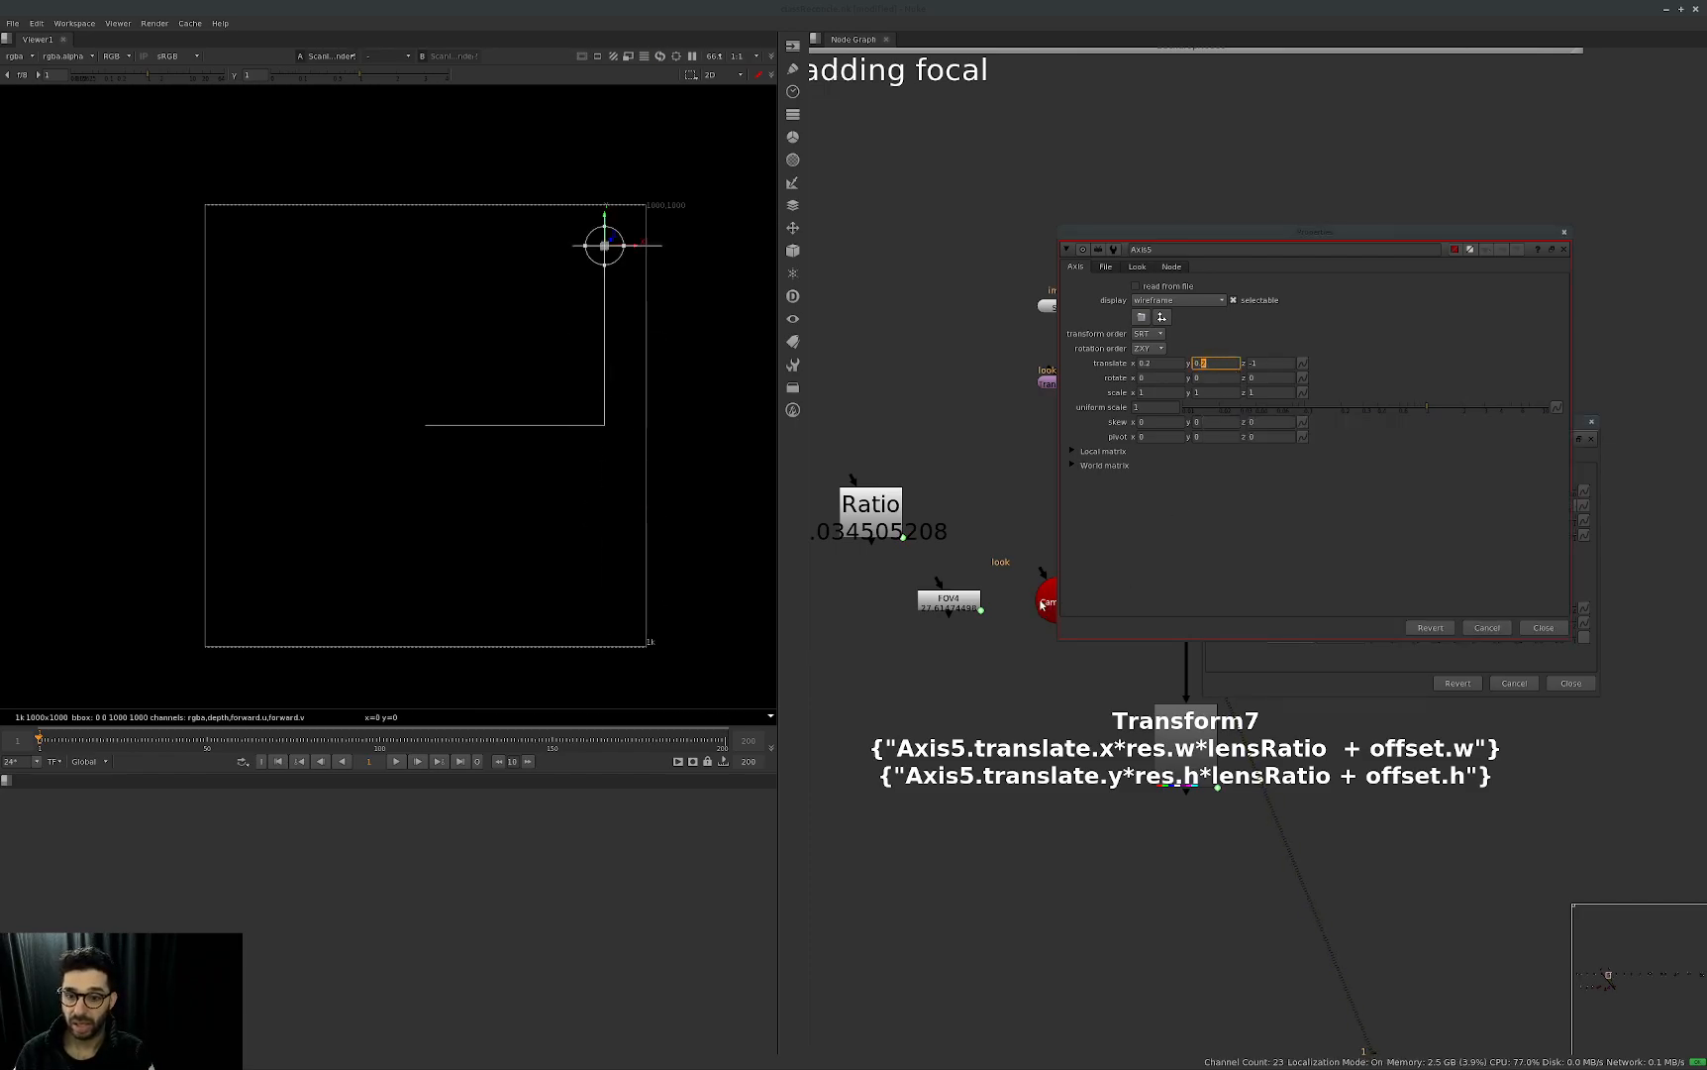
Open Camera5's projection parameters and set the focal length to 40 and the horizontal aperture to 27.5.
double_click(1047, 603)
left_click_drag(1416, 390, 1144, 619)
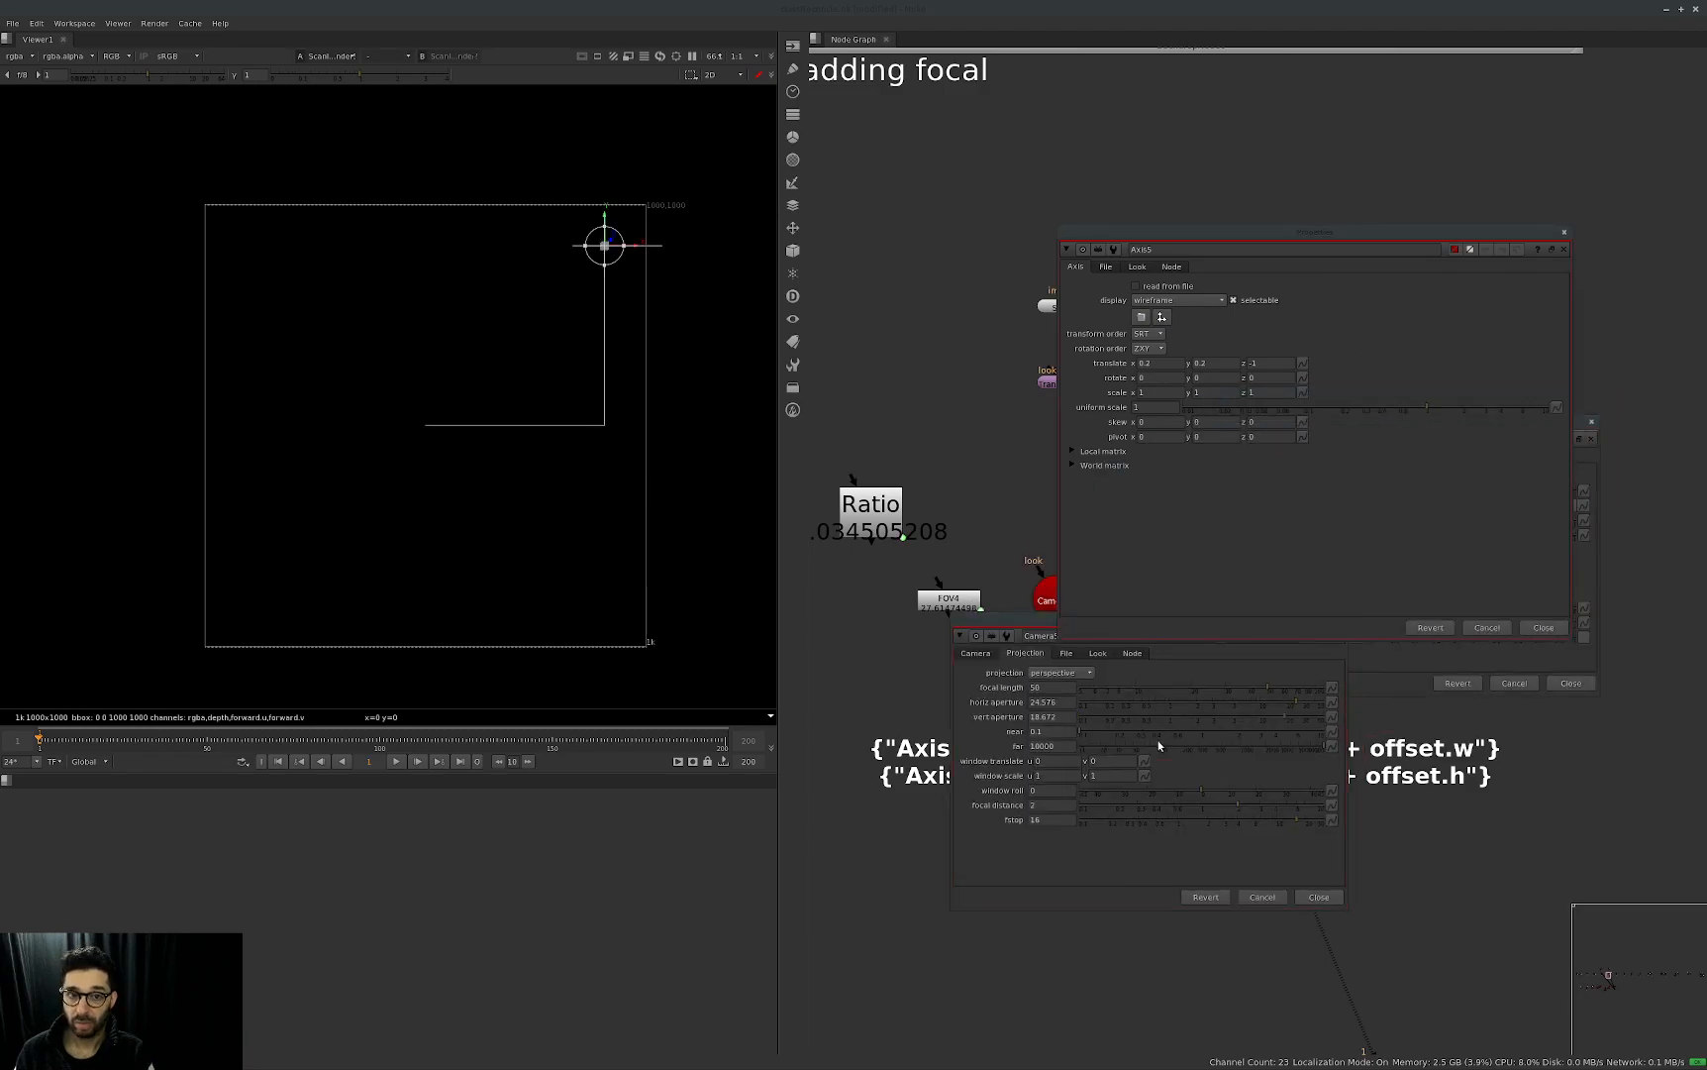
left_click_drag(1263, 690, 1300, 698)
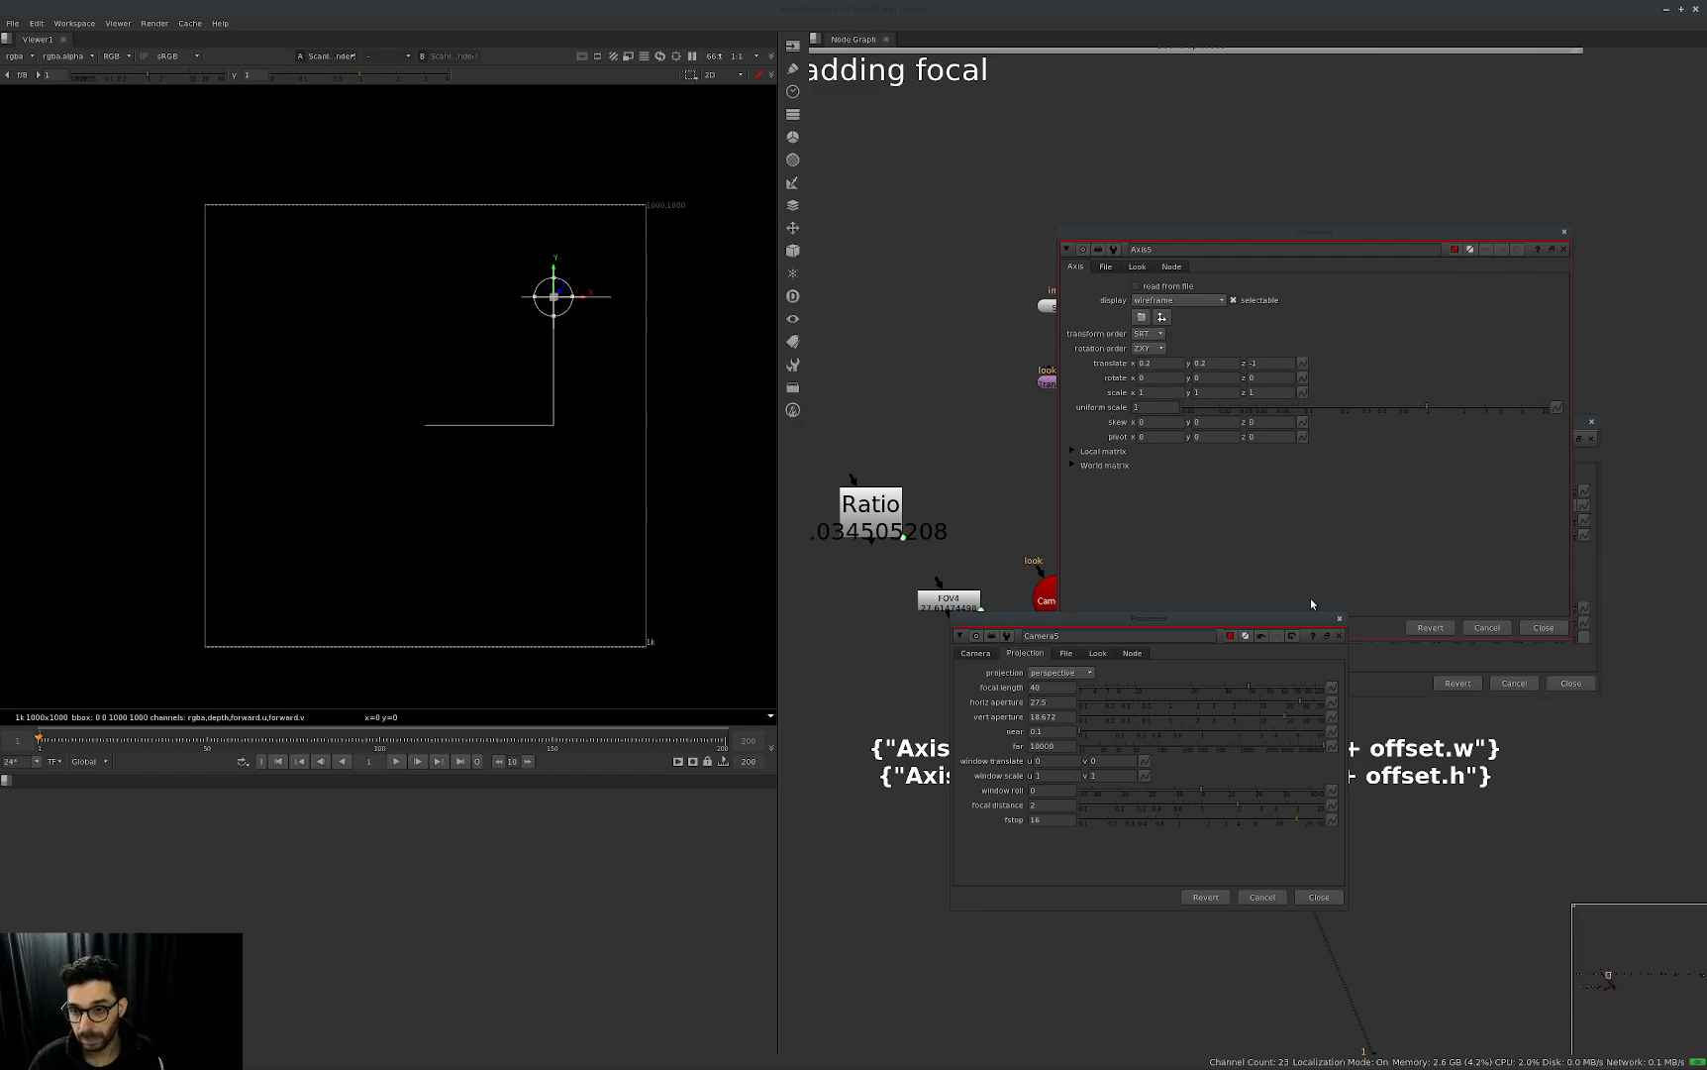
Close the Axis5, Transform7 and Camera5 properties.
left_click(1432, 610)
key("Escape")
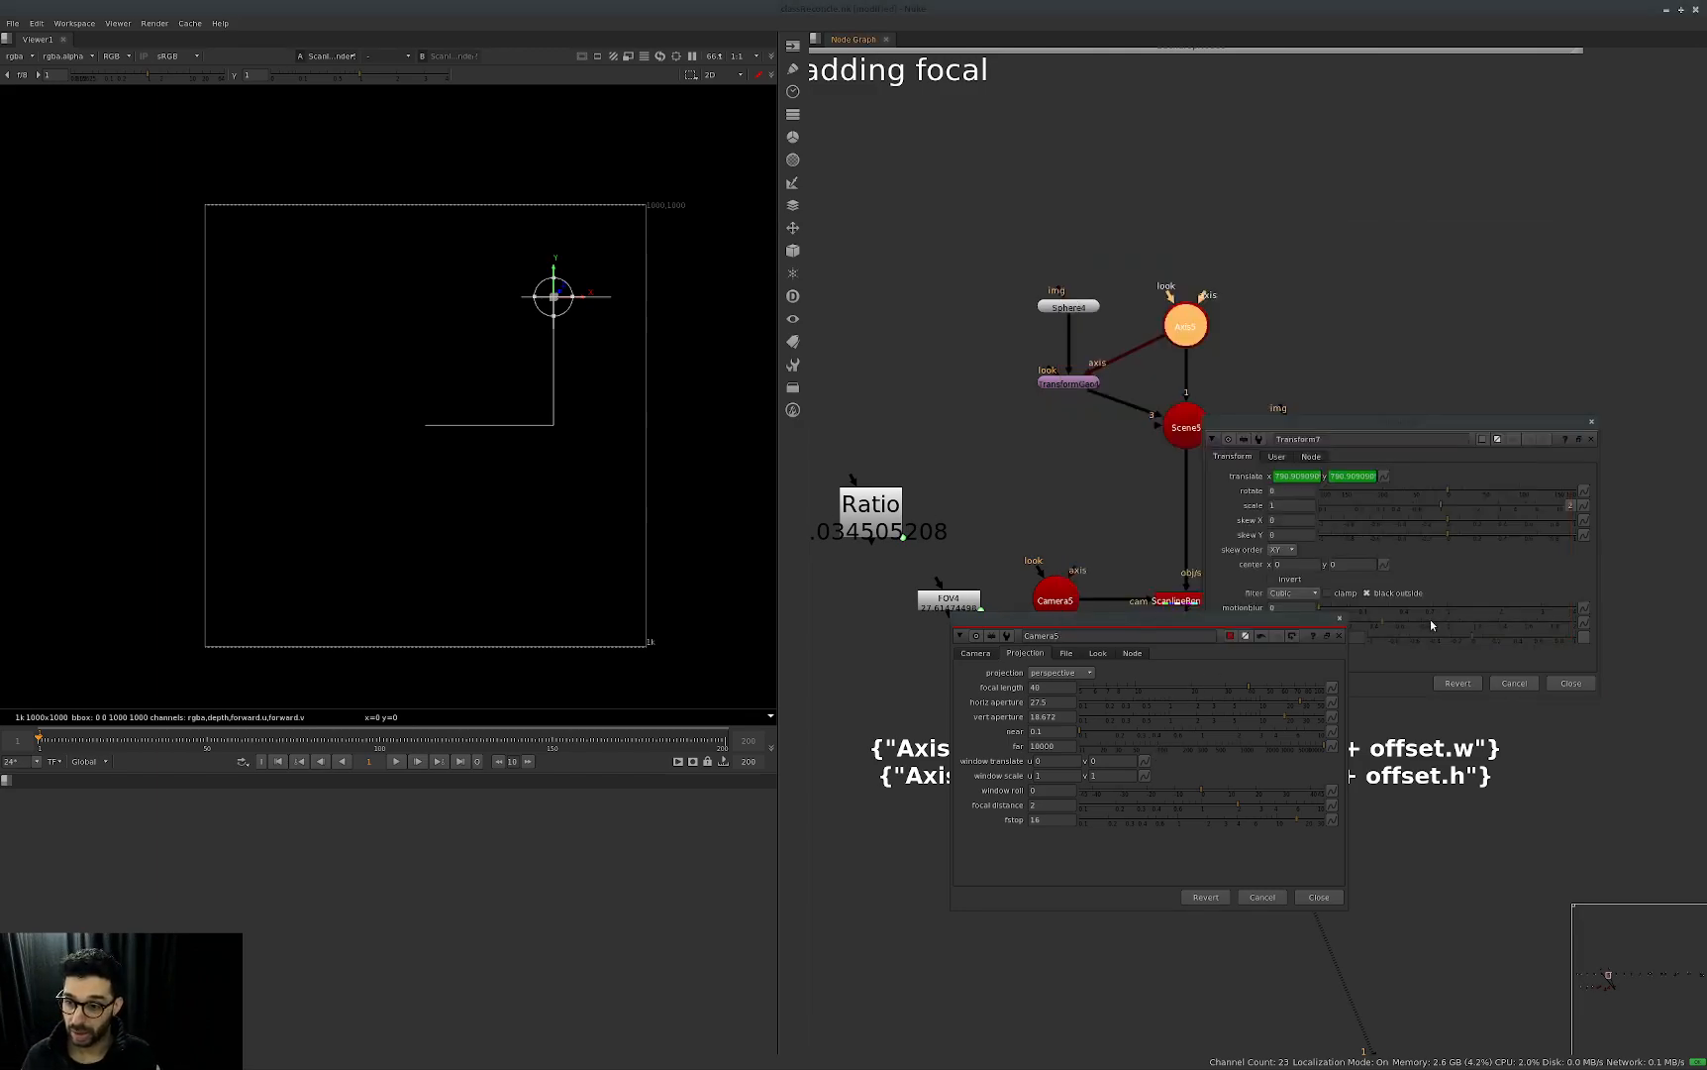
left_click(1432, 610)
key("Escape")
left_click(1311, 669)
key("Escape")
Disable the Constant5 background and reopen the Axis5 and Transform7 properties, arranging them so both translate values are visible.
left_click(1333, 616)
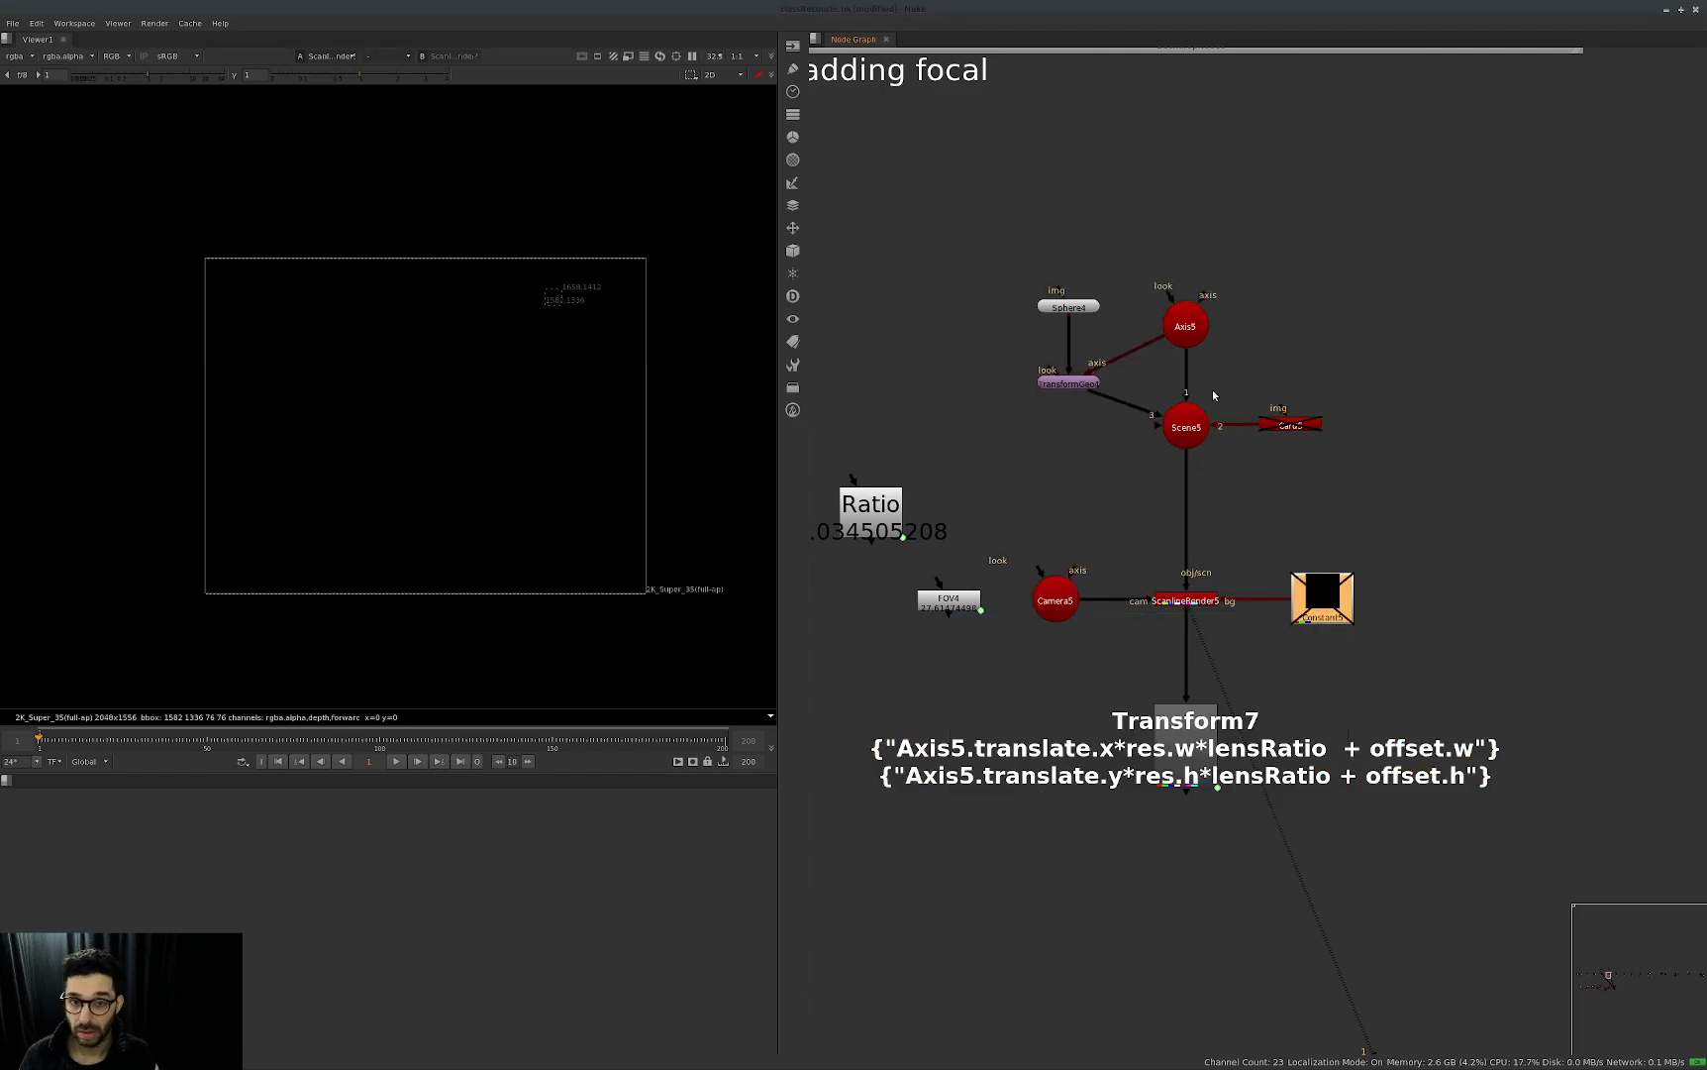
double_click(1186, 326)
double_click(1233, 758)
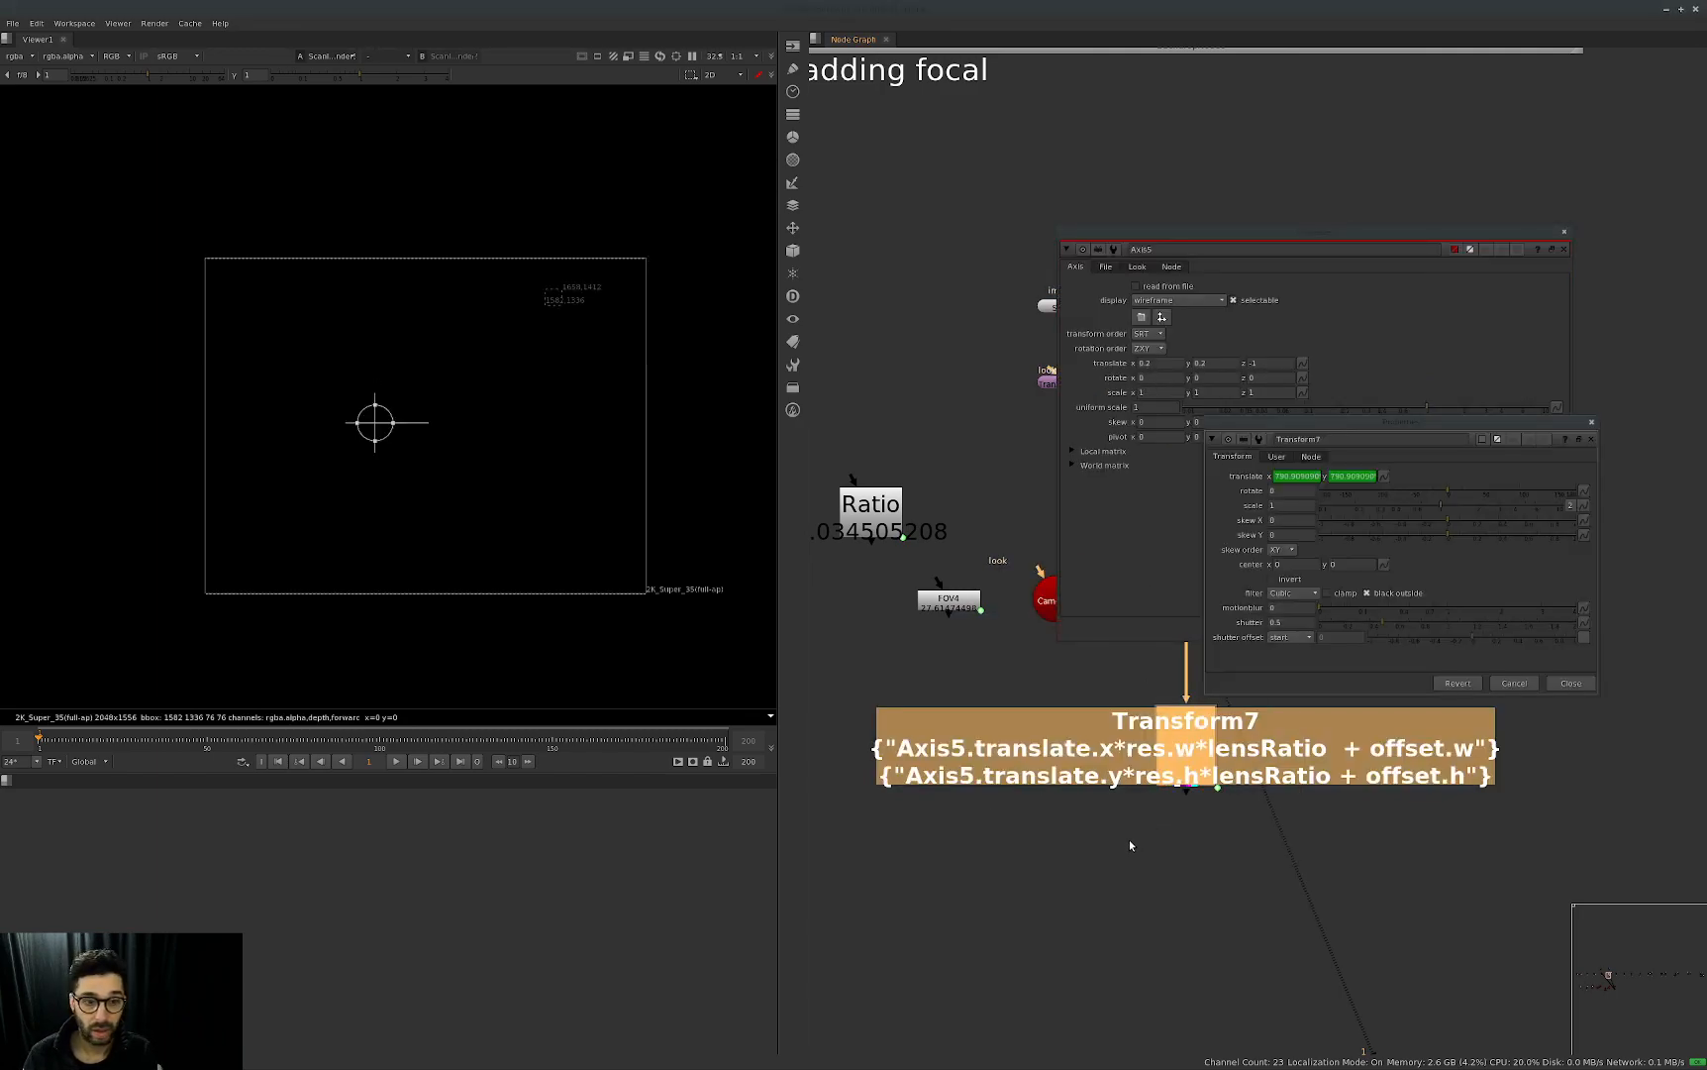
left_click(1285, 495)
left_click(1324, 665)
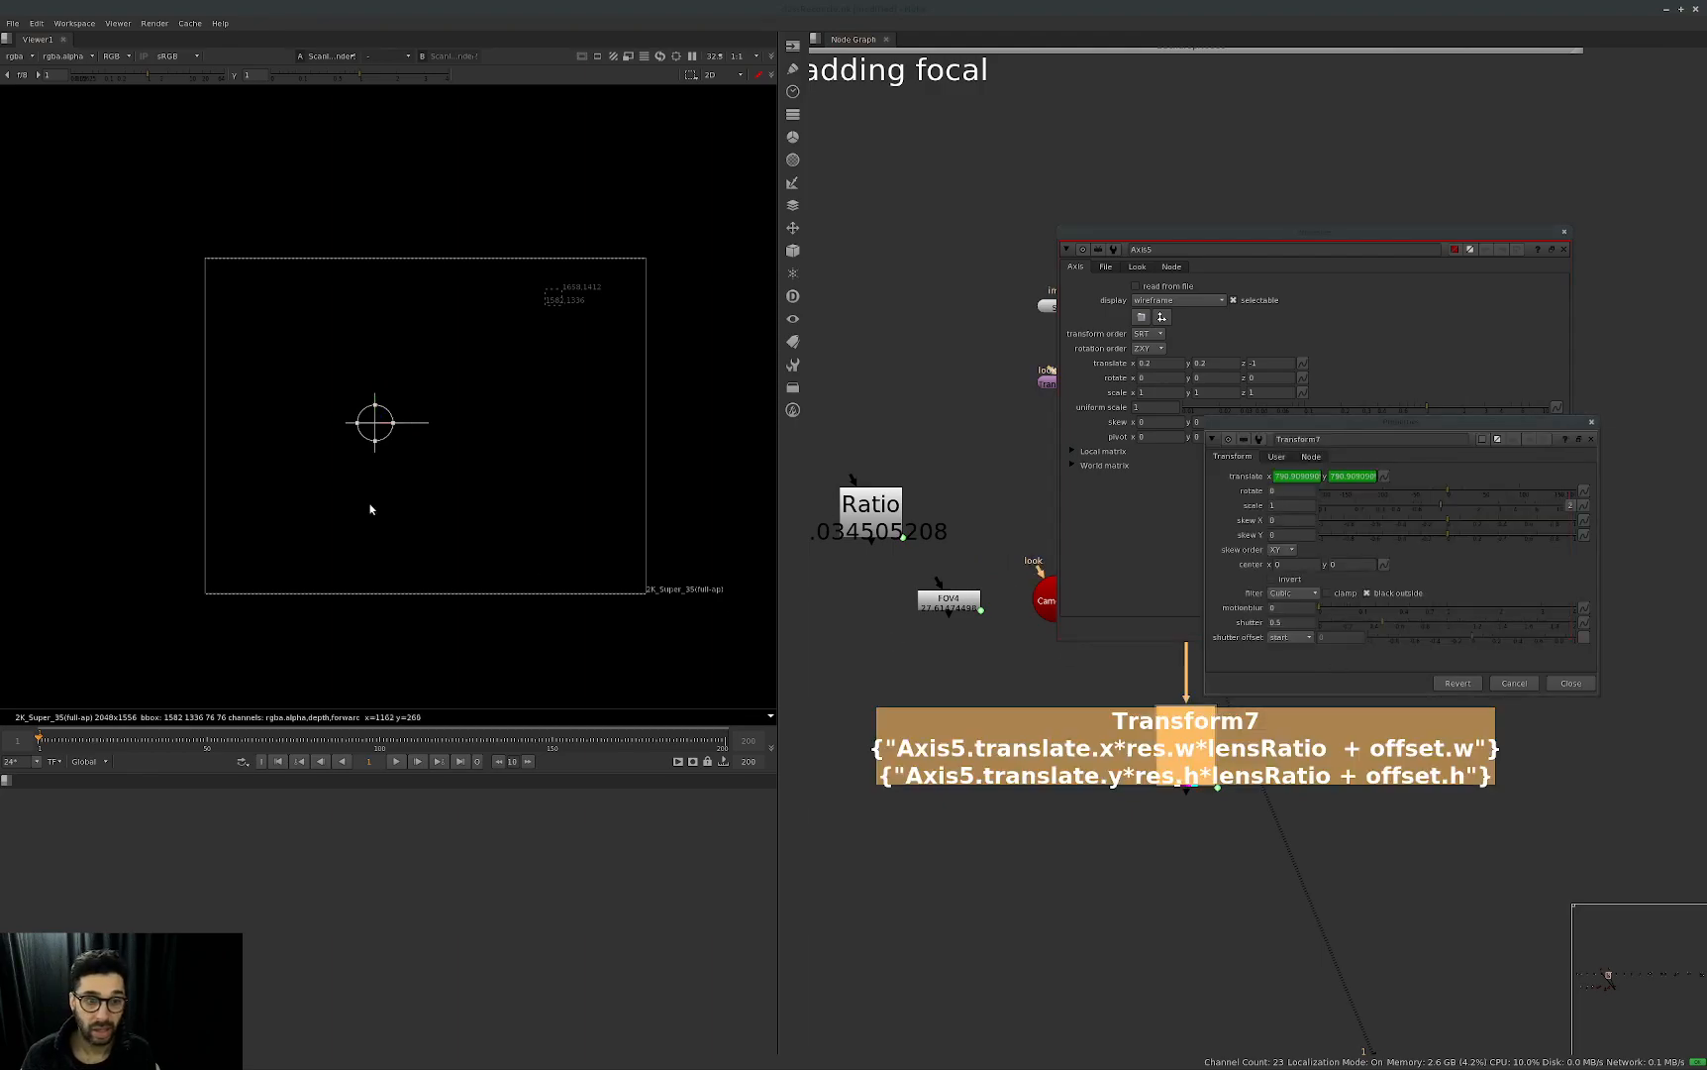
left_click_drag(1293, 424, 913, 674)
left_click(1174, 500)
Step Axis5's translate y up and down to compare it with Transform7 without the background, ending at 0.4.
left_click(1216, 365)
key("Up")
key("Up")
key("Down")
key("Down")
key("Down")
key("Down")
key("Down")
key("Down")
key("Up")
key("Up")
key("Up")
key("Up")
key("Up")
key("Down")
key("Down")
key("Down")
key("Down")
key("Up")
key("Up")
key("Up")
key("Up")
key("Up")
Show Transform7's user parameters to check res, offset and lensRatio, and close the Axis5 and Transform7 properties.
left_click(946, 704)
middle_click_drag(1275, 687, 1479, 812)
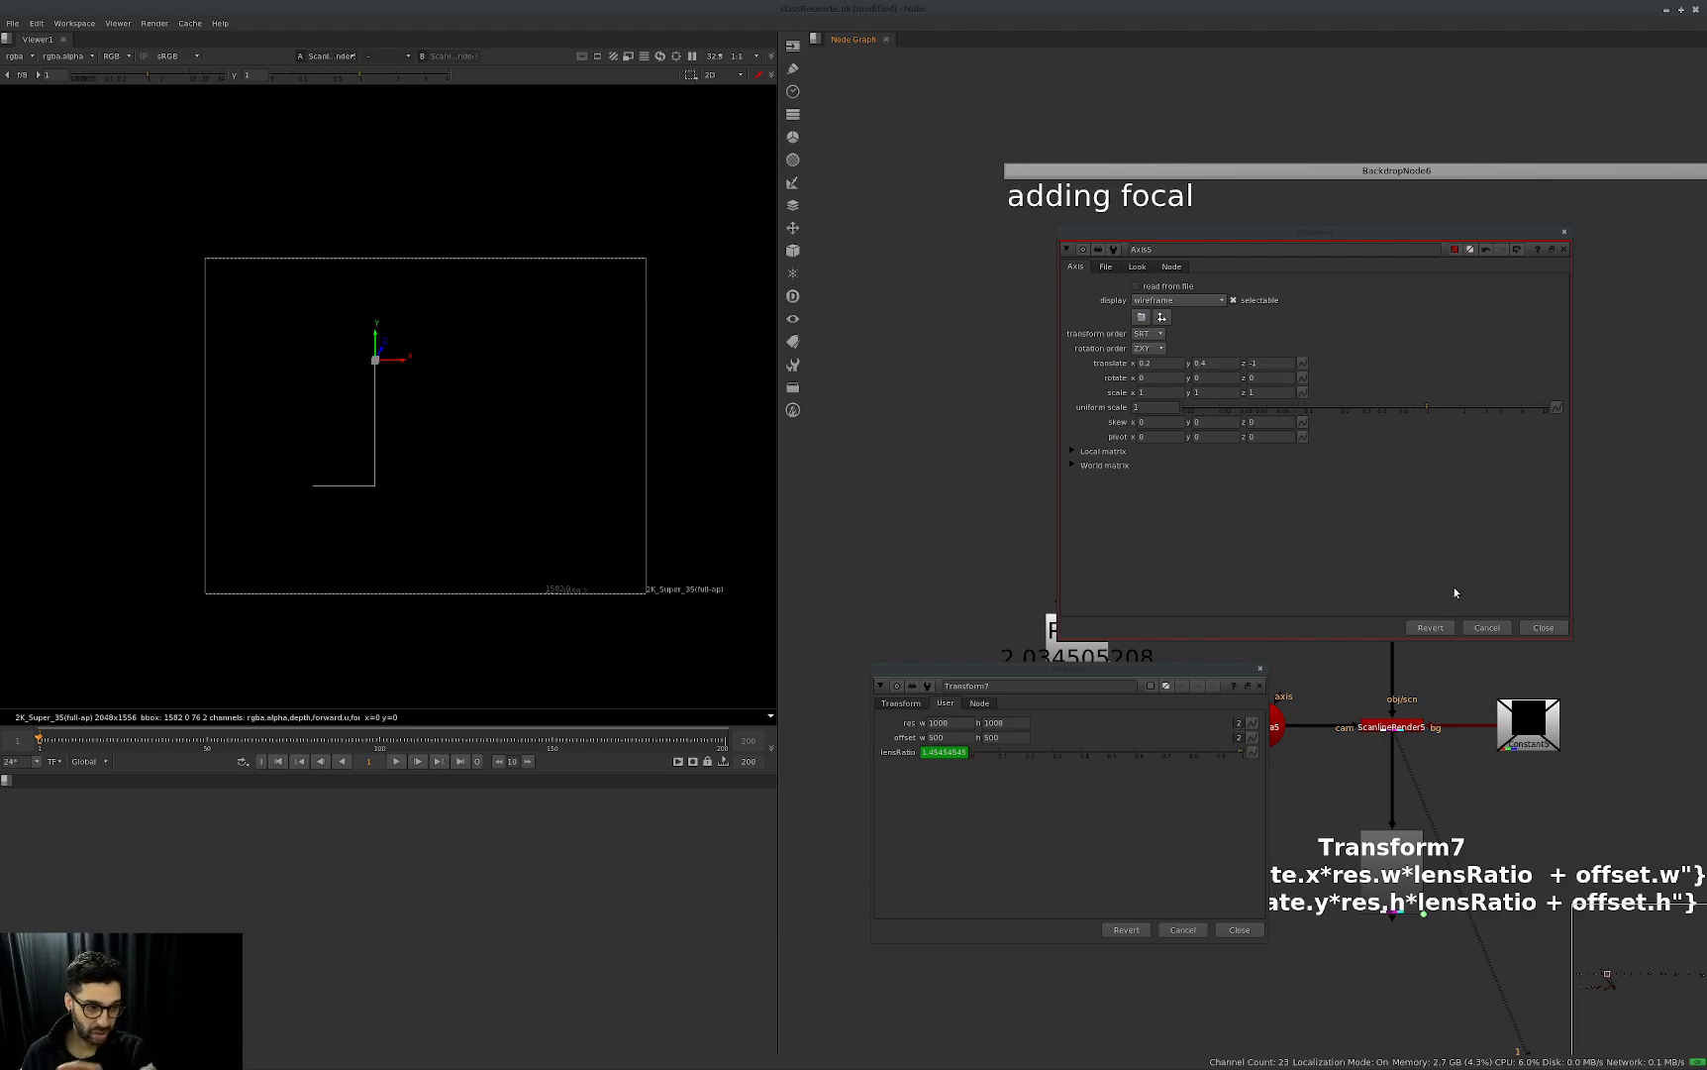
key("Escape")
left_click(1394, 873)
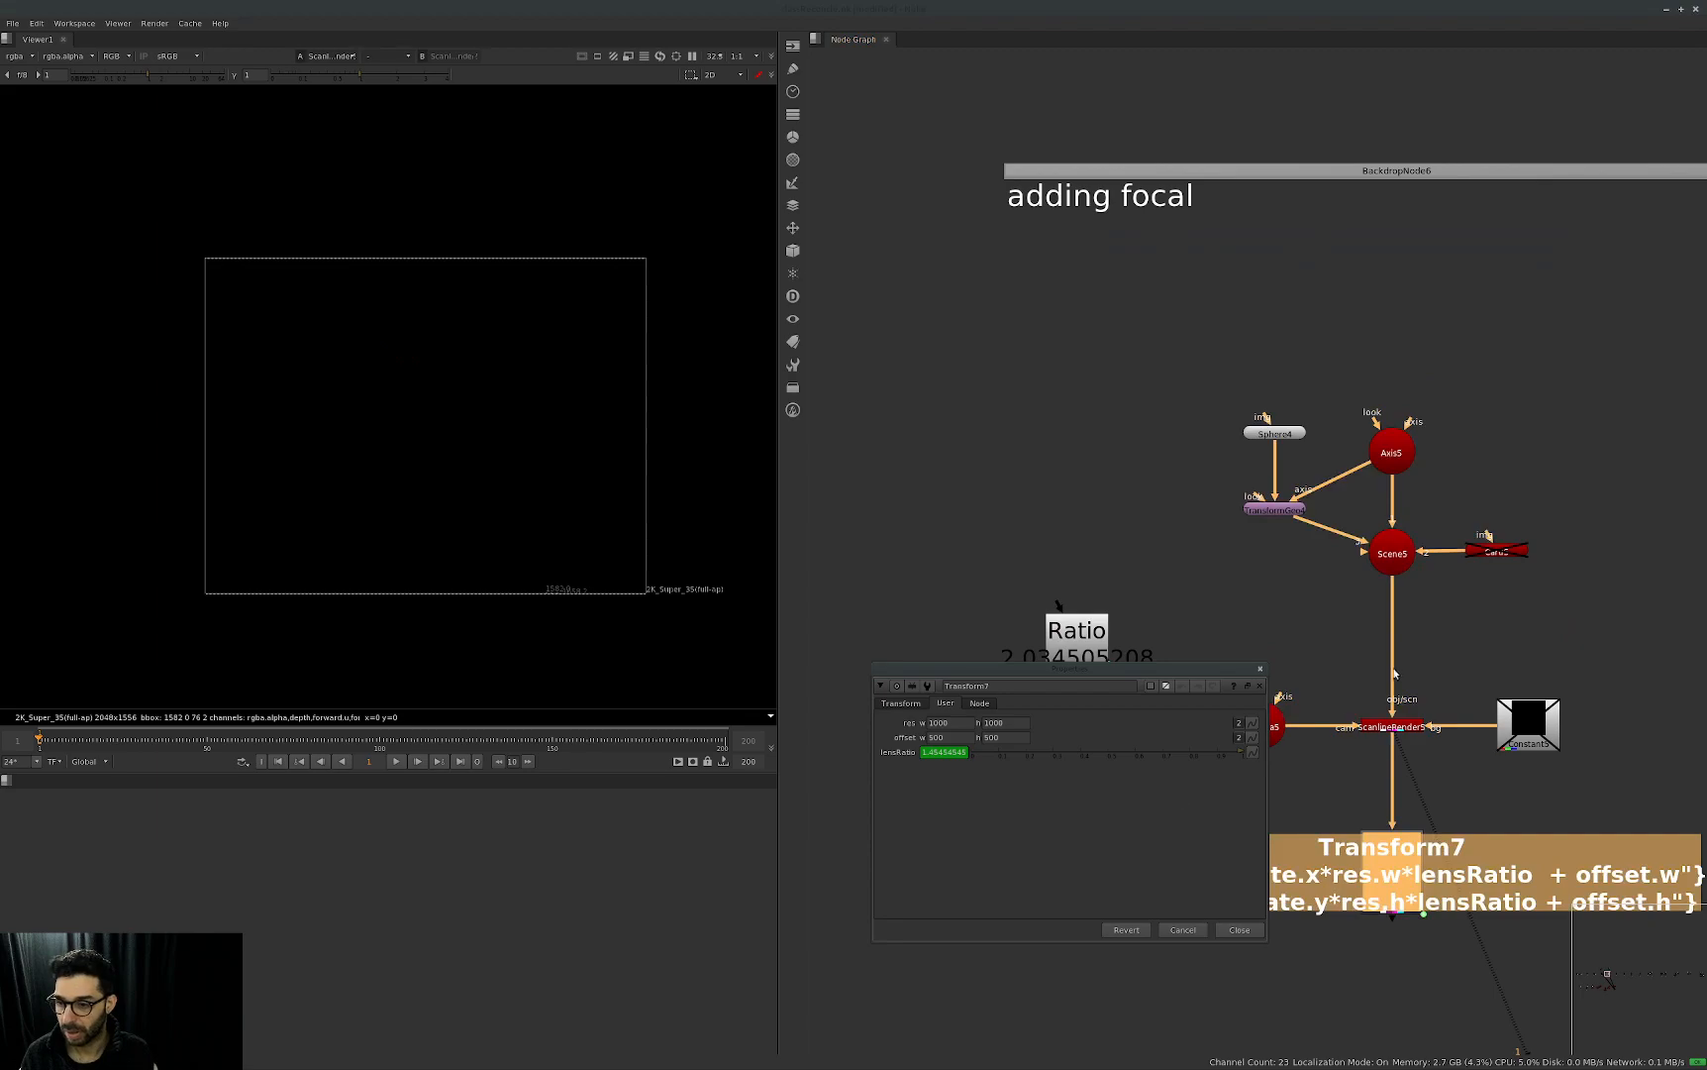
key("Escape")
Re-enable the Constant5 node as the render background.
middle_click_drag(1636, 630, 1555, 622)
left_click(1448, 711)
middle_click_drag(1390, 755, 1309, 737)
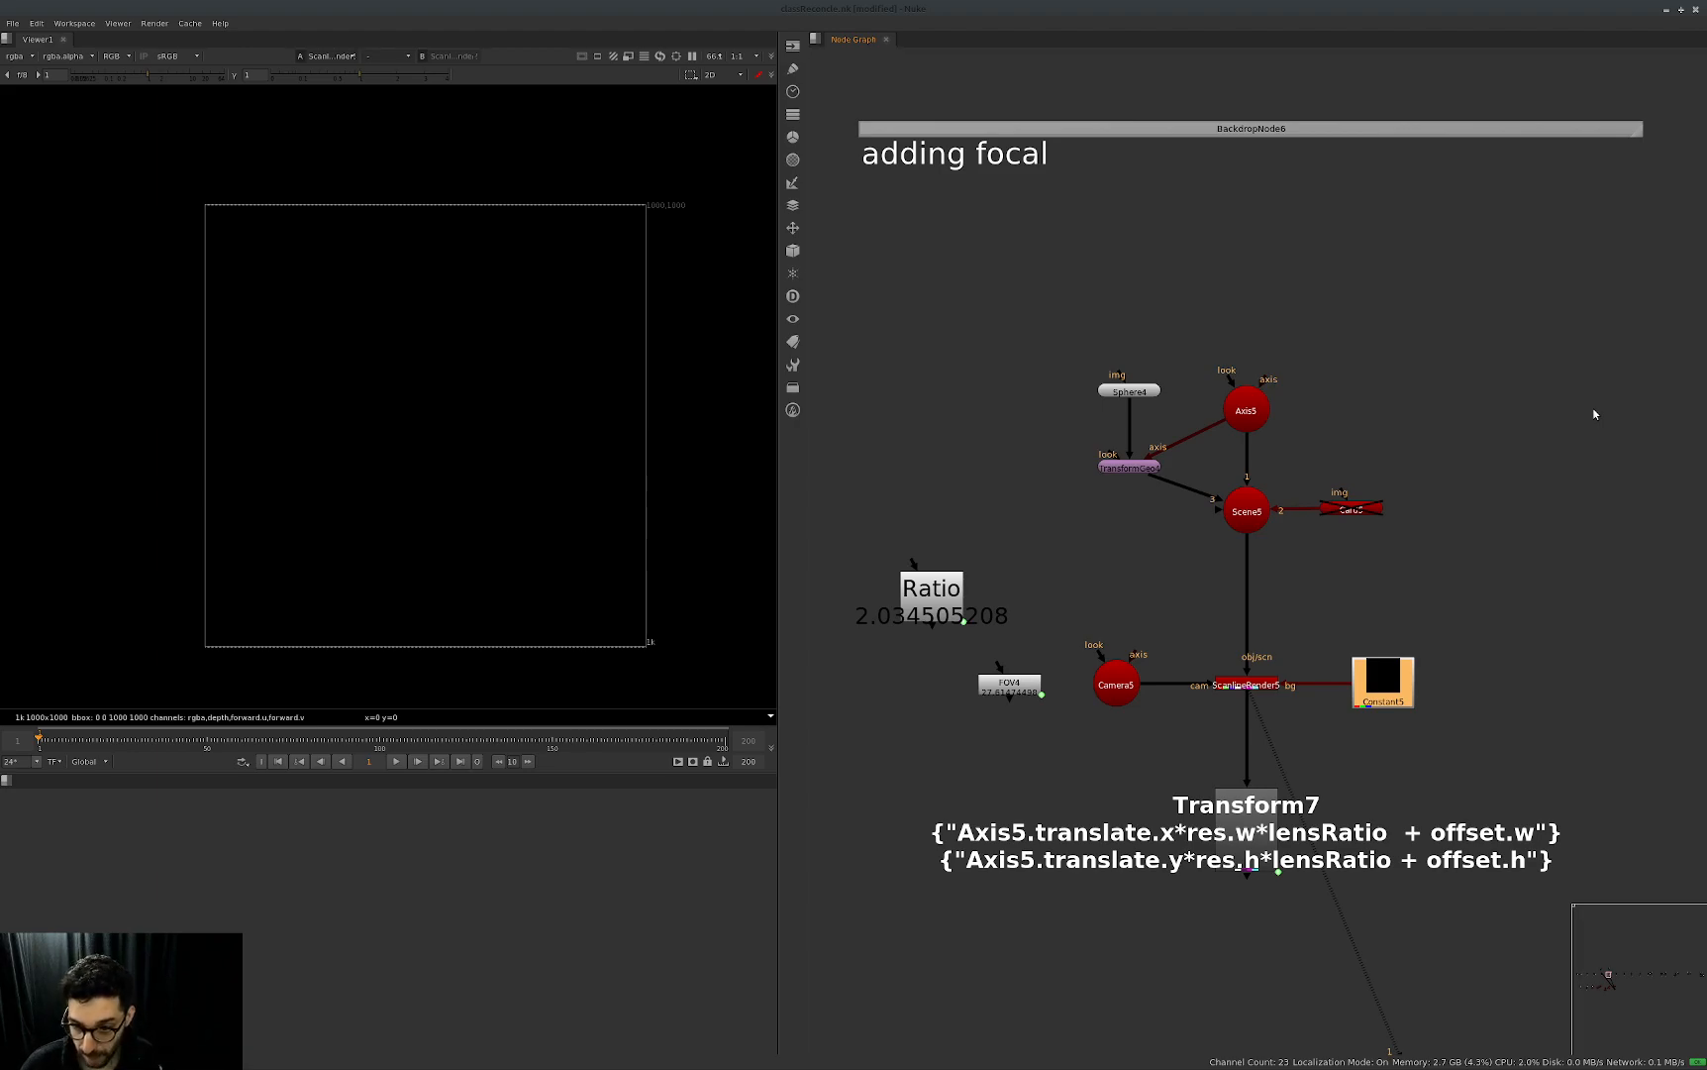
Open the Ratio node's expression to review how focal length and aperture are divided, and close its properties.
double_click(1003, 685)
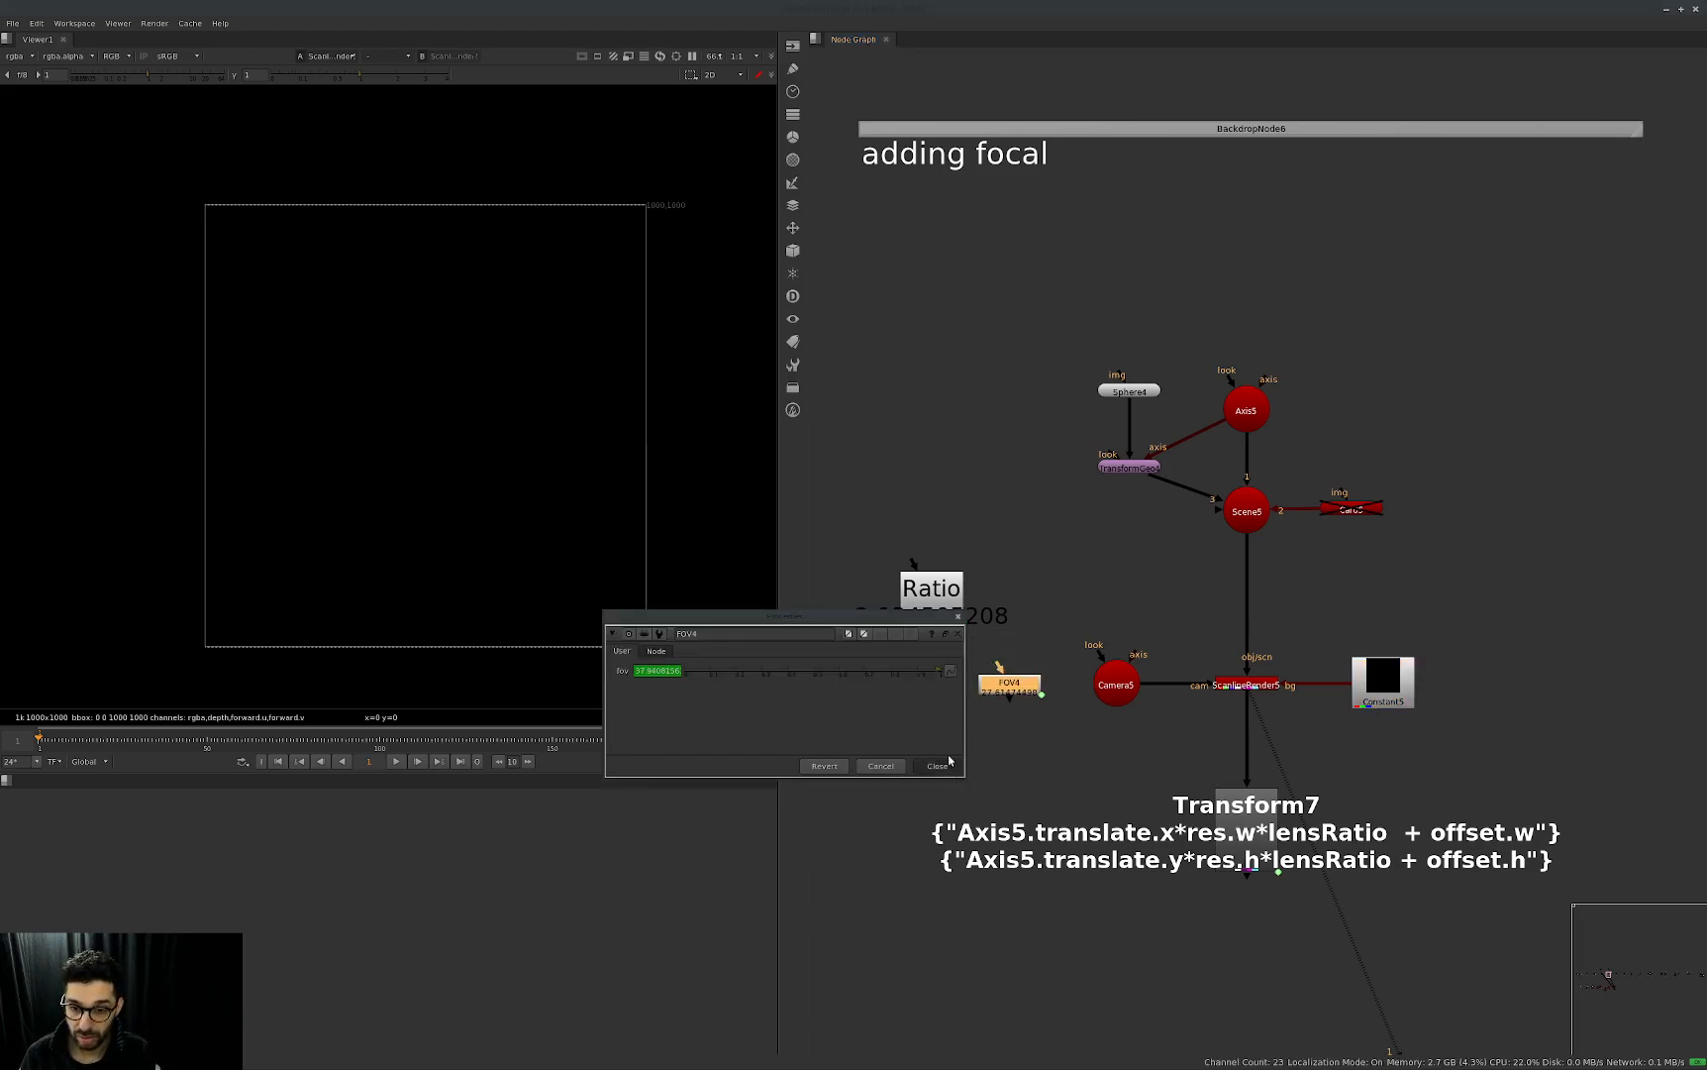
left_click(949, 772)
double_click(929, 603)
key("equal")
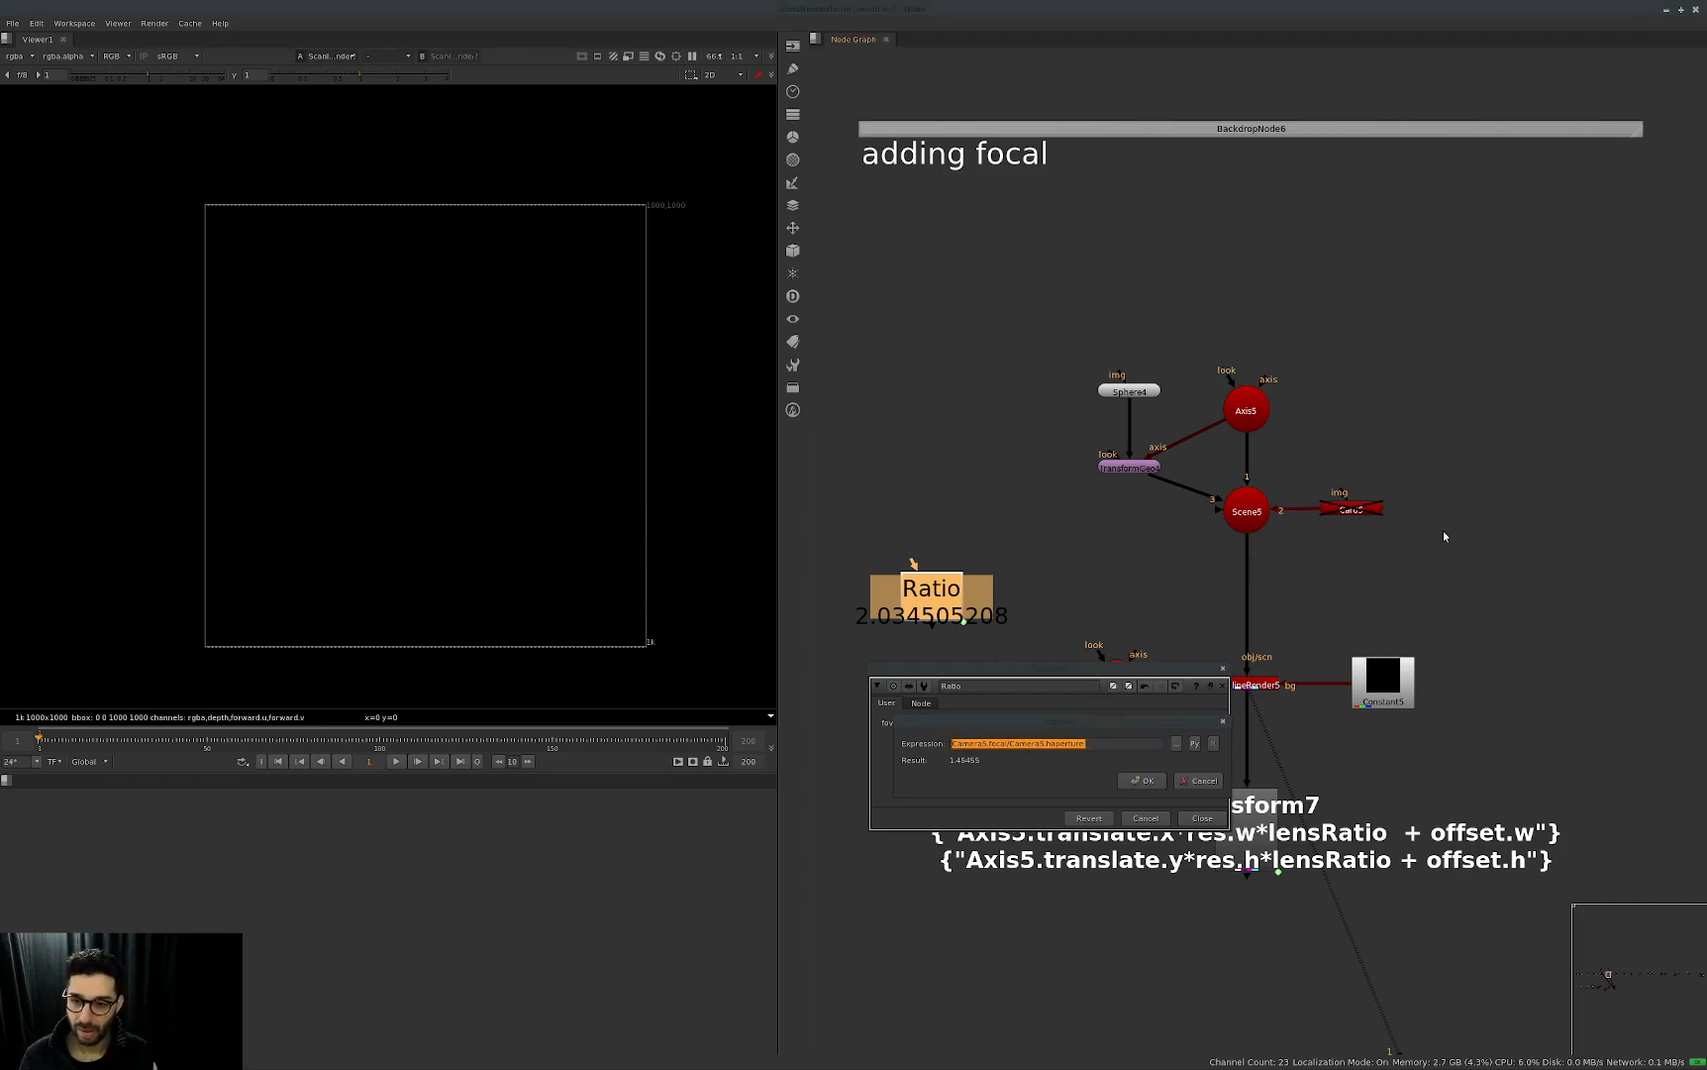
scroll(1402, 603, "down", 2)
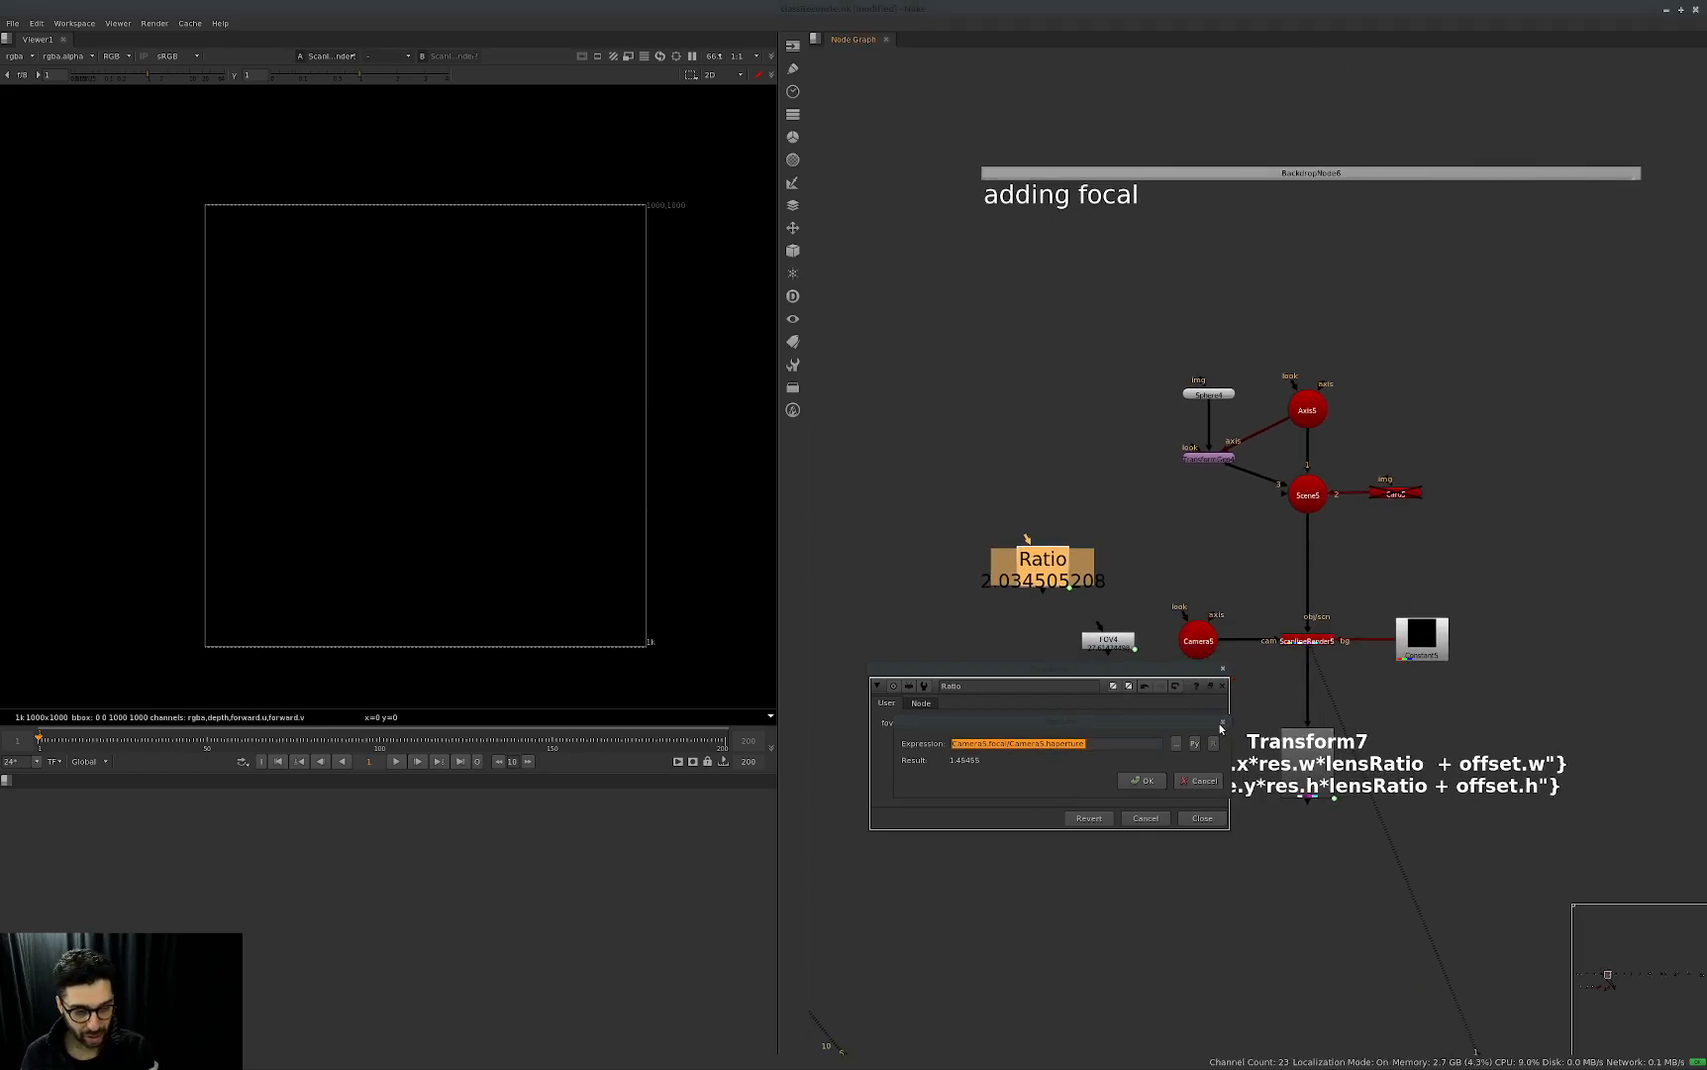
key("Return")
left_click(1223, 668)
Go to the resolution node setup and view its ScanlineRender6 output.
left_click(1489, 671)
right_click(1547, 547)
left_click(1448, 565)
scroll(1436, 537, "down", 3)
middle_click_drag(1628, 512, 1246, 652)
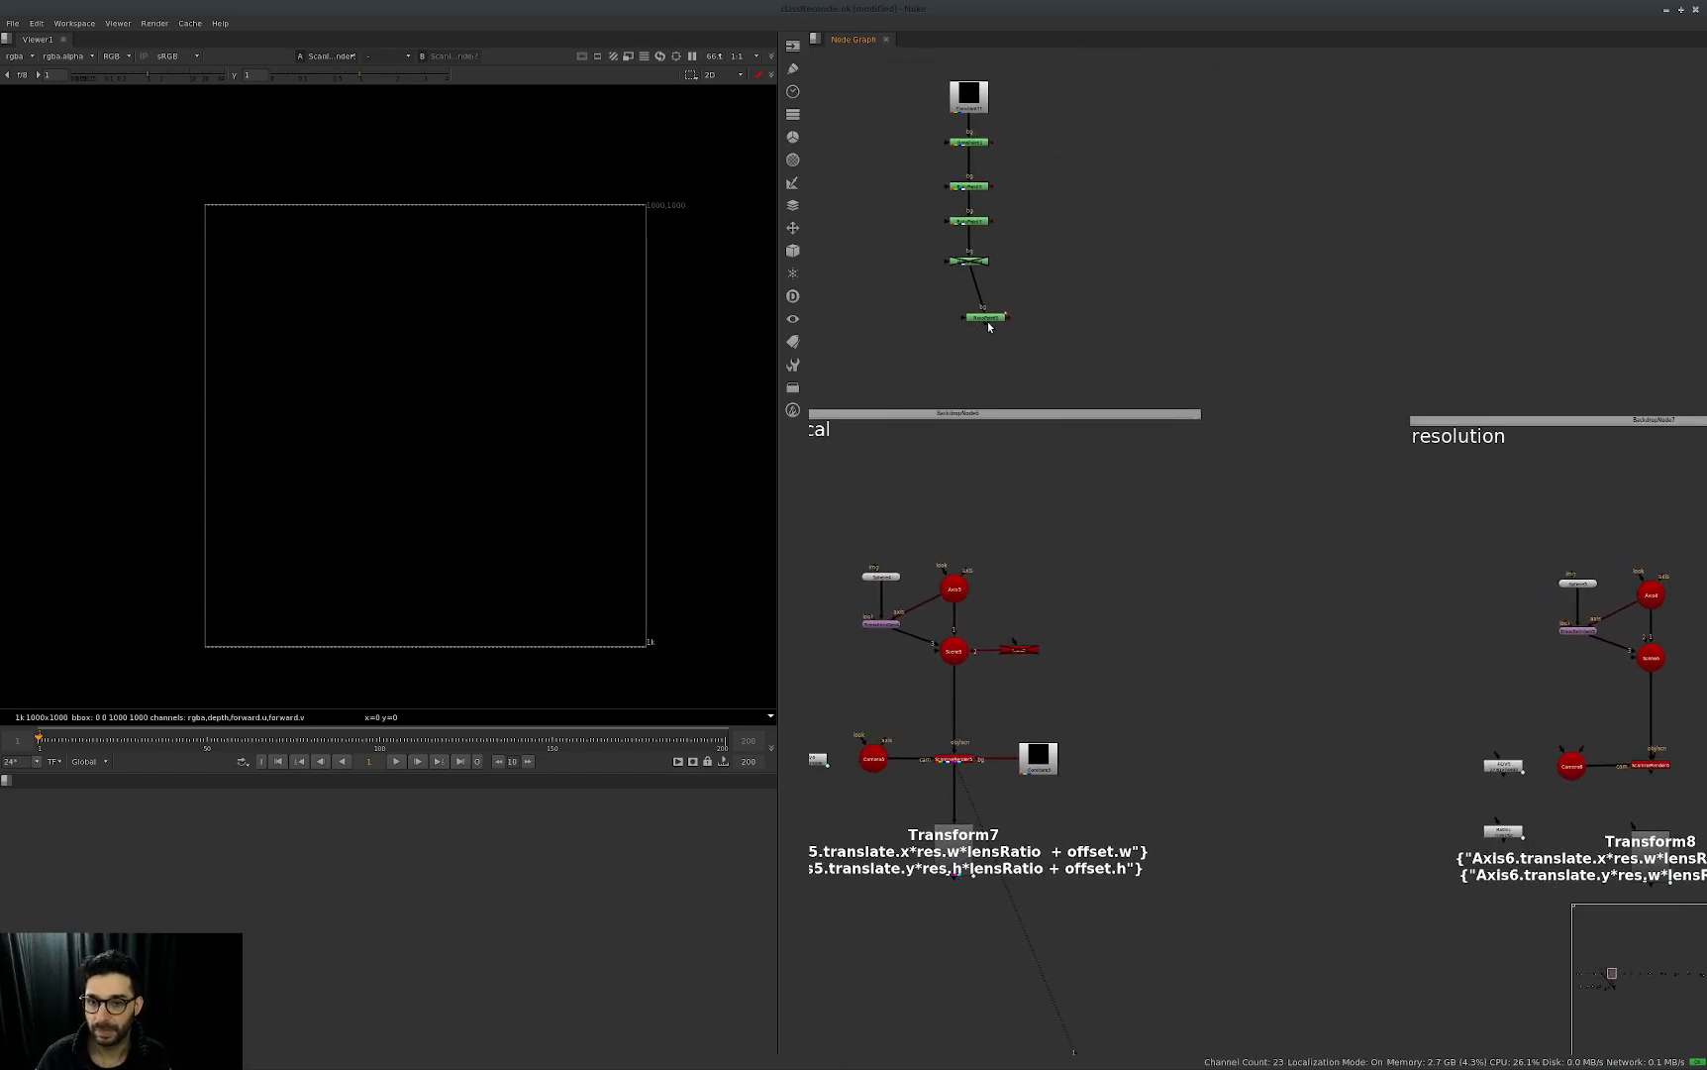
left_click_drag(991, 321, 981, 317)
middle_click_drag(1634, 604, 1168, 562)
middle_click_drag(1207, 705, 1207, 689)
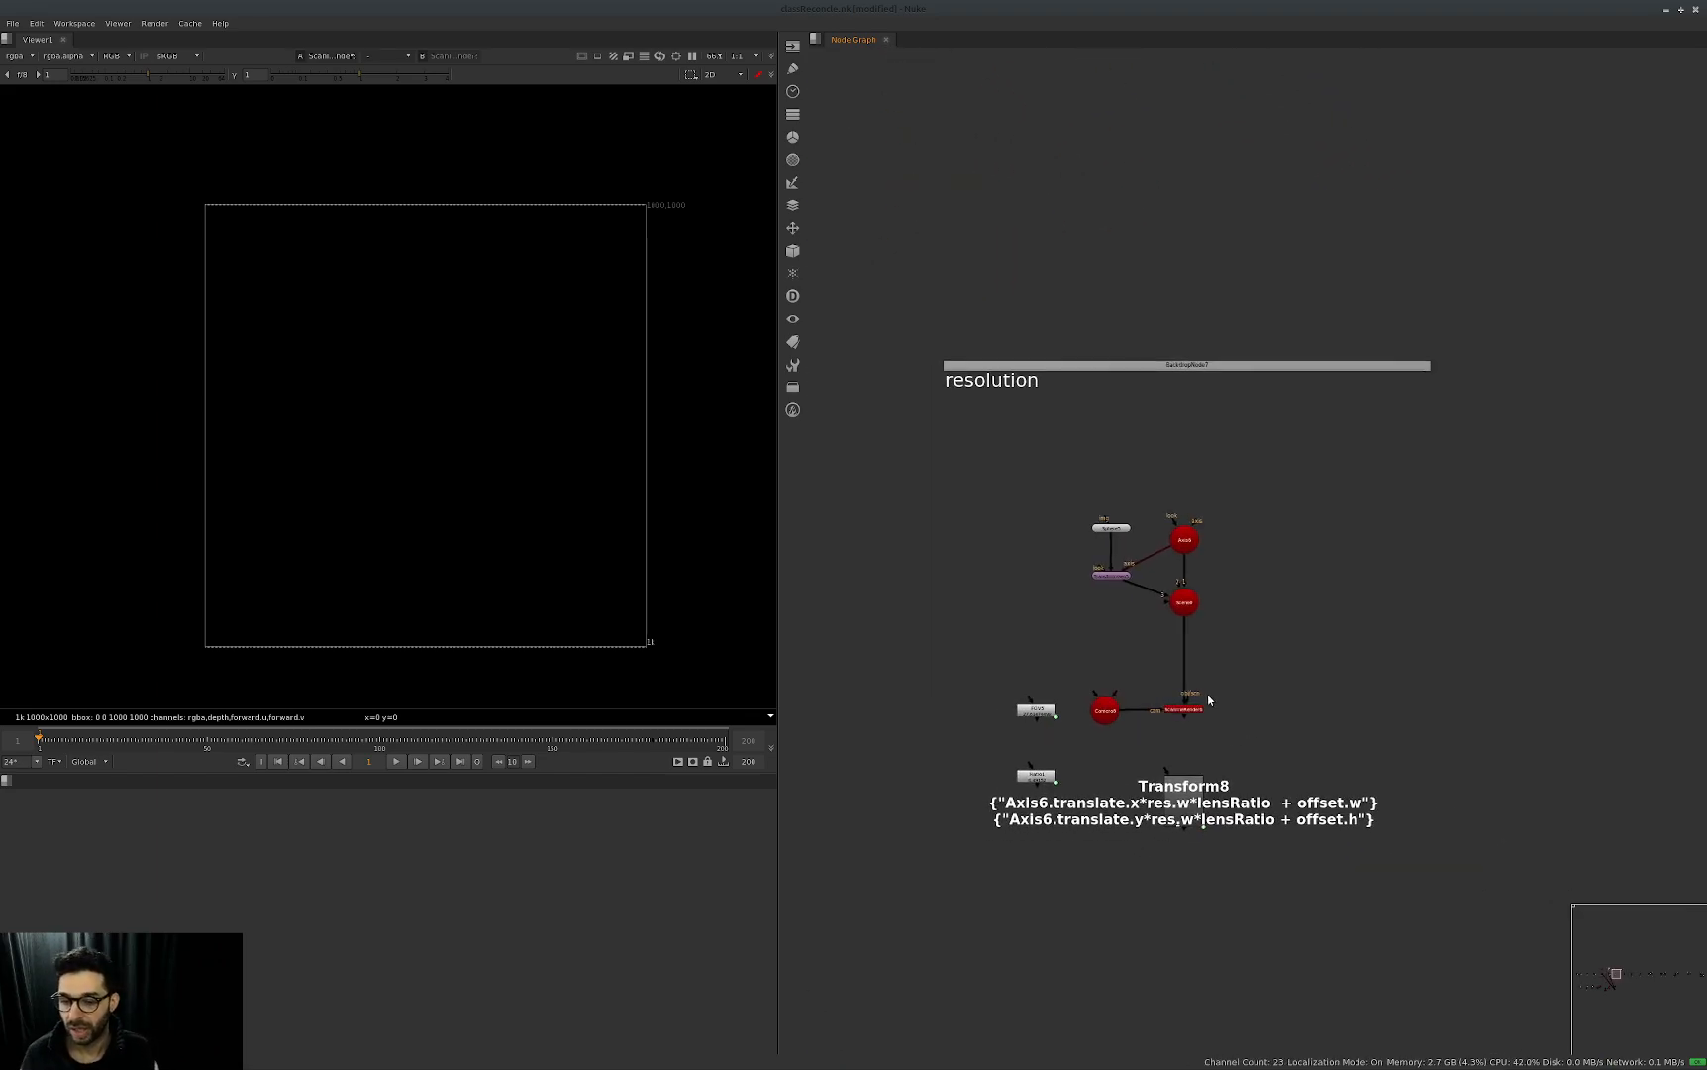
left_click(1180, 710)
key("1")
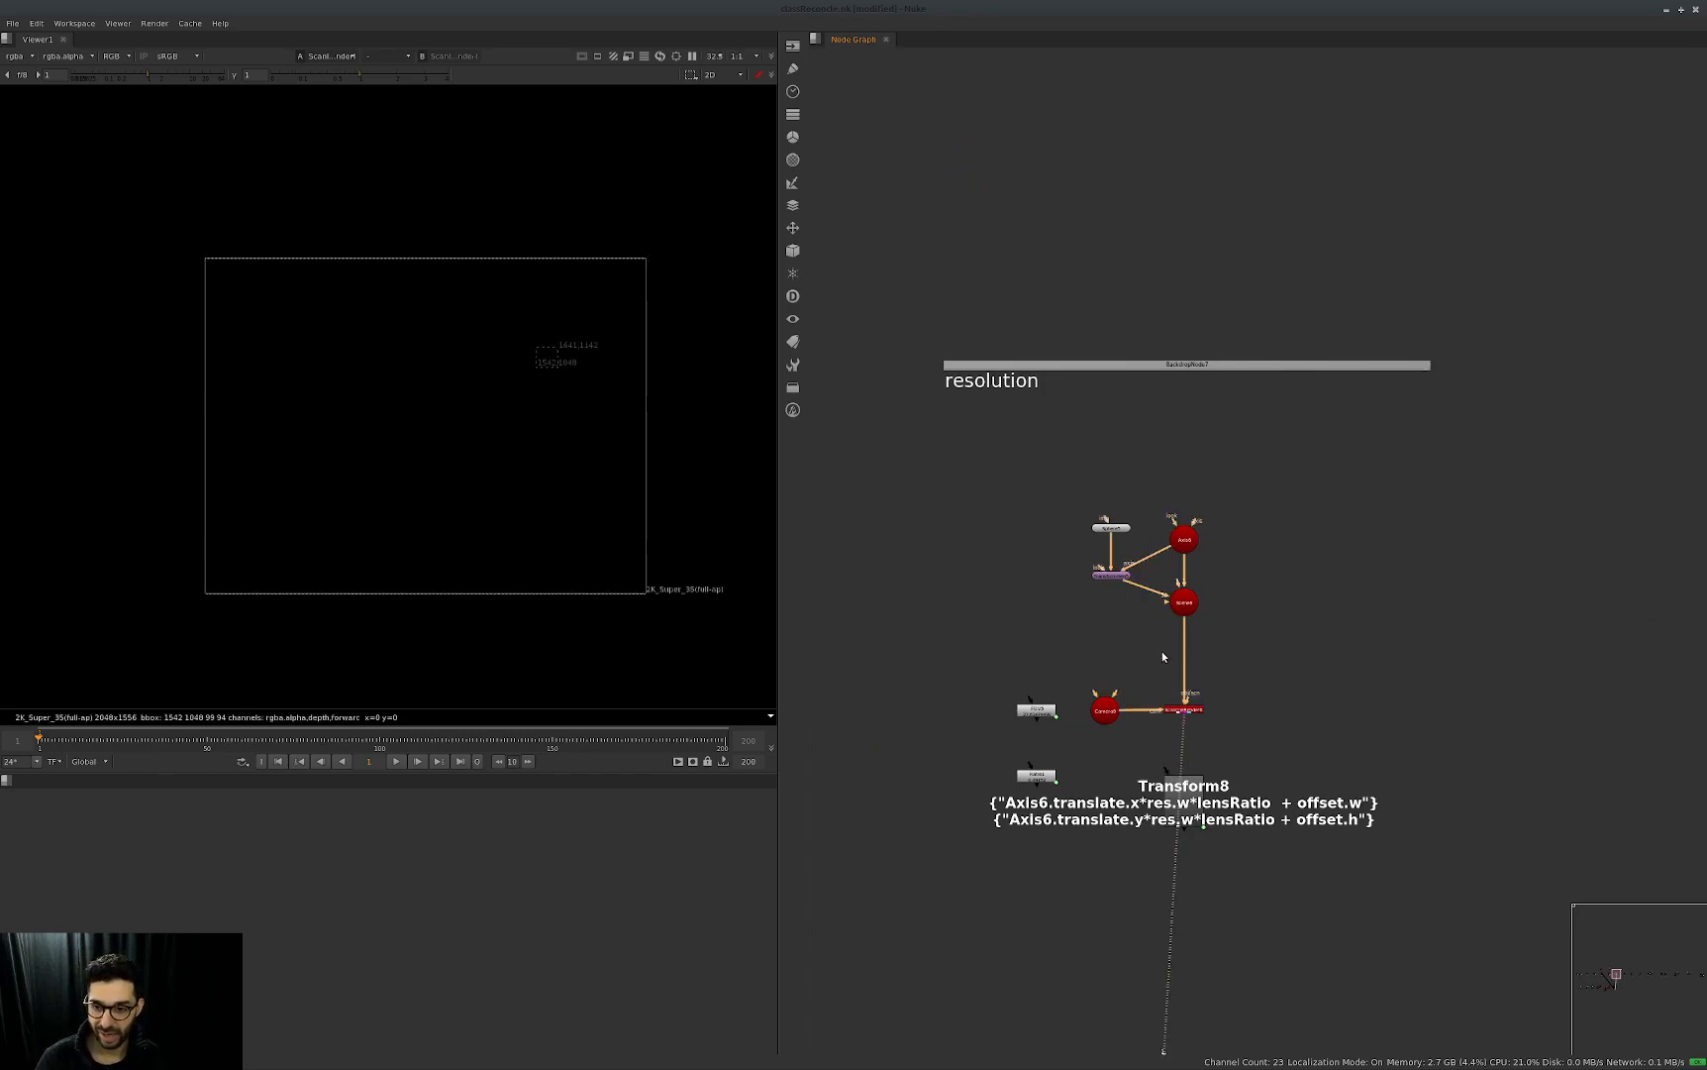
Check Axis6's transform properties, display the render's alpha channel in the viewer, and close the properties.
double_click(1184, 539)
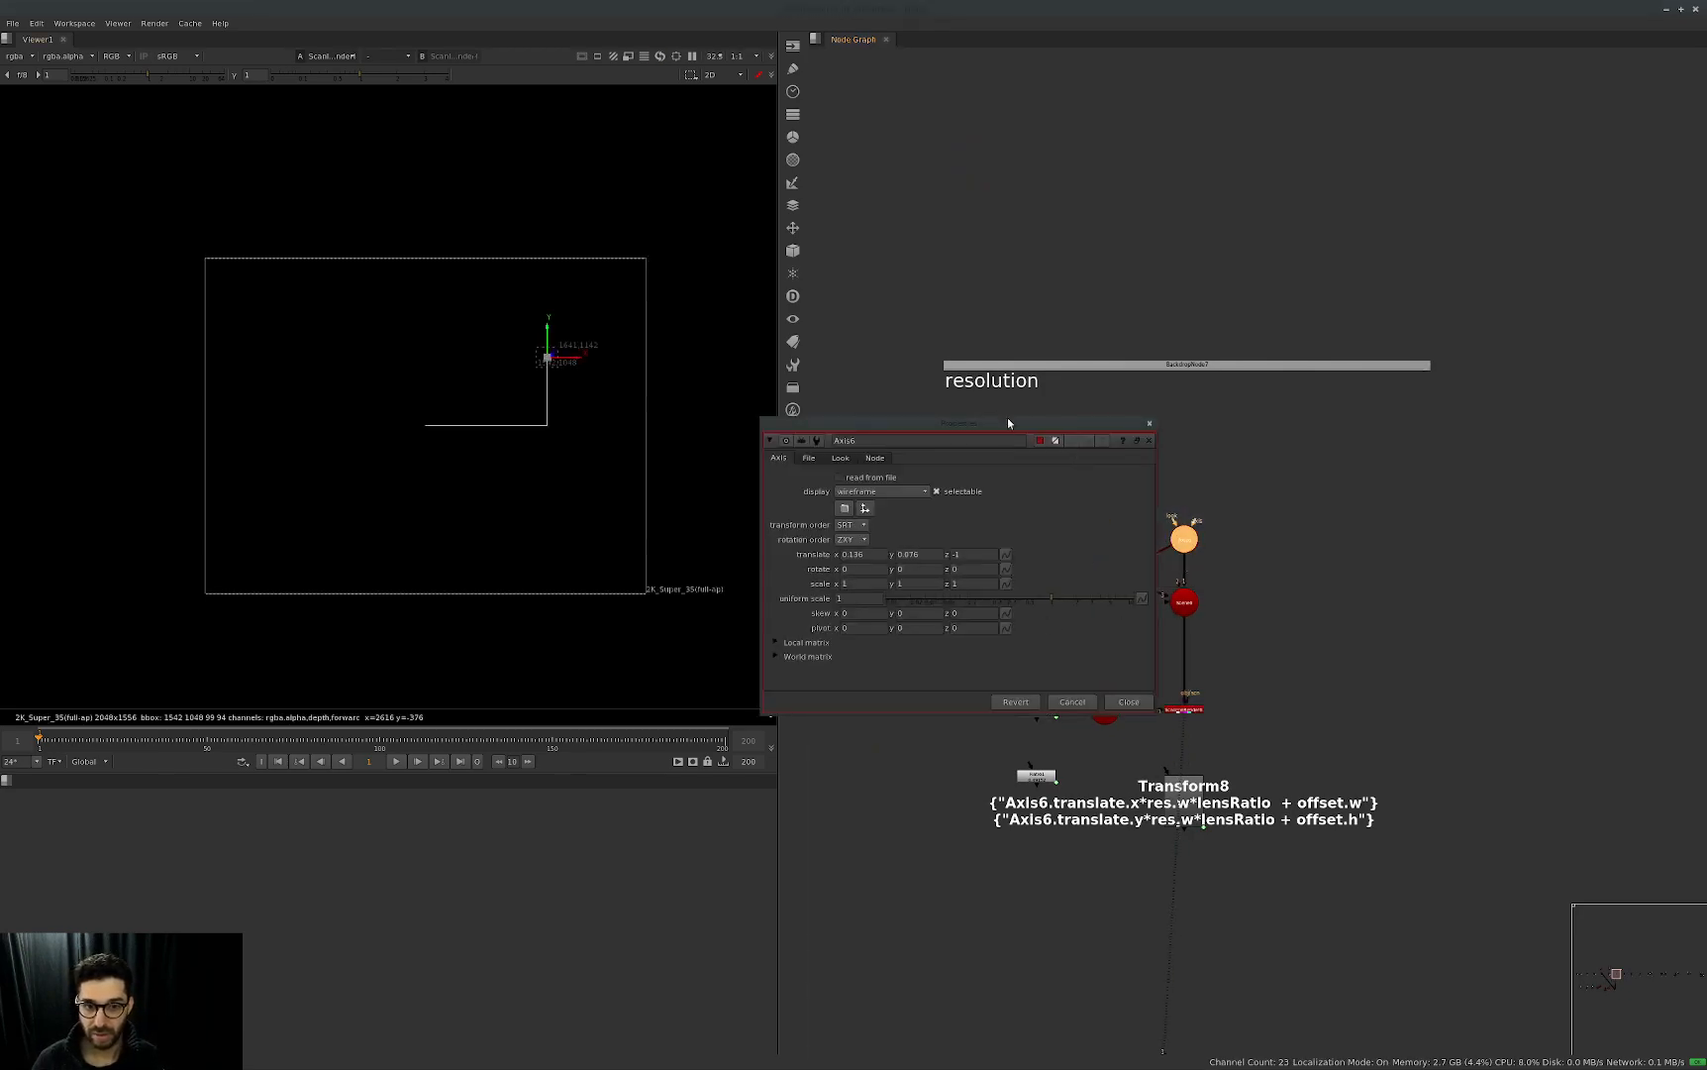
left_click_drag(1019, 429, 1250, 225)
key("a")
key("f")
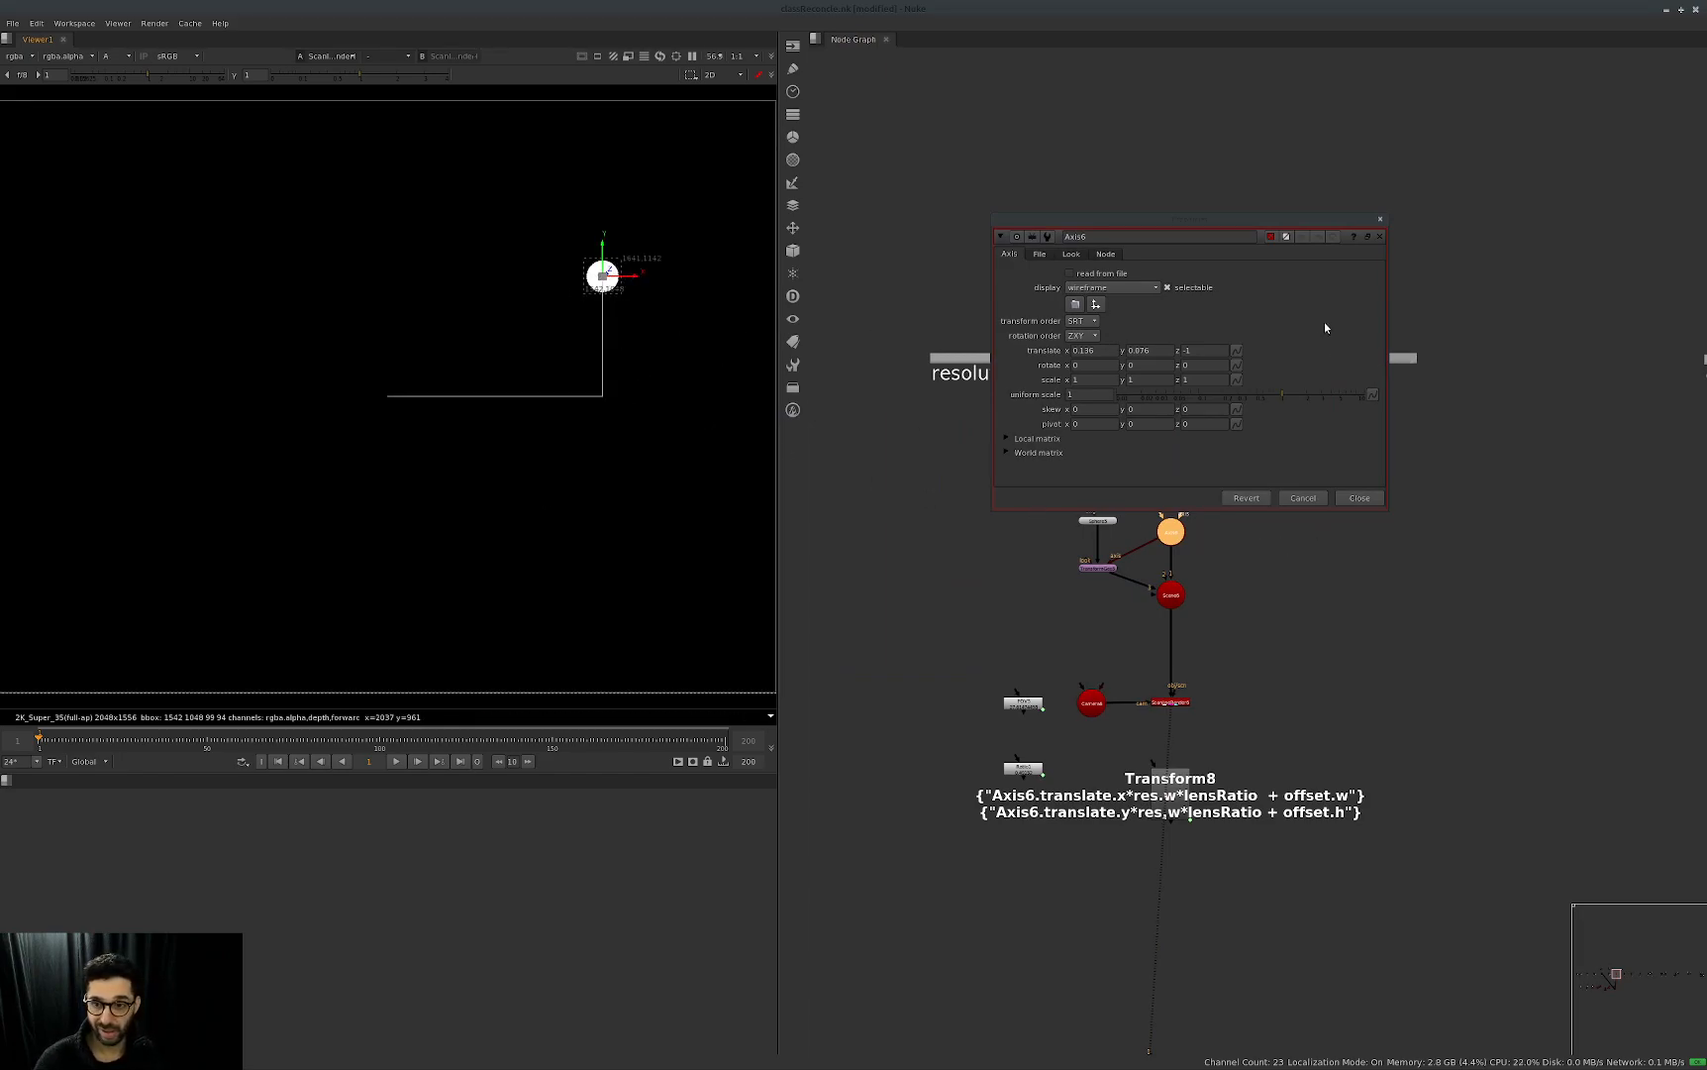
key("ctrl+shift+a")
Open Transform8's properties, place the panel above the node setup, and show its user parameters.
middle_click_drag(1228, 734, 1262, 702)
double_click(1204, 763)
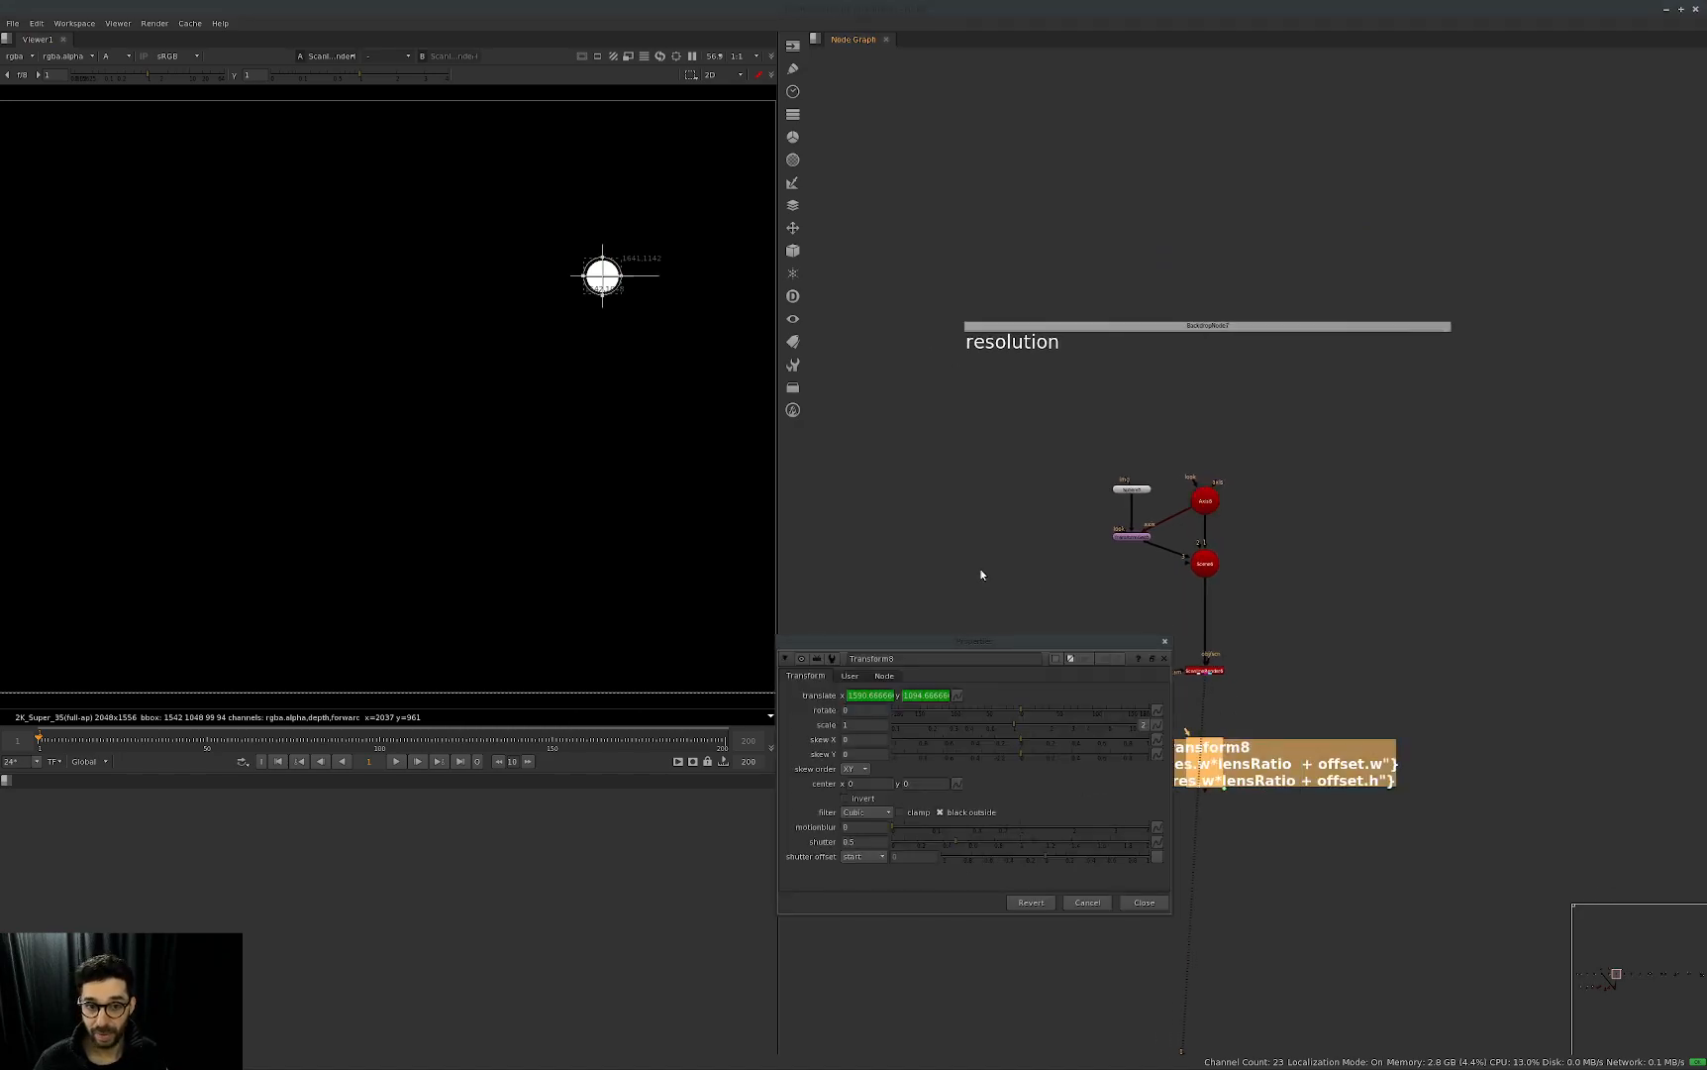
left_click_drag(1004, 648, 1134, 286)
left_click(979, 314)
middle_click_drag(1334, 644, 1376, 705)
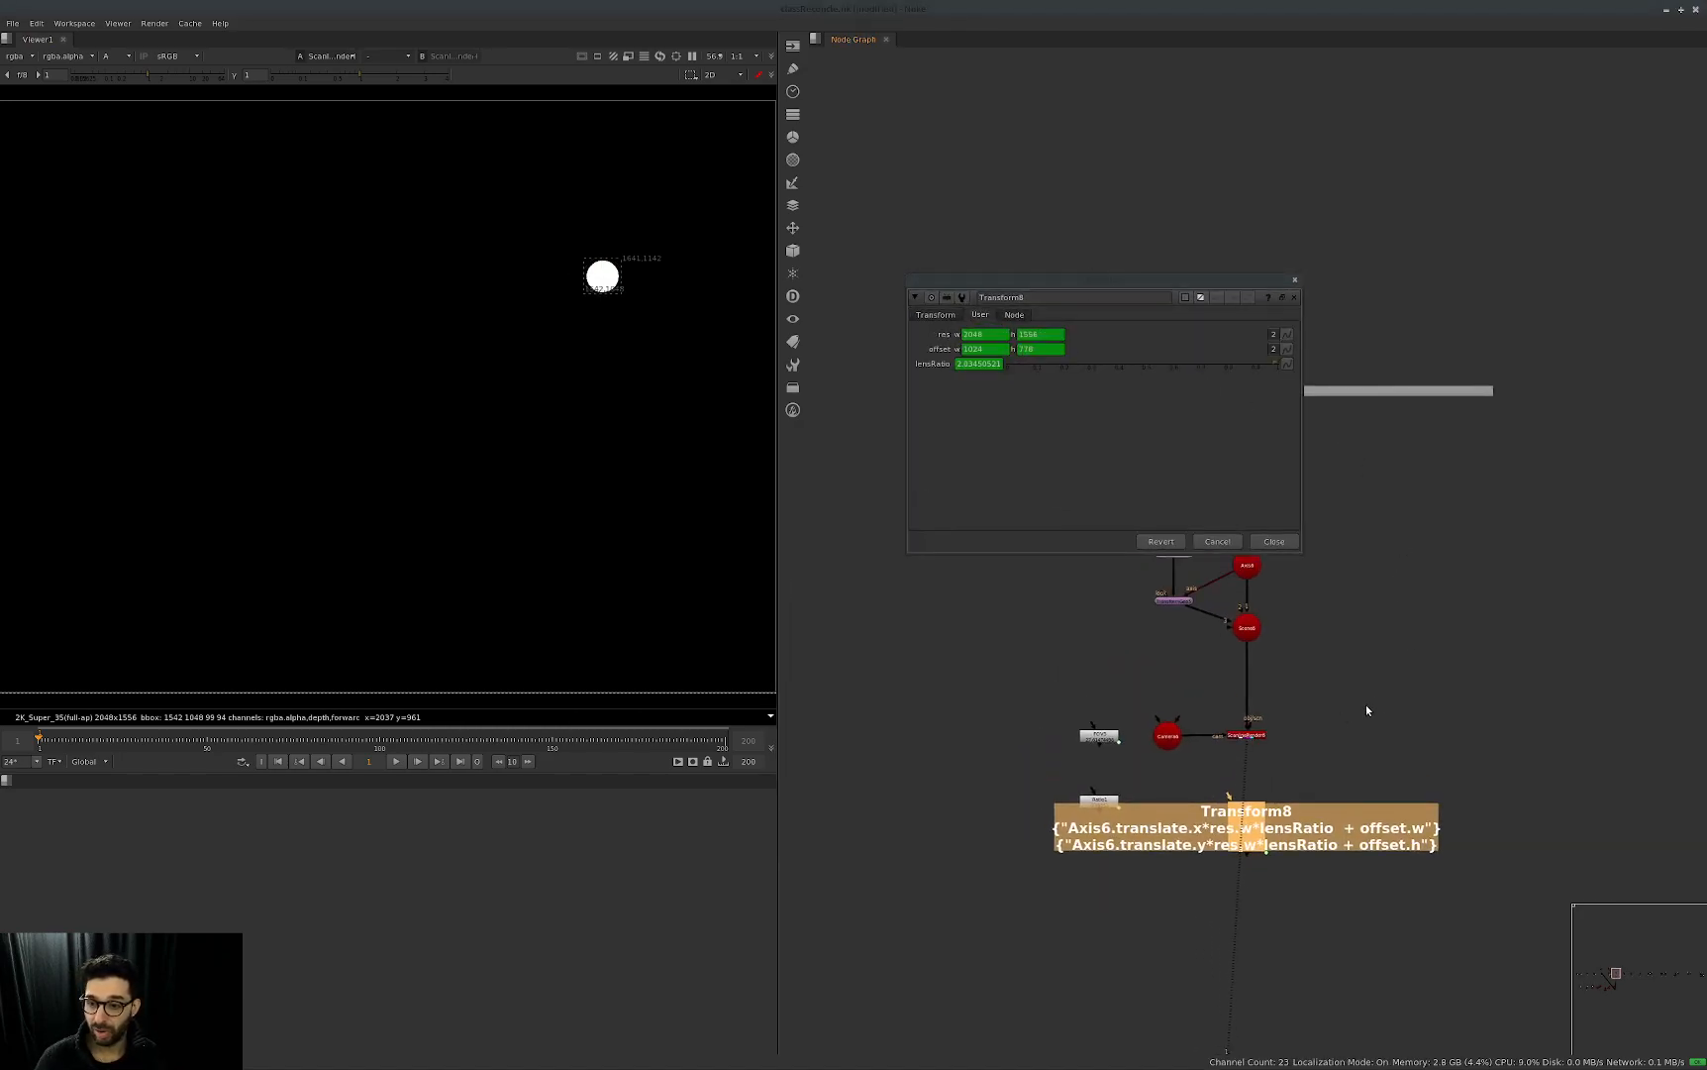
left_click_drag(1269, 728, 1355, 730)
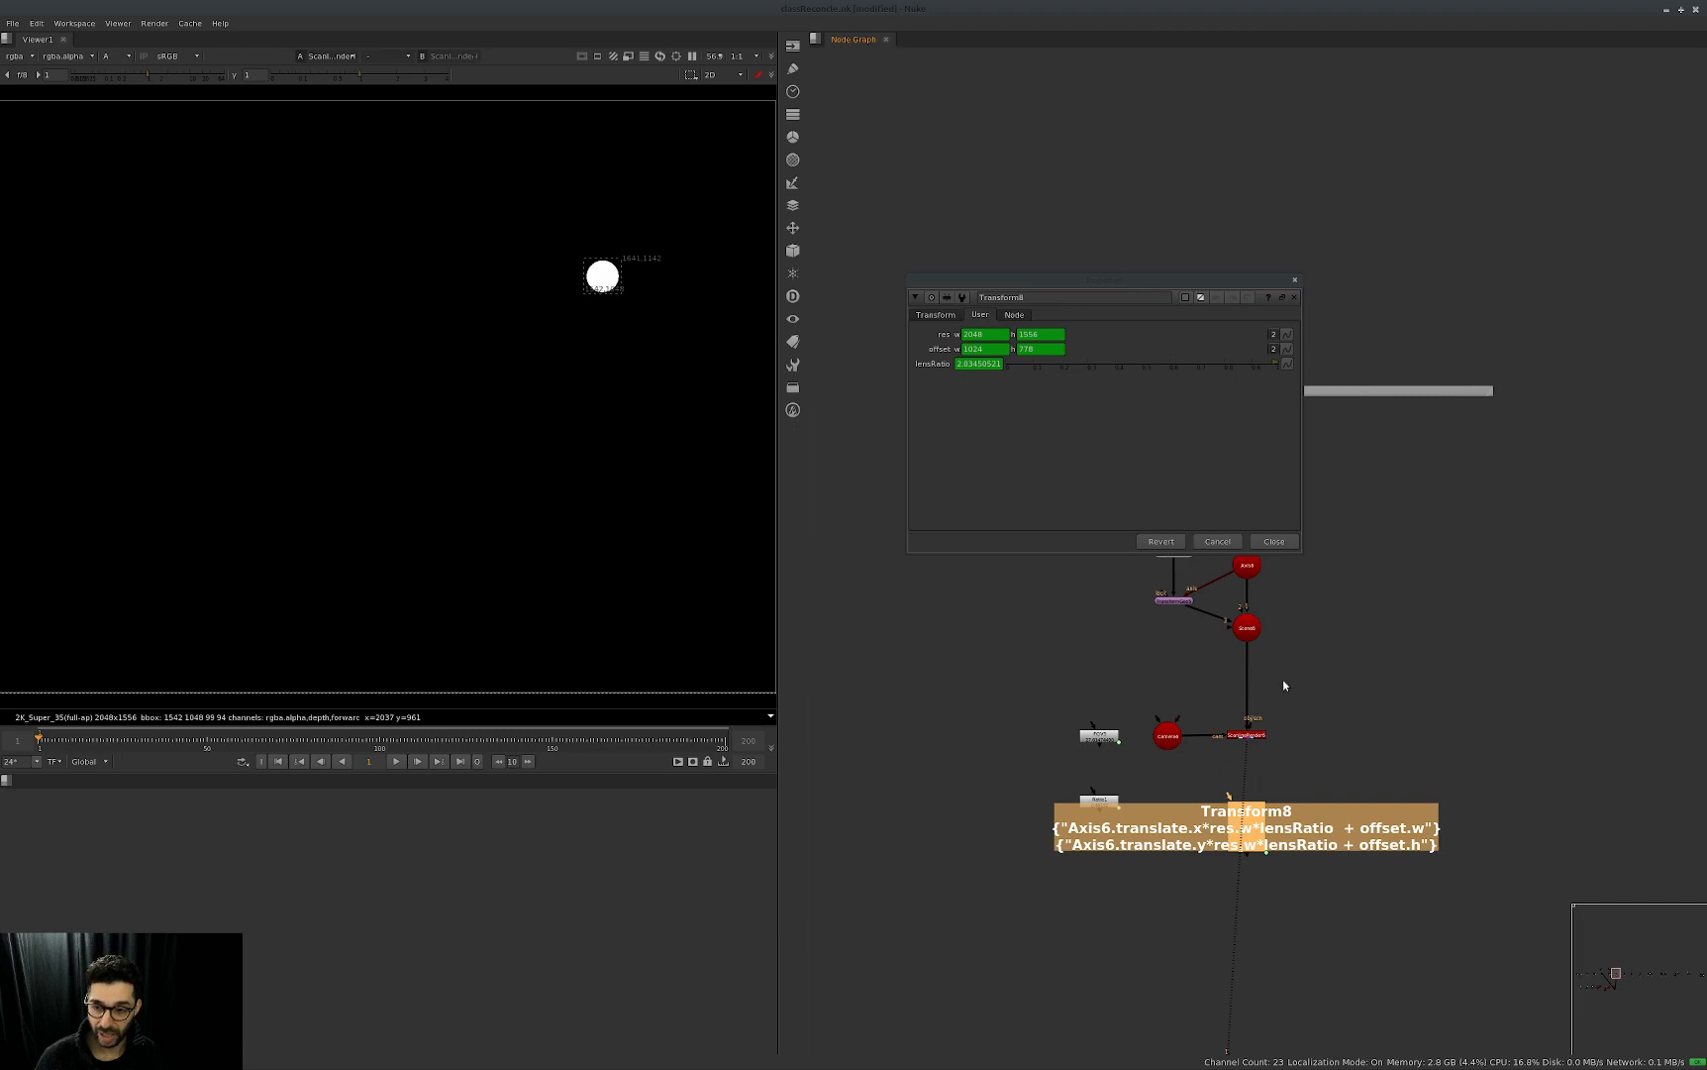
Examine Transform8's linked res and offset values against the render format shown in the viewer.
scroll(622, 604, "down", 3)
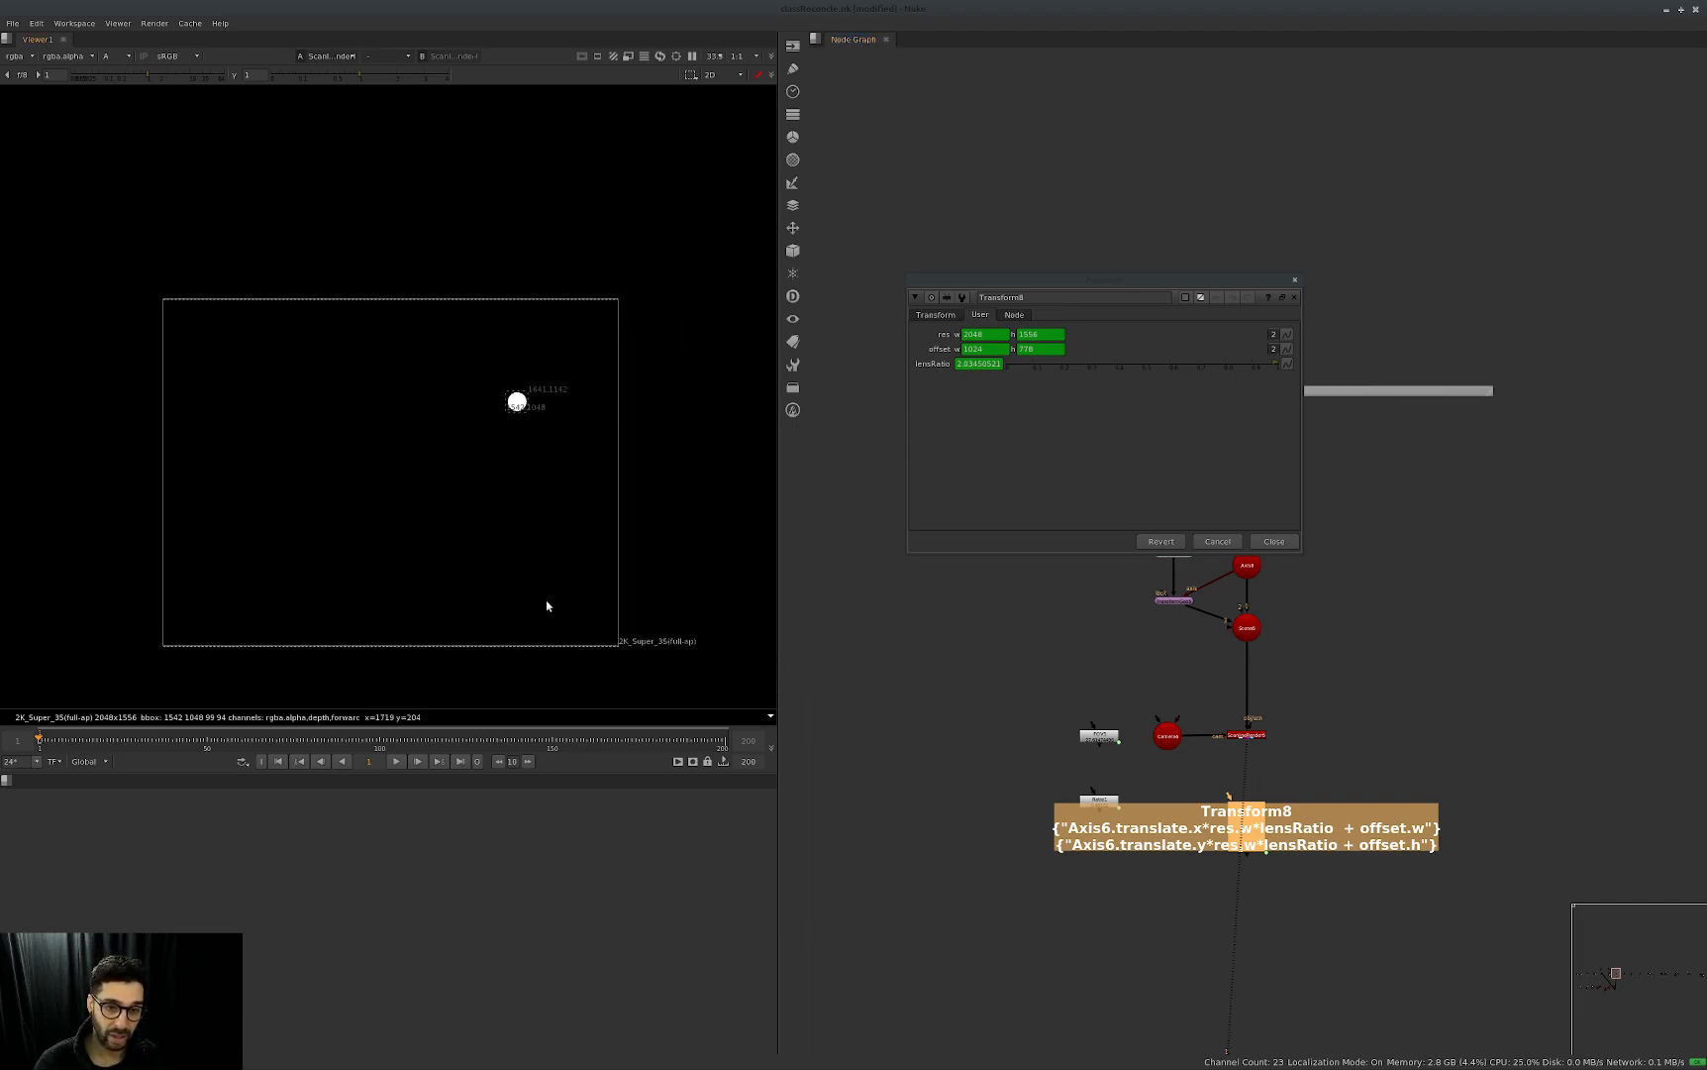
scroll(543, 613, "up", 3)
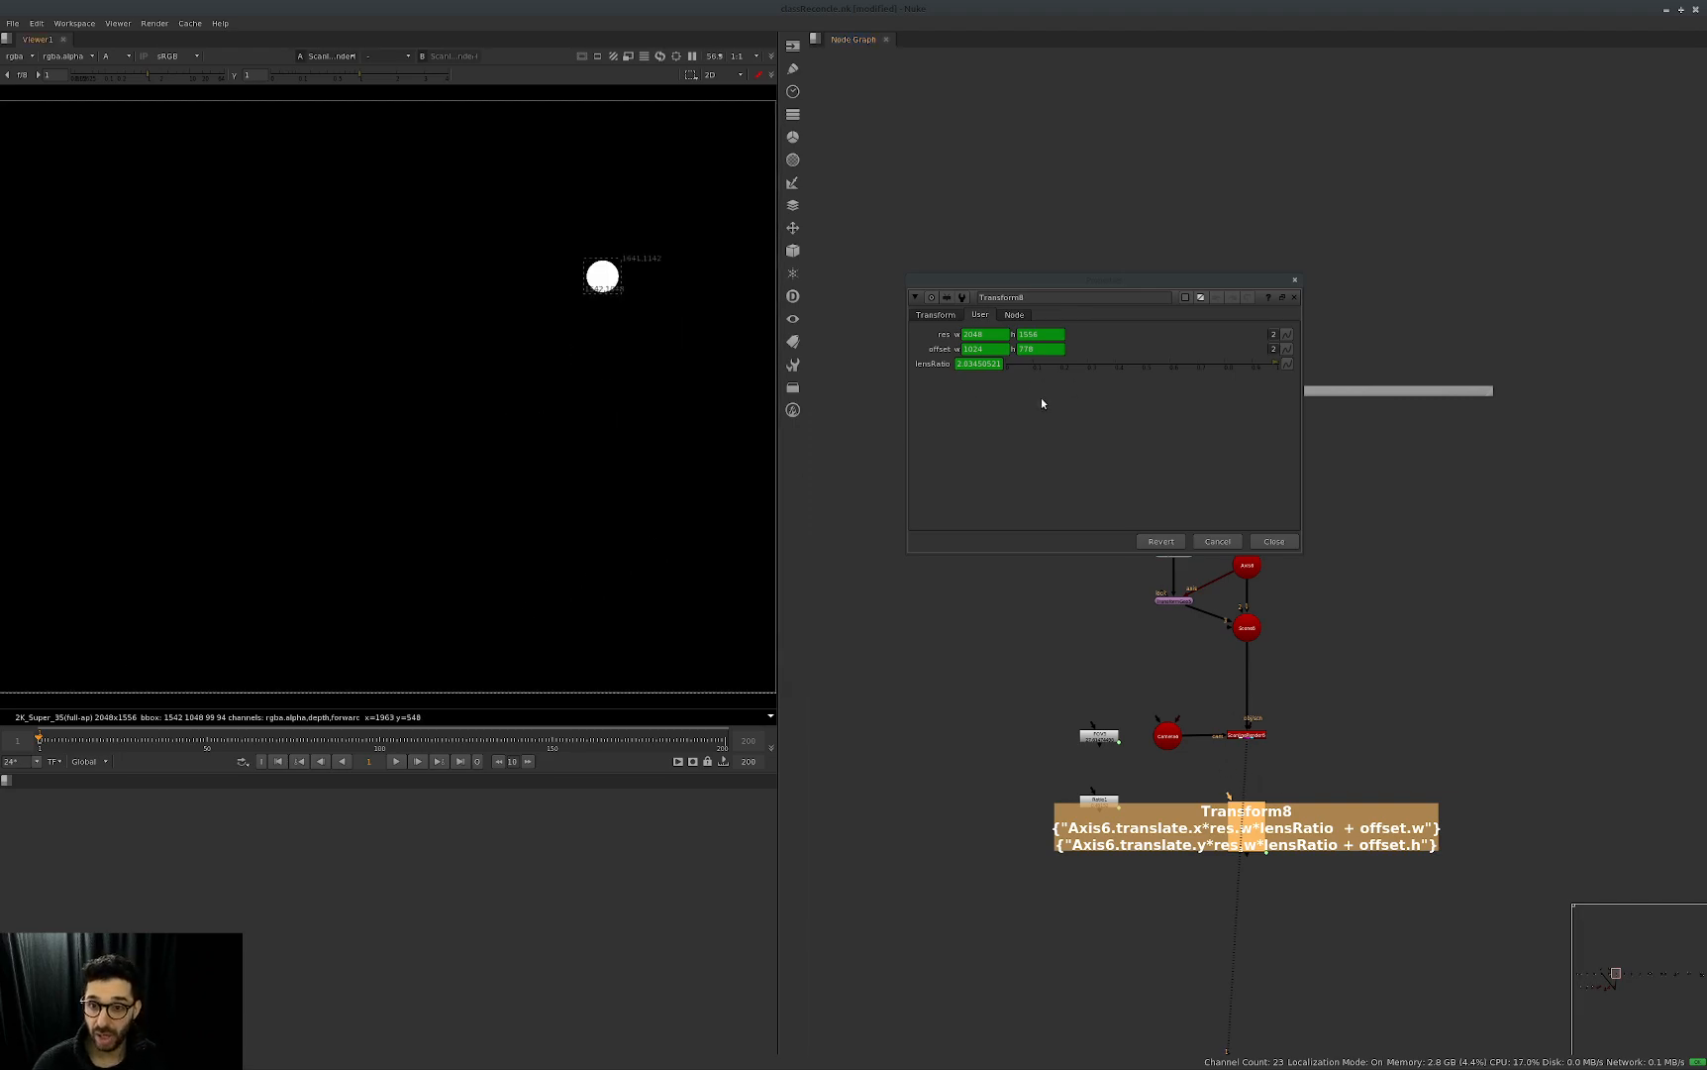
double_click(989, 337)
key("Tab")
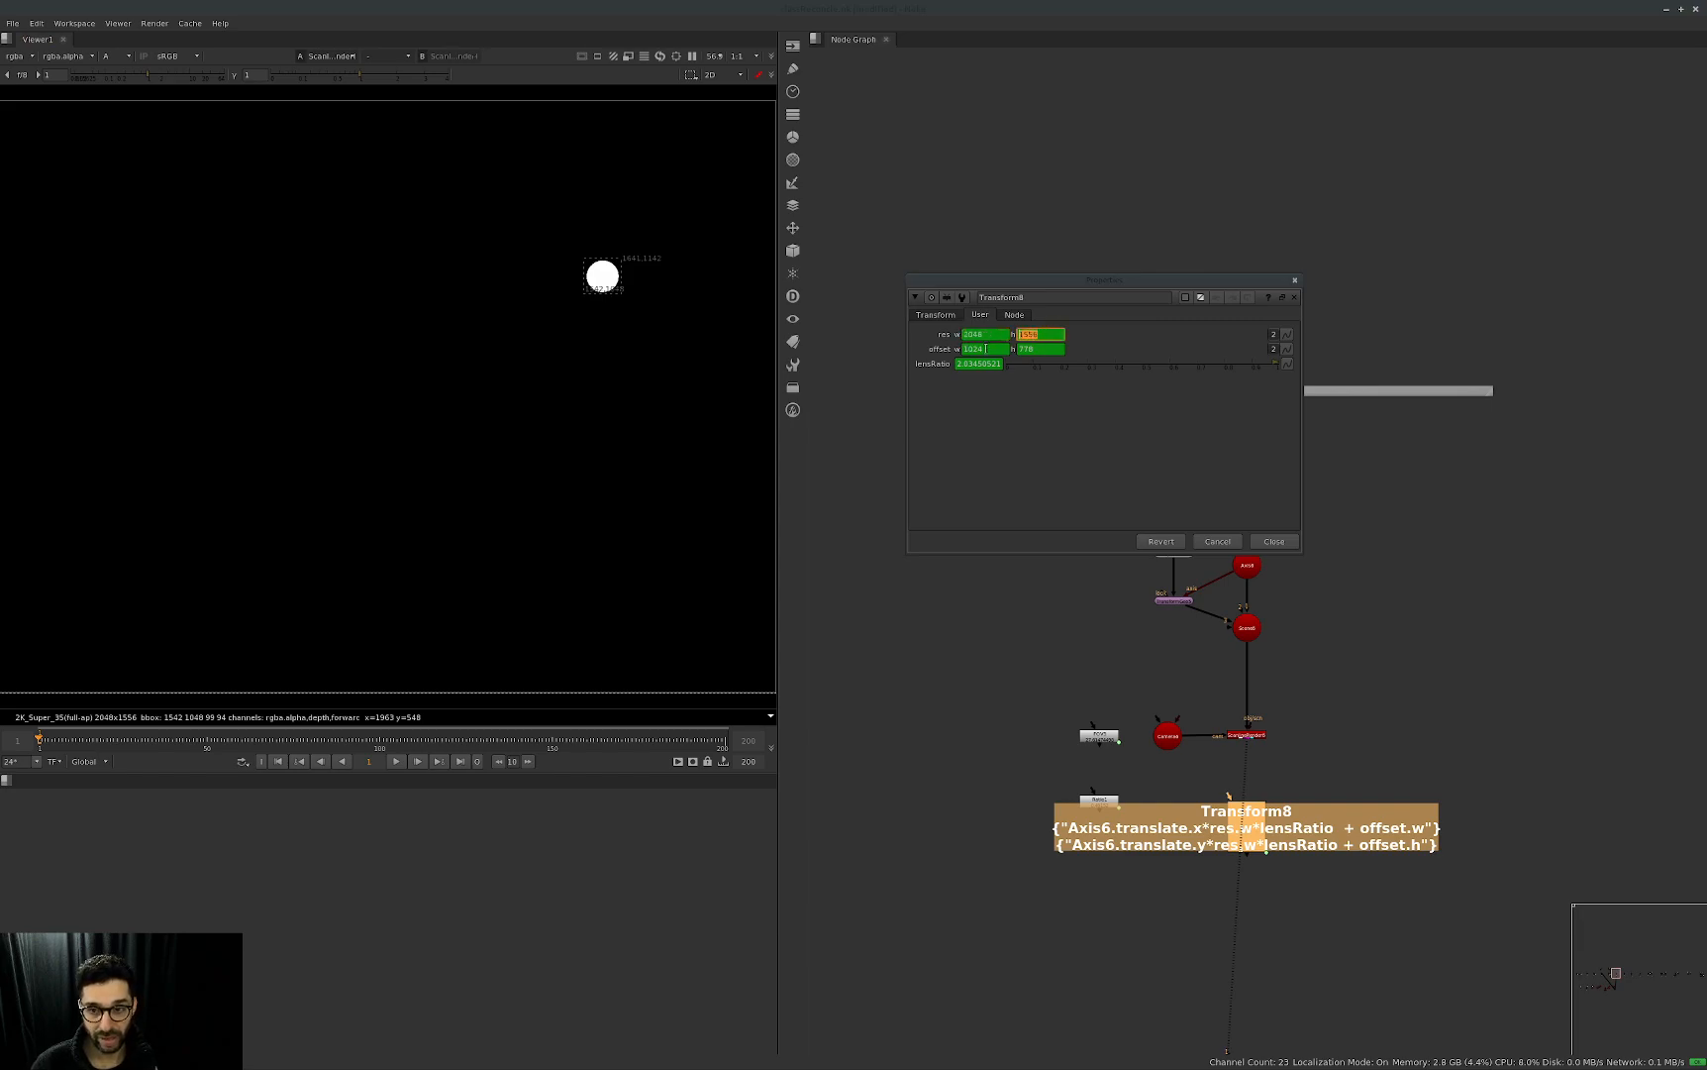
key("Tab")
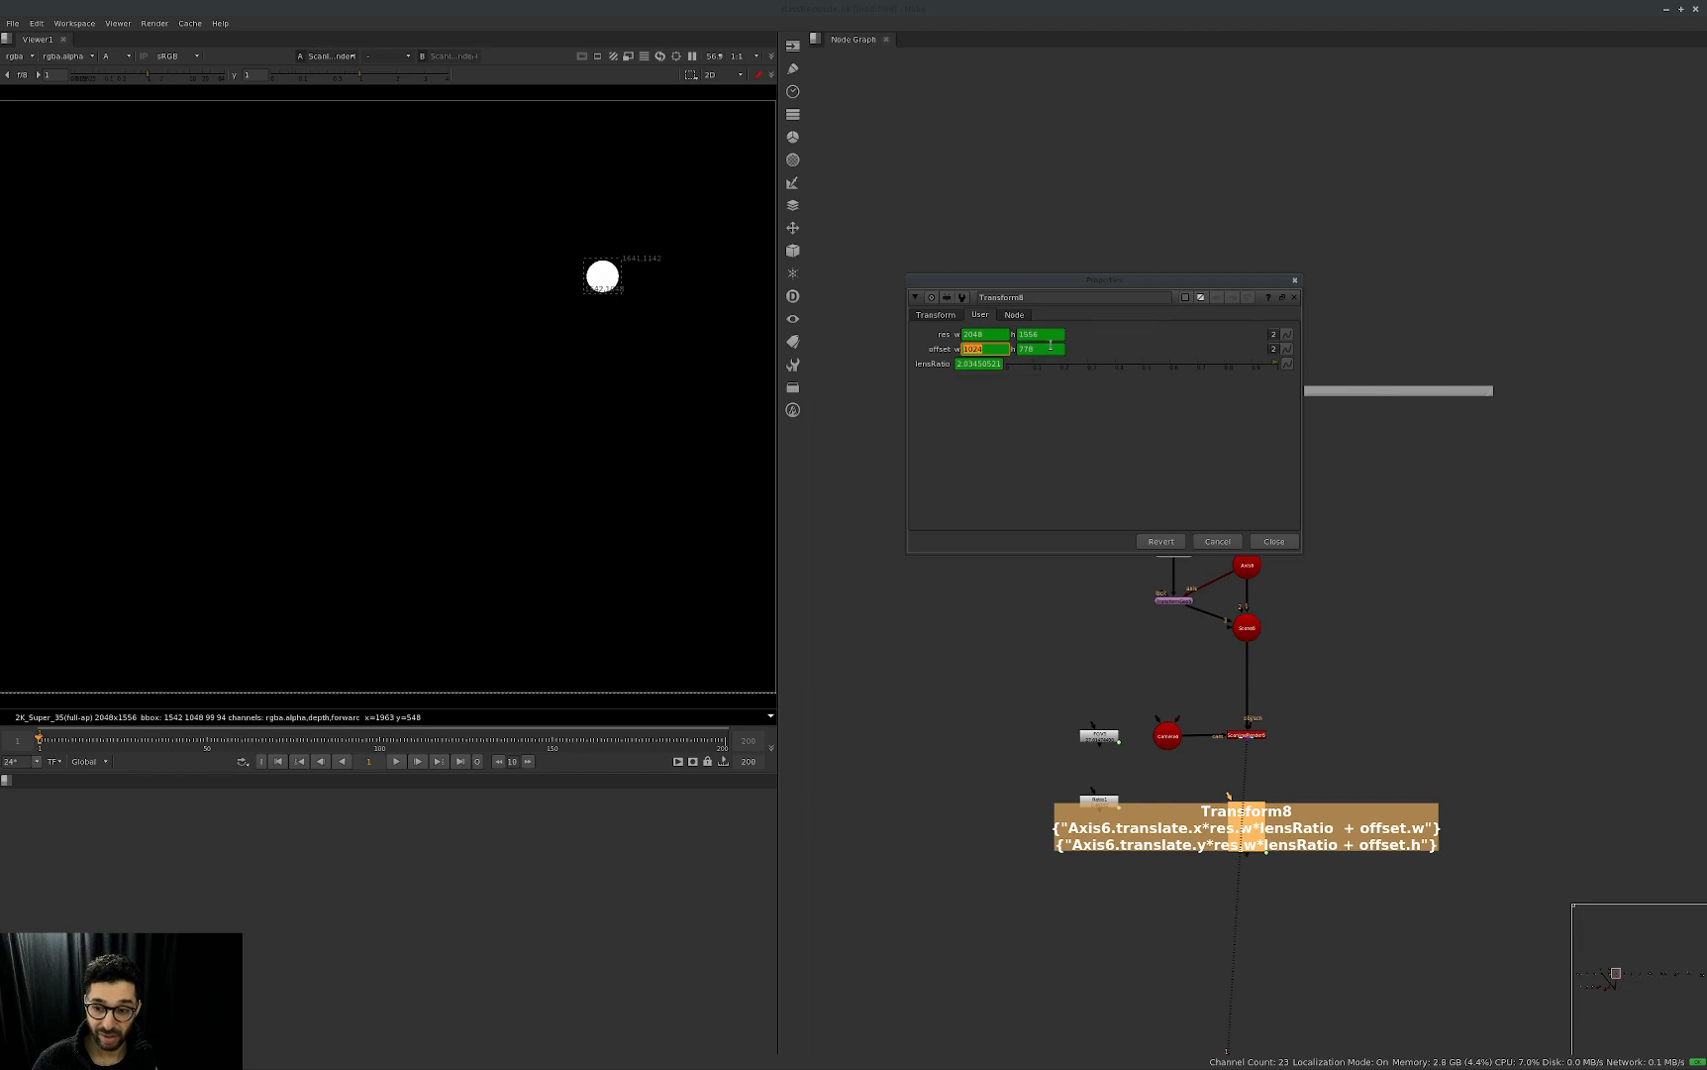
left_click(1025, 440)
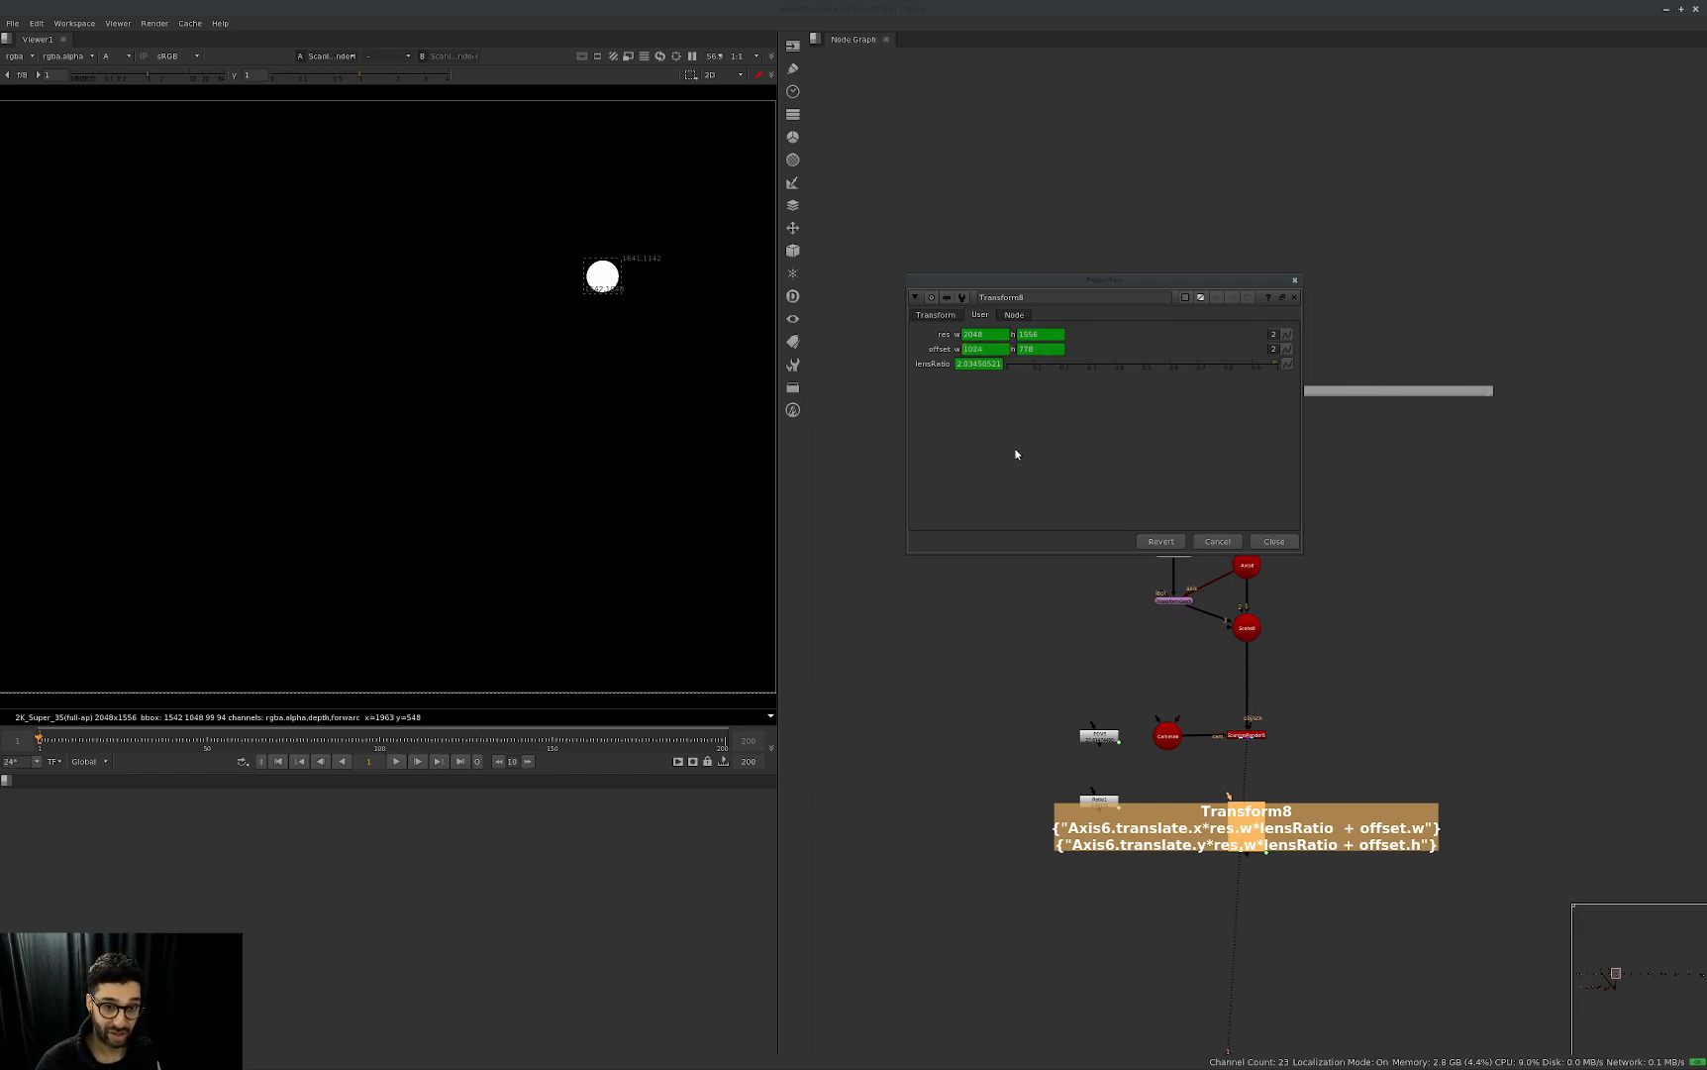
scroll(514, 511, "down", 4)
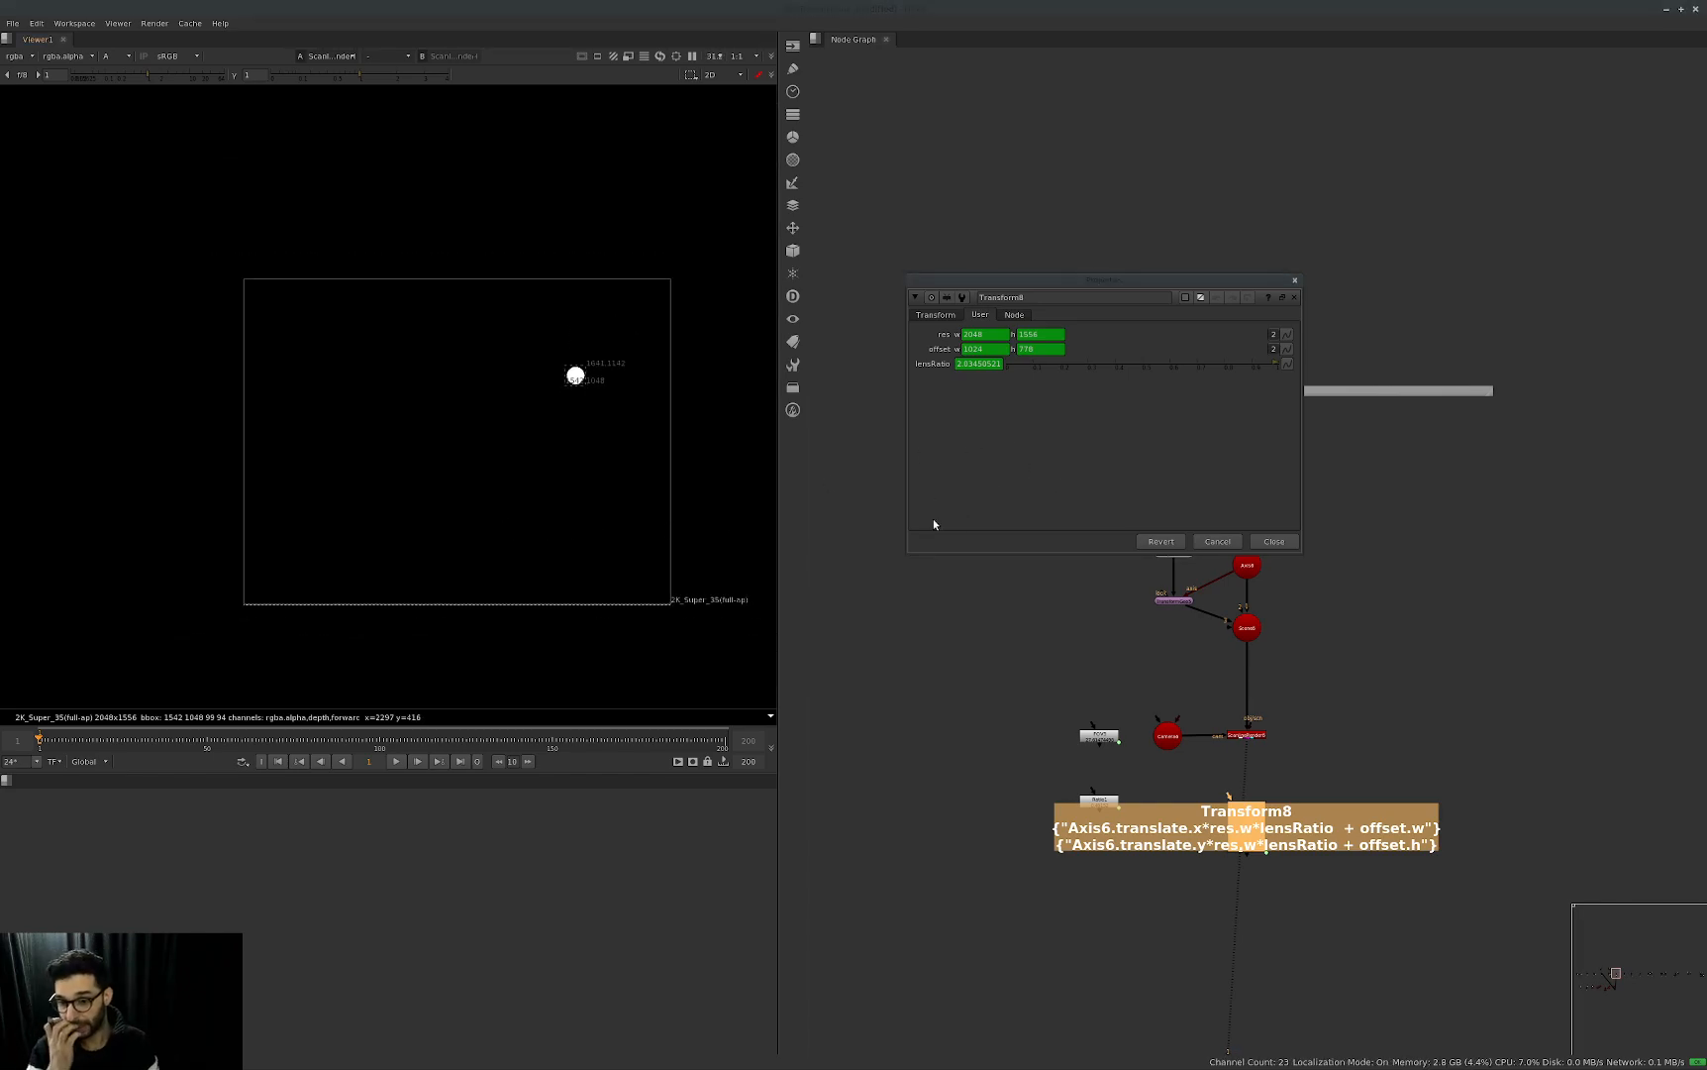
Open Camera6's projection parameters and place the panel beneath Transform8's.
left_click(1223, 884)
scroll(1223, 881, "up", 2)
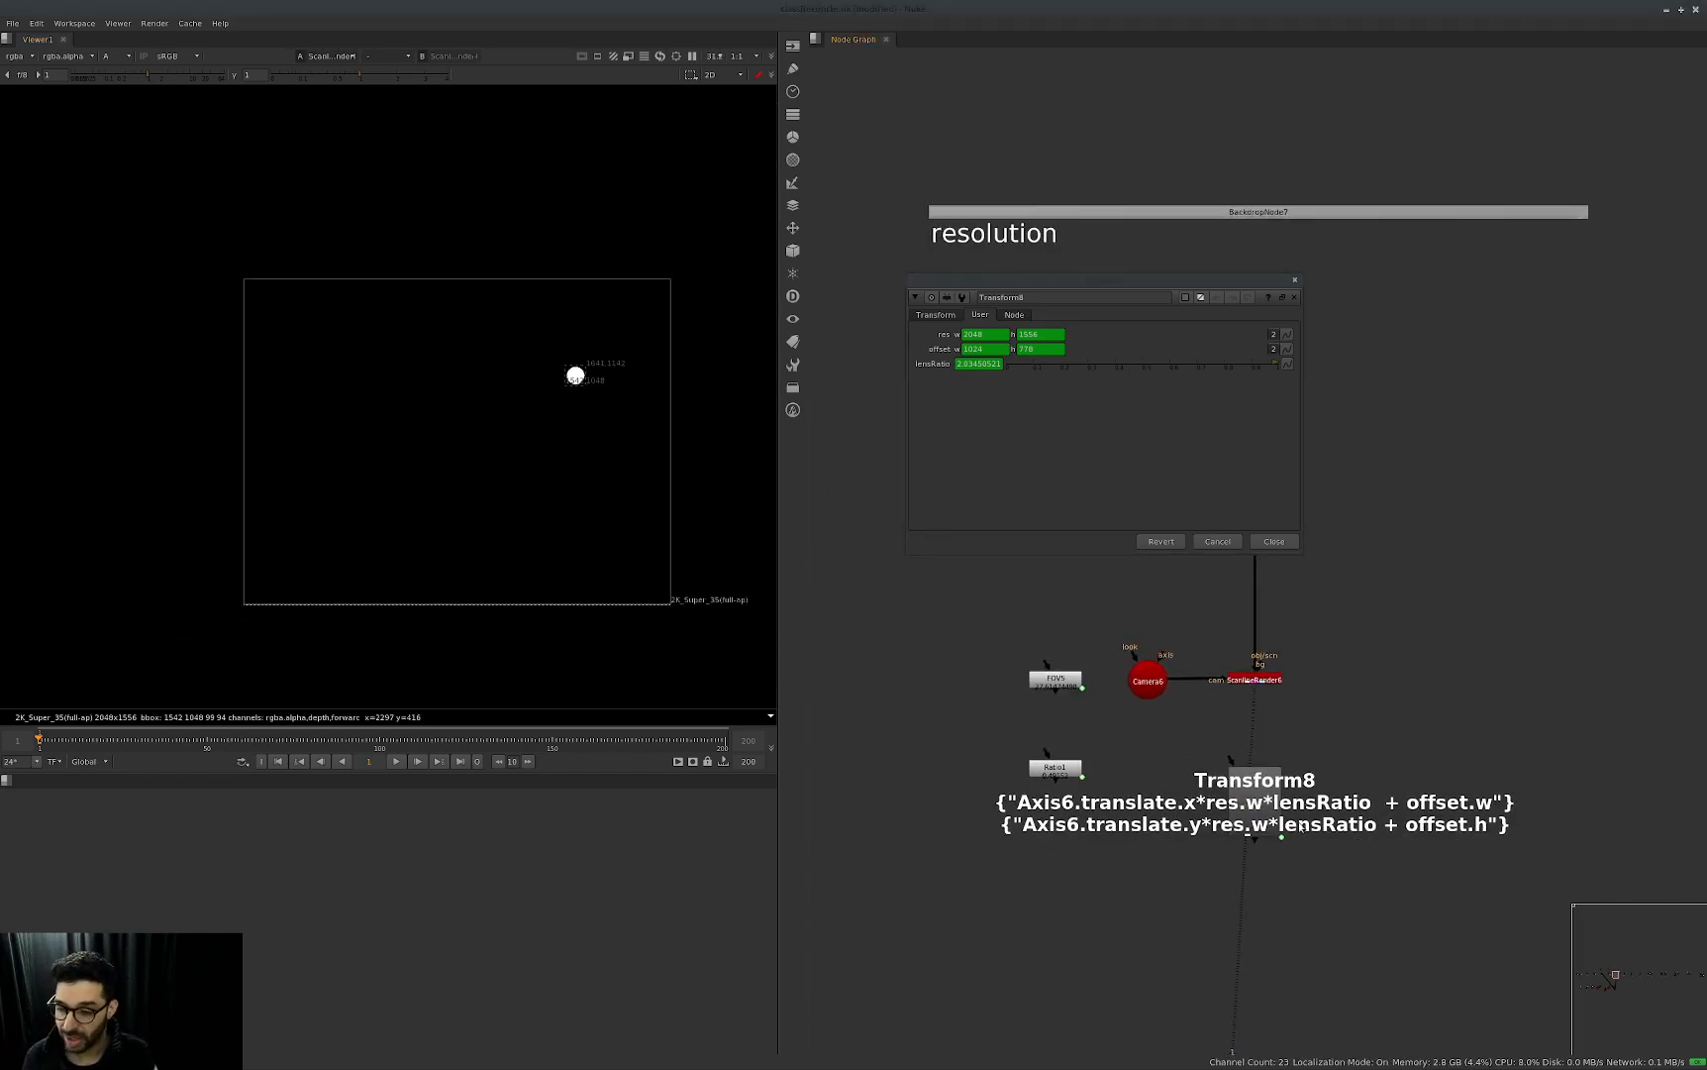
scroll(1260, 805, "up", 2)
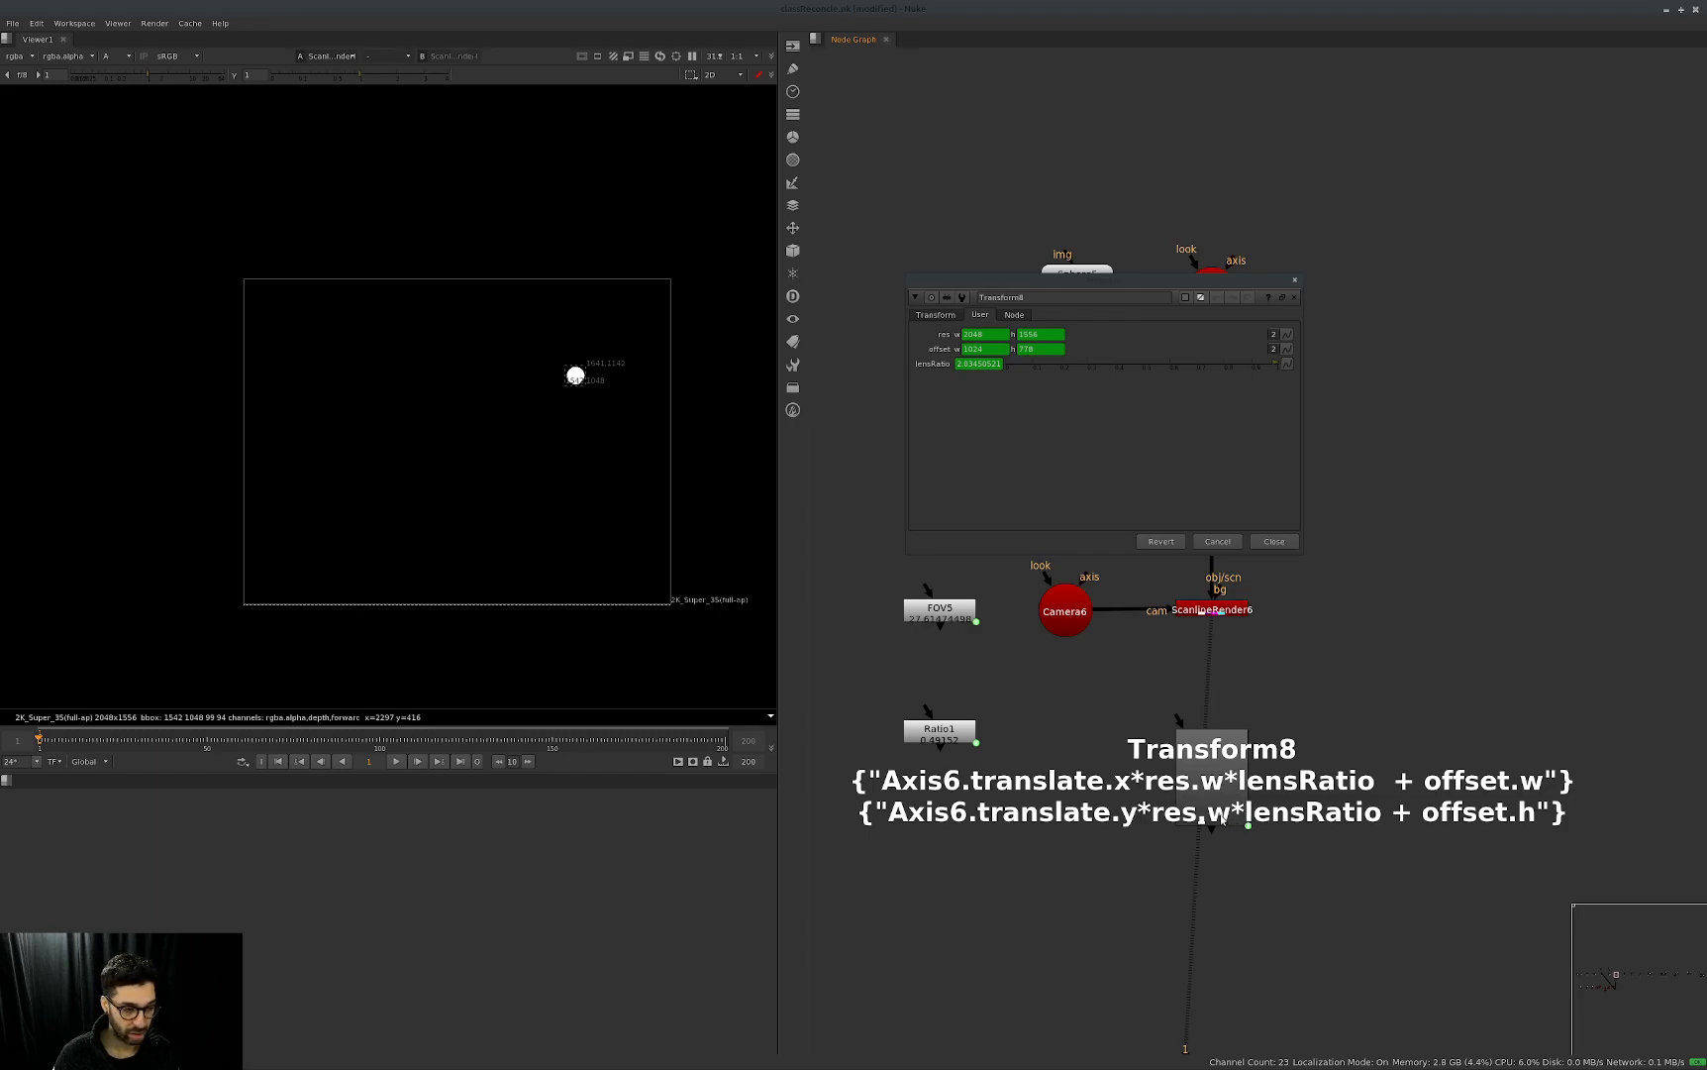
double_click(1065, 609)
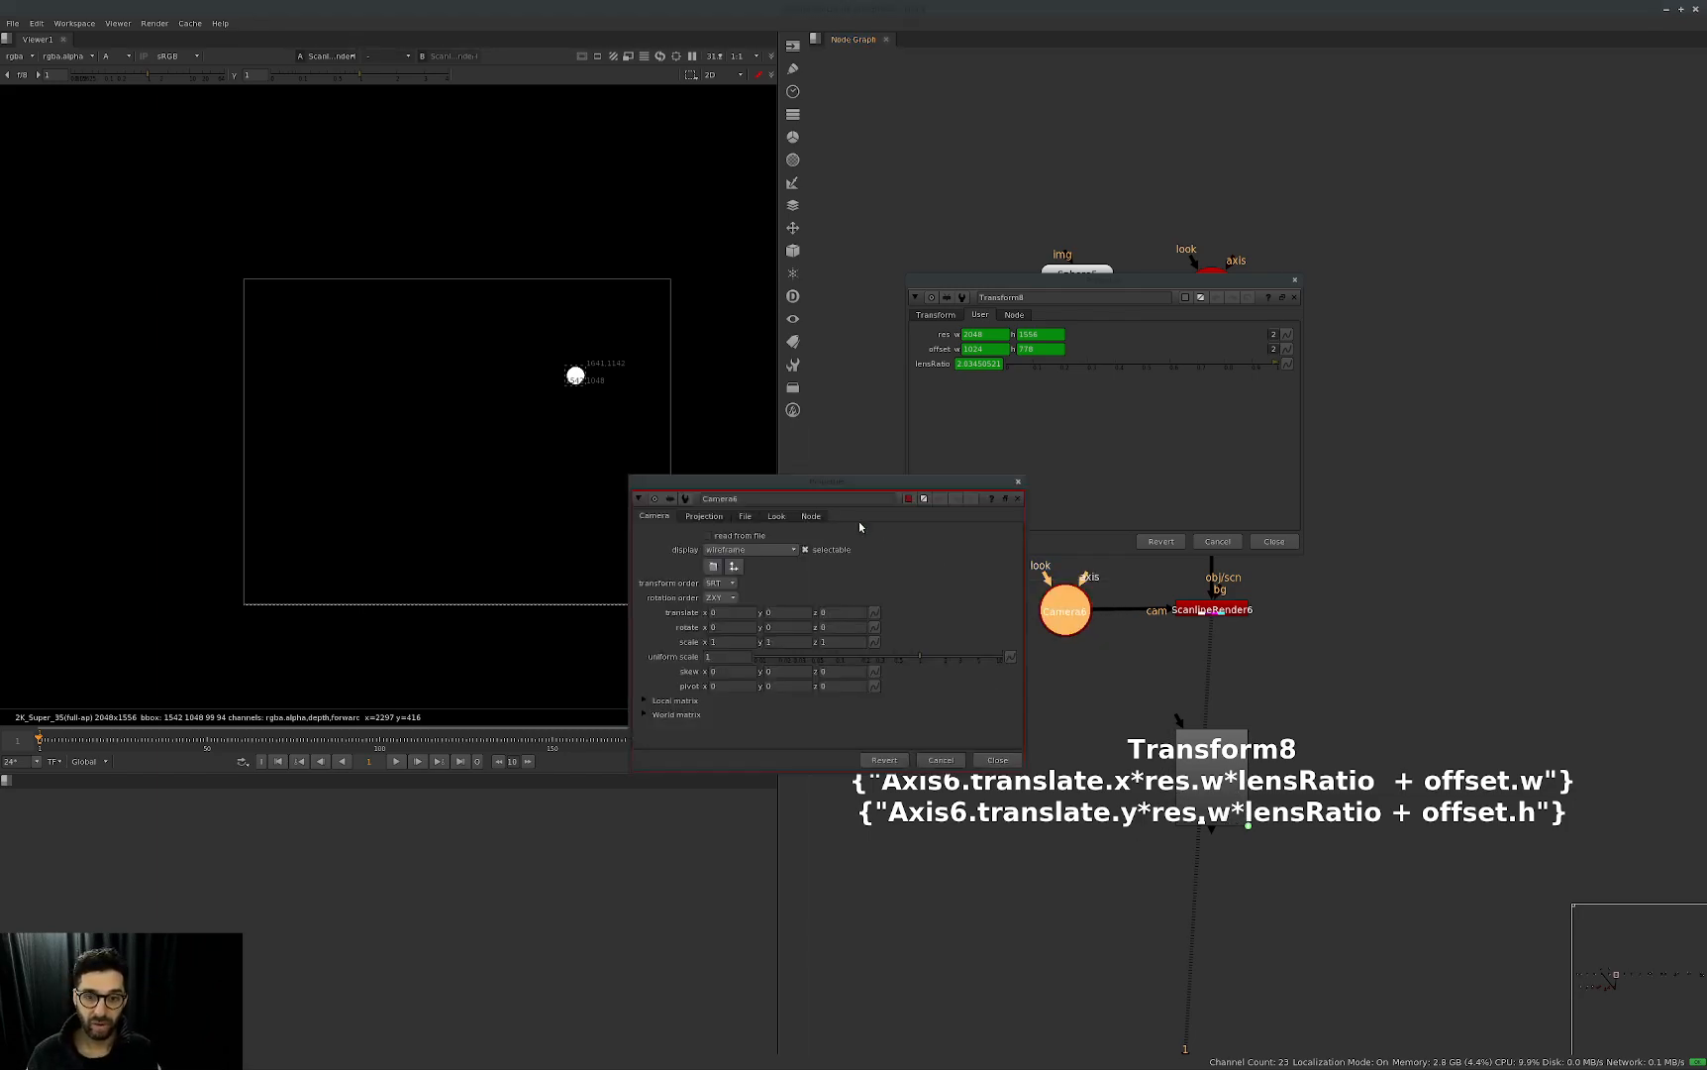
left_click(717, 520)
left_click_drag(822, 488, 1037, 519)
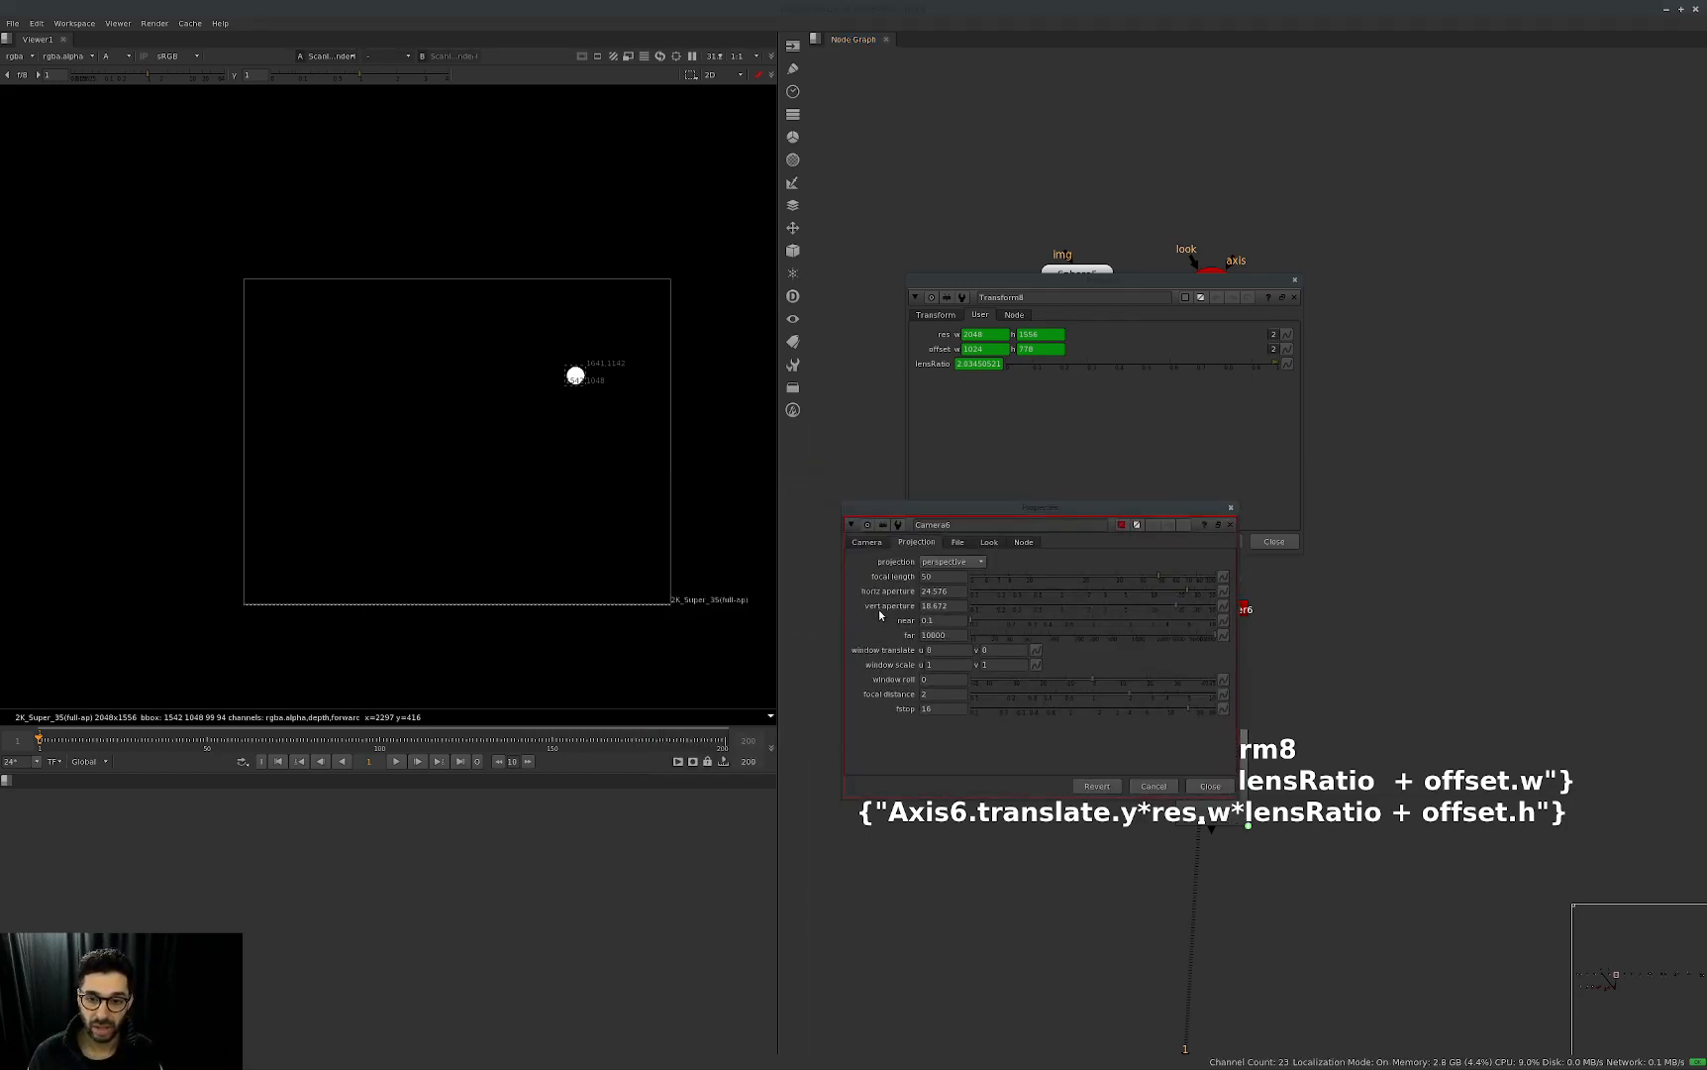
Test Camera6's vertical aperture with values such as 50 while switching between 2D and 3D views, and return it to 18.672.
left_click_drag(1176, 606, 987, 633)
key("Tab")
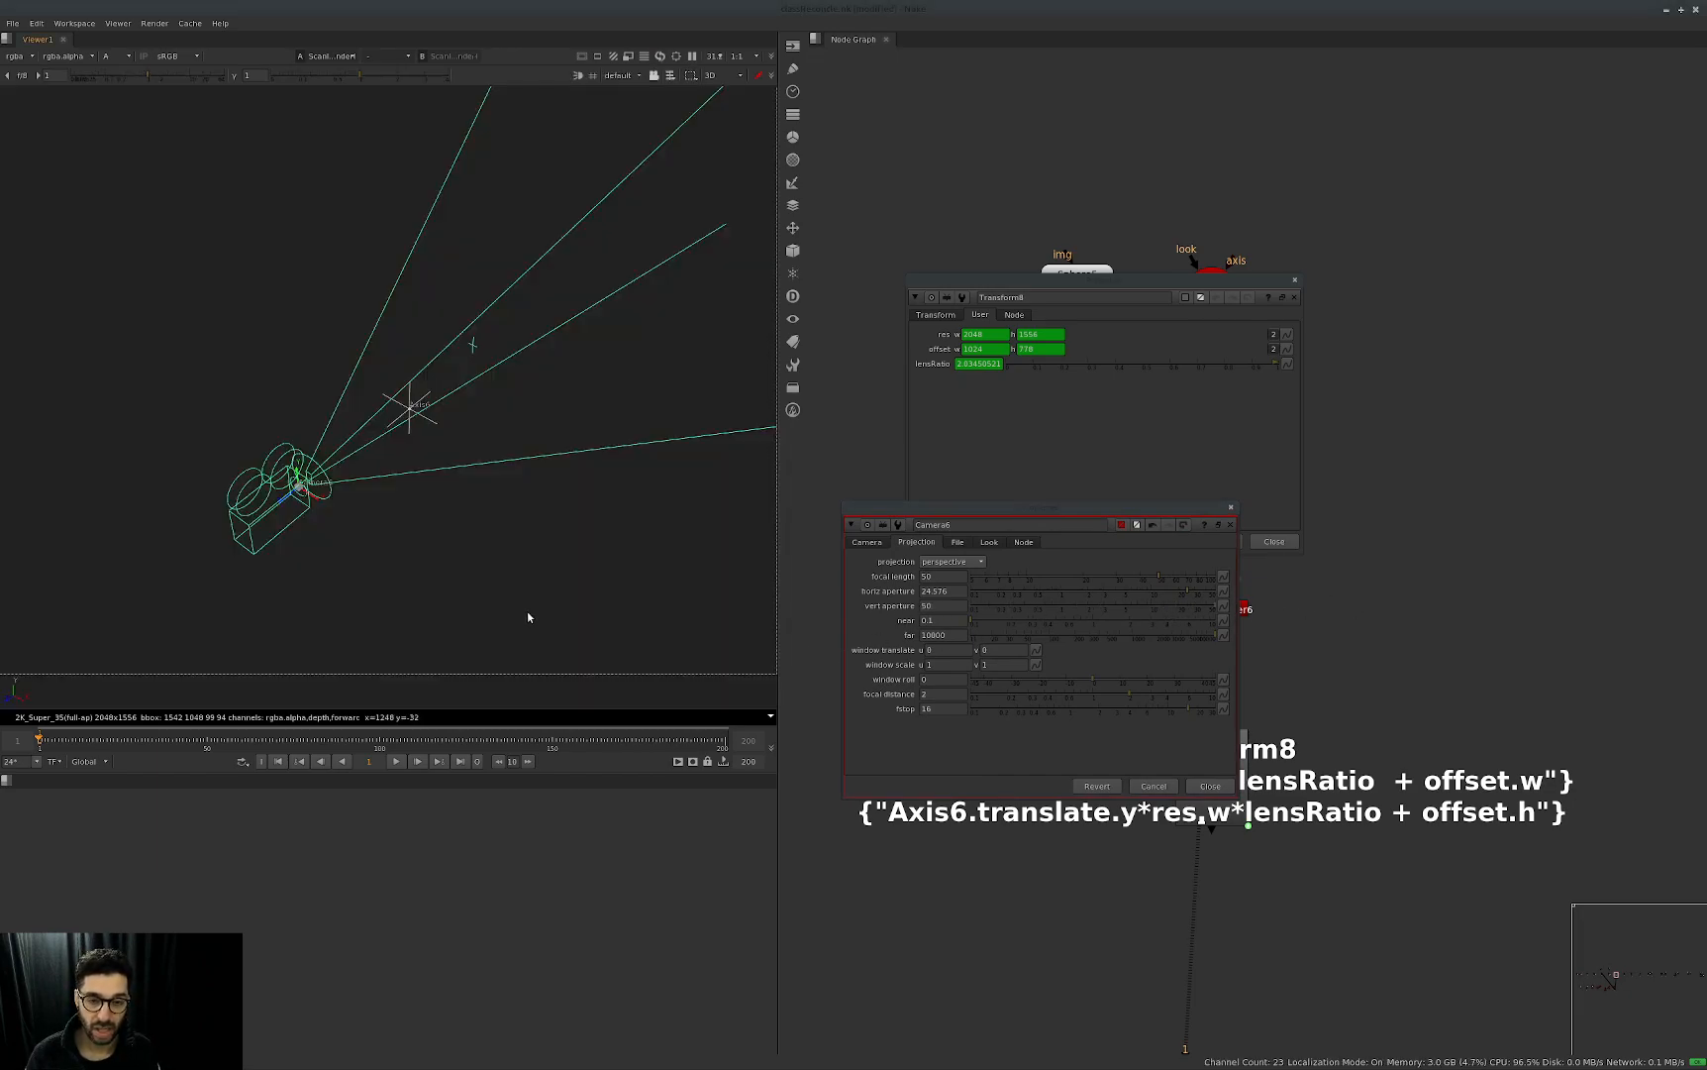
left_click_drag(1197, 605, 1118, 617)
left_click(1057, 608, "ctrl")
key("Tab")
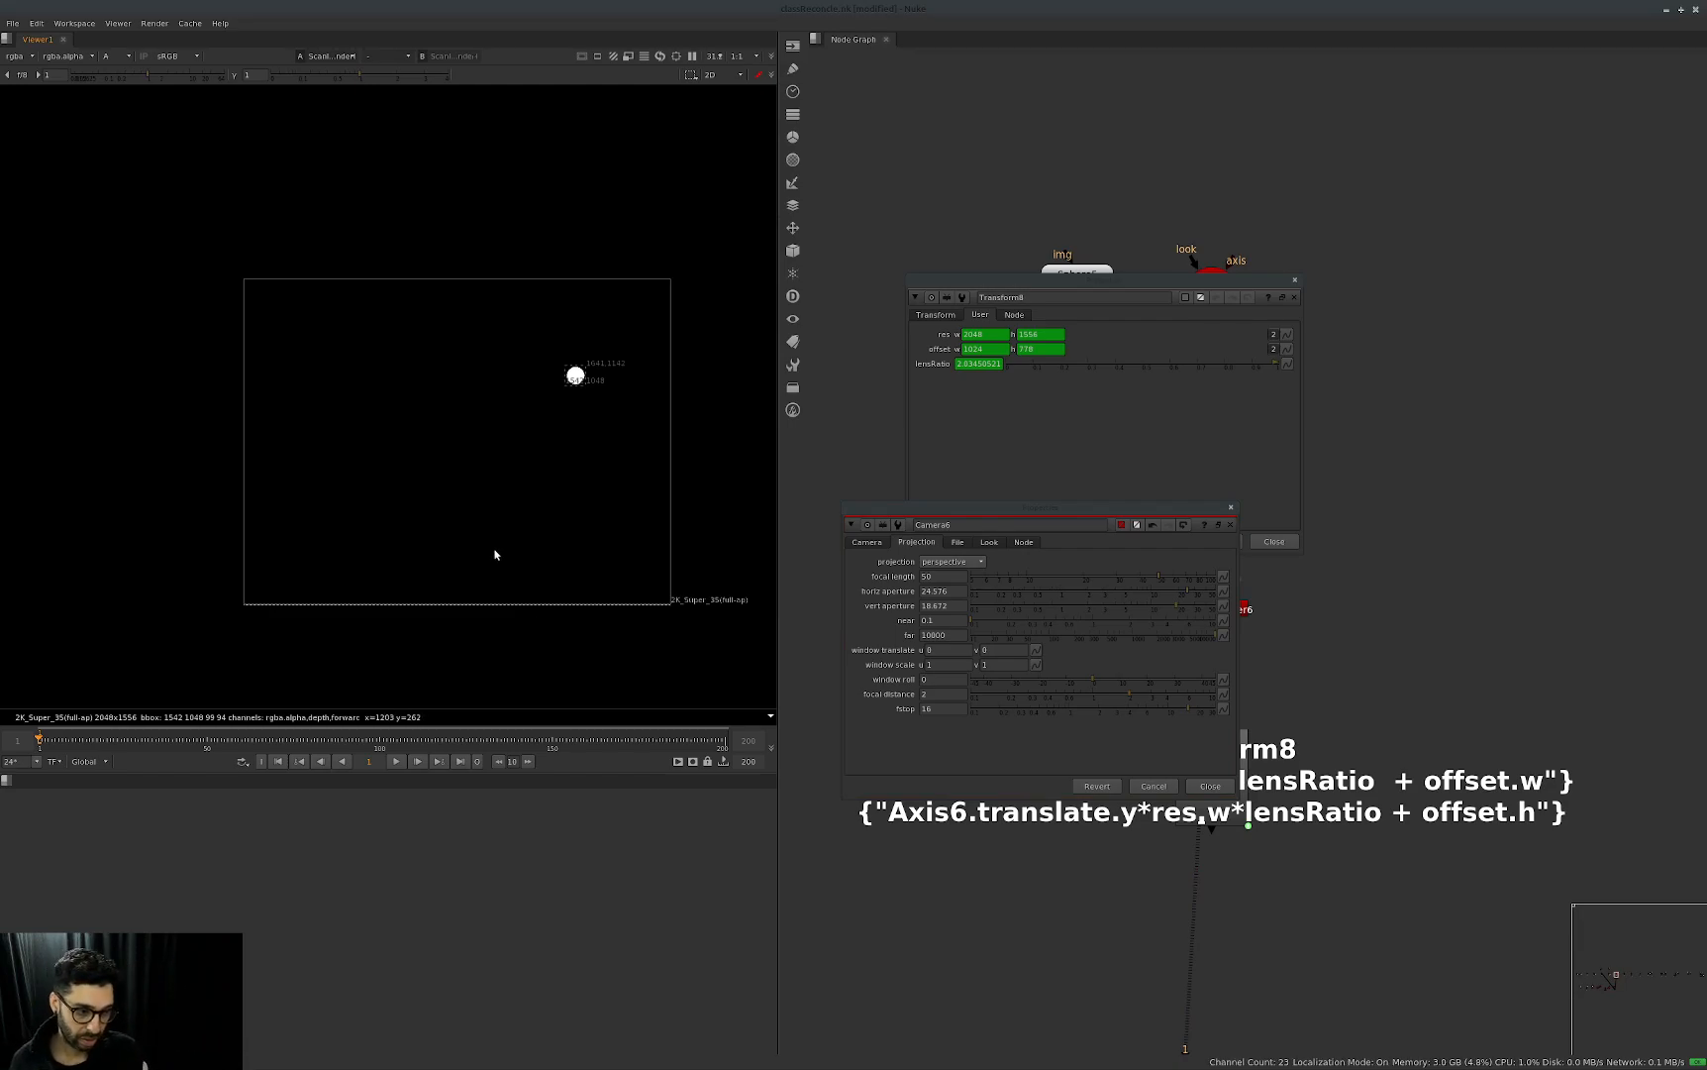
Move the Camera6 panel aside and close the Camera6 and Transform8 properties.
left_click_drag(1189, 506, 1464, 393)
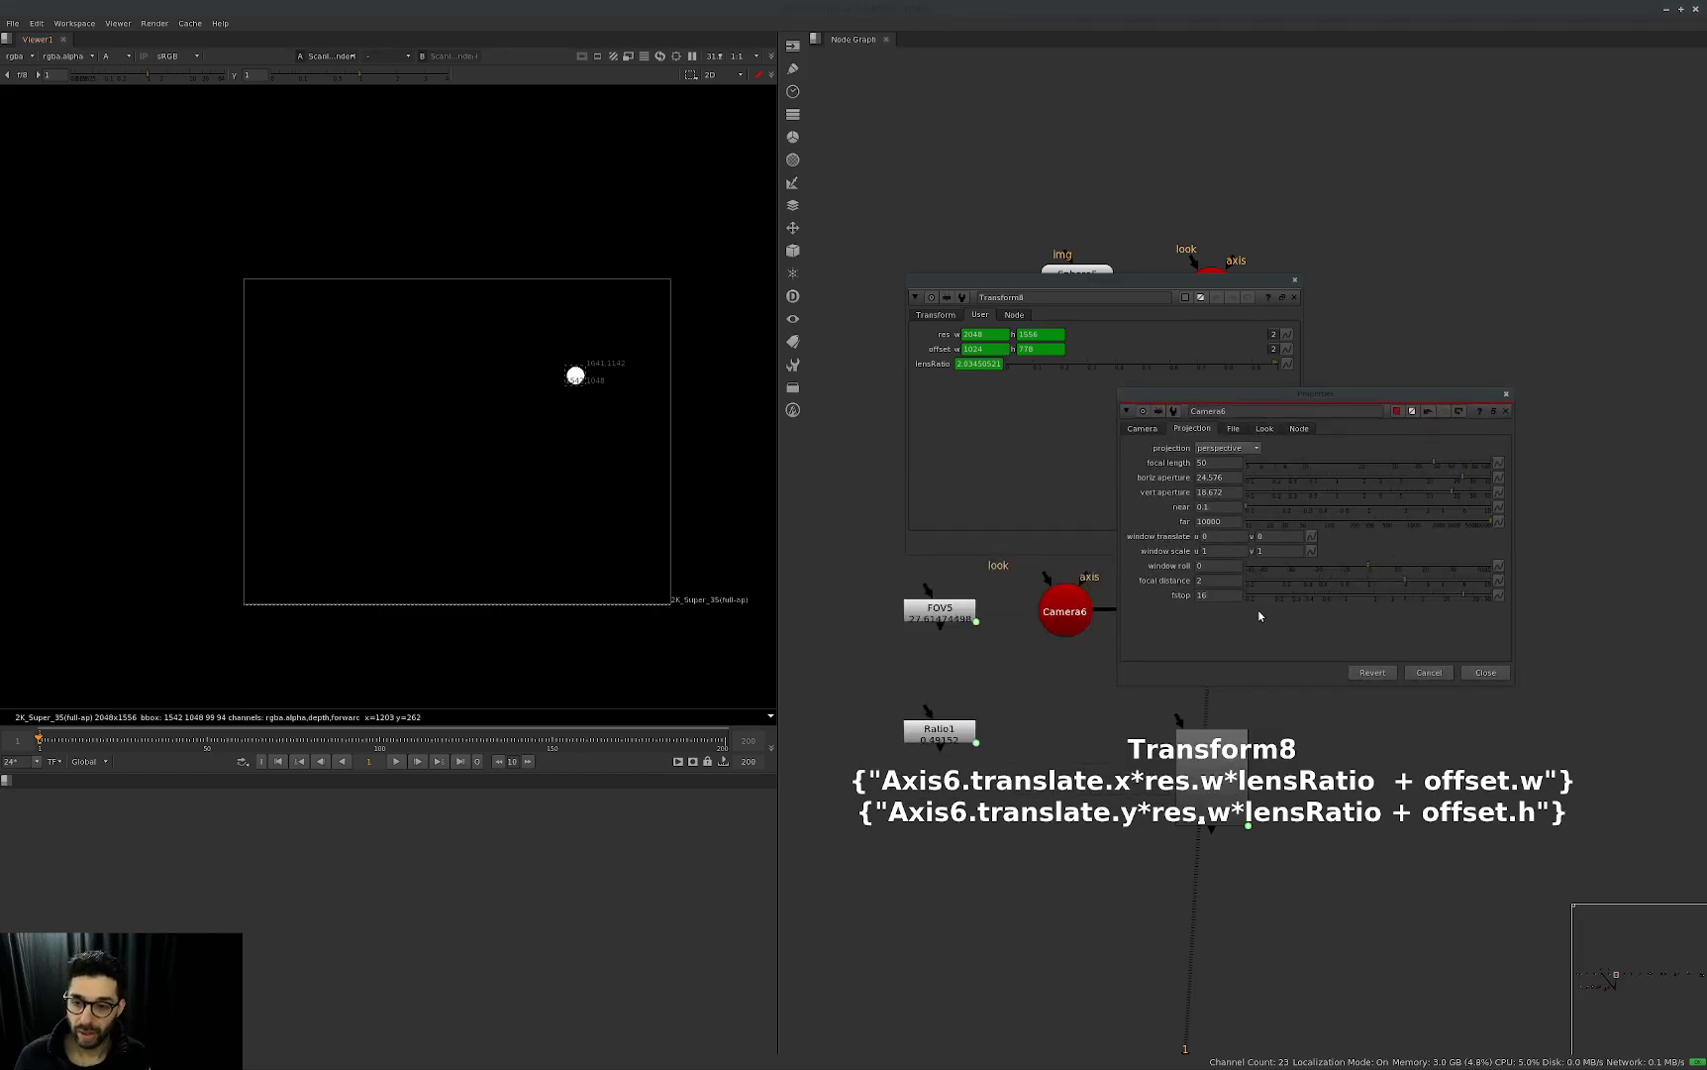
key("Escape")
key("Escape")
Return to the adding focal node setup and view its ScanlineRender5 output.
scroll(1189, 619, "down", 4)
middle_click_drag(990, 609, 1330, 568)
middle_click_drag(815, 587, 1023, 572)
left_click(1047, 550)
key("1")
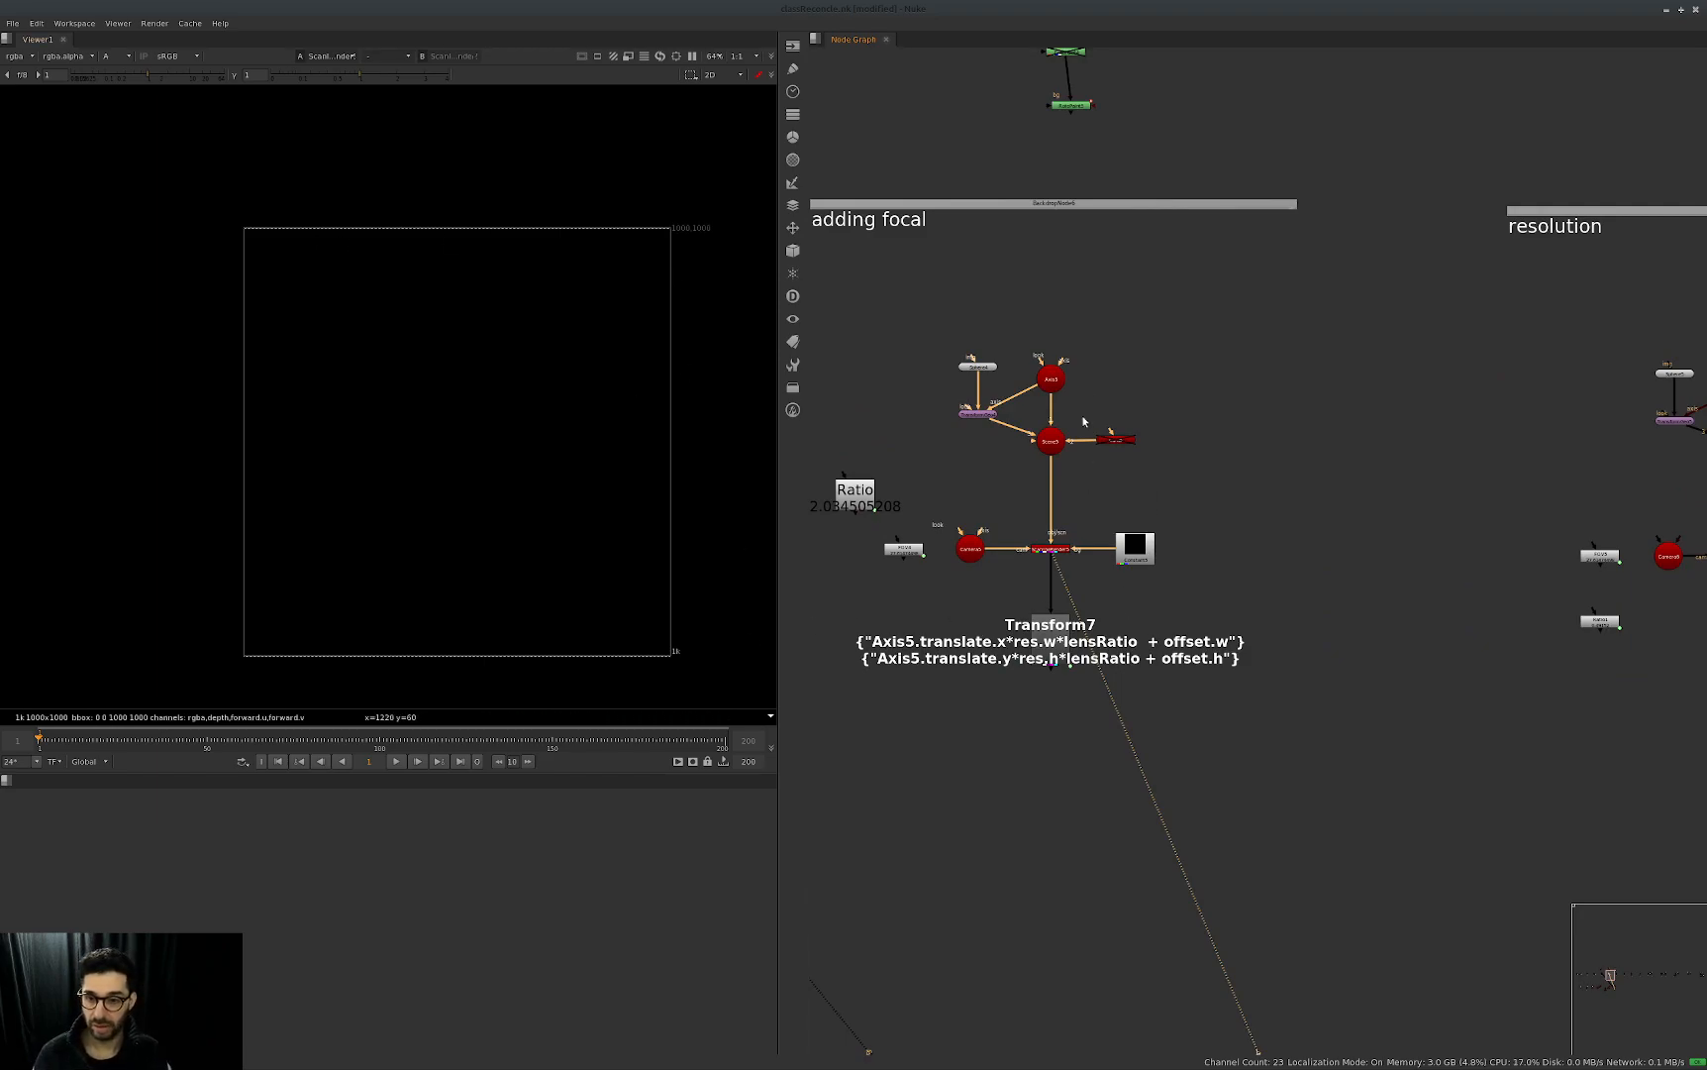
Set Axis5's X and Y translation to 0.5.
double_click(1051, 379)
left_click(1149, 364)
type("0.5")
key("Tab")
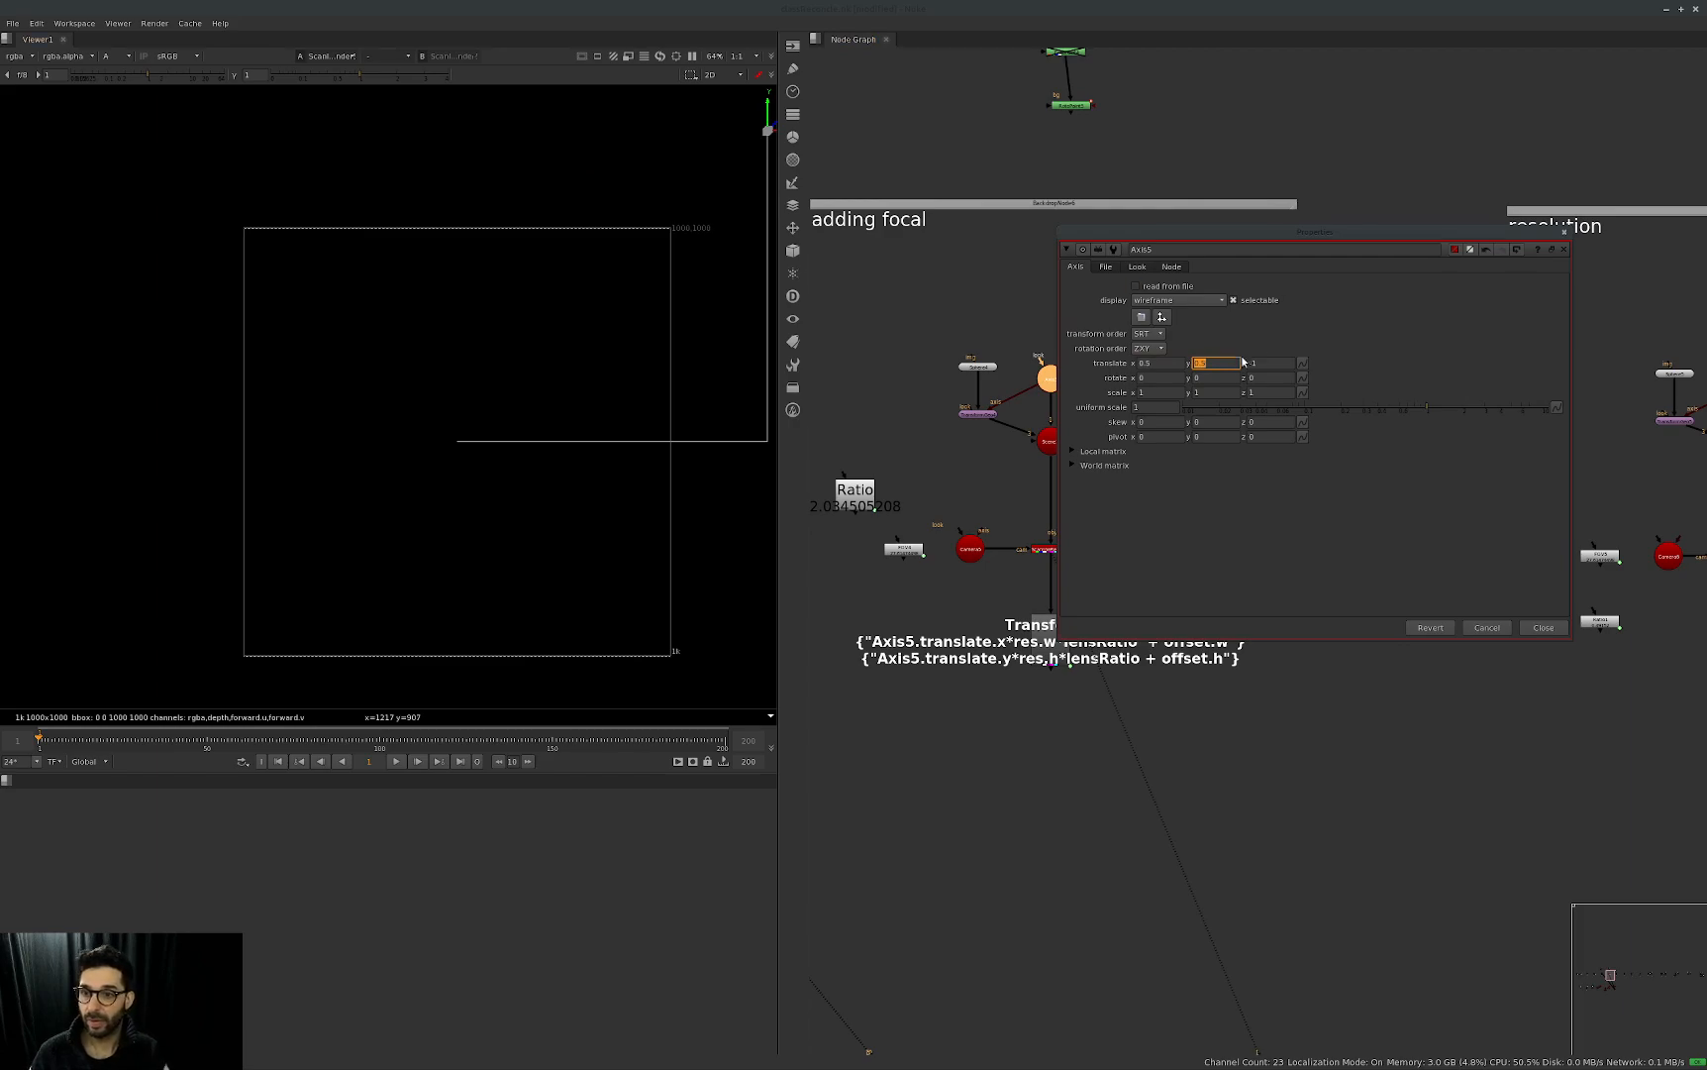
Set both the focal length and the horizontal aperture of Camera5 to 1.
middle_click_drag(1071, 526, 1039, 531)
double_click(937, 552)
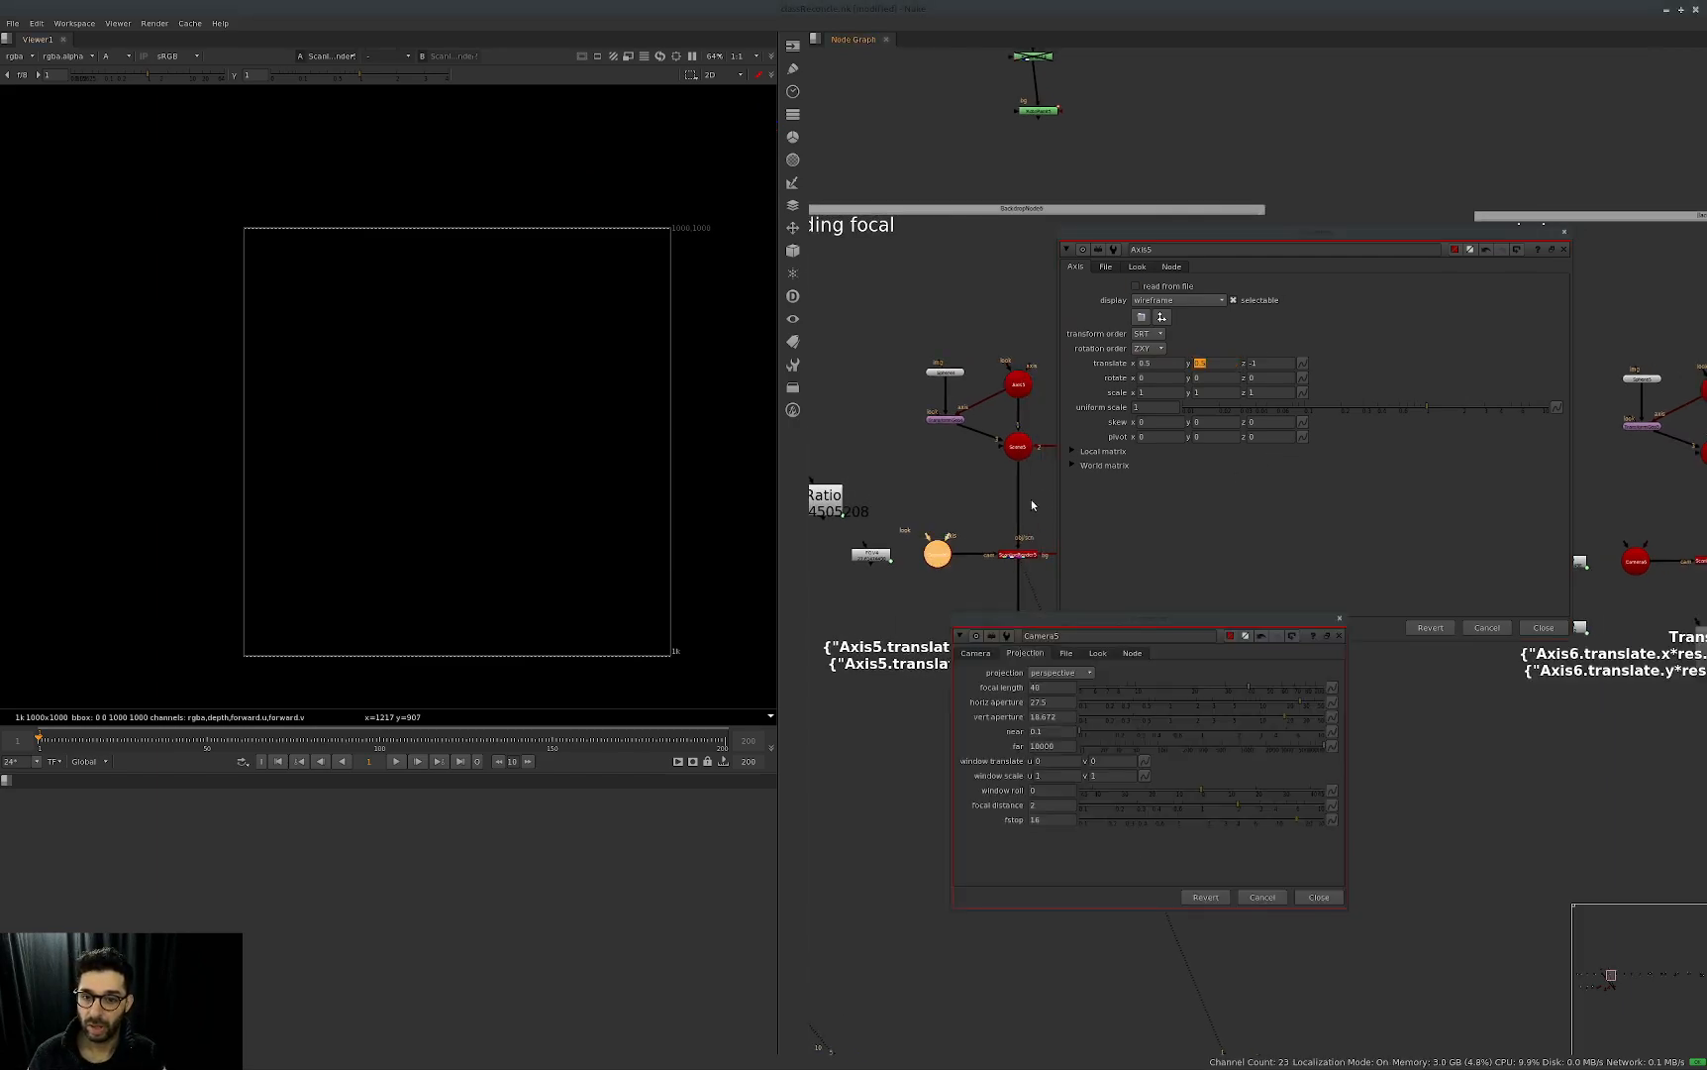
left_click(1051, 687)
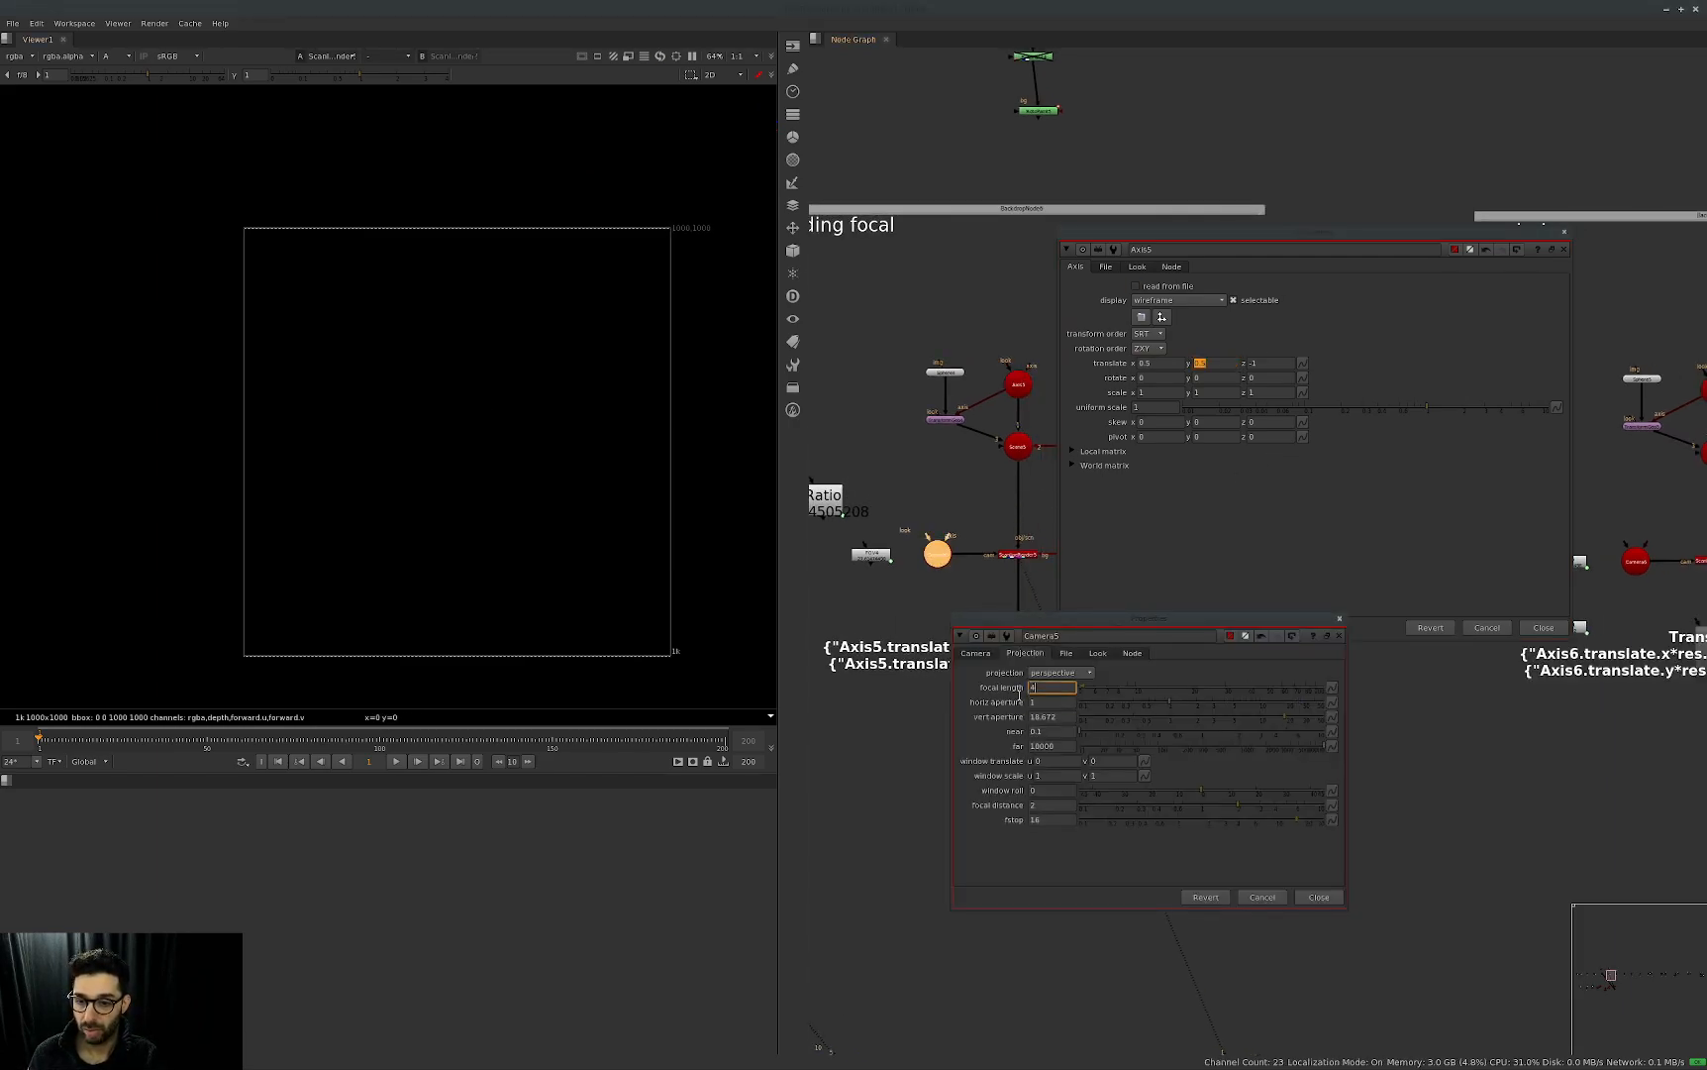
left_click(1206, 545)
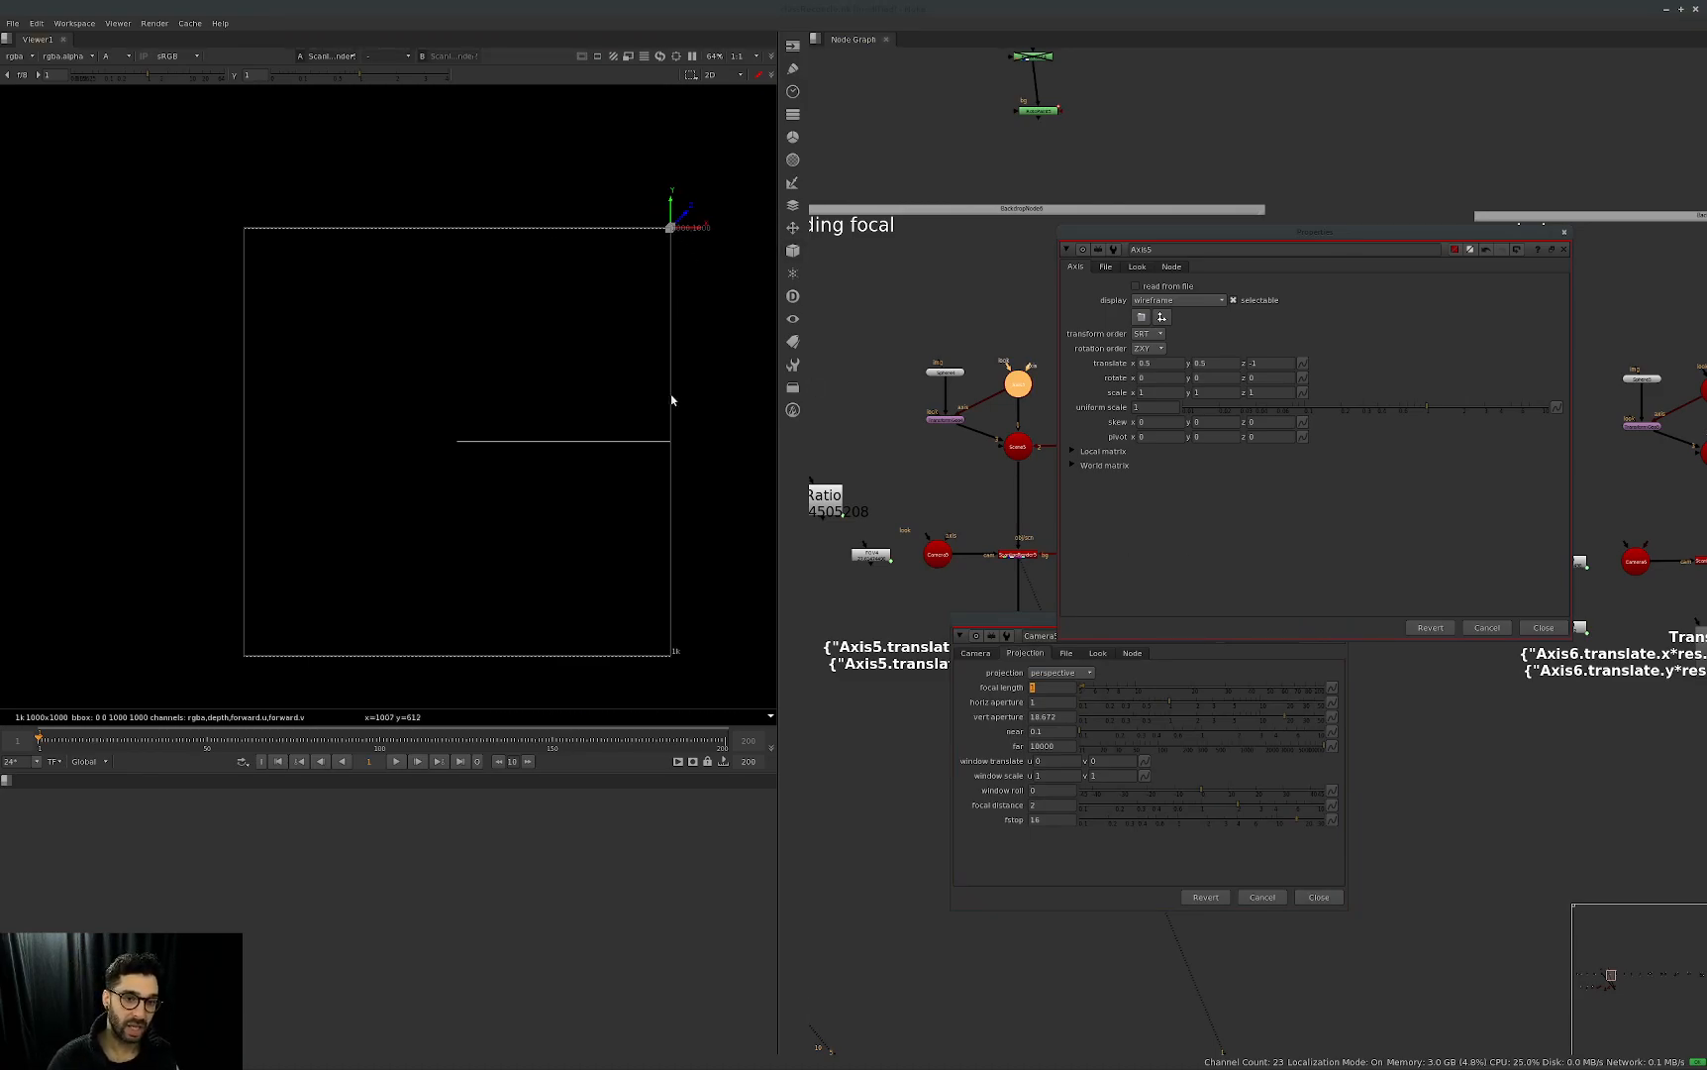
Move the Axis5 properties aside and add a Reformat node after Constant5.
left_click_drag(1205, 231, 1339, 191)
middle_click_drag(1160, 547, 1103, 506)
left_click_drag(1046, 512, 1058, 512)
double_click(1056, 514)
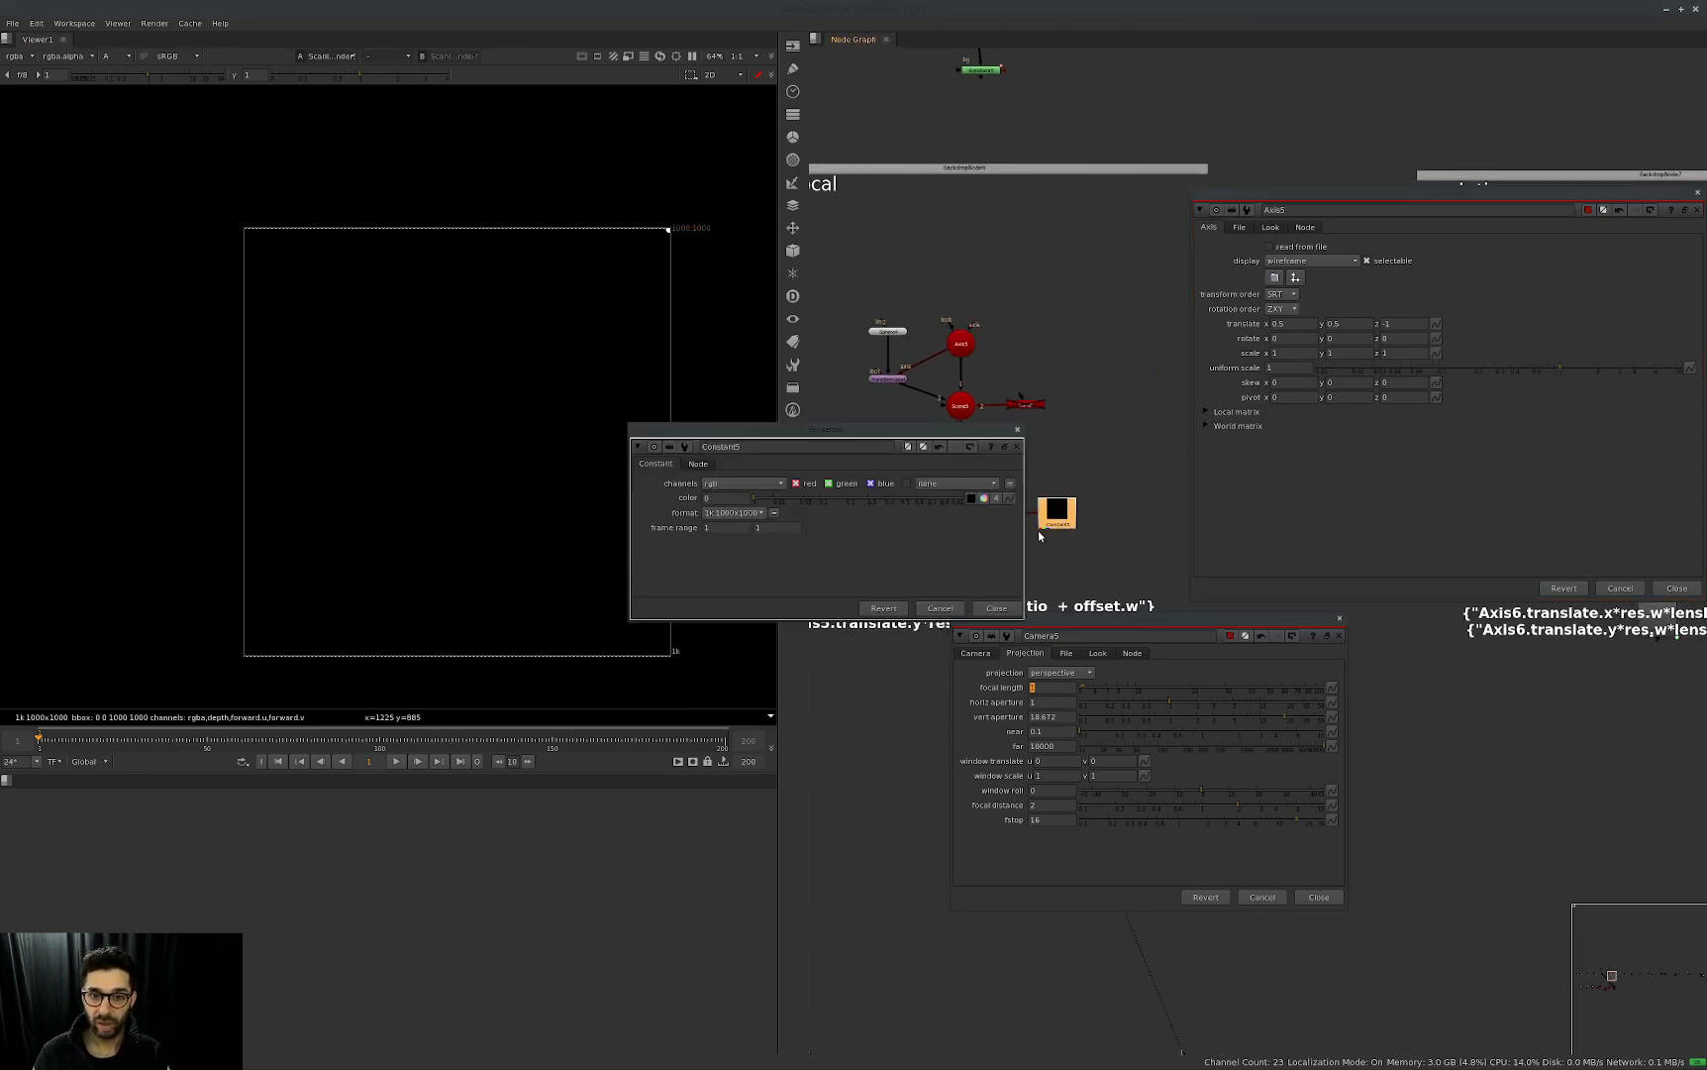
left_click(1018, 432)
key("Tab")
type("re")
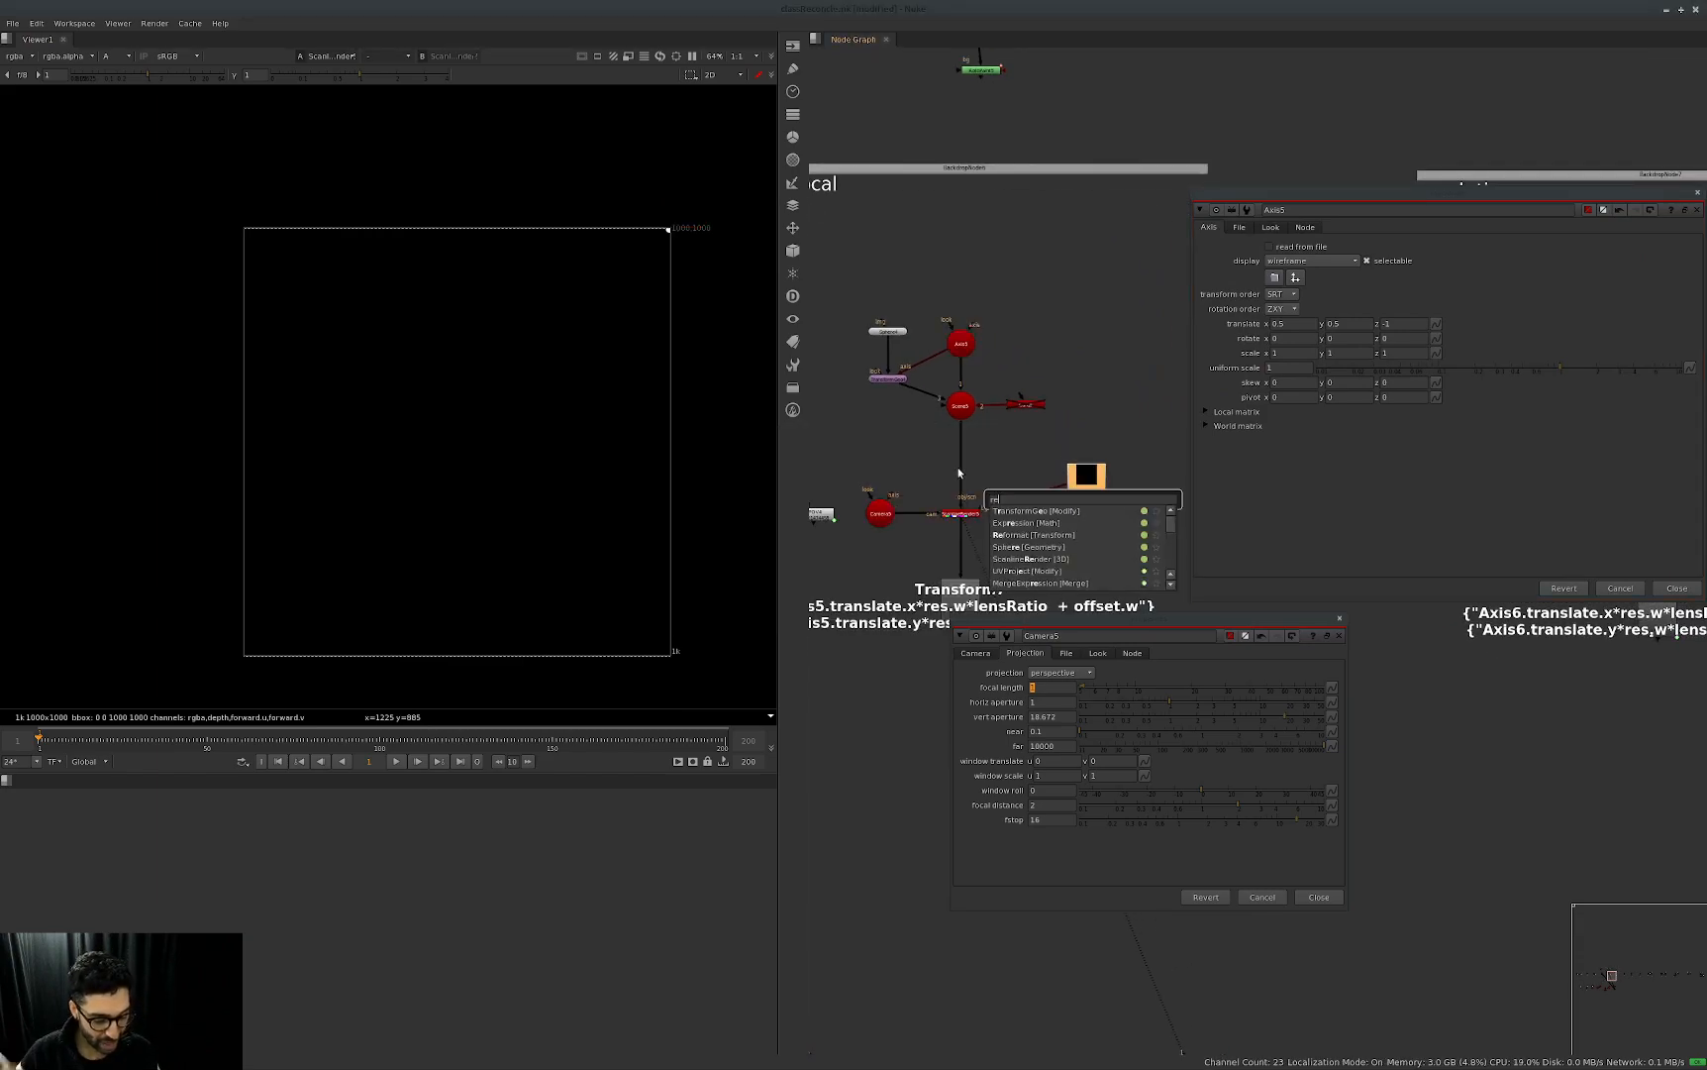
left_click(1069, 534)
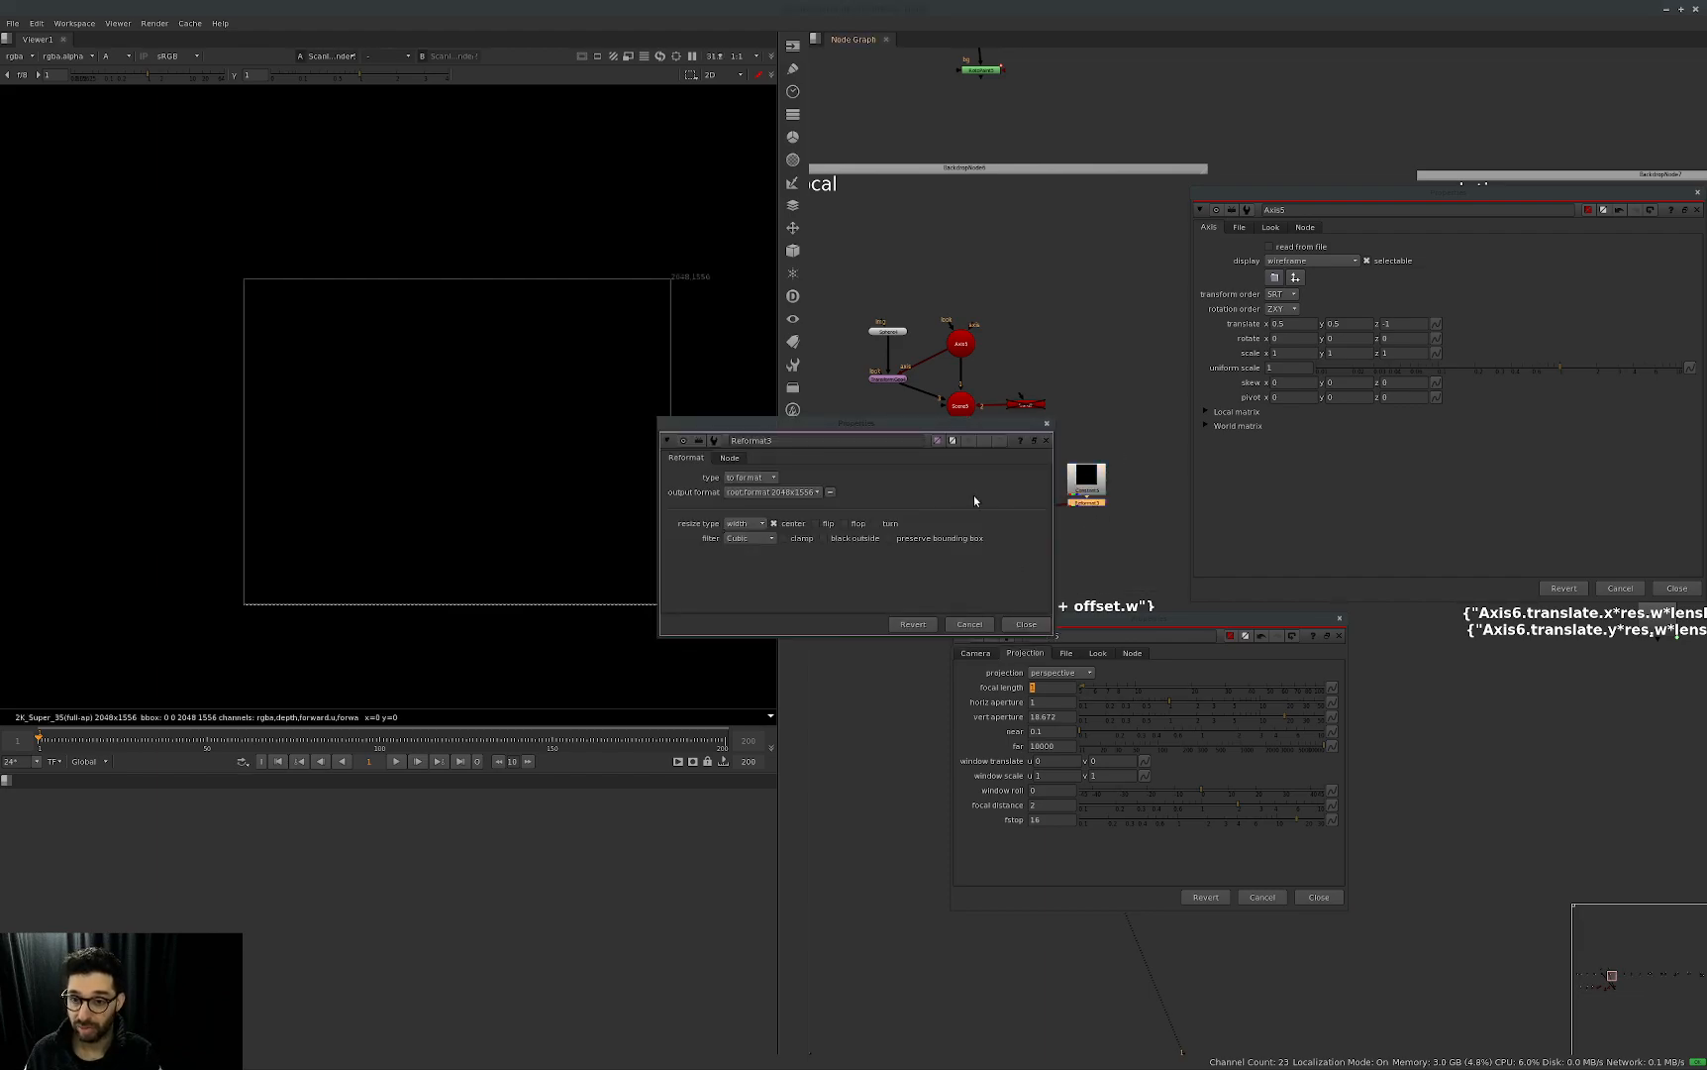
Set the new Reformat's type to scale with a vertical scale of 0.7, and move its properties aside.
left_click(763, 480)
left_click(761, 505)
left_click(792, 496)
type("0.7")
key("Return")
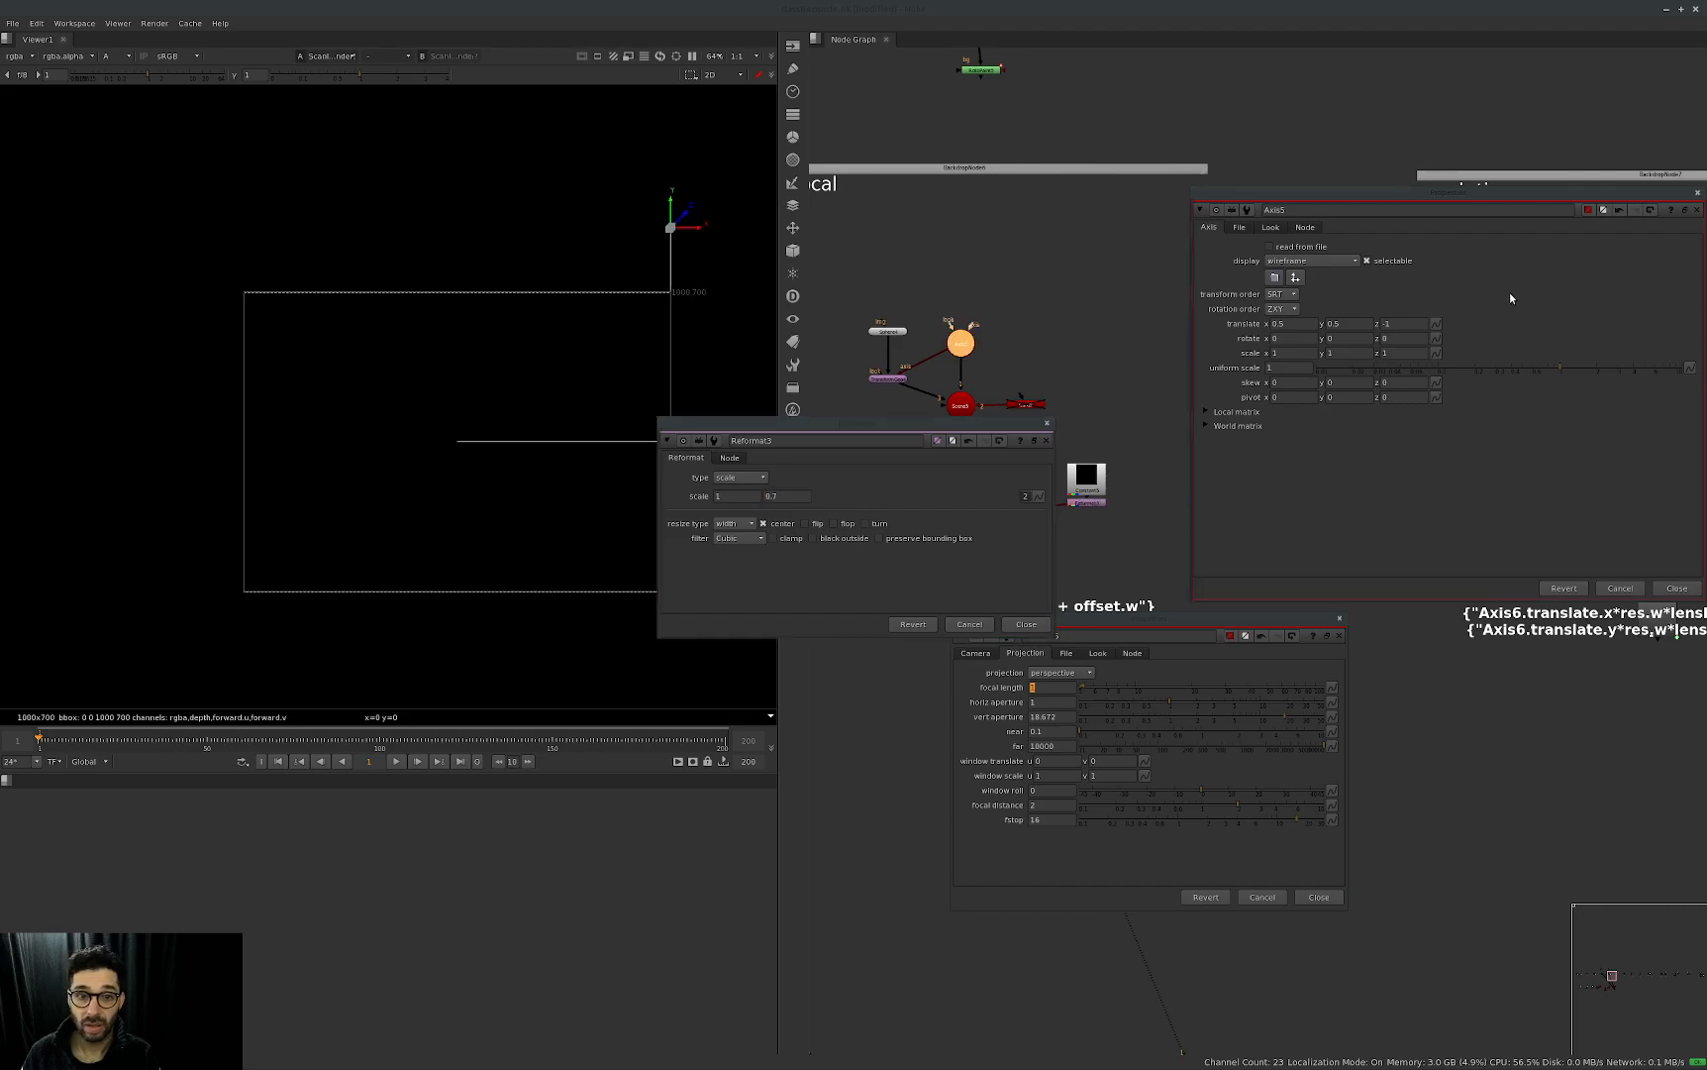
left_click_drag(920, 421, 1140, 396)
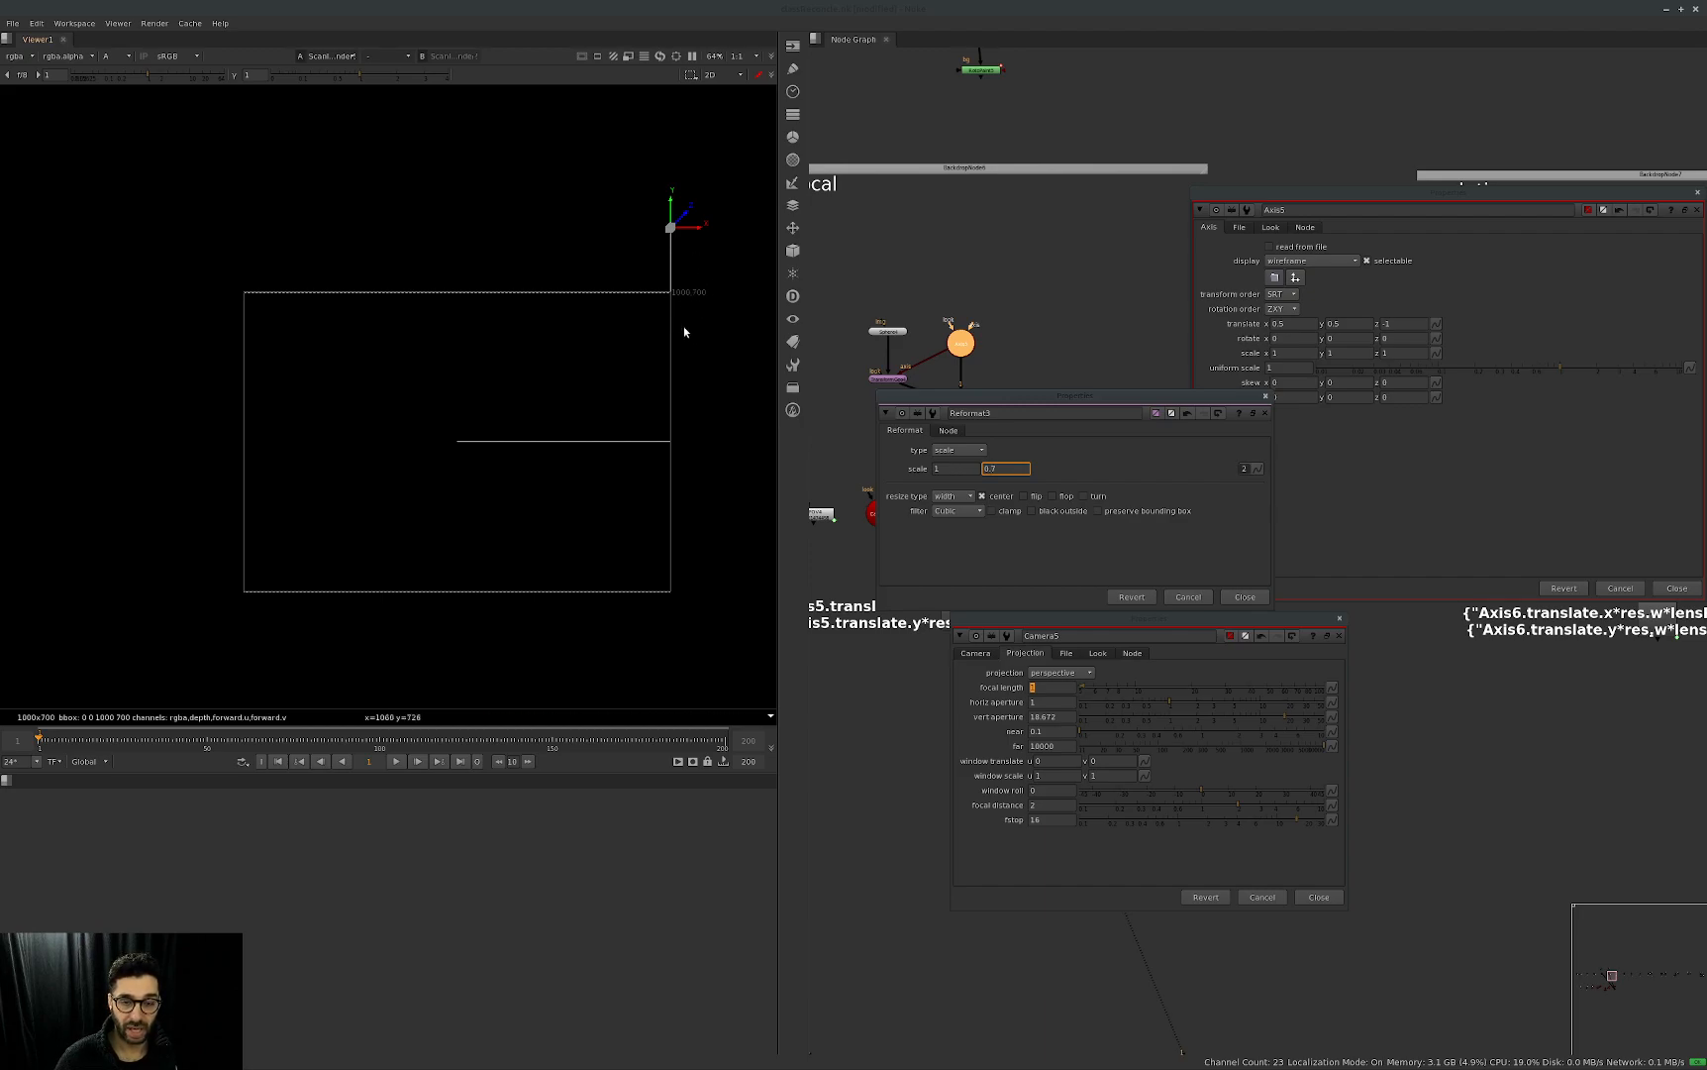
left_click_drag(1167, 384, 1081, 356)
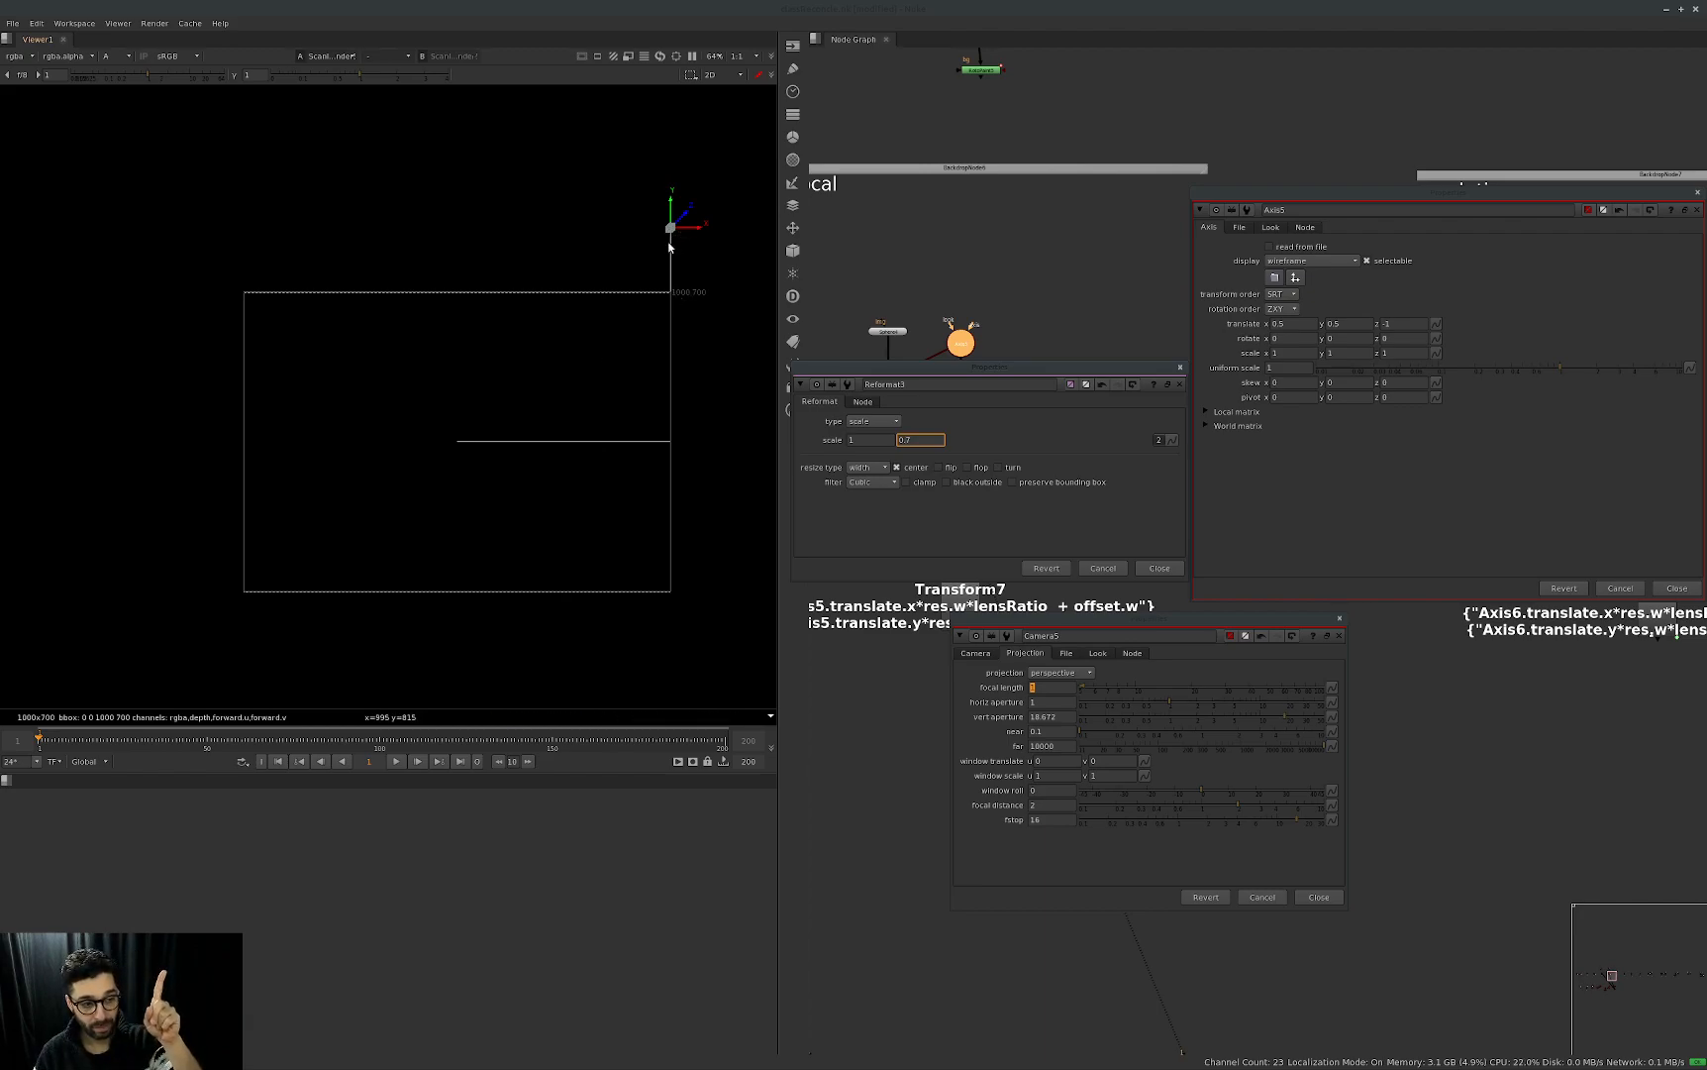
Lower Axis5's Y translation to 0.35 so the axis meets the upper corner of the reformatted frame.
left_click(1342, 324)
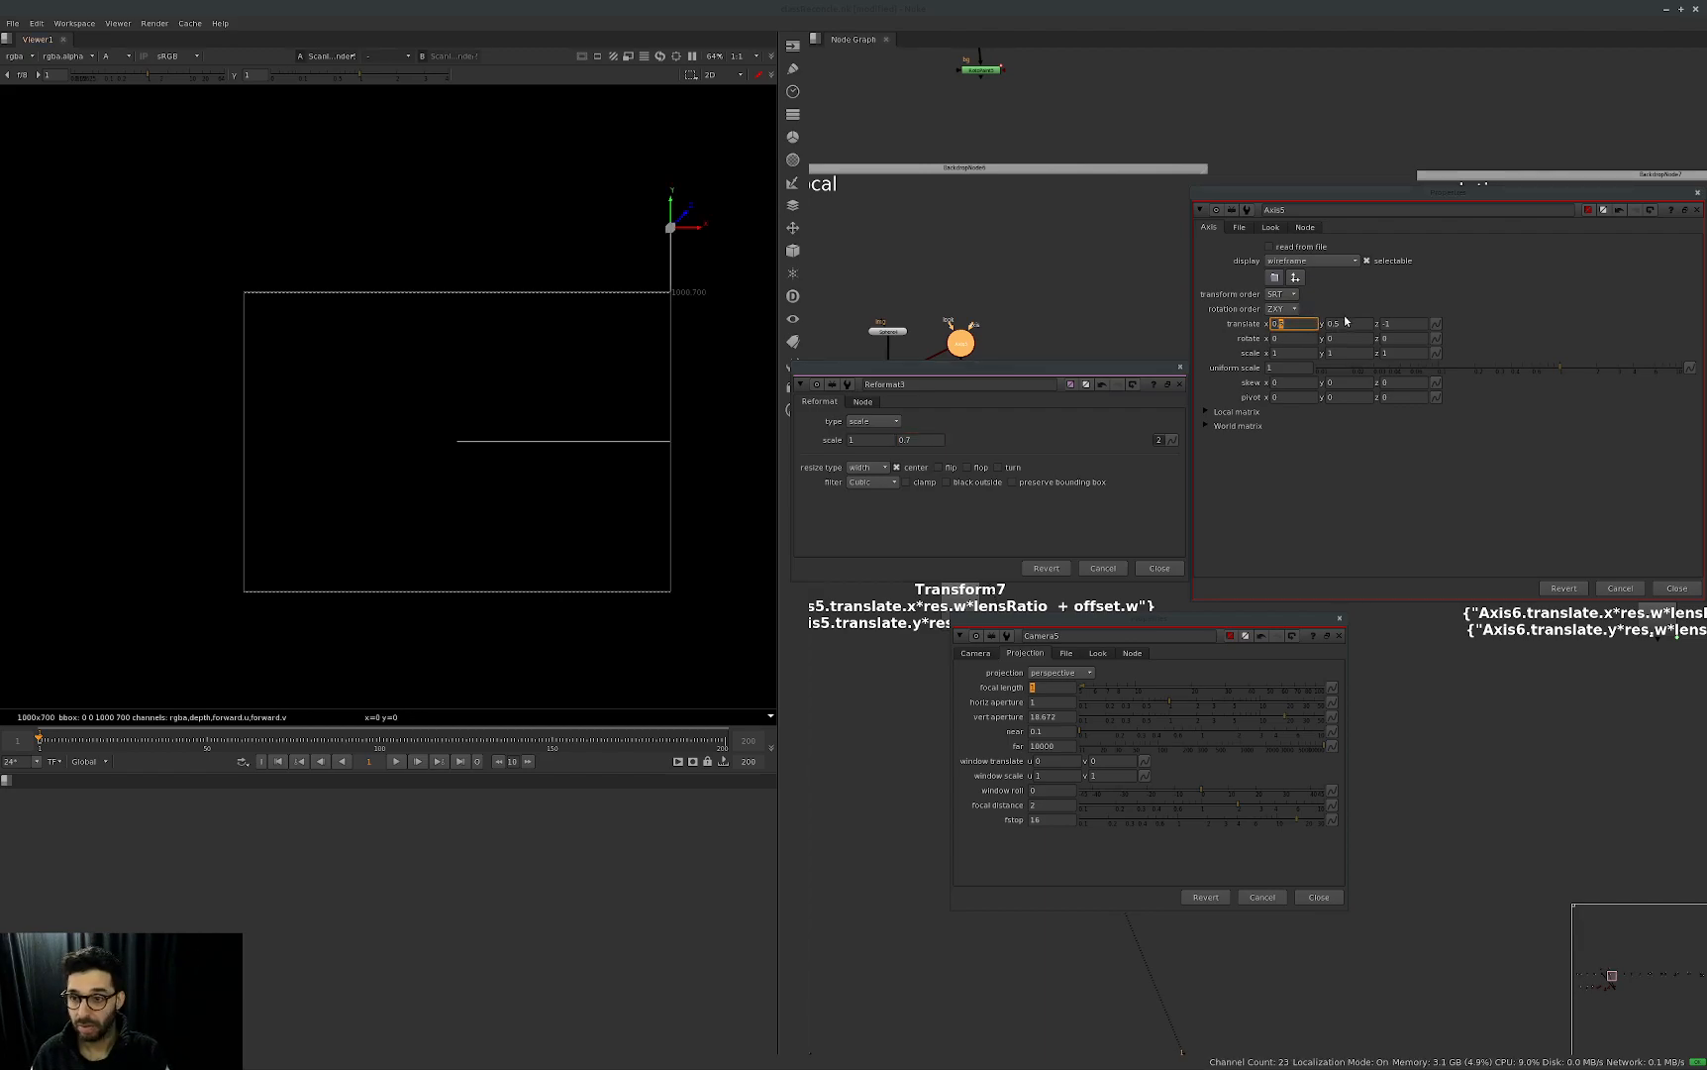
key("Down")
key("Down")
key("Up")
key("Right")
key("Down")
key("Down")
key("Down")
key("Down")
key("Down")
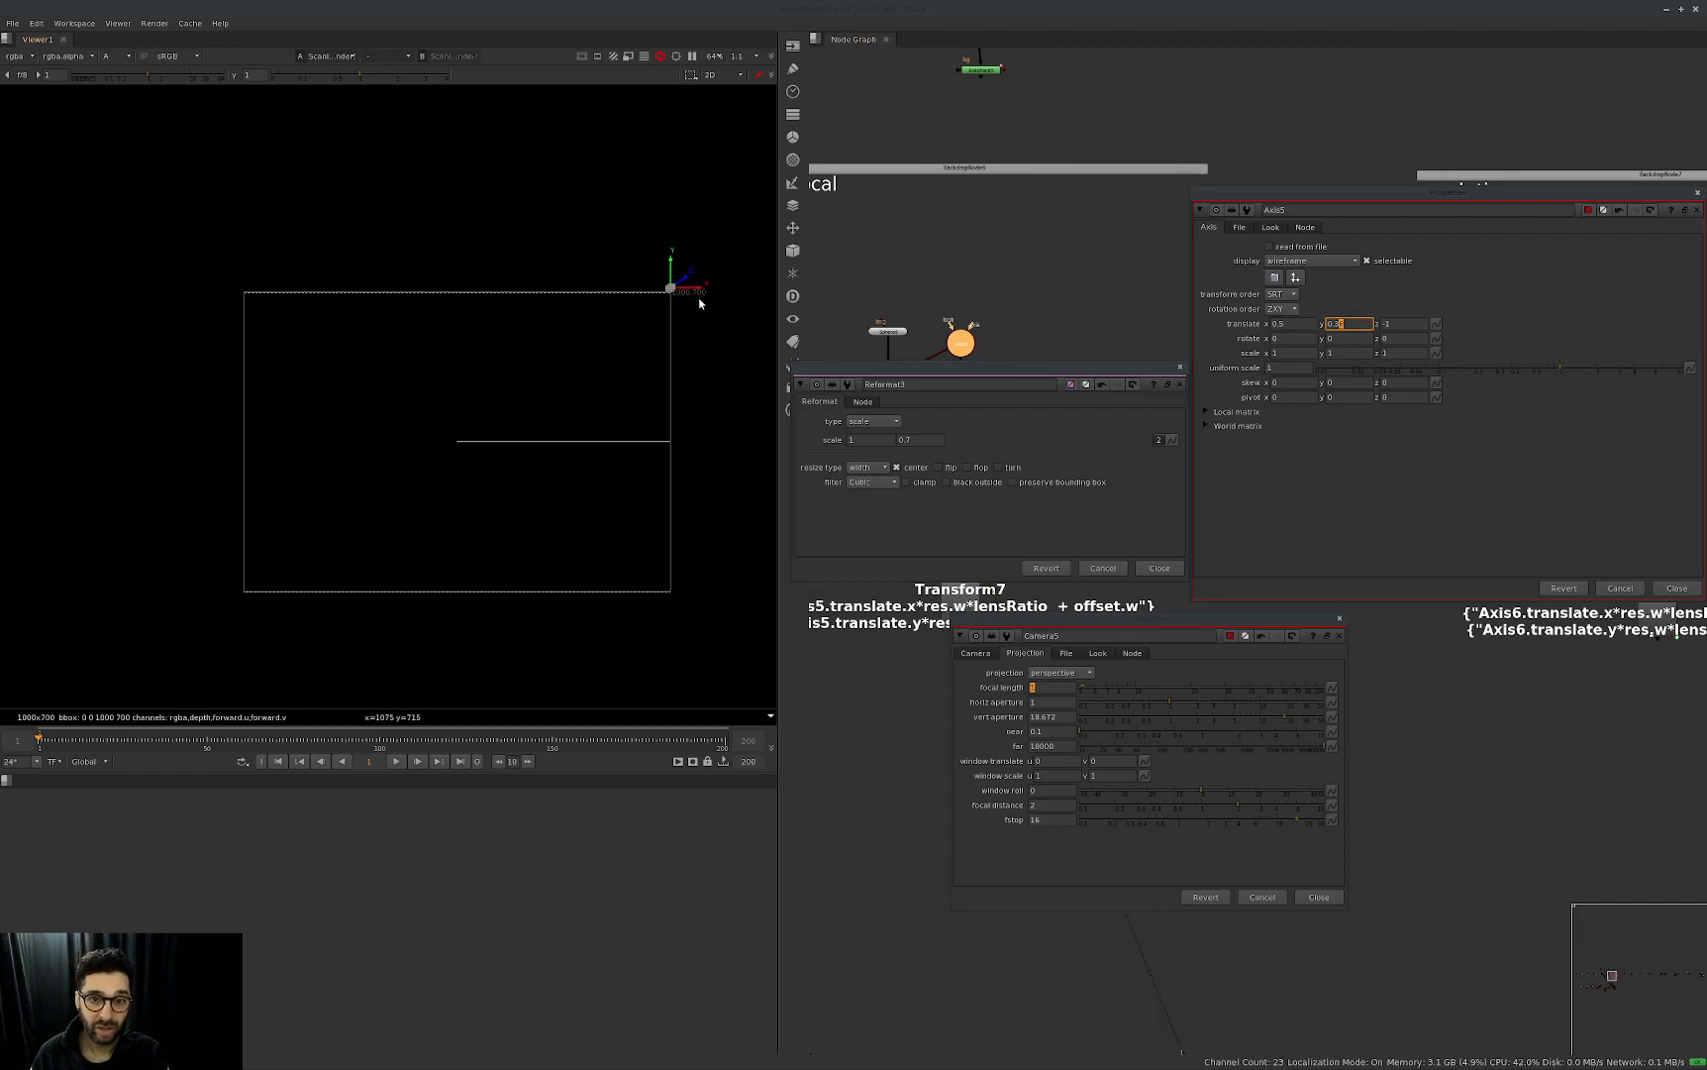
left_click(1386, 290)
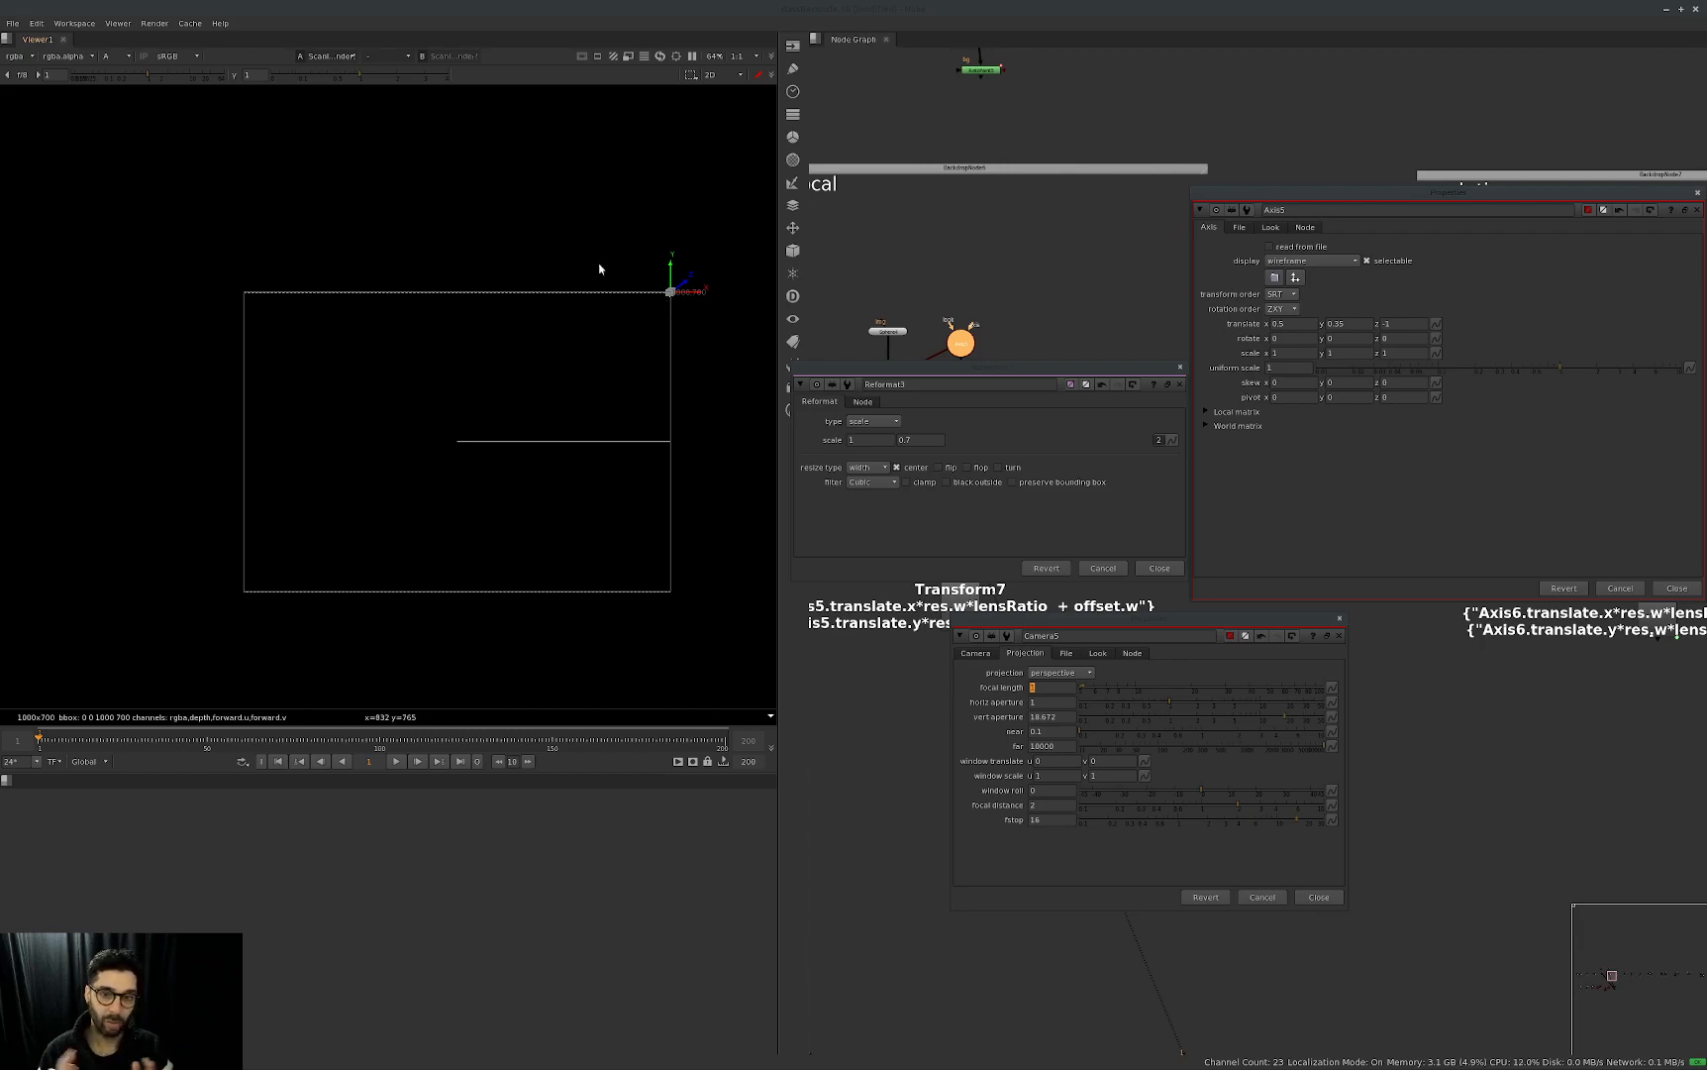
View the Crop1 output of the normalization setup.
middle_click_drag(1039, 275, 1291, 443)
scroll(968, 202, "down", 3)
middle_click_drag(967, 202, 1004, 232)
left_click_drag(985, 209, 925, 242)
key("1")
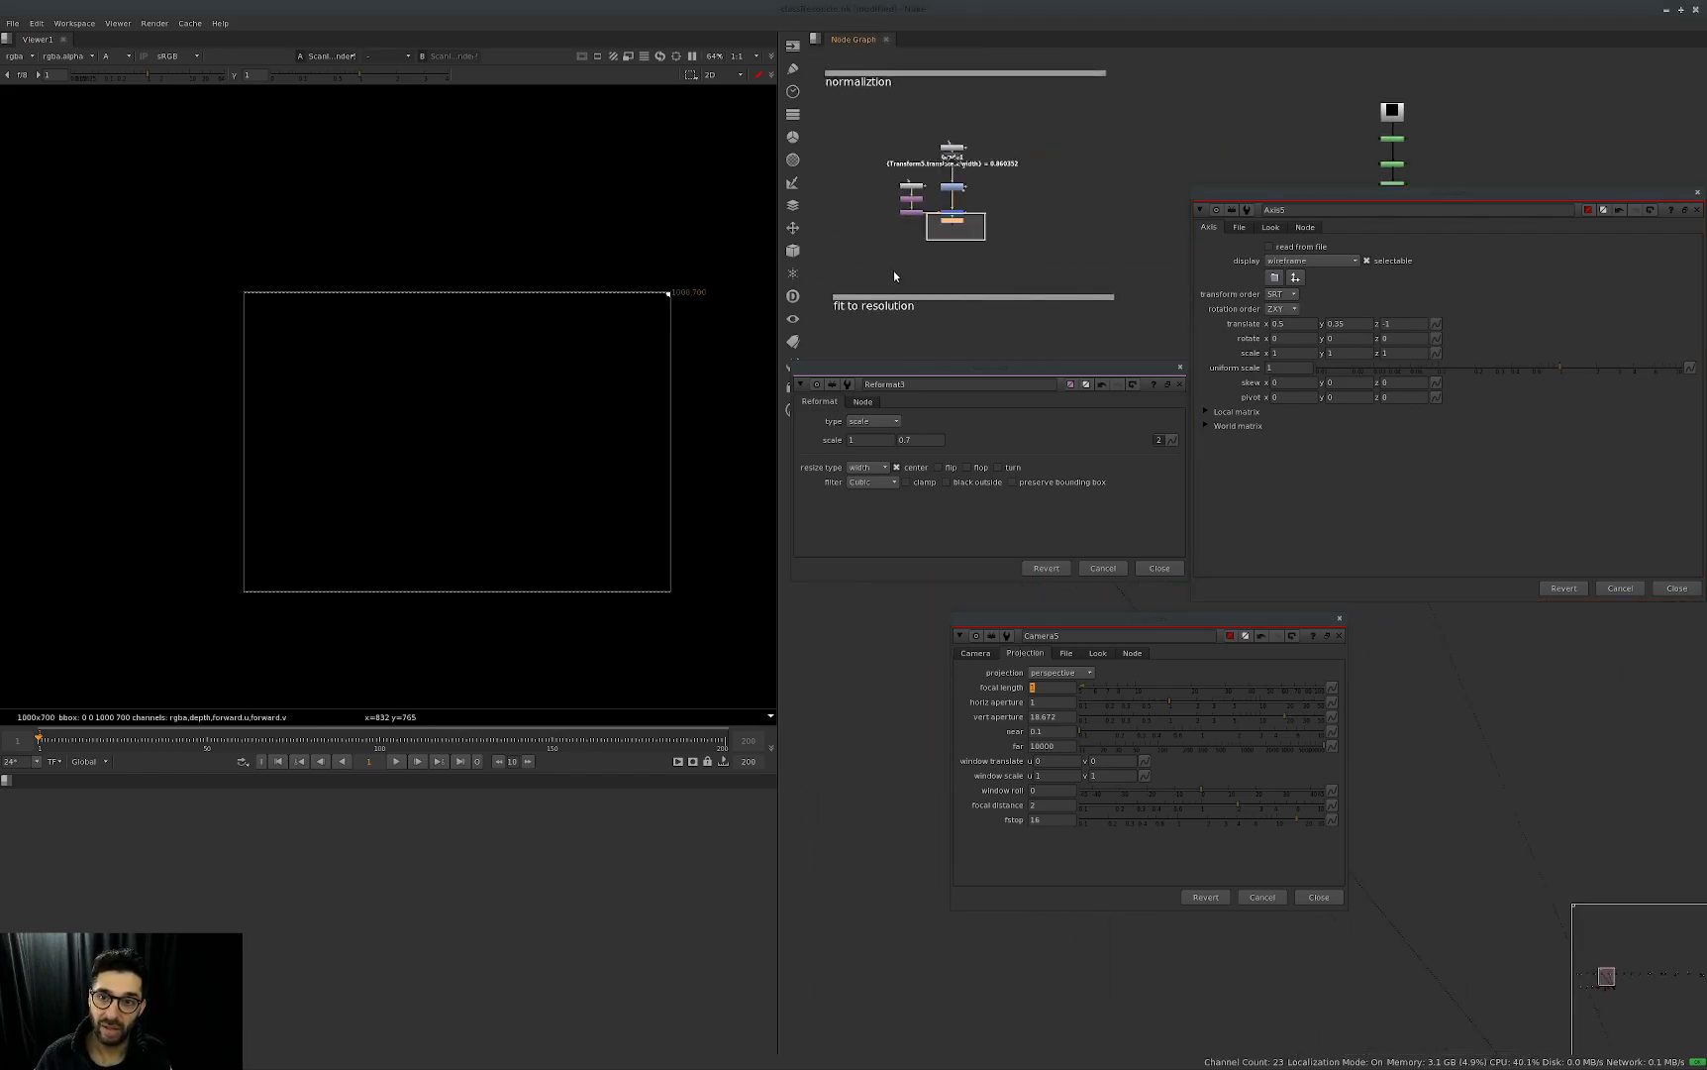
left_click(895, 268)
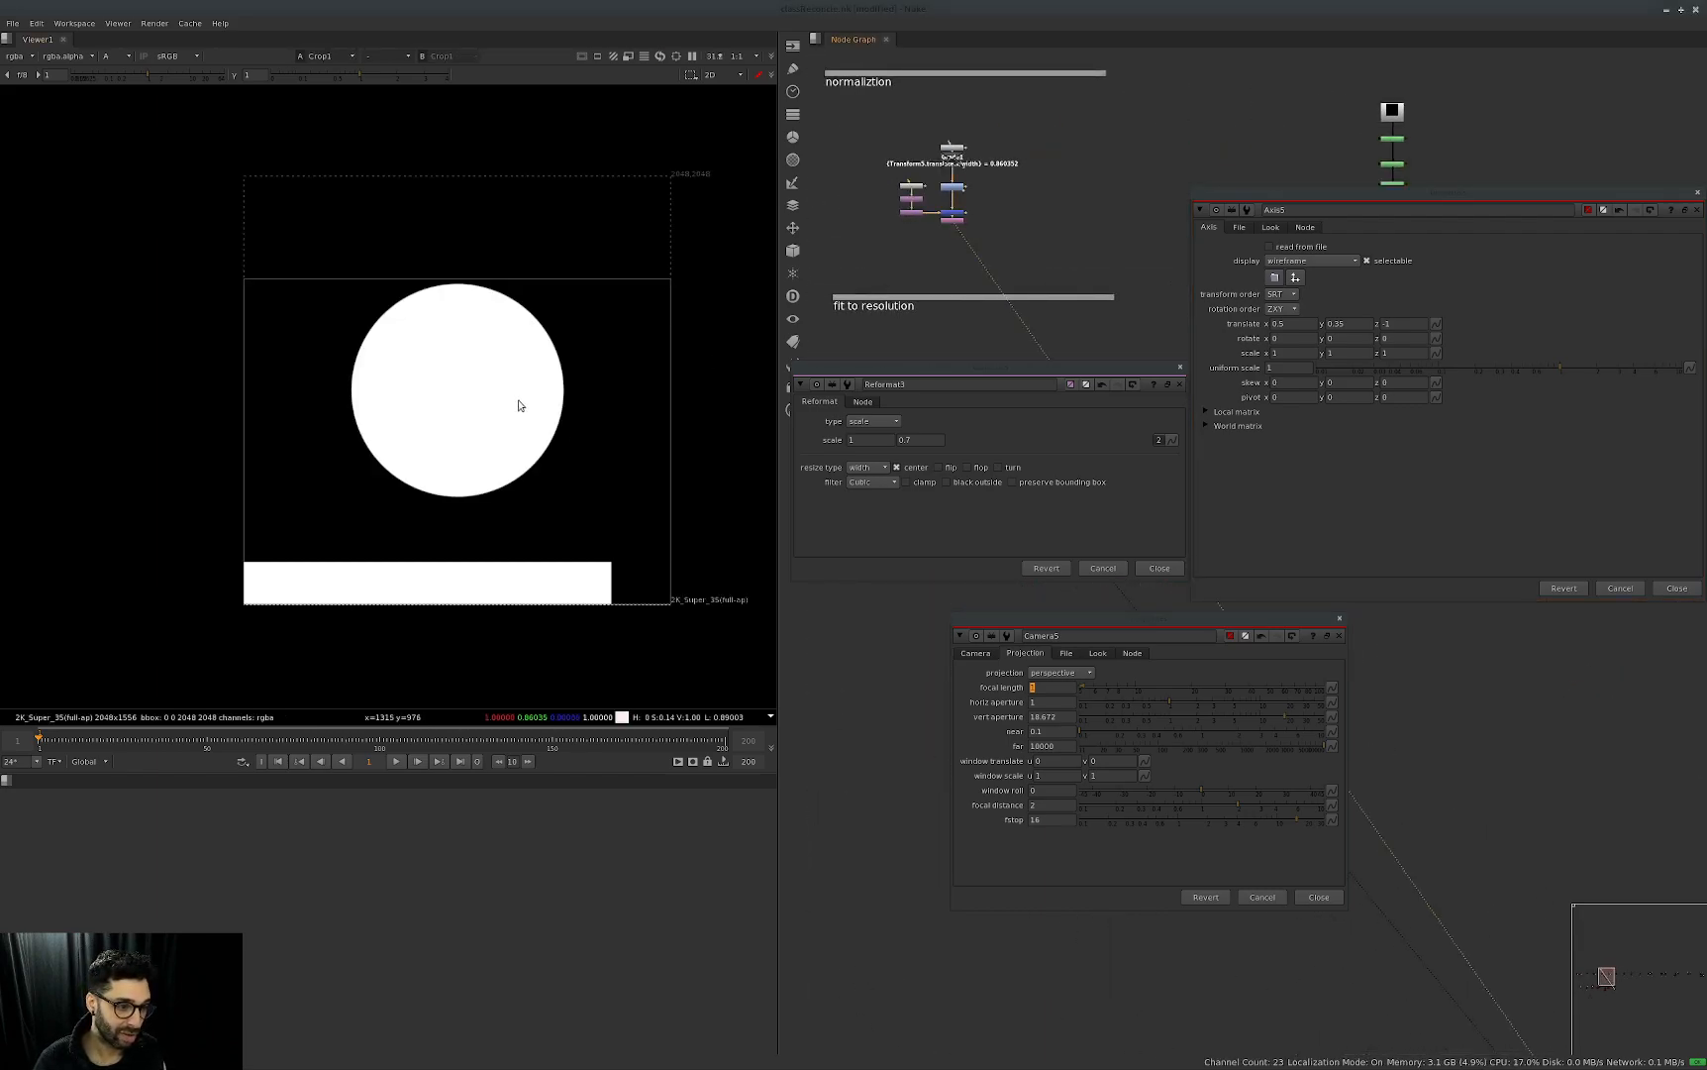
Return to the adding focal setup and view Transform7's output followed by ScanlineRender5's.
scroll(1055, 238, "up", 3)
middle_click_drag(1077, 251, 892, 317)
key("1")
scroll(906, 300, "down", 3)
scroll(1057, 289, "up", 3)
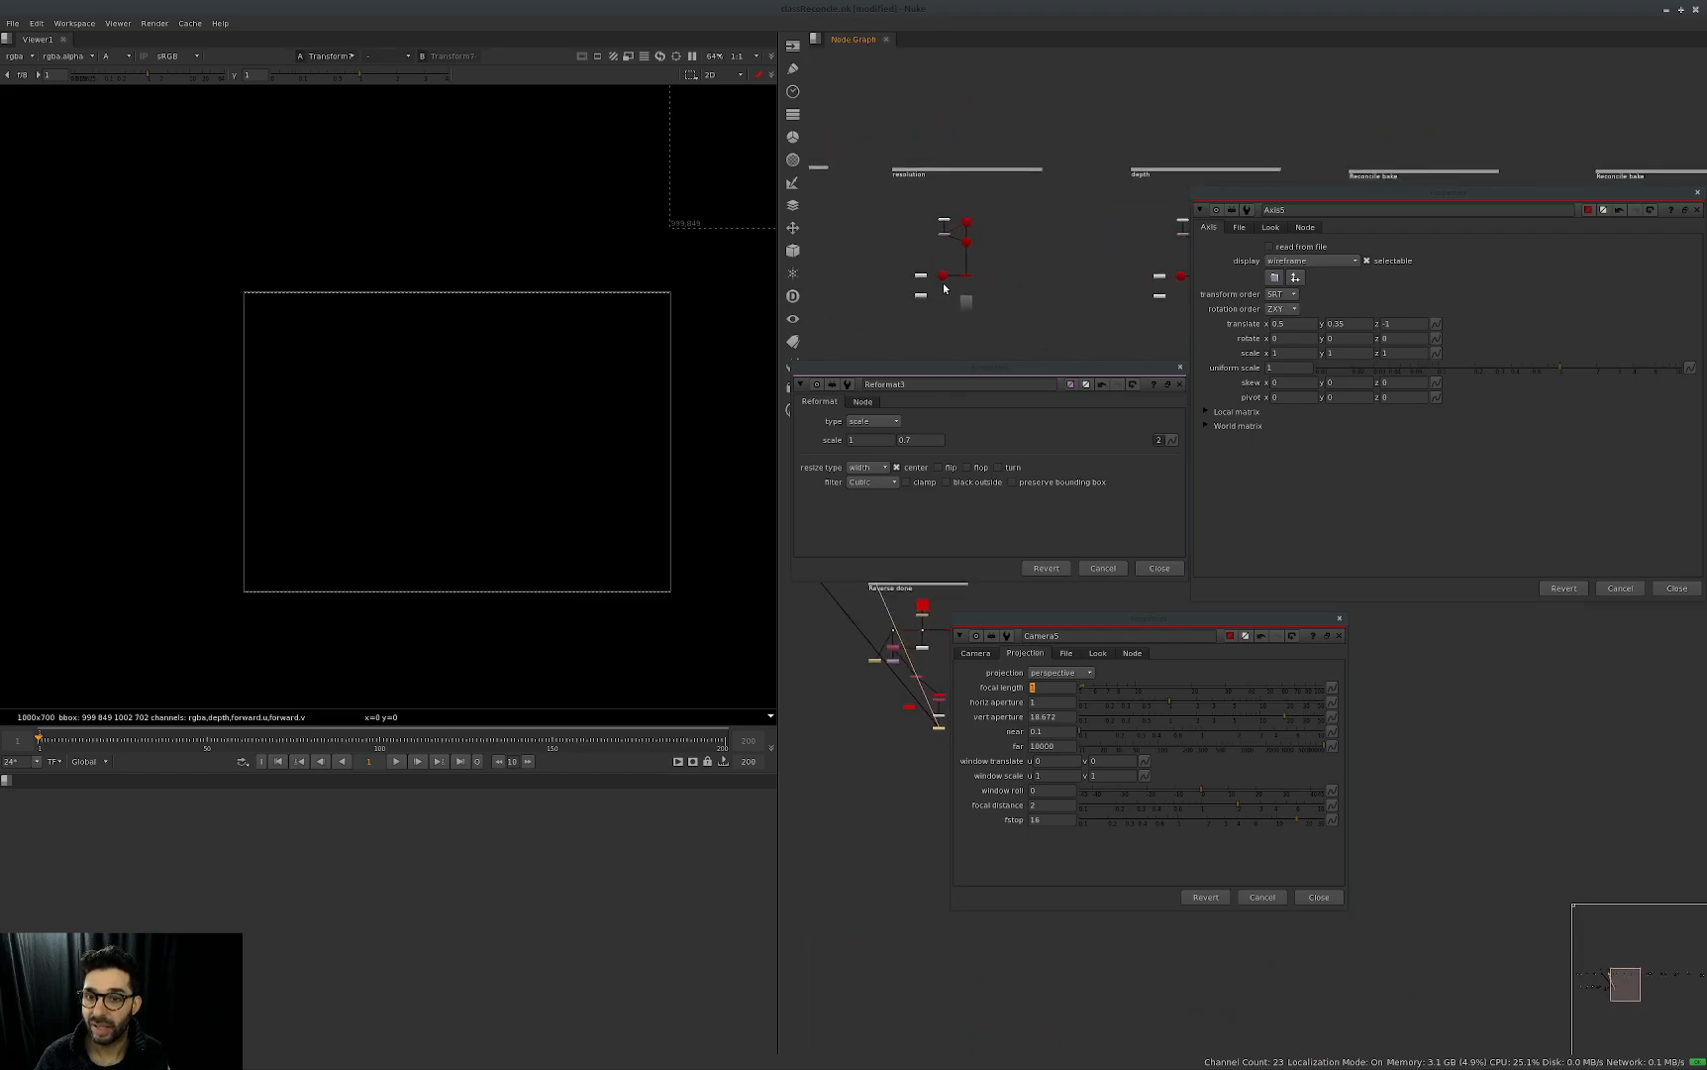
left_click(952, 246)
key("1")
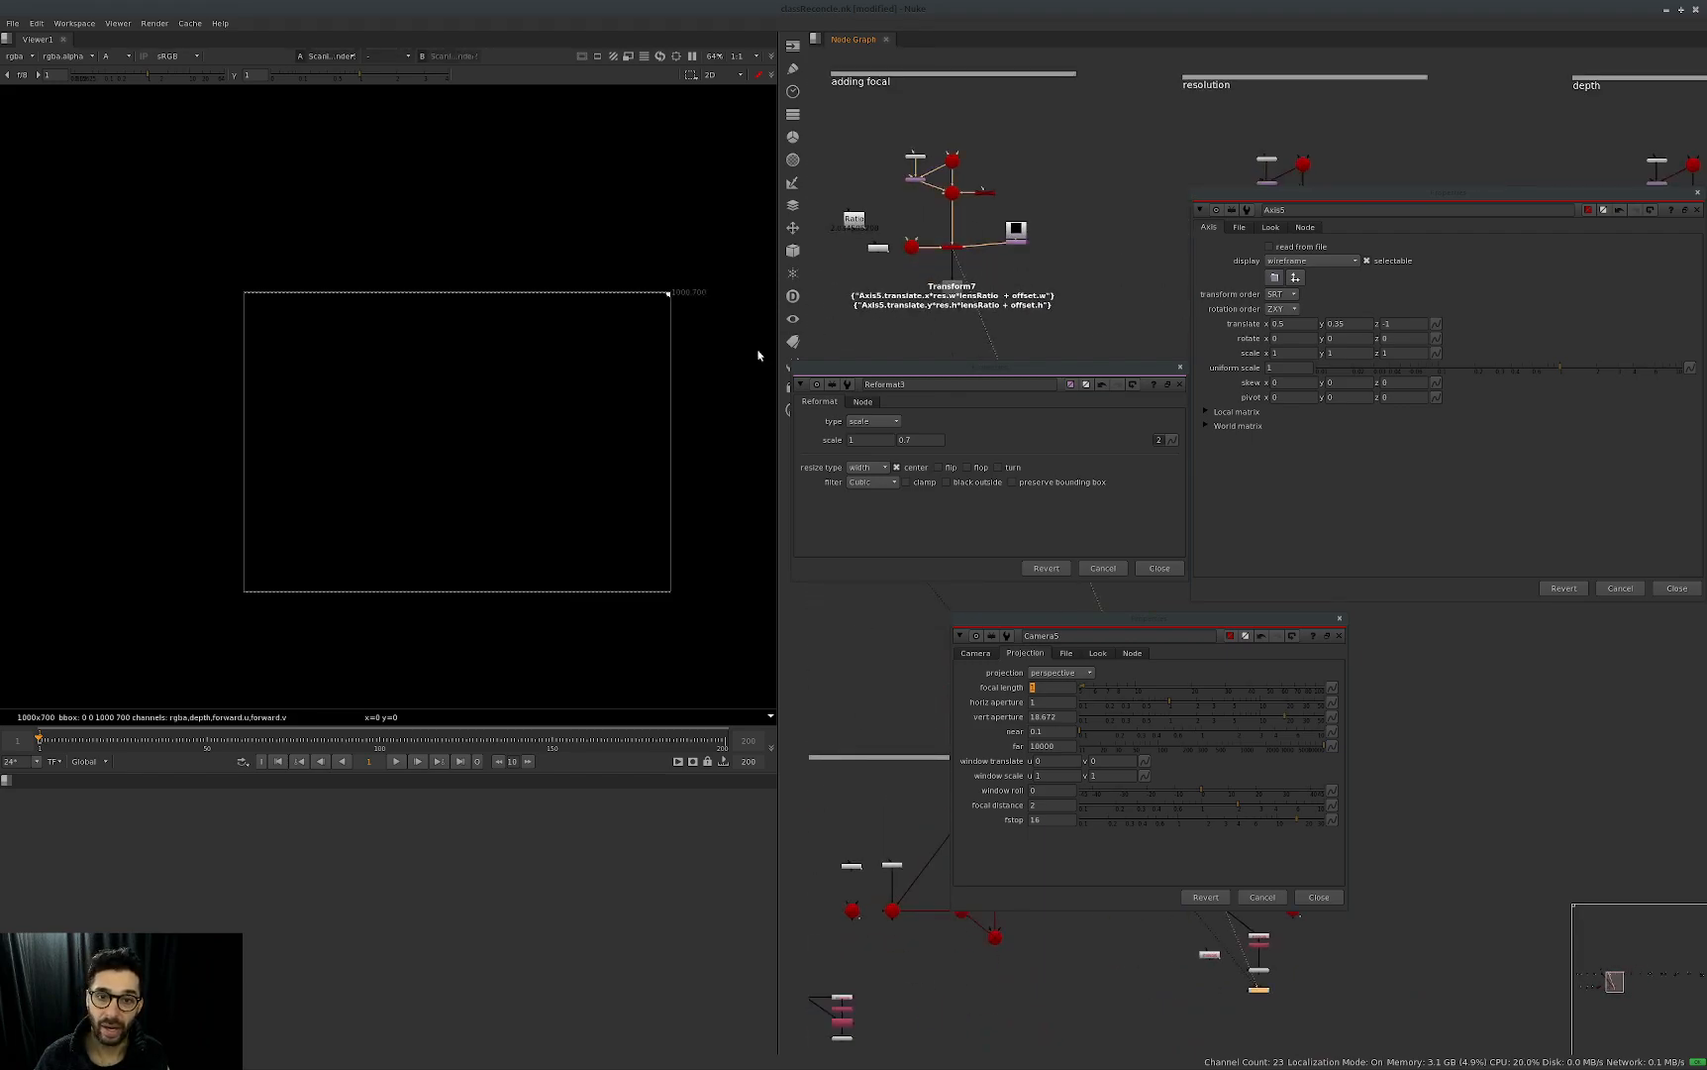
scroll(946, 287, "up", 2)
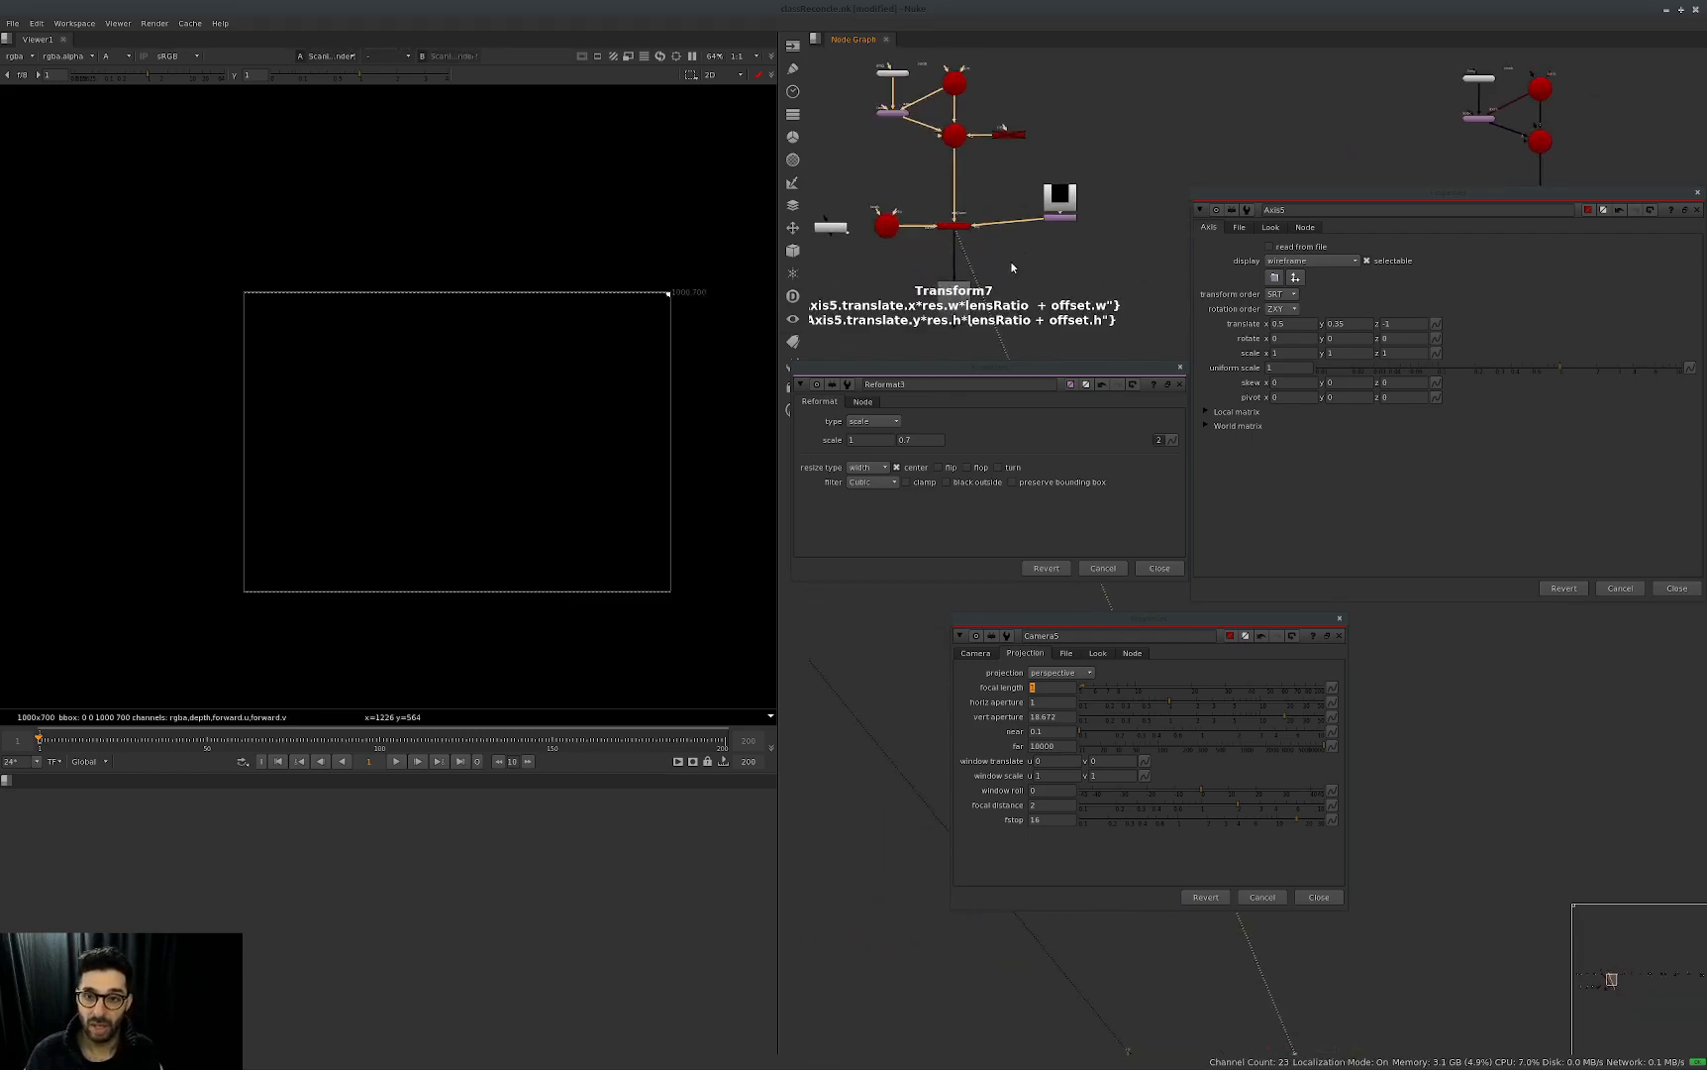
Open Transform7's user parameters and arrange them beside Camera5's projection properties.
double_click(954, 226)
left_click(896, 368)
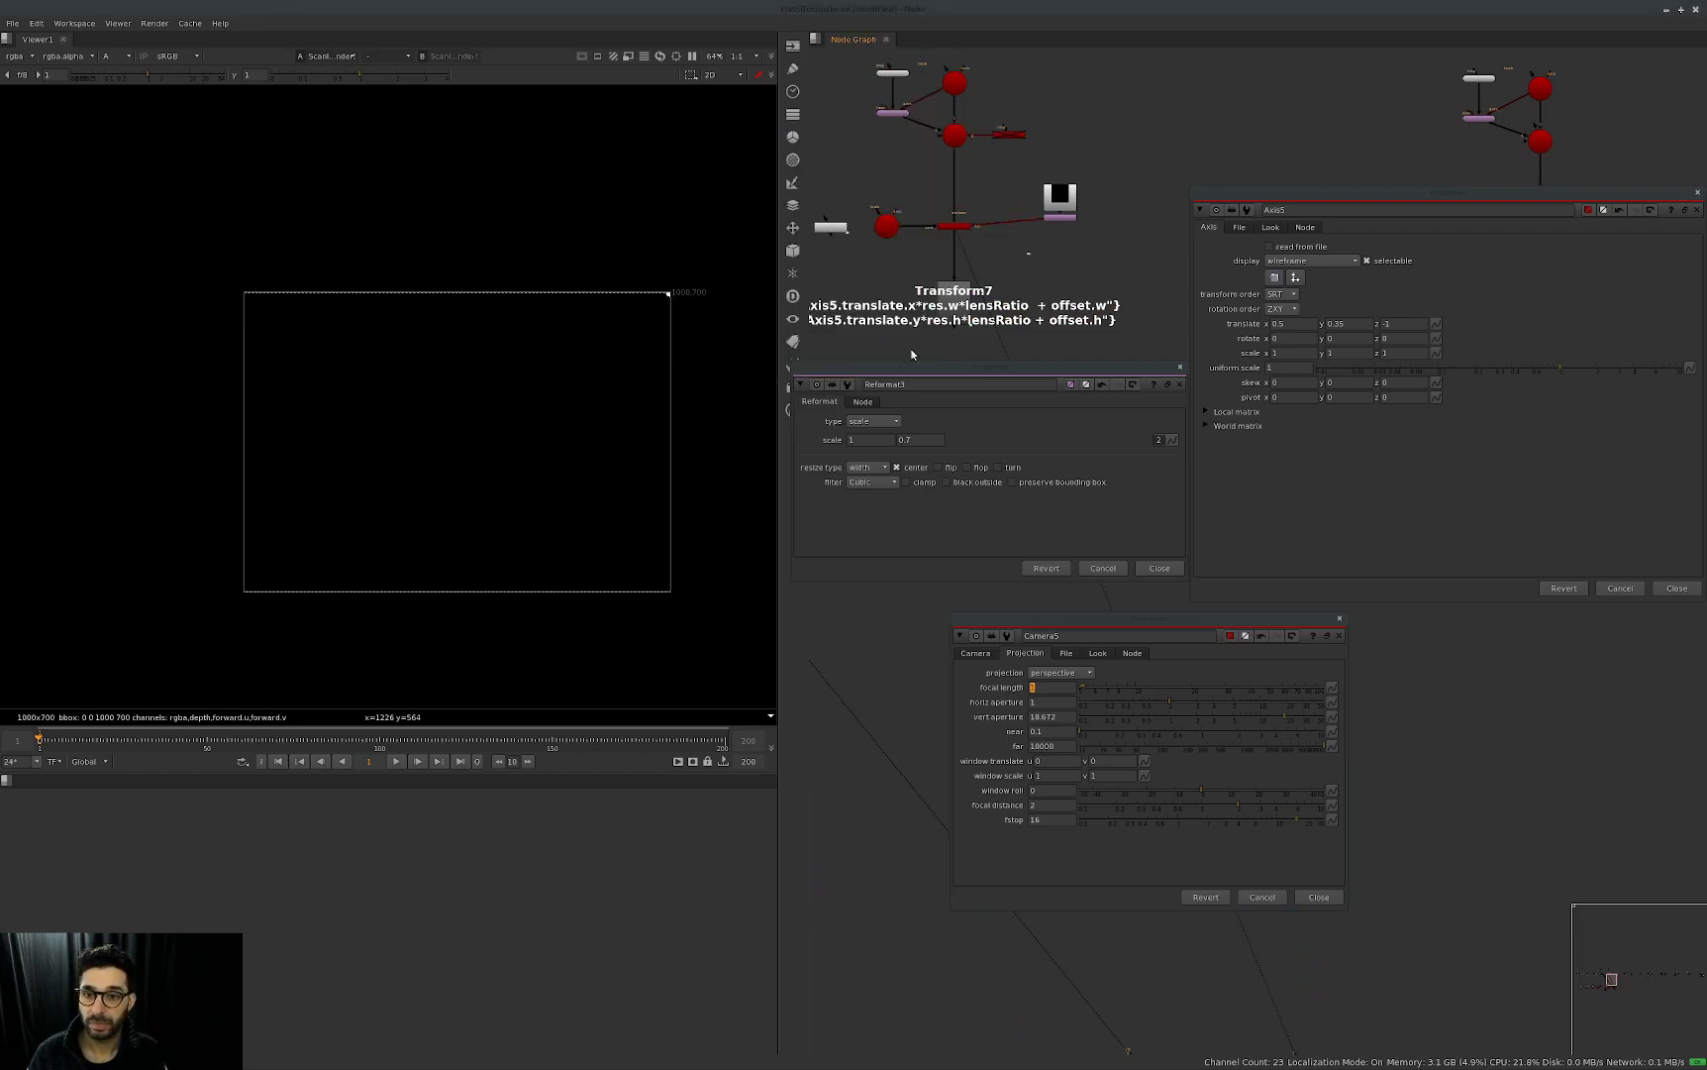
double_click(959, 322)
left_click(953, 83)
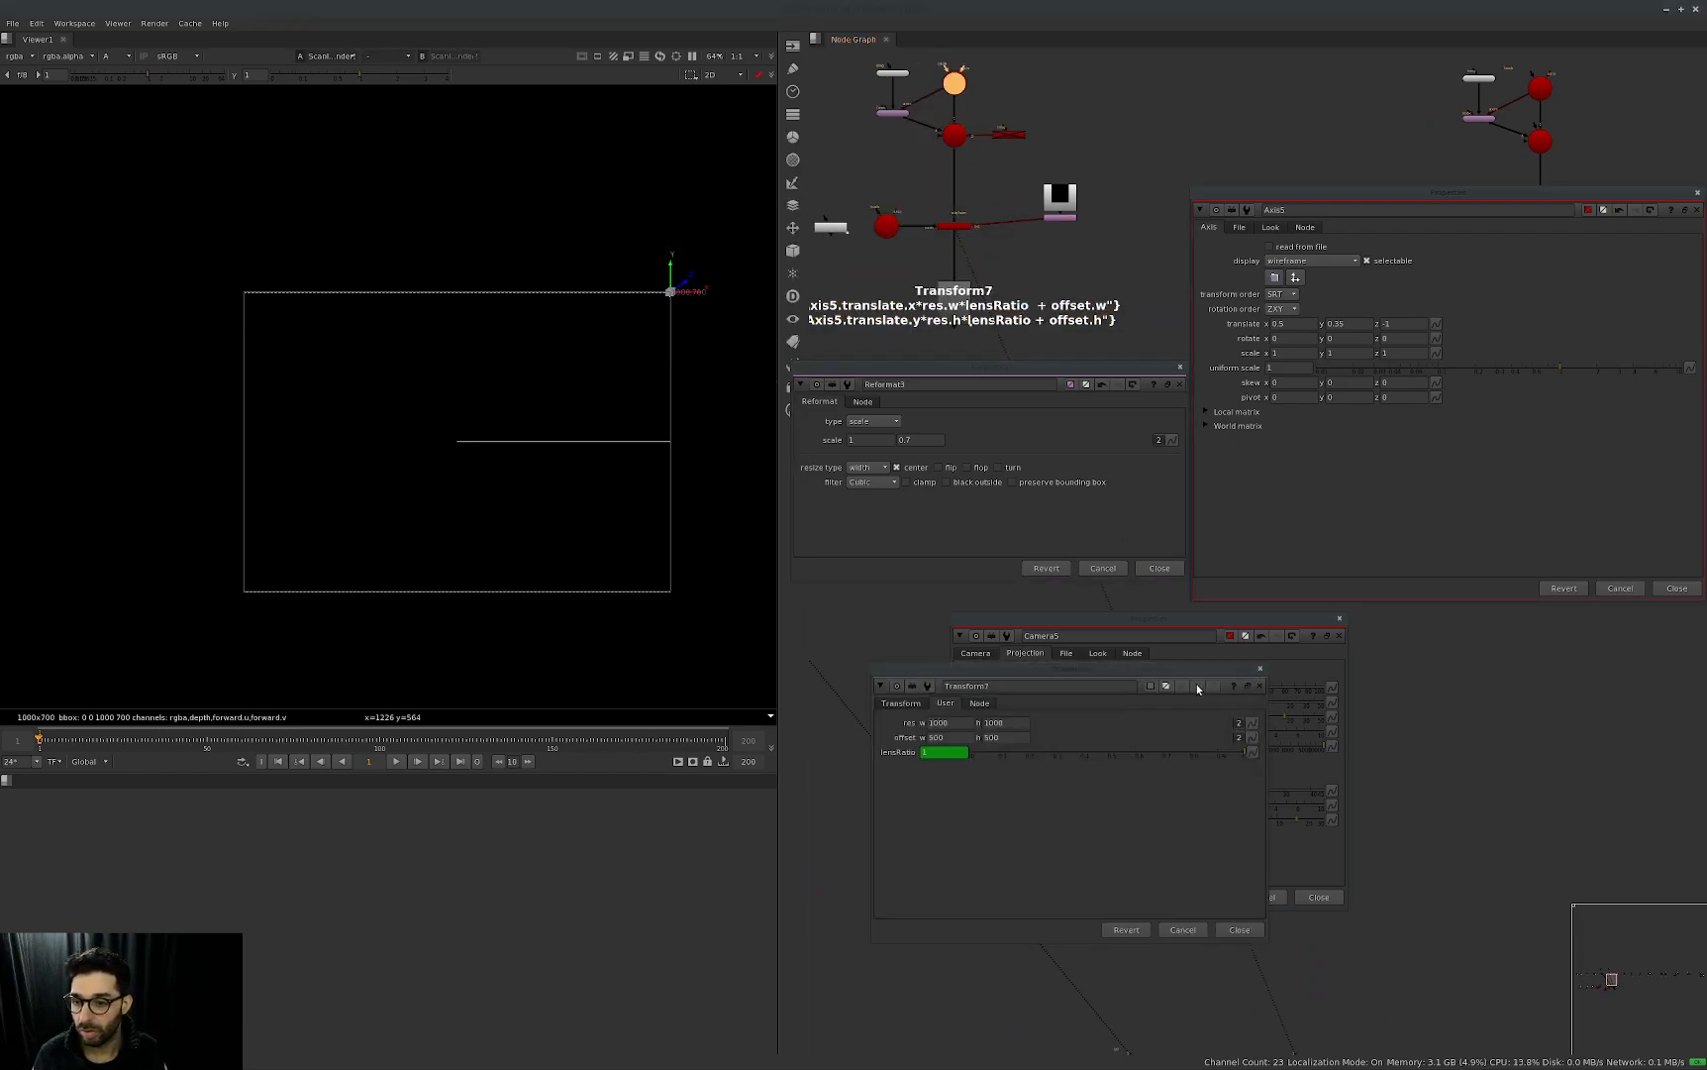
left_click_drag(1177, 670, 1530, 670)
left_click_drag(1247, 636, 1118, 612)
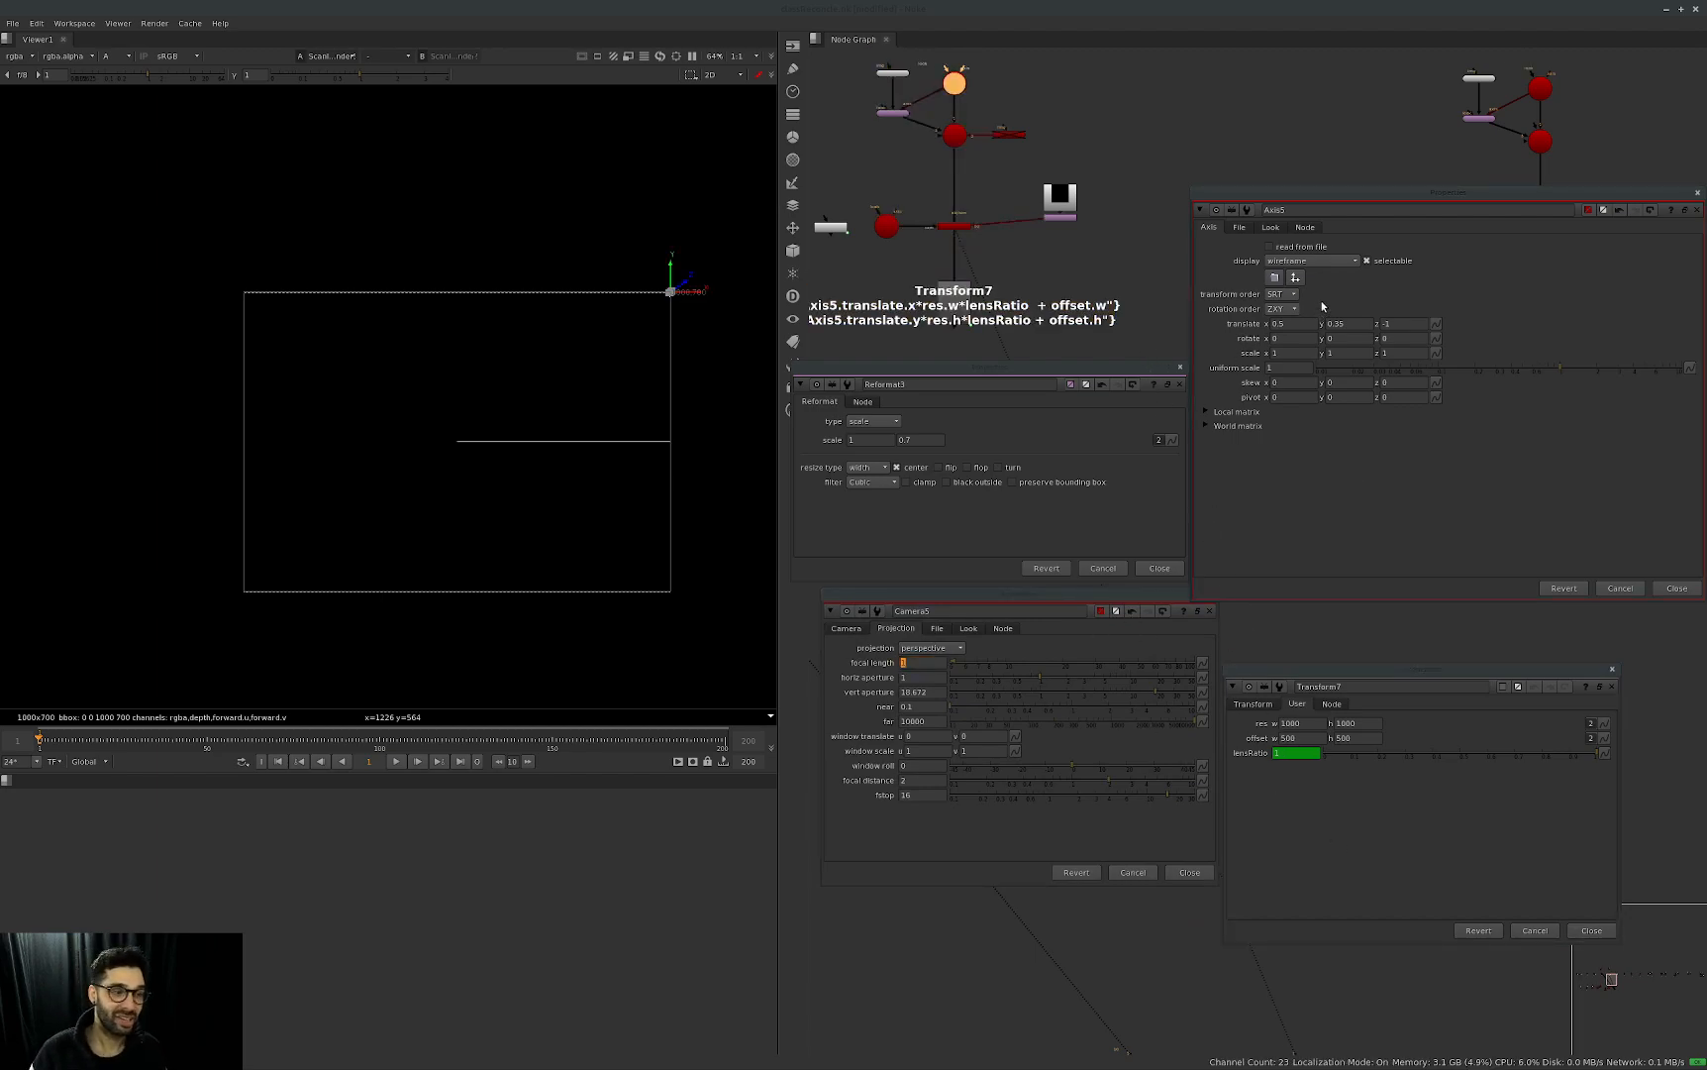
Set Axis5's Y translation back to 0.5 and fit the frame in the Viewer.
double_click(1359, 323)
type("0.5")
key("Return")
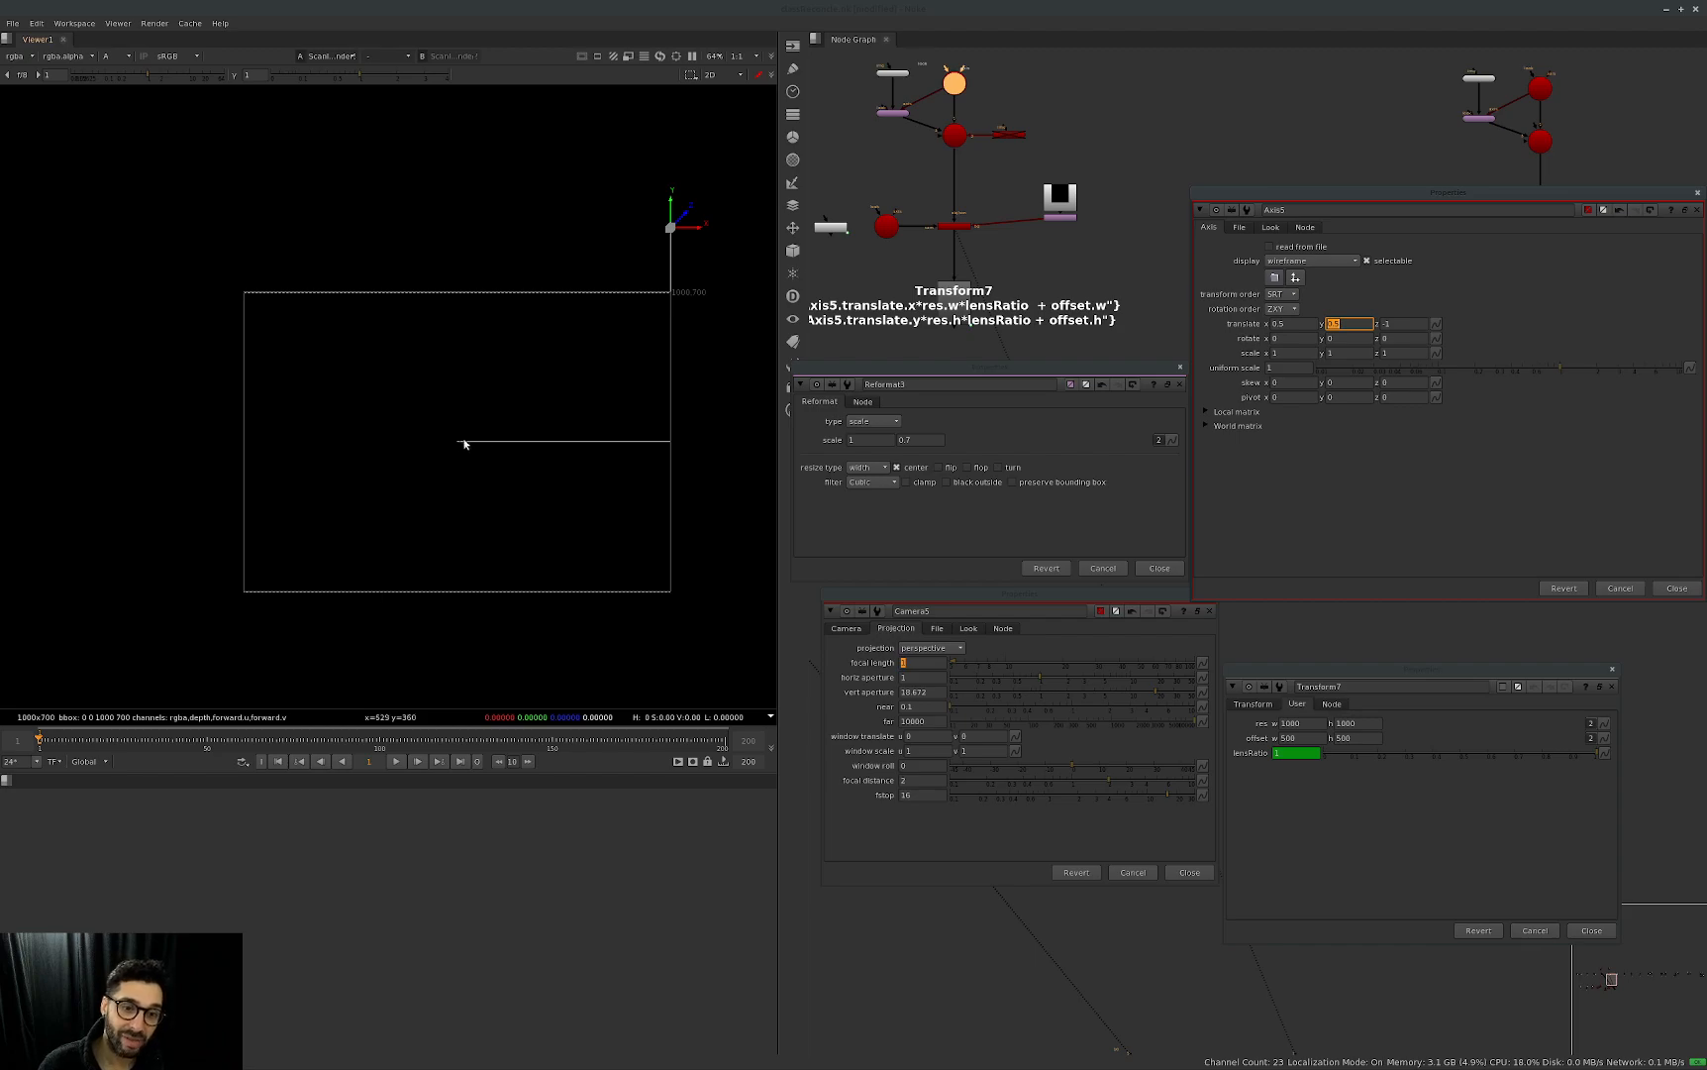
middle_click_drag(671, 226, 693, 431)
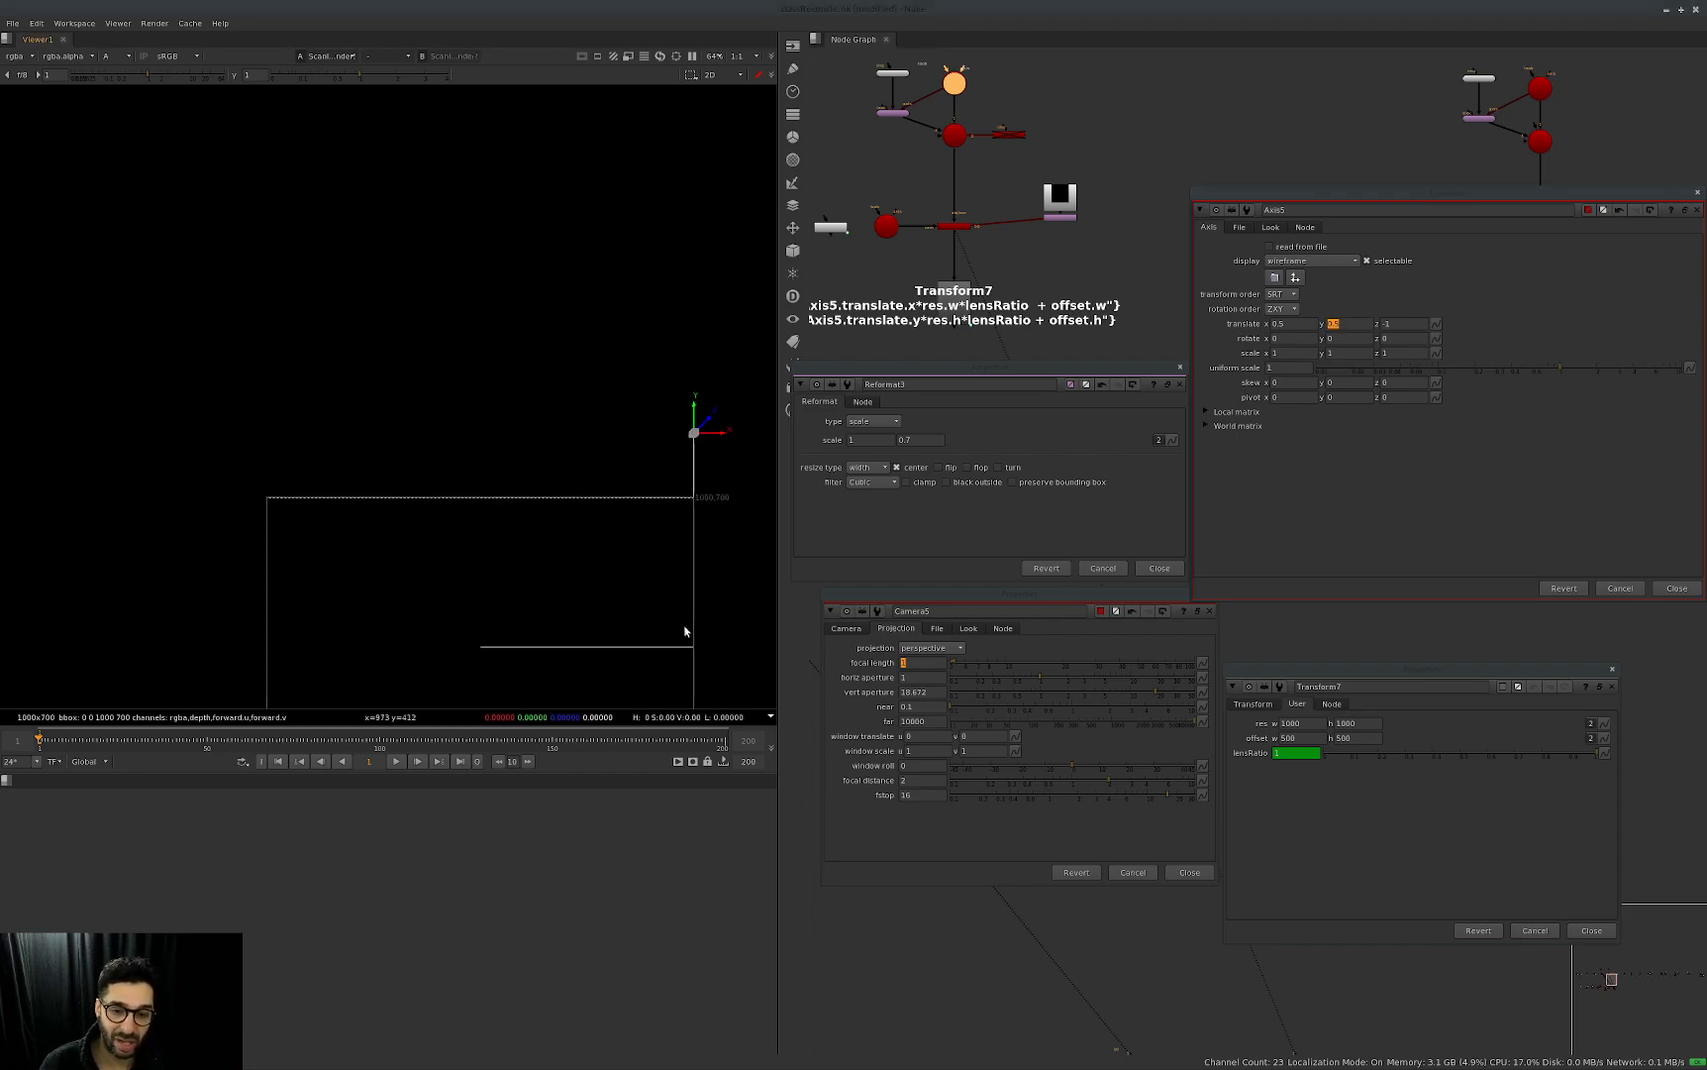
key("f")
scroll(330, 455, "down", 2)
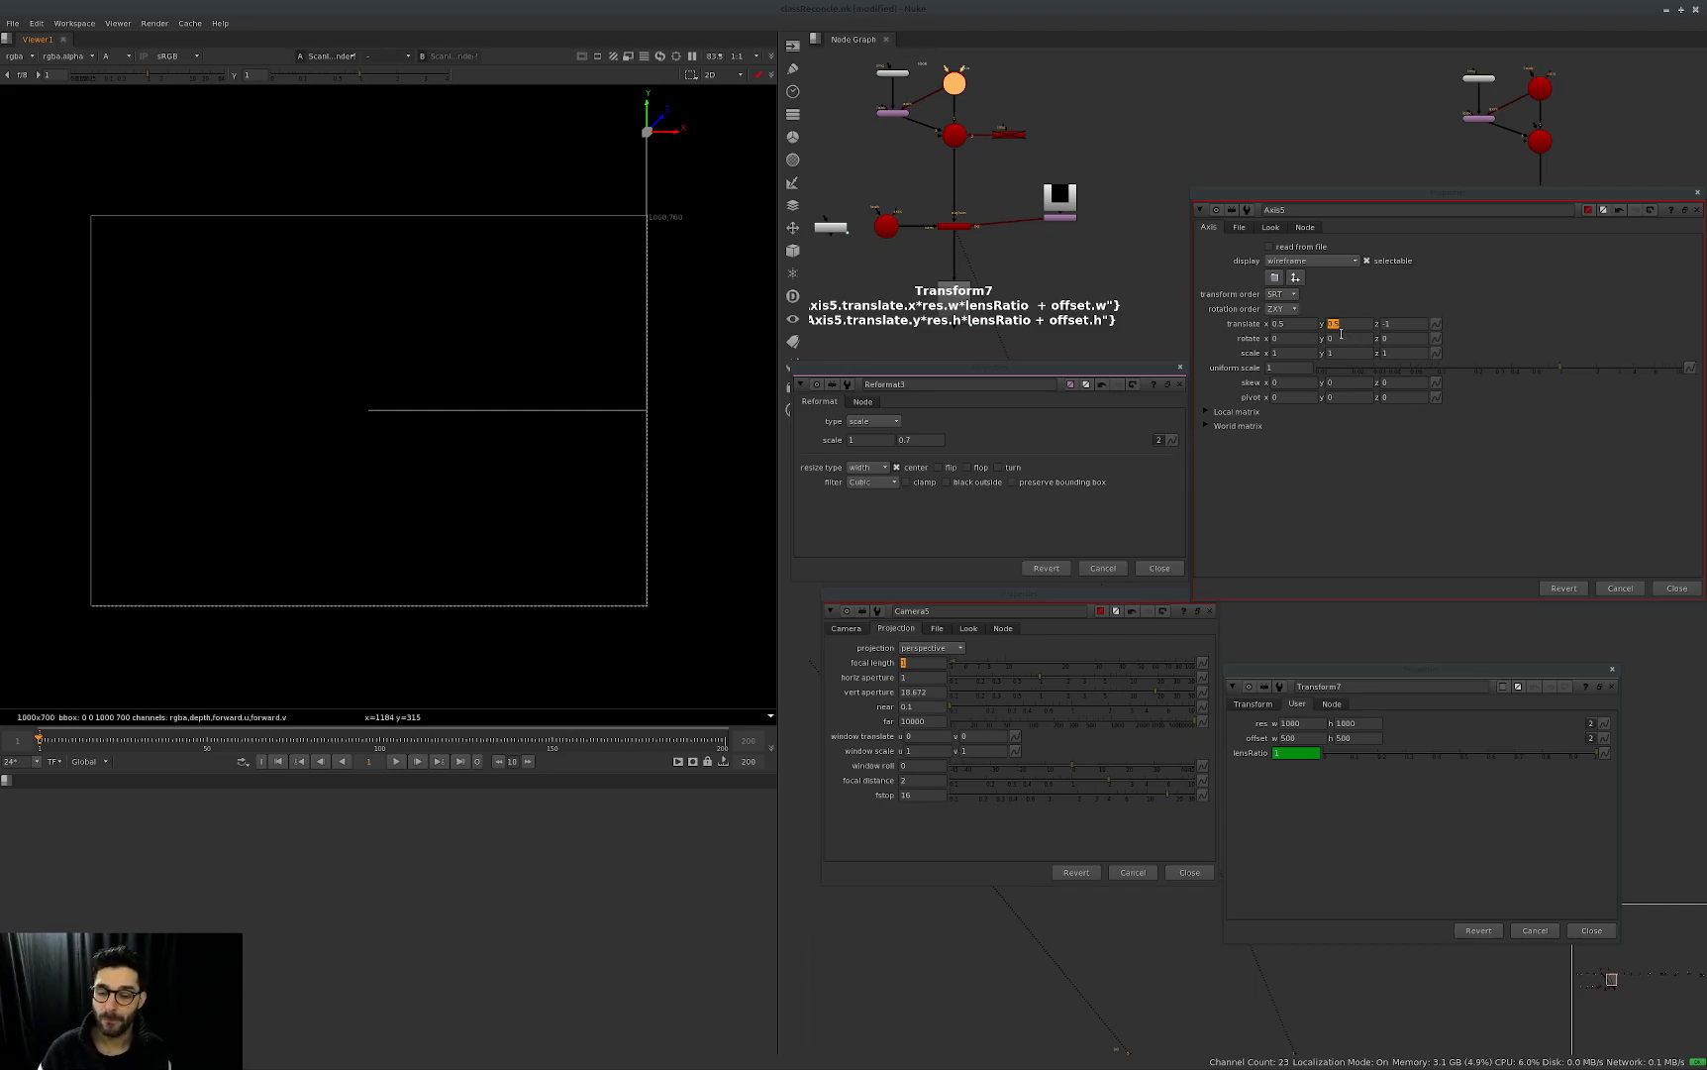
Try different vertical aperture values on Camera5 and restore 18.672.
left_click(1136, 690)
left_click_drag(1045, 678, 1064, 673)
key("ctrl+z")
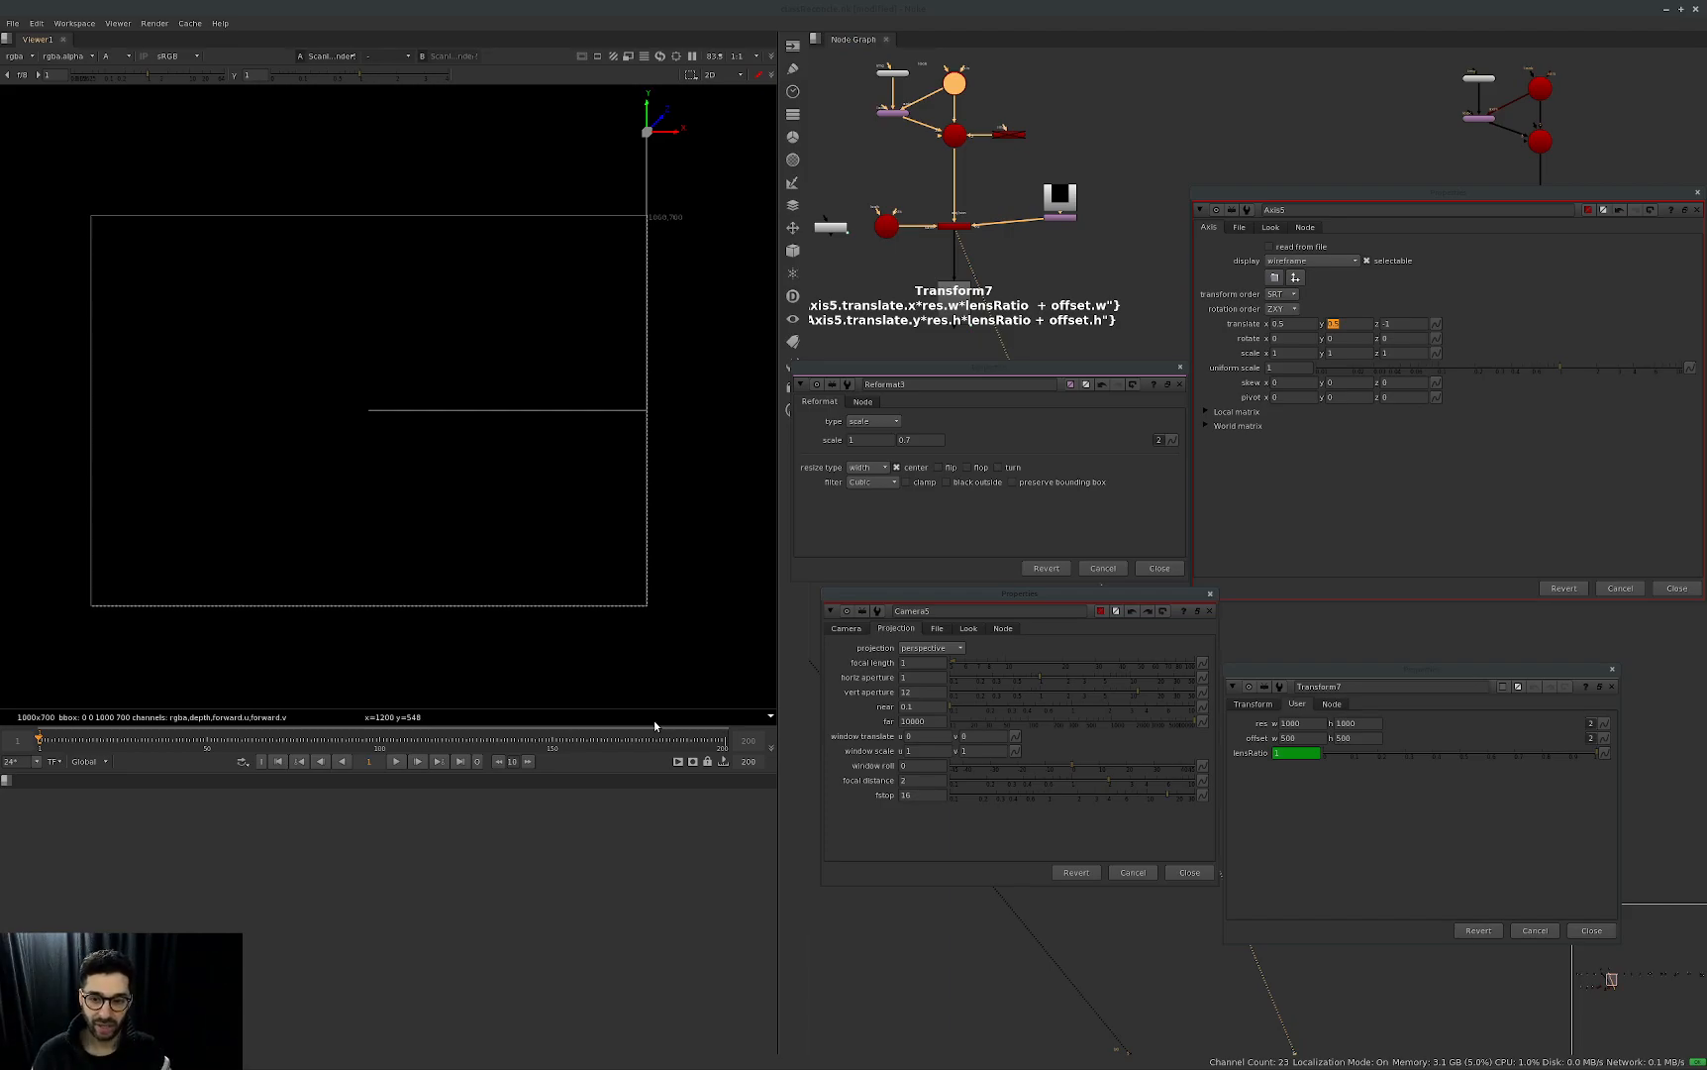
left_click(1091, 695, "ctrl")
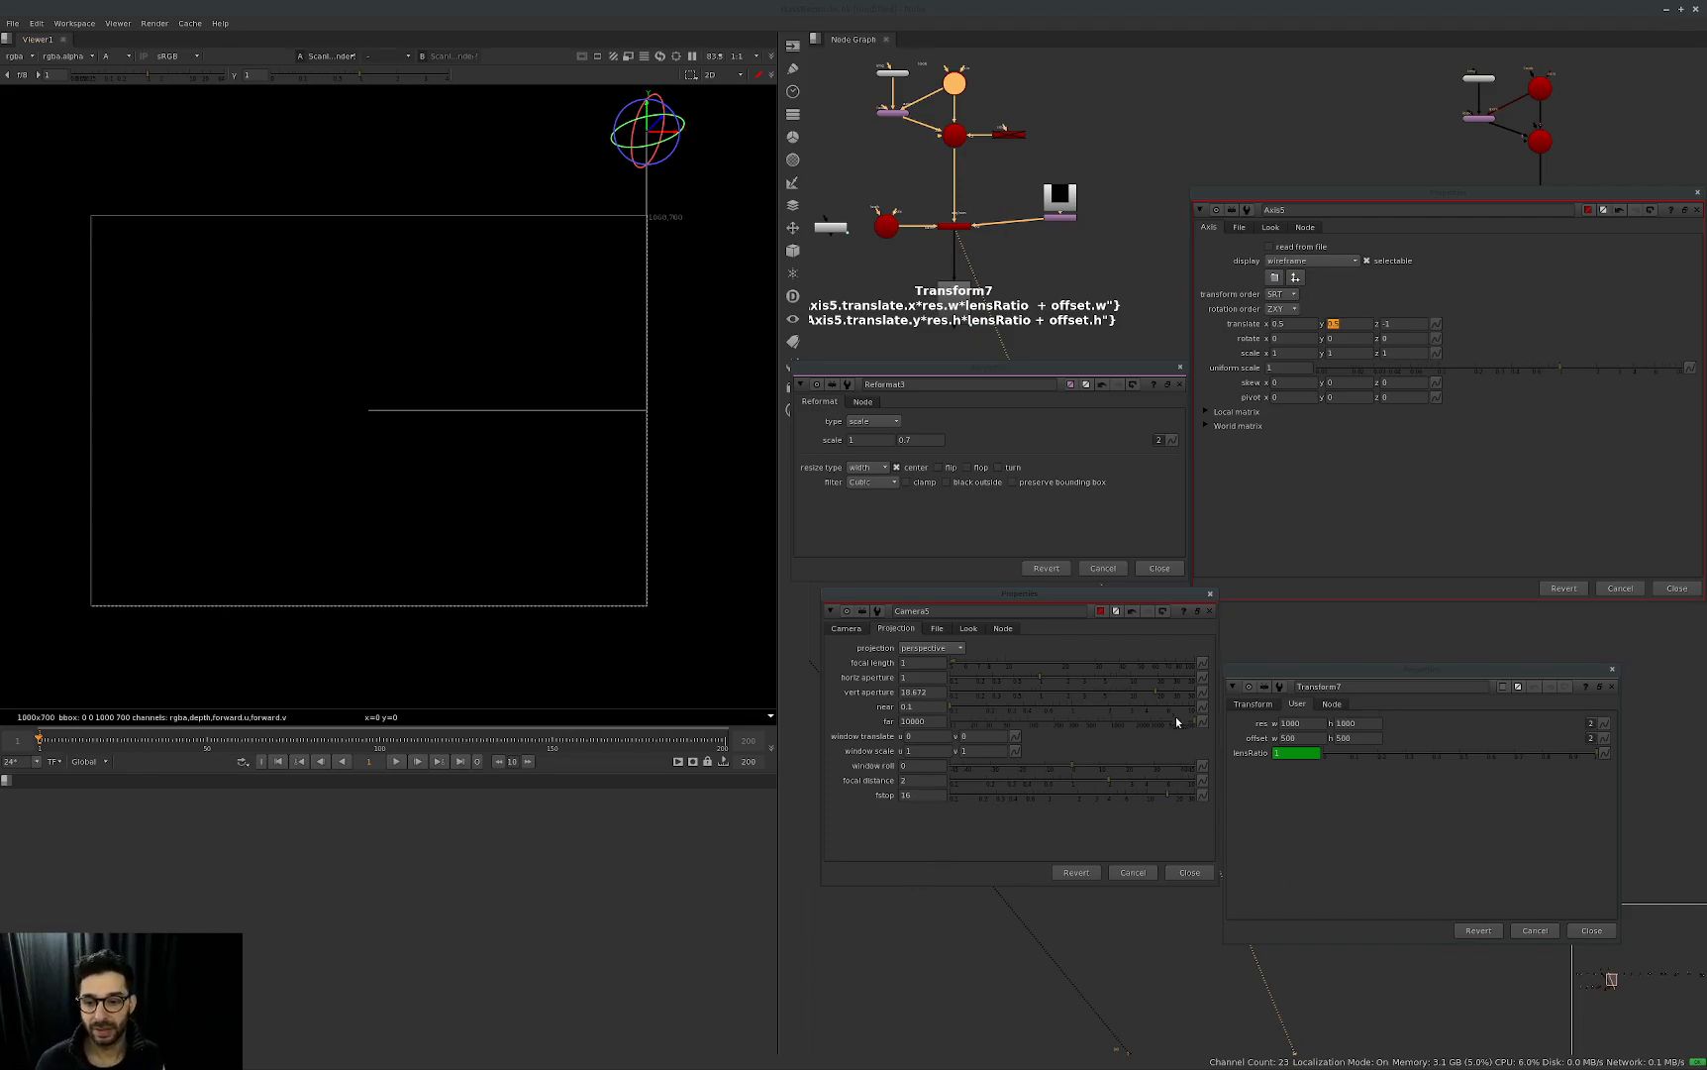
left_click(1014, 840)
left_click(1370, 567)
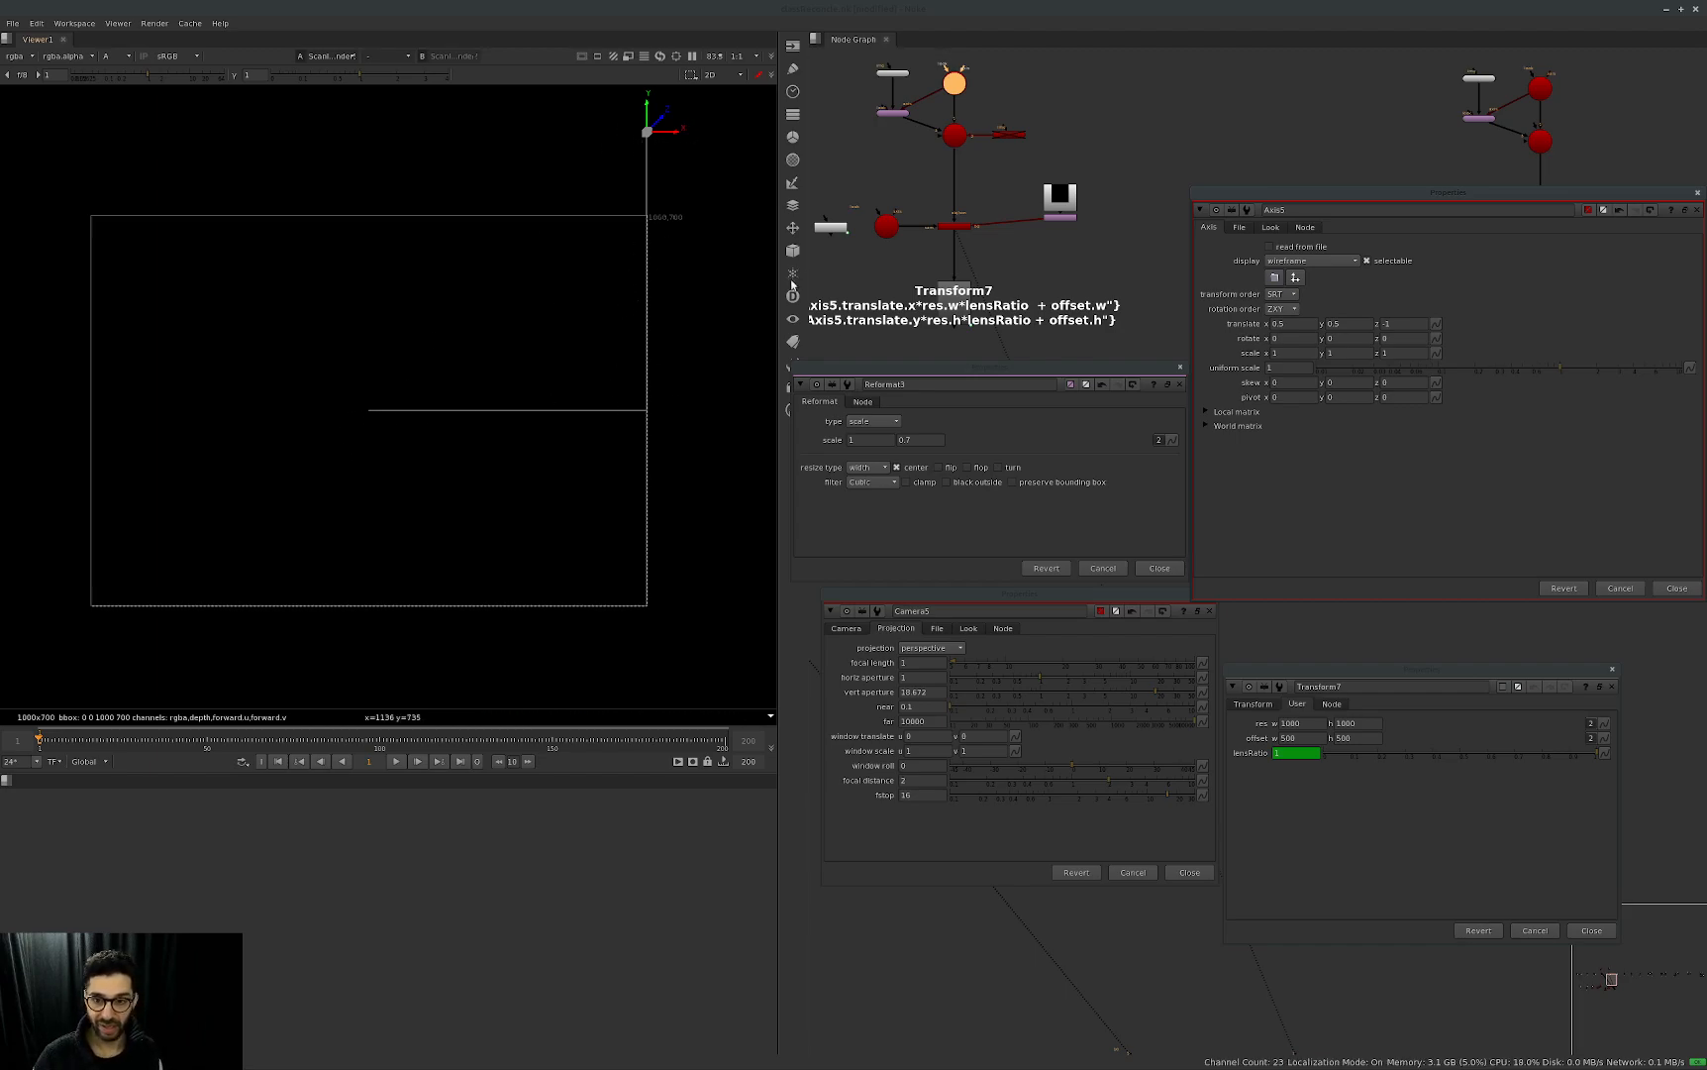
Set Reformat3's vertical scale to 1 to make the format square.
double_click(933, 439)
type("1")
key("Return")
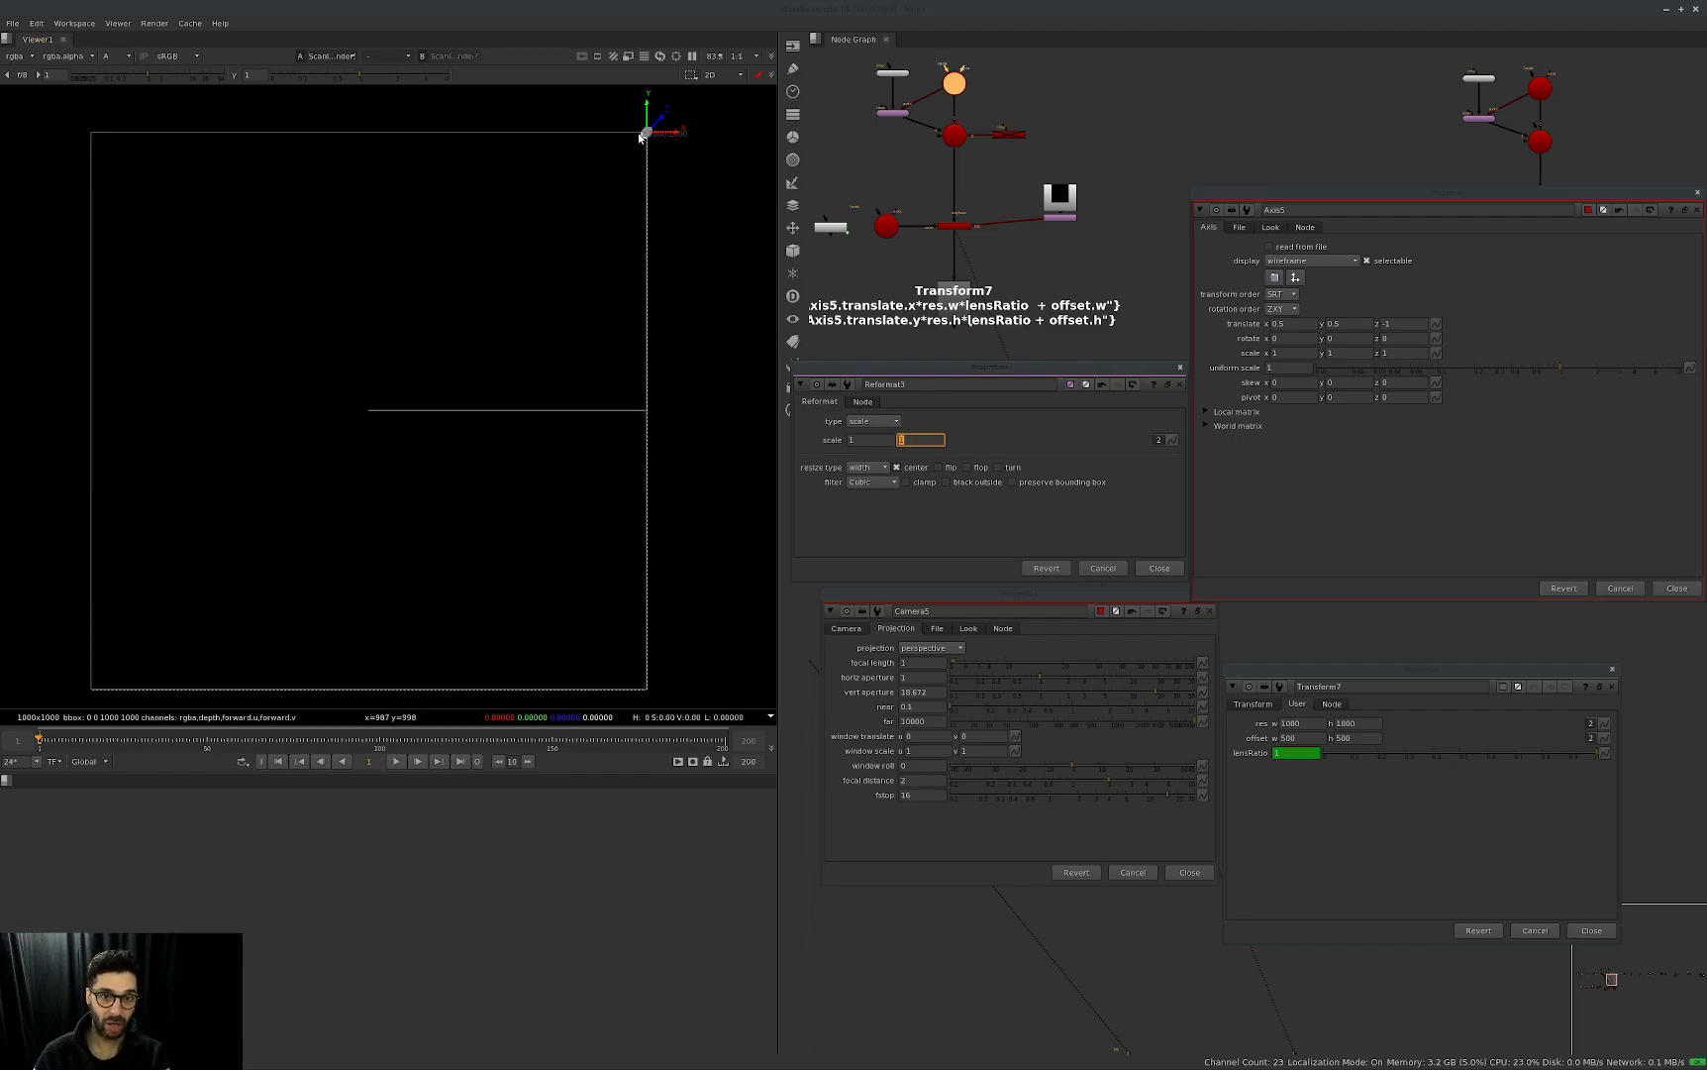
Vary Reformat3's vertical scale with values such as 0.61, leaving it at 0.5.
type("0.51")
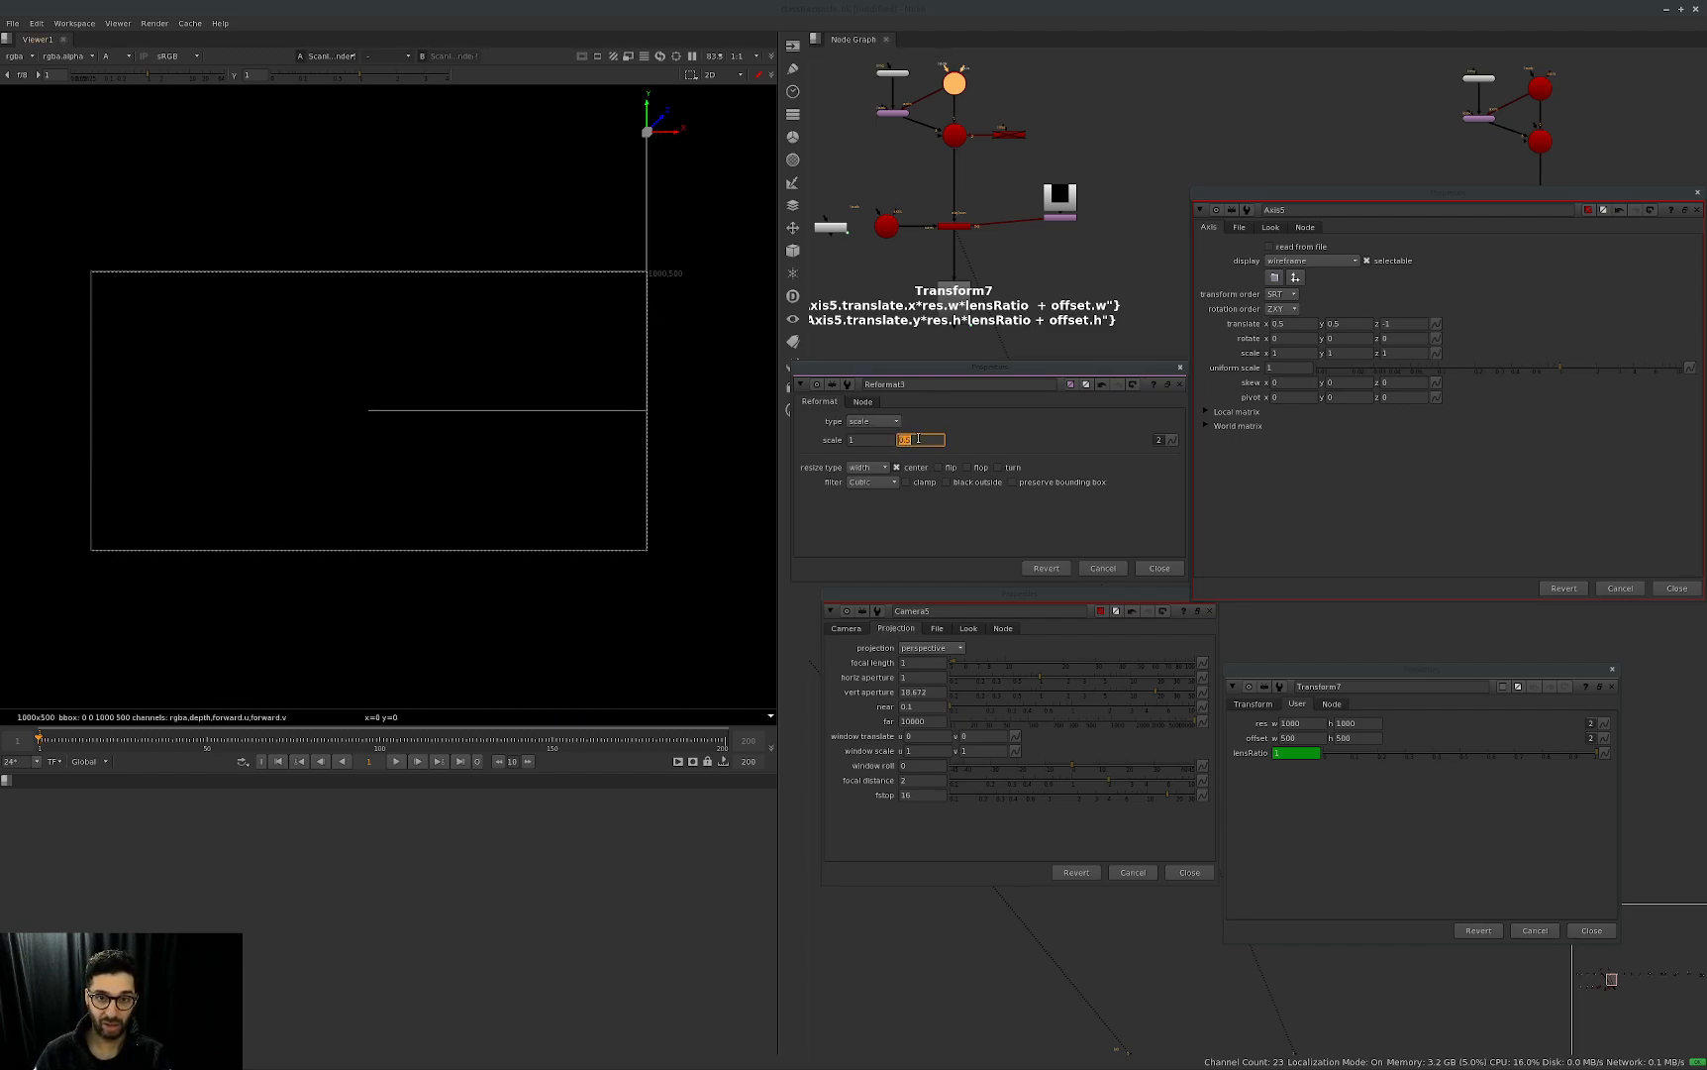
key("Up")
key("Up")
key("Up")
key("Down")
key("Down")
key("Down")
key("Down")
key("Down")
key("Up")
key("Up")
key("Up")
key("Up")
key("Down")
key("Down")
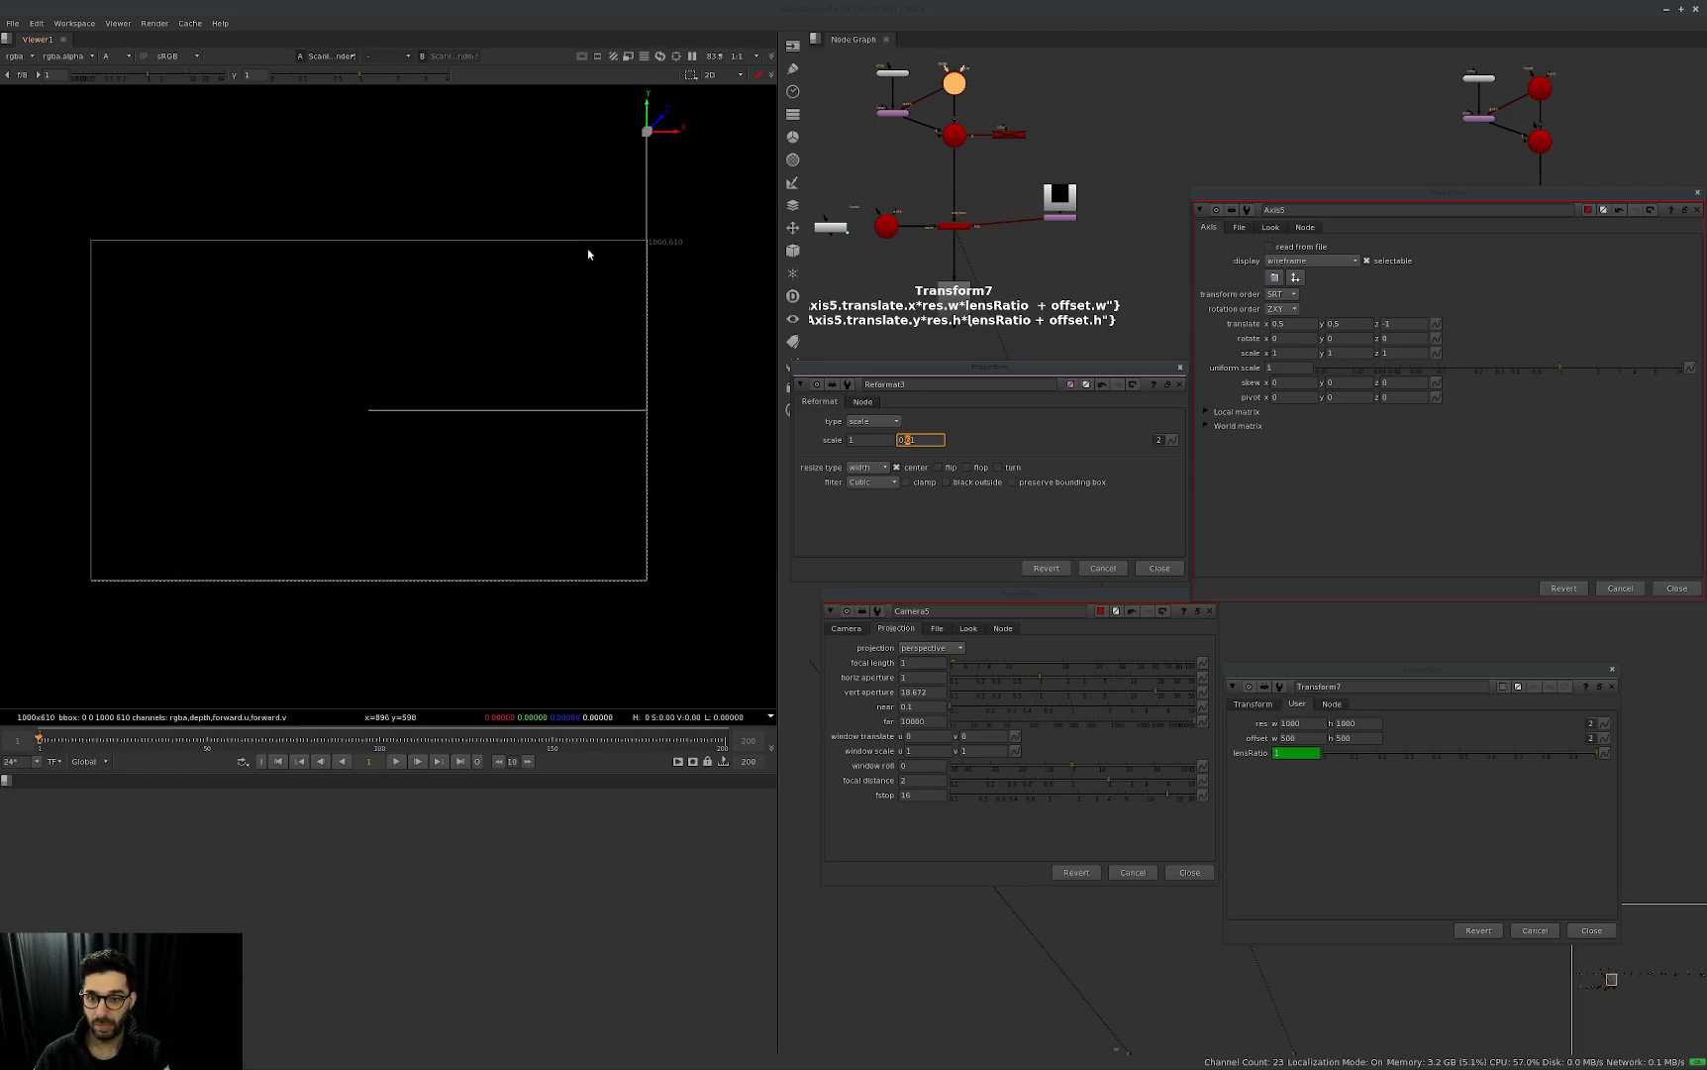
key("Right")
key("Down")
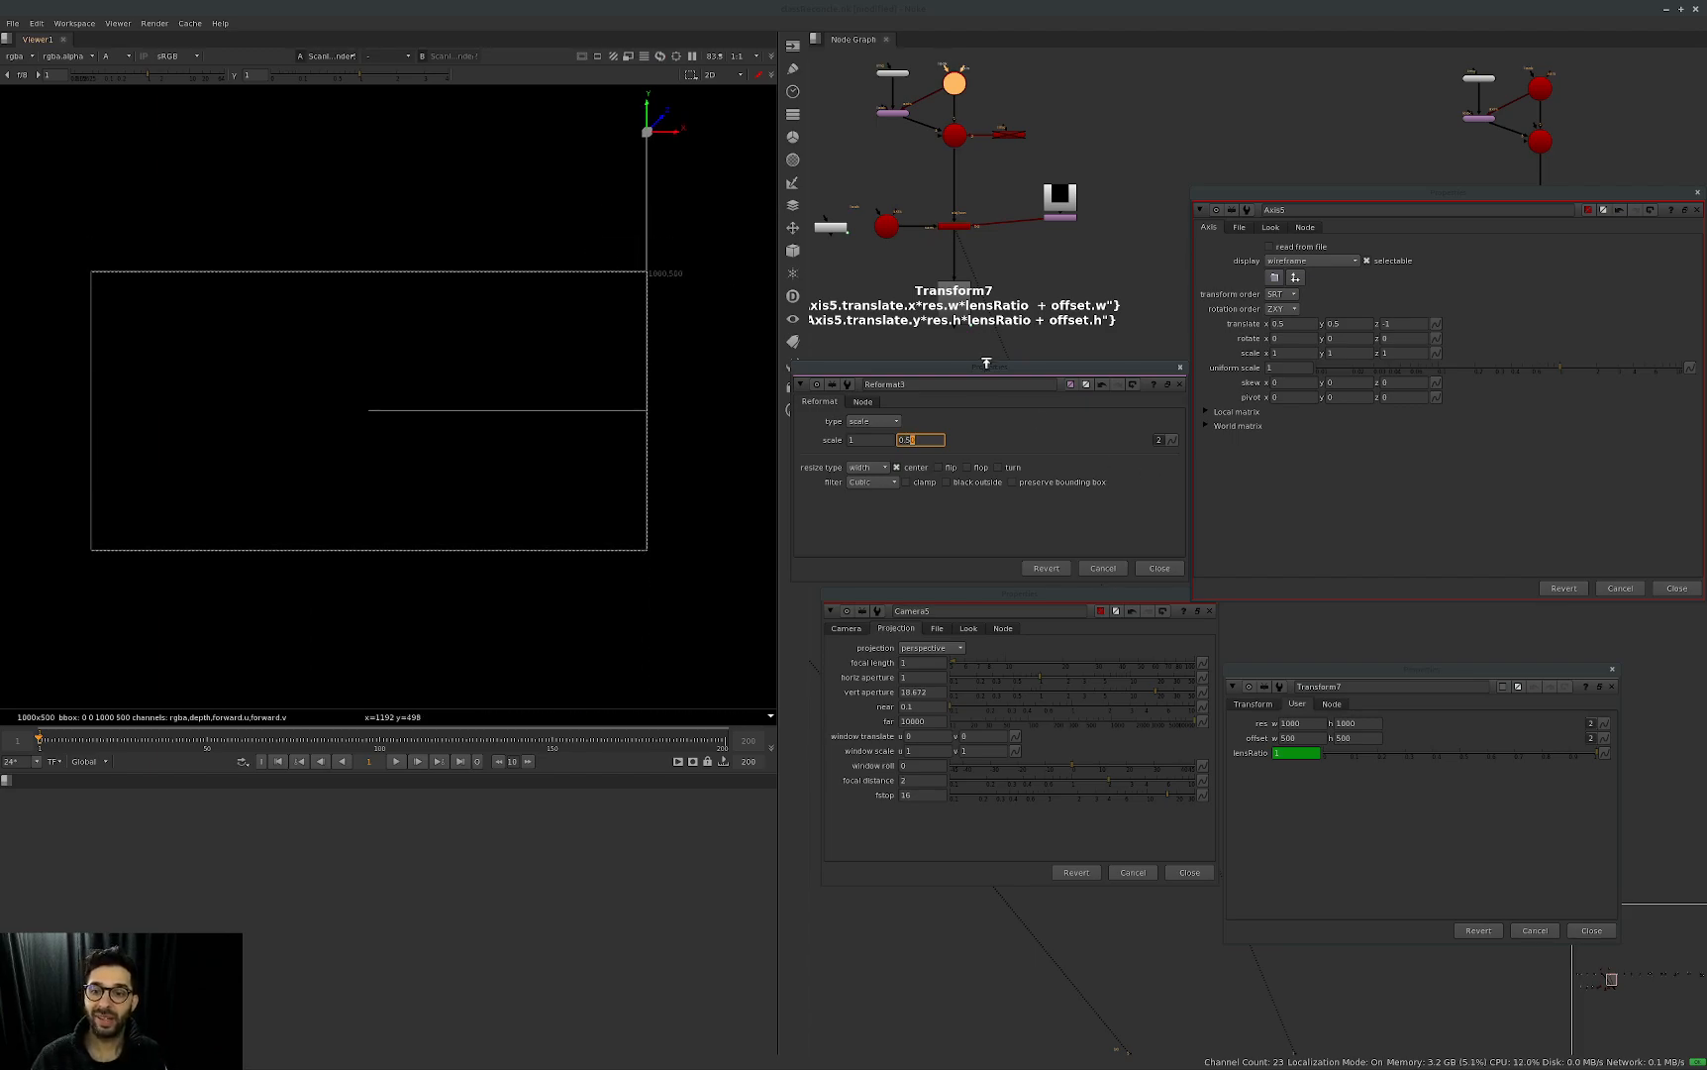
Move the Reformat3 properties away from the nodes and examine ScanlineRender5's background input.
left_click_drag(987, 366, 1225, 497)
middle_click_drag(1030, 203, 1027, 266)
scroll(1027, 264, "up", 4)
left_click_drag(1035, 337, 1042, 287)
middle_click_drag(984, 371, 1032, 368)
left_click(1032, 368)
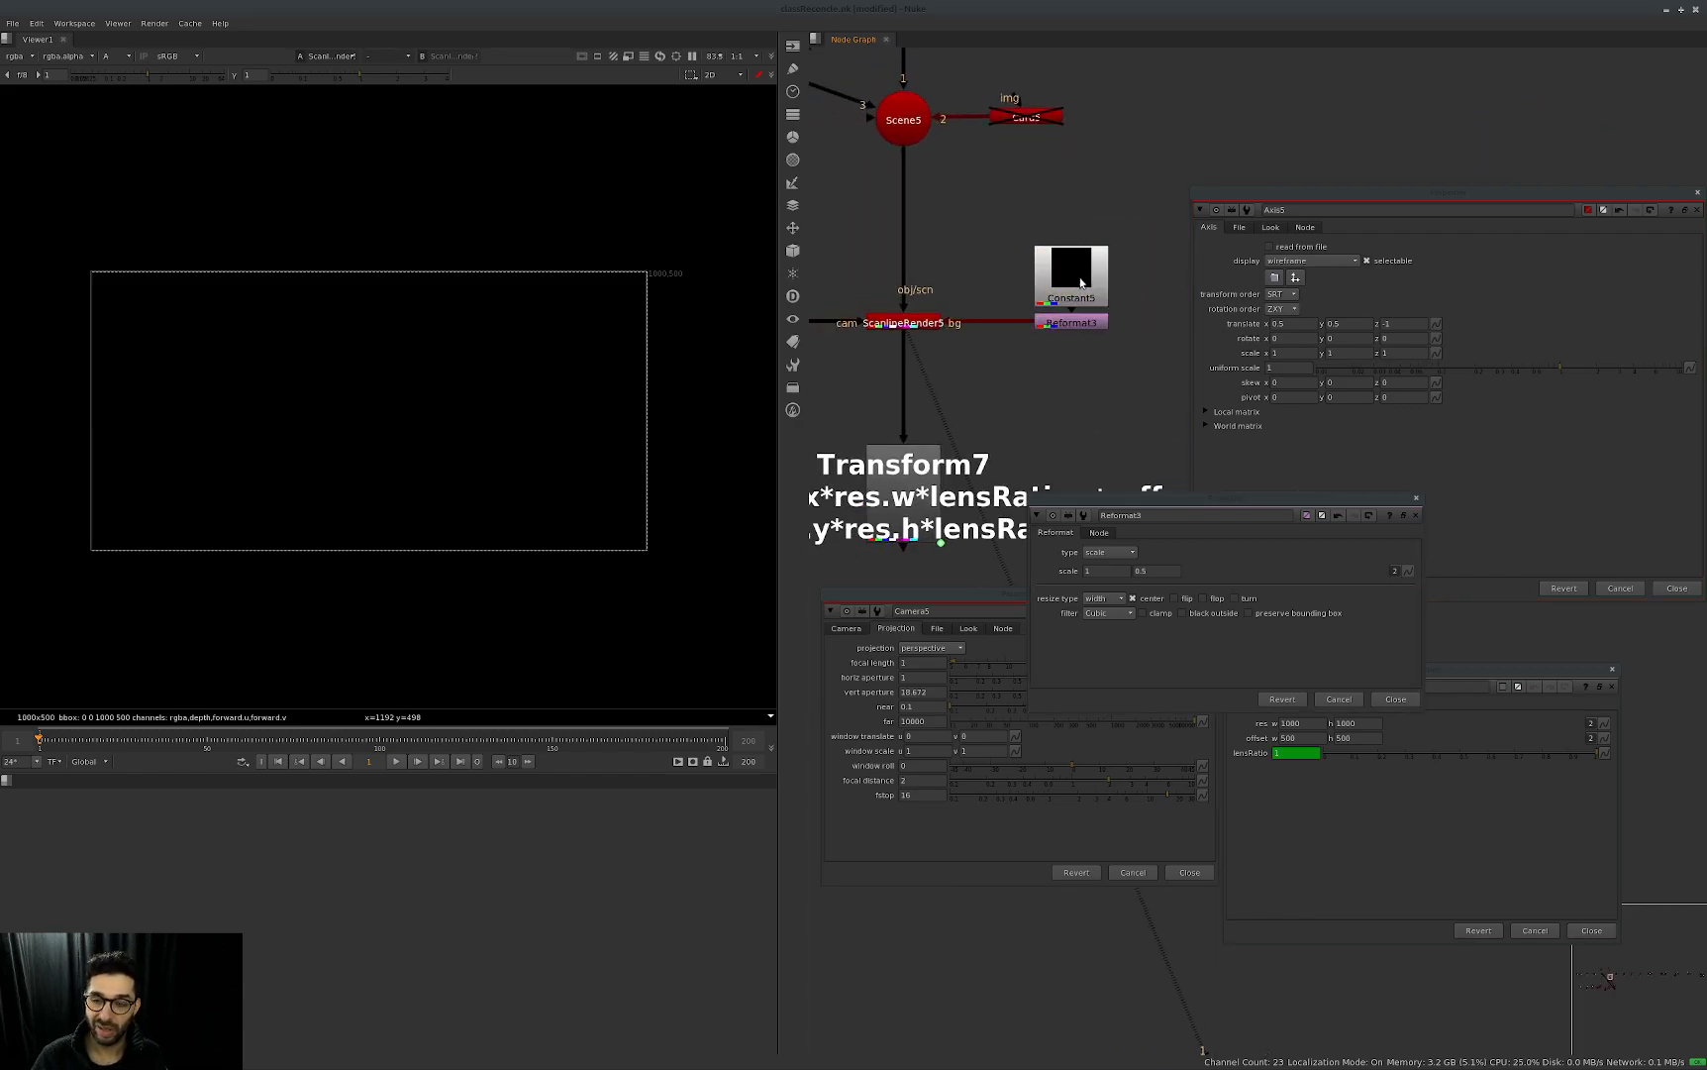
left_click(1494, 264)
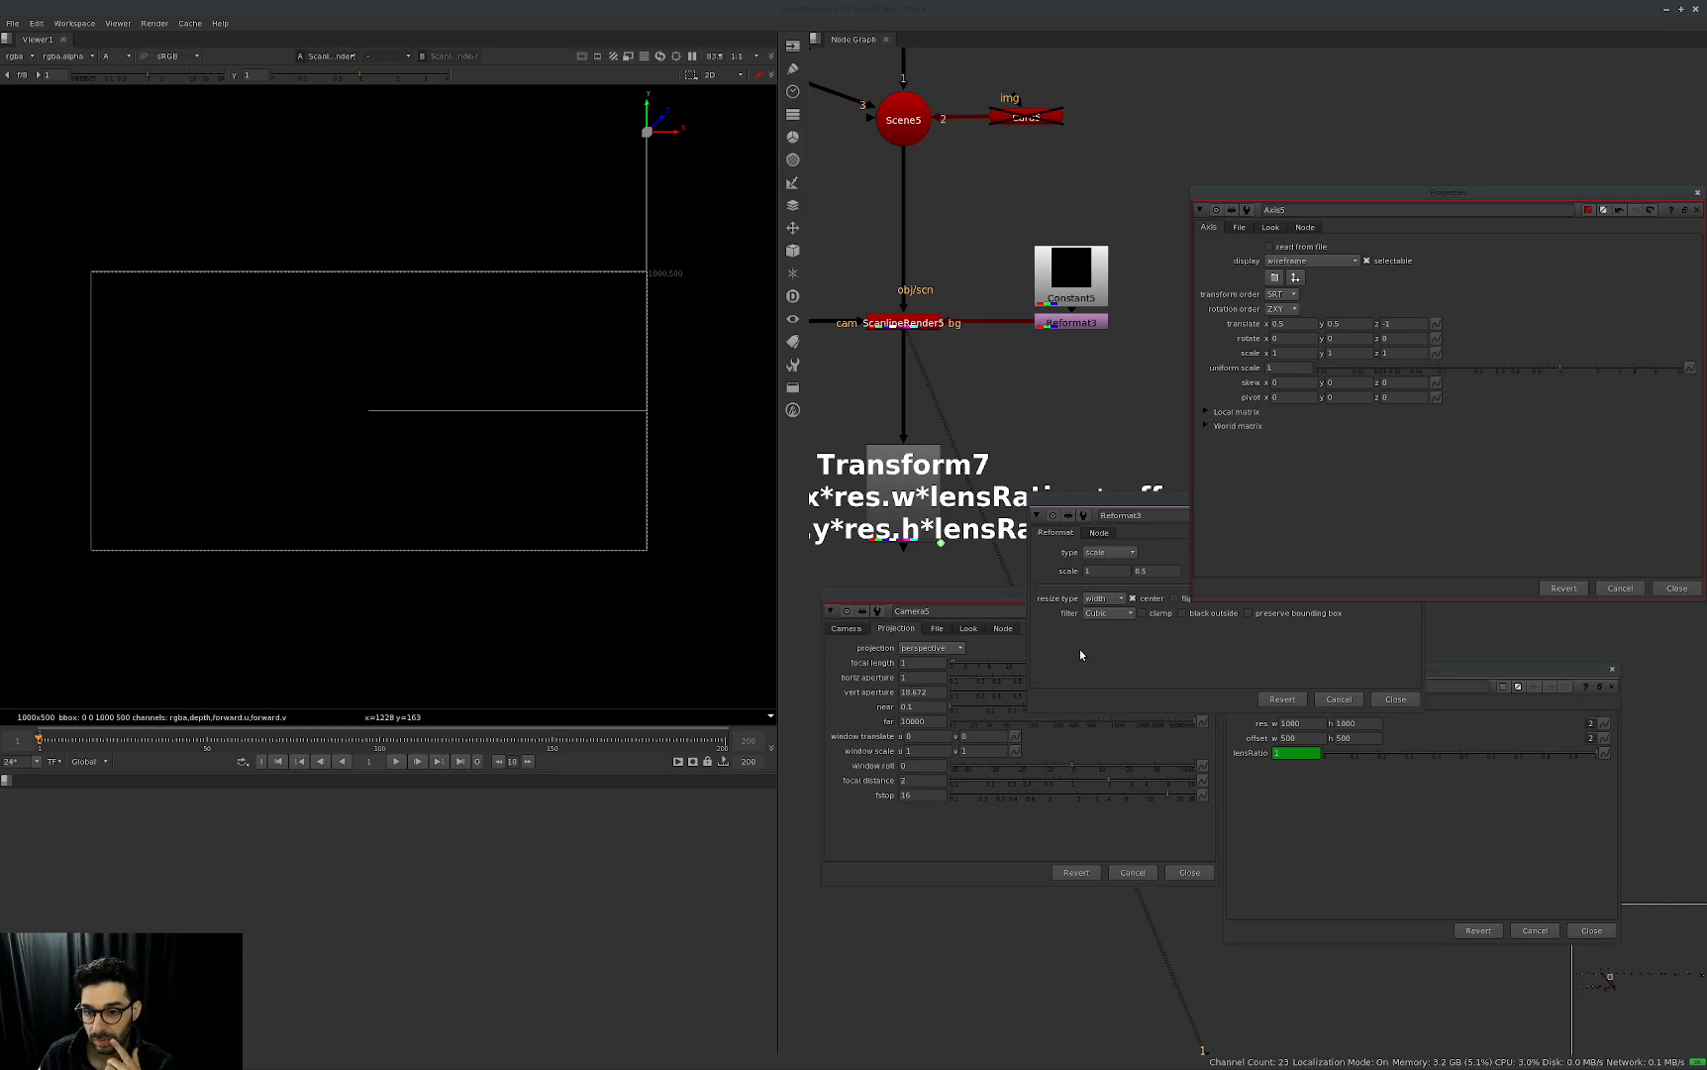
Shift the Reformat3 properties and disconnect Reformat3 from ScanlineRender5's bg input.
left_click_drag(1146, 498, 1101, 512)
left_click(1205, 567)
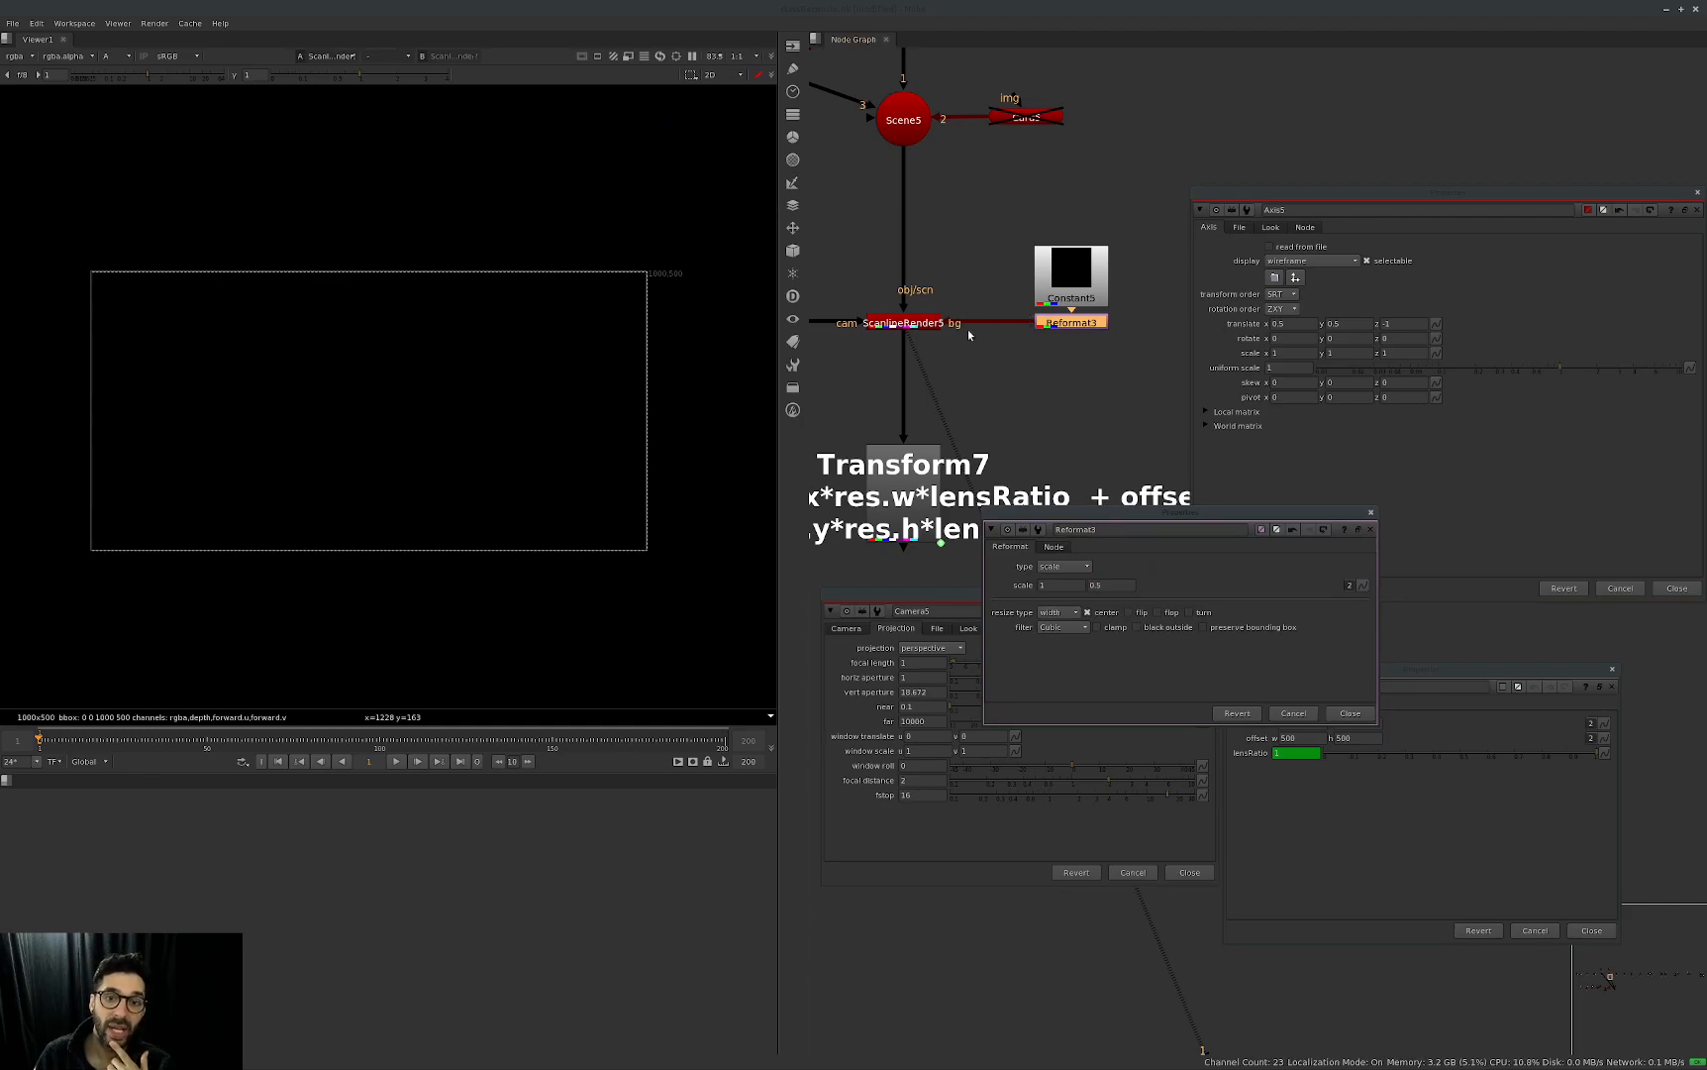
left_click_drag(997, 322, 1010, 264)
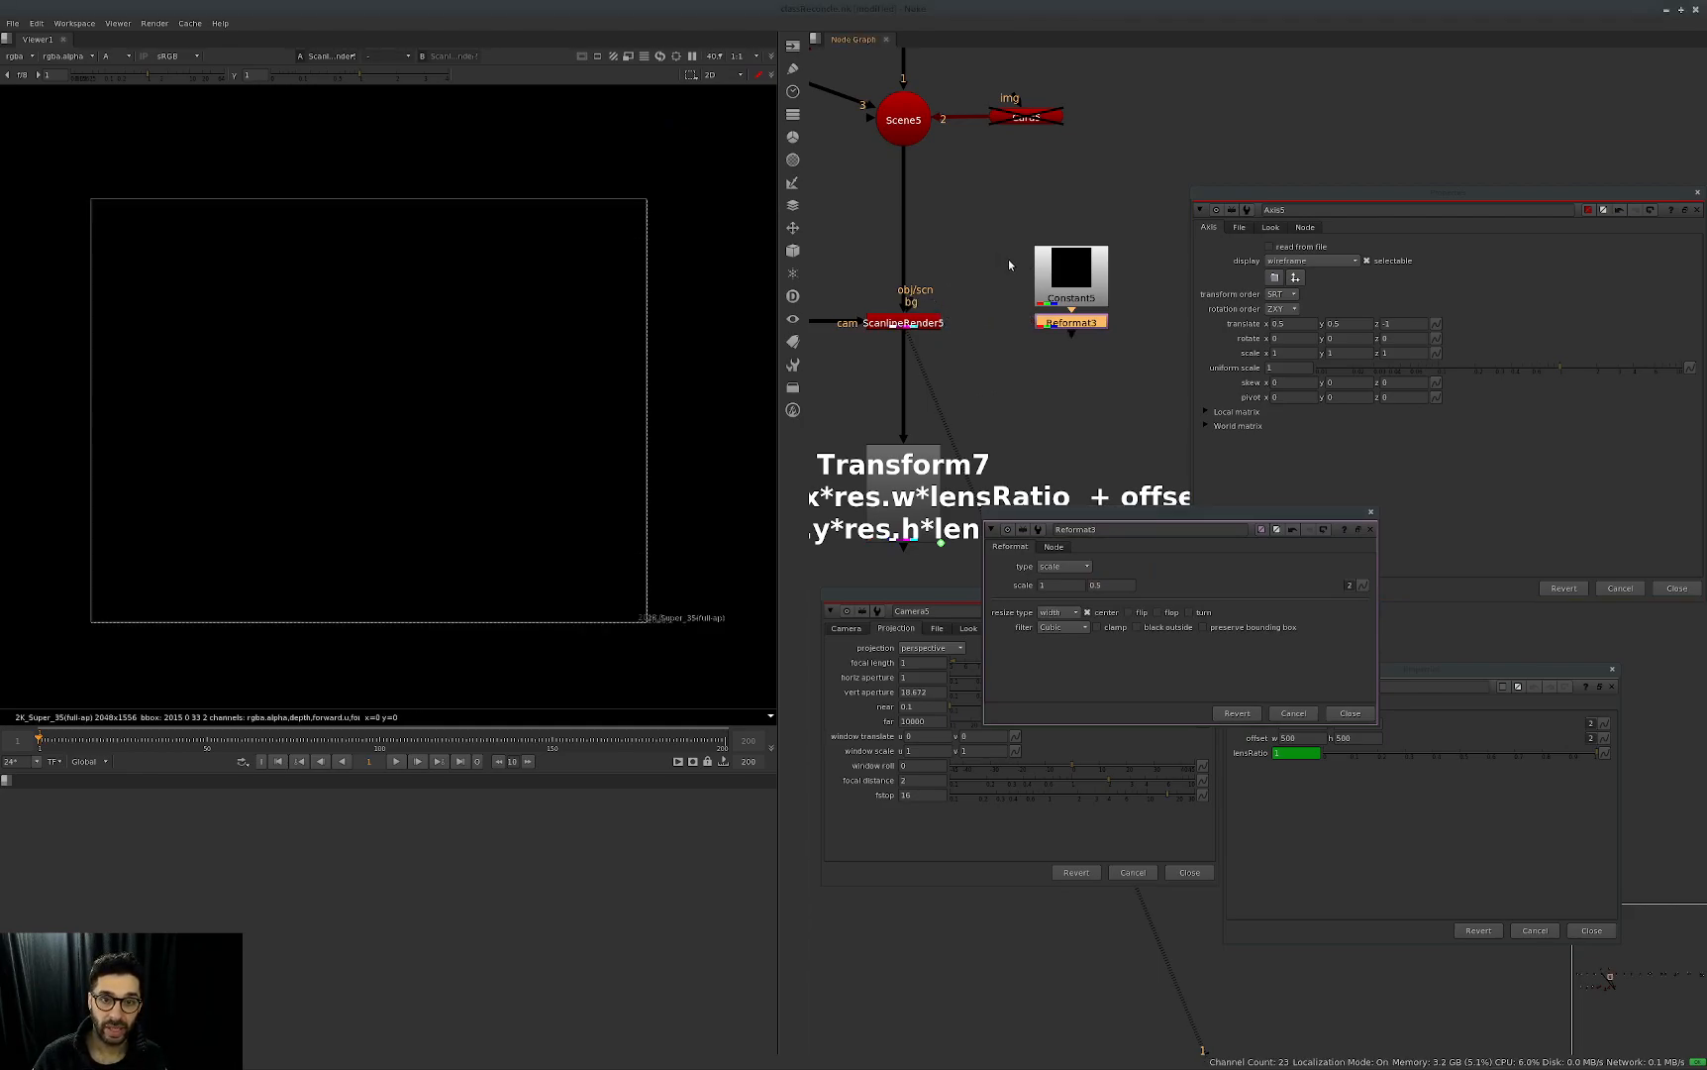
Set Axis5's y translate to 0.
left_click(1313, 287)
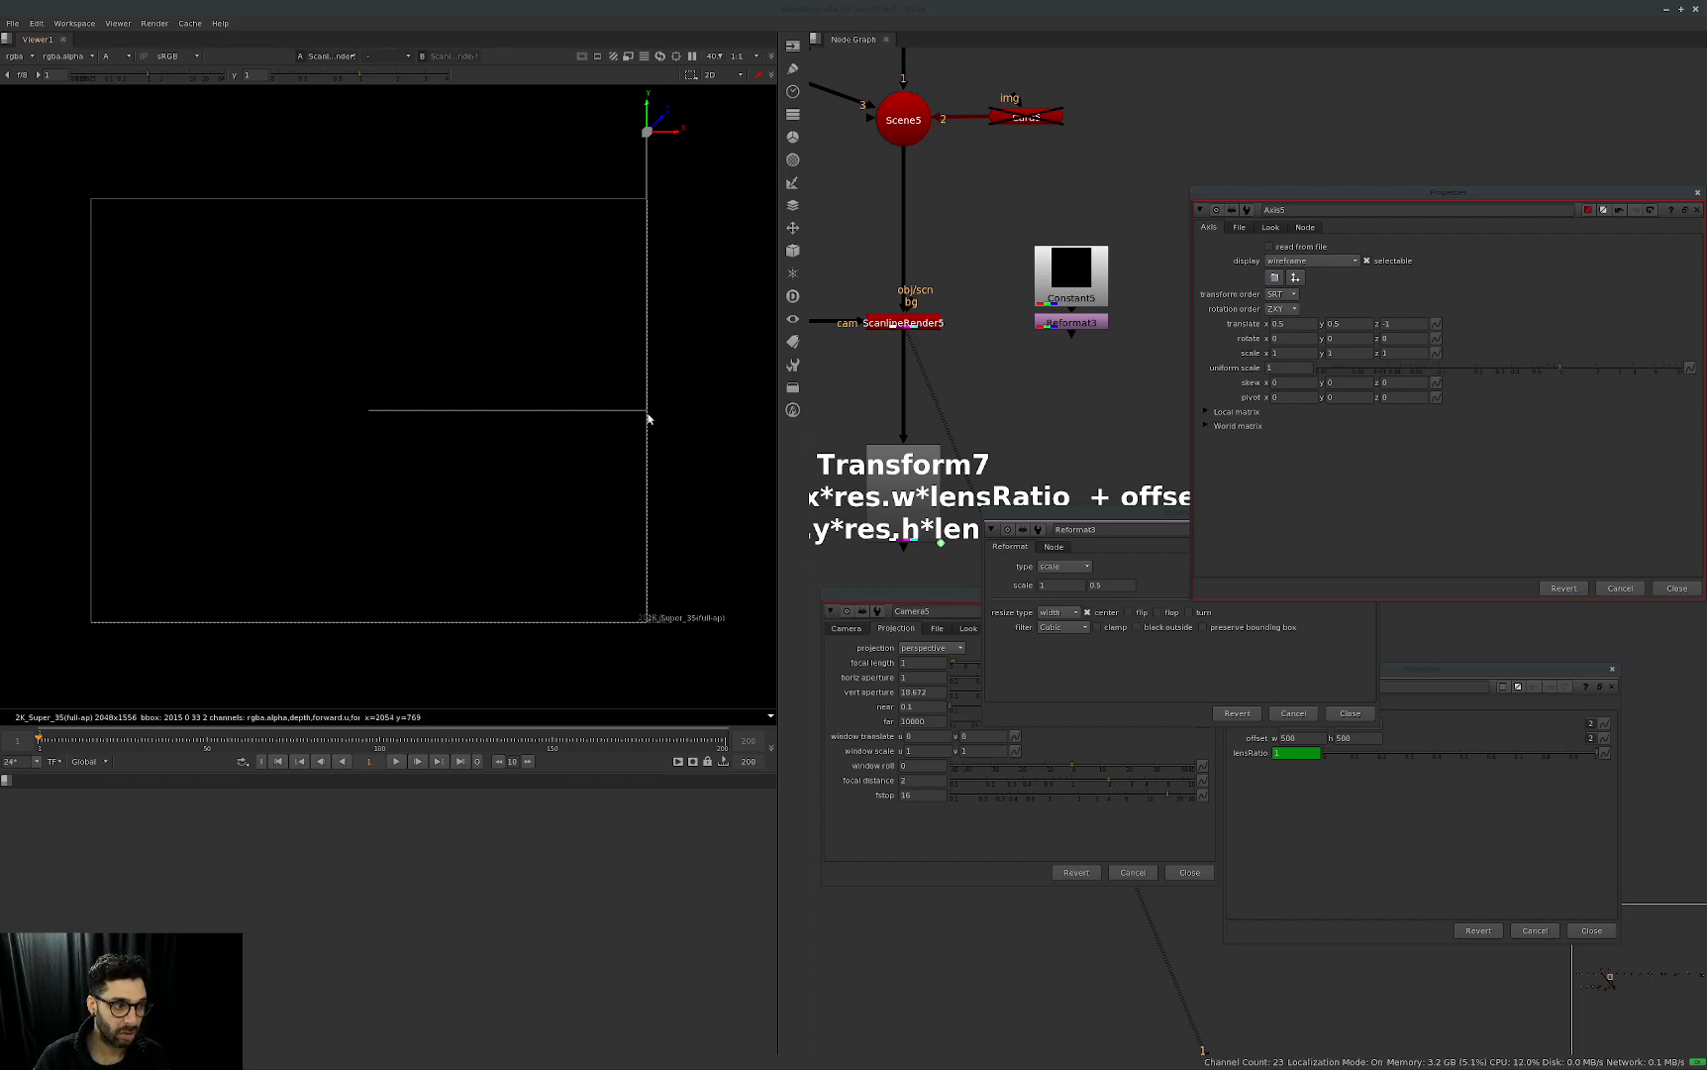
left_click(940, 597)
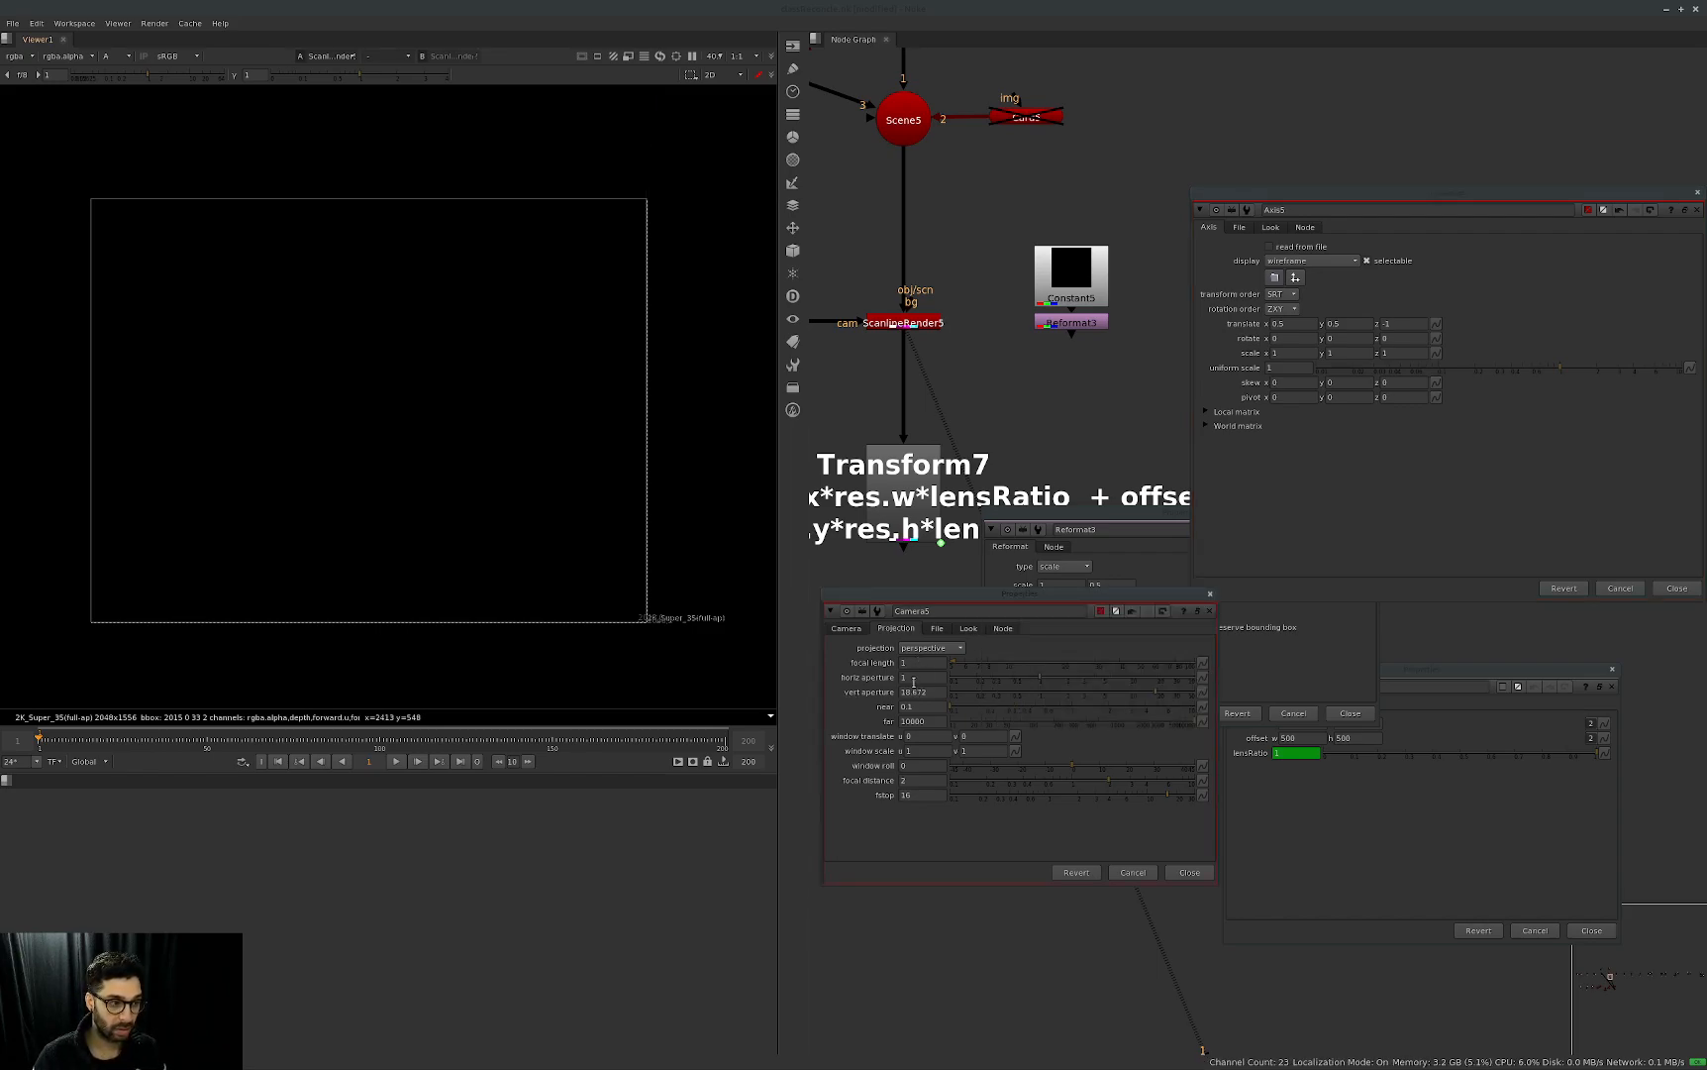
left_click(1382, 483)
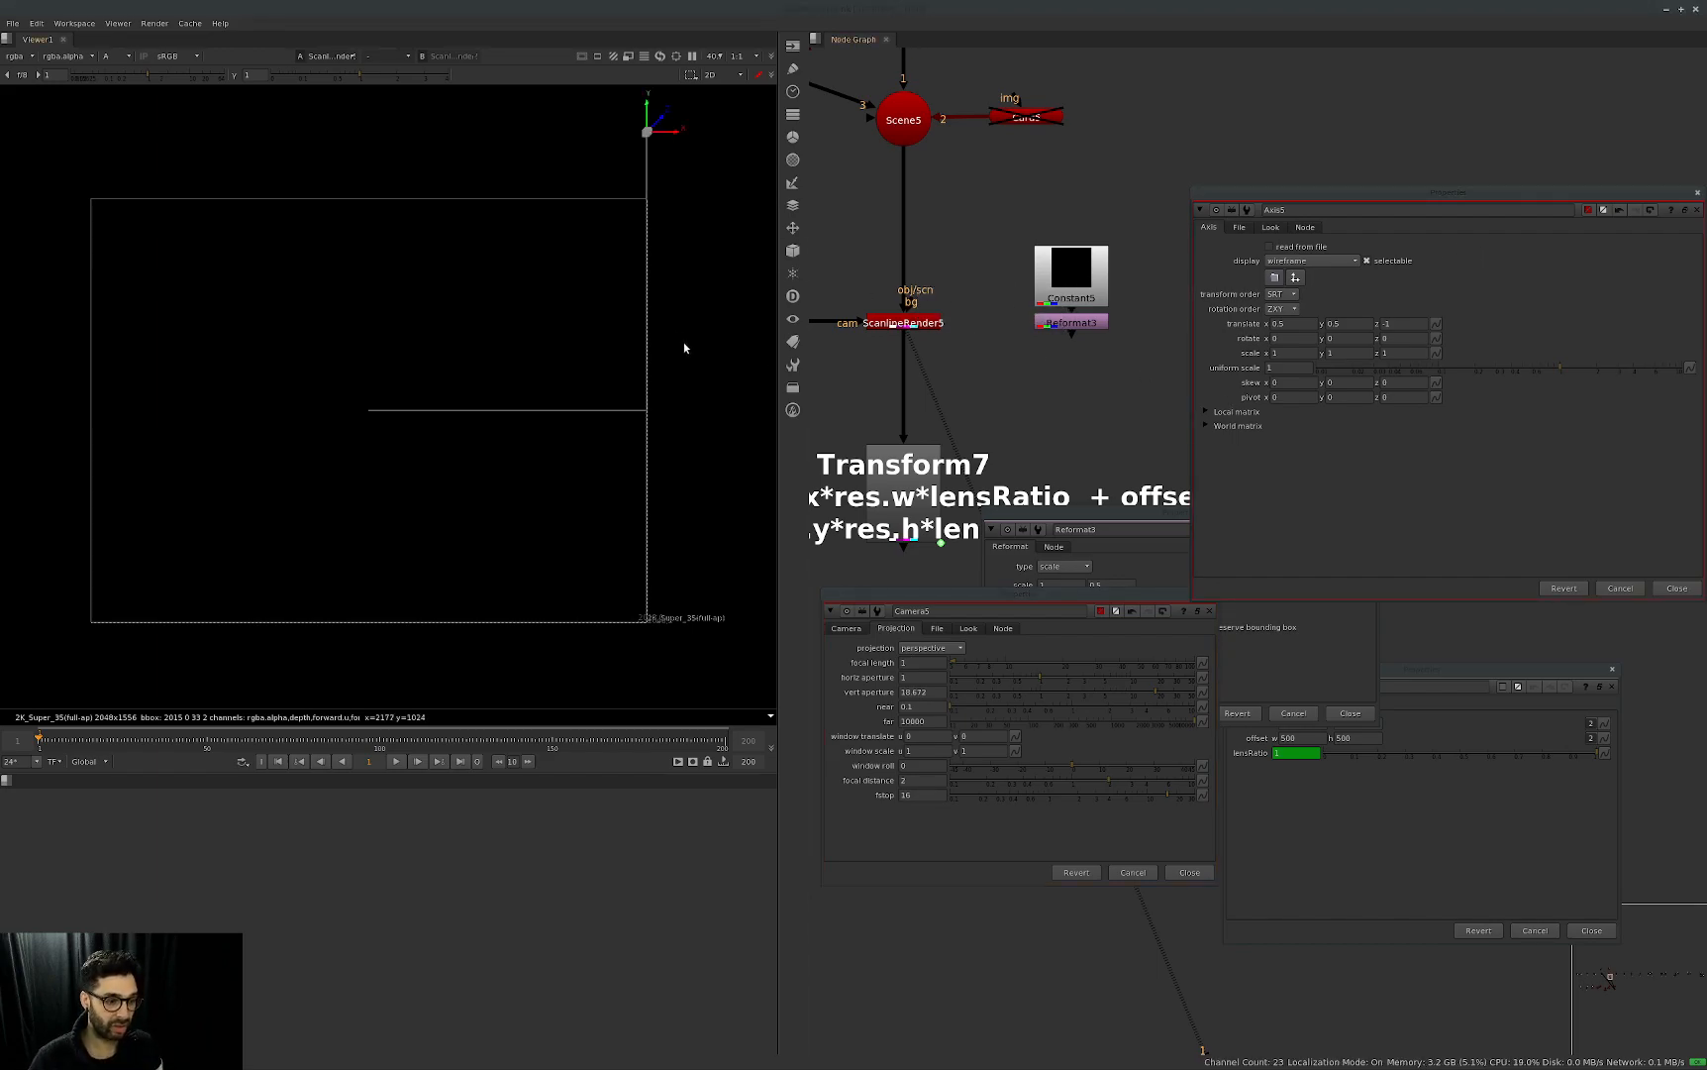
double_click(1353, 324)
type("0")
key("Return")
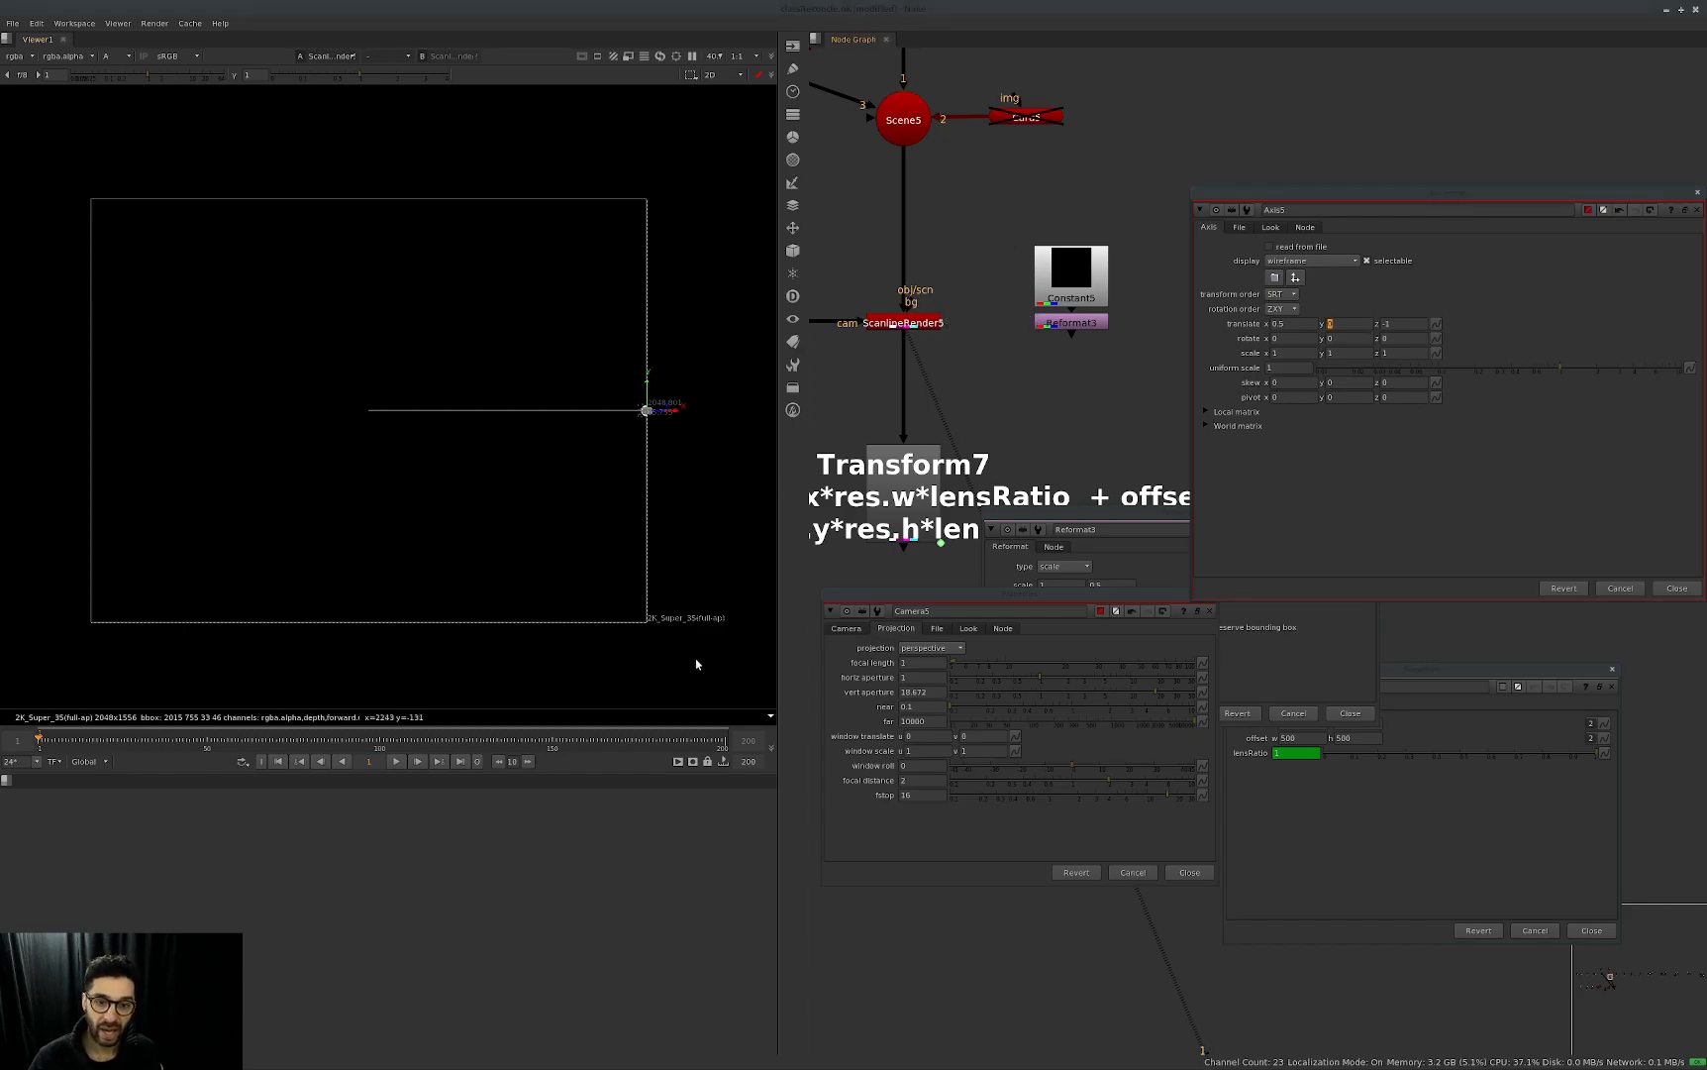
Reconnect Reformat3 to the bg input of ScanlineRender5.
mouse_move(905, 298)
left_mouse_down()
mouse_move(980, 308)
mouse_move(911, 303)
left_mouse_up()
key("ctrl+z")
key("ctrl+z")
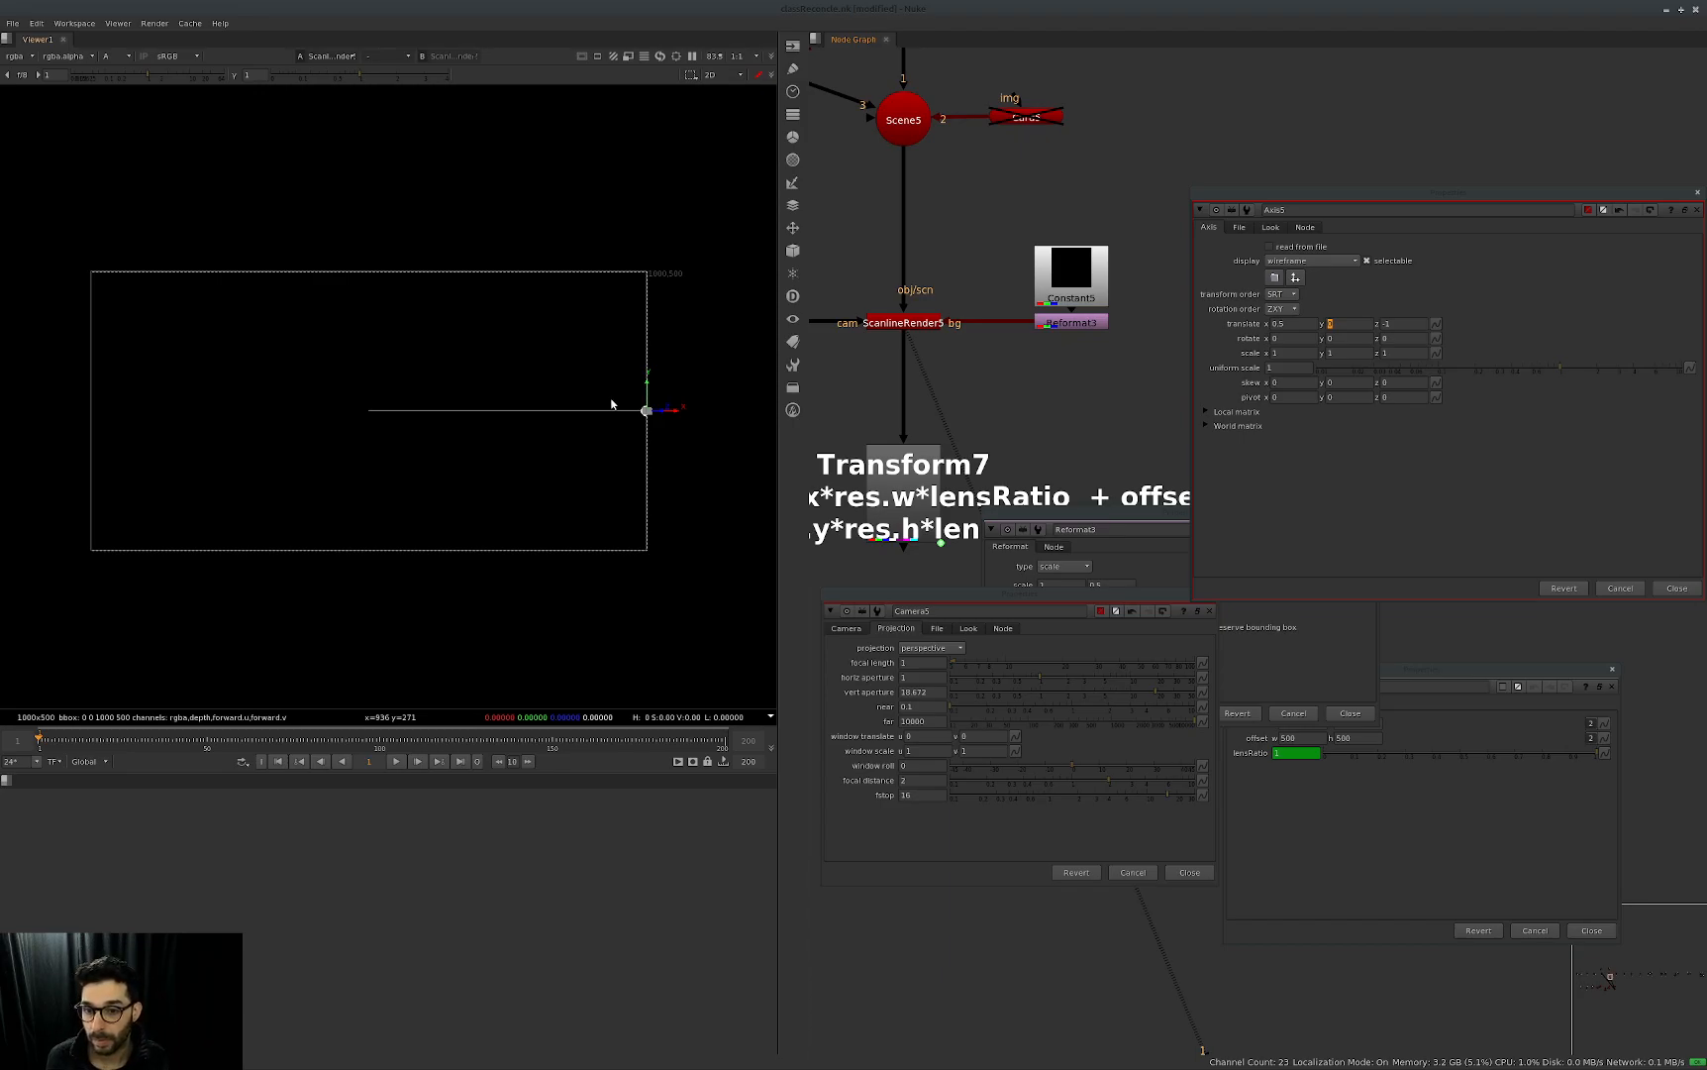
Bring up the Reformat3 and Transform7 properties and compare the format scale with Transform7's res, offset and lensRatio values.
left_click_drag(1022, 327, 1035, 367)
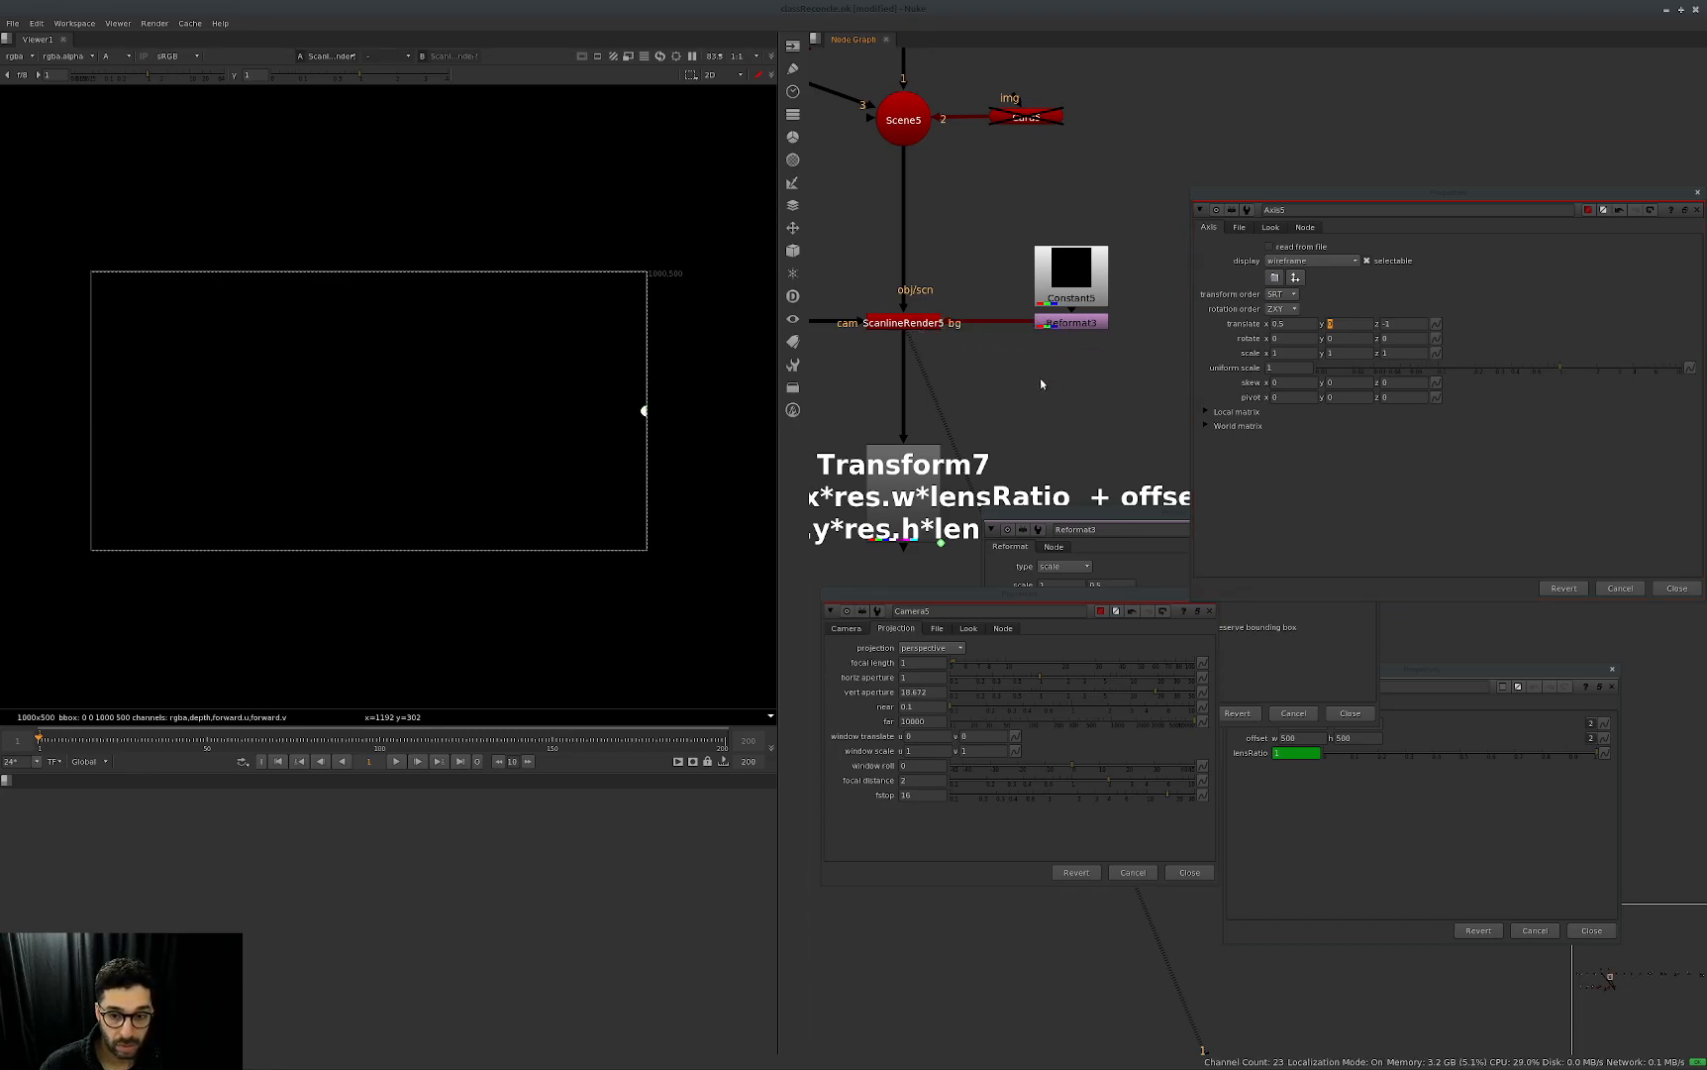
left_click(1138, 560)
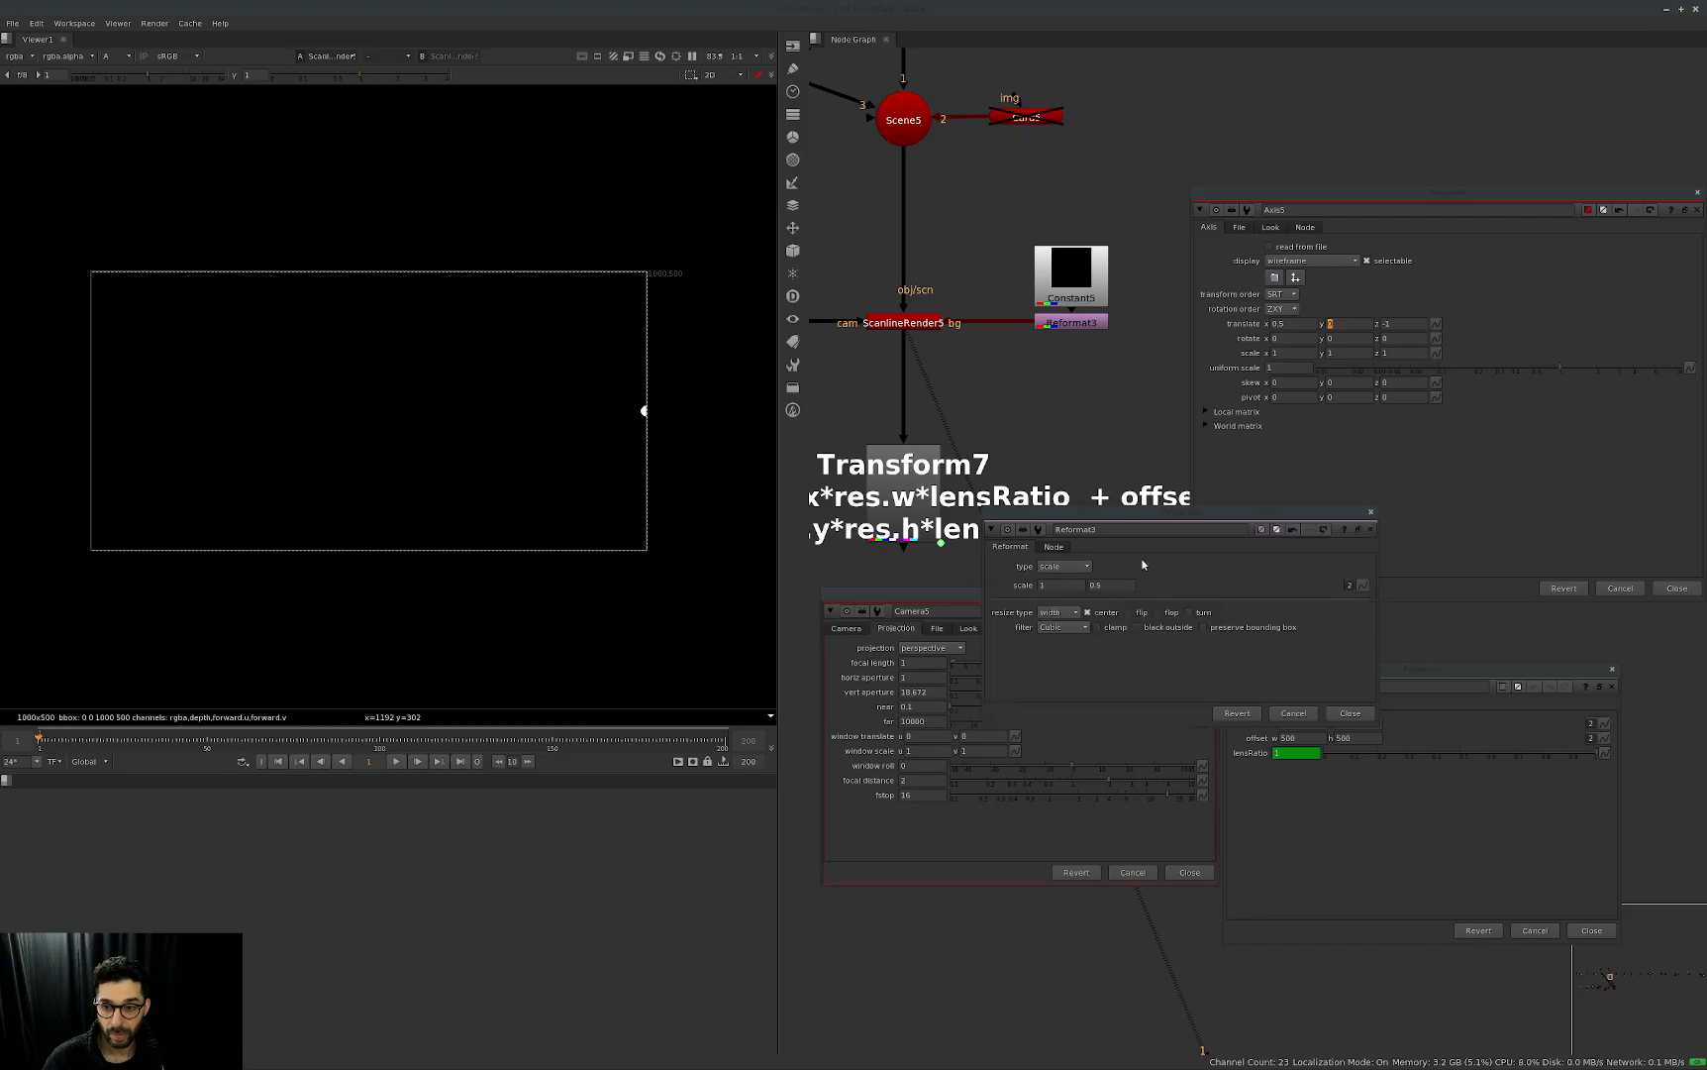
left_click(1345, 801)
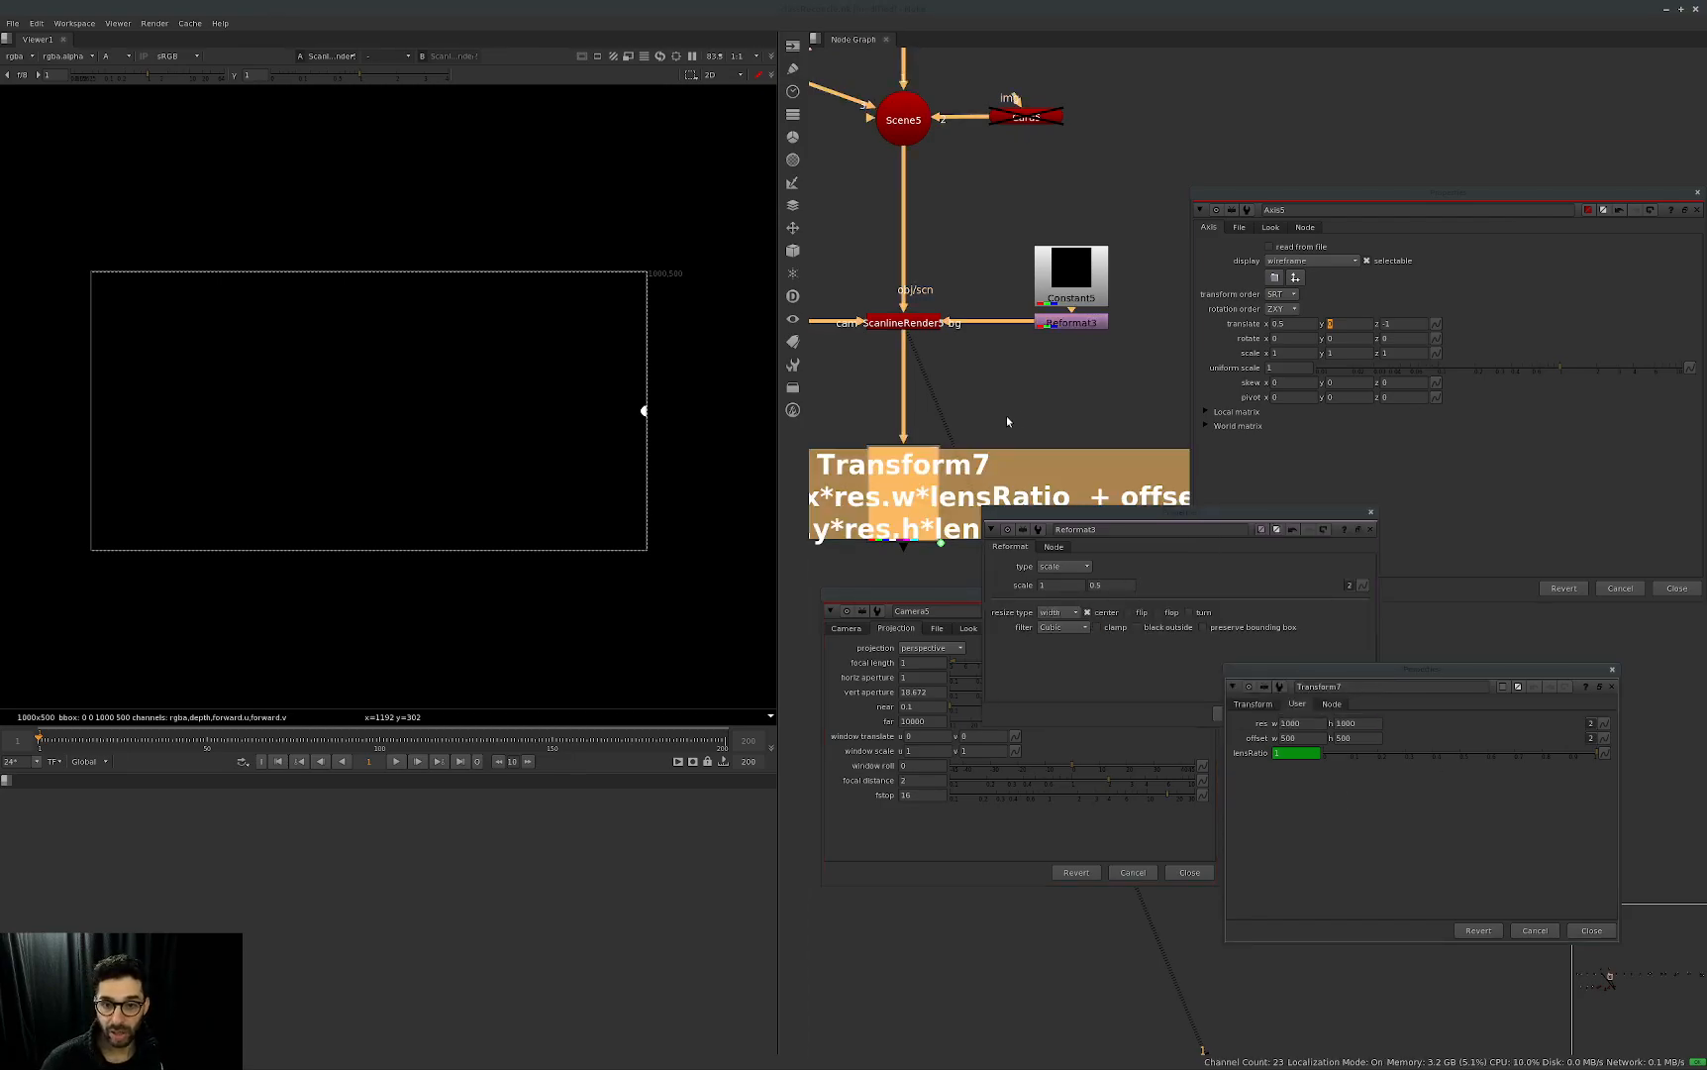
middle_click_drag(888, 500, 903, 500)
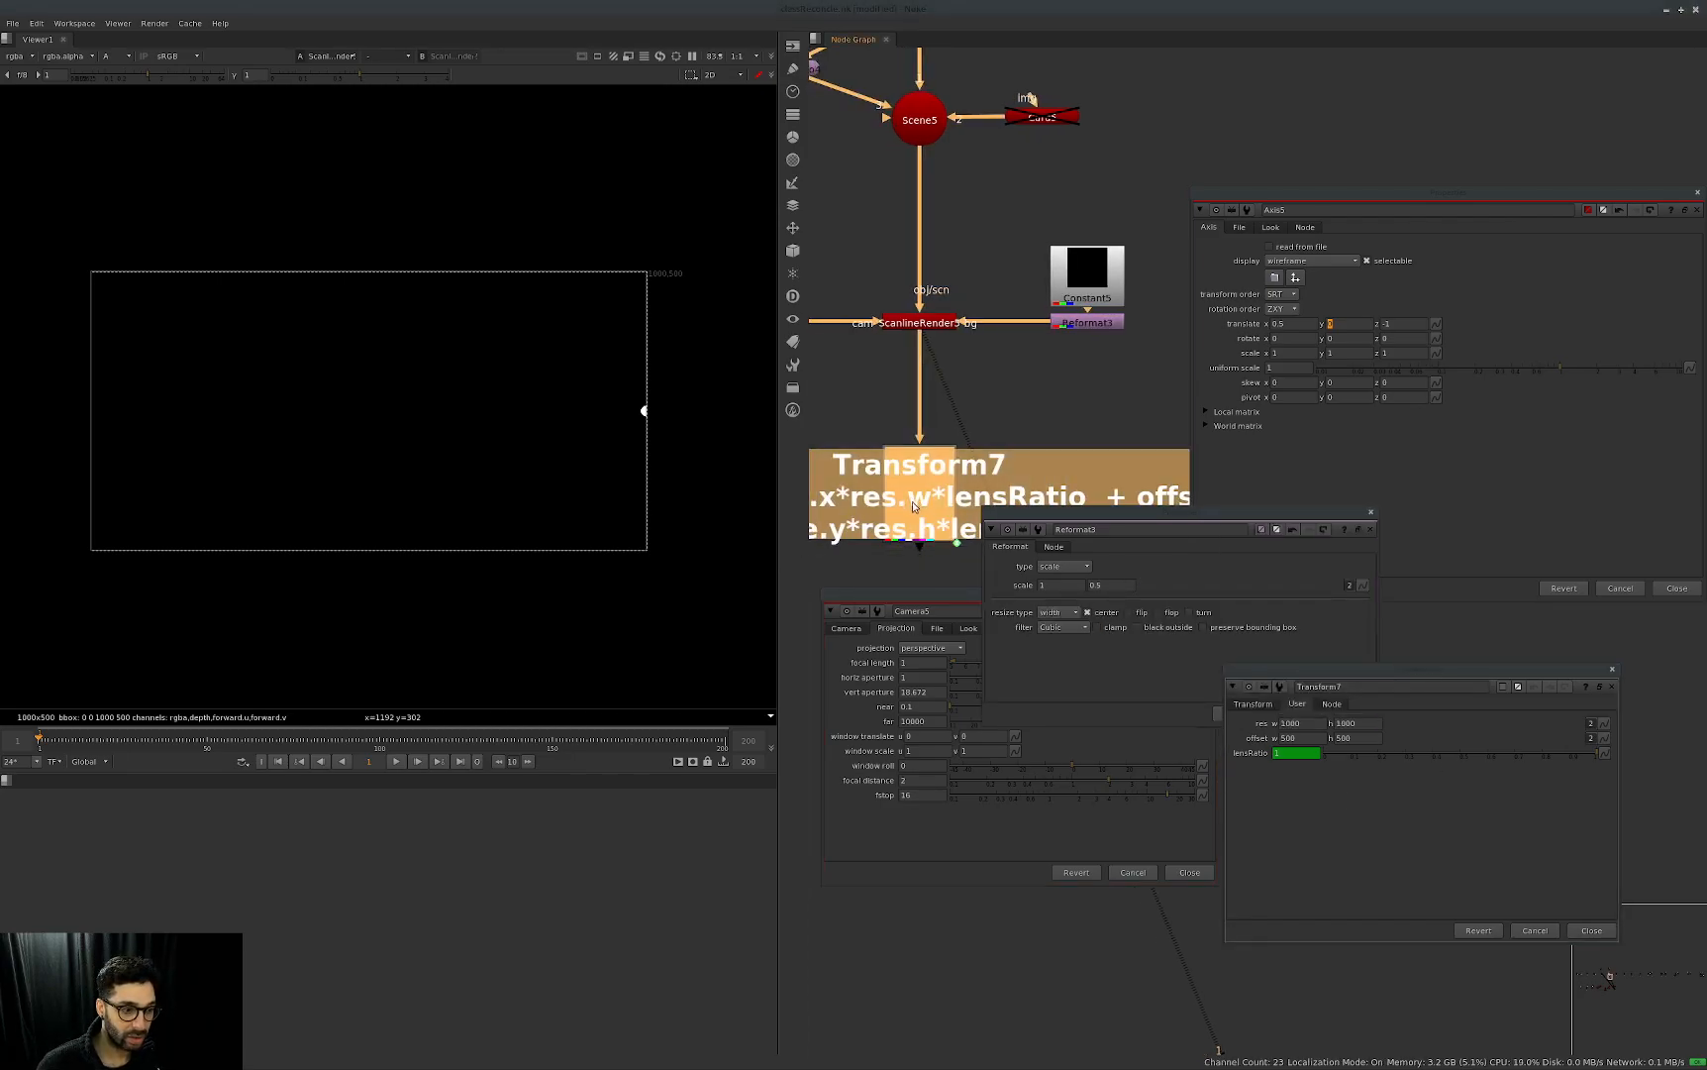
left_click(934, 423)
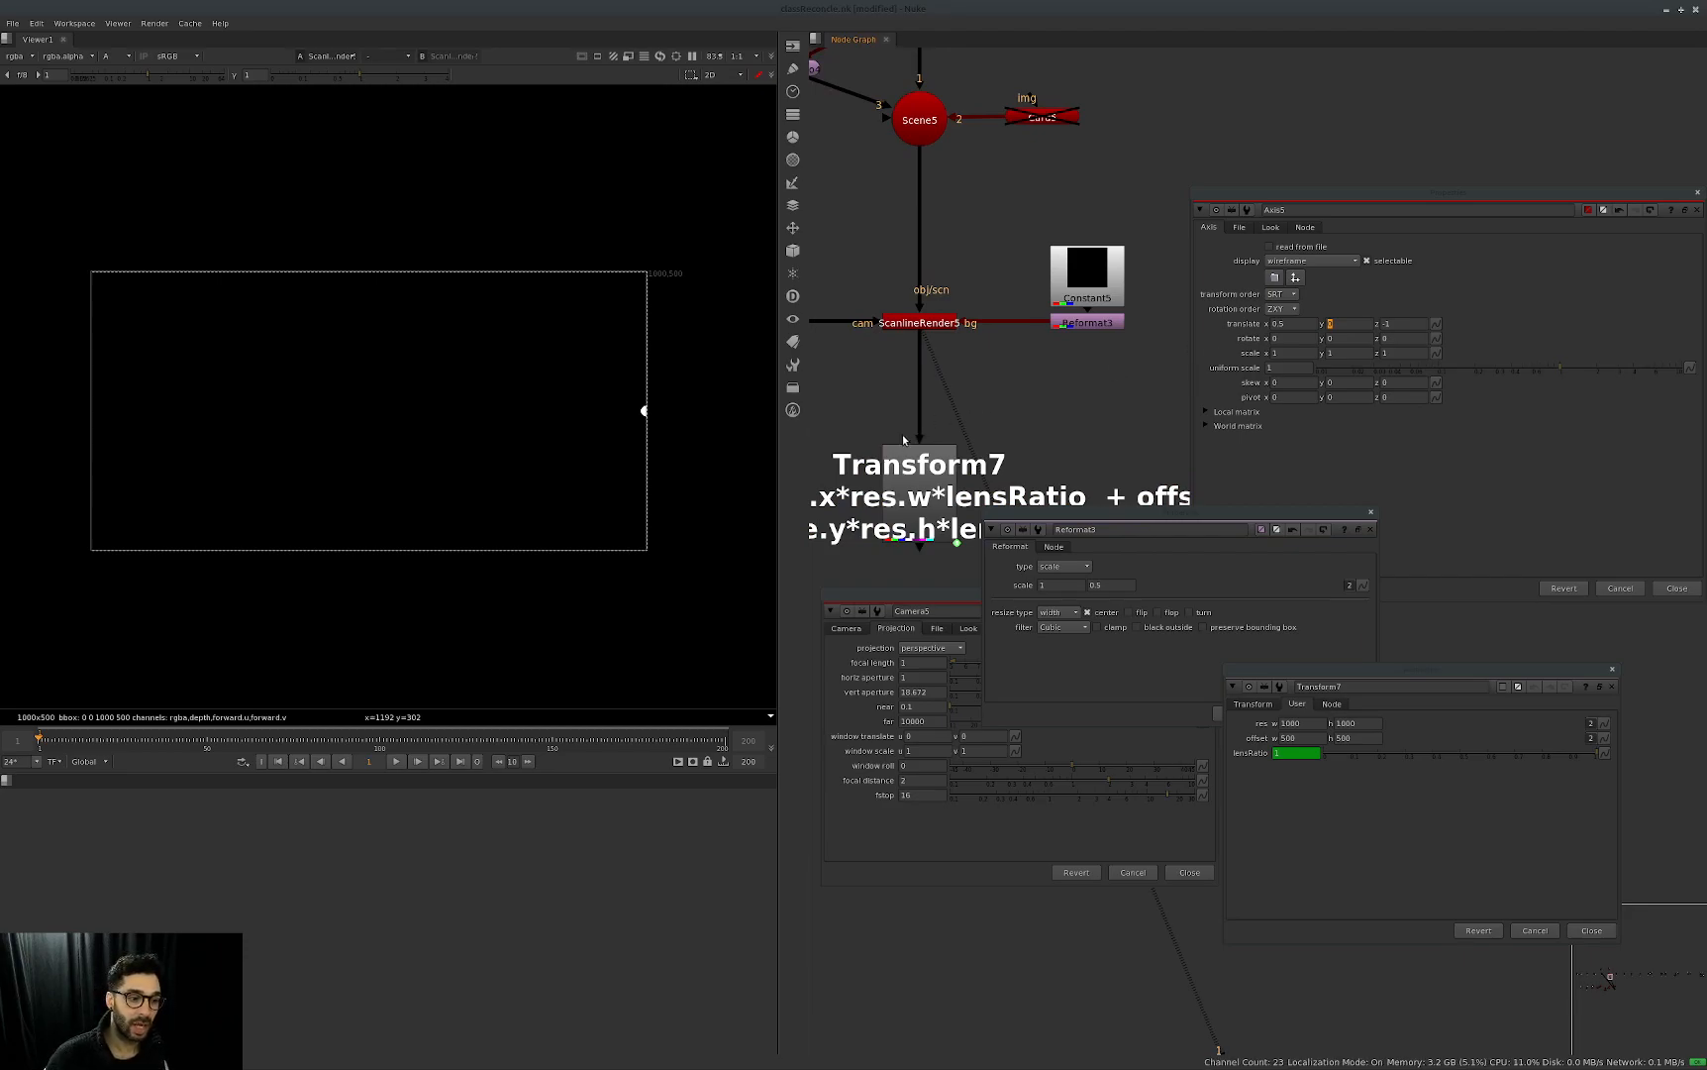
Set Axis5's y translate to 0.5.
left_click(1437, 297)
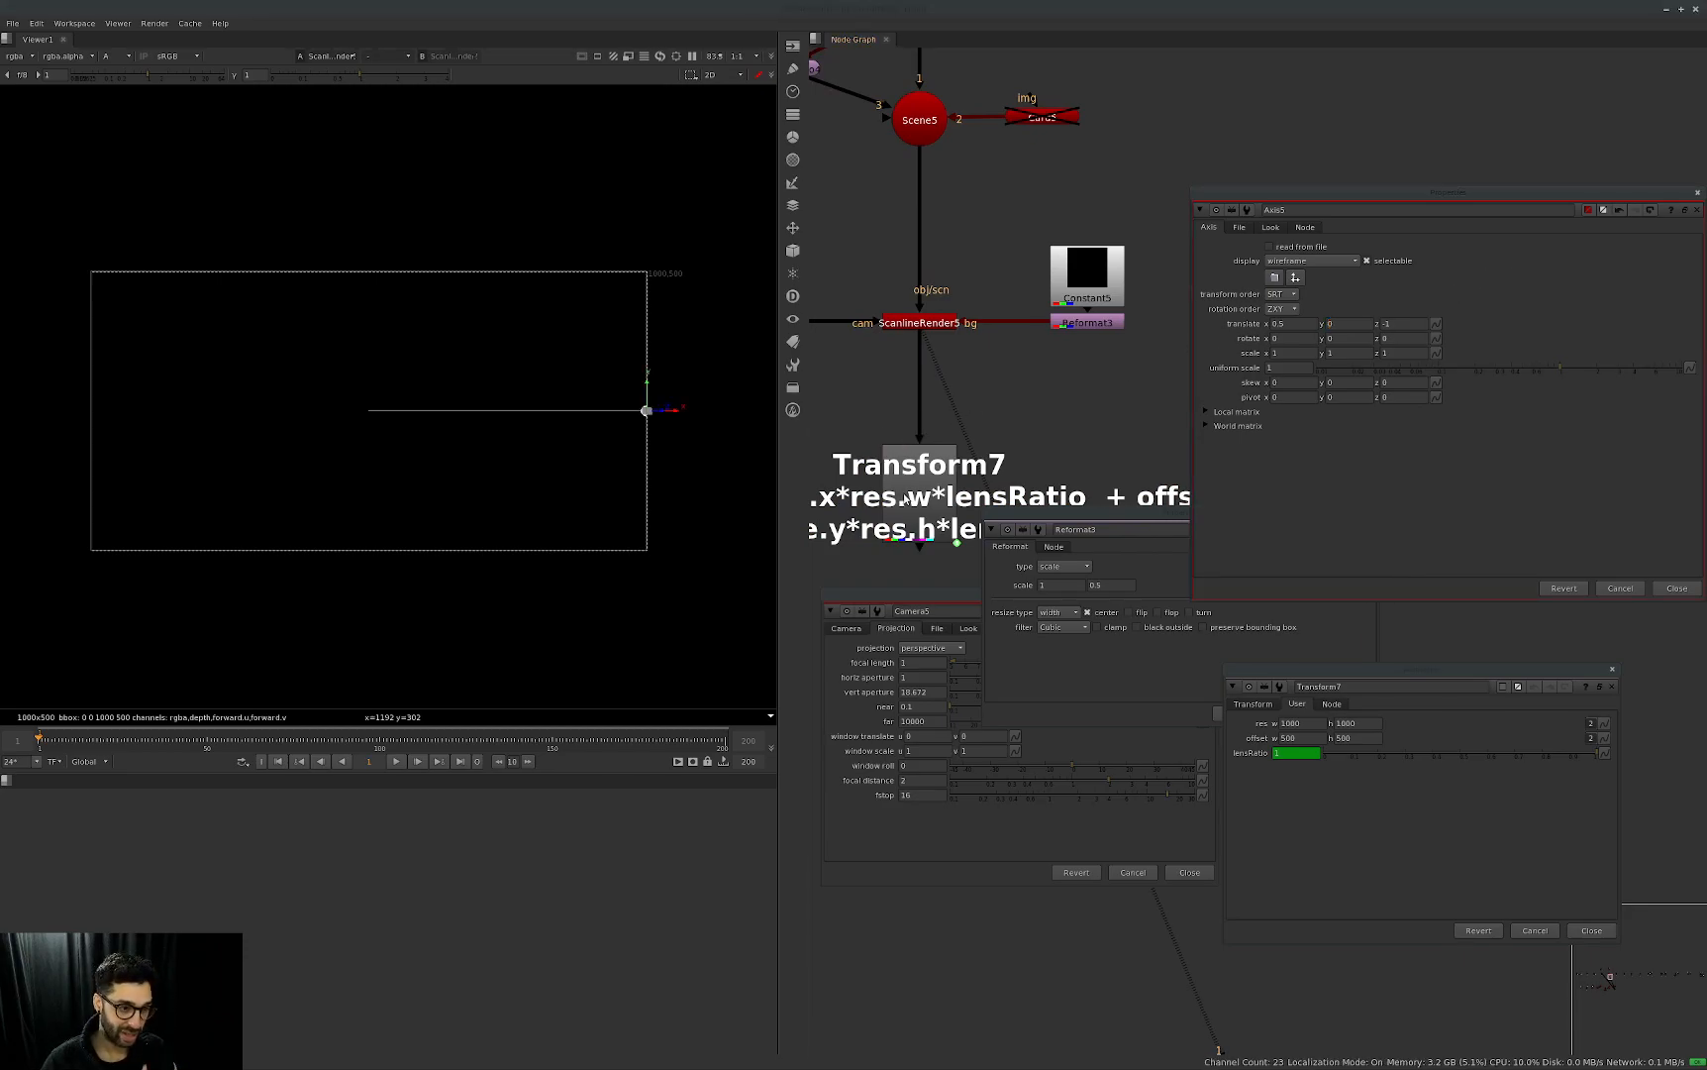
middle_click_drag(928, 510, 1010, 432)
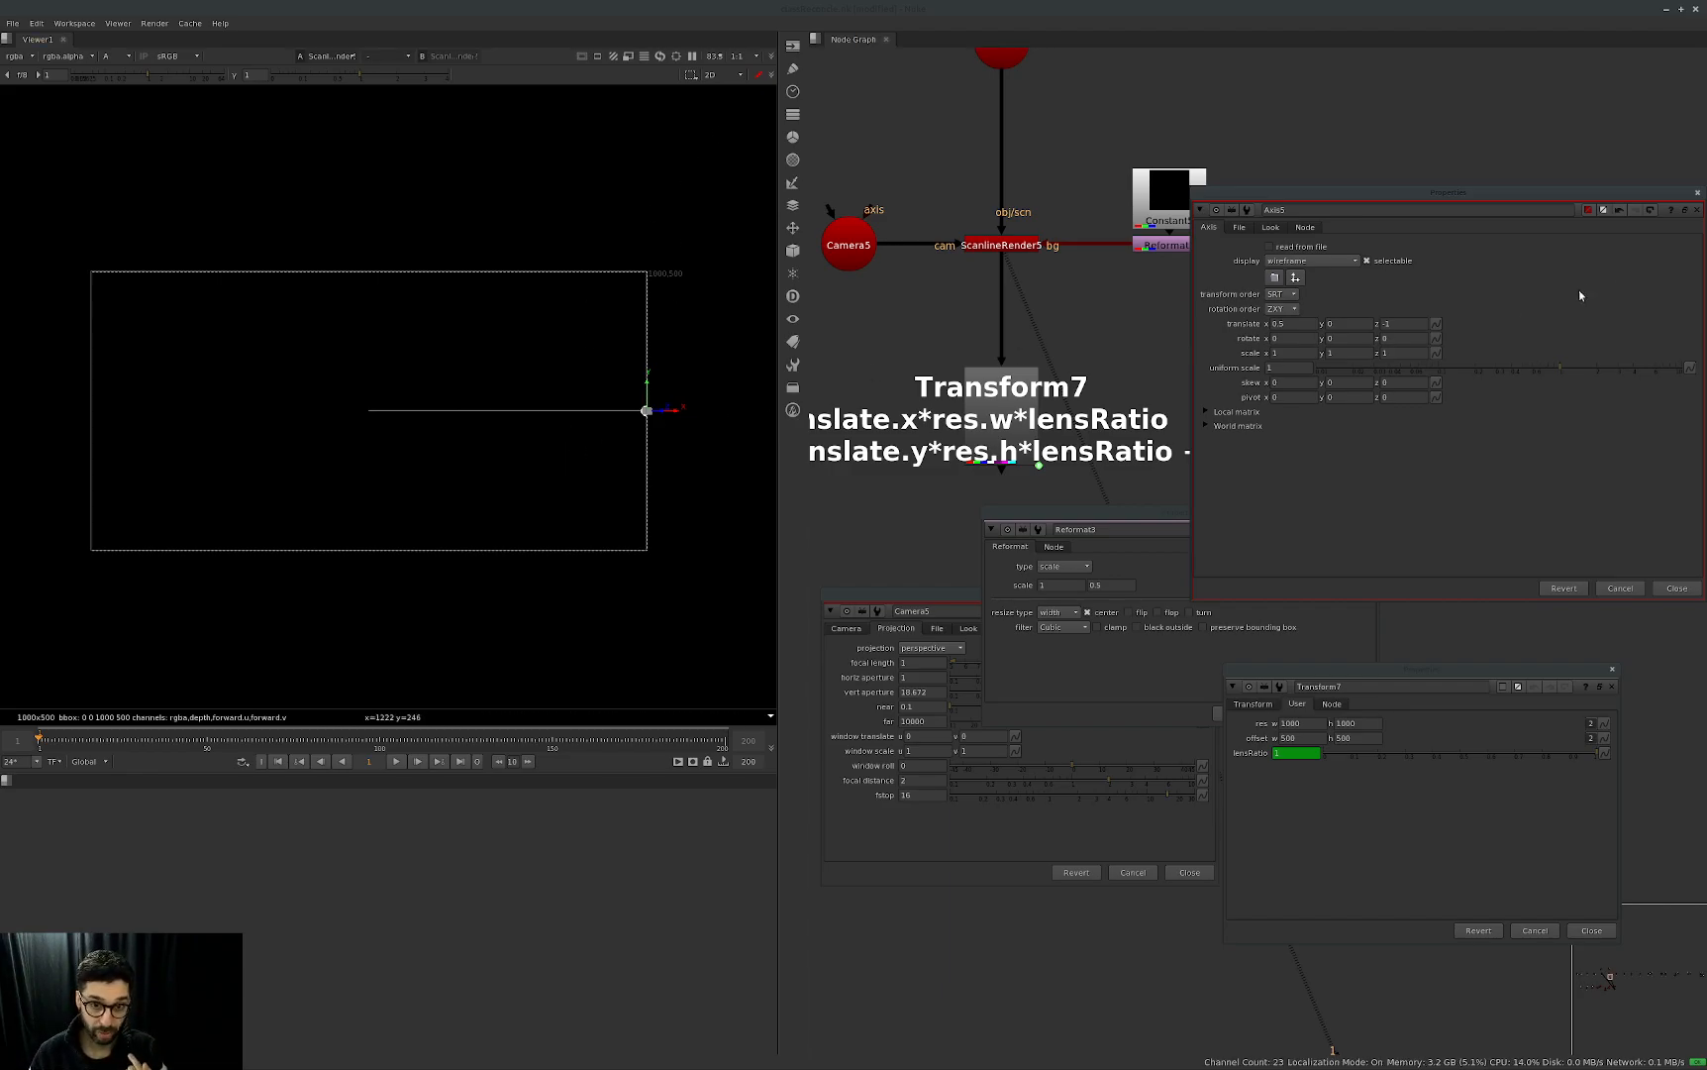
left_click(1337, 324)
type(".5")
key("Return")
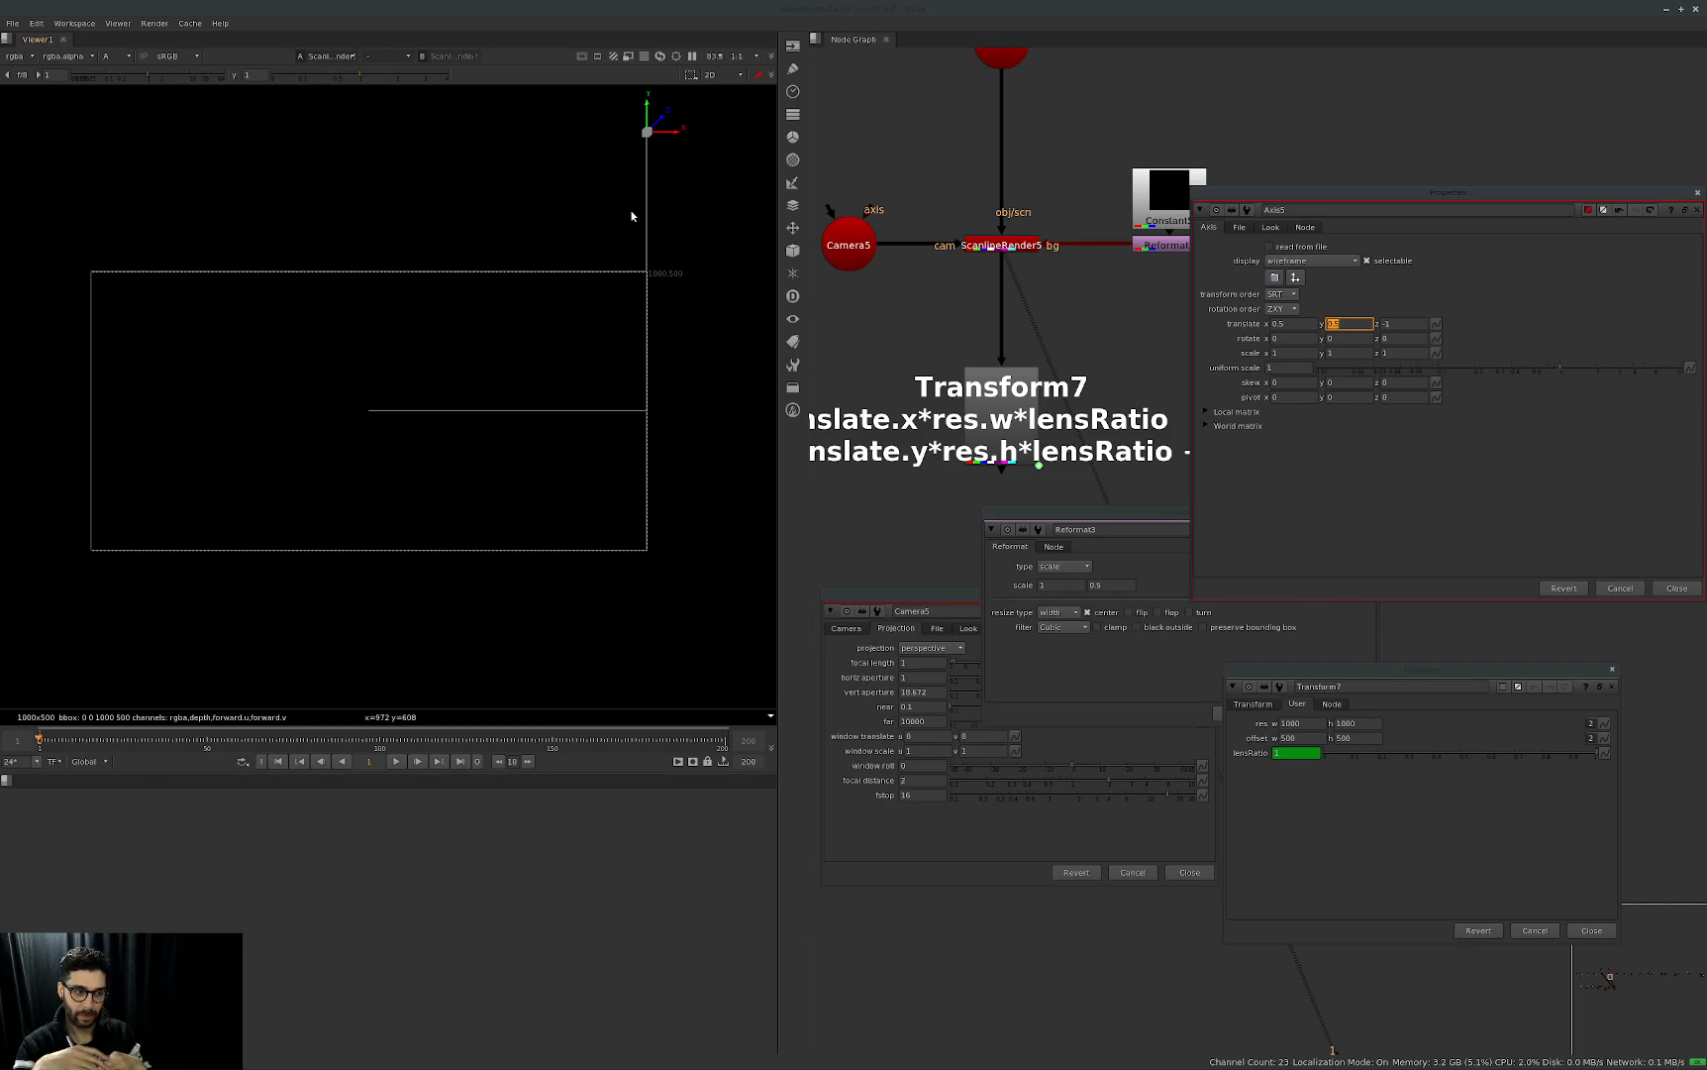
left_click(1426, 298)
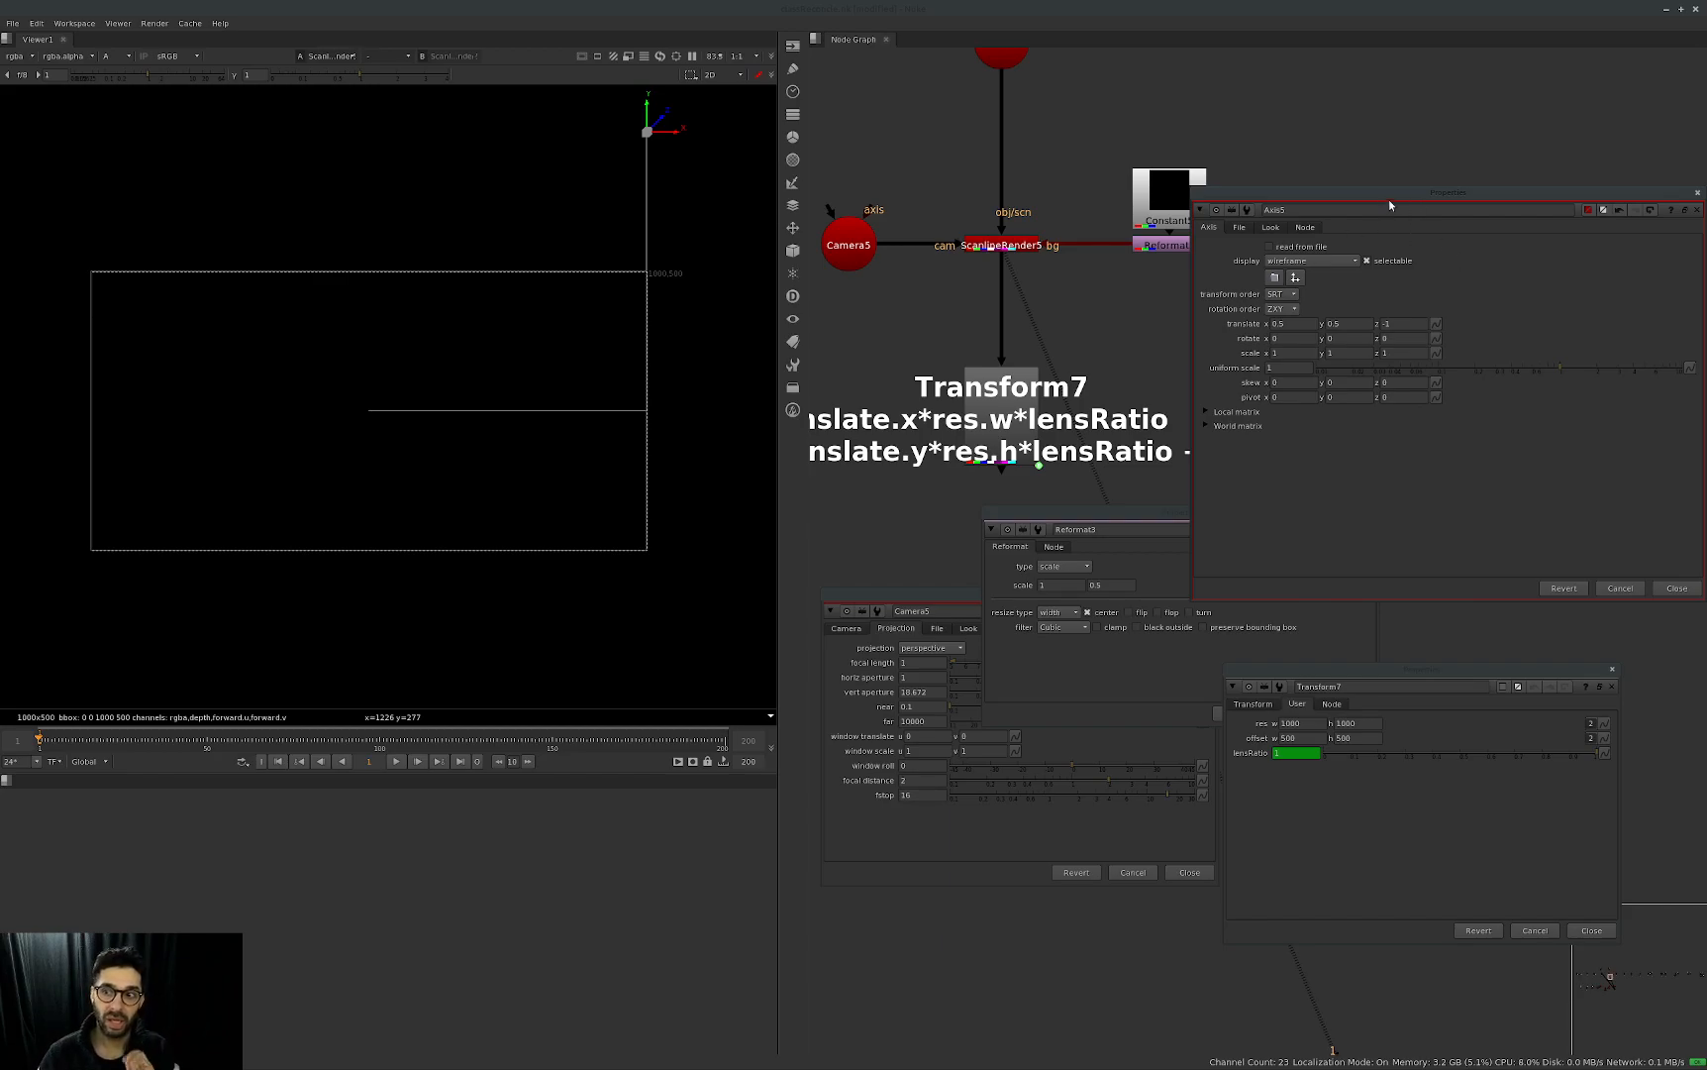
Shift the Axis5 properties, disconnect Reformat3 from ScanlineRender5's bg input and connect it again.
left_click_drag(1389, 200, 1278, 252)
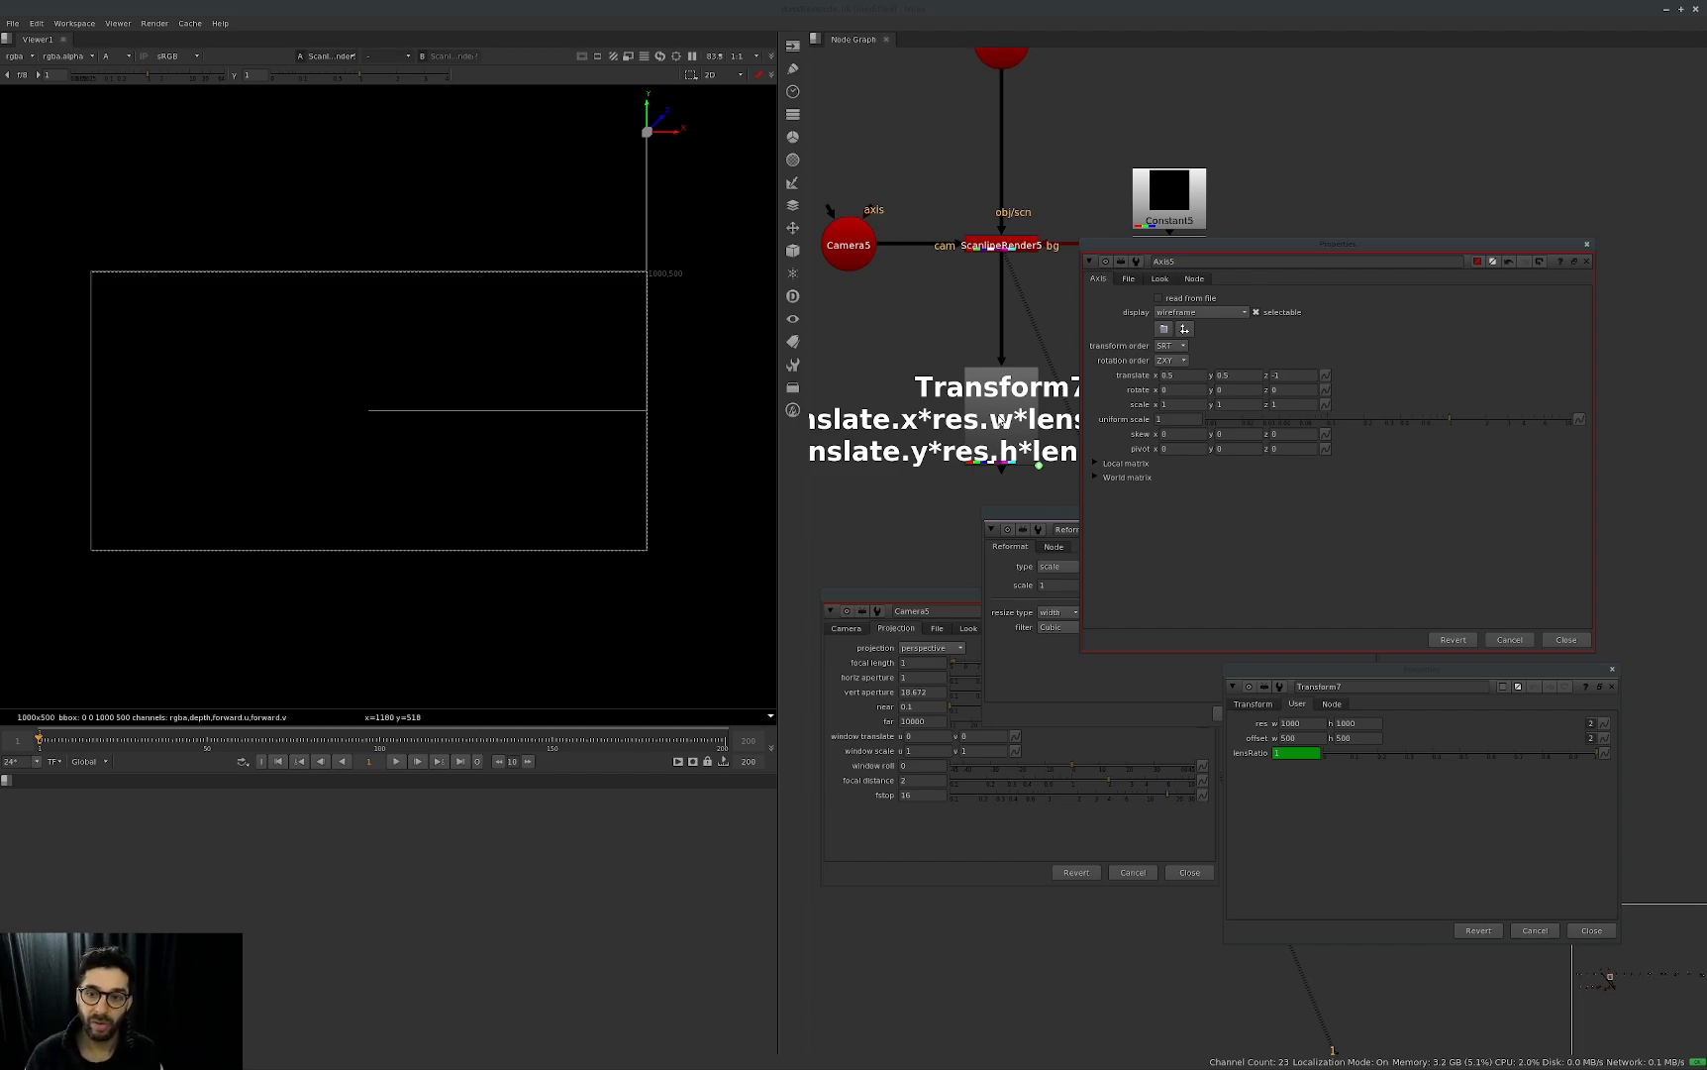
middle_click_drag(1000, 421, 928, 423)
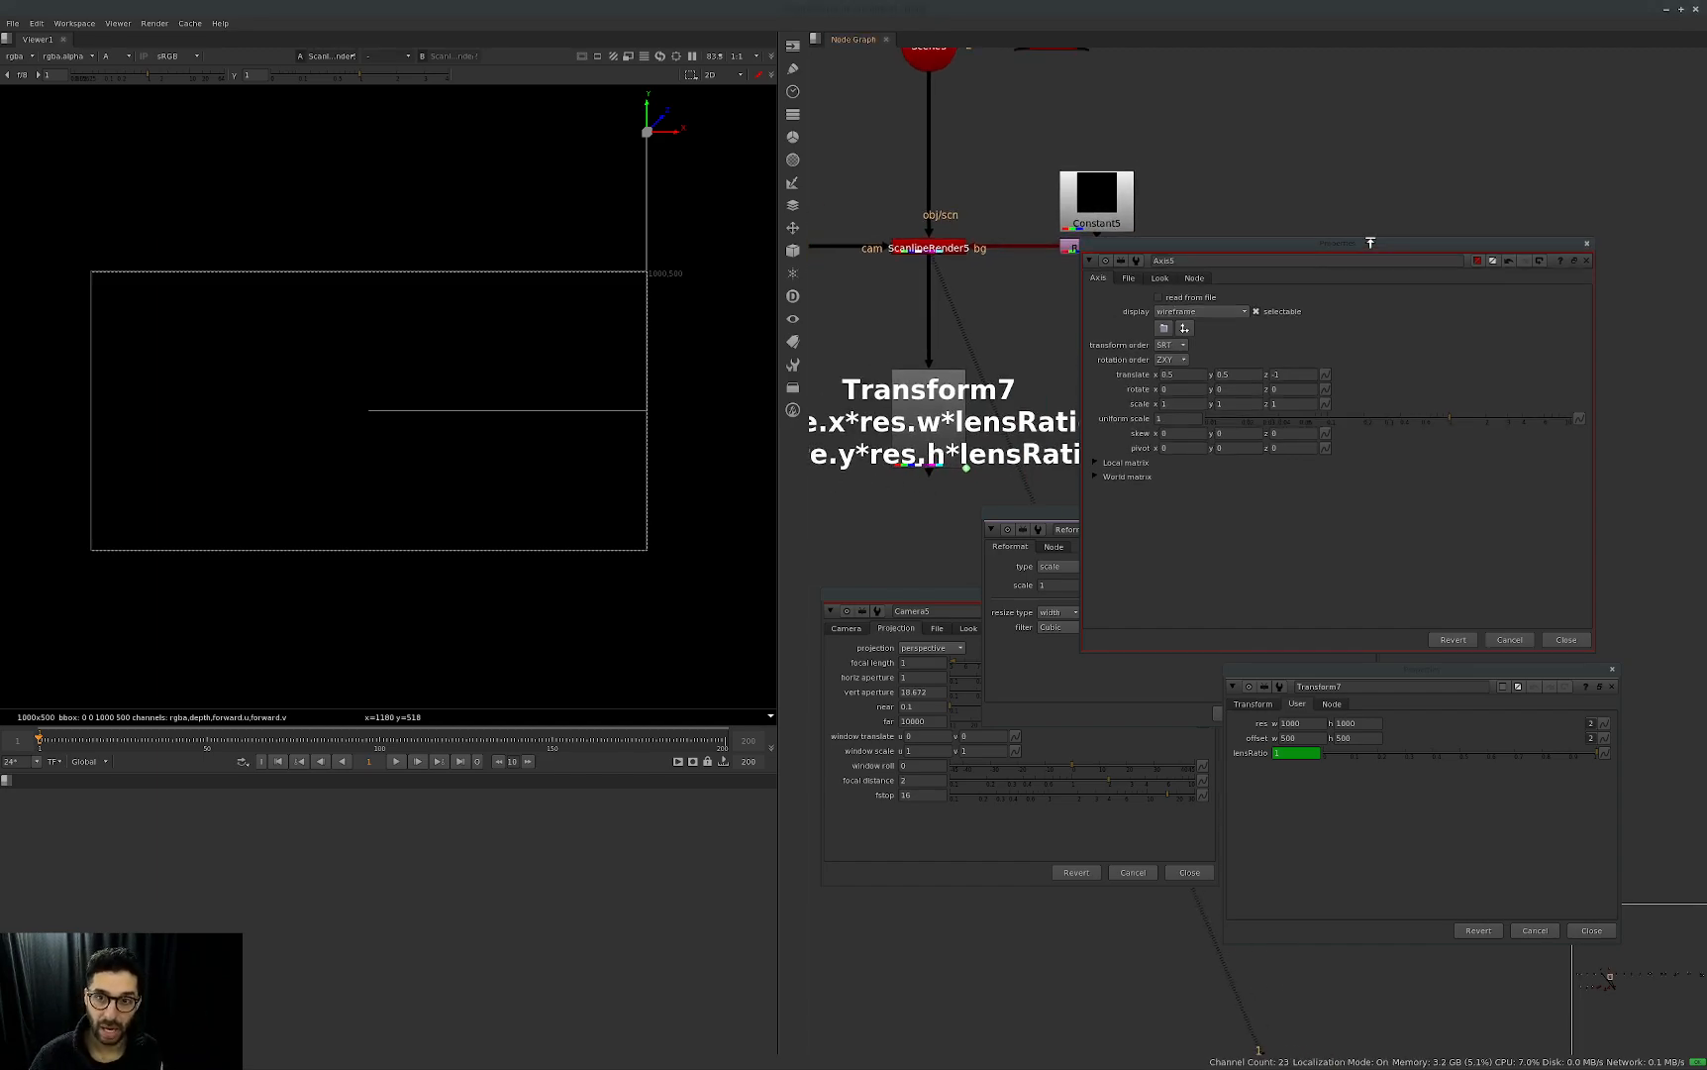
left_click_drag(1392, 241, 1391, 248)
left_click_drag(1034, 245, 1026, 208)
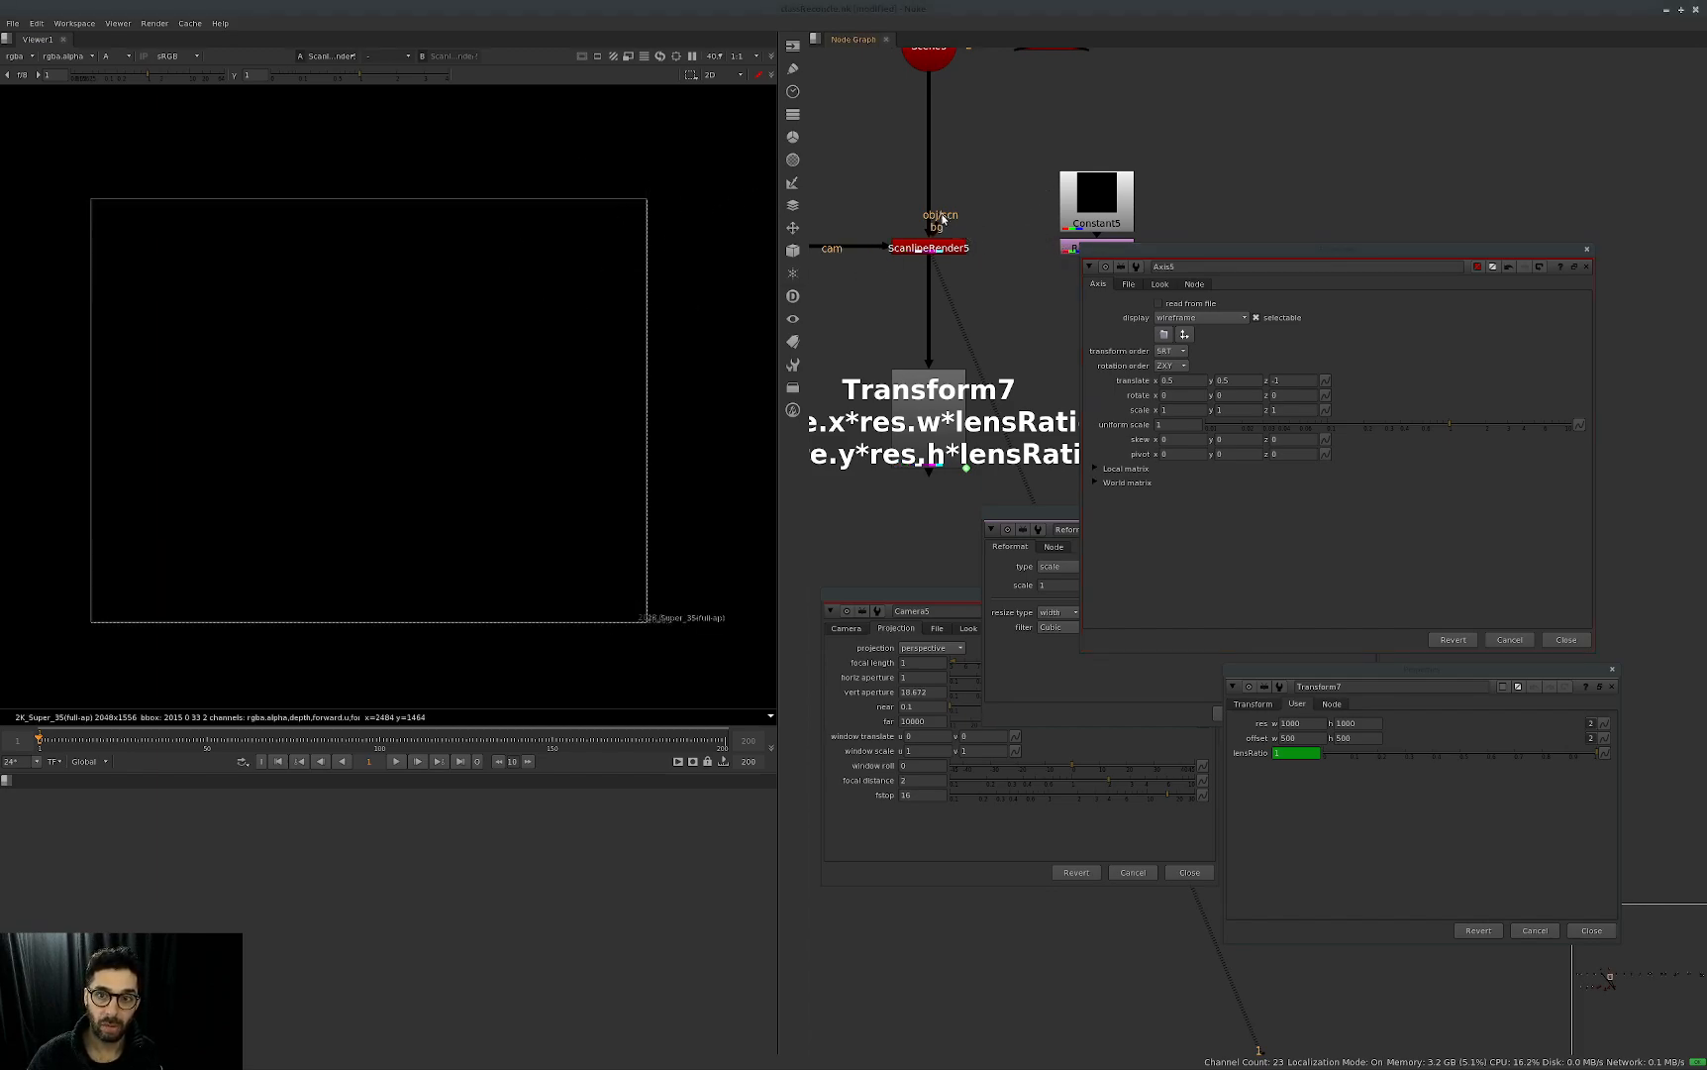
left_click_drag(945, 226, 1085, 248)
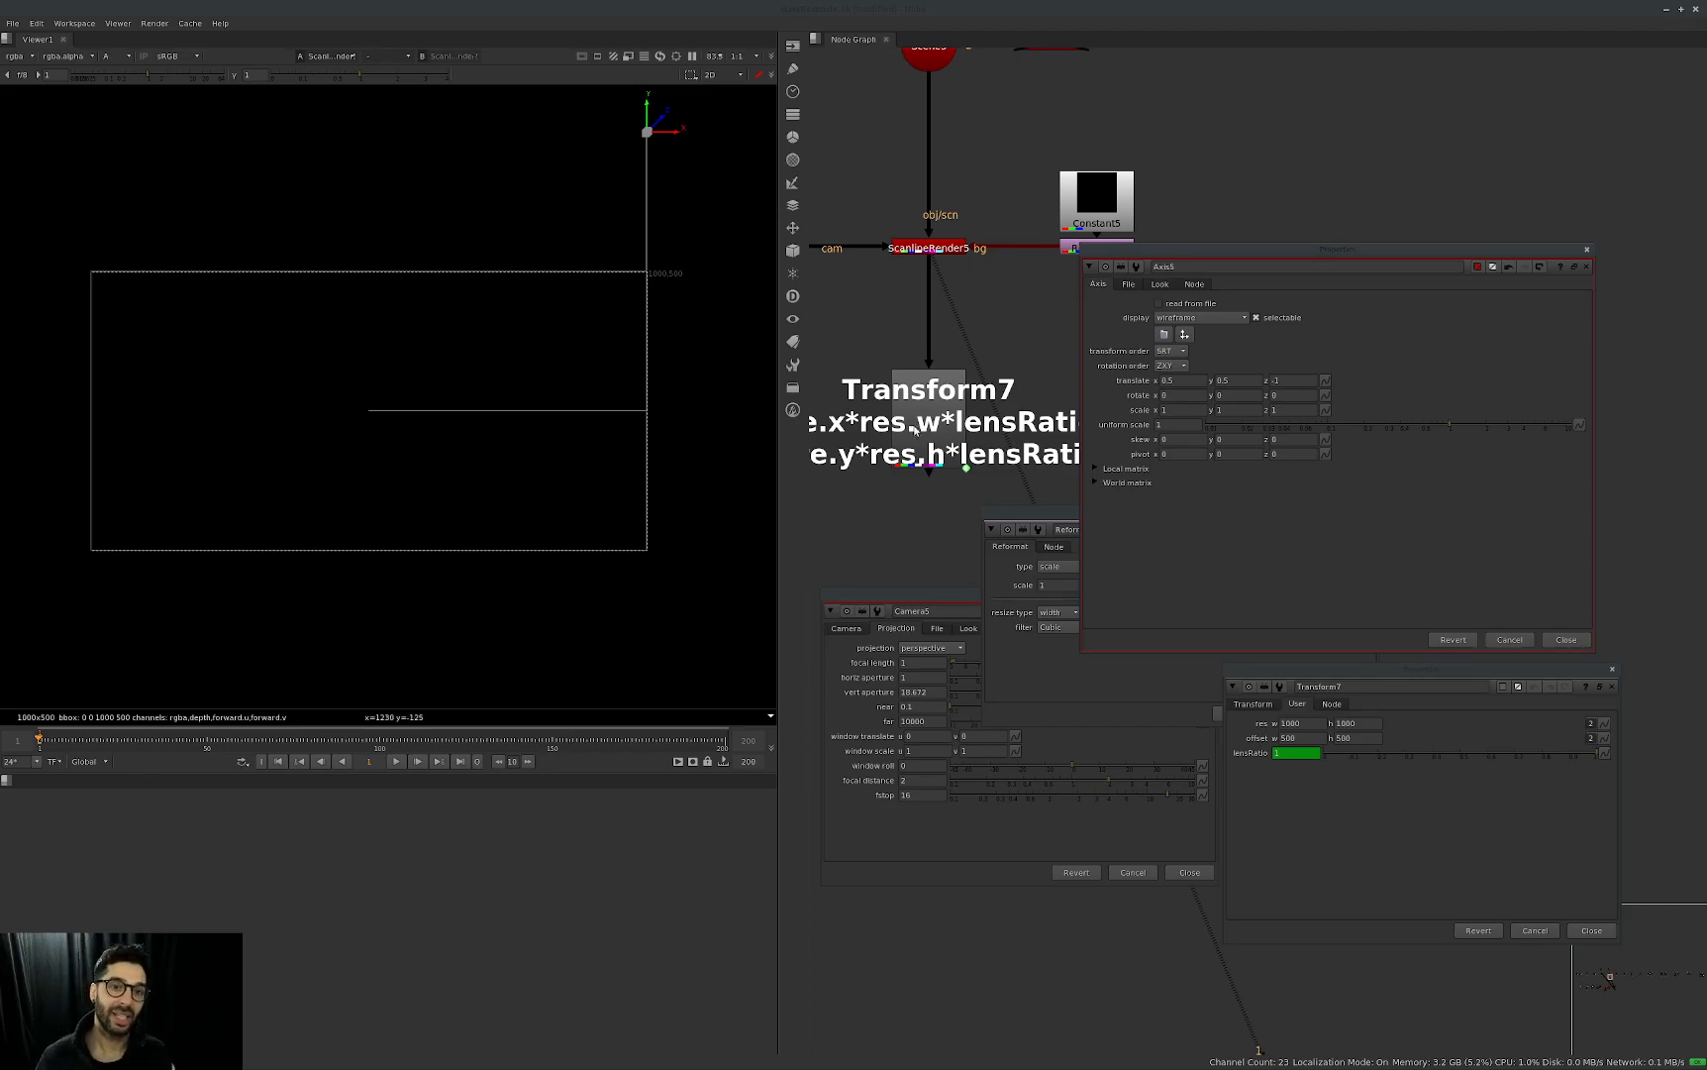
Set Camera5's vertical aperture to 1.
left_click(1197, 847)
double_click(938, 695)
type("1")
left_click(1342, 461)
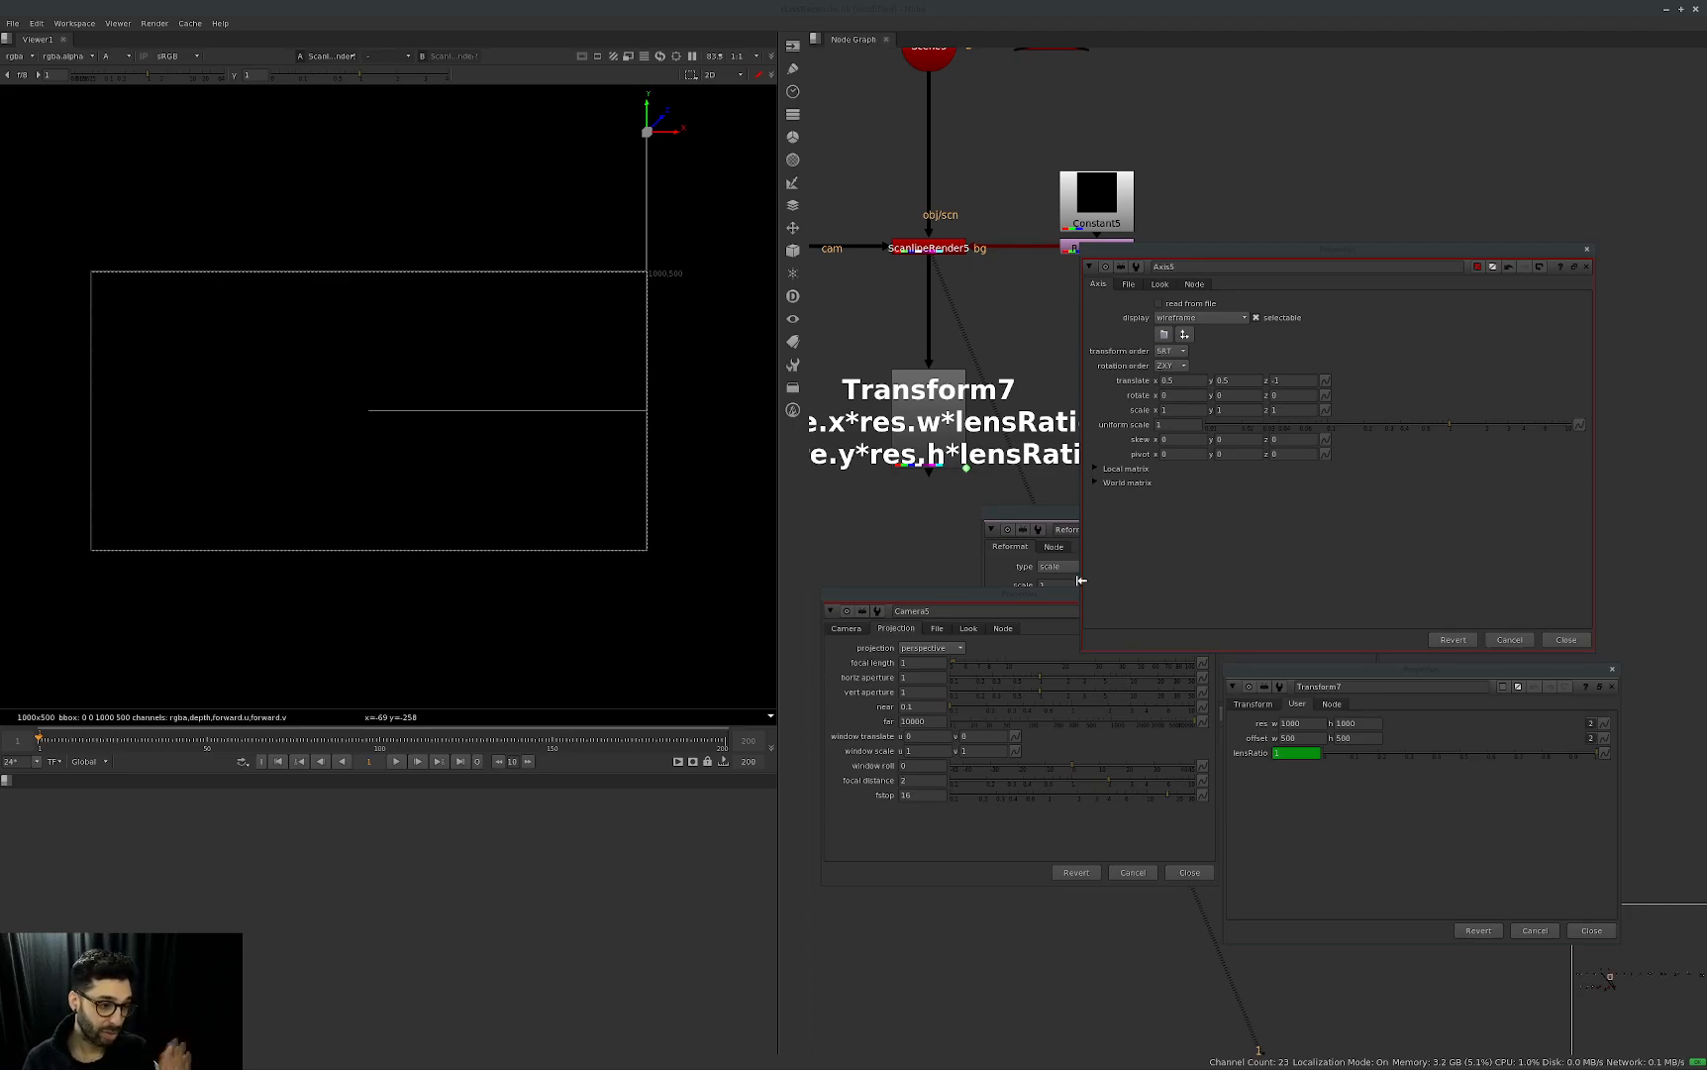
Evaluate the expression "width" on Axis5's x translate and close the expression editor without applying it.
scroll(1142, 147, "down", 4)
middle_click_drag(925, 92, 966, 270)
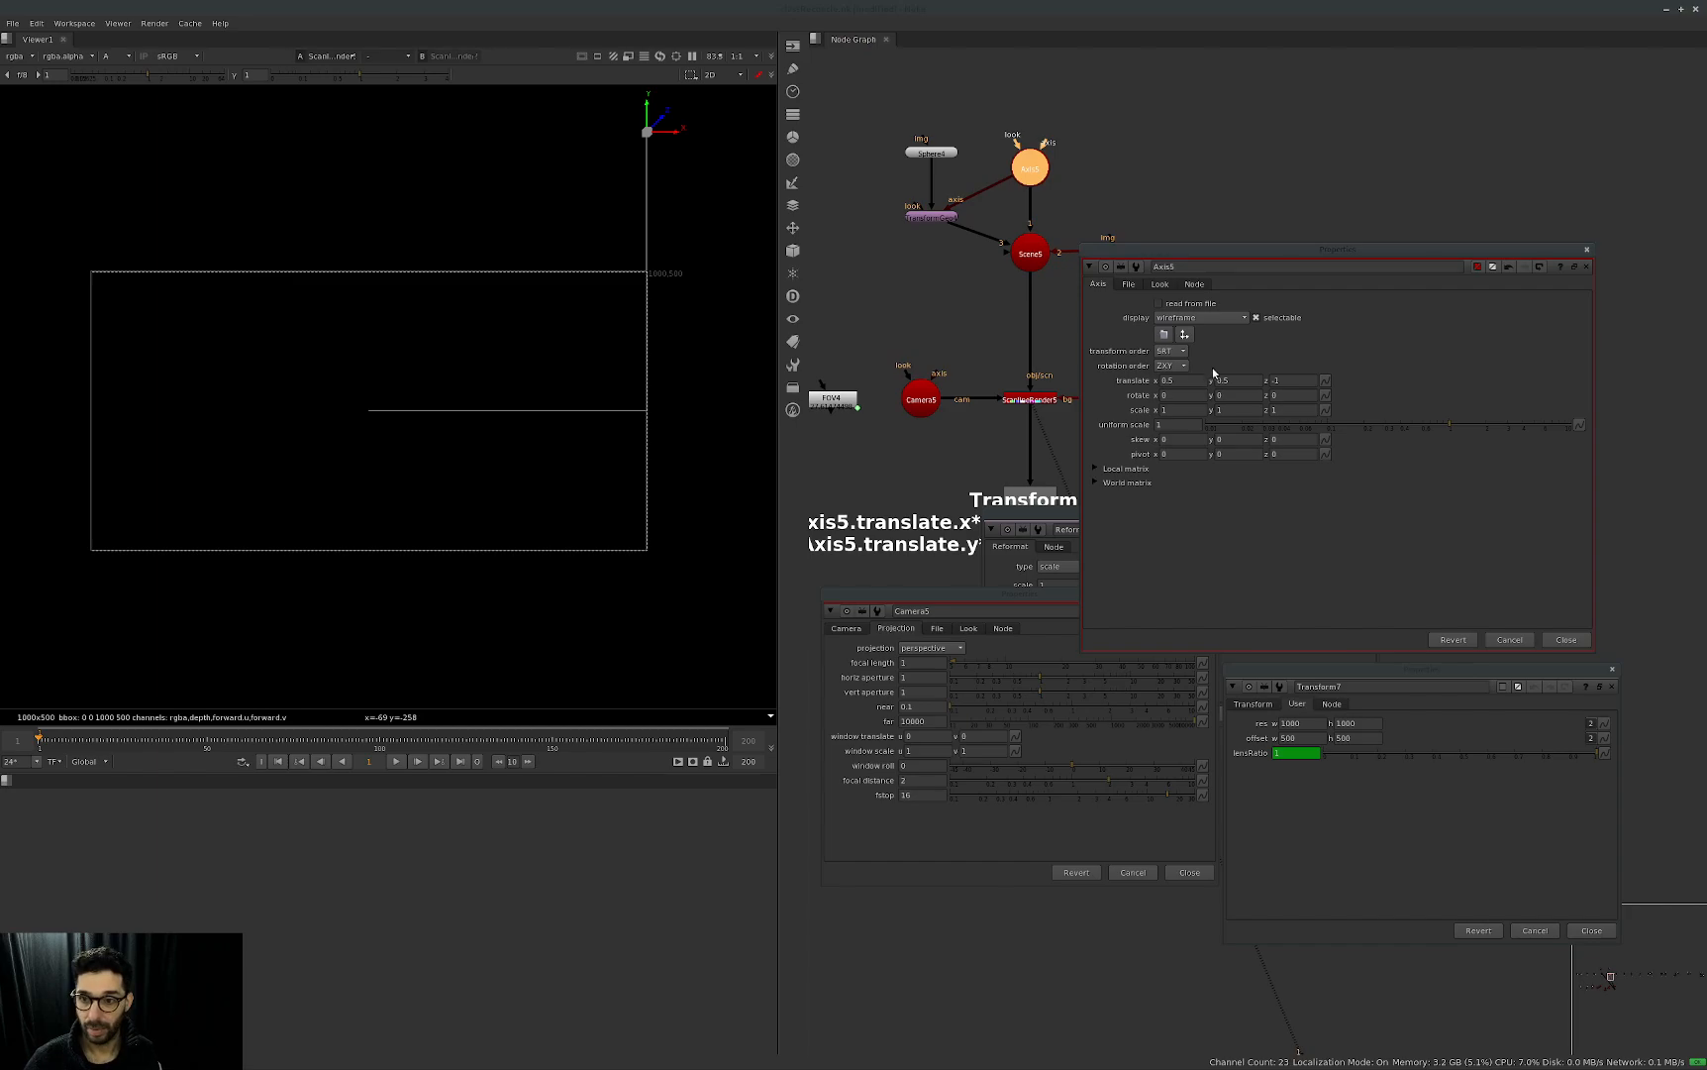
left_click_drag(1253, 259, 1100, 291)
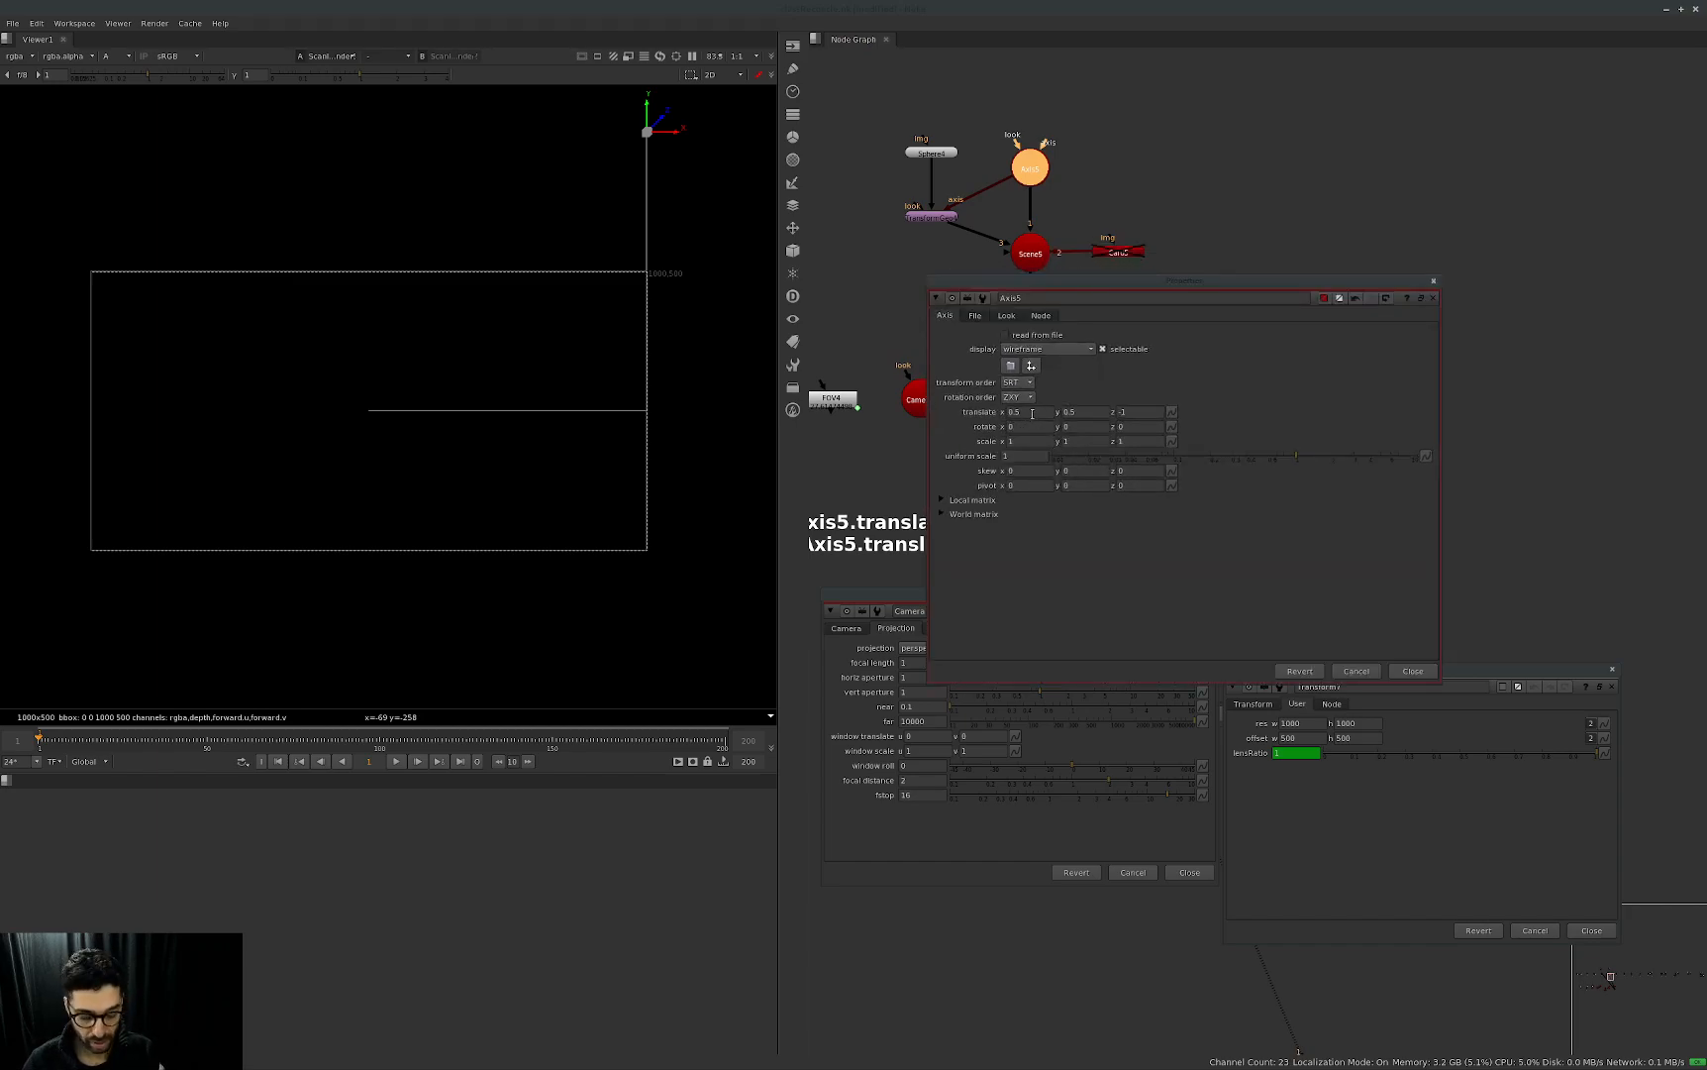
left_click_drag(1164, 280, 1197, 292)
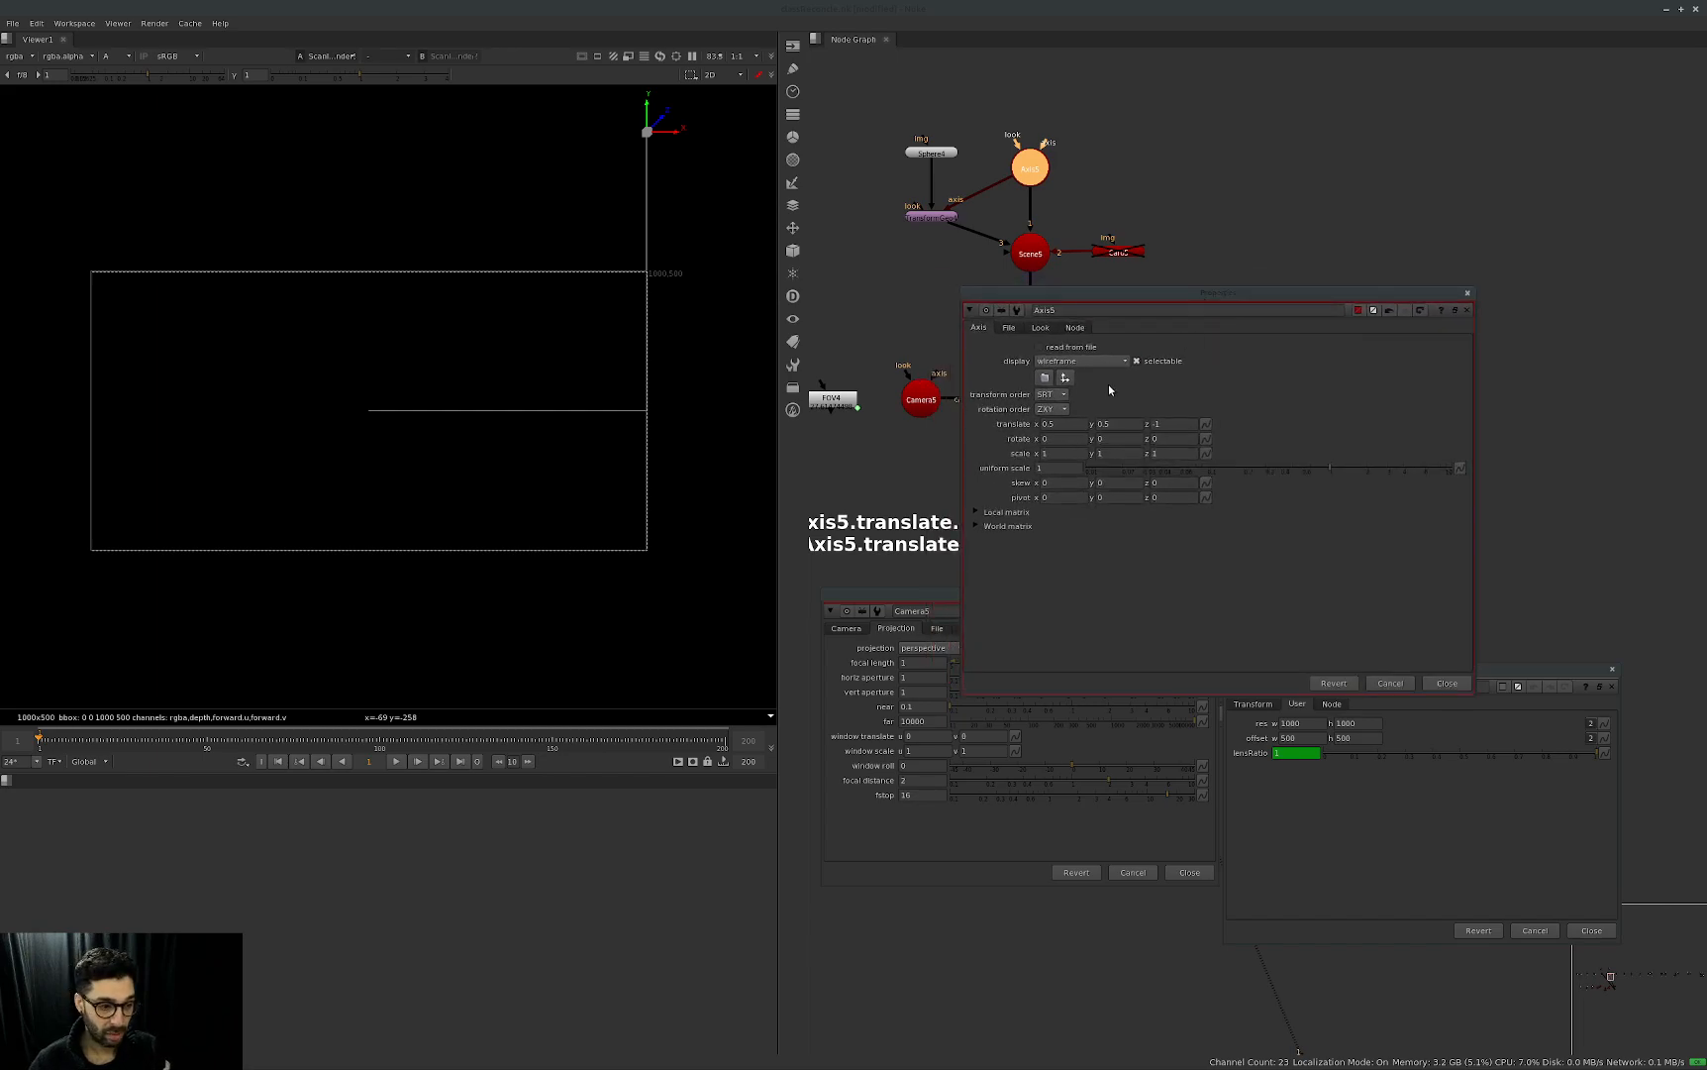
left_click(1075, 423)
key("equal")
type("width")
left_click_drag(1130, 465, 1096, 480)
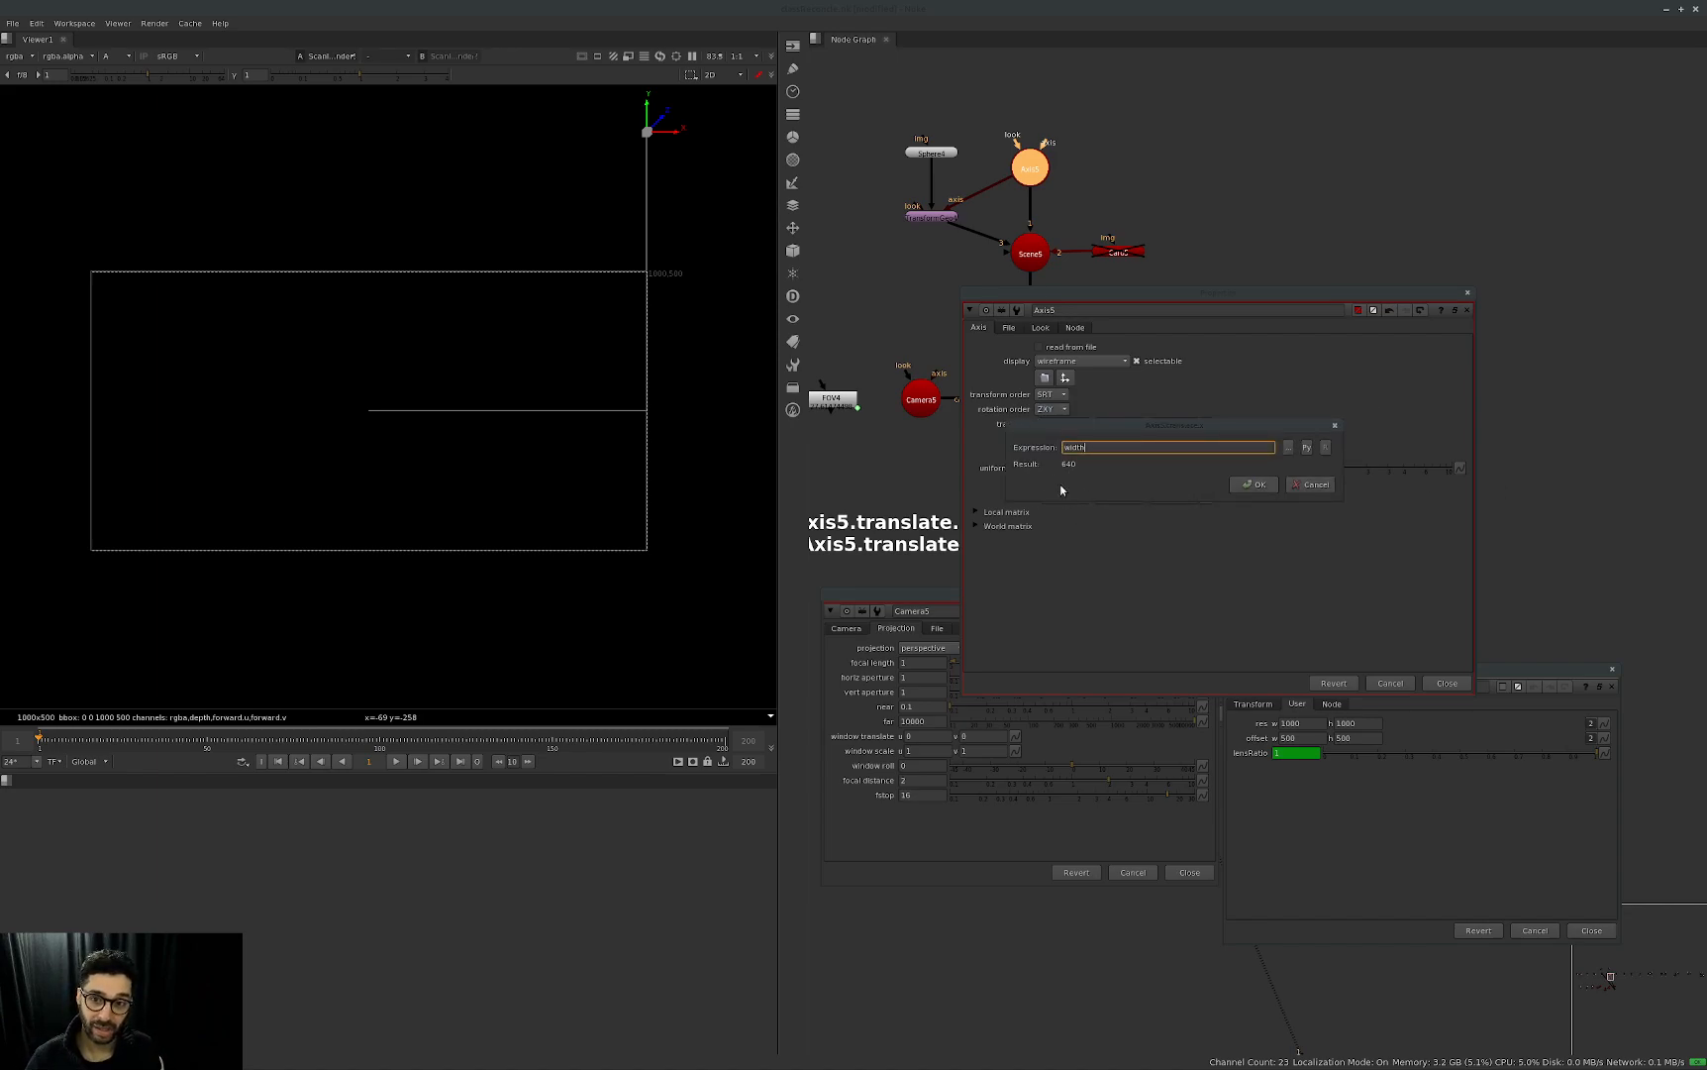
left_click_drag(1113, 422, 1133, 475)
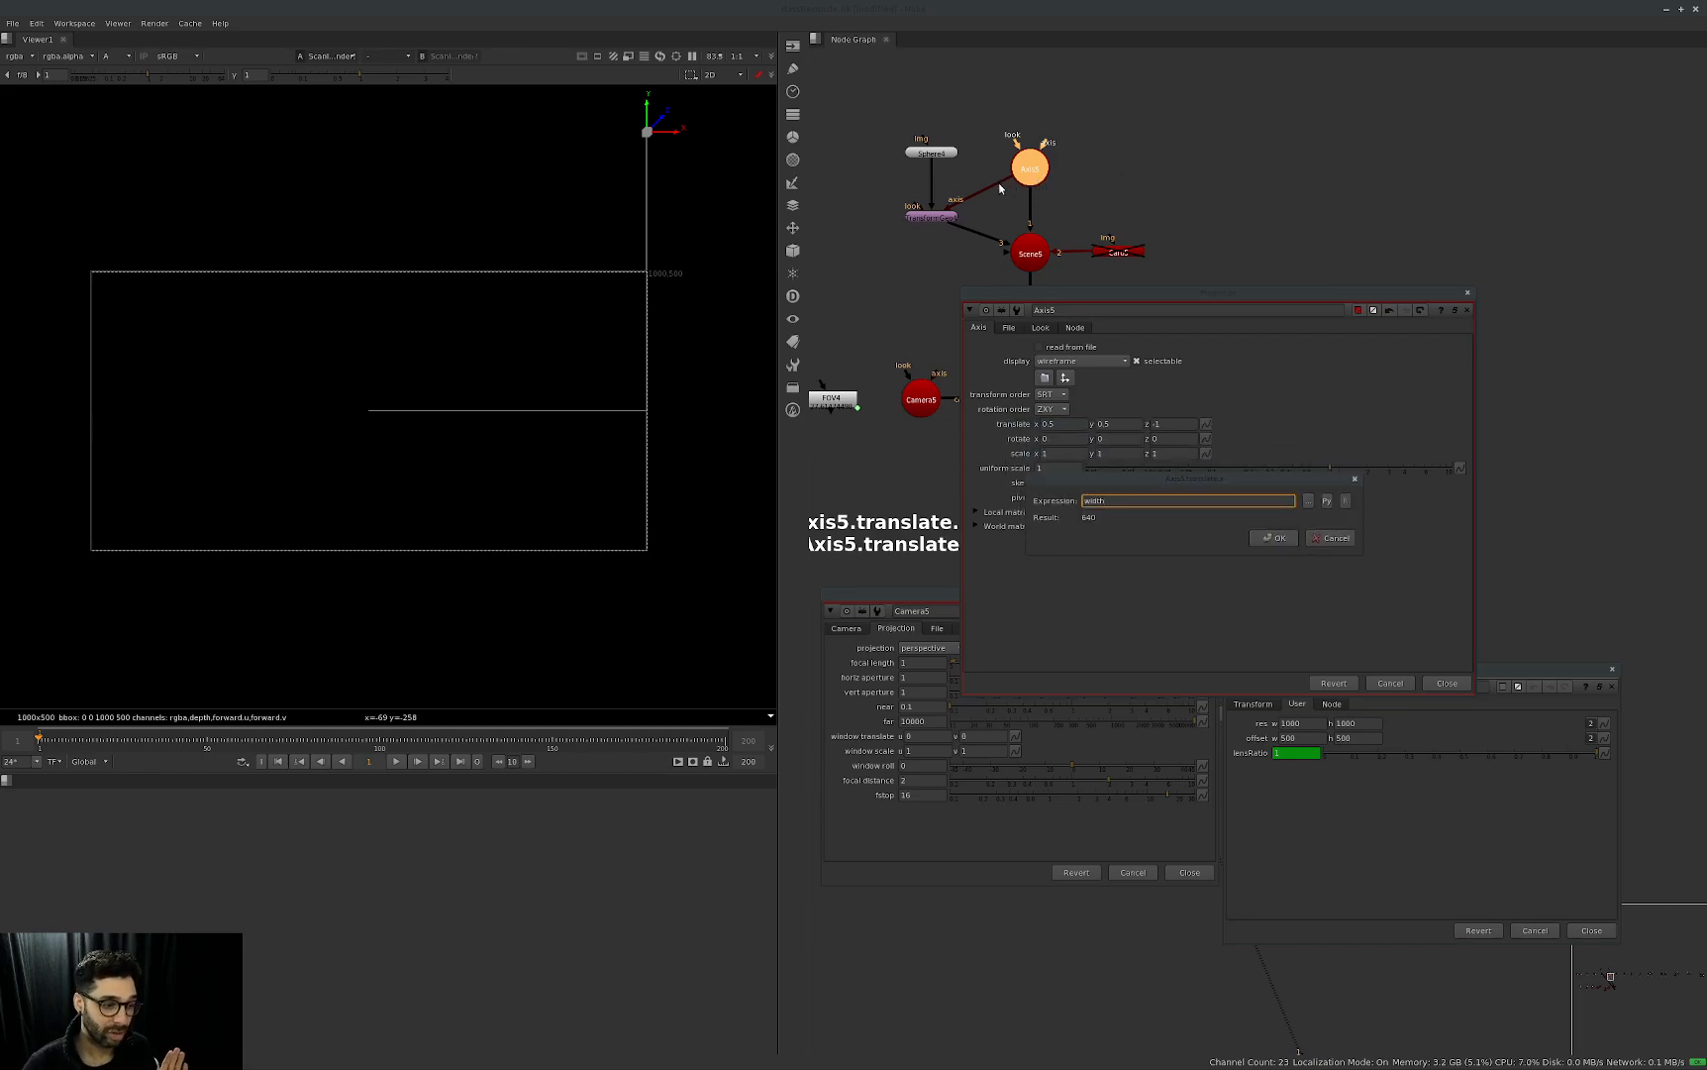
left_click_drag(1204, 487, 1182, 575)
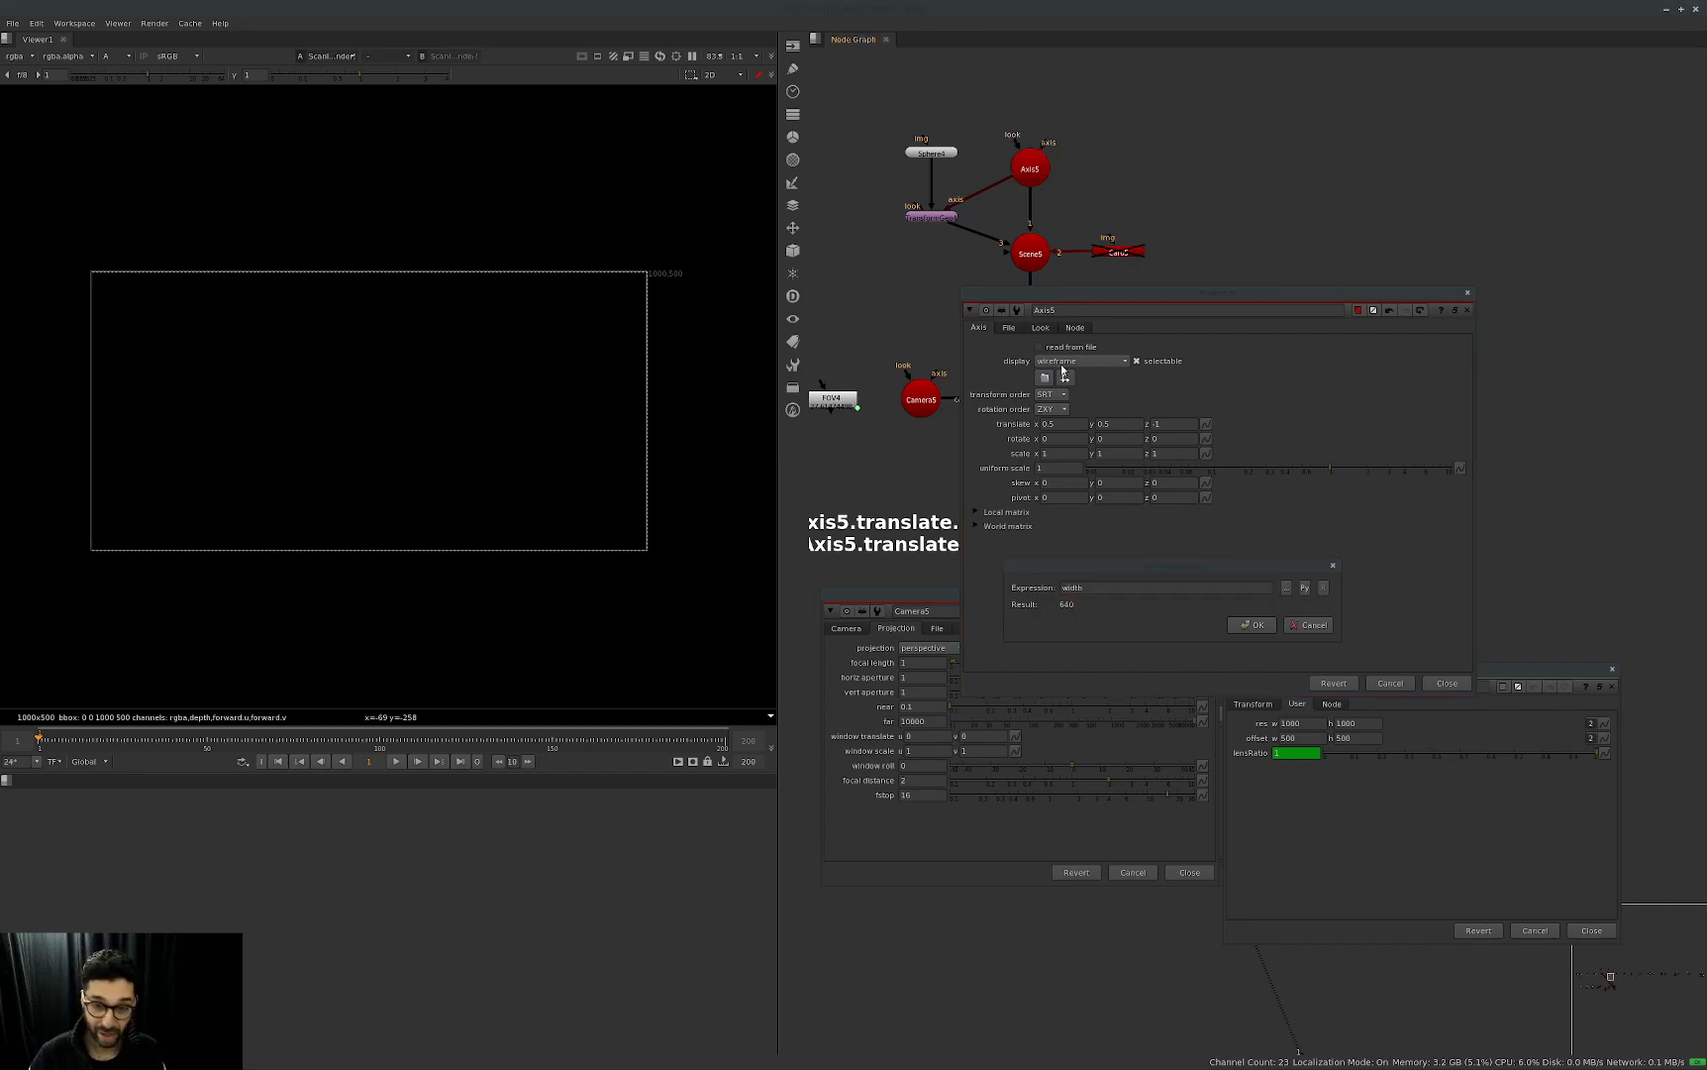
left_click(1252, 624)
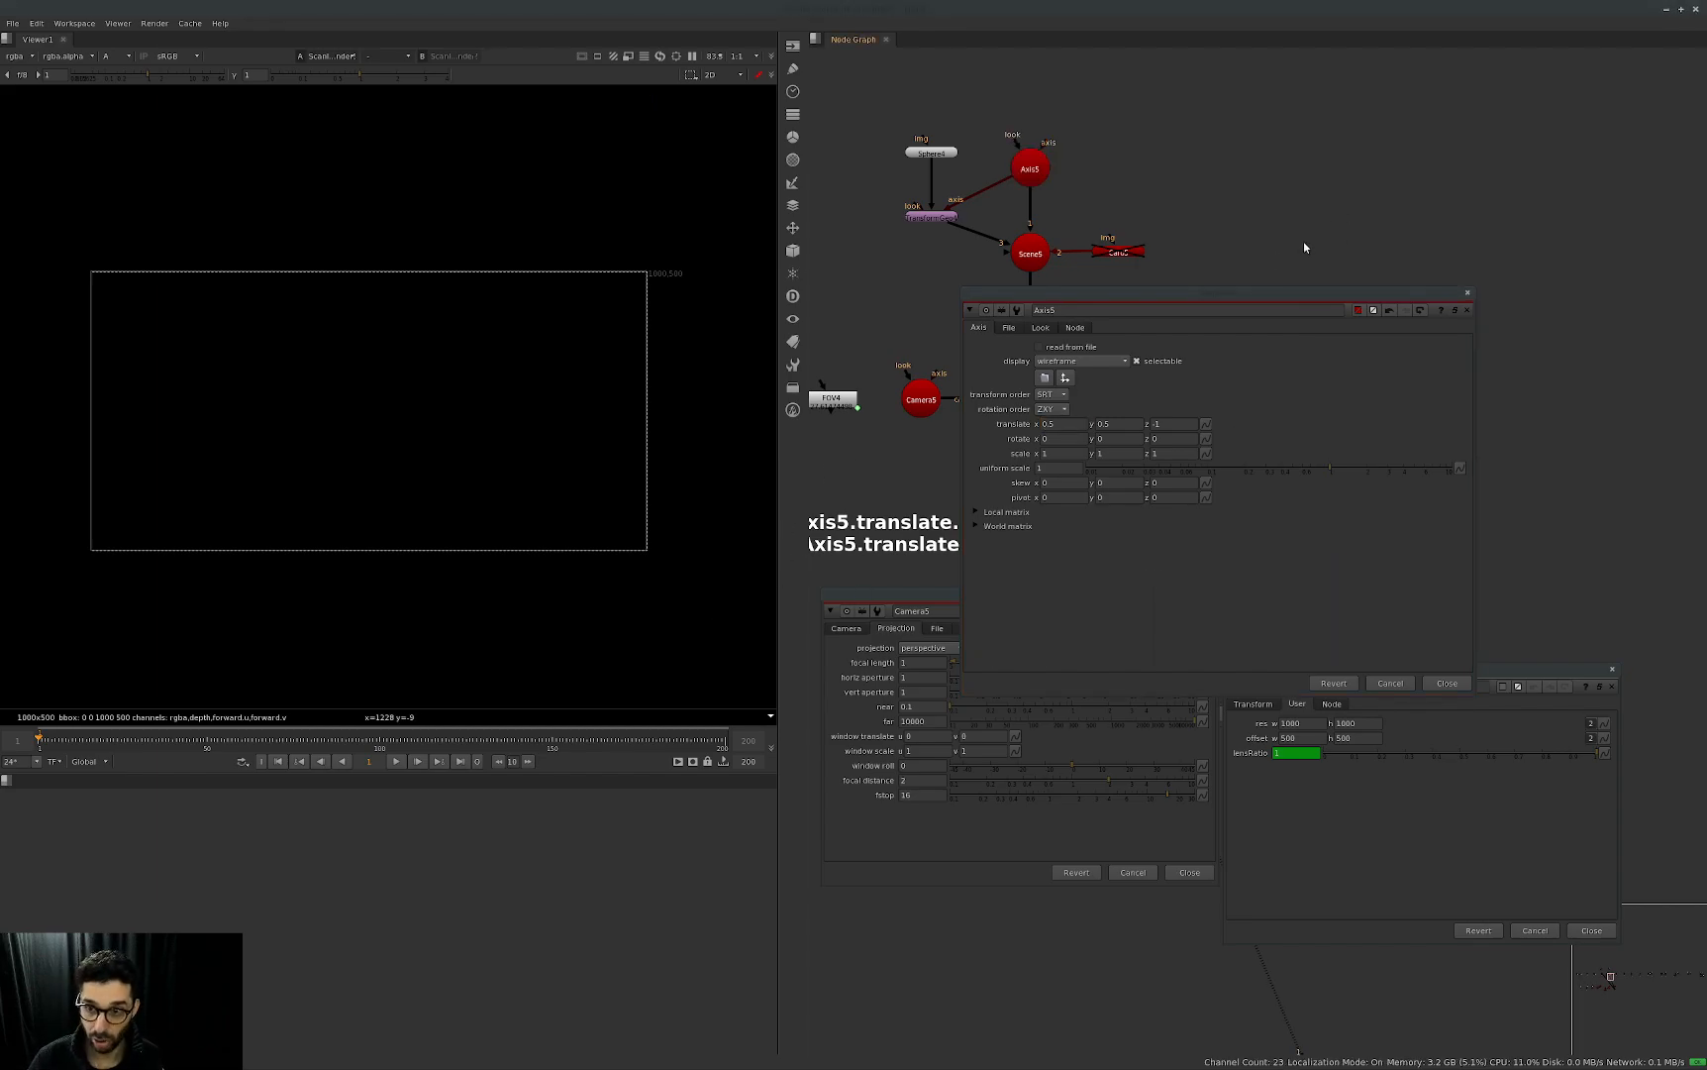
Switch the project's full size format to PC_Video 640x480 and return it to 2K_Super_35(full-ap).
key("s")
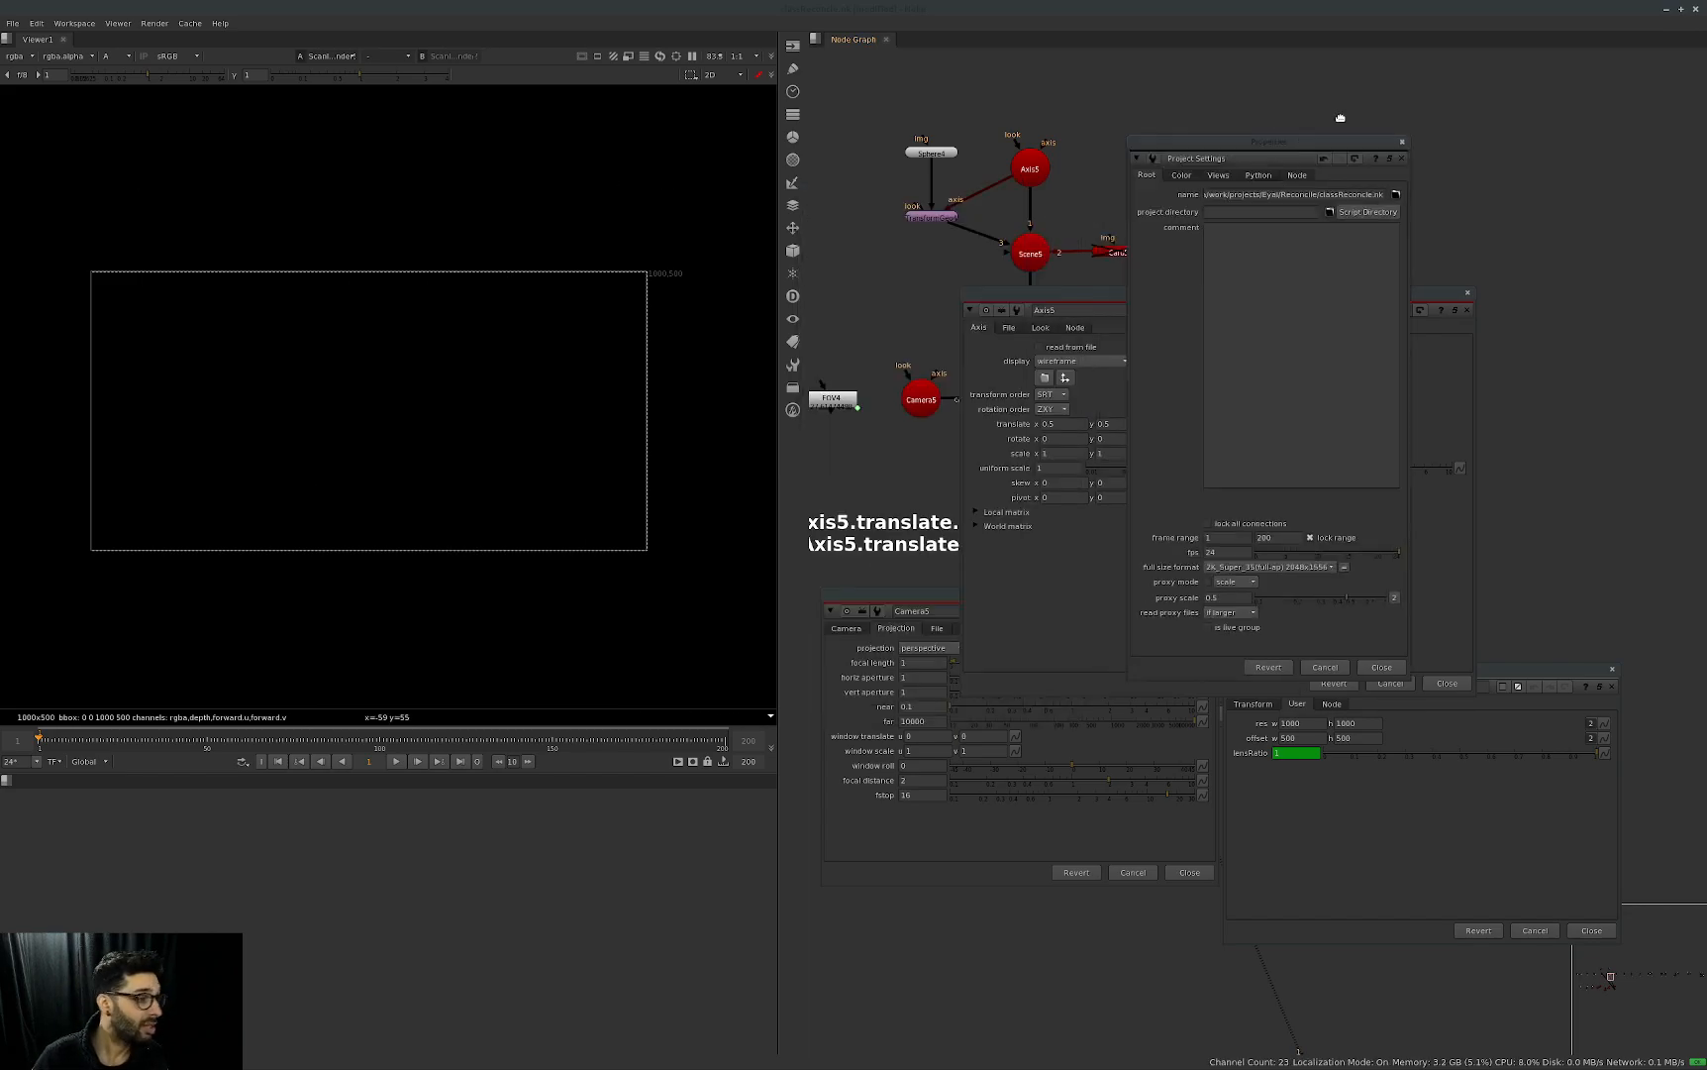
left_click(1270, 524)
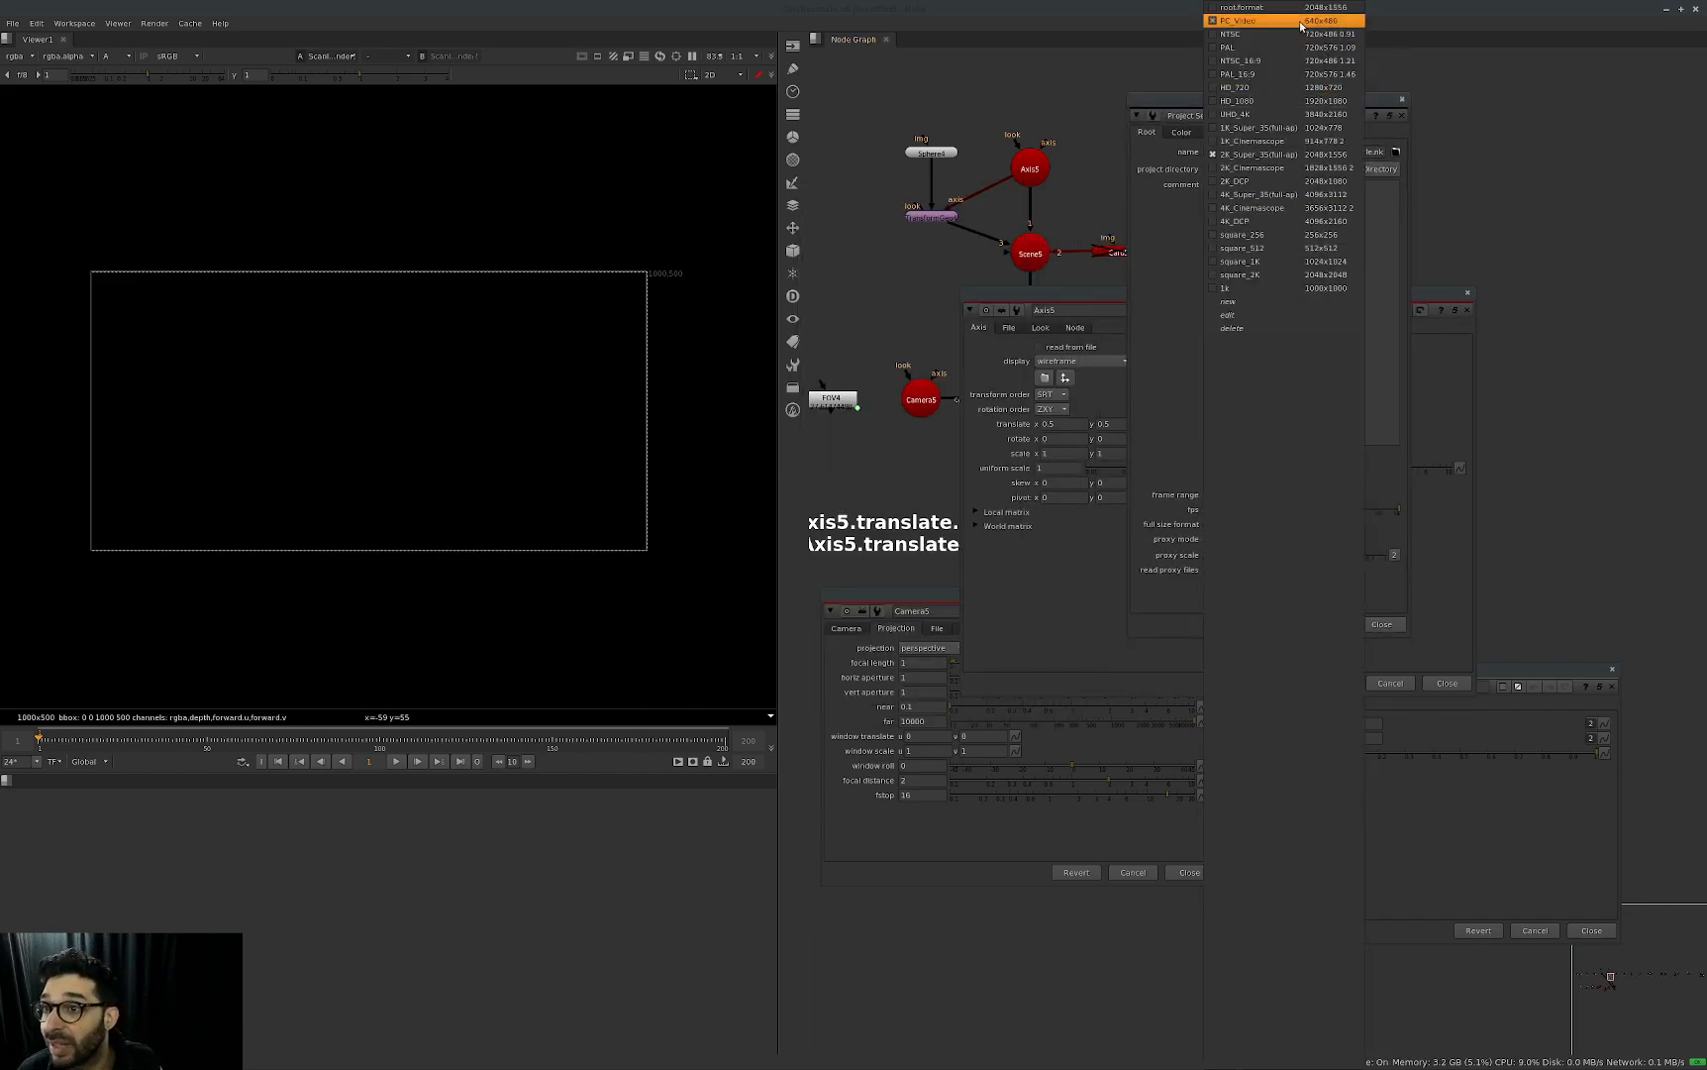
left_click(1238, 21)
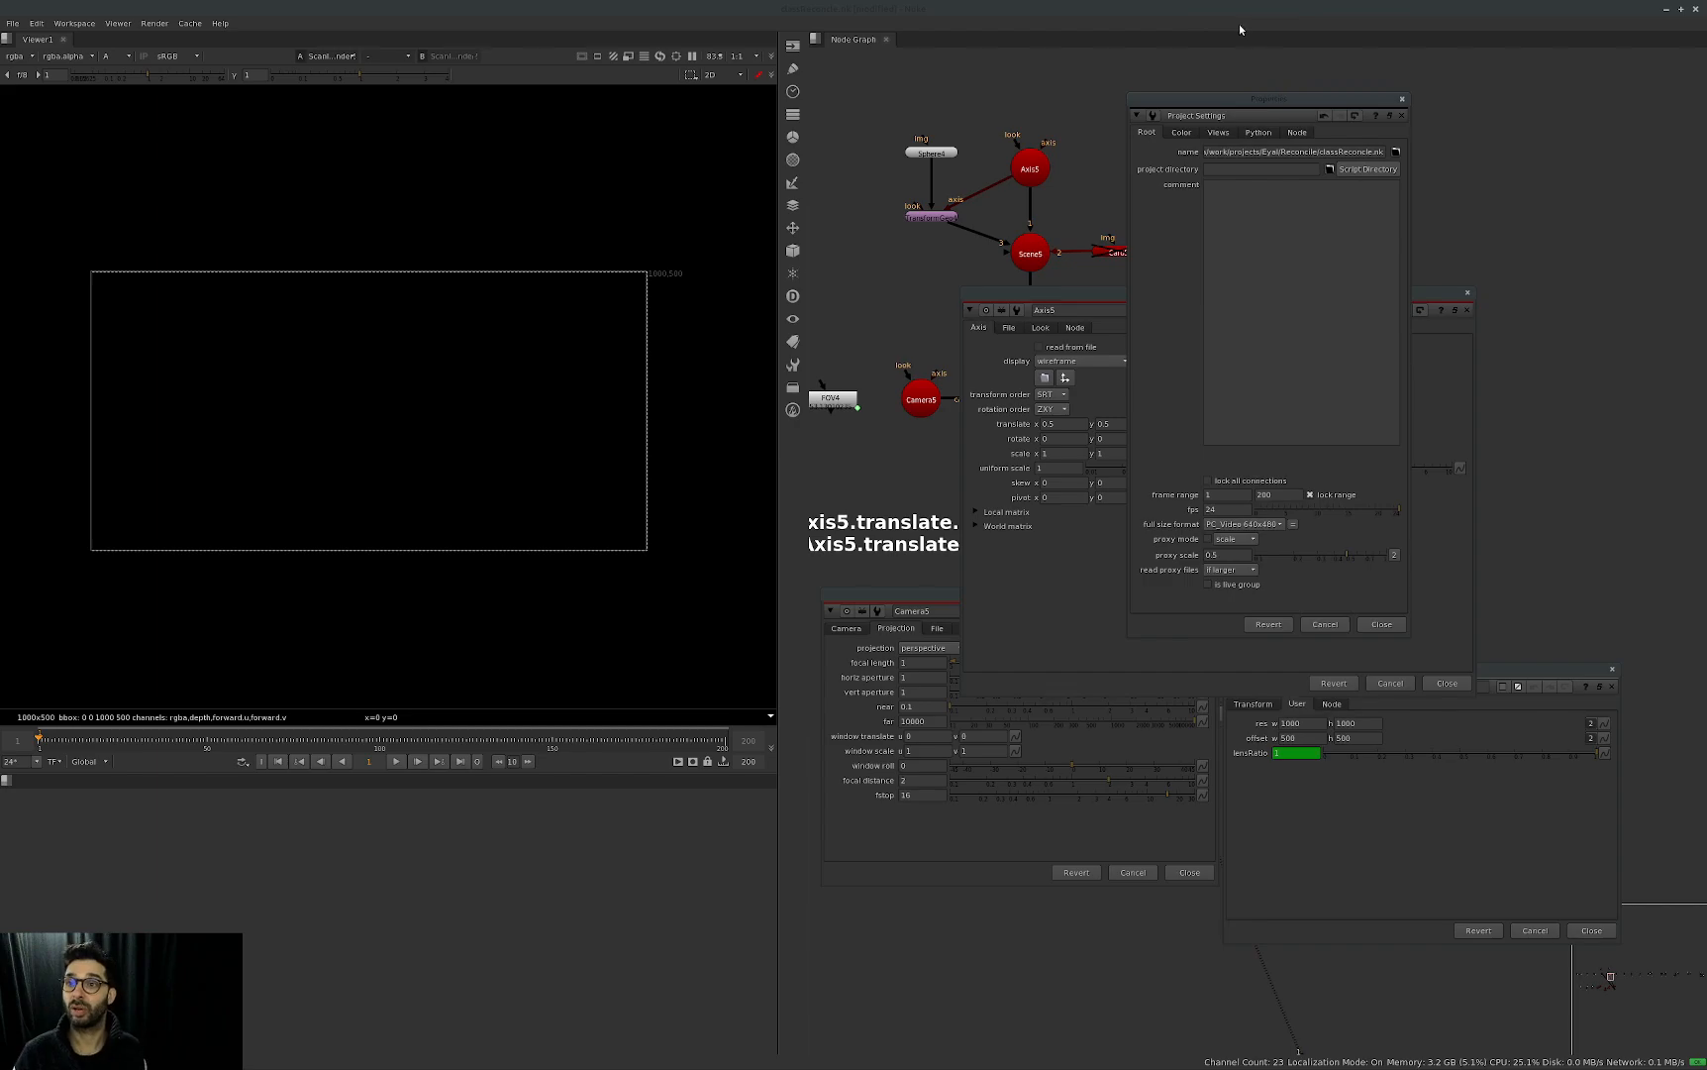
left_click(1268, 523)
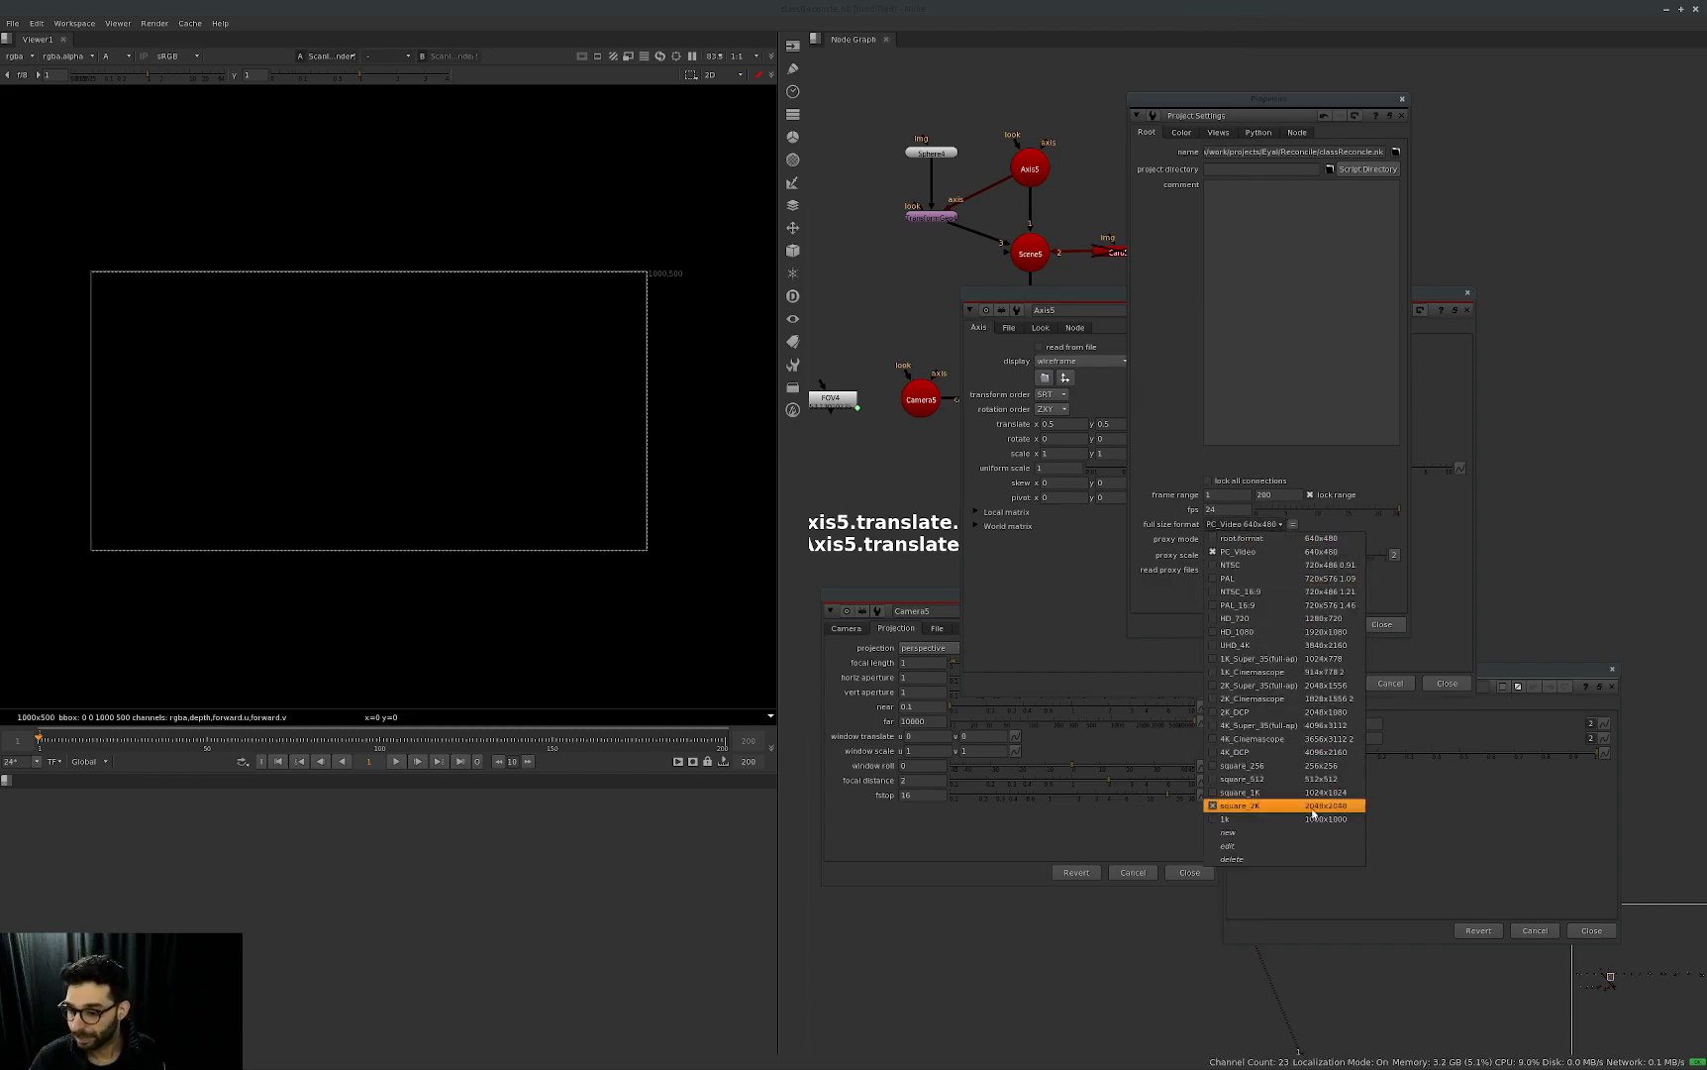
key("Escape")
key("Escape")
Evaluate the expression "root.width" on Axis5's x translate and cancel it.
left_click(1060, 424)
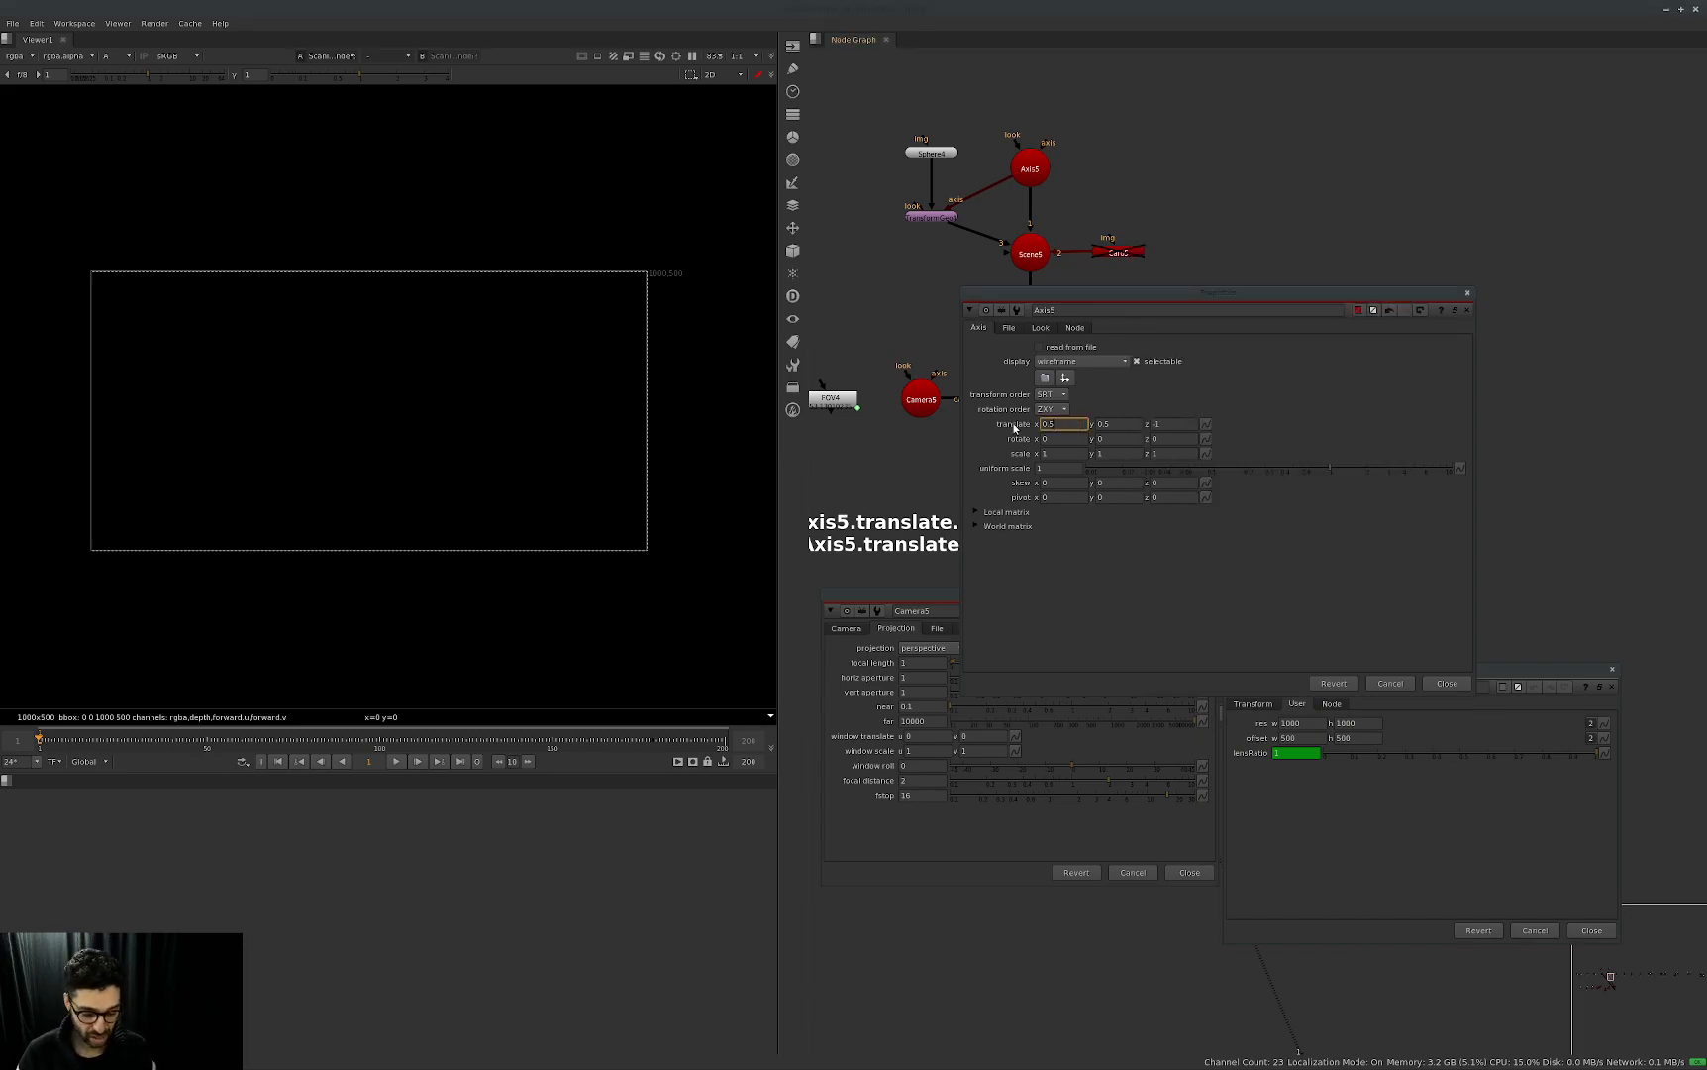
key("equal")
type("t")
type("oot.wi")
type("dth")
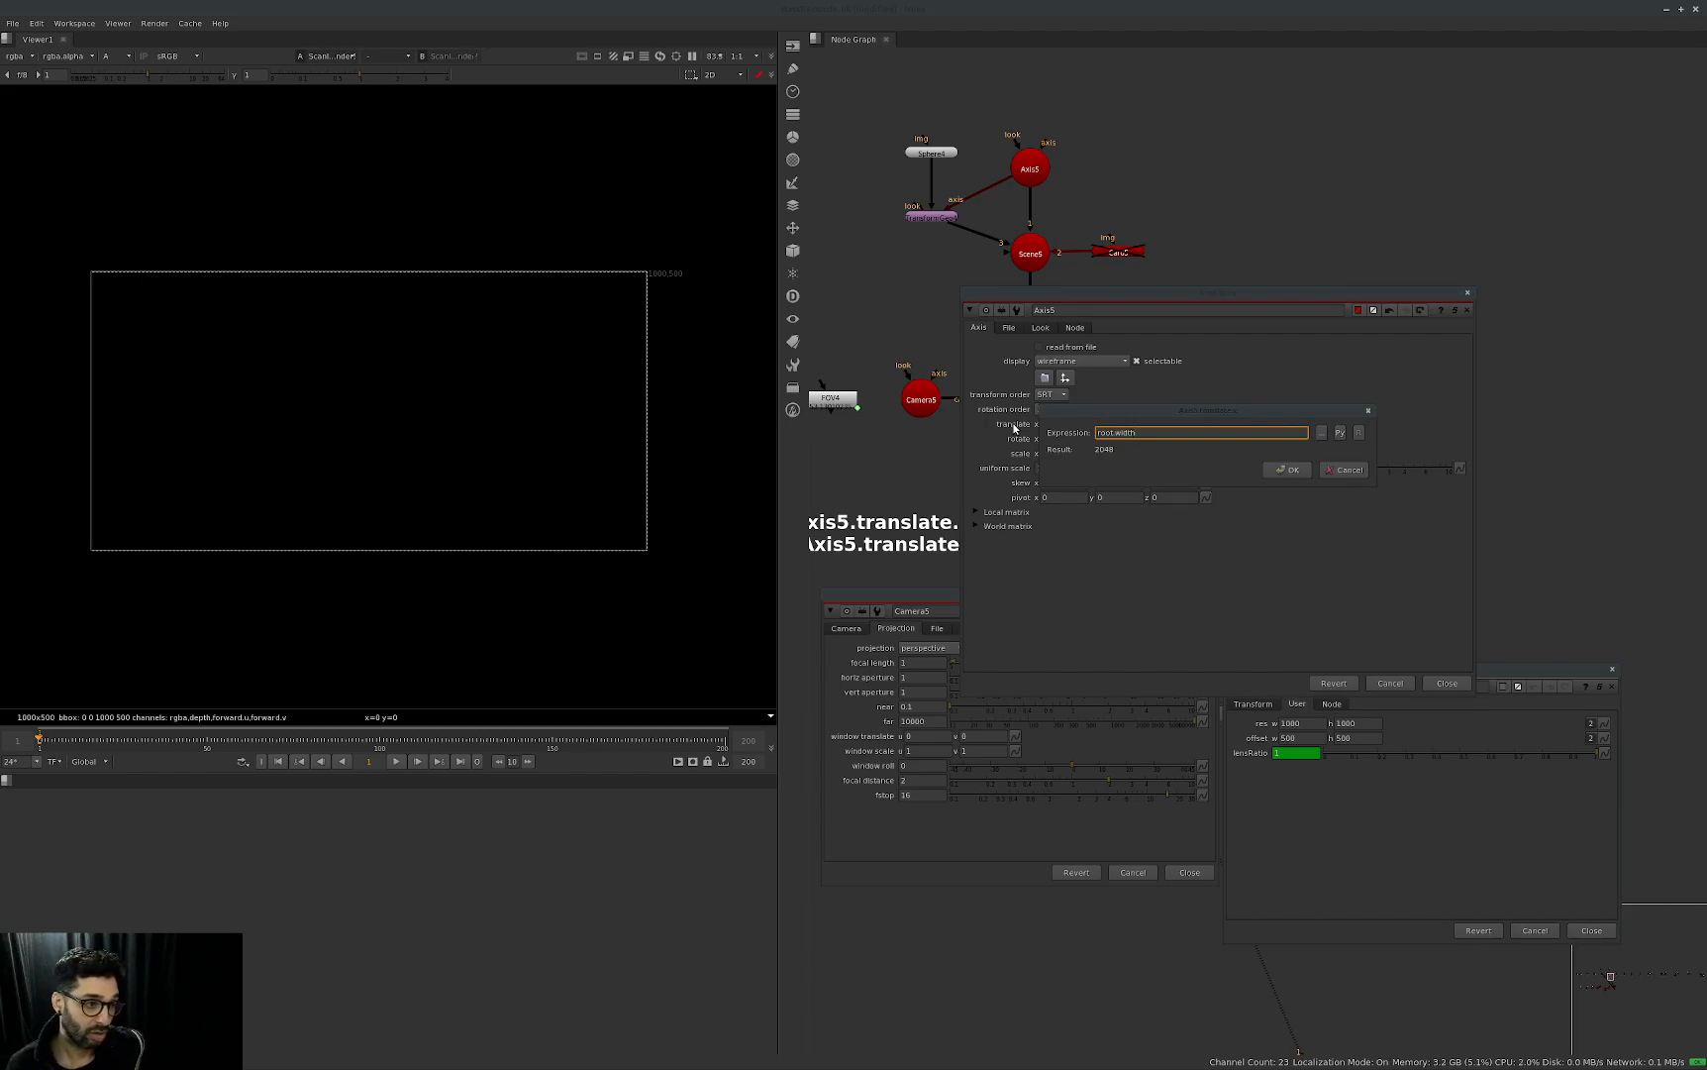
left_click(1346, 471)
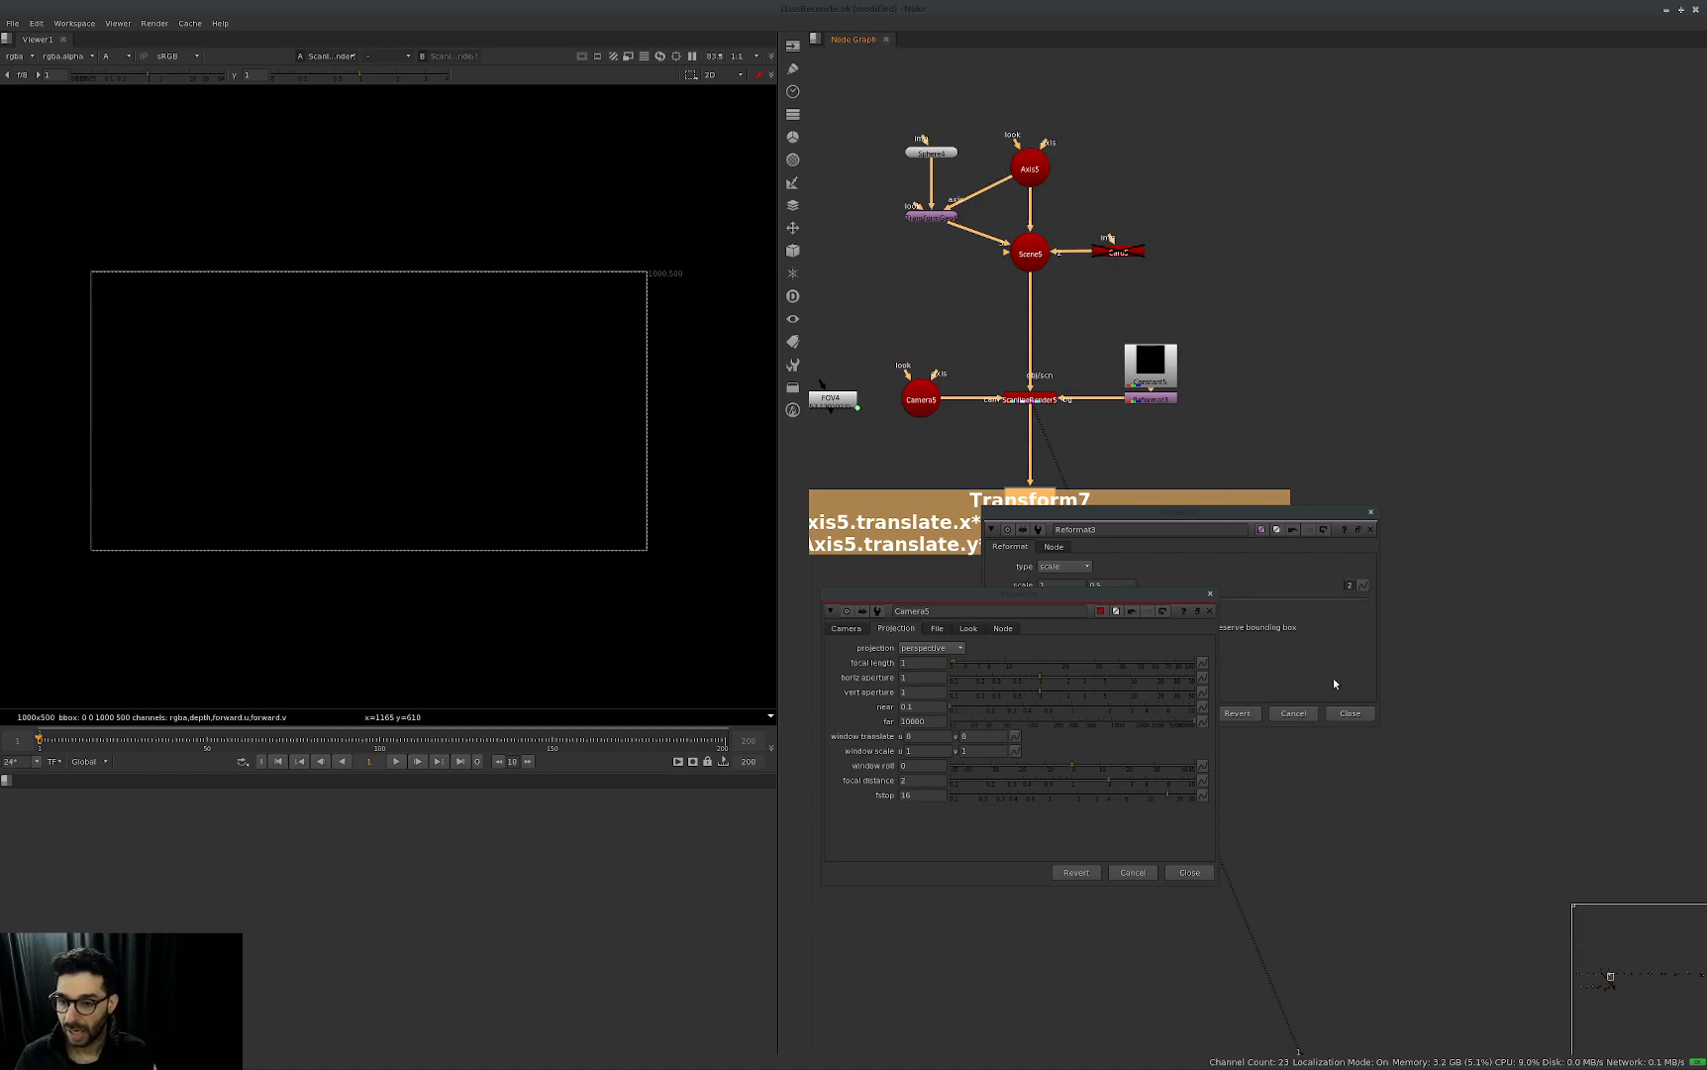
Go to the resolution backdrop's node setup and show ScanlineRender6's output in the viewer.
key("j")
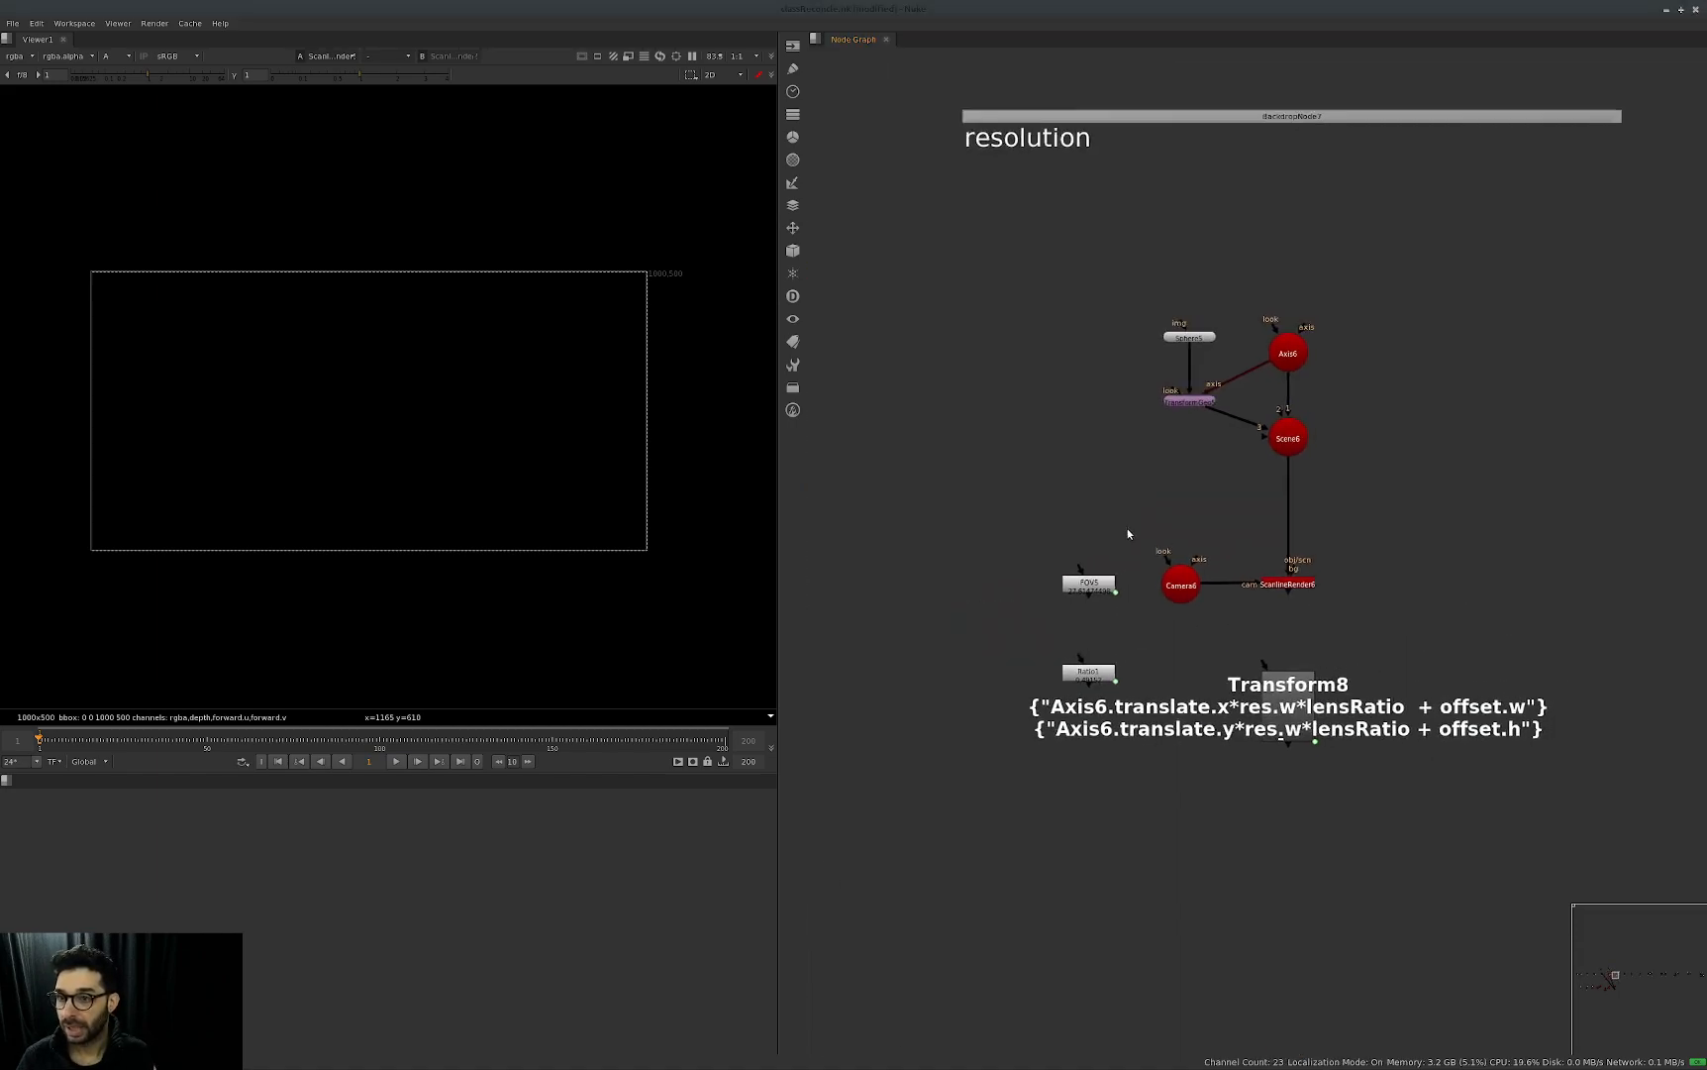
middle_click_drag(1391, 503, 1322, 521)
left_click_drag(1322, 521, 1154, 656)
key("1")
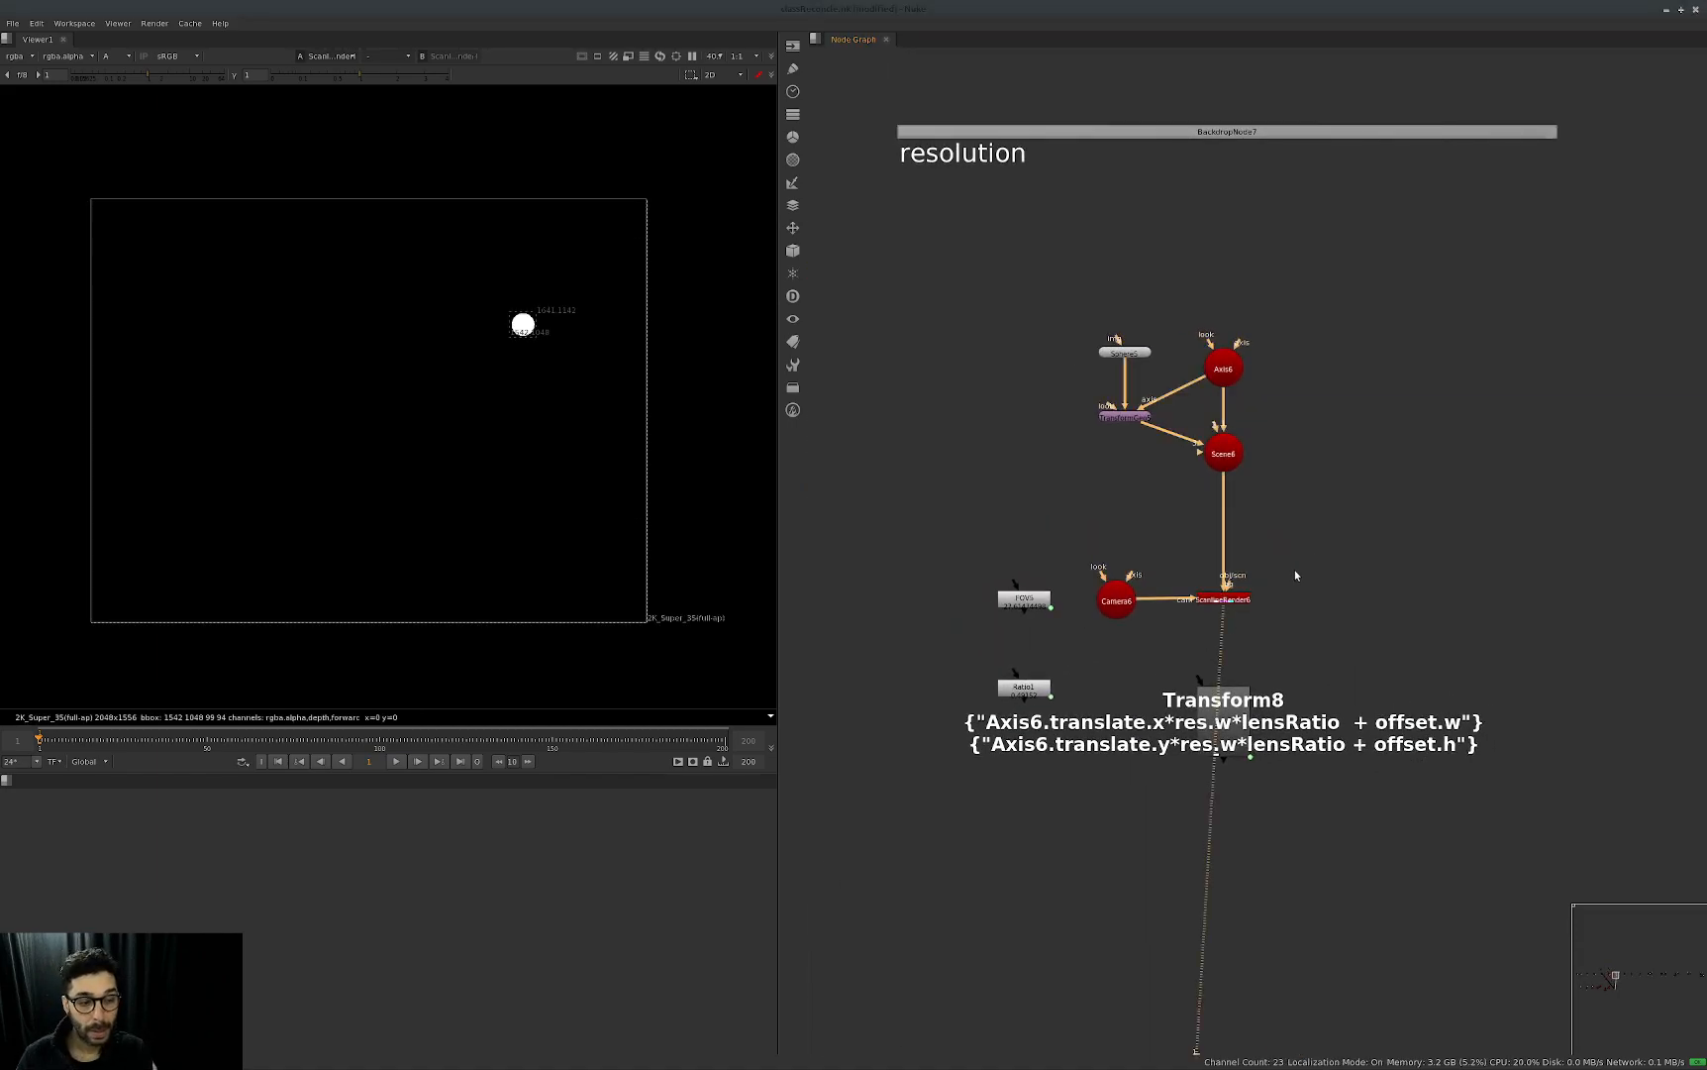
Open the project settings' full size format list and leave it without choosing a format.
left_click(1365, 555)
key("s")
left_click(1287, 523)
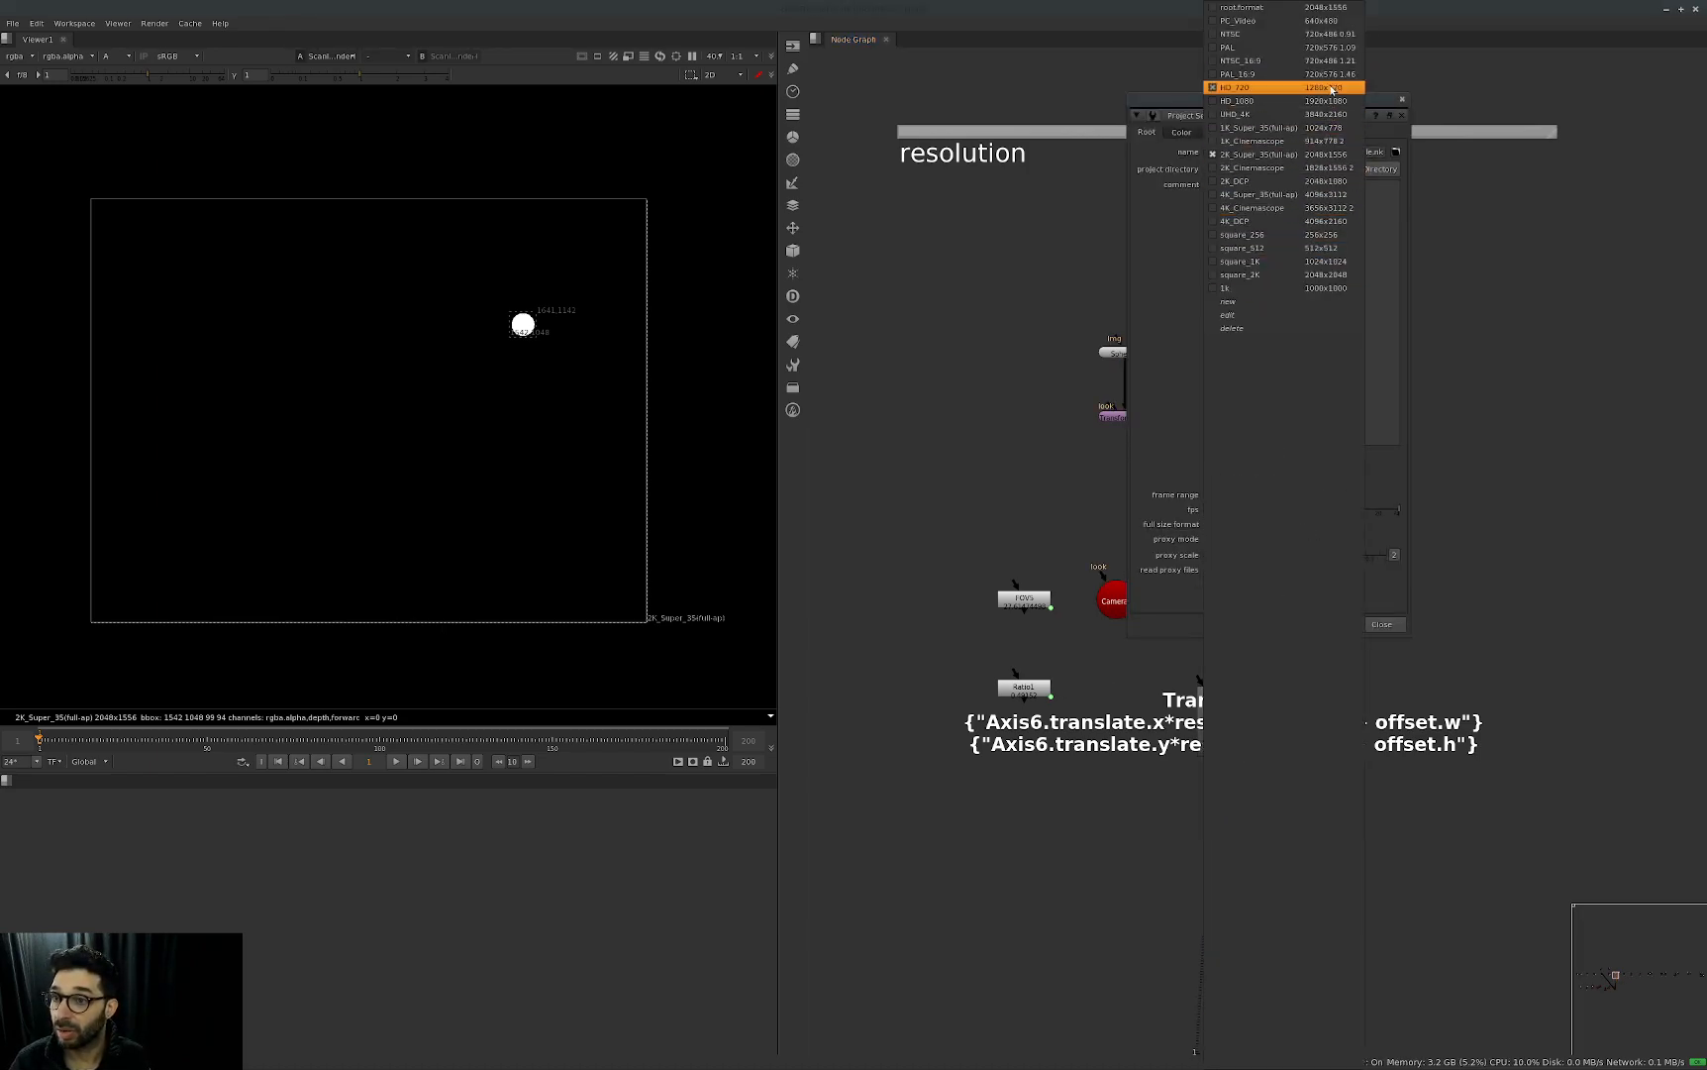
left_click(1607, 391)
key("Escape")
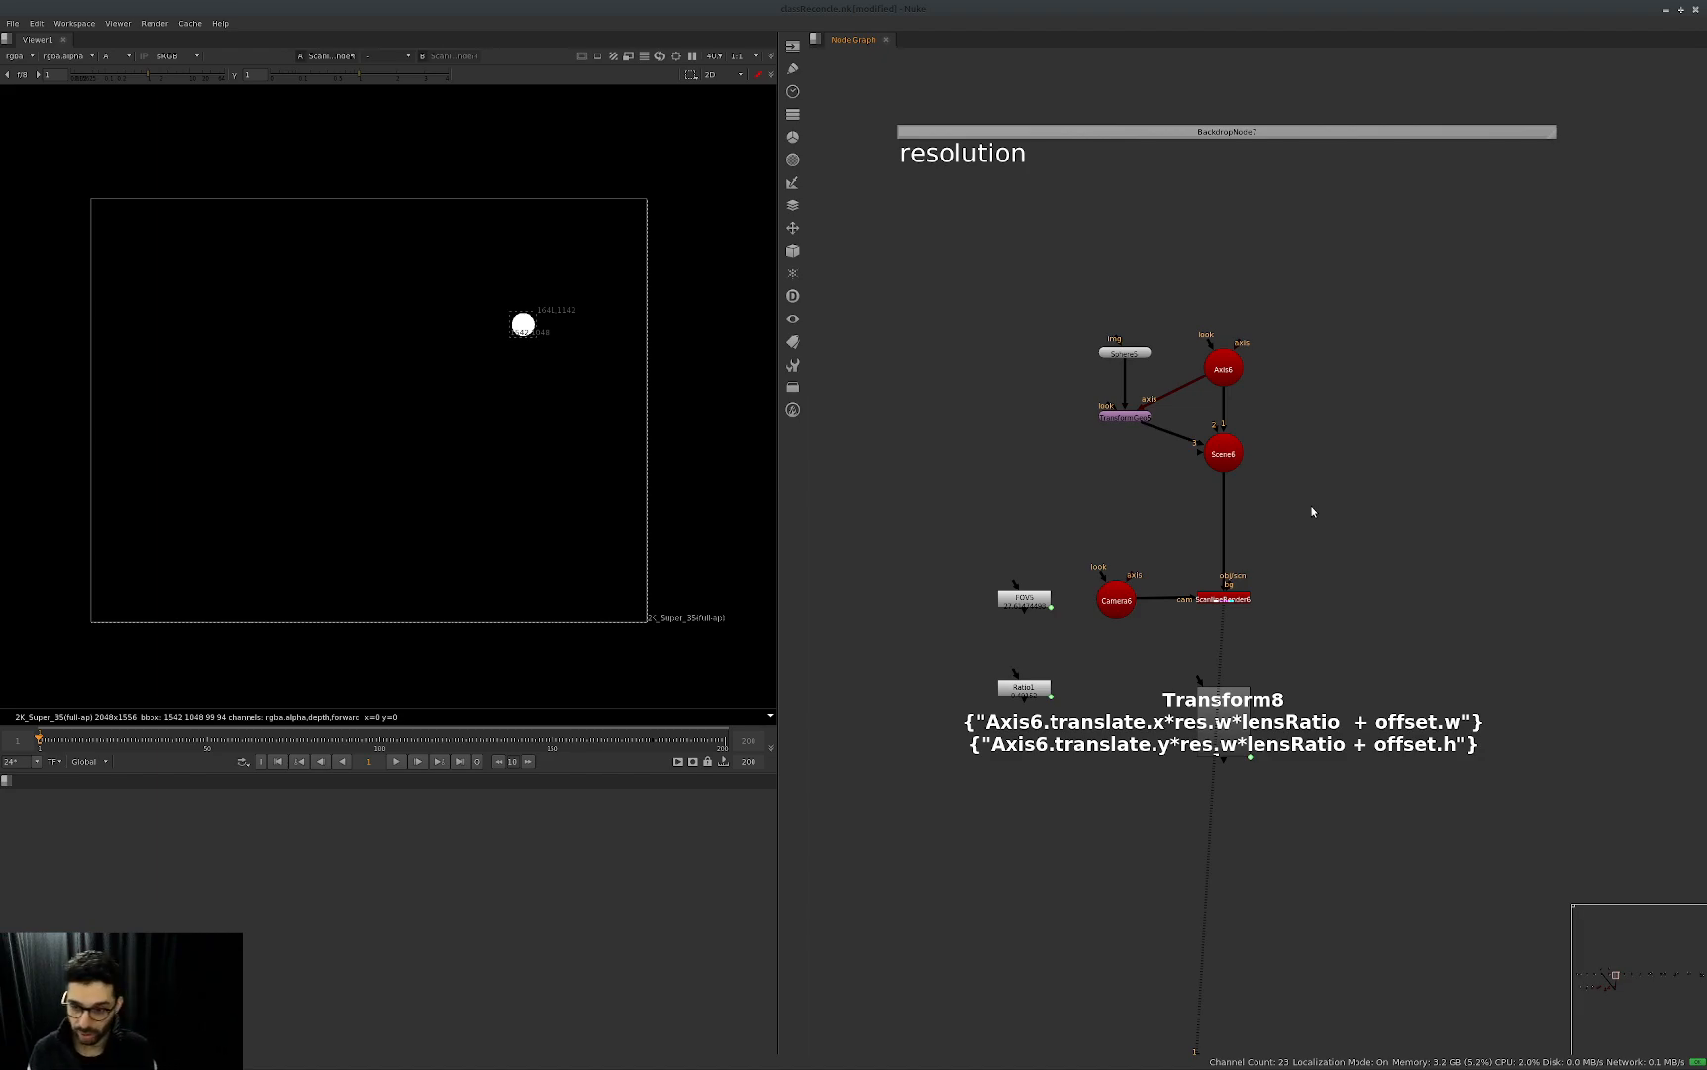
middle_click_drag(1389, 642, 1376, 643)
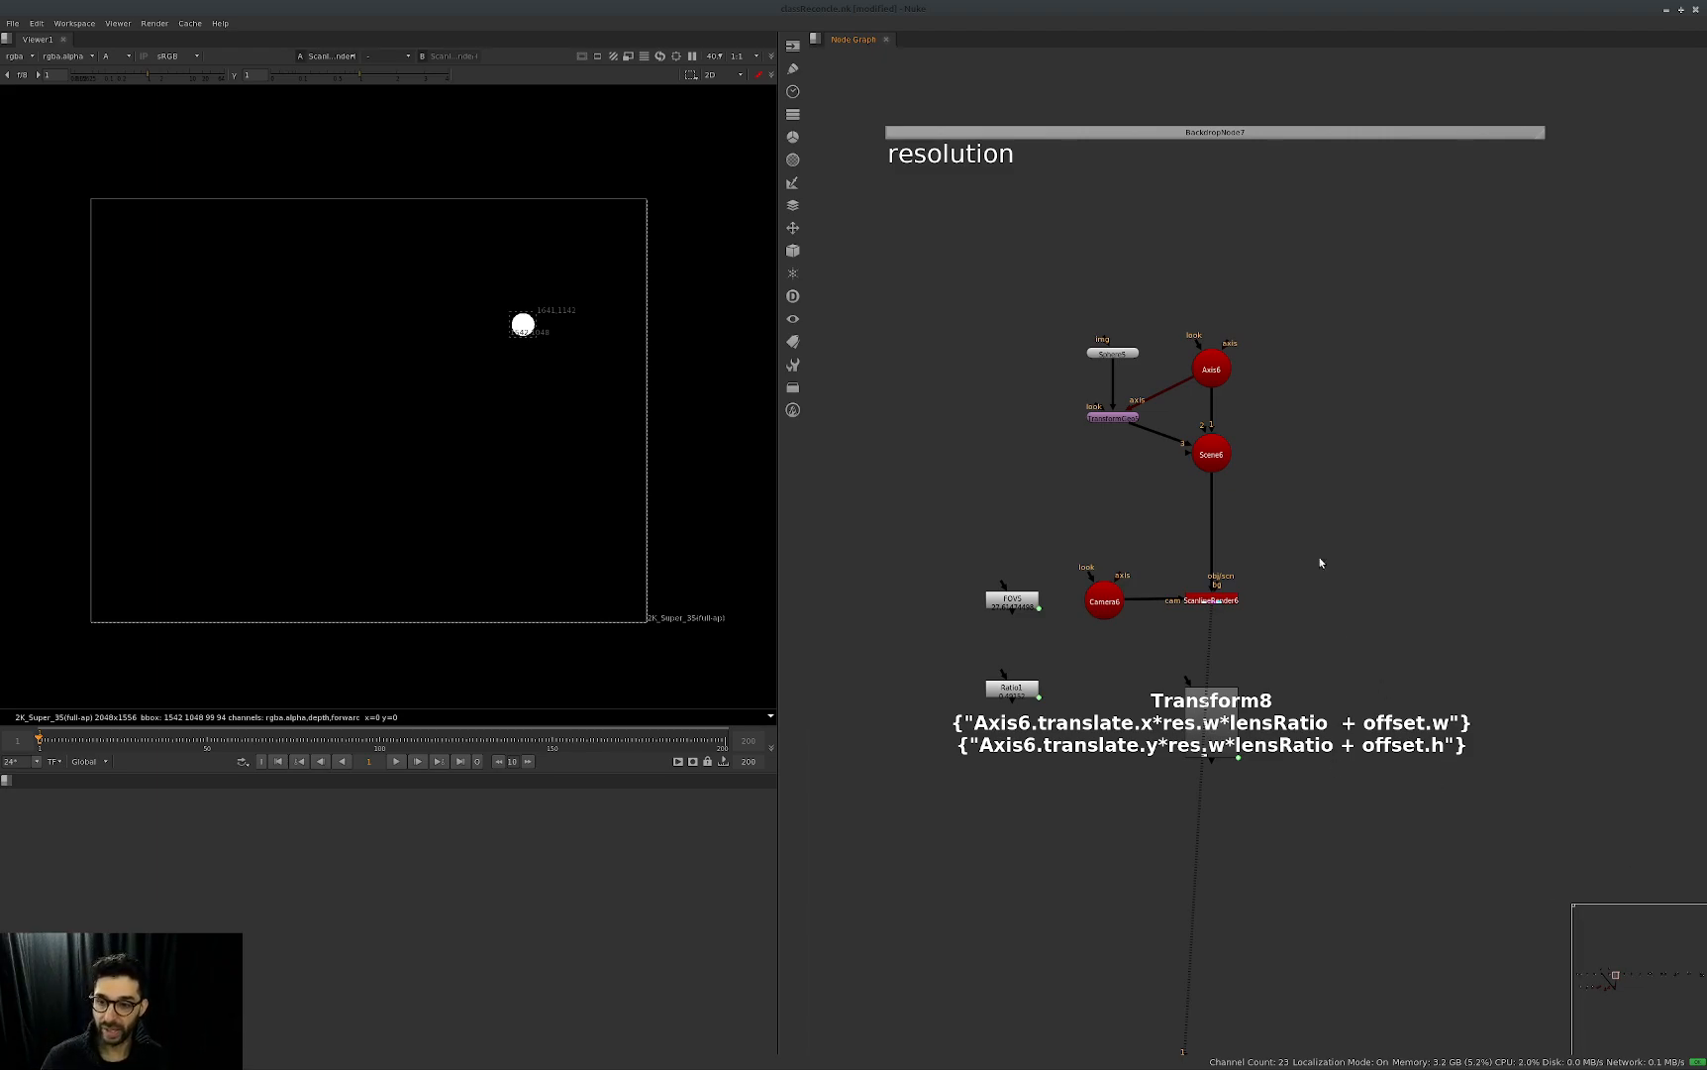
Open Axis6's properties and set its y translate to 0.106.
double_click(1212, 368)
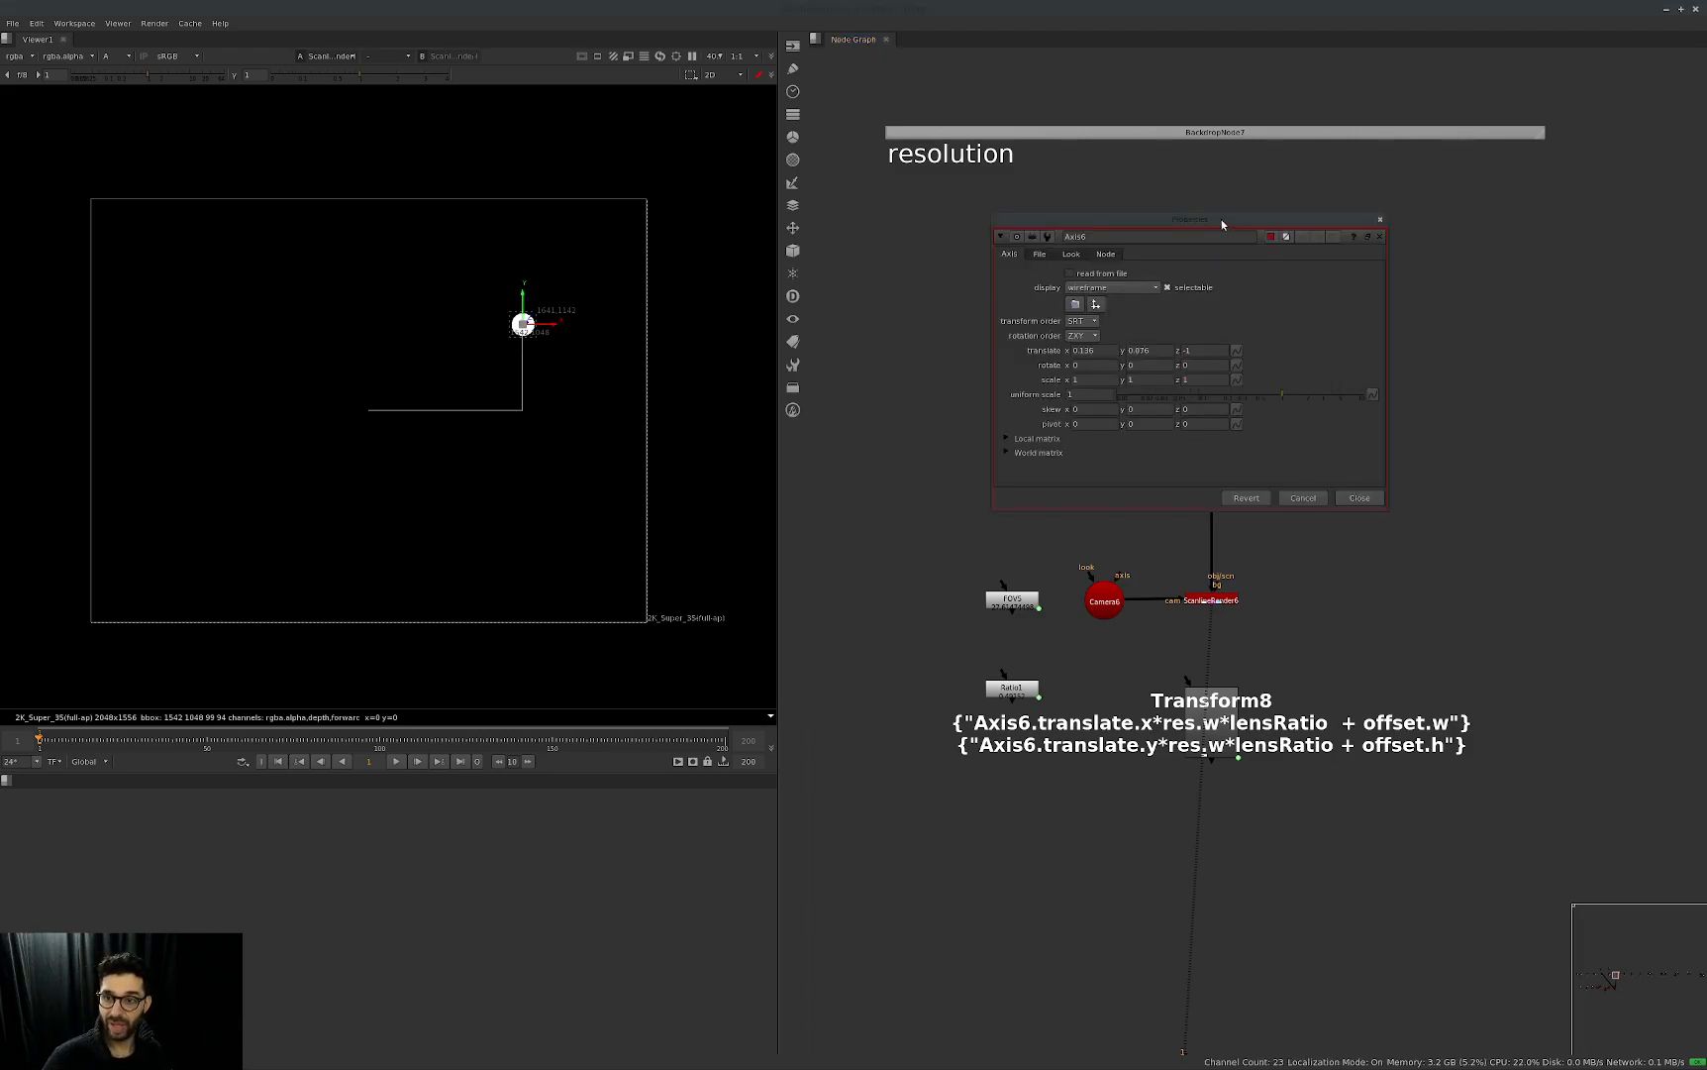
left_click(1161, 351)
key("Left")
key("Left")
key("Down")
key("Down")
key("Down")
key("Down")
key("Down")
key("Down")
key("Down")
key("Down")
key("Down")
key("Down")
key("Down")
key("Down")
key("Down")
key("Down")
key("Down")
key("Up")
key("Up")
key("Up")
key("Up")
key("Up")
key("Up")
key("Up")
key("Up")
key("Up")
key("Up")
key("Up")
key("Up")
key("Up")
key("Up")
key("Up")
key("Up")
key("Up")
key("Up")
Open Transform8's properties, set Axis6's x translate to 0.036 and close the properties windows.
double_click(1210, 728)
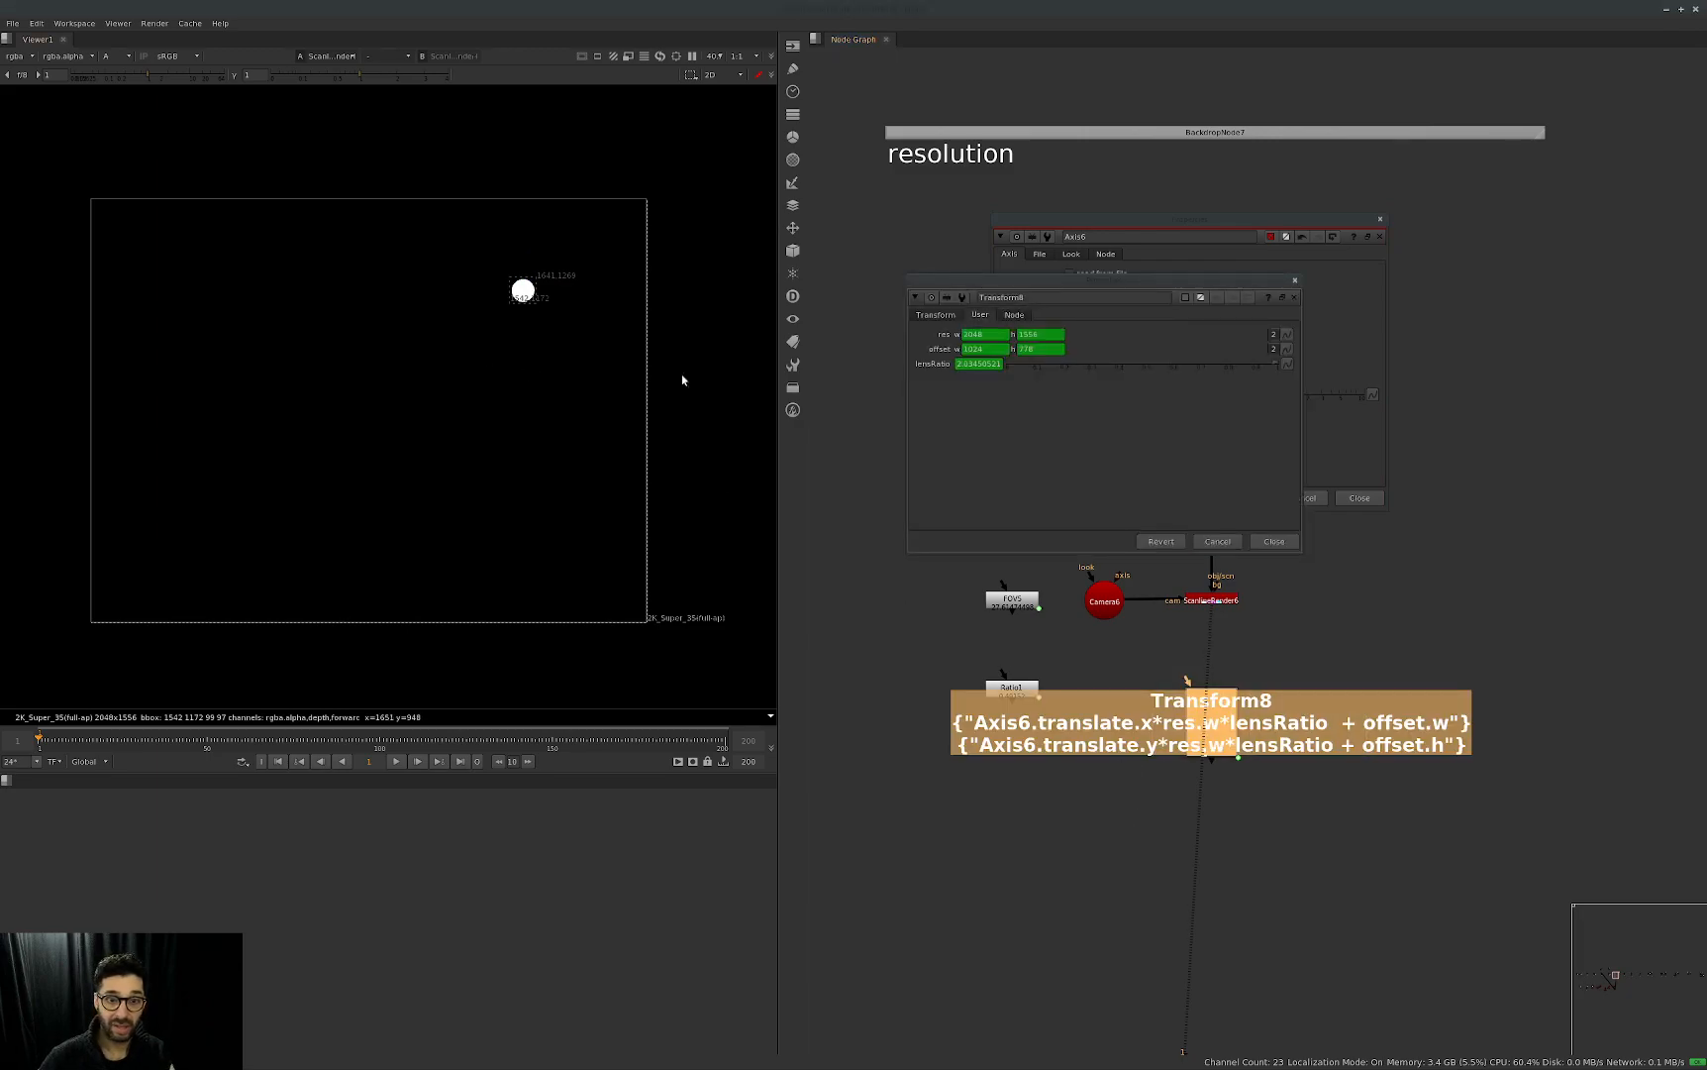
left_click_drag(1037, 285, 1068, 578)
left_click(1110, 352)
key("Down")
middle_click_drag(1477, 466, 1297, 461, "alt")
left_click(1359, 498)
left_click(1326, 592)
Reopen the properties of Axis6 and Transform8 in the resolution setup and arrange the windows so both translate rows are visible.
middle_click_drag(1649, 500, 1284, 568)
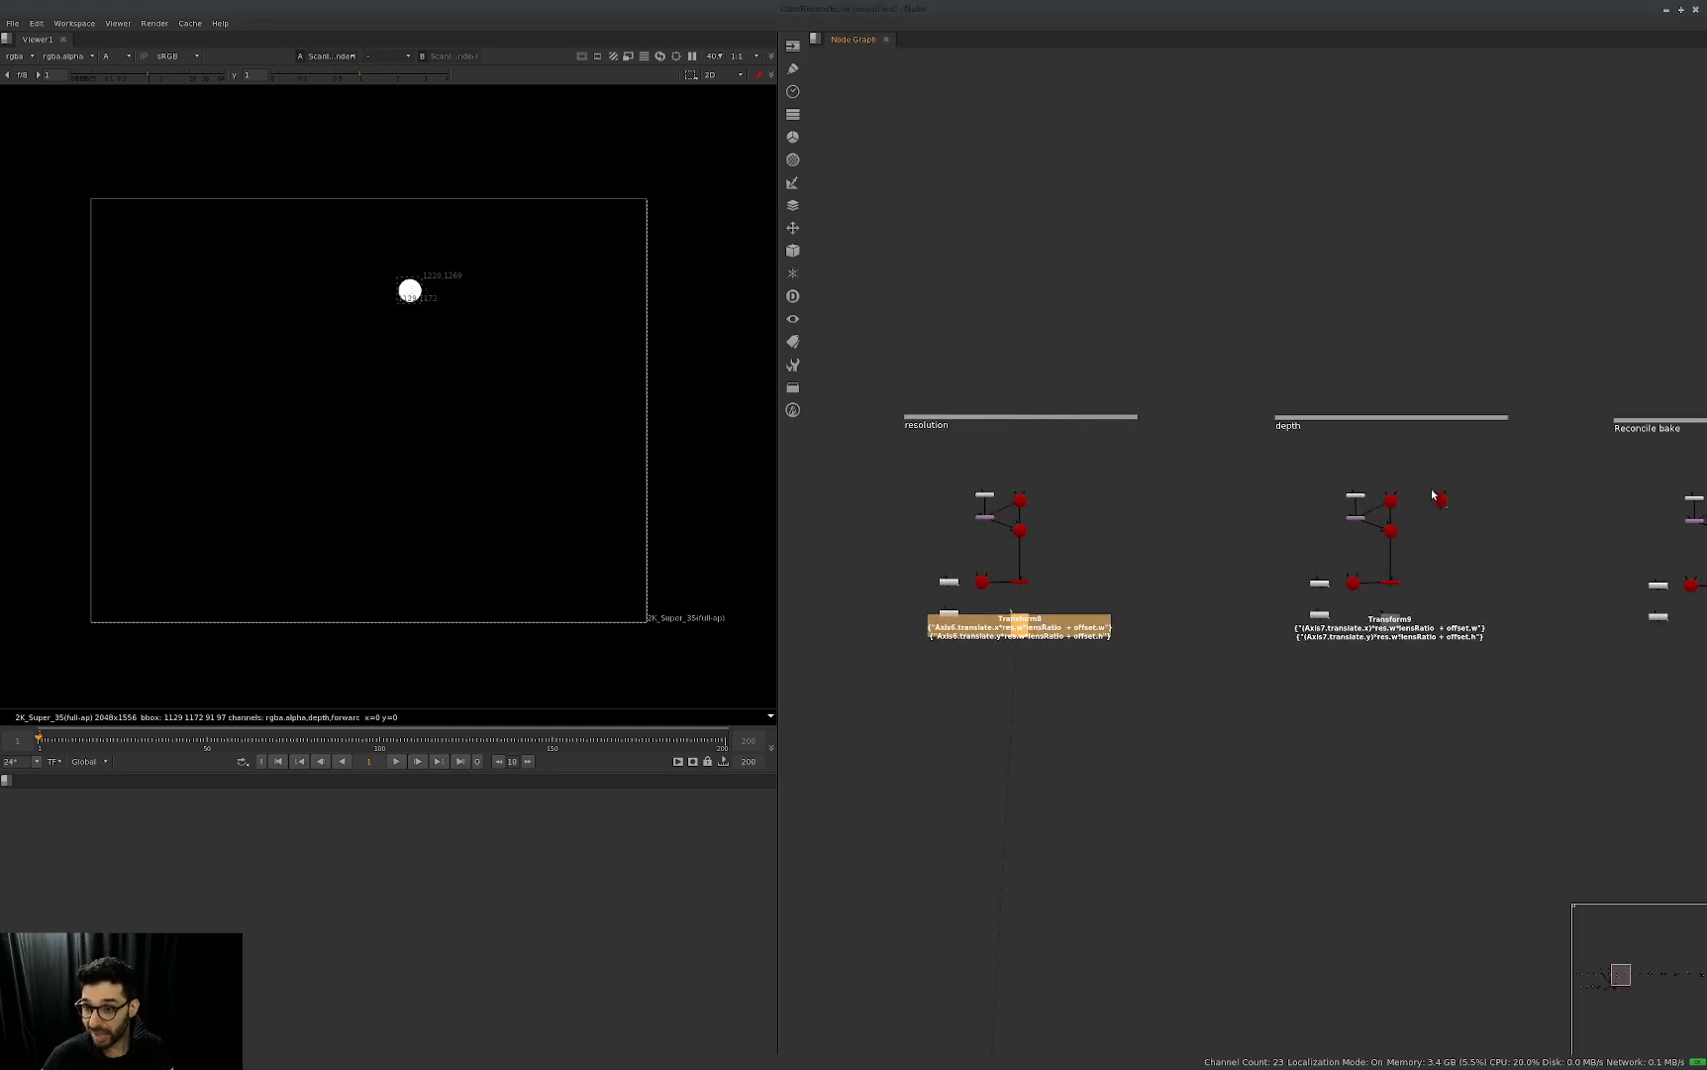
middle_click_drag(1430, 497, 1244, 530)
scroll(1219, 610, "up", 3)
middle_click_drag(1048, 598, 1482, 567)
left_click(1165, 586)
left_click(1117, 644)
left_click(1159, 555)
double_click(1086, 464)
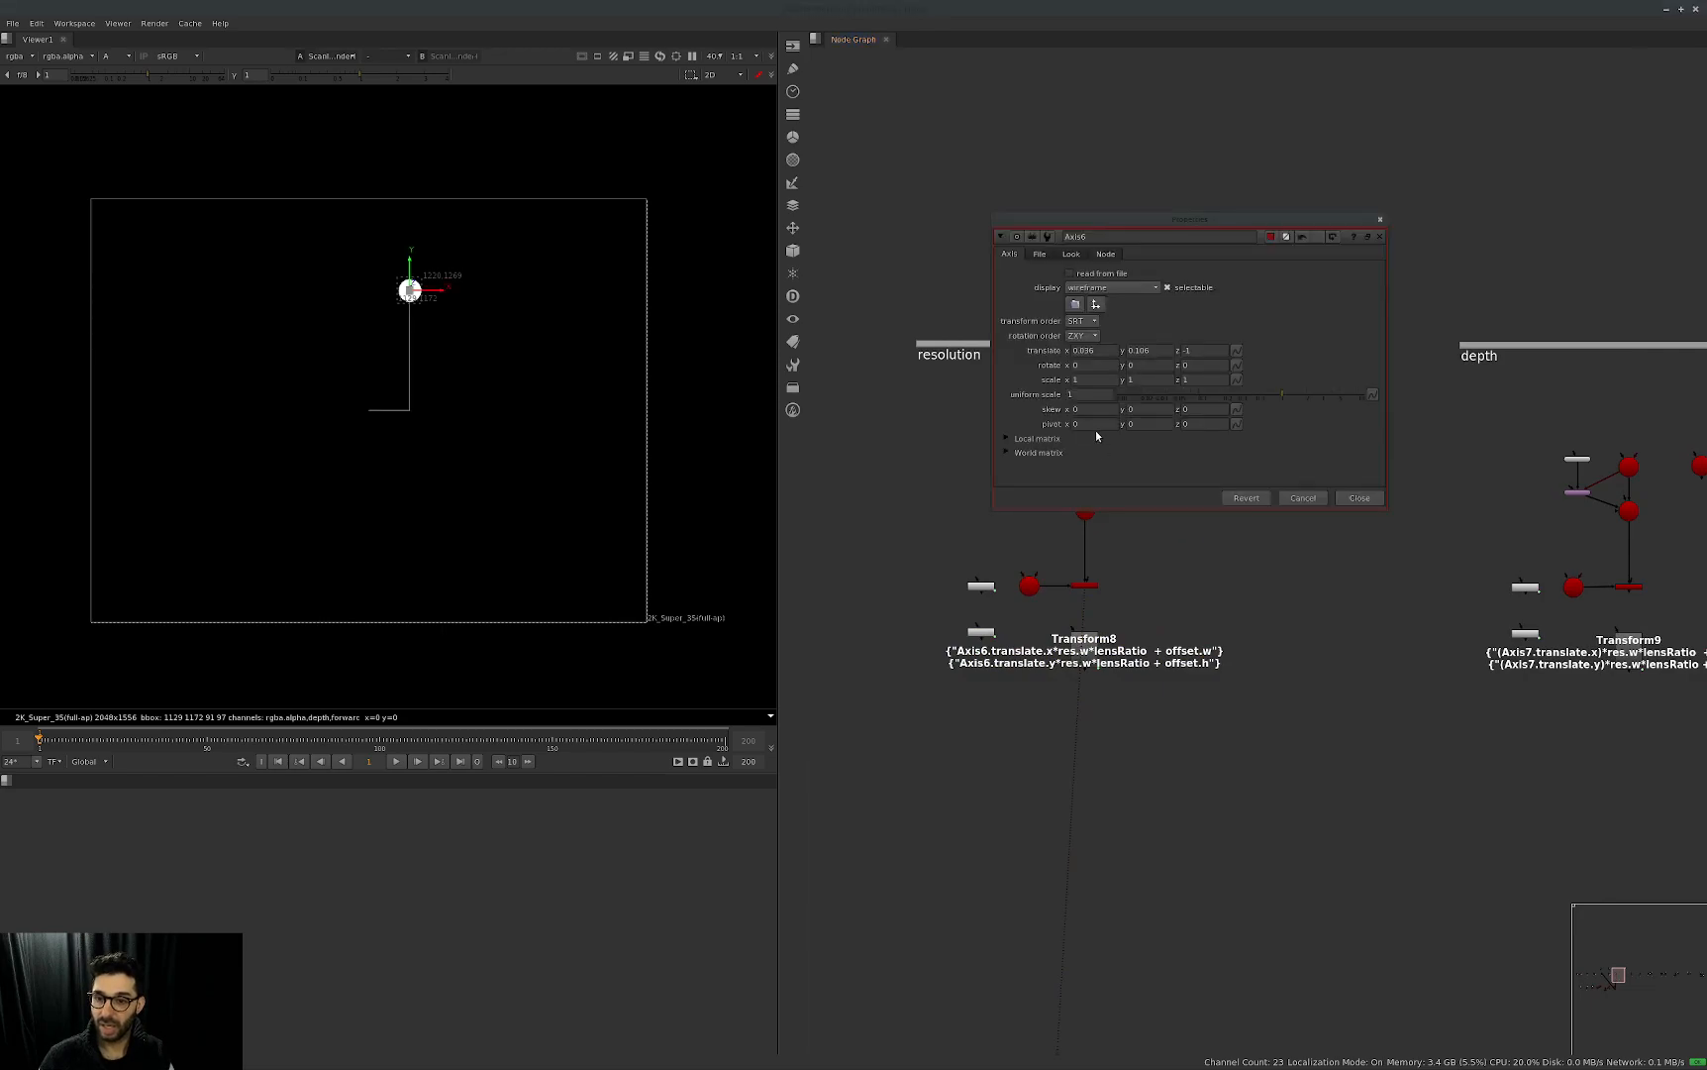
left_click_drag(1169, 220, 1447, 321)
double_click(1141, 654)
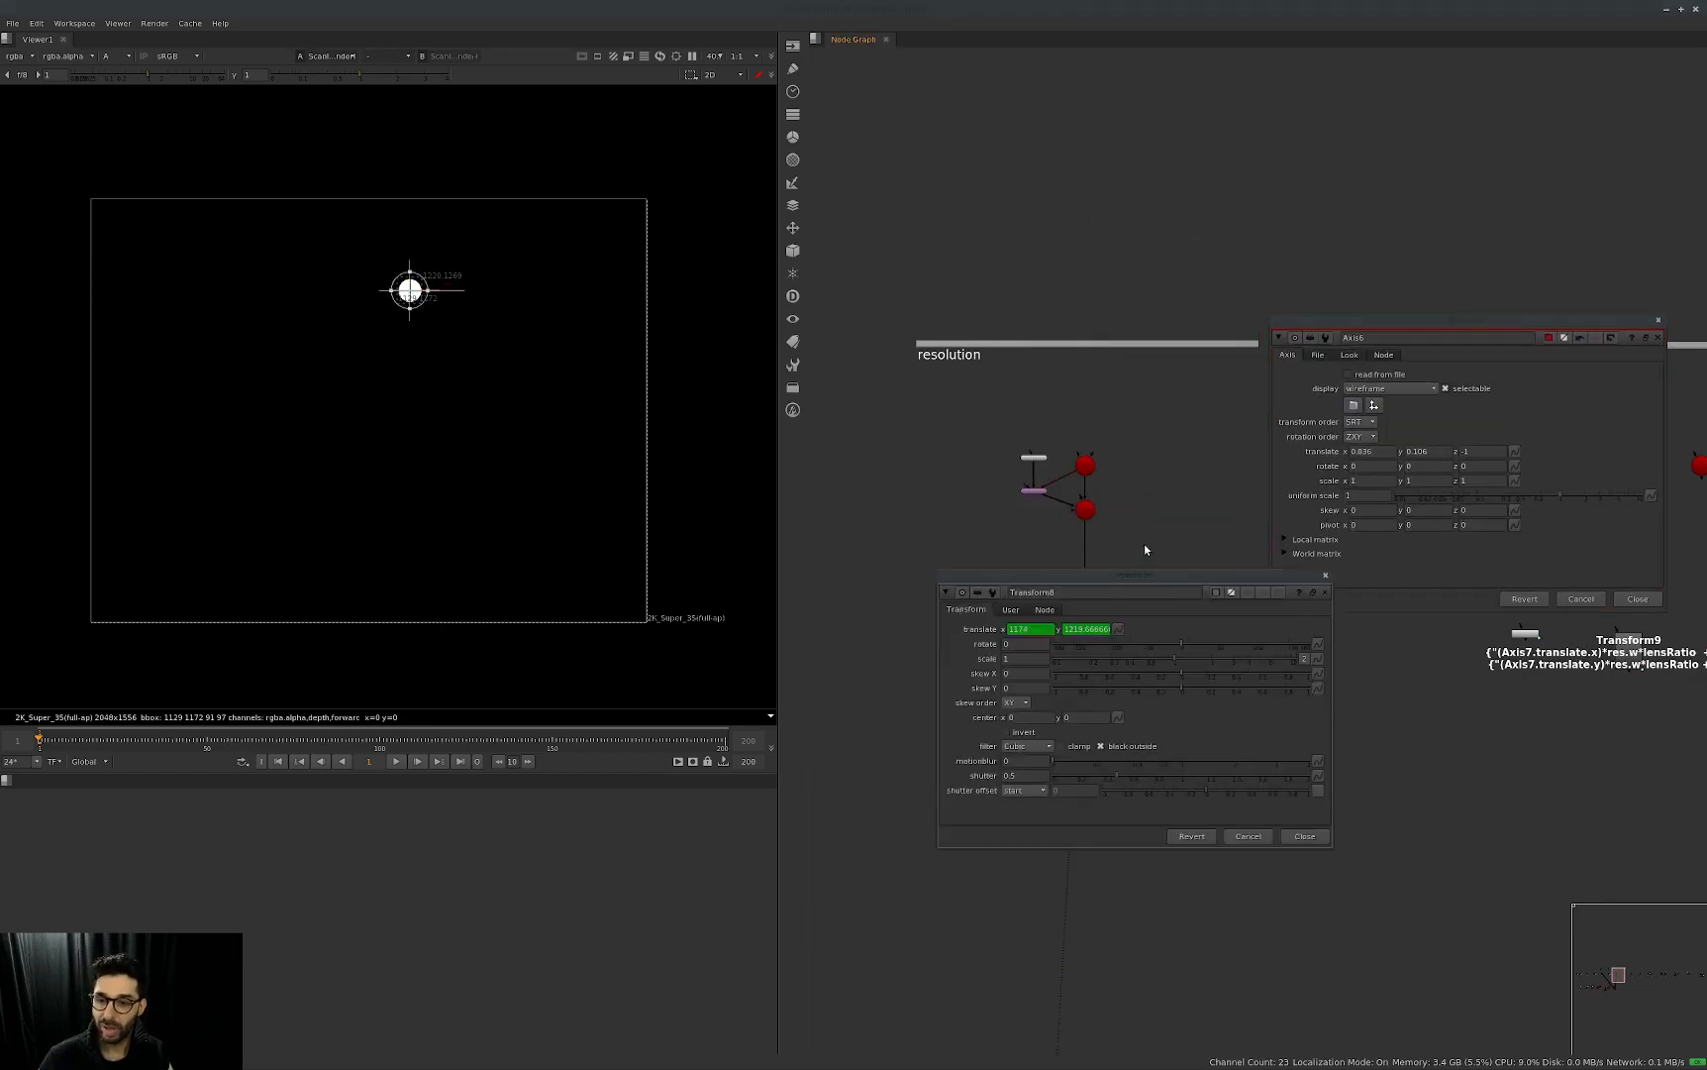
left_click_drag(1170, 590, 1084, 697)
left_click_drag(1525, 329, 1141, 341)
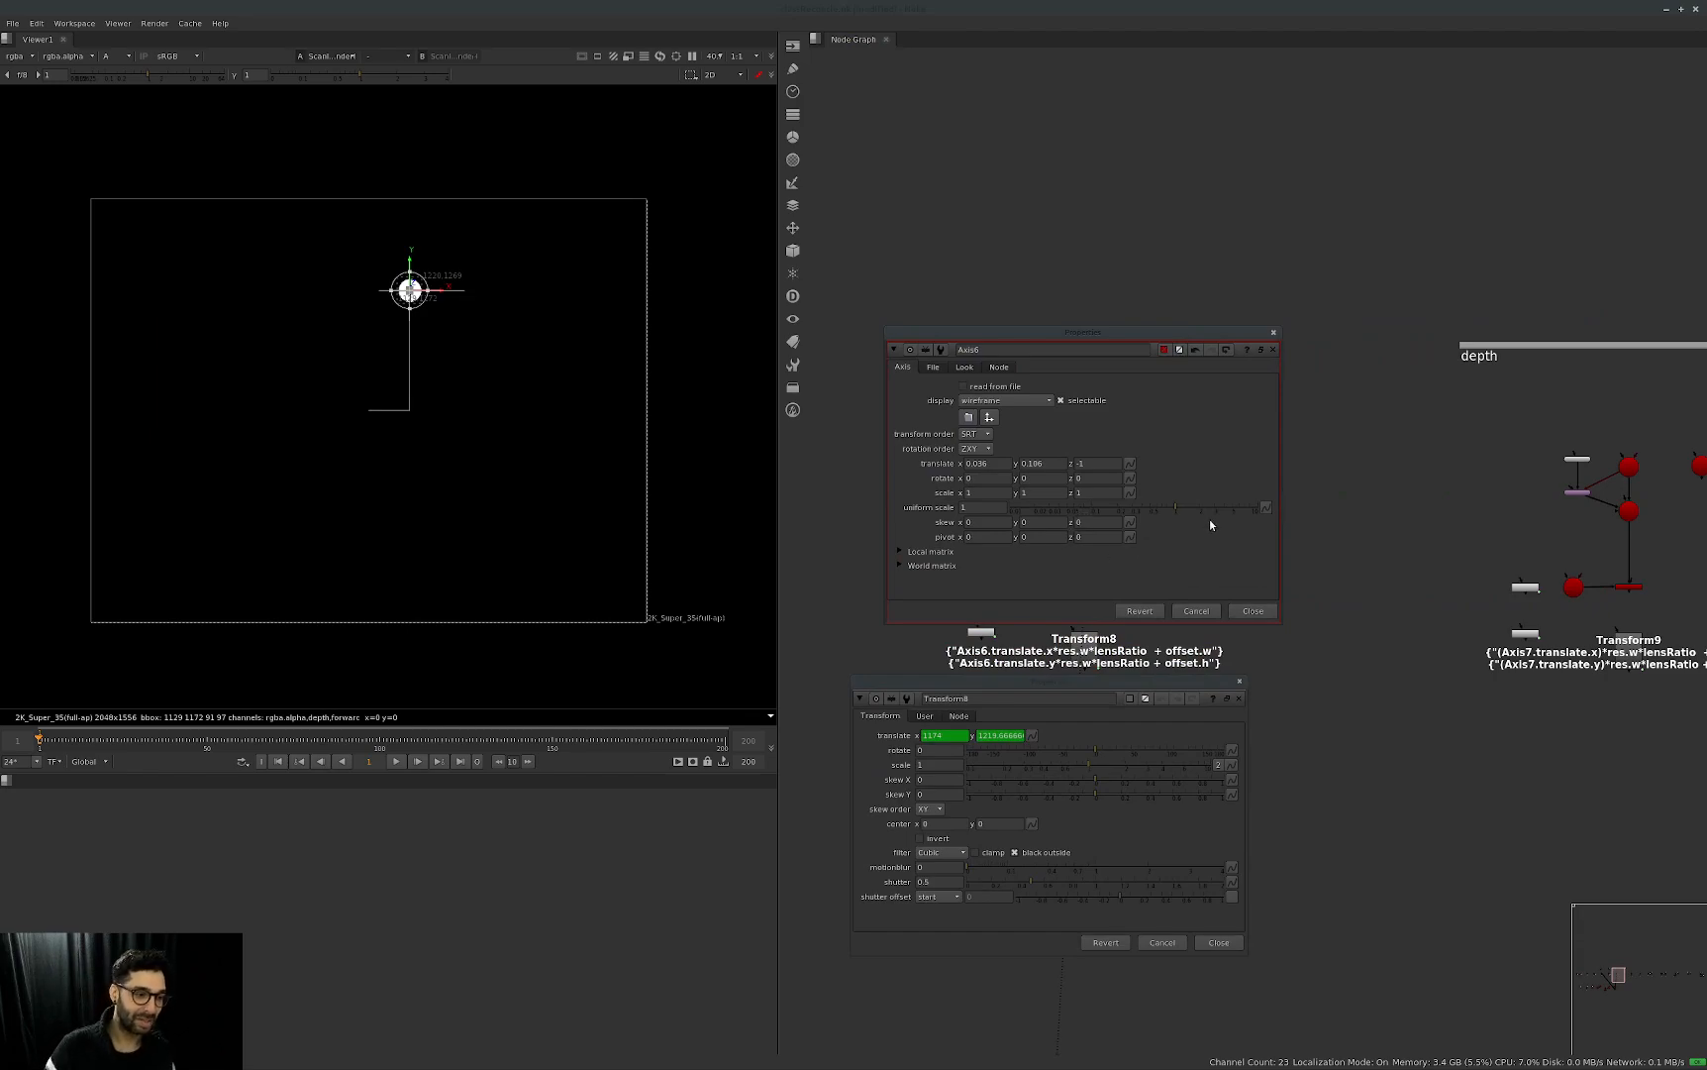
Vary Axis6's z translate in small increments around -1 and return it to -1.
double_click(1094, 463)
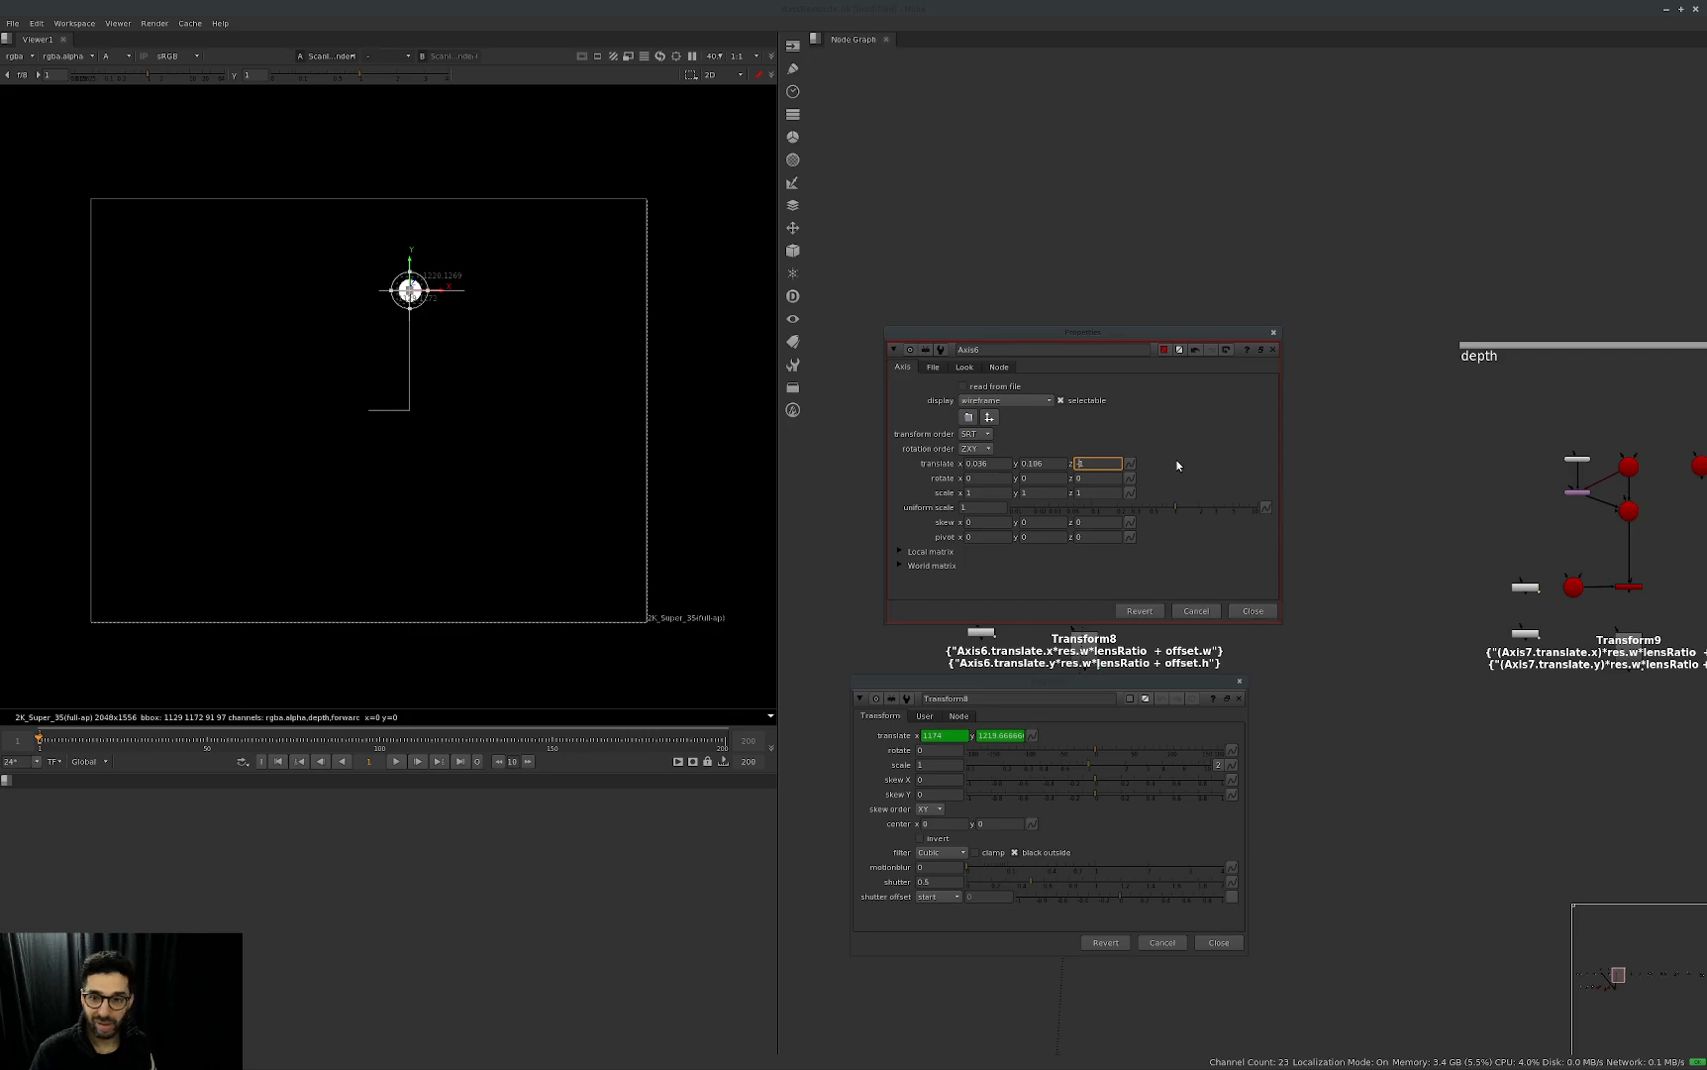
key("Down")
key("Up")
key("Up")
key("Down")
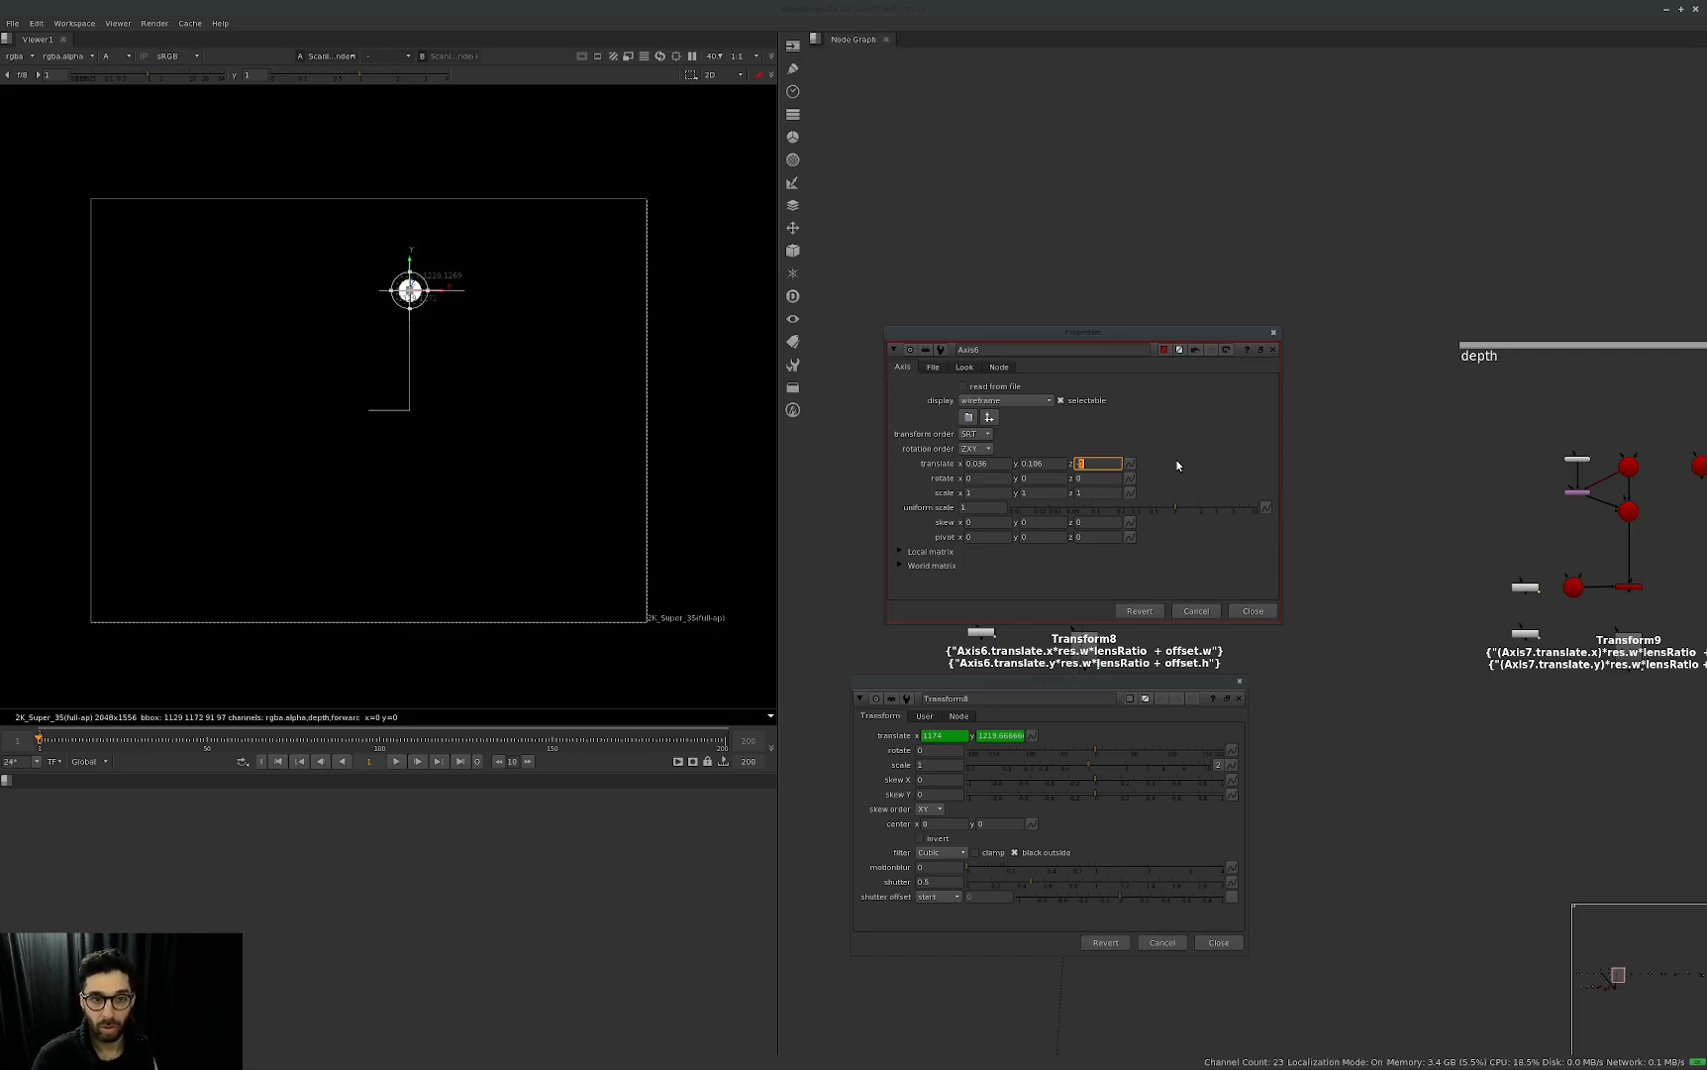
key("Right")
key("Up")
key("Up")
key("Down")
key("Down")
key("Down")
key("Down")
key("Down")
key("Down")
key("Down")
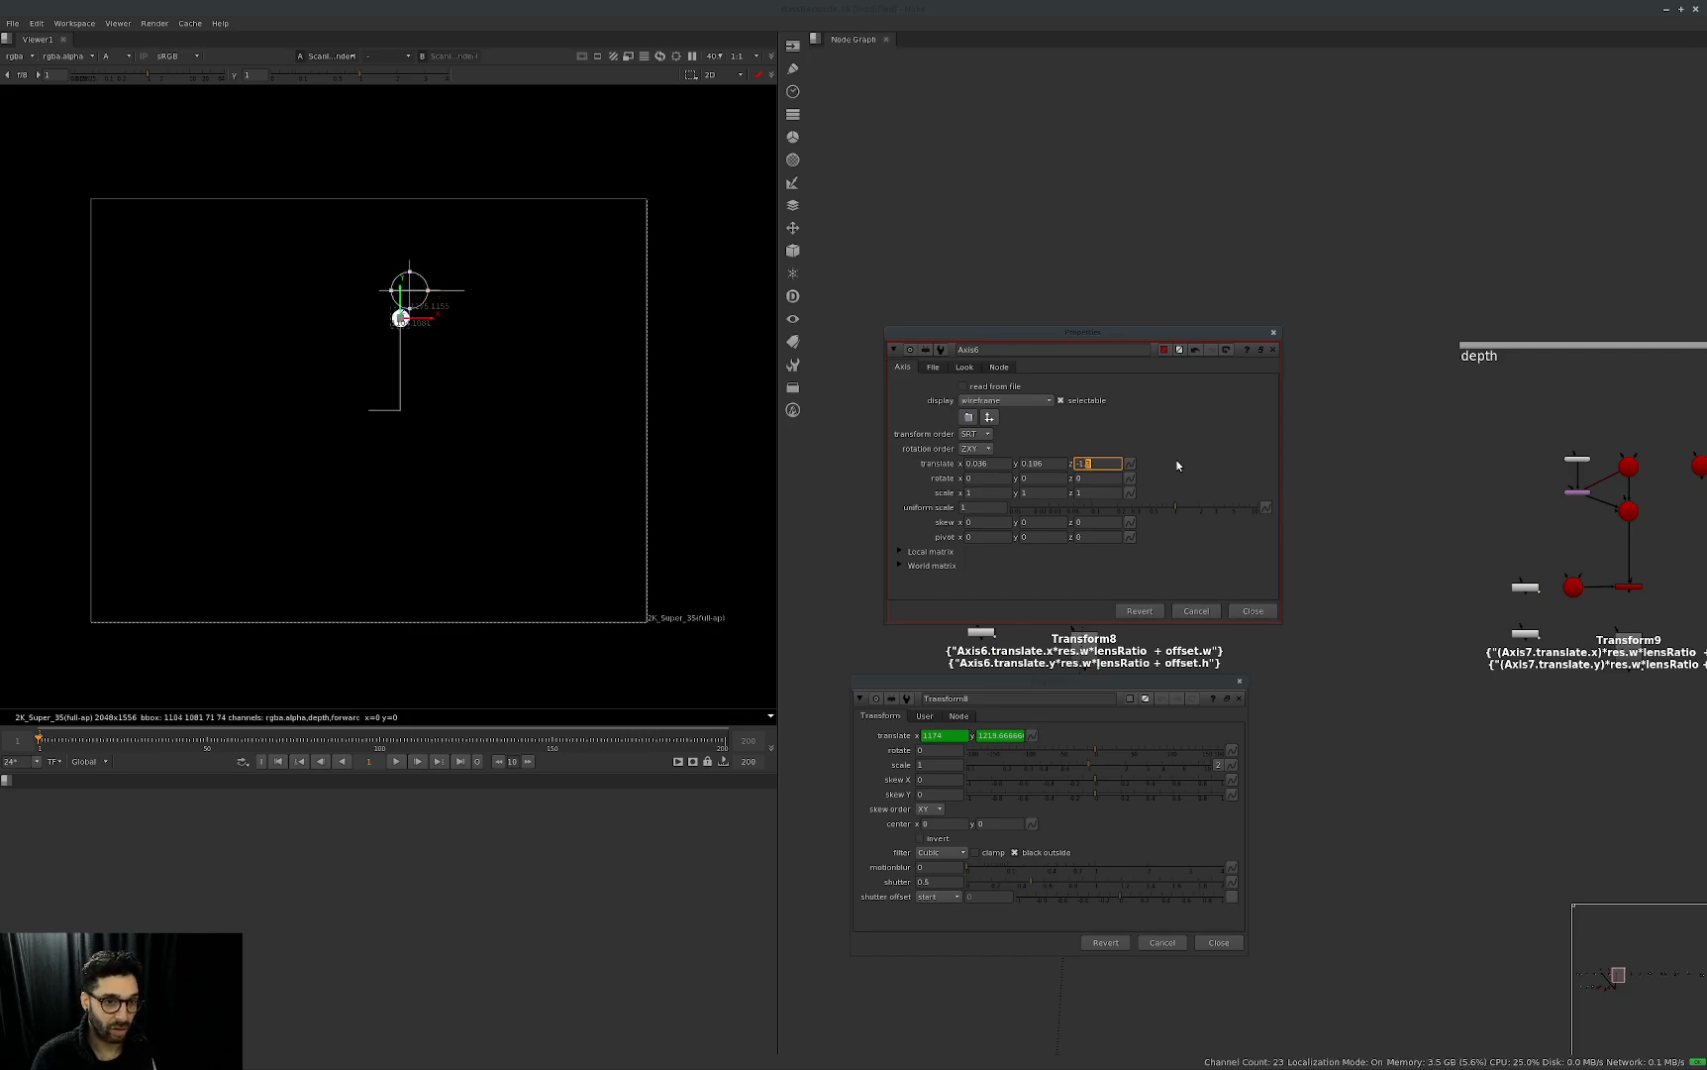
key("Up")
key("Up")
key("Up")
key("Up")
key("Up")
key("Up")
key("Up")
key("Up")
key("Up")
key("Down")
key("Down")
key("Down")
key("Down")
key("Down")
key("Down")
key("Down")
key("Down")
key("Up")
key("Up")
key("Up")
key("Up")
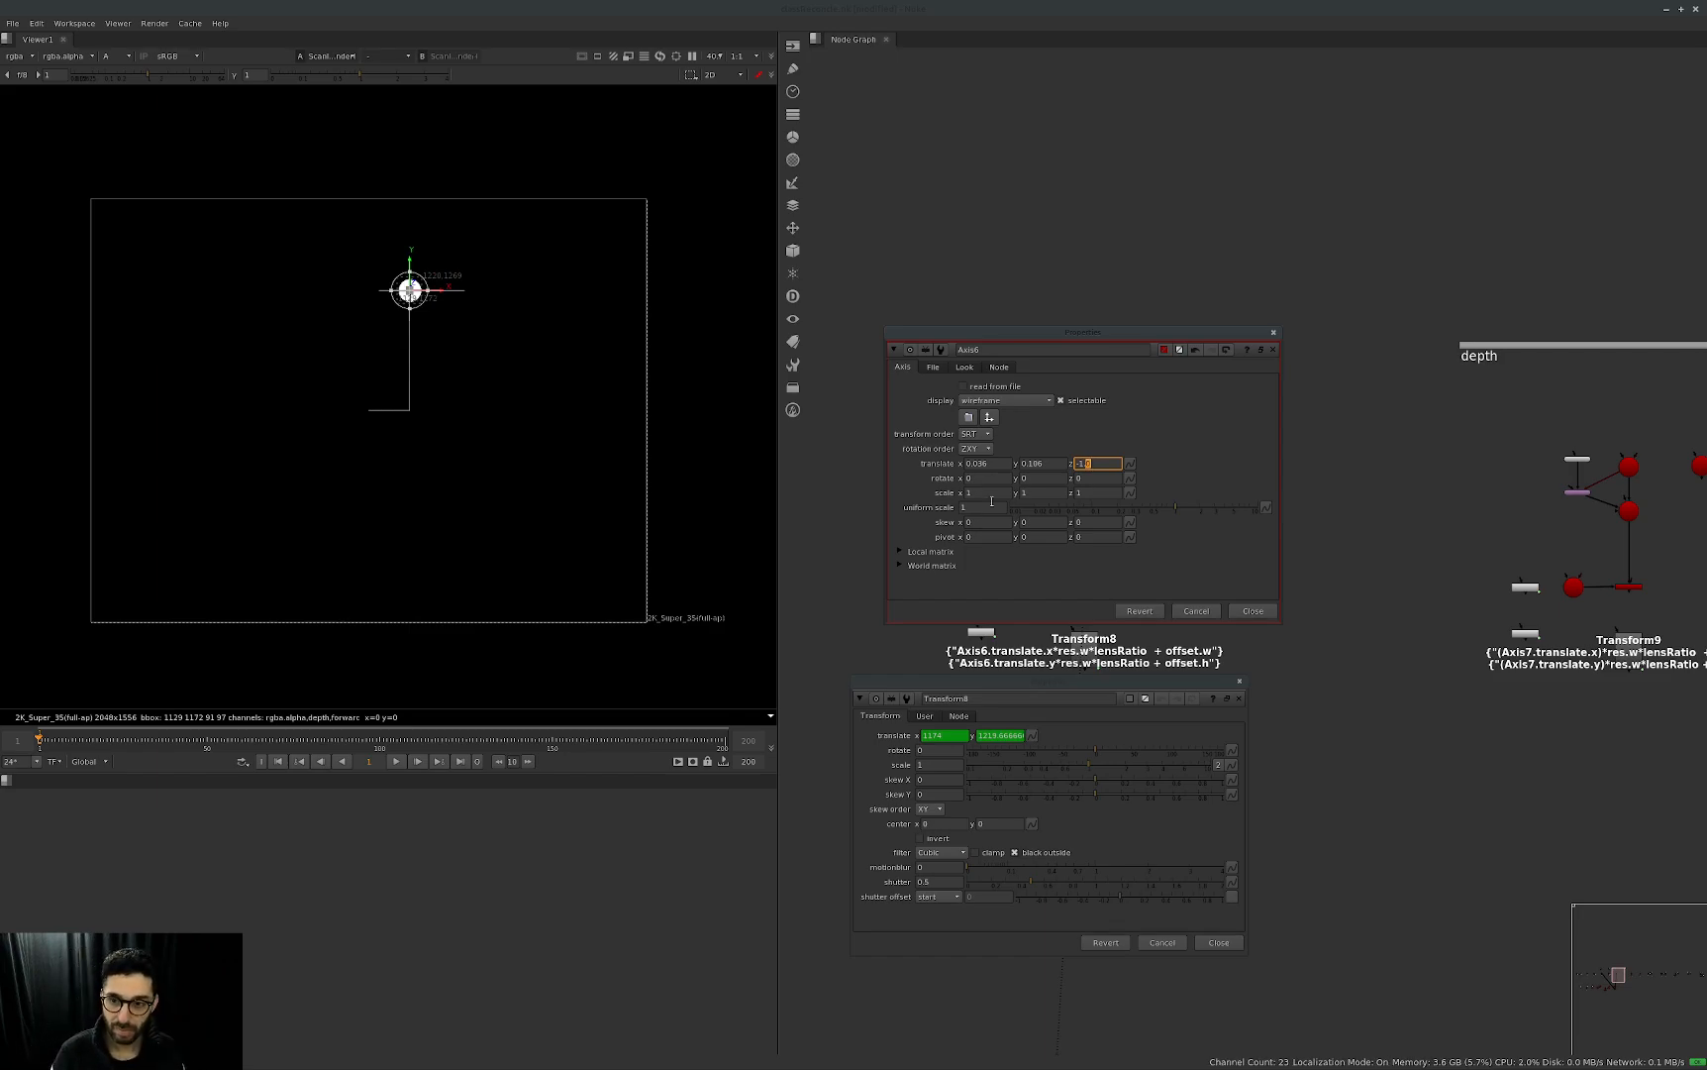
Set Axis6's x translate to 0.2 and its y translate to 0.11.
left_click_drag(1159, 331, 1202, 321)
left_click(1044, 453)
key("Up")
key("Up")
key("Up")
key("Up")
key("Up")
key("Up")
key("Up")
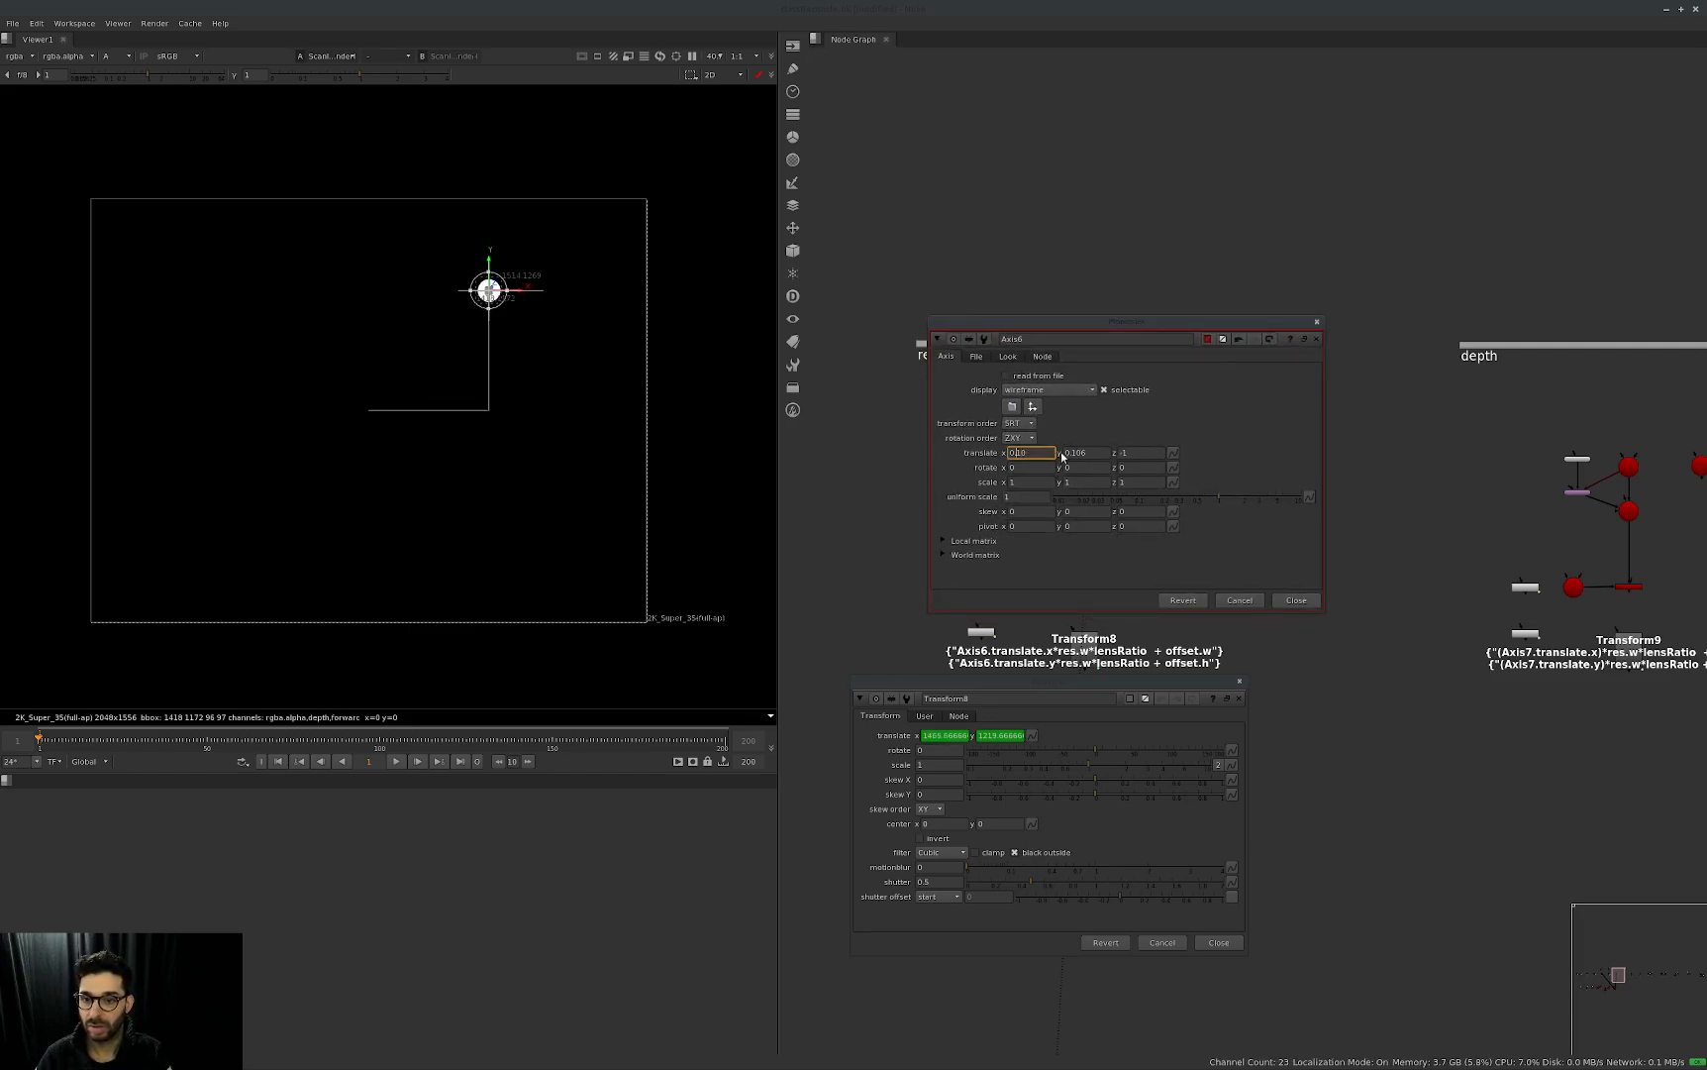
key("Left")
key("Up")
left_click(1109, 453)
key("Left")
key("Up")
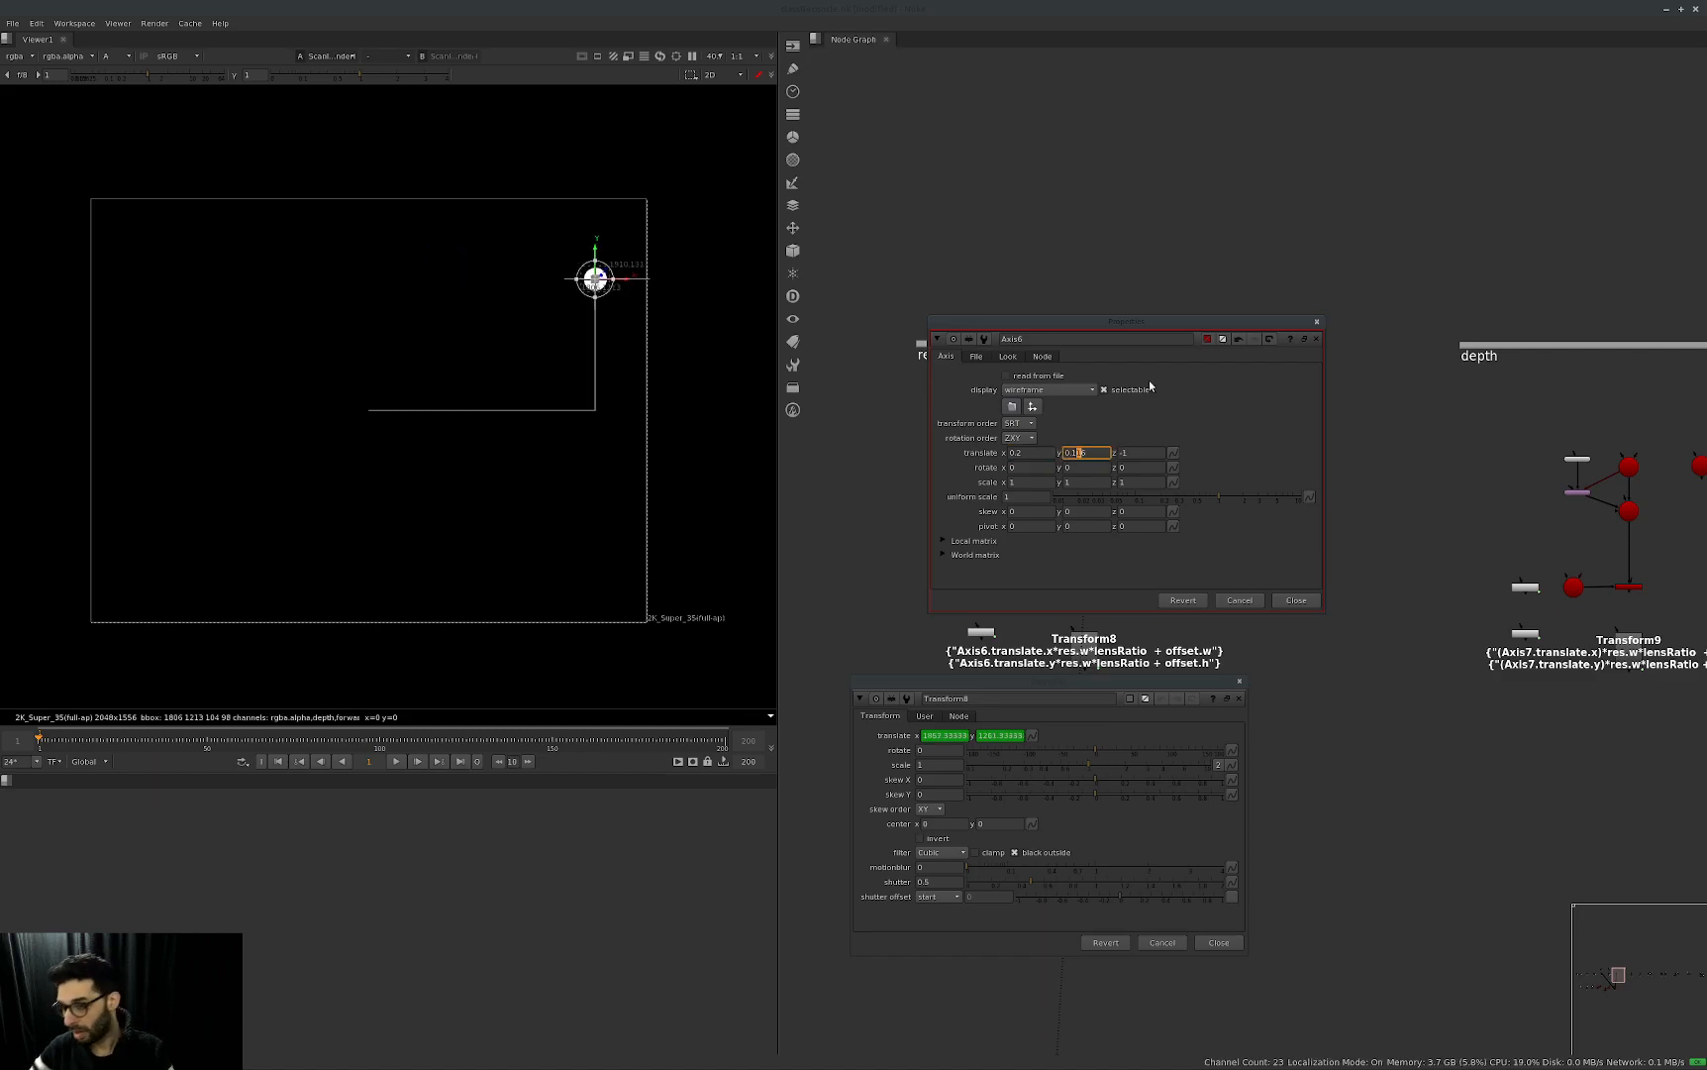
key("BackSpace")
key("Return")
Push Axis6 away from the camera by lowering its z translate gradually to about -8.
left_click(1157, 453)
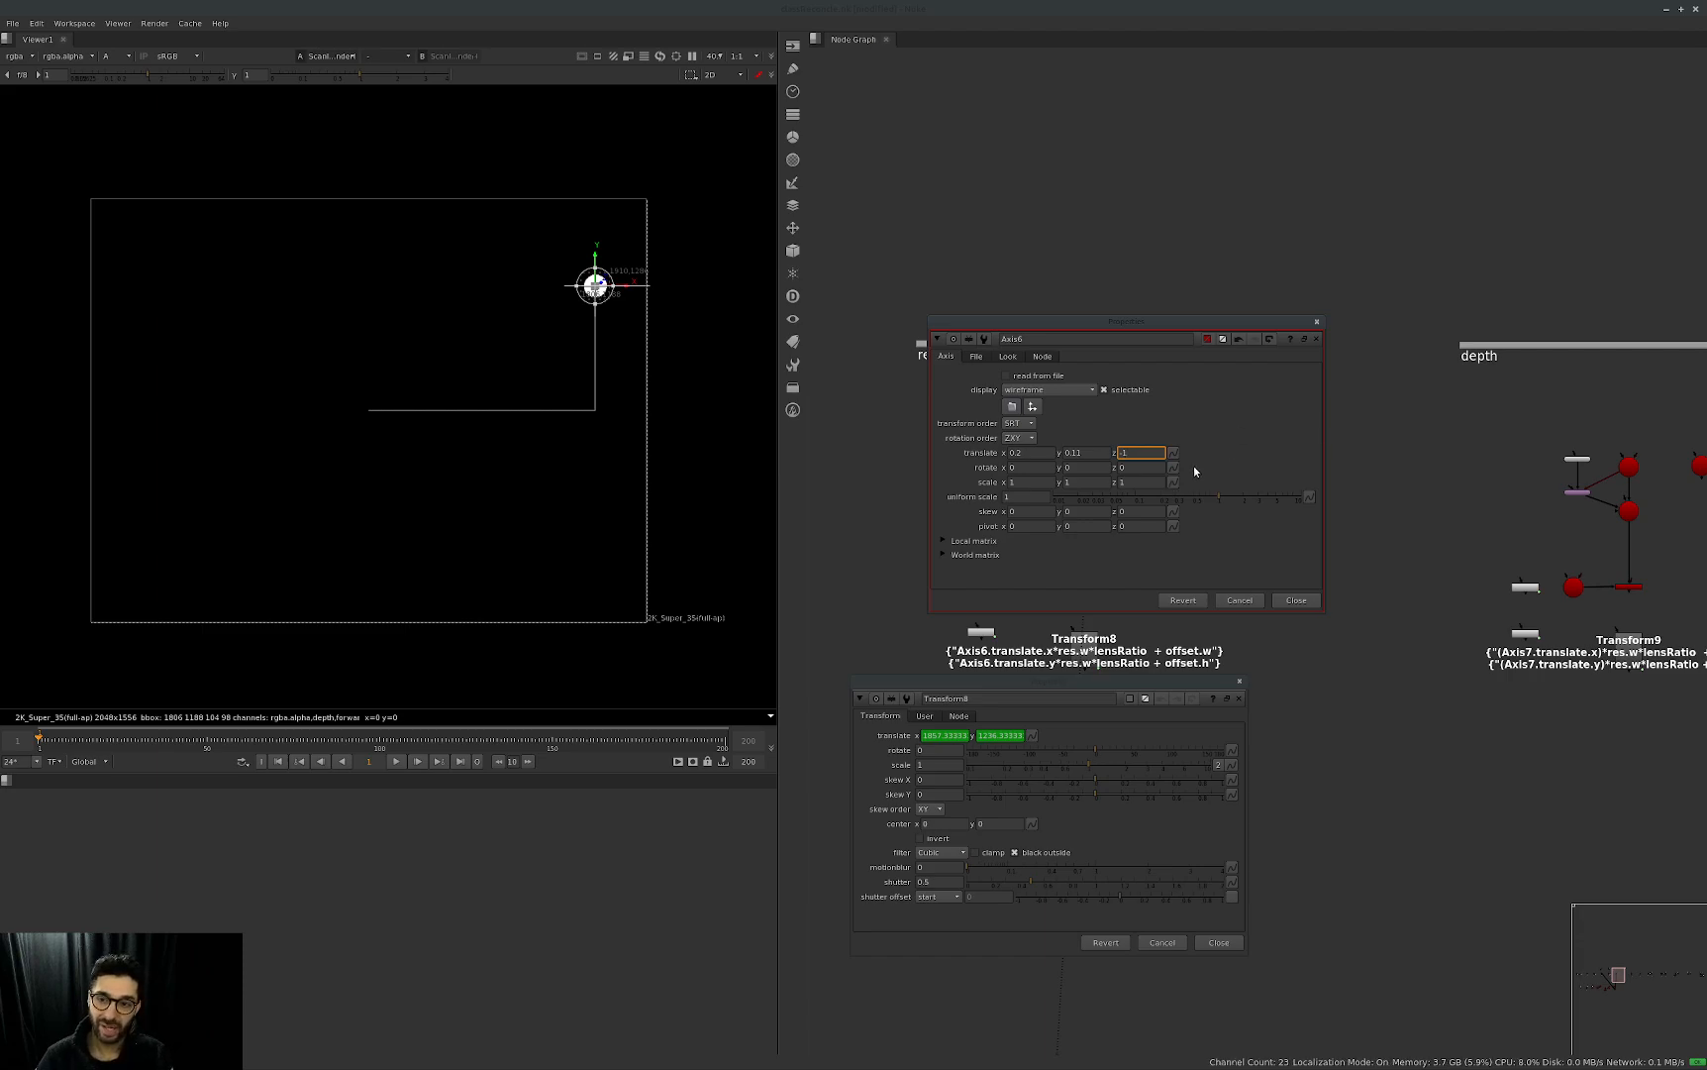
key("Down")
key("Down")
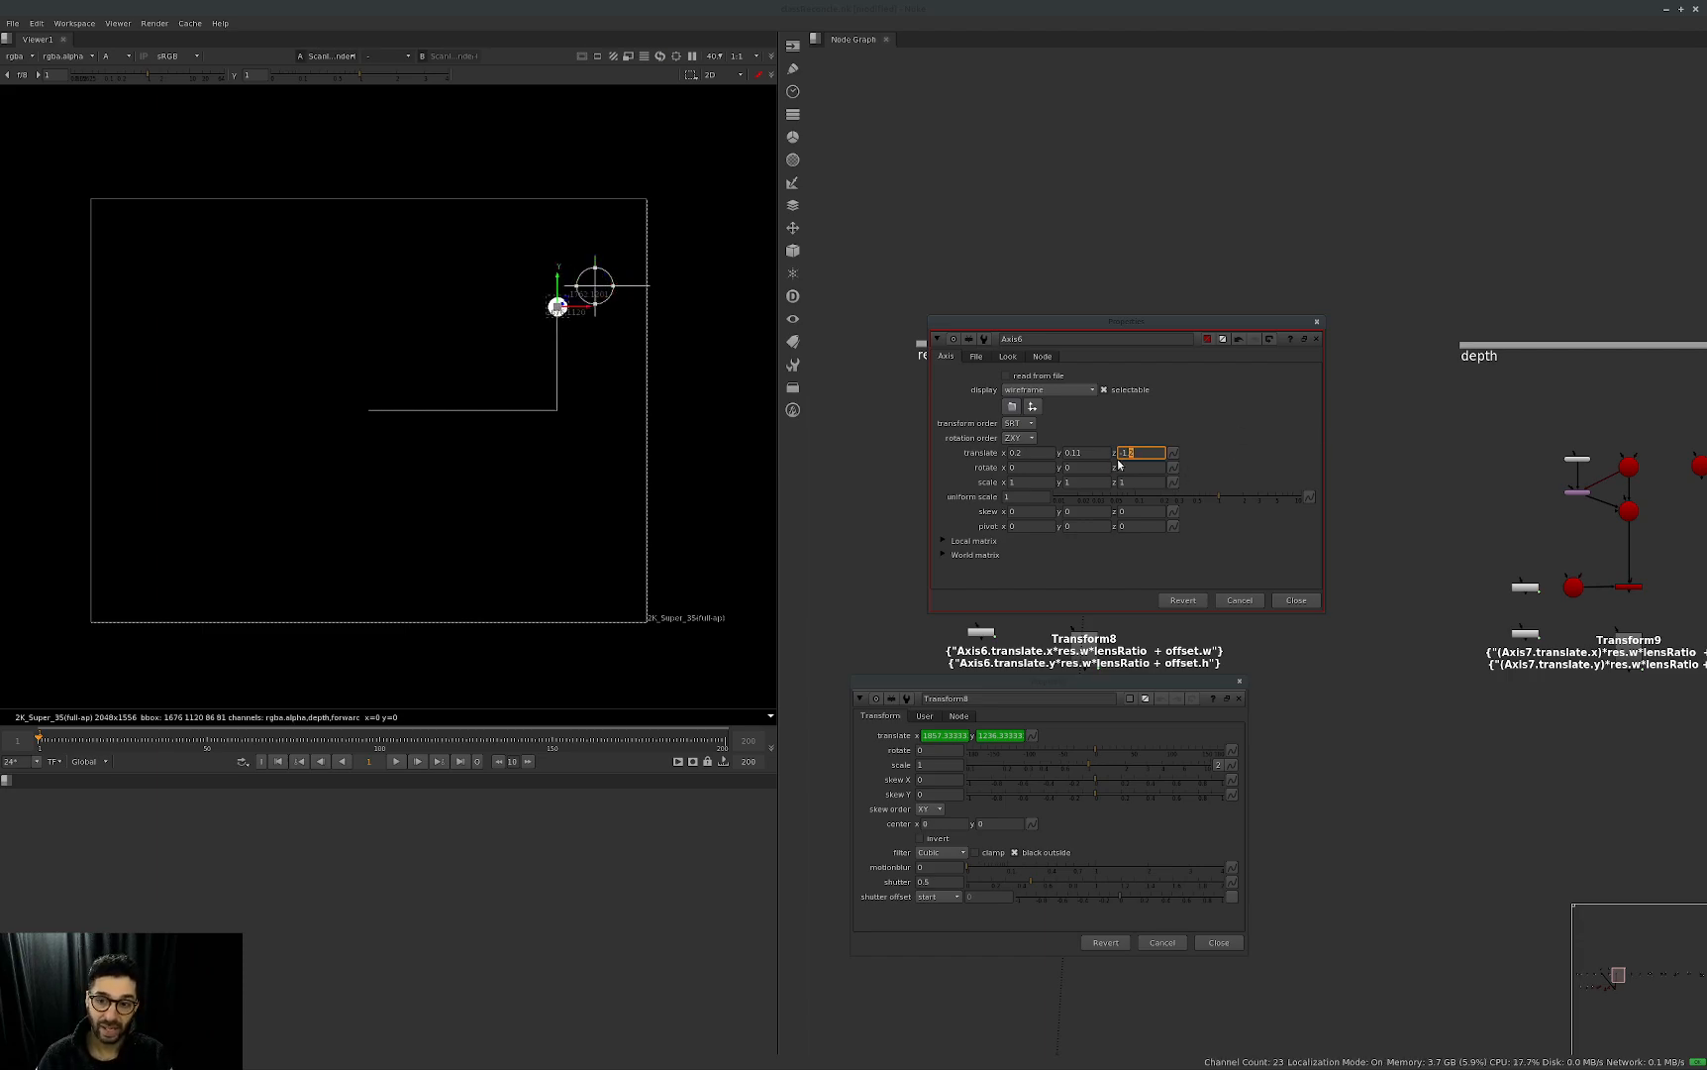
key("Down")
key("Down")
key("Down")
key("Down")
key("Down")
key("Down")
key("Down")
key("Down")
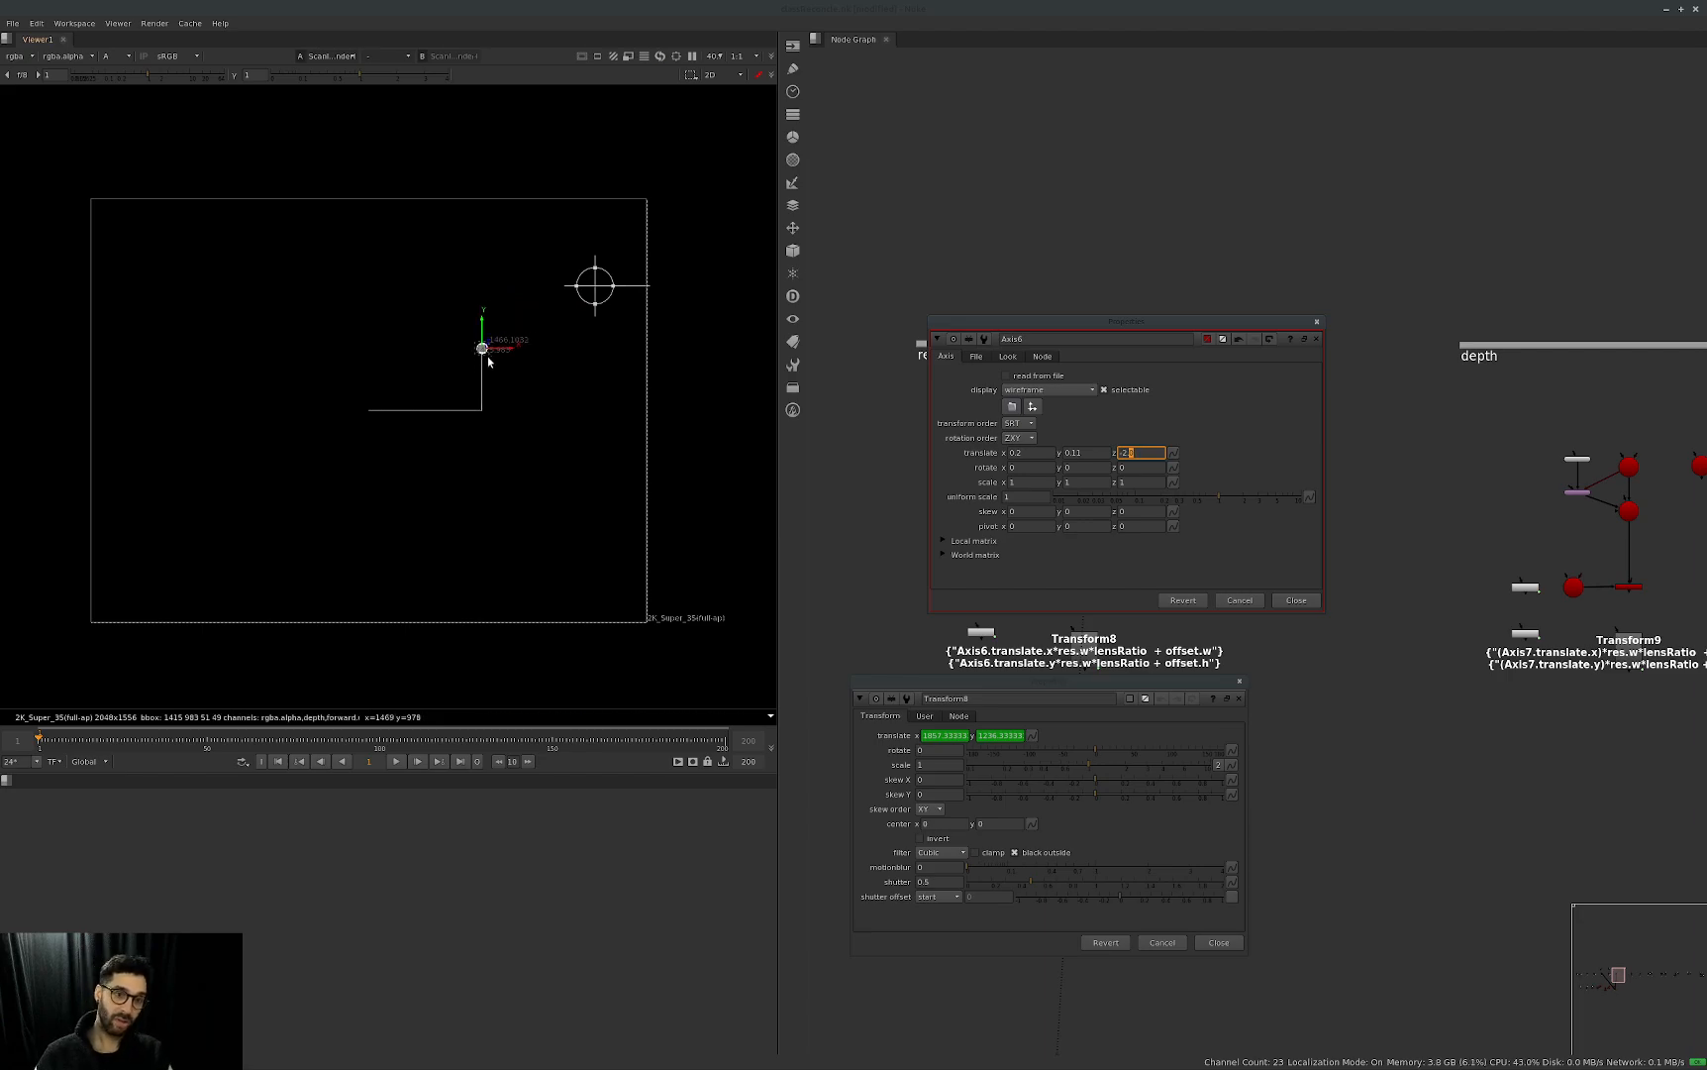
key("Down")
key("Down")
key("Down")
key("Down")
key("Down")
key("Down")
key("Down")
key("Down")
key("Down")
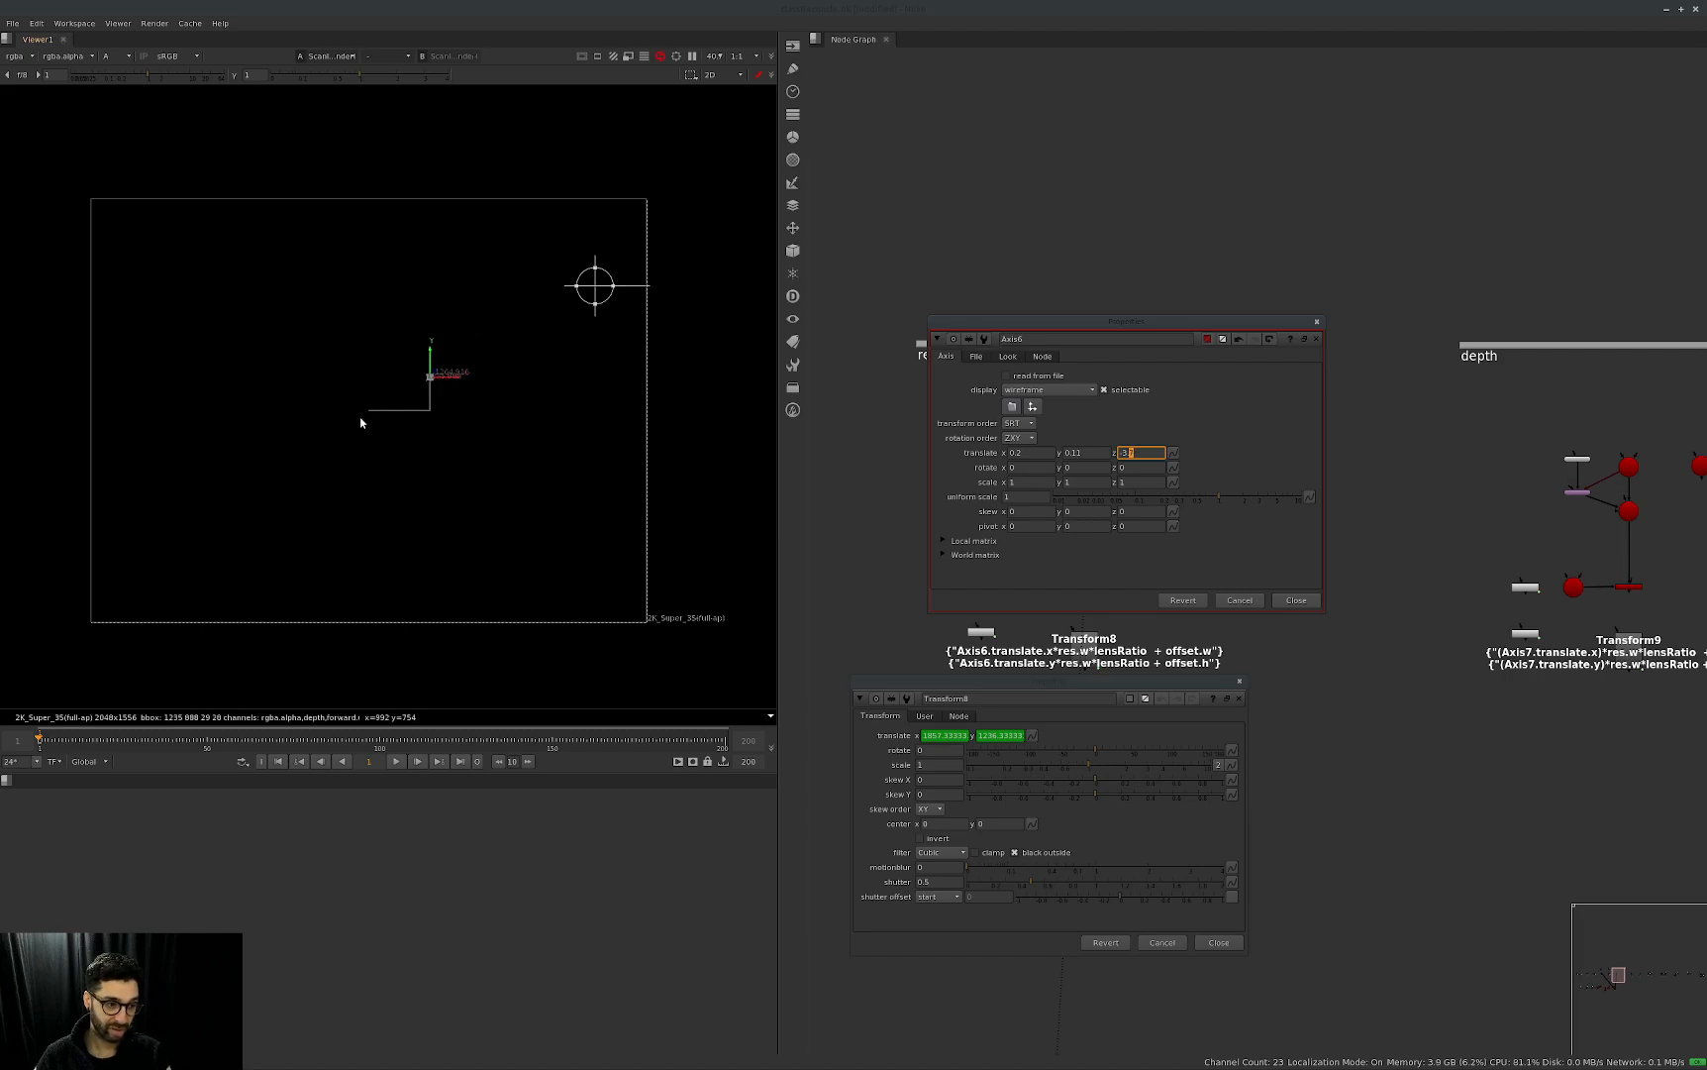
key("Down")
key("Down")
key("Down")
key("Down")
key("Down")
key("Down")
key("Down")
key("Down")
key("Down")
key("Down")
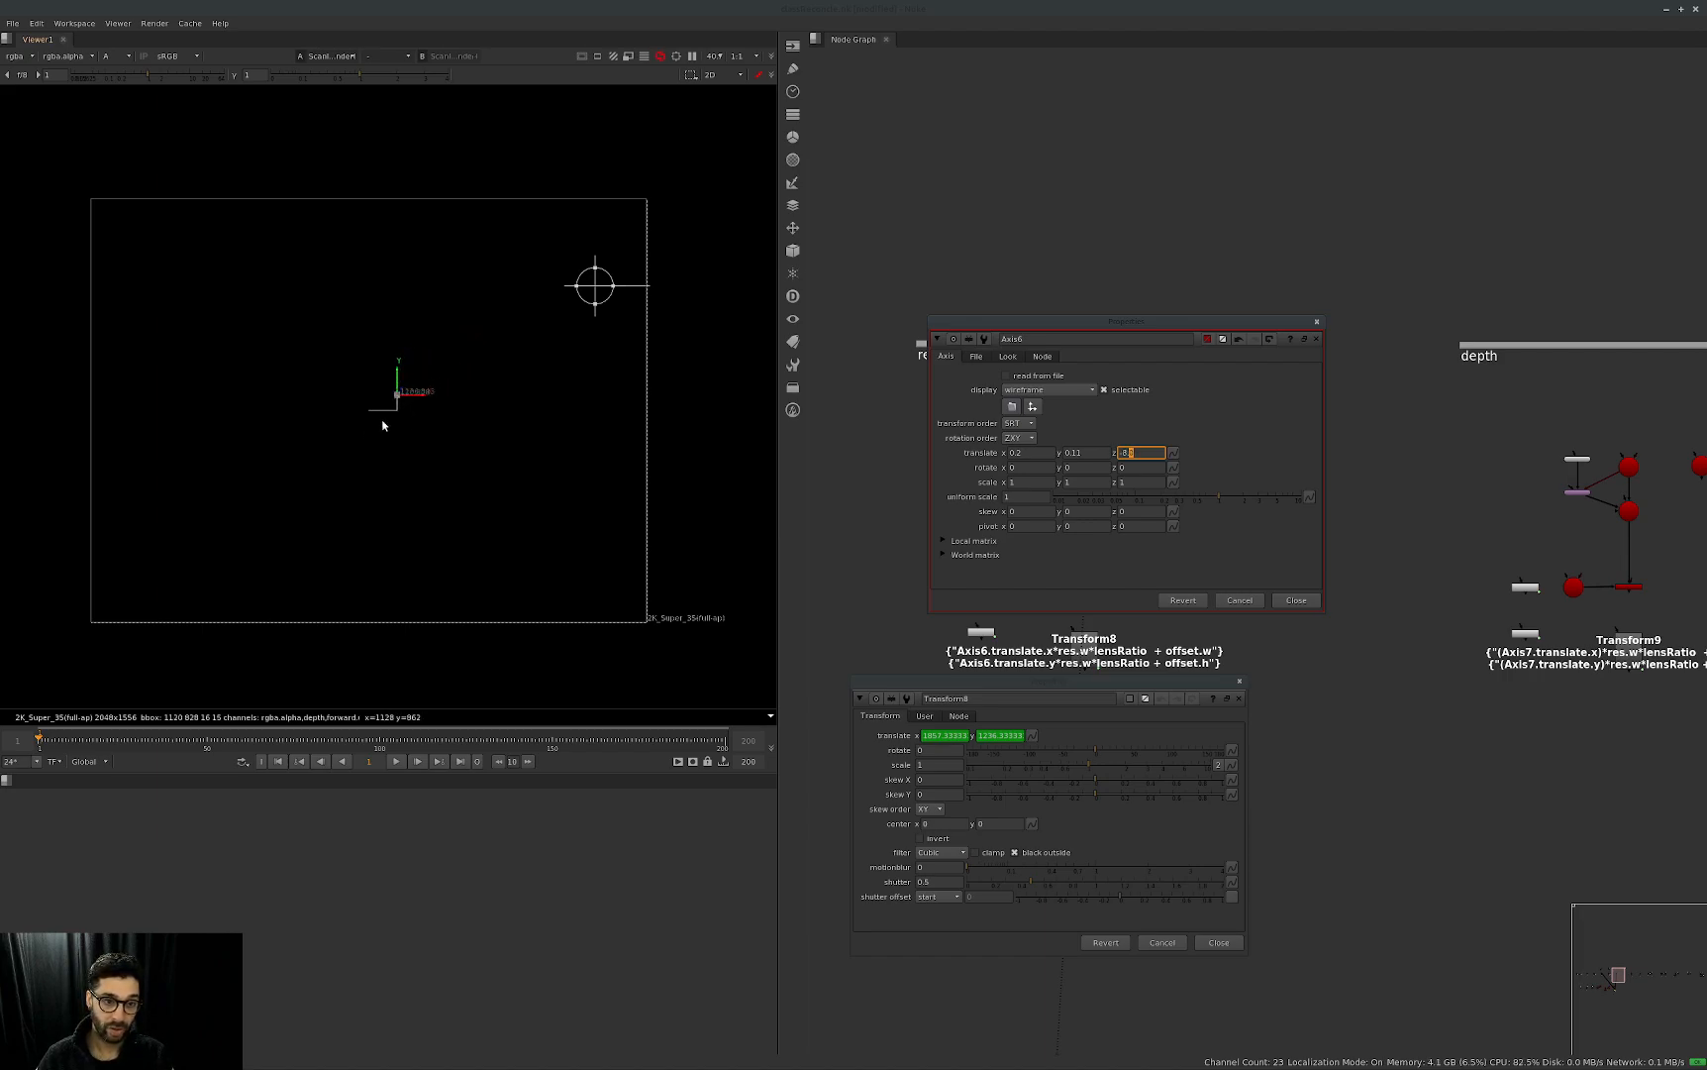
Bring Axis6 back towards the camera with a z translate of -1.4.
key("Up")
key("Up")
key("Up")
key("Up")
key("Up")
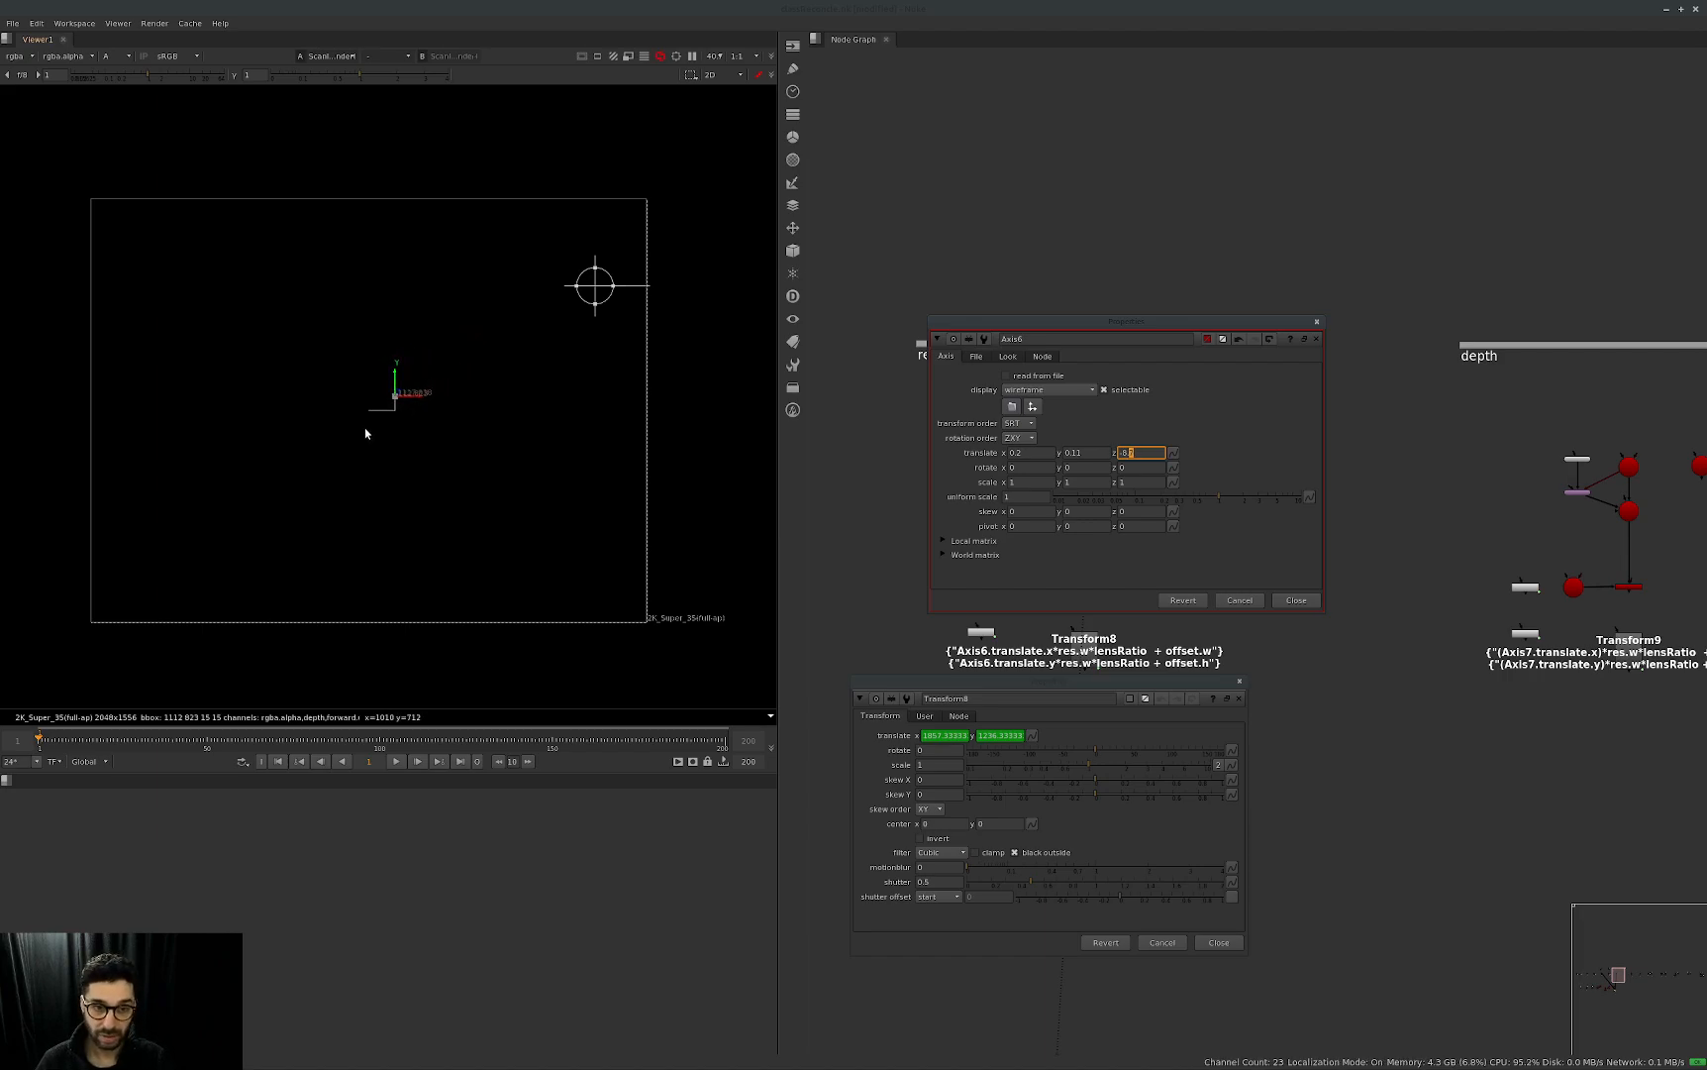
key("Up")
key("Up")
key("Up")
key("Up")
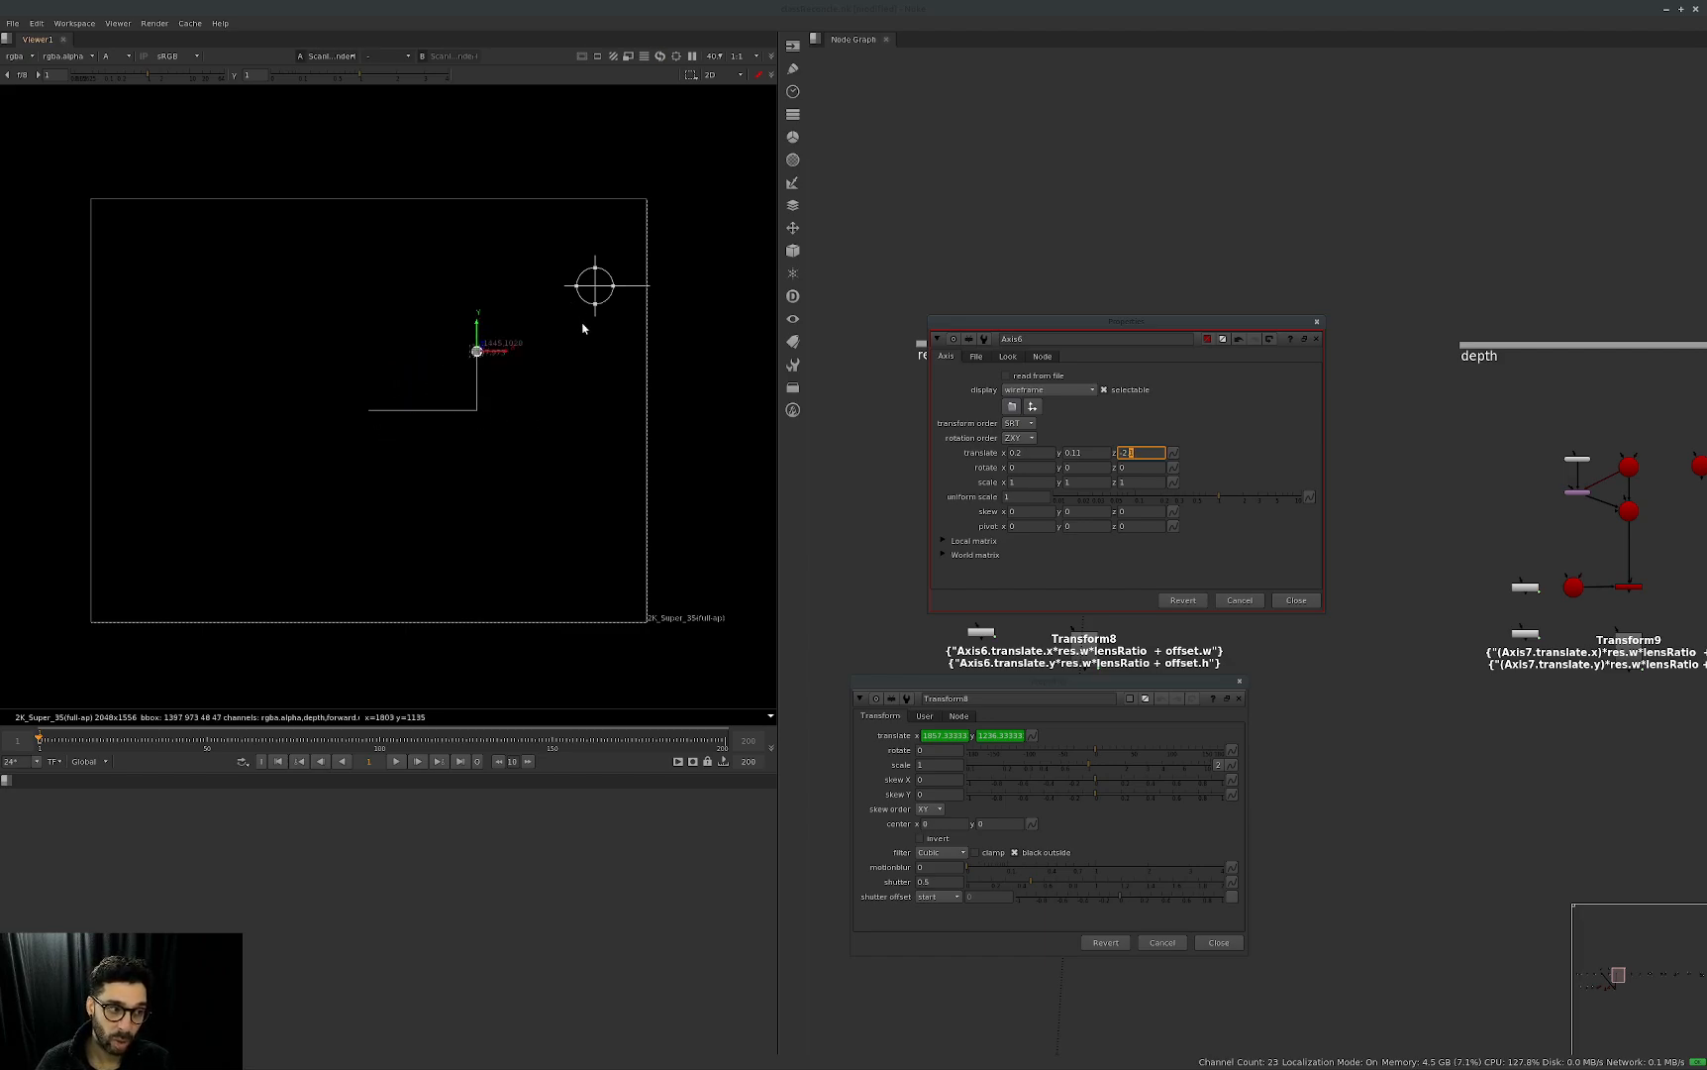
key("Down")
key("Down")
key("Down")
key("Down")
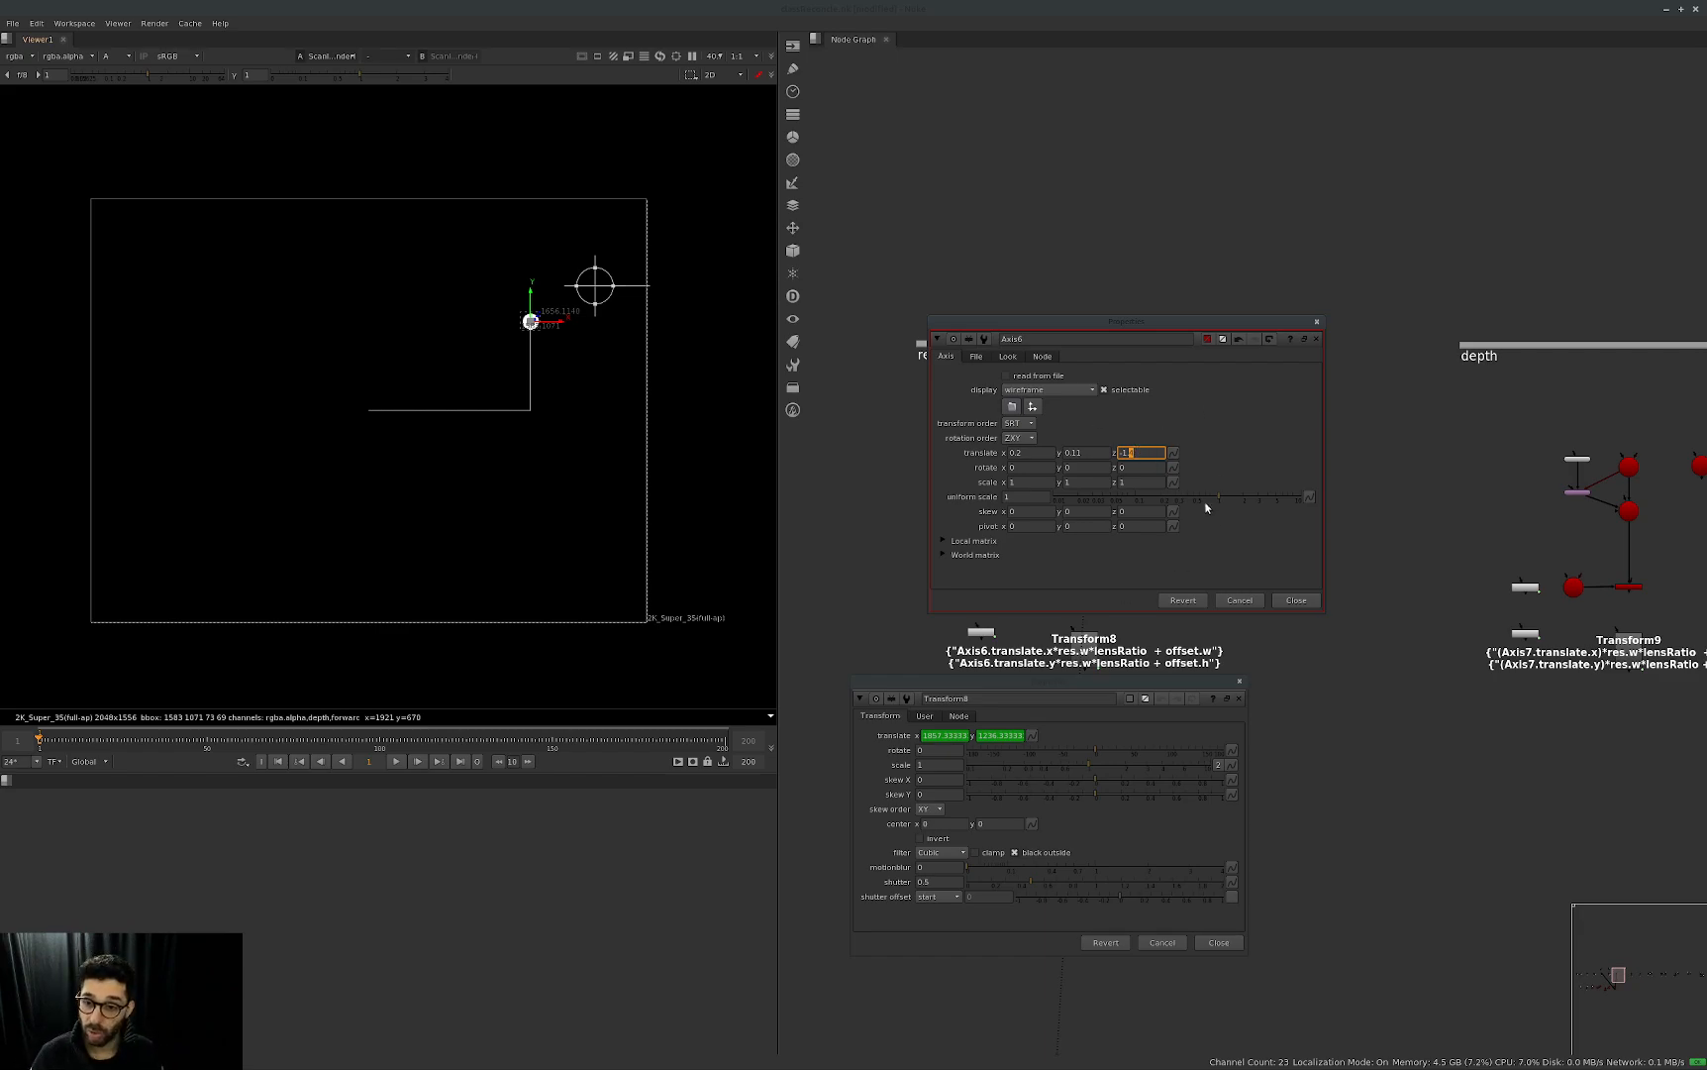
Close the properties windows, go to the depth backdrop and show ScanlineRender7's output in the viewer.
key("Escape")
left_click(1099, 718)
key("Escape")
scroll(1035, 664, "up", 3)
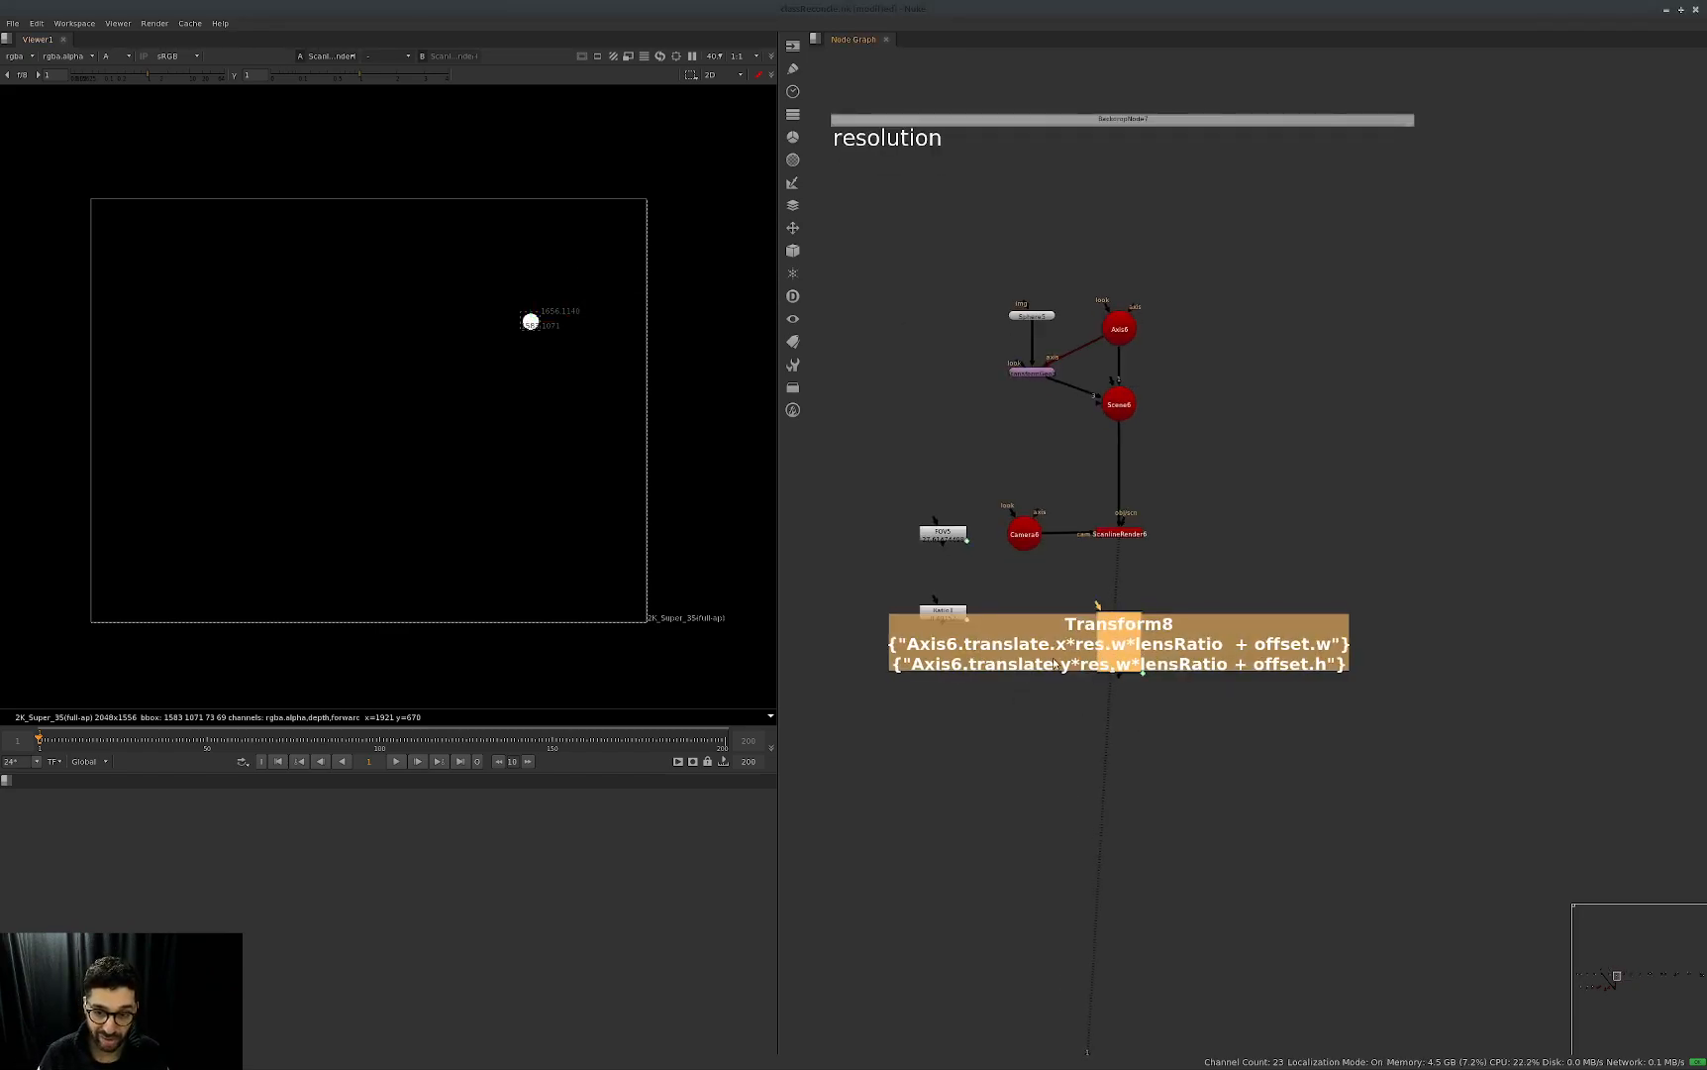
middle_click_drag(1219, 689, 1217, 689)
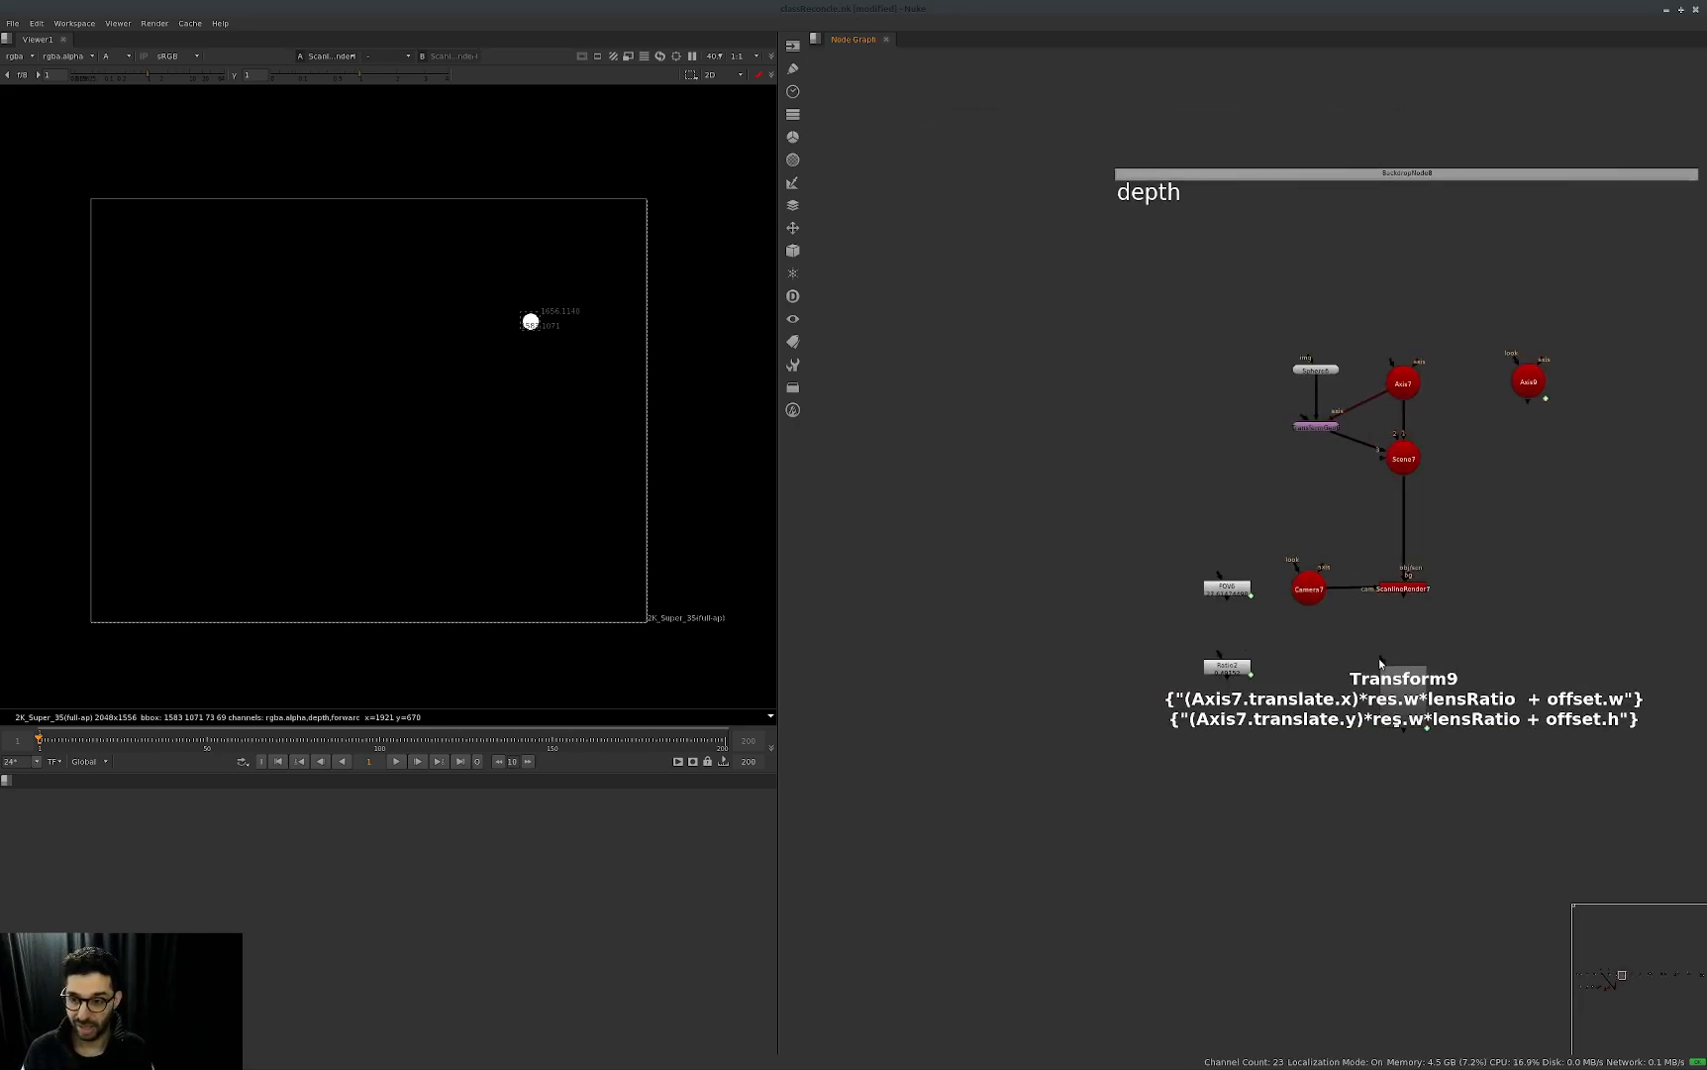
middle_click_drag(1476, 693, 1348, 695)
left_click_drag(1373, 530, 1242, 620)
key("1")
middle_click_drag(1376, 471, 1191, 484)
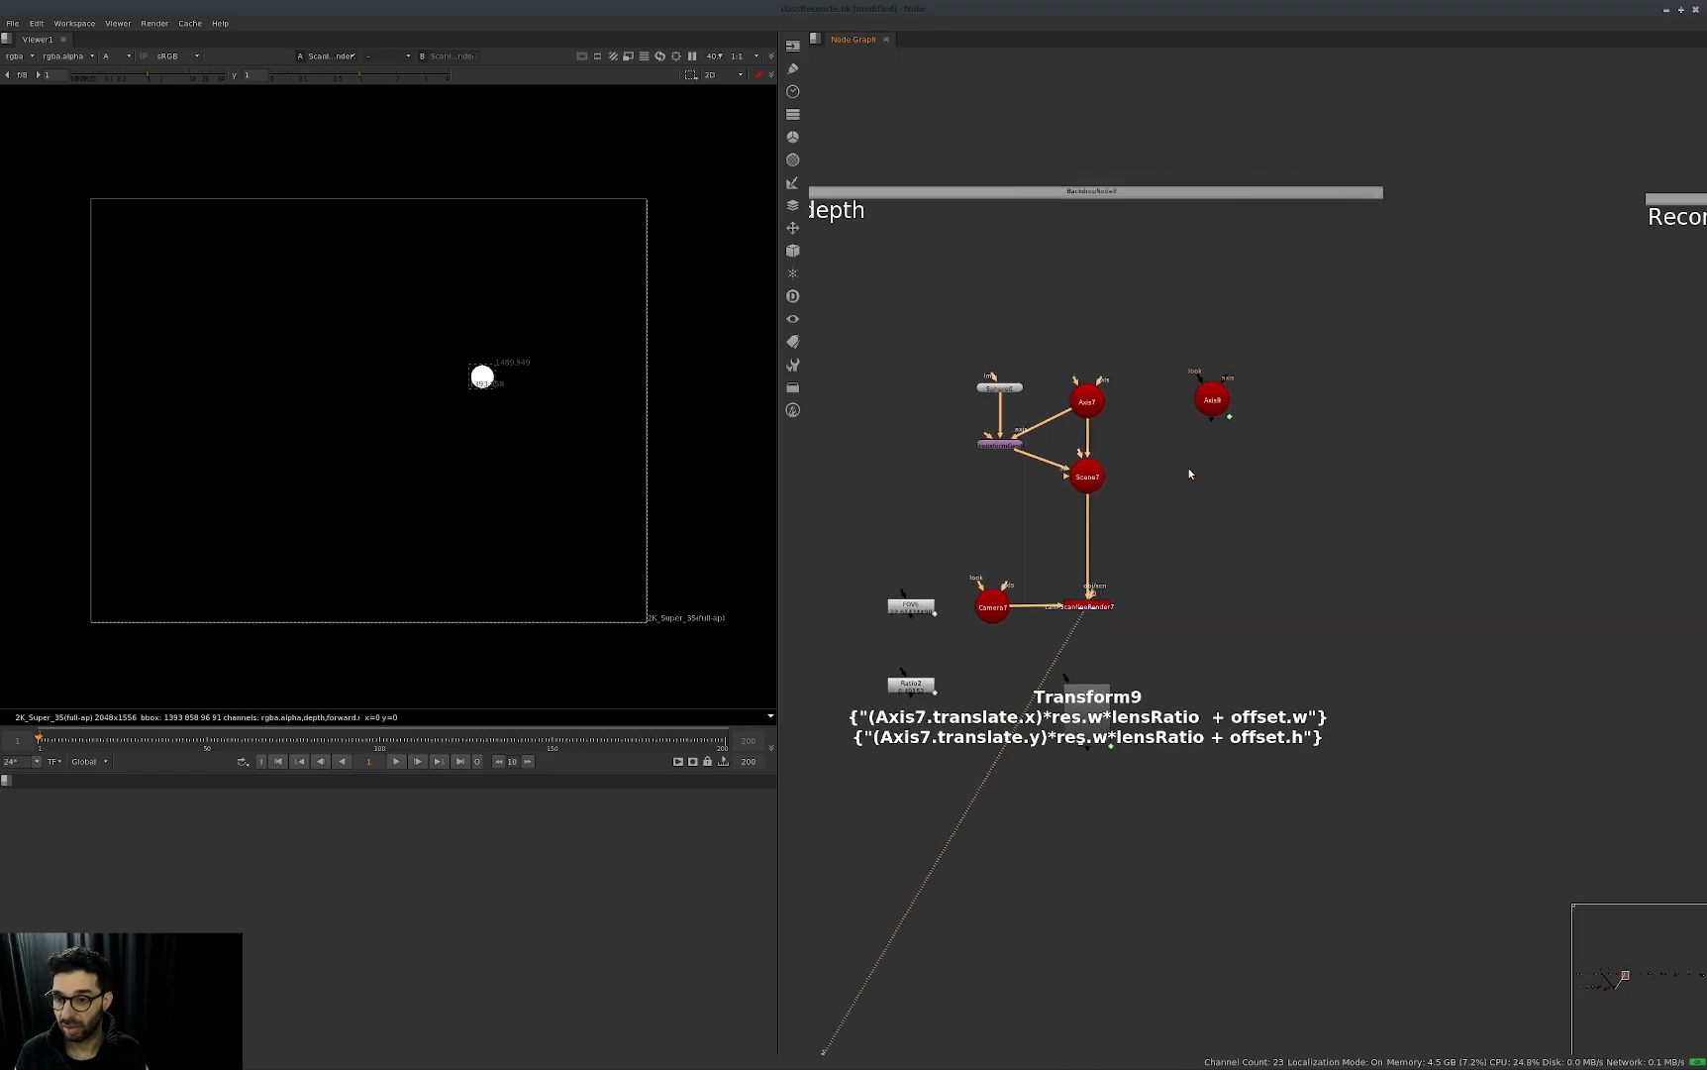
Open the properties of Axis7 and Transform9, arrange both windows and select Axis7's z translate value.
double_click(1087, 400)
left_click_drag(958, 286, 1270, 213)
left_click_drag(1238, 657, 989, 828)
key("Return")
left_click_drag(985, 589, 1325, 556)
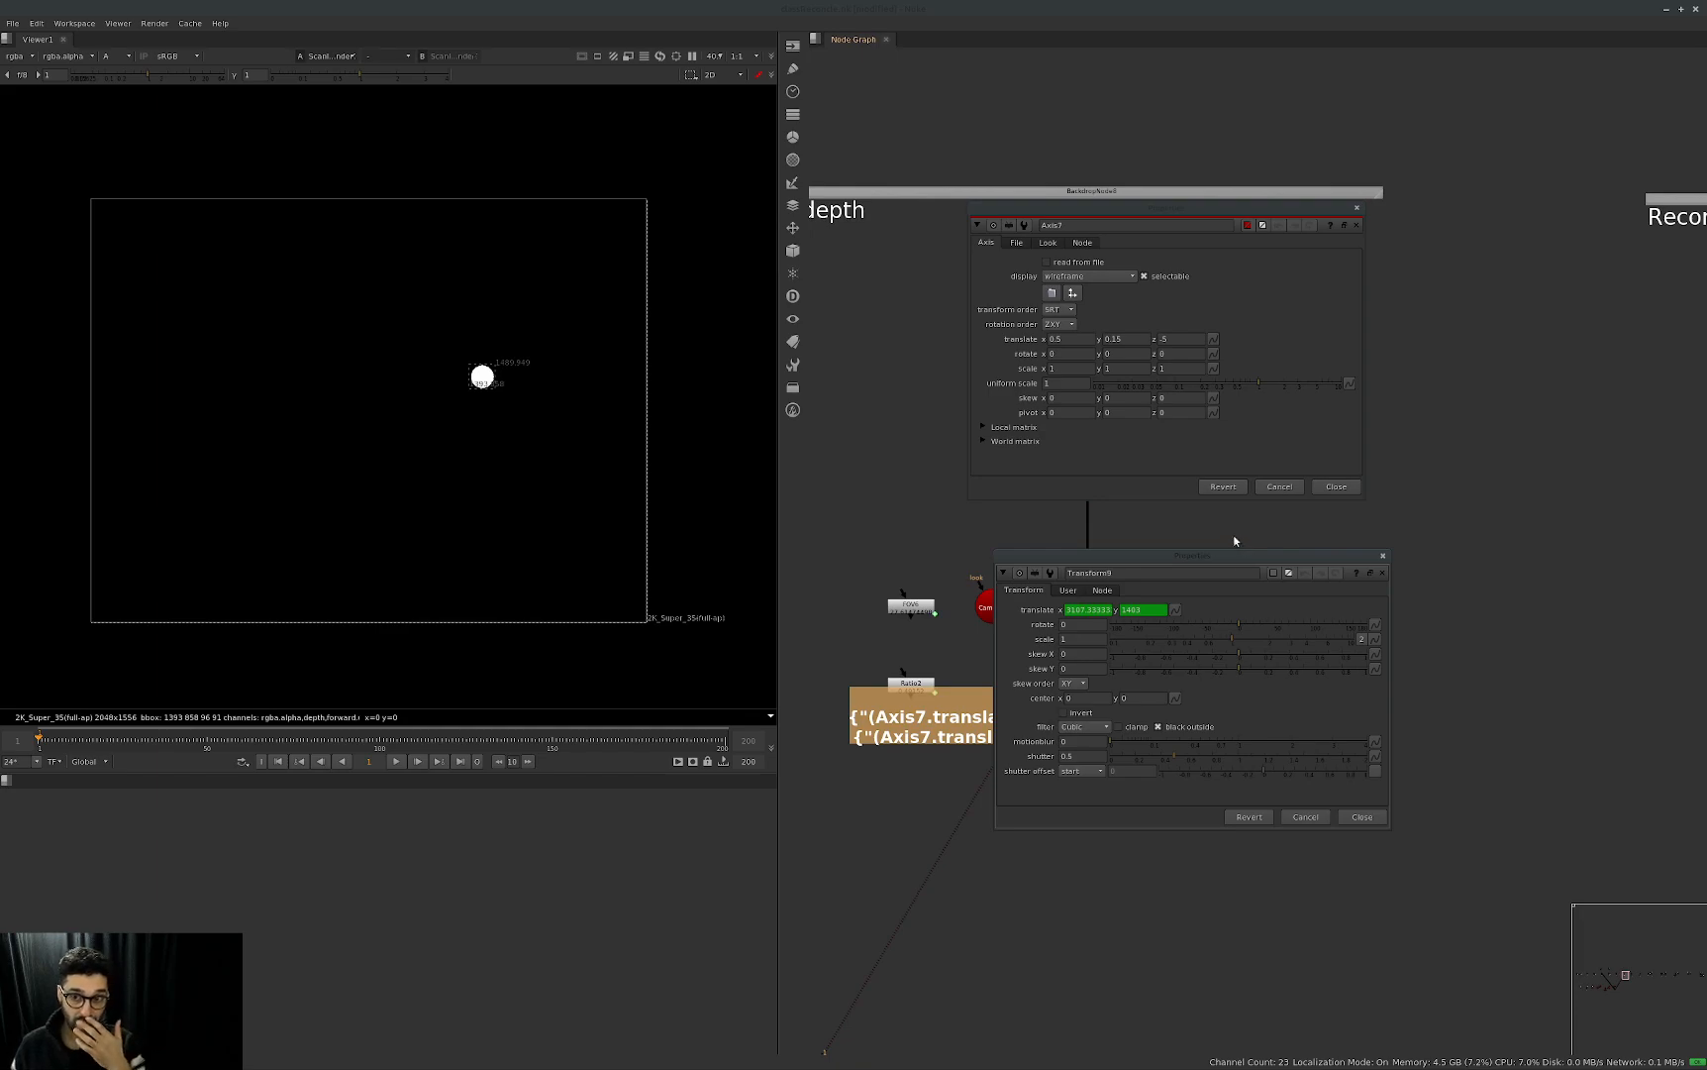
double_click(1192, 337)
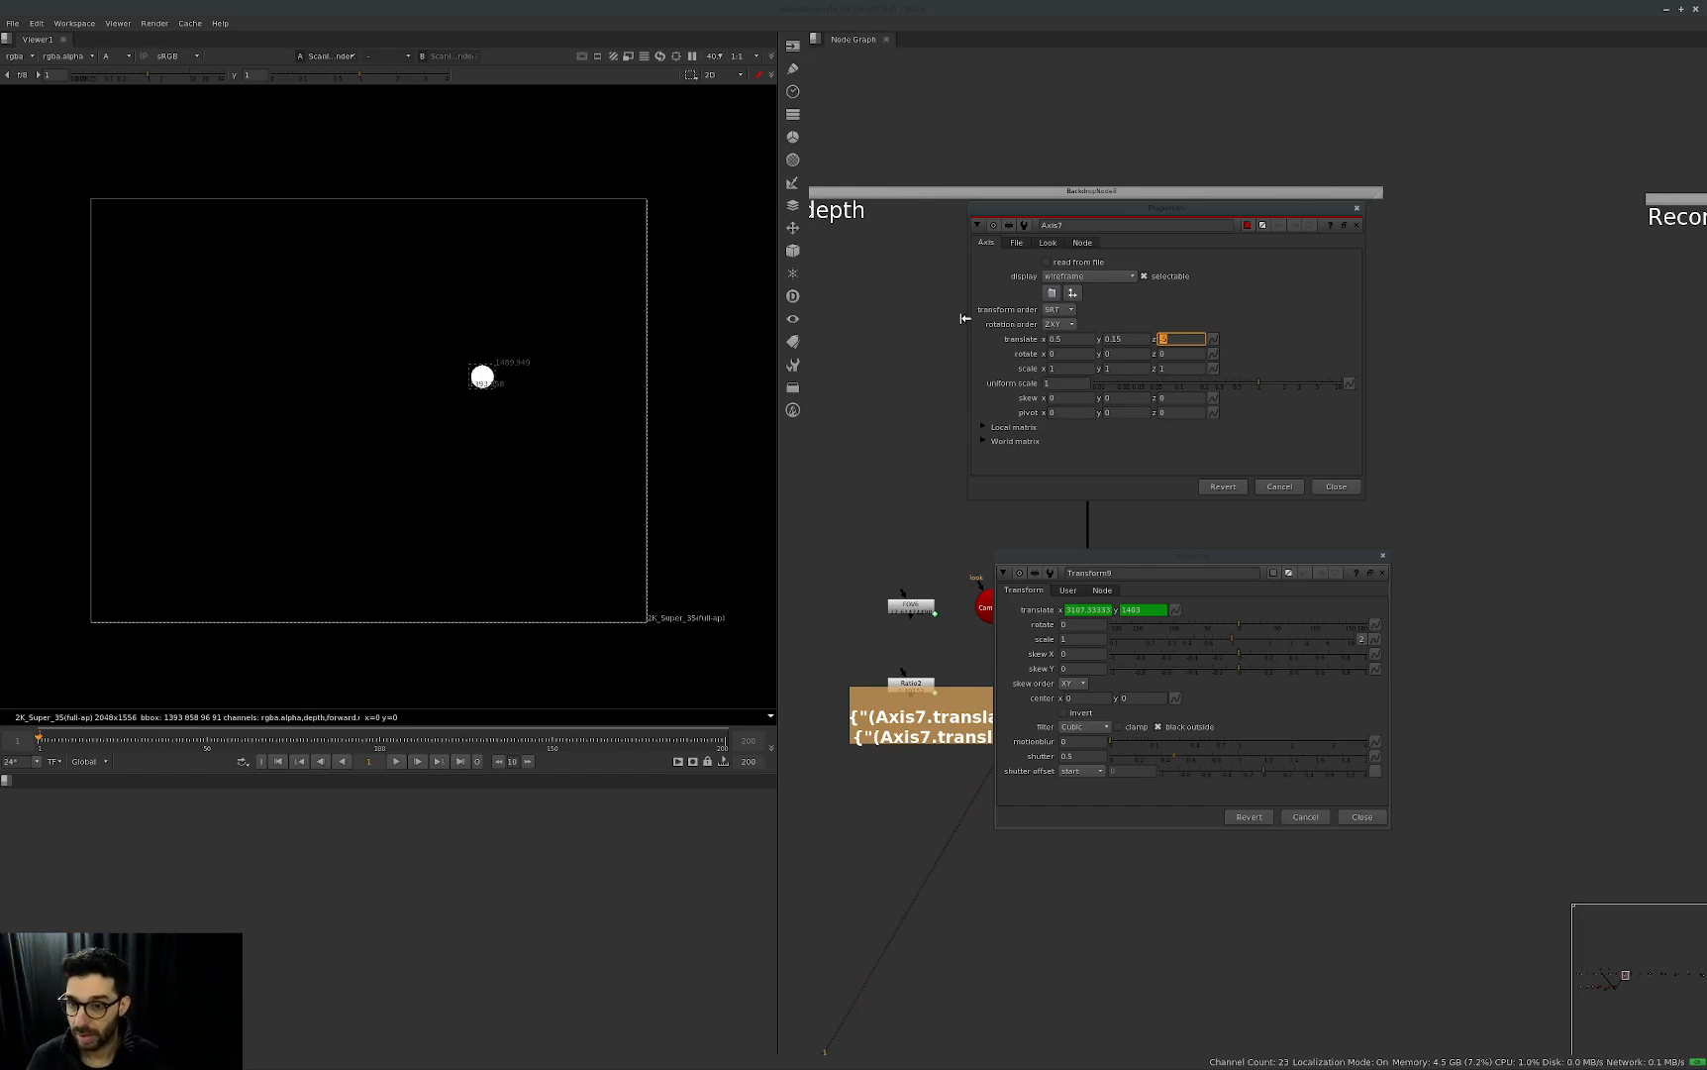
Open the expression editor for Transform9's translate, widen it and clear the Transform9 properties window out of its way.
left_click(1178, 609)
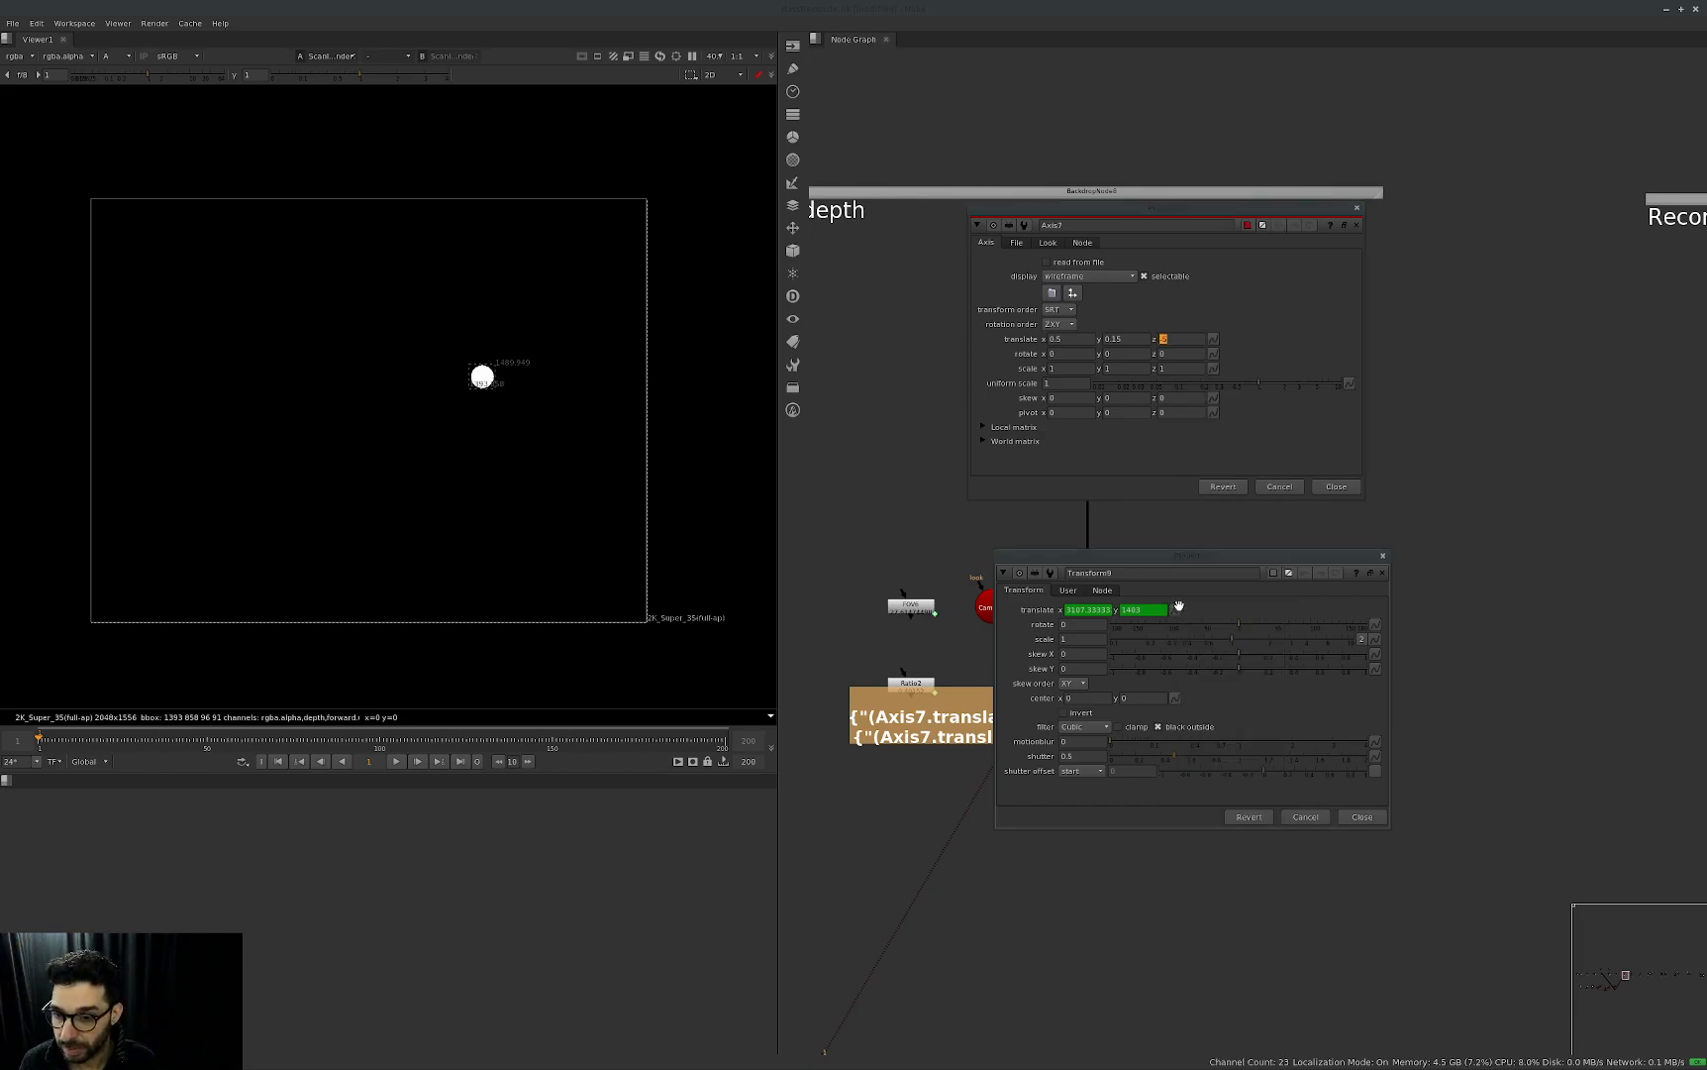
left_click(1180, 609)
left_click(1221, 91)
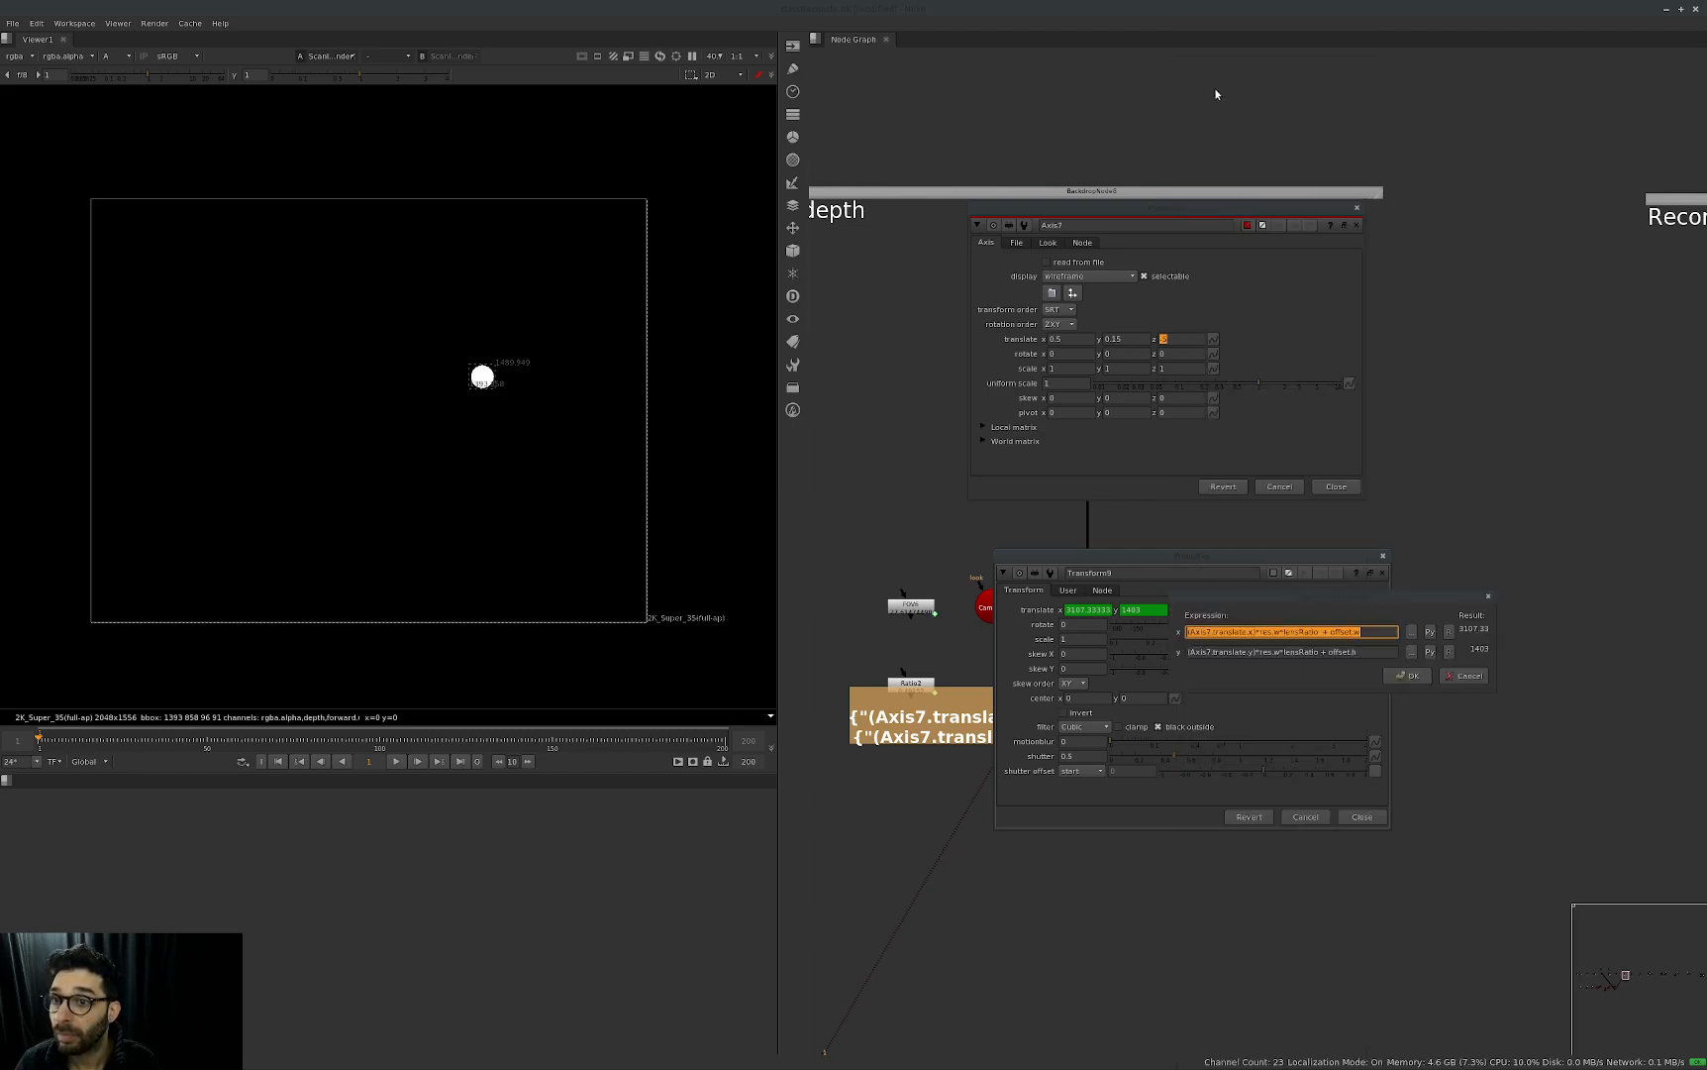
left_click_drag(1327, 594, 997, 463)
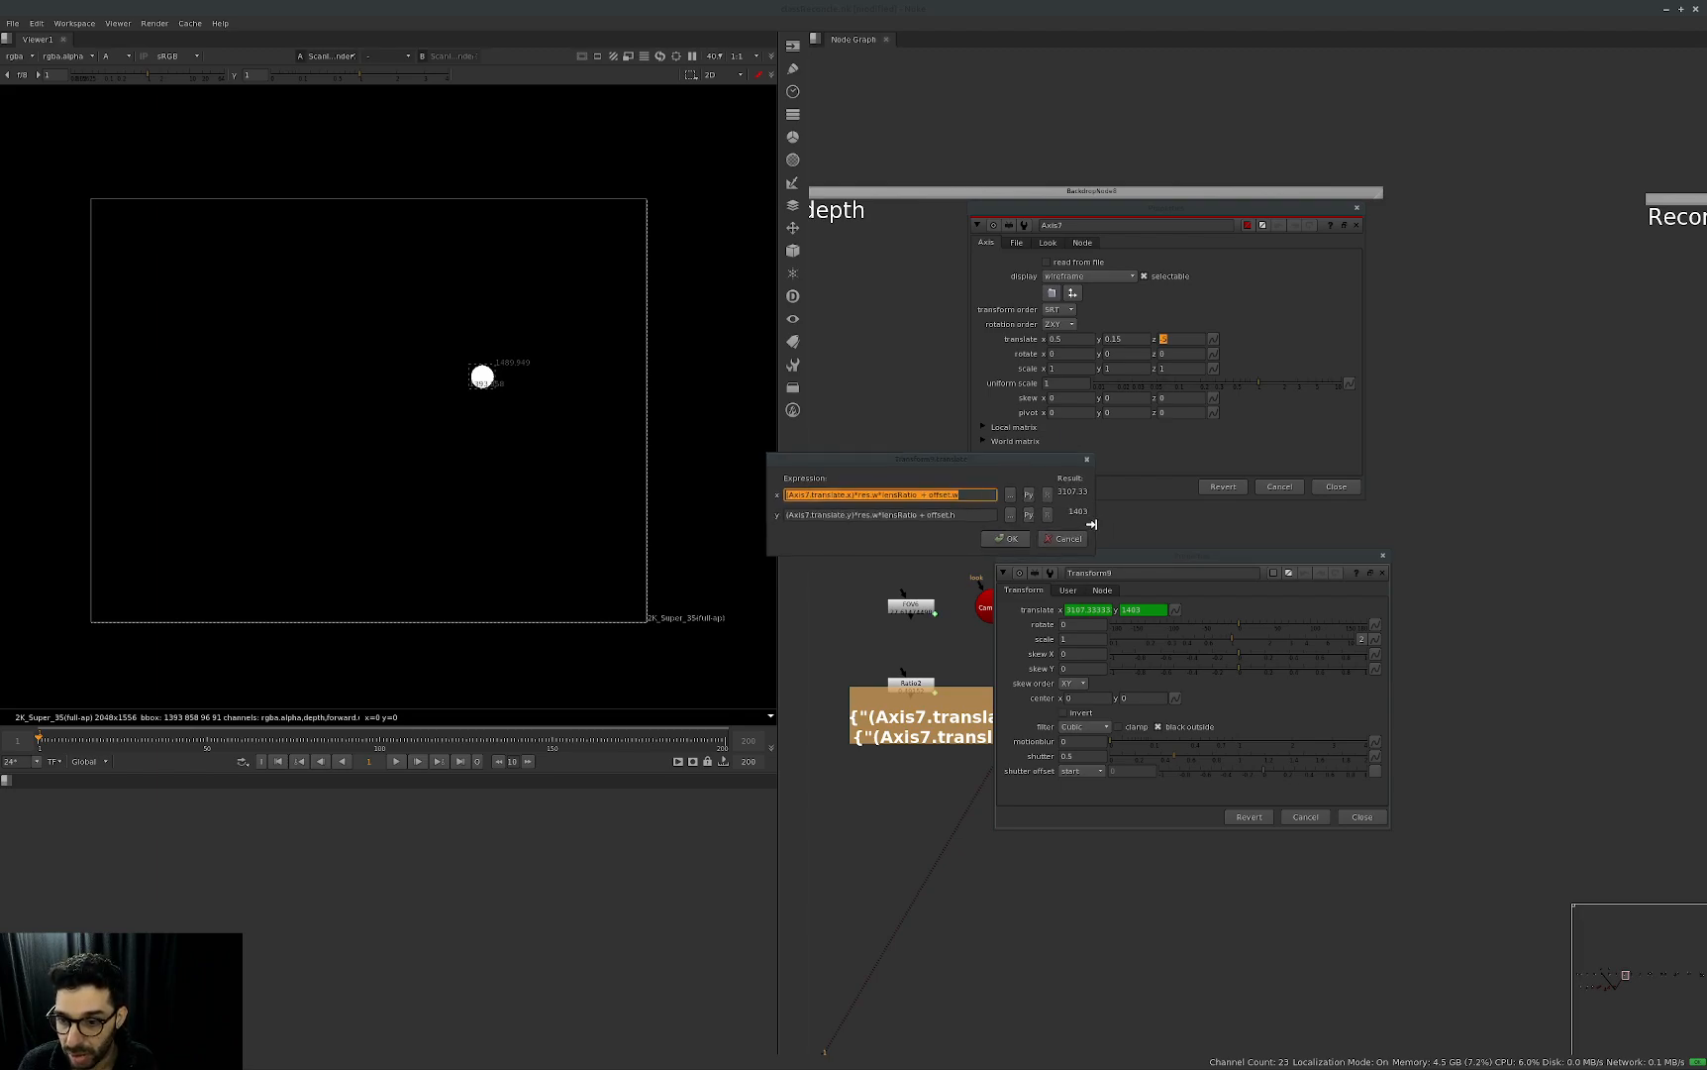
left_click_drag(1093, 523, 1266, 527)
left_click_drag(1160, 562, 1514, 579)
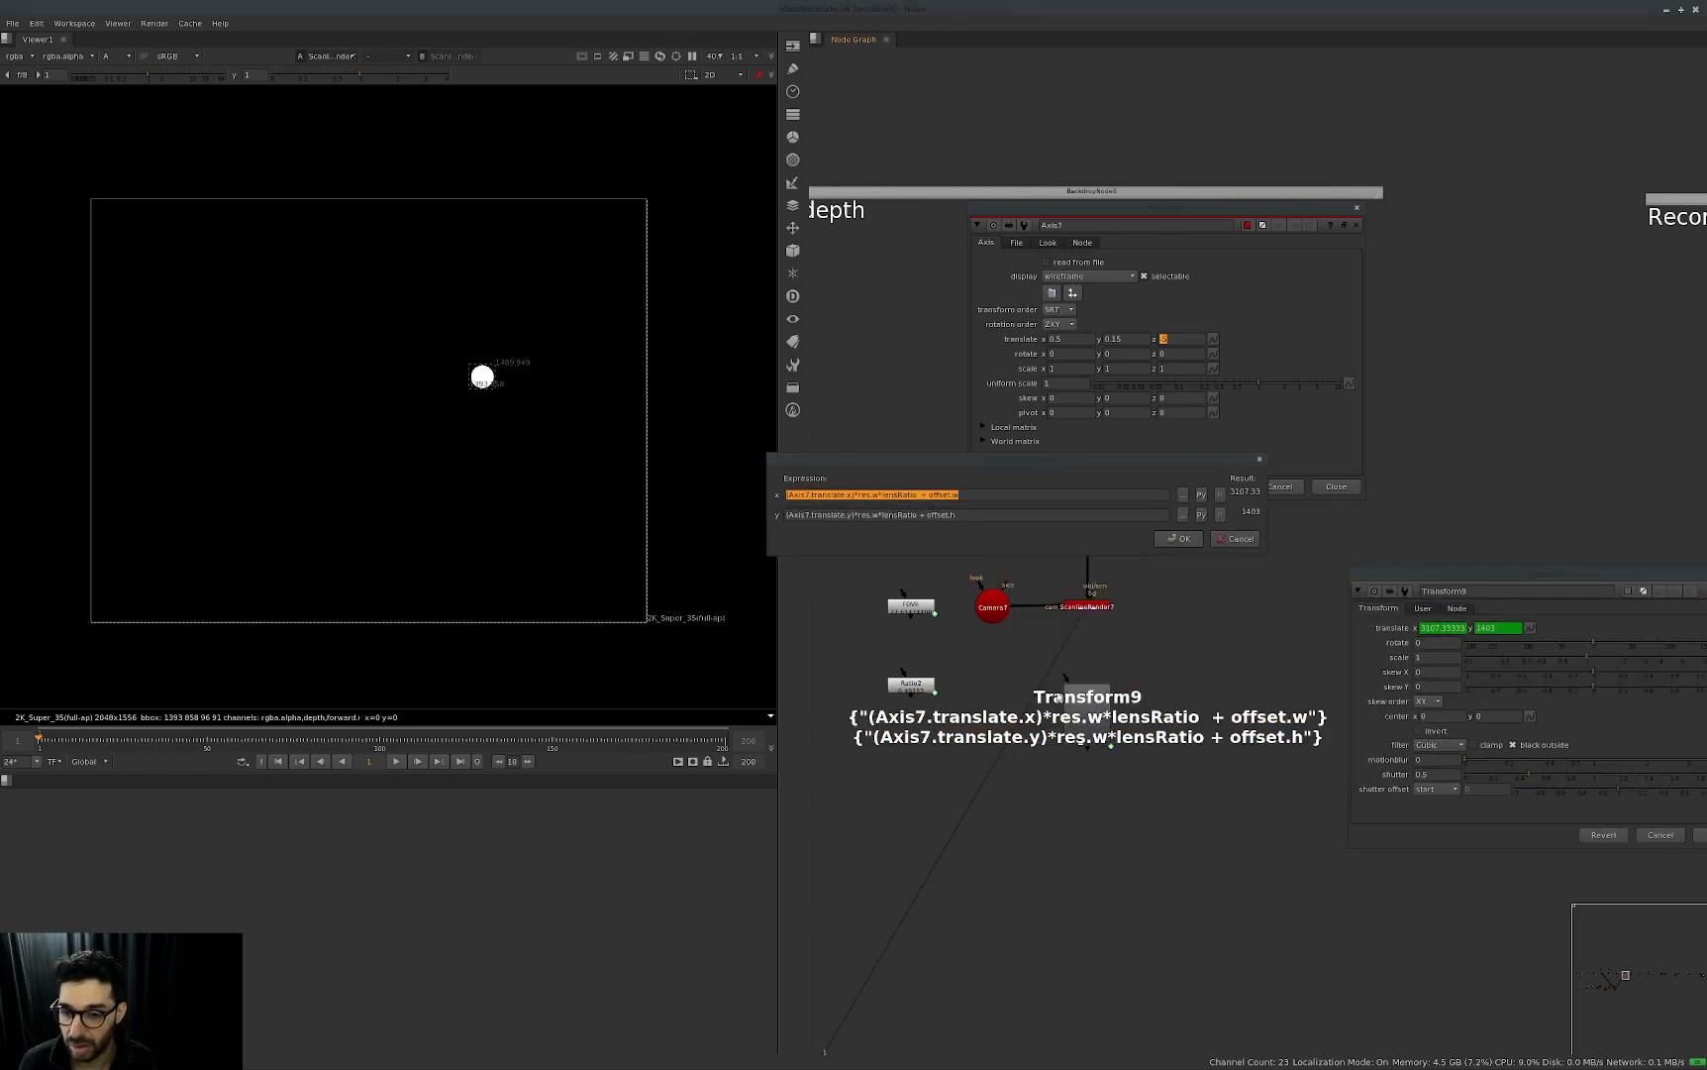
Divide Axis7.translate.x by Axis7.translate.z inside the parentheses of Transform9's x translate expression.
left_click(850, 495)
key("shift+Left")
key("shift+Left")
key("shift+Left")
key("shift+Left")
key("shift+Left")
key("shift+Left")
key("shift+Left")
key("shift+Left")
key("shift+Left")
key("shift+Left")
key("shift+Left")
key("ctrl+shift+Left")
key("ctrl+c")
key("Right")
type("/")
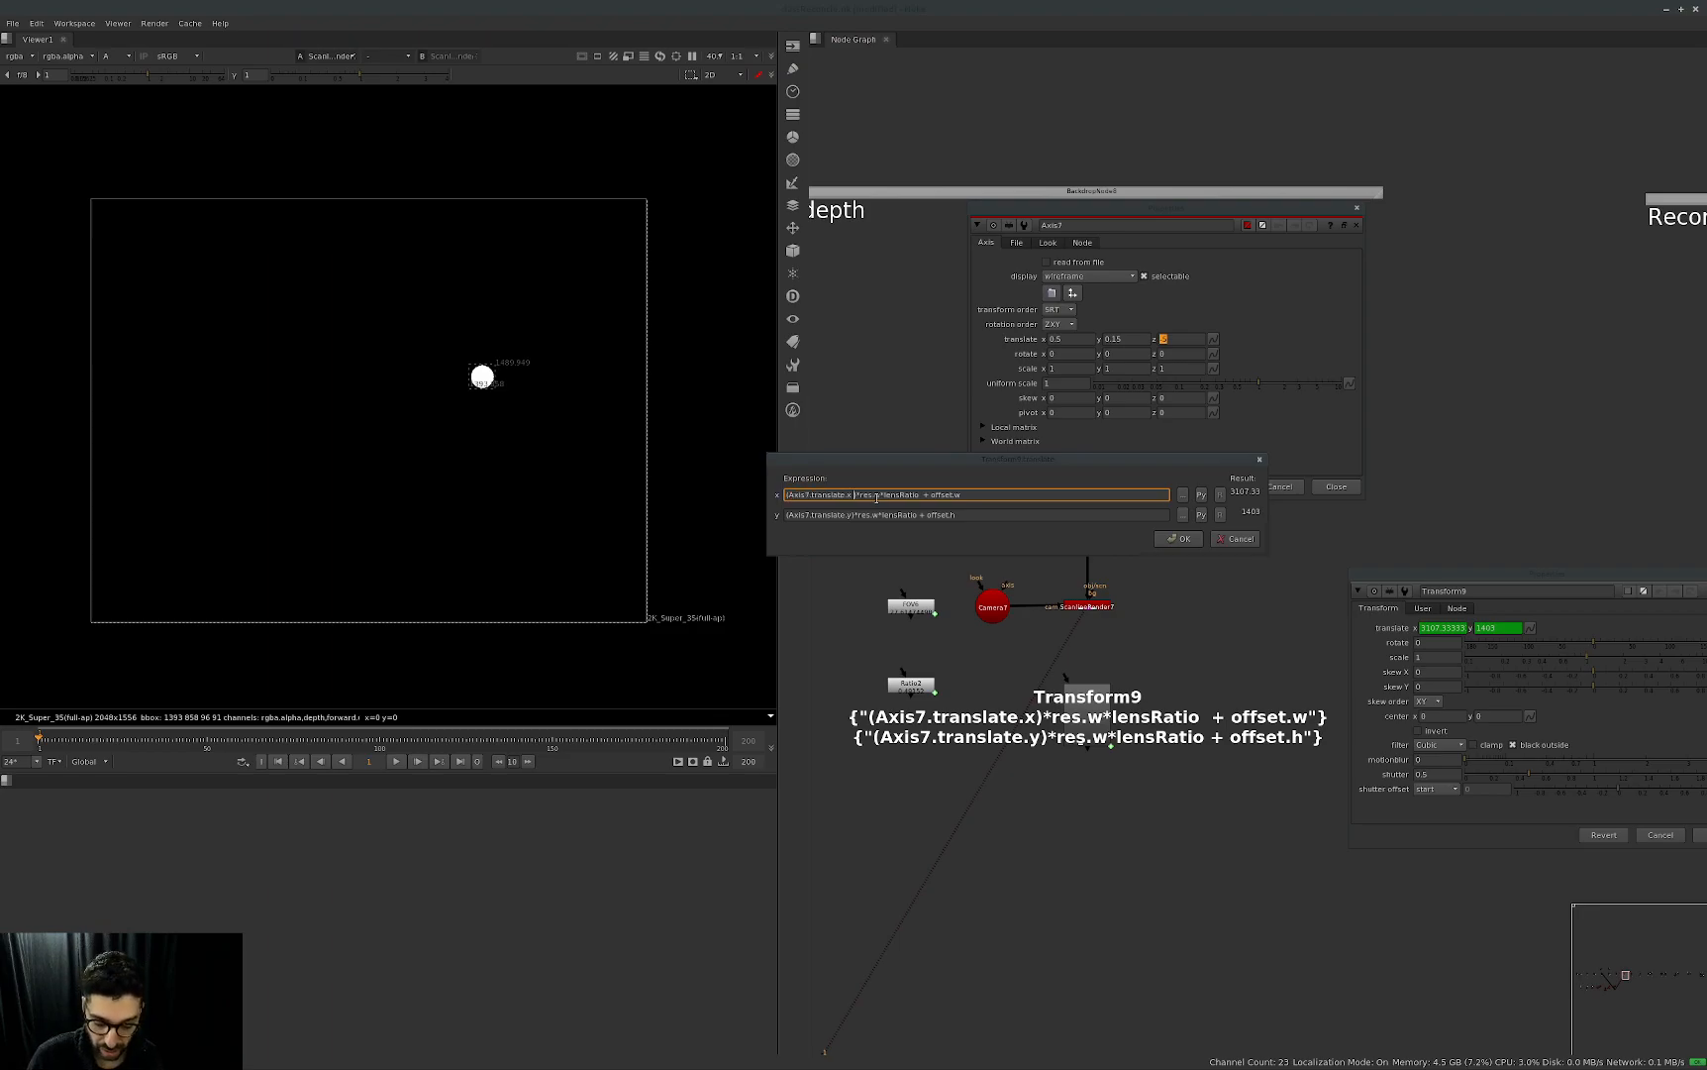
key("ctrl+v")
key("BackSpace")
type("z")
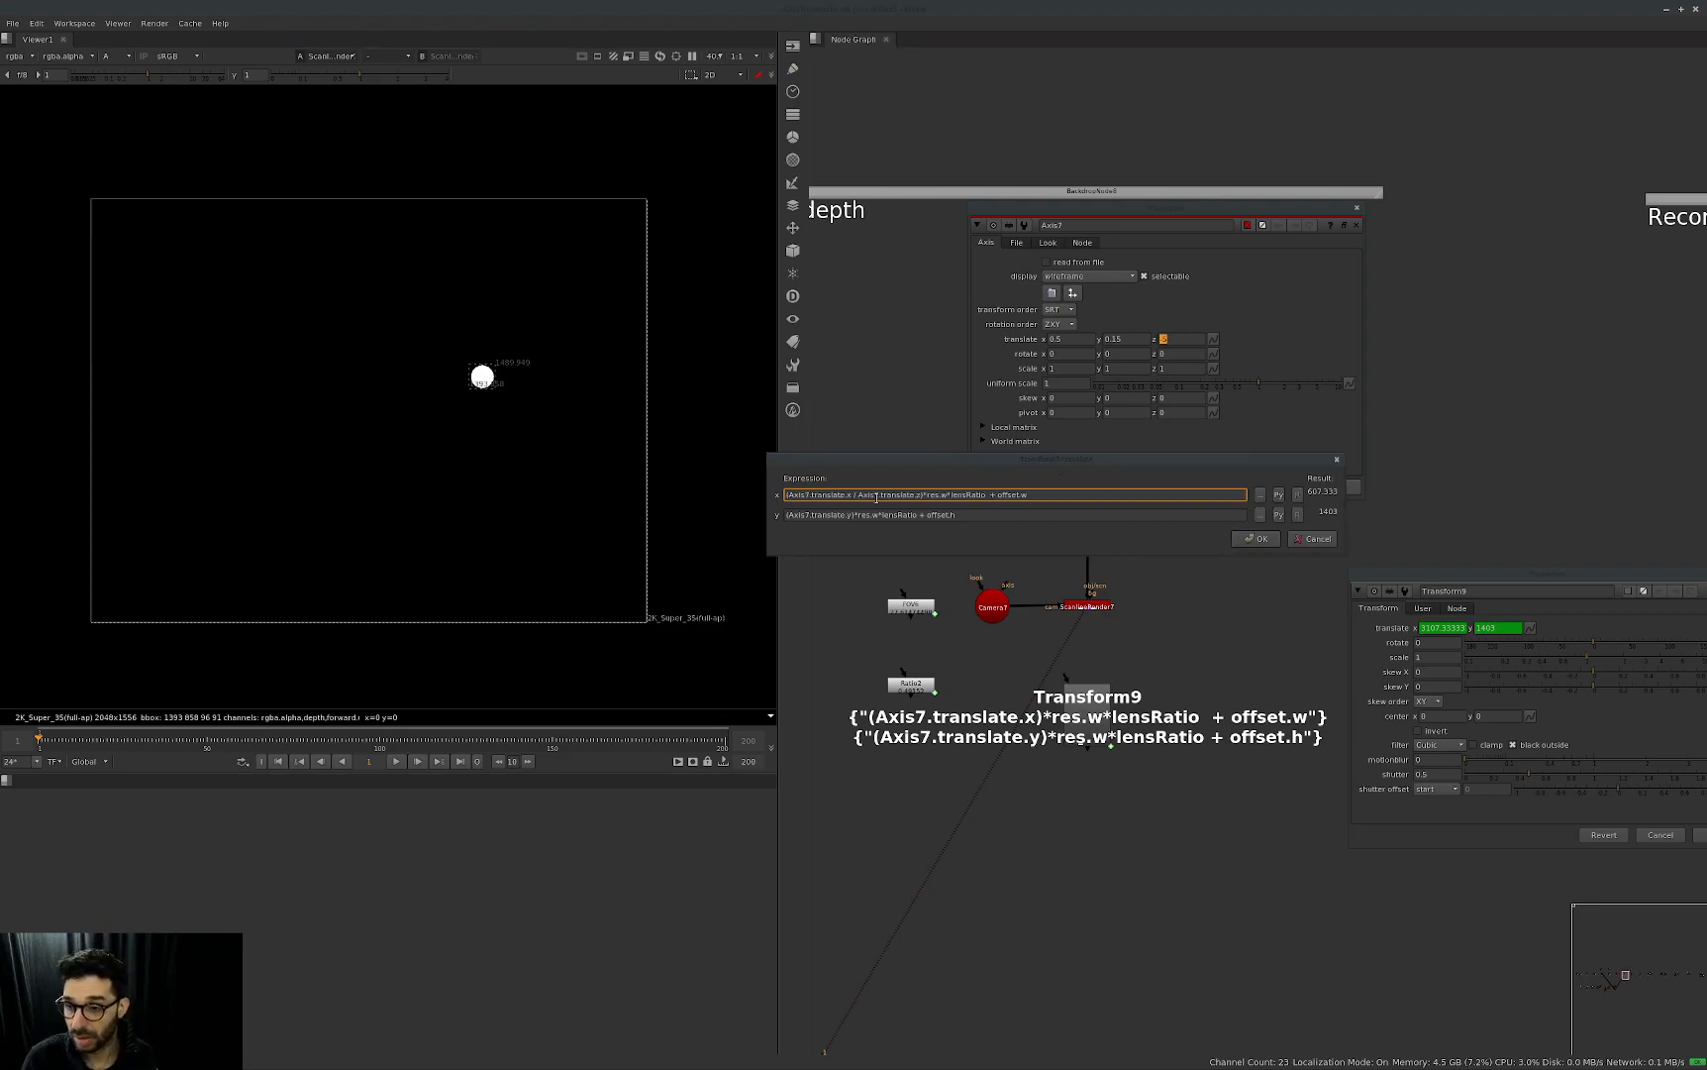
Divide Axis7.translate.y by Axis7.translate.z inside the parentheses of Transform9's y translate expression.
left_click(846, 516)
type("/")
key("ctrl+v")
key("BackSpace")
type("z")
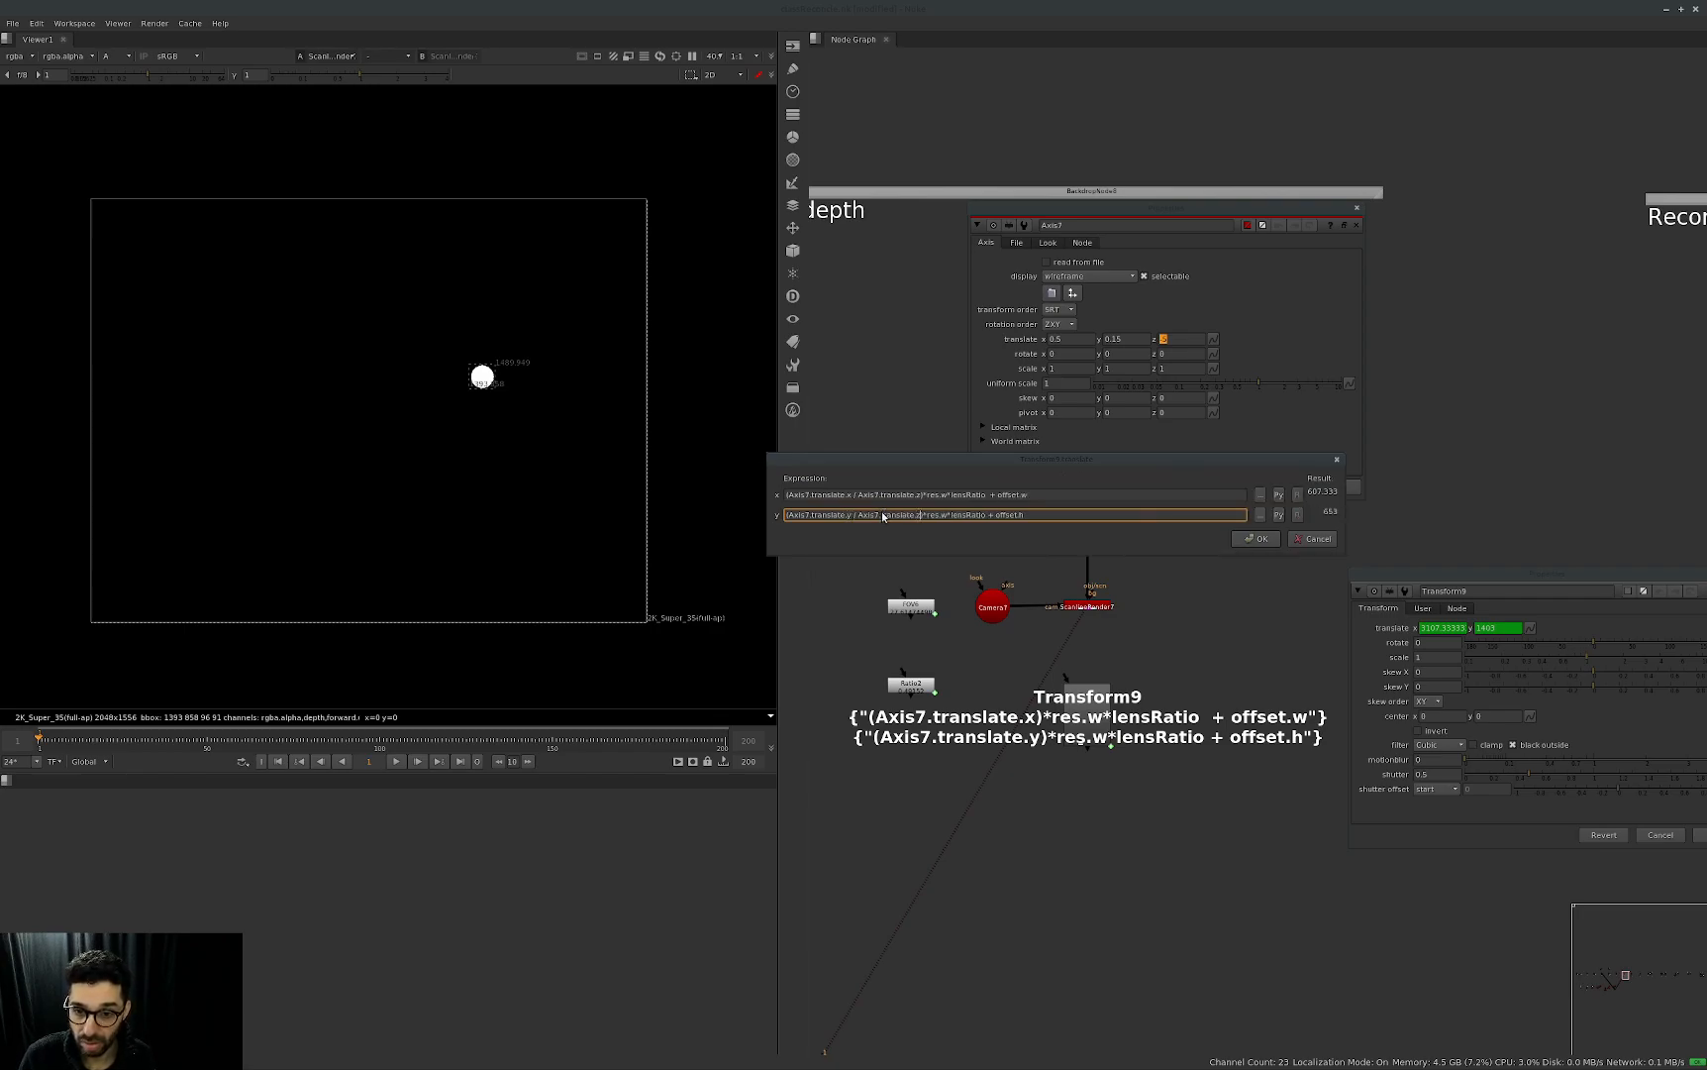
Apply the edited translate expressions and show Transform9's custom res, offset and lensRatio values.
key("Return")
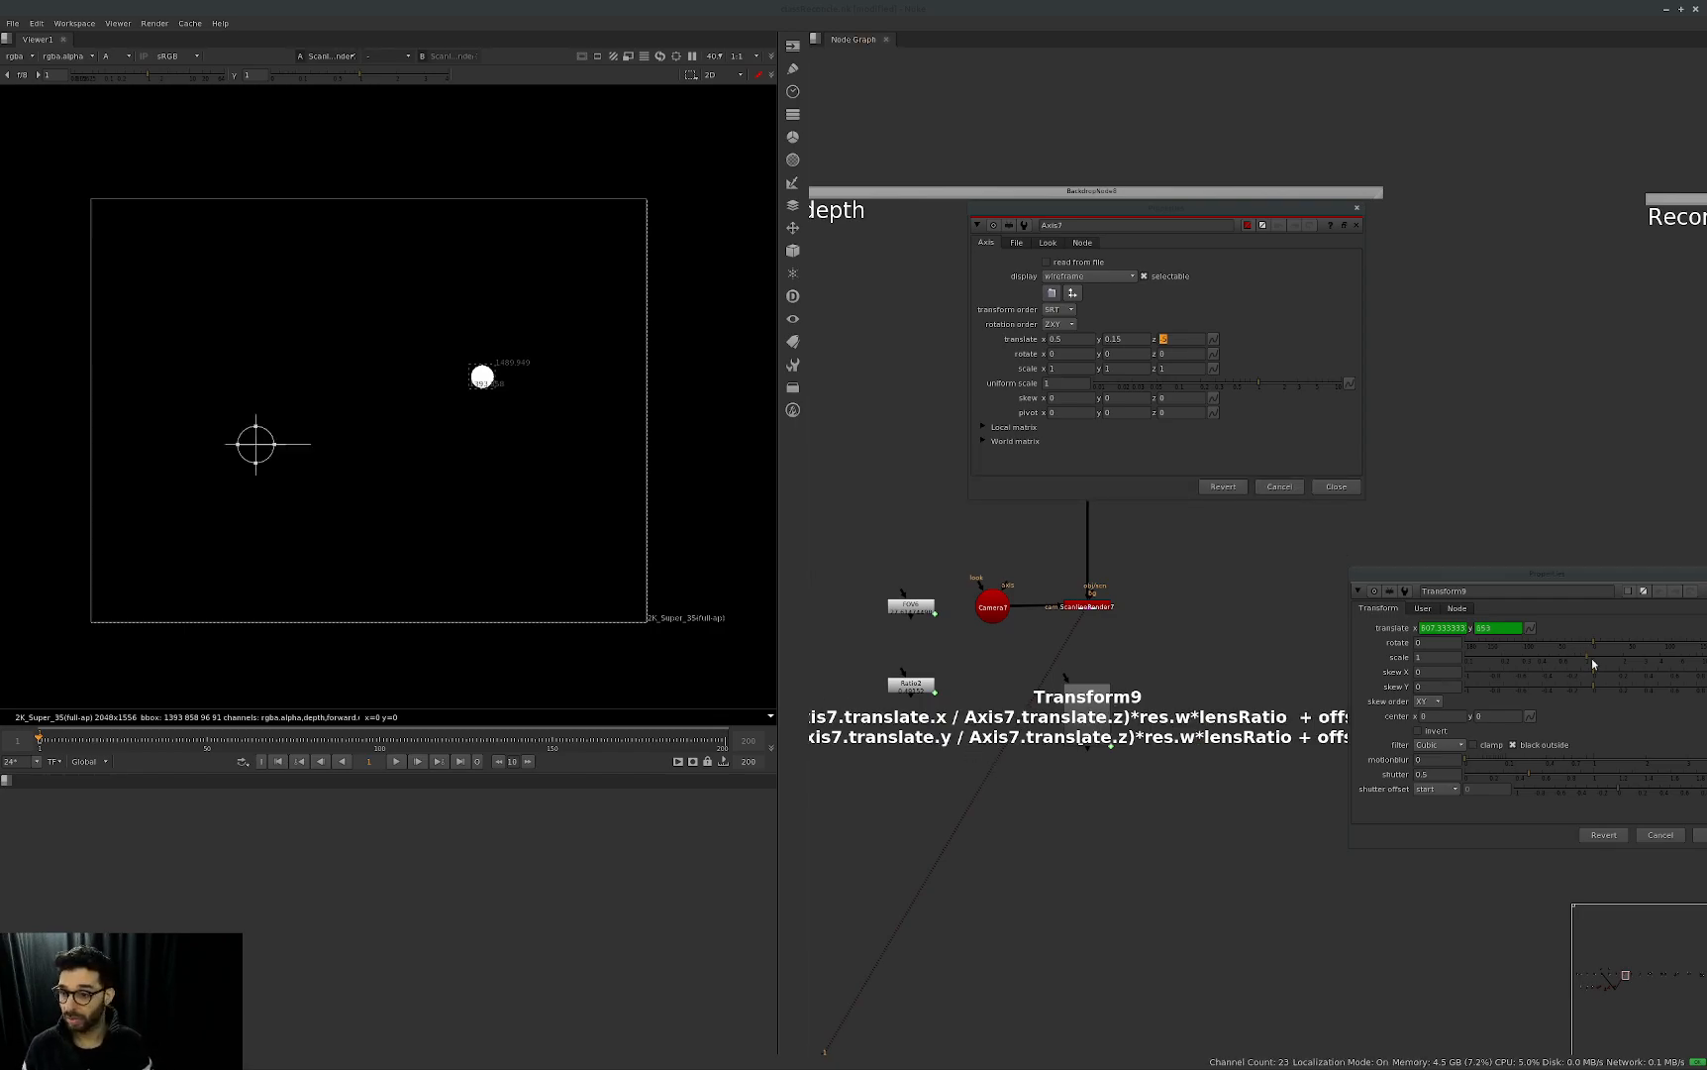
left_click(1604, 615)
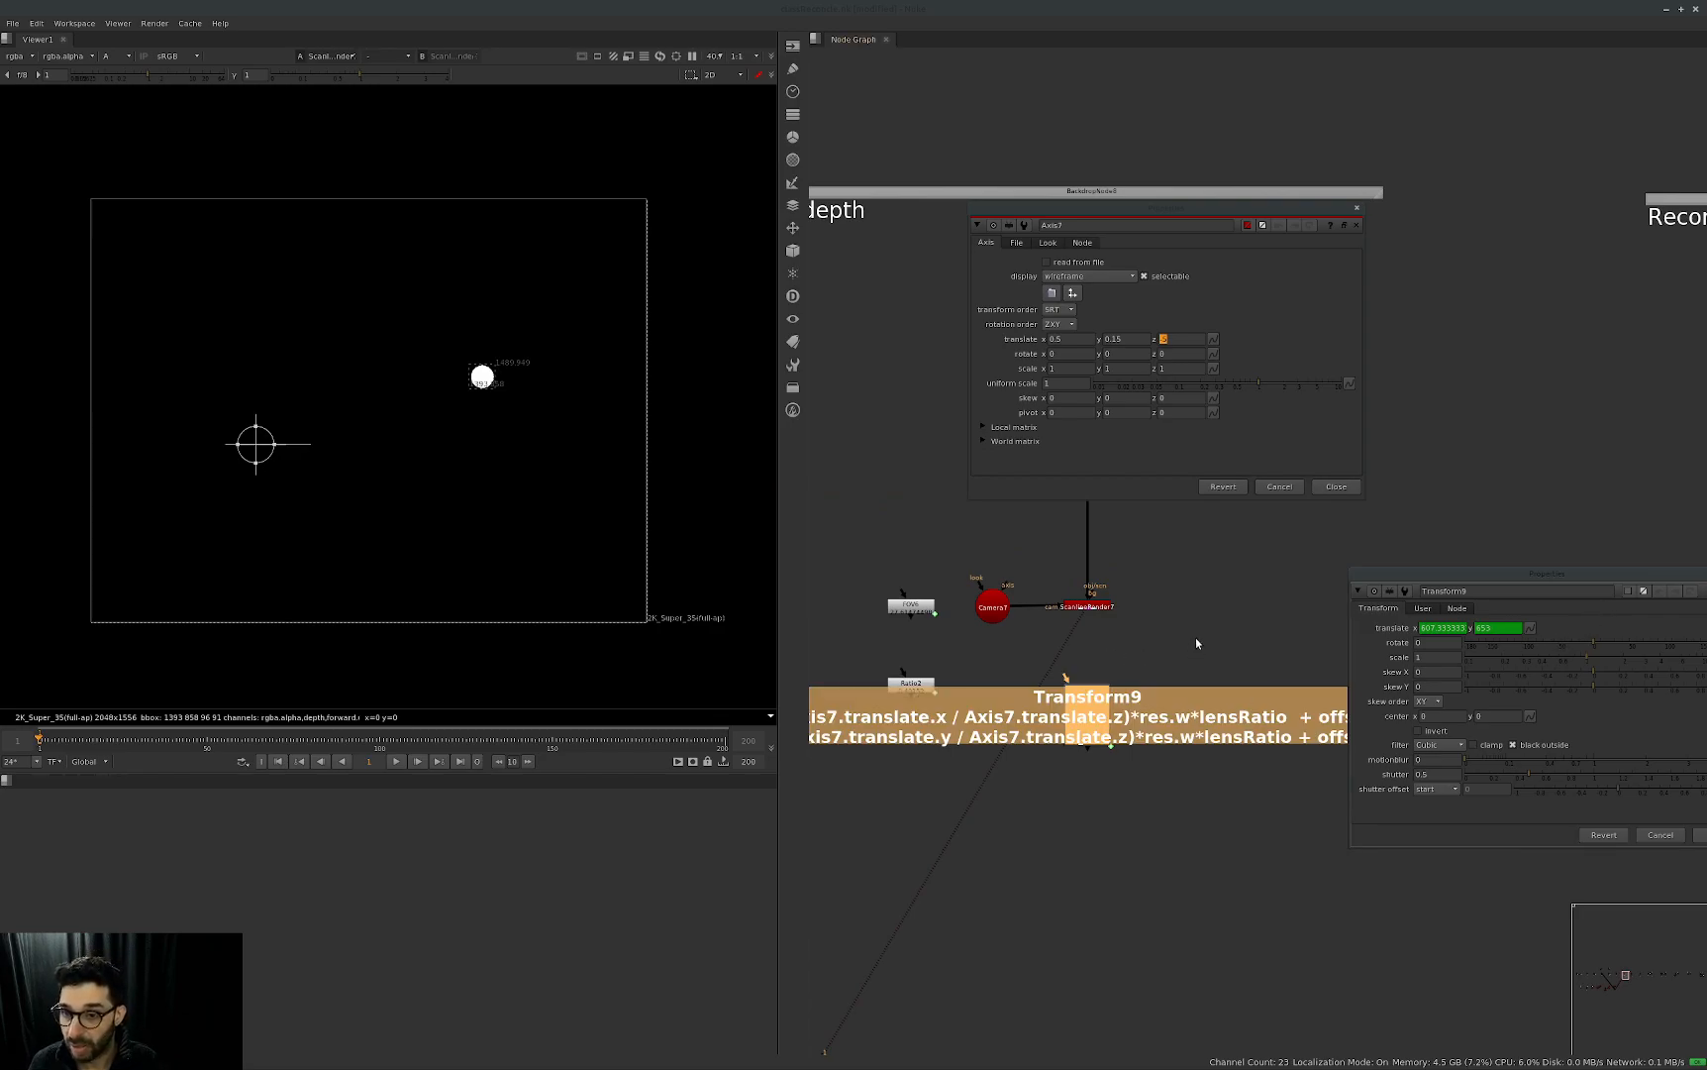
left_click(1422, 608)
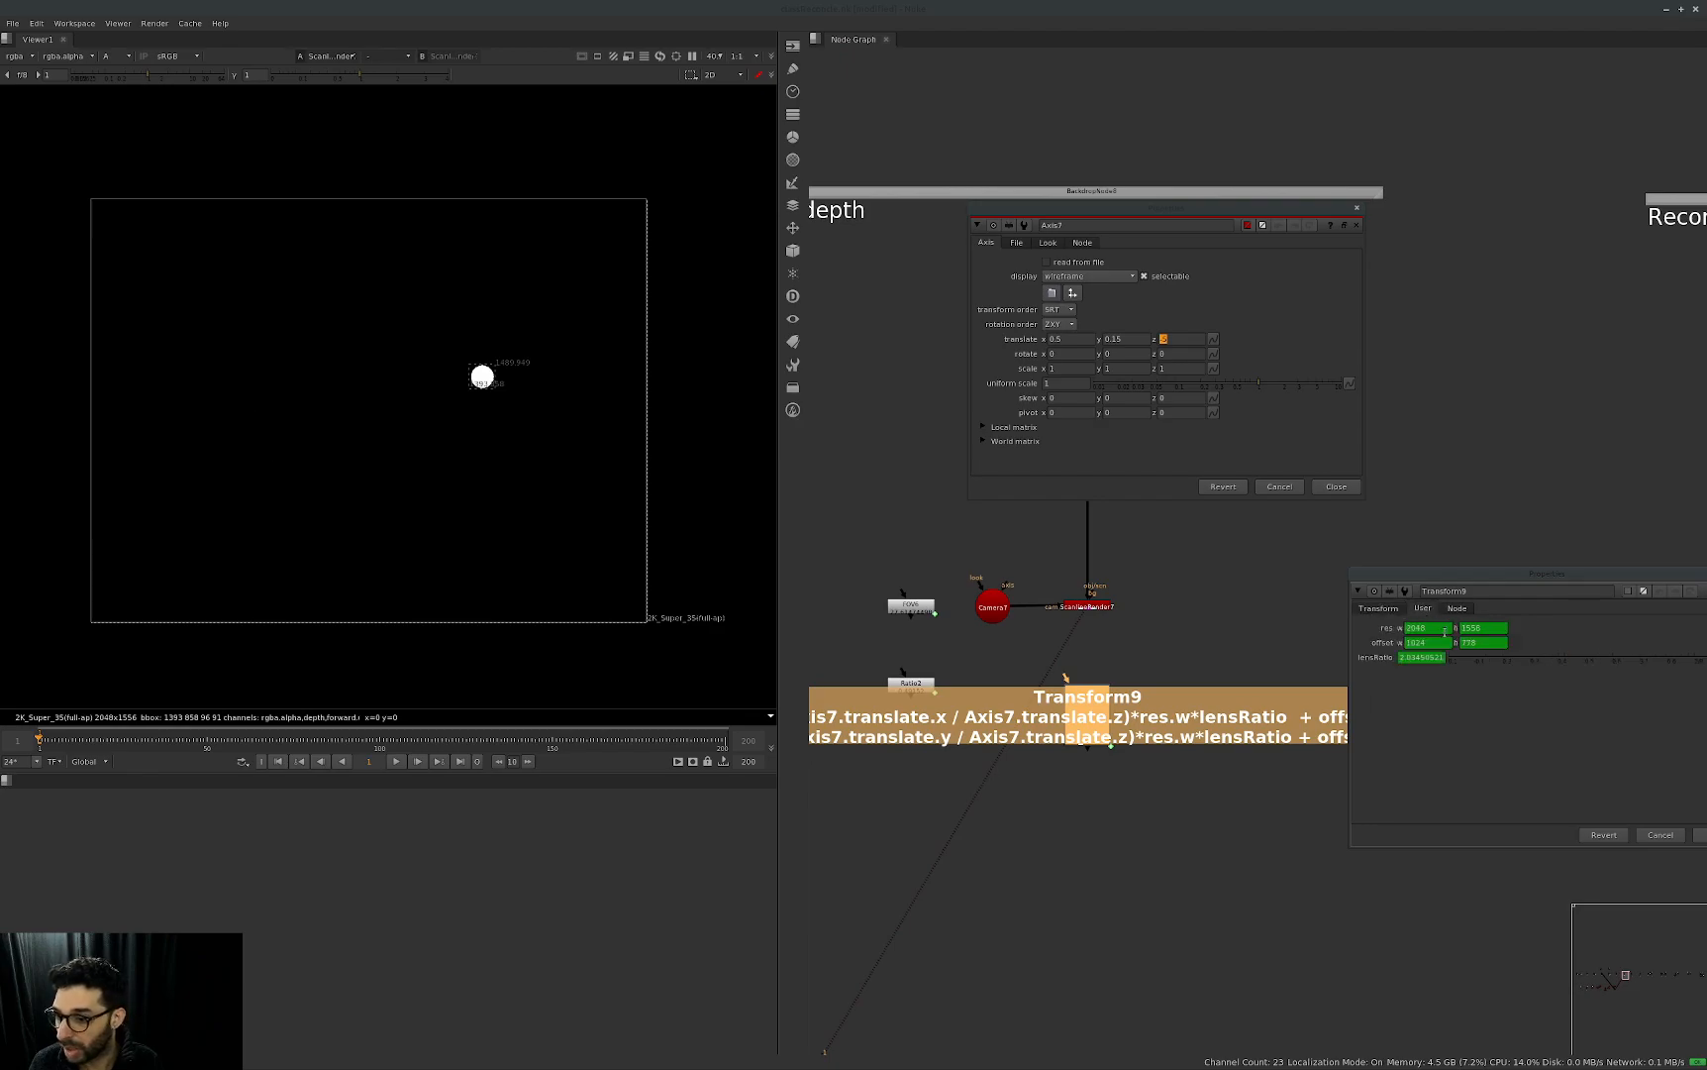
middle_click_drag(1149, 680, 1110, 655)
scroll(1186, 631, "down", 3)
scroll(1107, 656, "up", 2)
left_click_drag(1127, 650, 1013, 742)
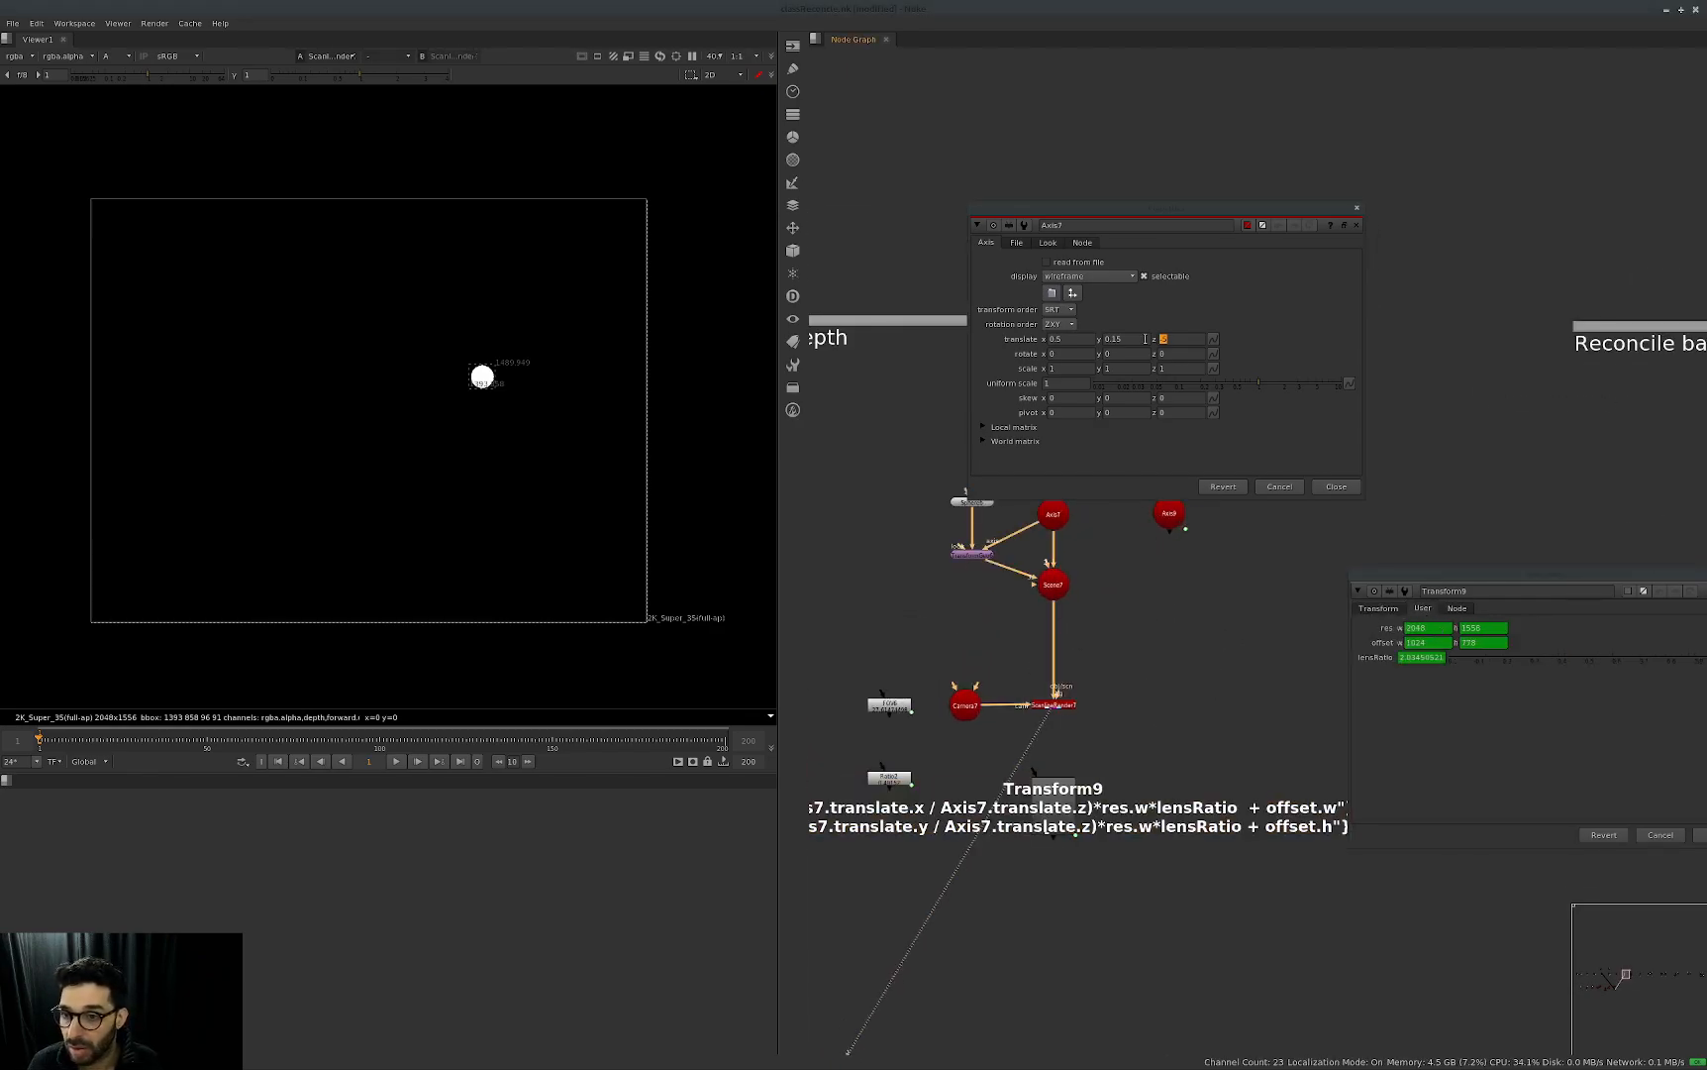
Set Axis7's translate z to -1 and compare the positions of the Axis7 and Transform9 handles in the viewer.
type("-1")
key("Return")
left_click(1459, 744)
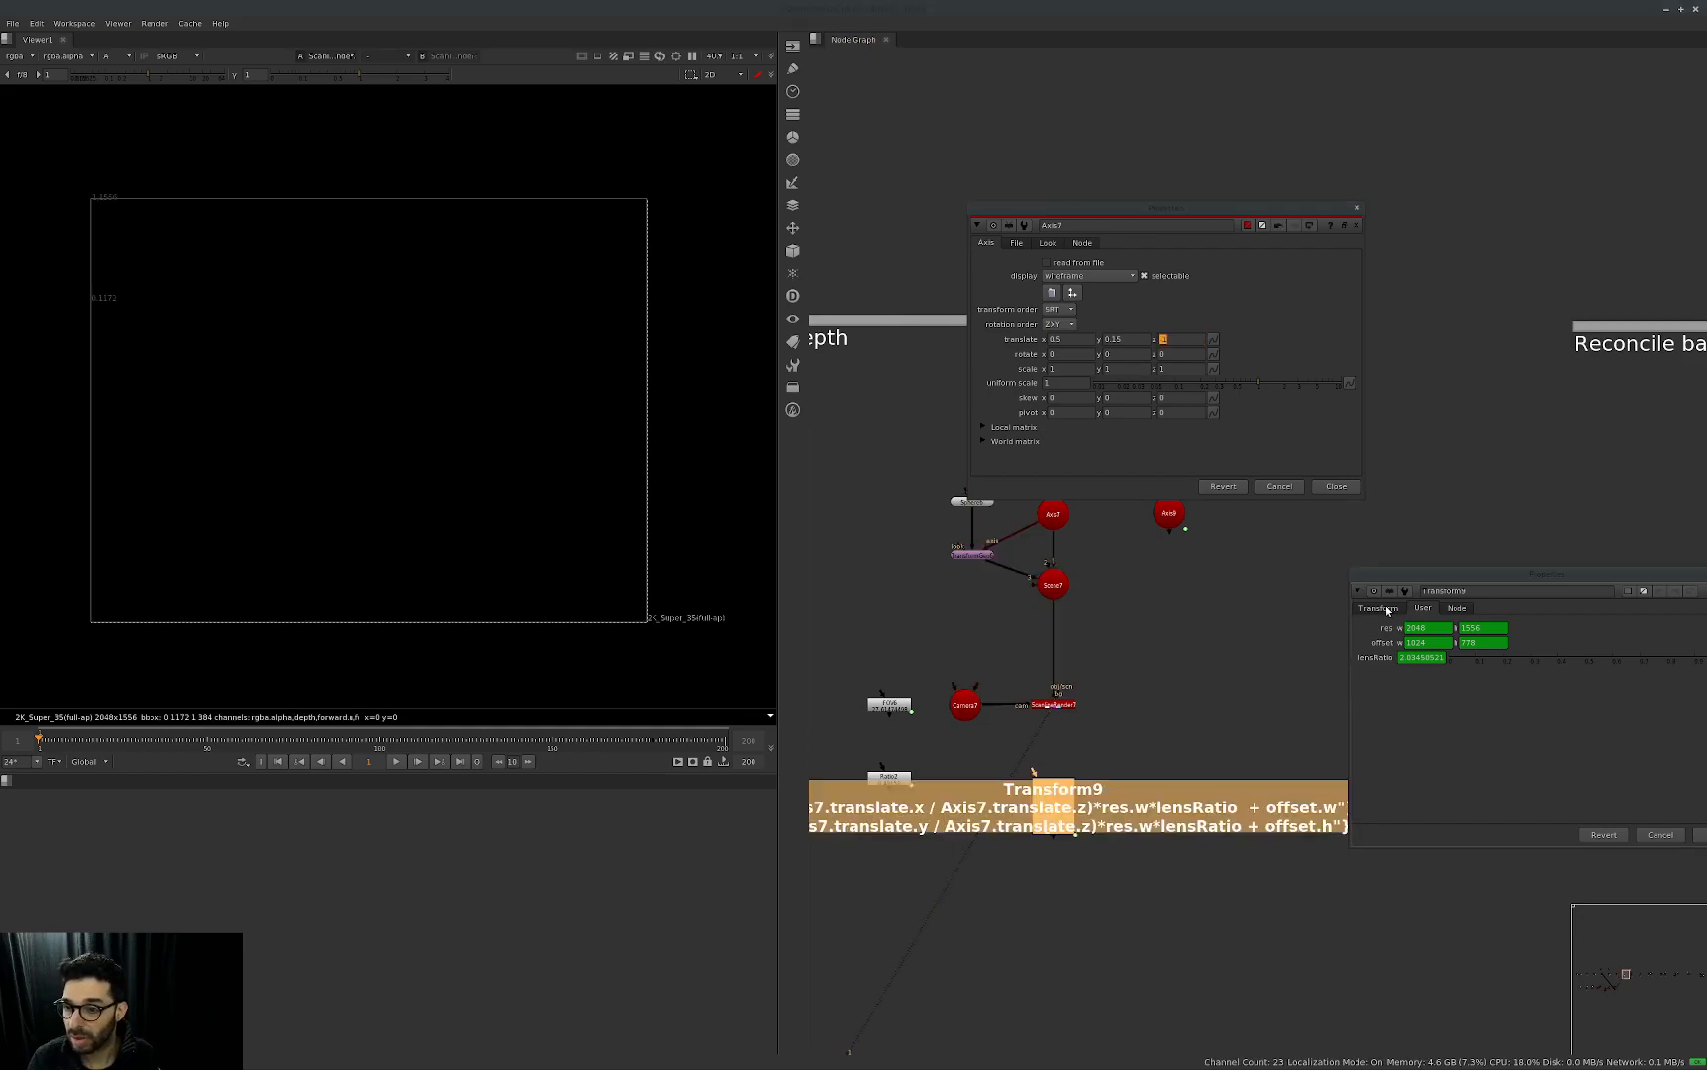
left_click(1385, 608)
left_click(1276, 312)
scroll(366, 580, "down", 4)
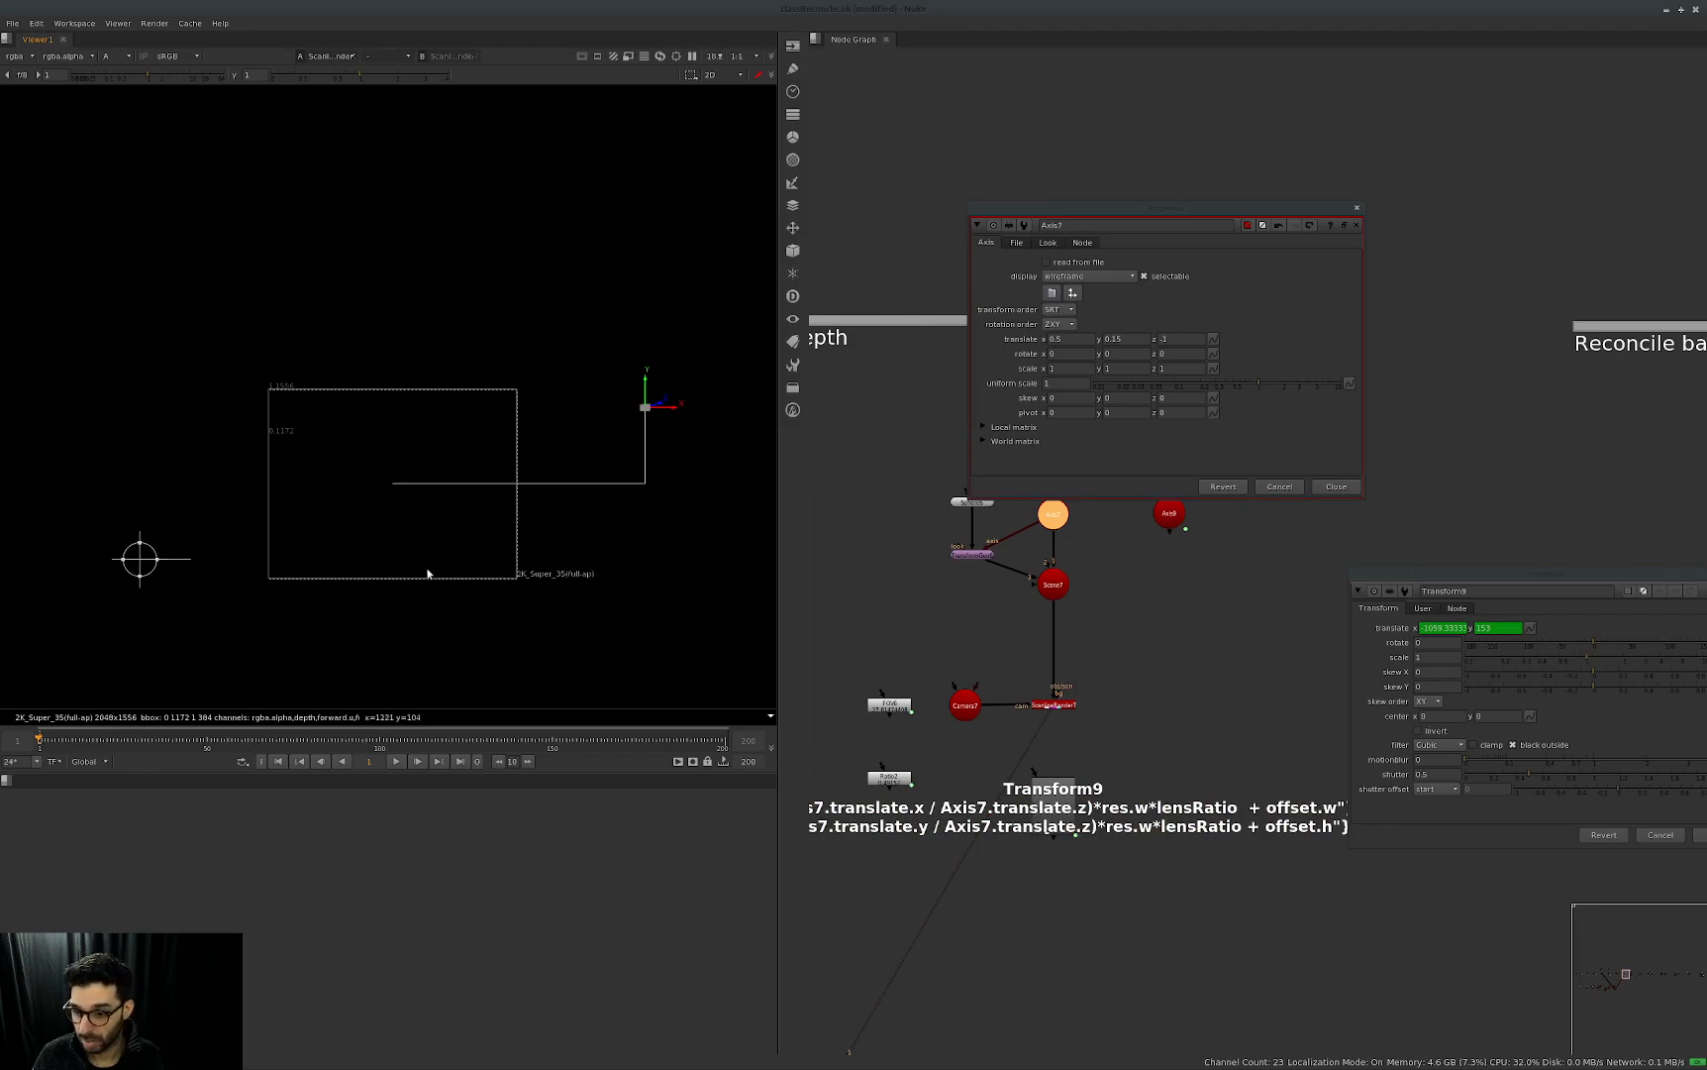
middle_click_drag(1111, 893, 1144, 893)
left_click_drag(1144, 893, 1071, 683)
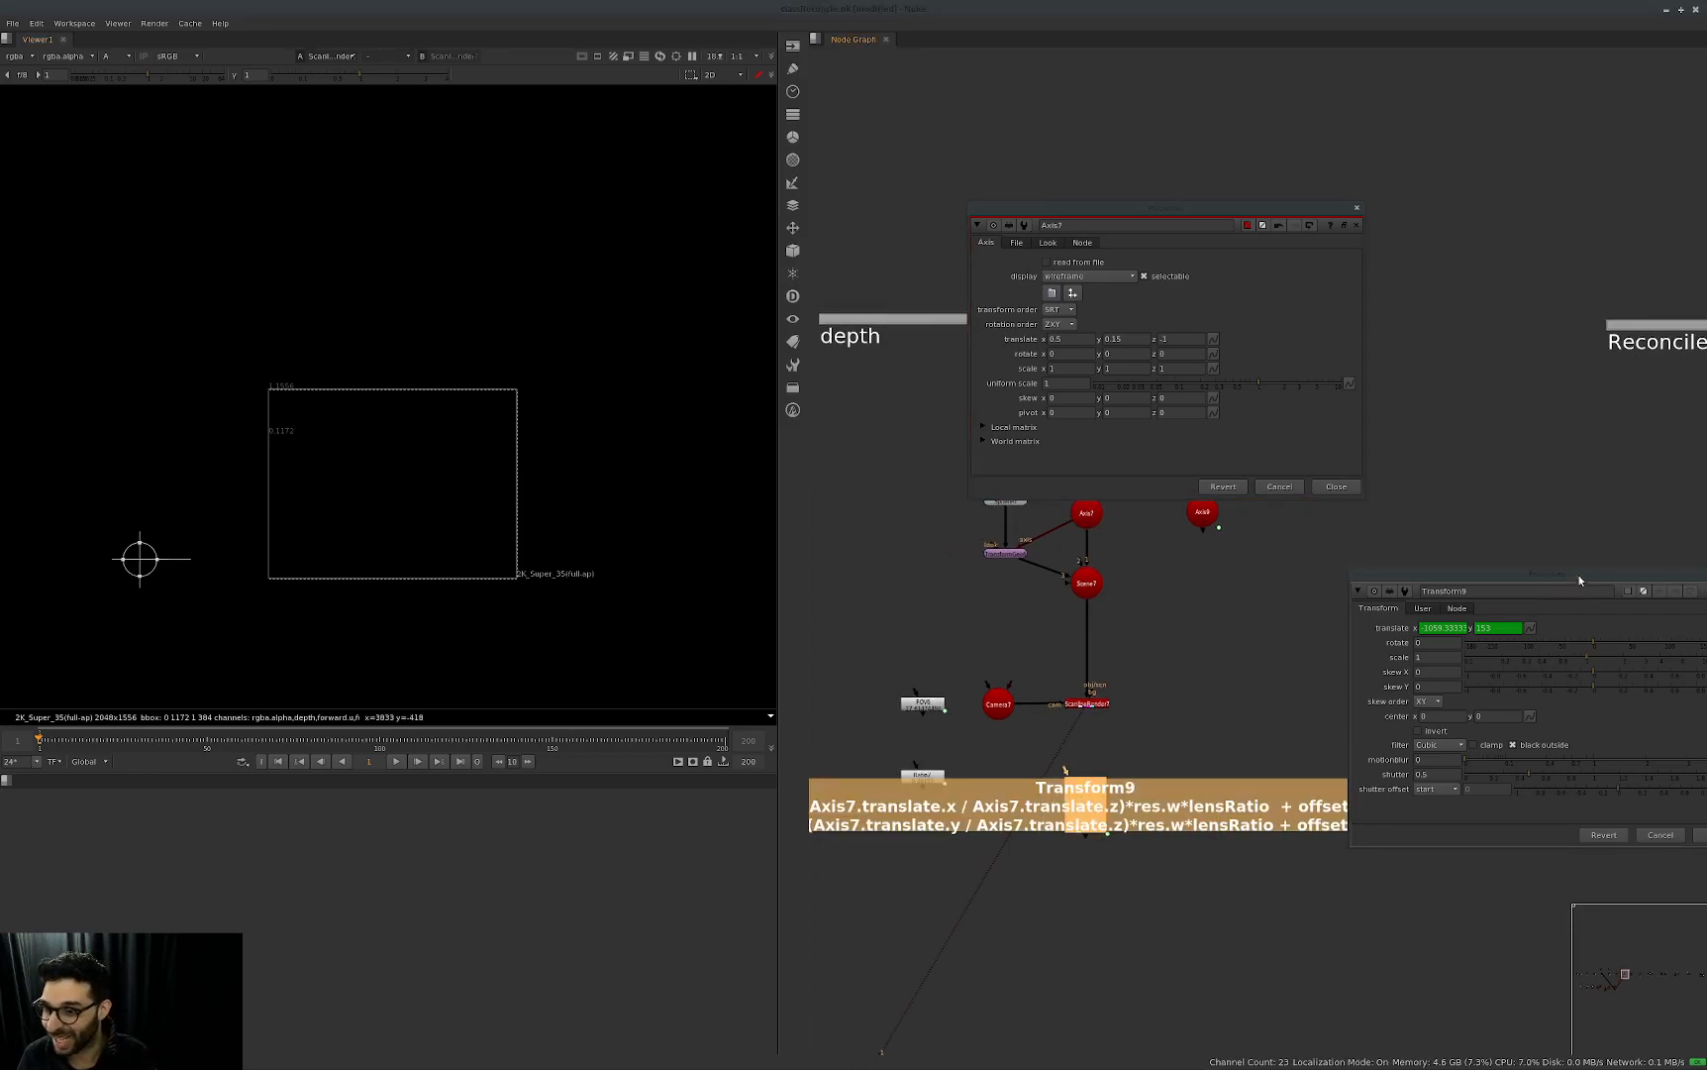
Negate Axis7.translate.z in both the x and y translate expressions of Transform9 and apply them.
left_click_drag(1578, 578, 1102, 513)
double_click(1043, 567)
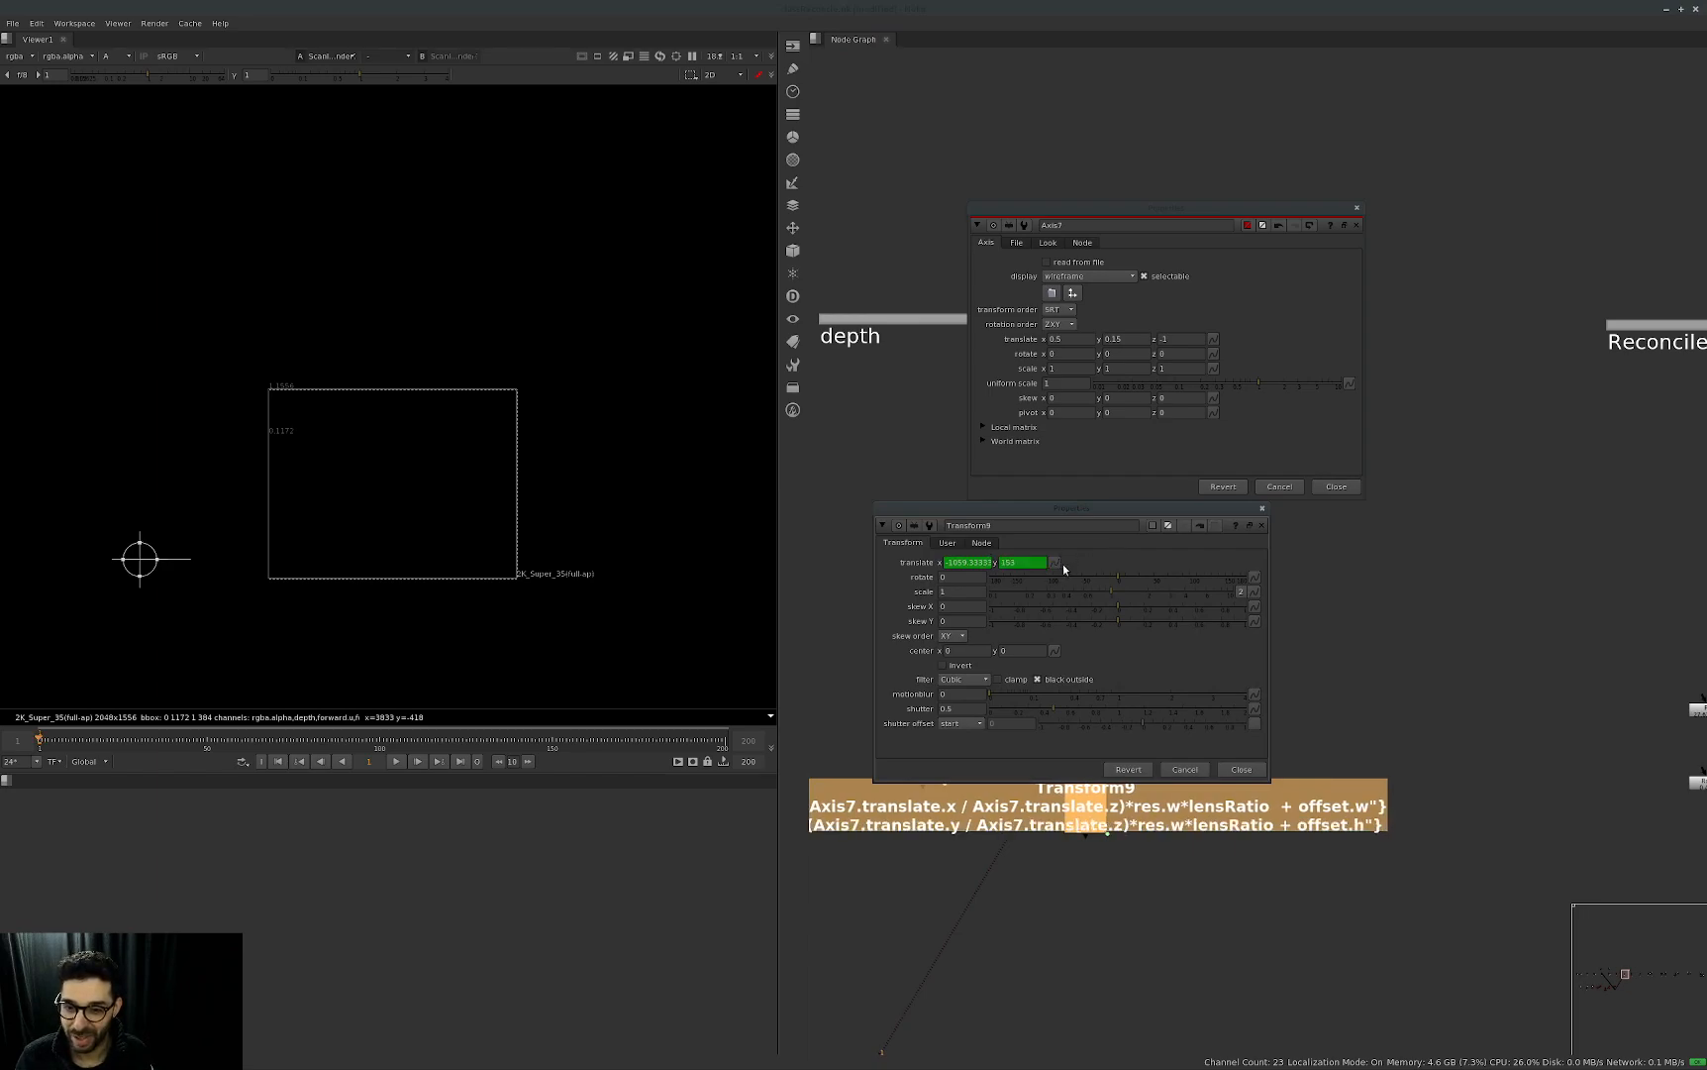
left_click(1054, 562)
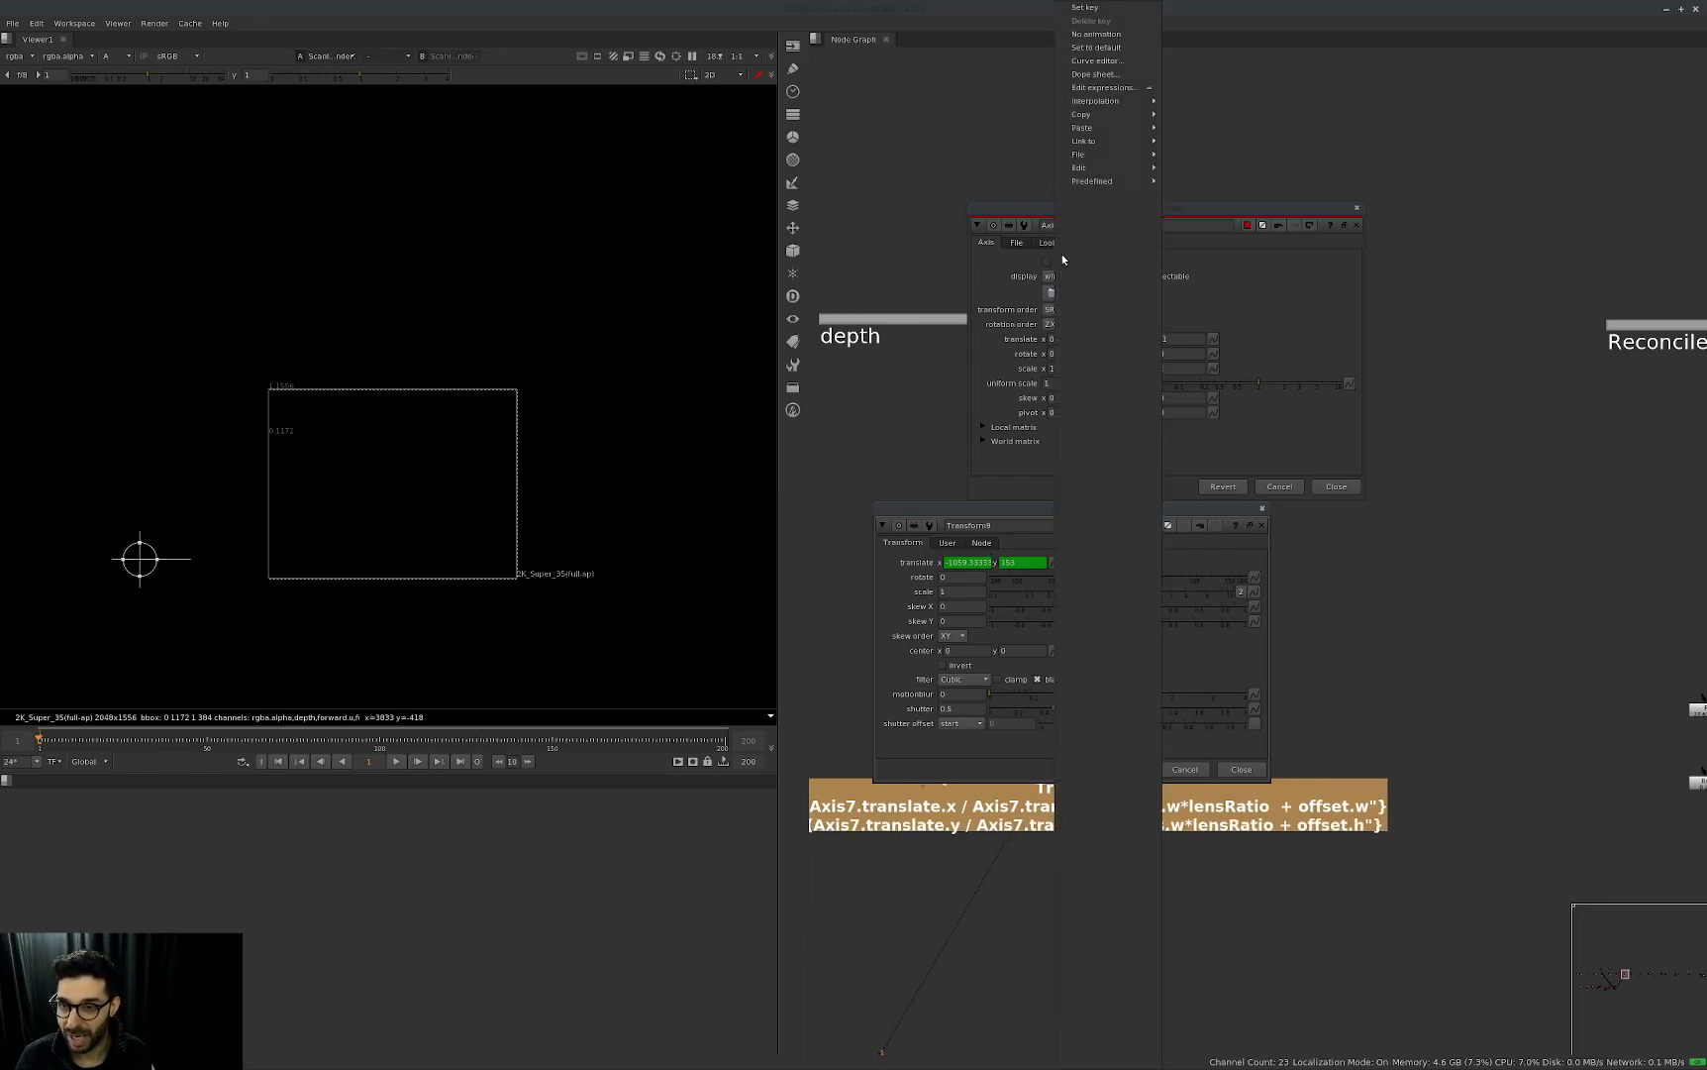
left_click(1099, 87)
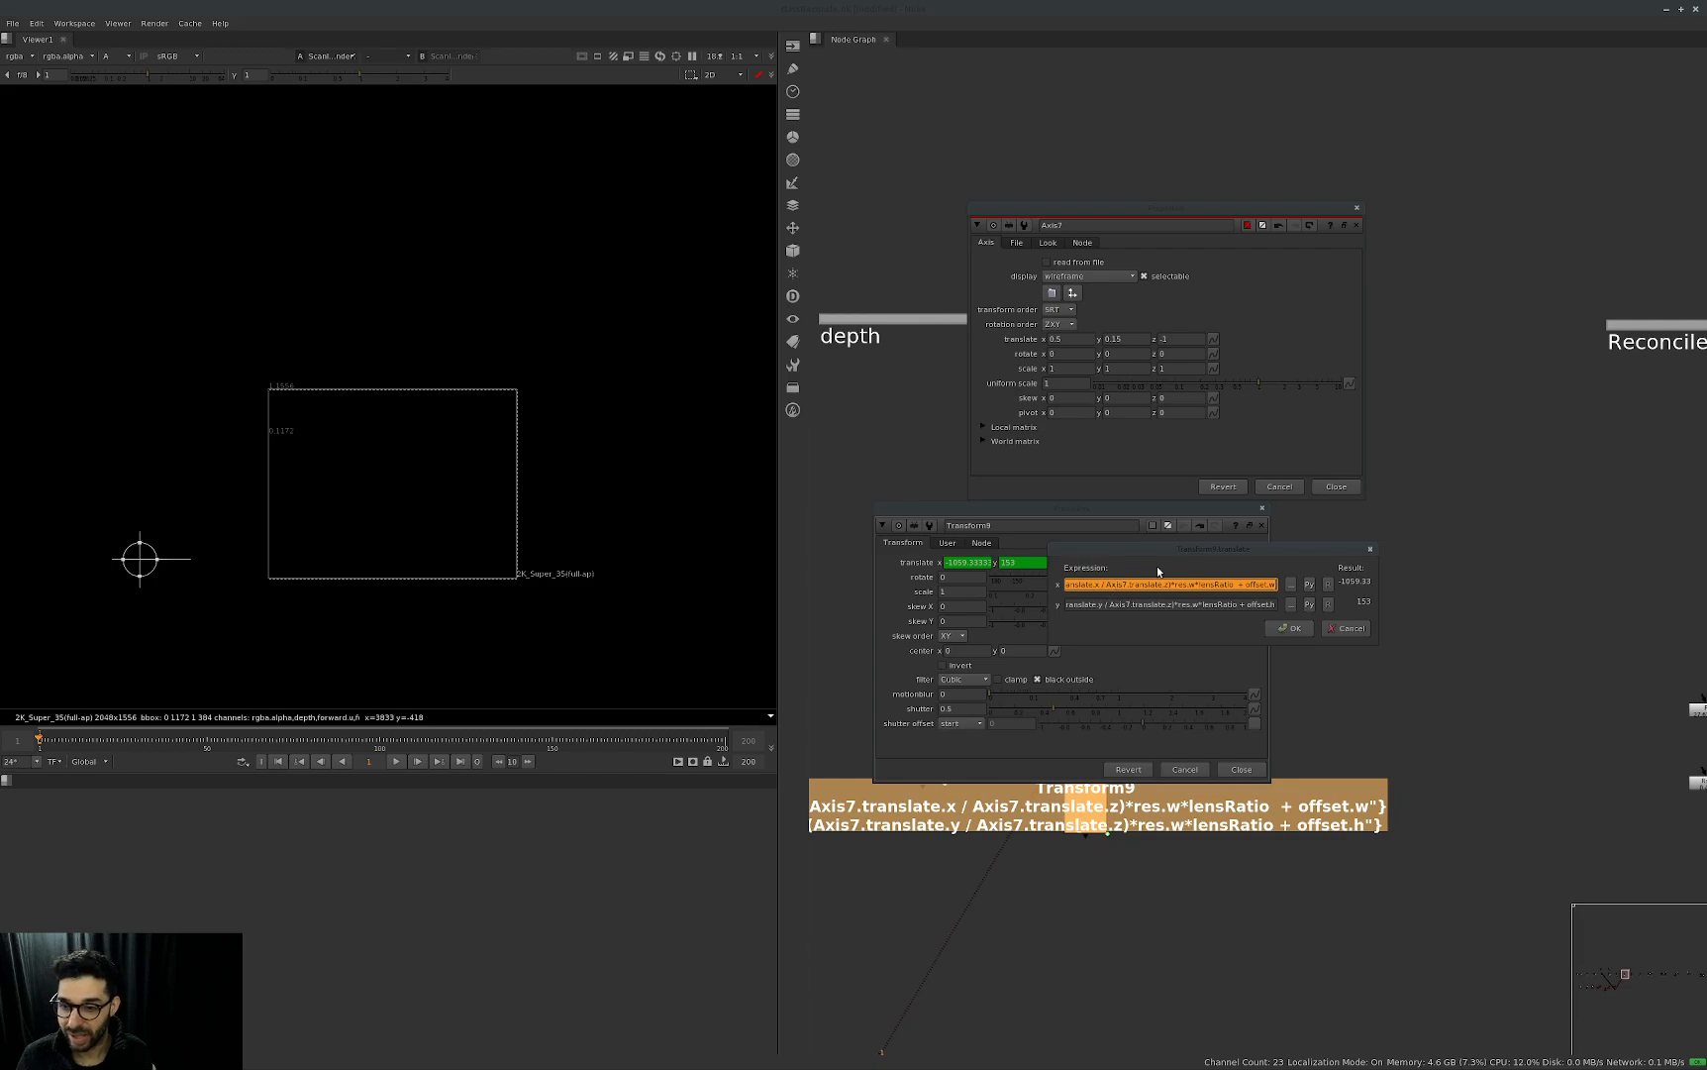
left_click(1110, 583)
type("-")
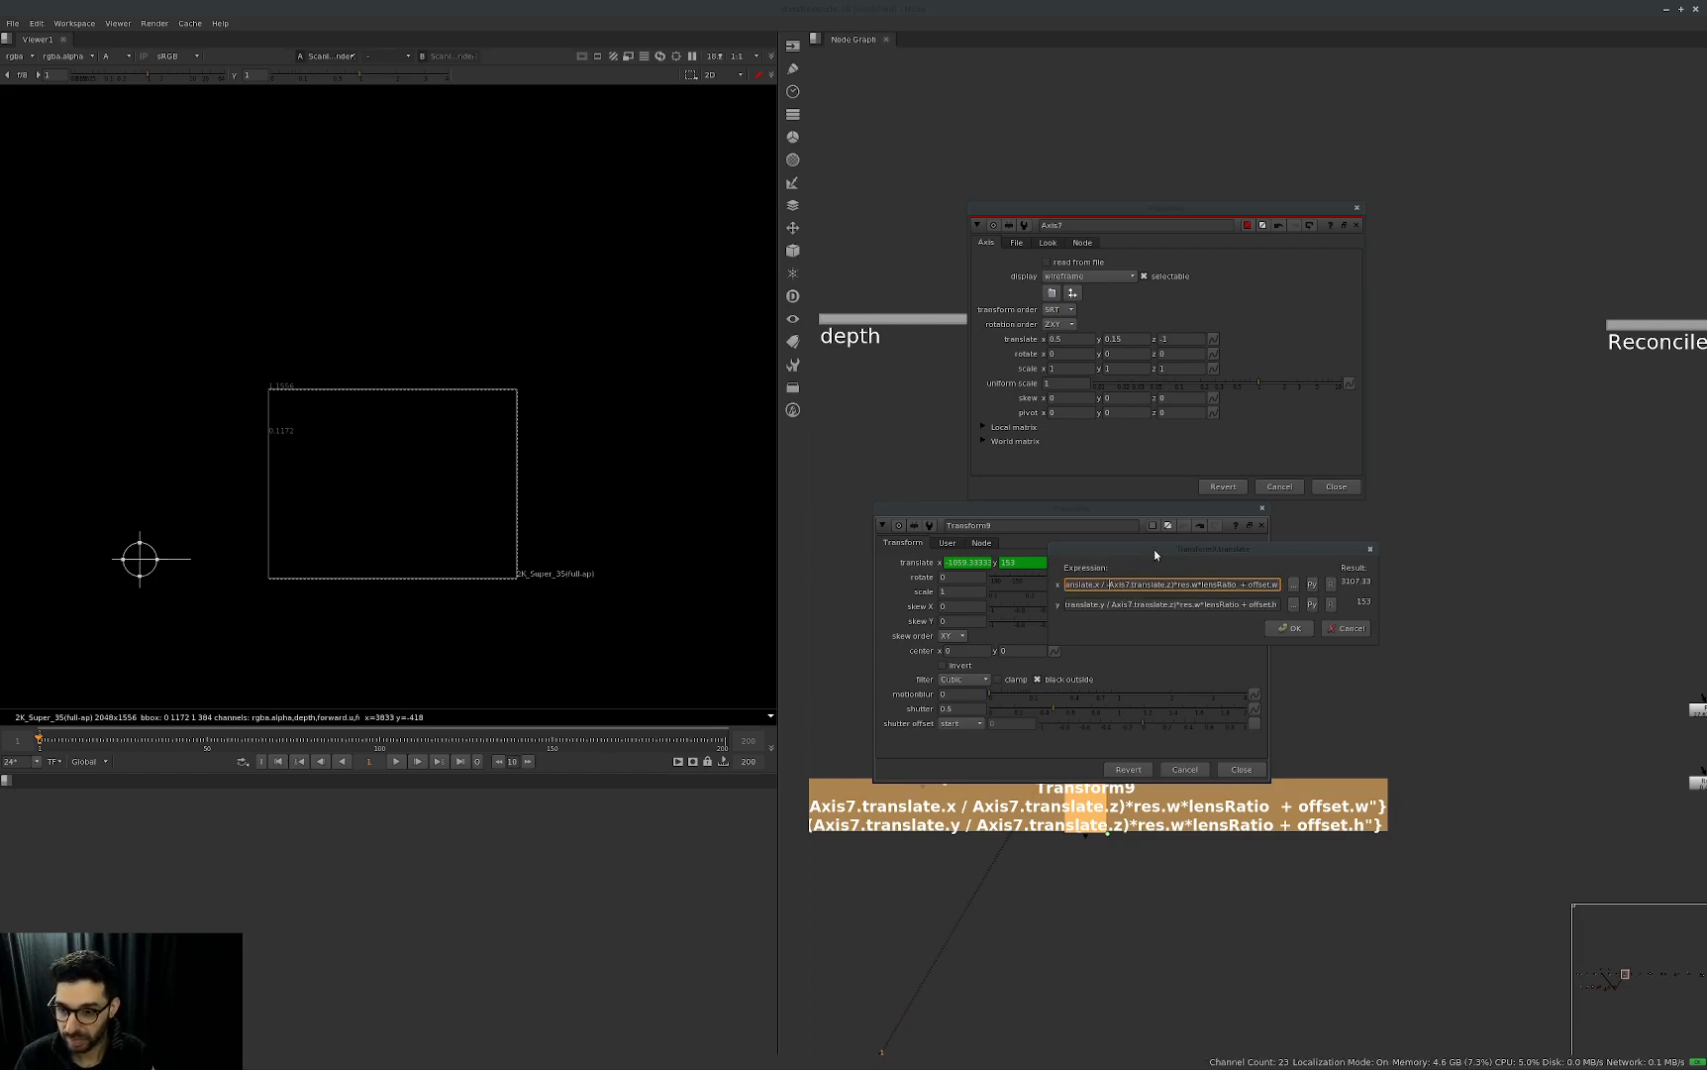
left_click(1111, 604)
type("-")
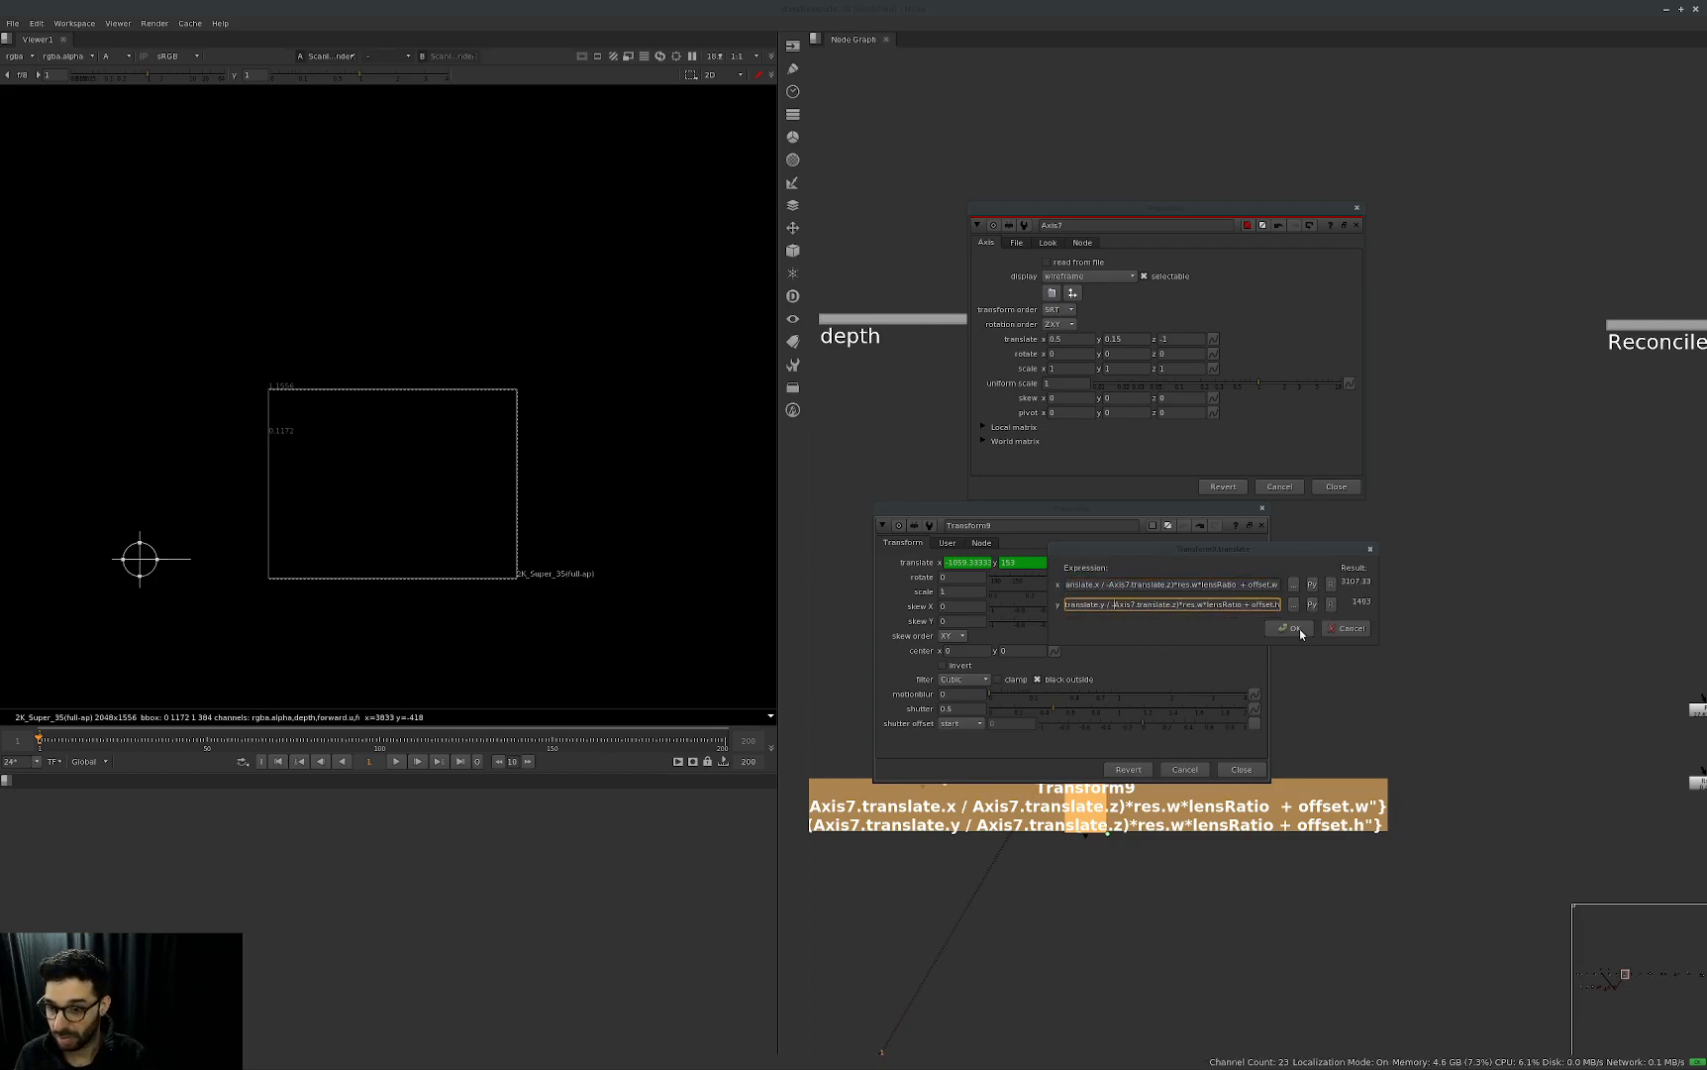
left_click(1294, 628)
left_click(1184, 329)
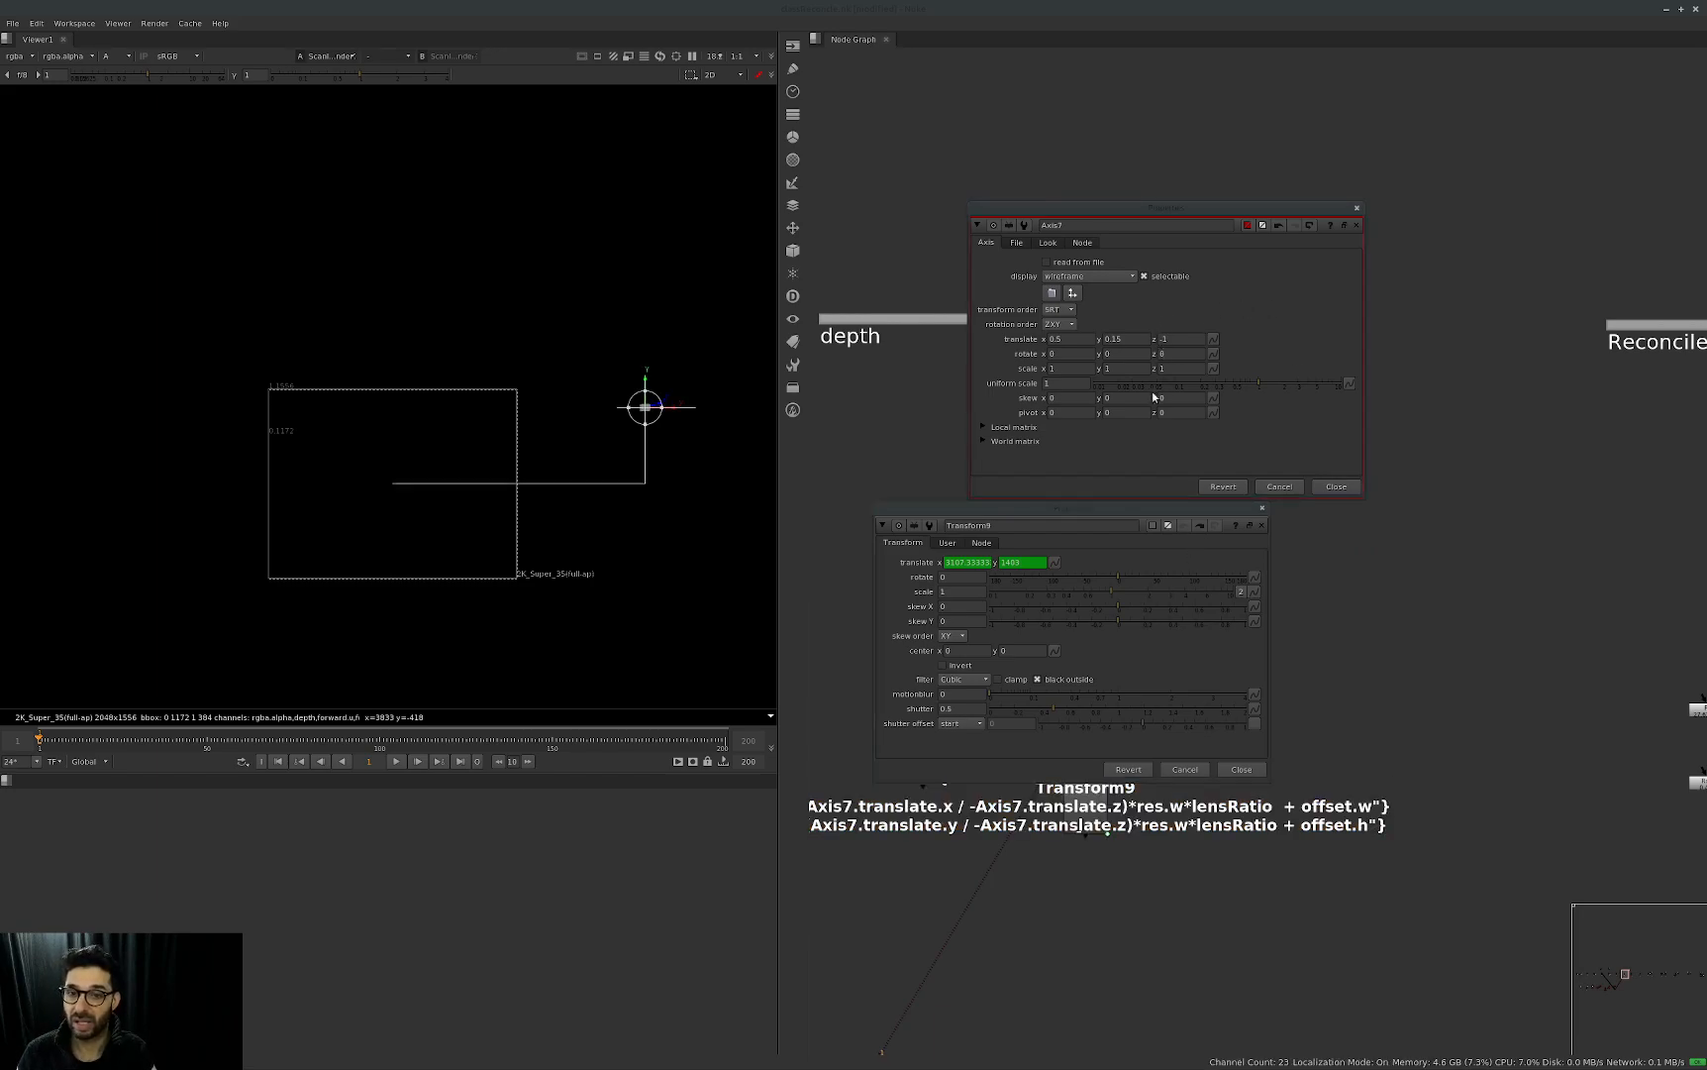
Step Axis7's translate z through negative depths to -8 to test the depth link.
left_click(1192, 344)
key("Left")
key("Up")
key("Up")
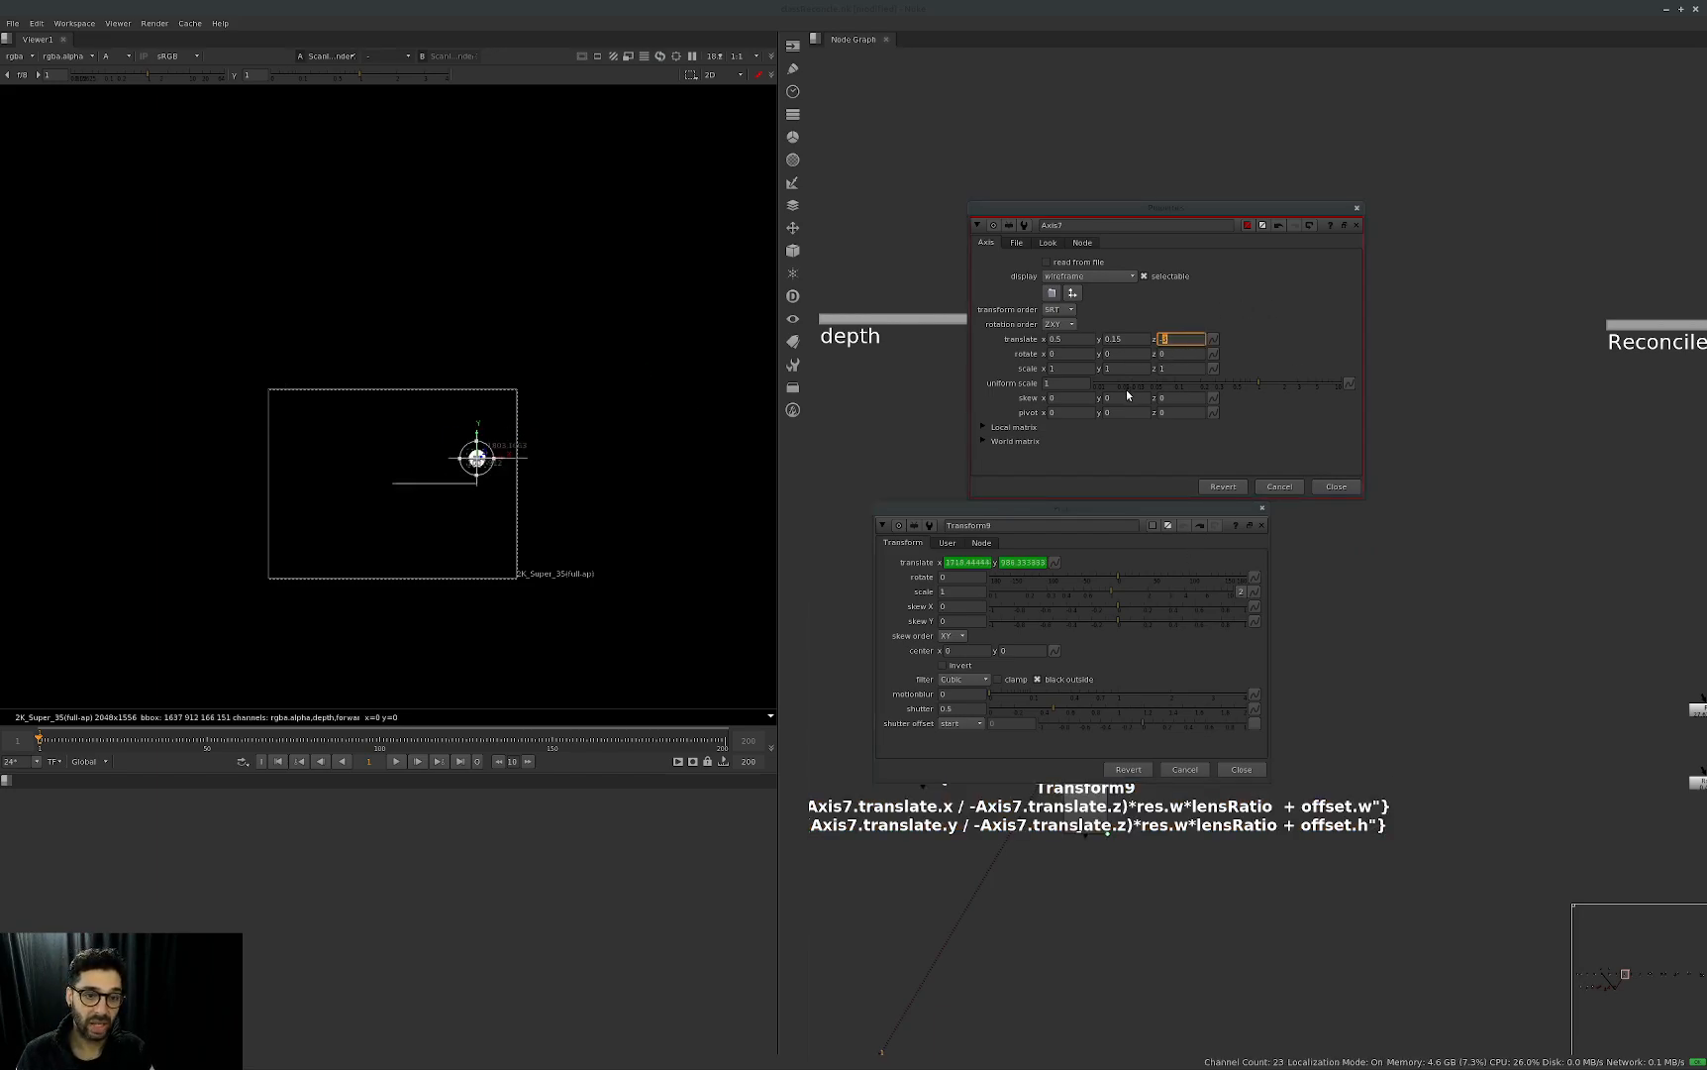
key("Up")
key("Up")
key("Up")
key("Up")
key("Up")
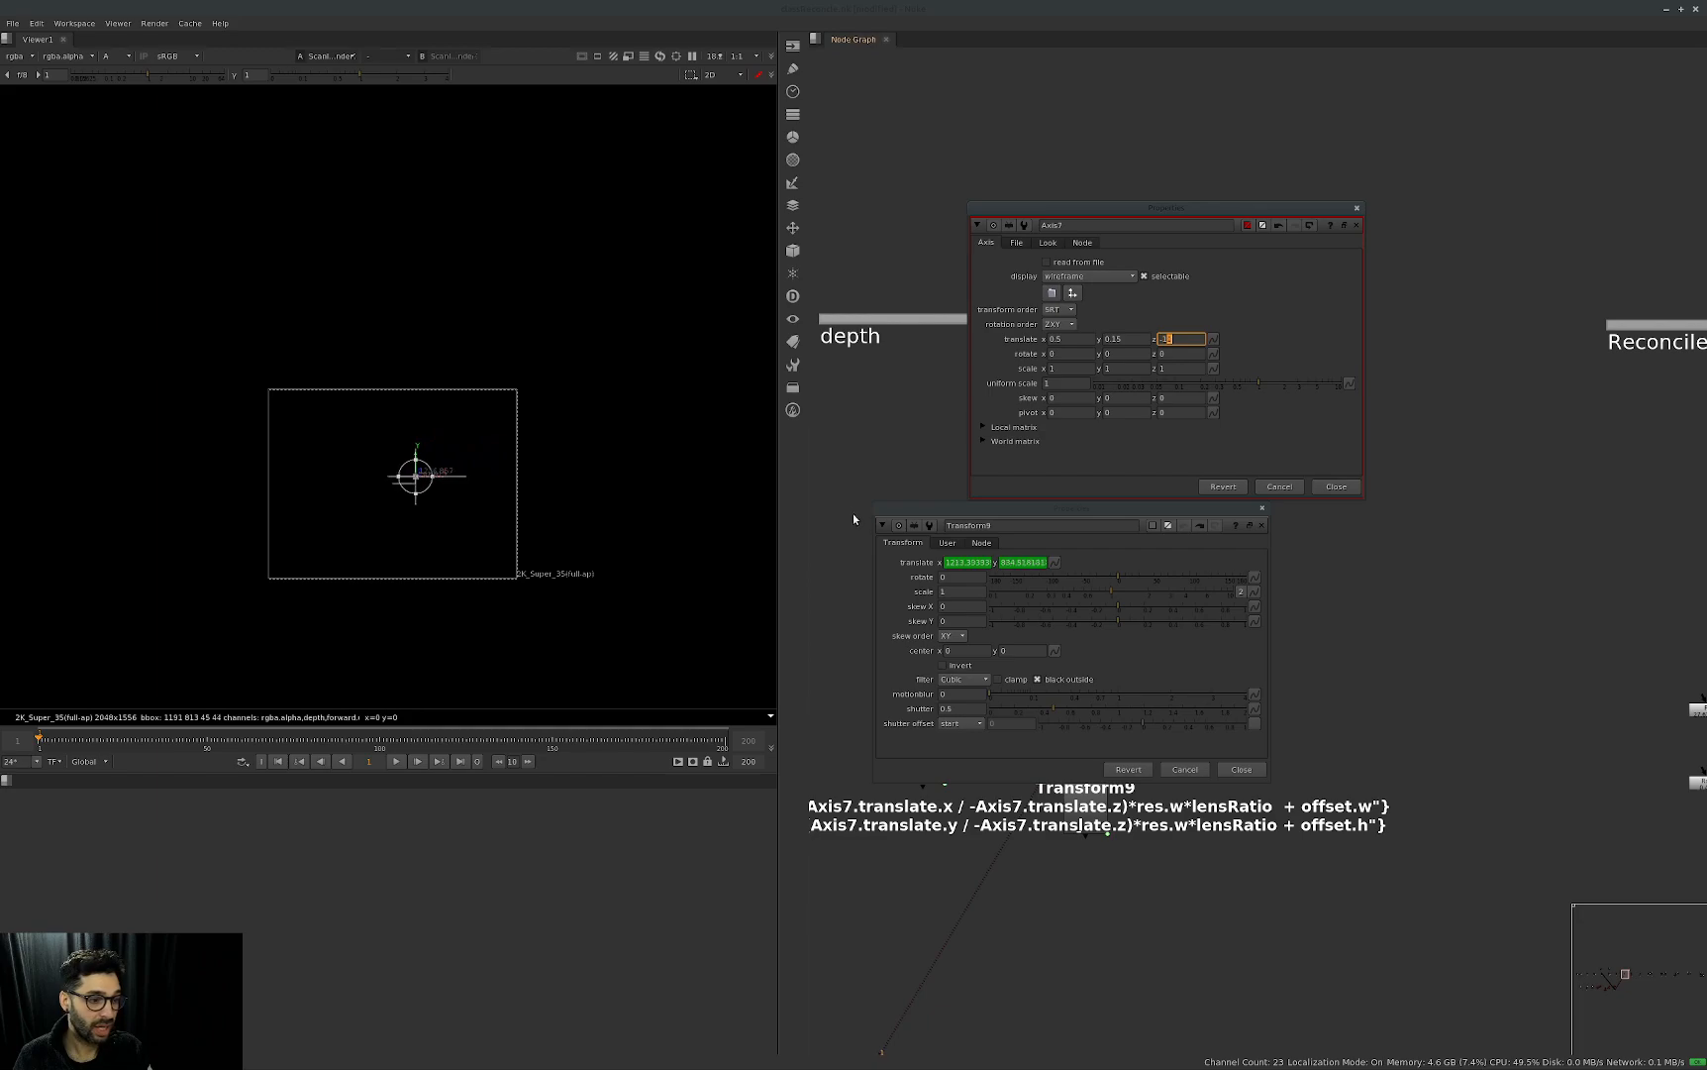
Lower Axis7's translate x to -1.6 in small increments.
left_click(1058, 339)
key("Down")
key("Down")
key("Down")
key("Down")
key("Down")
key("Down")
key("Down")
key("Down")
key("Down")
key("Down")
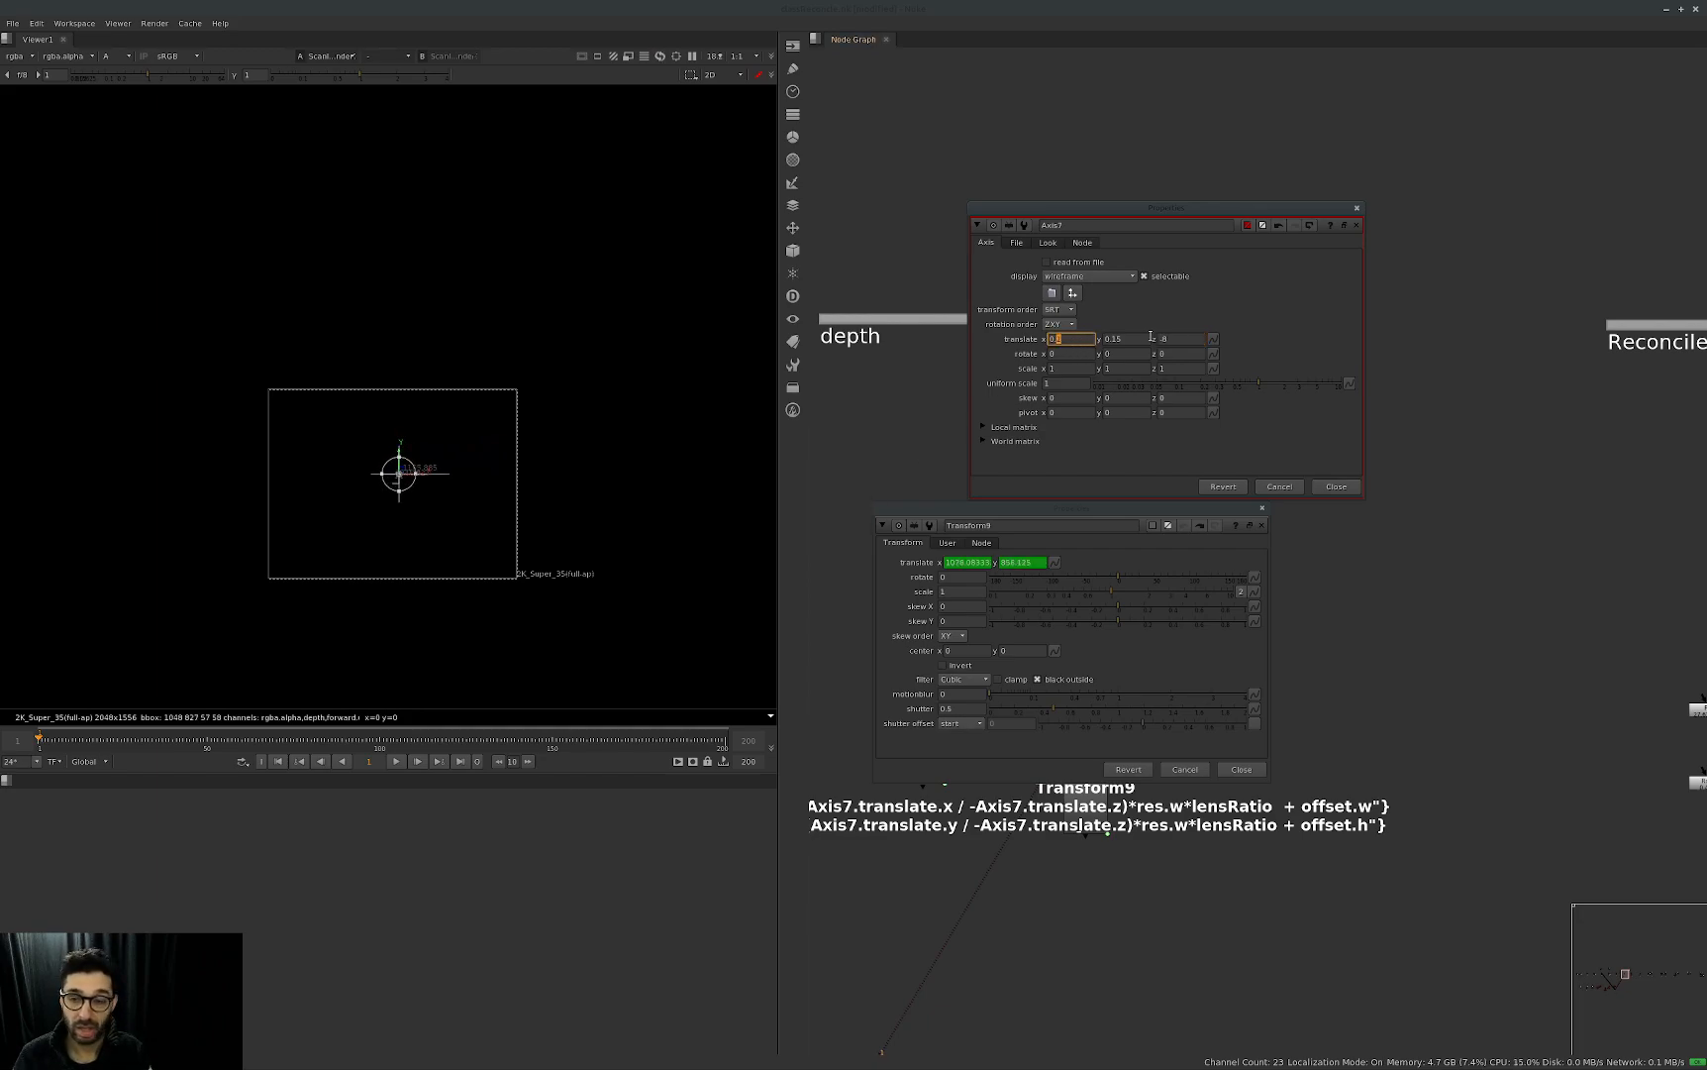
key("Down")
key("Down")
key("Down")
key("Down")
key("Down")
key("Down")
key("Down")
key("Down")
key("Down")
key("Down")
key("Down")
Raise Axis7's translate y to 0.47 in small increments.
left_click(1139, 338)
key("Up")
key("Up")
key("Up")
key("Up")
key("Up")
key("Up")
key("Up")
key("Up")
key("Up")
key("Up")
key("Up")
key("Up")
key("Up")
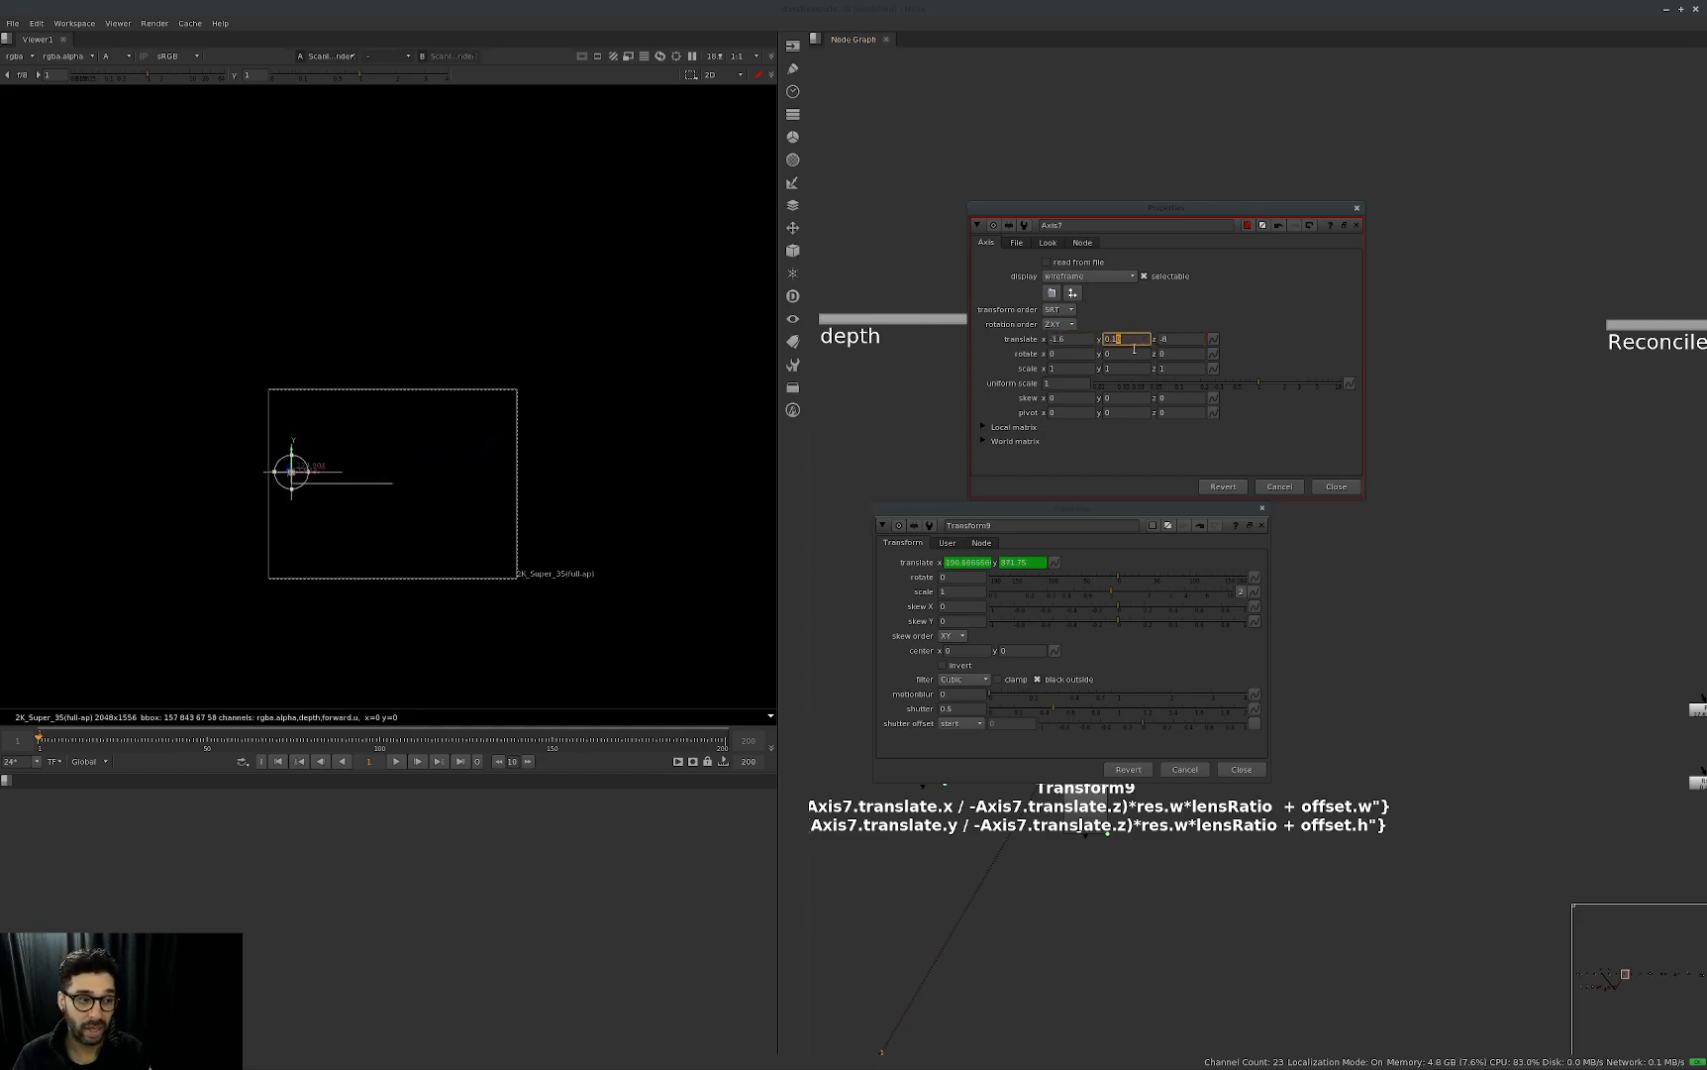
key("Up")
key("Up")
key("Up")
key("Up")
key("Up")
key("Up")
key("Up")
key("Up")
key("Up")
key("Up")
key("Up")
key("Up")
key("Up")
key("Up")
key("Up")
key("Up")
key("Up")
key("Up")
key("Up")
Nudge Axis7's translate x down and back up to test that Transform9 follows it.
left_click(1091, 341)
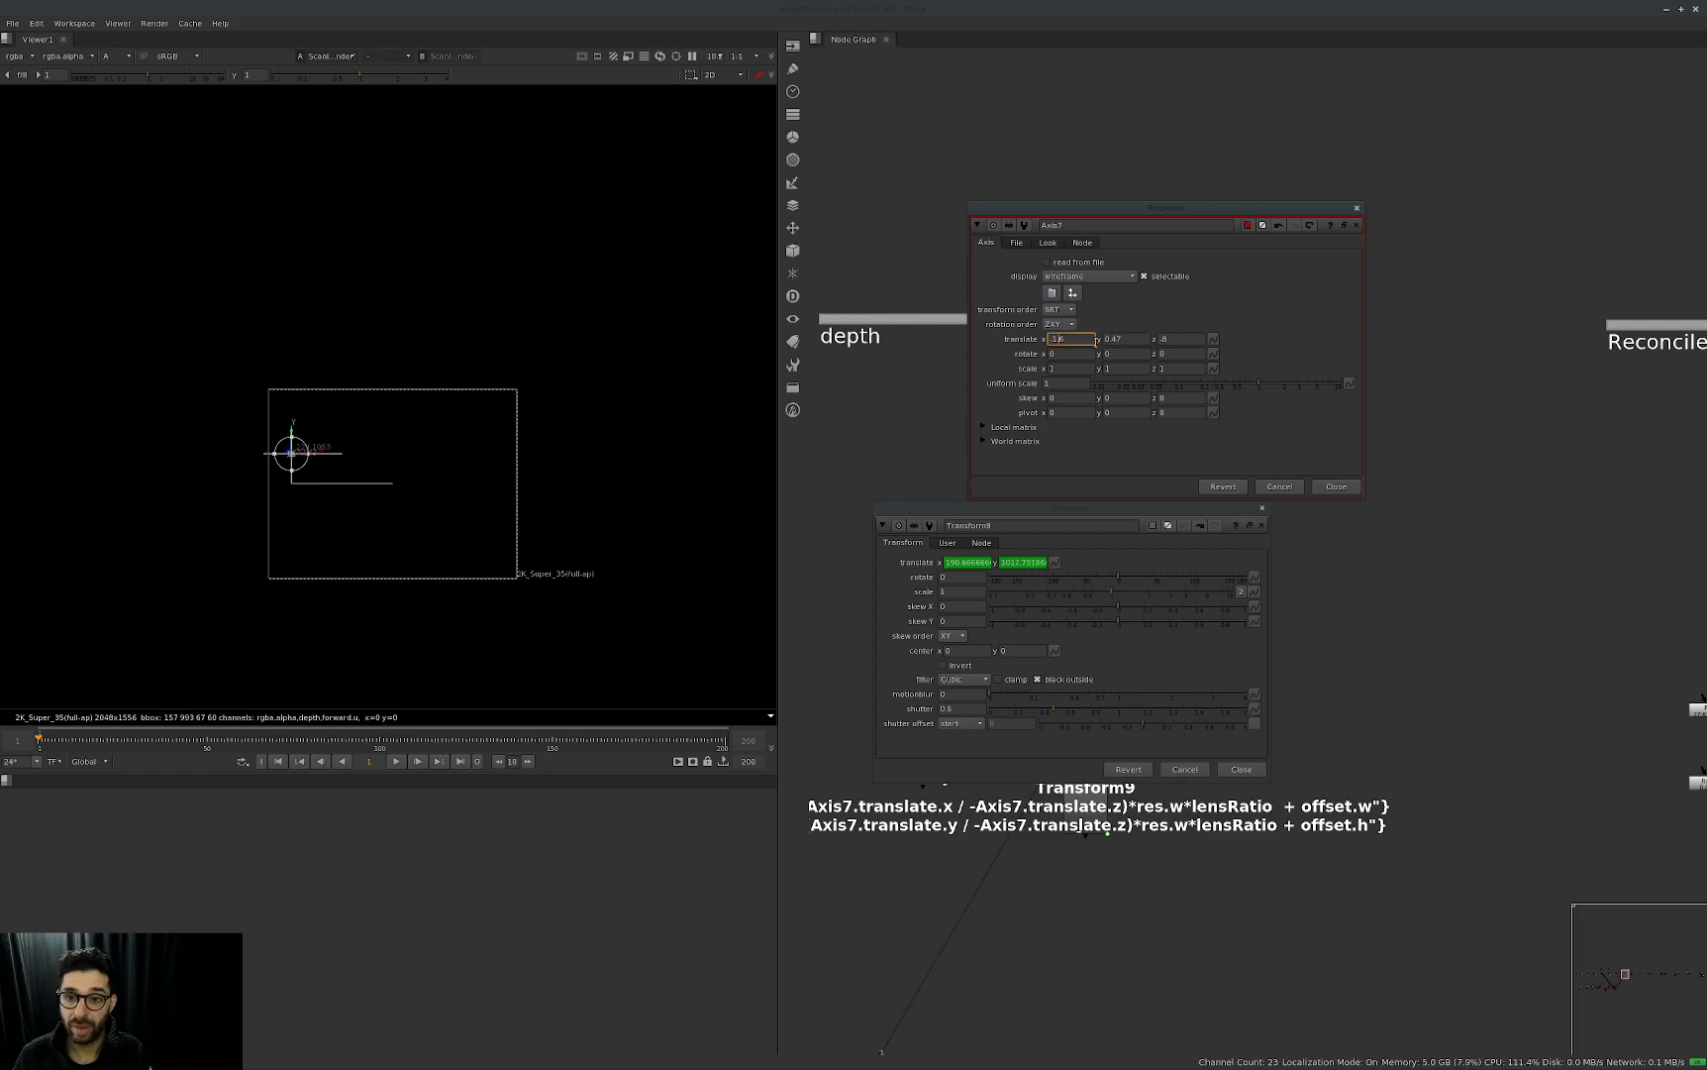
key("Down")
key("Down")
key("Down")
key("Up")
key("Up")
key("Up")
key("Up")
key("Up")
key("Up")
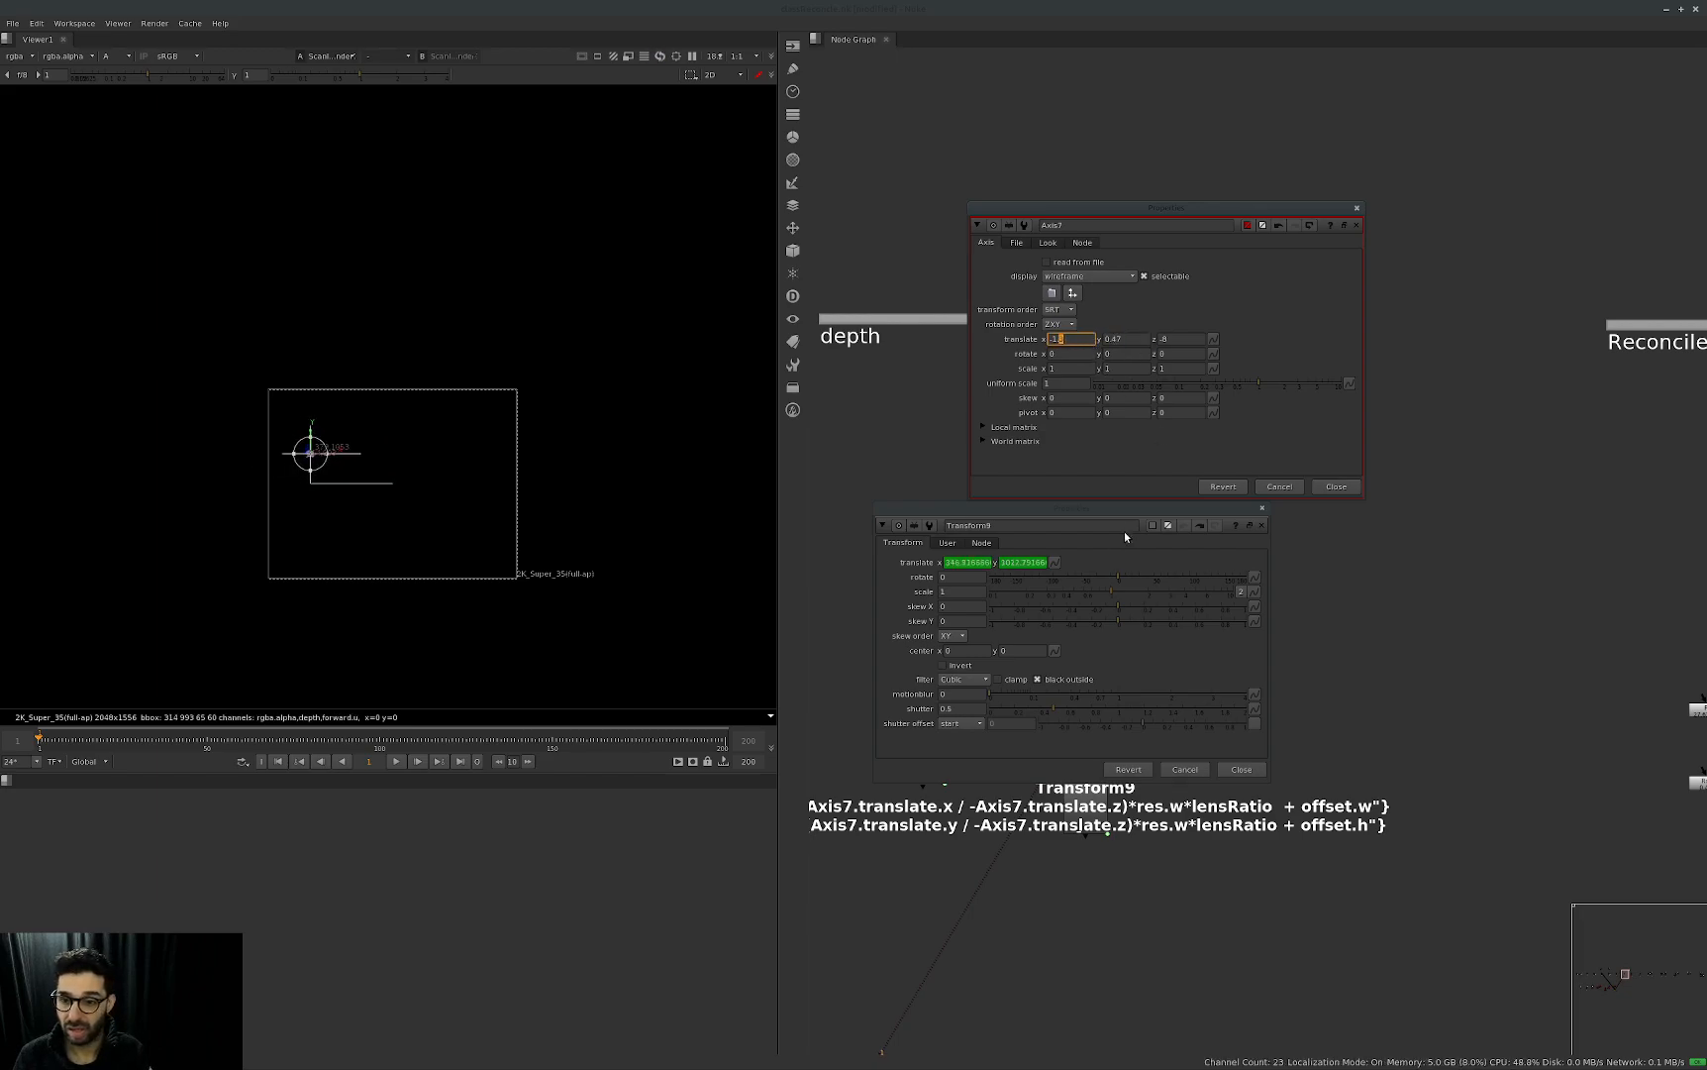
Close the Axis7 and Transform9 properties windows and fit the rendered image to the viewer.
left_click_drag(1109, 508, 1391, 449)
left_click(1357, 209)
left_click(1566, 488)
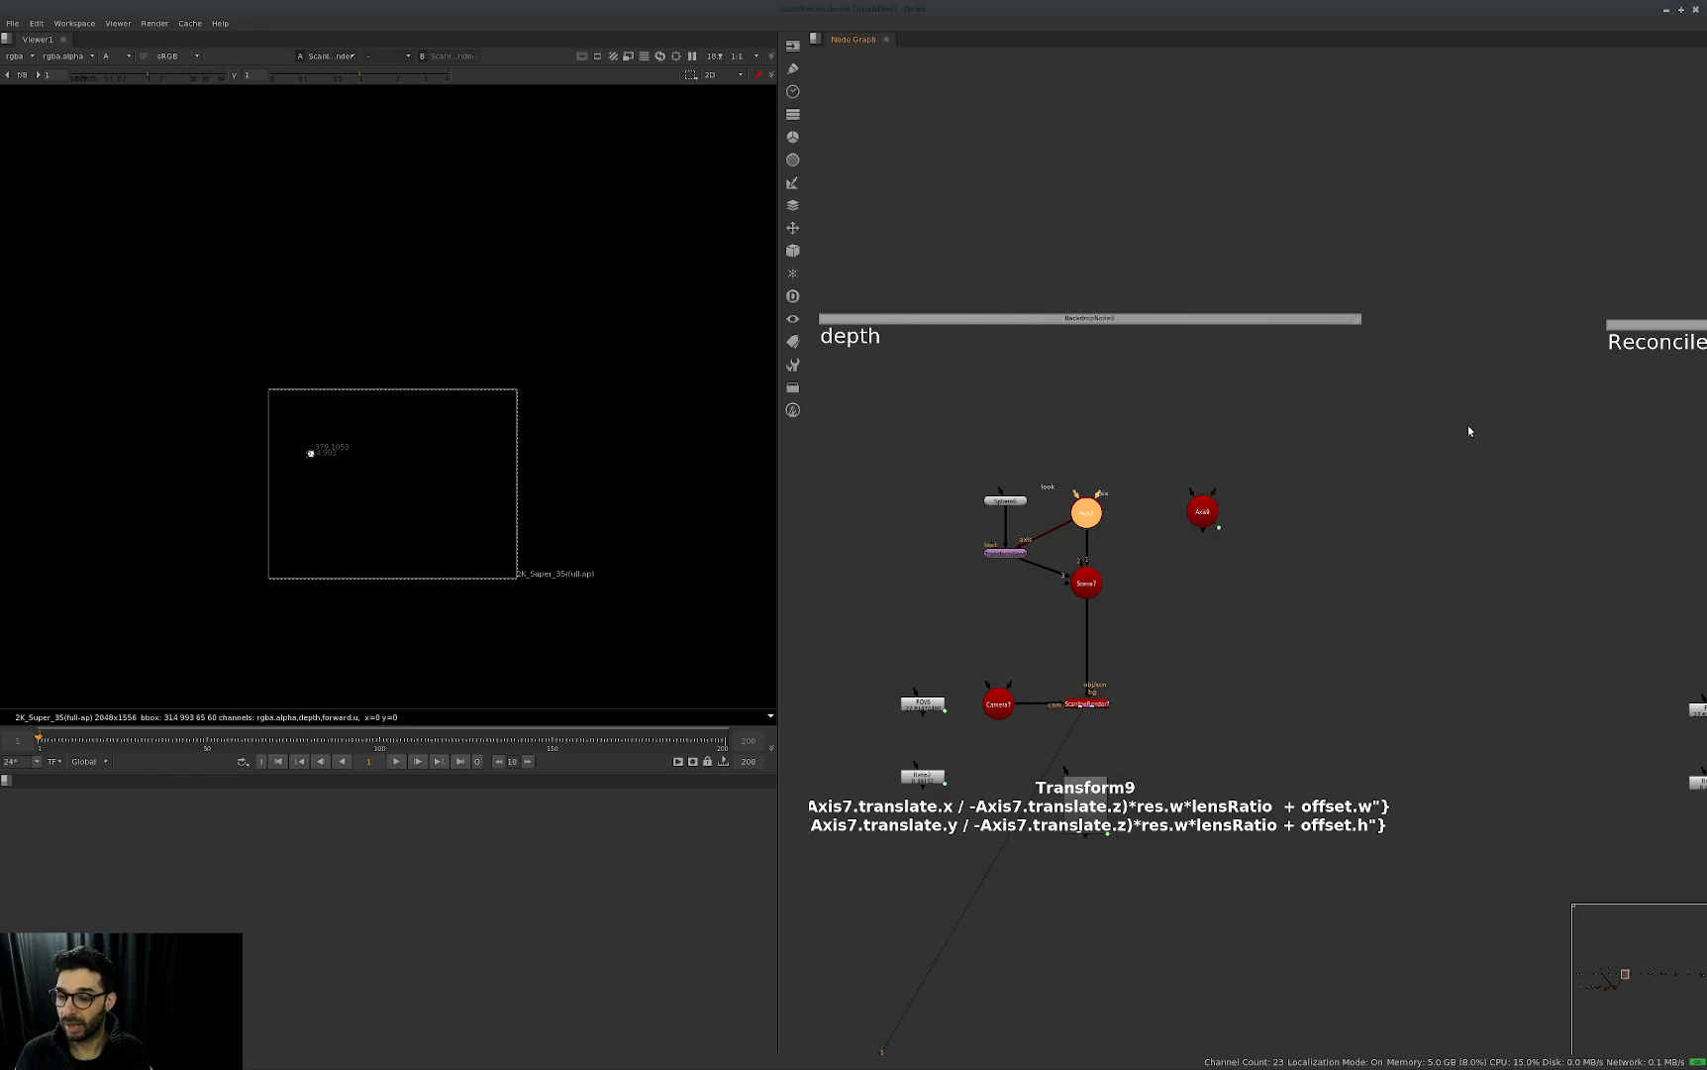
scroll(1446, 422, "down", 7)
middle_click_drag(1398, 444, 1394, 502)
scroll(1394, 502, "up", 7)
left_click(1279, 575)
key("f")
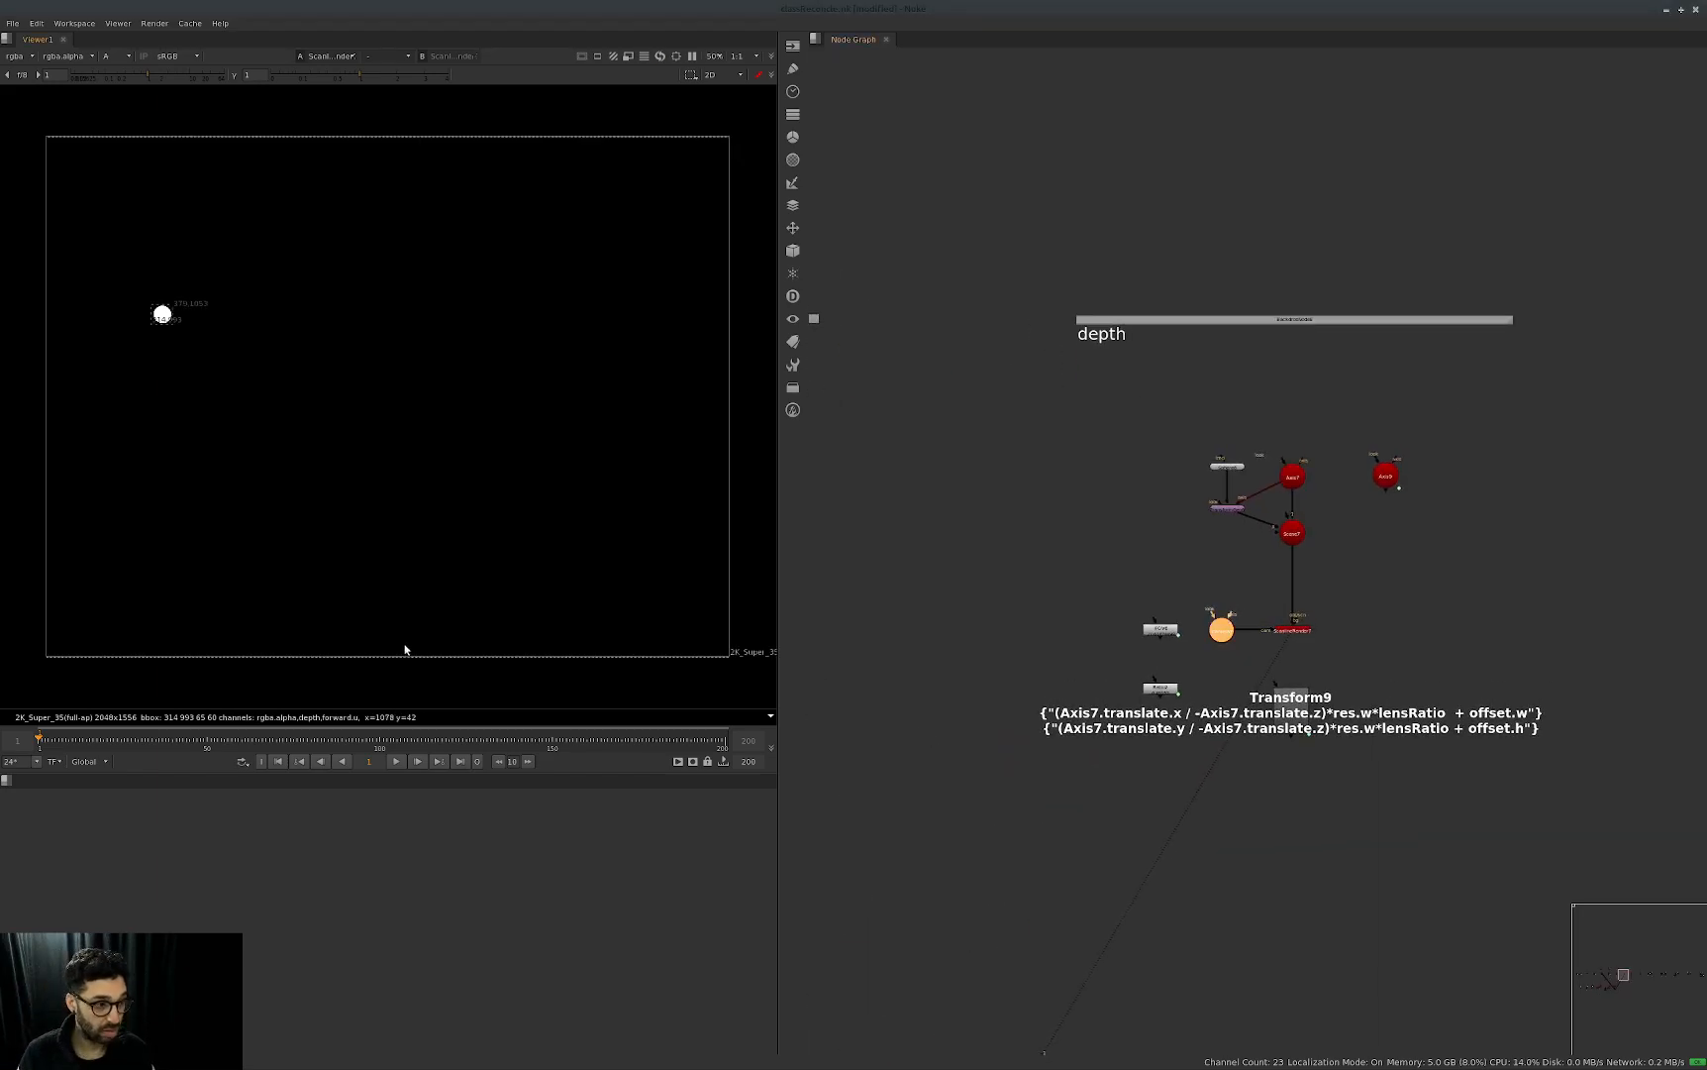
Examine Camera7 and its frustum from the side in the 3D view, opening and closing the camera's properties.
double_click(1221, 630)
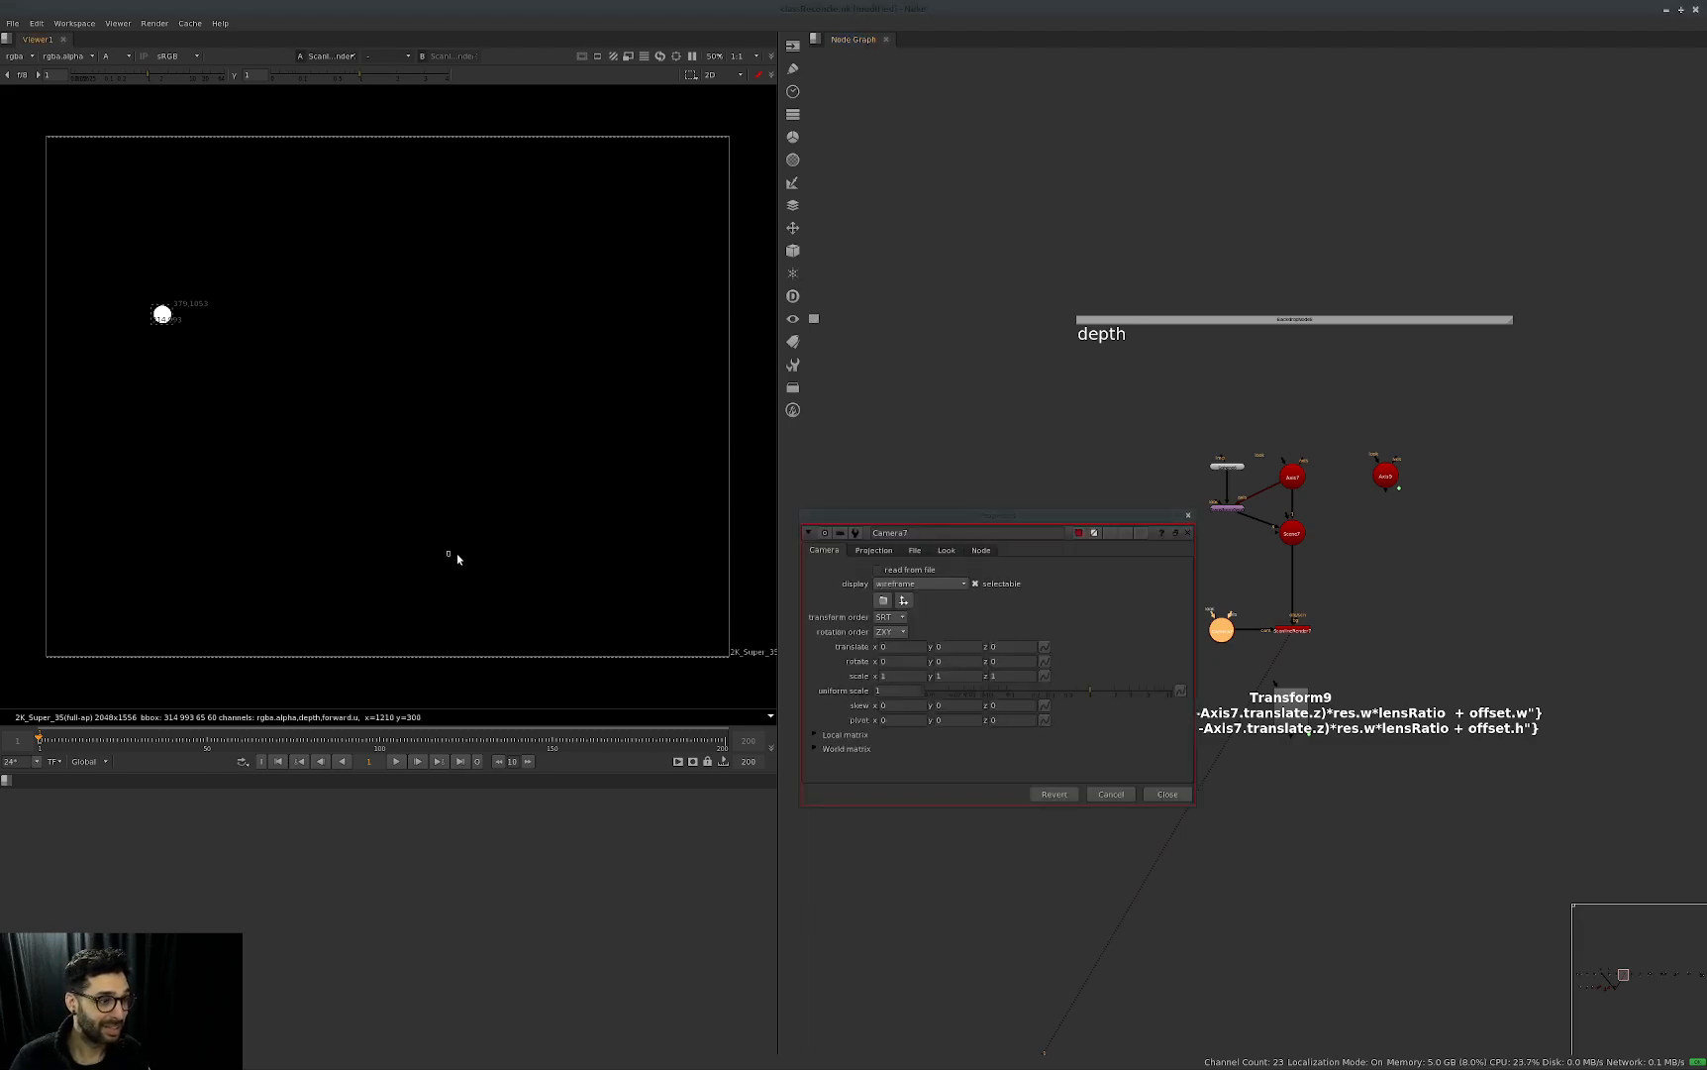
key("Tab")
scroll(343, 495, "up", 5)
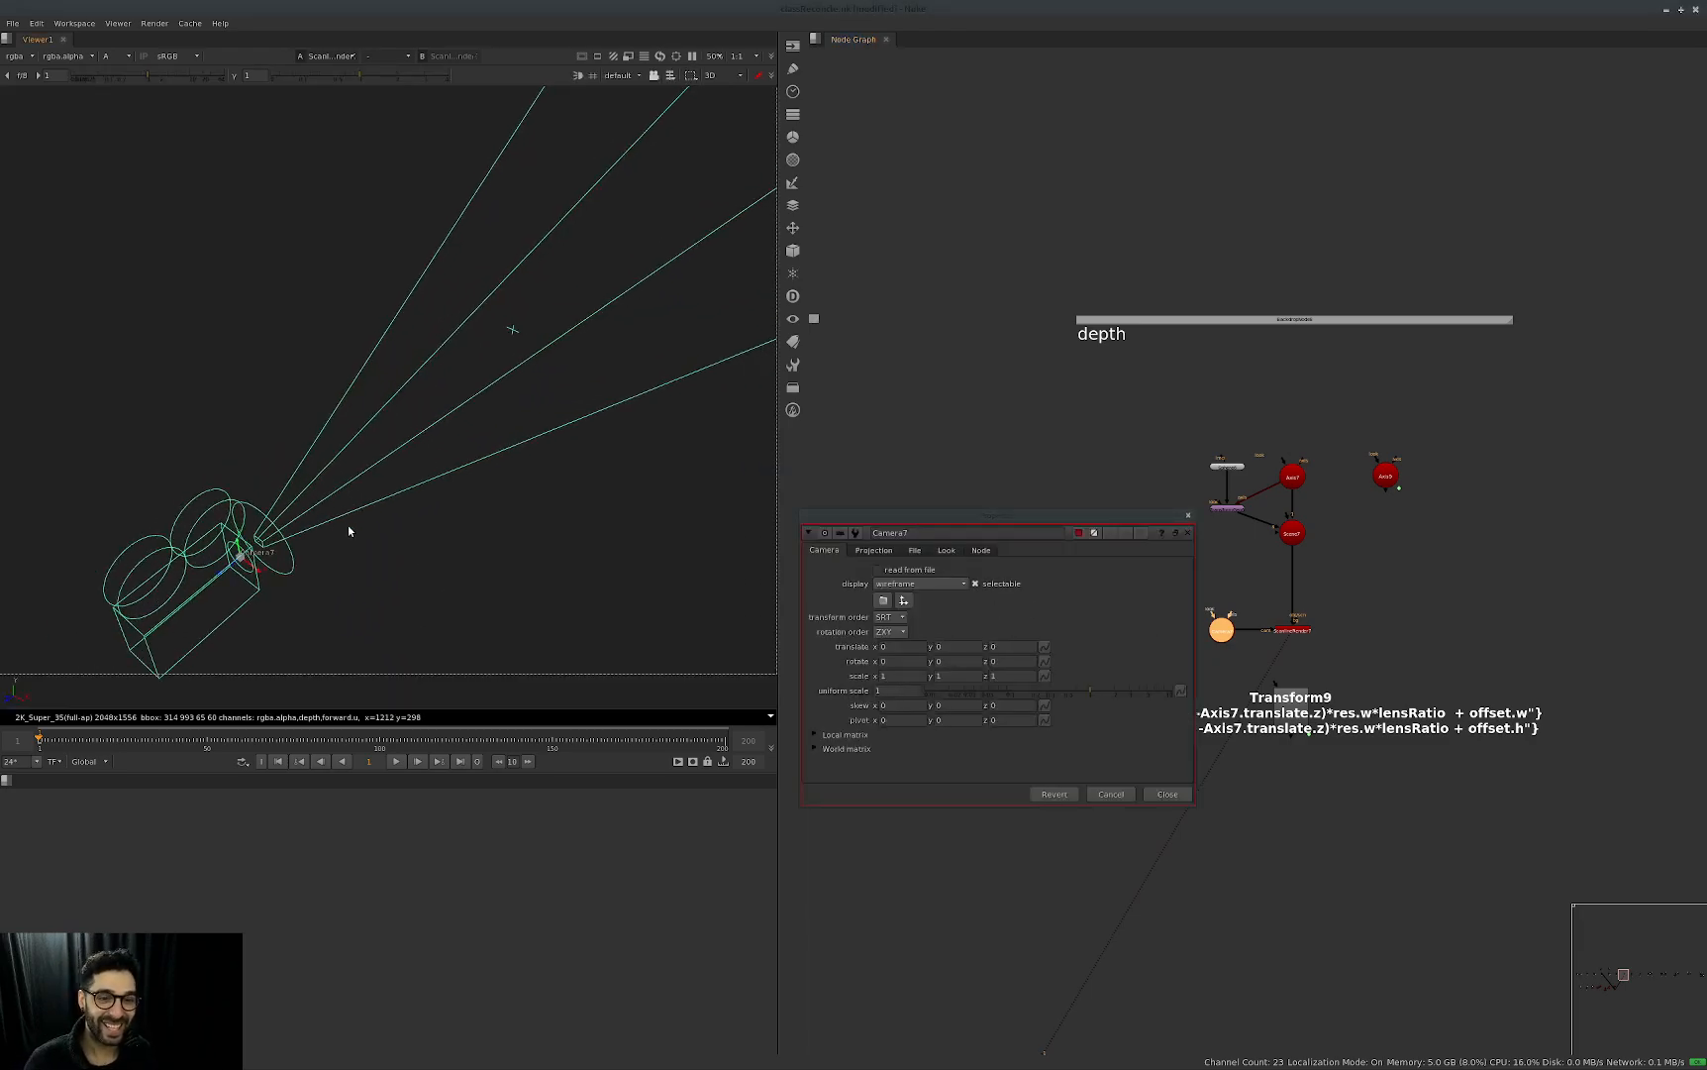
left_click_drag(1099, 524, 1227, 532)
scroll(393, 575, "down", 3)
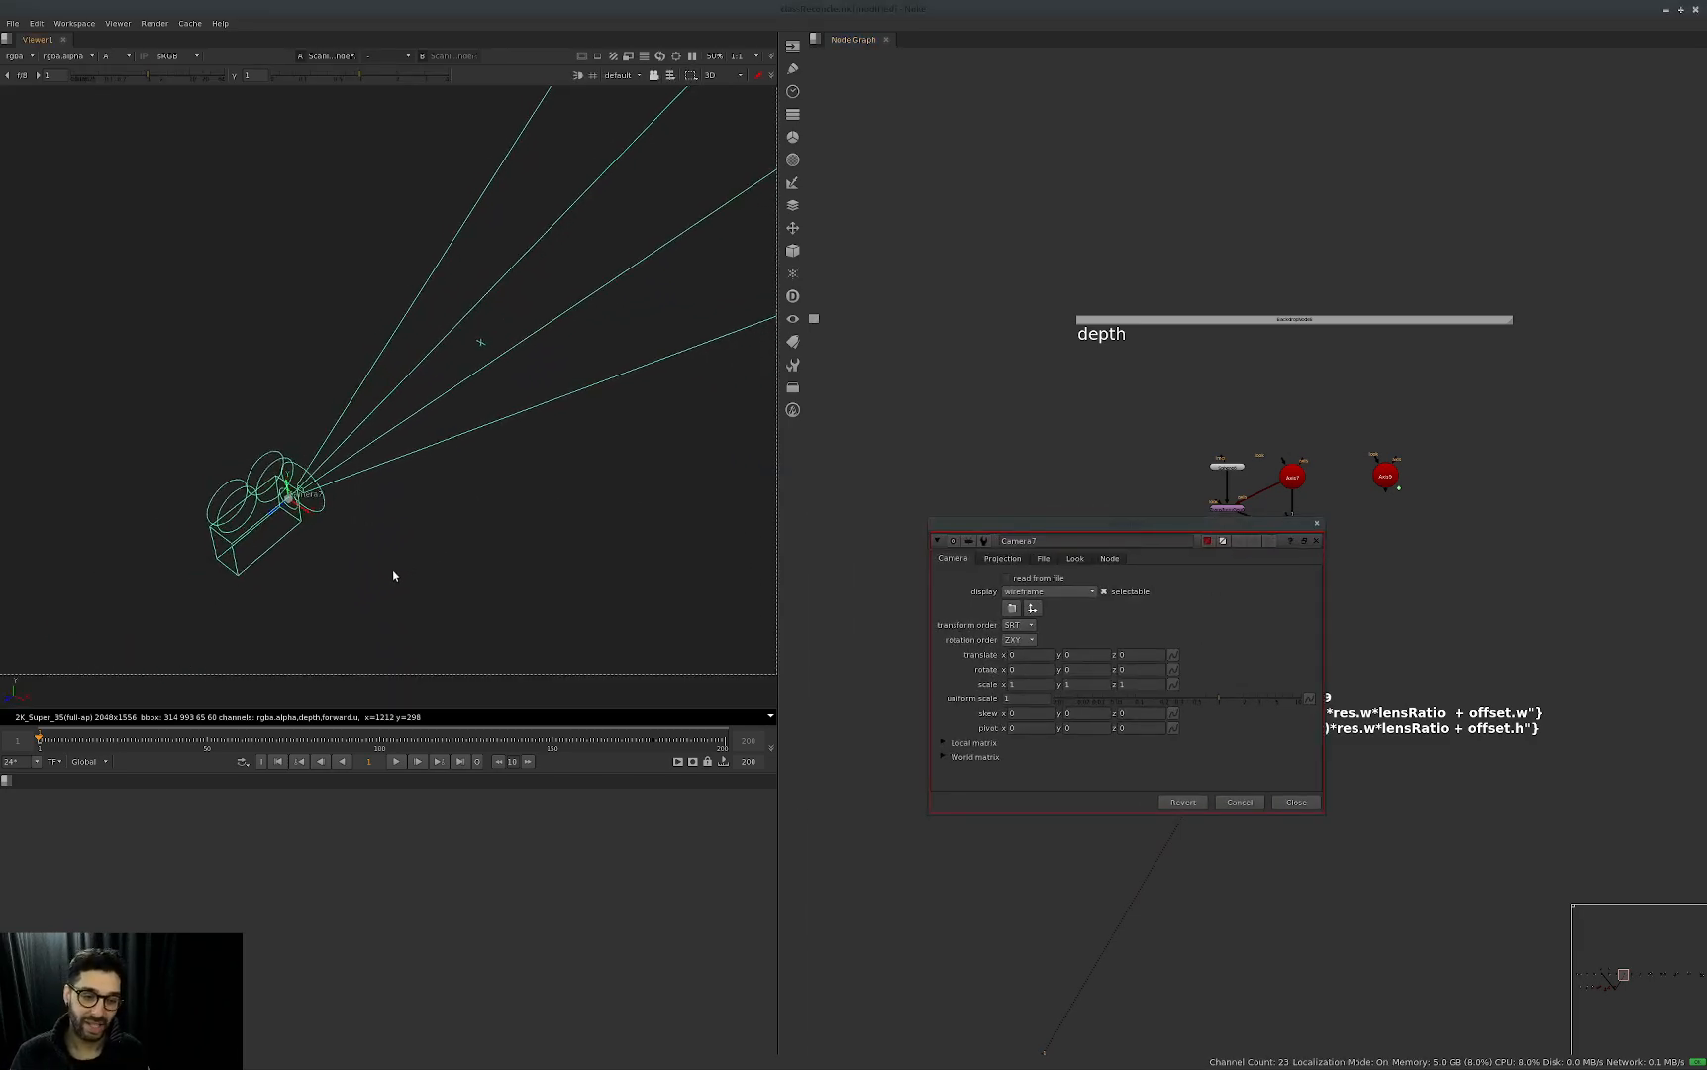
left_click_drag(406, 576, 406, 479, "ctrl")
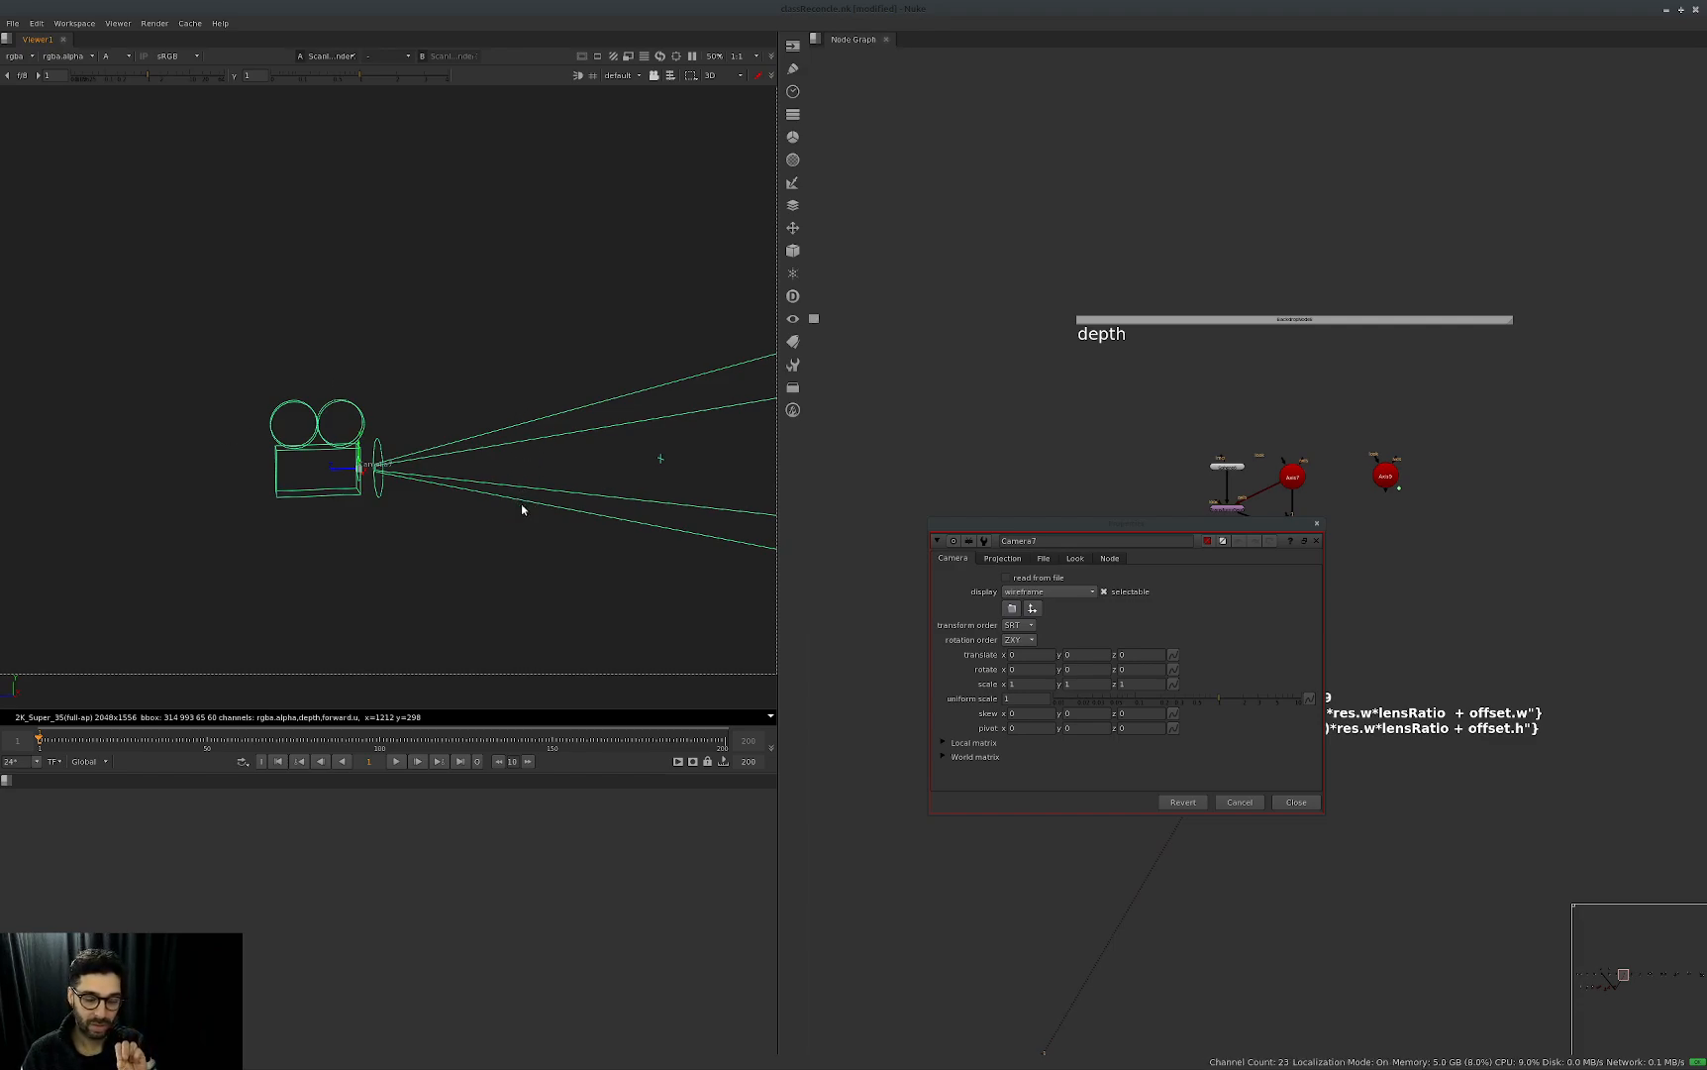
left_click(1316, 541)
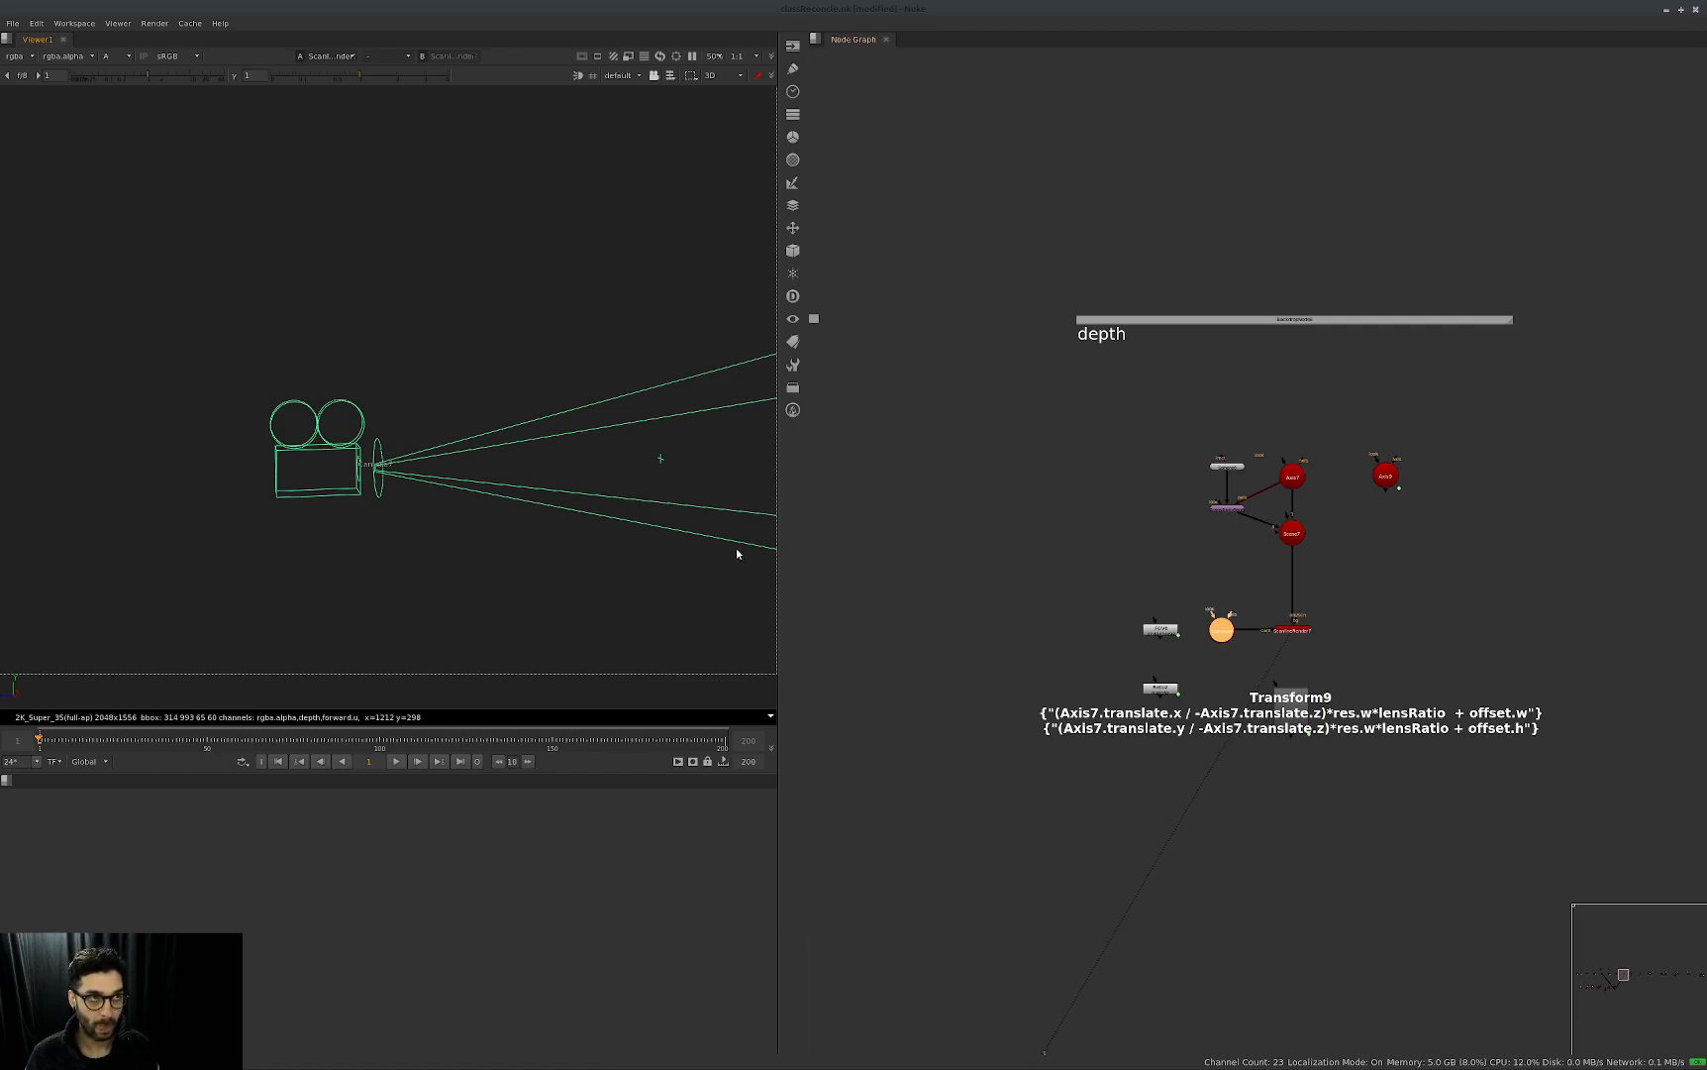
scroll(386, 465, "down", 3)
scroll(400, 471, "up", 4)
left_click_drag(400, 472, 346, 479, "ctrl")
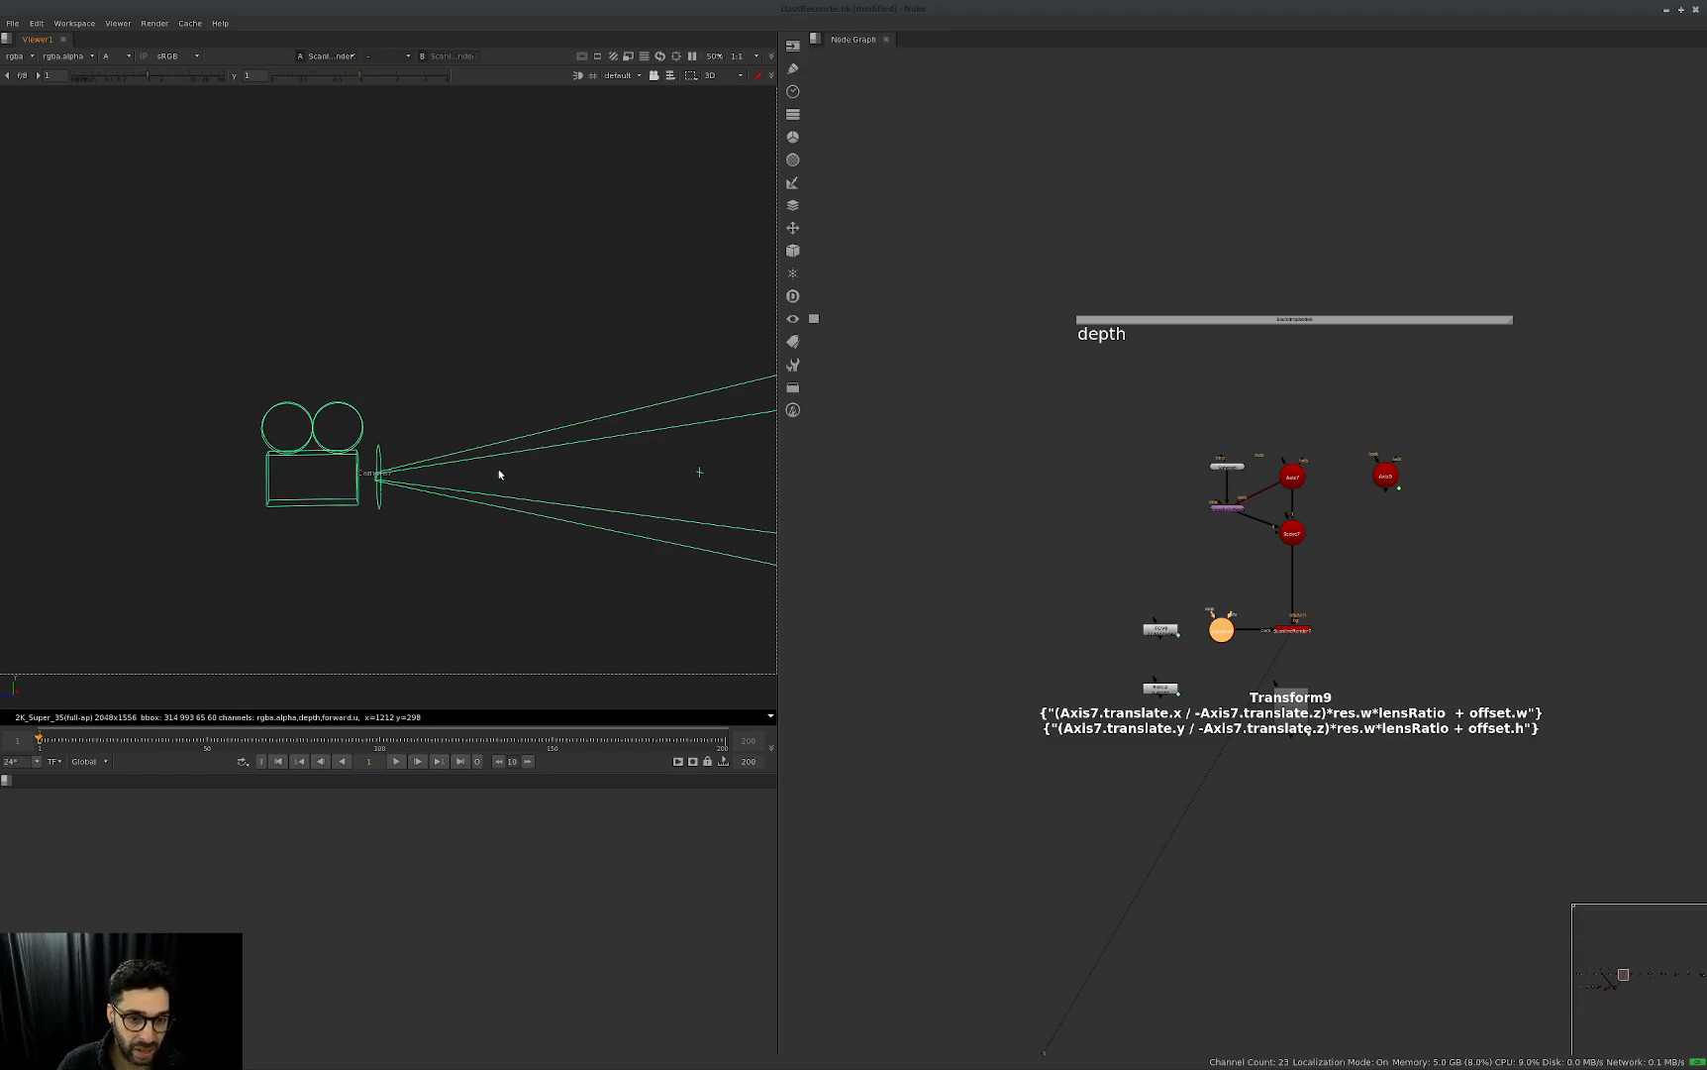
Bring the depth and Reconcile bake node groups into sight and return the viewer to 2D.
left_click(1508, 596)
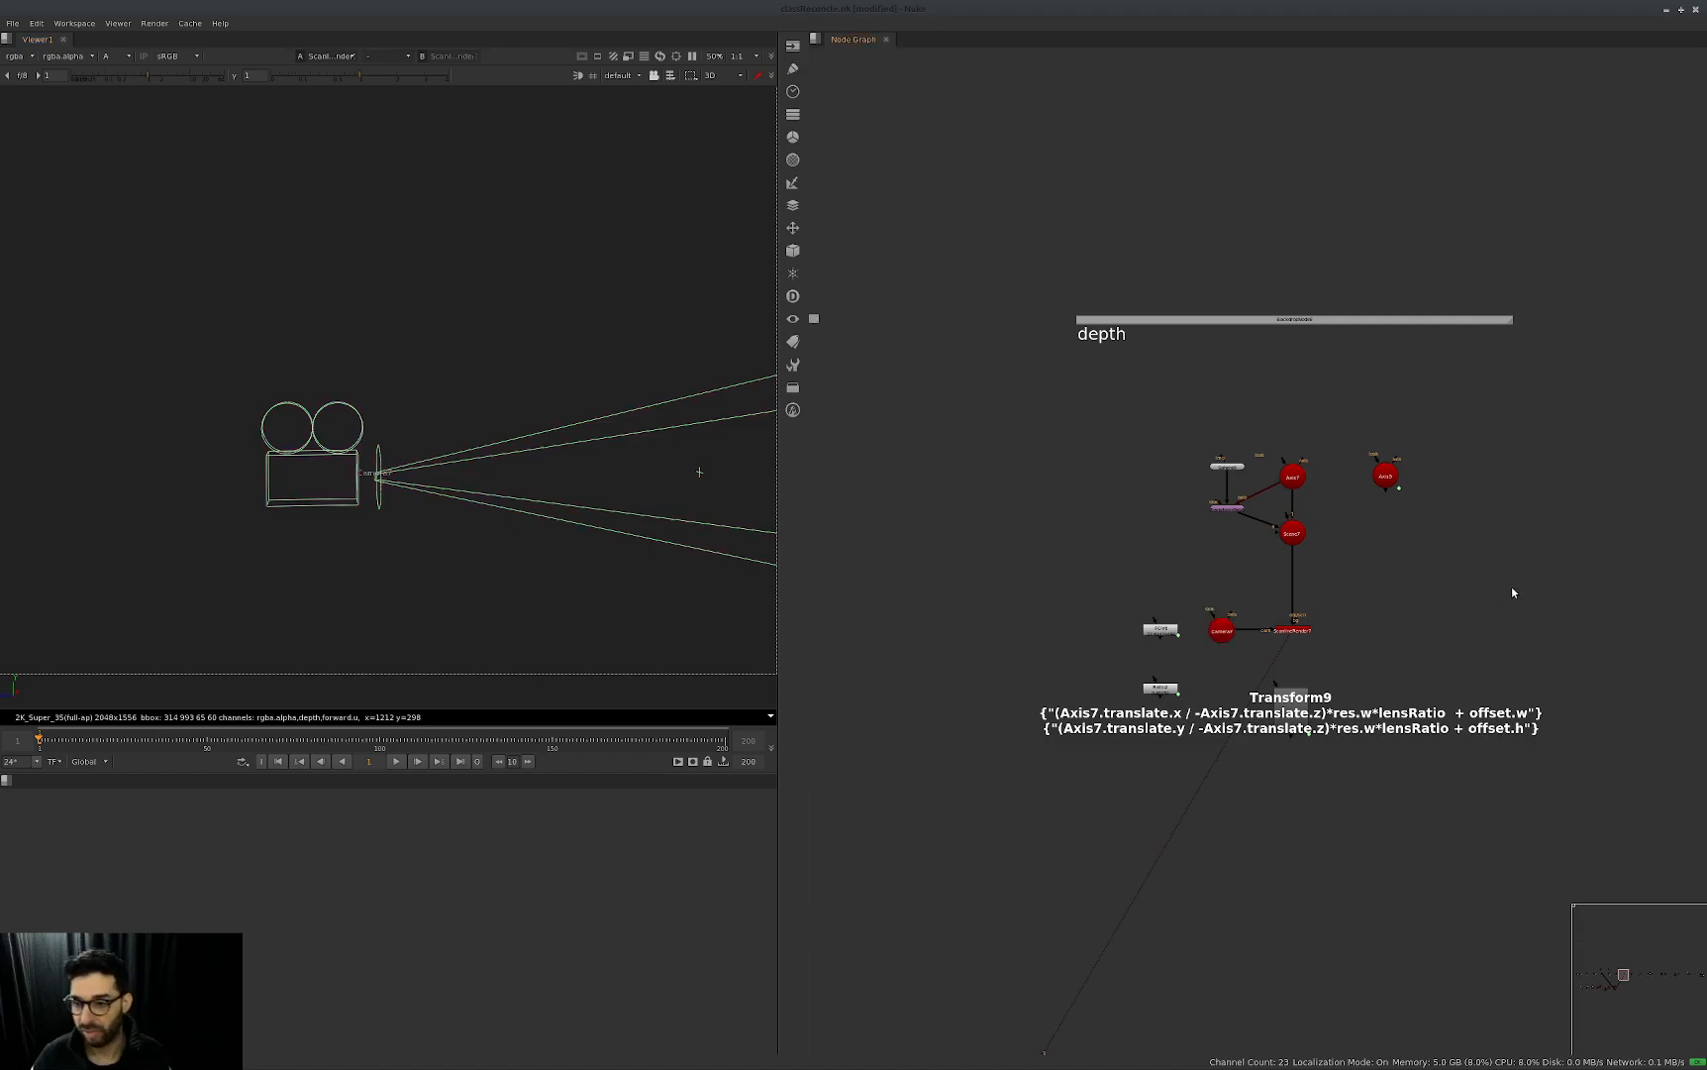
scroll(1470, 601, "down", 3)
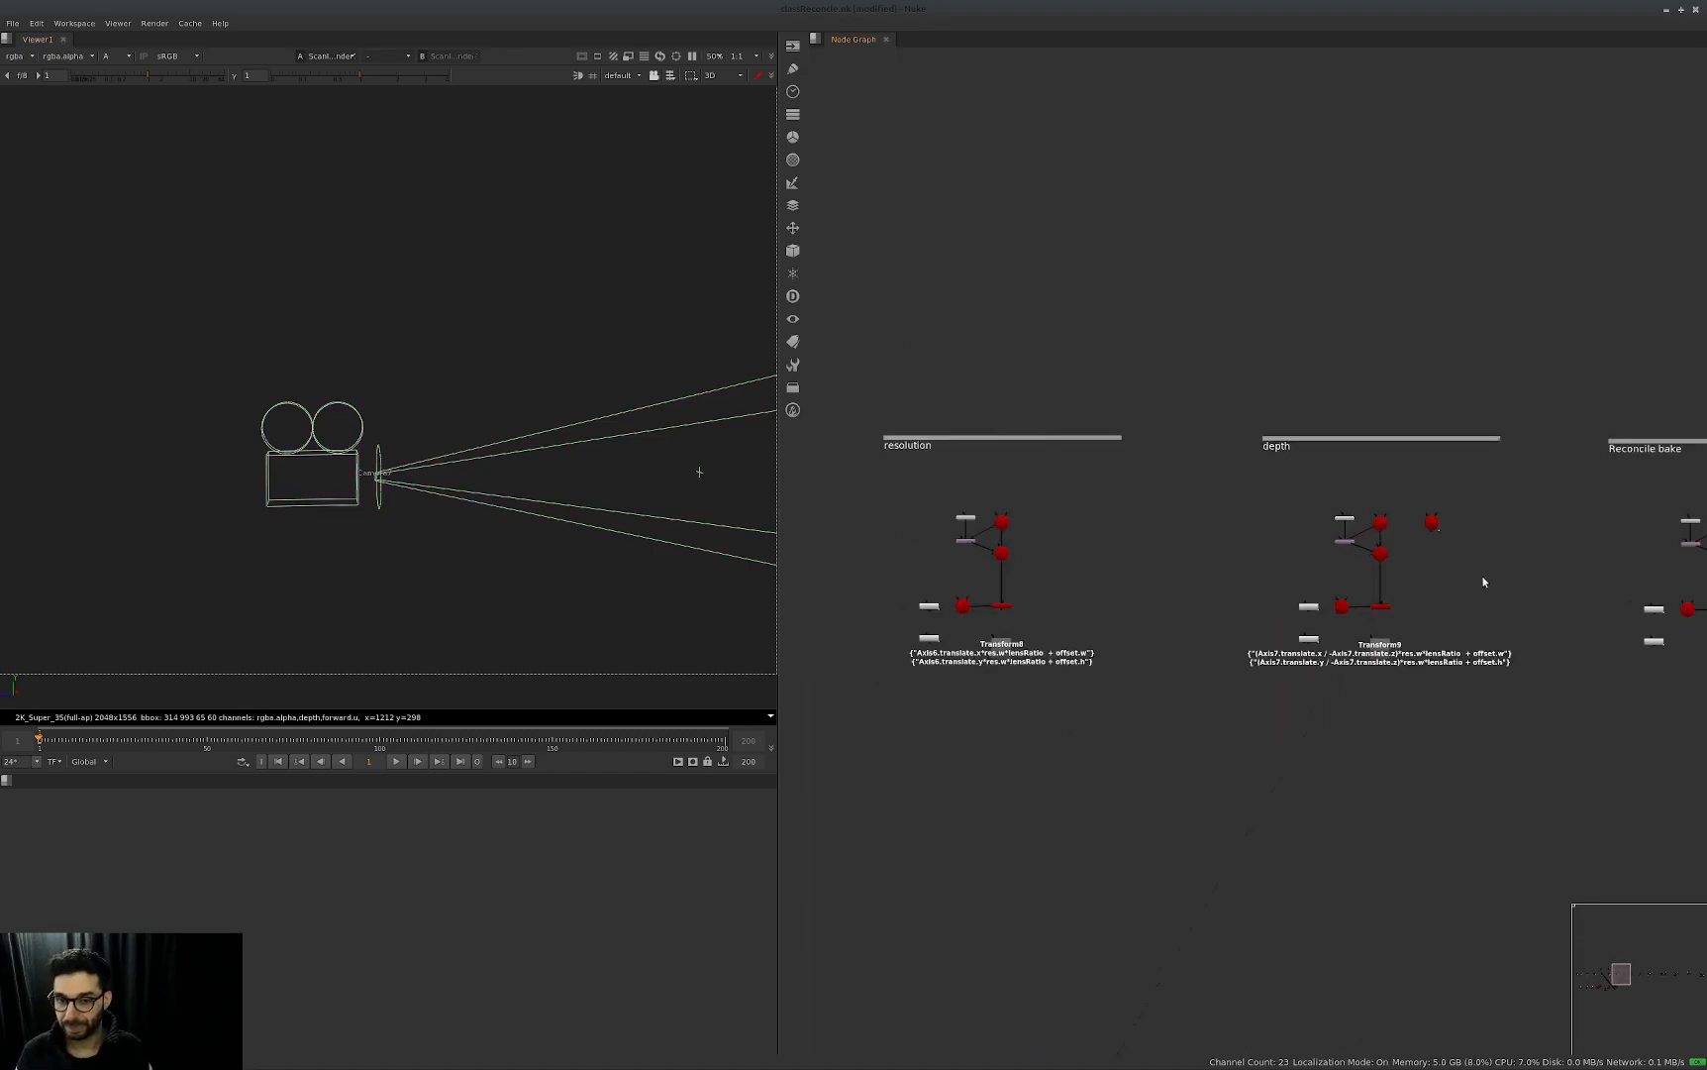
scroll(1139, 630, "up", 2)
middle_click_drag(1109, 634, 1051, 636)
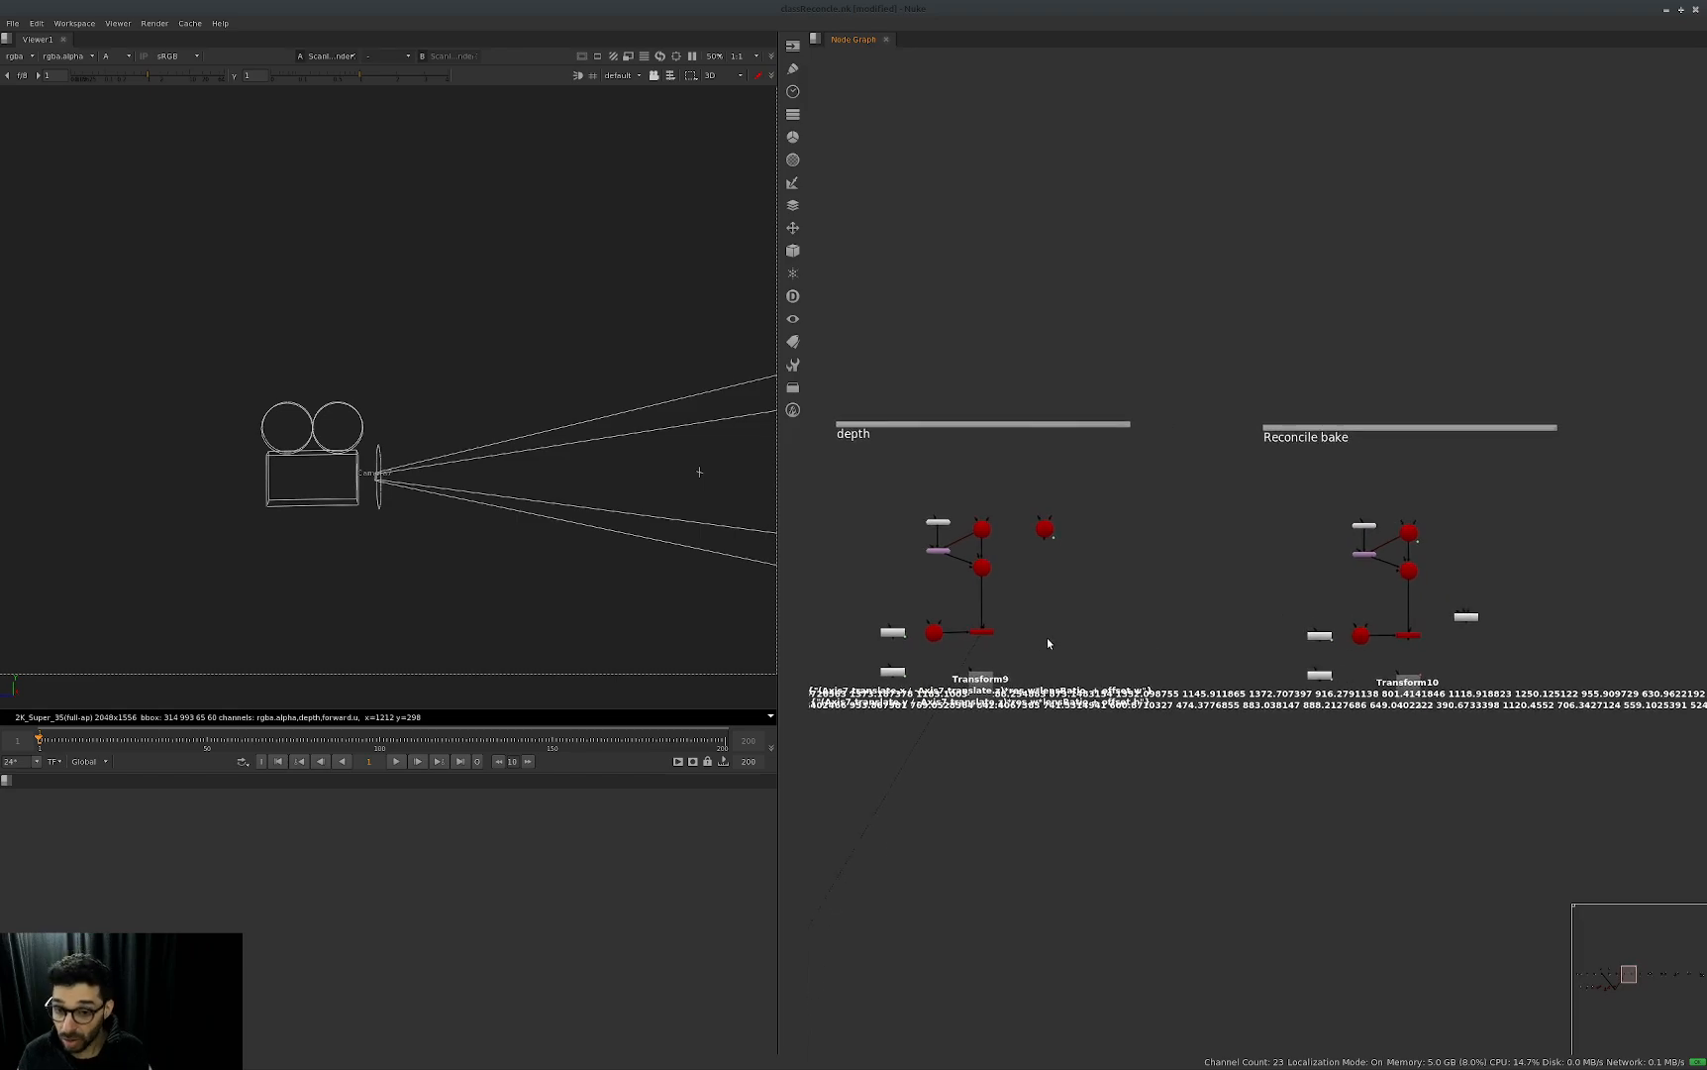
key("Tab")
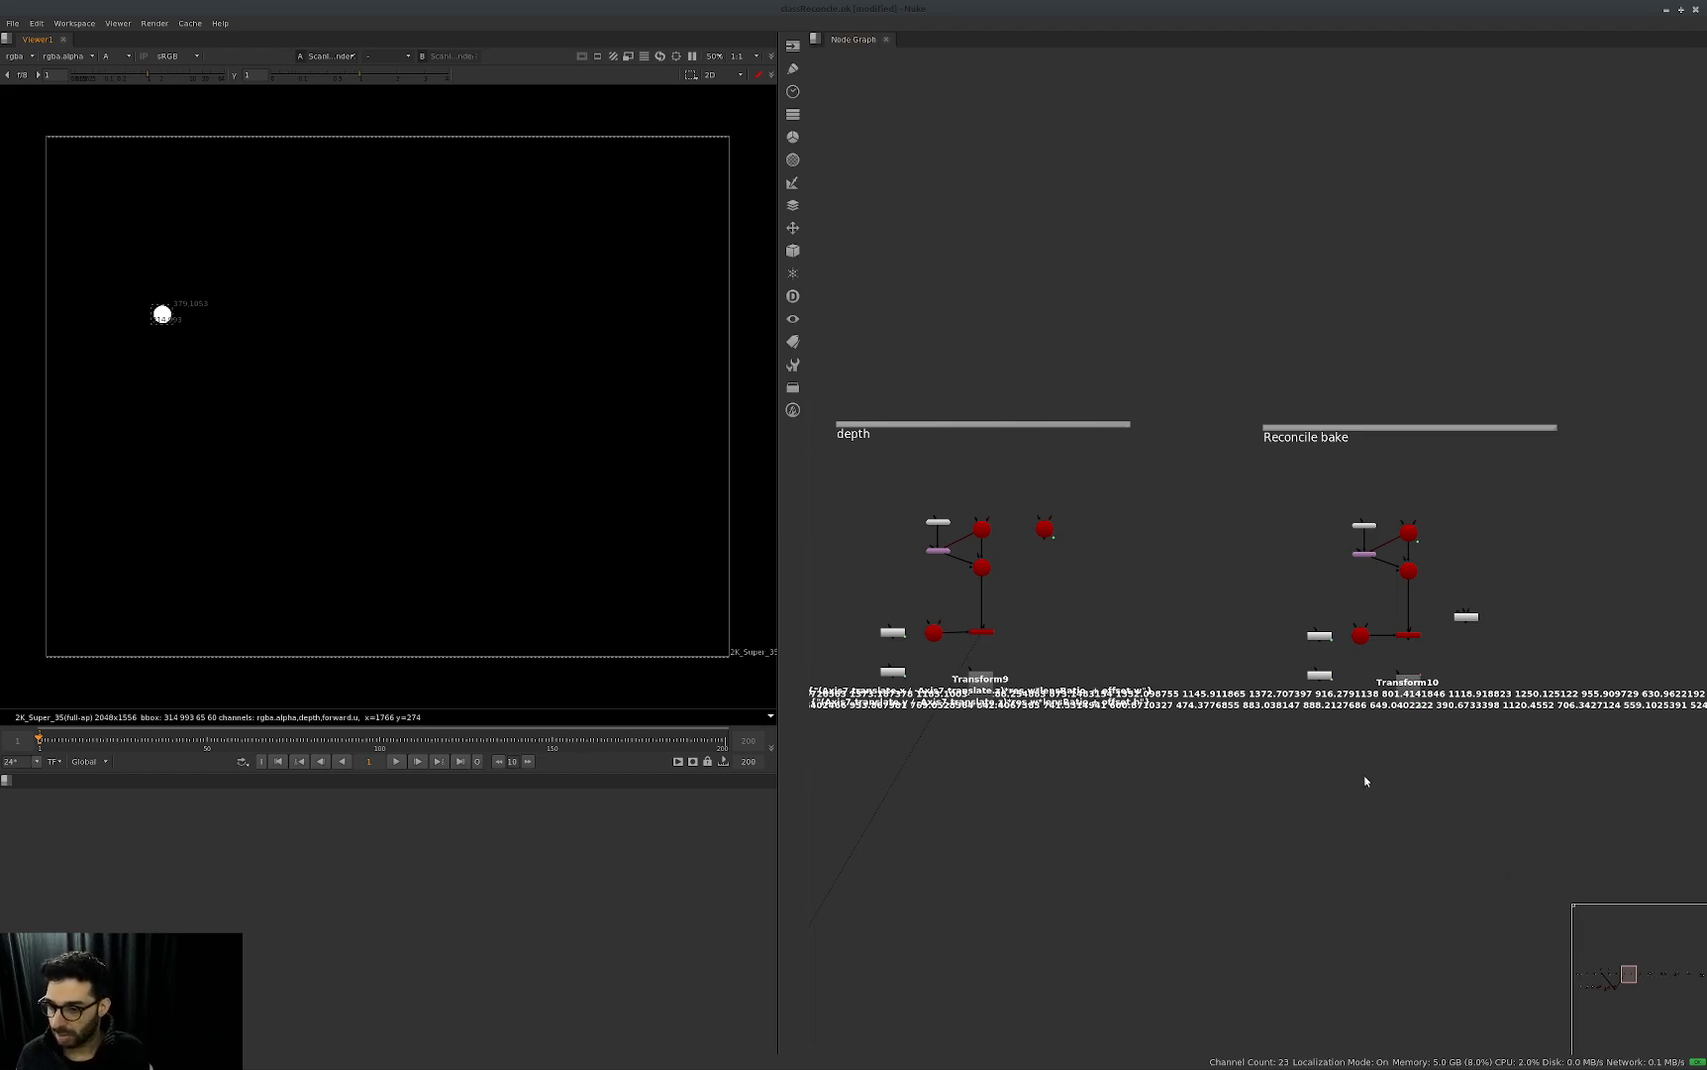
double_click(1419, 696)
left_click(1416, 858)
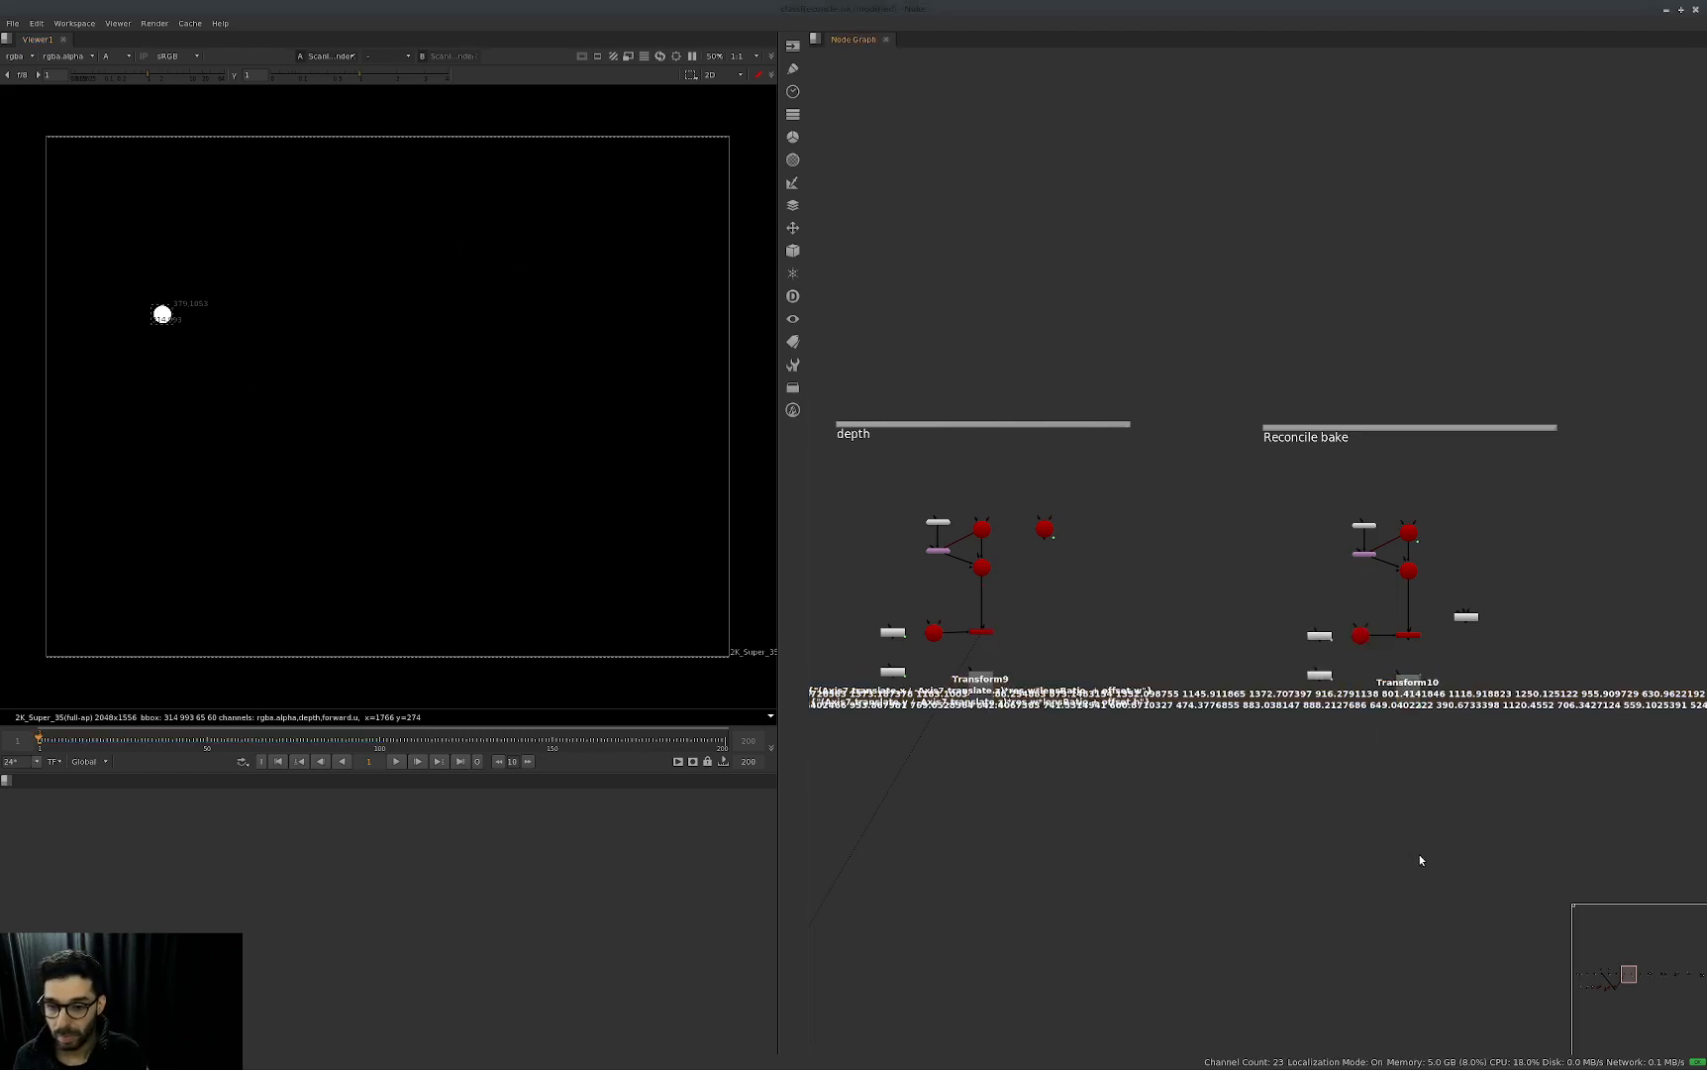
key("ctrl+v")
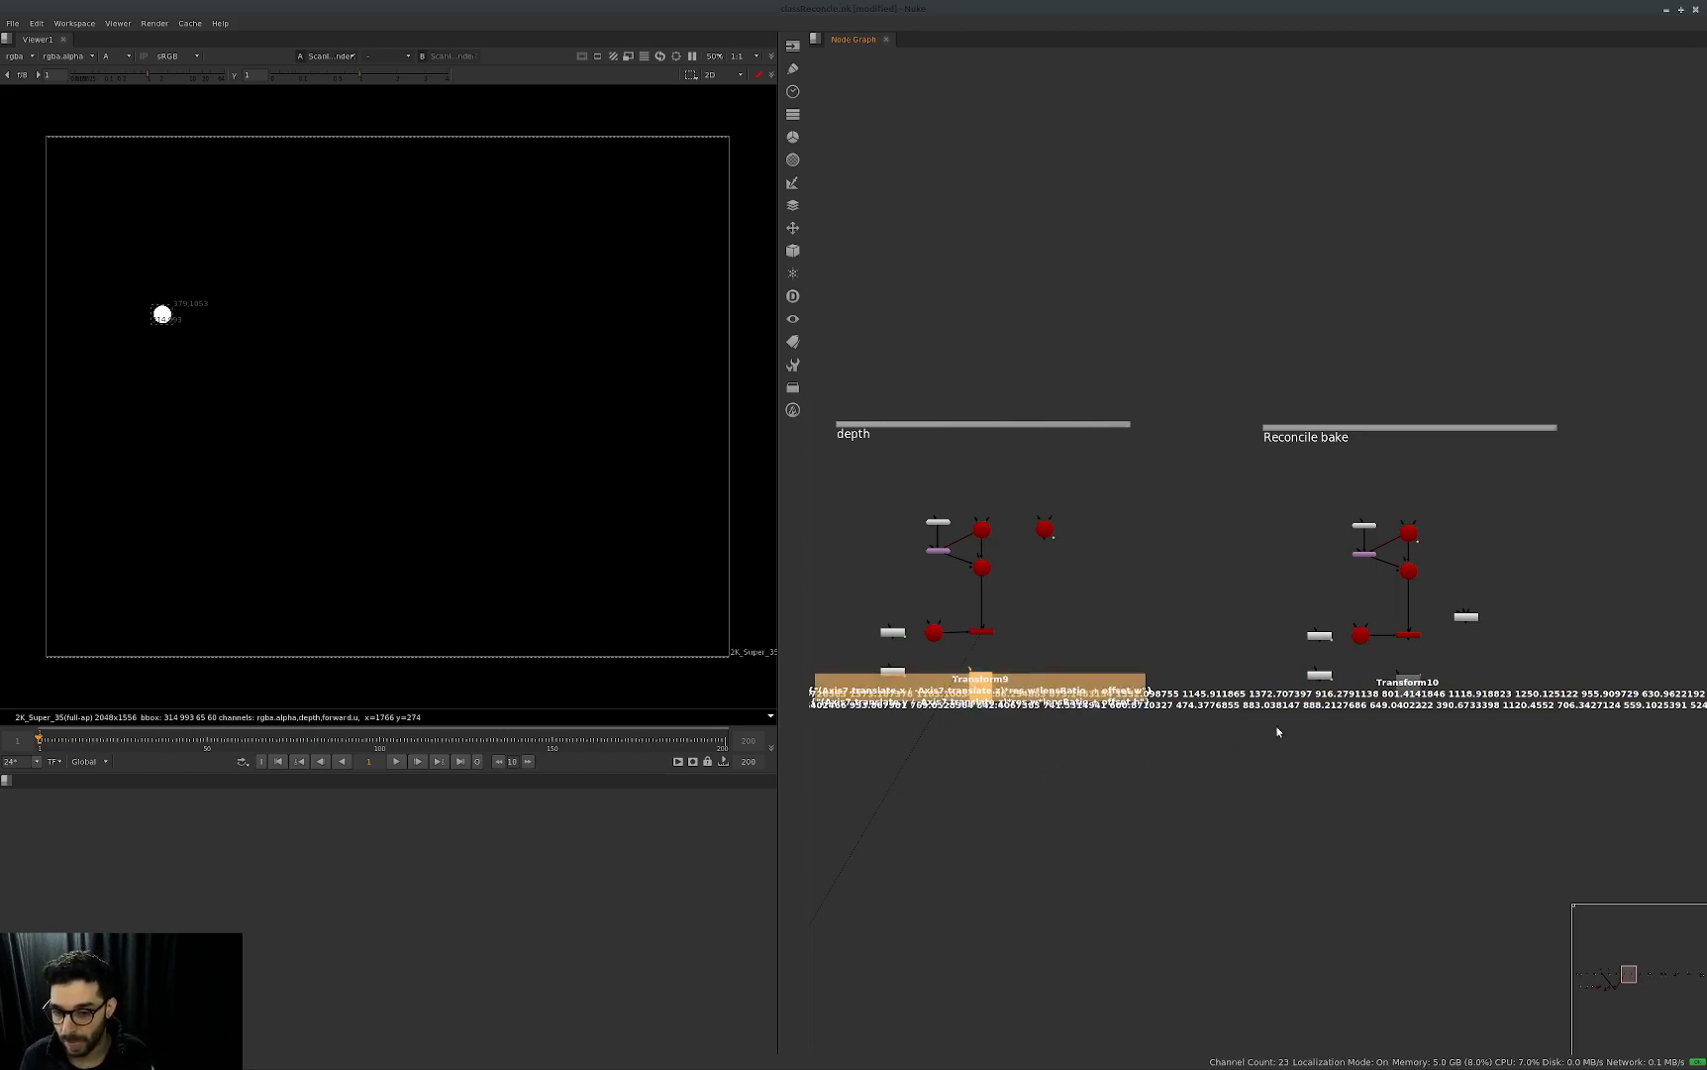
key("Return")
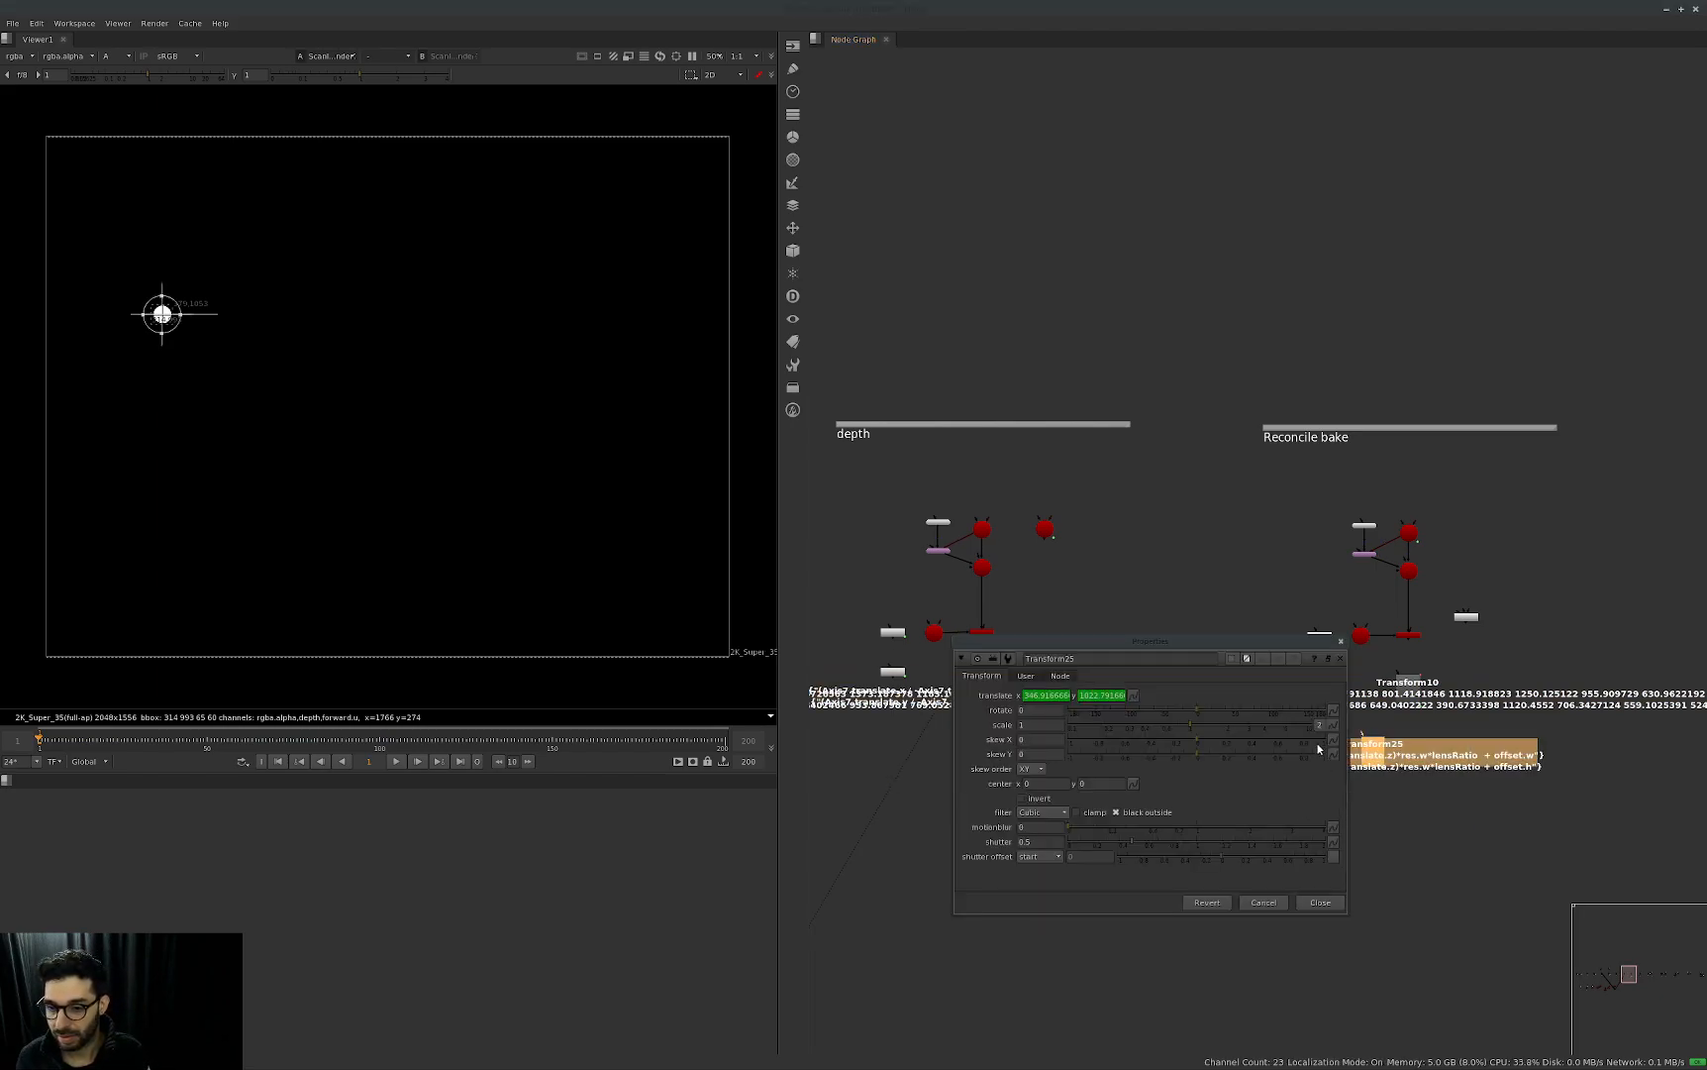
left_click(1339, 643)
left_click(1465, 678)
left_click_drag(1427, 720, 1314, 820)
key("Delete")
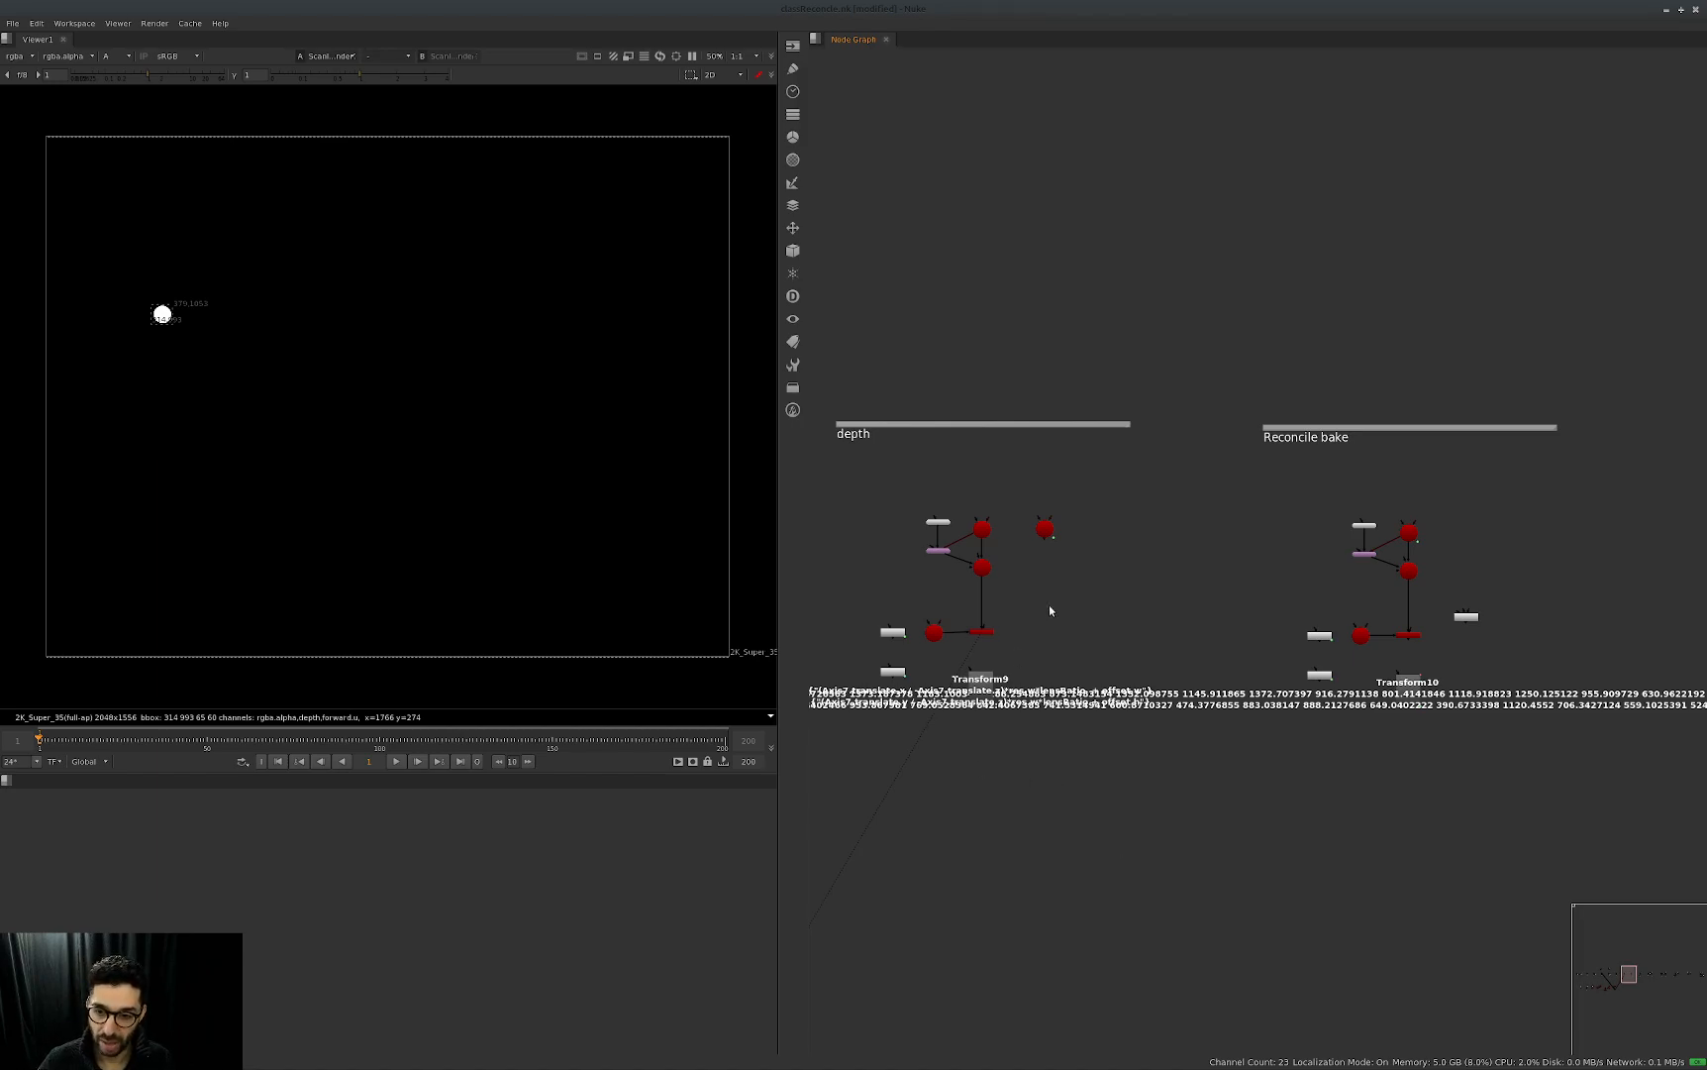
Open ScanlineRender7's properties and inspect its depth channel over the rendered sphere, moving the properties window clear of the nodes.
double_click(982, 631)
left_click(20, 56)
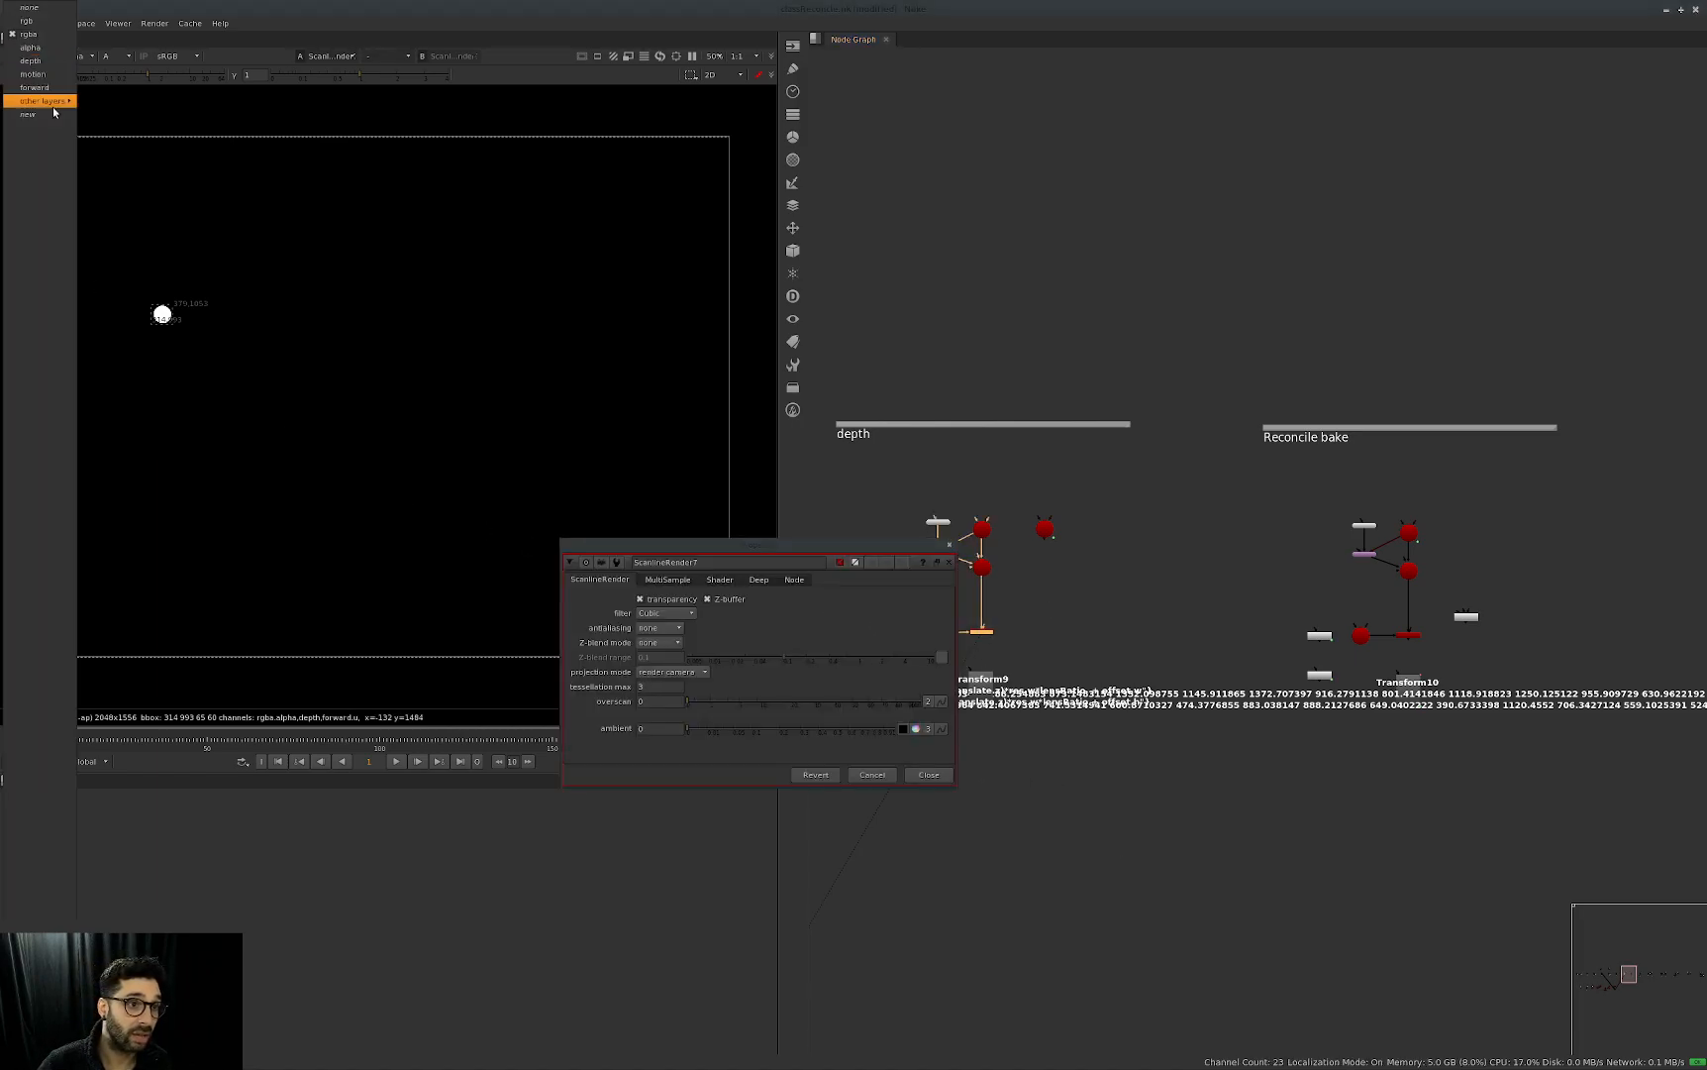
left_click(39, 62)
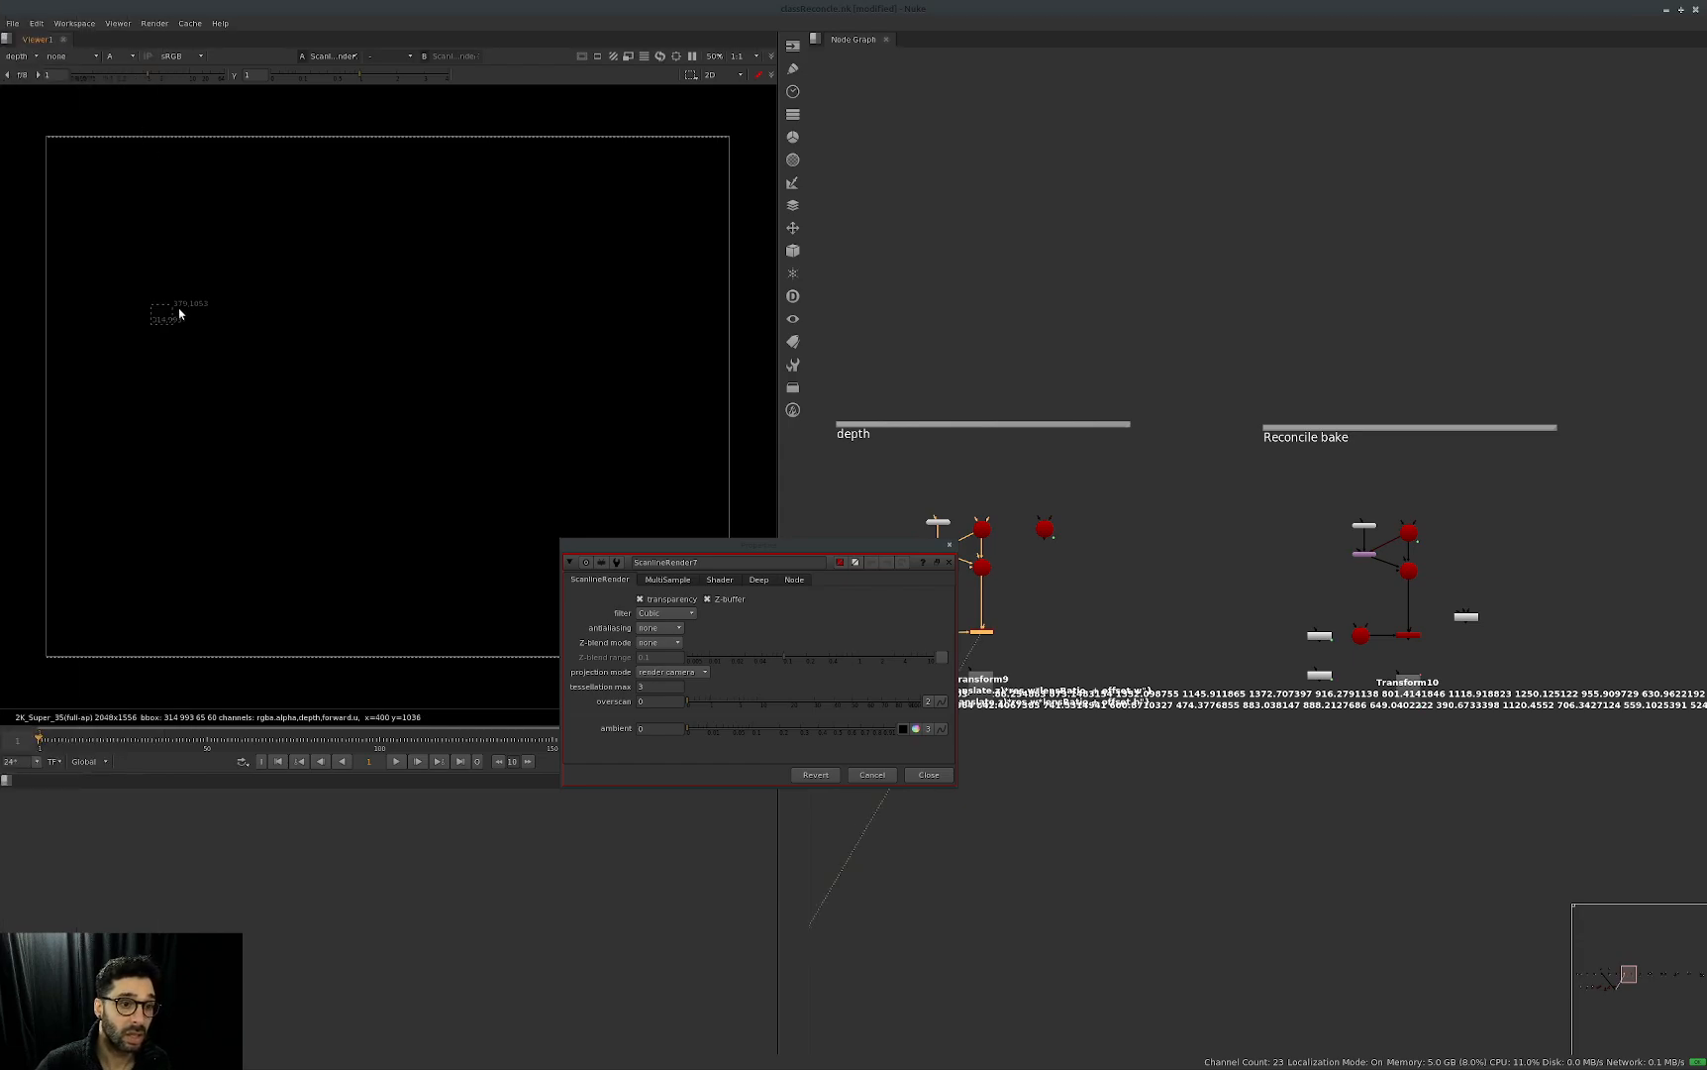
key("a")
scroll(186, 315, "up", 3)
middle_click_drag(188, 315, 304, 334)
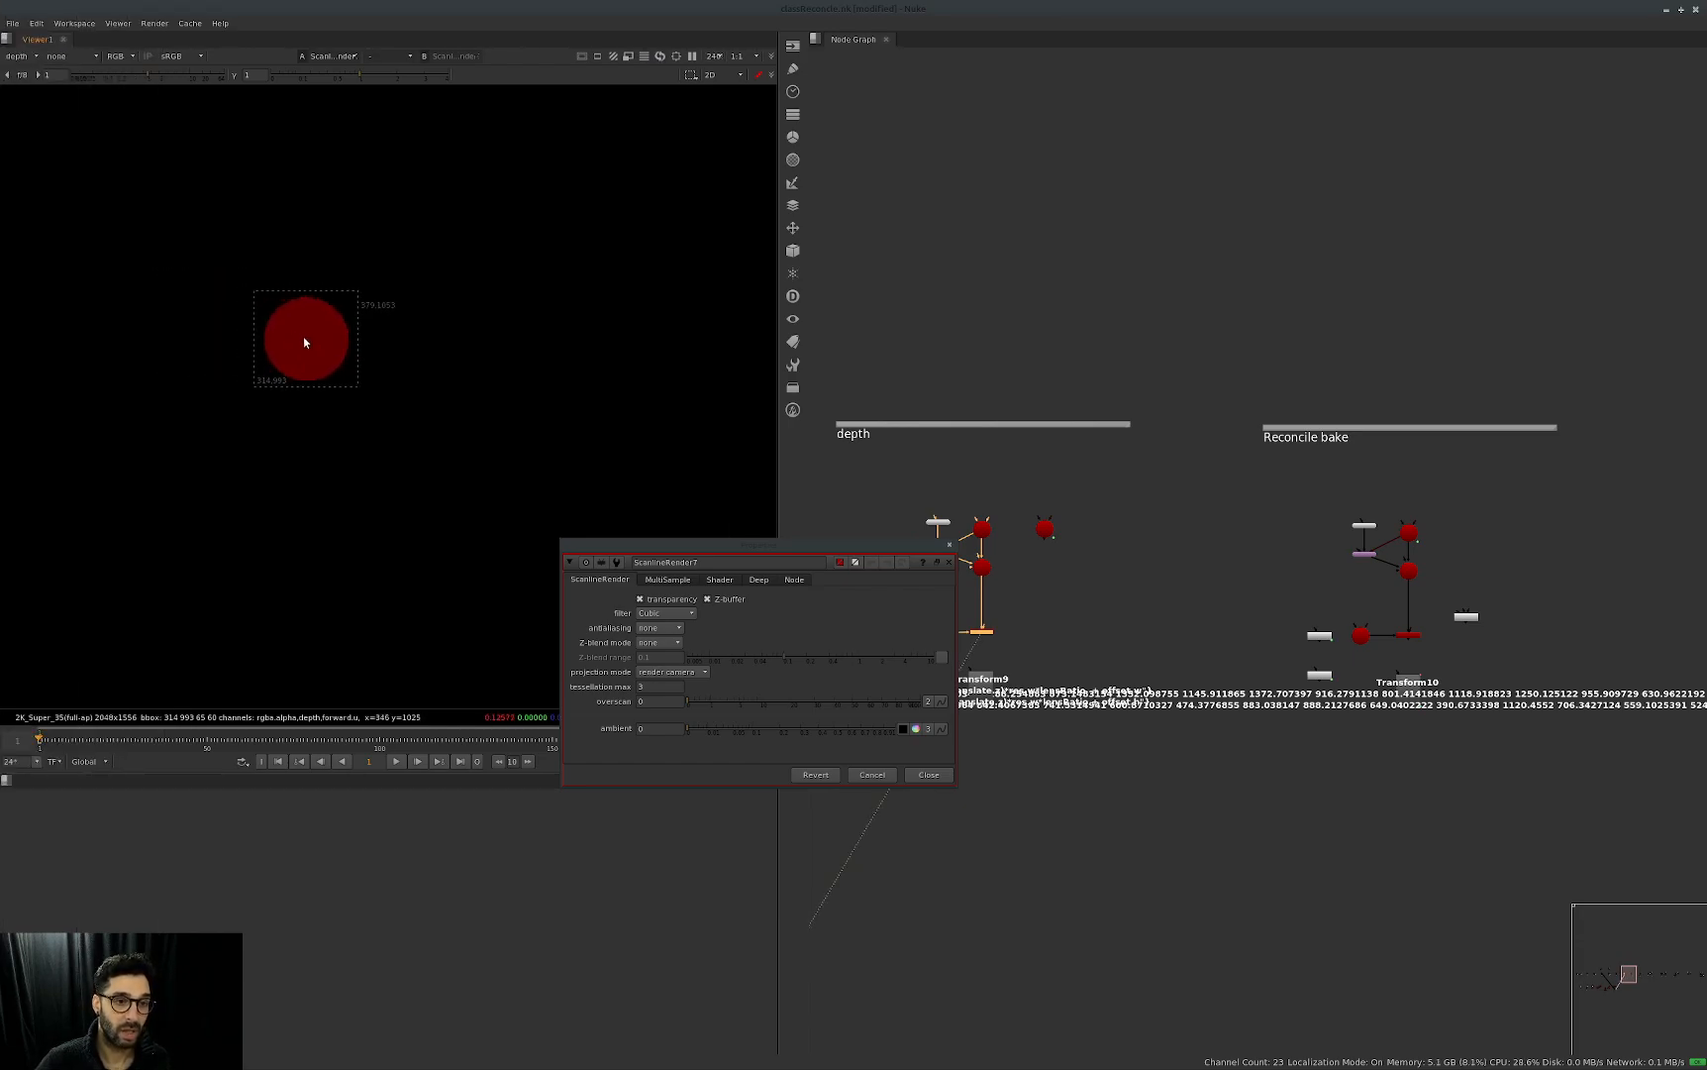
left_click_drag(759, 544, 1380, 442)
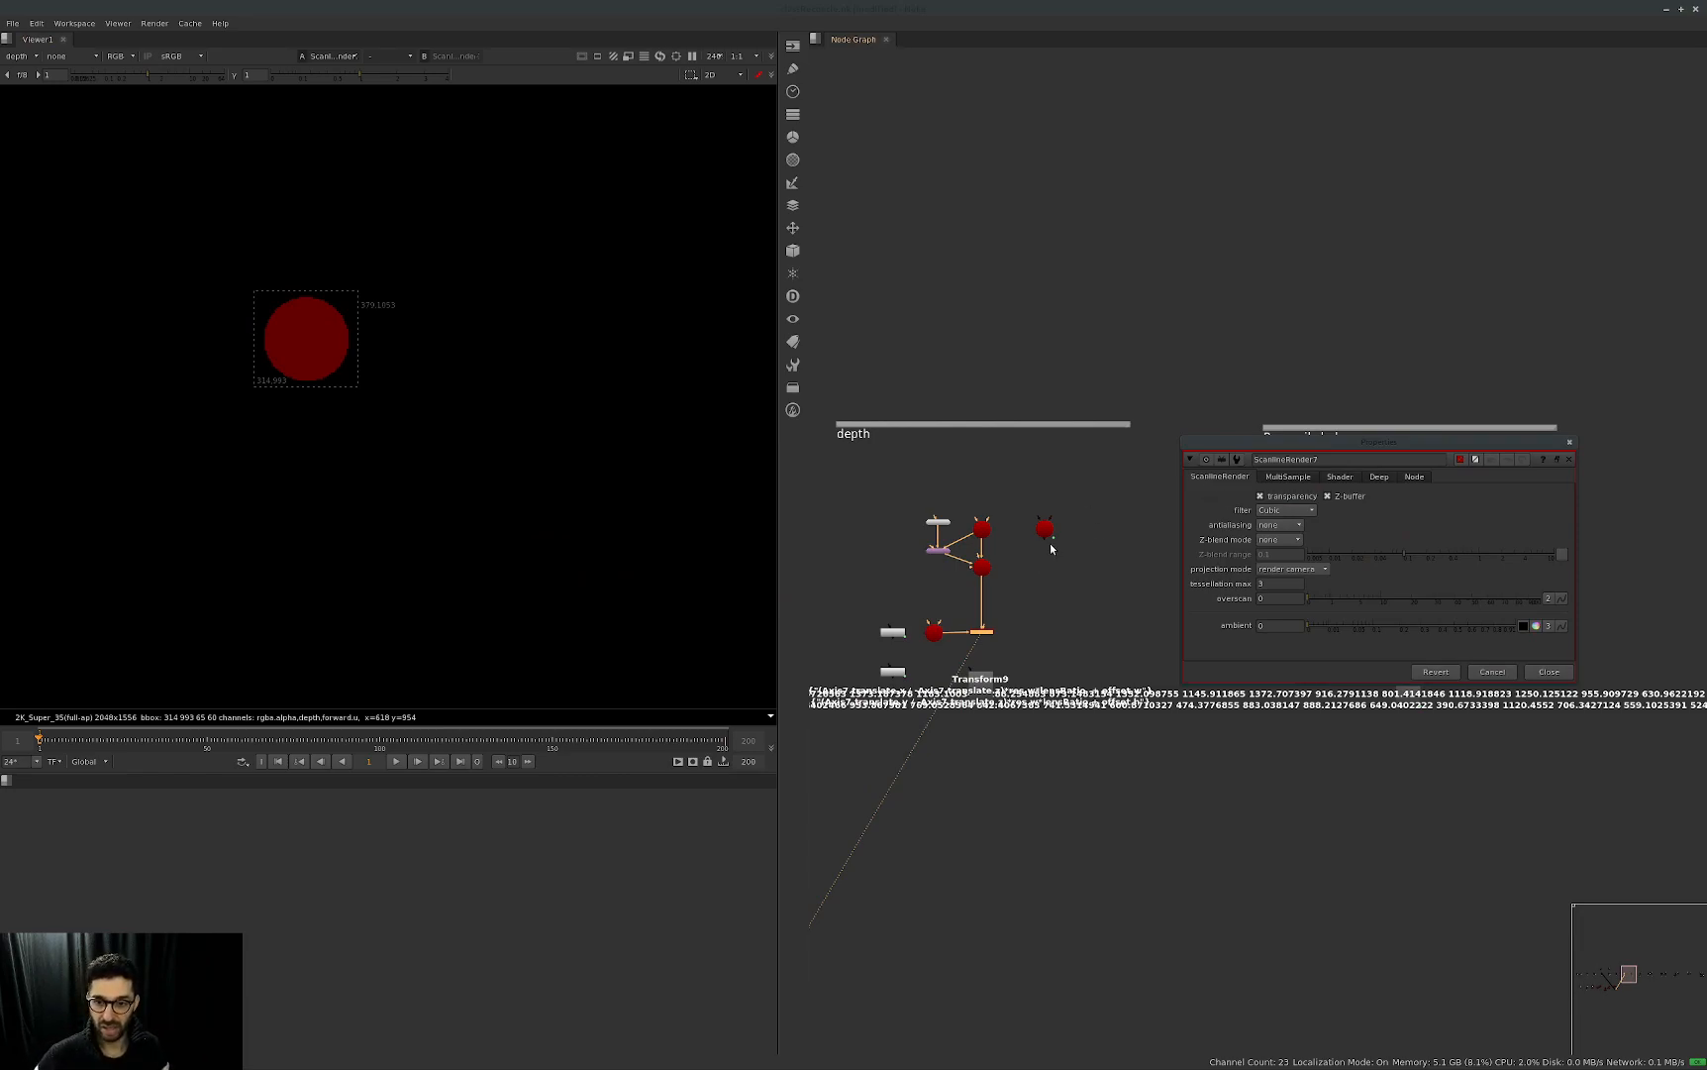
Check Axis7's translate z value, and close the Axis7 and ScanlineRender7 properties windows.
double_click(981, 528)
left_click(1180, 338)
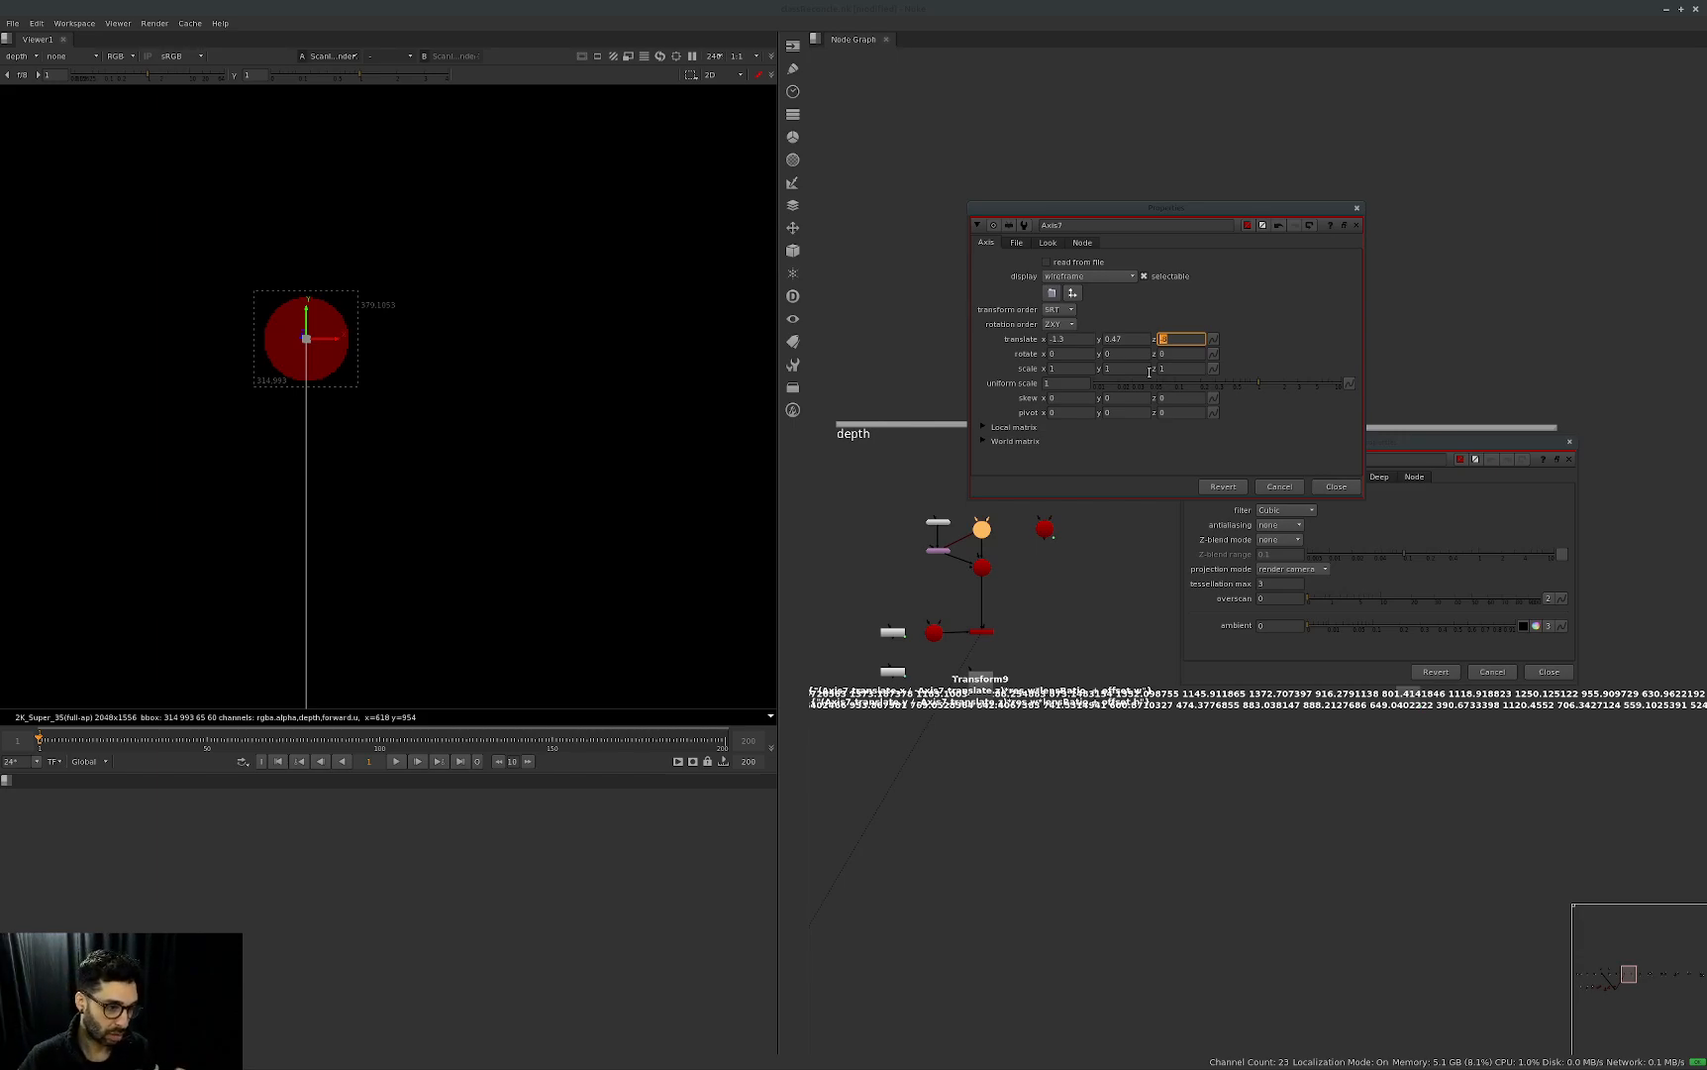
left_click(1263, 308)
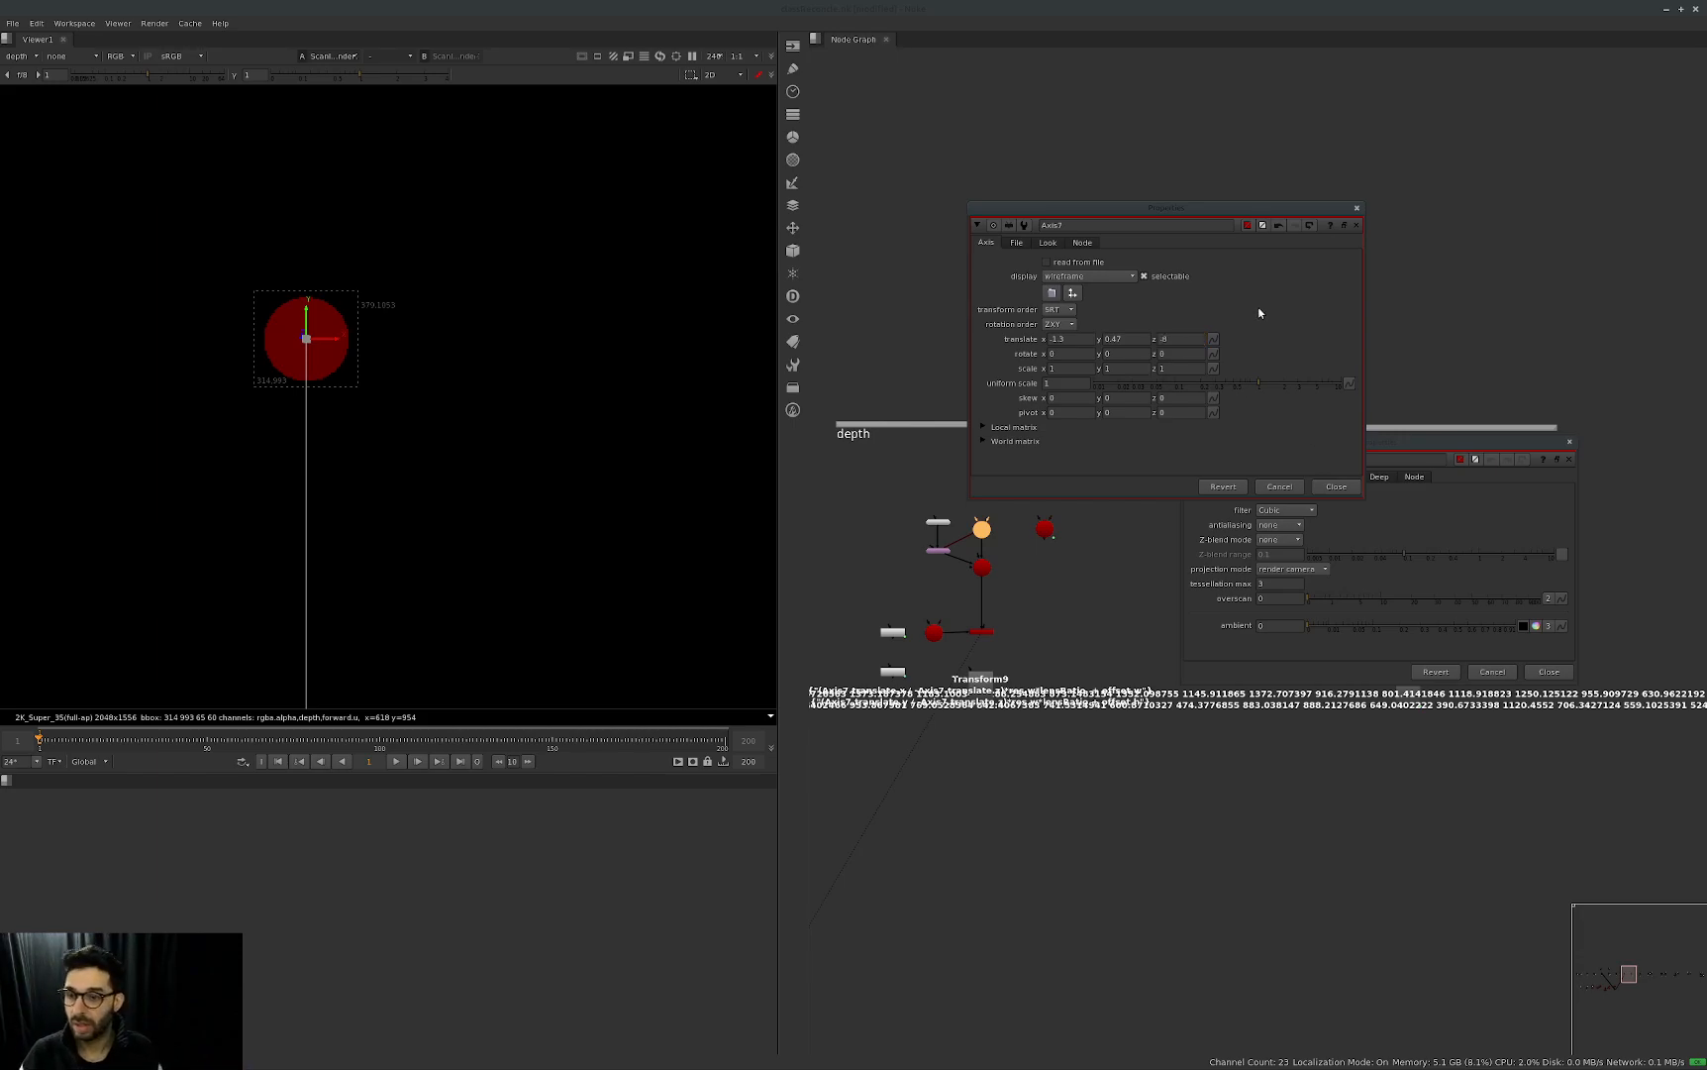
key("Escape")
key("Escape")
left_click(981, 632)
middle_click_drag(1183, 631, 1231, 650)
left_click(1052, 665)
Move Transform9 slightly lower in the depth group and delete the old Transform10 from the Reconcile bake group.
scroll(1139, 682, "up", 2)
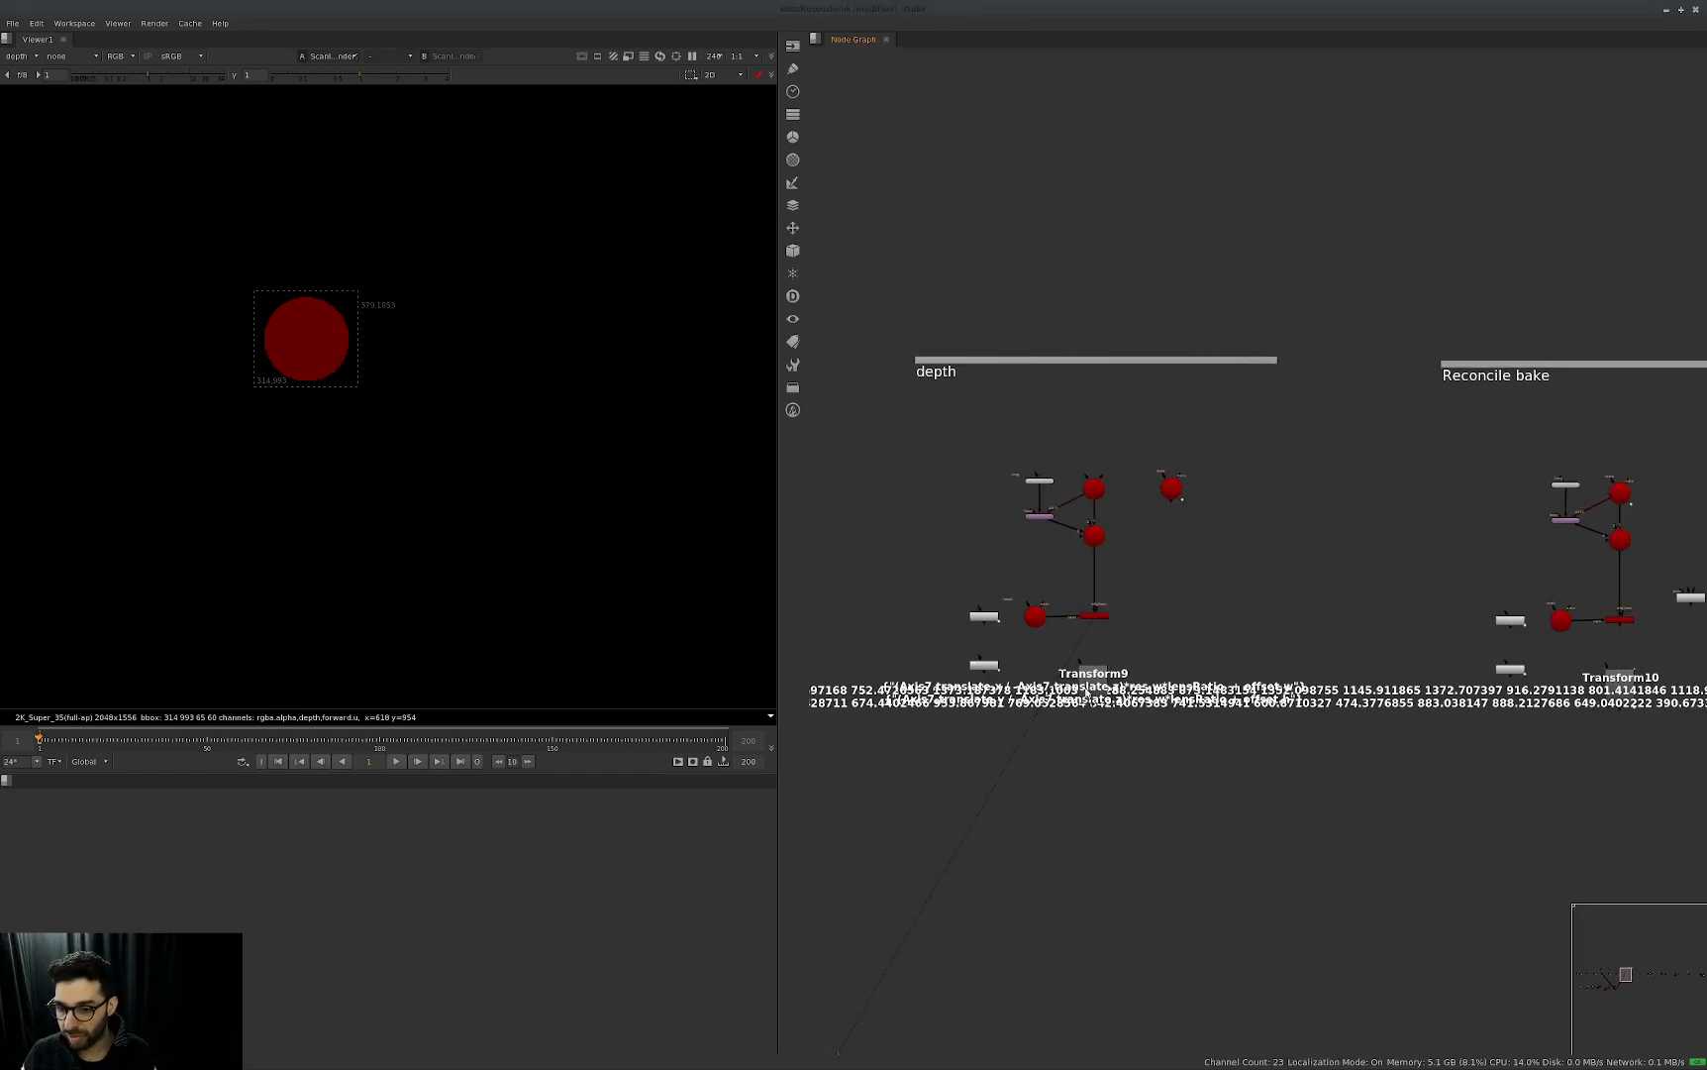
left_click_drag(1090, 693, 1099, 740)
middle_click_drag(1525, 674, 1304, 699)
left_click_drag(1522, 675, 1354, 777)
key("Return")
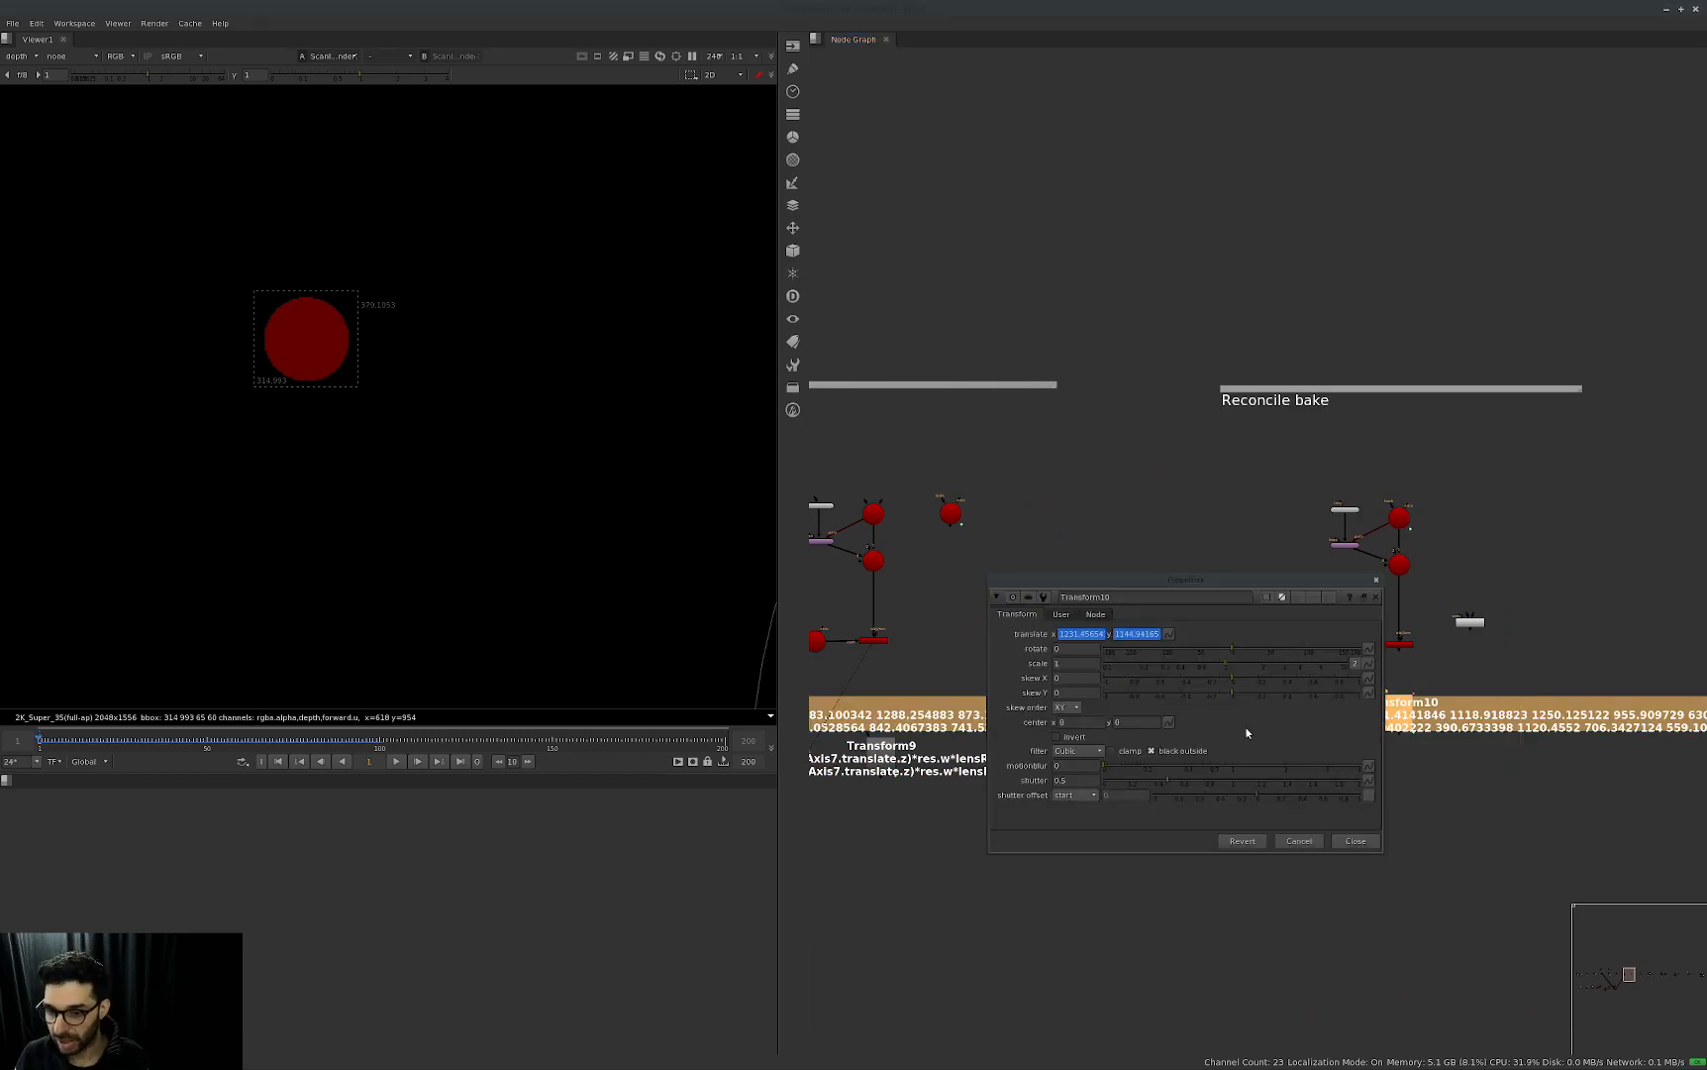
left_click(1362, 842)
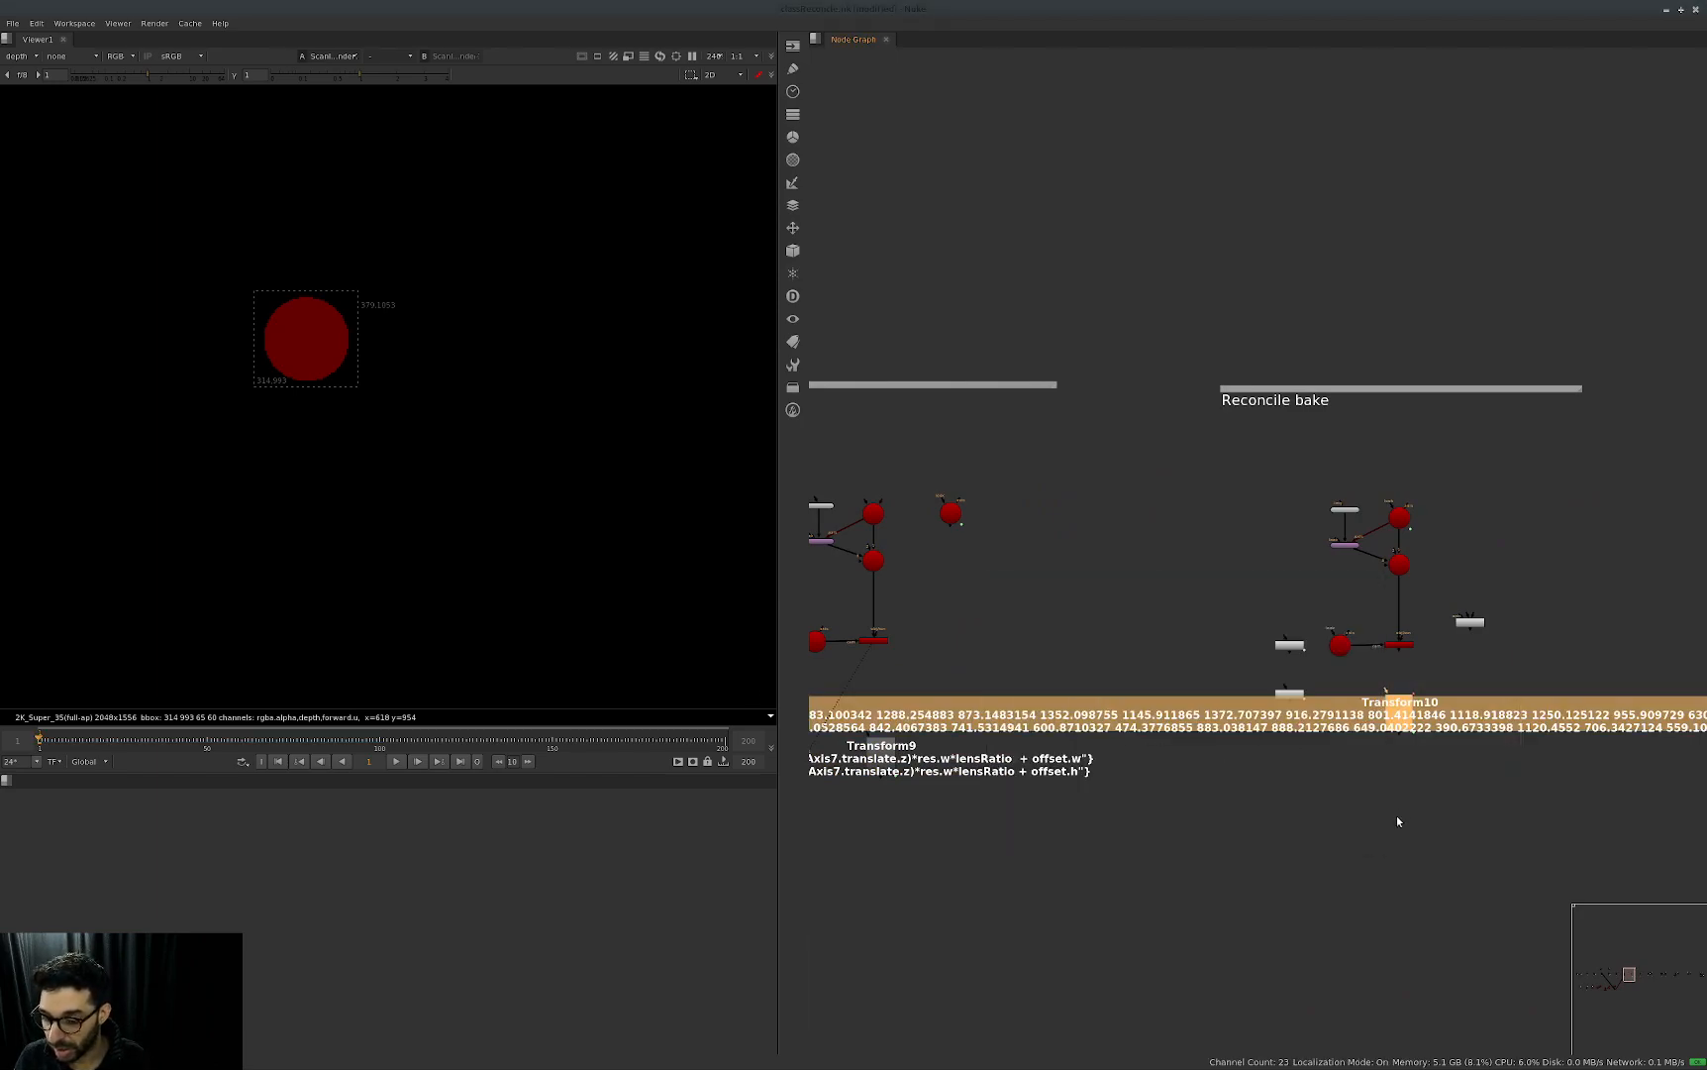
key("Delete")
Copy Transform9 and paste the copy below the Reconcile bake nodes.
left_click_drag(1026, 702, 815, 837)
key("ctrl+c")
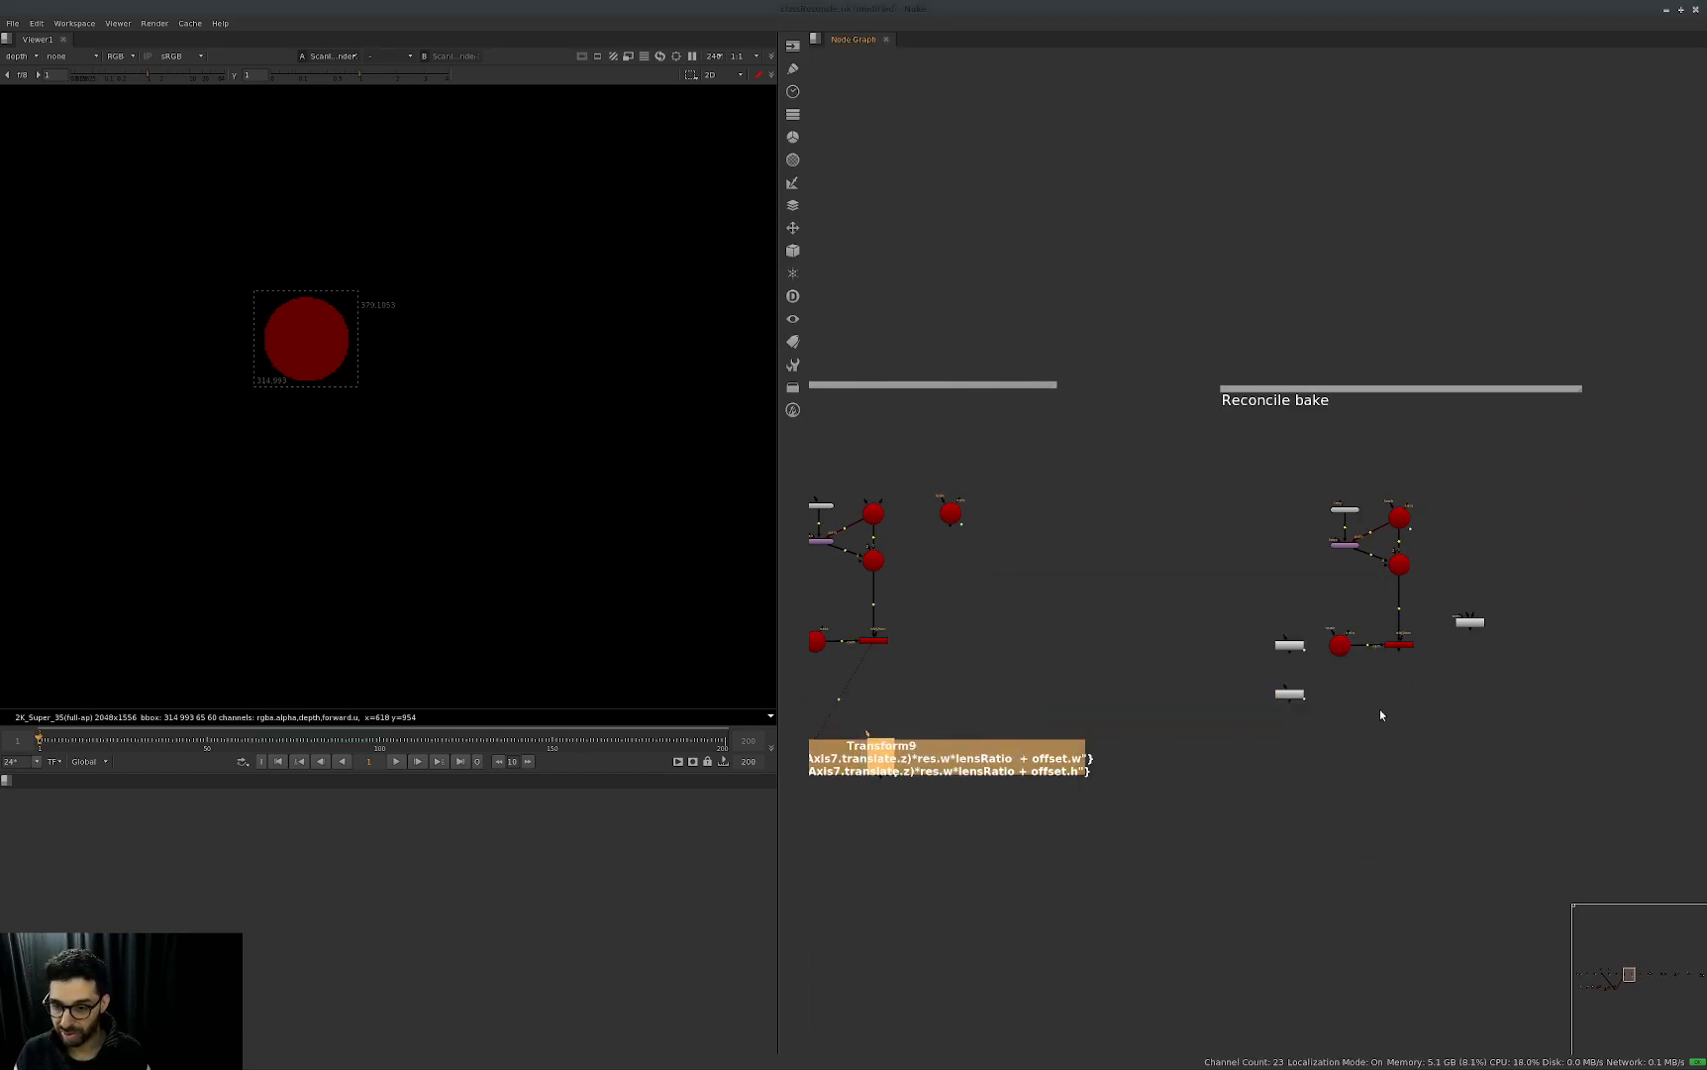
key("ctrl+v")
Open the Reconcile3D1 node's properties and place the window clear of the Reconcile bake nodes.
scroll(1433, 671, "up", 2)
left_click(1423, 624)
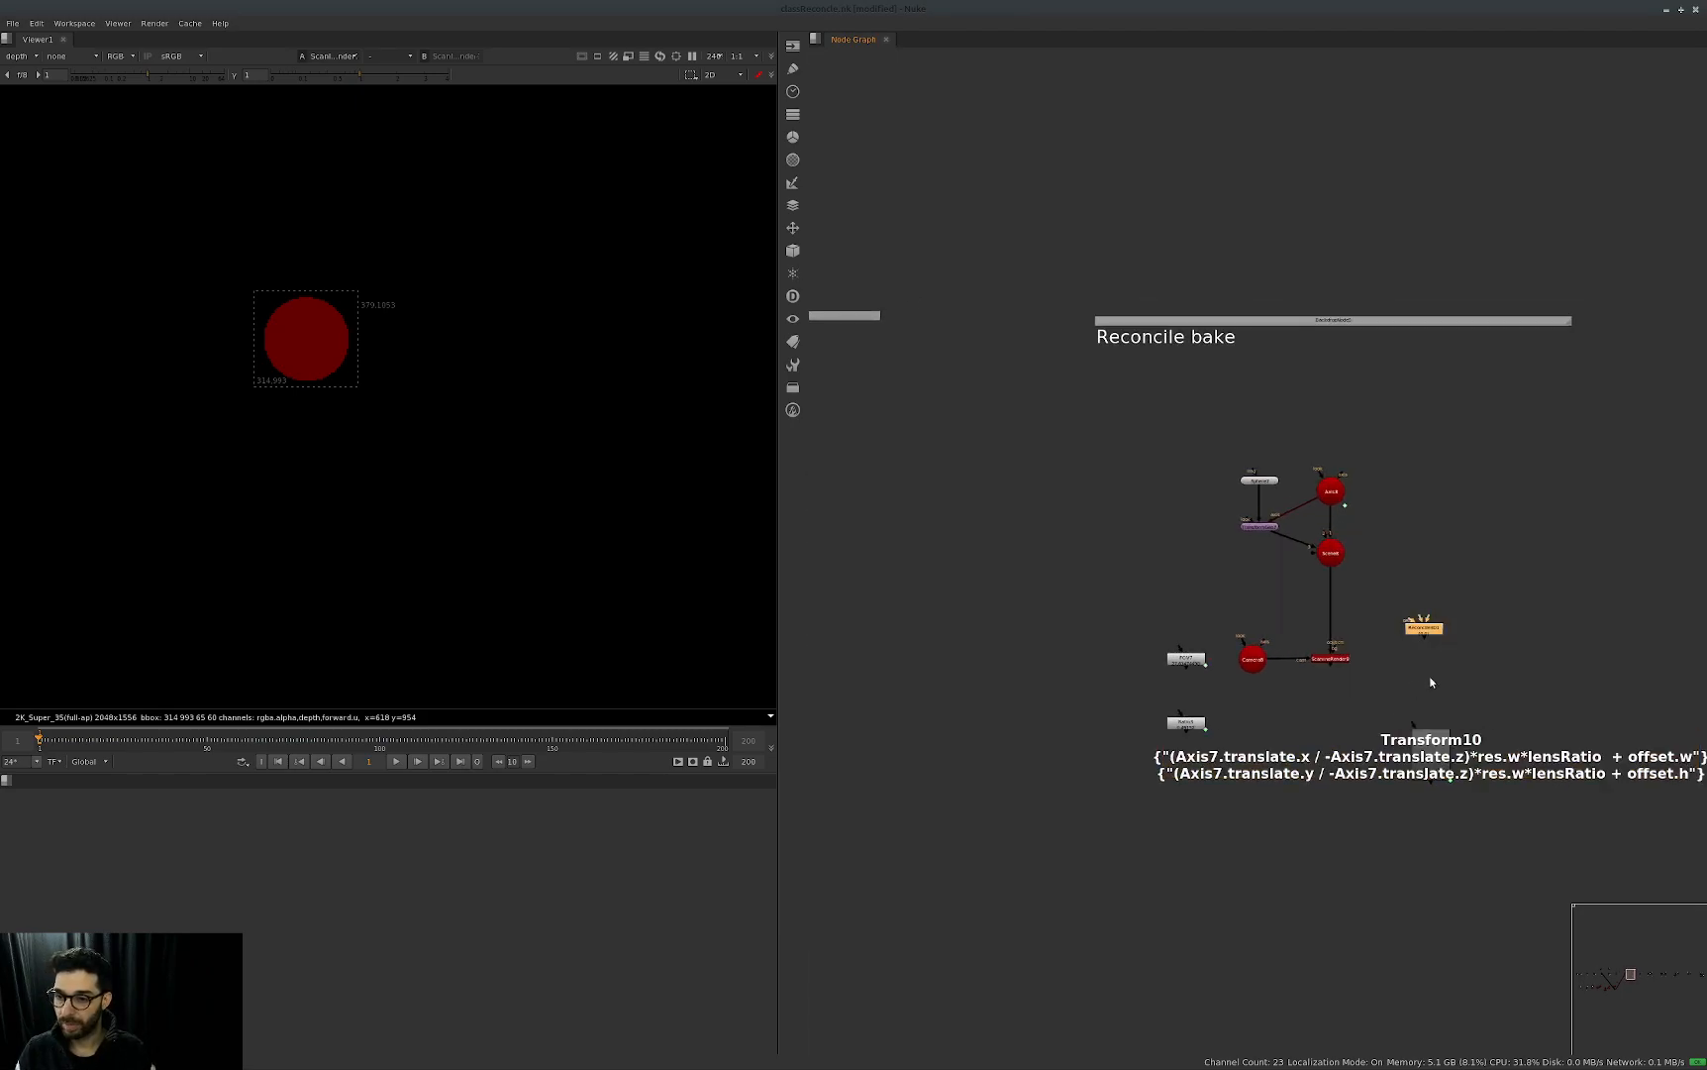
key("Return")
key("f")
left_click_drag(1232, 617, 1034, 811, "alt")
View ScanlineRender8's output and switch the viewer's channels to rgba, with the image fitted to the viewer.
left_click(1330, 659)
key("1")
middle_click_drag(515, 364, 485, 377)
key("f")
left_click(22, 56)
left_click(44, 109)
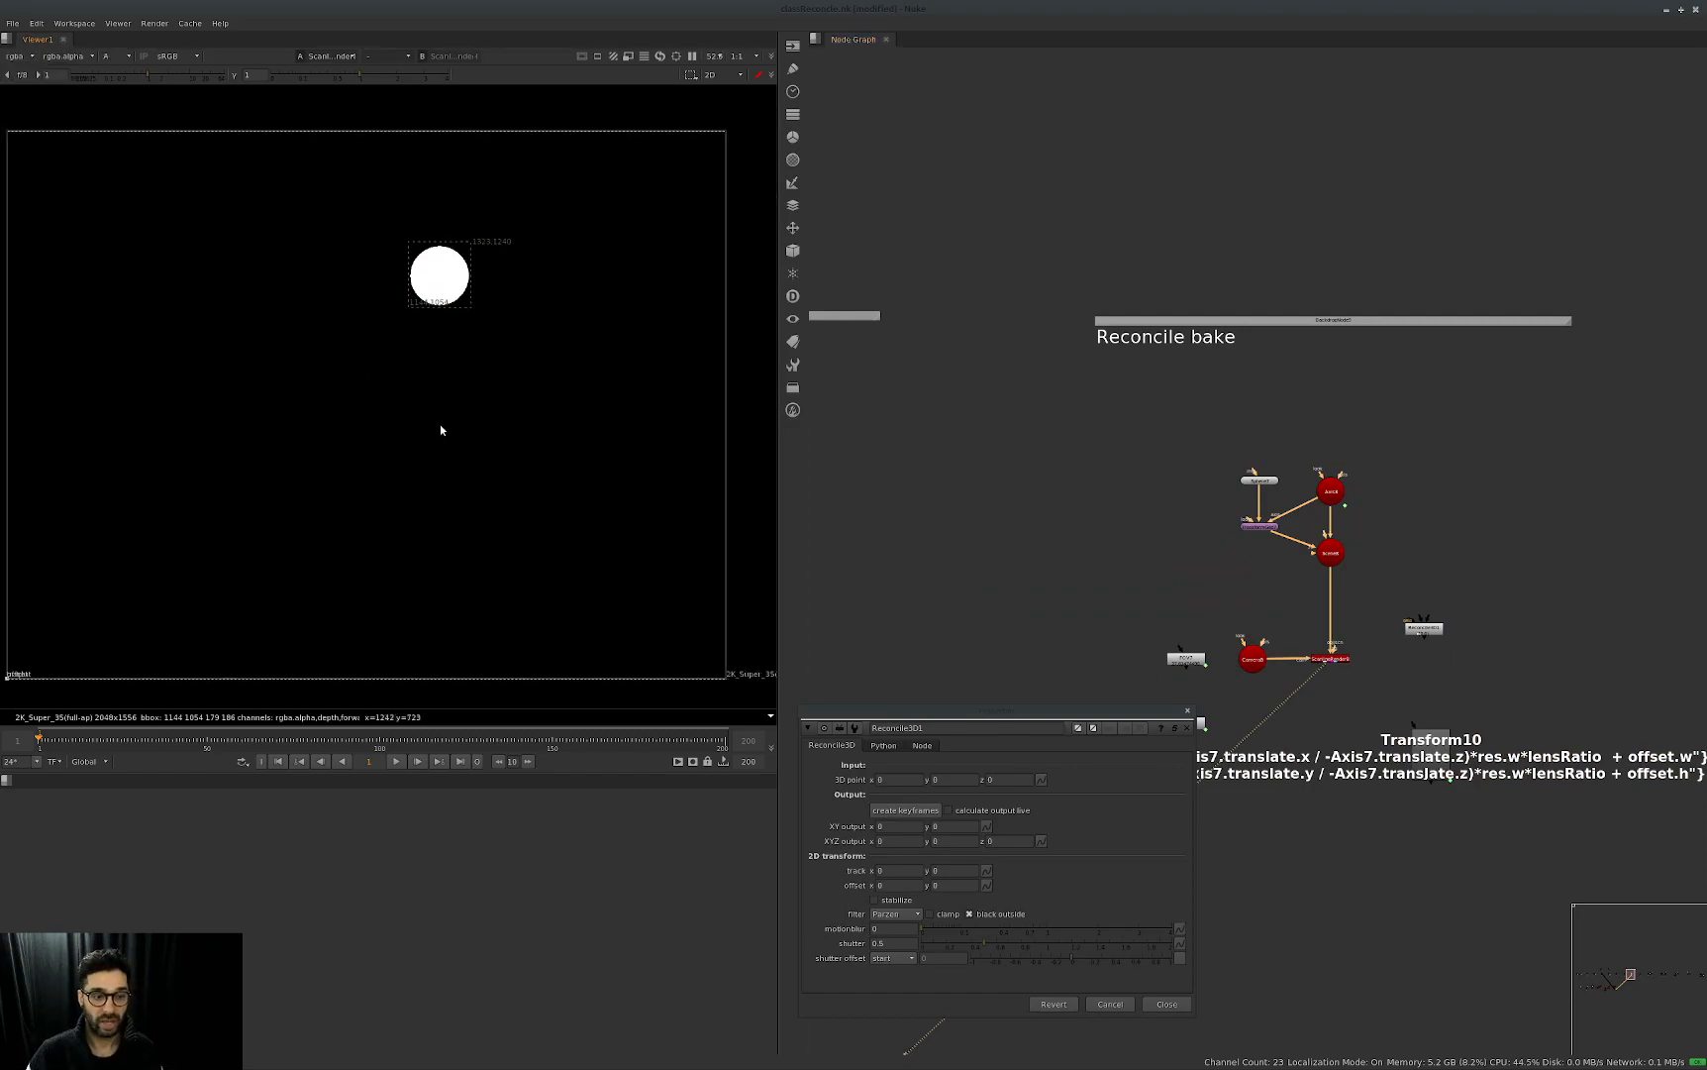
Connect Reconcile3D1 to Axis8 and Camera8, and turn on its live output calculation.
double_click(1331, 490)
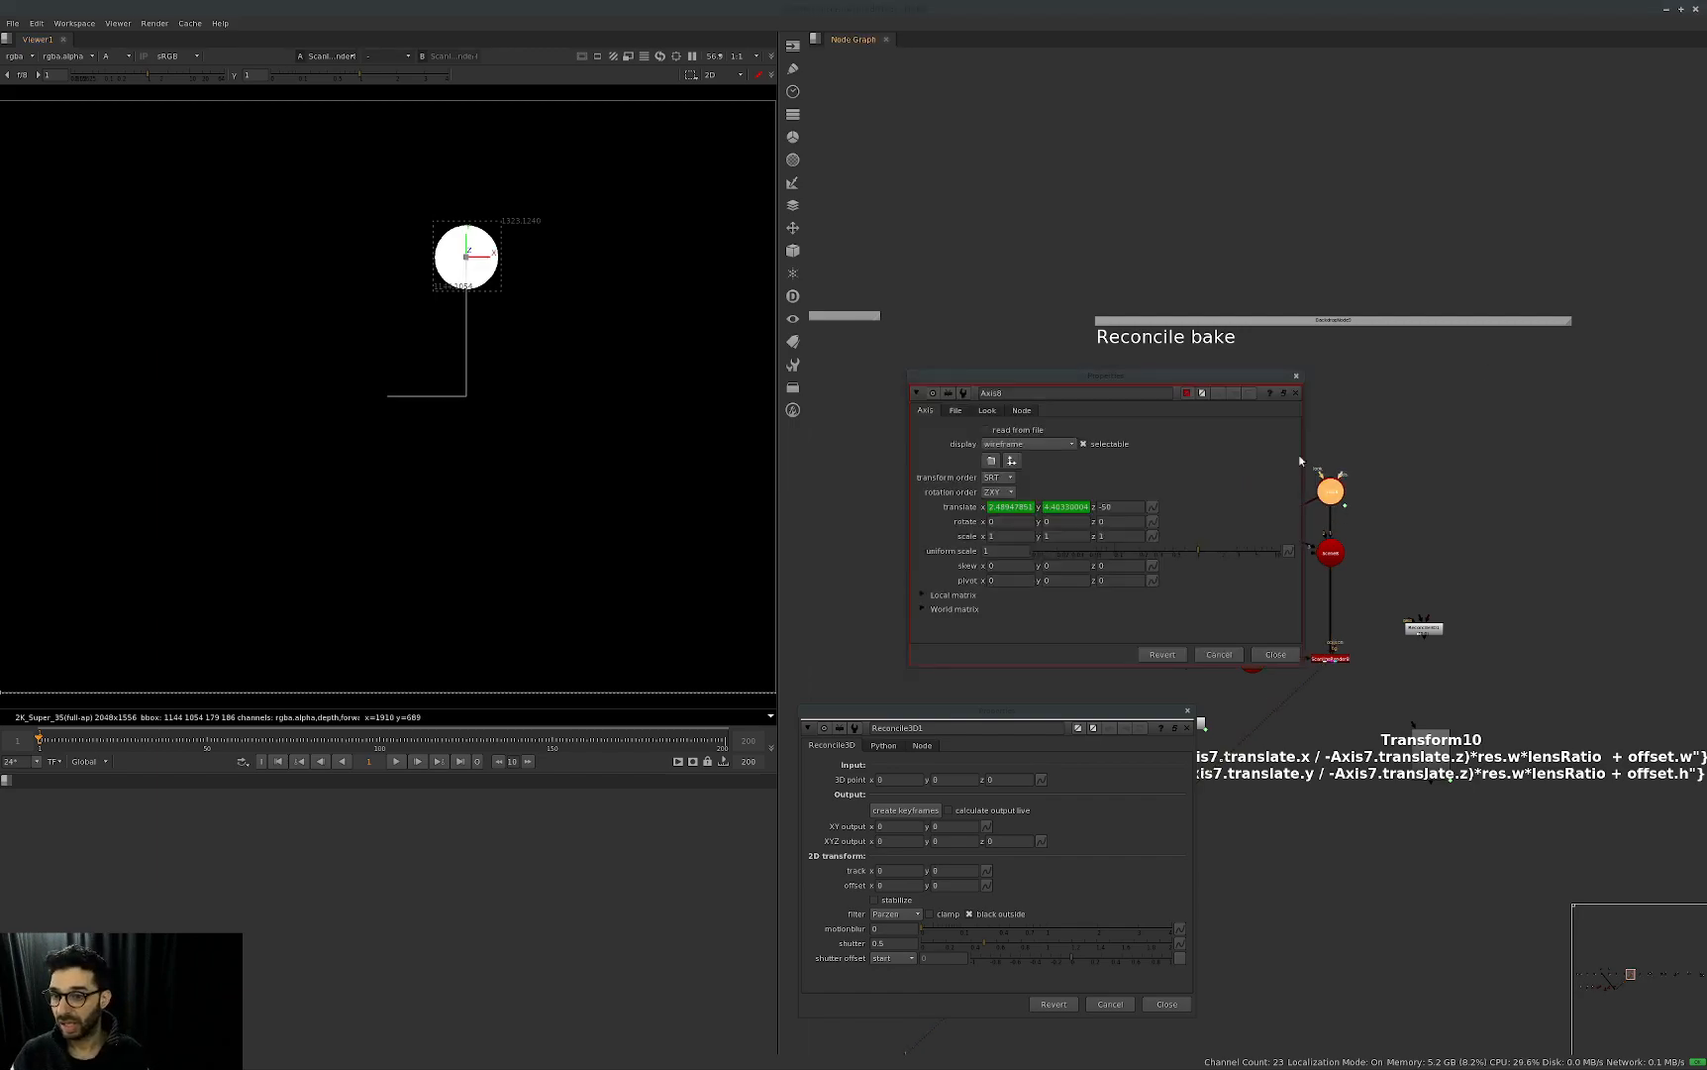
scroll(1421, 573, "up", 4)
left_click_drag(1561, 569, 1340, 632)
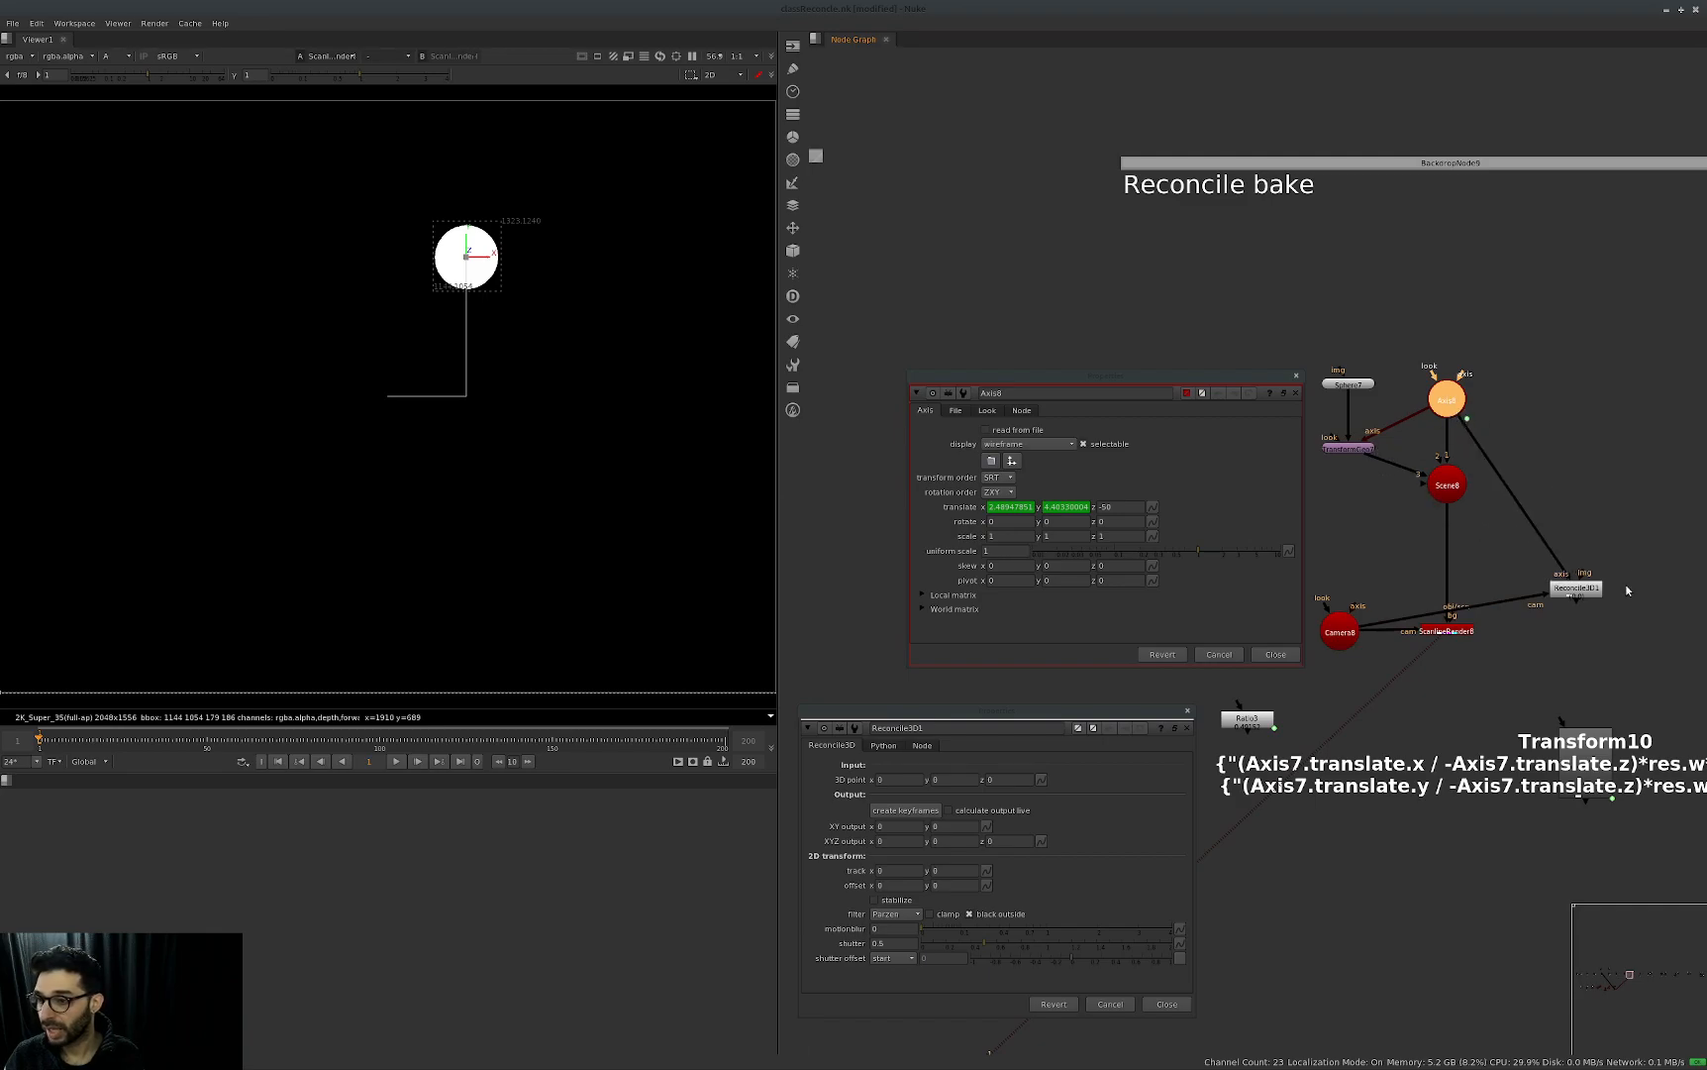
left_click(1583, 589)
left_click(948, 810)
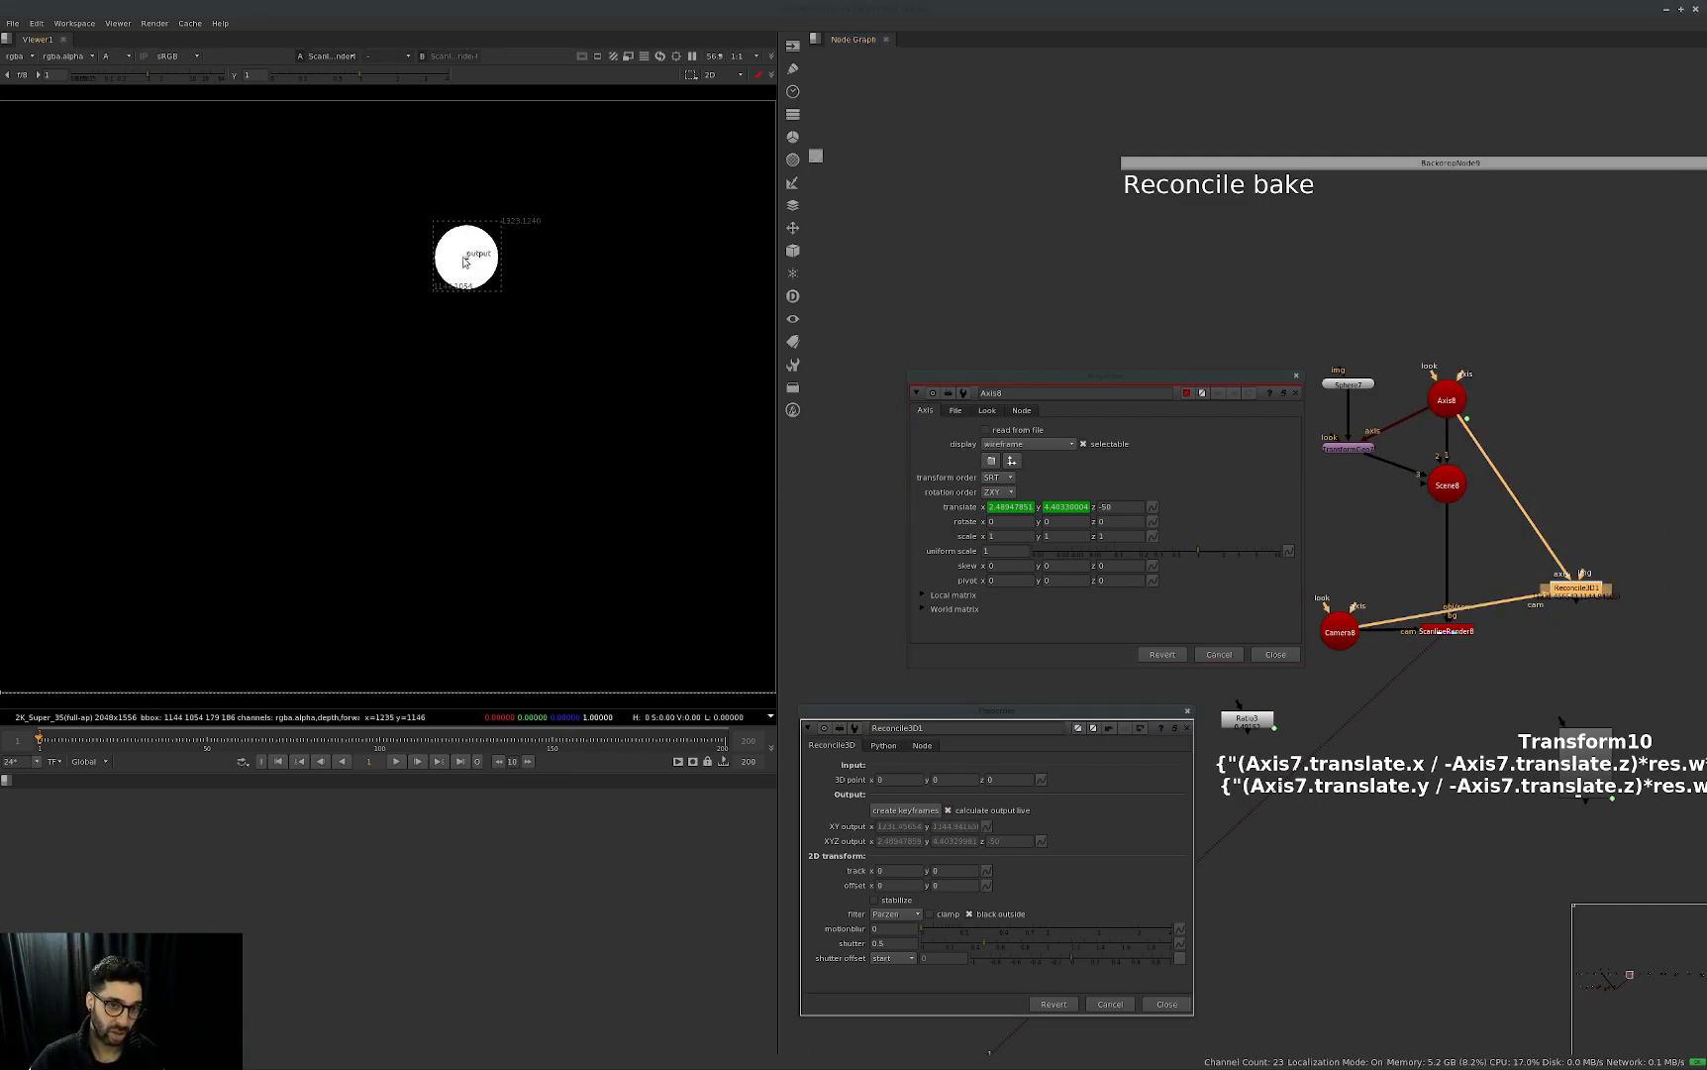
Examine Transform10's translate expressions and its user knobs for res, offset and lensRatio beside the Reconcile3D1 properties.
double_click(1587, 750)
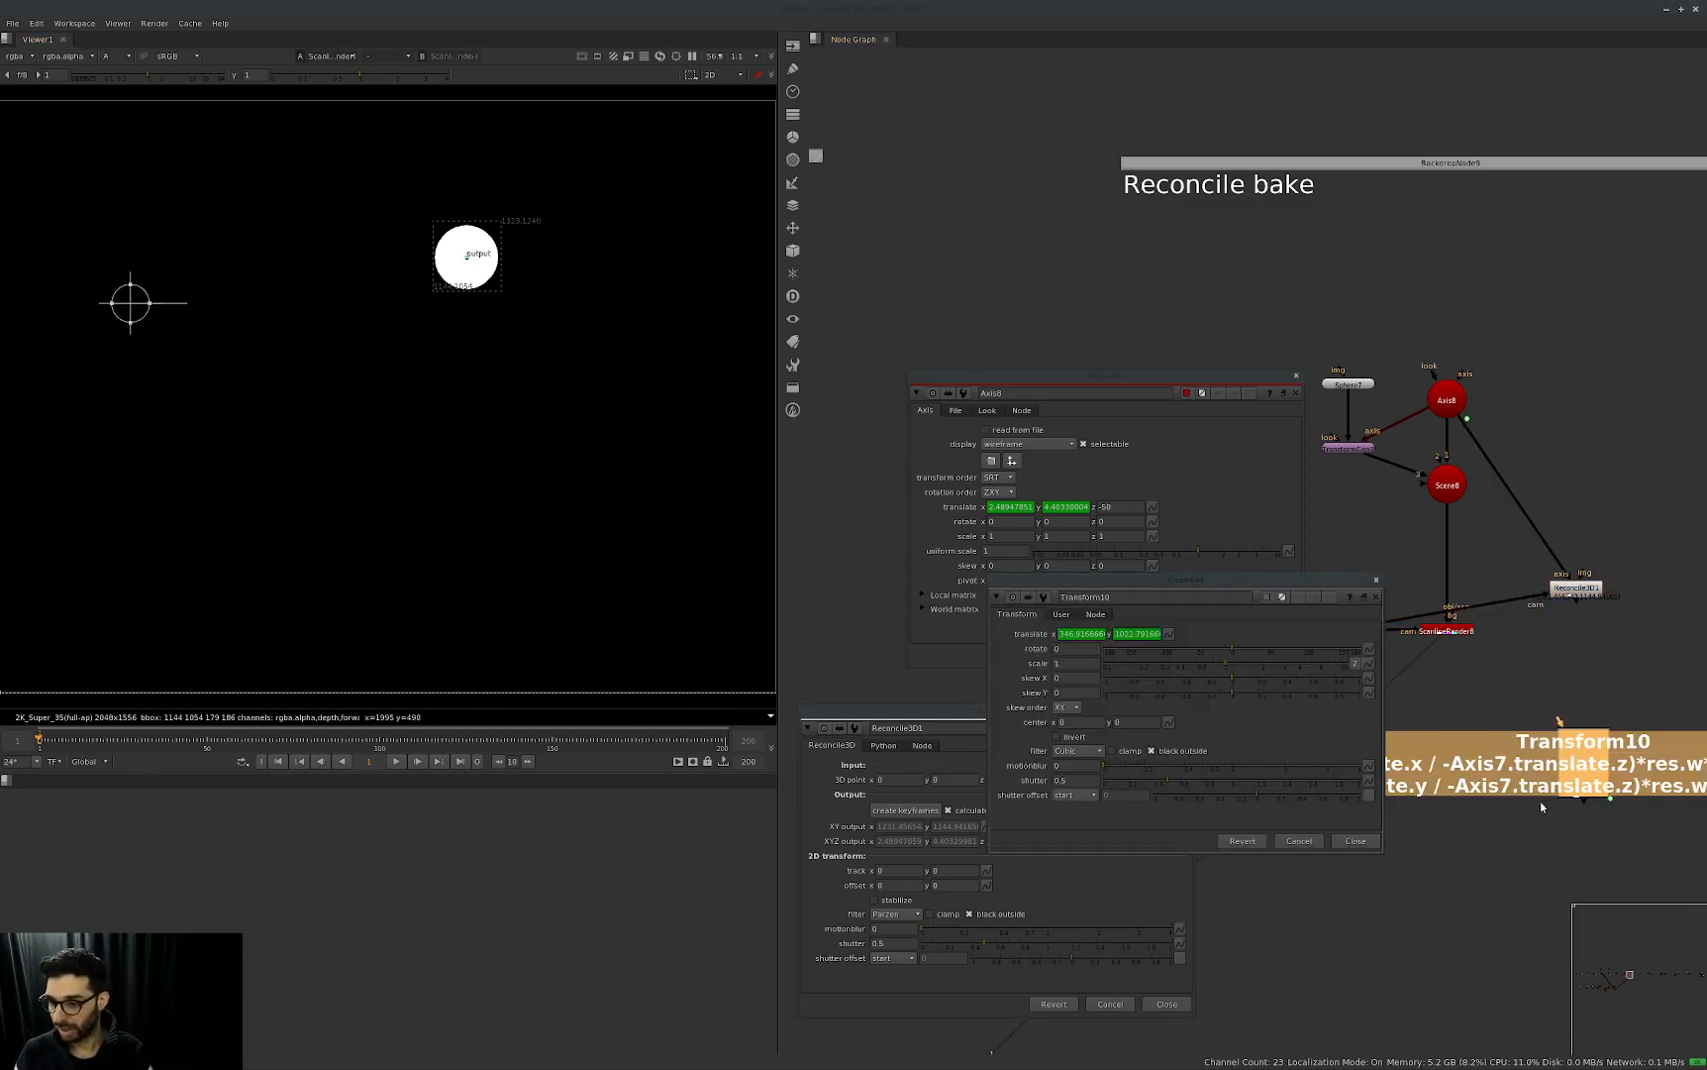
left_click(1427, 818)
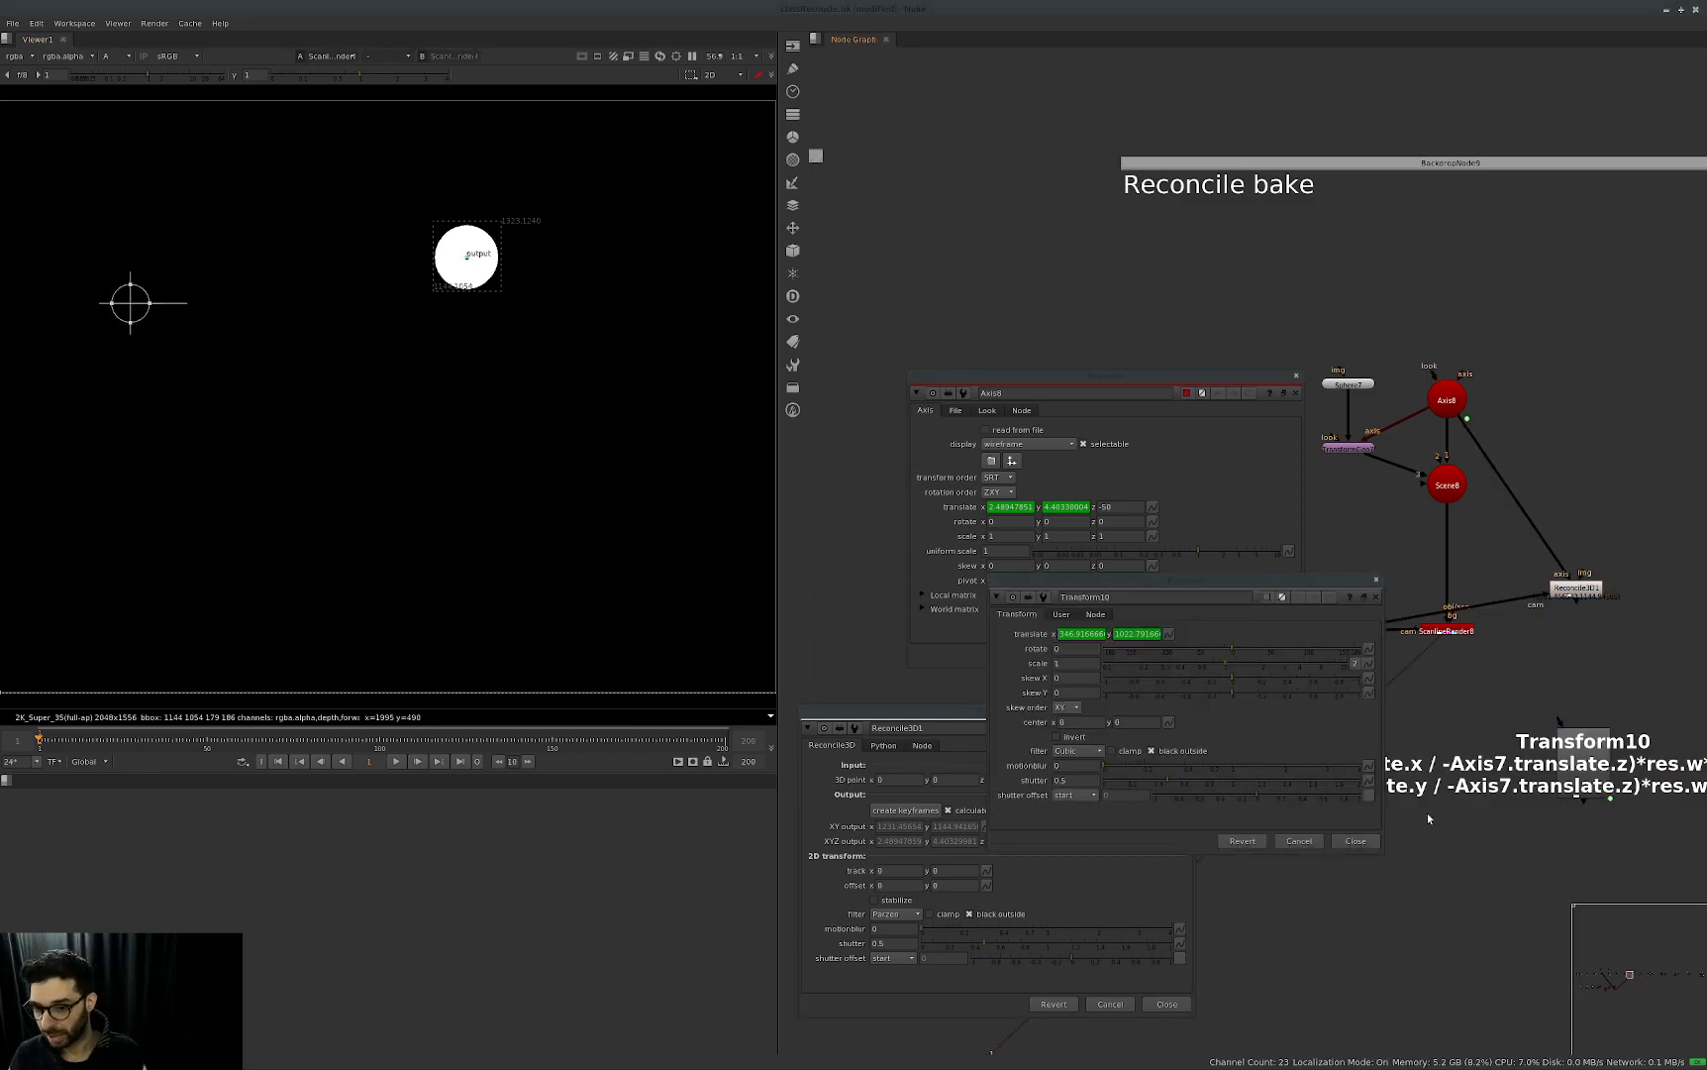
left_click(1061, 615)
left_click(1017, 614)
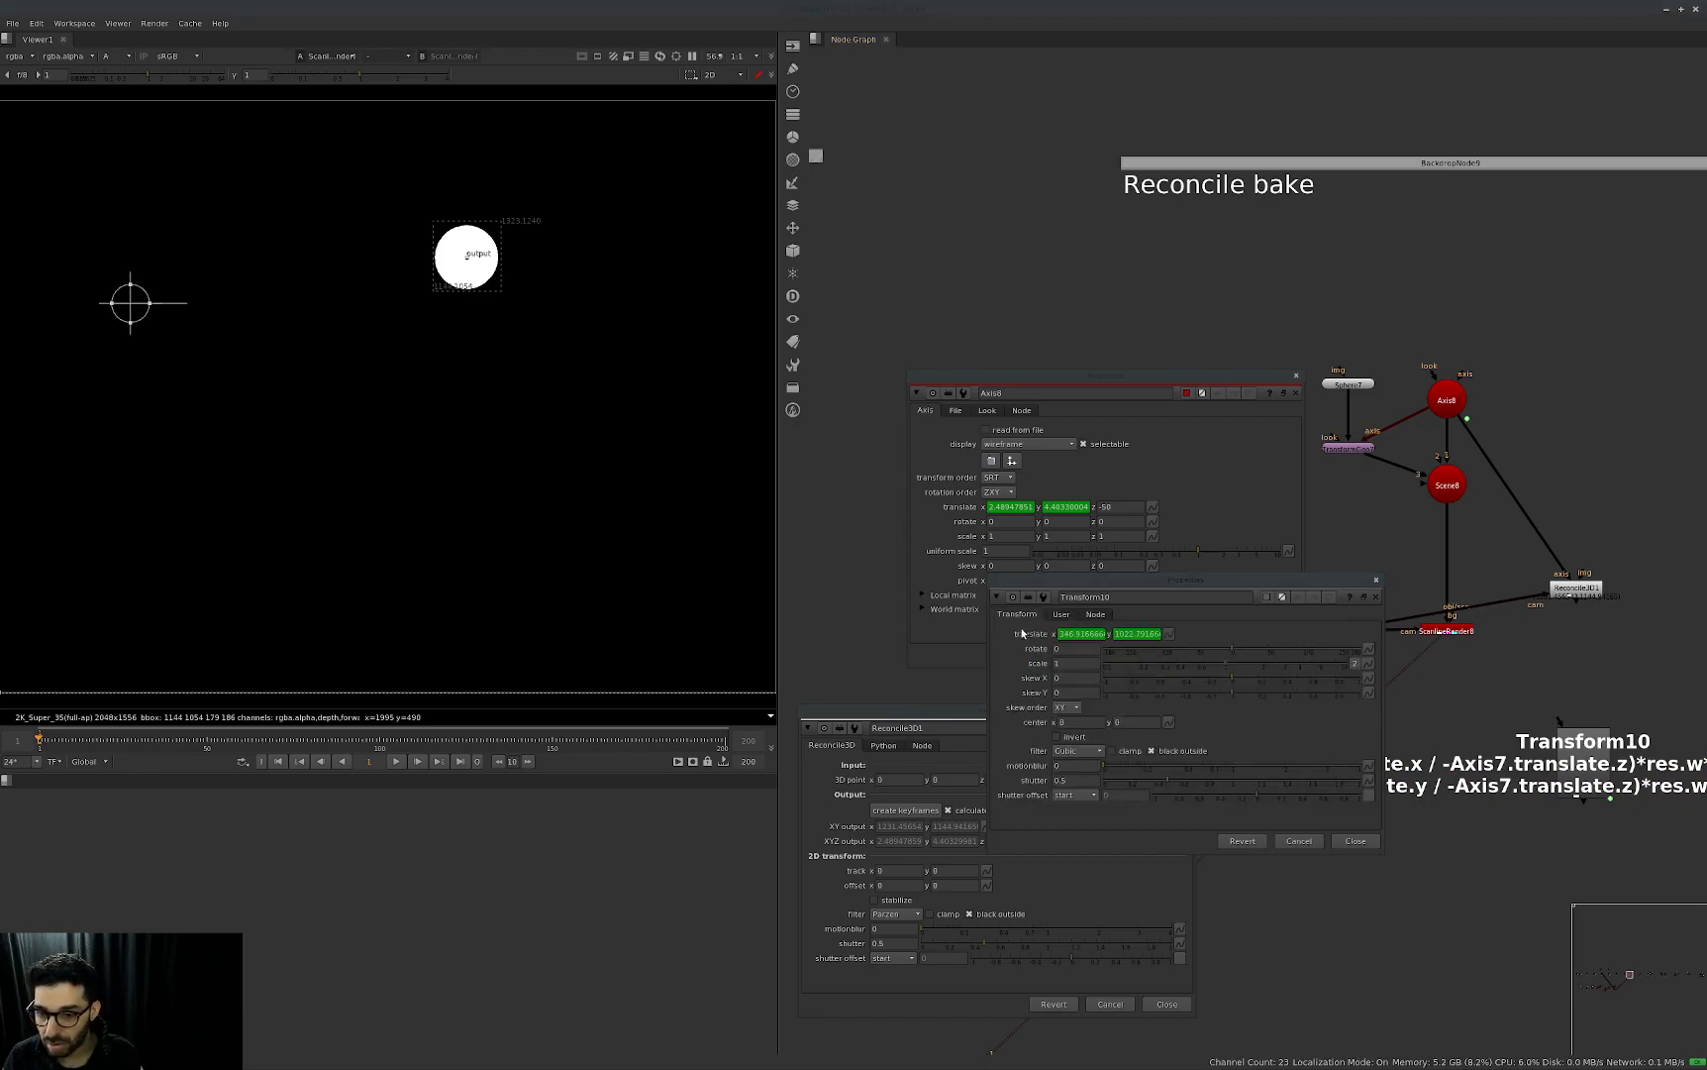
middle_click_drag(1554, 845, 1344, 958)
scroll(1393, 937, "down", 3)
left_click(1060, 614)
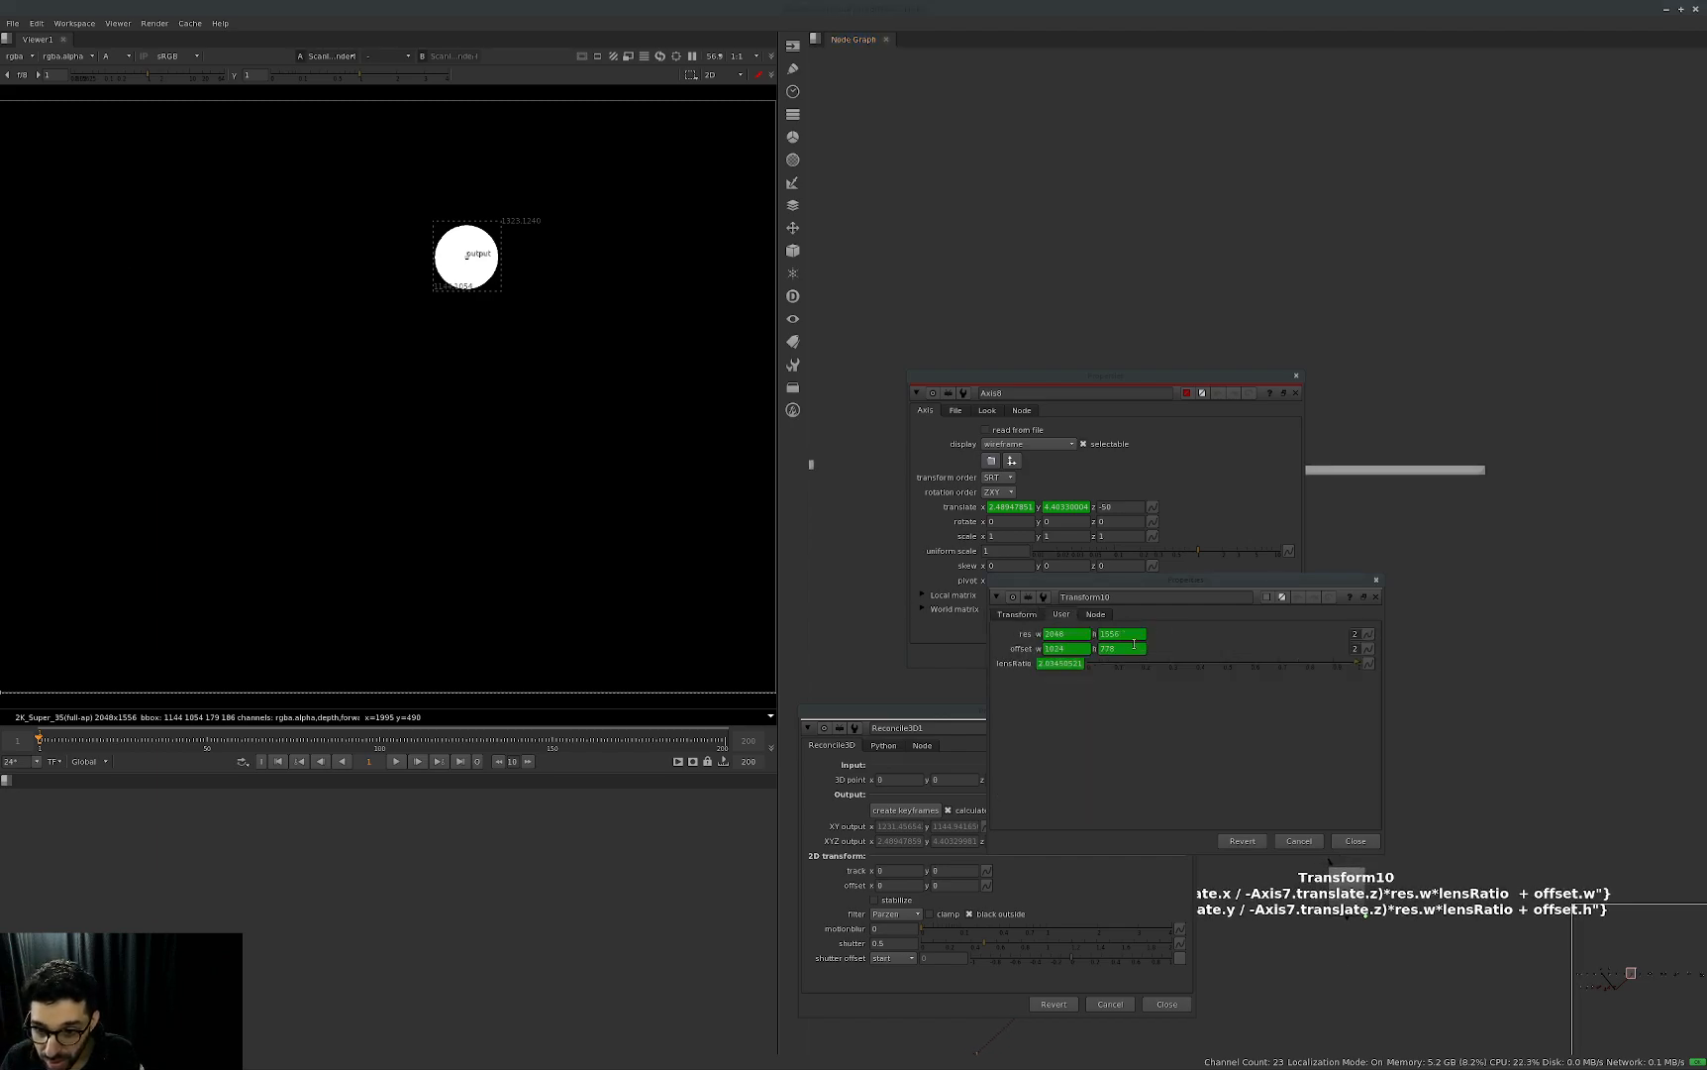
left_click(1182, 720)
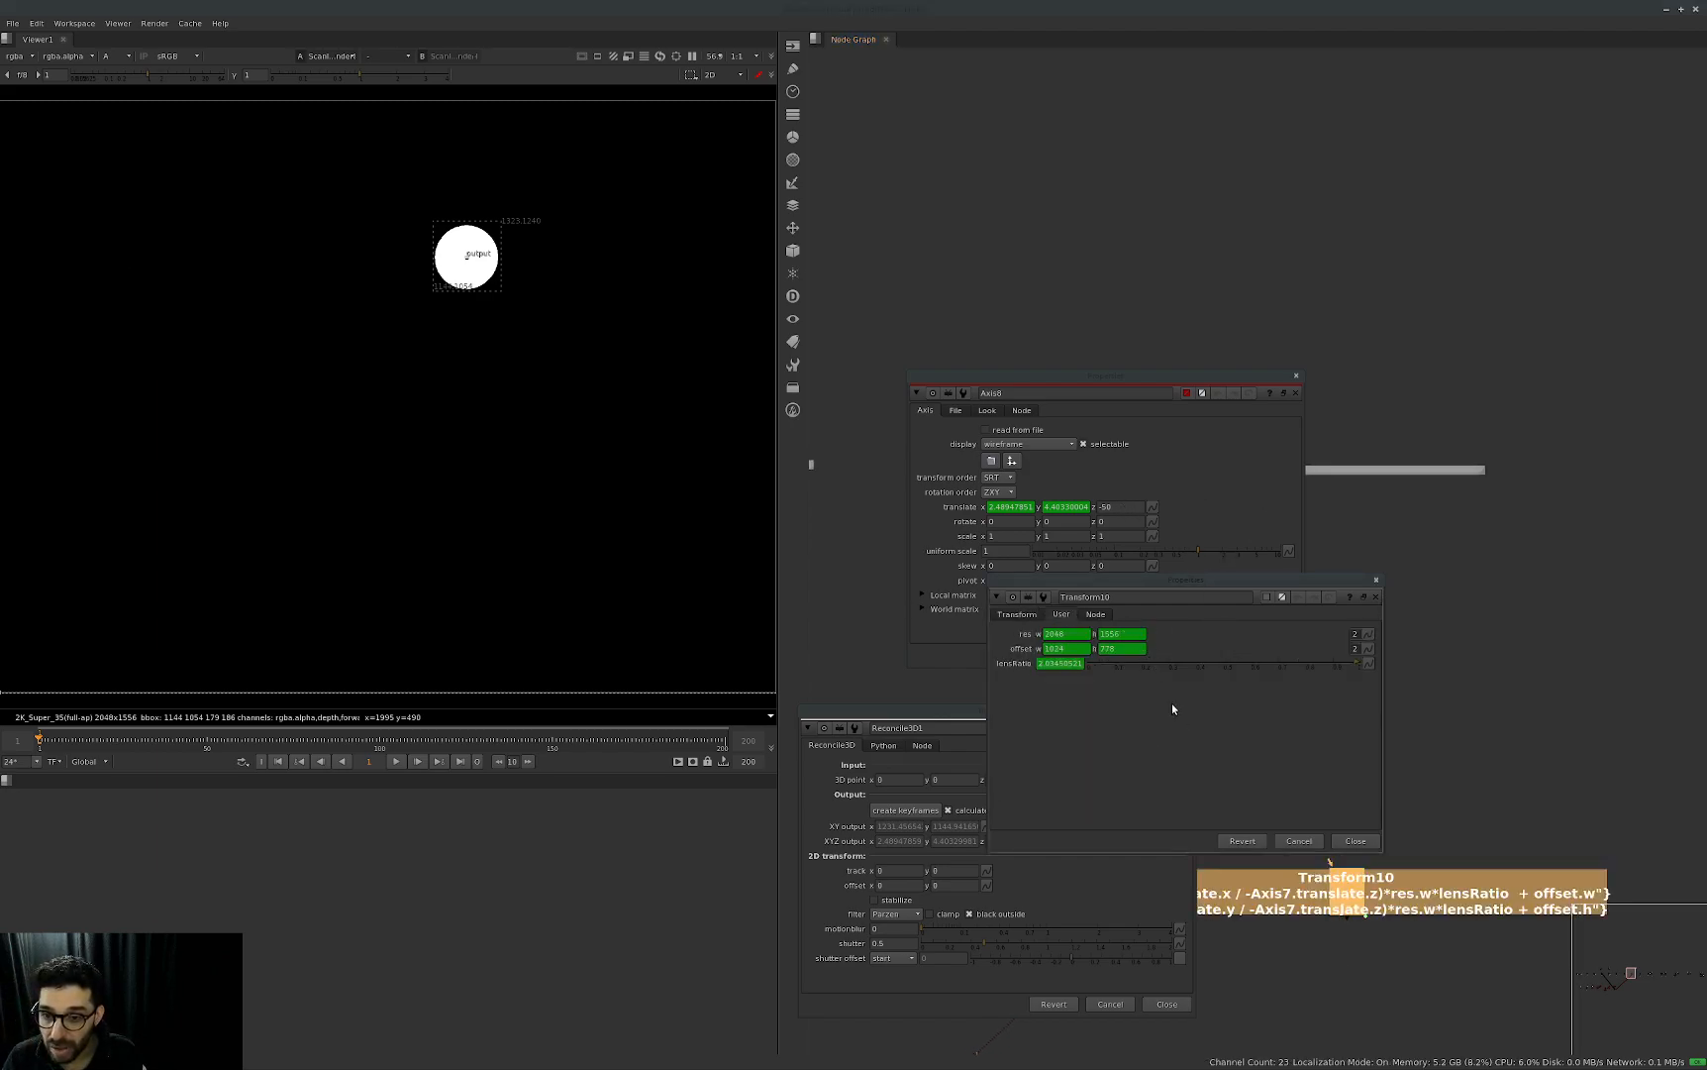
left_click_drag(1235, 560, 1480, 313)
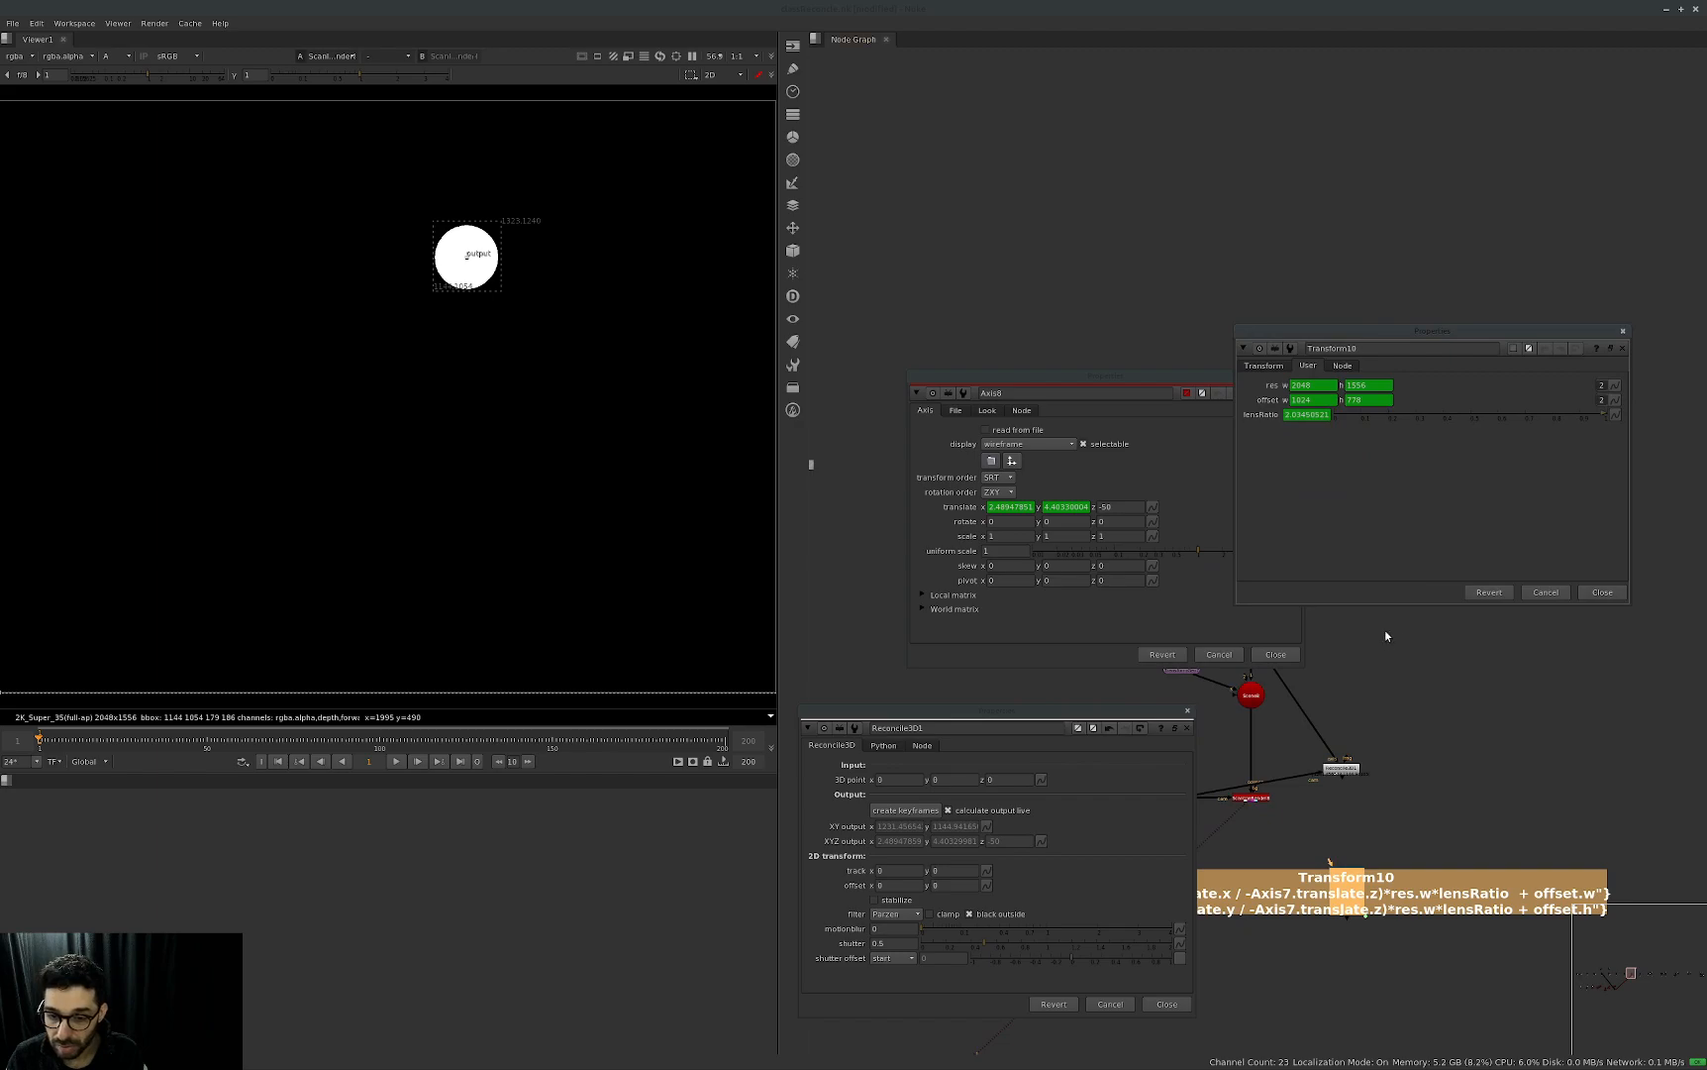
left_click(1263, 366)
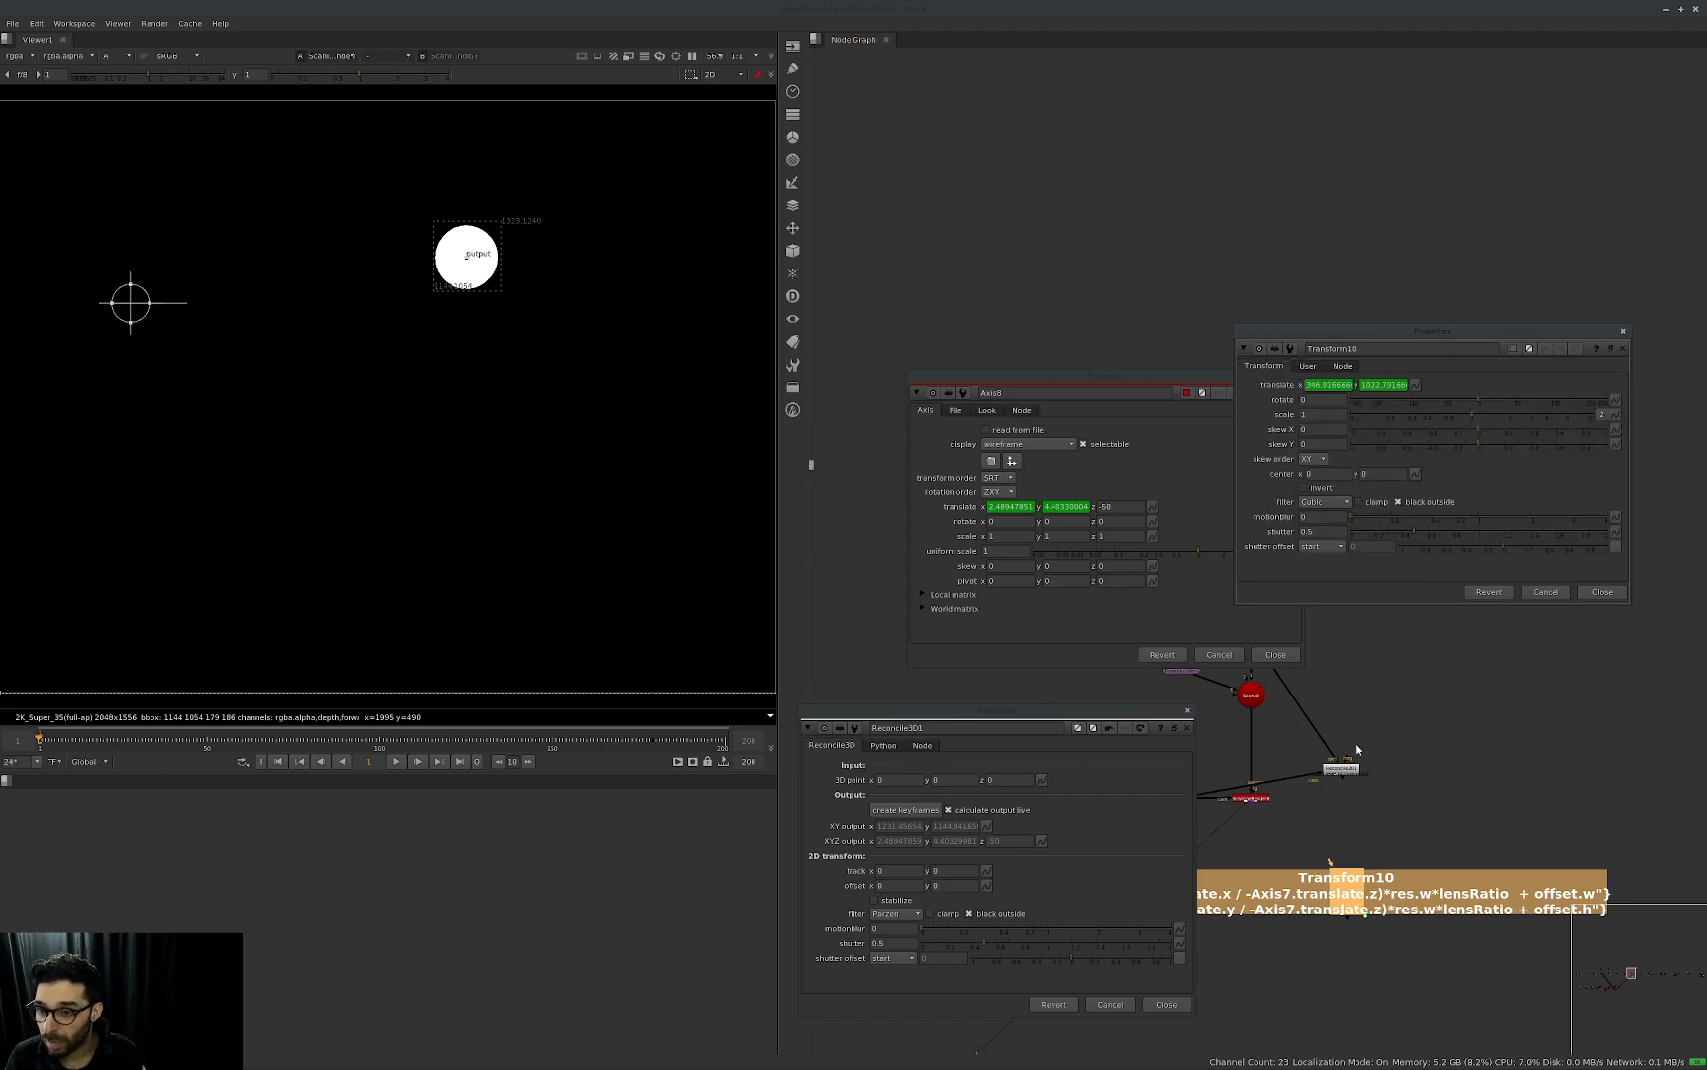
Connect Transform10's input to ScanlineRender8 and show the expression link arrows in the node graph.
middle_click_drag(1312, 837, 1445, 784)
left_click_drag(1463, 810, 1383, 746)
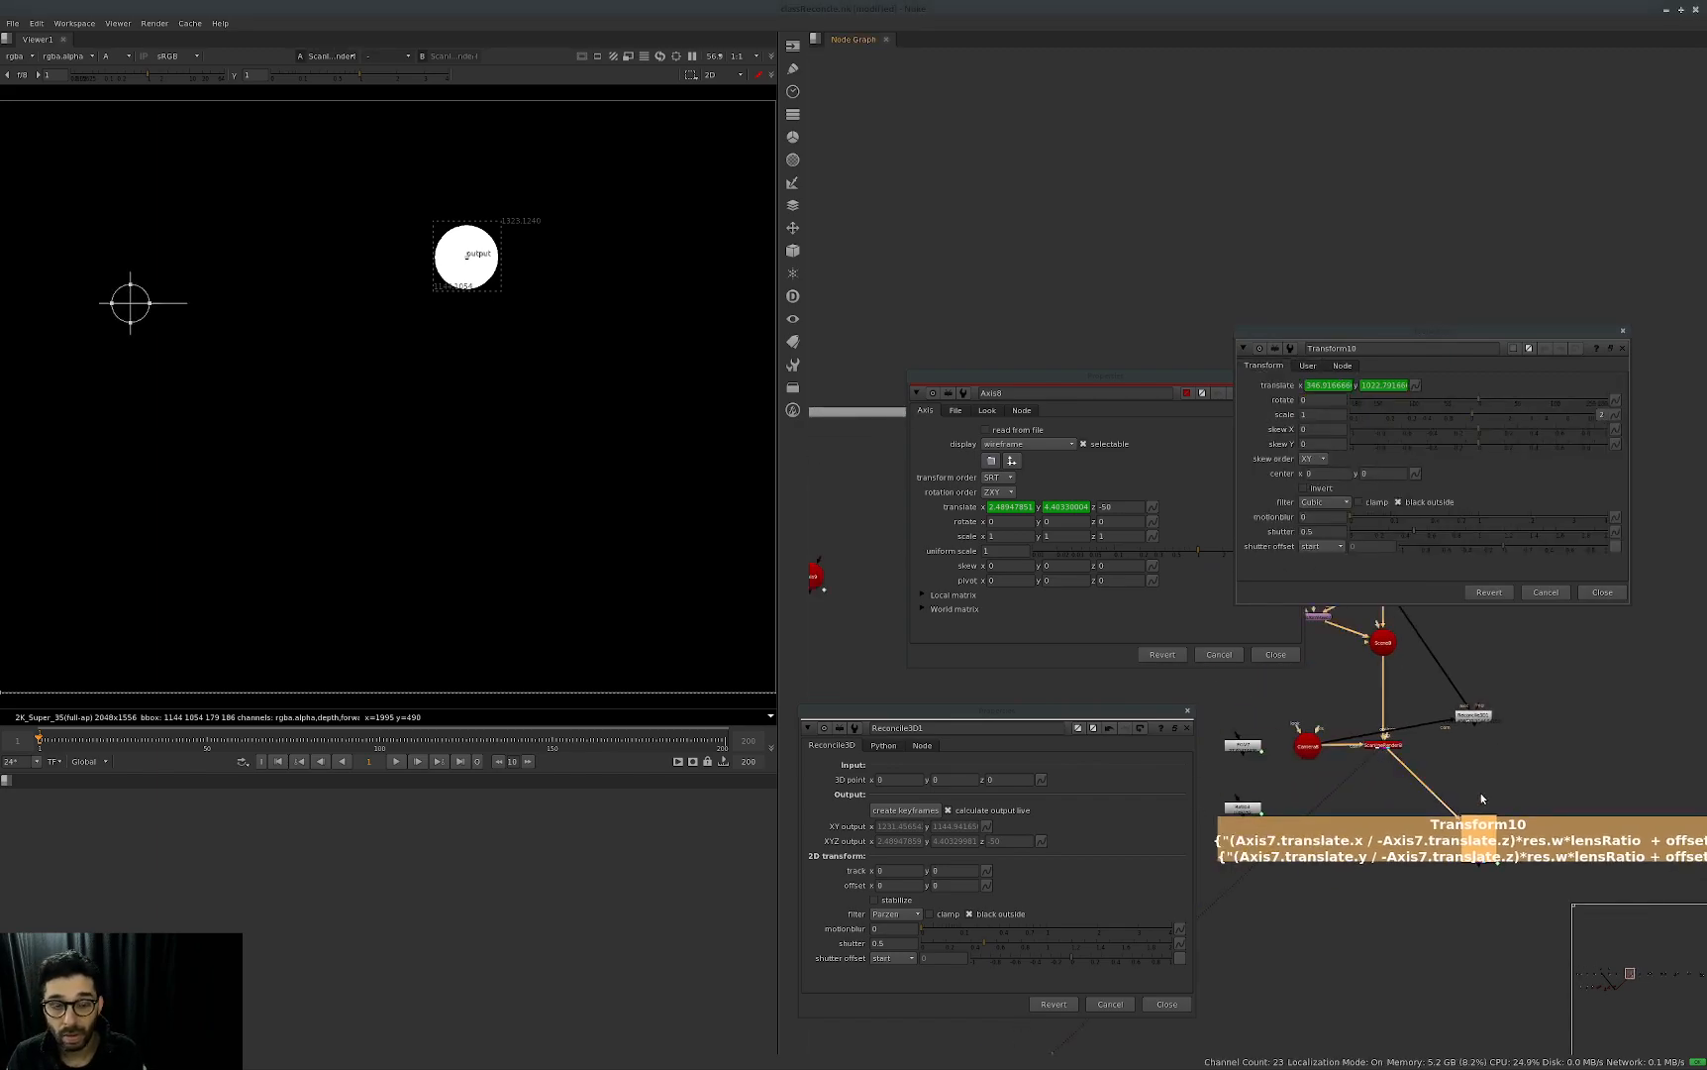
left_click(1415, 386)
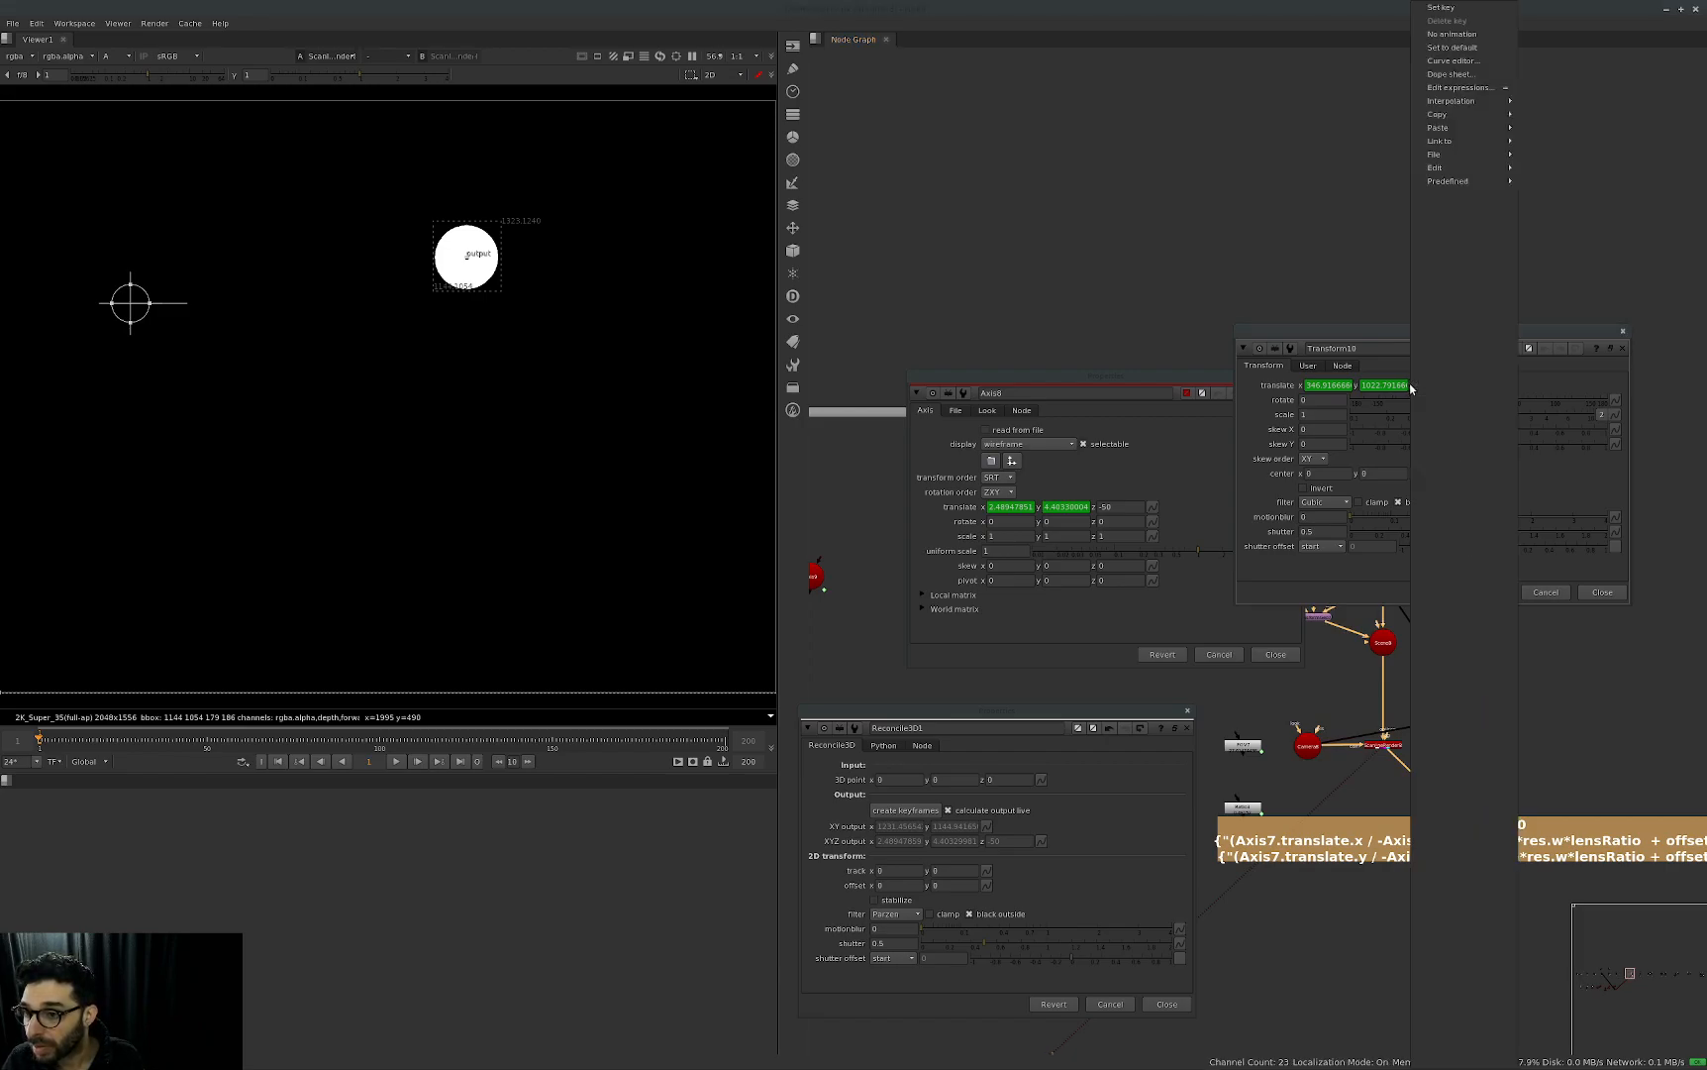
left_click(1210, 165)
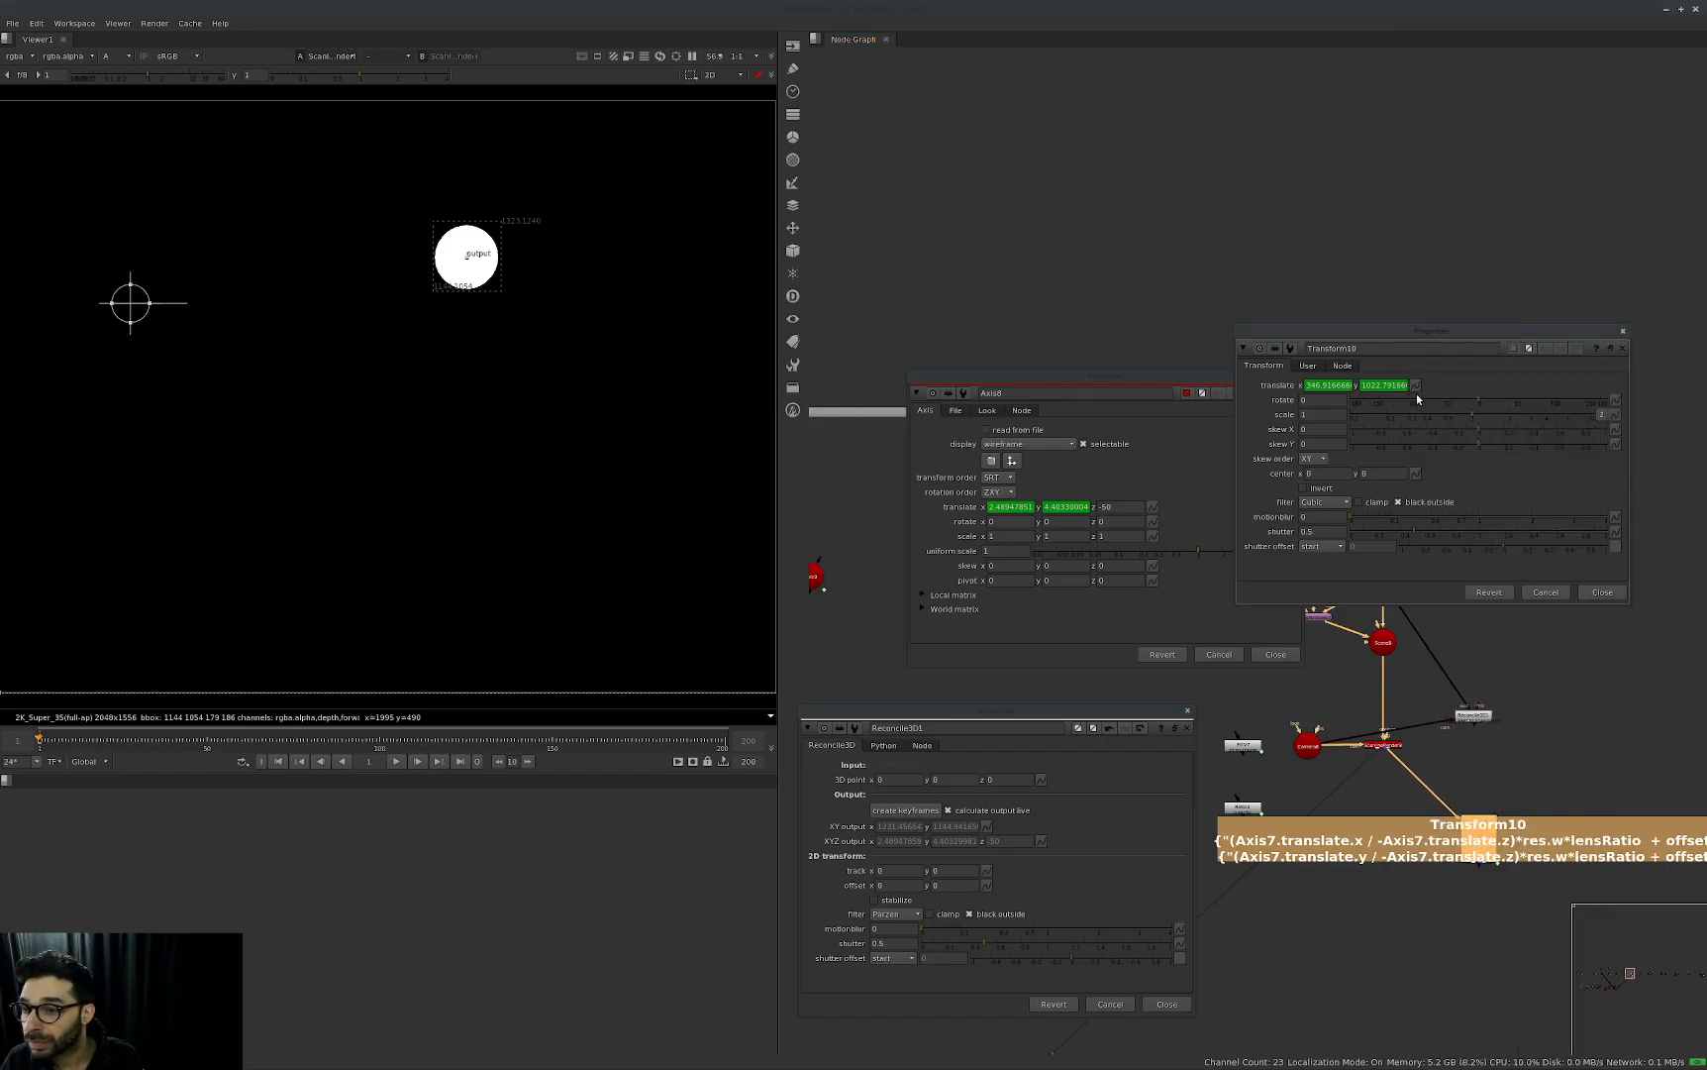
scroll(1537, 763, "down", 3)
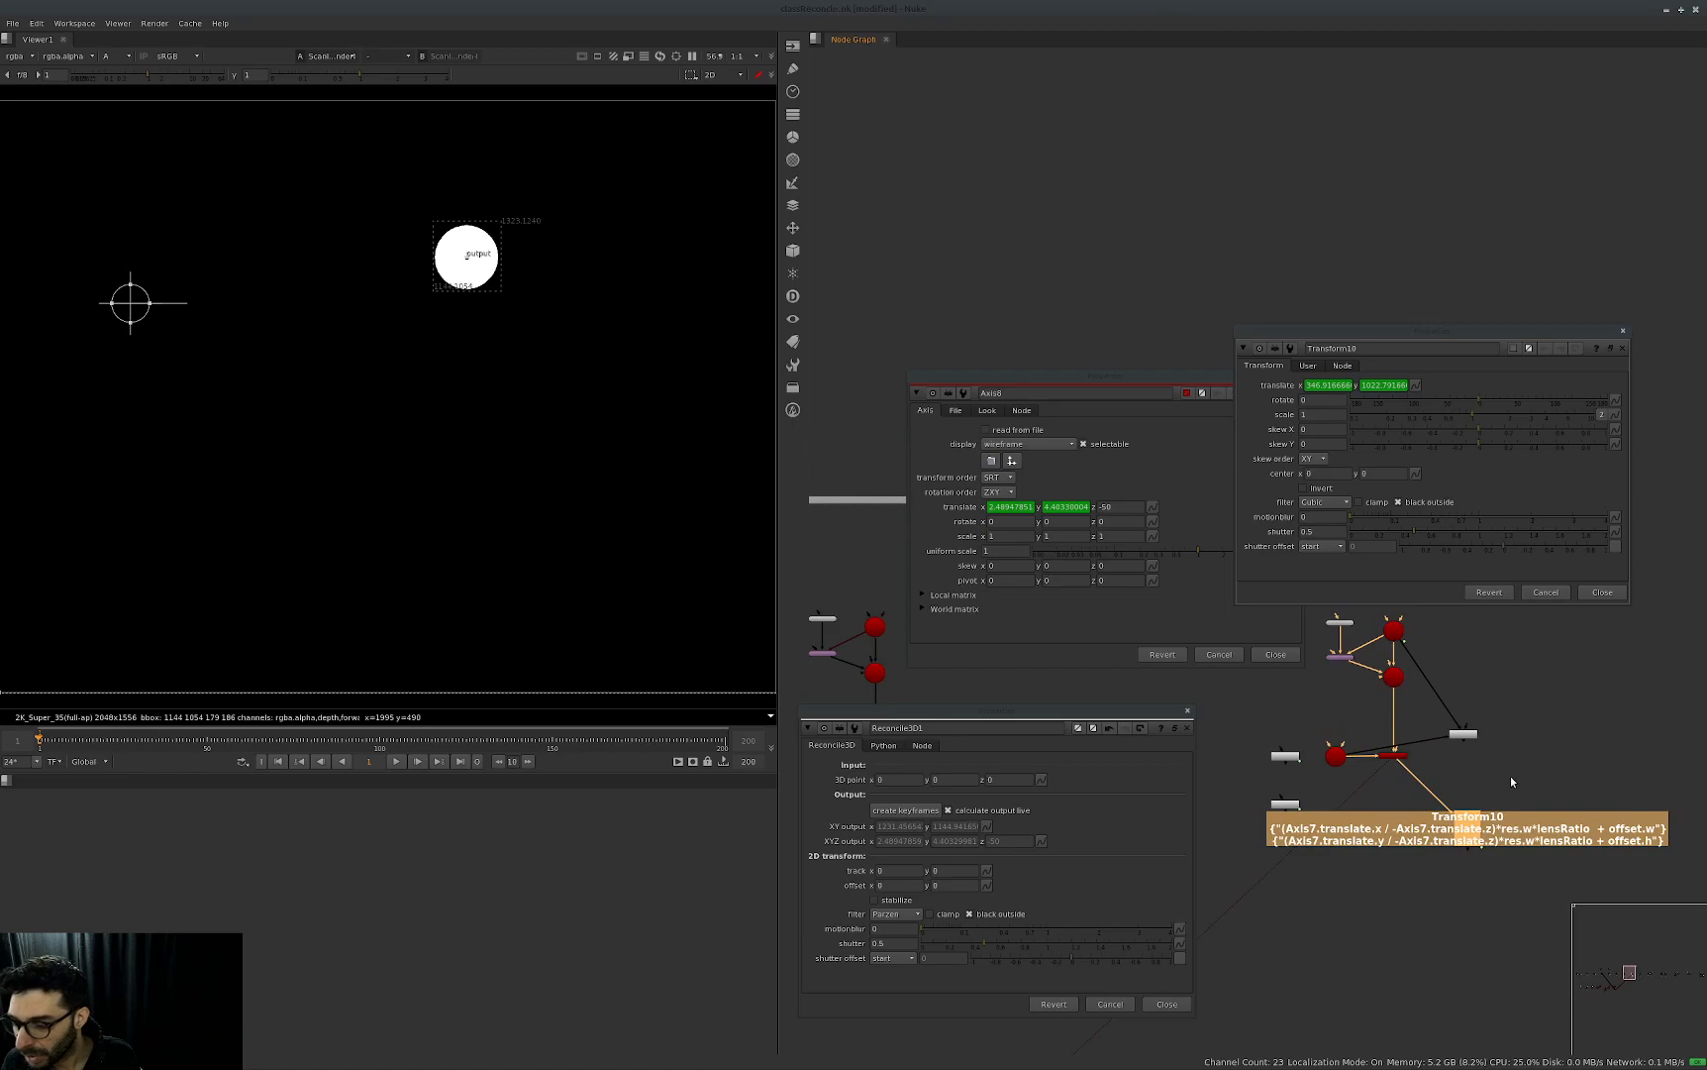
key("alt+e")
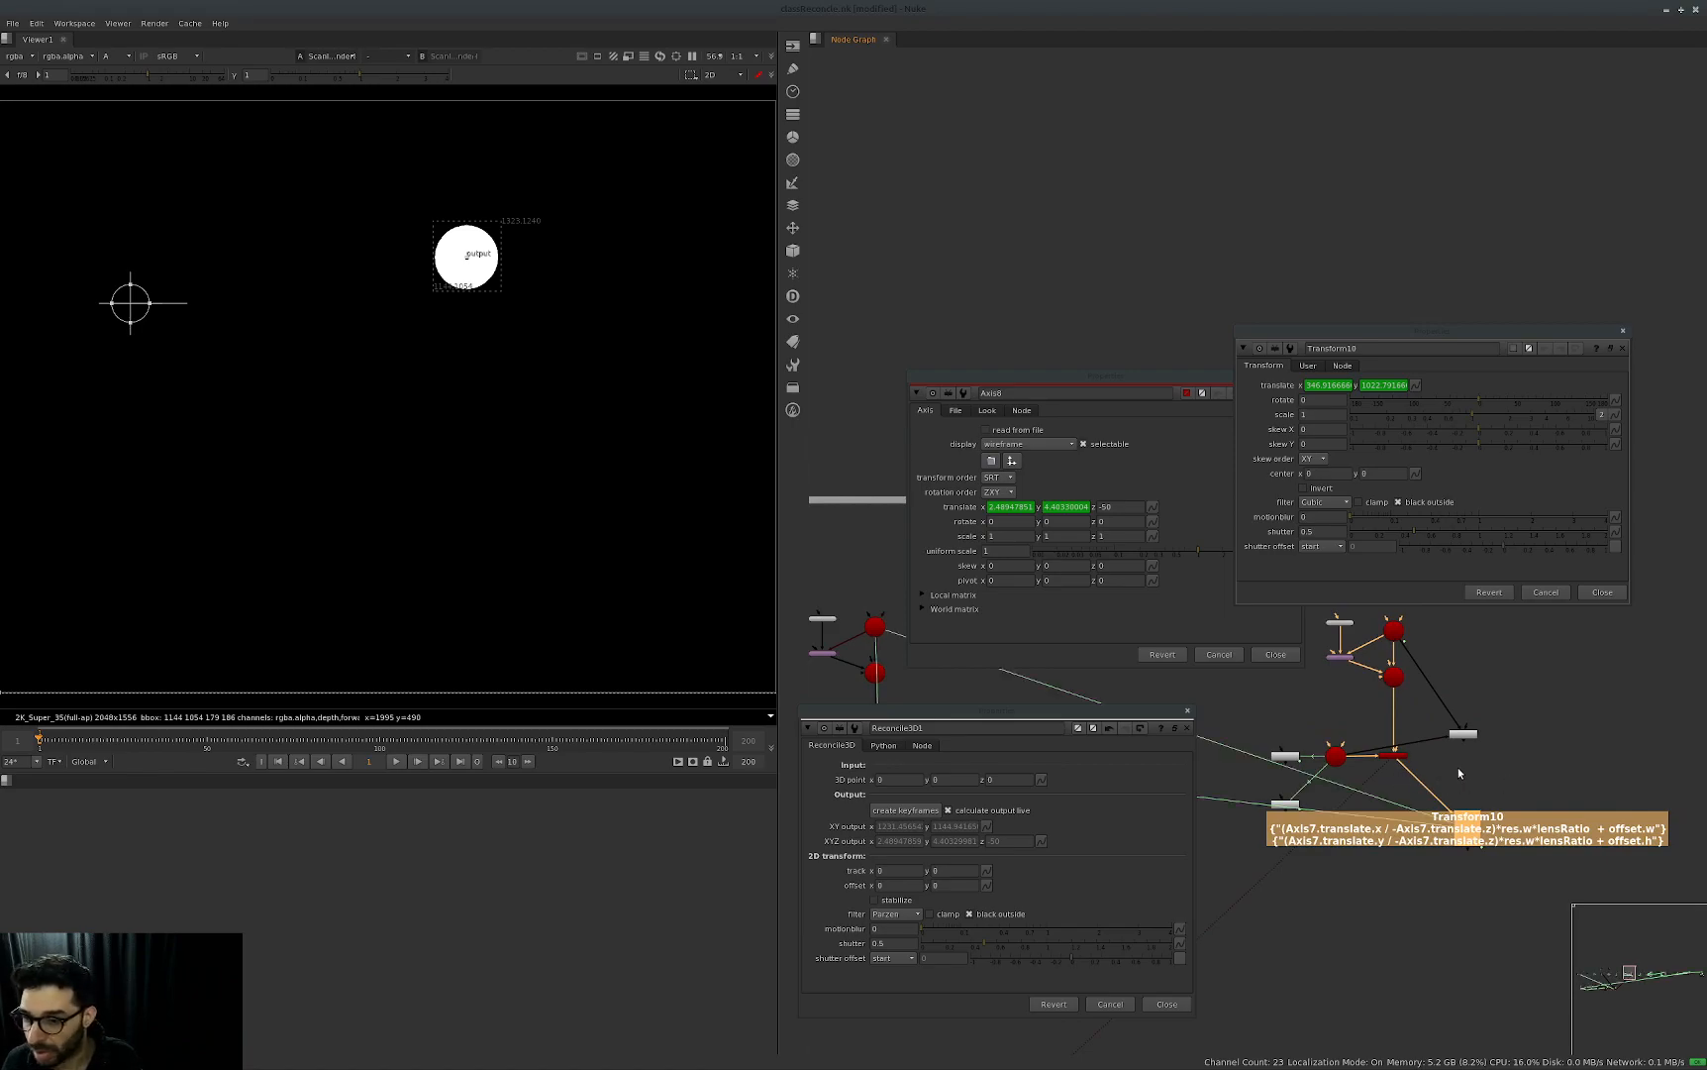
Close the Axis8, Transform10 and Reconcile3D1 properties windows.
left_click(1189, 717)
left_click(1272, 654)
left_click(1601, 593)
left_click(1187, 712)
Delete Transform10 and the other old nodes of the Reconcile bake group, keeping only Reconcile3D1.
left_click_drag(1572, 596, 1252, 906)
left_click_drag(1577, 768, 1197, 971)
key("Delete")
left_click_drag(1190, 907, 1416, 595)
key("Delete")
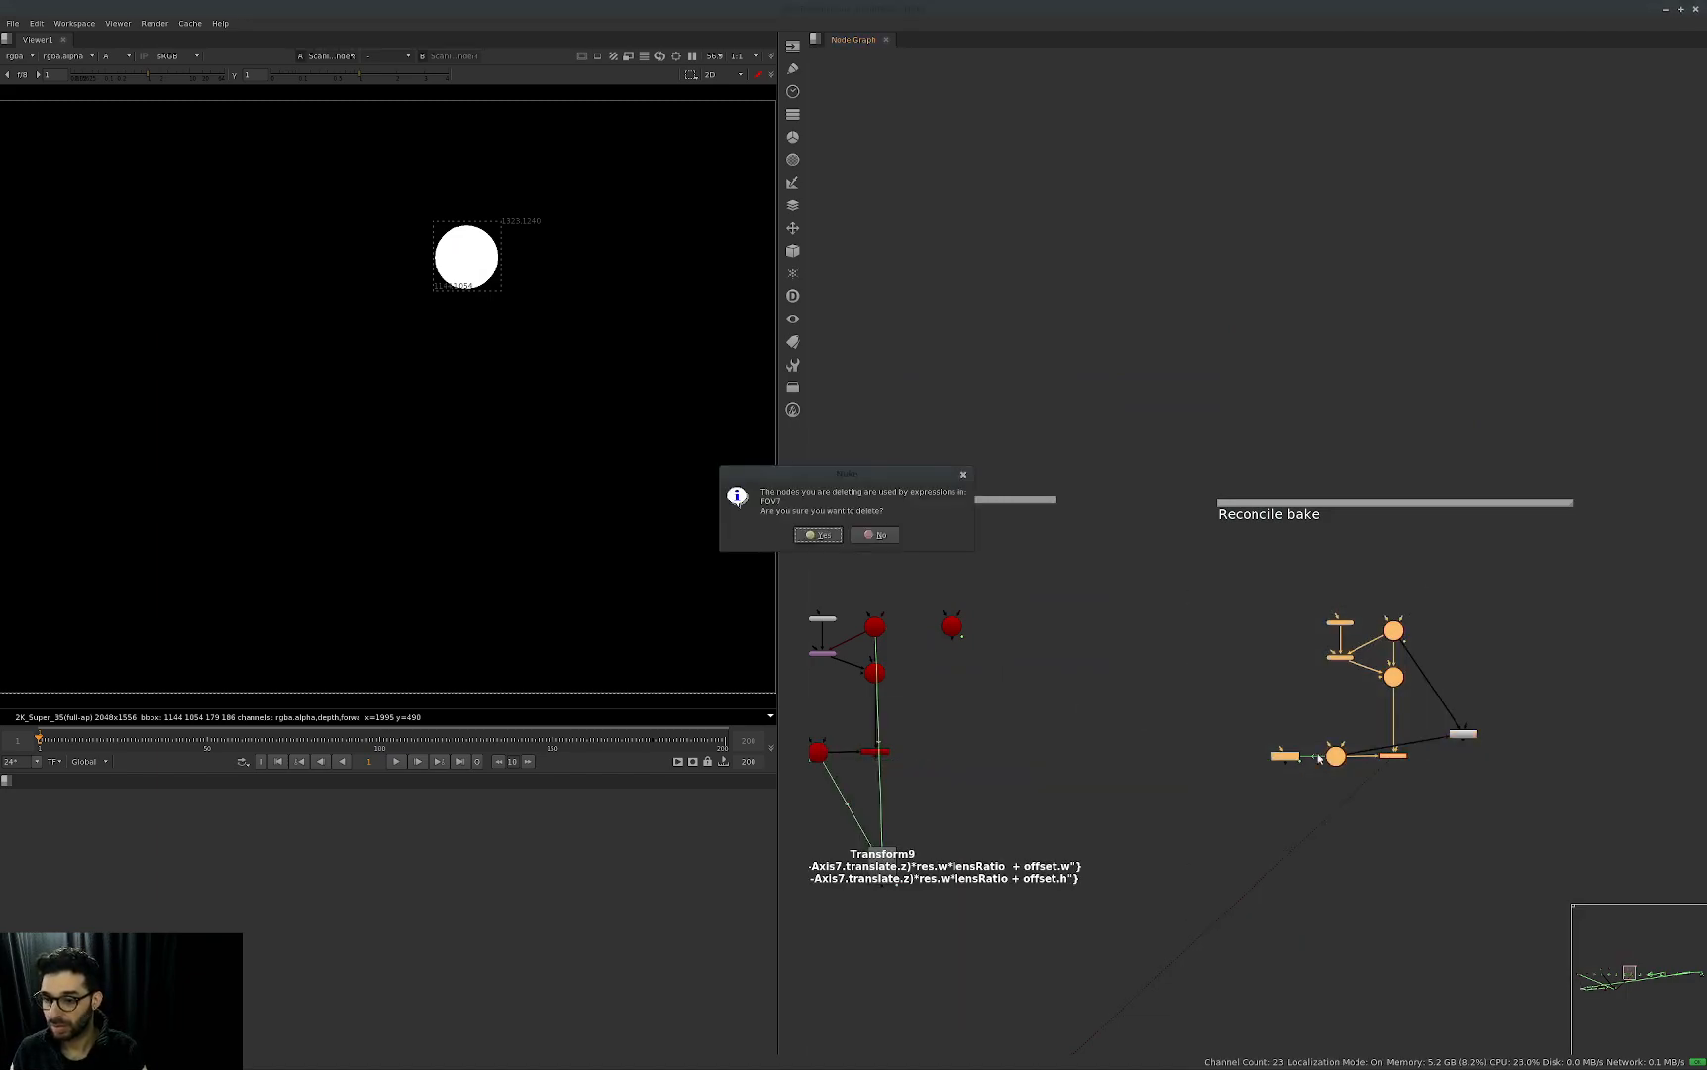
key("Return")
Copy the whole depth node setup with Transform9 and its extra axis, and paste it under Reconcile bake.
middle_click_drag(1089, 733, 1293, 695)
left_click_drag(1276, 545, 904, 907)
key("ctrl+c")
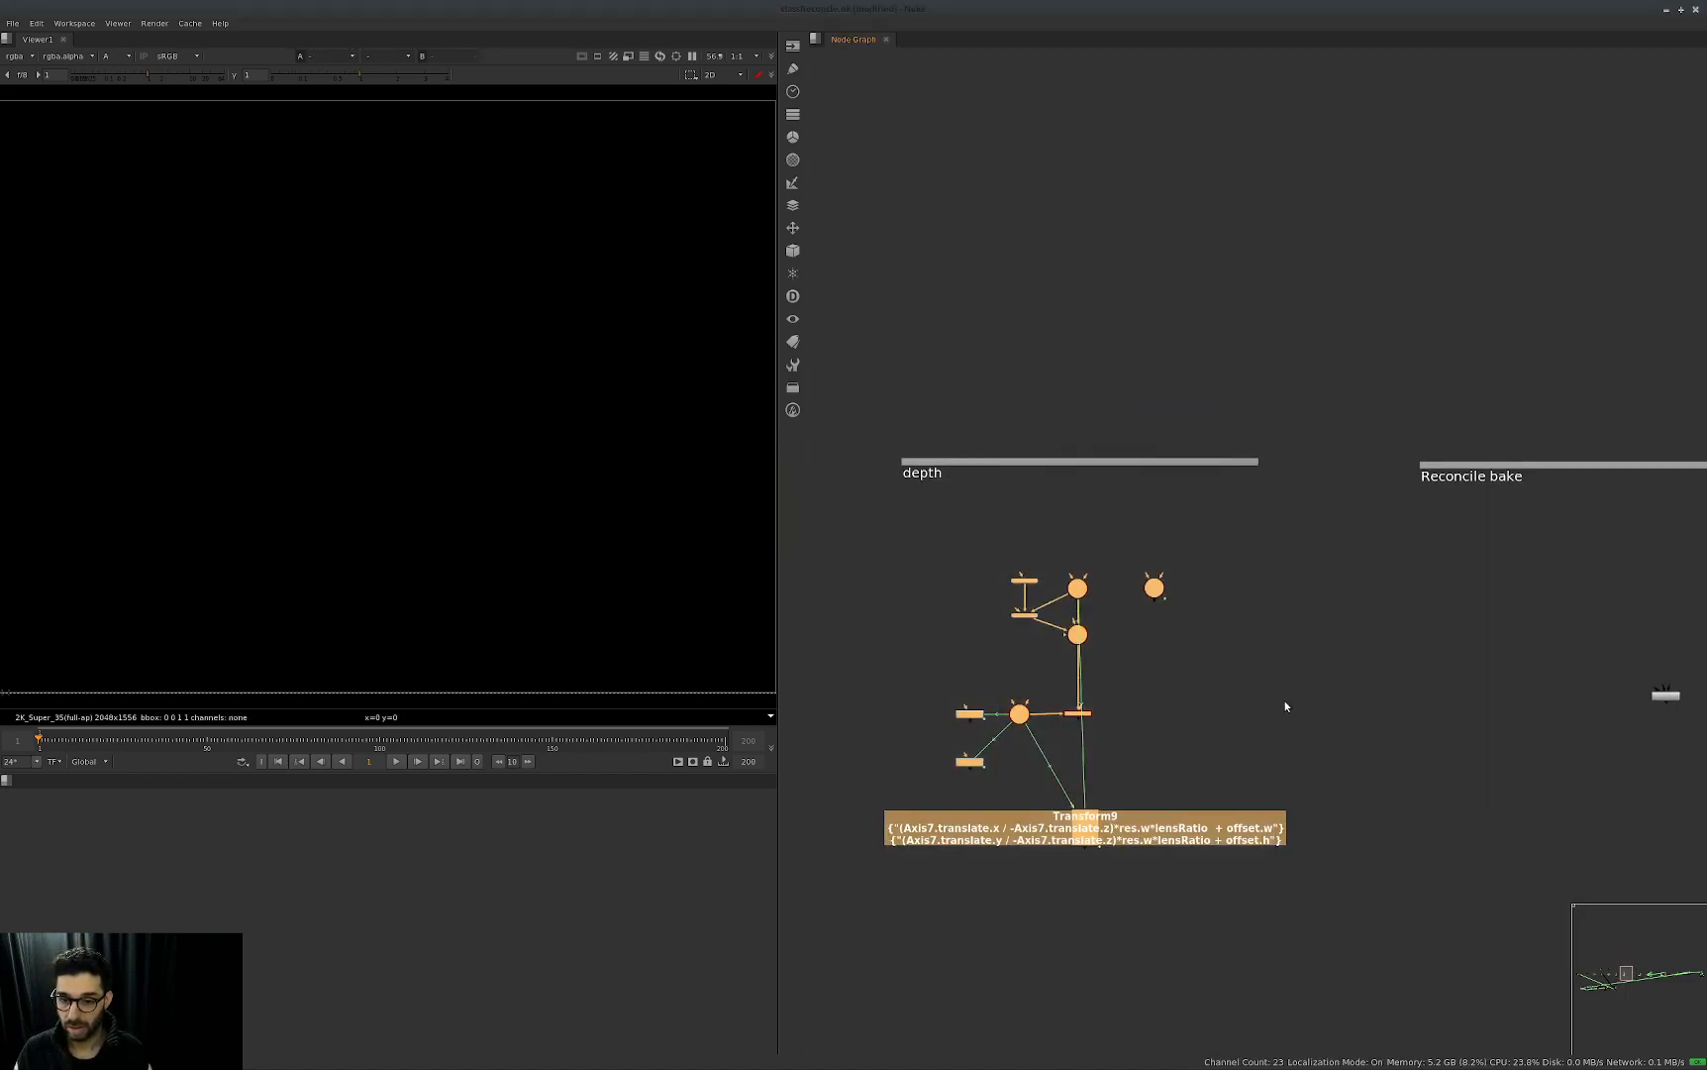
middle_click_drag(1274, 716, 1087, 742)
left_click(1420, 647)
key("ctrl+v")
left_click_drag(1461, 651, 1431, 726)
middle_click_drag(1489, 690, 1451, 662)
scroll(1404, 715, "up", 4)
left_click_drag(1527, 769, 1421, 900)
Inspect the pasted Transform10's properties with the window moved off the node group.
double_click(1421, 904)
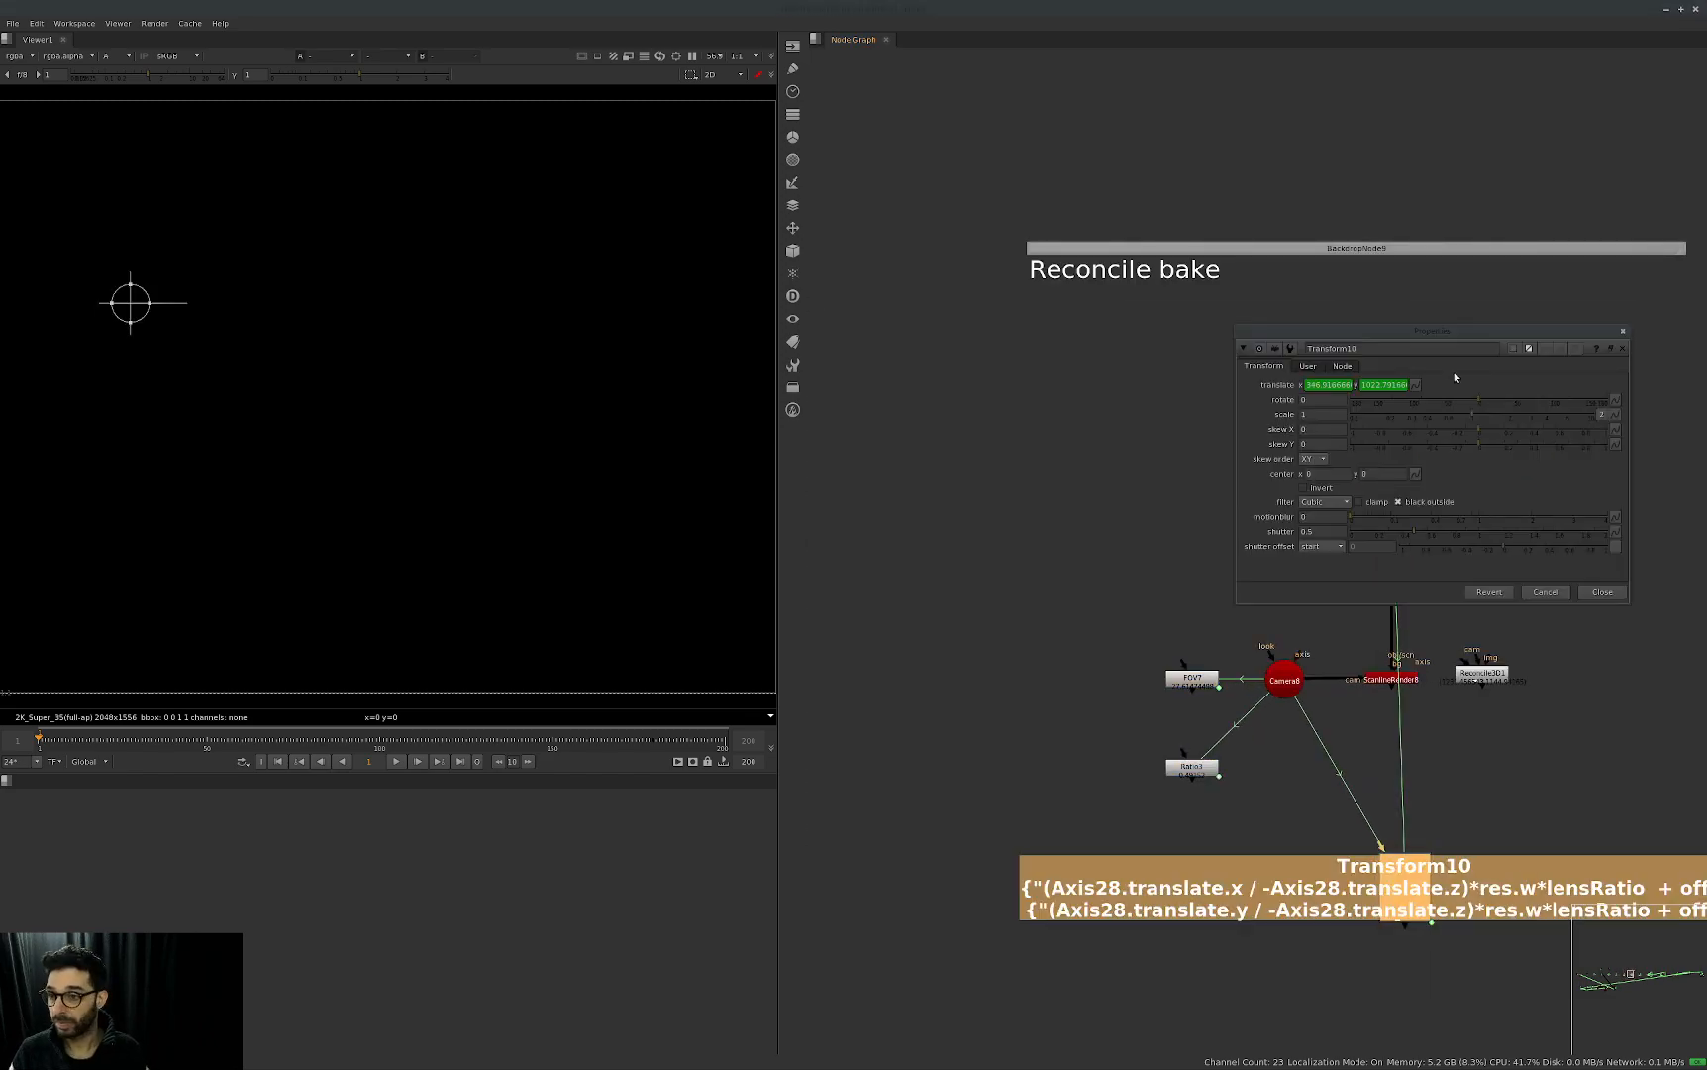
left_click_drag(1452, 331, 1012, 491)
scroll(488, 484, "down", 2)
middle_click_drag(1178, 600, 1234, 463)
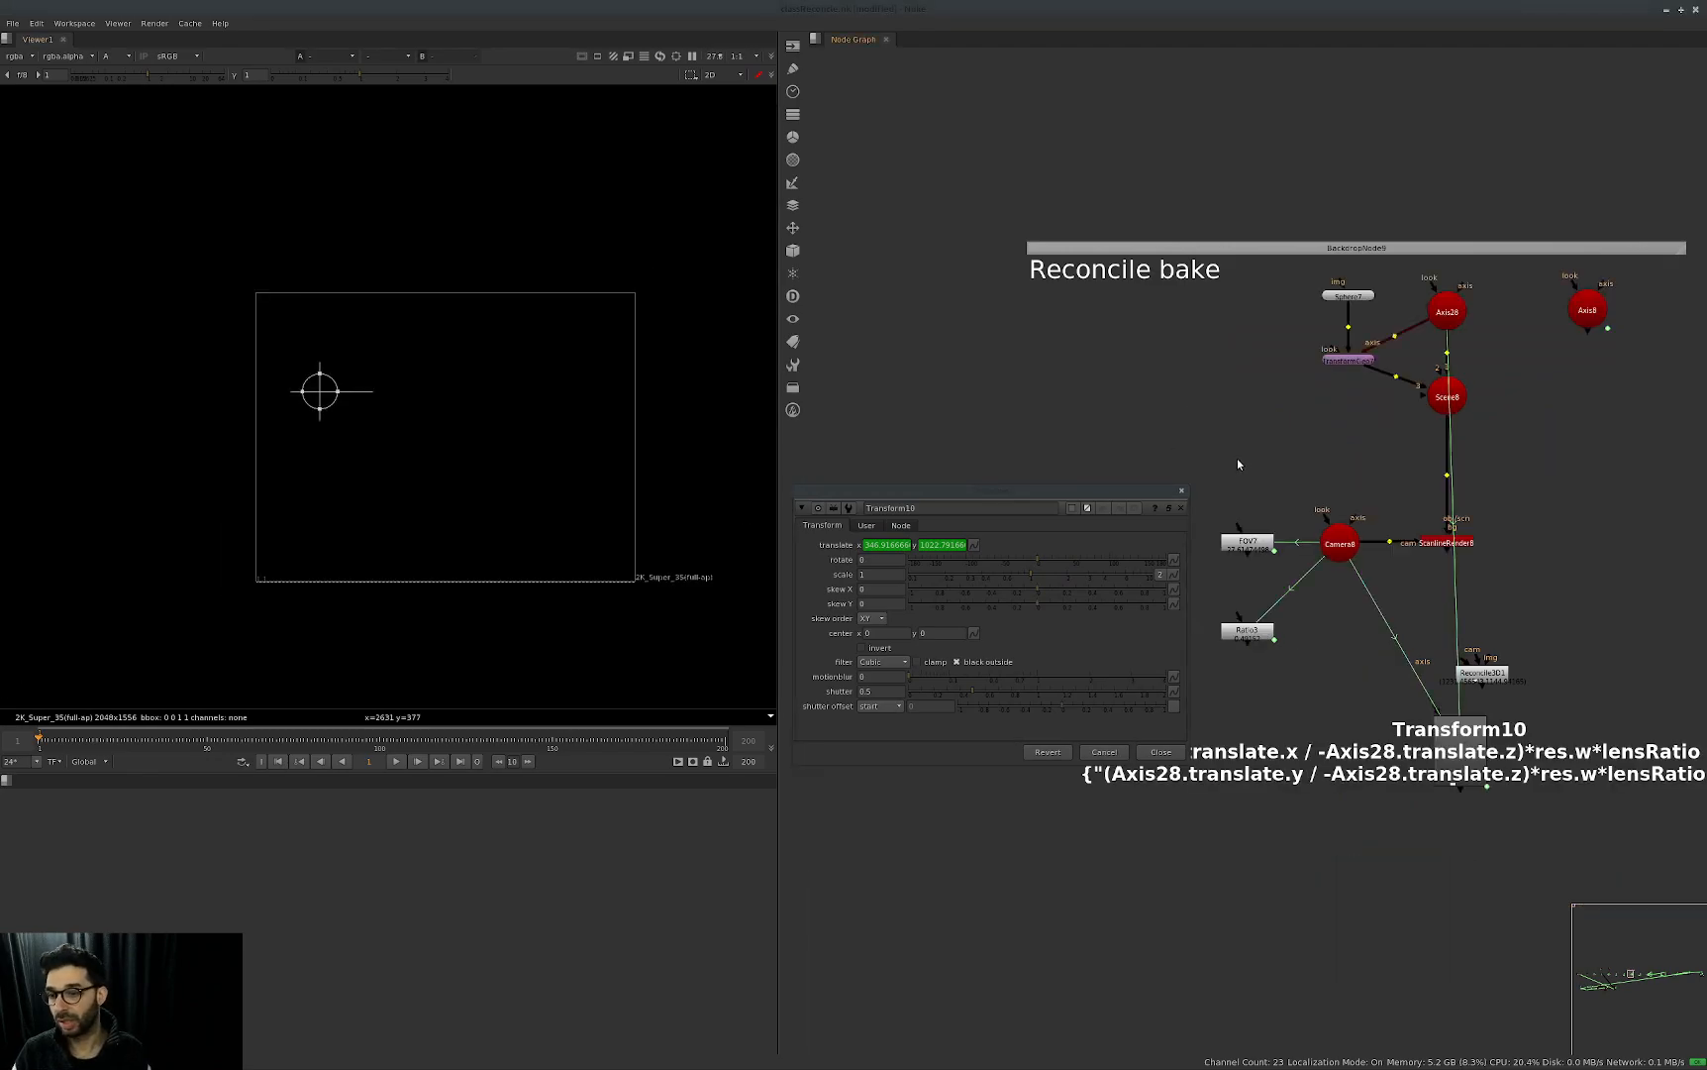
Undo the paste and the preceding node deletion, extract Axis8 from the restored tree and move it above the group.
key("ctrl+z")
key("ctrl+z")
key("ctrl+z")
key("ctrl+z")
key("ctrl+z")
key("ctrl+z")
key("ctrl+z")
key("ctrl+z")
left_click(1354, 483)
key("ctrl+shift+x")
left_click_drag(1411, 477, 1512, 365)
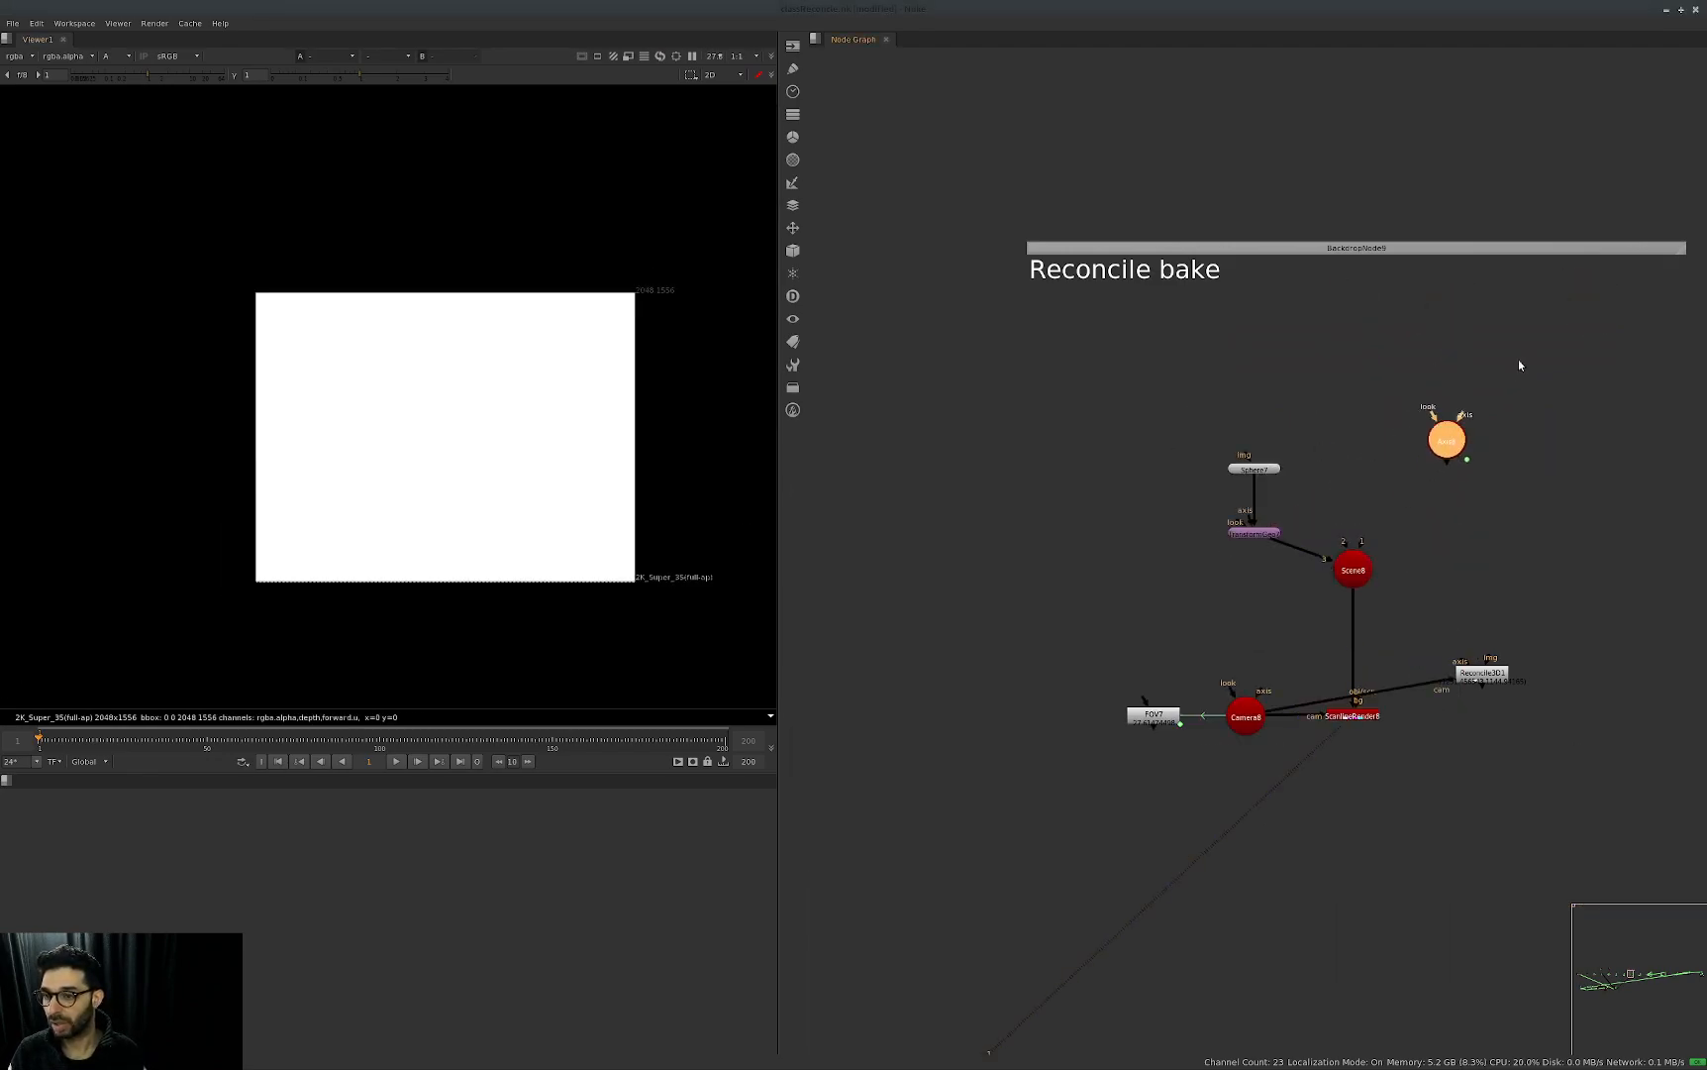
scroll(1476, 489, "down", 4)
Delete the remaining old Reconcile bake nodes, keeping Axis8 and Reconcile3D1.
left_click_drag(1439, 455, 1254, 662)
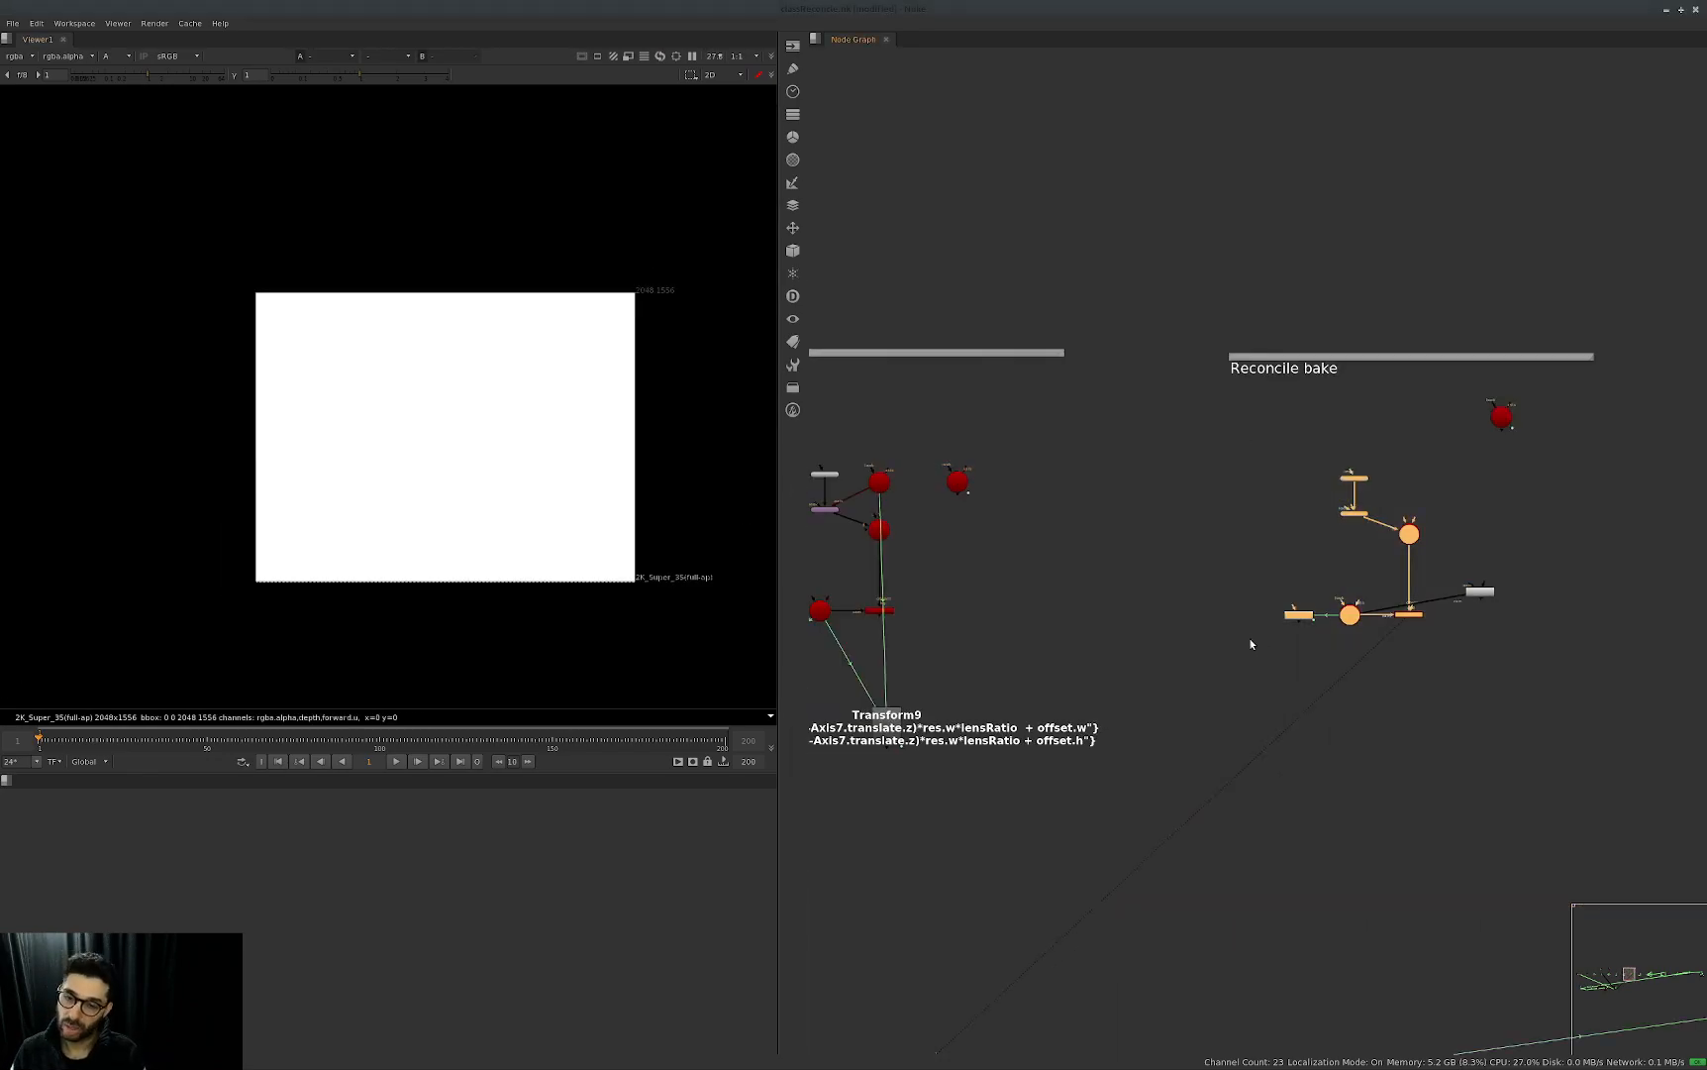
key("Delete")
key("Return")
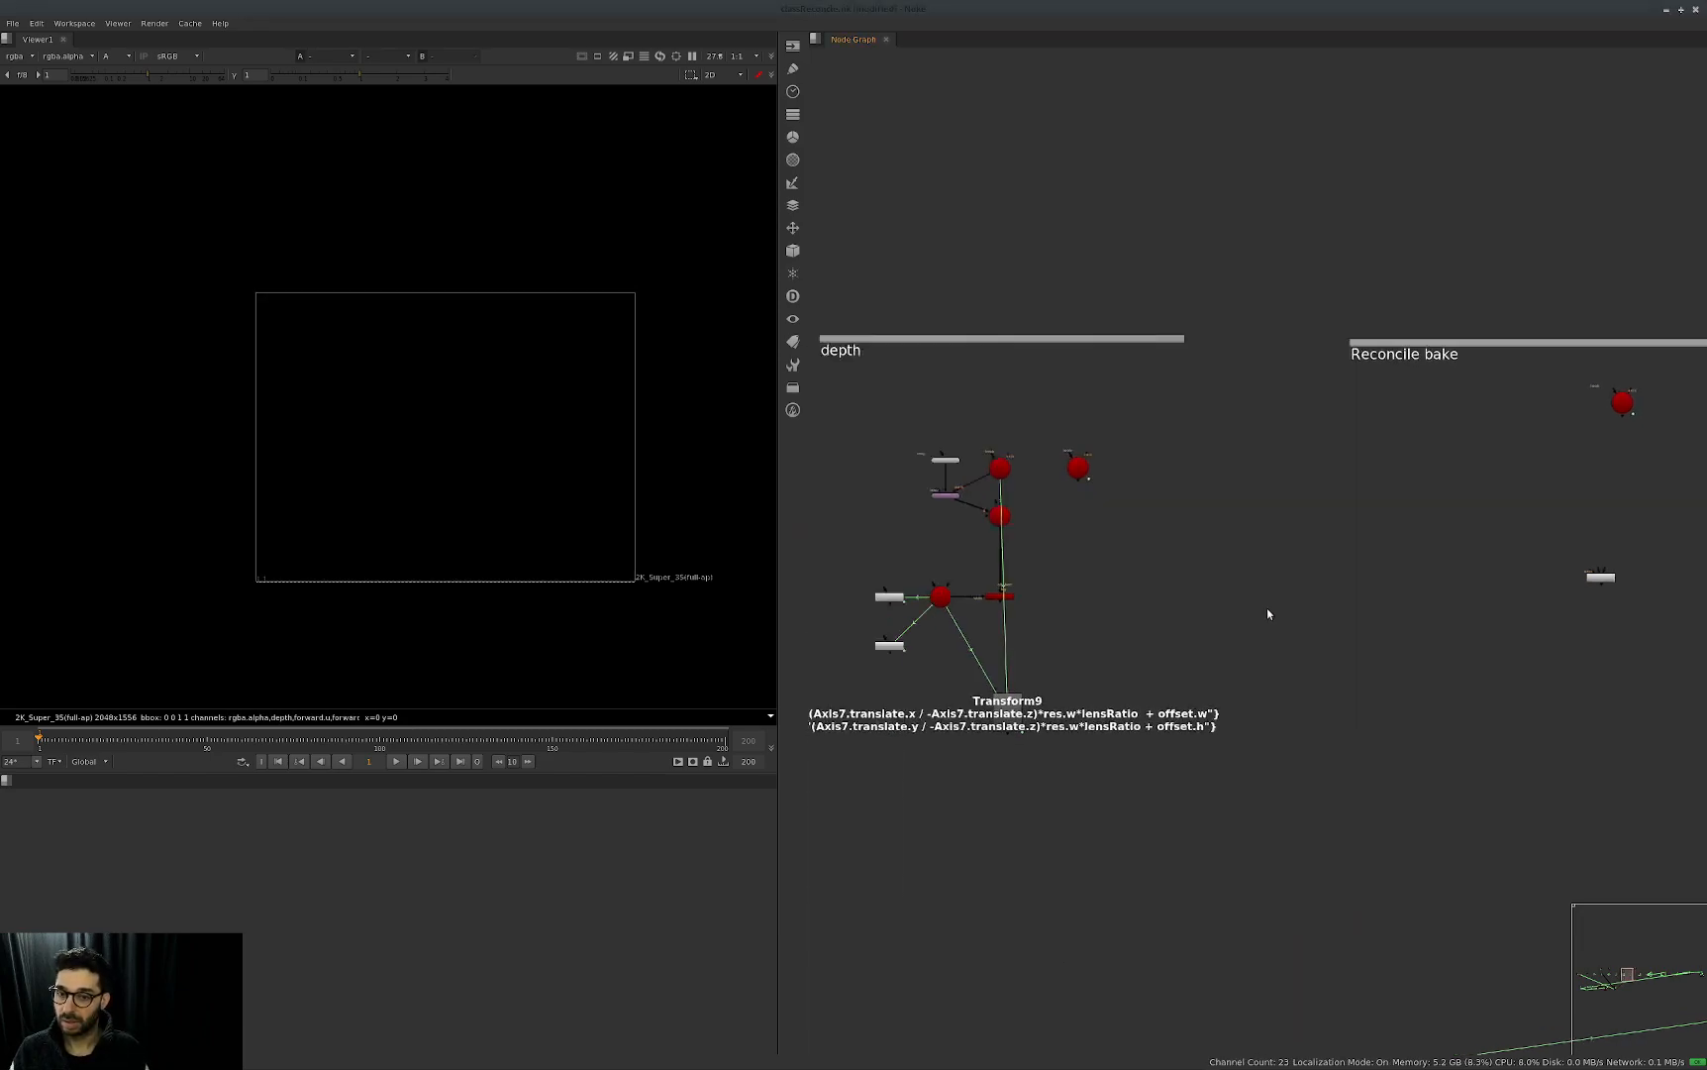
Paste a copy of the depth node setup under Reconcile bake and arrange it beside Reconcile3D1.
key("ctrl+v")
left_click_drag(1467, 544, 1284, 603)
scroll(1315, 584, "up", 2)
middle_click_drag(1421, 531, 1359, 544)
left_click(1344, 471)
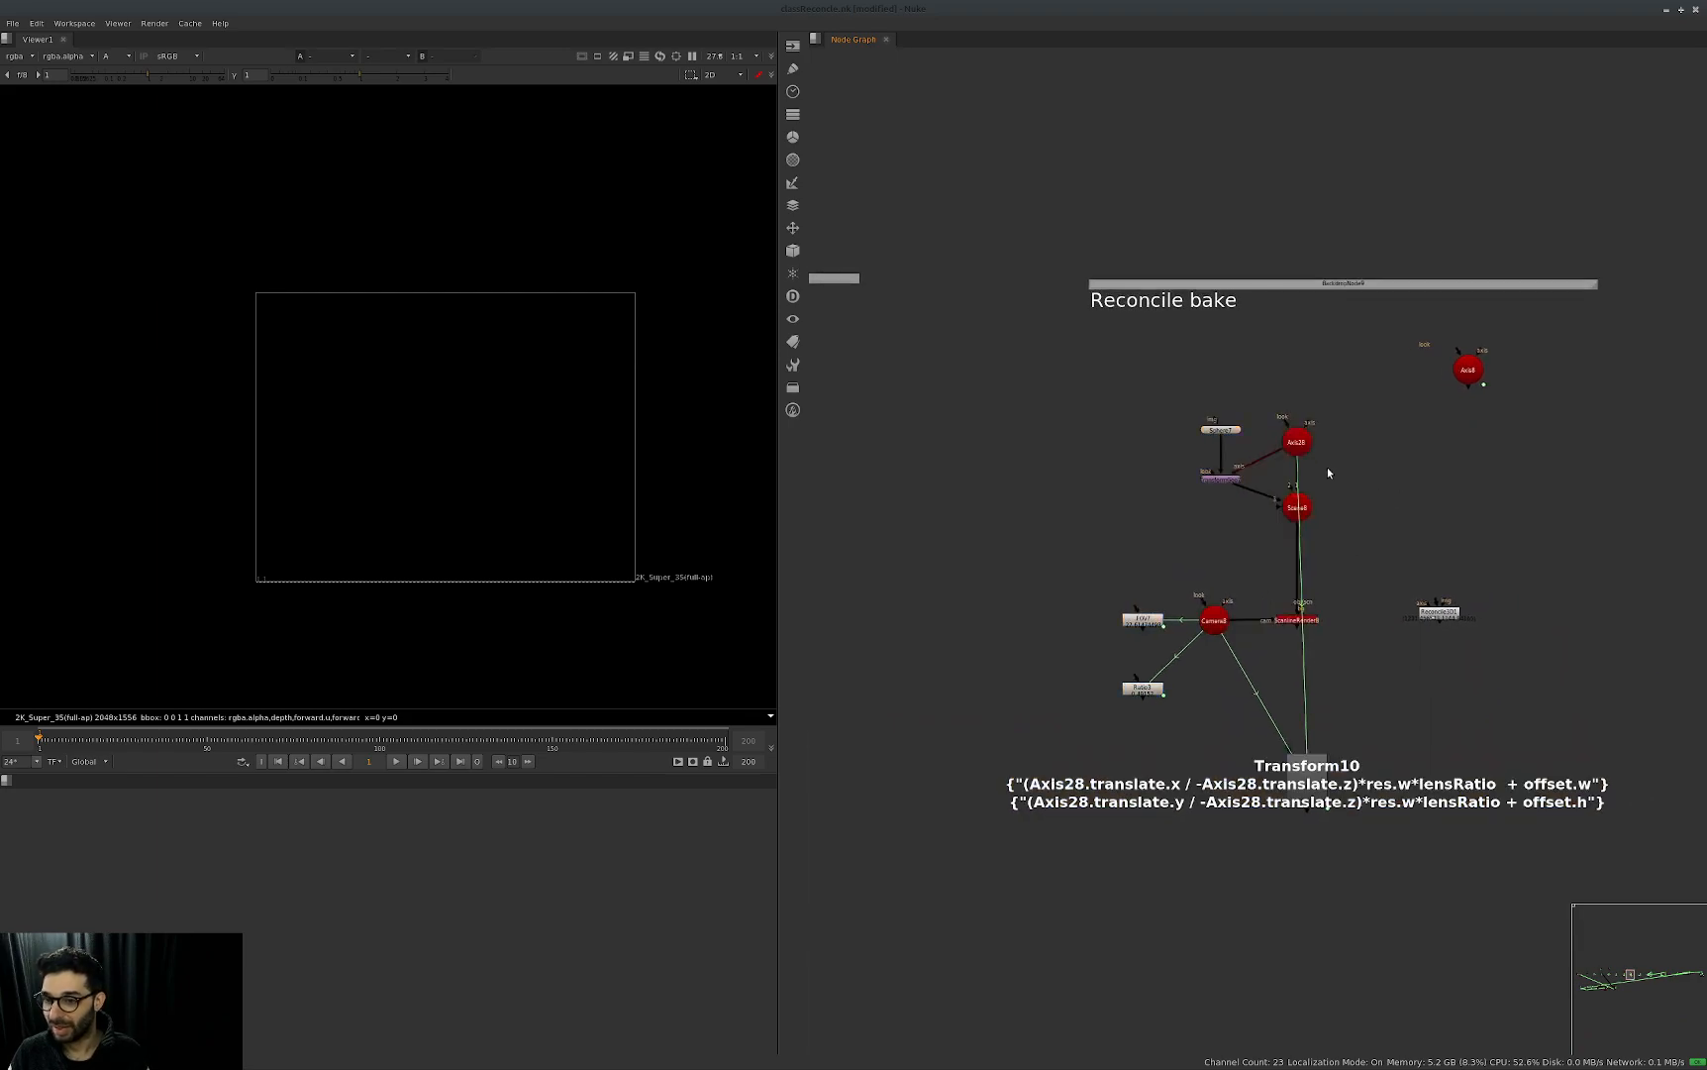
Copy Axis8's animated translate values onto Axis28's translate and remove the leftover Axis8 node.
double_click(1296, 442)
double_click(1468, 369)
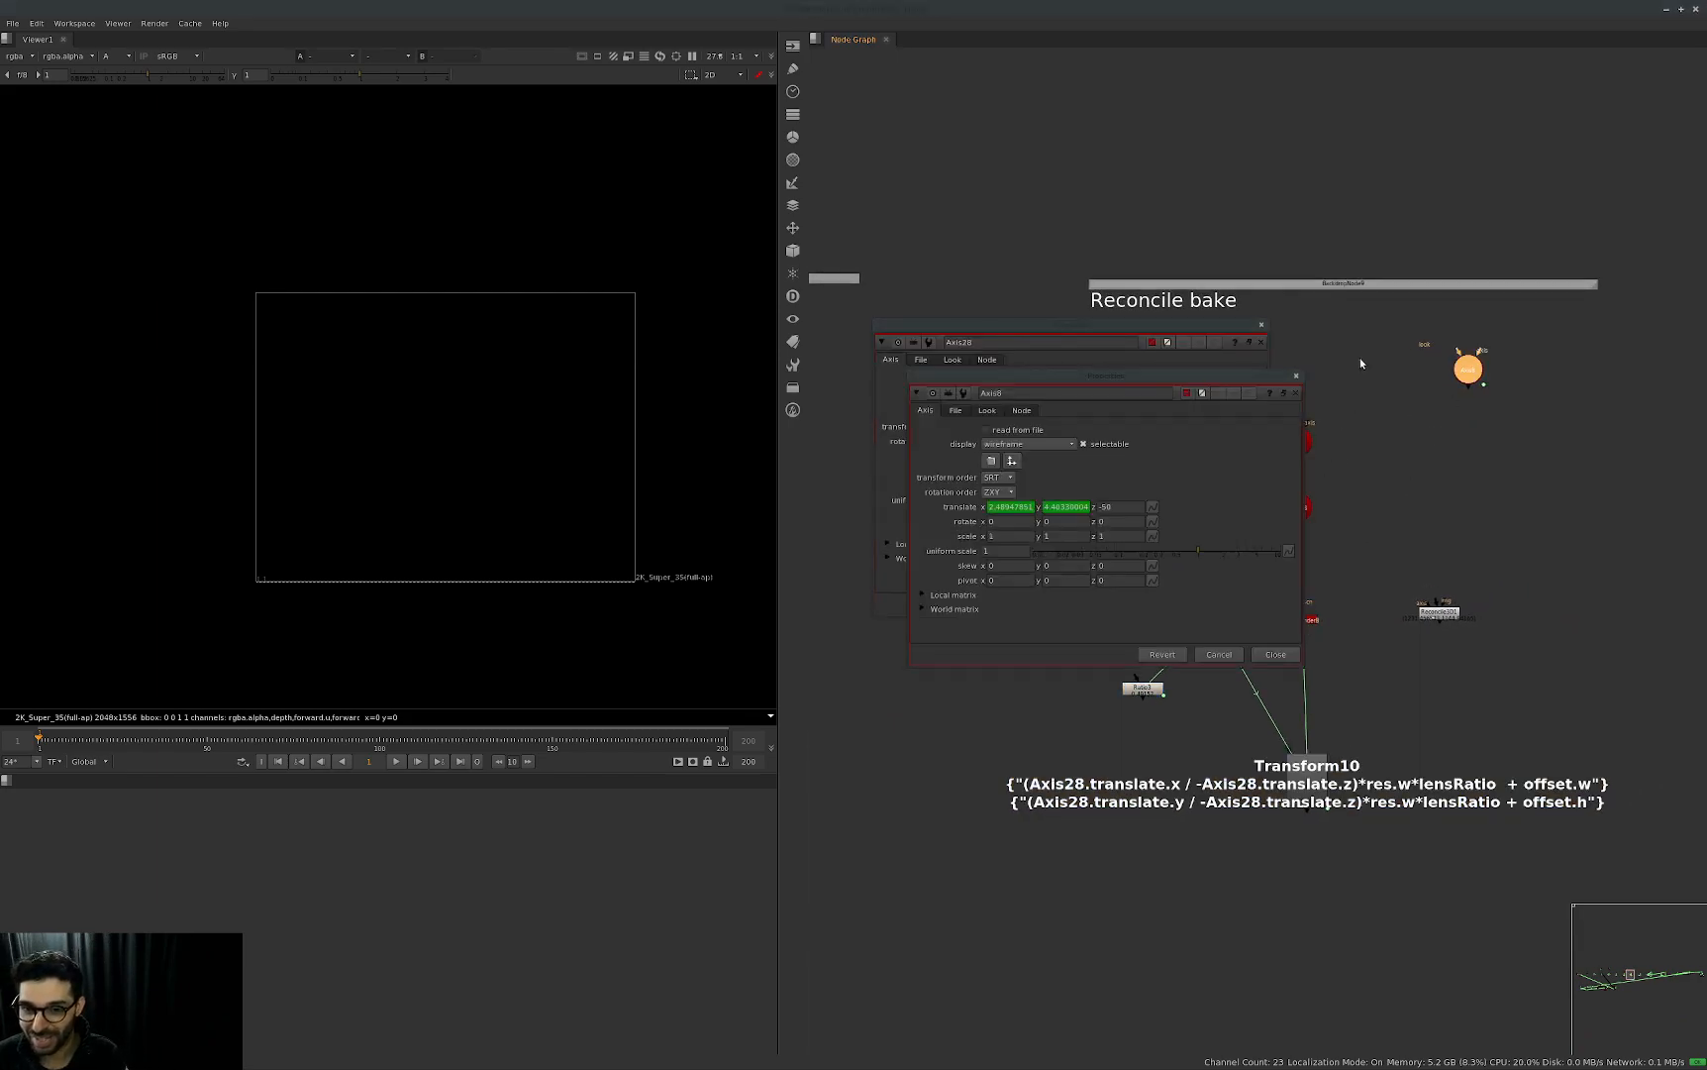
left_click_drag(1205, 377, 1509, 358)
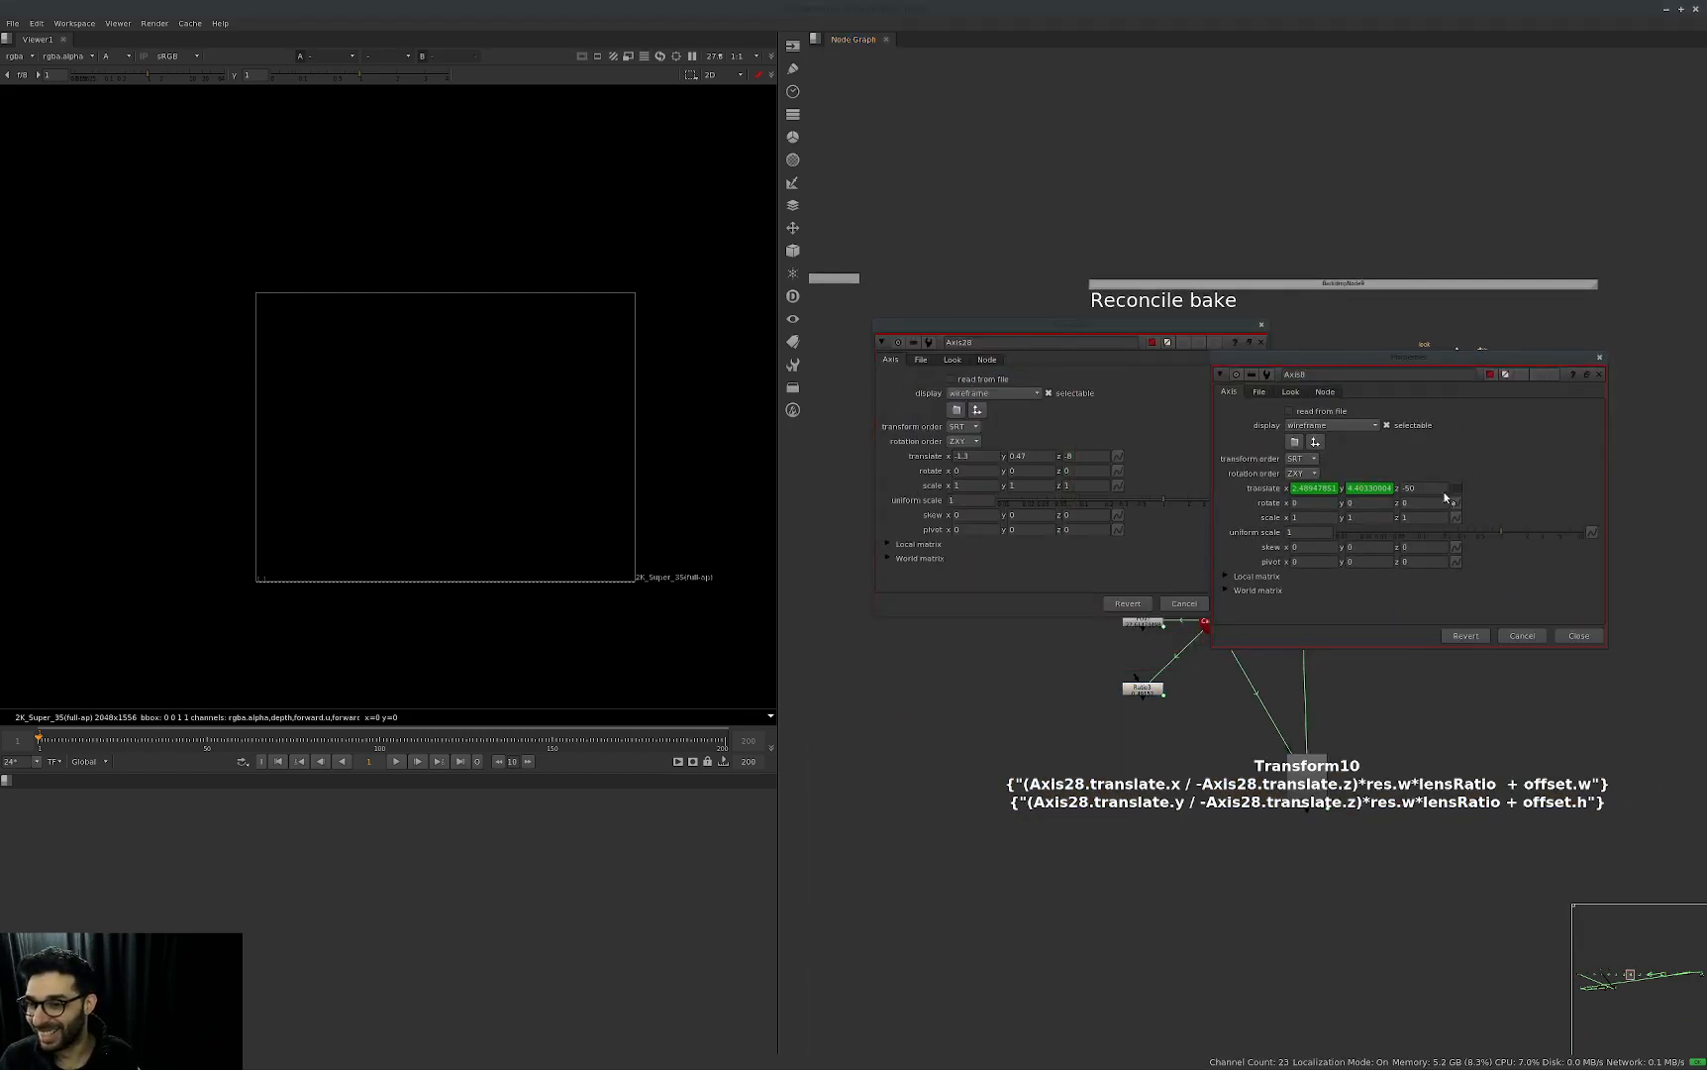
left_click_drag(1122, 457, 1120, 457)
key("Escape")
left_click(1296, 441)
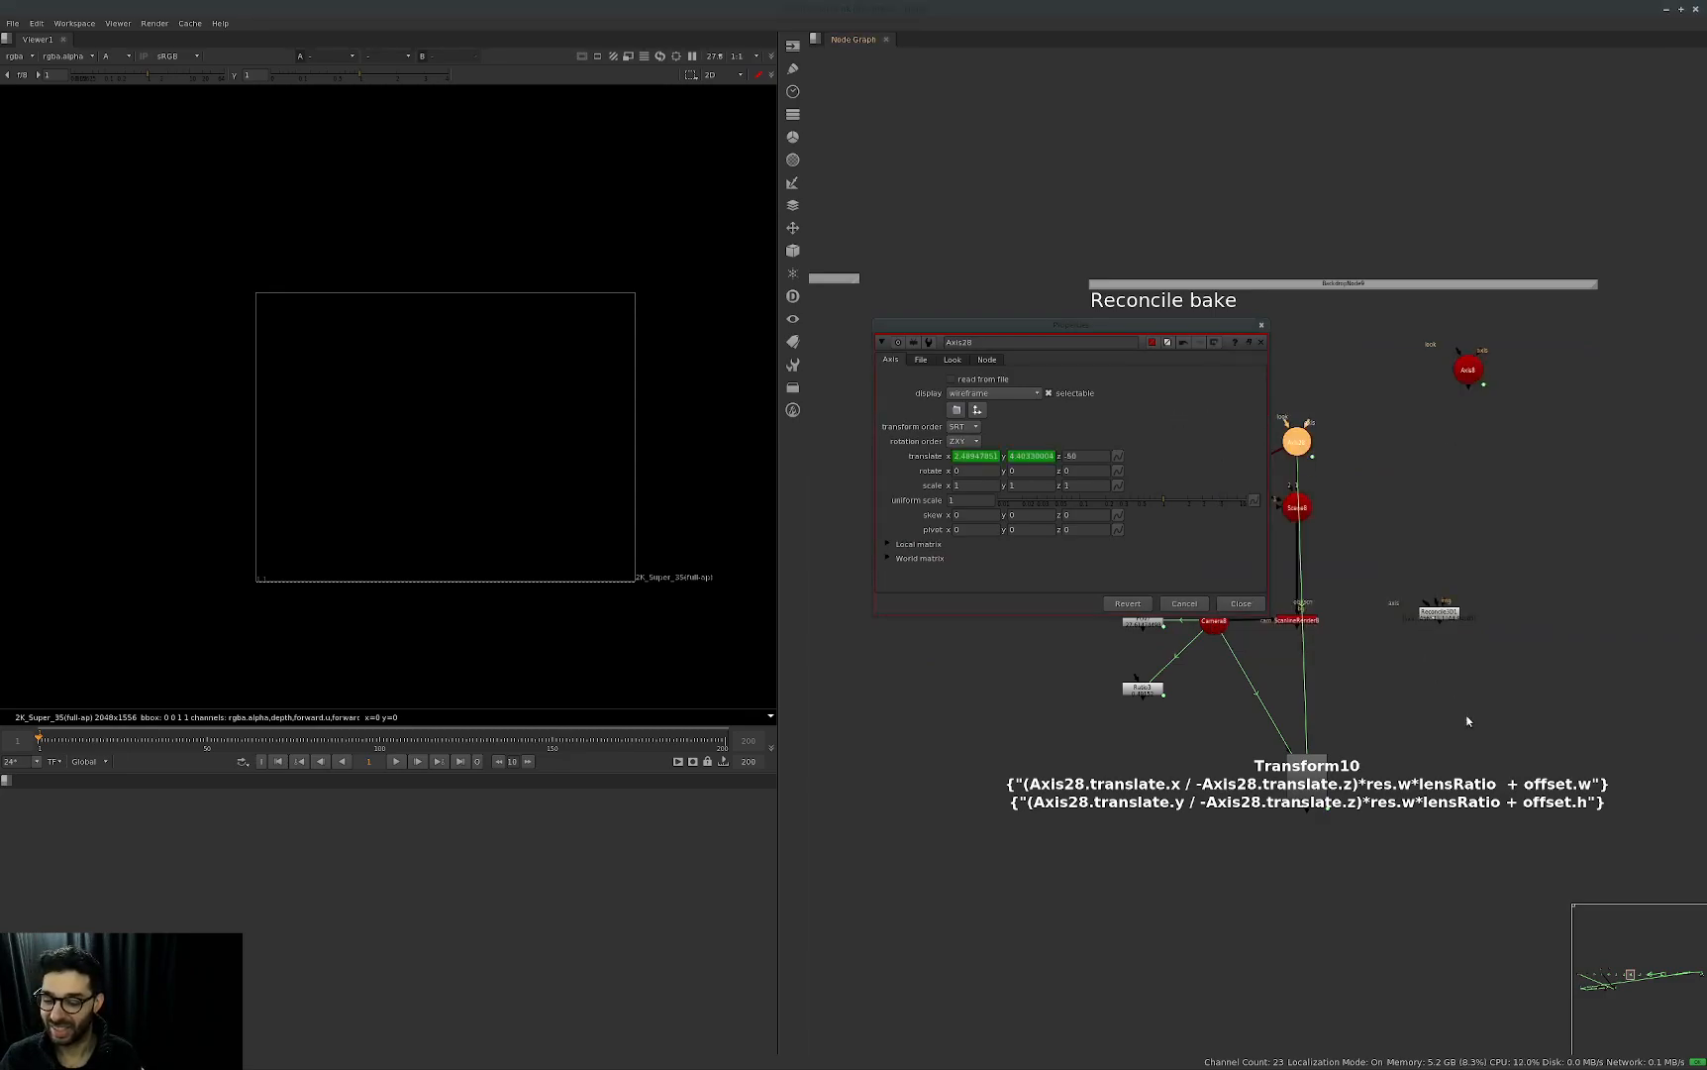
key("Escape")
Open Transform10's and Axis28's properties and display the Reconcile bake group's ScanlineRender in the viewer.
double_click(1307, 780)
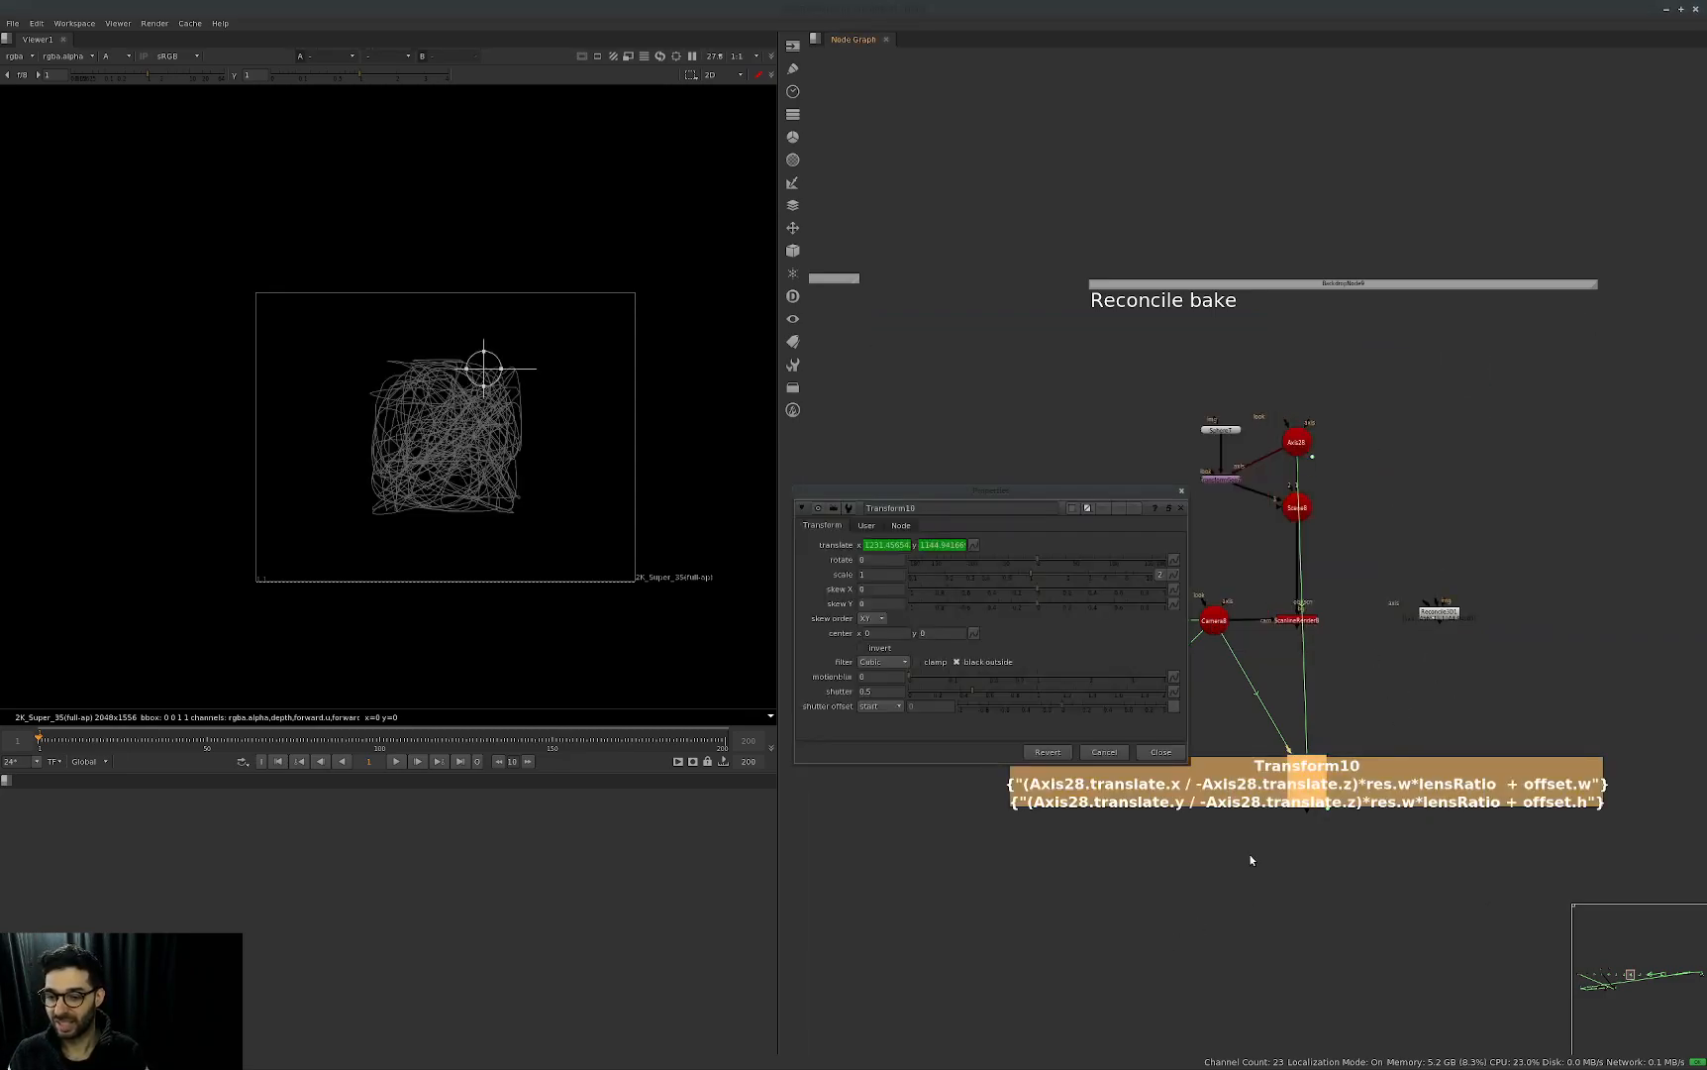
key("f")
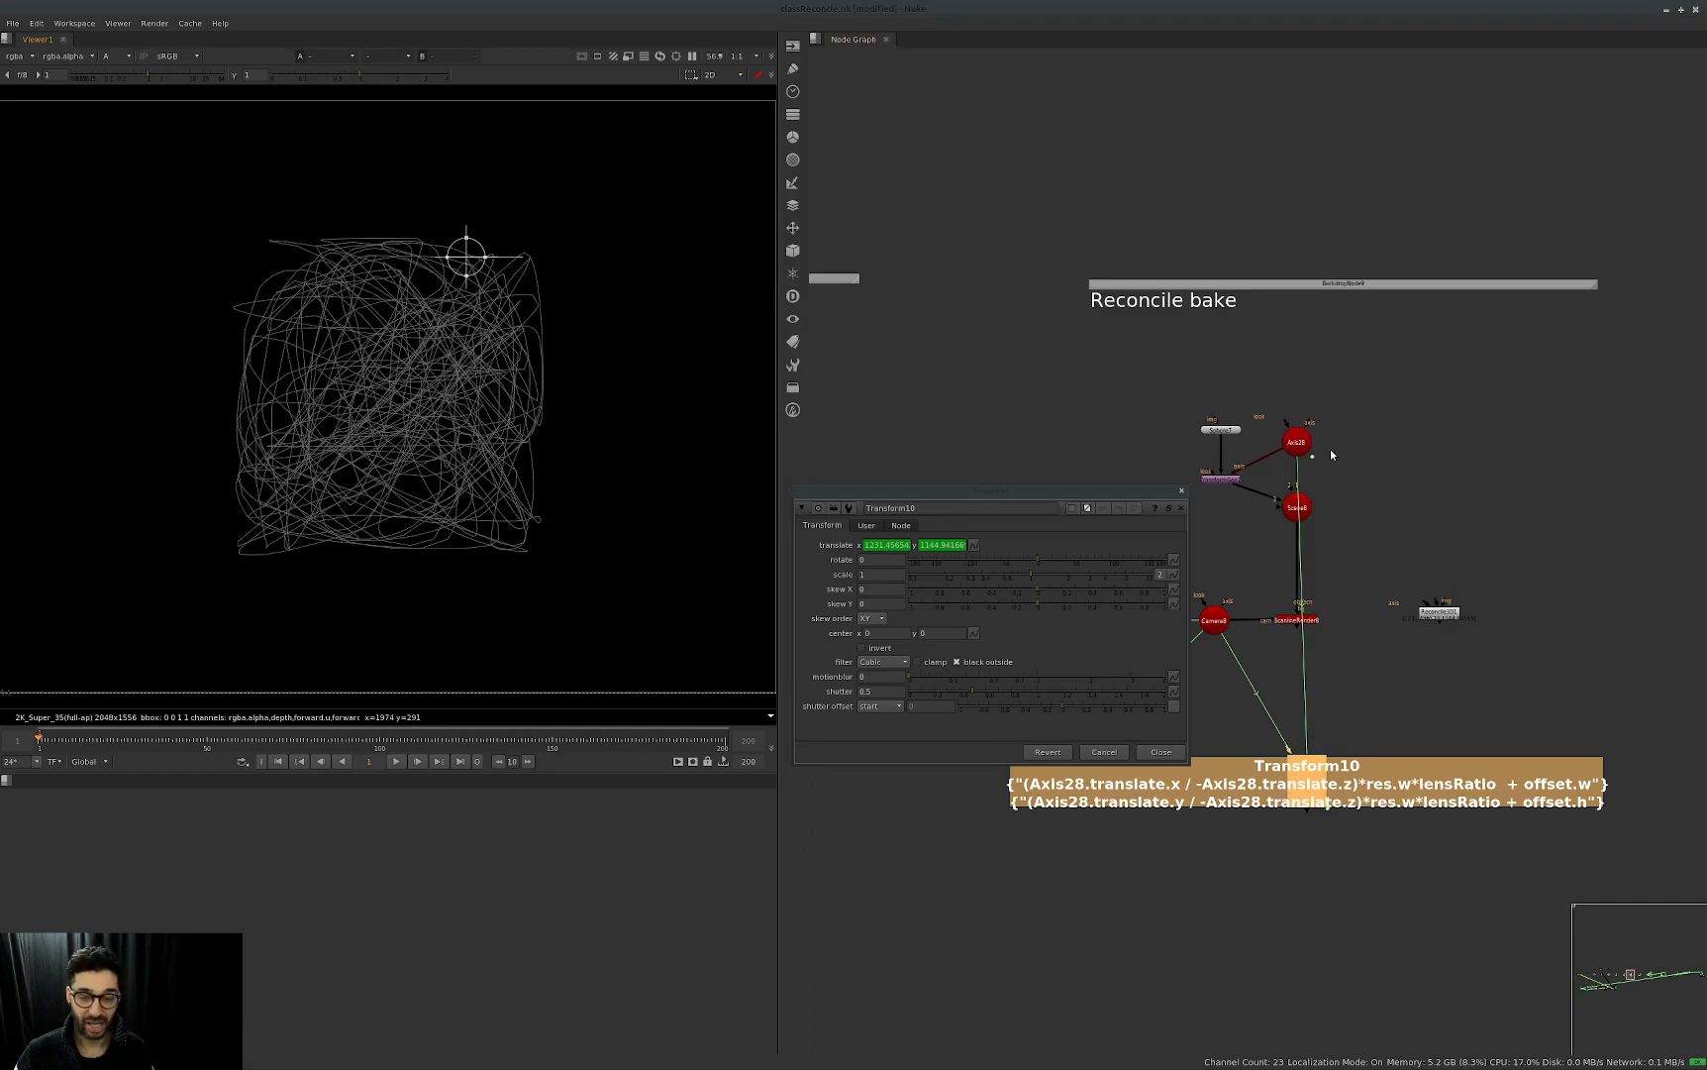
left_click(1296, 441)
left_click(1296, 620)
key("1")
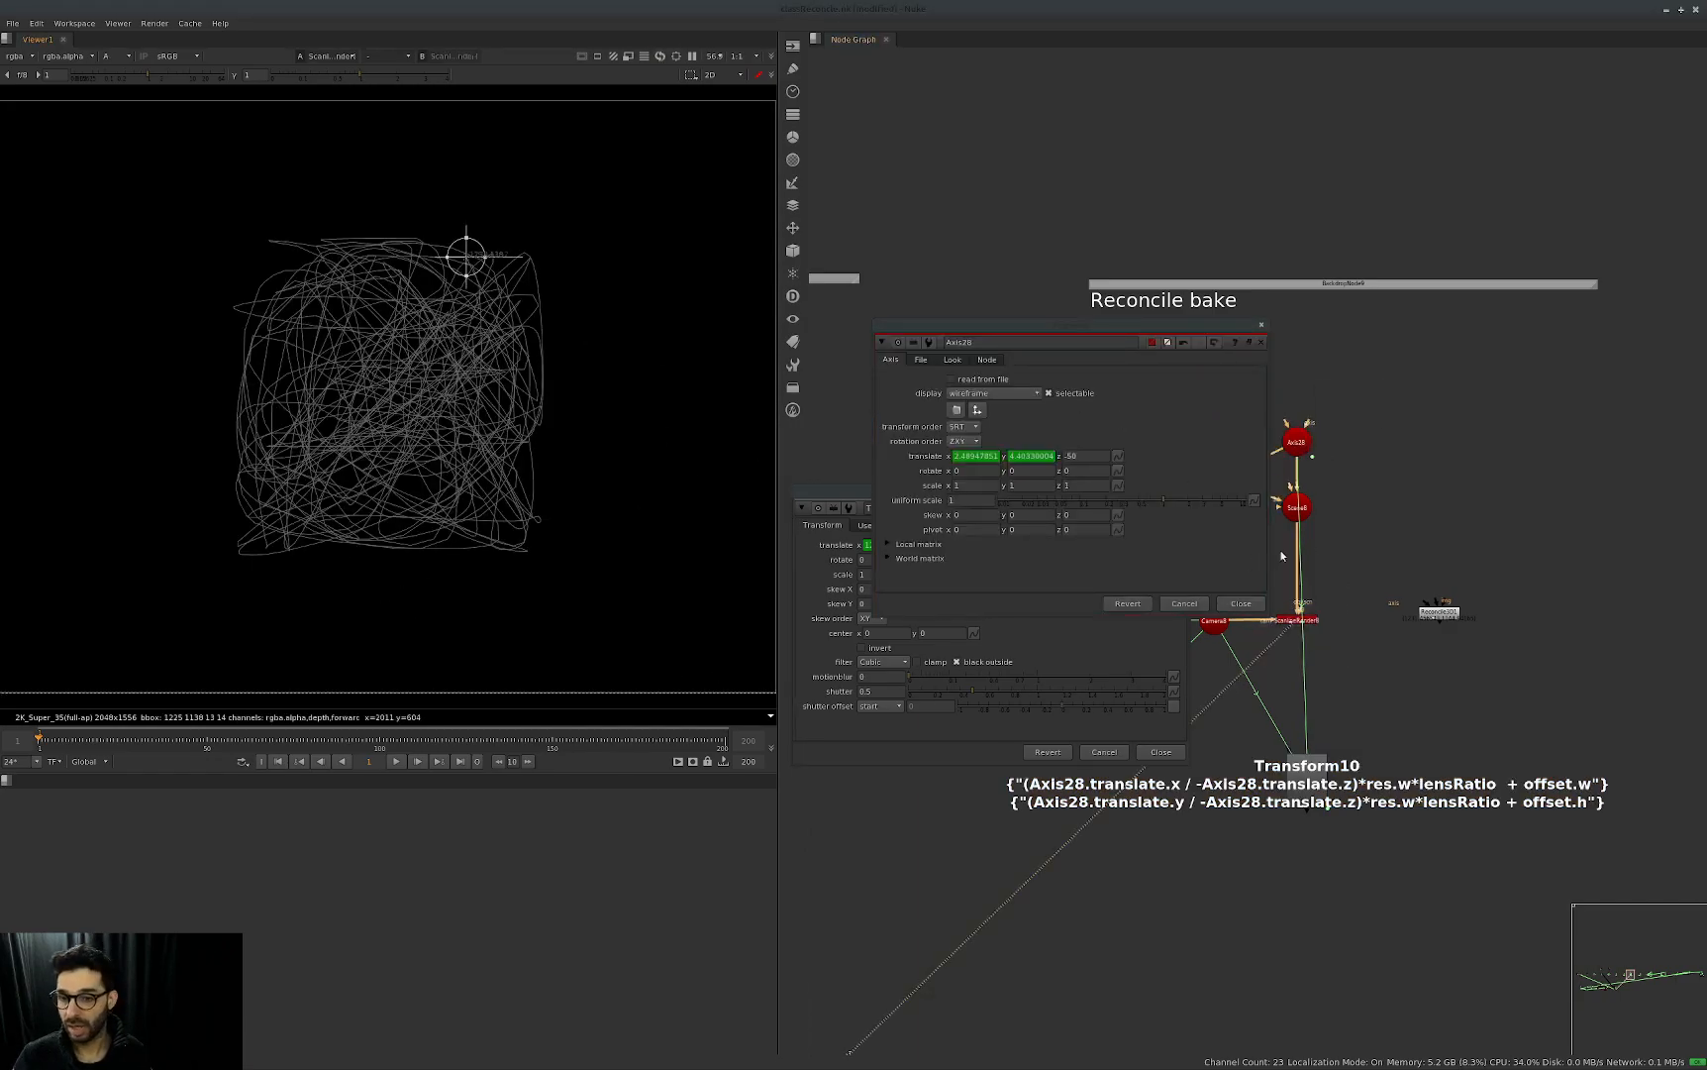
Set Sphere7's uniform scale to 0.1 and close its properties.
middle_click_drag(1395, 539, 1446, 529)
double_click(1280, 420)
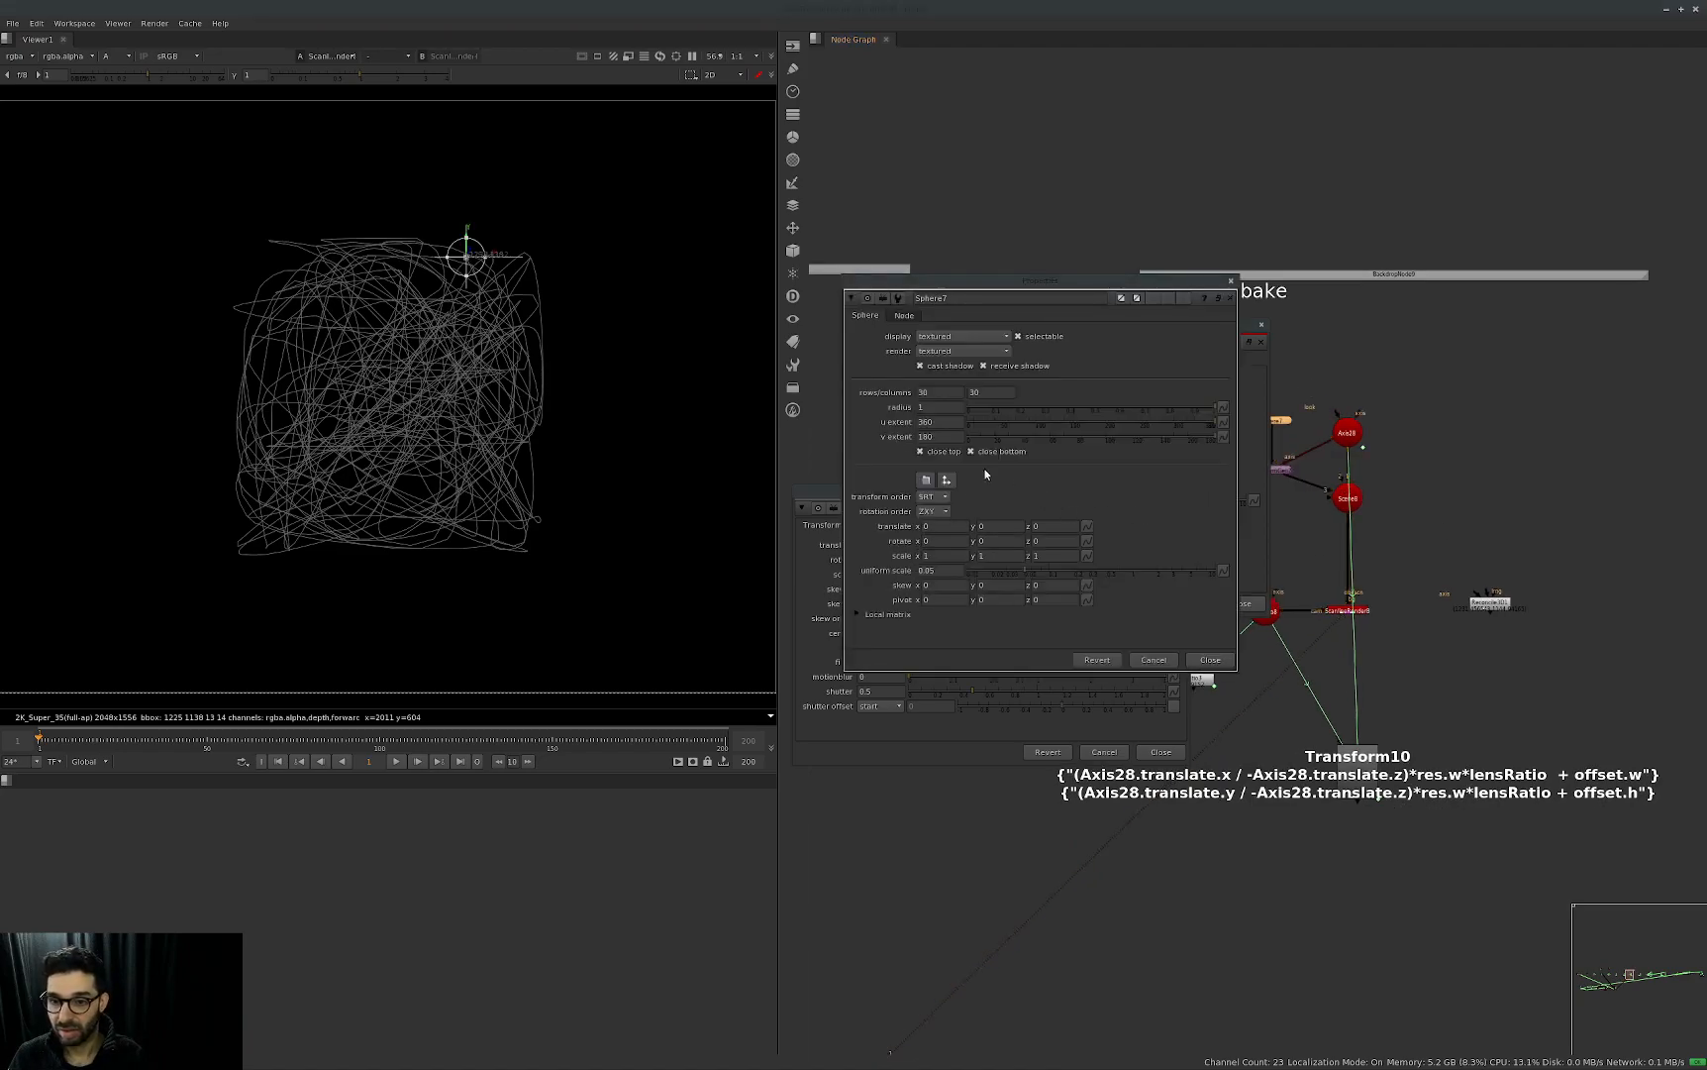
left_click_drag(942, 575, 903, 581)
type("0.1")
key("Return")
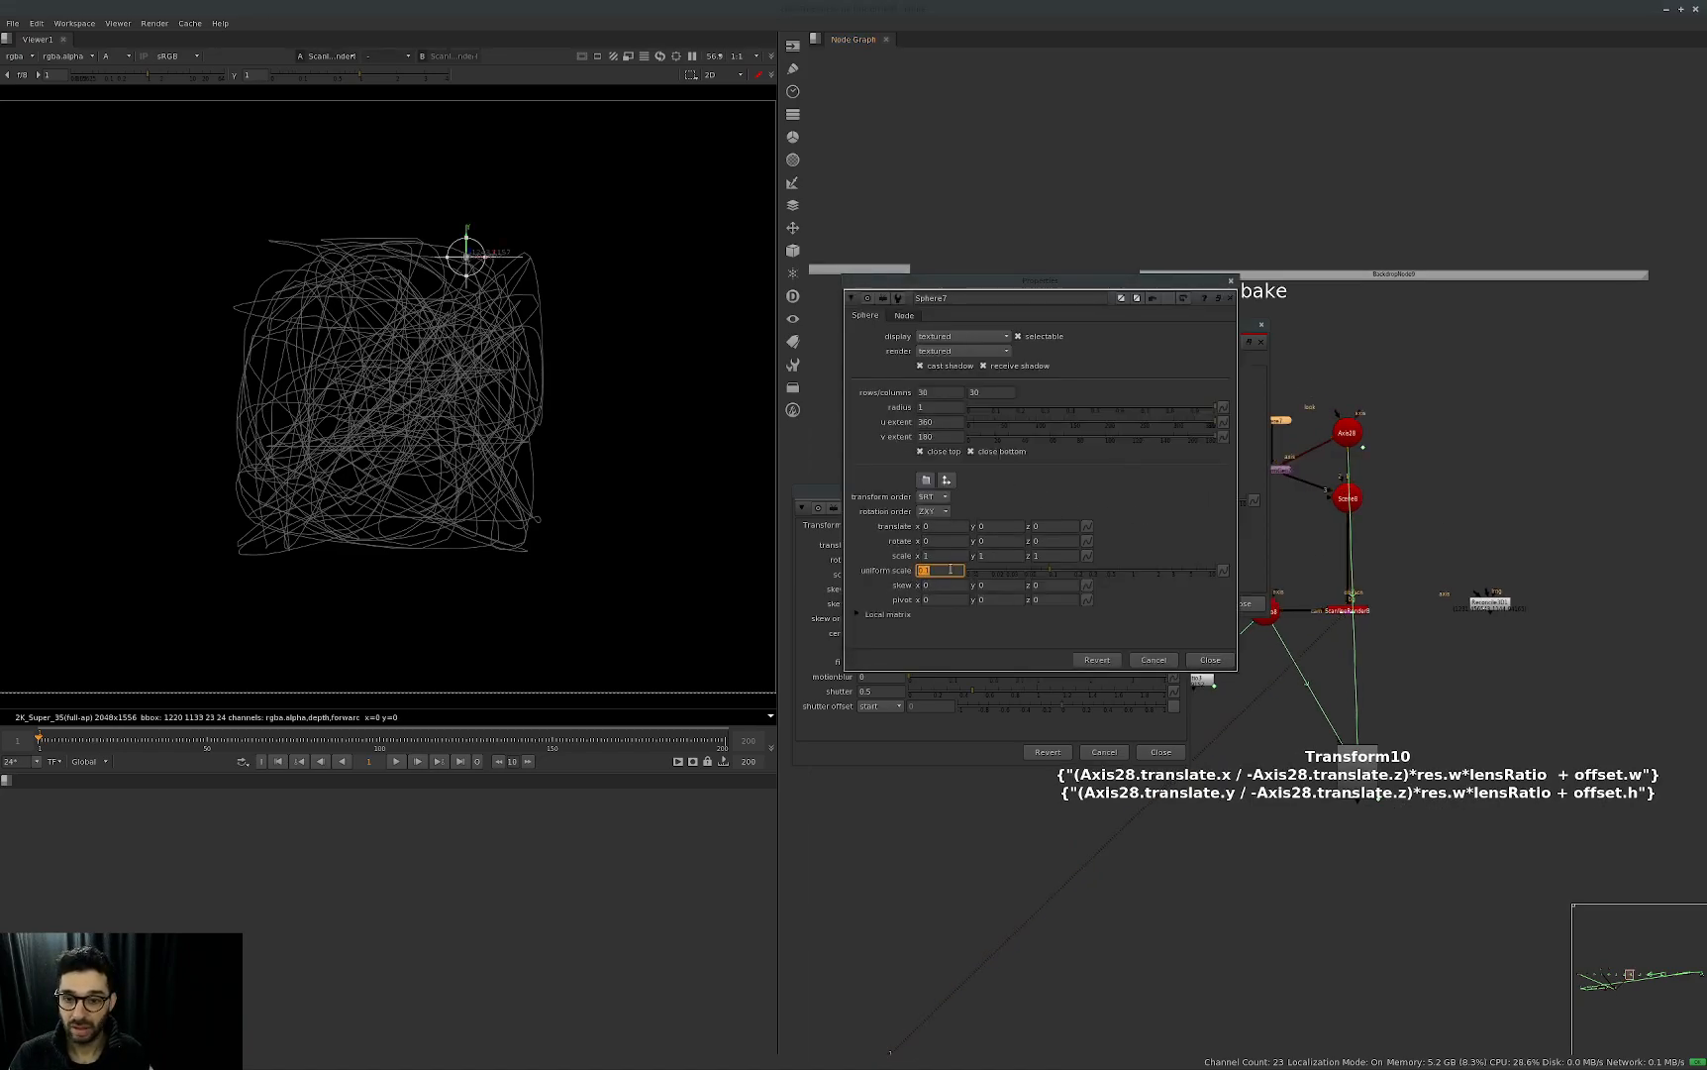
key("Escape")
Compare the rendered sphere's alpha with Transform10's position and play back the animation.
key("a")
key("a")
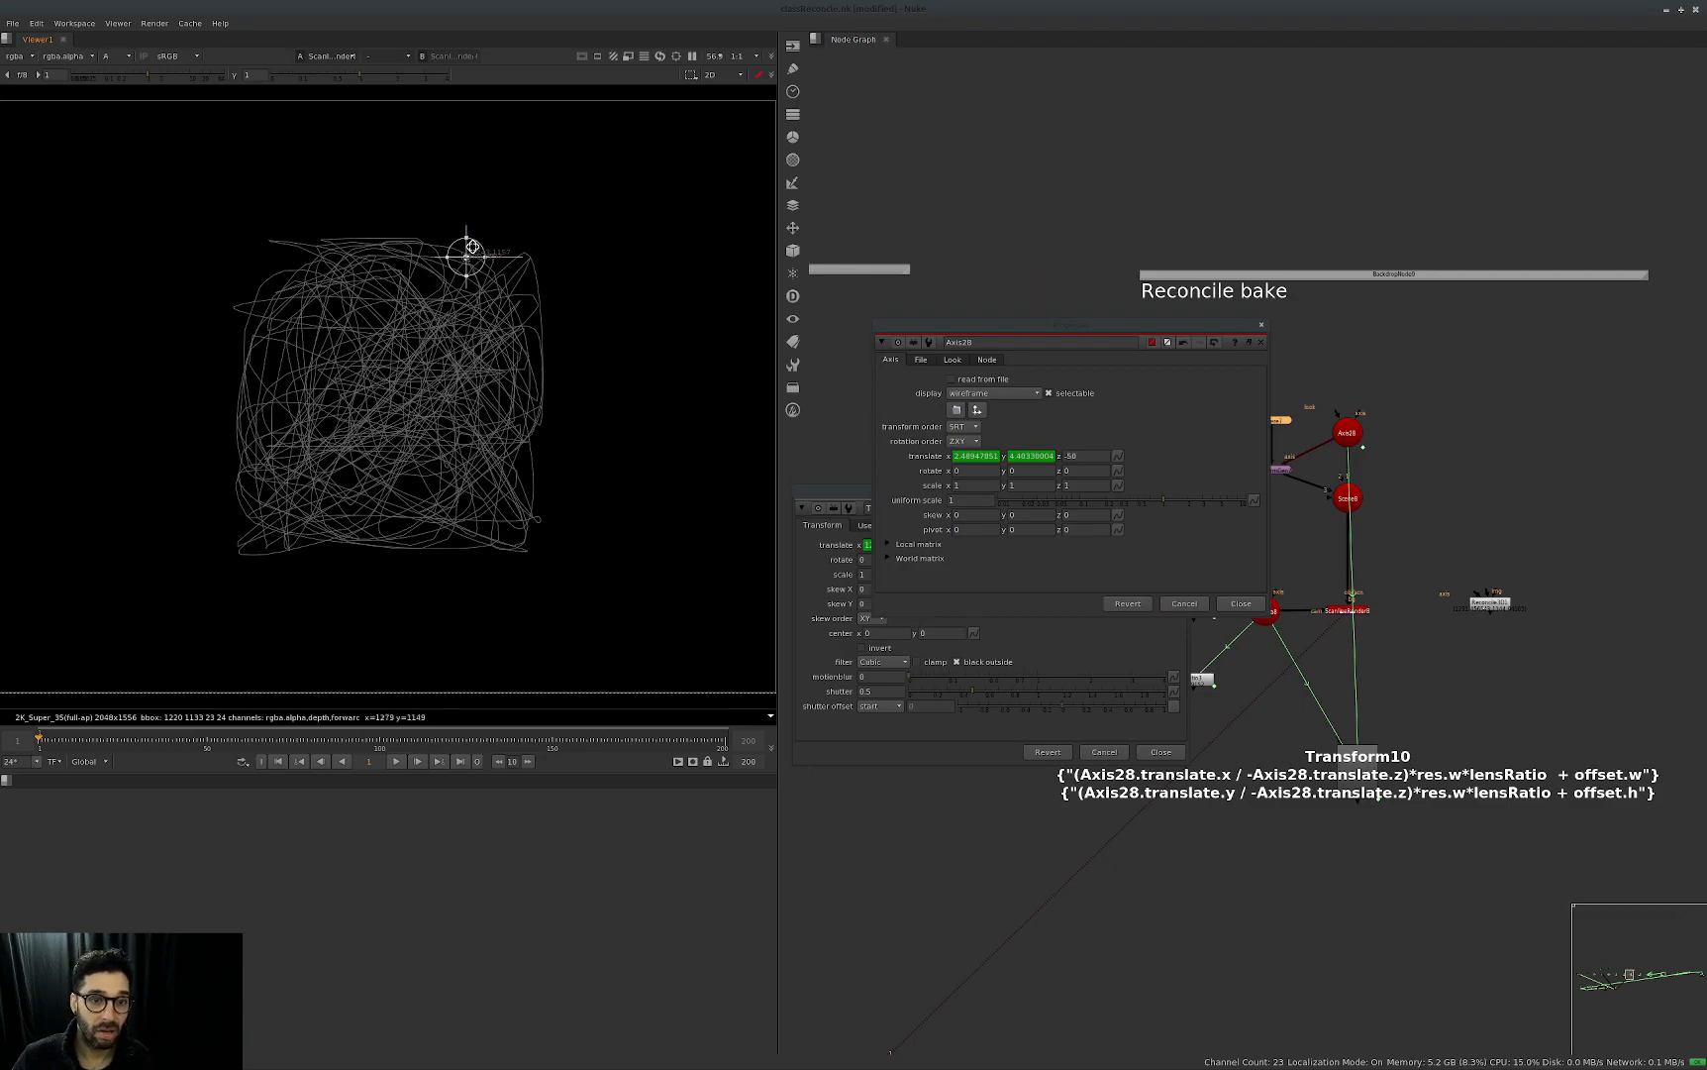
scroll(473, 241, "up", 5)
key("f")
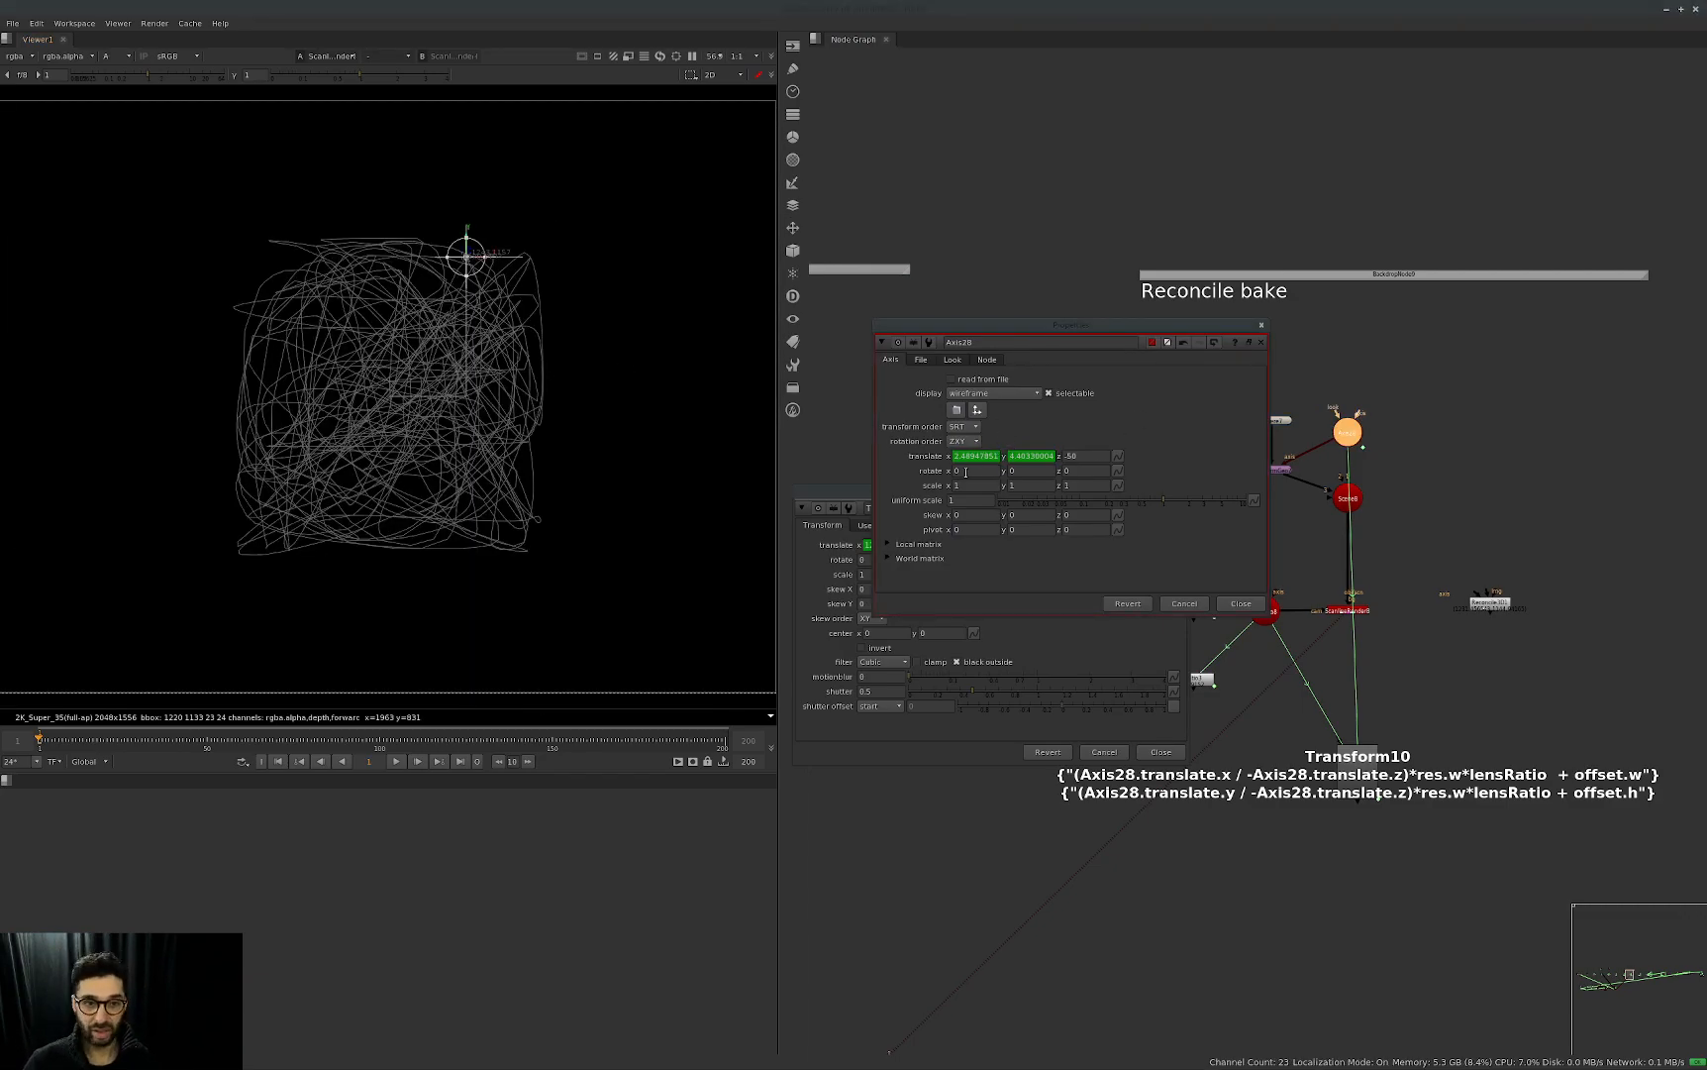
key("l")
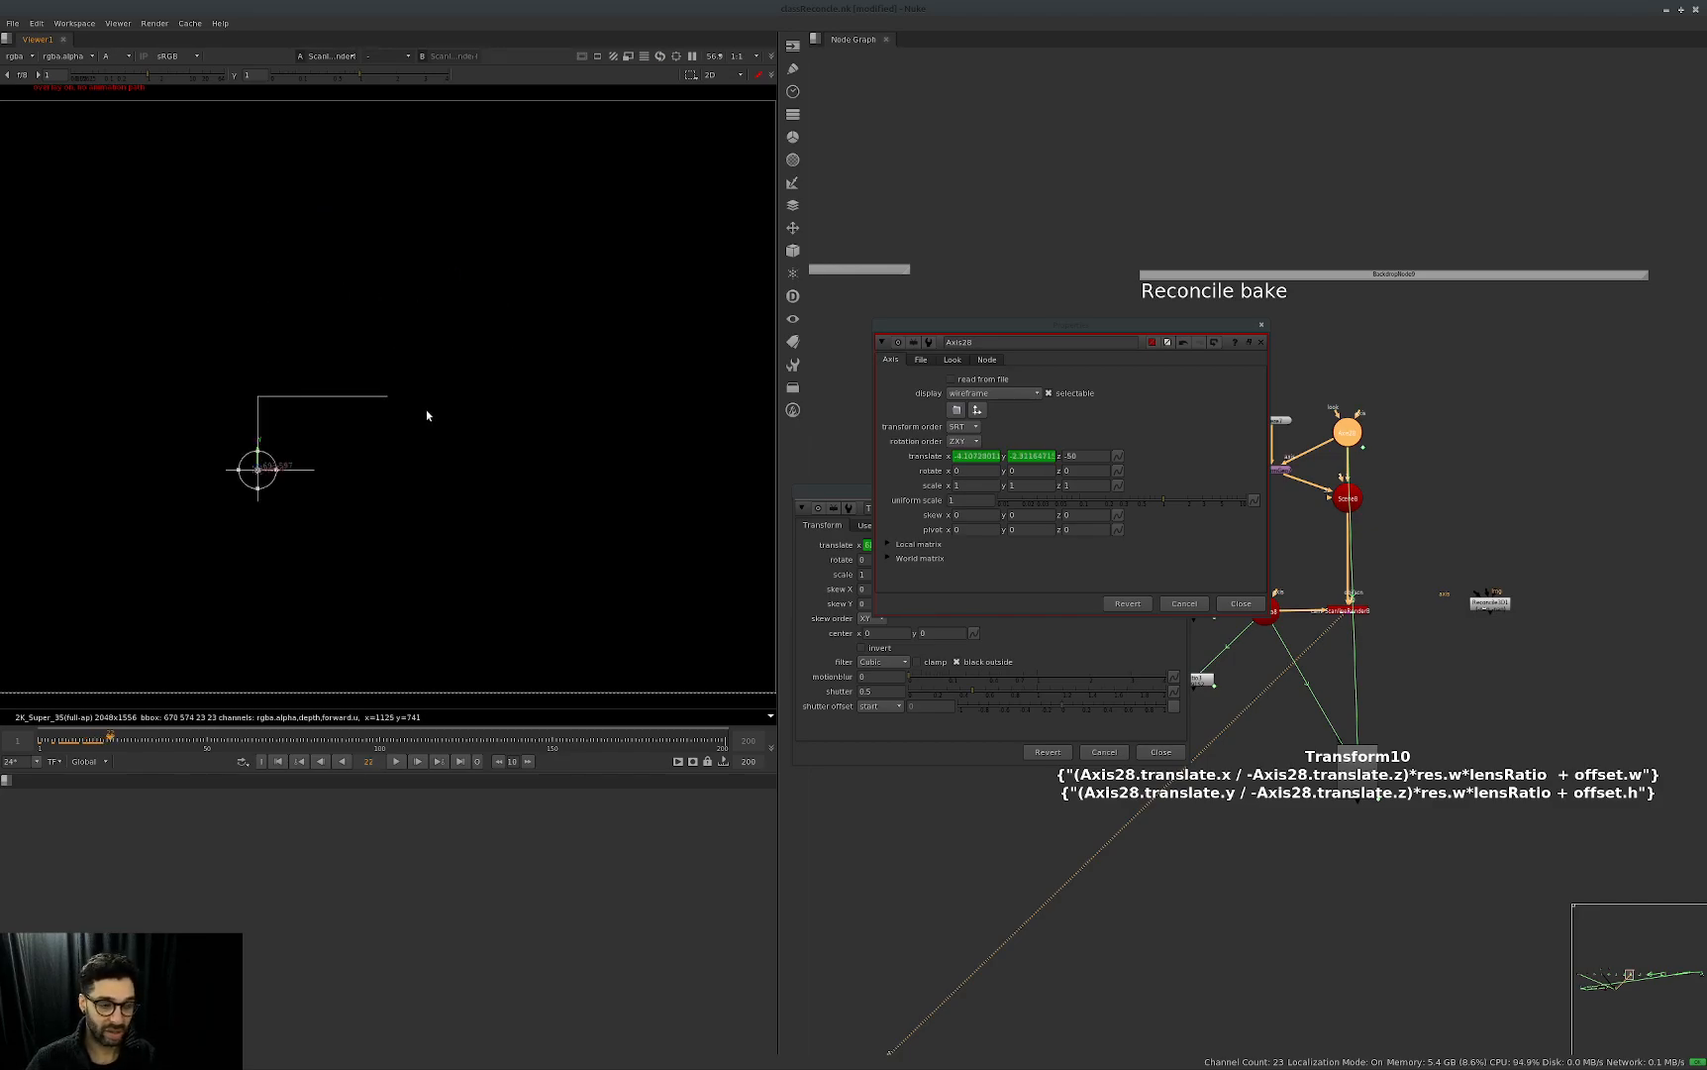
Close Axis28's properties, shift Transform10 aside and connect Reconcile3D1 to Axis28 and the group's camera.
left_click(1241, 603)
left_click(1160, 752)
left_click(1167, 756)
middle_click_drag(1450, 628, 1386, 631)
left_click_drag(1430, 699, 1183, 941)
left_click_drag(1518, 550, 1427, 473)
middle_click_drag(1379, 525, 1435, 501)
scroll(1466, 553, "up", 1)
left_click_drag(1483, 581, 1223, 606)
left_click(1578, 512)
Start creating Reconcile3D1's output keyframes over the input frame range, cancel the render and close its properties.
double_click(1486, 588)
left_click(935, 811)
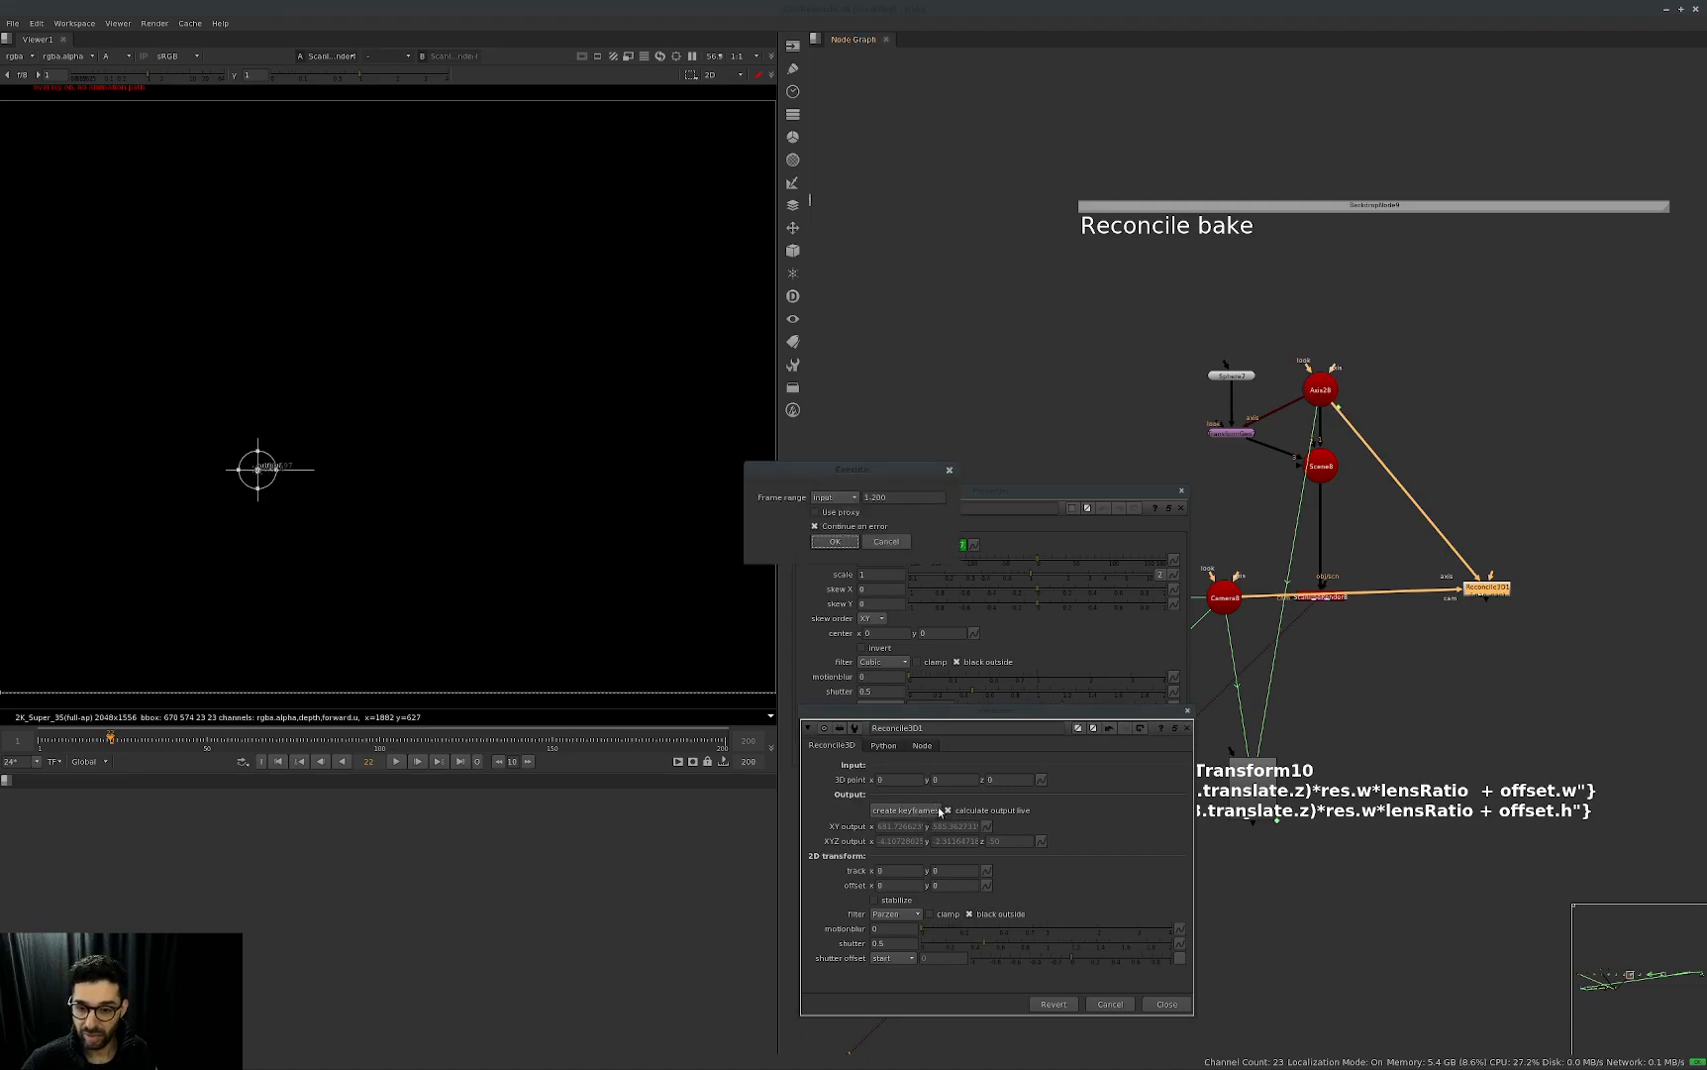
left_click(838, 543)
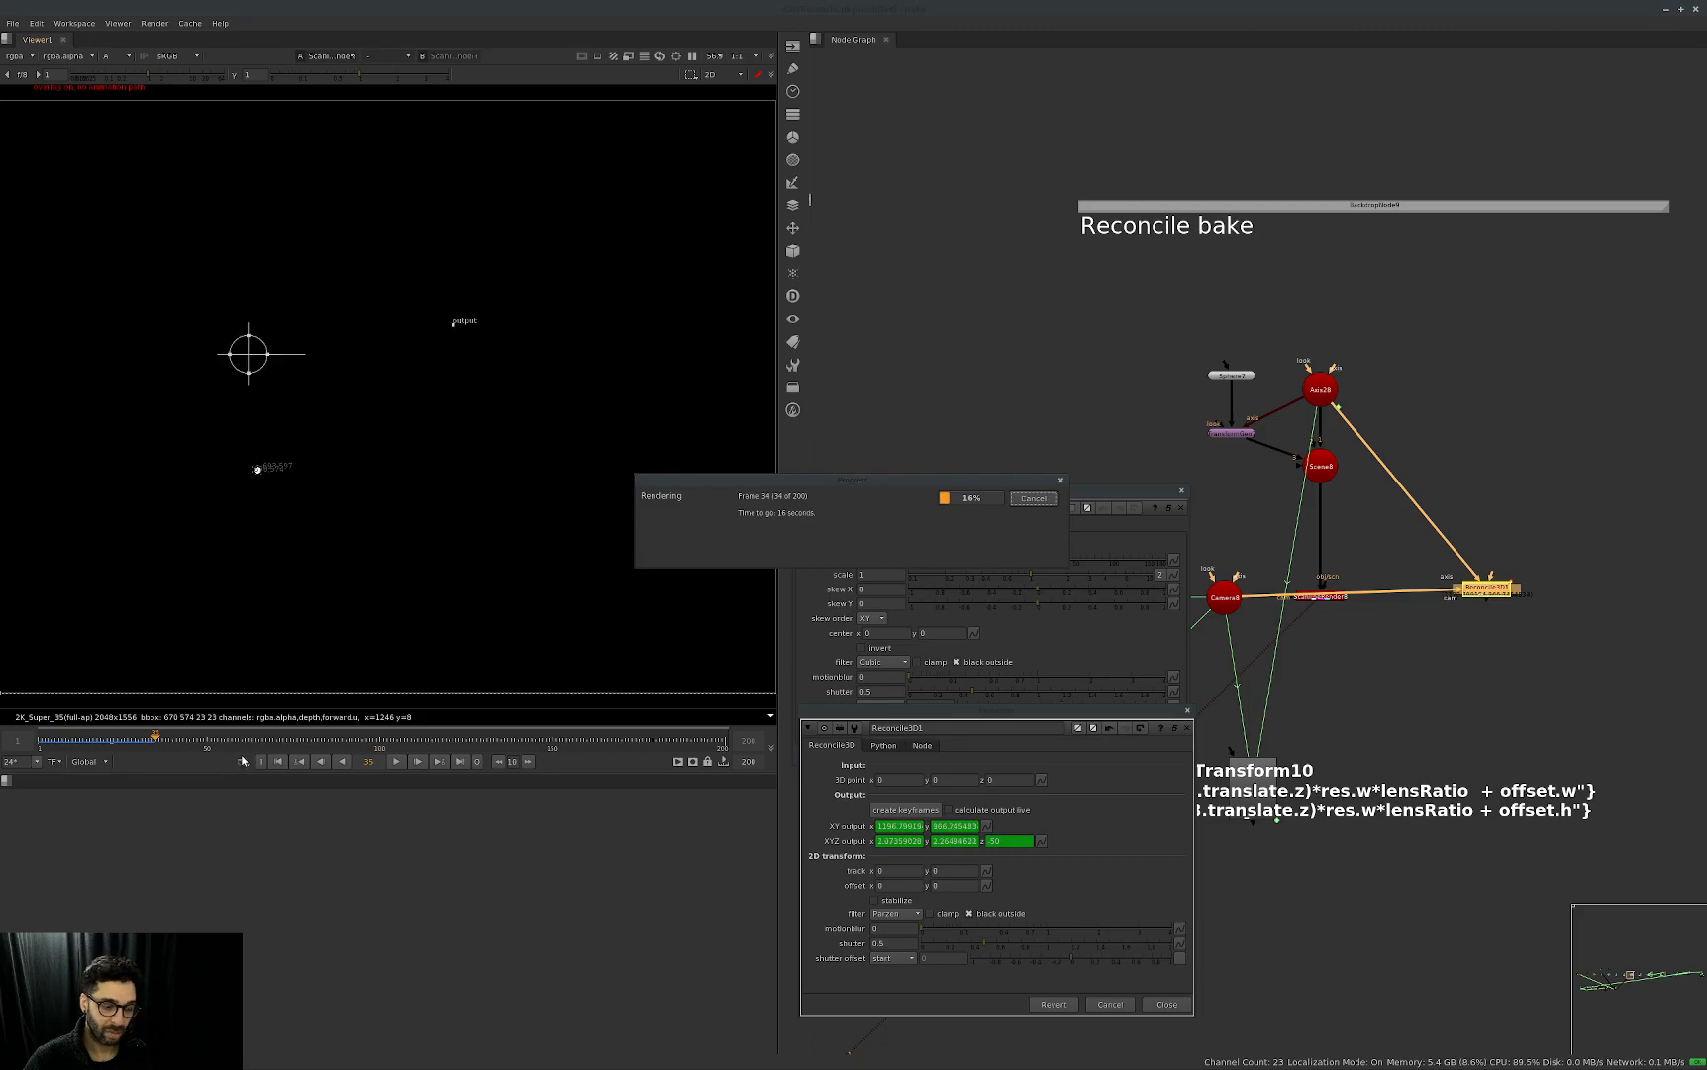
left_click(1029, 500)
left_click(1187, 728)
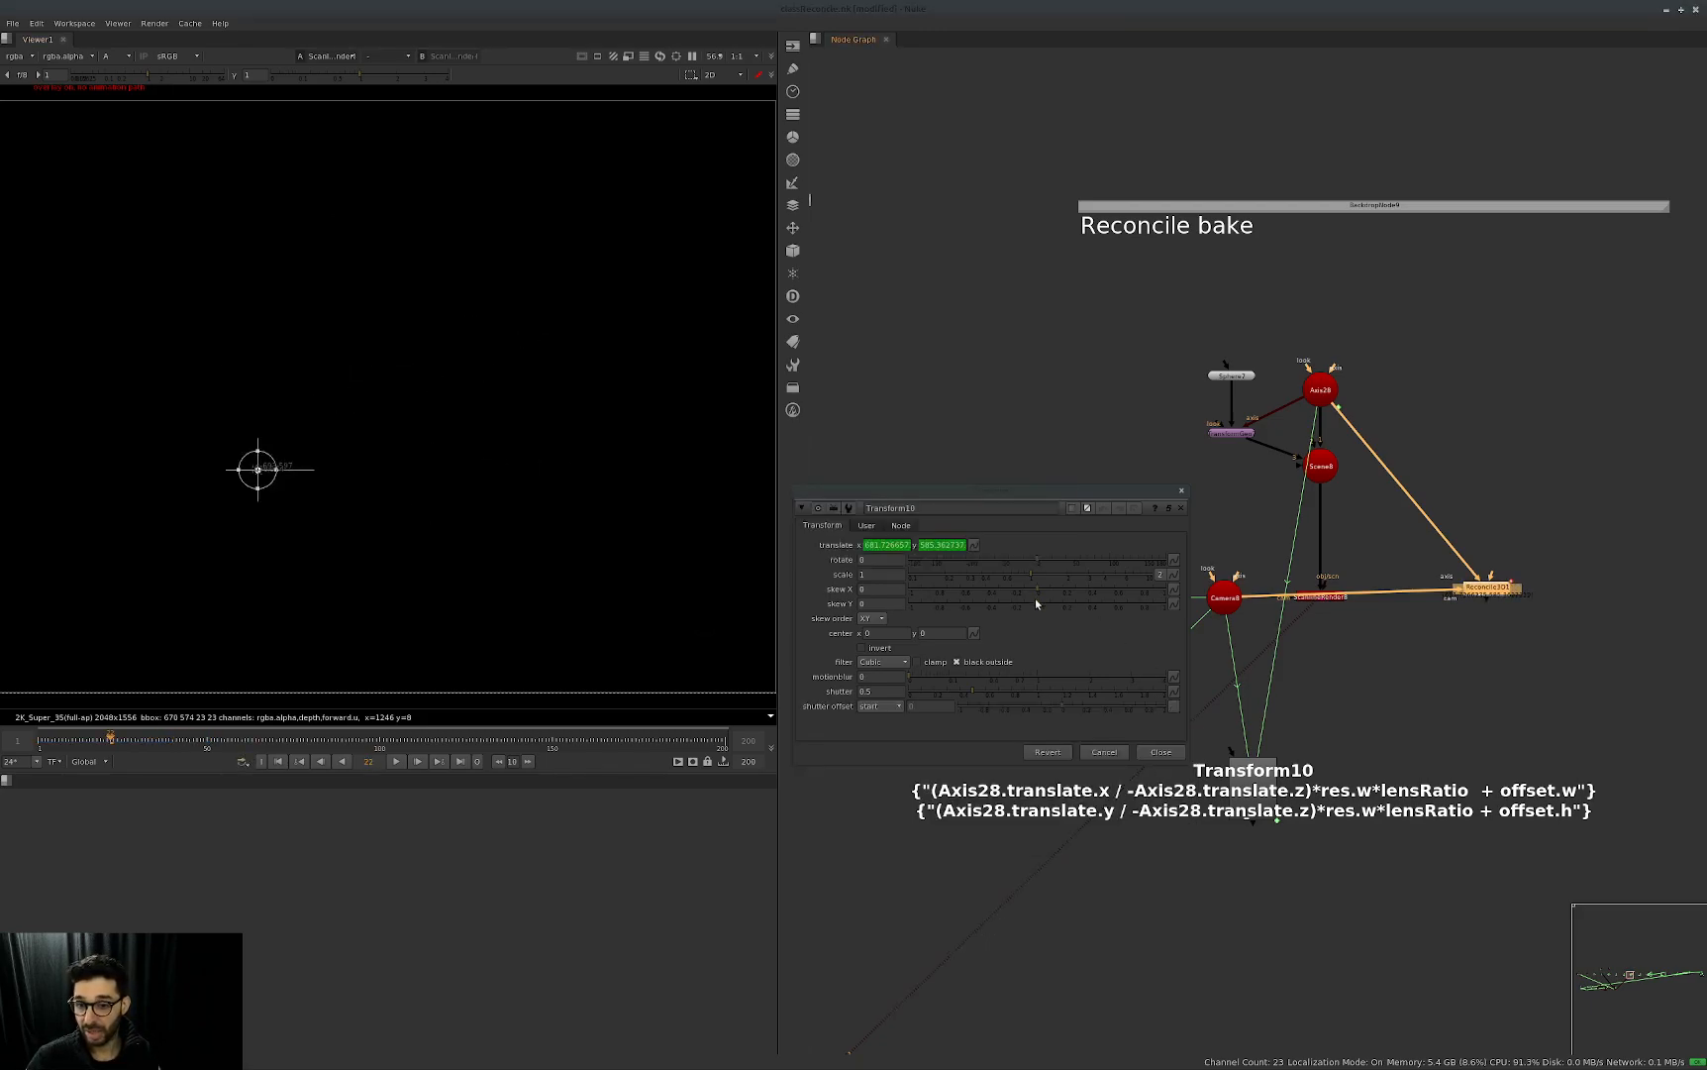
Bake Transform10's translate expressions into keyframes up to frame 200 with an increment of 1.
left_click(974, 546)
left_click(970, 547)
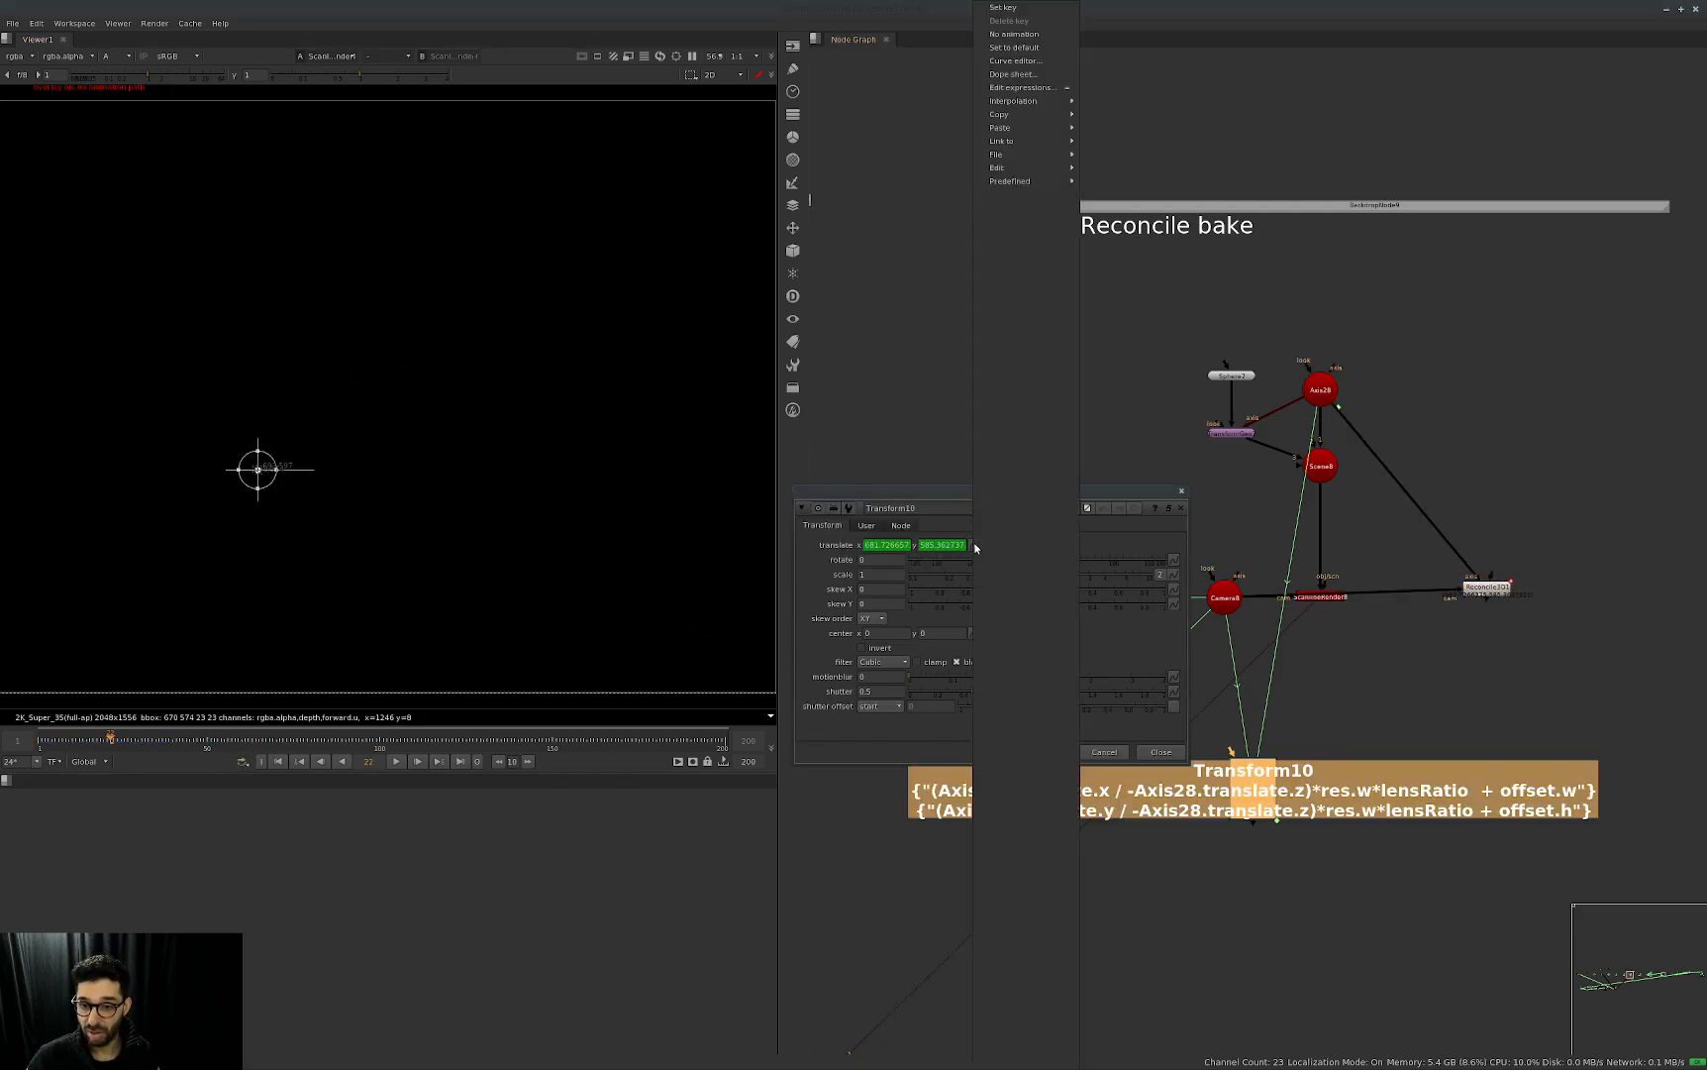
mouse_move(1020, 181)
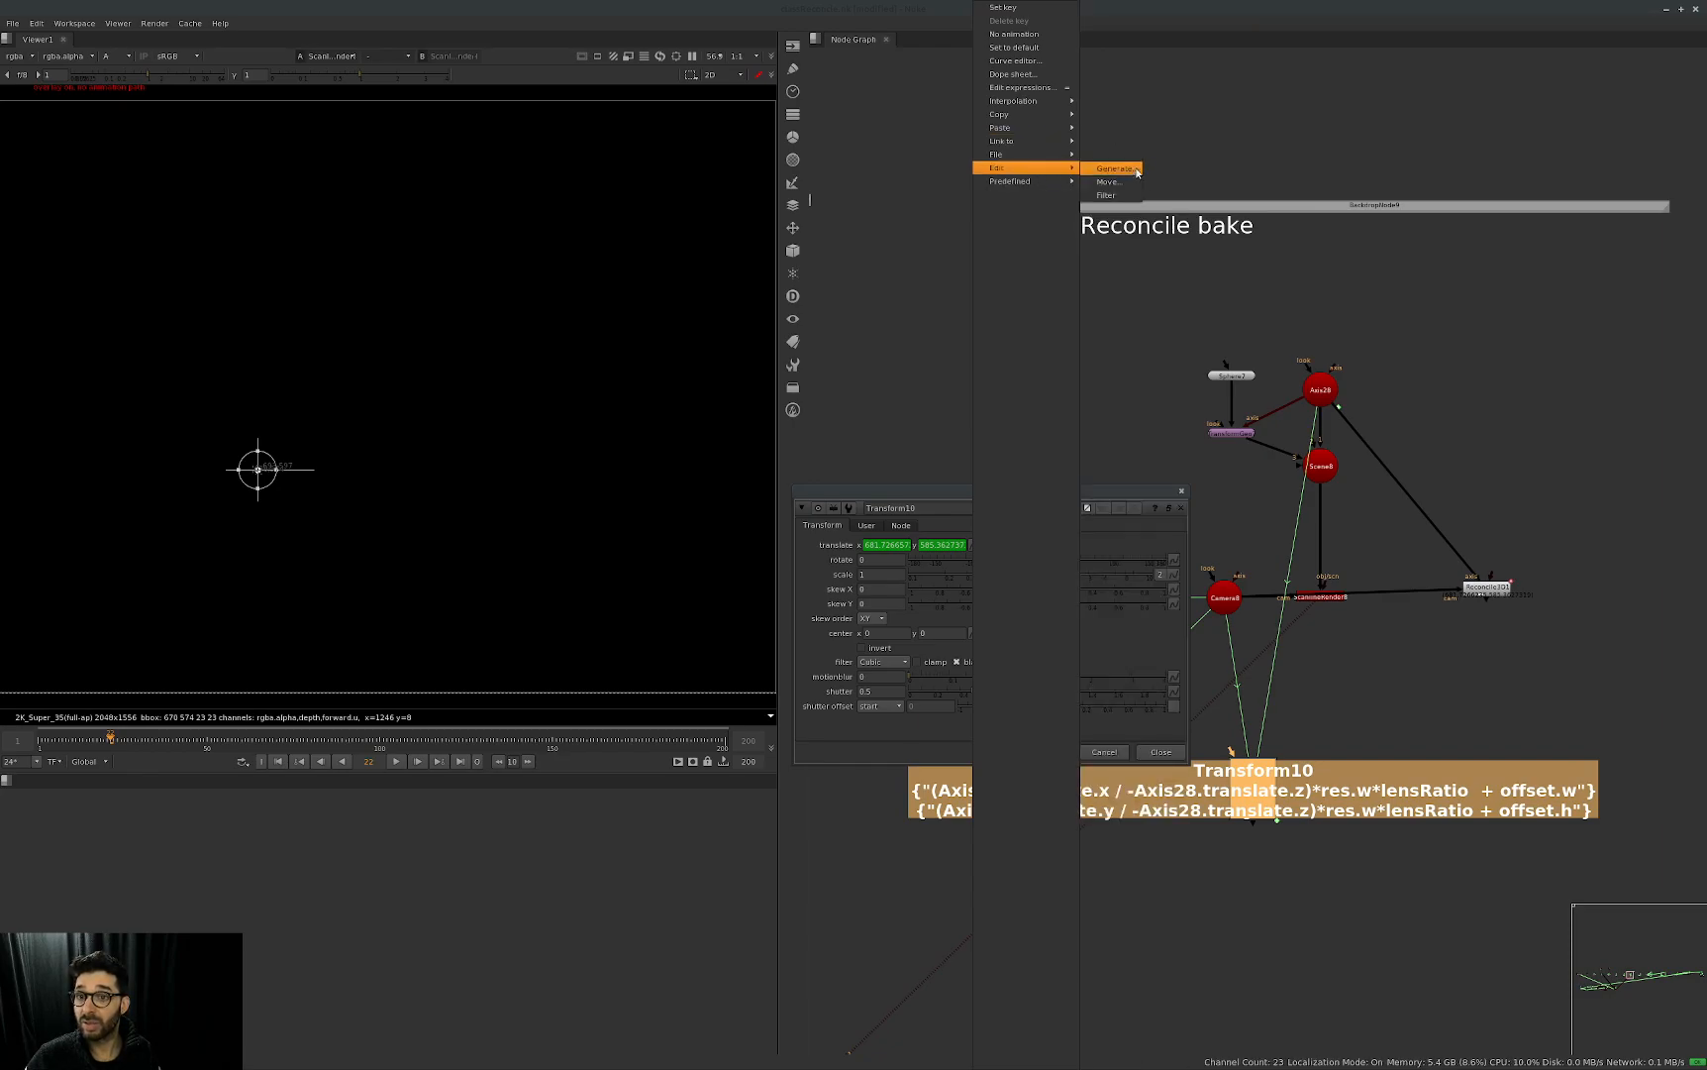
left_click(1113, 172)
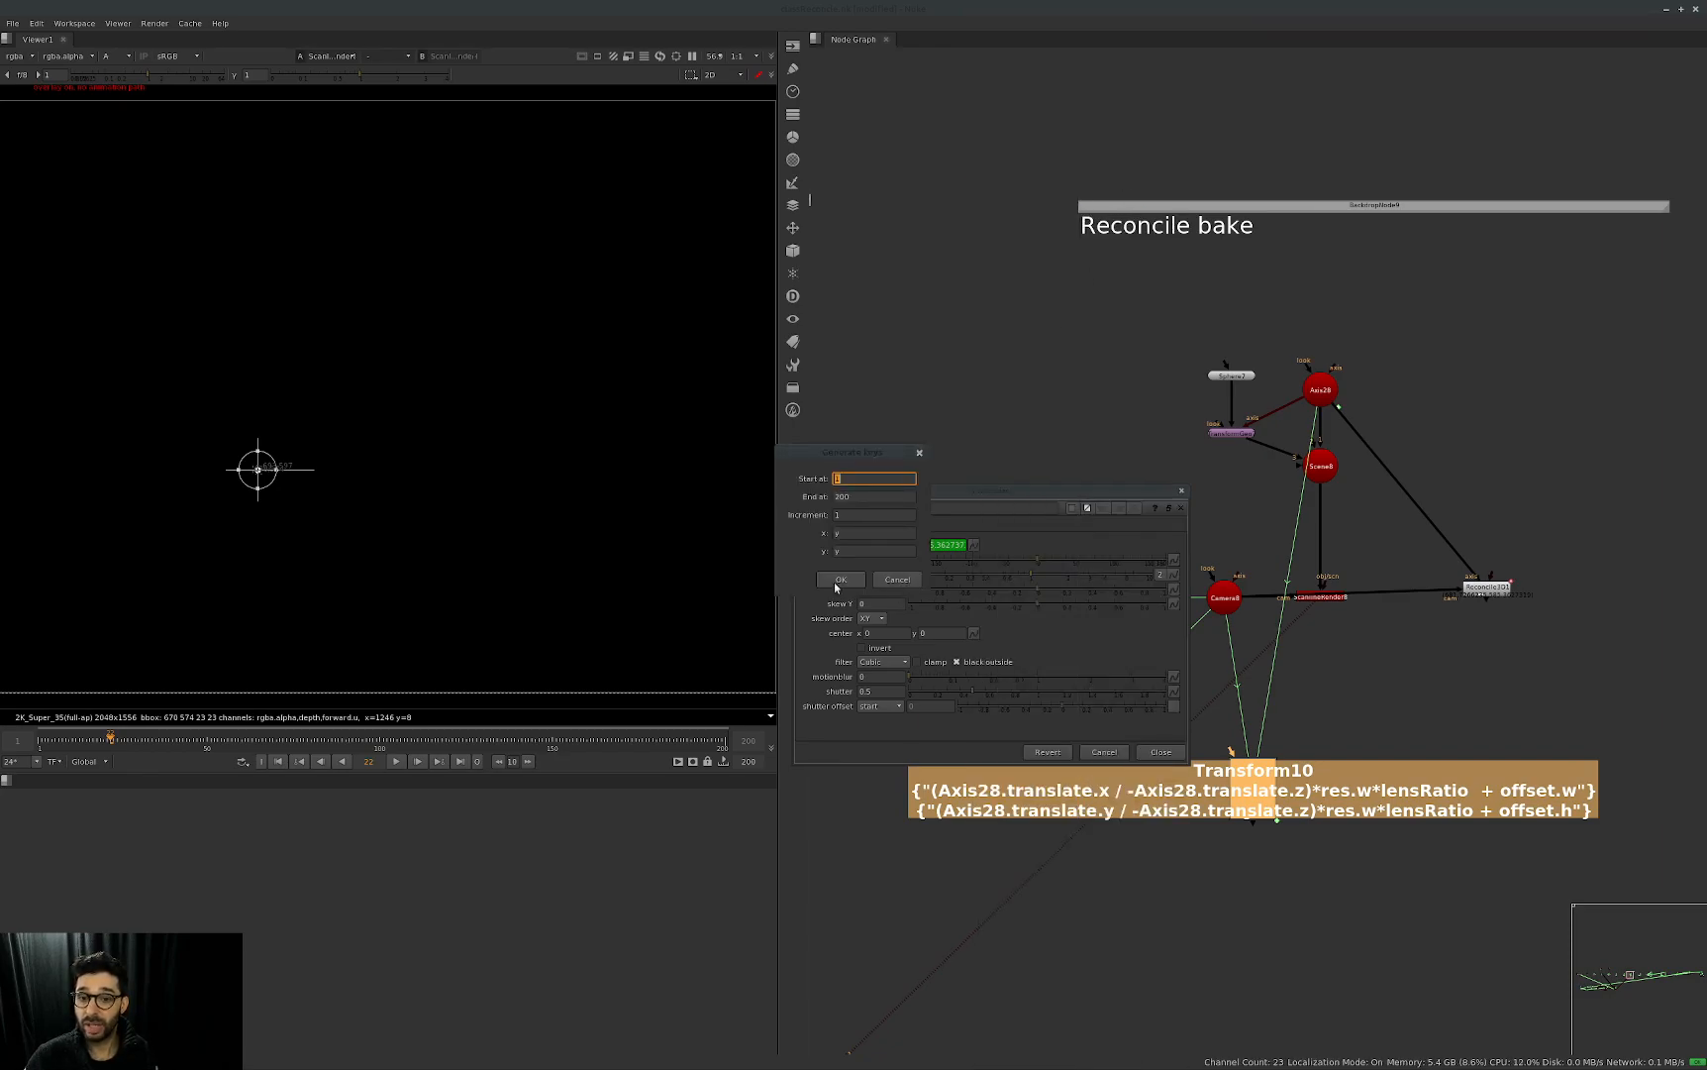
left_click(844, 579)
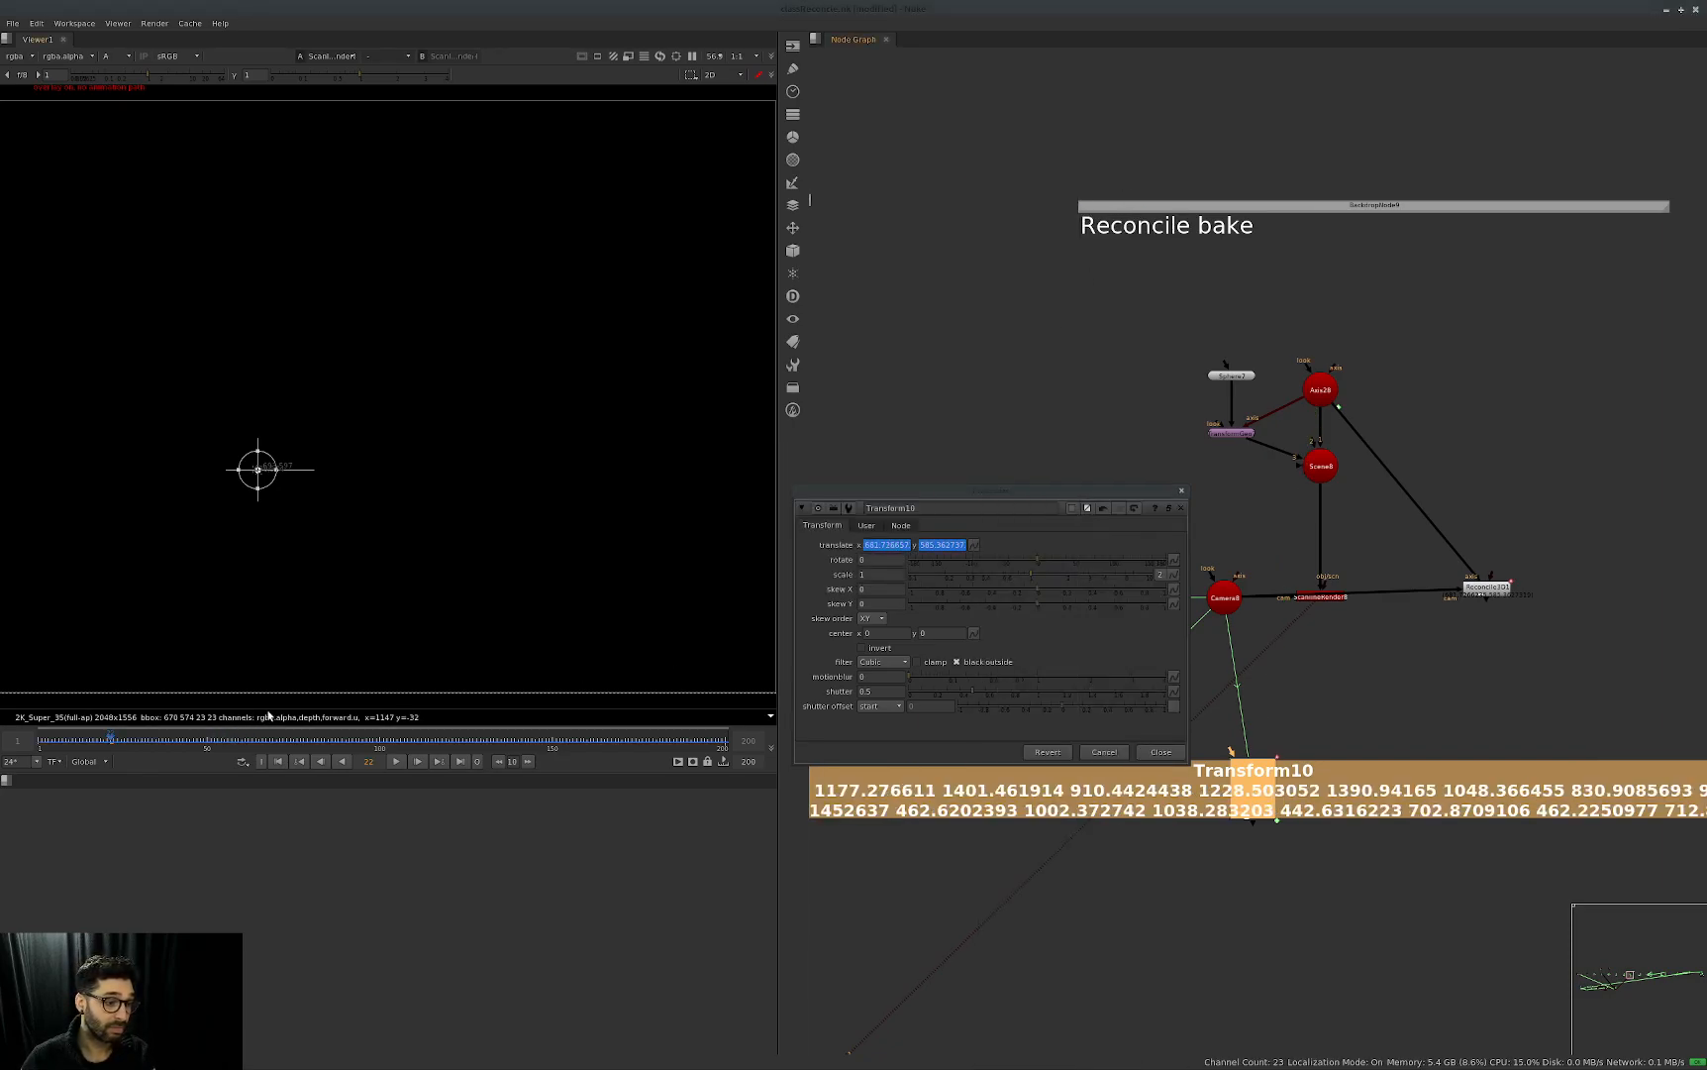
Step through the frames to check Transform10's baked position, and undo the bake to restore the expressions.
key("Right")
key("Right")
key("Right")
key("Right")
key("Right")
key("Right")
key("Right")
key("Right")
key("Right")
key("Right")
key("Right")
key("Right")
key("Right")
key("Right")
key("Right")
key("Right")
key("Right")
key("Right")
key("Right")
key("Right")
key("Right")
key("Right")
key("Right")
key("Right")
key("Right")
key("Right")
key("Right")
key("Right")
key("Right")
key("Right")
key("Right")
key("Right")
key("Left")
key("Left")
key("Left")
key("Left")
key("Left")
key("Left")
key("Left")
key("Left")
key("Left")
key("Left")
key("Left")
key("Left")
key("Left")
key("Left")
key("Left")
key("Left")
key("ctrl+z")
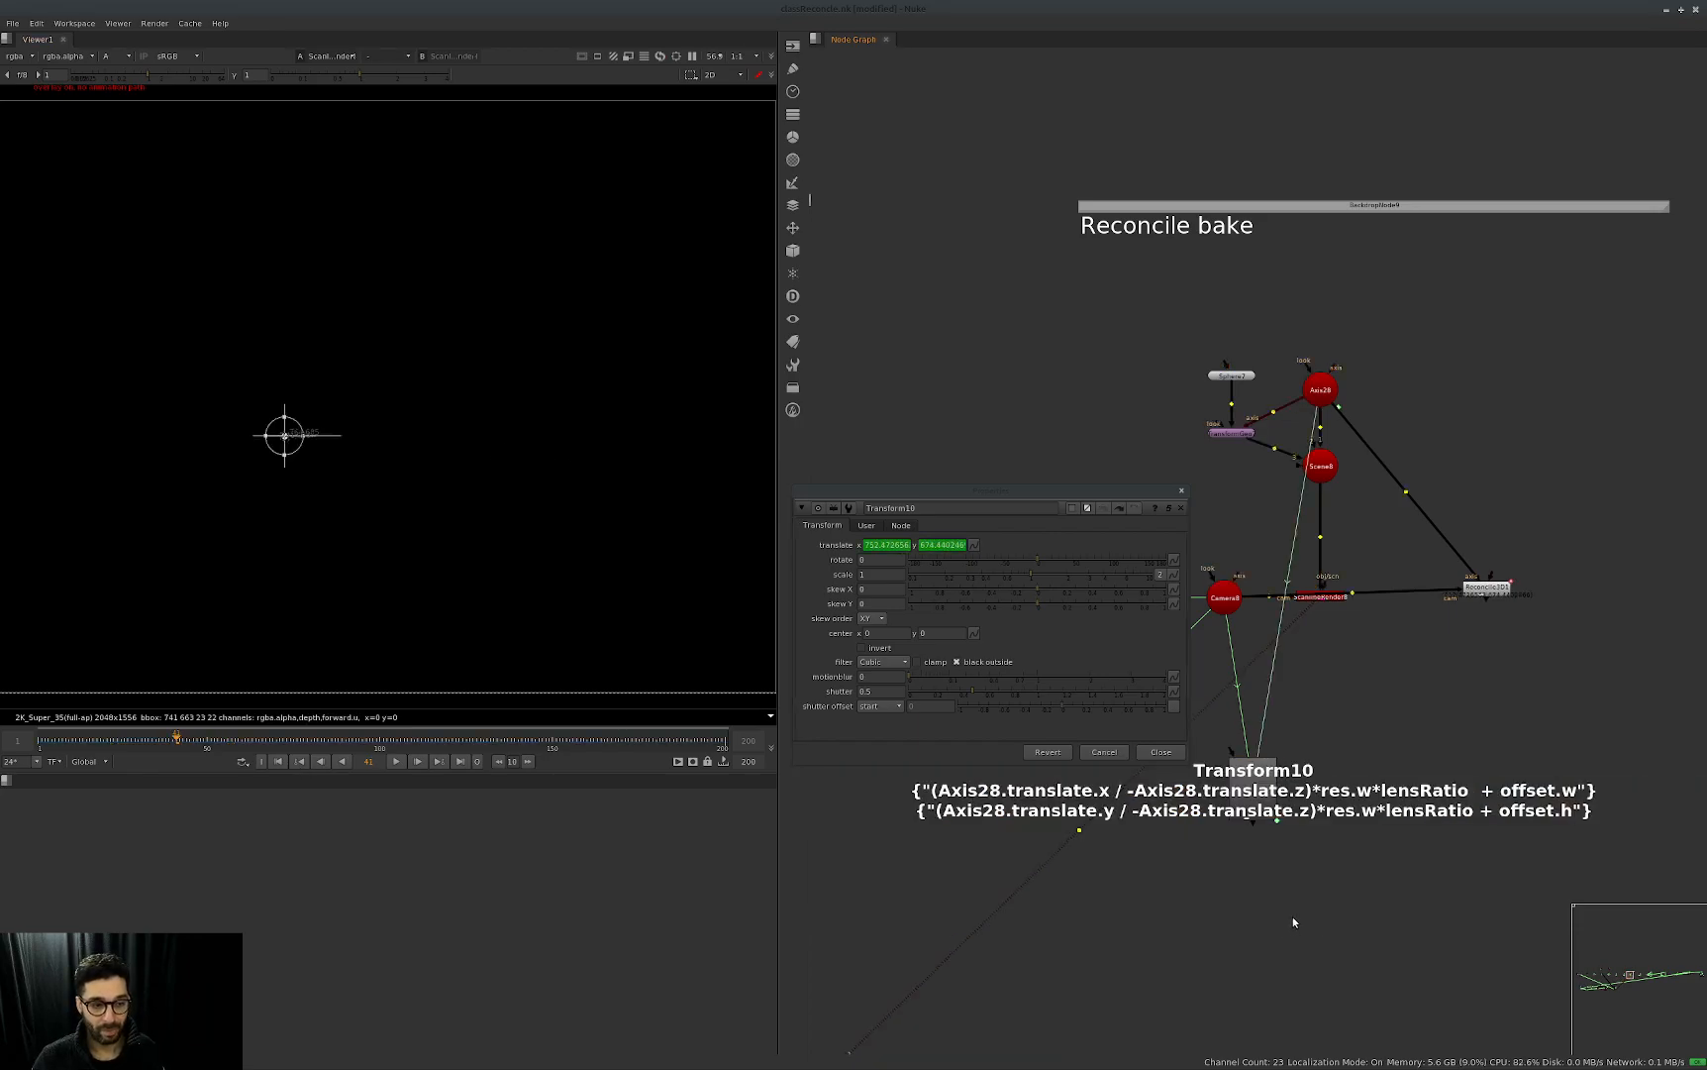
Close Transform10's properties and delete the Reconcile3D1 node from the Reconcile bake group.
left_click(1180, 507)
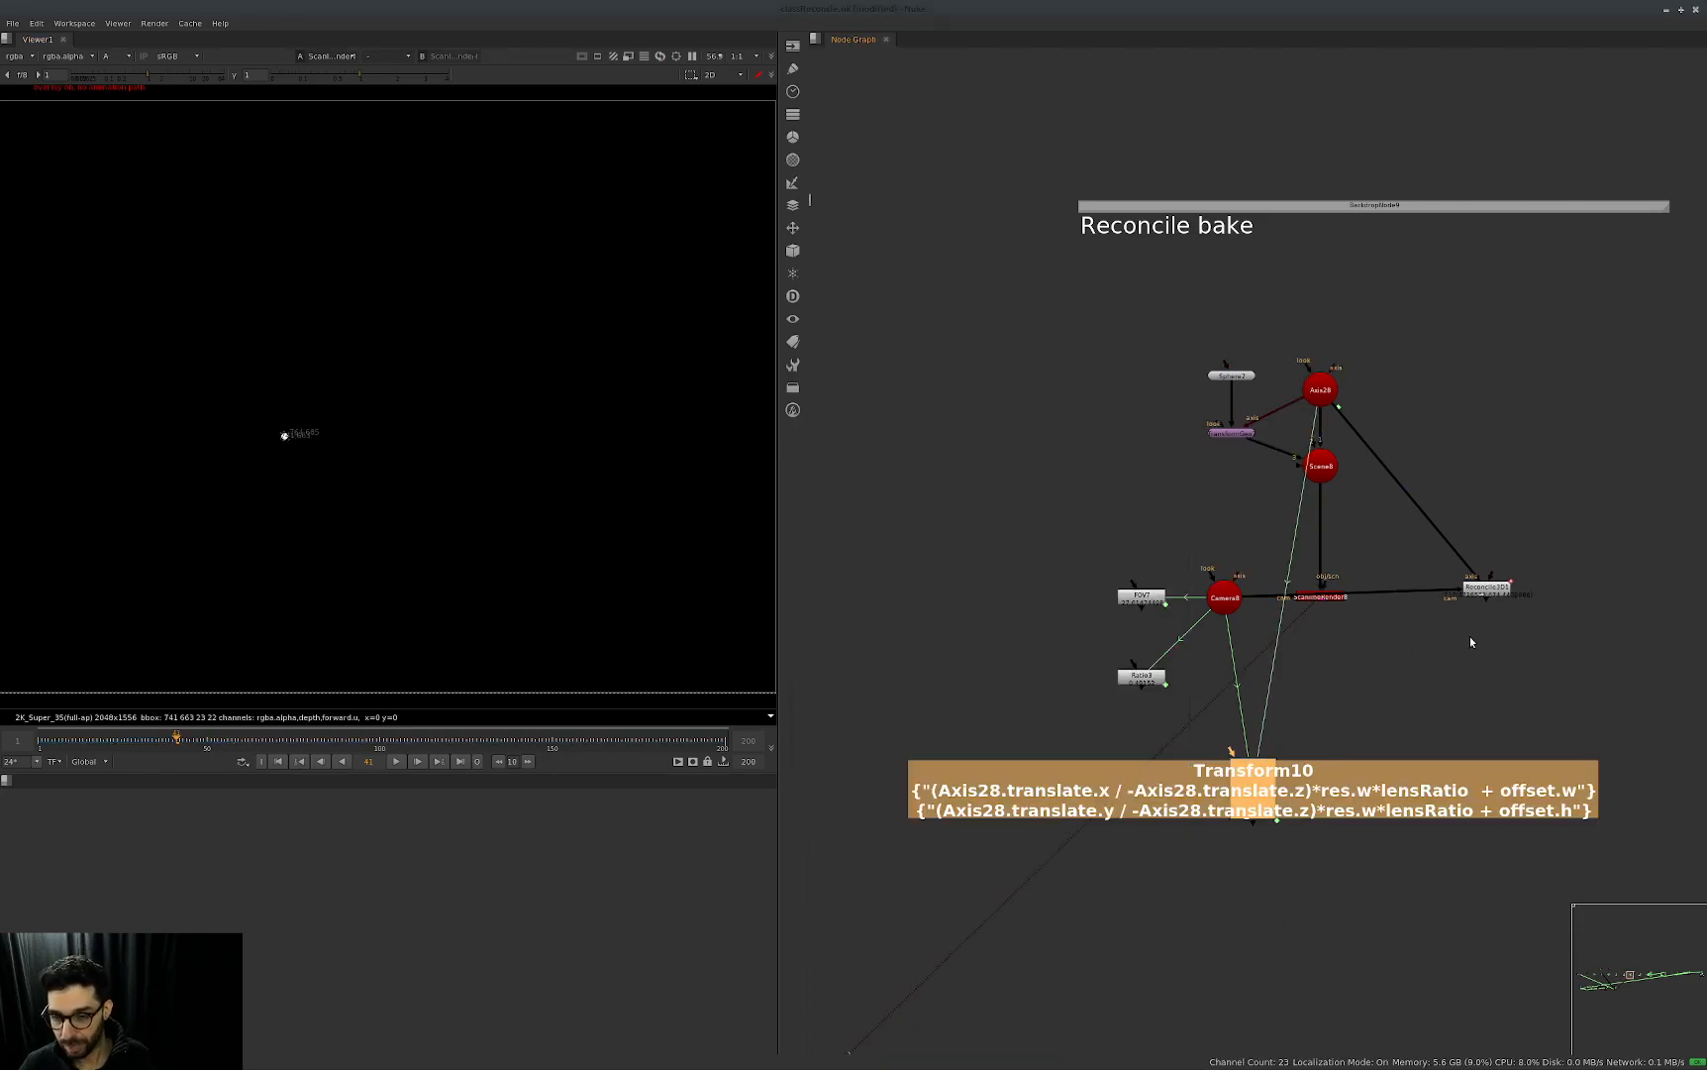
middle_click_drag(1486, 640, 1417, 642)
left_click_drag(1416, 593, 1400, 655)
key("Delete")
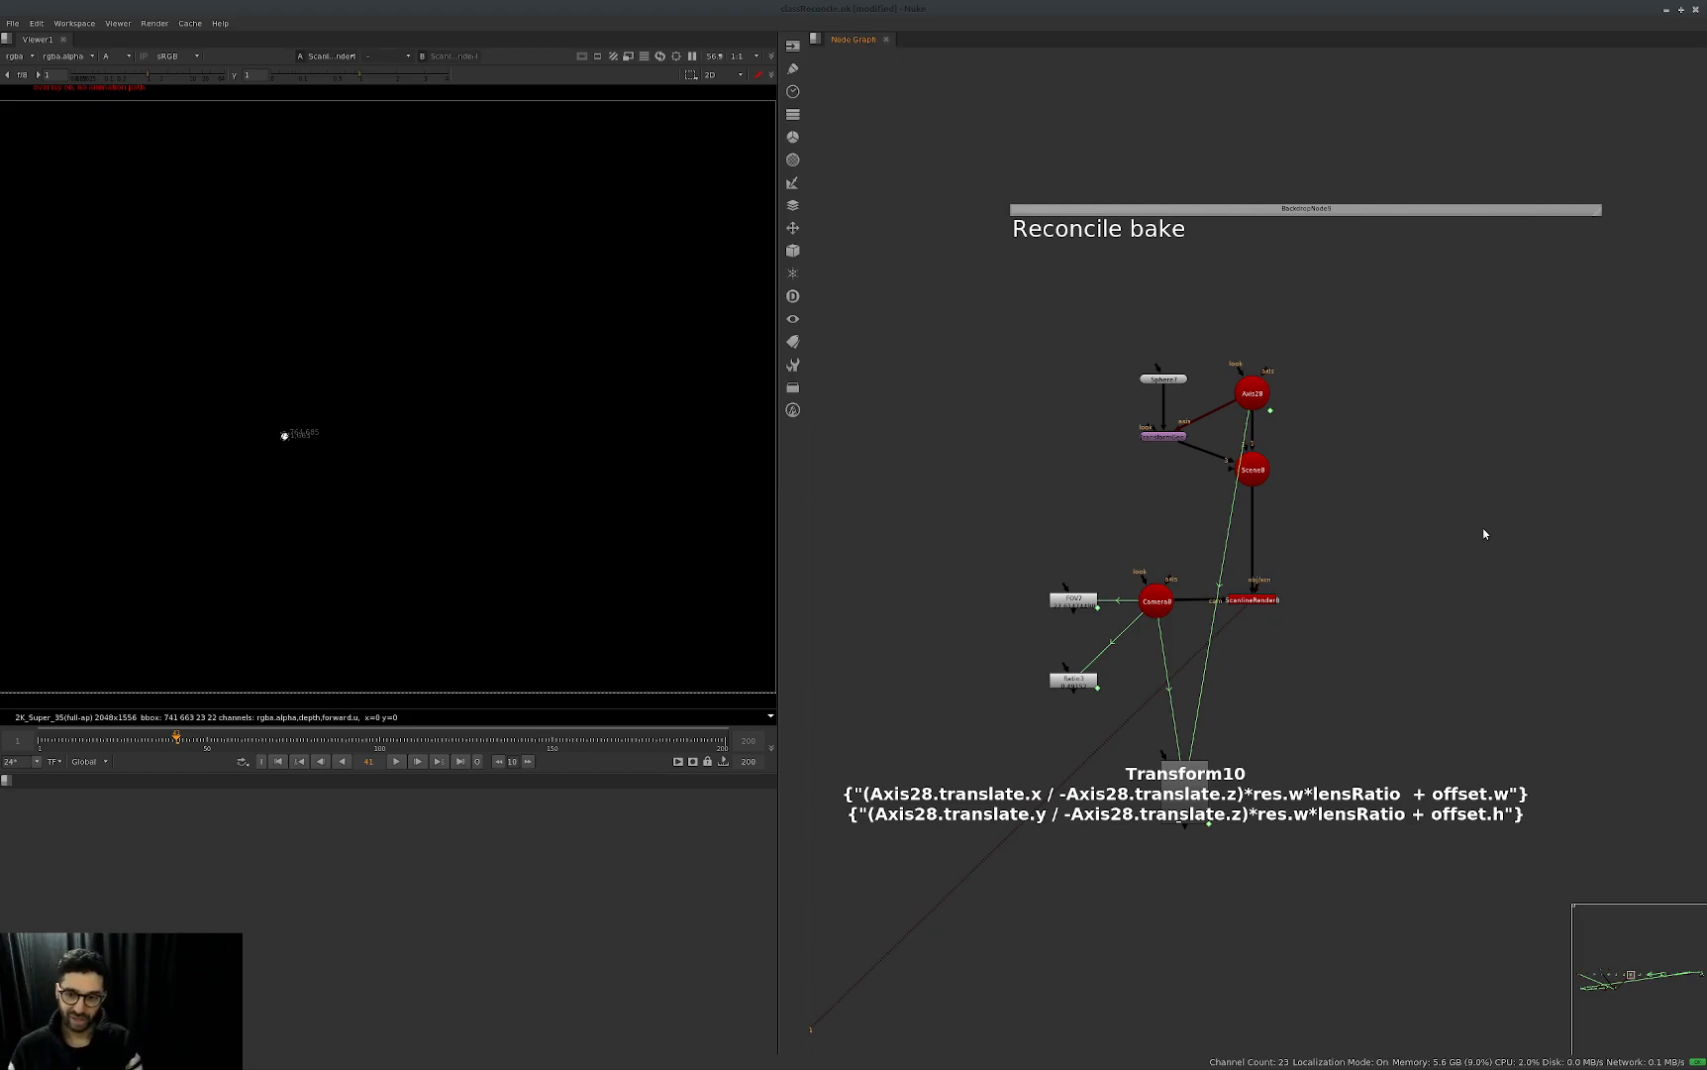
Go to the Camera node group and hide the expression link lines in the node graph.
scroll(1437, 600, "down", 5)
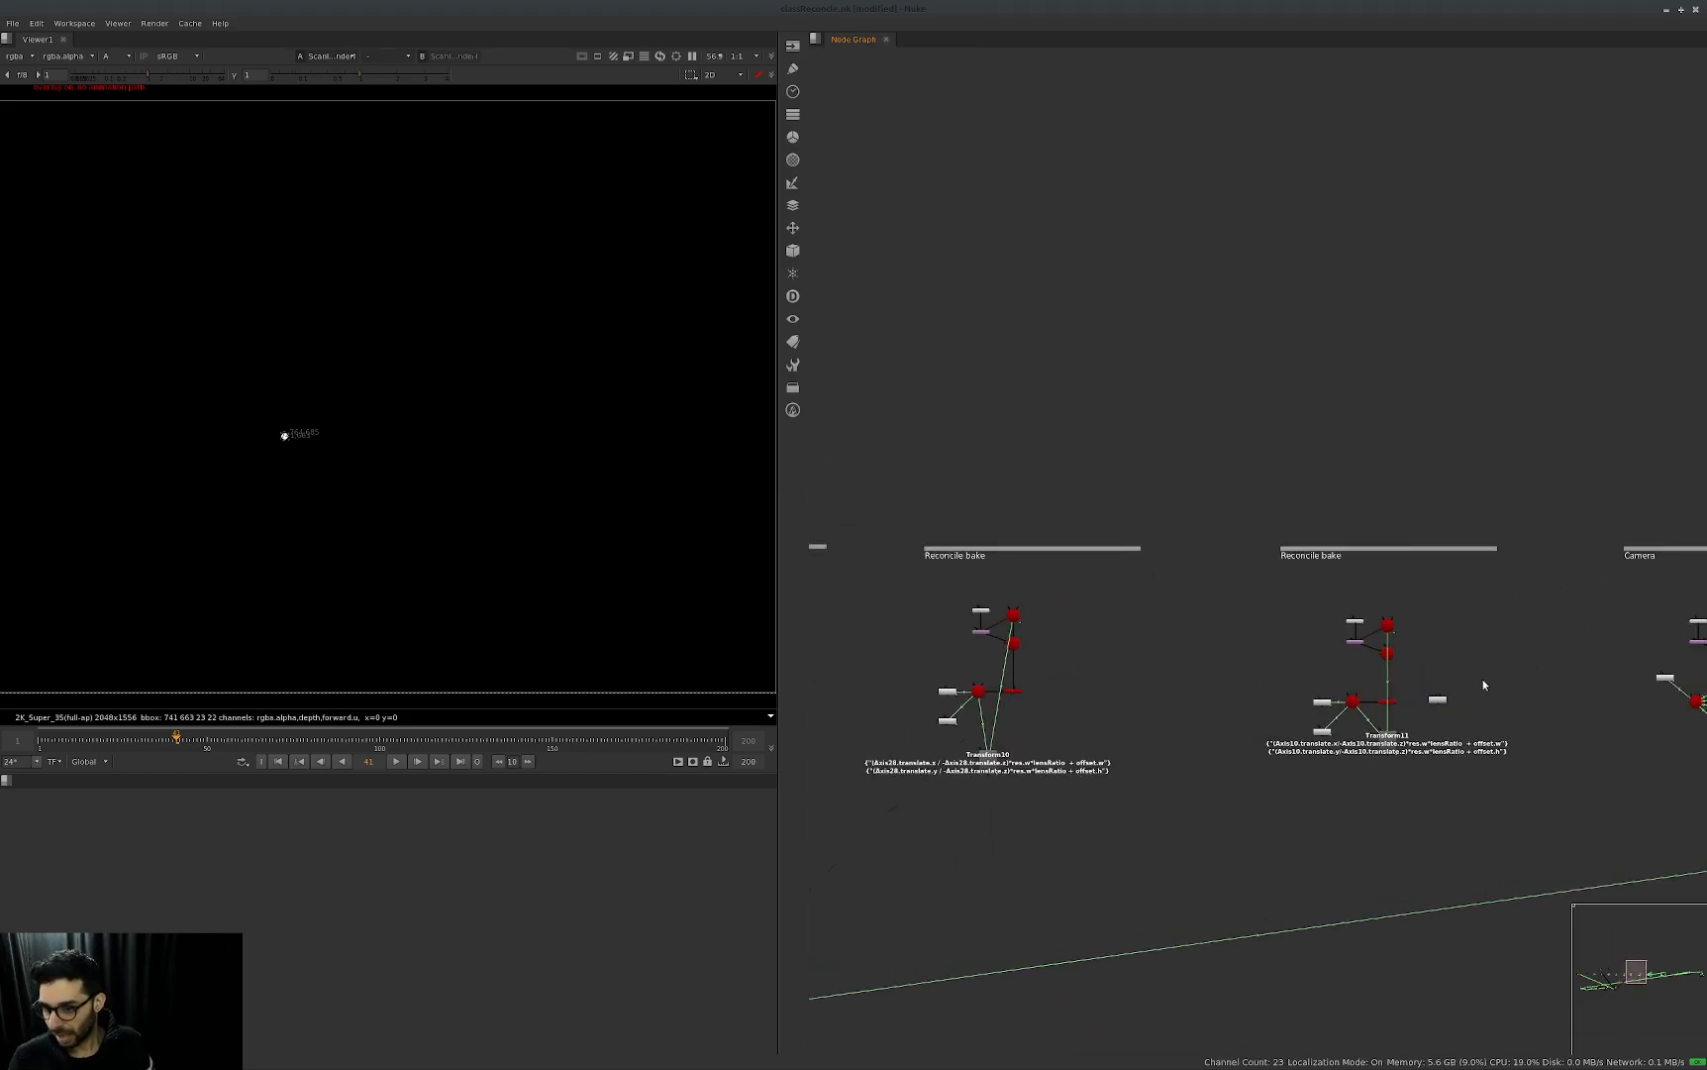
scroll(1201, 733, "up", 5)
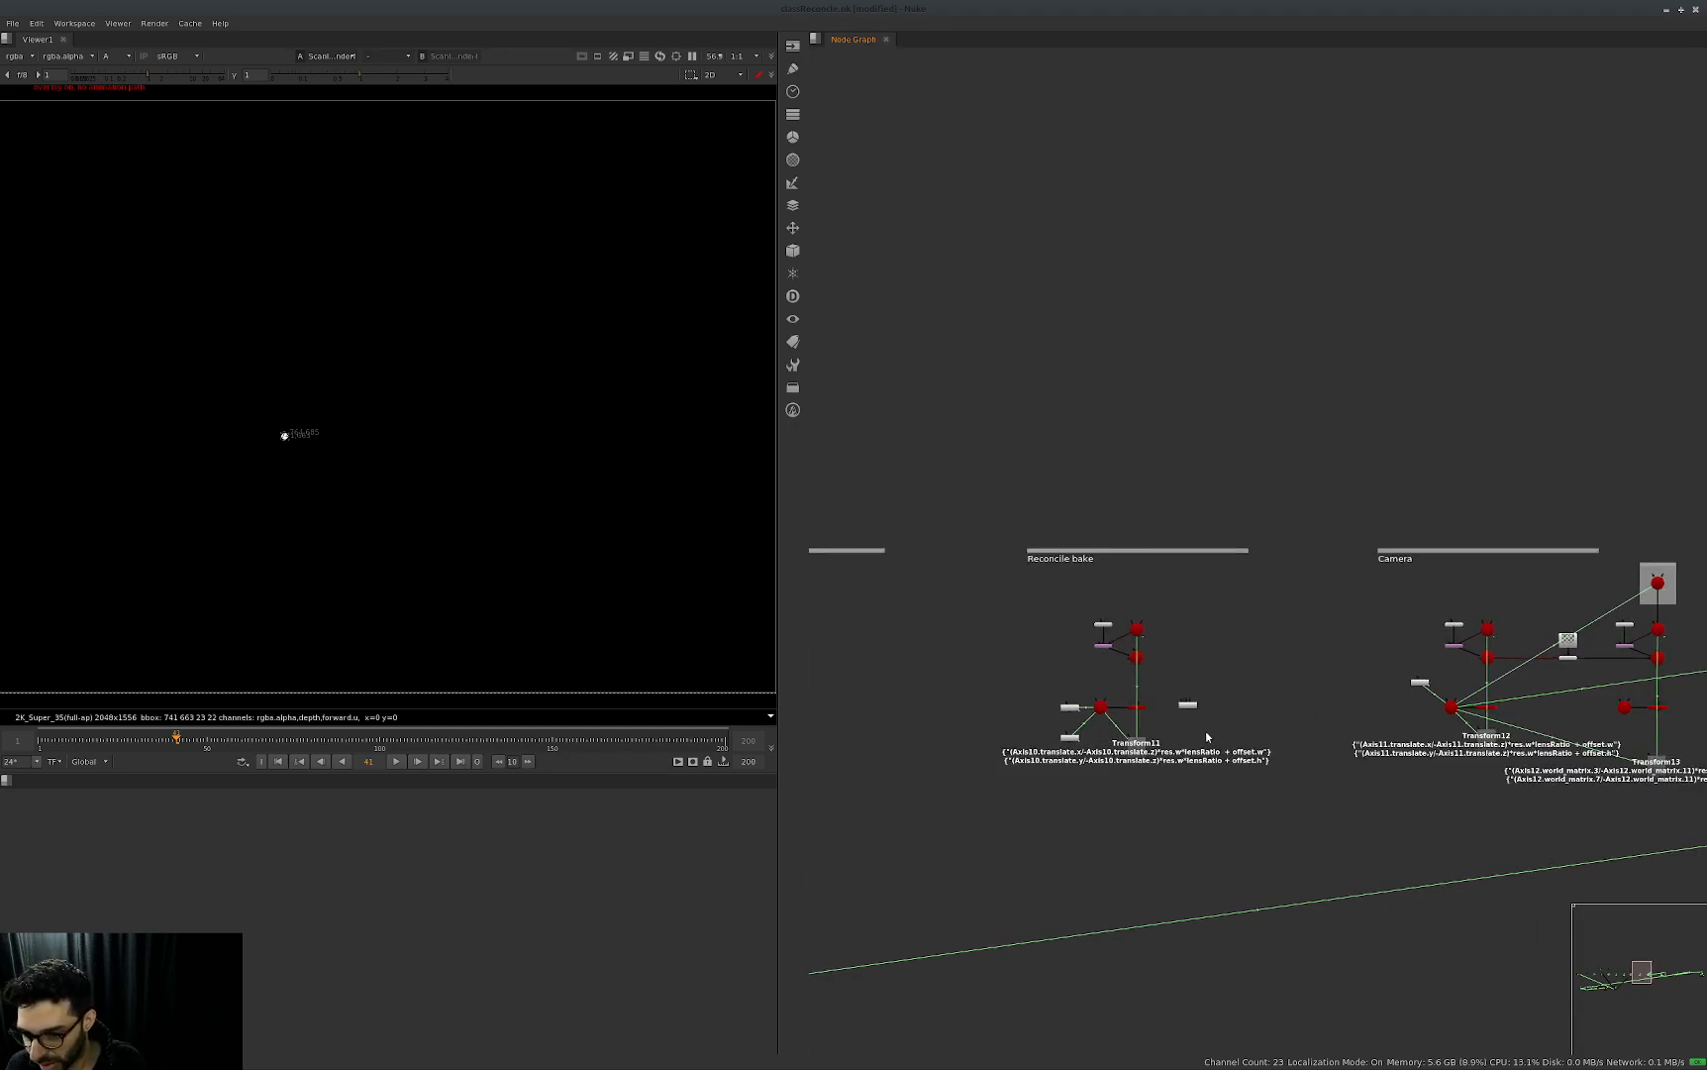
middle_click_drag(1259, 723, 715, 763)
middle_click_drag(1392, 693, 1235, 699)
key("alt+e")
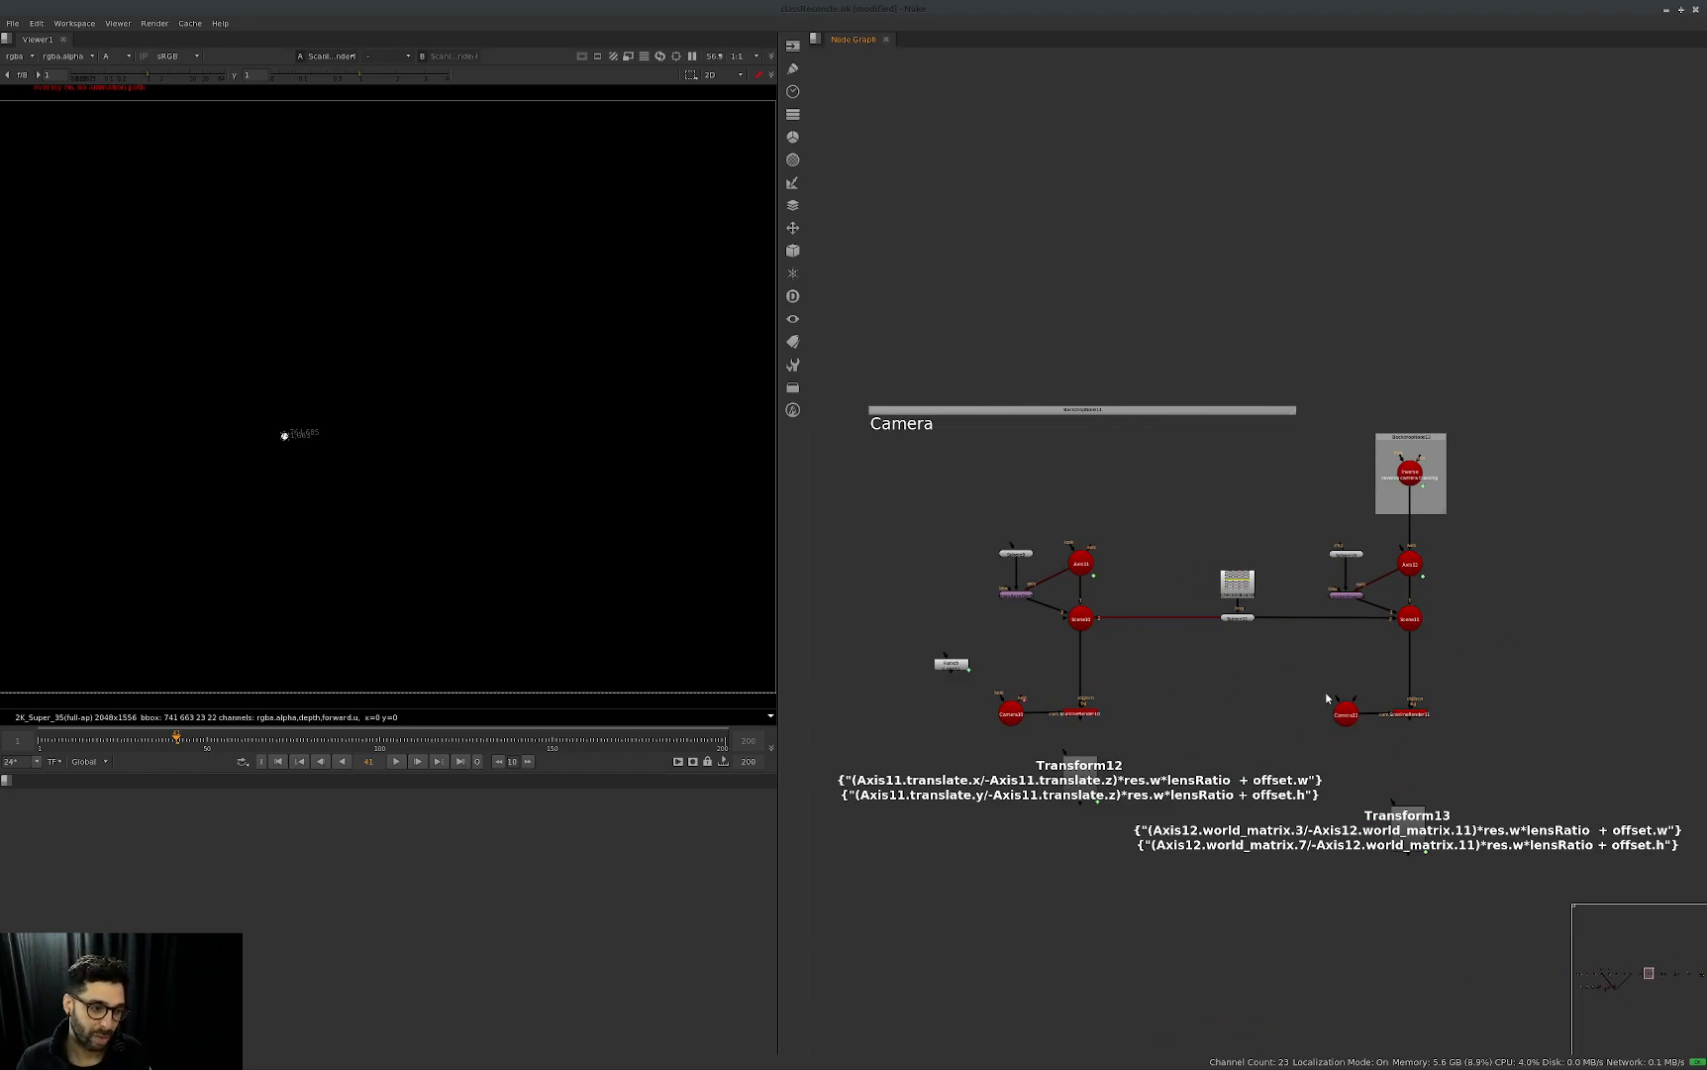
Display the ScanlineRender below Scene10 in the Camera group.
scroll(1485, 639, "down", 5)
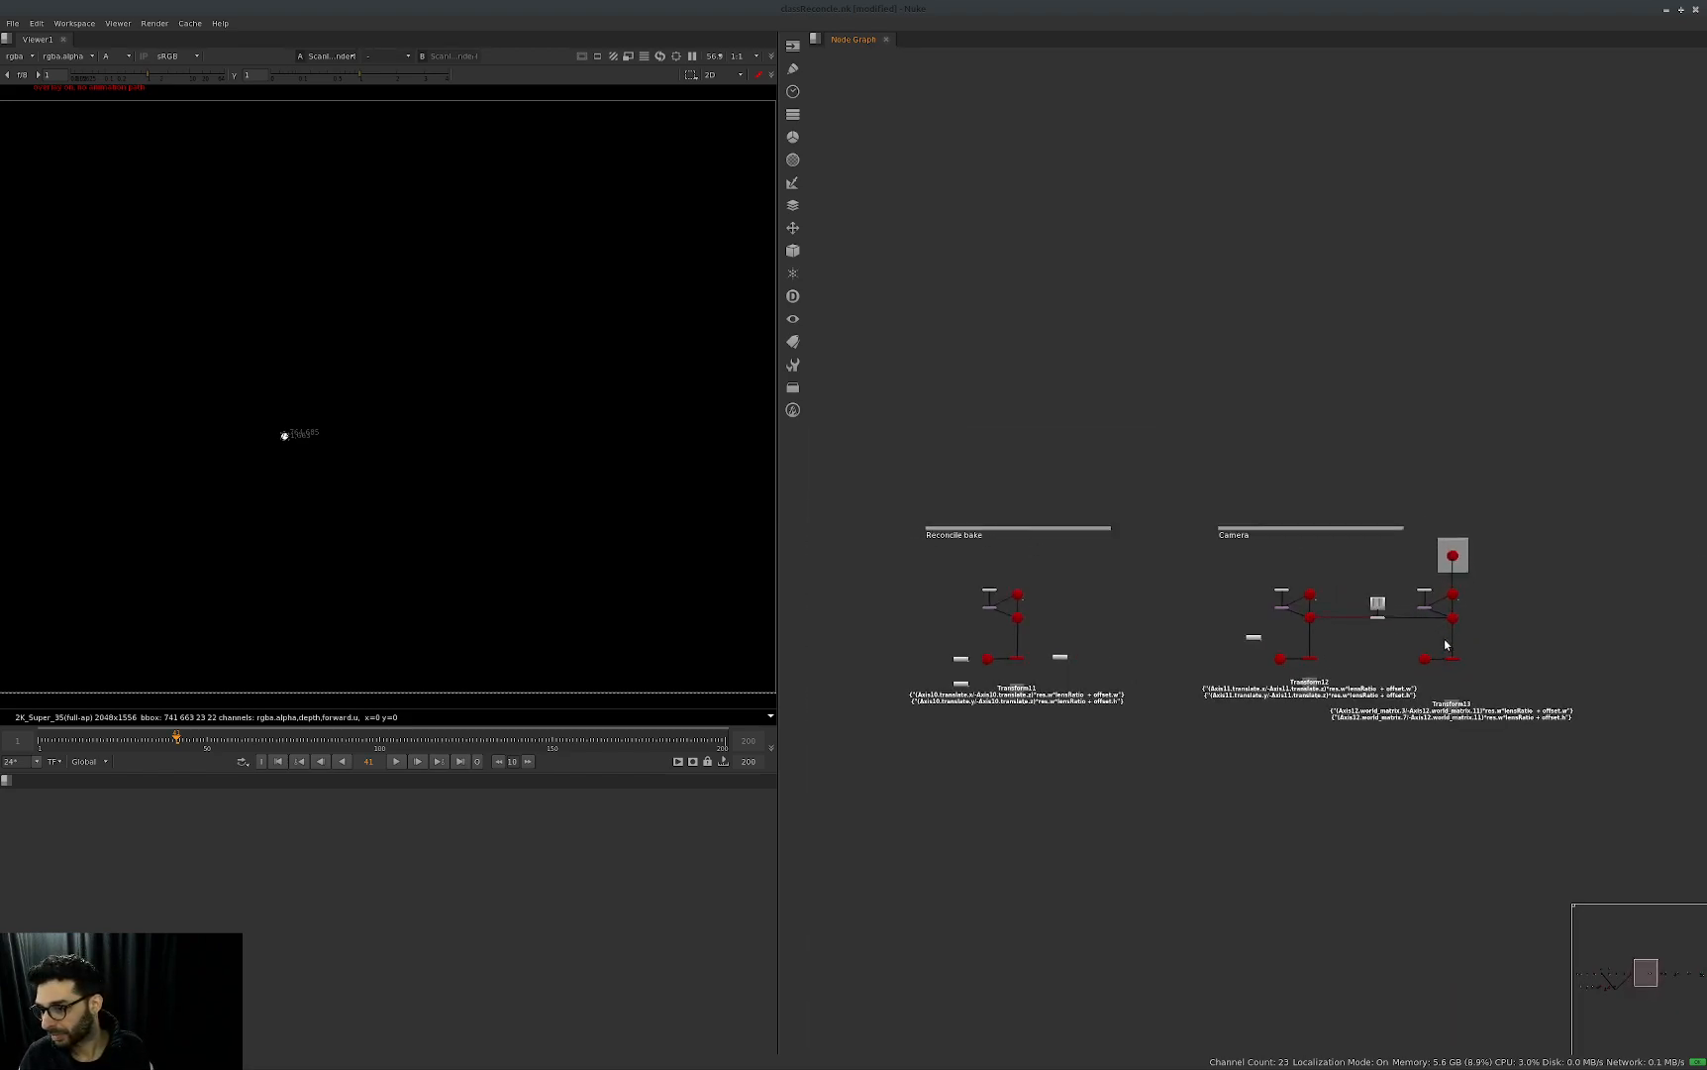
scroll(1075, 711, "up", 2)
scroll(1076, 711, "up", 6)
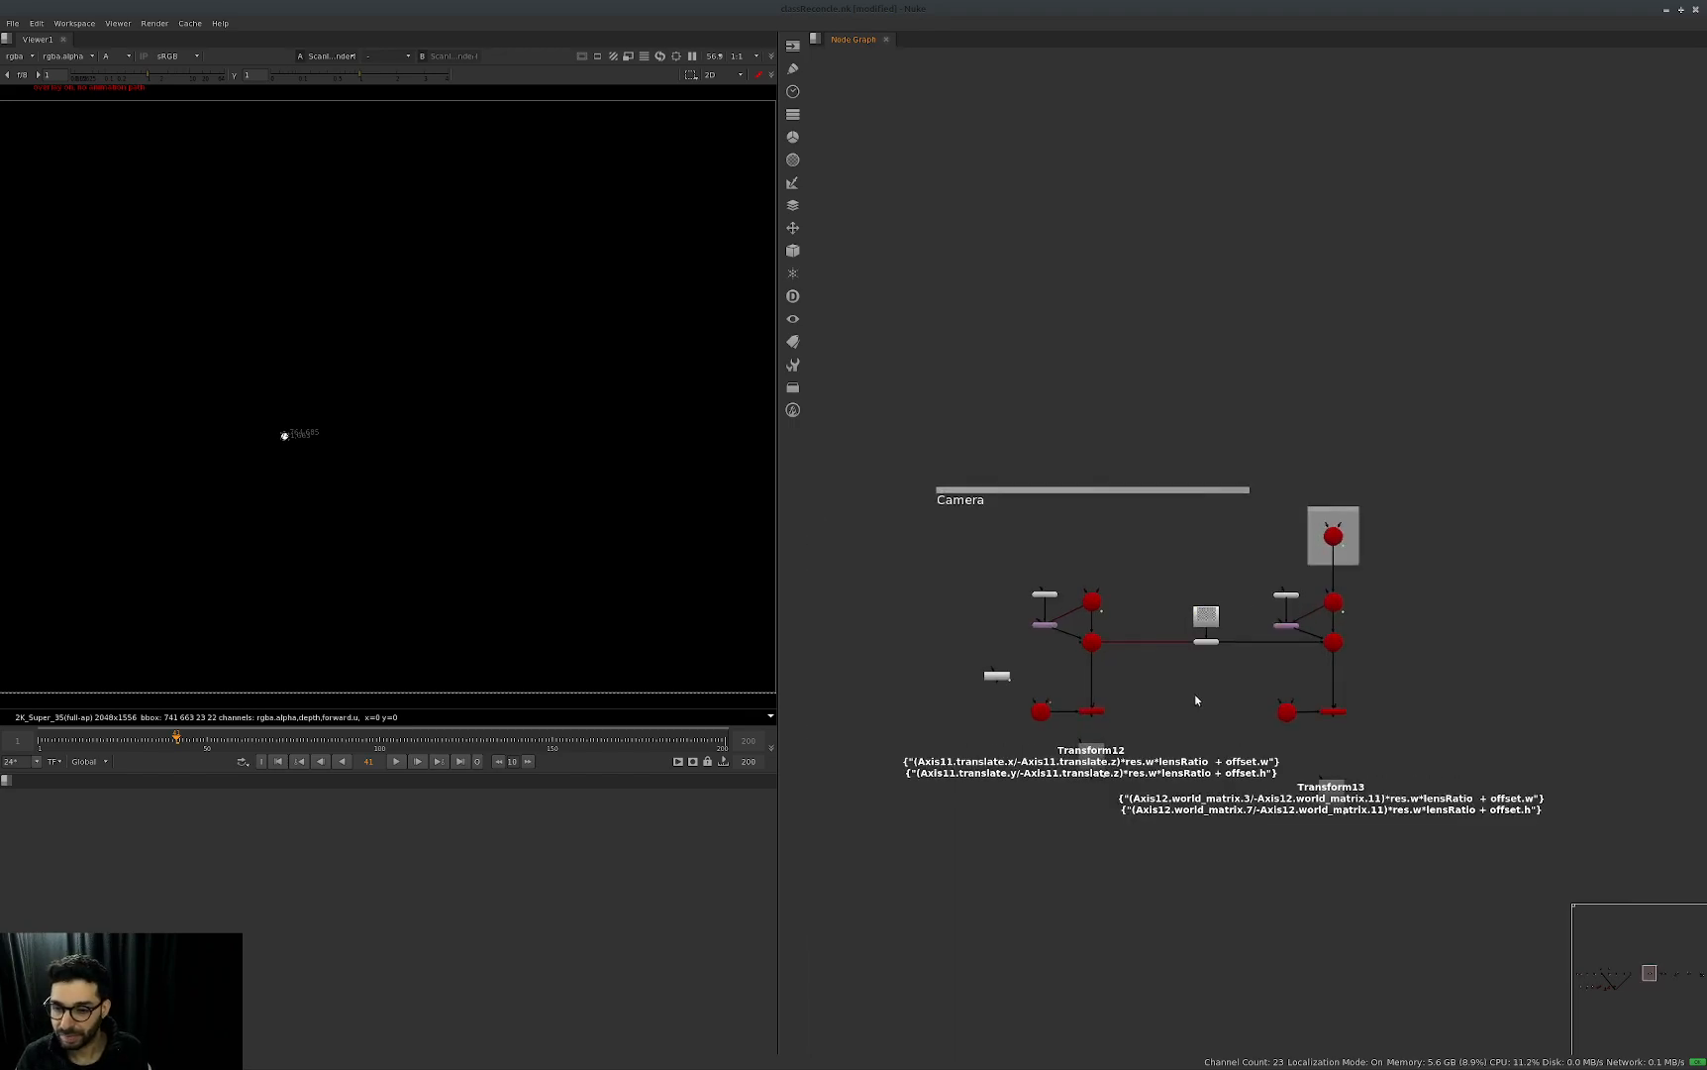
key("1")
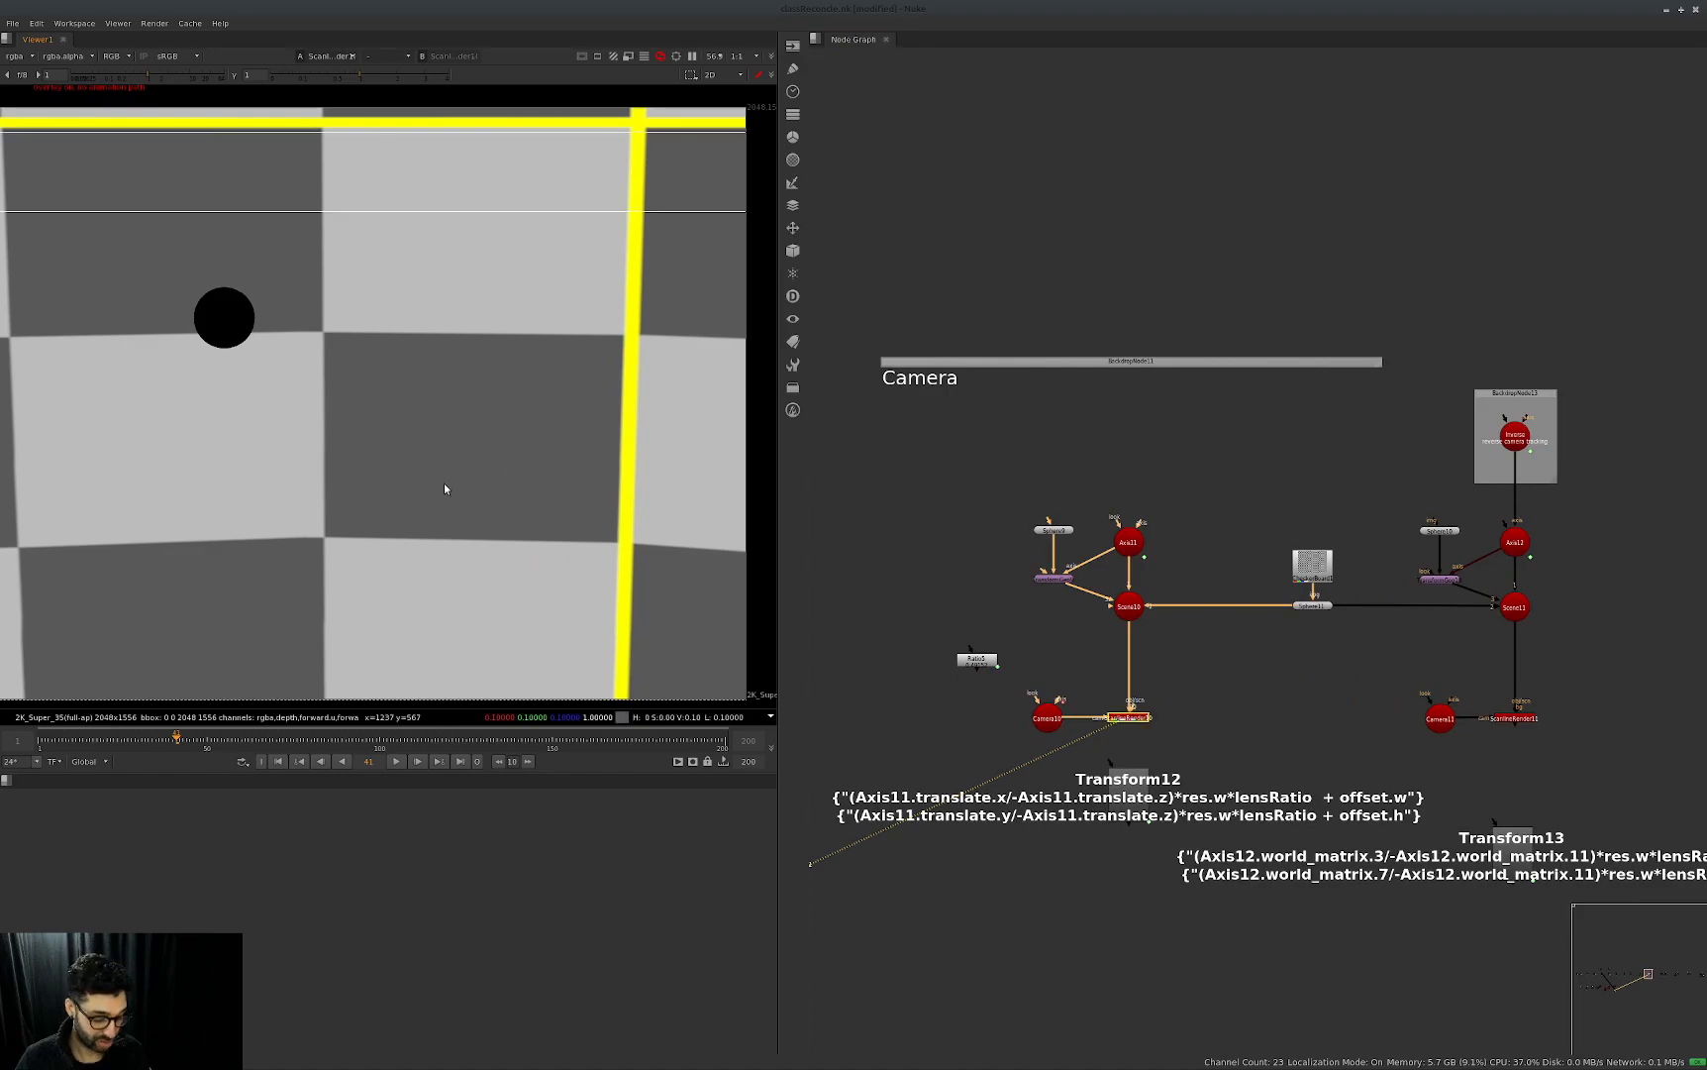
Open Camera10's properties, scrub through the timeline, return to the first frame and check the projection settings.
double_click(1047, 717)
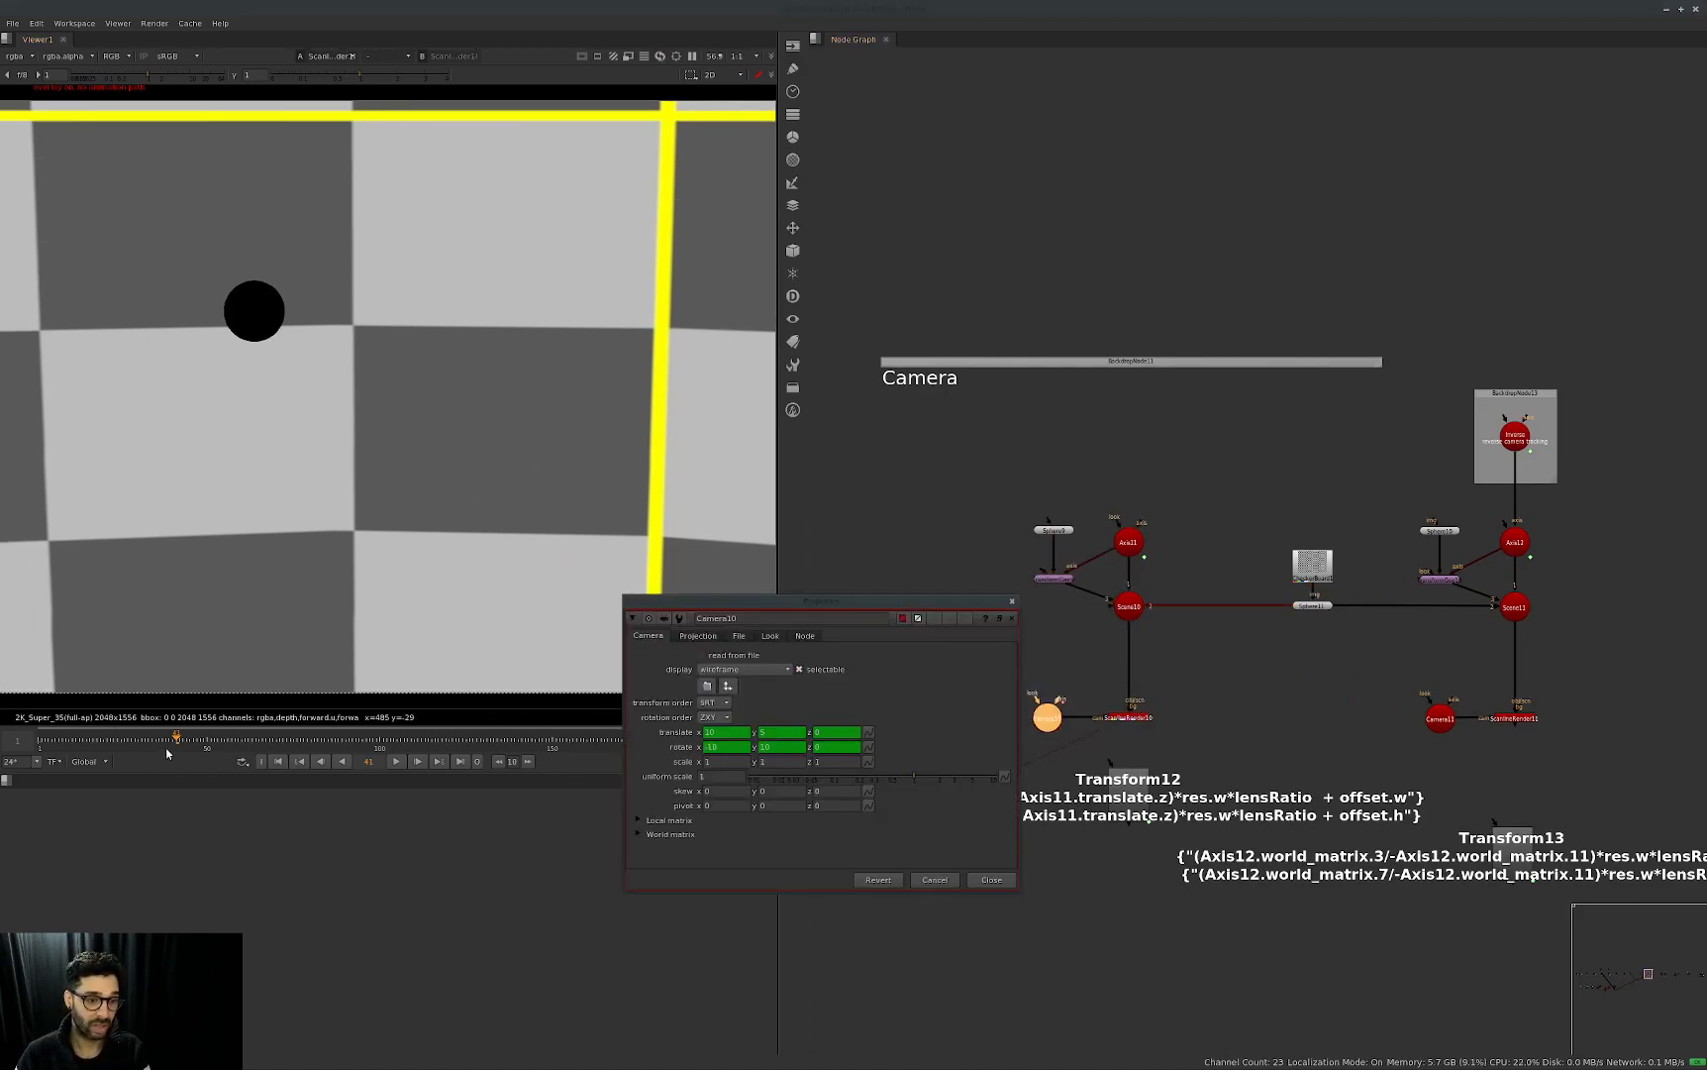
left_click(79, 739)
left_click_drag(114, 742, 315, 739)
left_click_drag(453, 749, 614, 739)
key("Home")
left_click(697, 637)
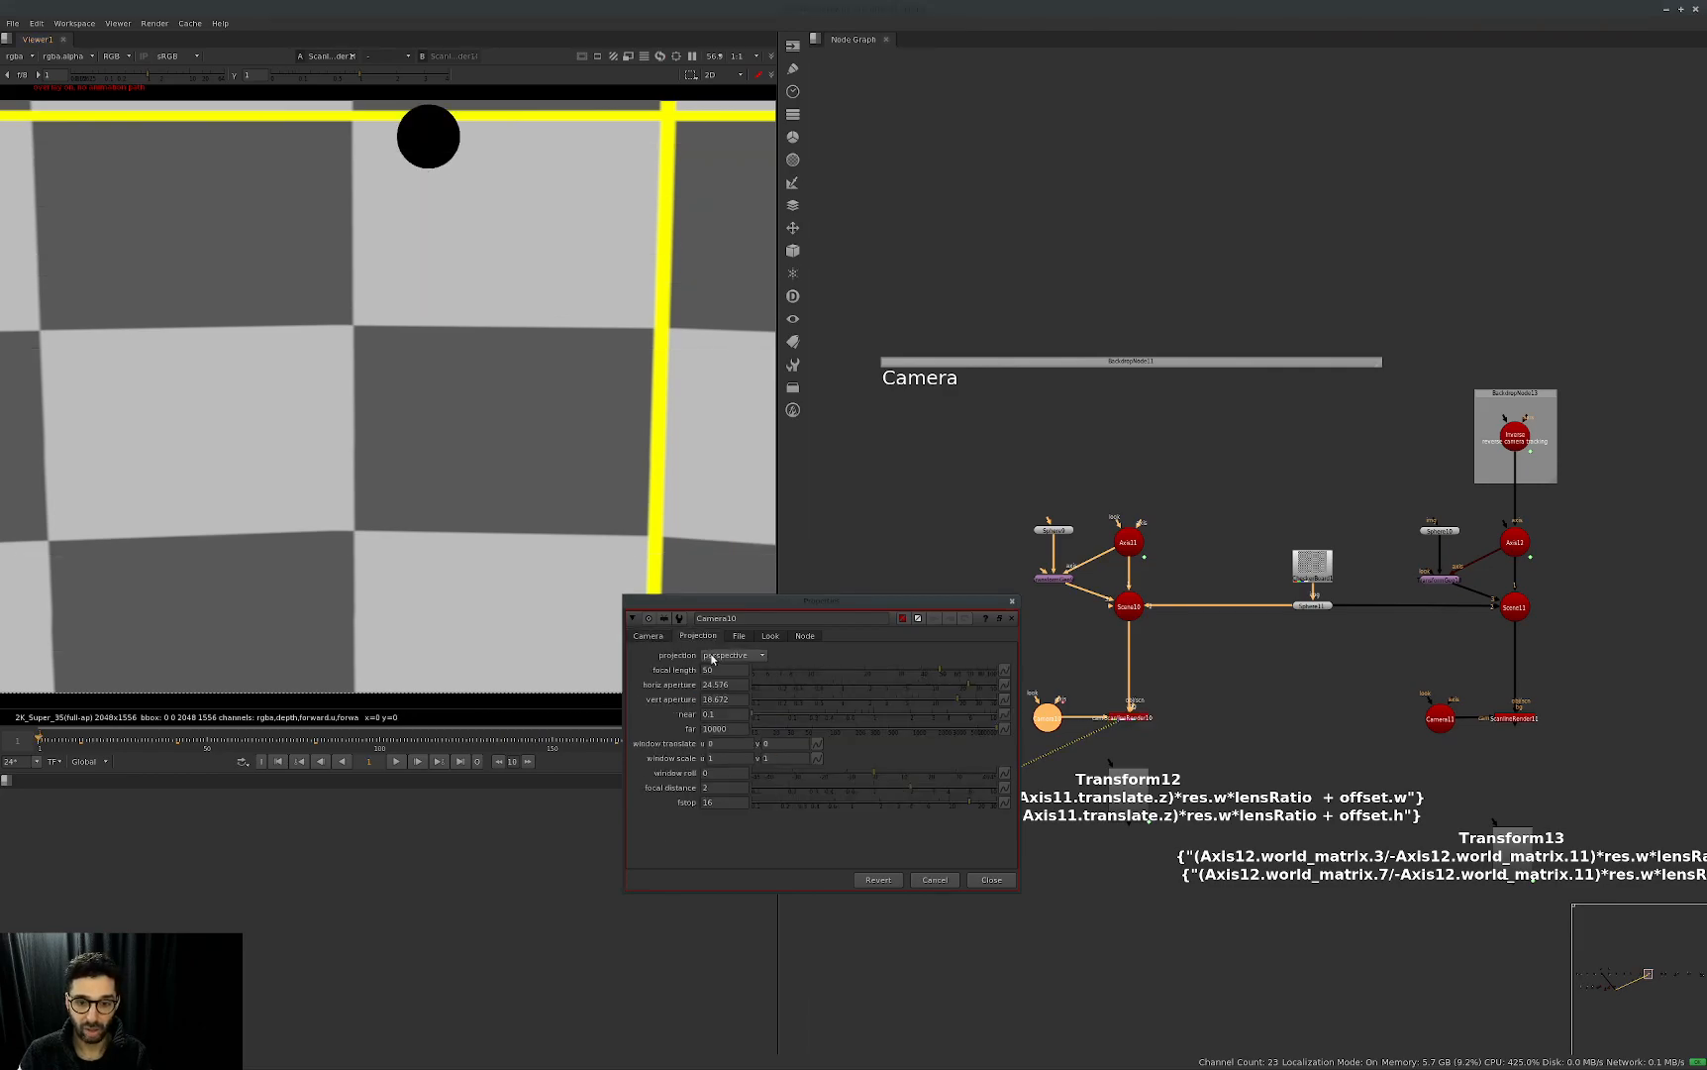
left_click(1002, 881)
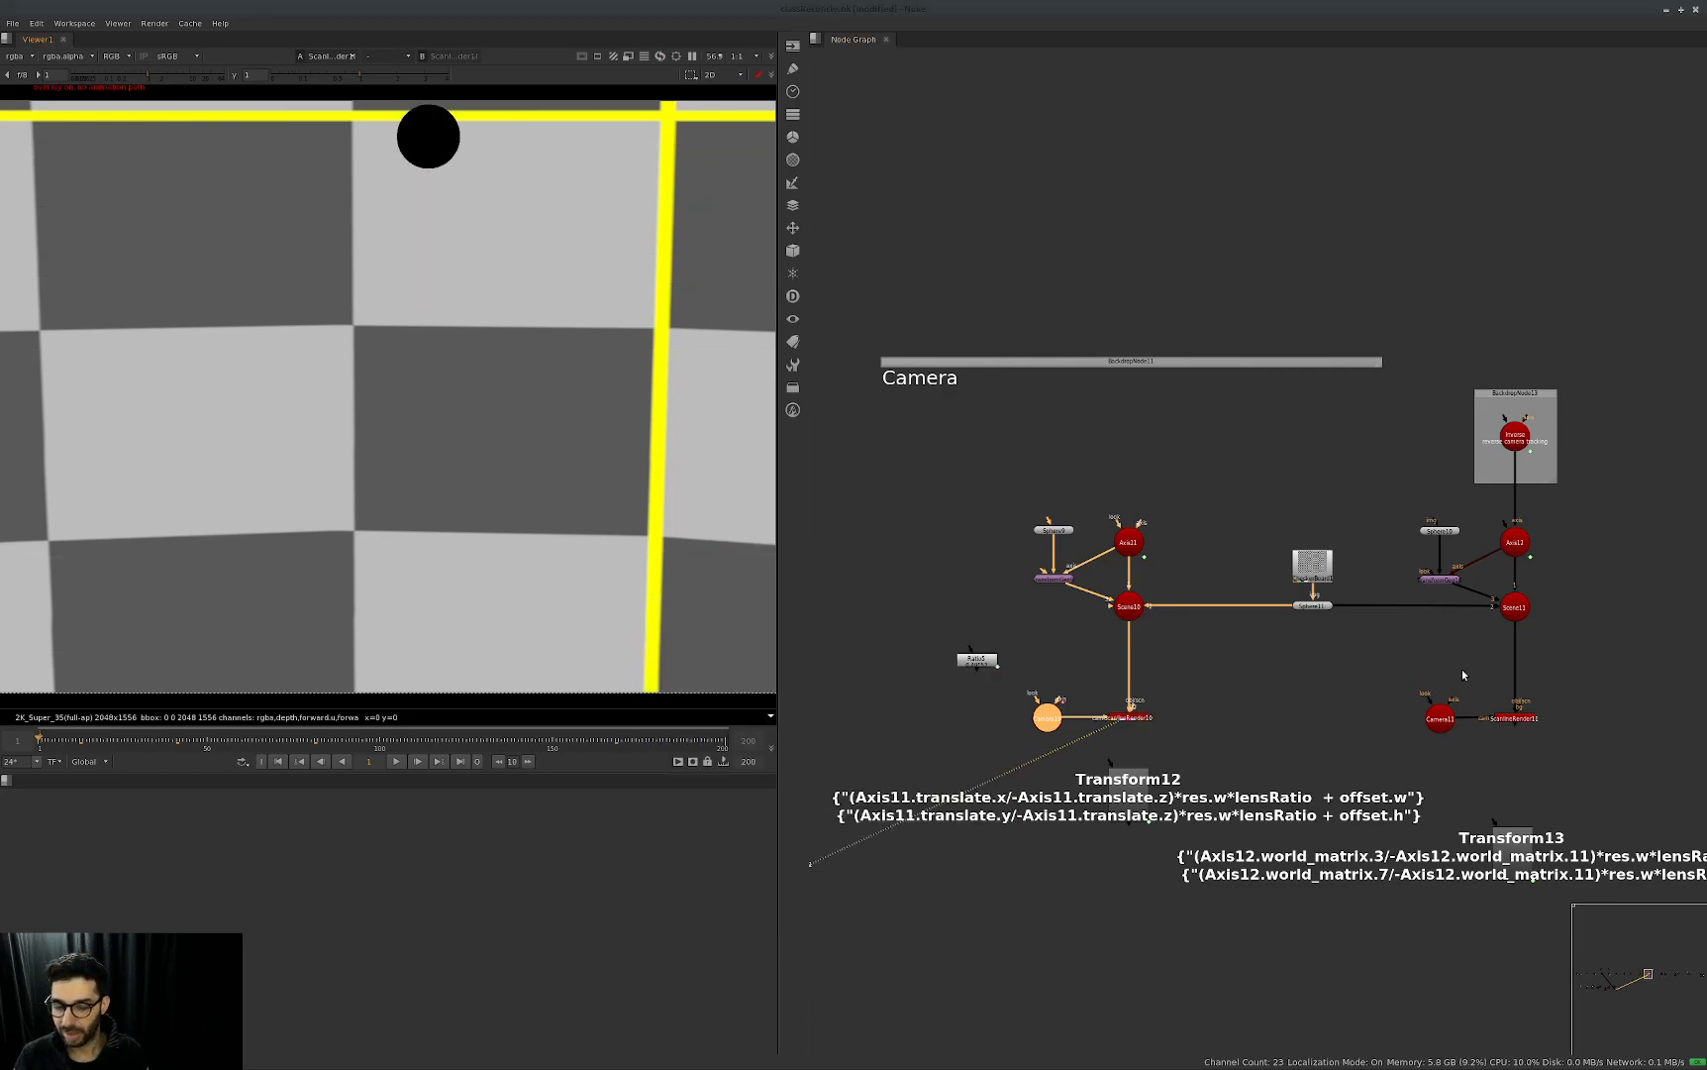
Display Scene10 of the Camera group in the 3D viewer.
scroll(481, 458, "down", 1)
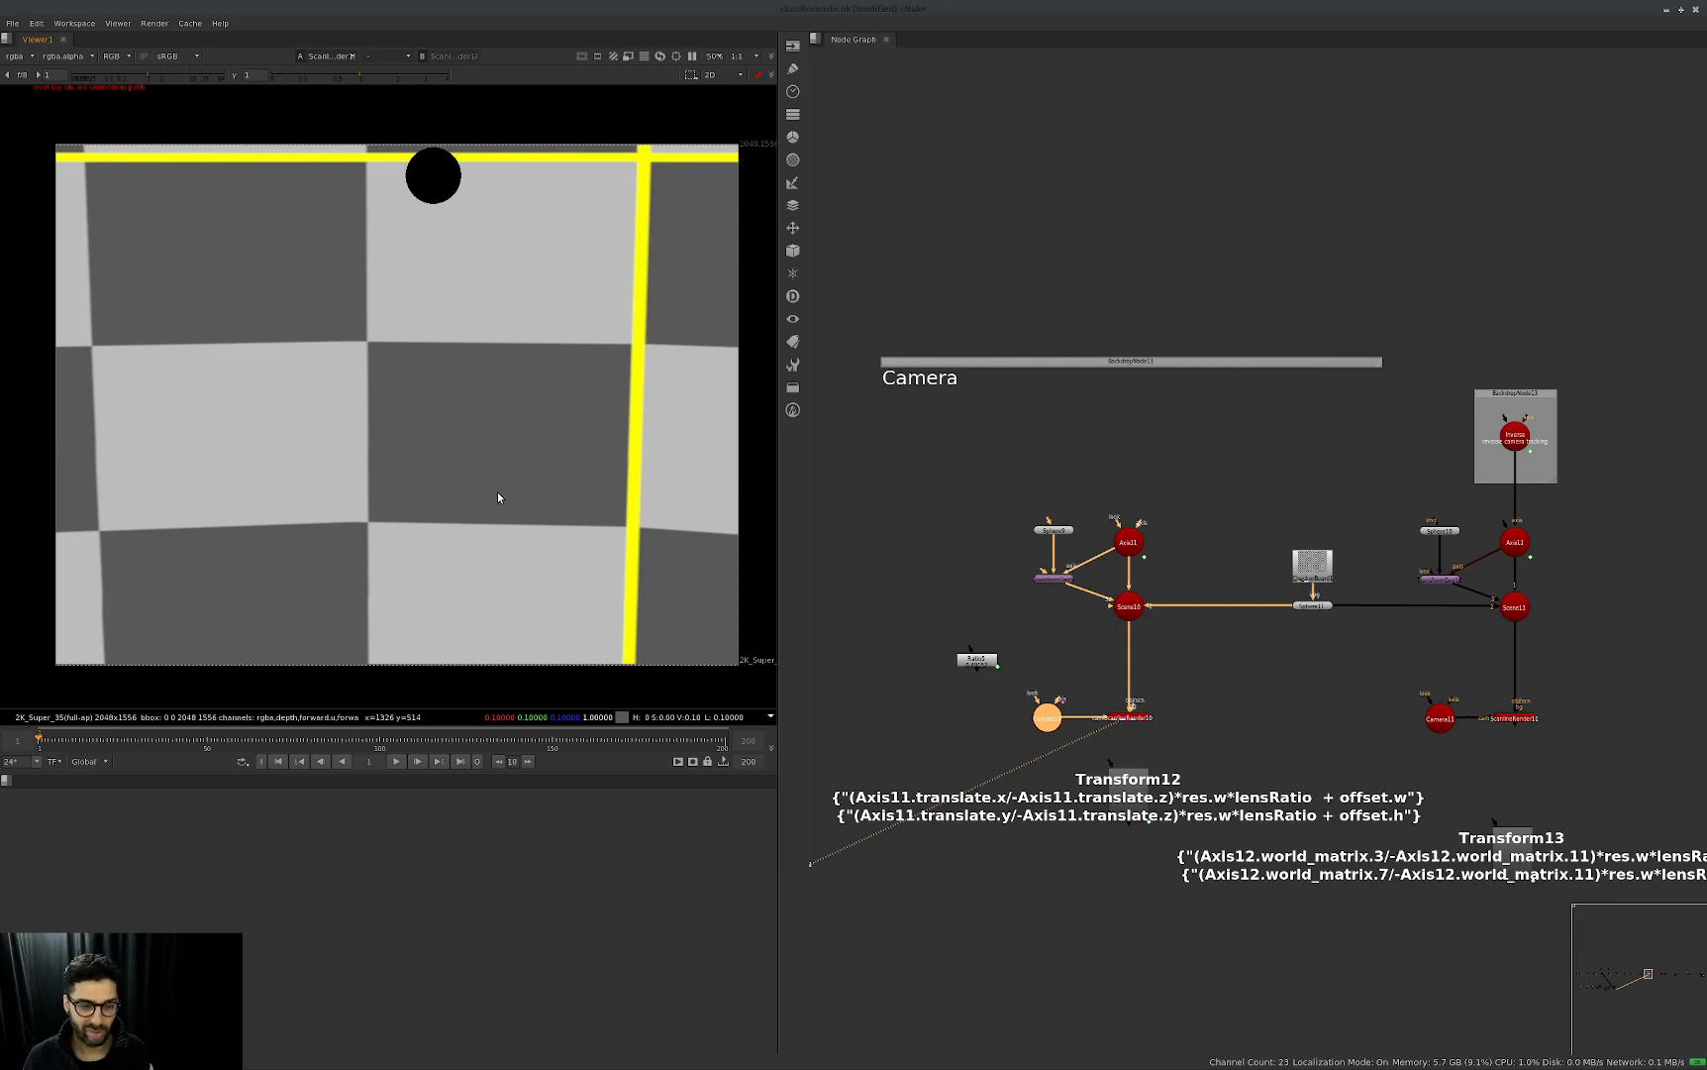
key("1")
left_click(1066, 754)
left_click(1130, 612)
key("1")
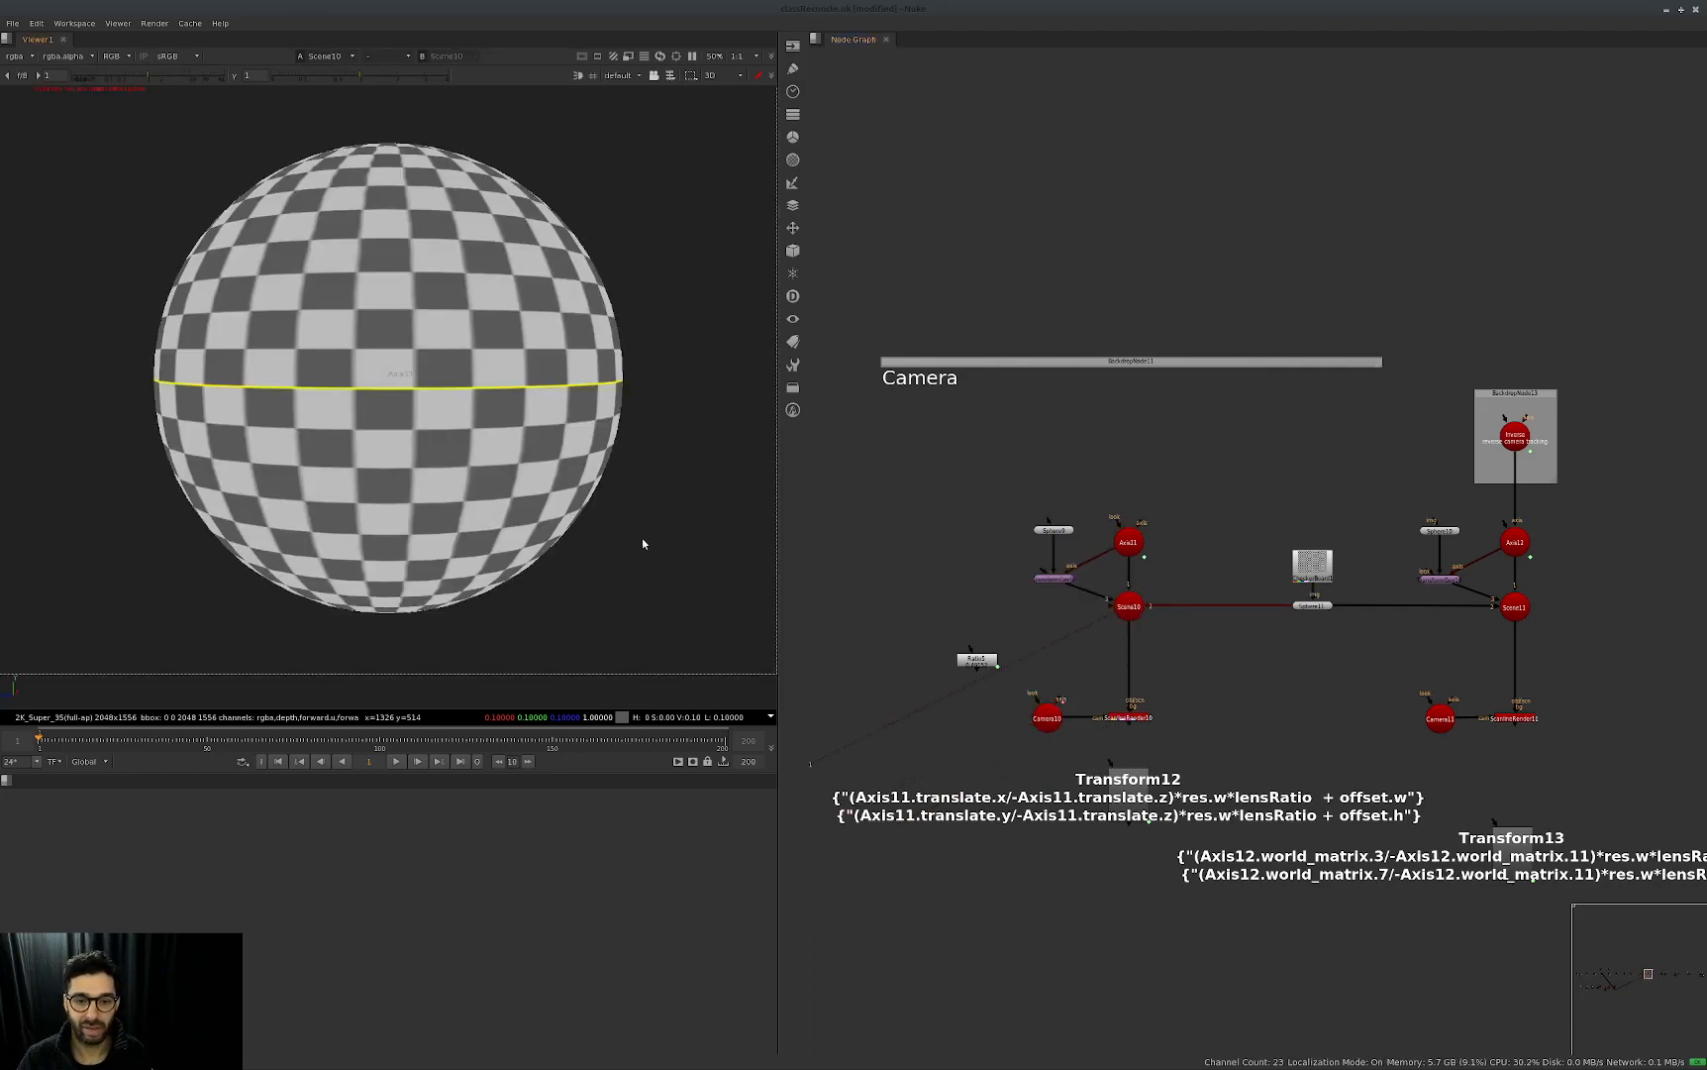
Turn on the grid display in the viewer's 3D settings and close them.
key("s")
left_click(1123, 313)
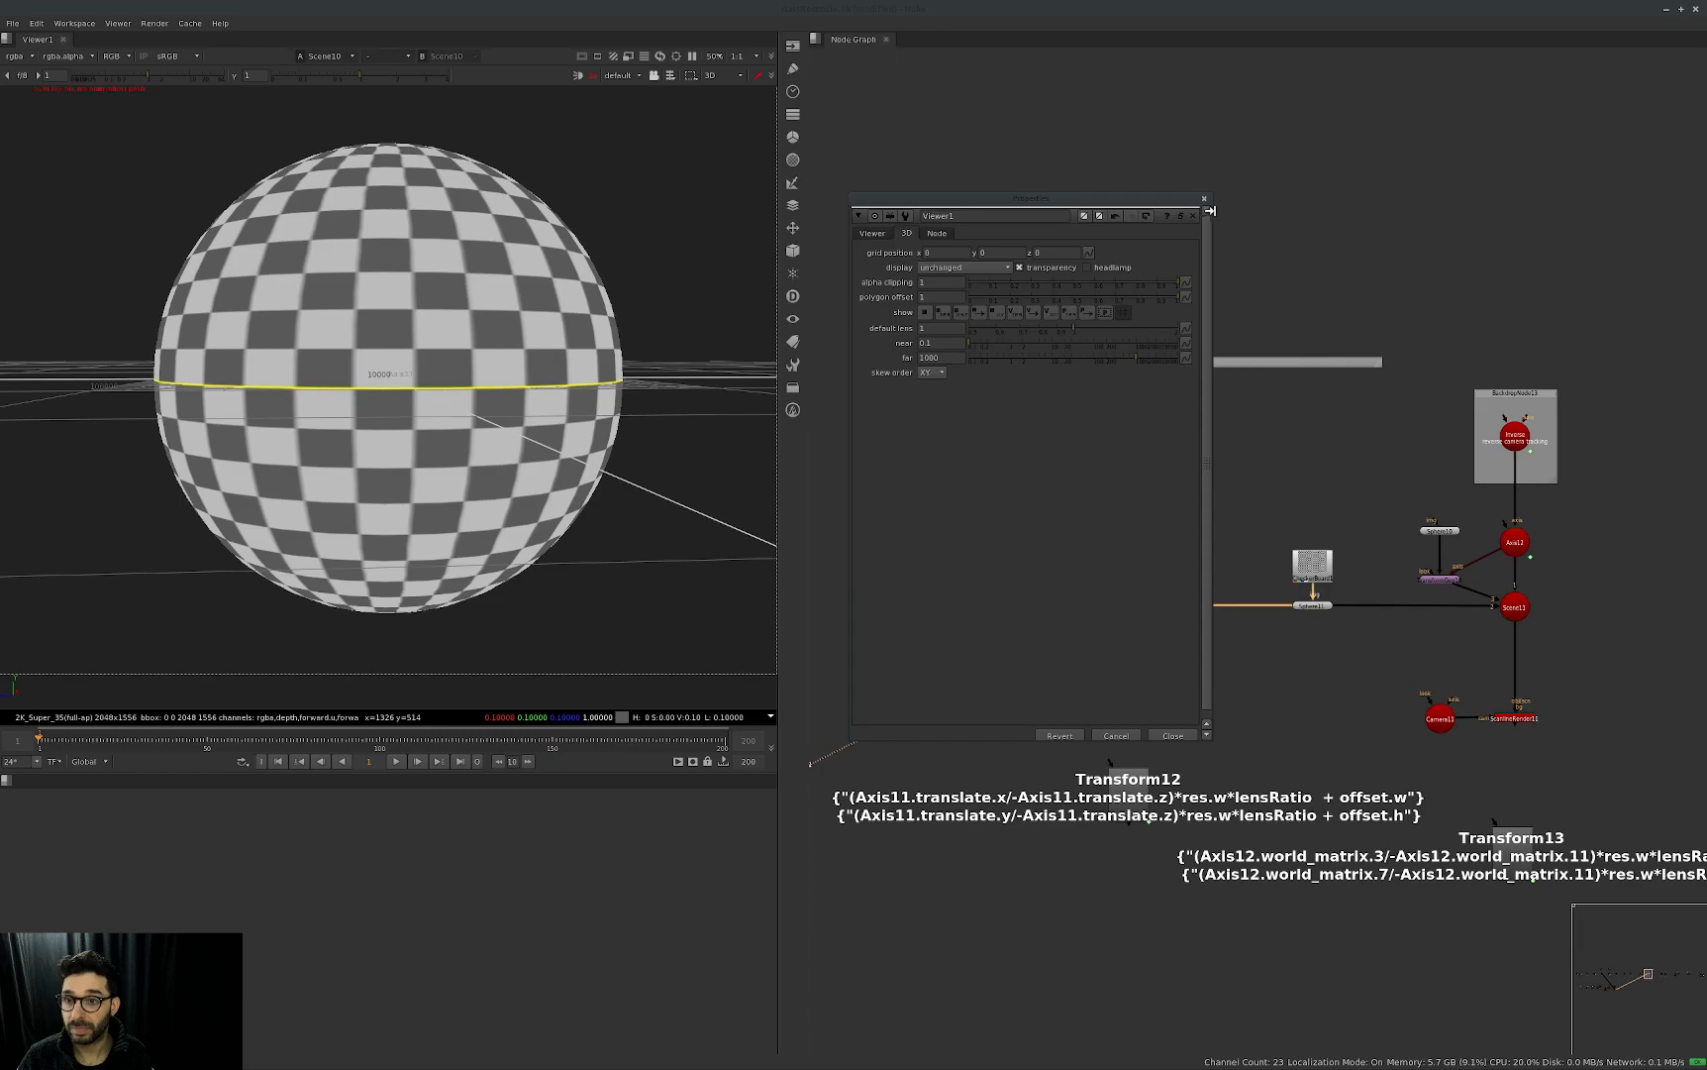
left_click(1204, 198)
scroll(488, 599, "down", 3)
scroll(489, 598, "up", 5)
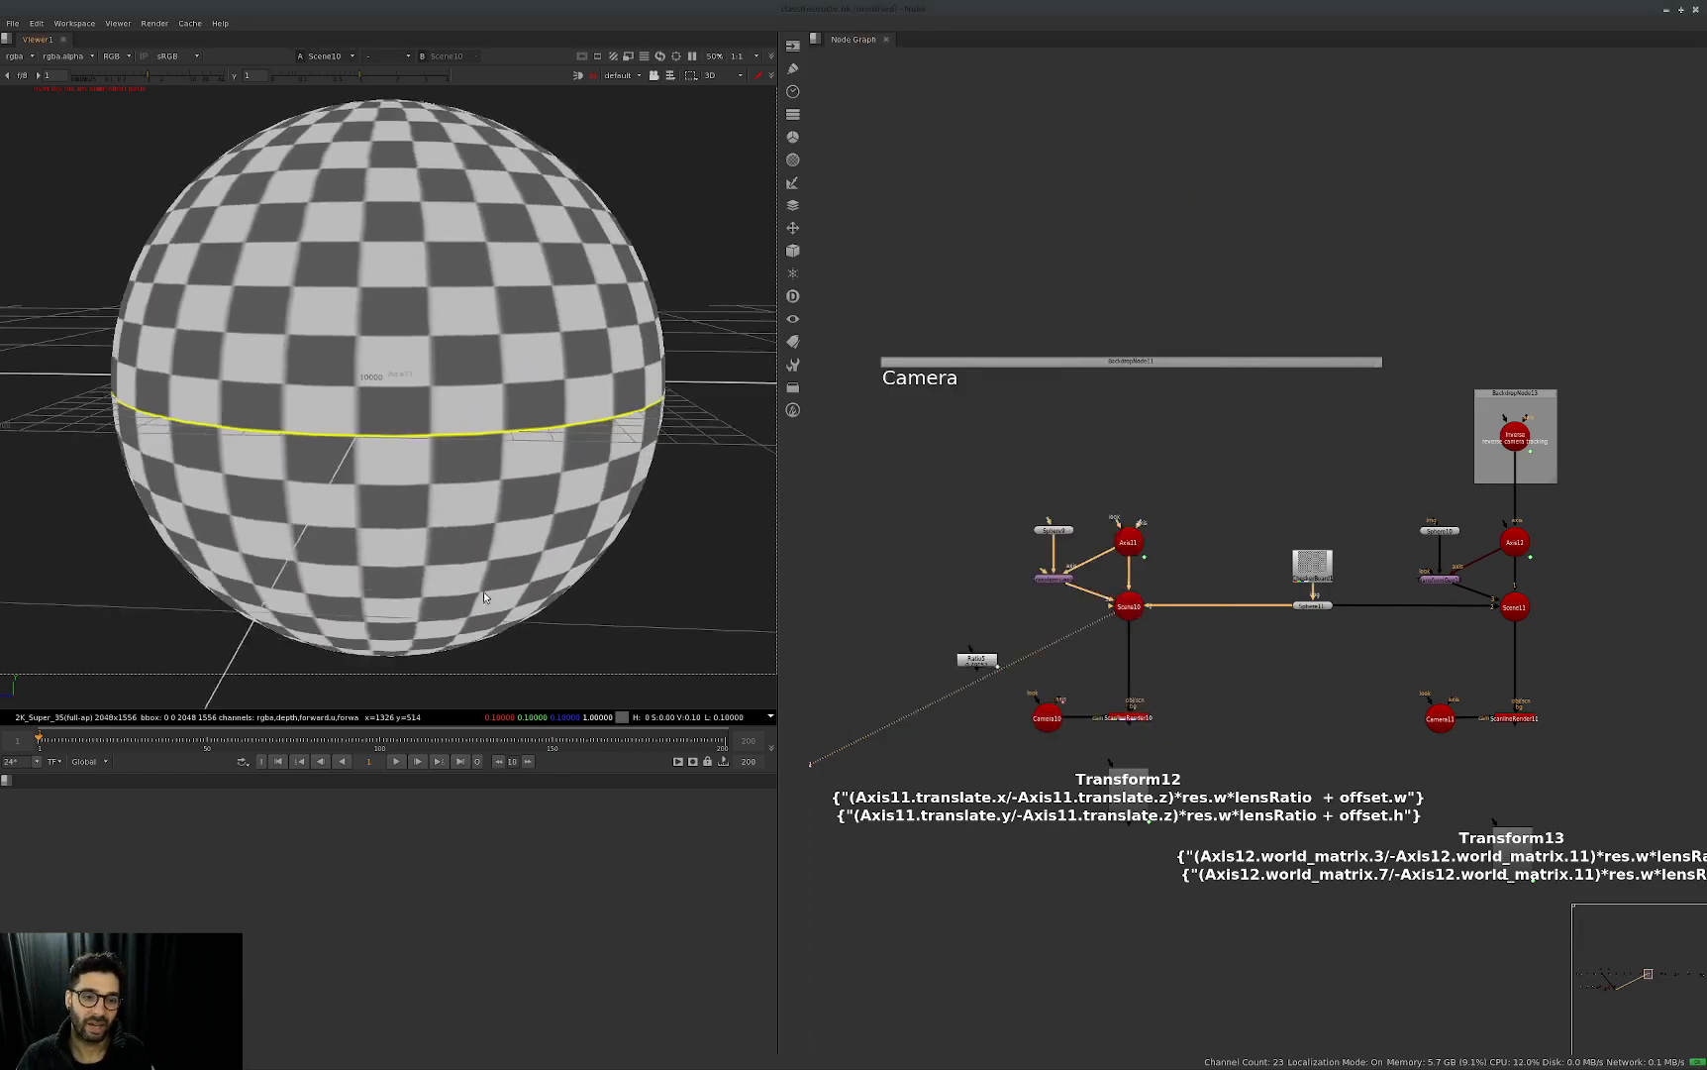
Display the ScanlineRender below Scene10 and compare its 2D output with the 3D view of the checkered sphere.
left_click_drag(1230, 675, 1095, 747)
key("1")
left_click(547, 542)
key("Tab")
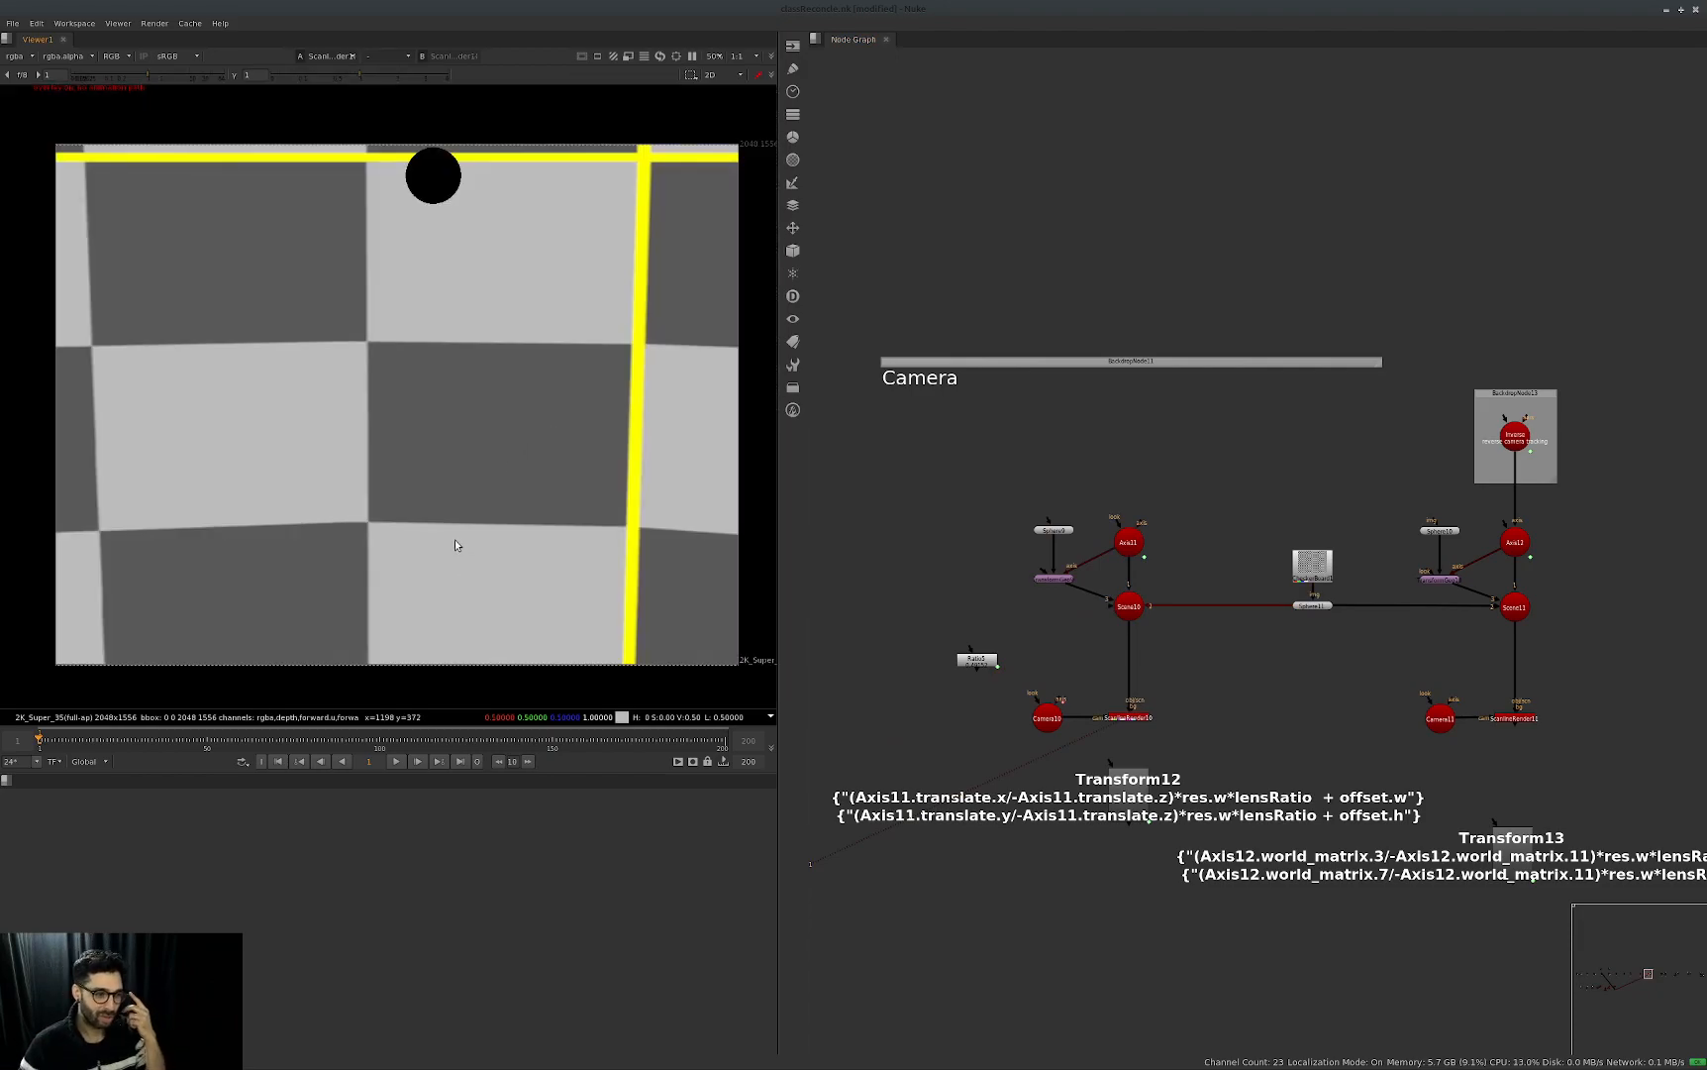
key("Tab")
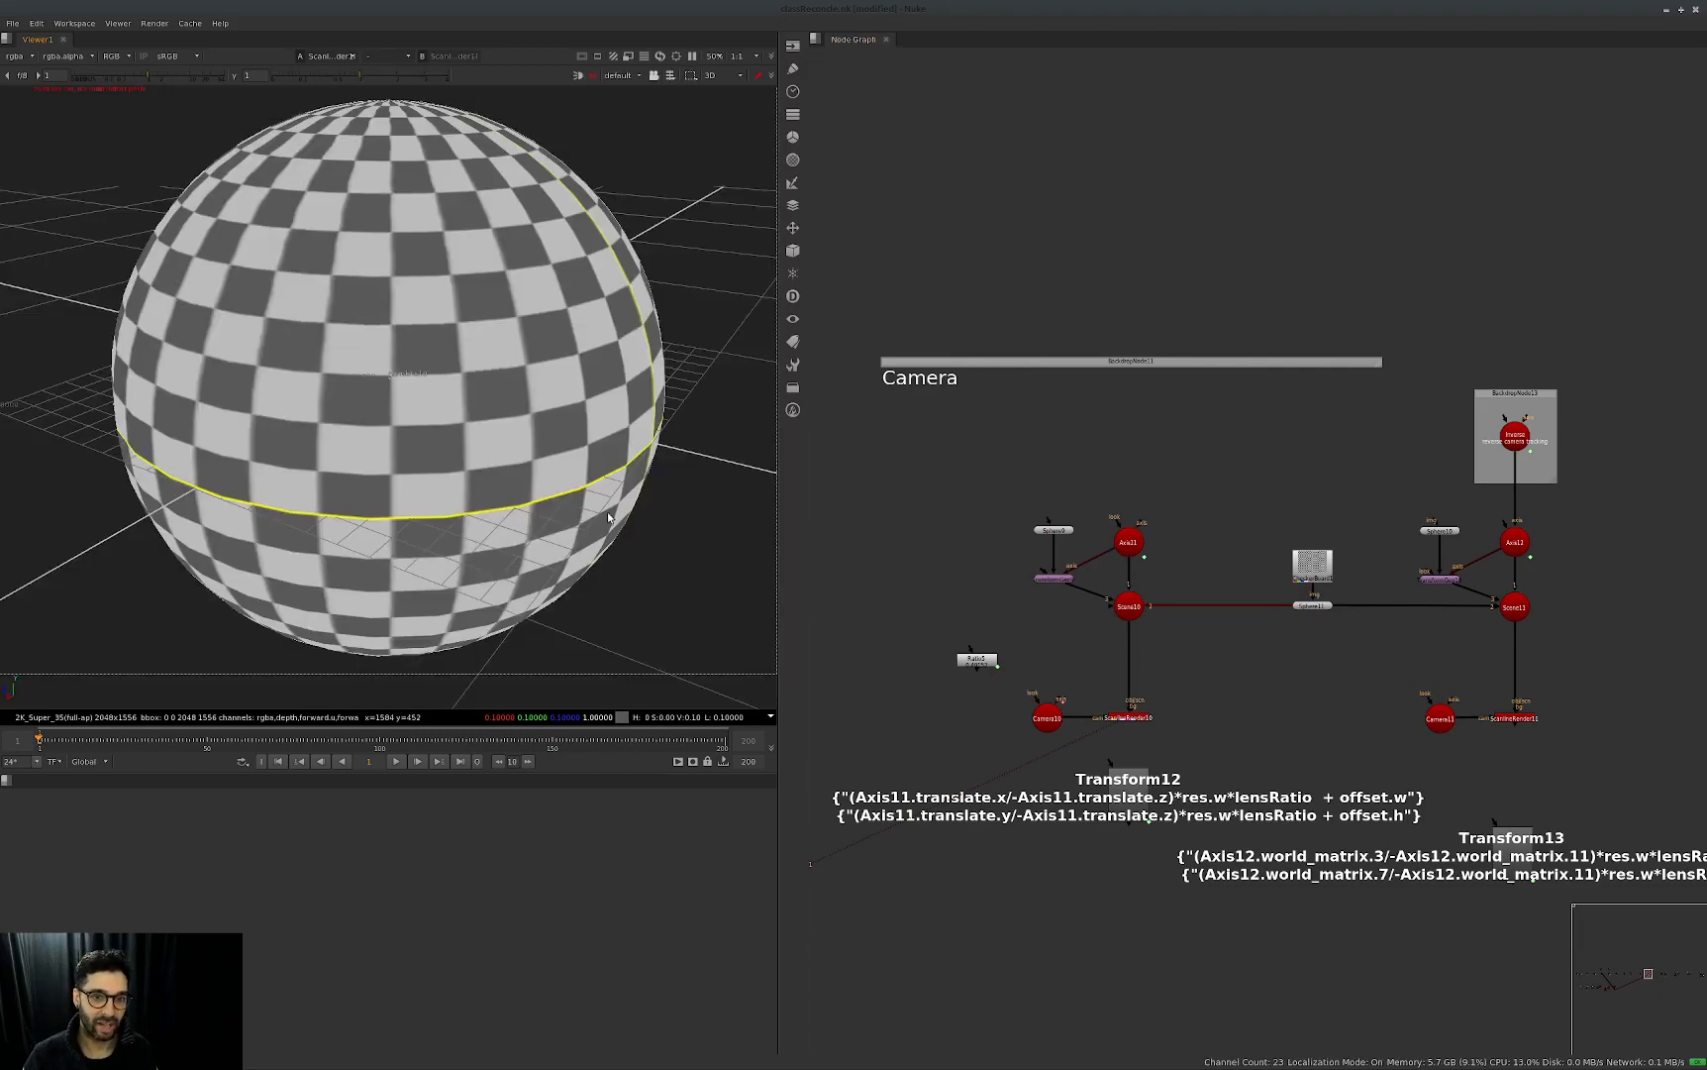
scroll(535, 567, "up", 3)
scroll(508, 555, "down", 8)
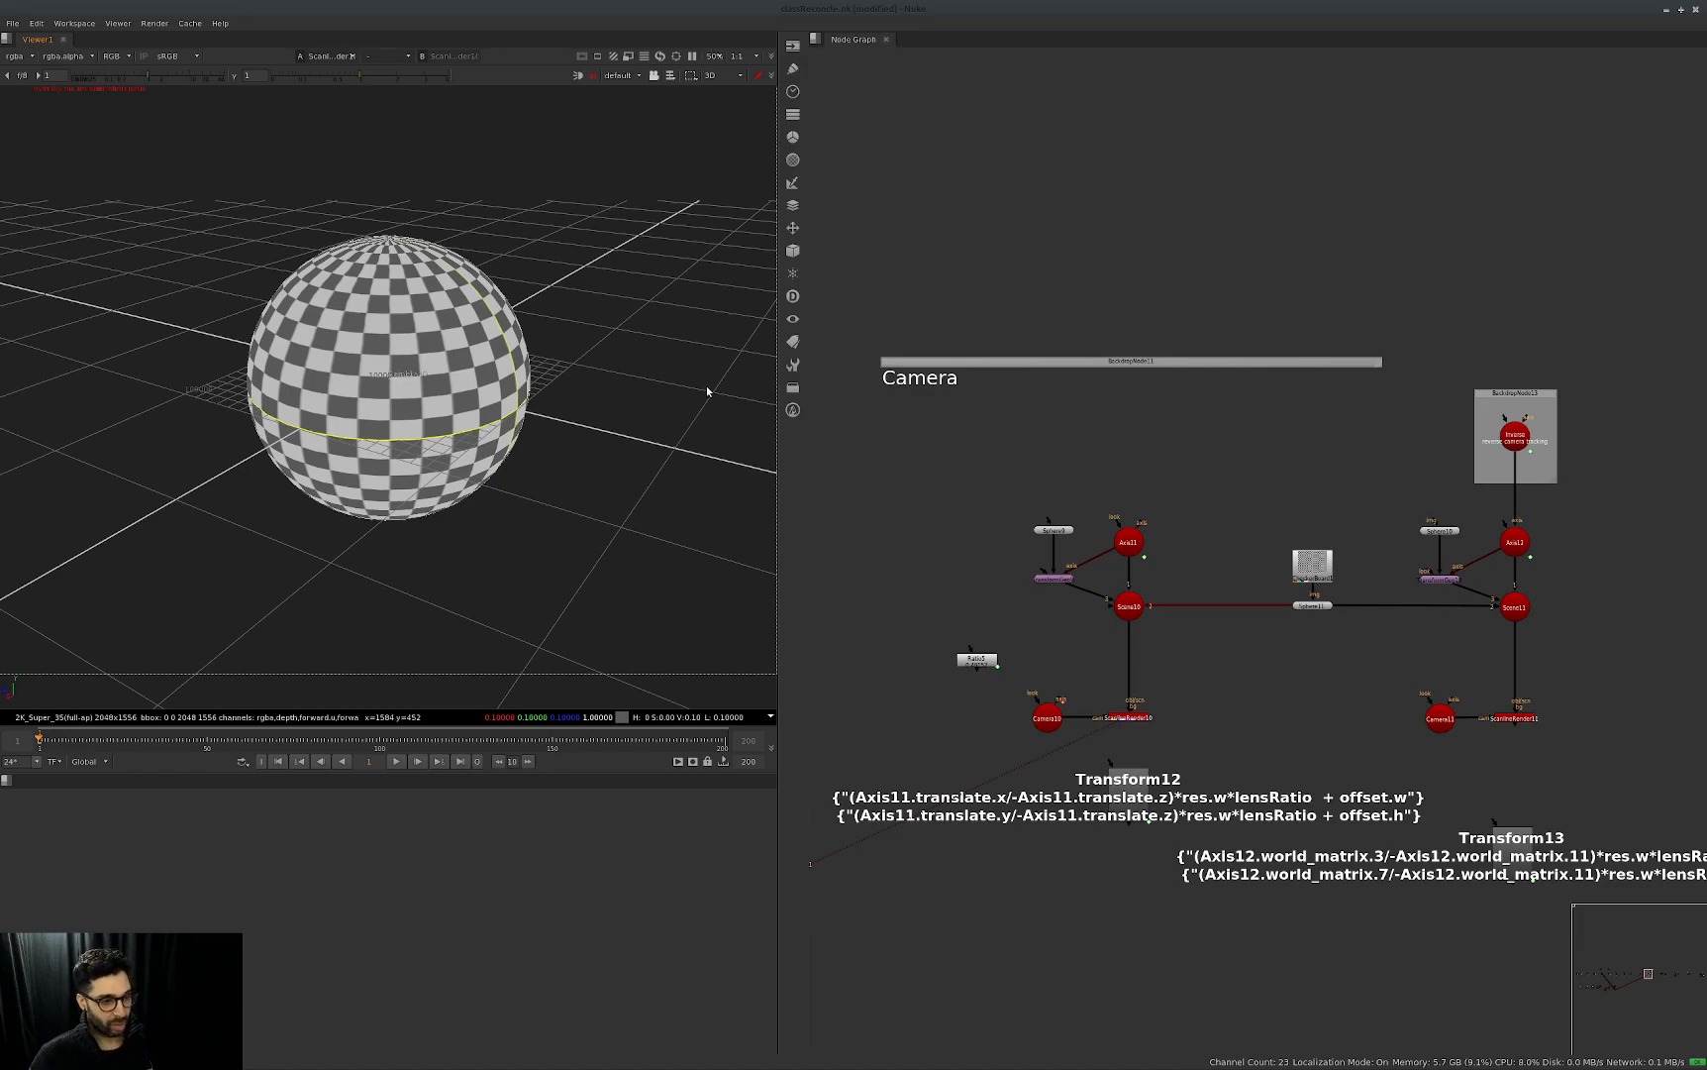
left_click(1129, 716)
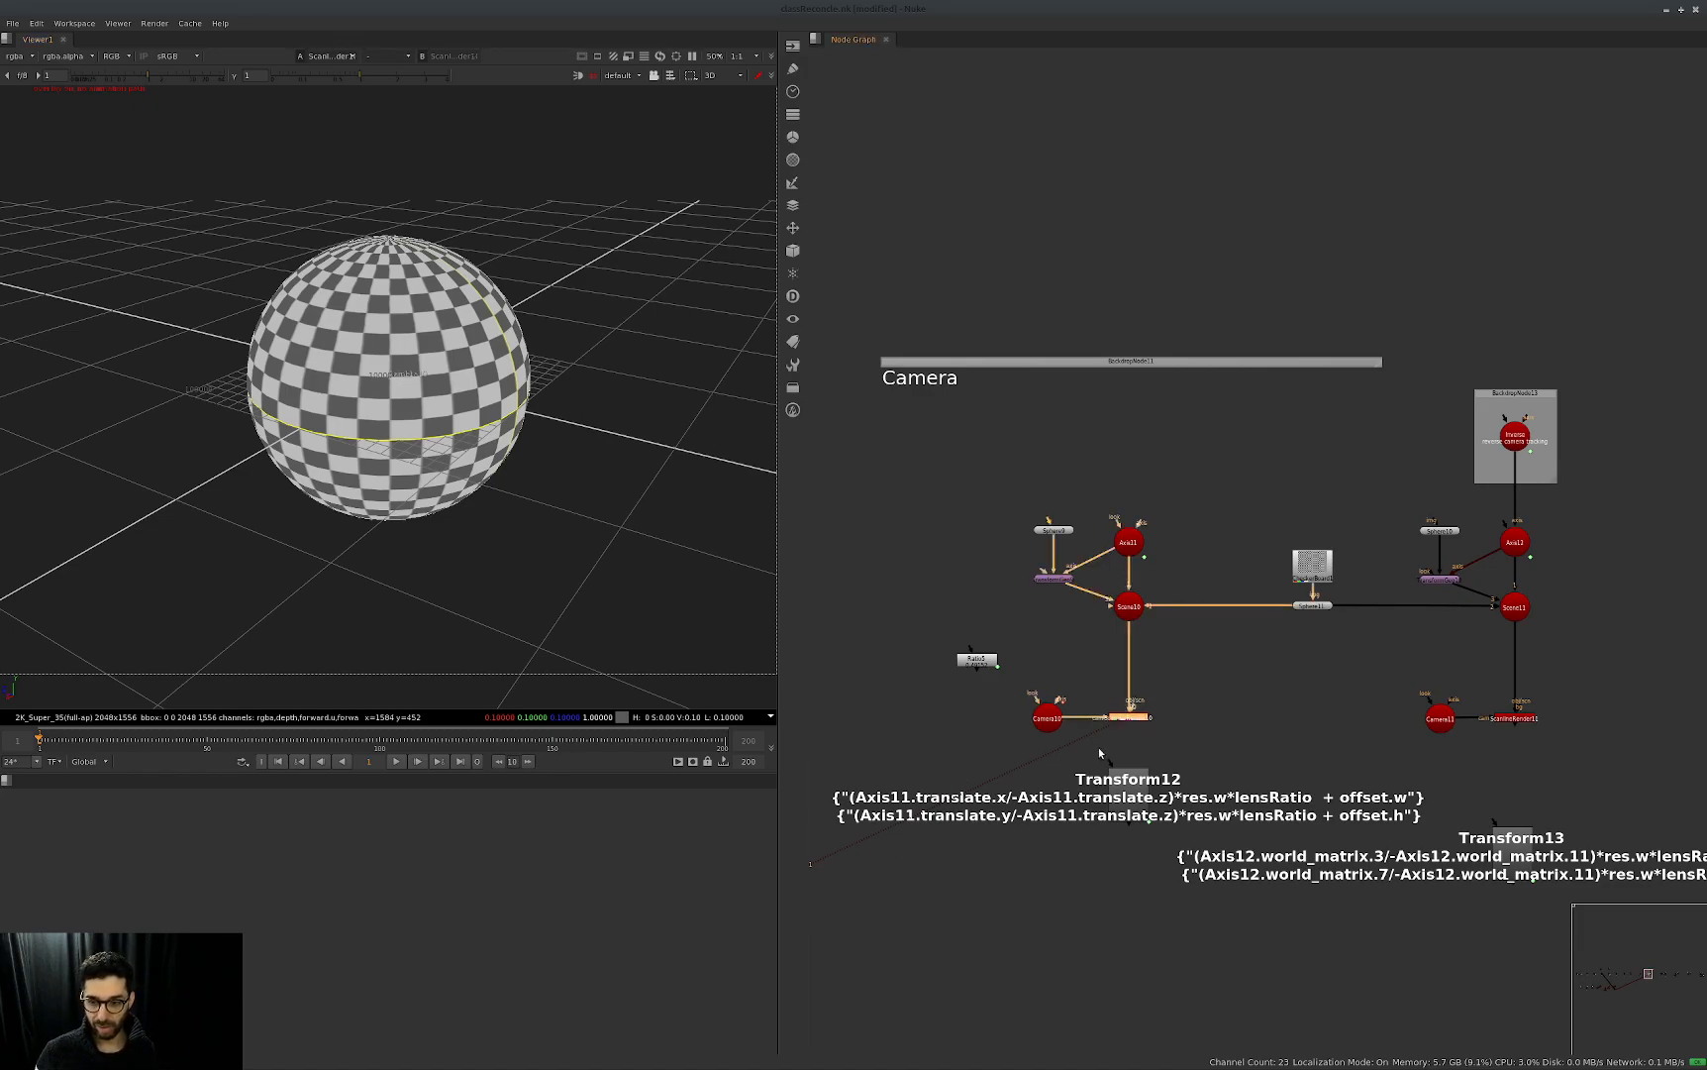
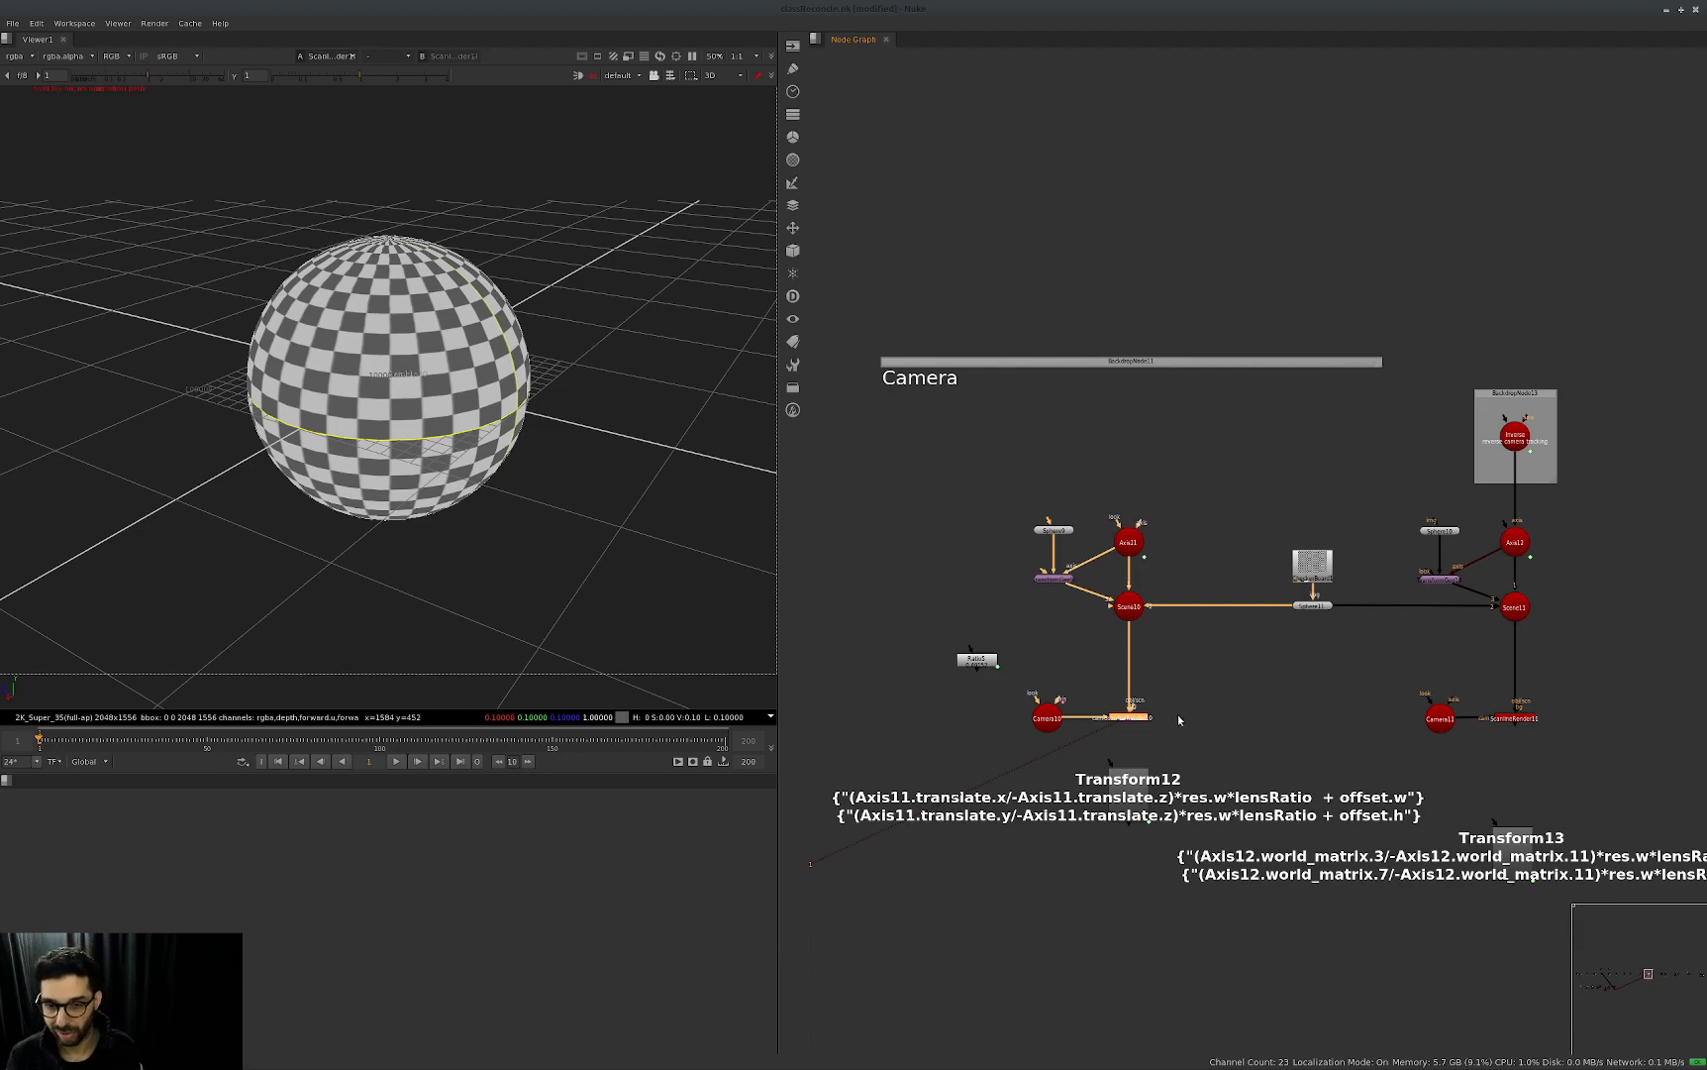
Disable the checkered sphere that feeds both scenes of the Camera group.
left_click(533, 648)
left_click(1054, 531)
key("d")
left_click(1312, 605)
key("d")
left_click_drag(522, 483, 265, 735, "ctrl")
left_click(1094, 682)
Check Camera10's translate and rotate values across the timeline, close its properties and view the camera from another side in 3D.
double_click(1047, 727)
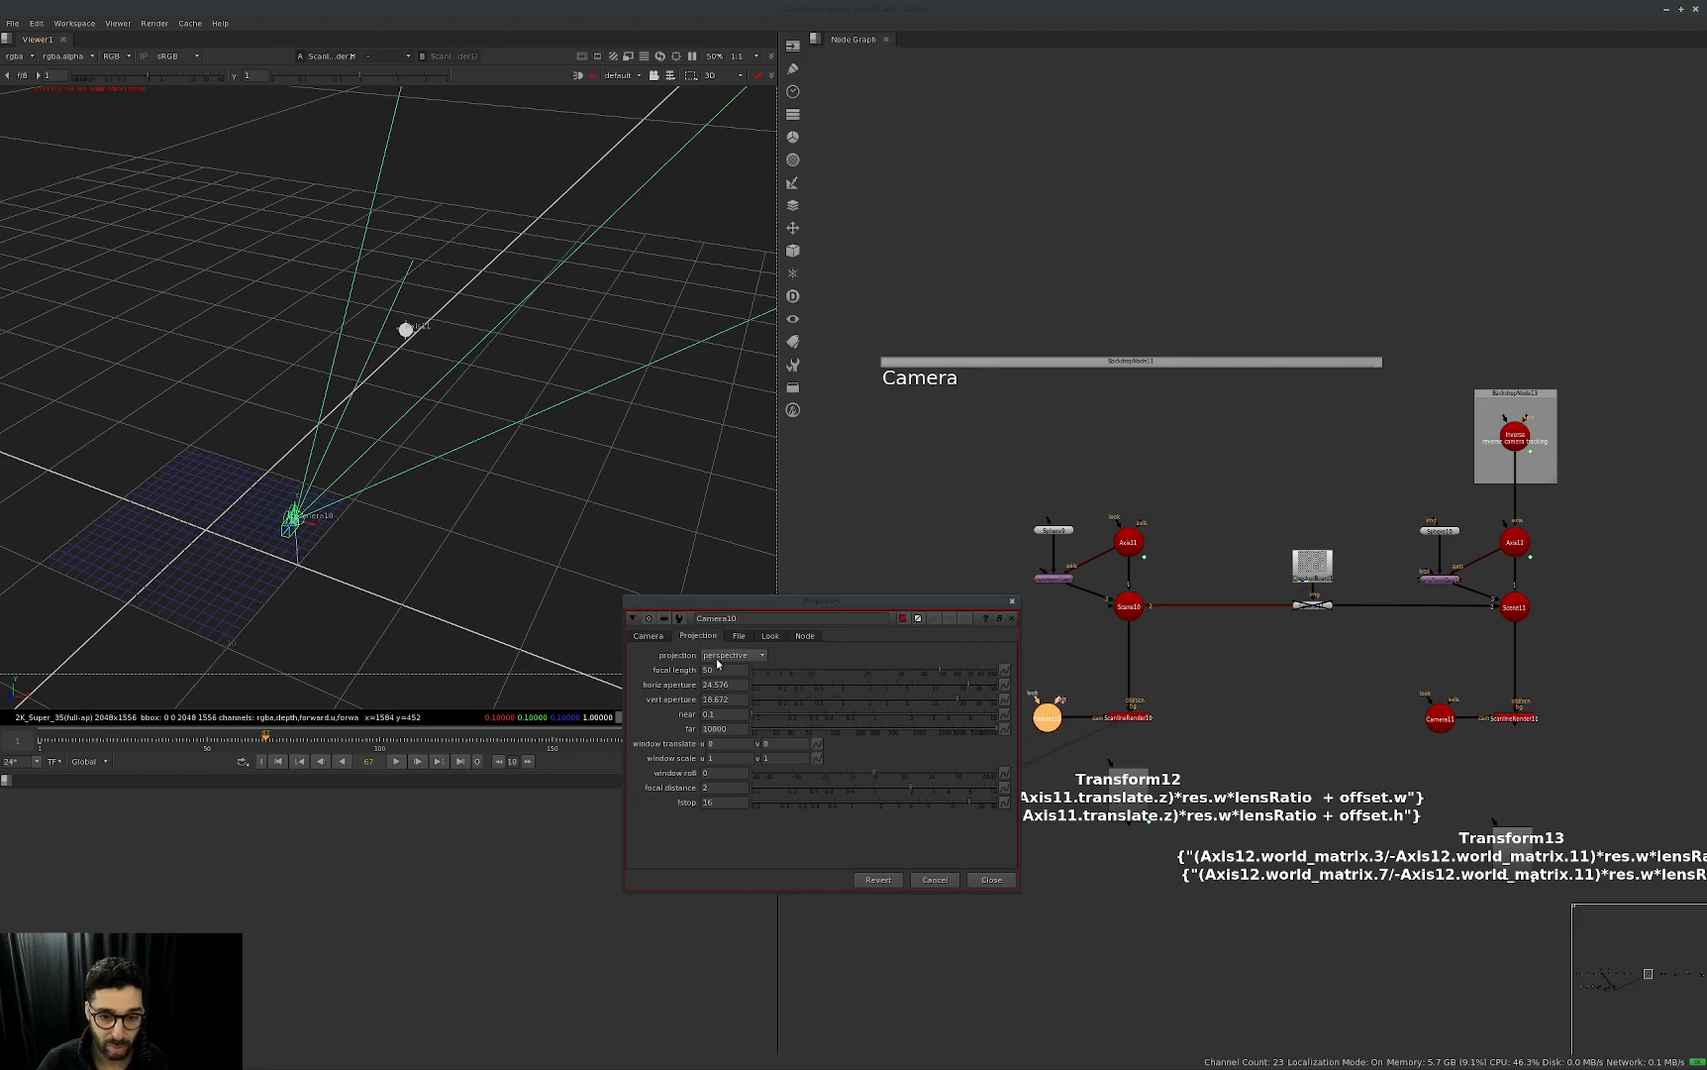
left_click(649, 635)
left_click_drag(85, 744, 105, 743)
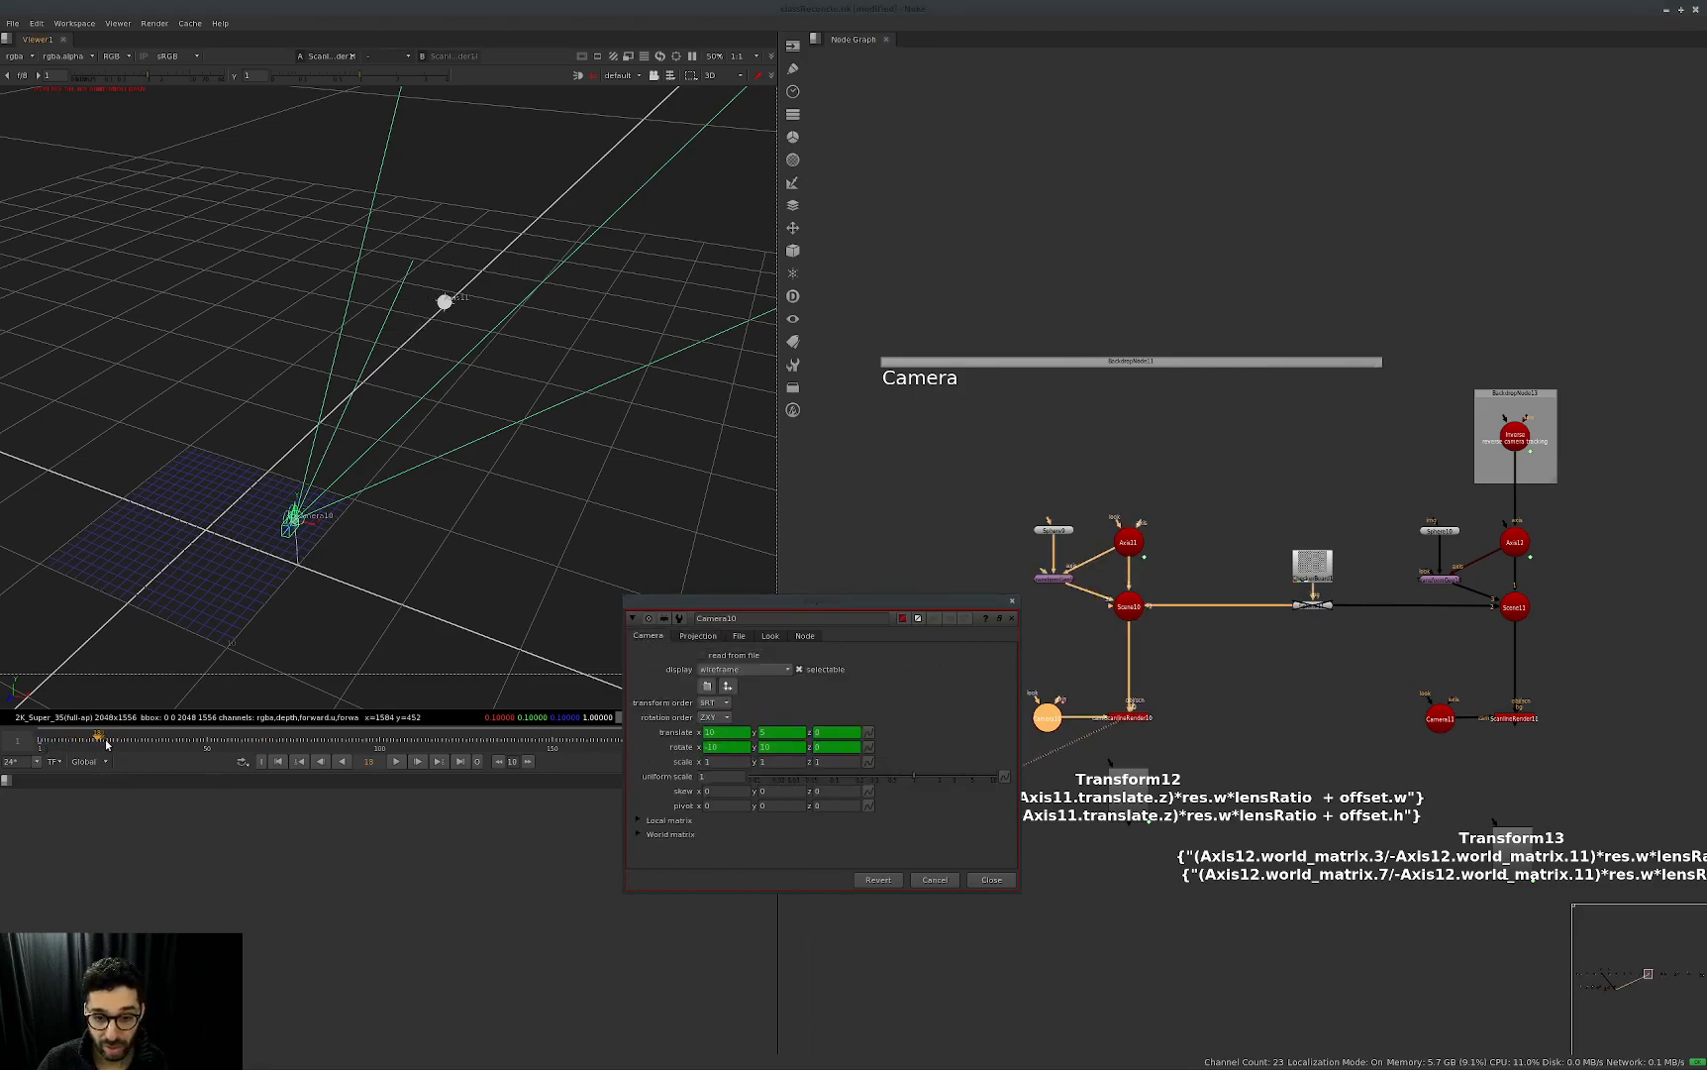
key("Home")
key("Right")
key("Right")
key("Right")
key("Right")
key("Home")
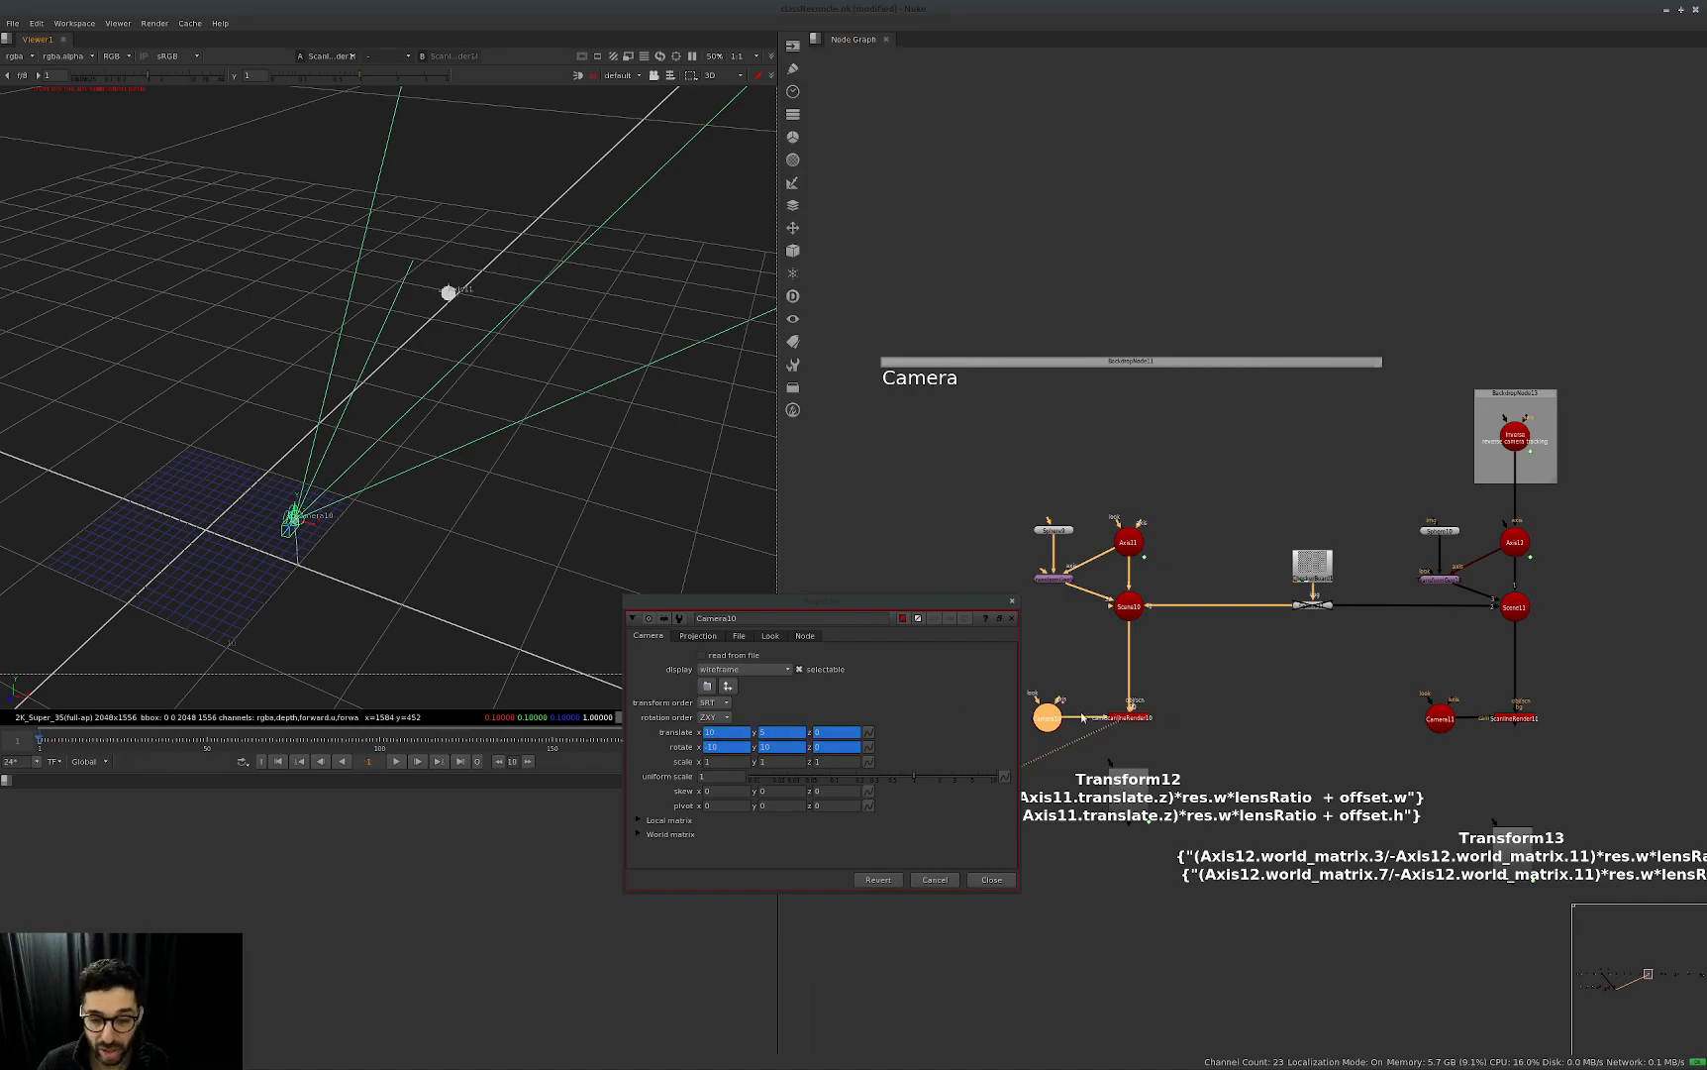
left_click(1011, 600)
middle_click_drag(1370, 657, 1234, 696)
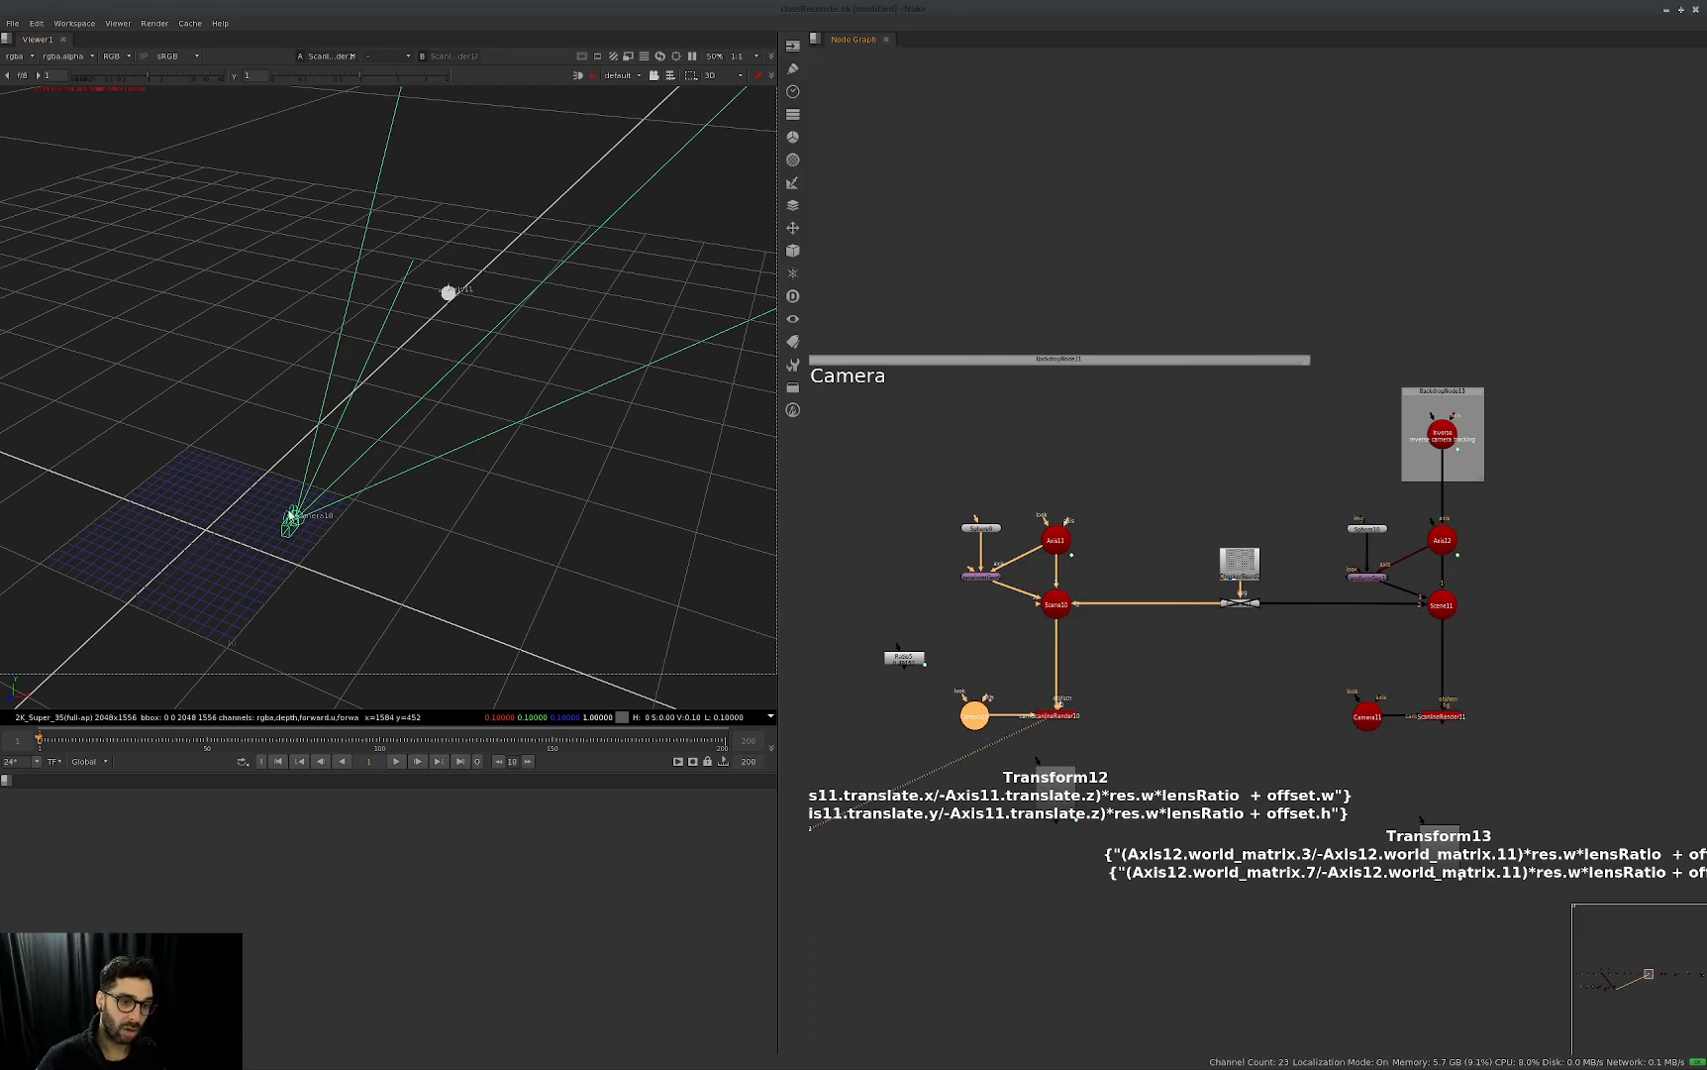
left_click_drag(214, 534, 430, 583, "ctrl")
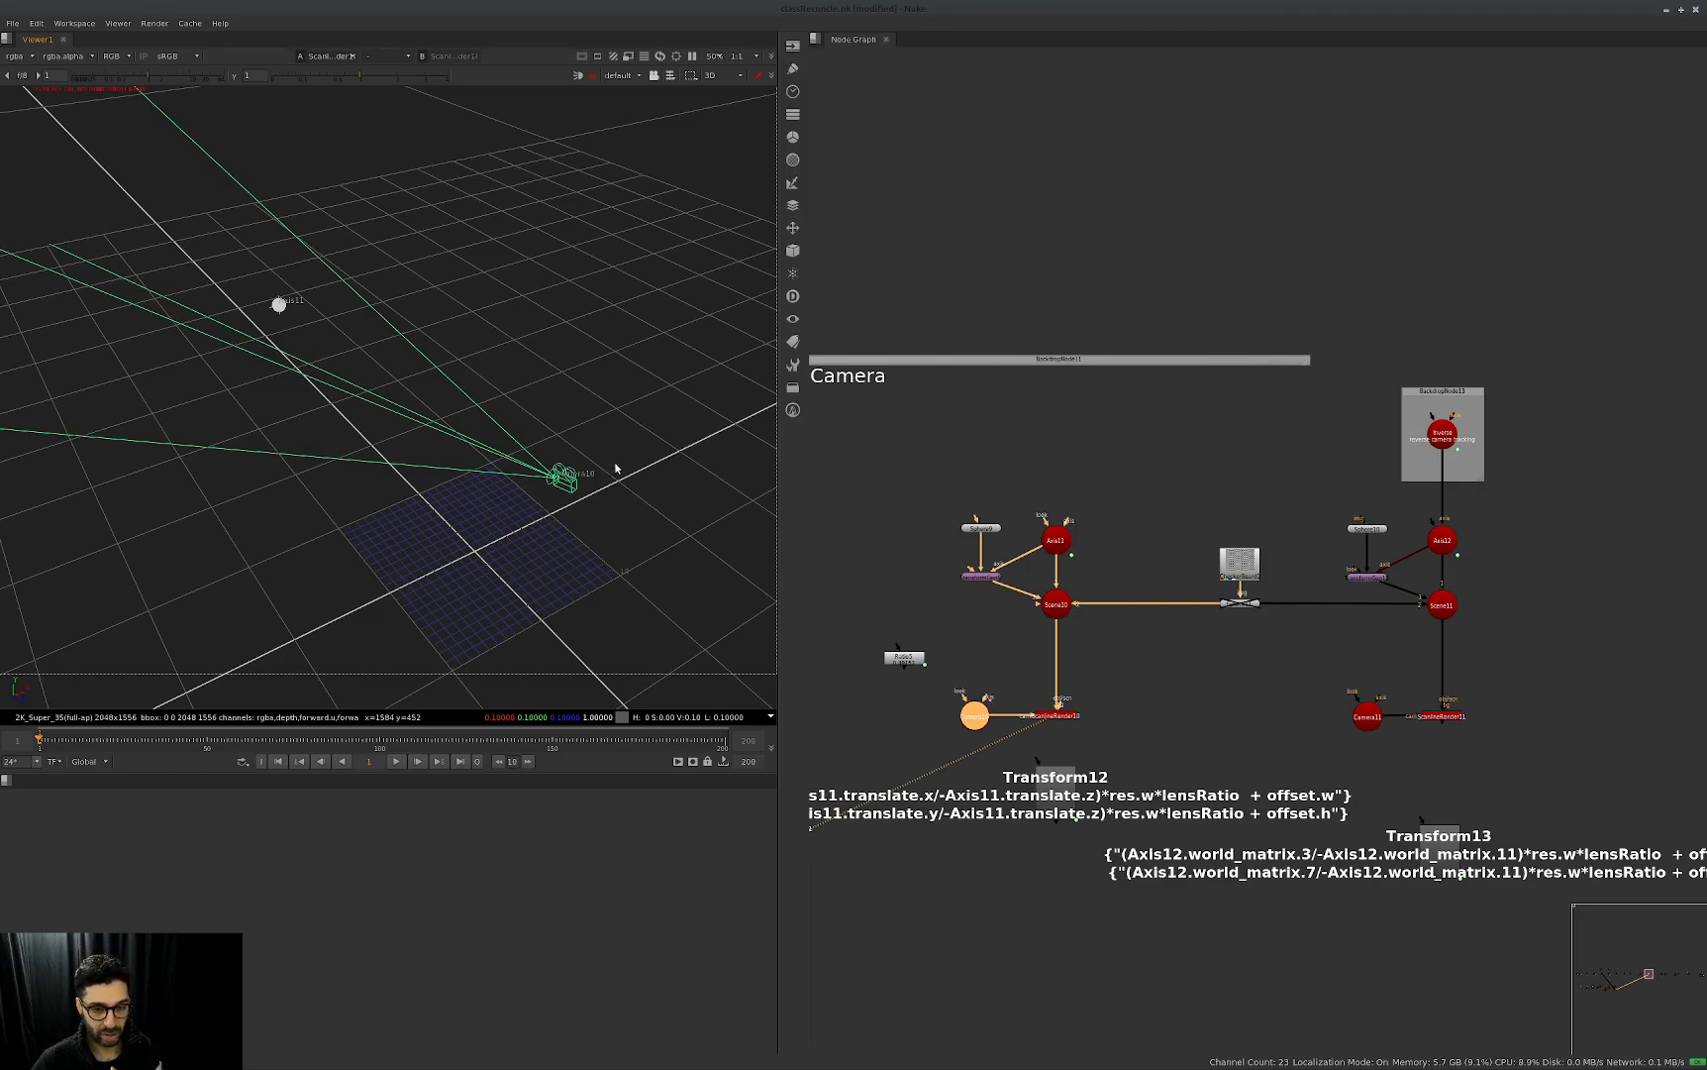
left_click(1162, 661)
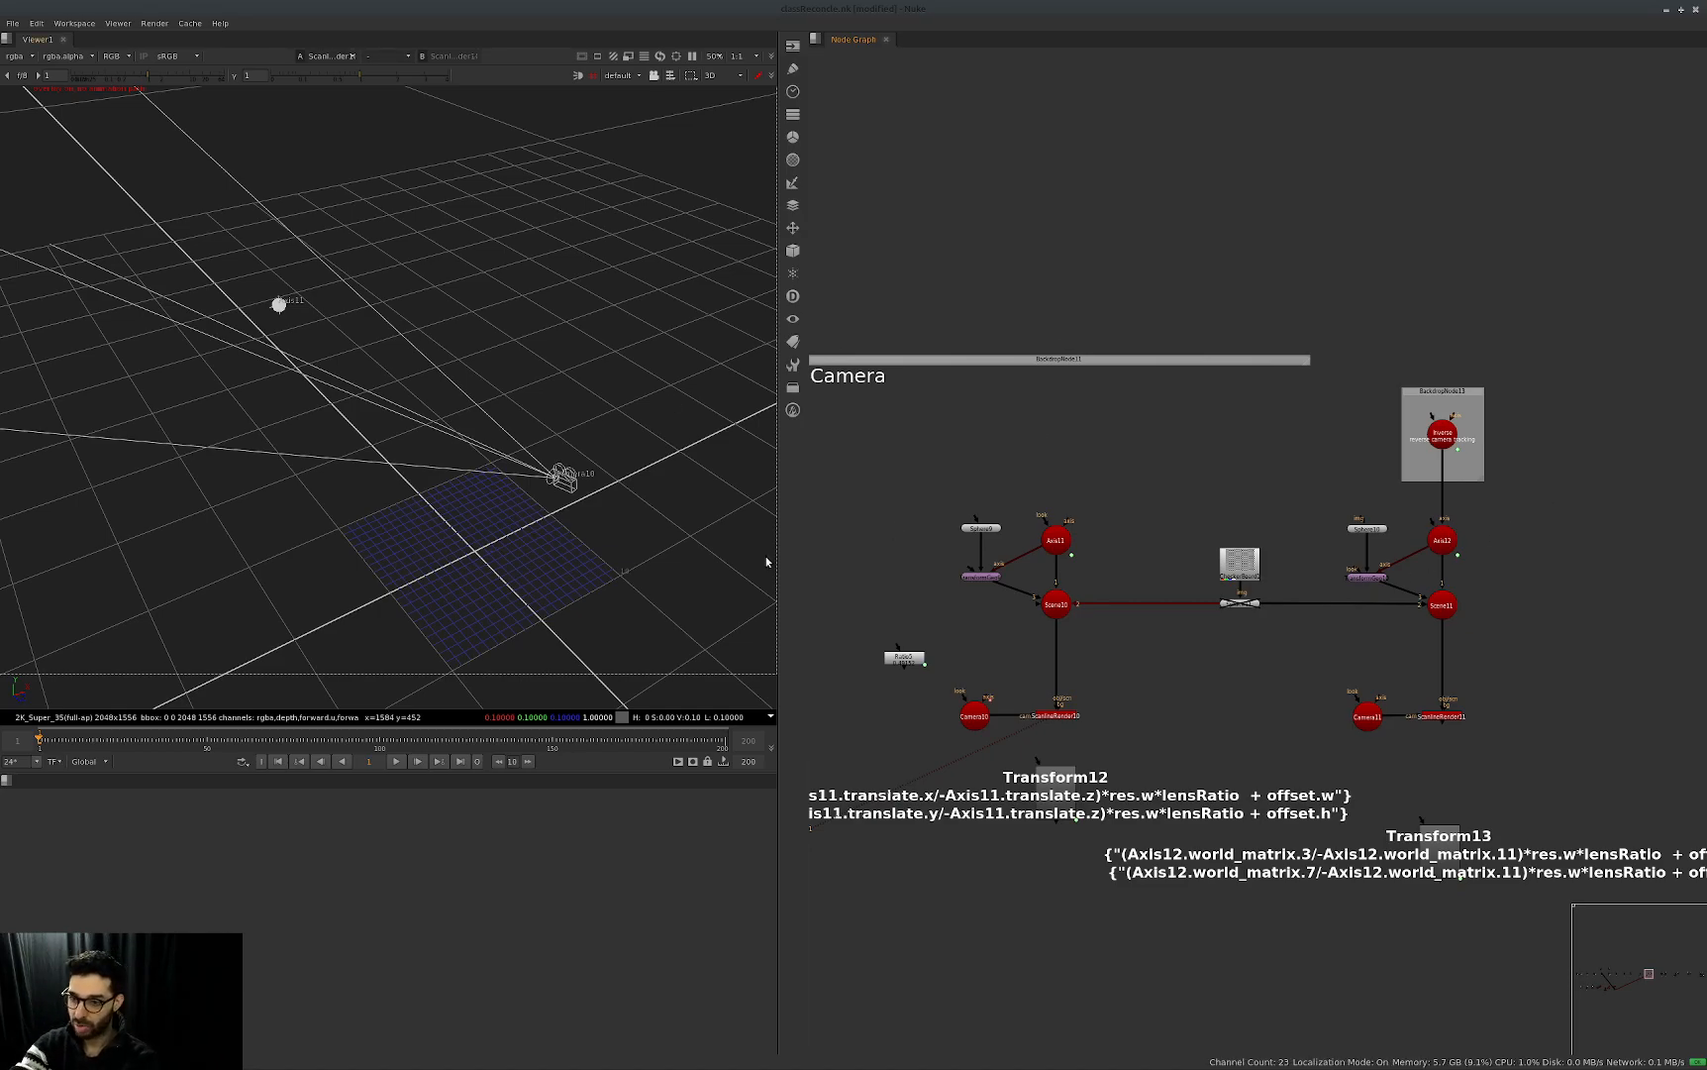
Open the Inverse node above Axis12 and check which camera its User settings reference.
middle_click_drag(1355, 636, 1294, 634)
middle_click_drag(1205, 675, 1177, 649)
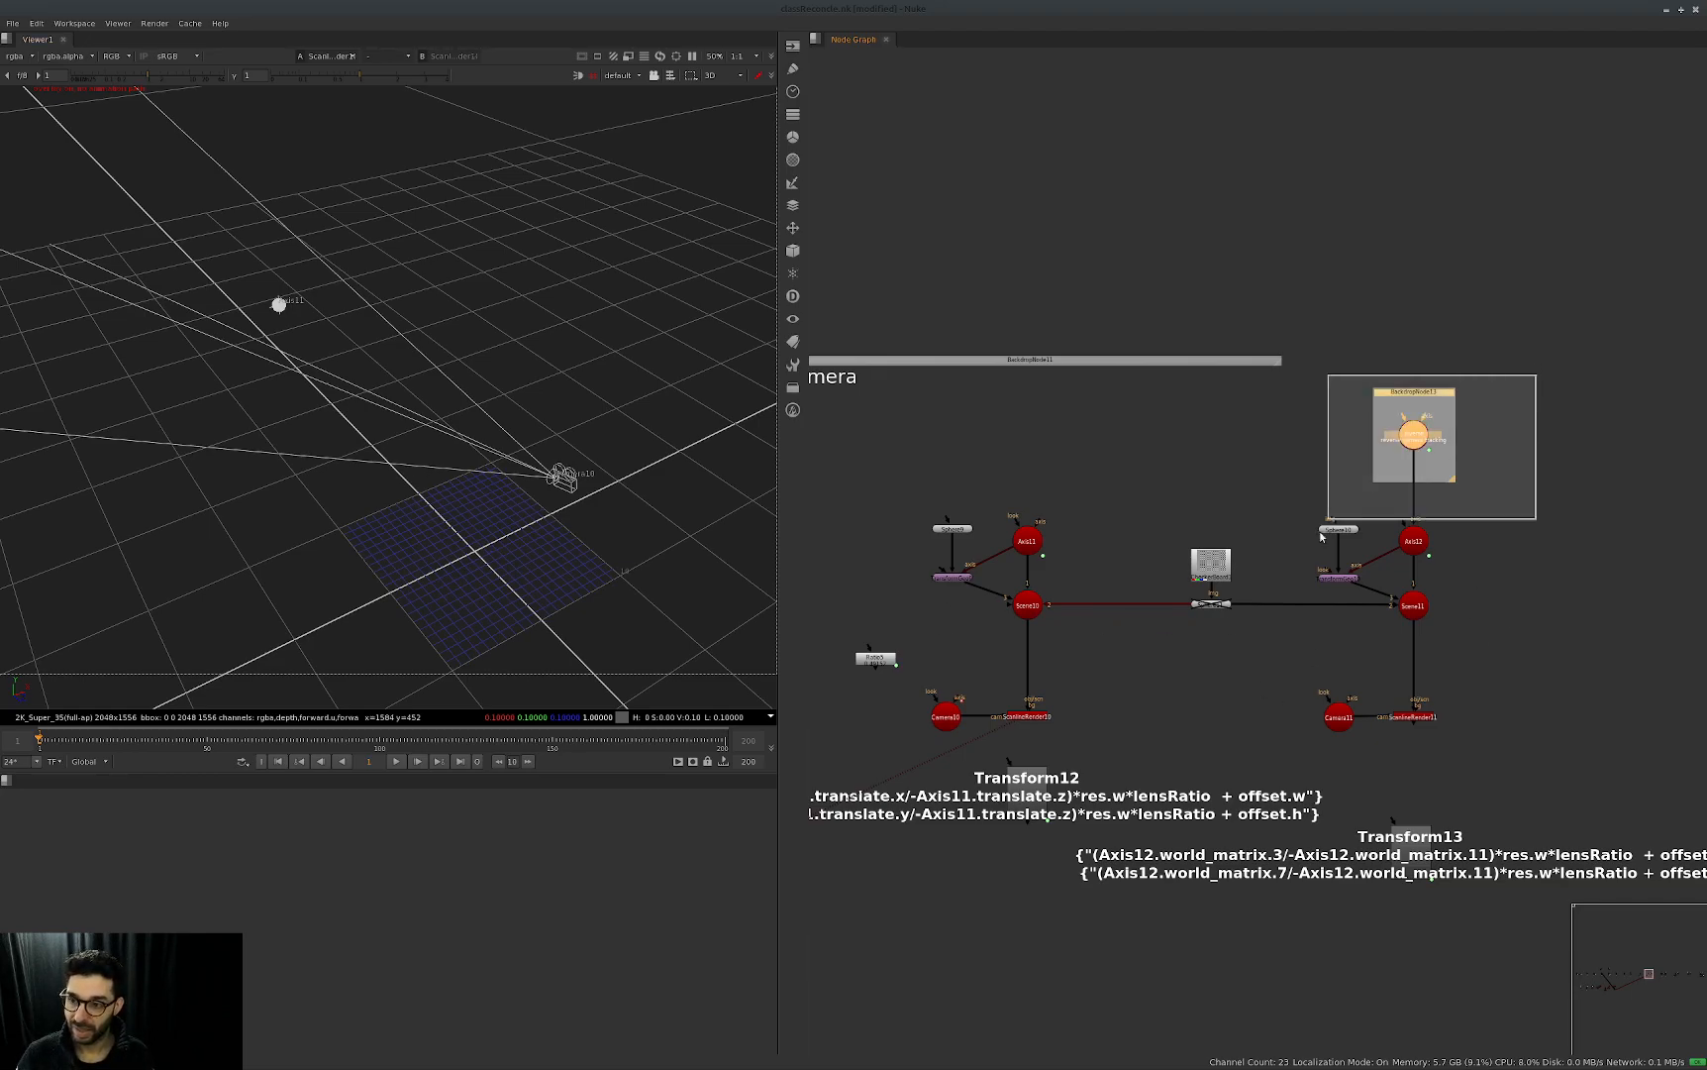
double_click(1413, 436)
left_click(1106, 354)
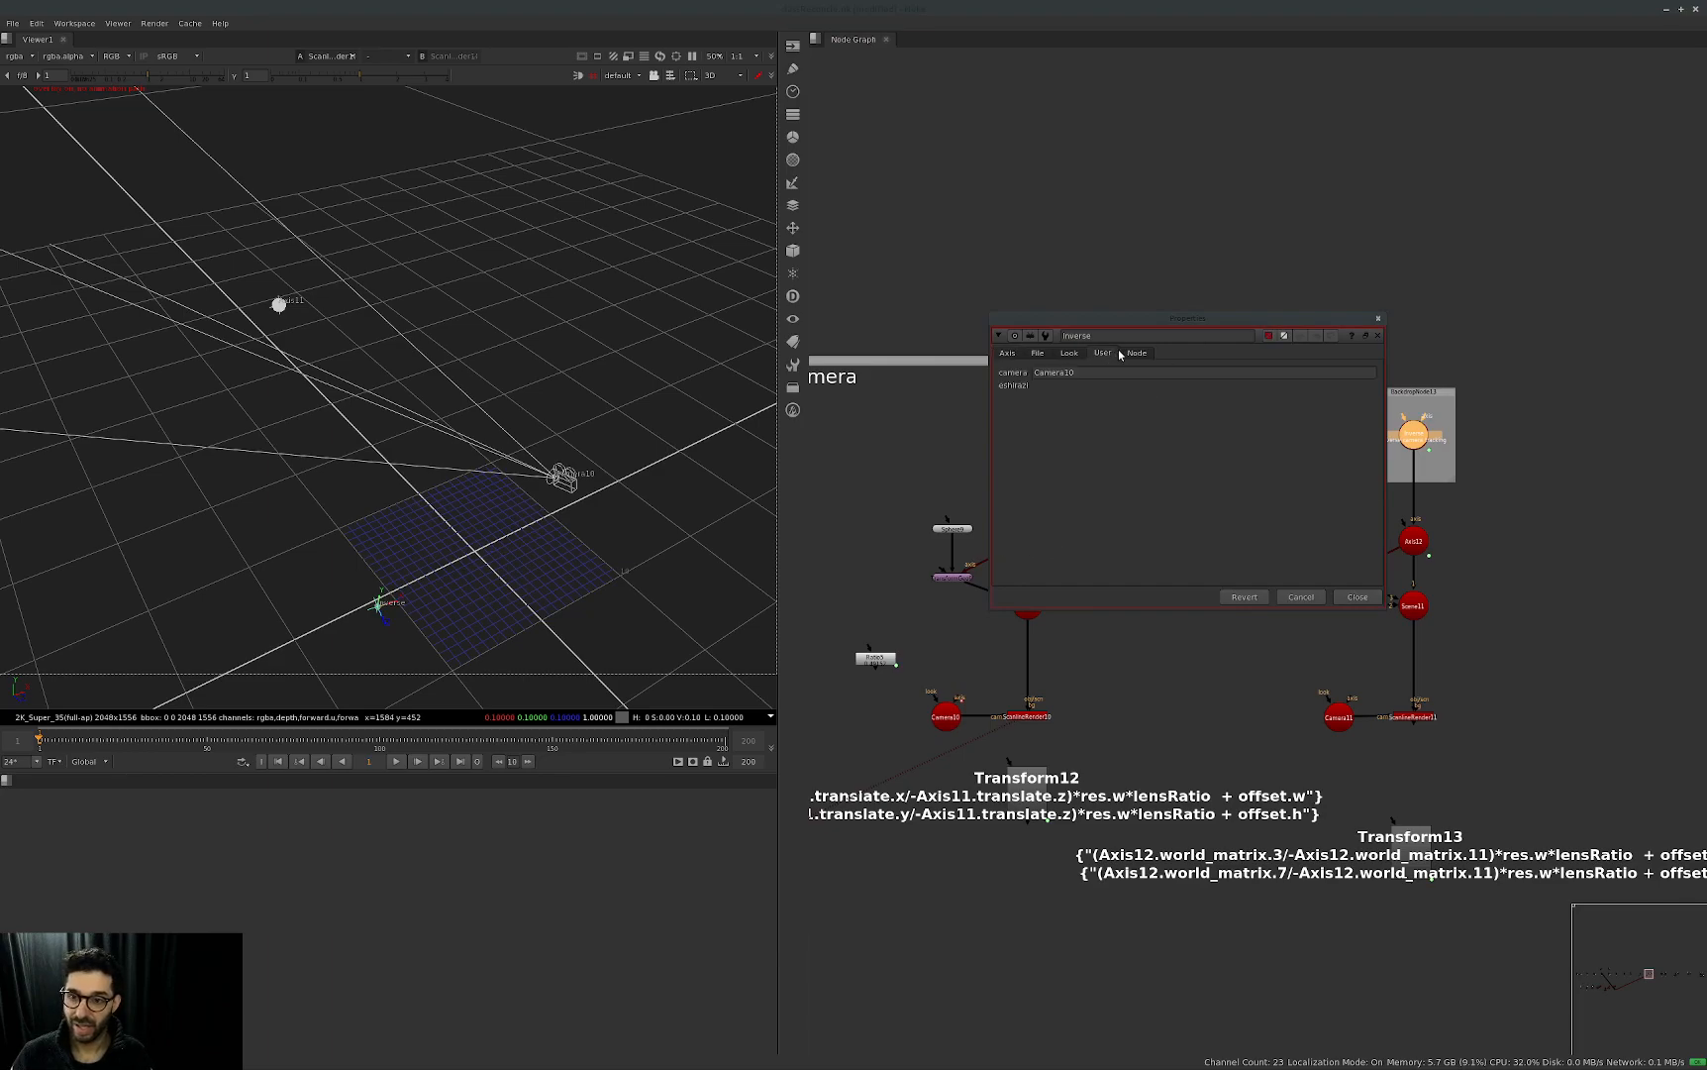
left_click_drag(1161, 357, 1425, 410)
left_click(1622, 649)
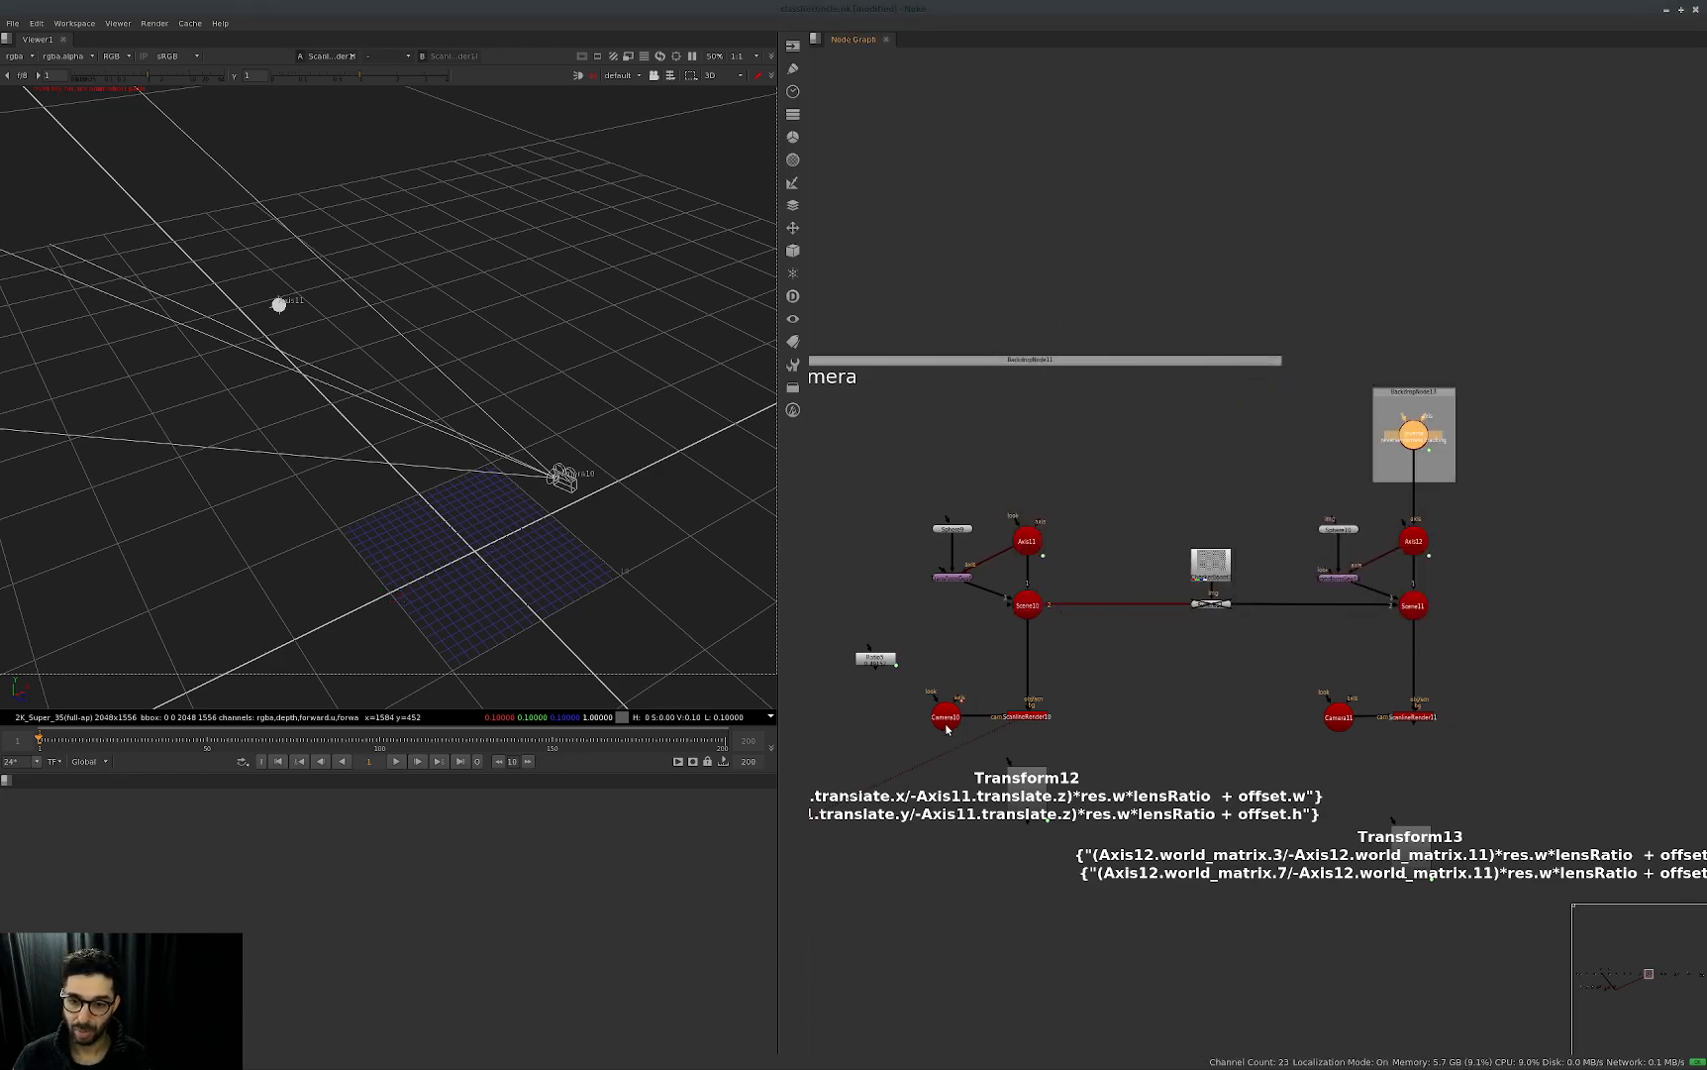
key("alt+e")
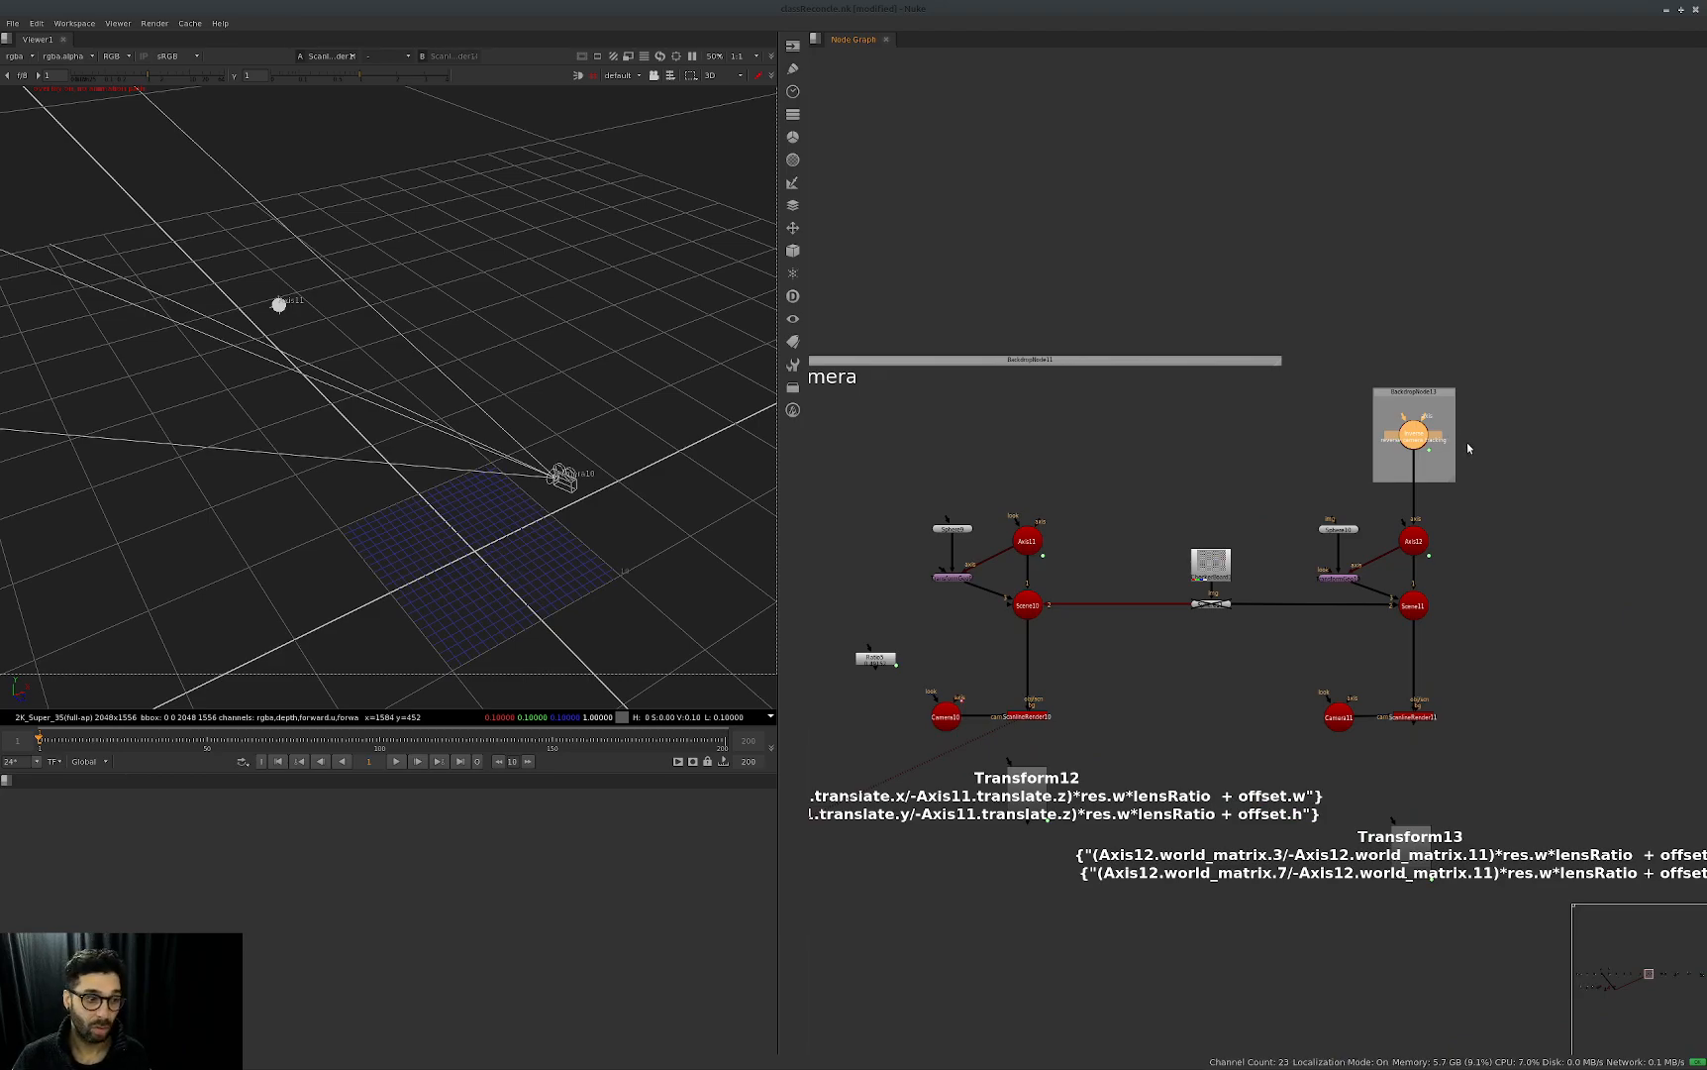
Display Scene11 and compare the 3D views of the two ScanlineRenders in the Camera group.
left_click(1413, 605)
key("1")
left_click(1413, 716)
key("1")
left_click(1023, 716)
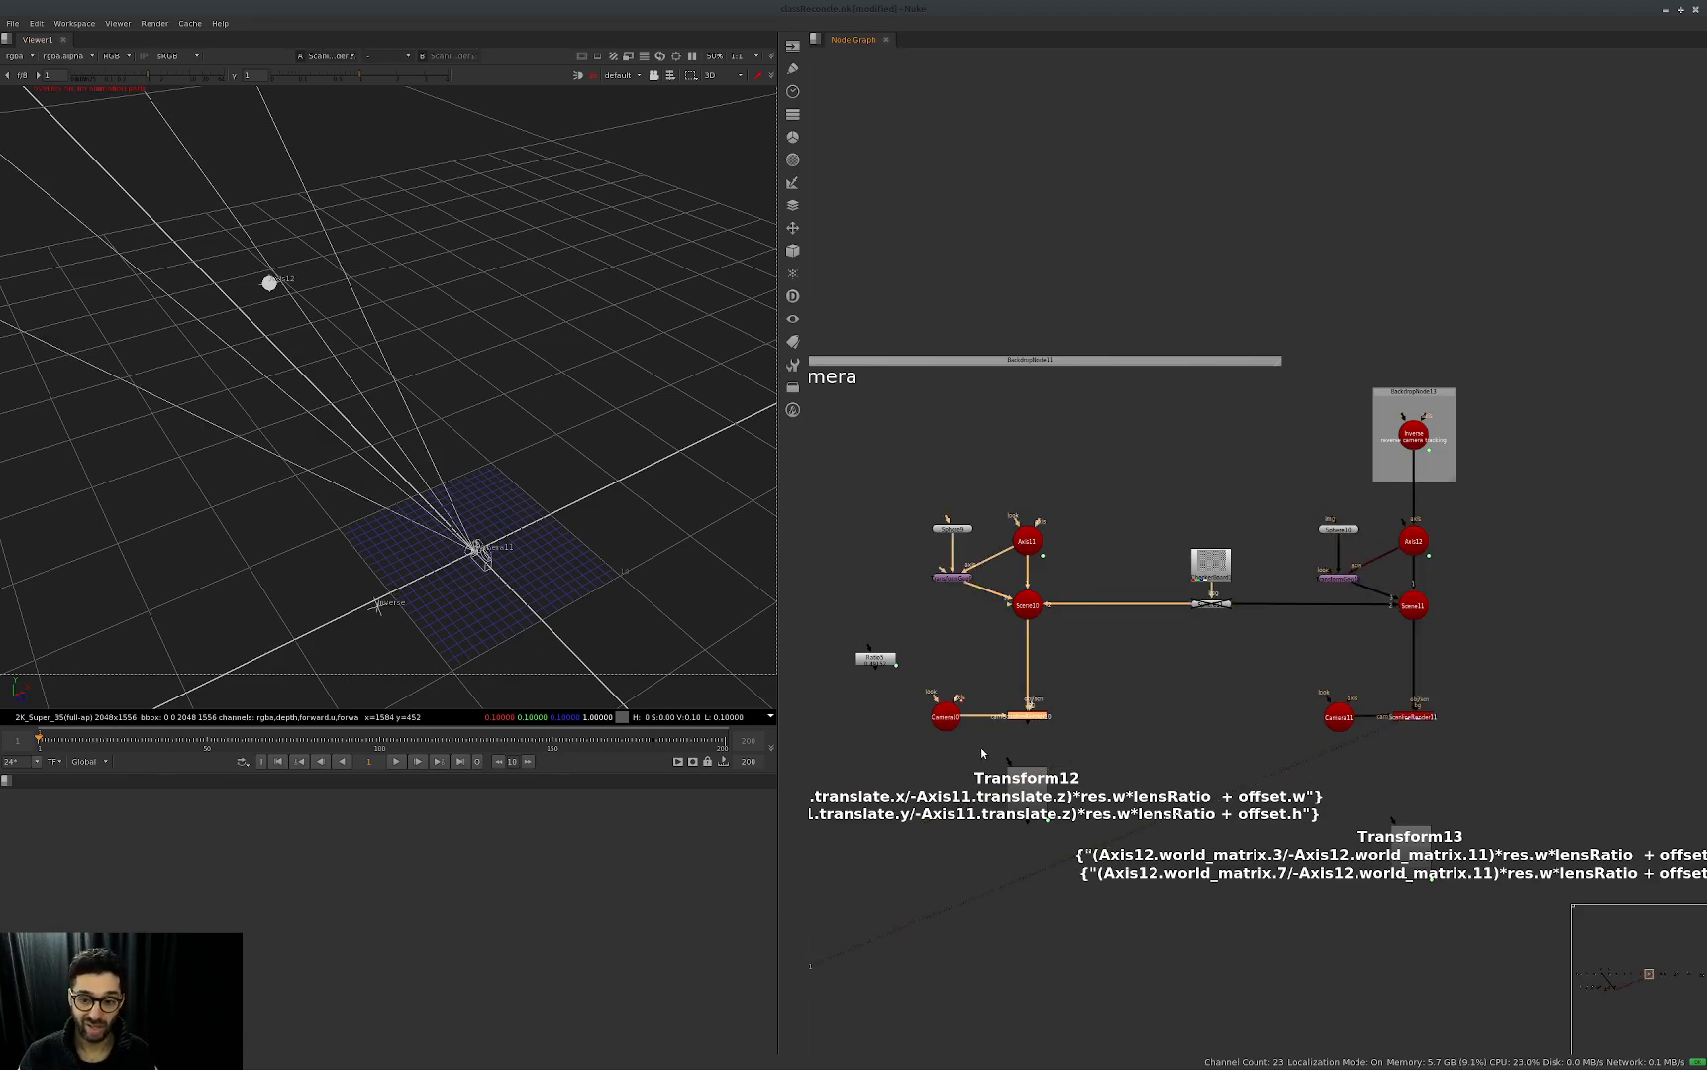
key("1")
left_click(1414, 716)
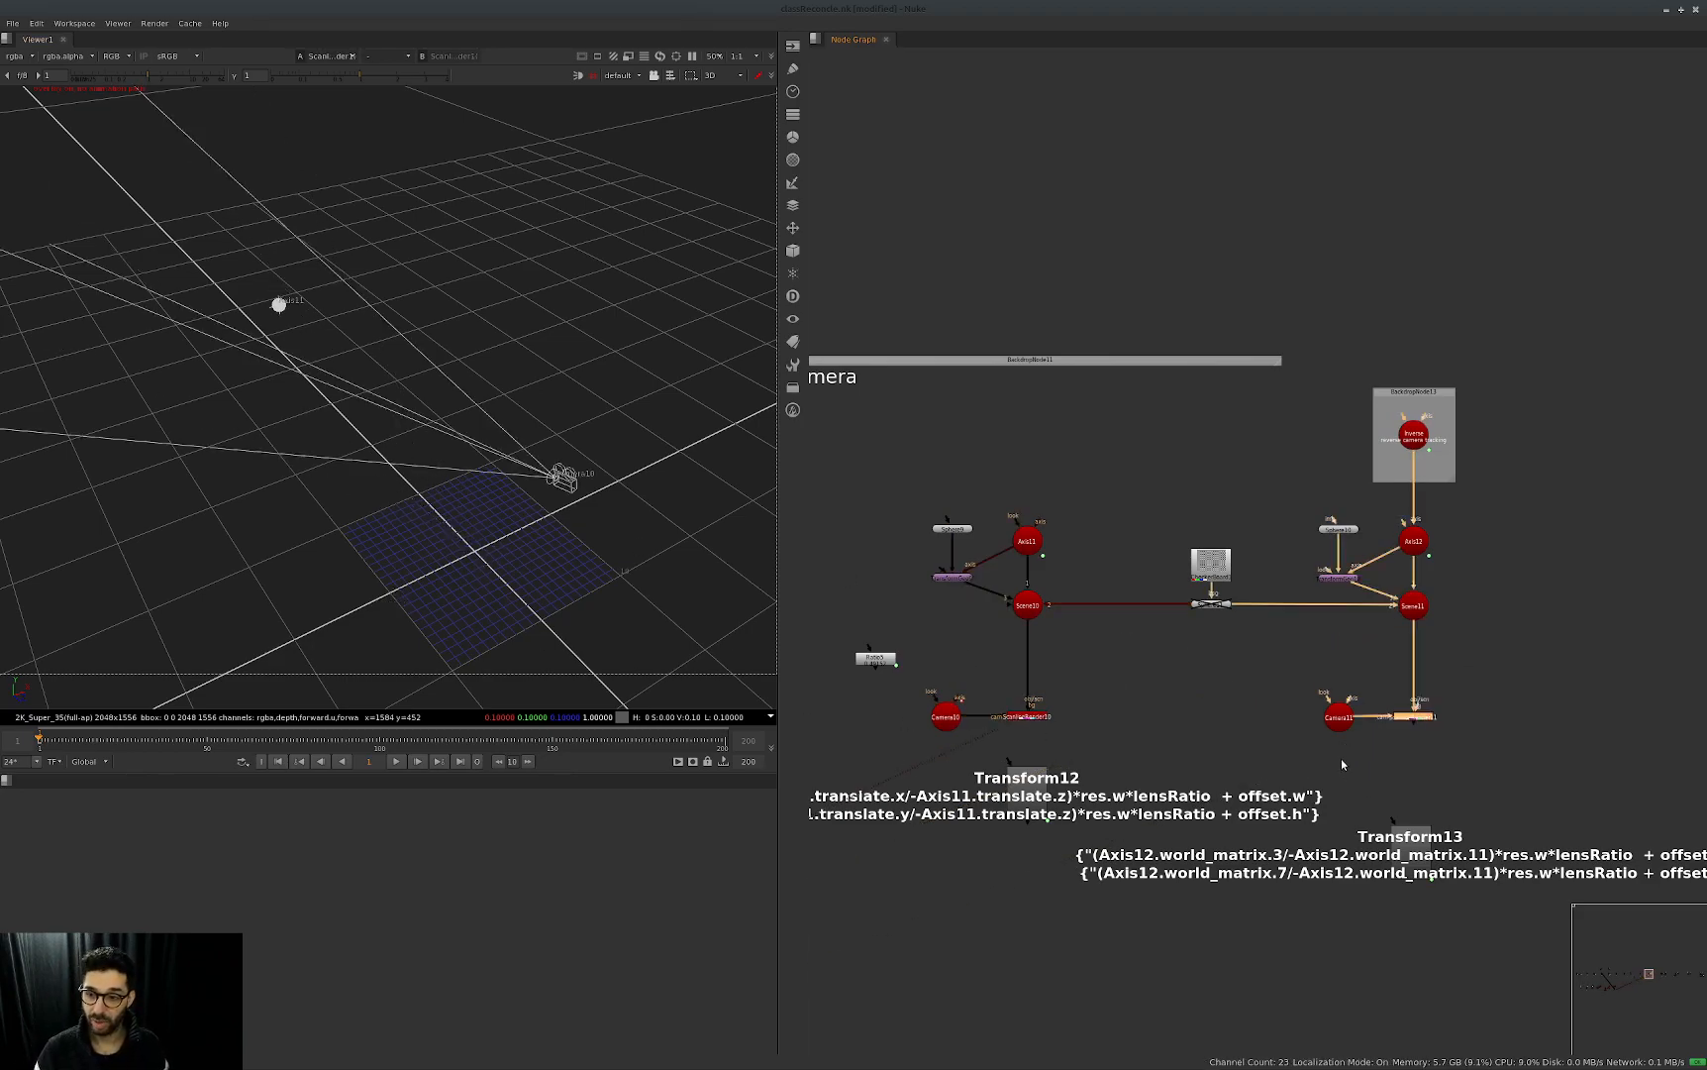
key("1")
key("1")
key("2")
scroll(412, 607, "up", 1)
mouse_move(412, 607)
left_mouse_down("ctrl")
mouse_move(383, 611)
mouse_move(442, 578)
mouse_move(426, 584)
left_mouse_up("ctrl")
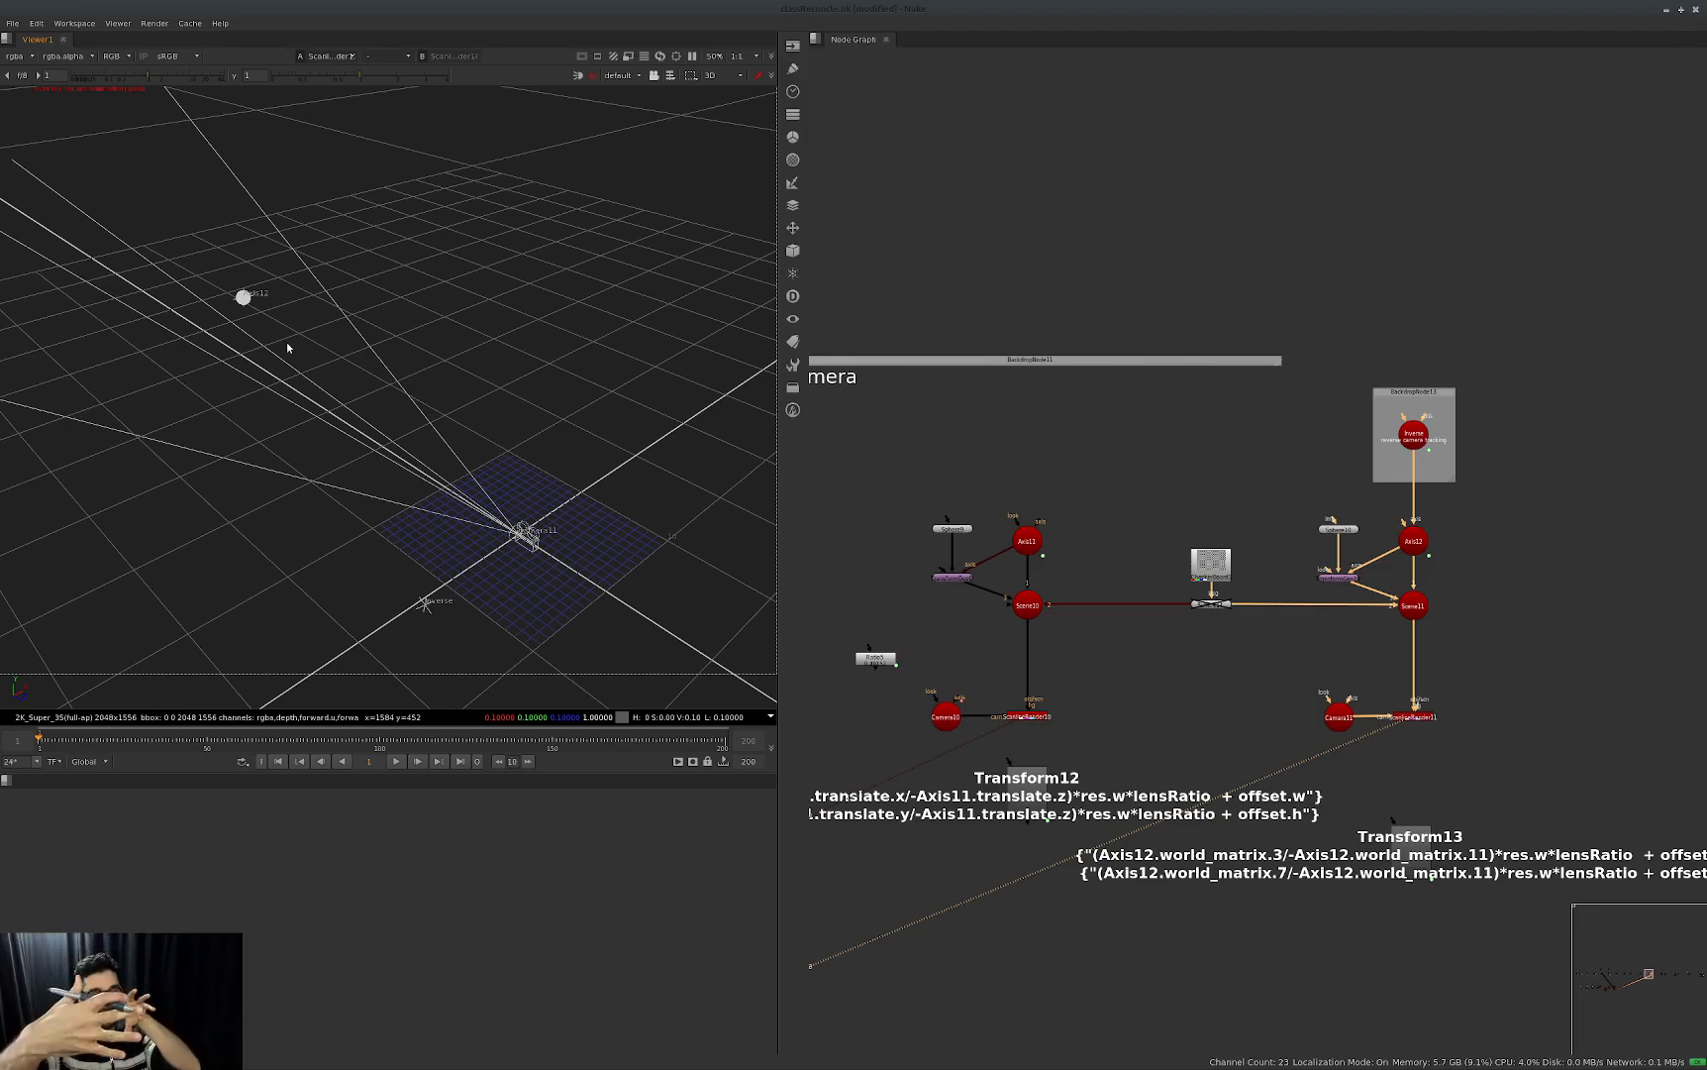
left_click(1028, 716)
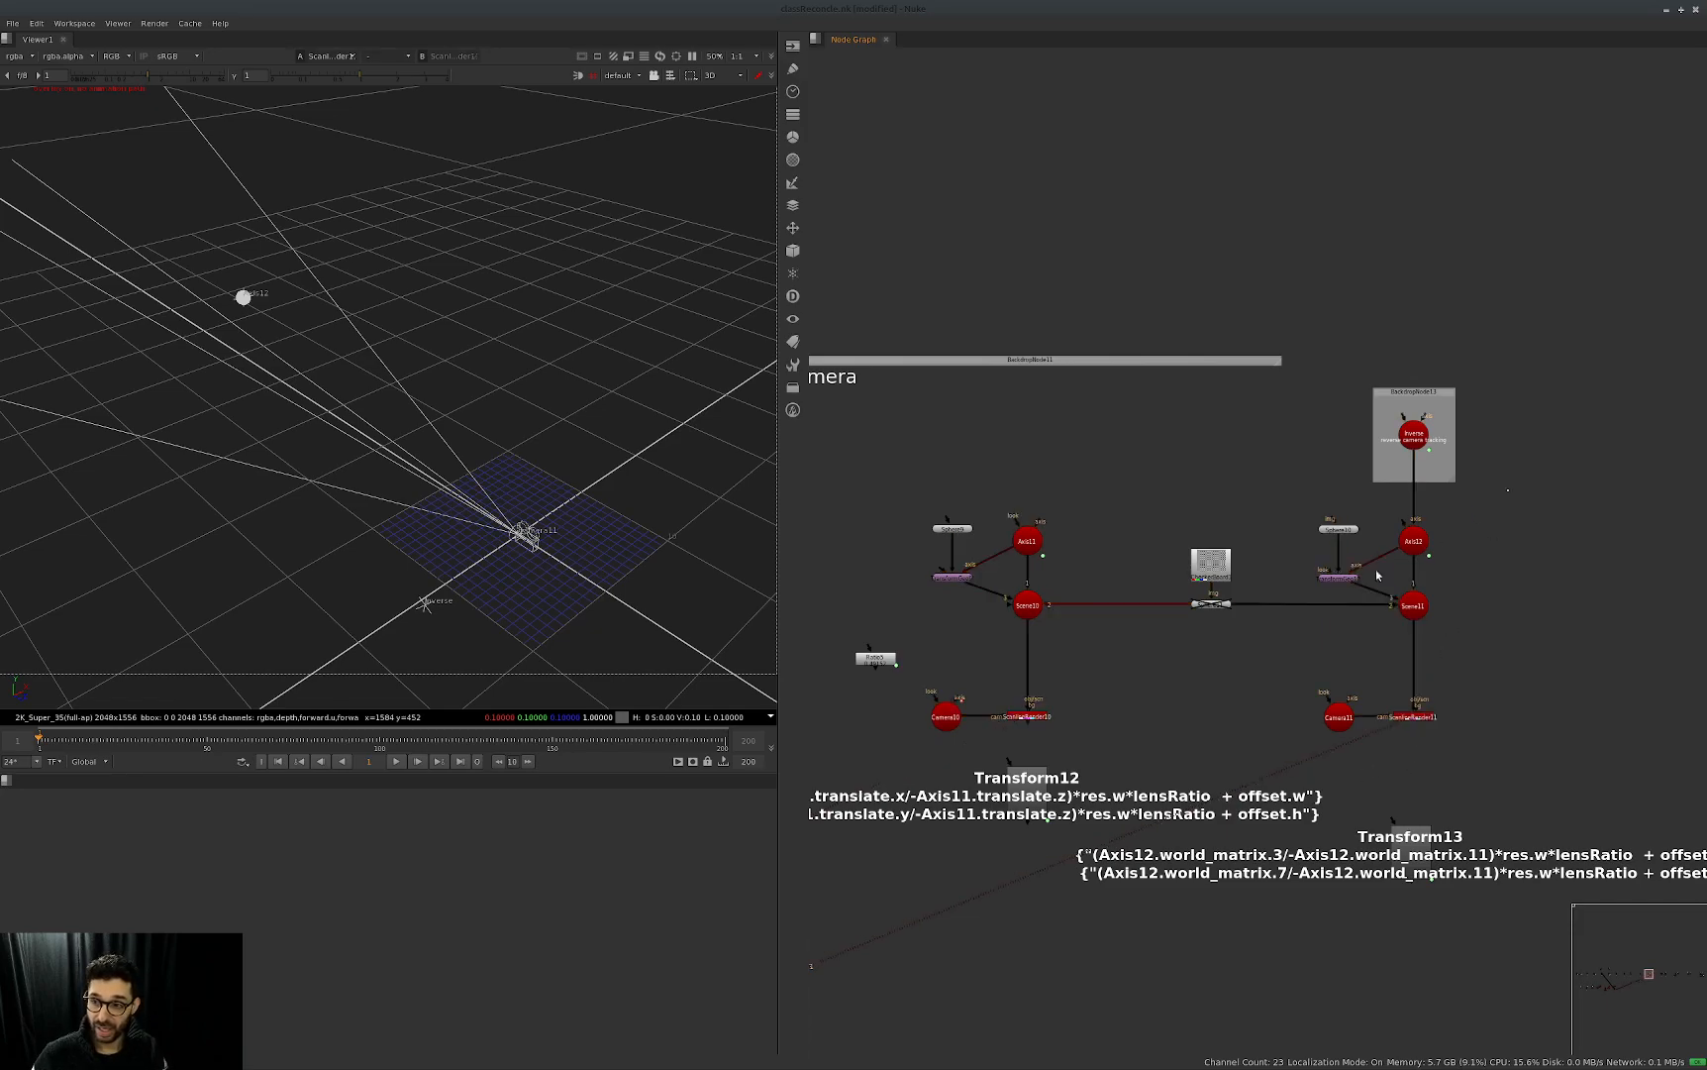
Expand Axis12's world matrix and compare its values with the Inverse node disabled and re-enabled.
double_click(1413, 540)
left_click(897, 557)
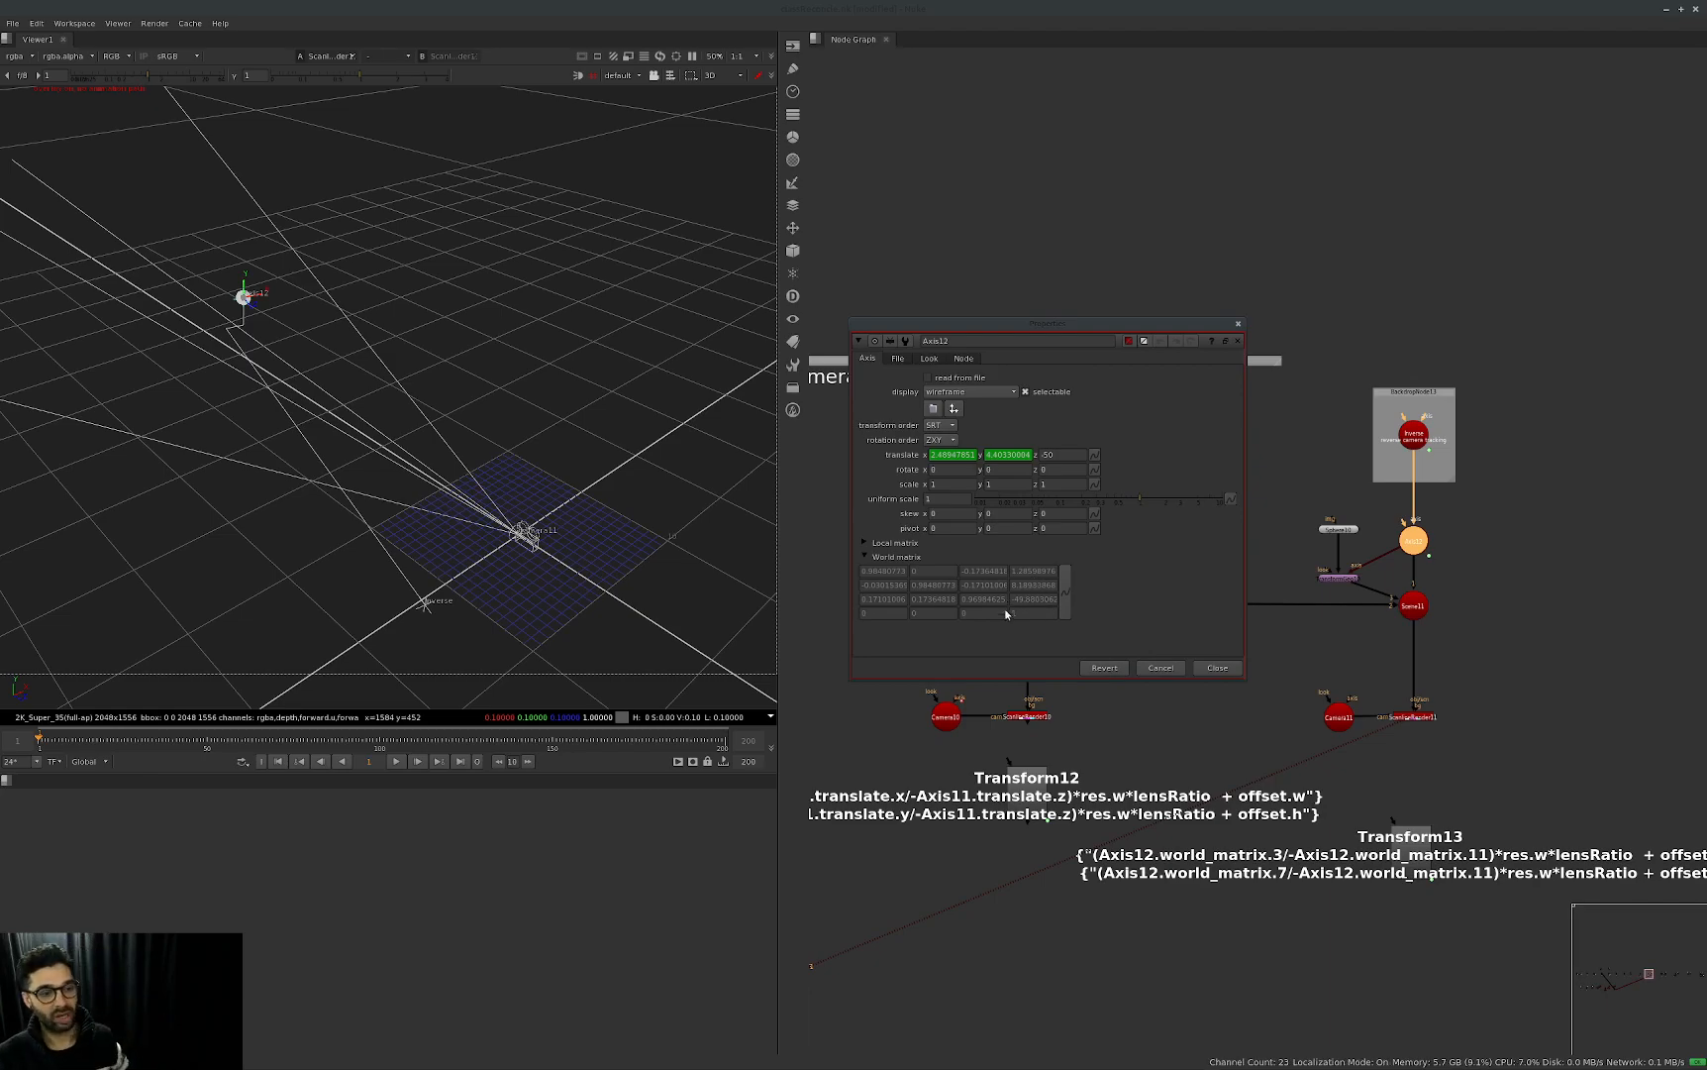
left_click(1413, 433)
key("d")
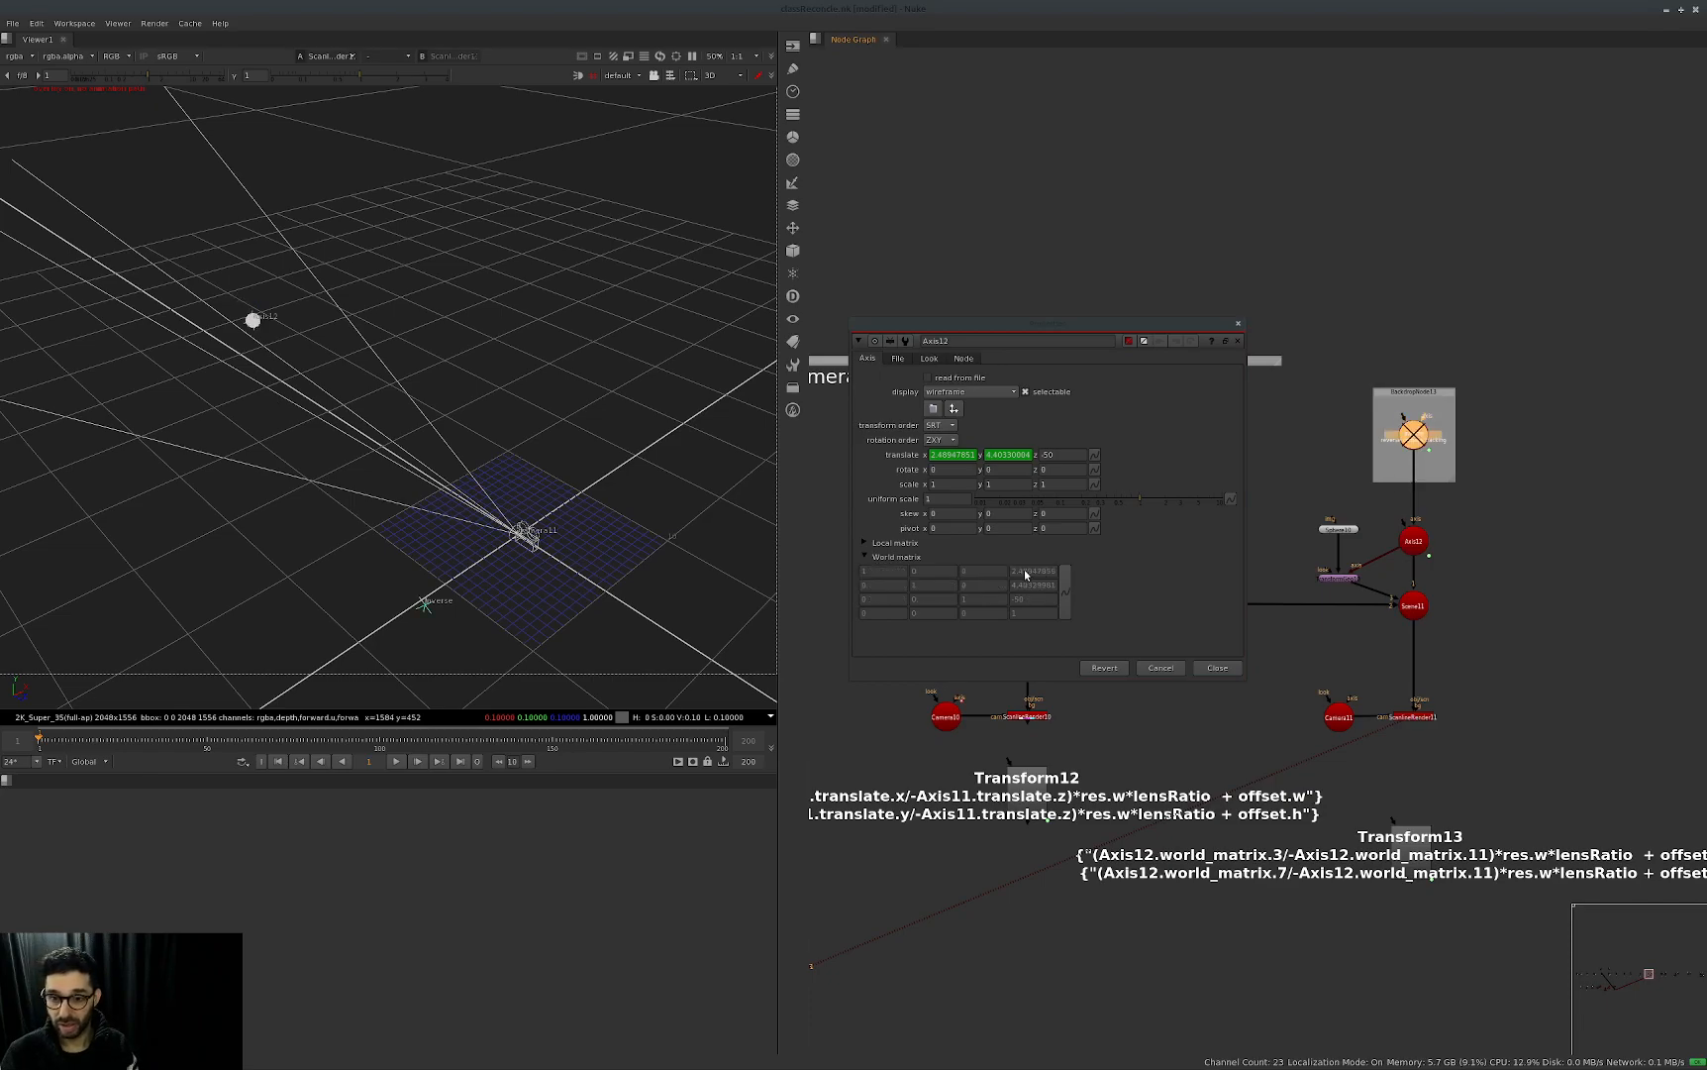
middle_click_drag(1433, 628, 1634, 620)
middle_click_drag(1255, 503, 1308, 524)
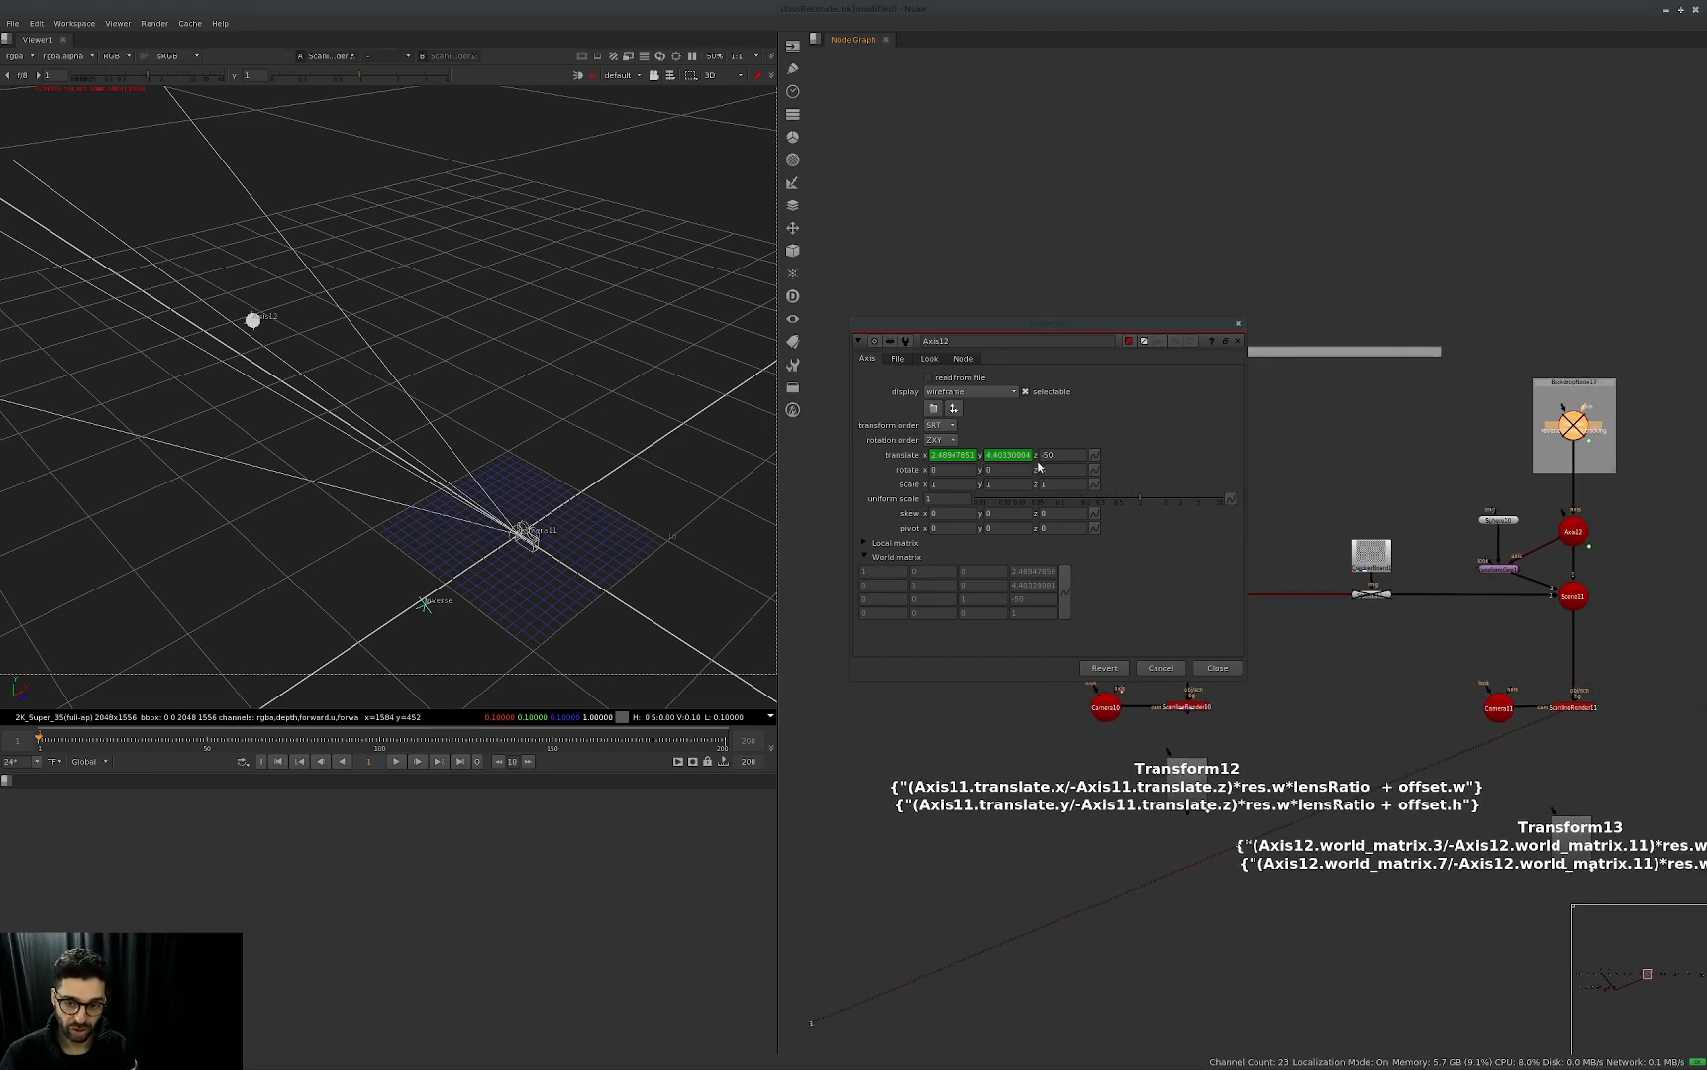
key("d")
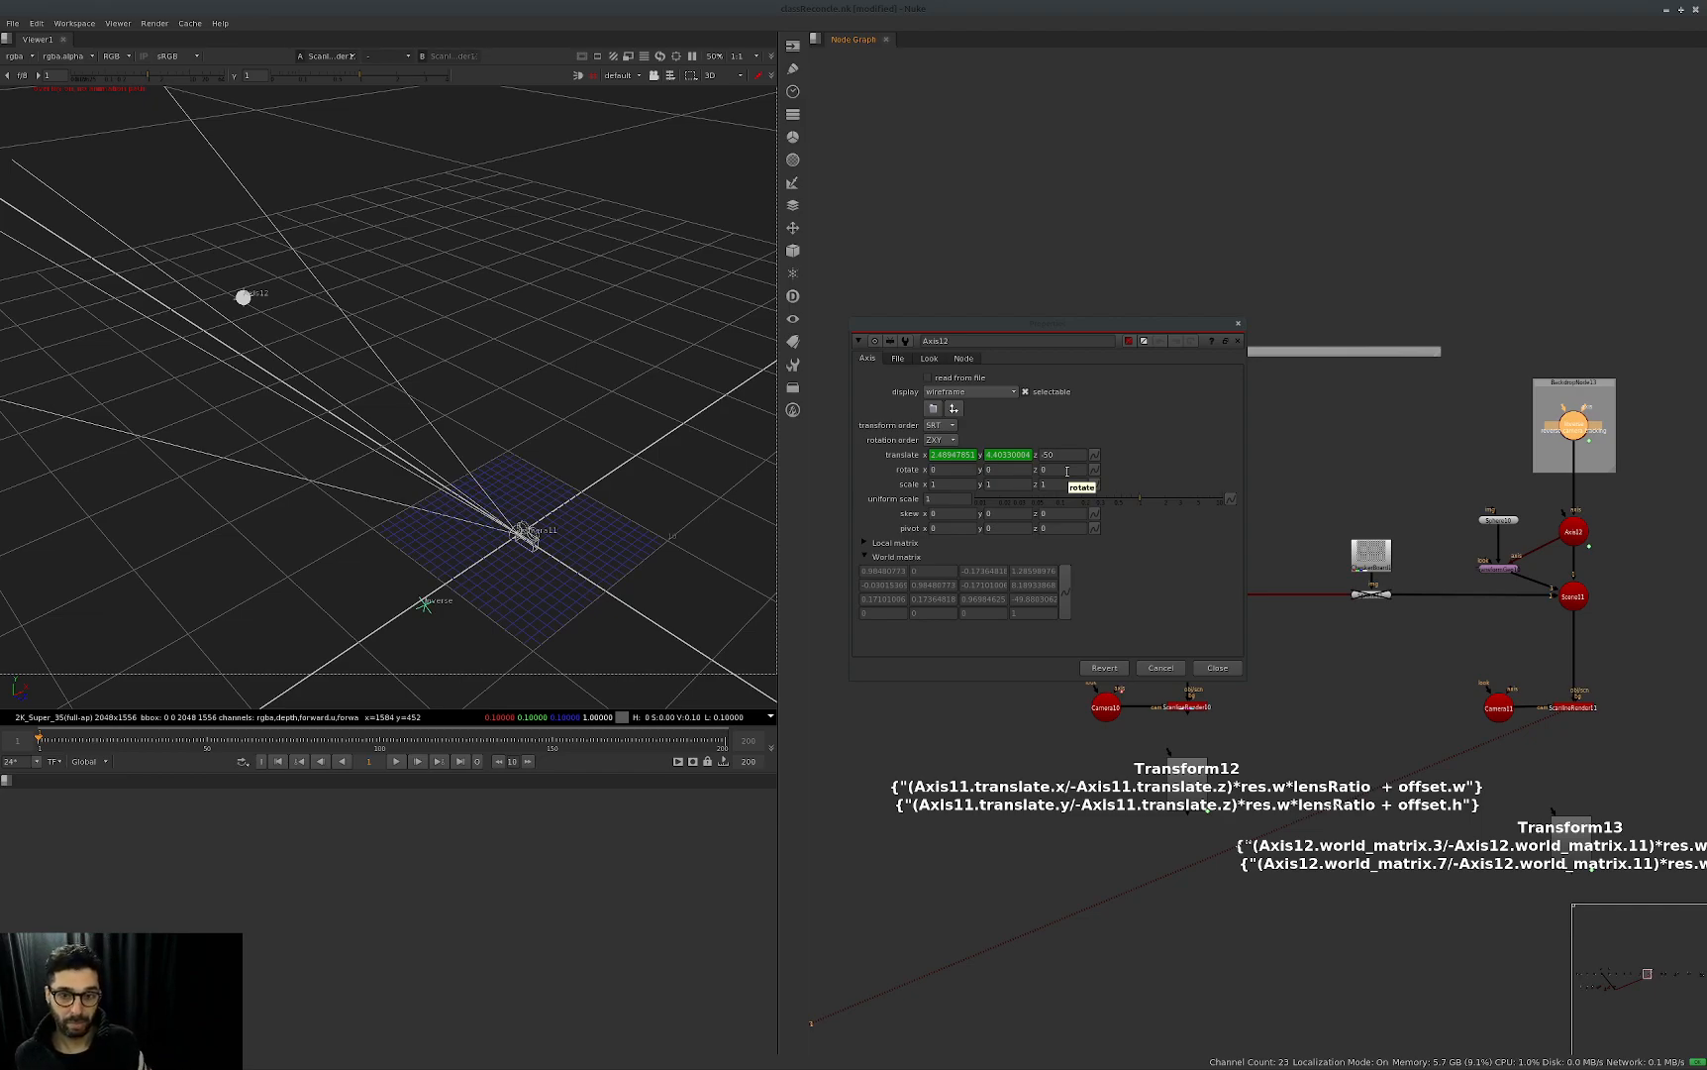
left_click(1042, 600)
left_click(1094, 614)
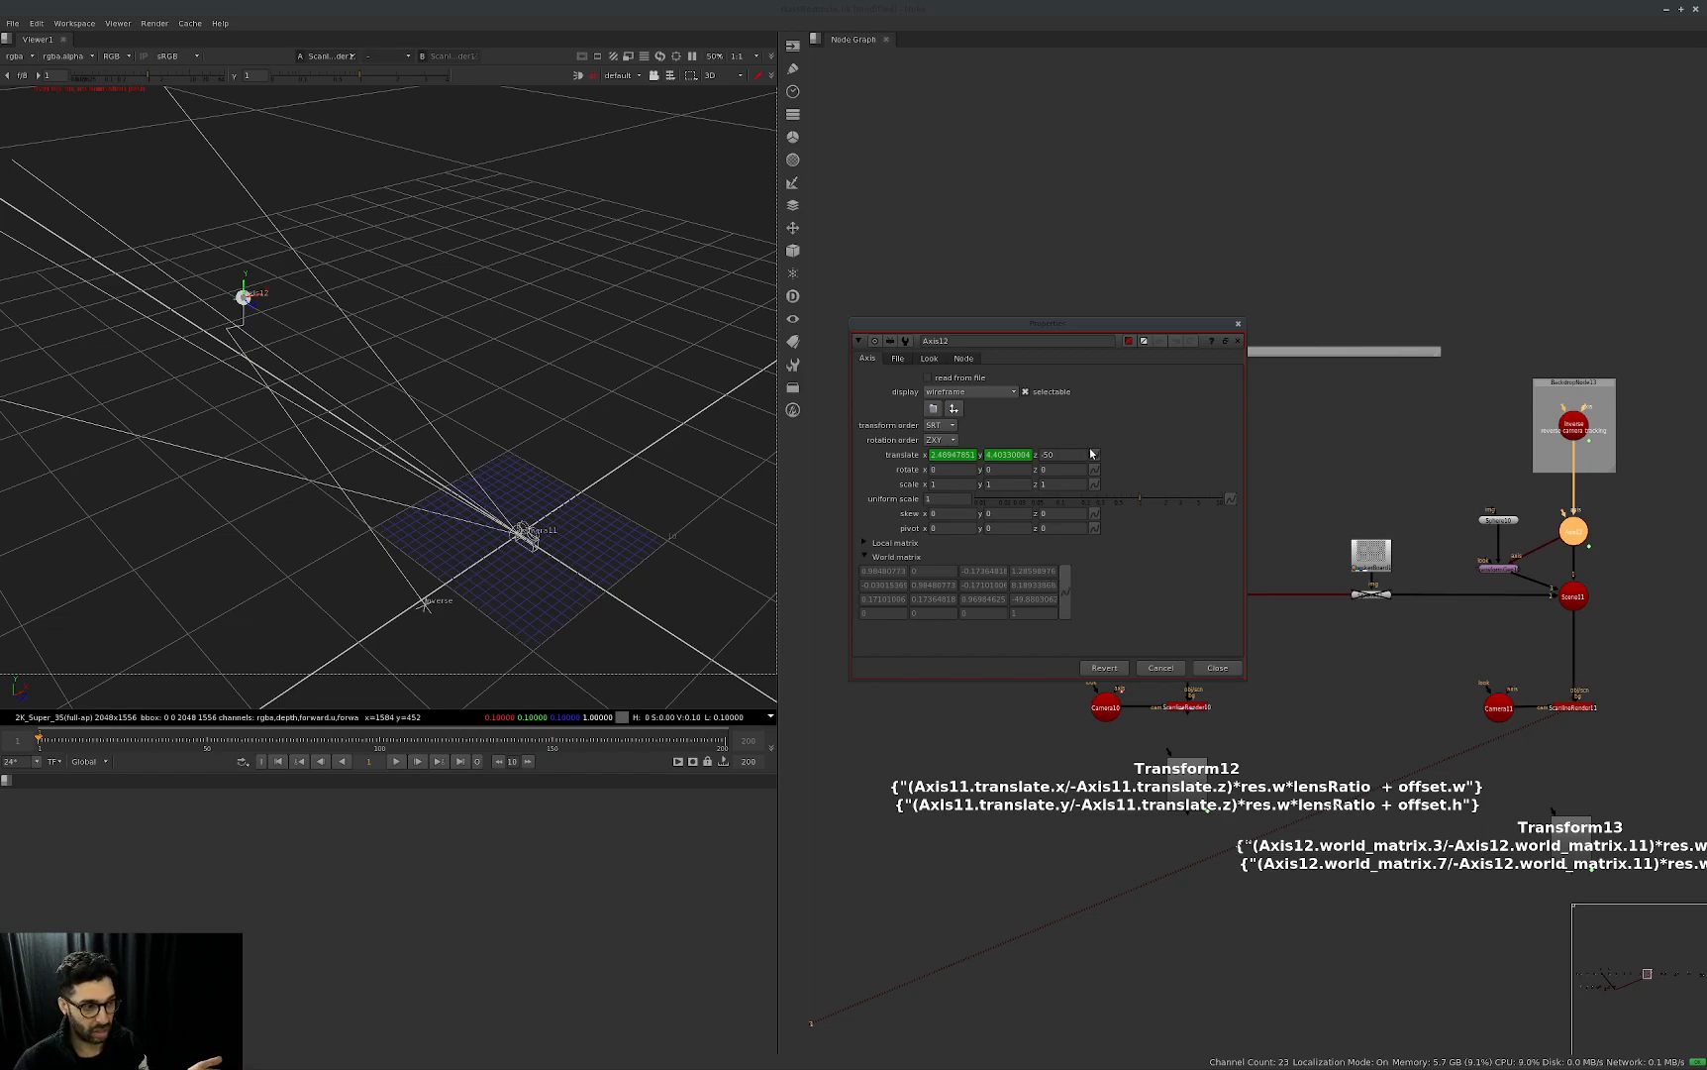
left_click(1218, 668)
Switch the viewer to the 2D render output and display its alpha channel.
middle_click_drag(1471, 710, 1421, 746)
left_click(1422, 746)
key("Tab")
key("a")
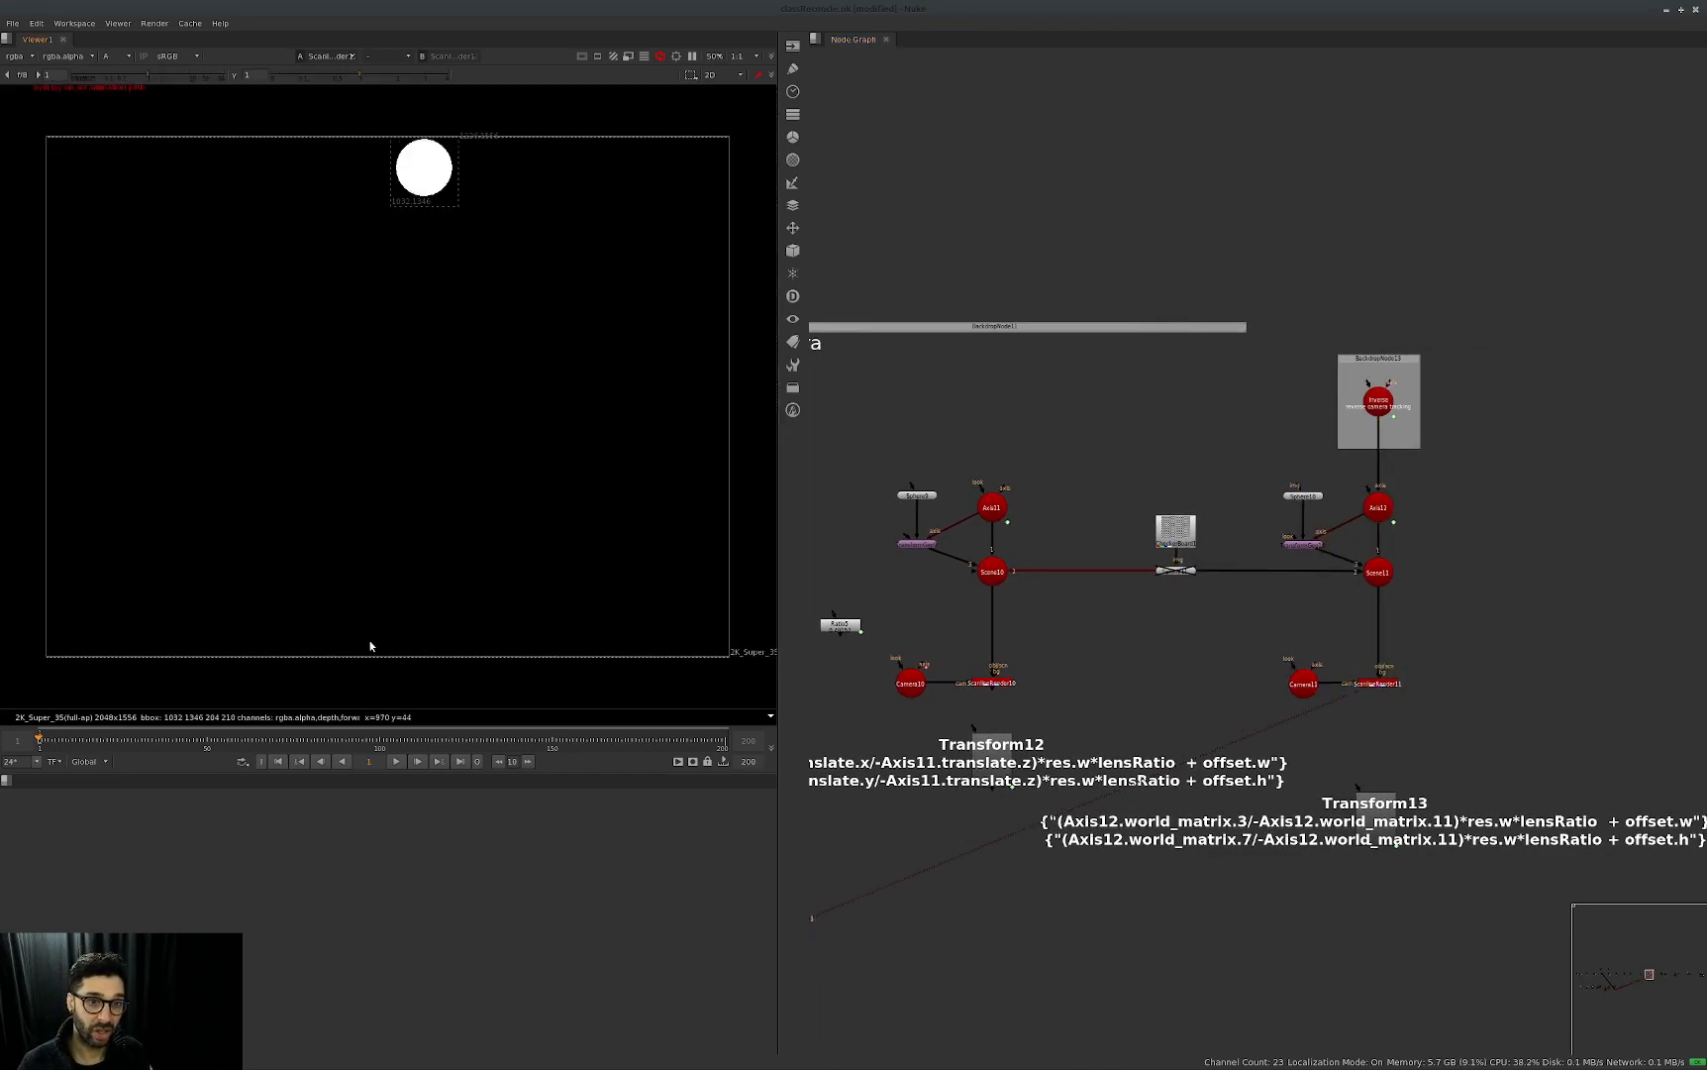
Open Transform13's properties and step through the frames to compare its handle with the rendered sphere.
double_click(1371, 802)
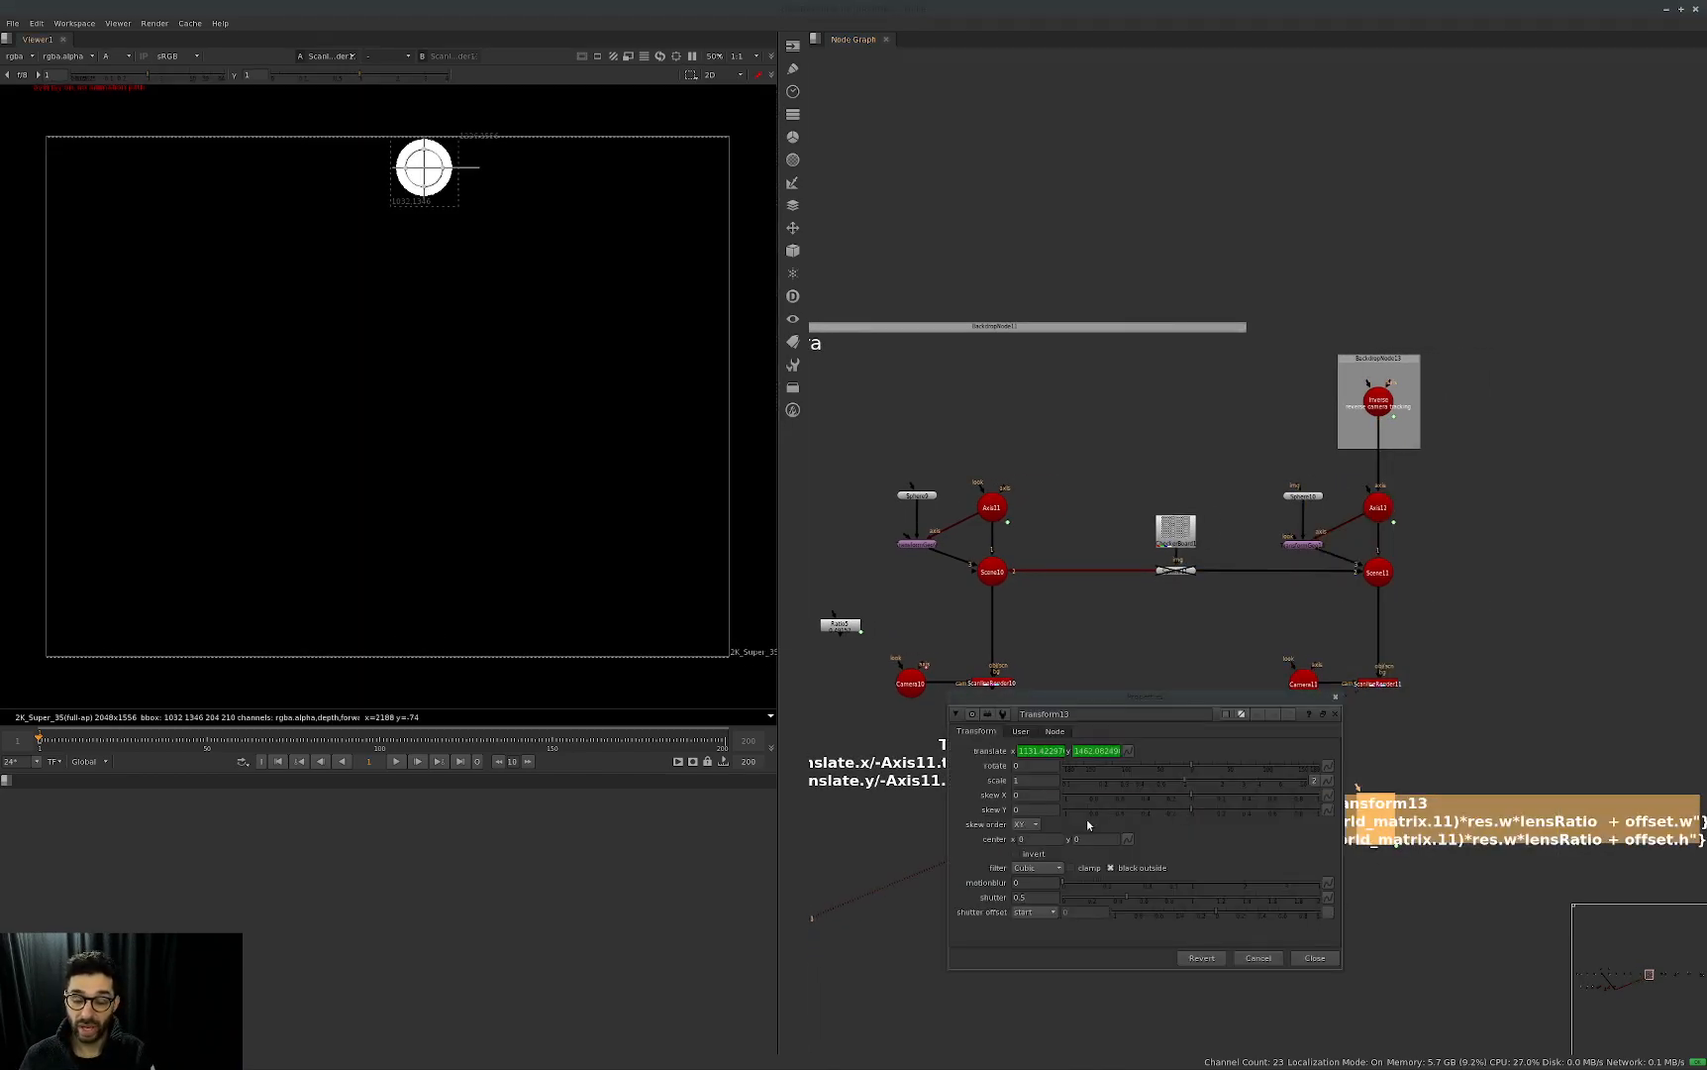
key("Right")
key("Right")
key("Right")
key("Right")
key("Right")
key("Right")
key("Right")
key("Right")
key("Right")
key("Right")
key("Right")
key("Right")
key("Right")
key("Right")
key("Right")
key("Right")
key("Right")
key("Right")
key("Right")
key("Right")
key("Left")
key("Left")
key("Left")
key("Left")
key("Left")
key("Left")
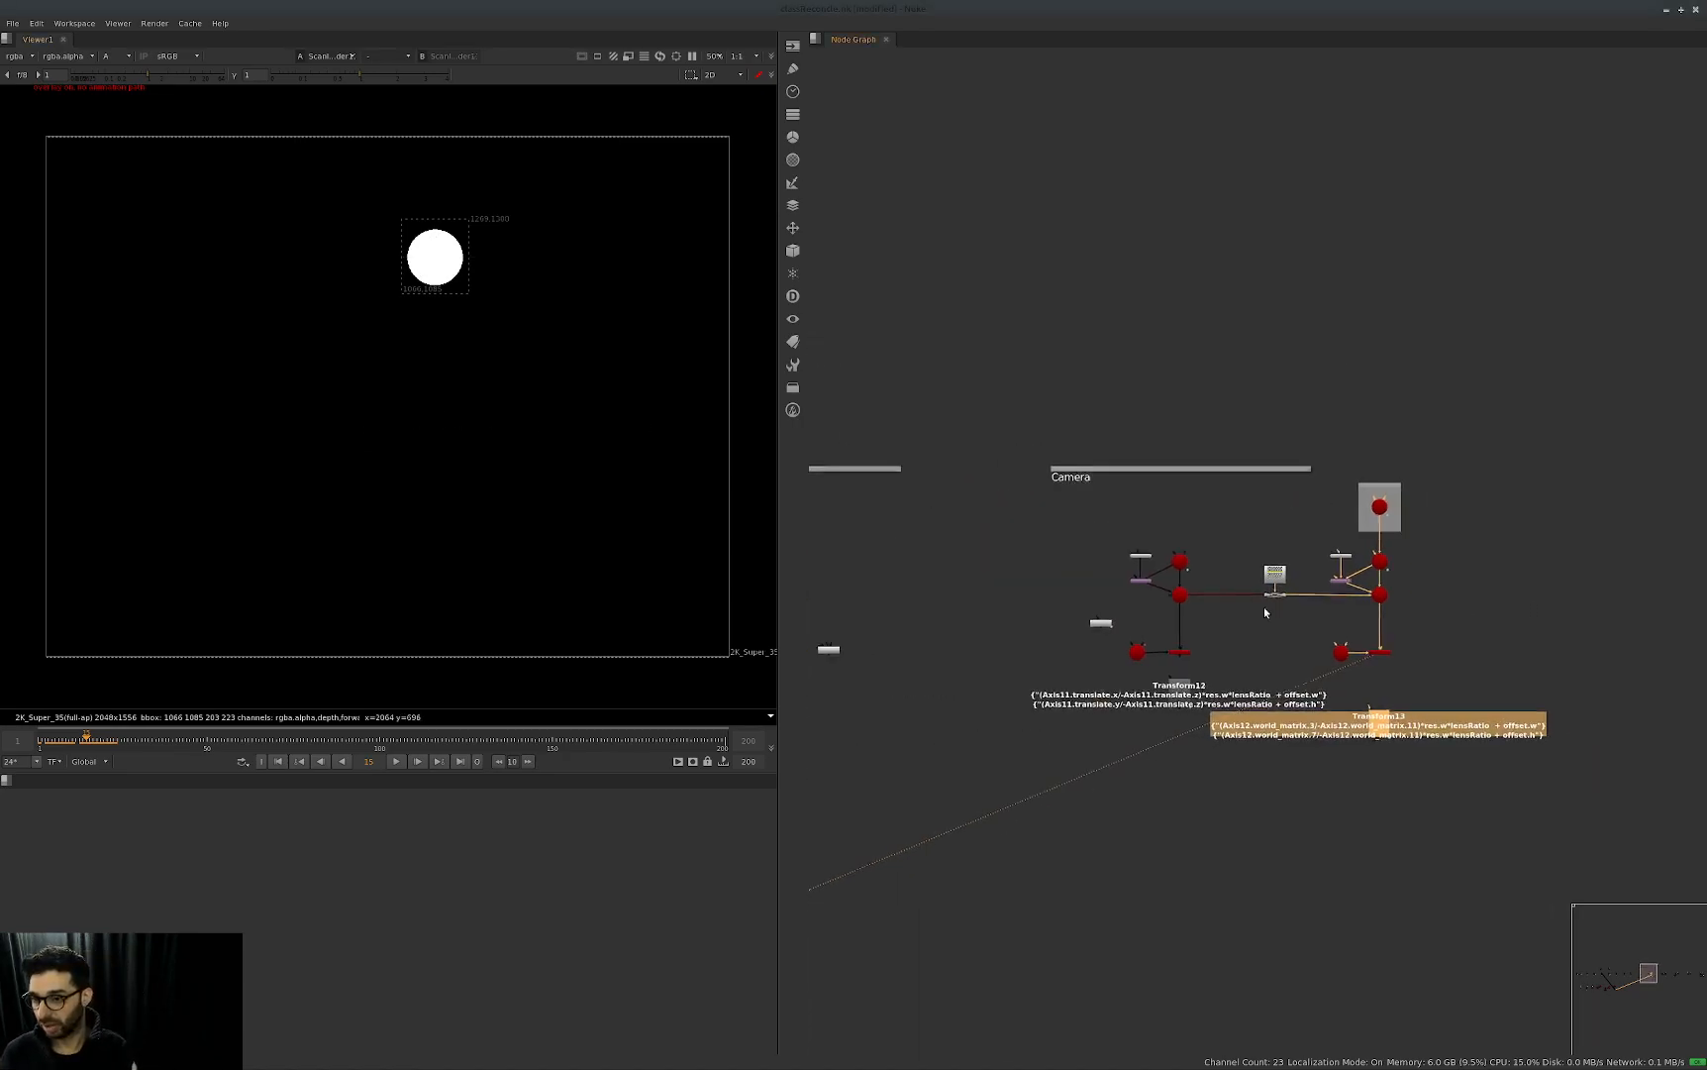
Display the Together group's first ScanlineRender in full colour and check Transform14's handle in the viewer.
left_click(1089, 668)
key("1")
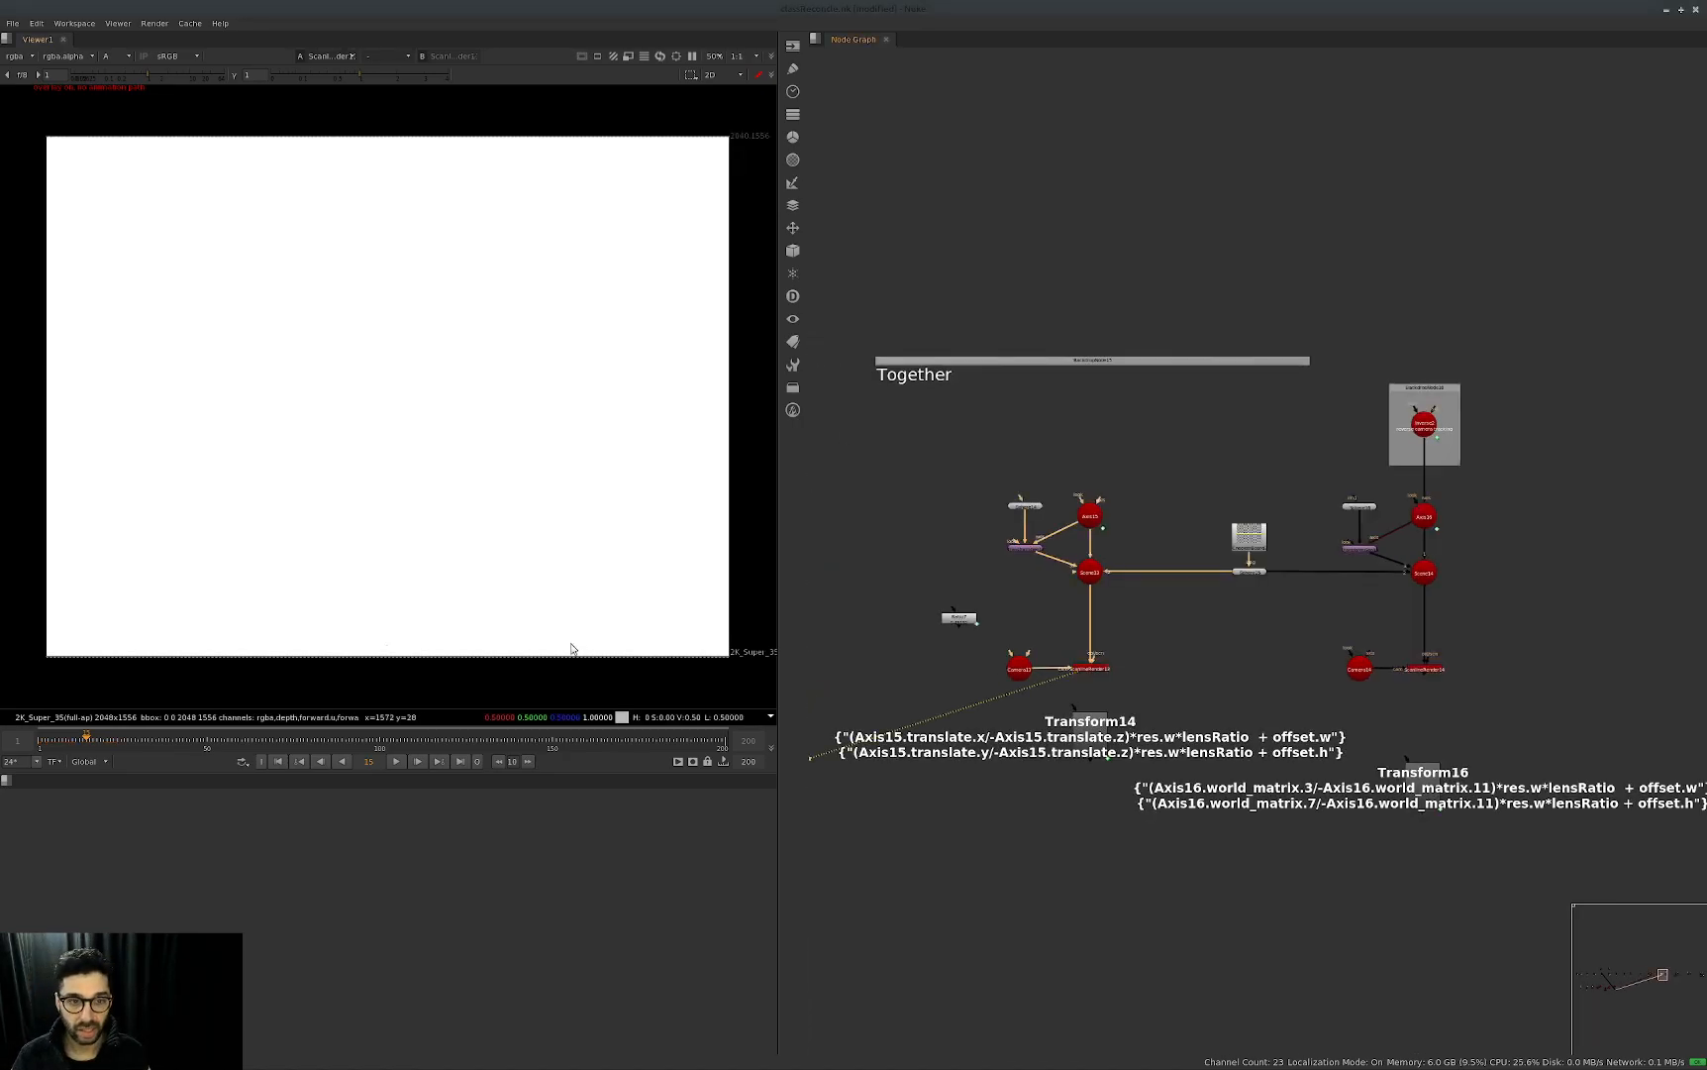
key("a")
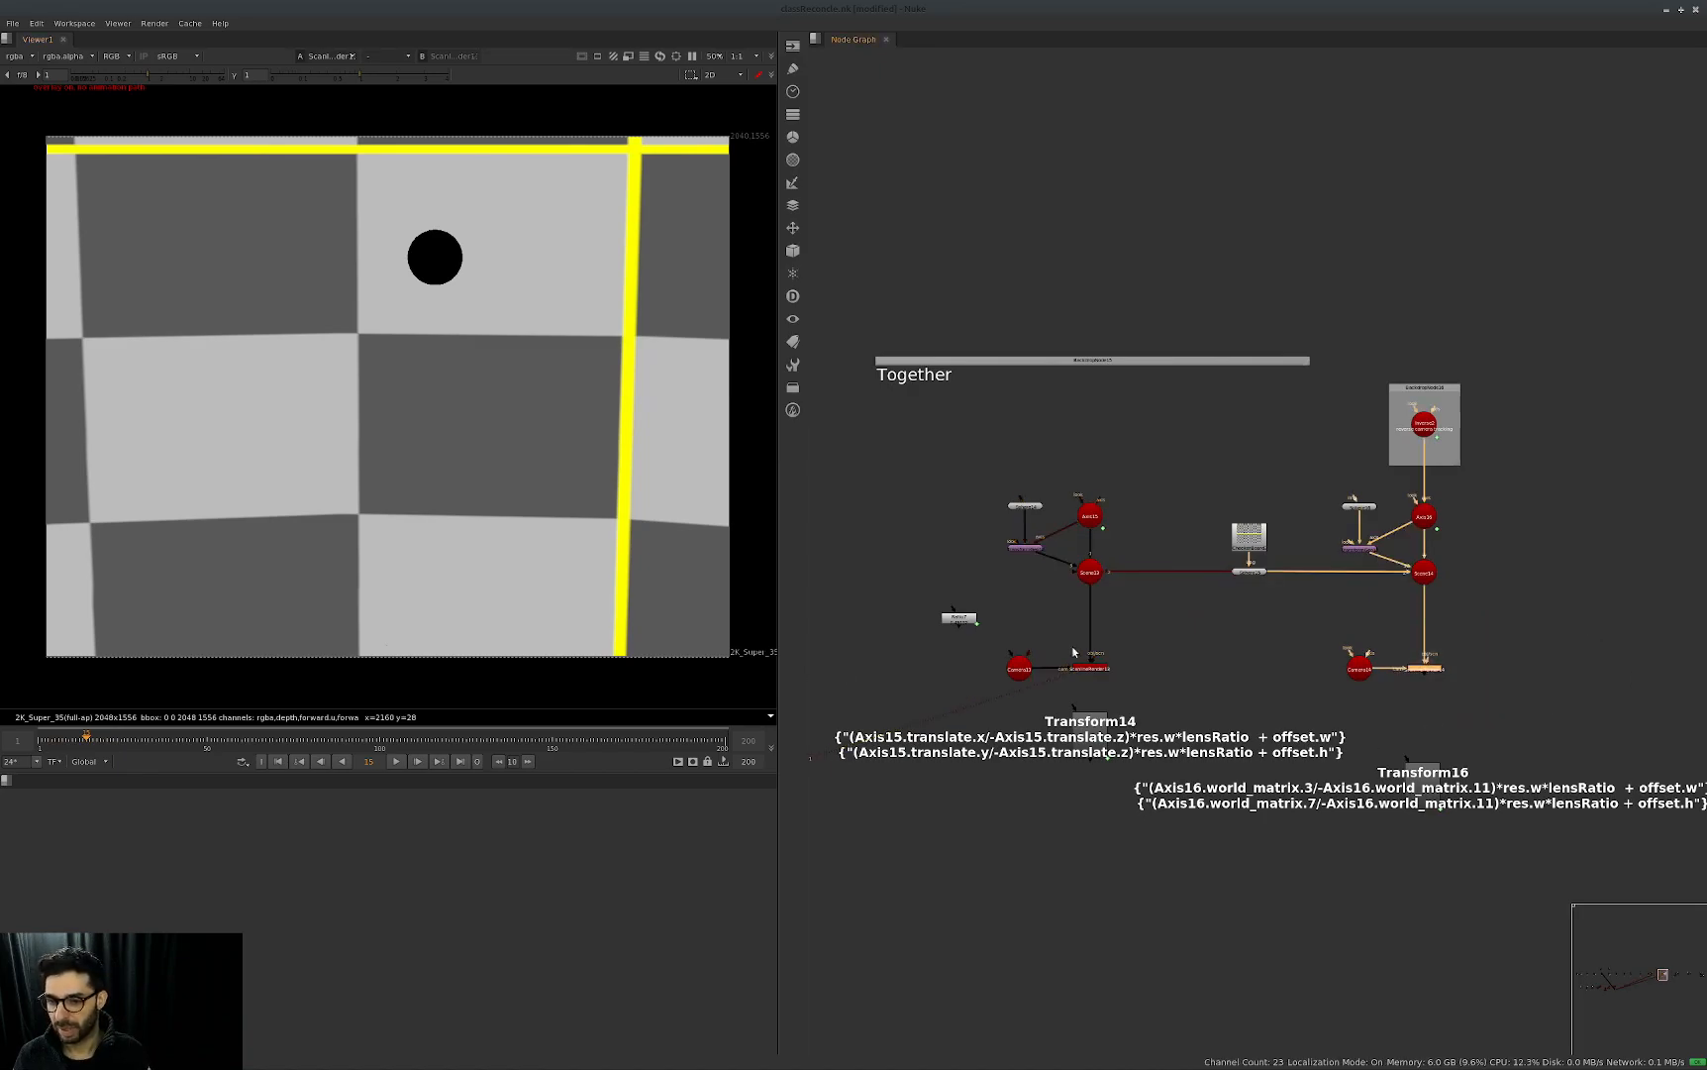
double_click(1193, 728)
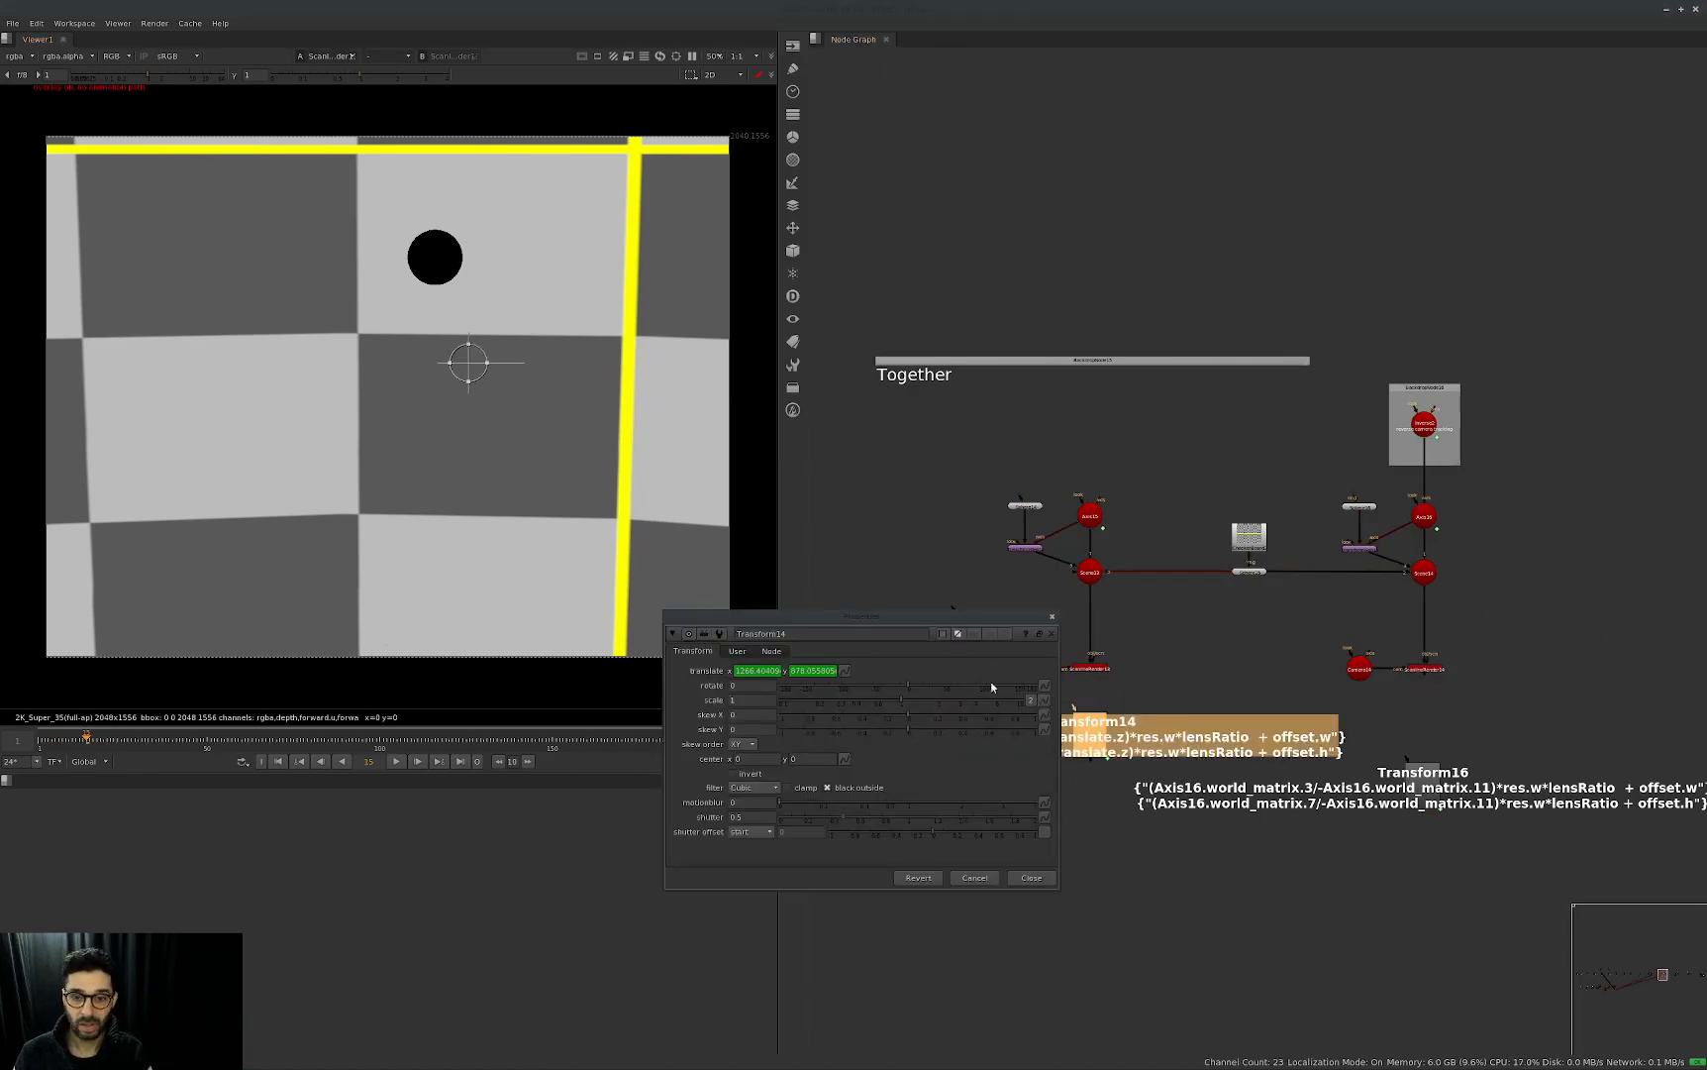
left_click(1051, 616)
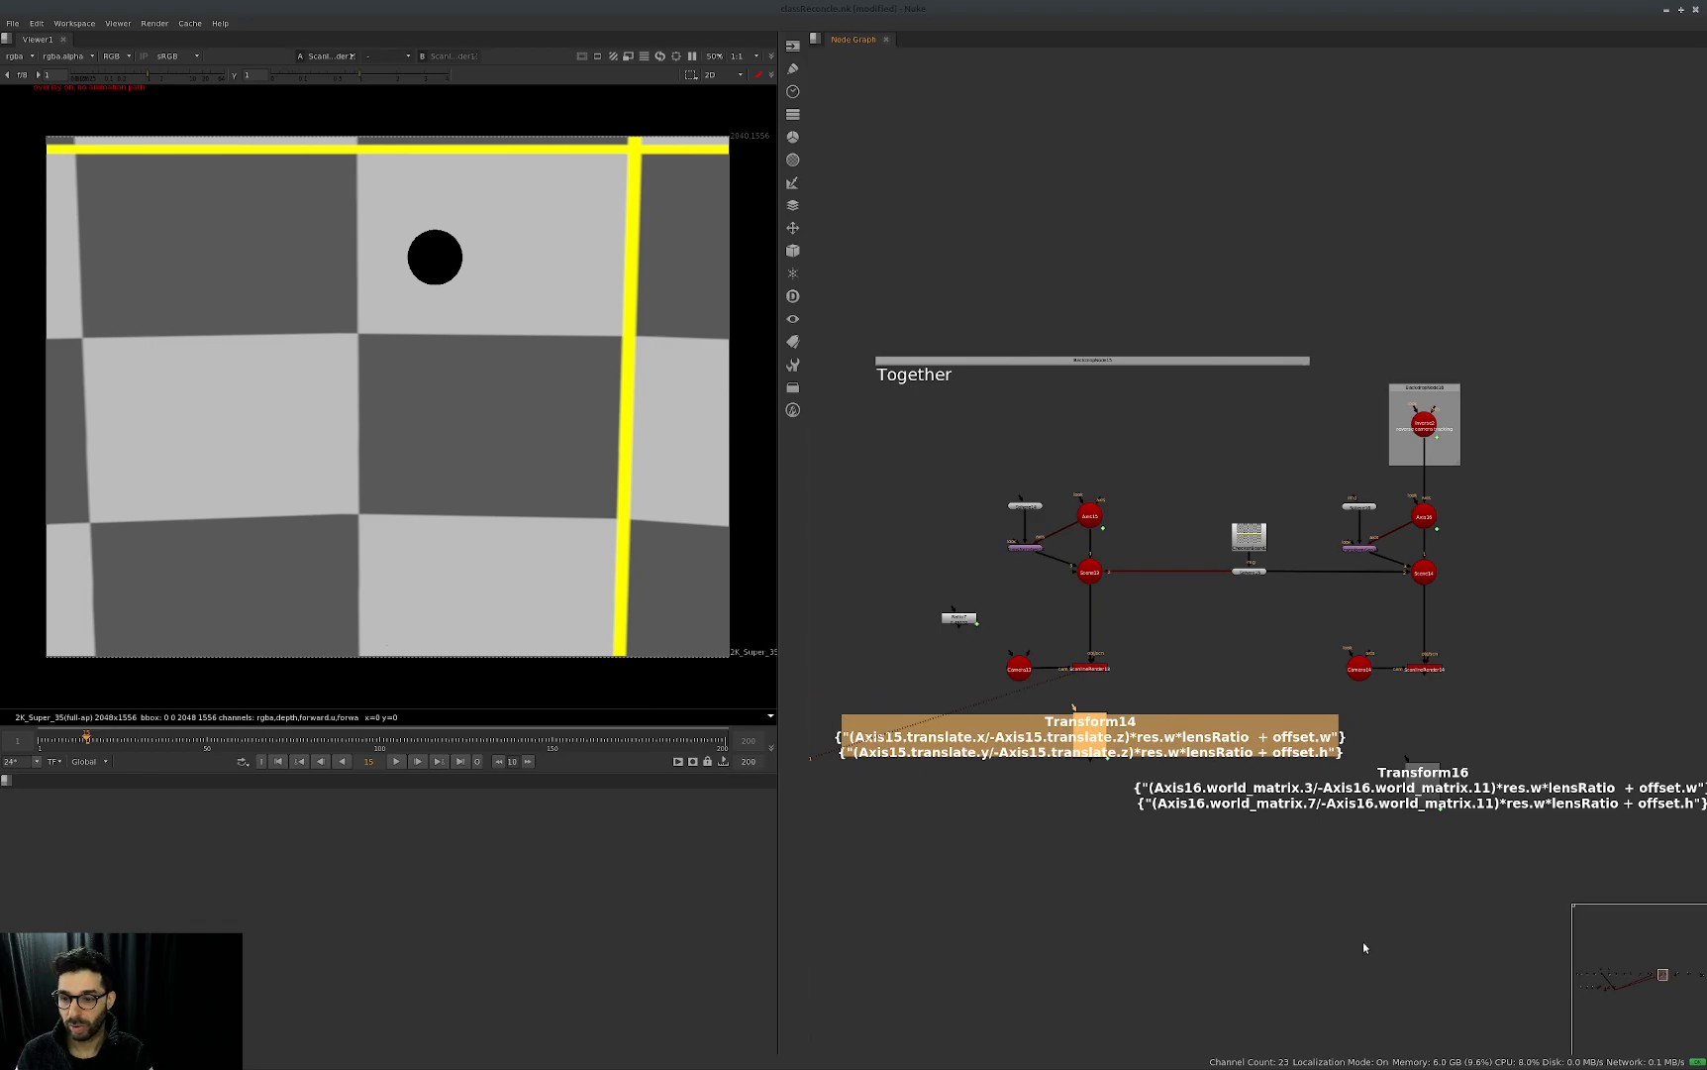
Open Transform16's properties, step through the frames to compare its handle with the black sphere, and close them.
double_click(1565, 787)
key("Right")
key("Right")
key("Right")
key("Right")
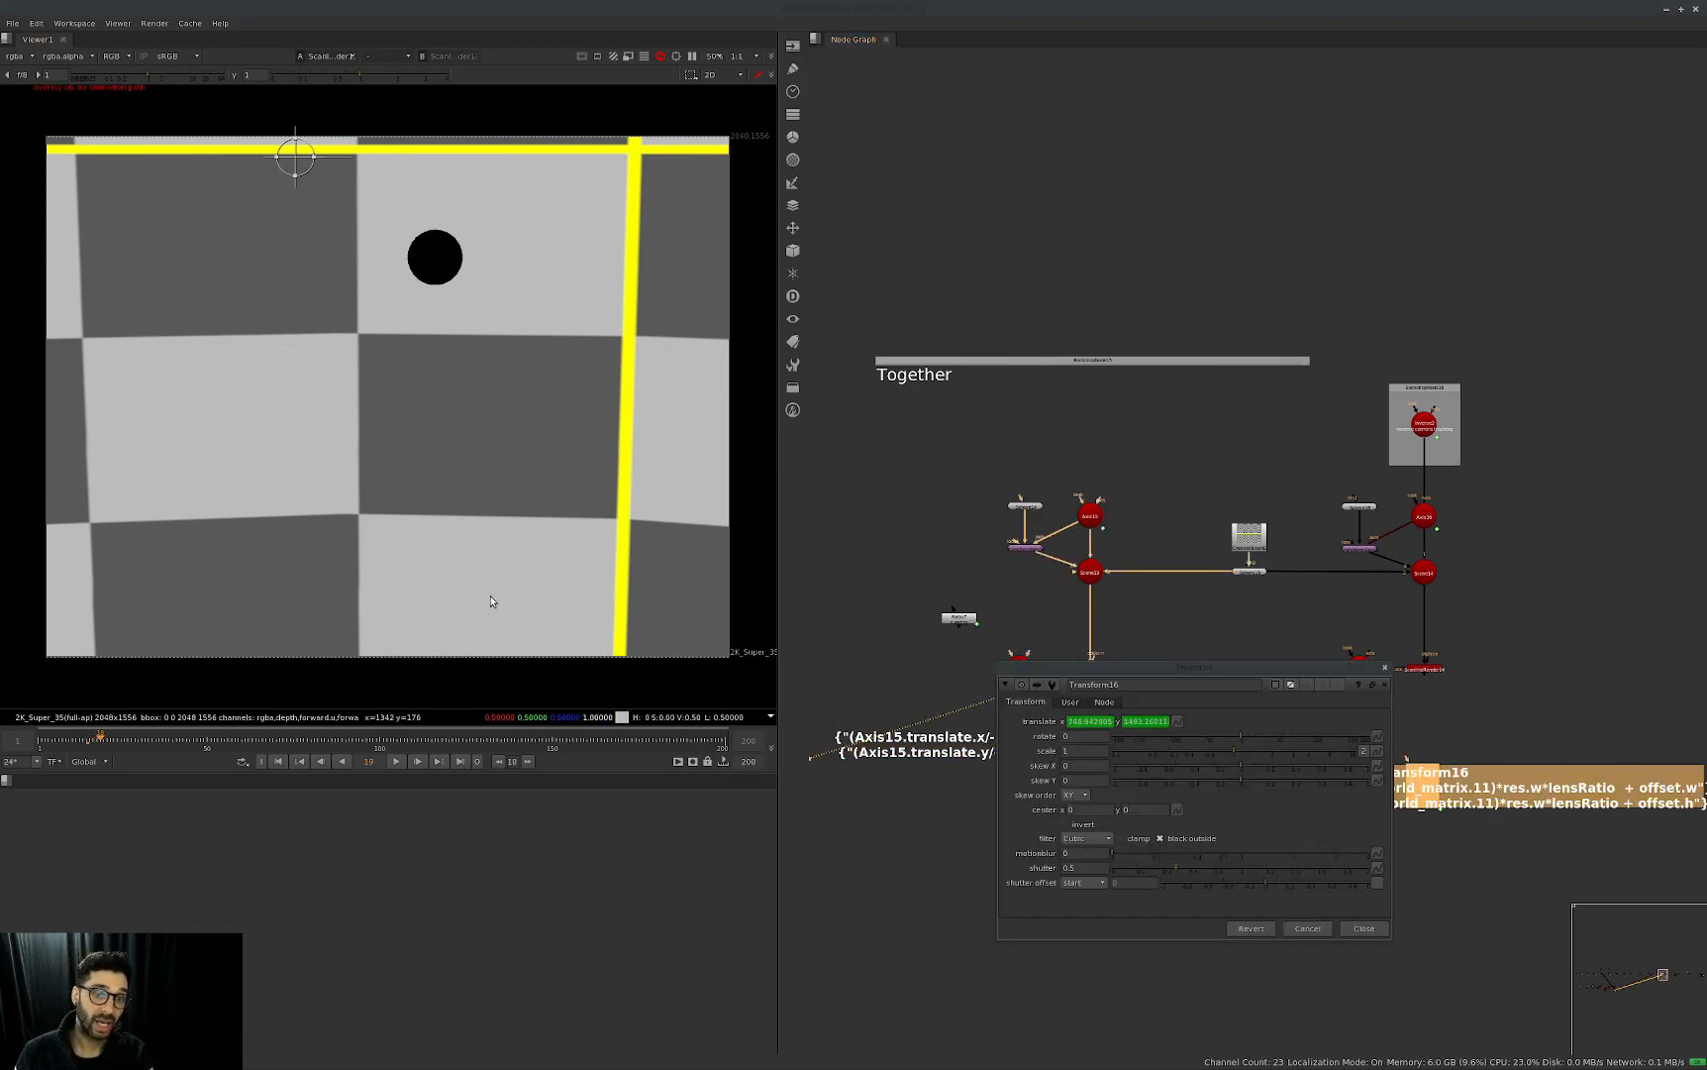
key("Left")
key("Left")
key("Left")
key("Left")
key("Left")
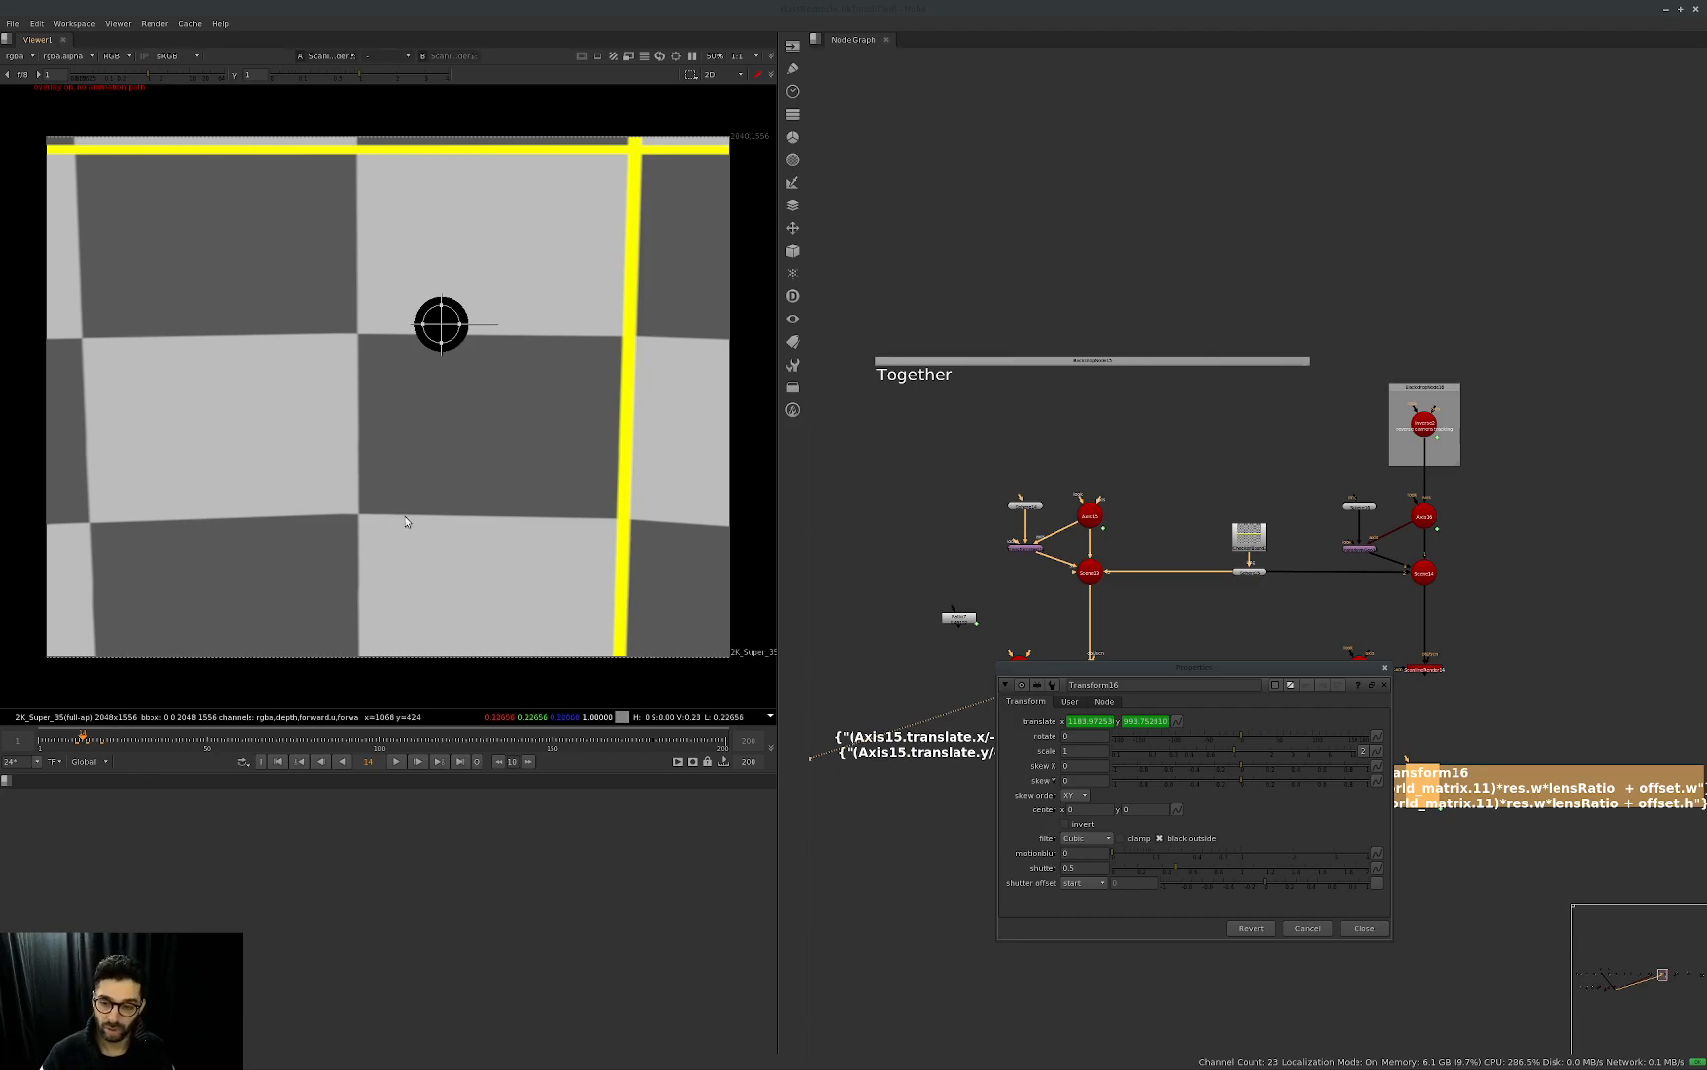
left_click(1385, 669)
Look over the All together group in the node graph and return to the Together group.
scroll(1520, 624, "down", 4)
middle_click_drag(1558, 622, 925, 694)
middle_click_drag(989, 776, 1216, 822)
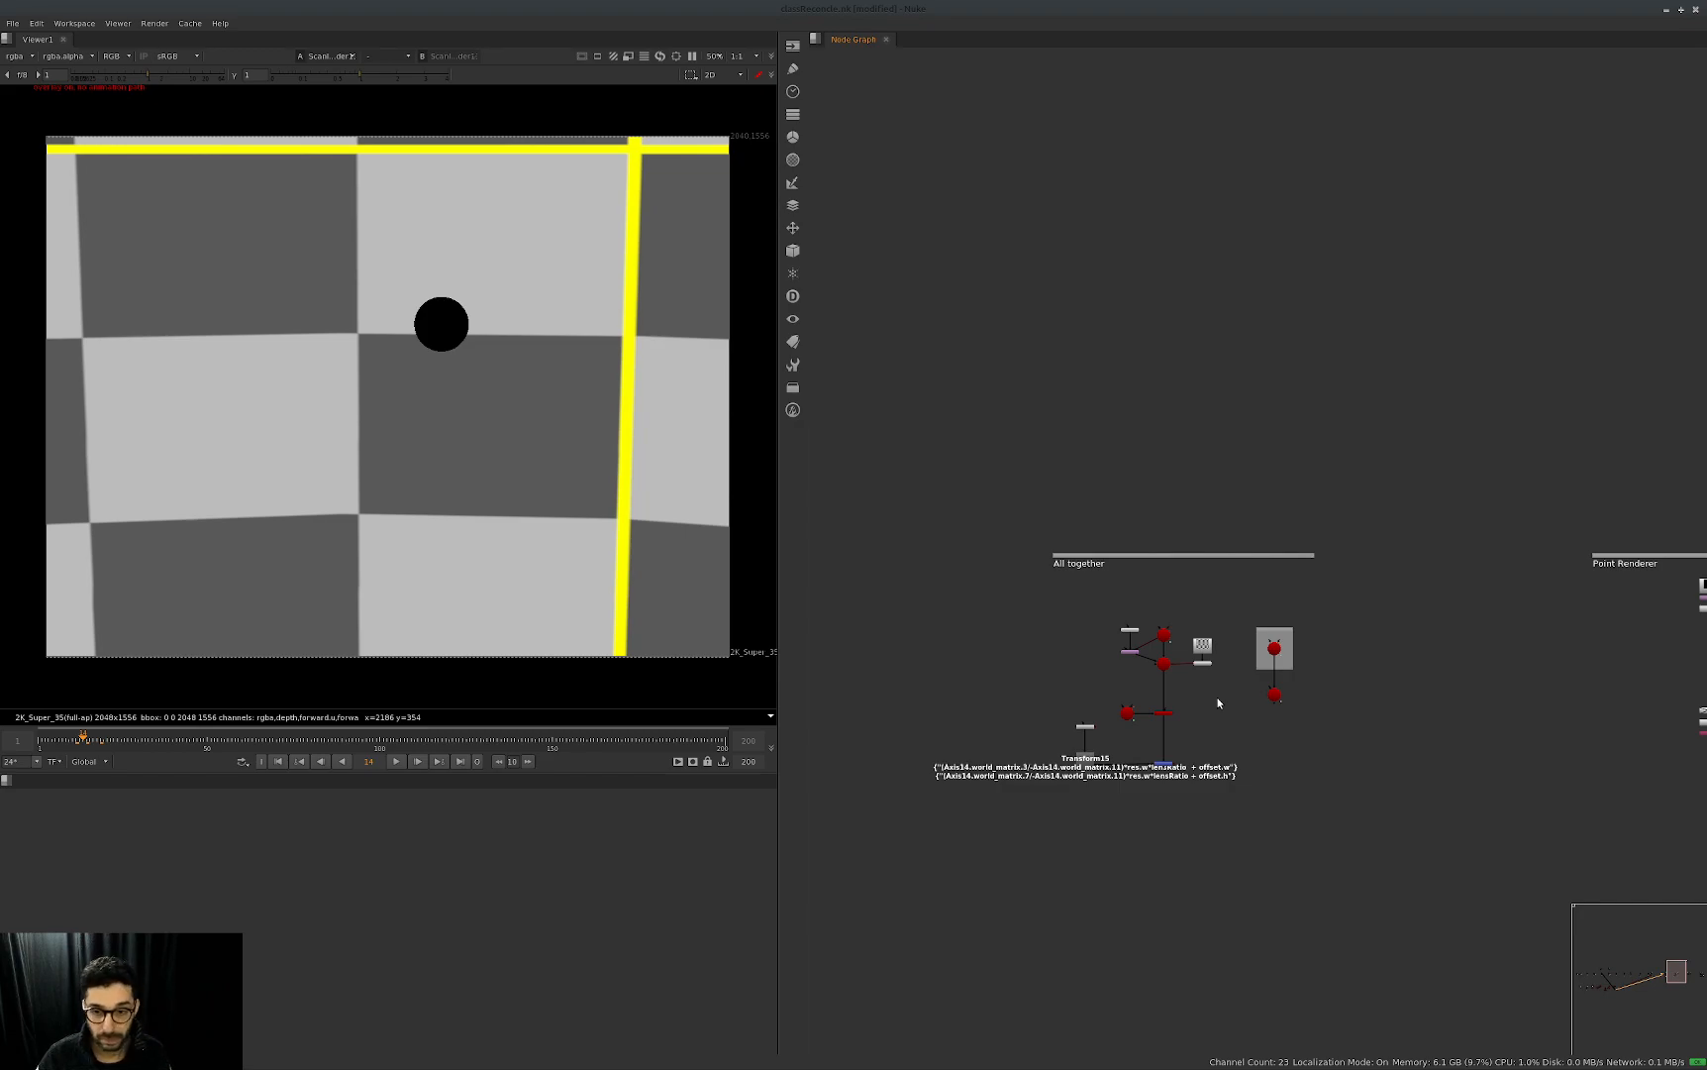
middle_click_drag(1347, 787, 1650, 776)
middle_click_drag(931, 744, 1368, 723)
scroll(1550, 682, "up", 4)
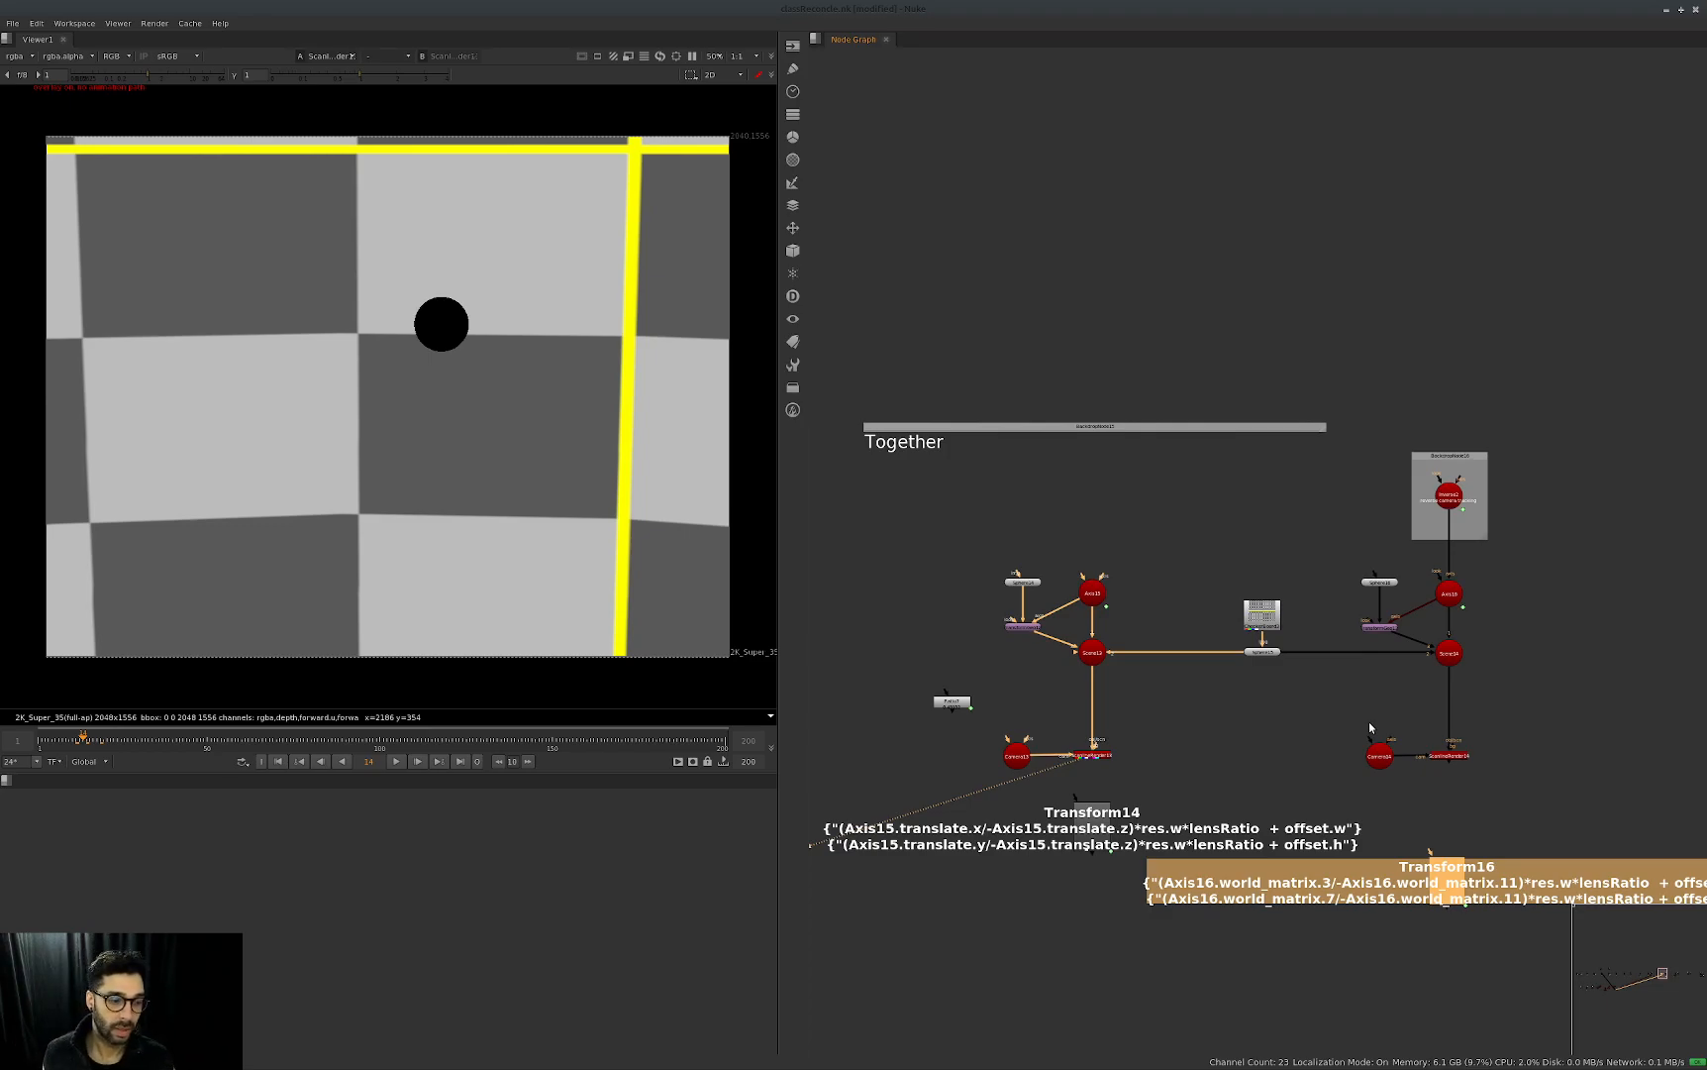
left_click(1554, 767)
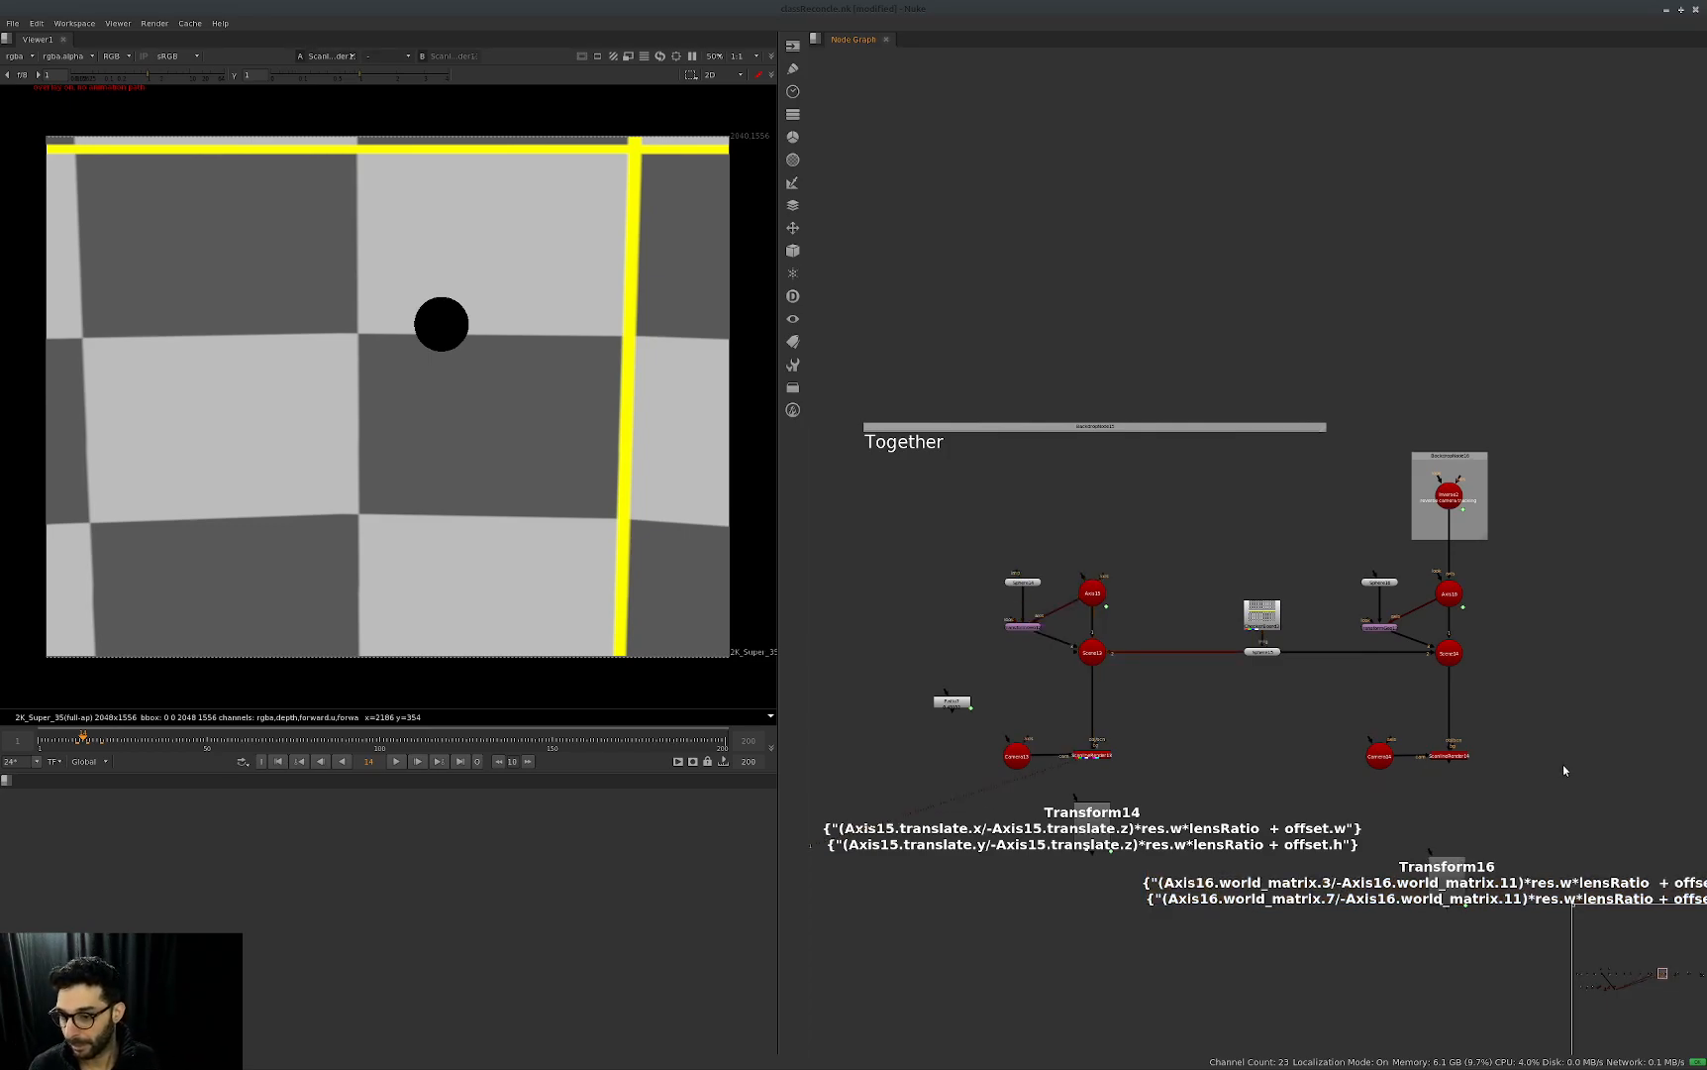
middle_click_drag(1561, 771, 1437, 782)
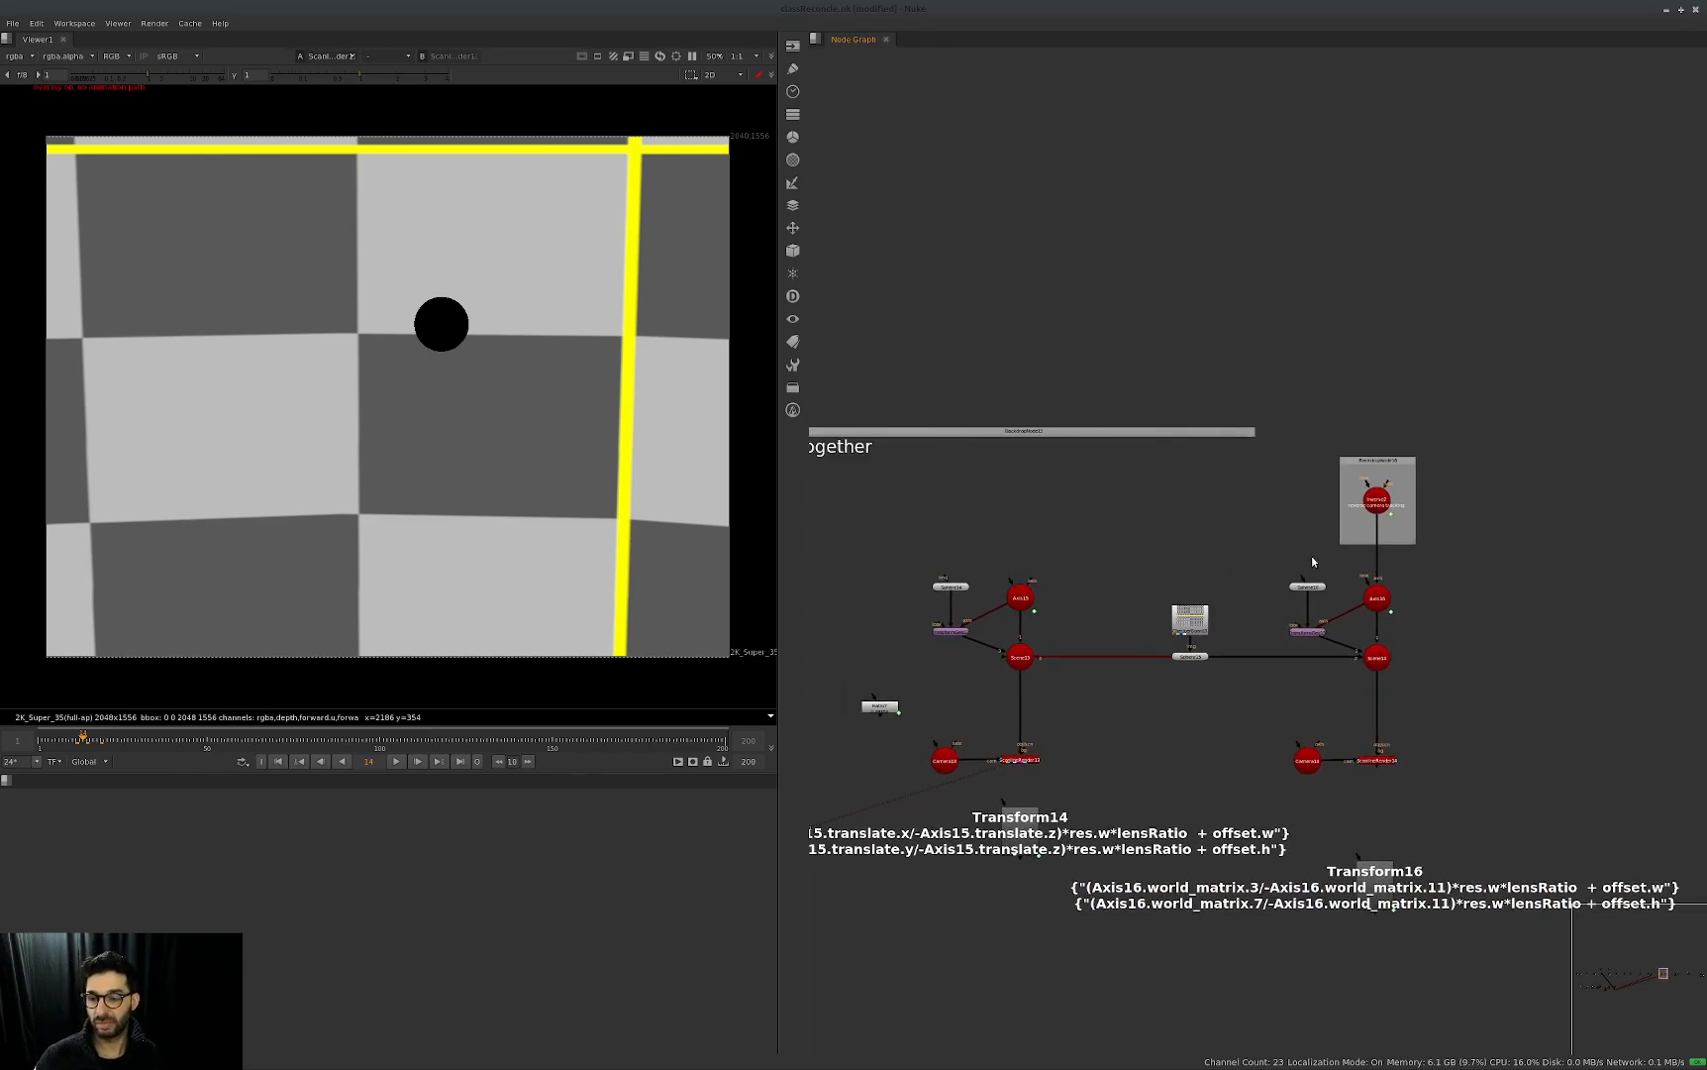
scroll(1319, 557, "down", 1)
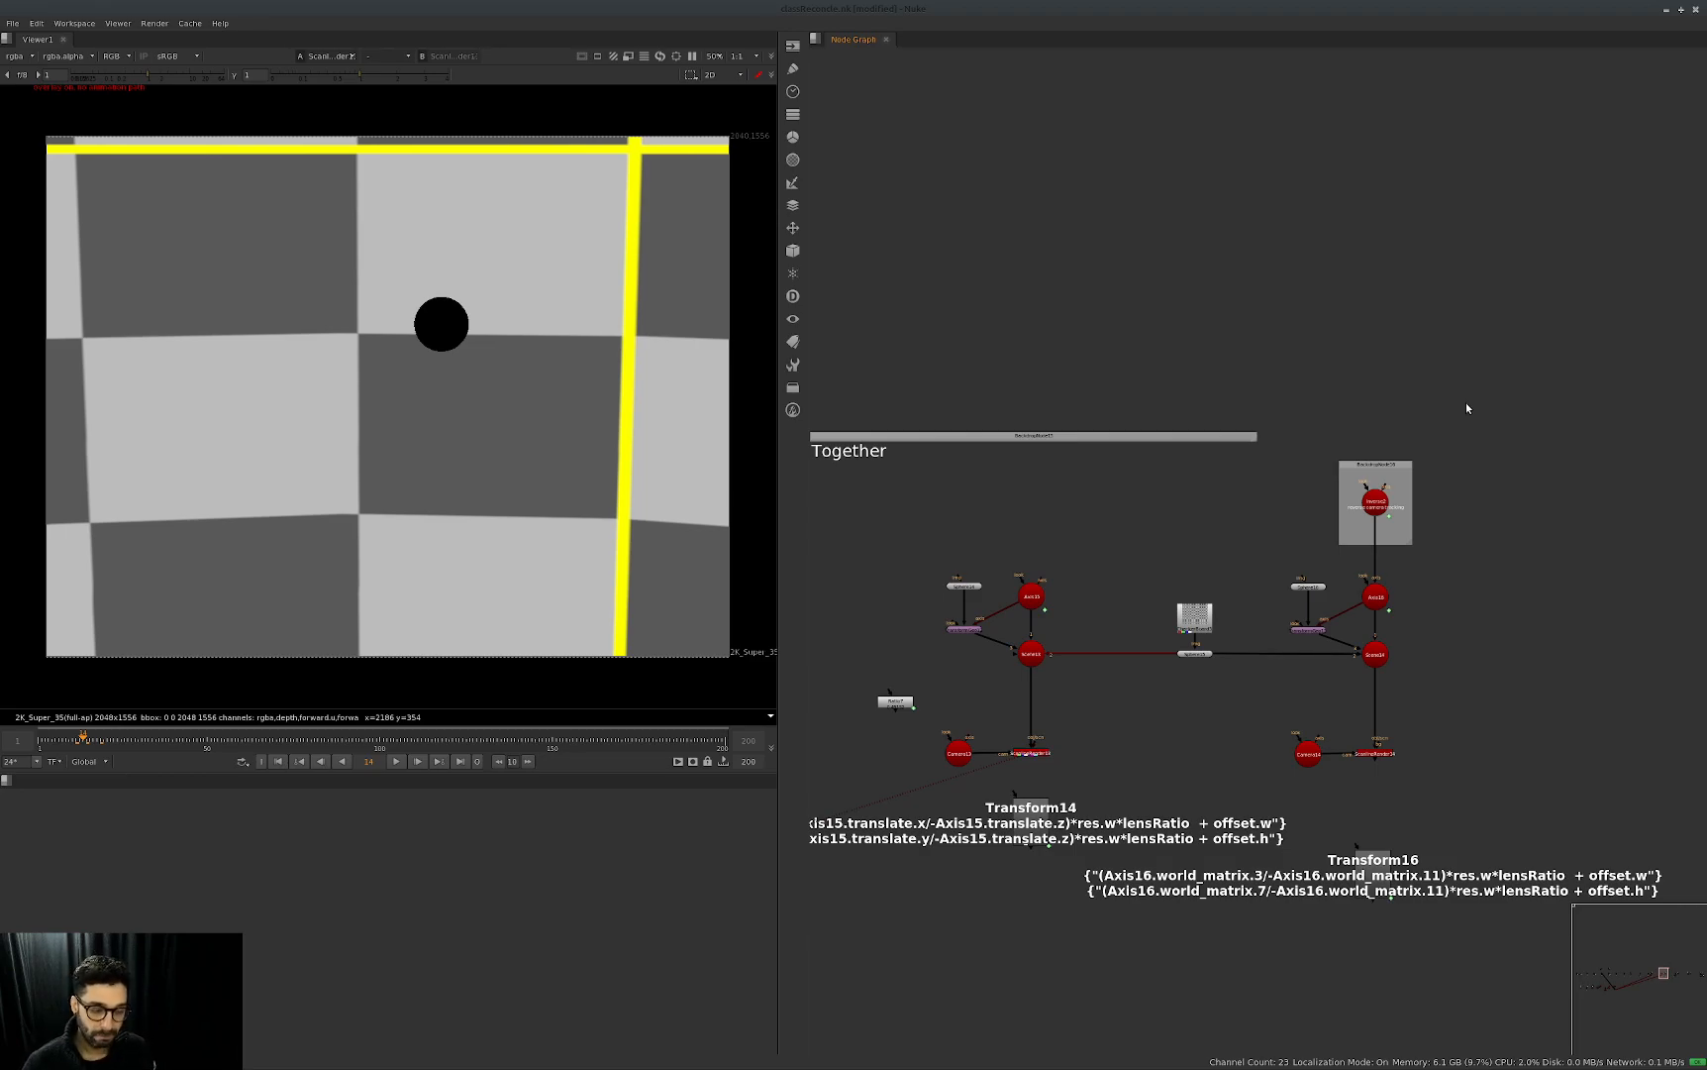
left_click_drag(1136, 705, 1030, 788)
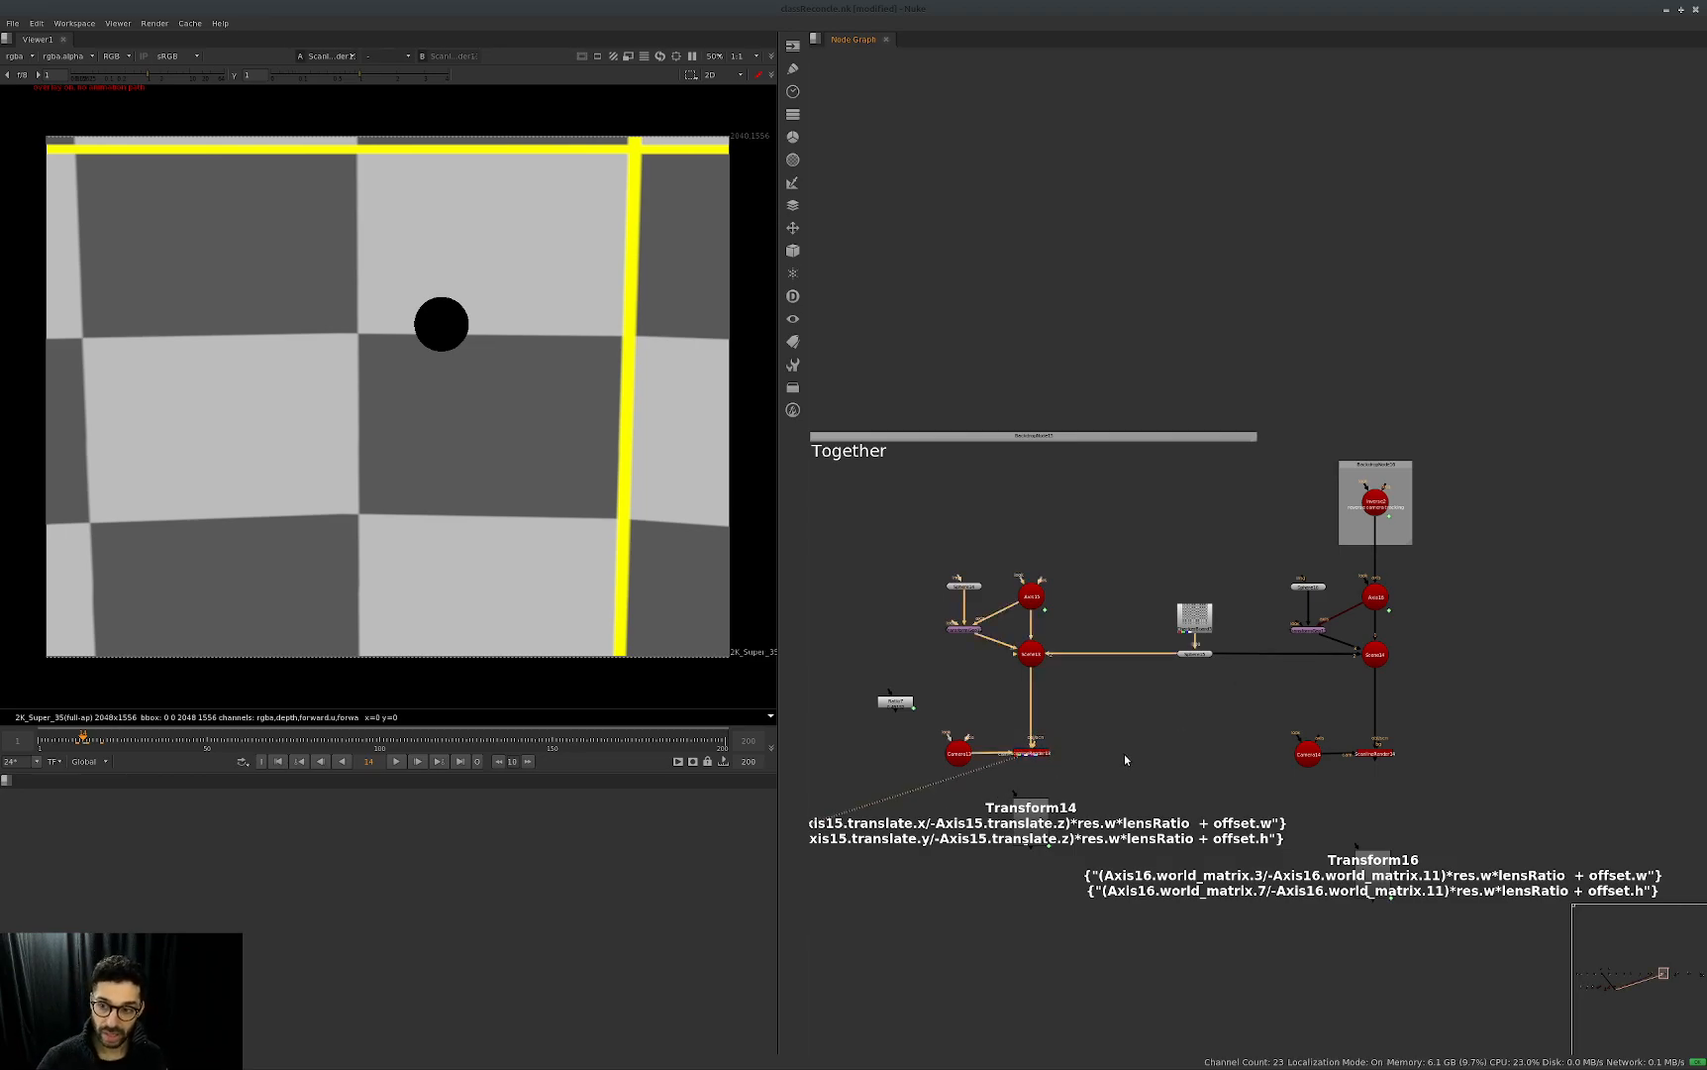
Open Inverse2's properties, expand its world matrix to examine the values, and close them.
double_click(1376, 502)
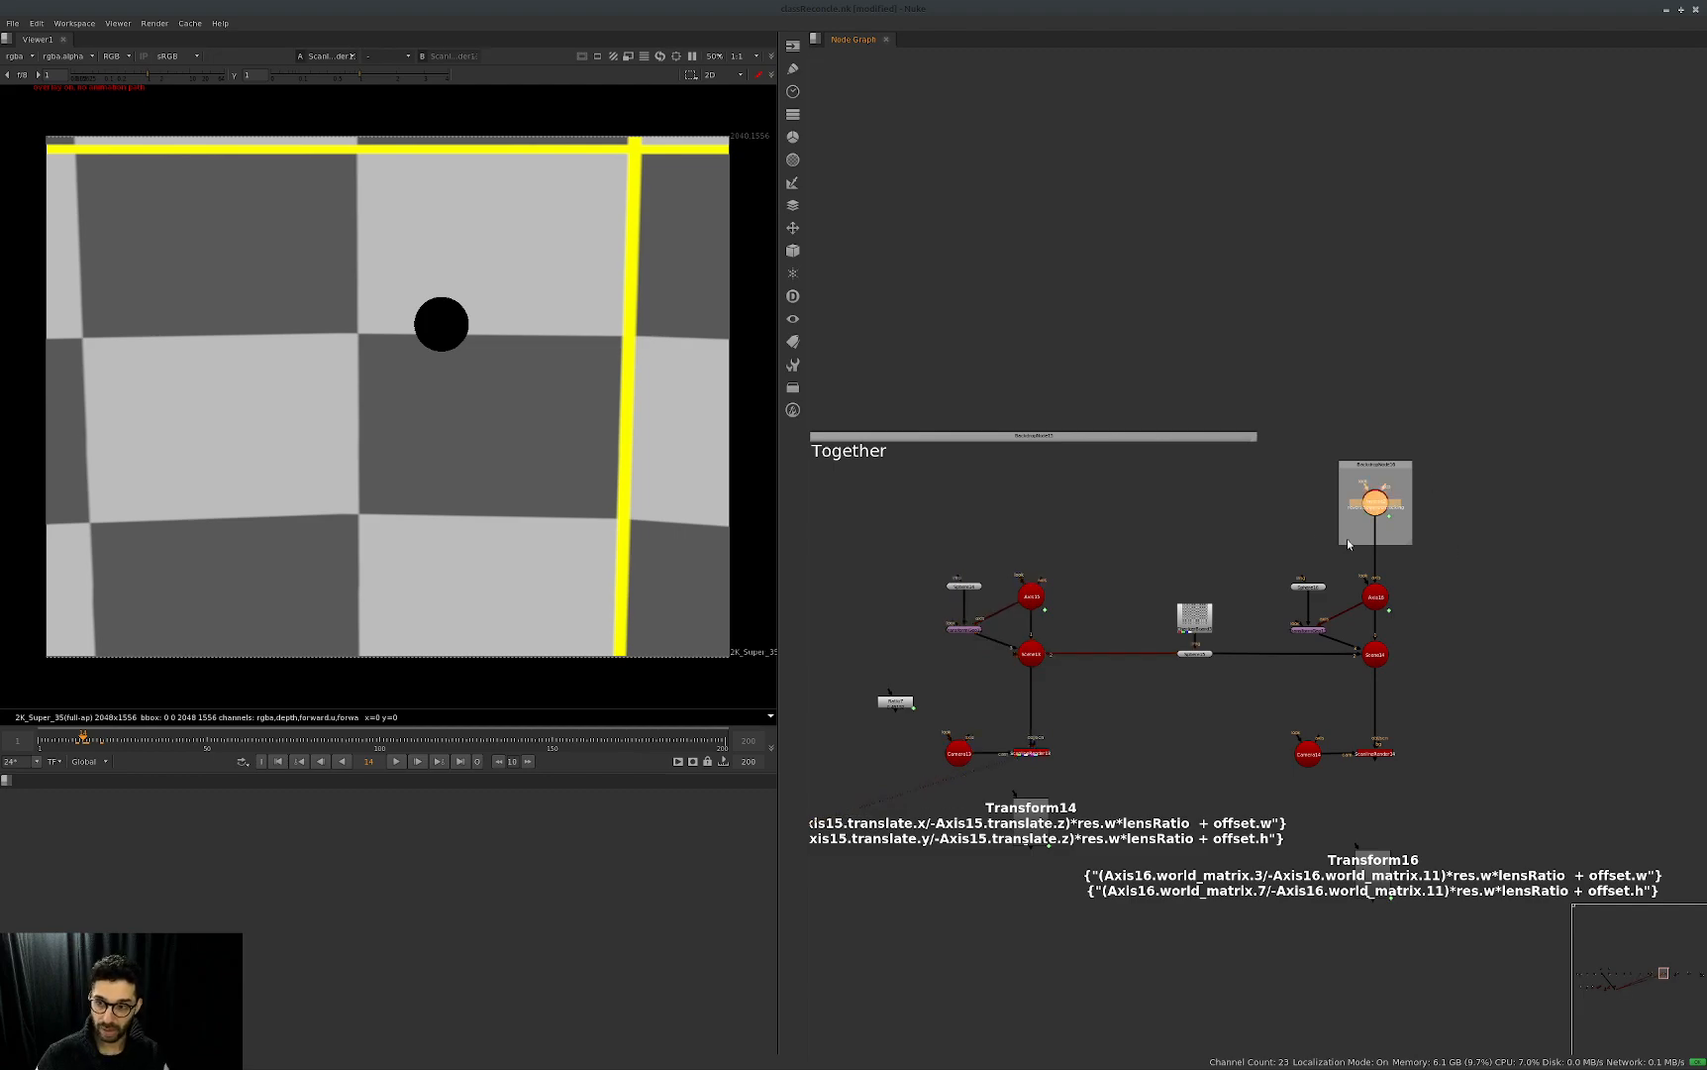
left_click_drag(1097, 389, 1120, 323)
left_click(1088, 357)
left_click(995, 357)
left_click(994, 554)
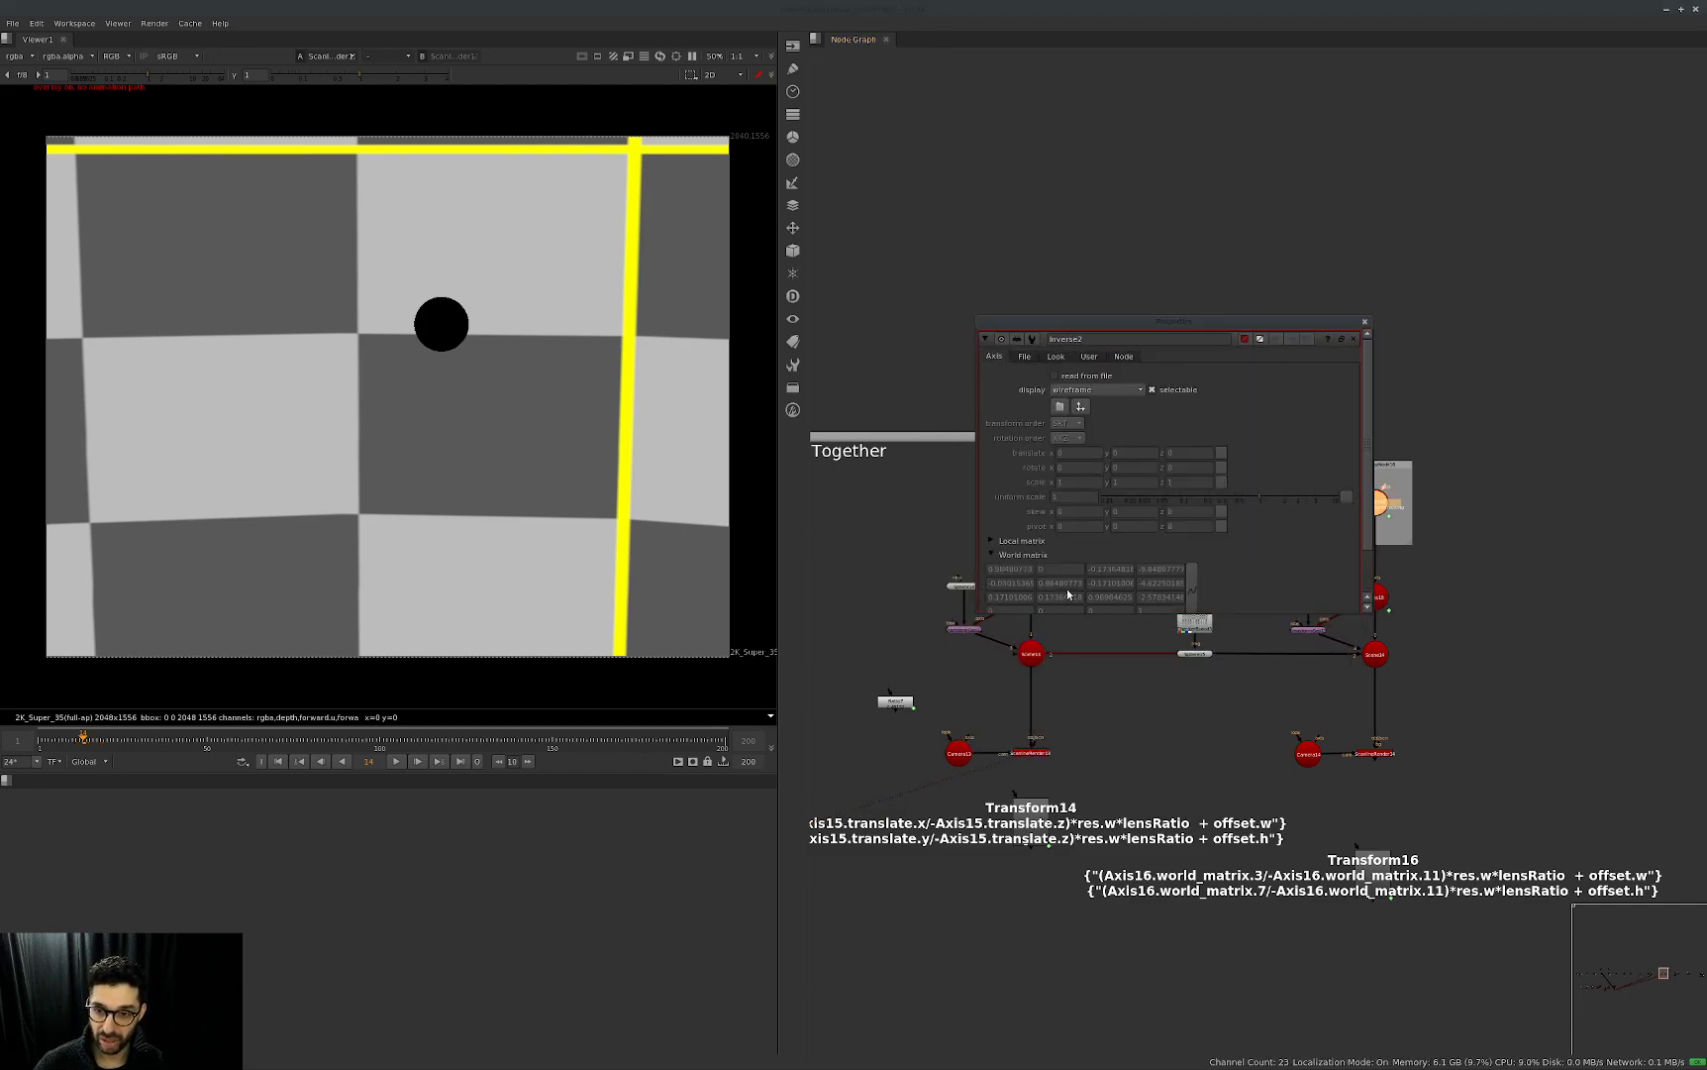
left_click(1016, 542)
left_click(1024, 542)
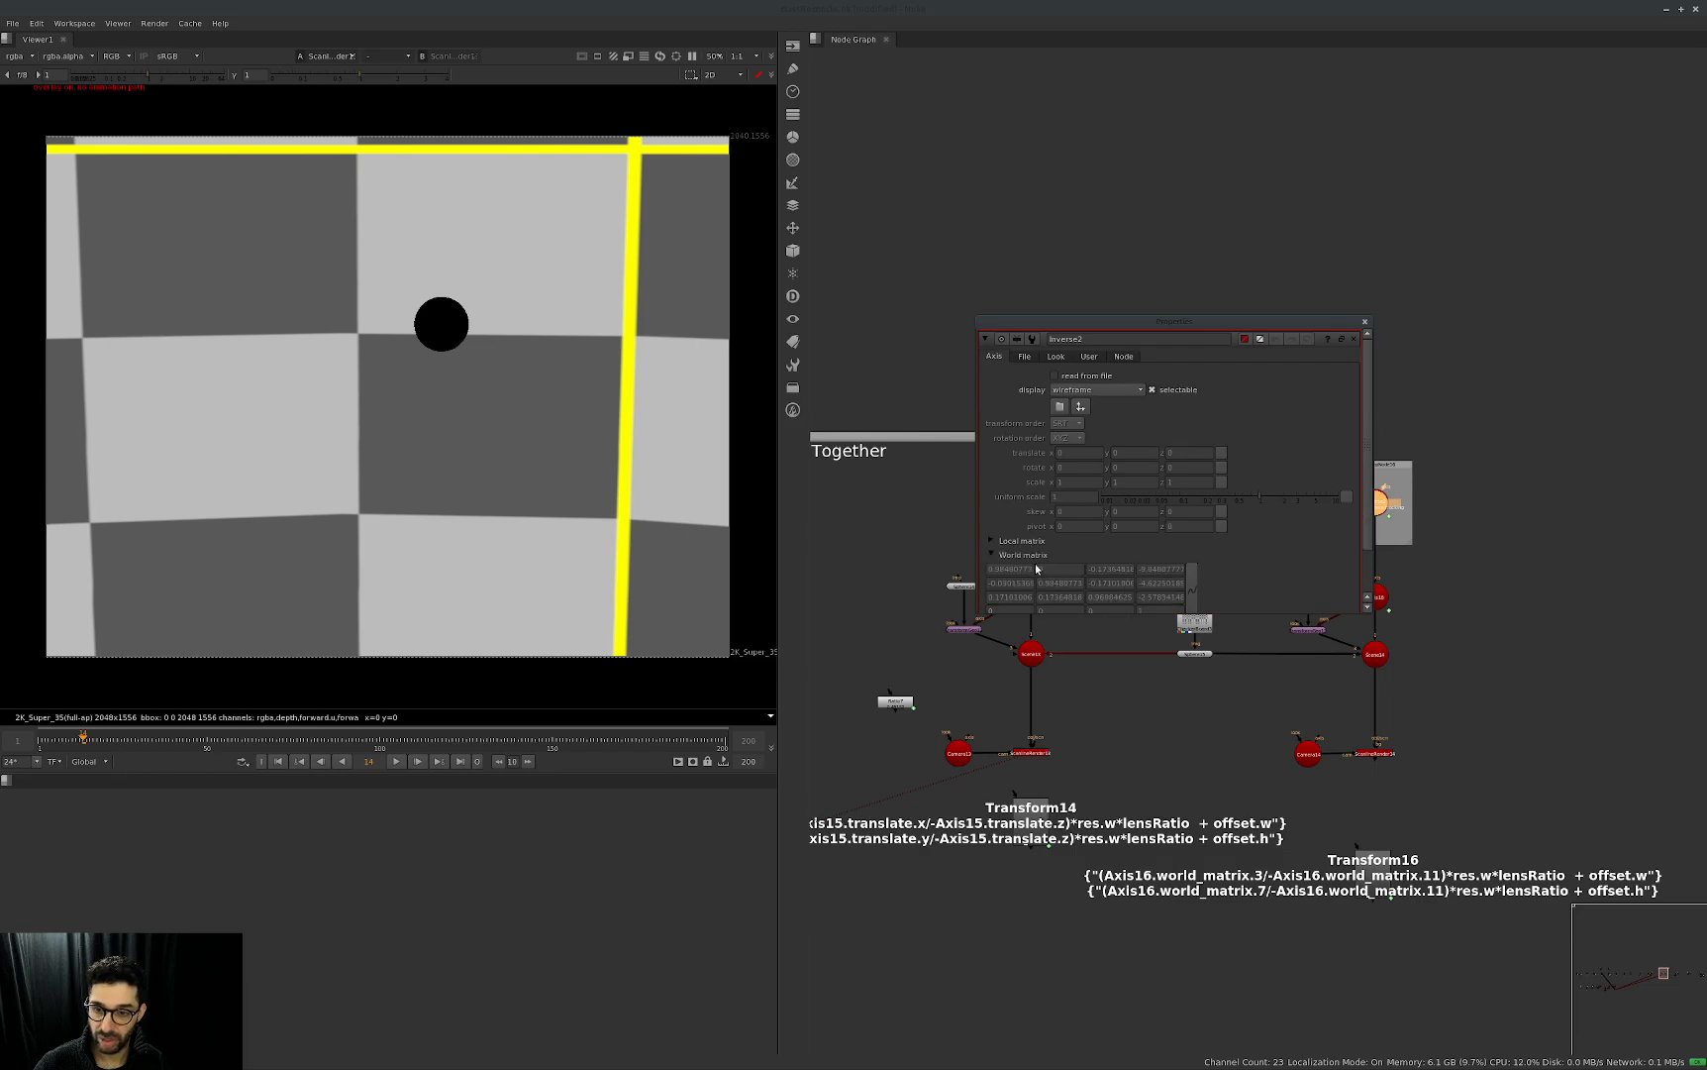
left_click(1024, 556)
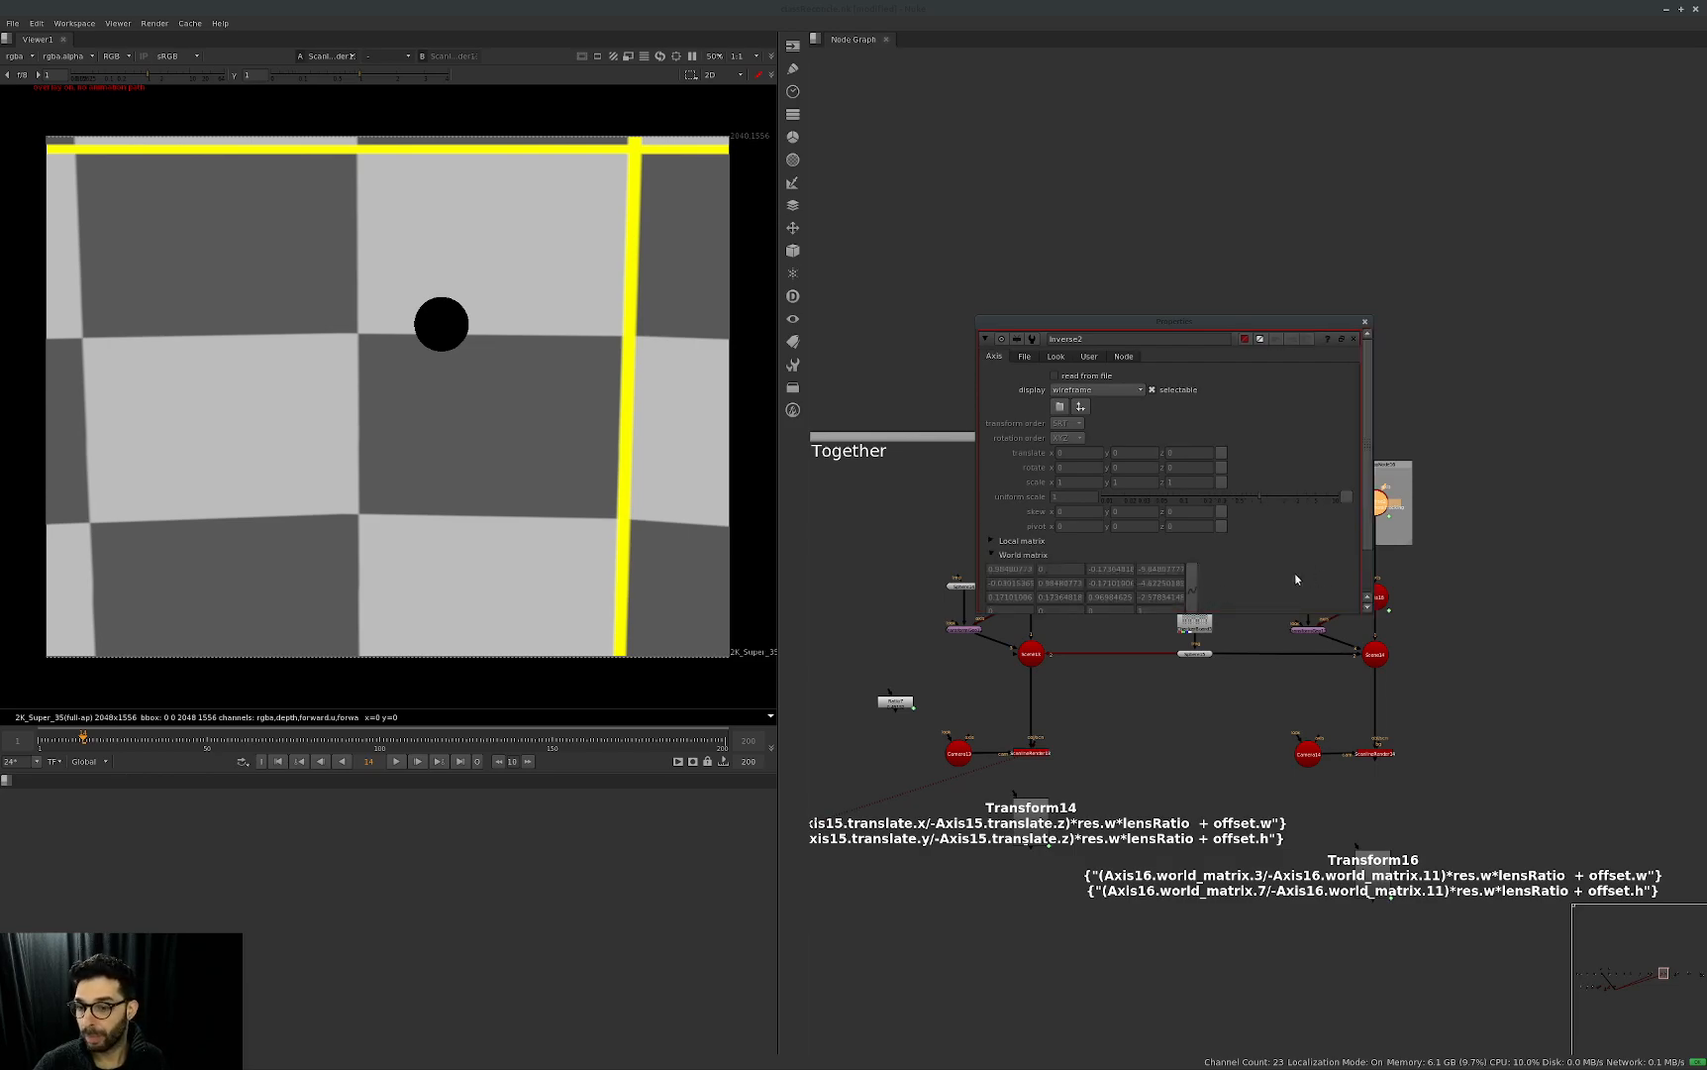
key("Escape")
Duplicate Camera13 into the empty space above, between the two setups of the Together group.
left_click(965, 748)
key("ctrl+c")
left_click(1135, 522)
key("ctrl+v")
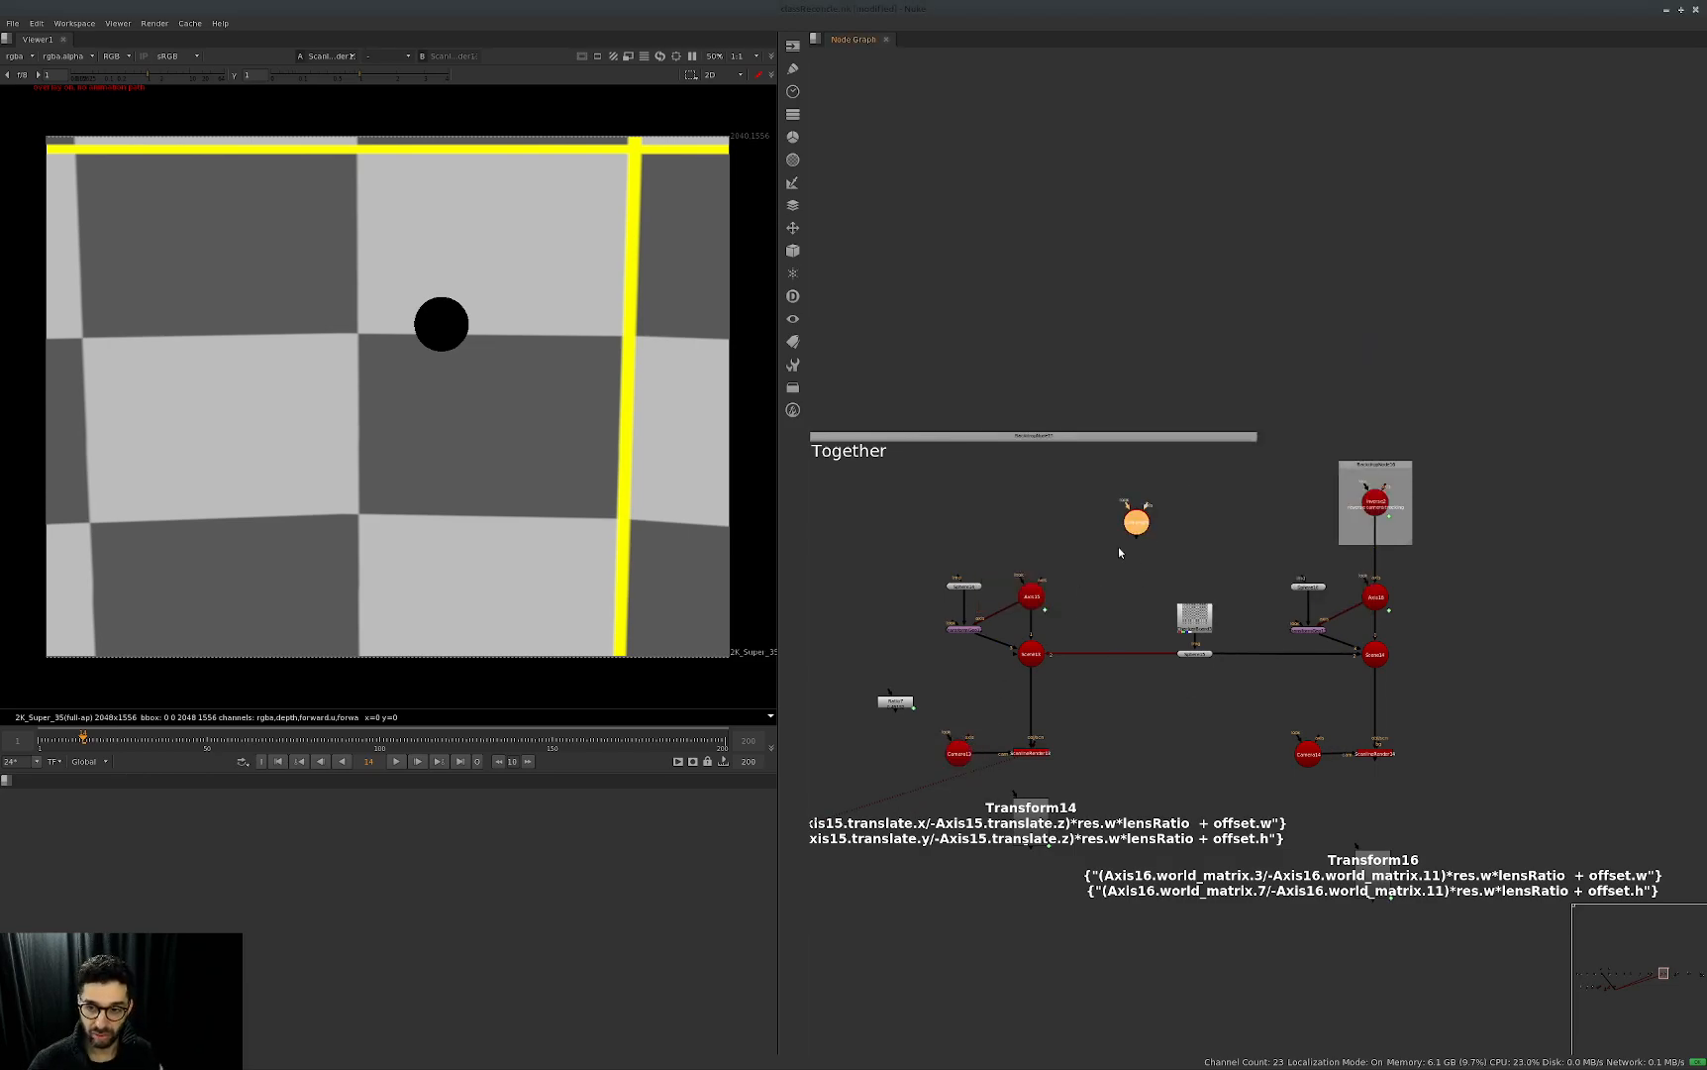
Open the duplicated camera's properties, review its translate, rotate and rotation order settings, and close them.
key("Return")
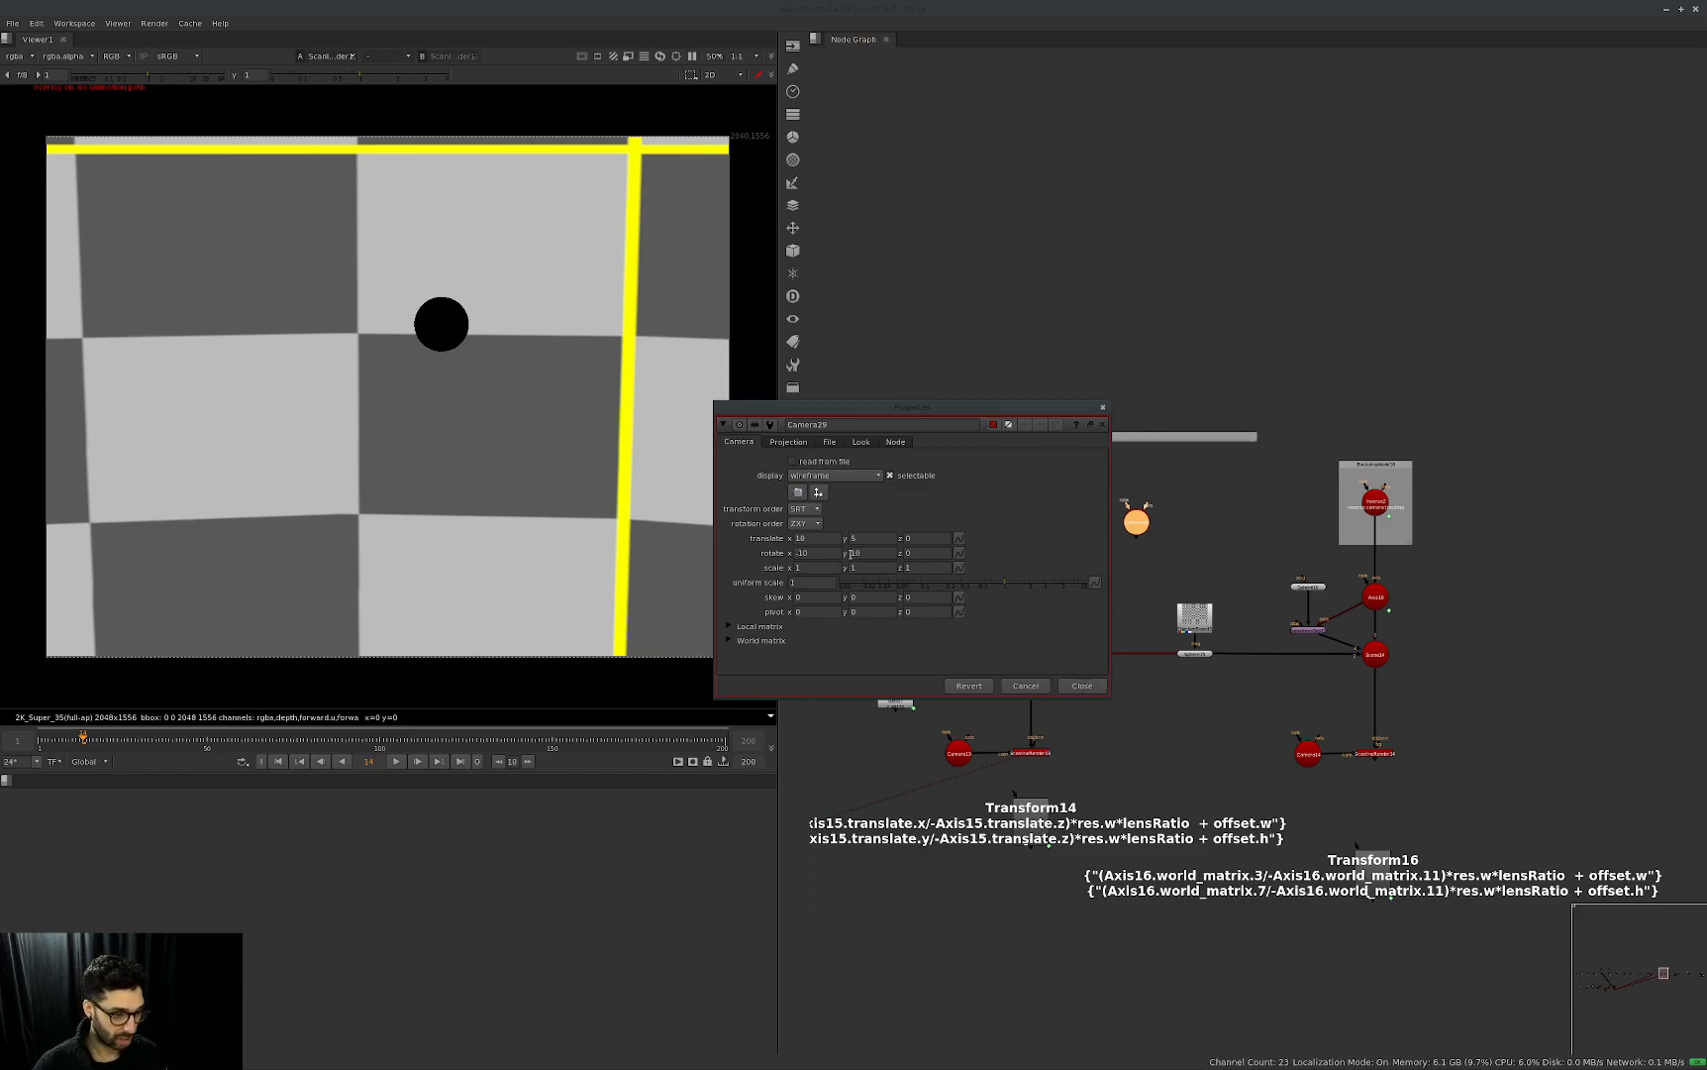
left_click(818, 538)
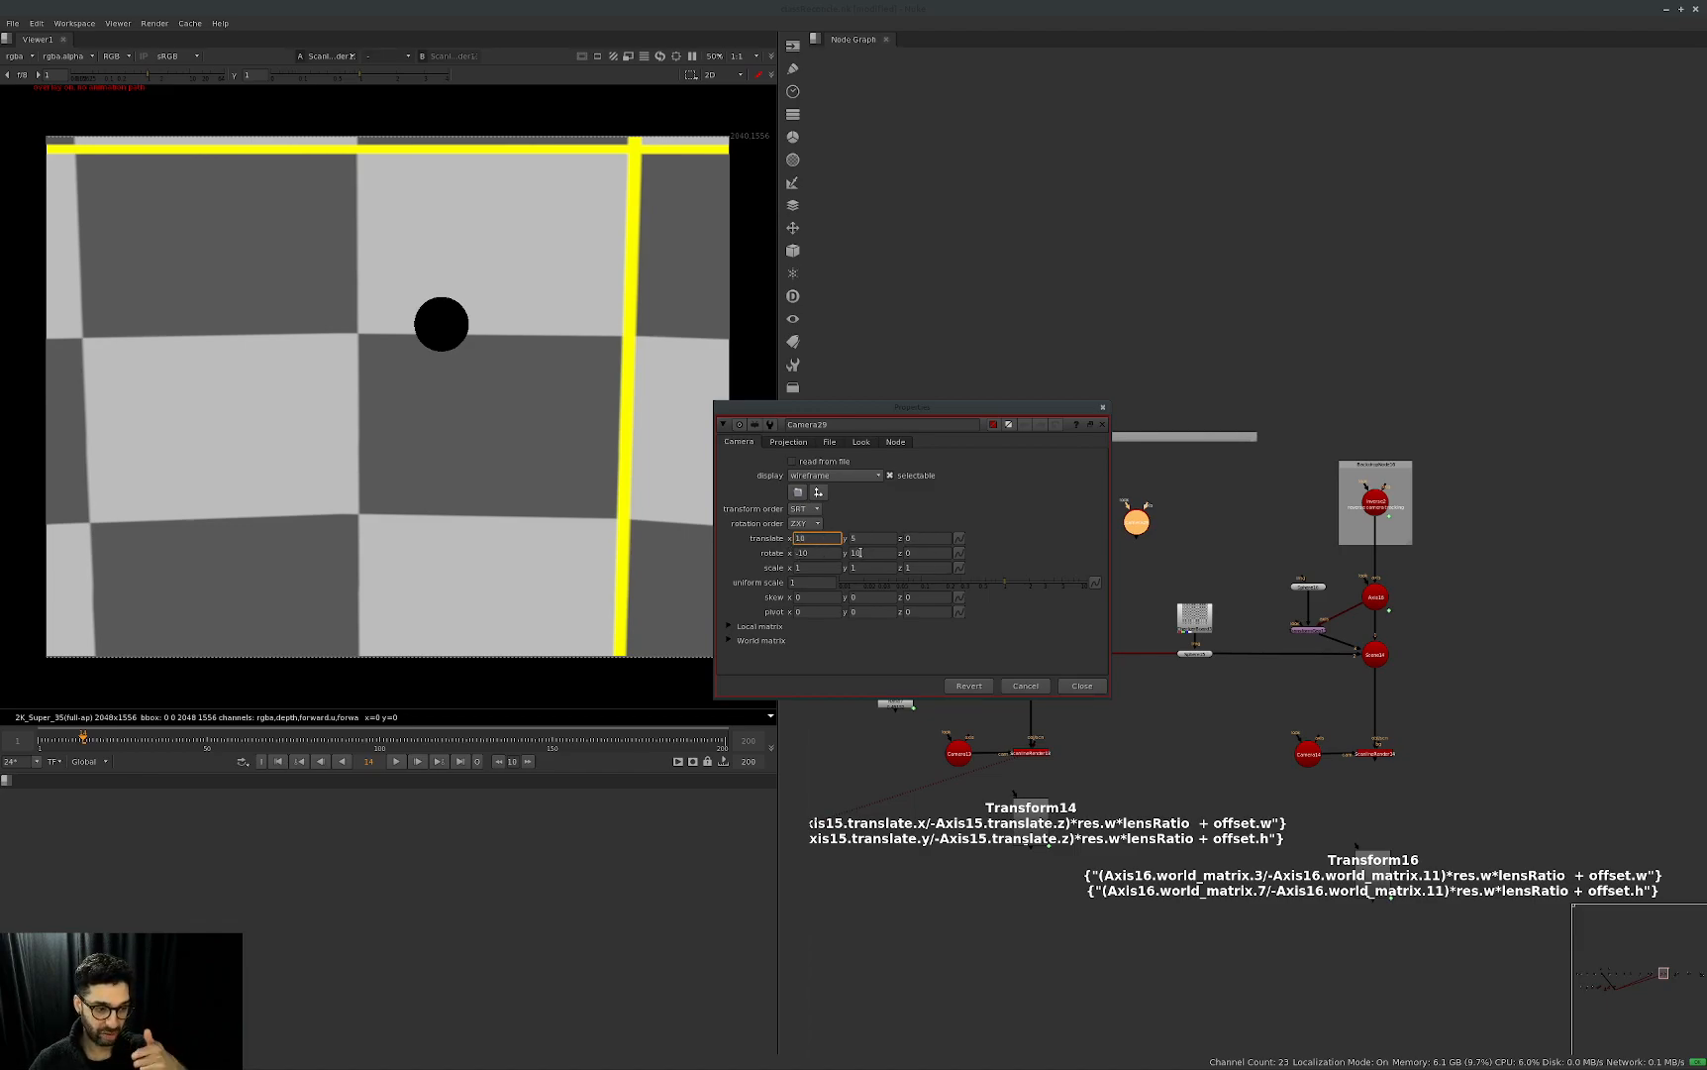
left_click(804, 523)
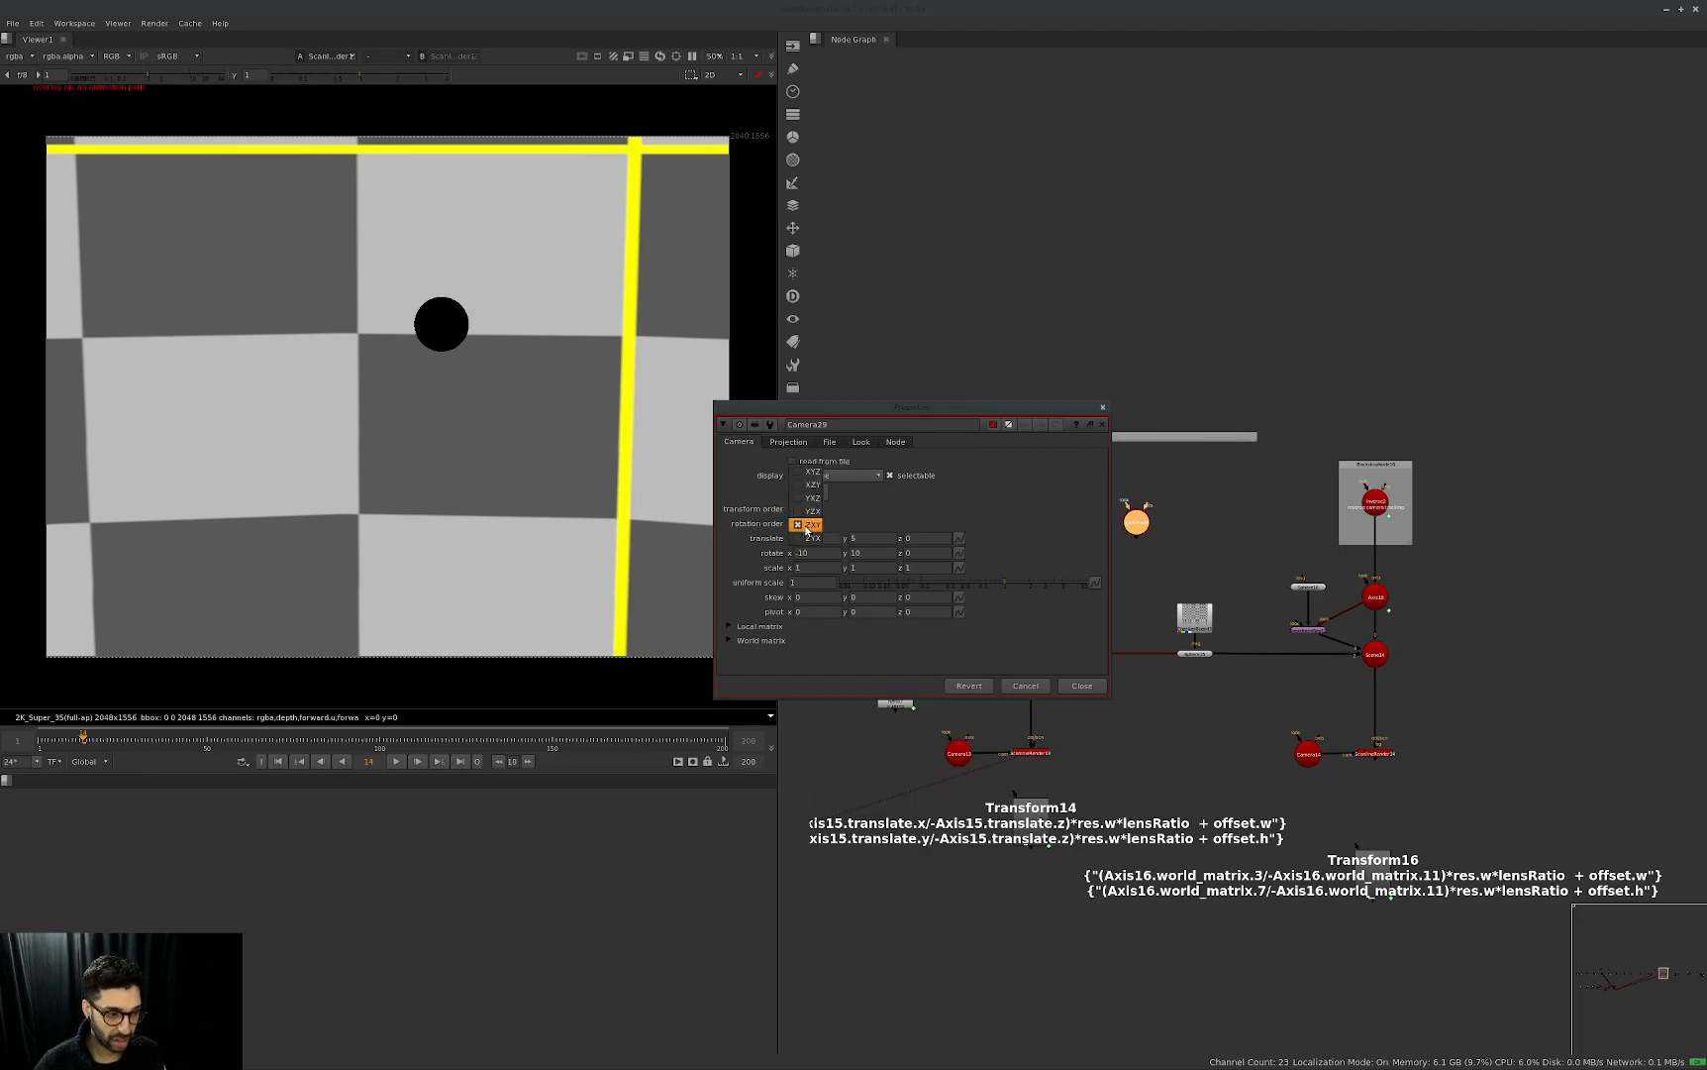
left_click(1024, 511)
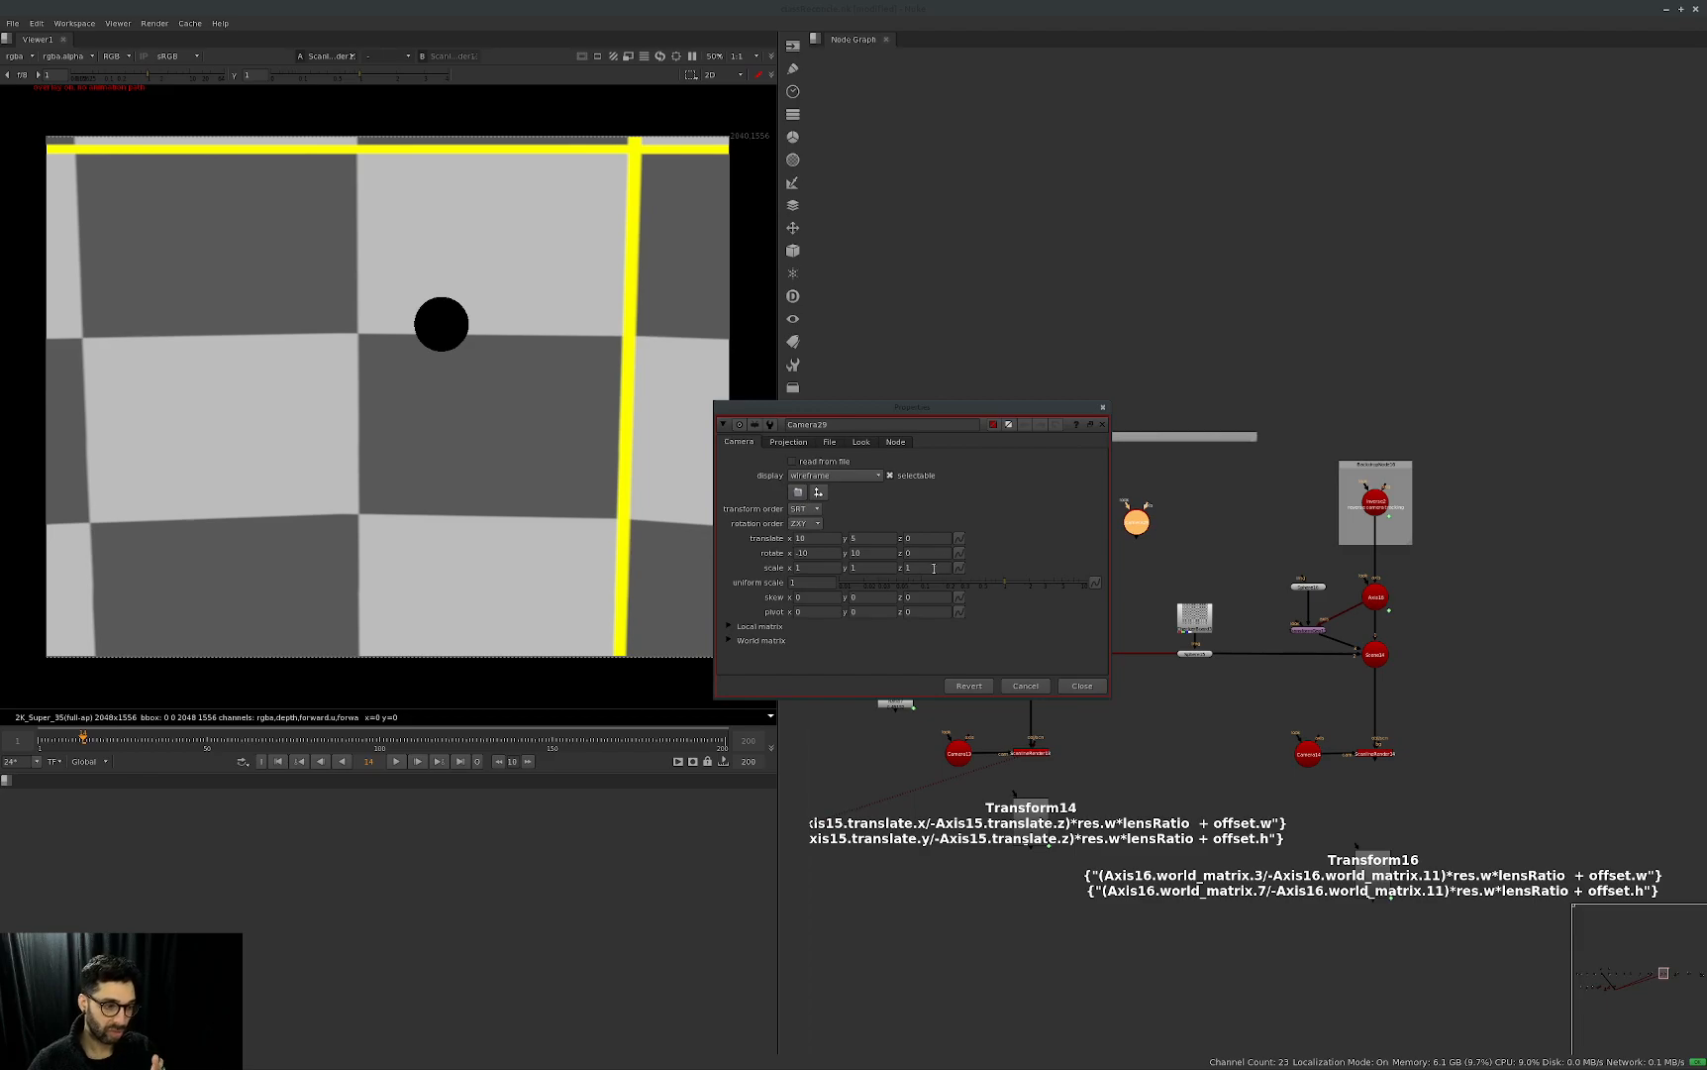
left_click(1093, 683)
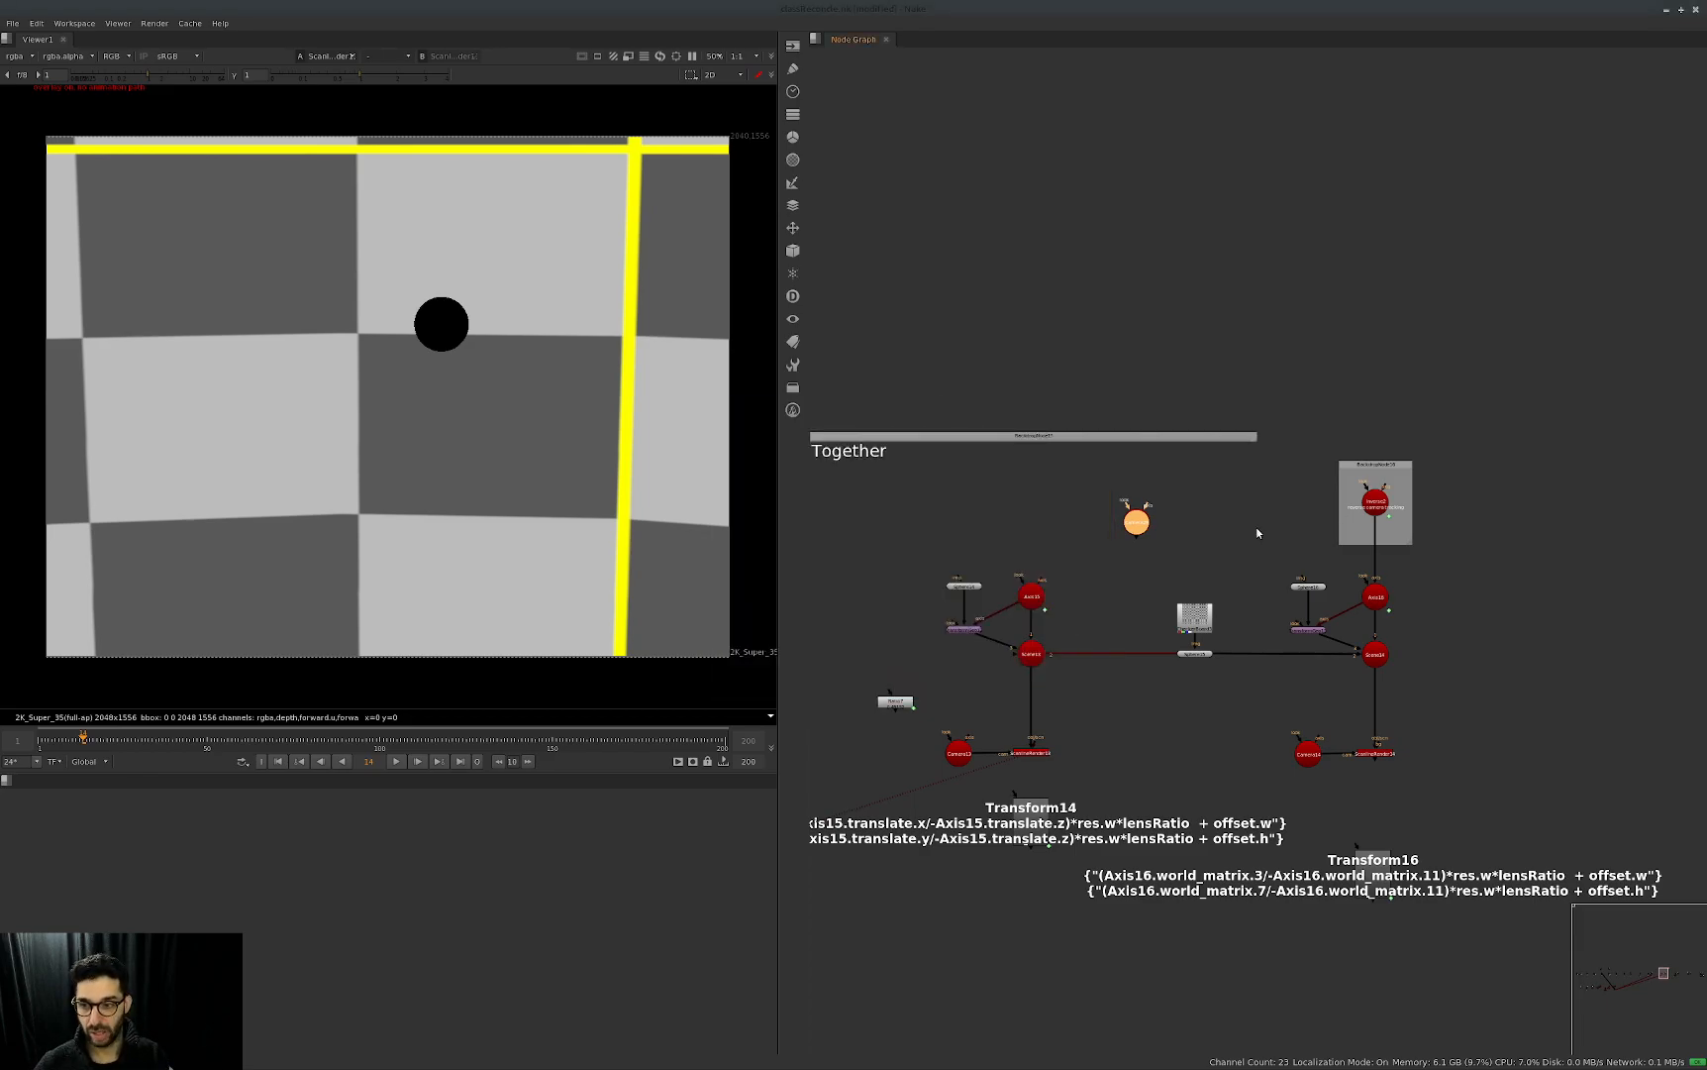
left_click_drag(1489, 435, 1278, 561)
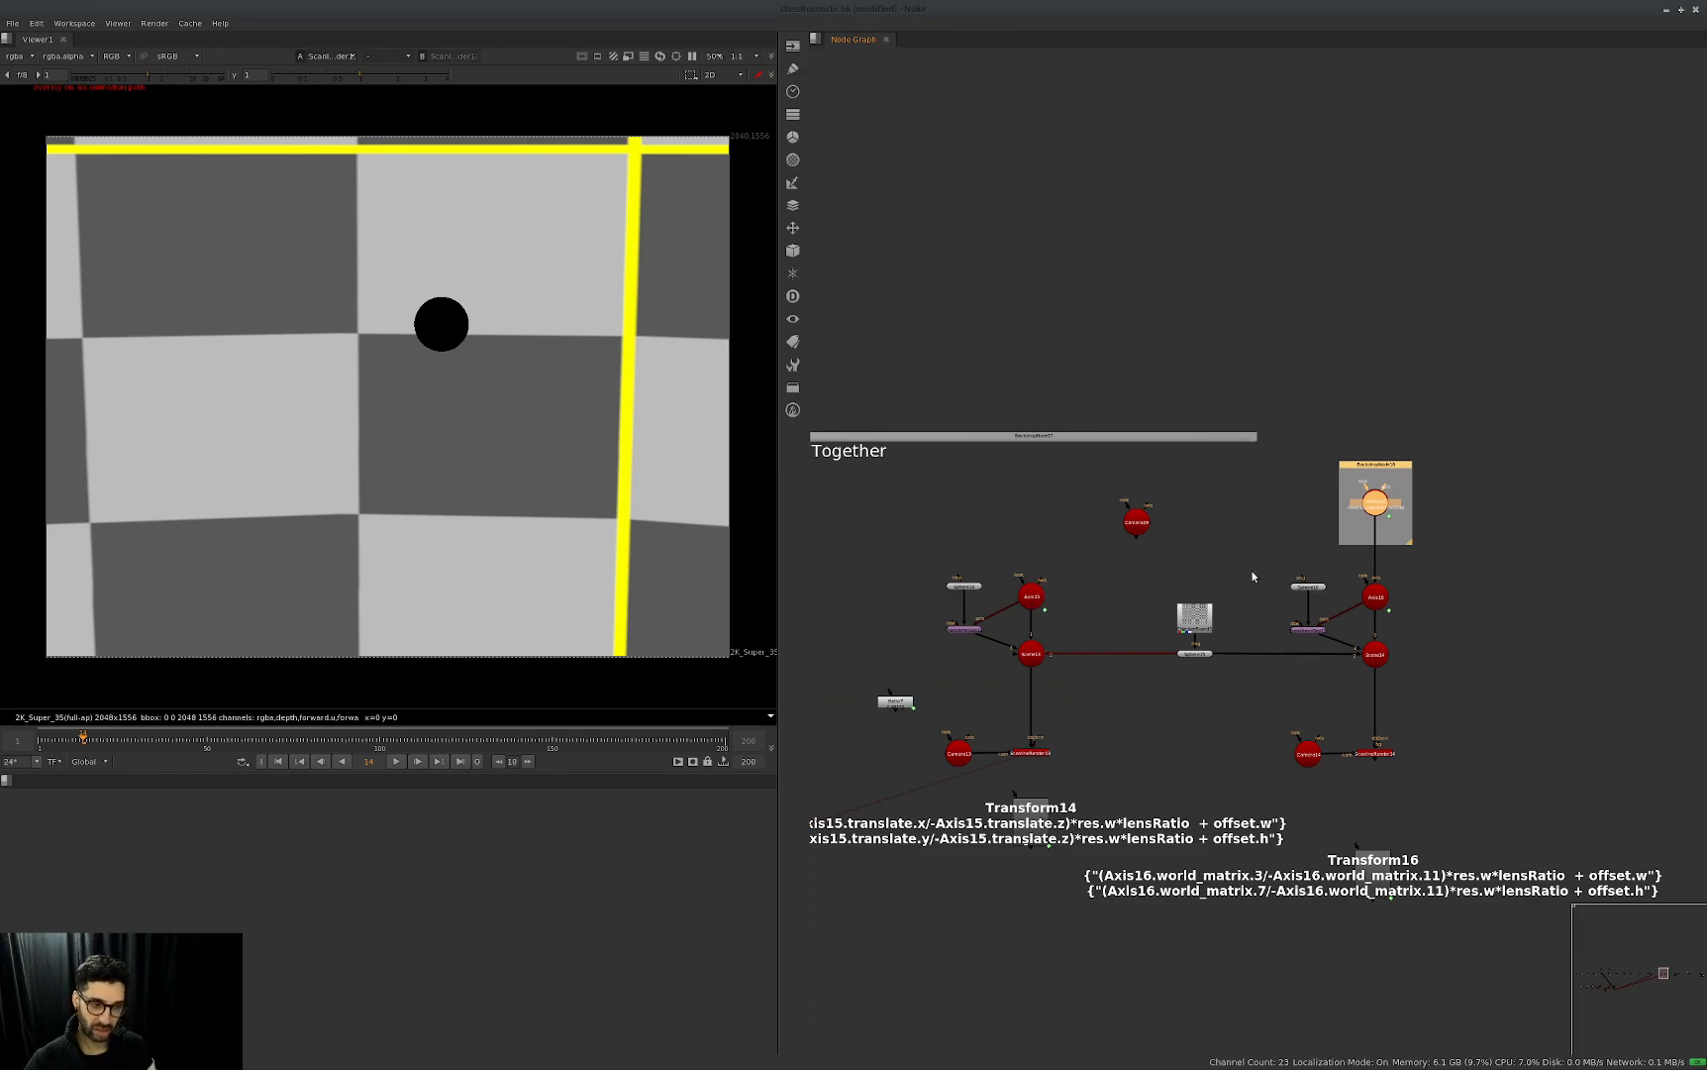
left_click_drag(1464, 437, 1271, 576)
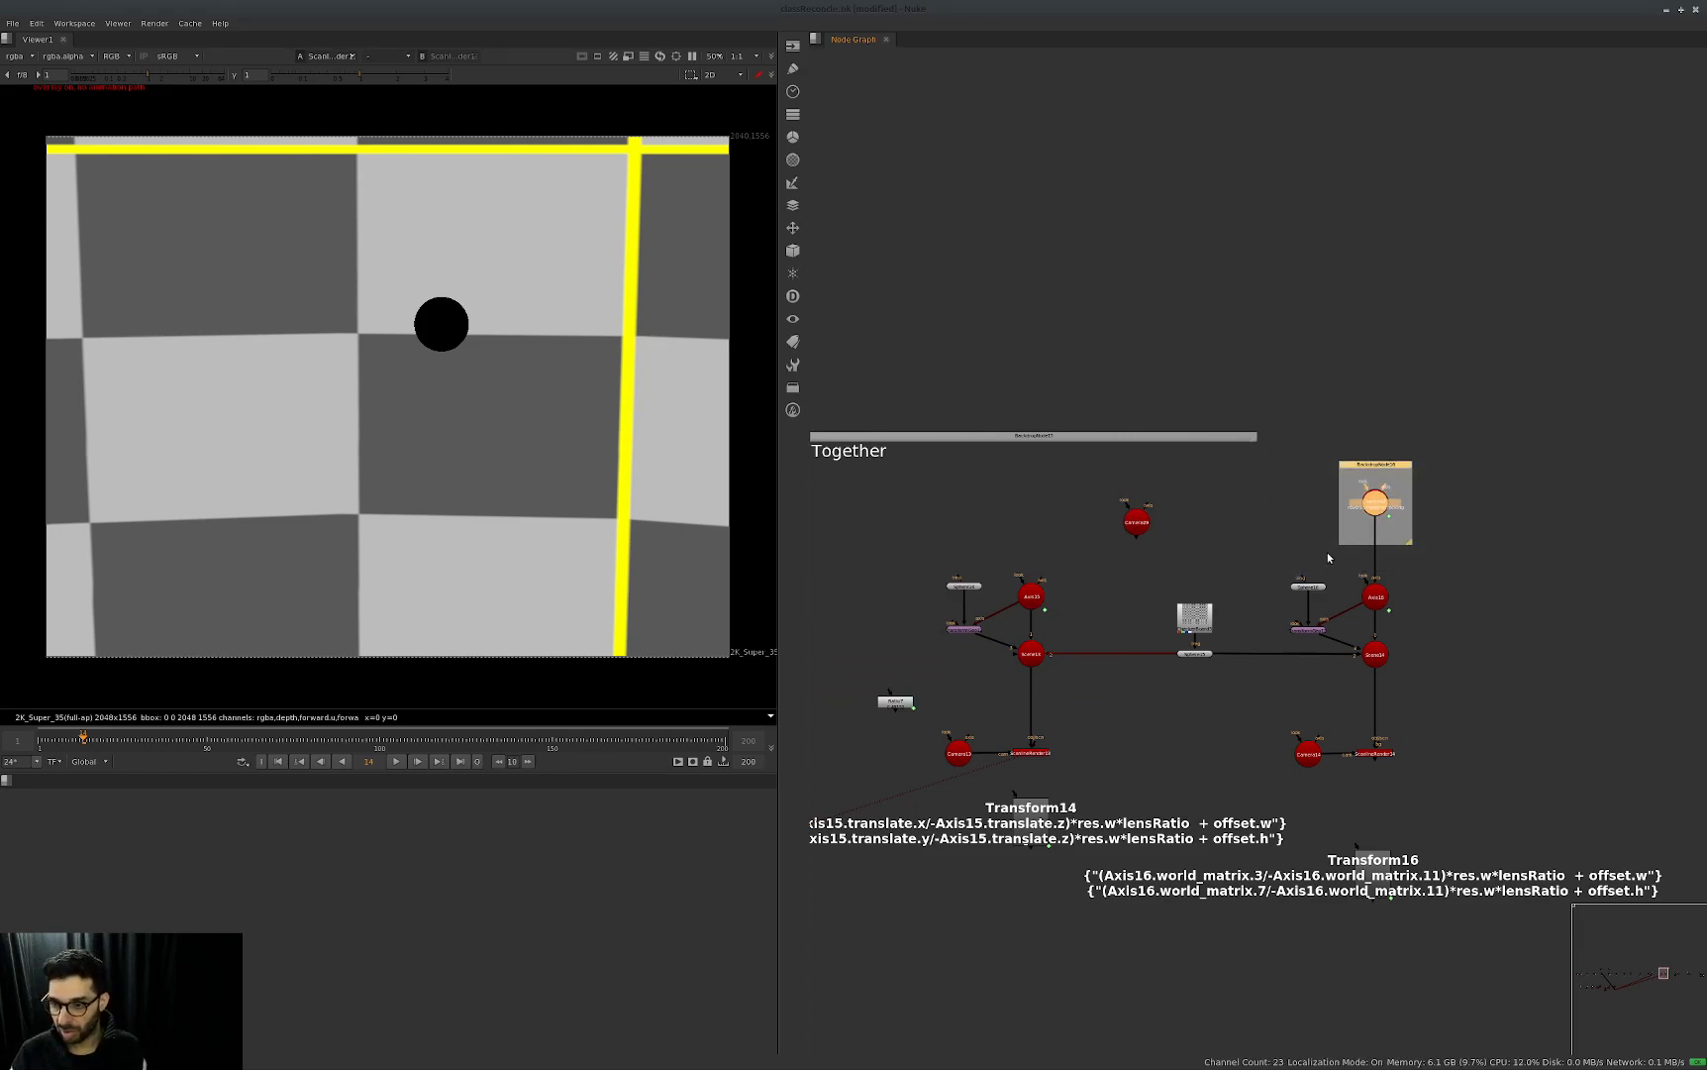
left_click(1505, 501)
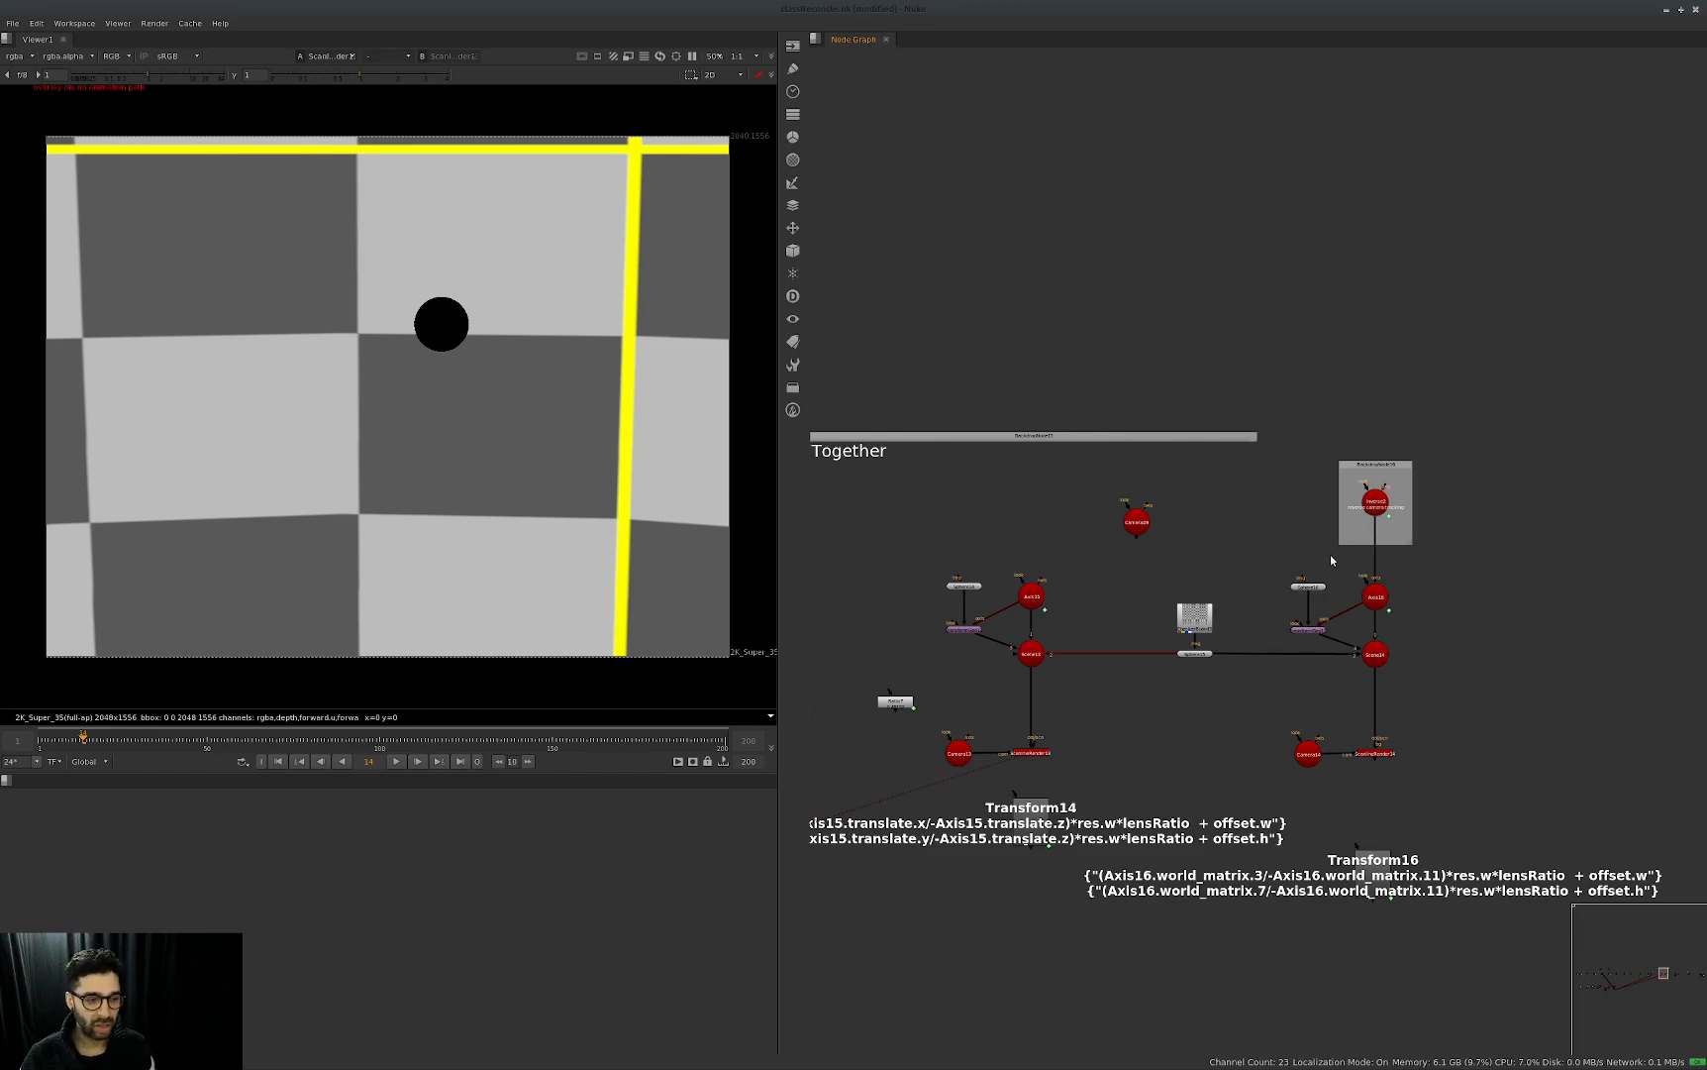
Reopen the duplicated camera's properties, compare its transform settings with the Inverse2 node, and close them.
left_click_drag(1194, 493, 1057, 583)
key("Return")
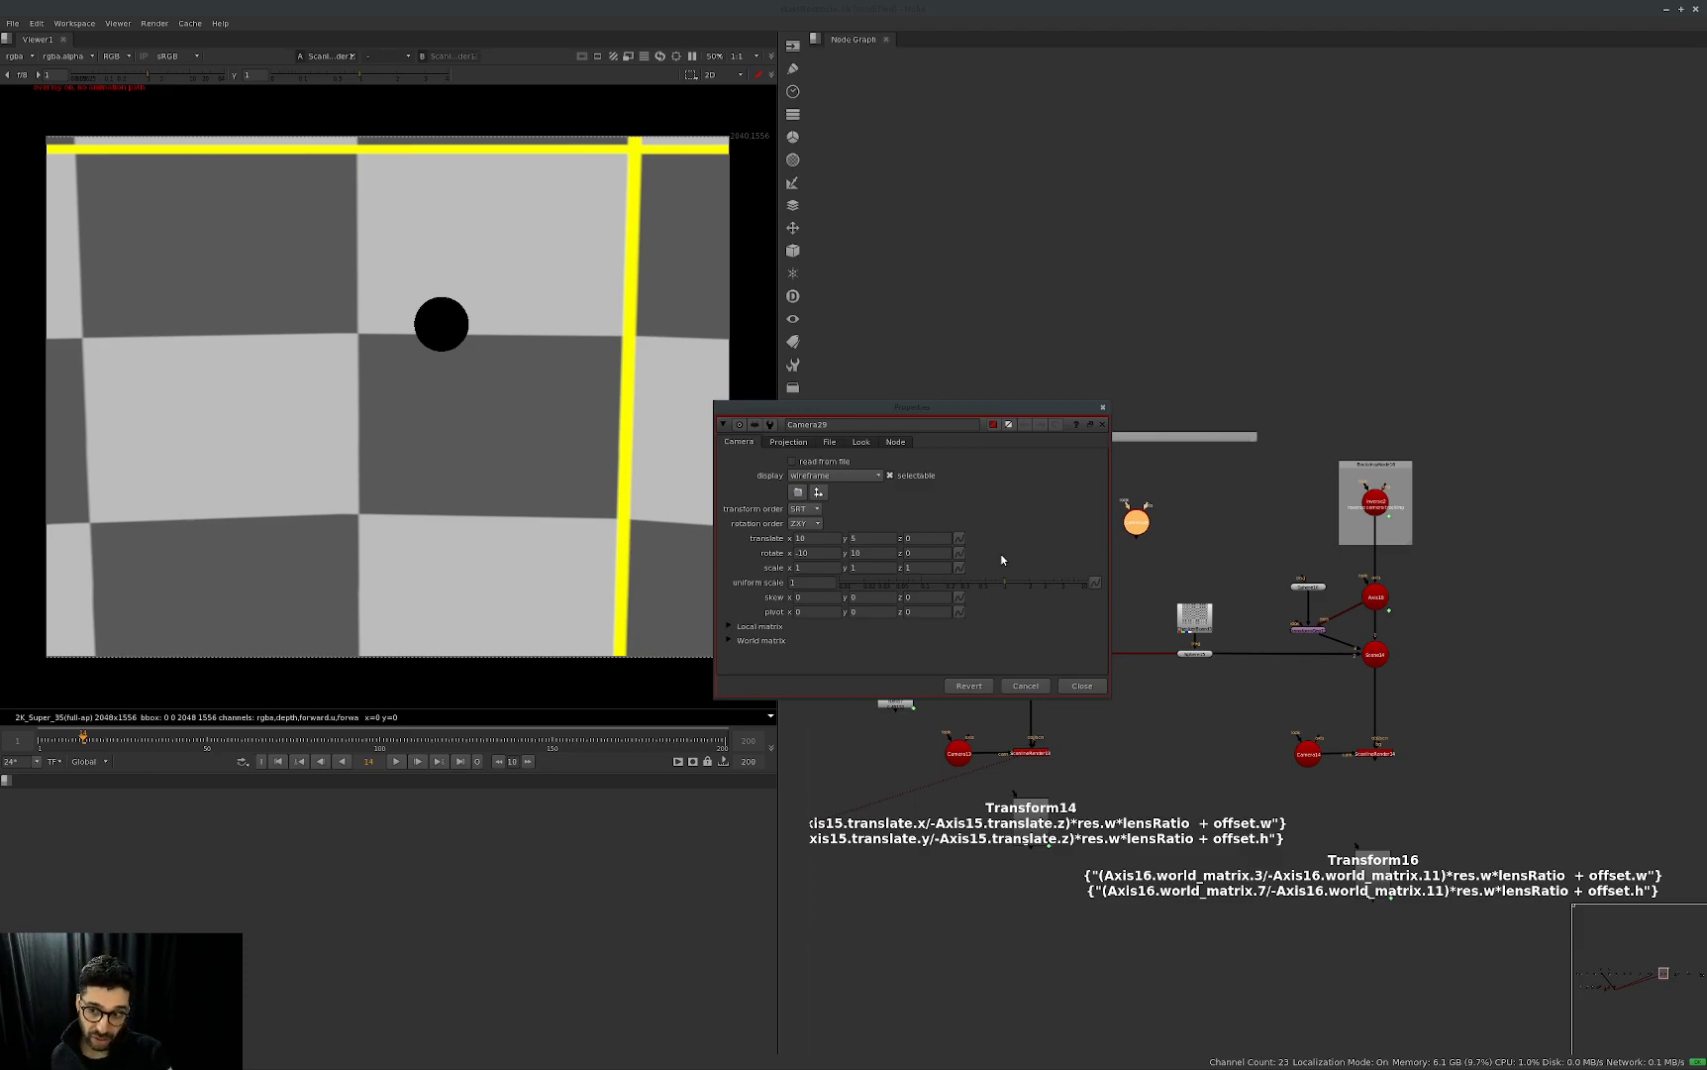
scroll(1407, 486, "up", 2)
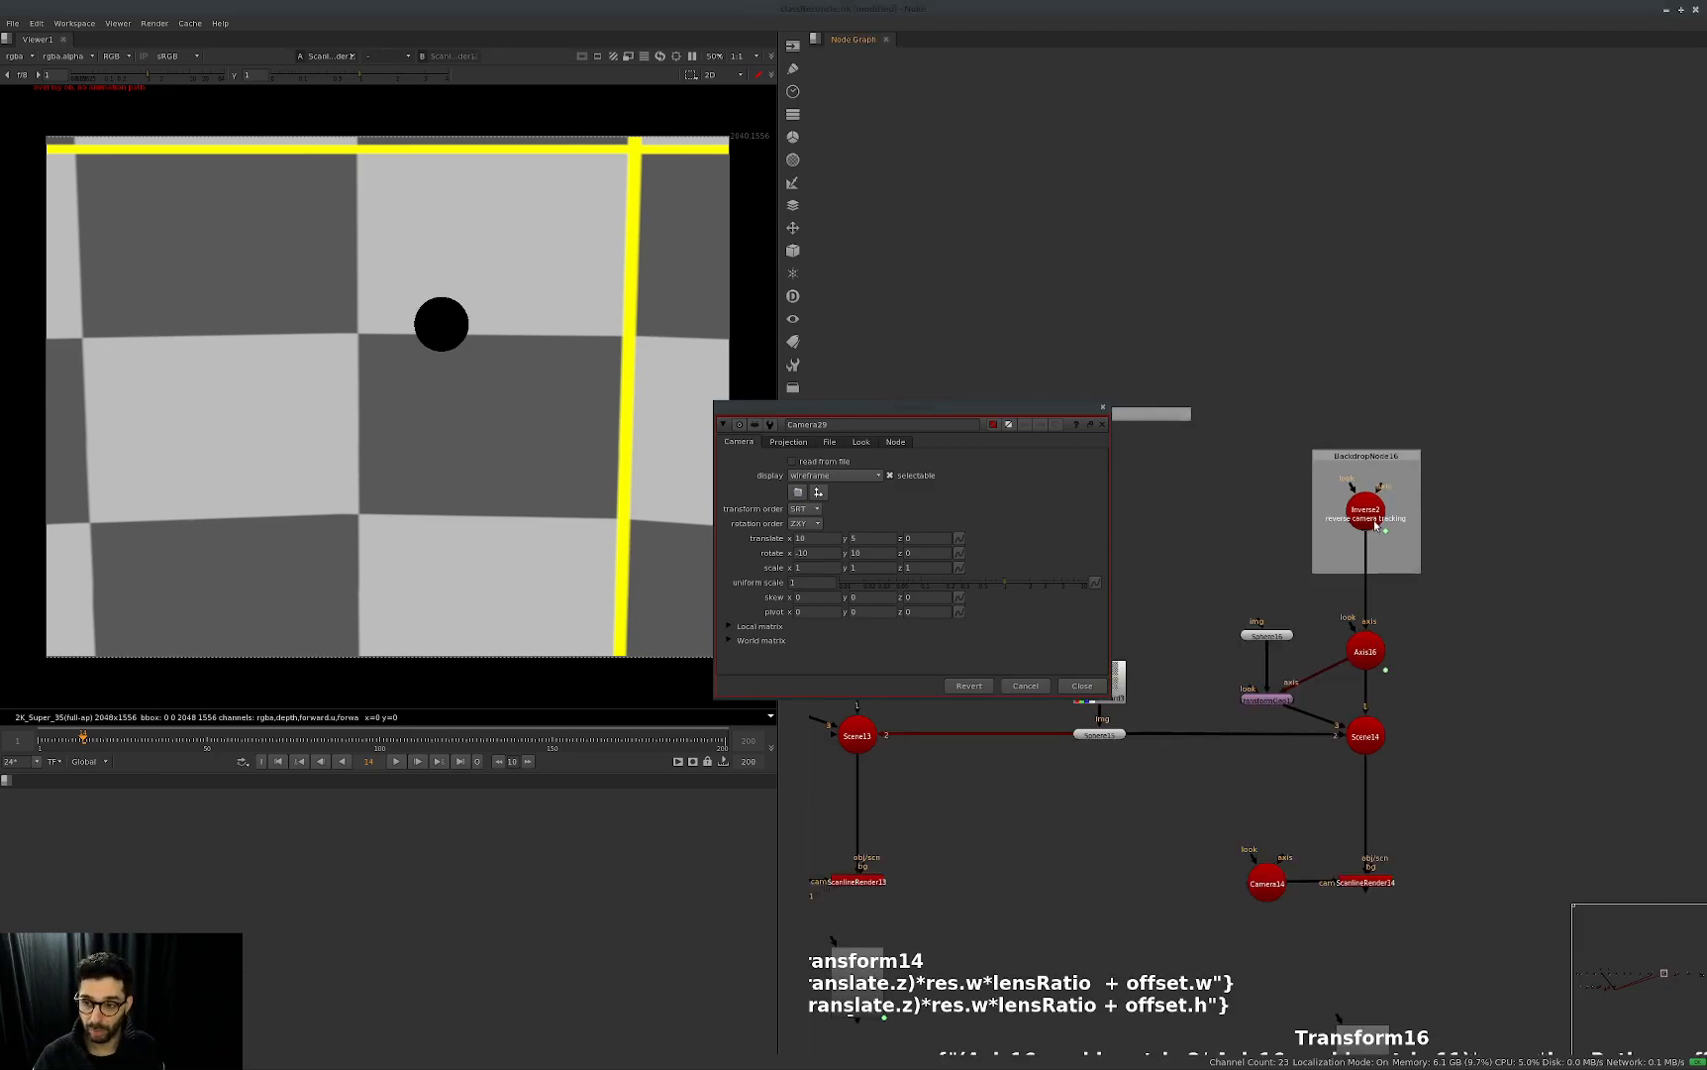
scroll(1425, 544, "down", 1)
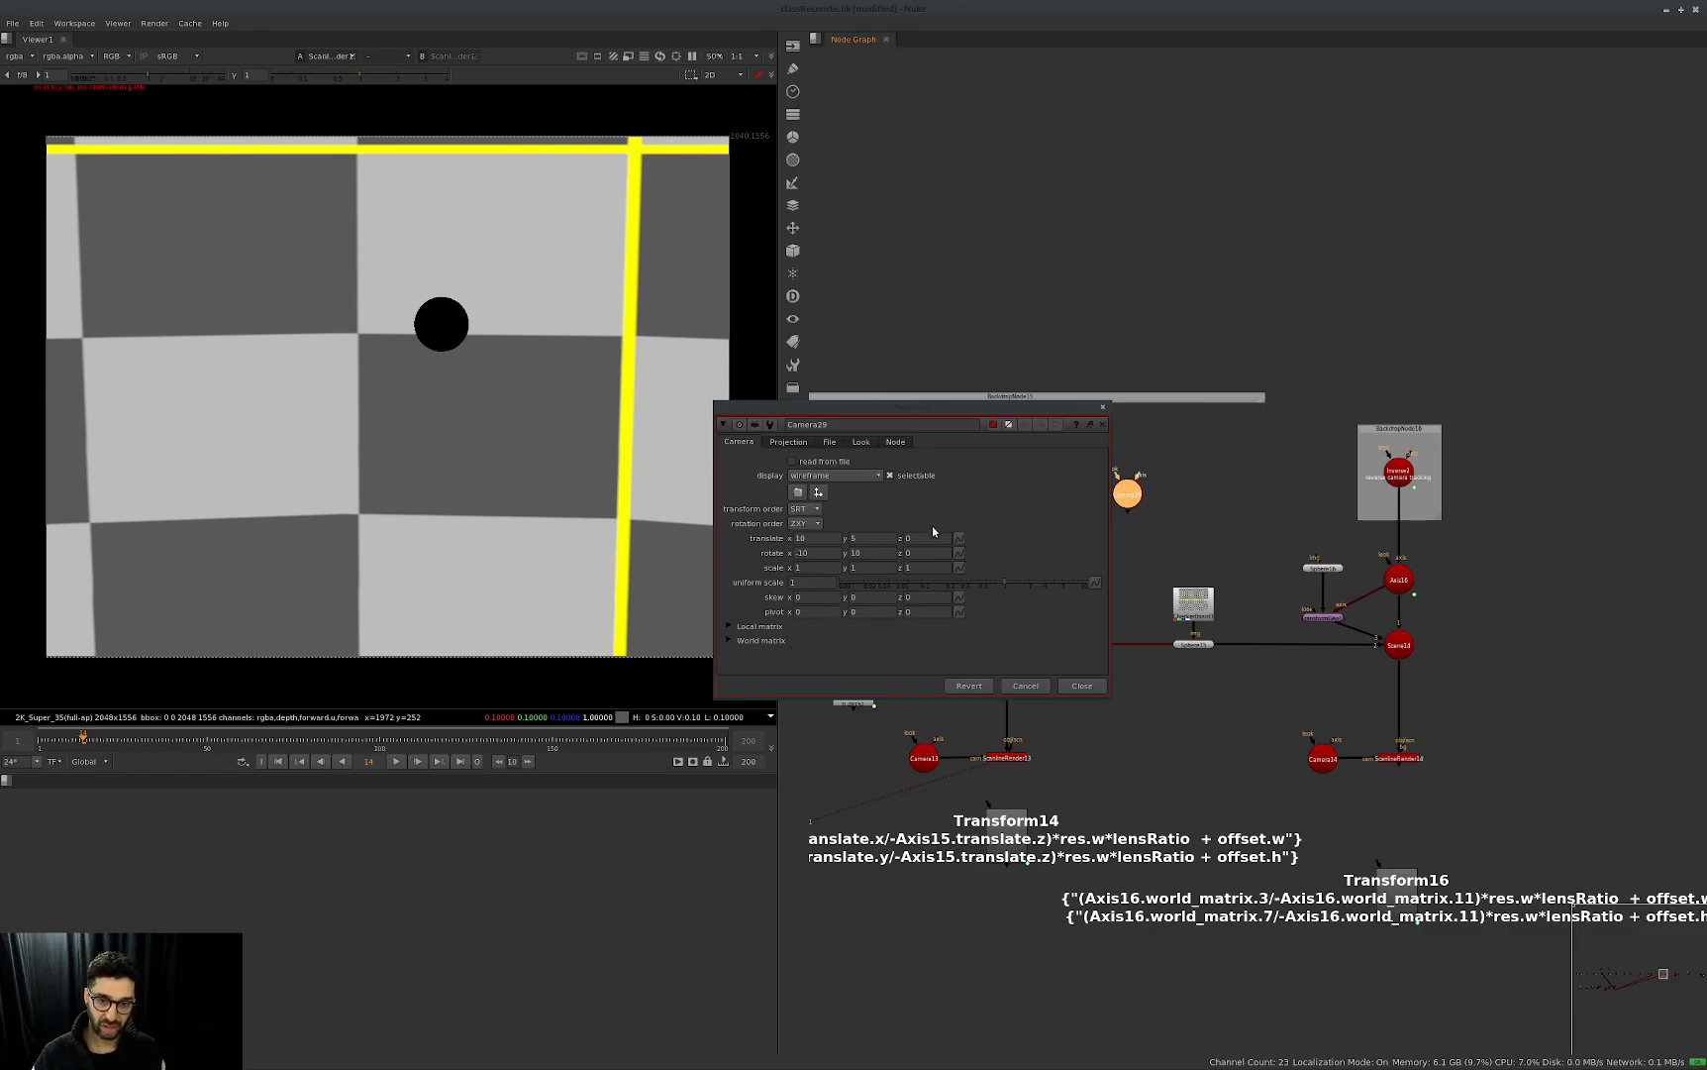
left_click(1166, 516)
left_click(1128, 503)
left_click(1103, 424)
middle_click_drag(1419, 475, 1327, 474)
left_click_drag(1427, 380, 1238, 550)
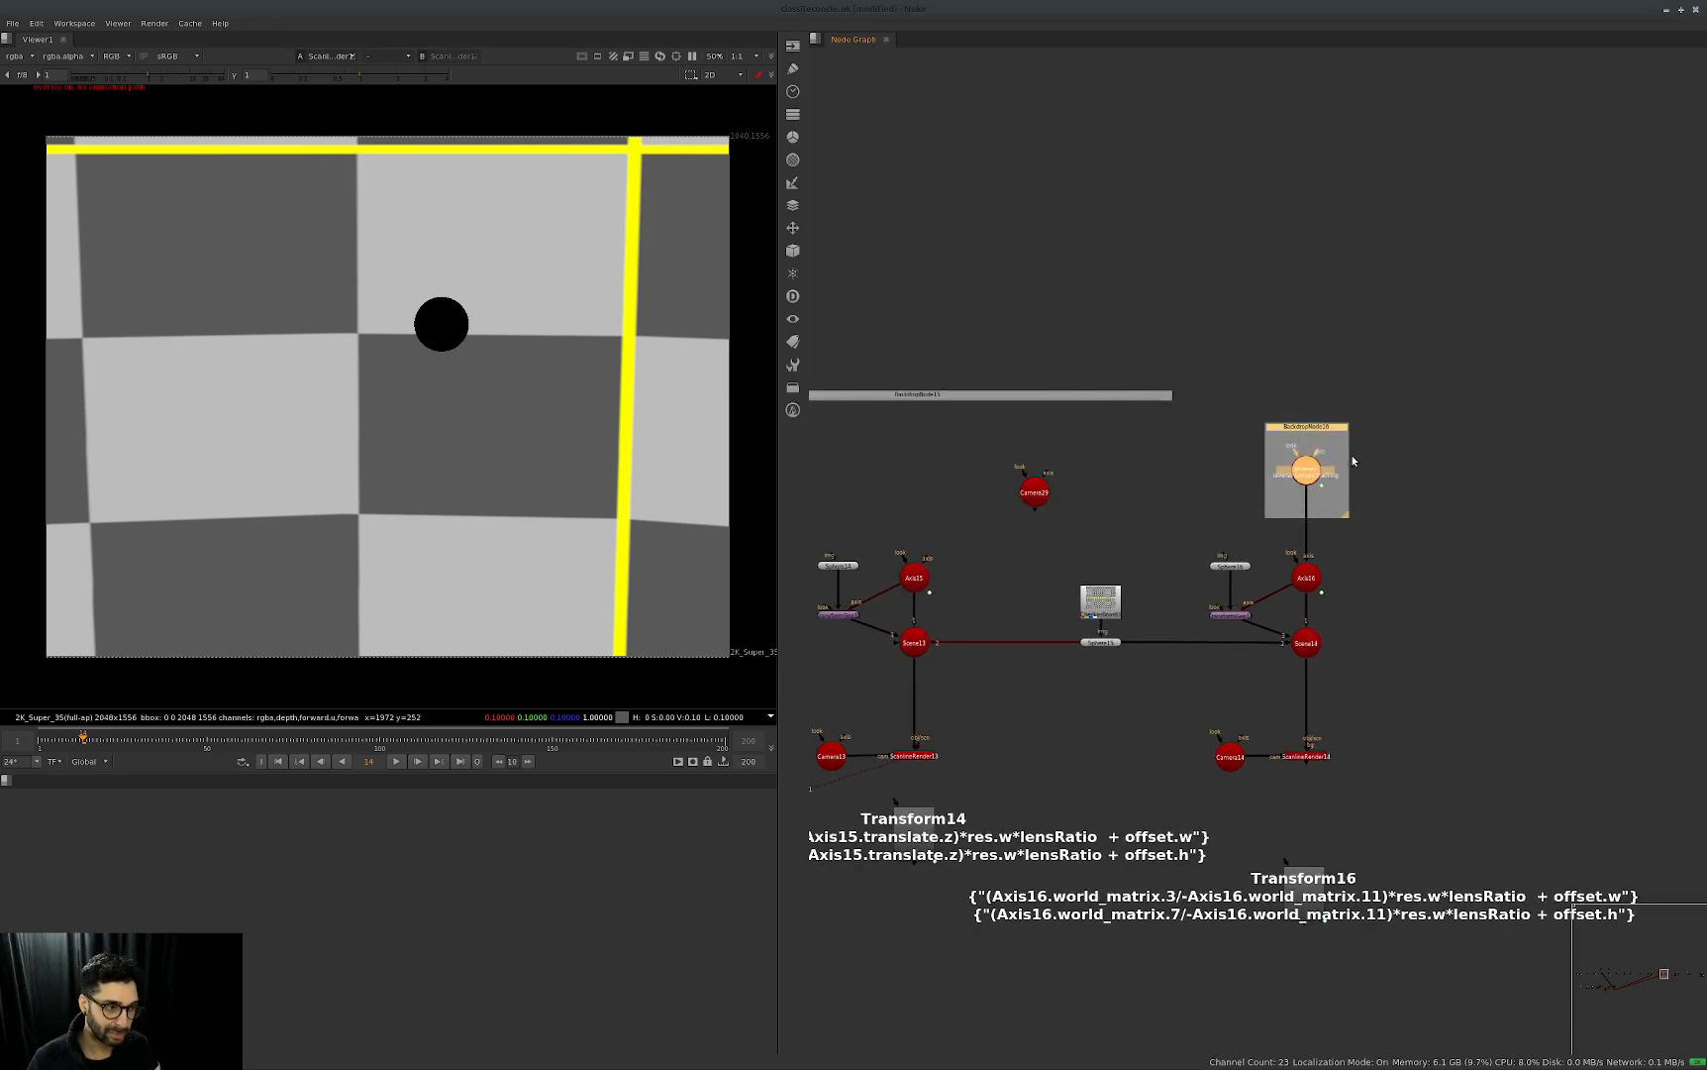
left_click(1407, 451)
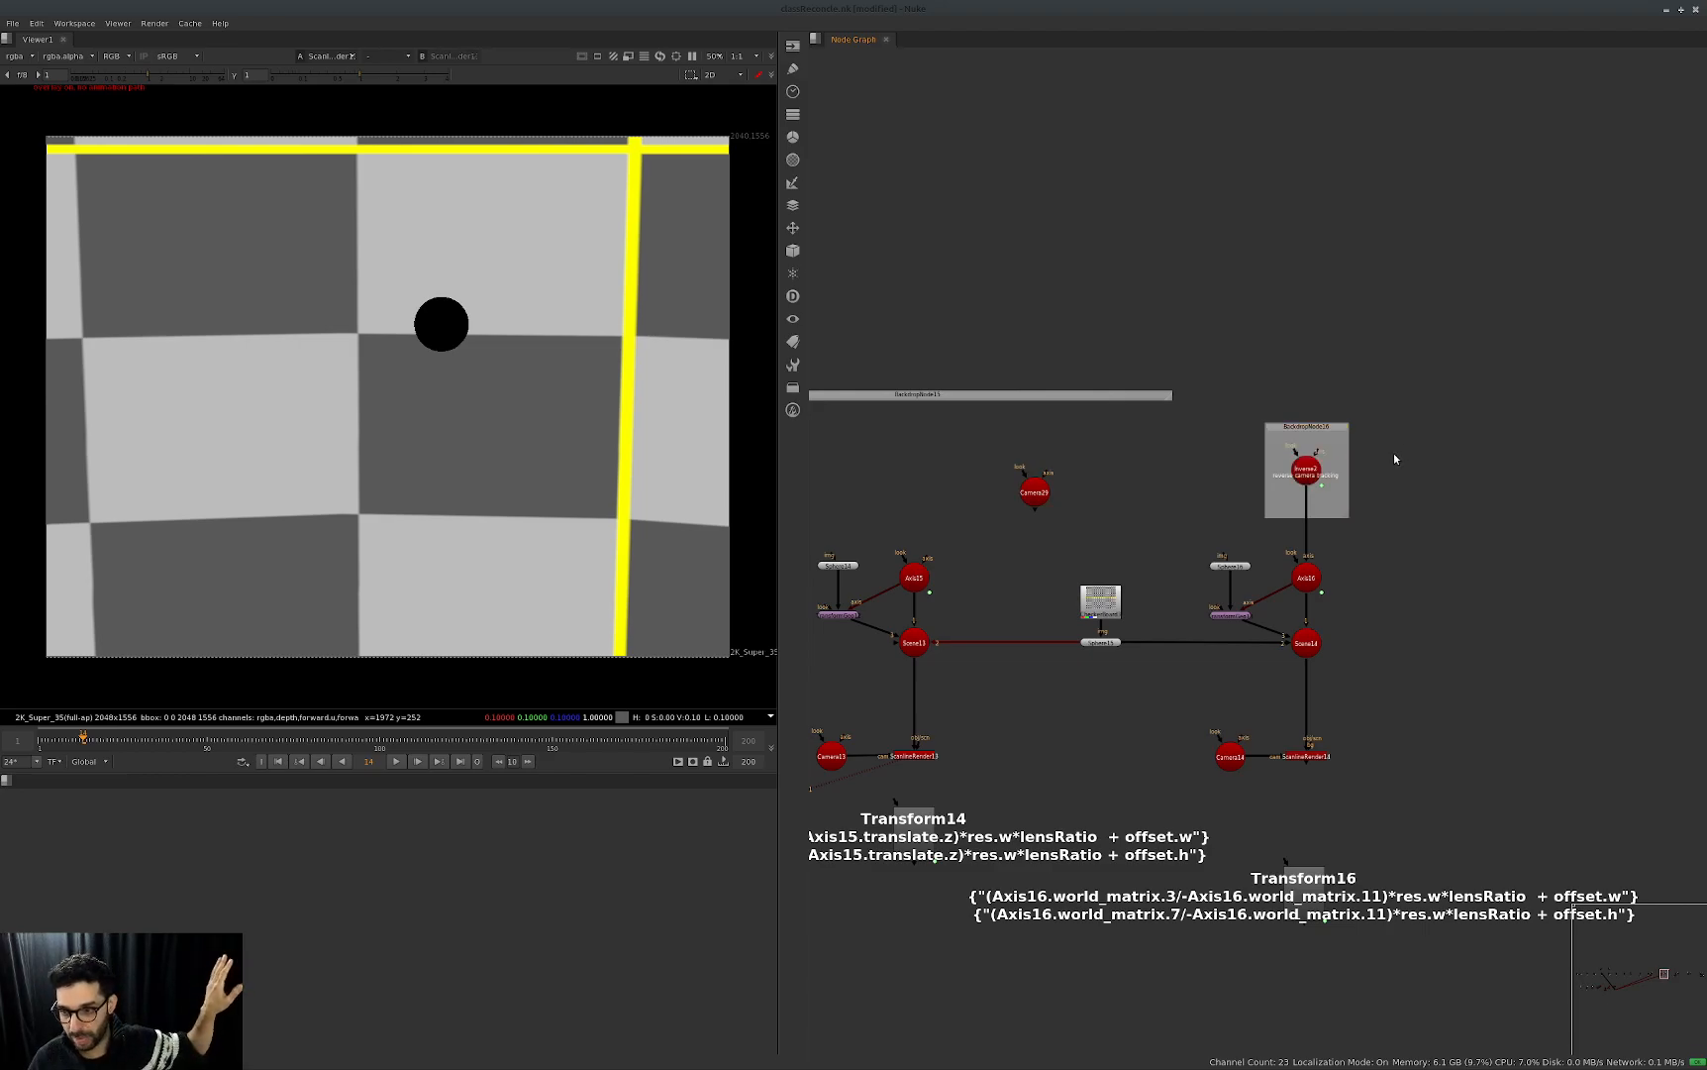
Open Camera13's properties, review its translate and rotate values, and close them.
middle_click_drag(1068, 764, 1121, 743)
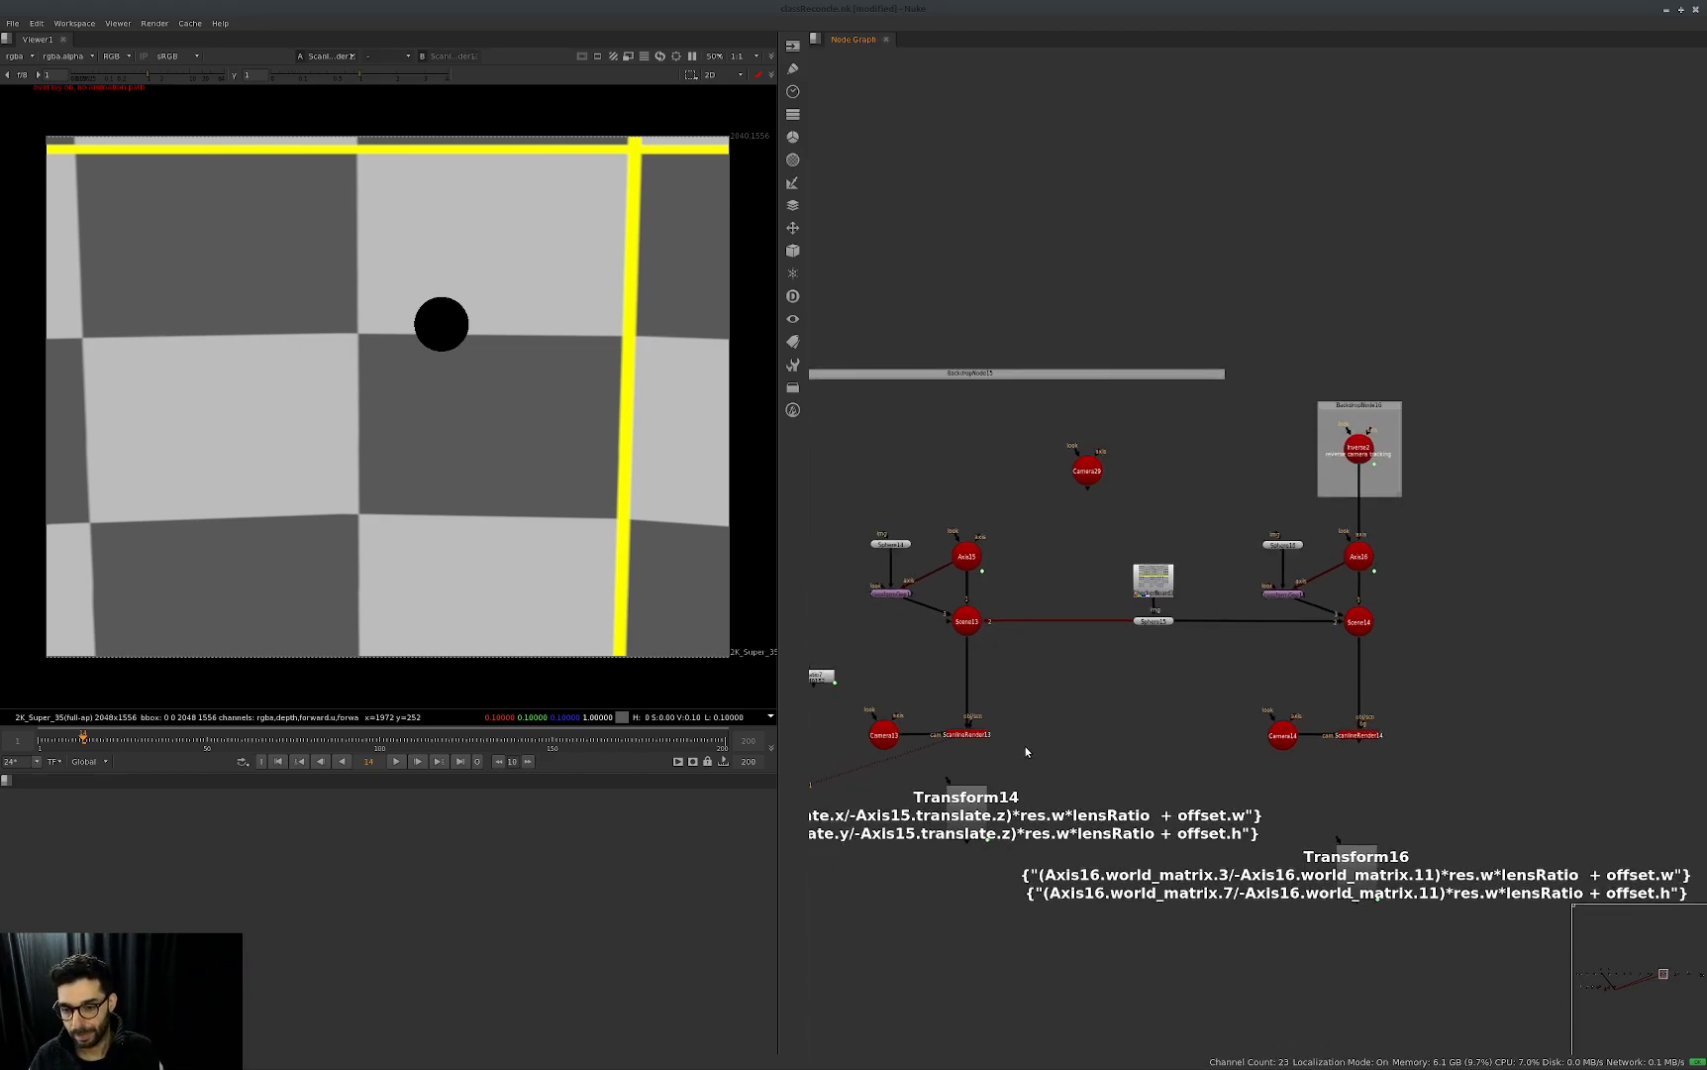
left_click(1377, 449)
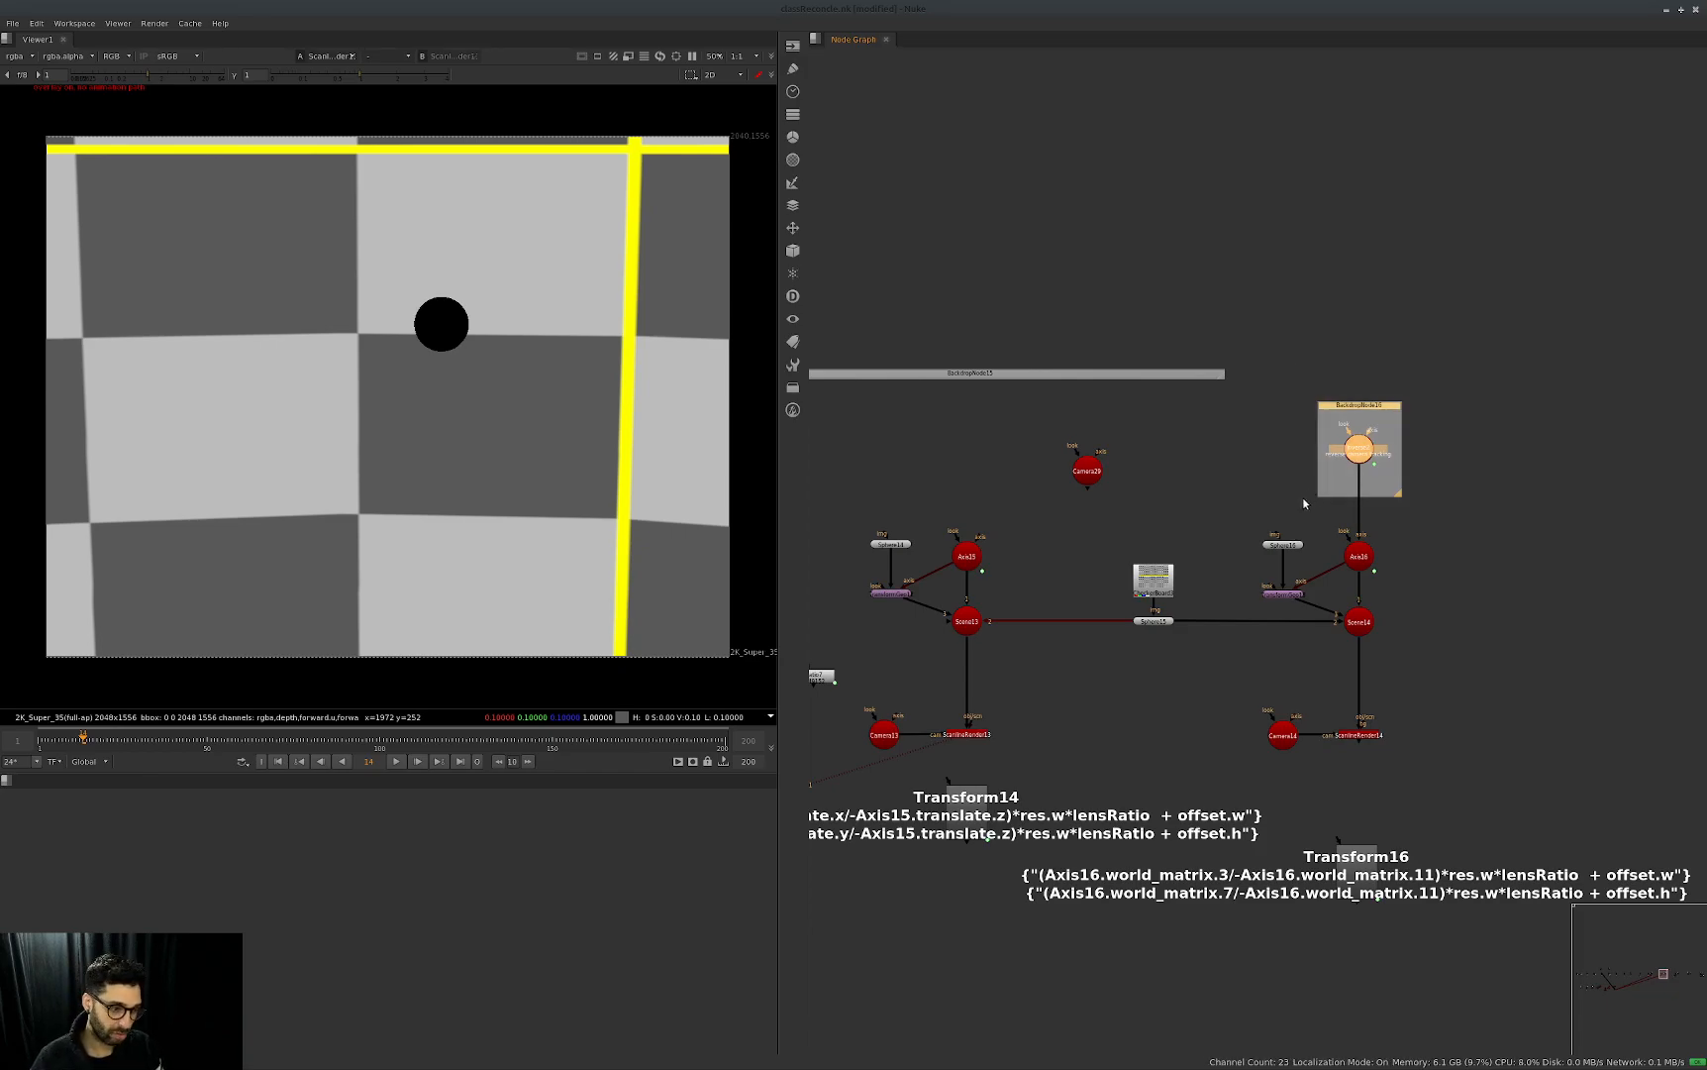
left_click(1105, 691)
double_click(884, 734)
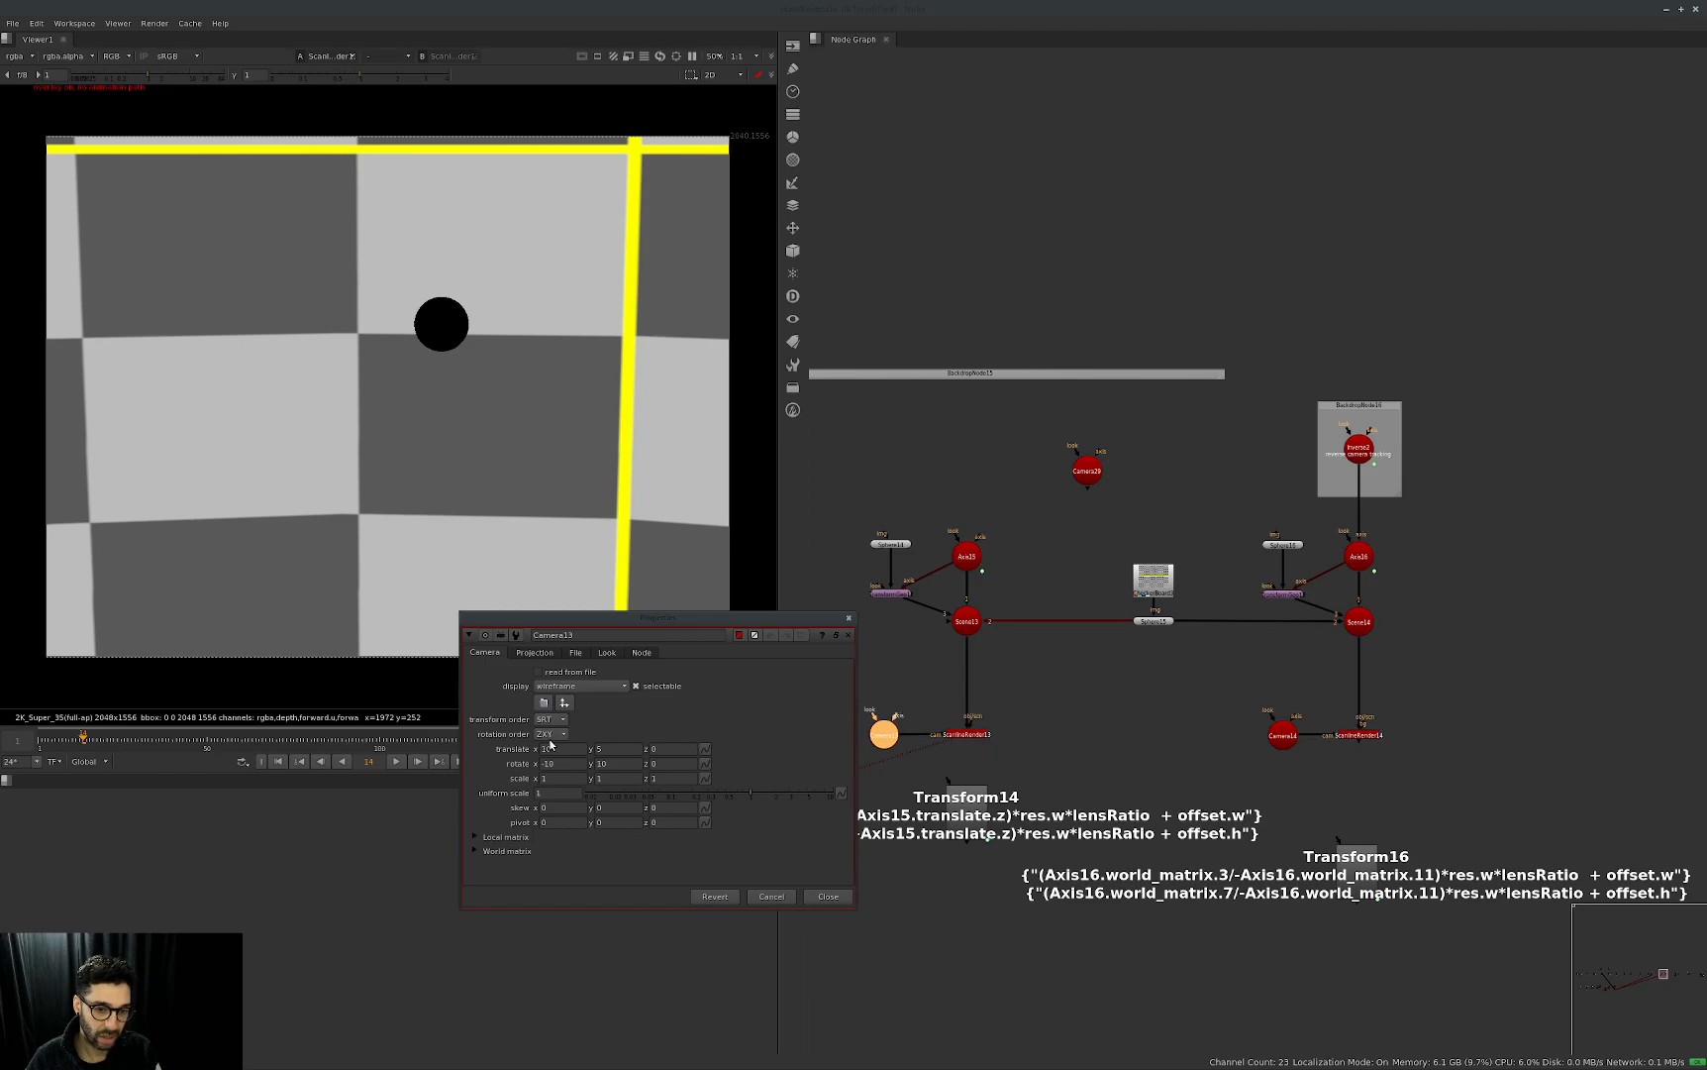
left_click(828, 897)
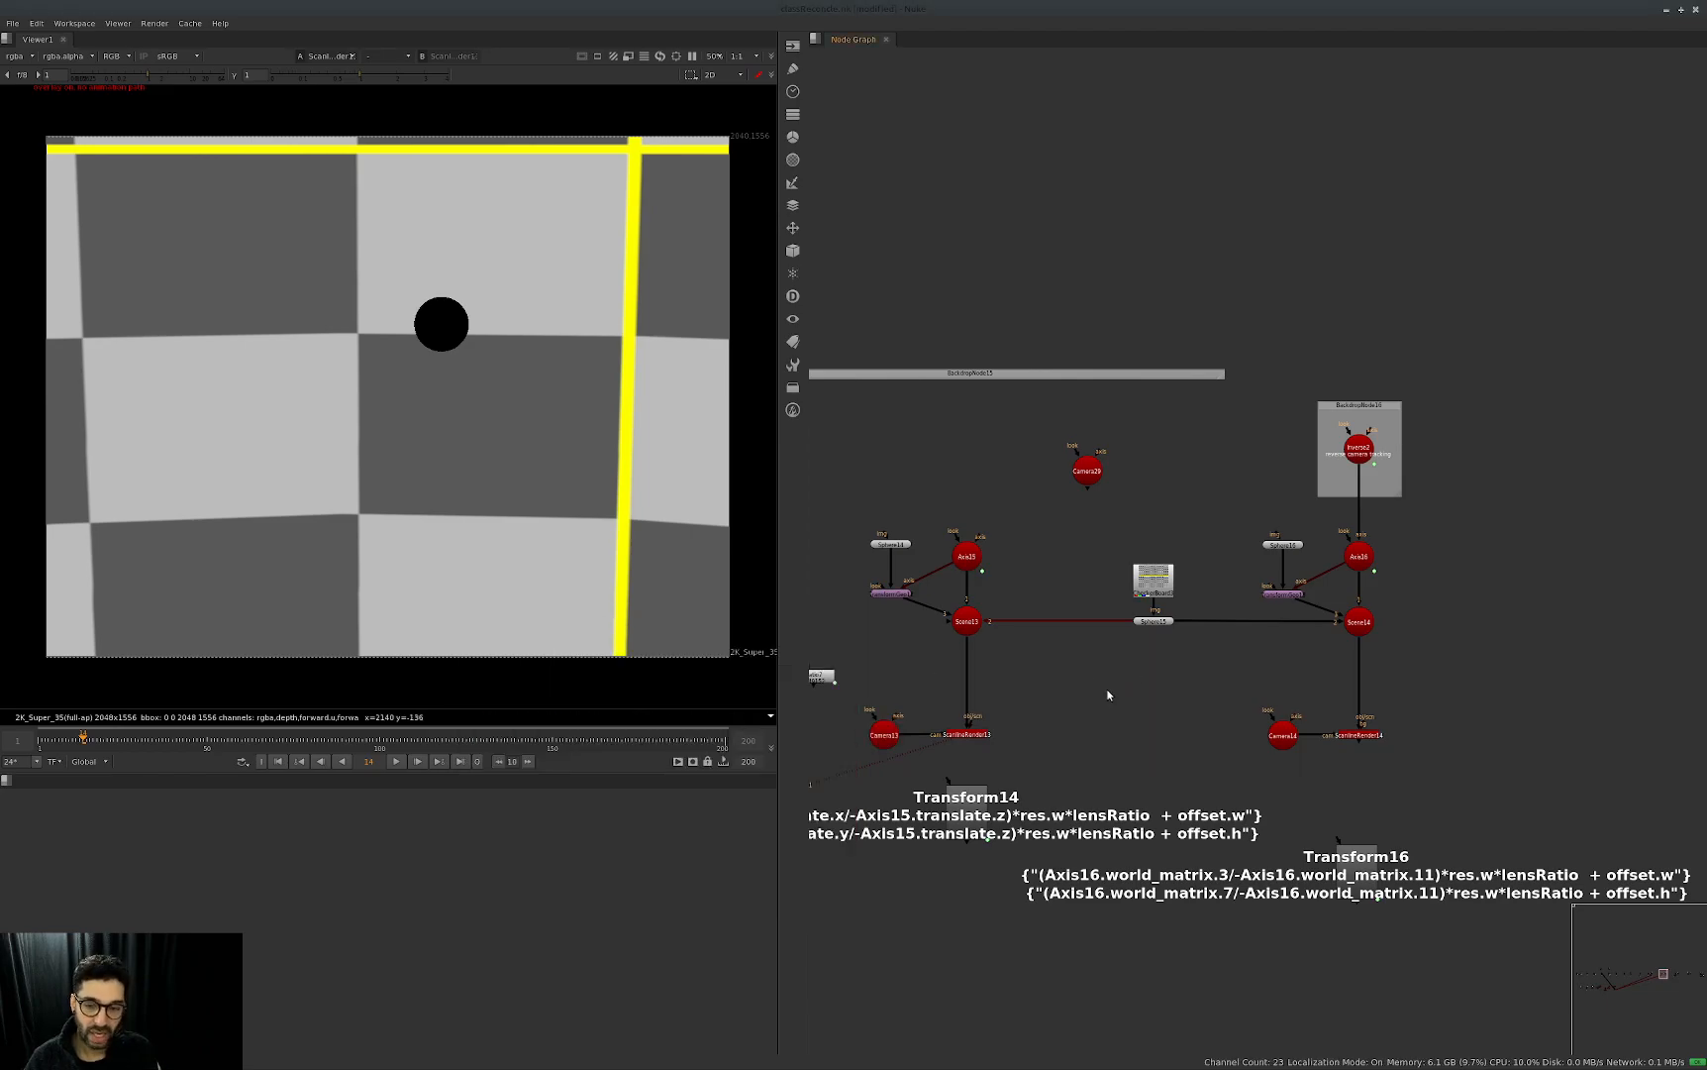
Try an Axis as parent of Camera13, compare it with the camera's own properties, and delete it.
middle_click_drag(891, 740, 943, 625)
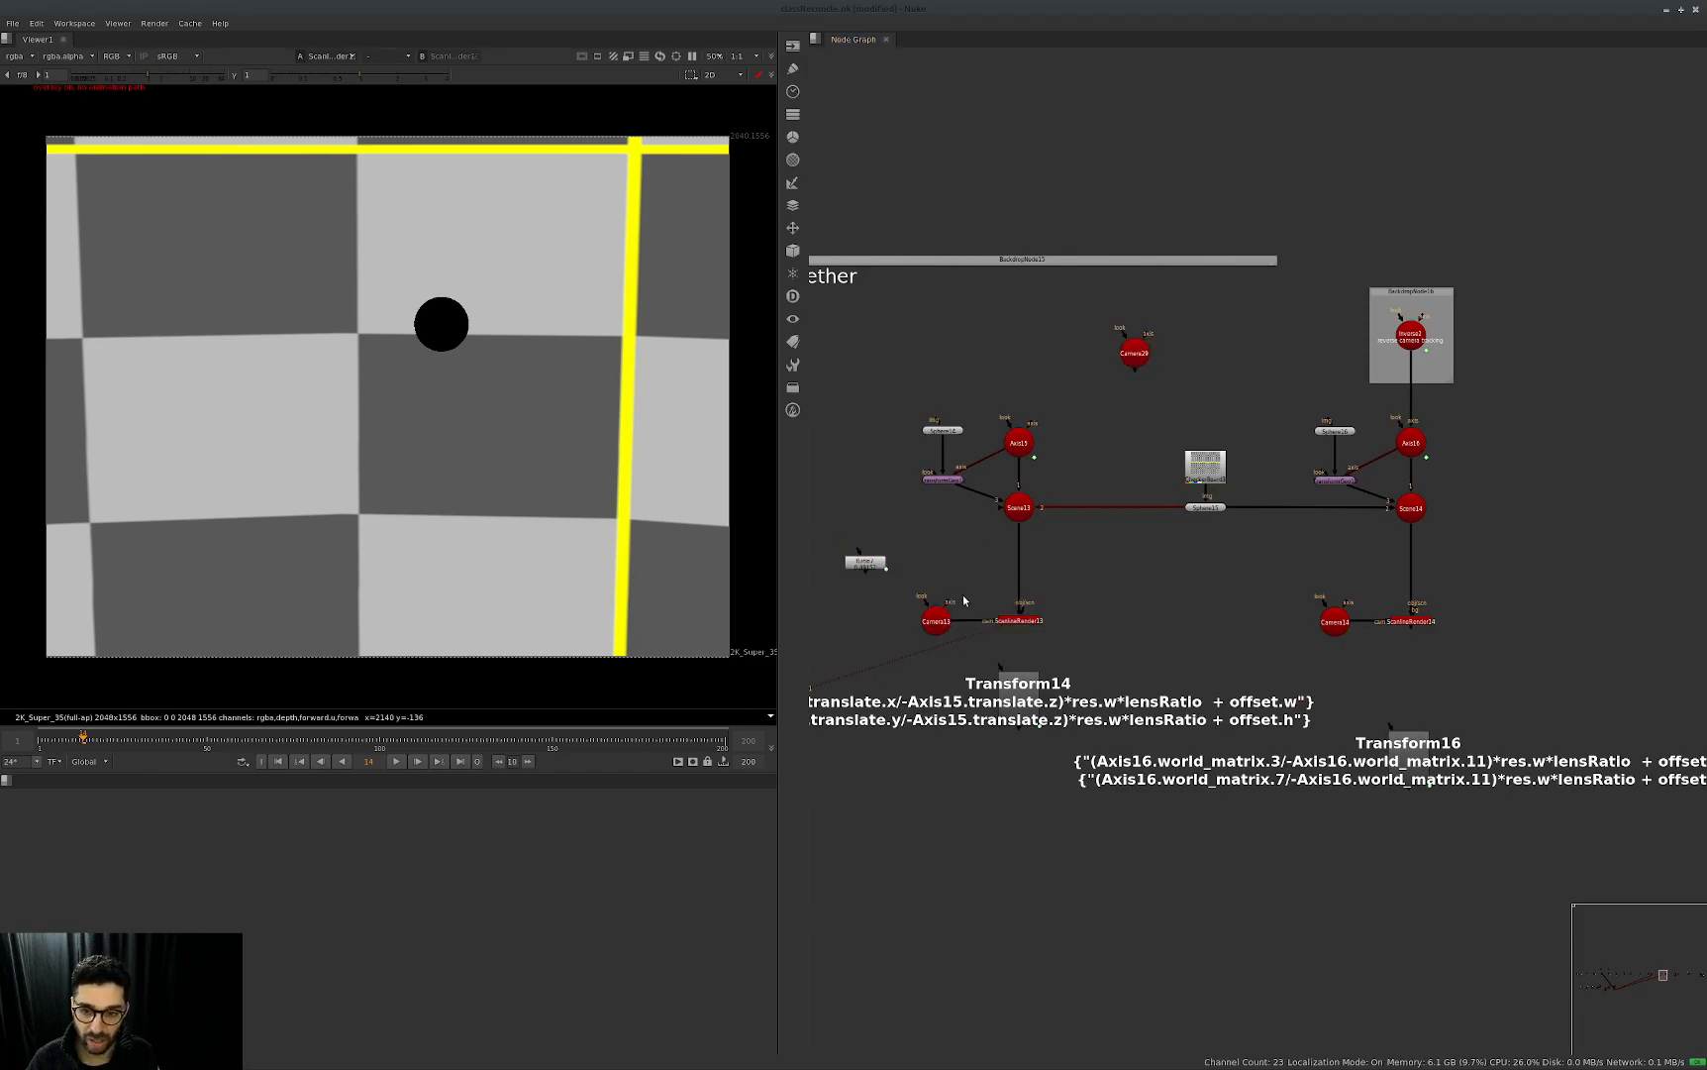
key("ctrl+z")
left_click(978, 580)
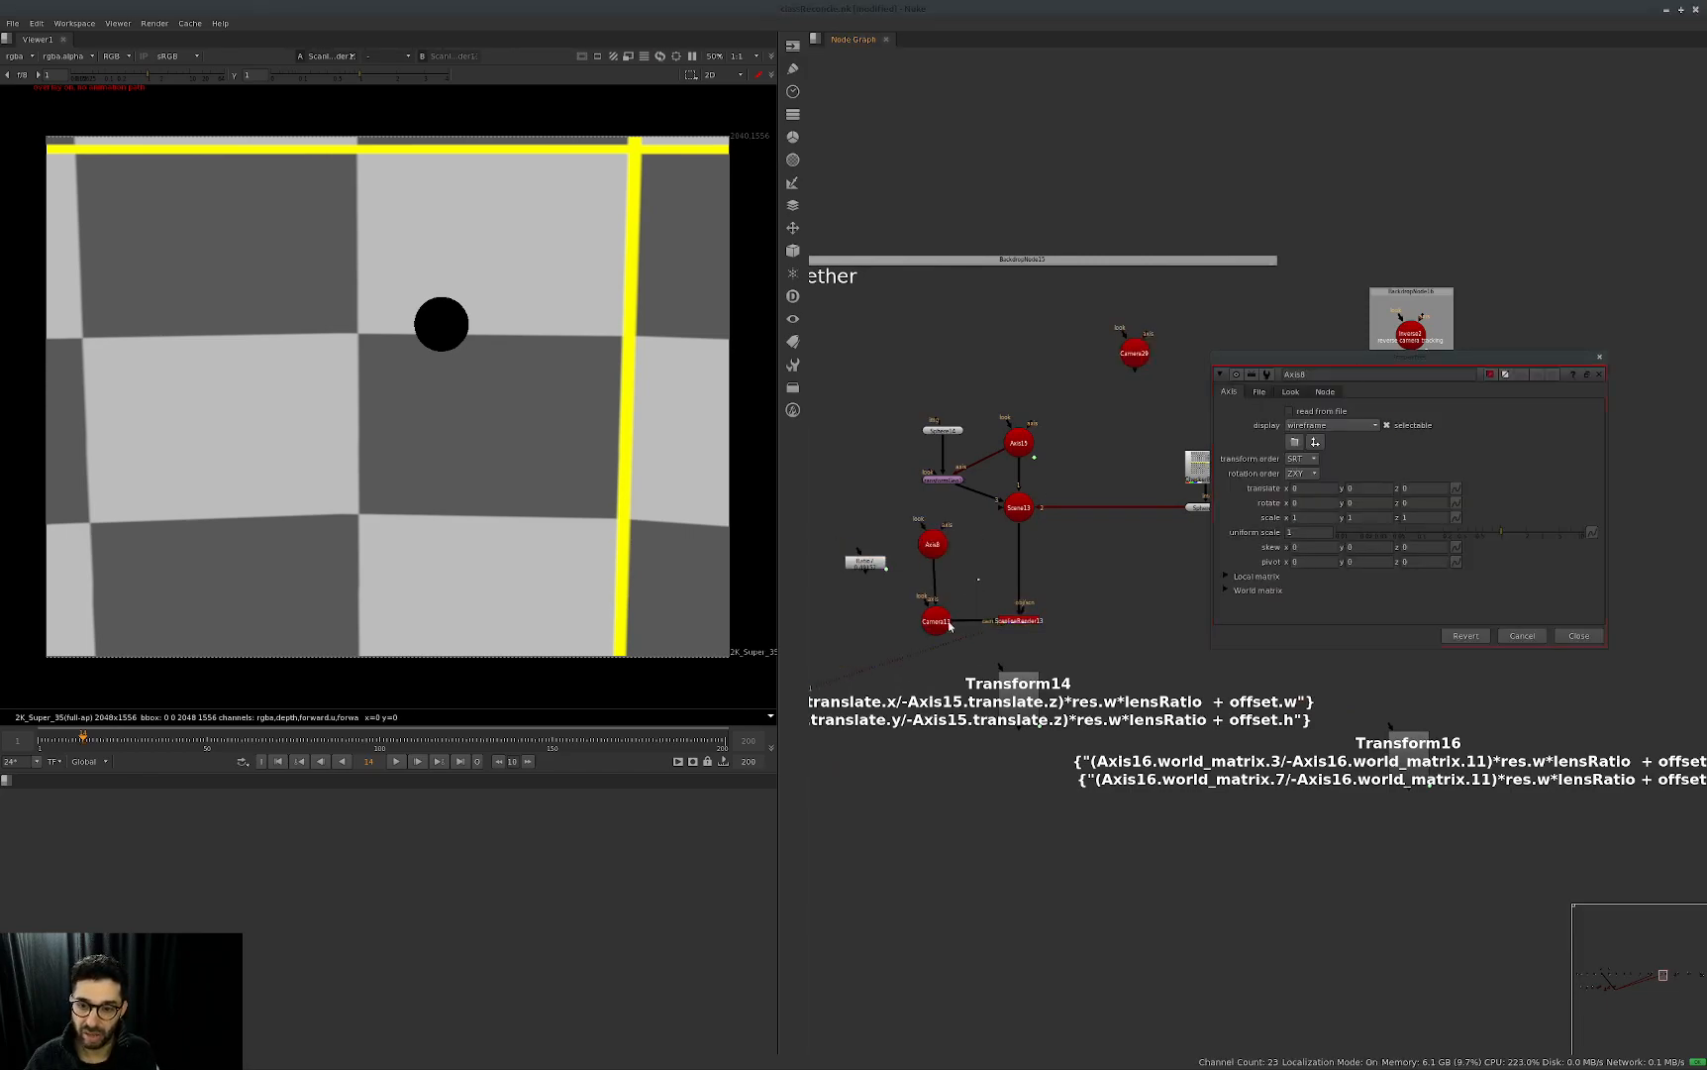
double_click(936, 621)
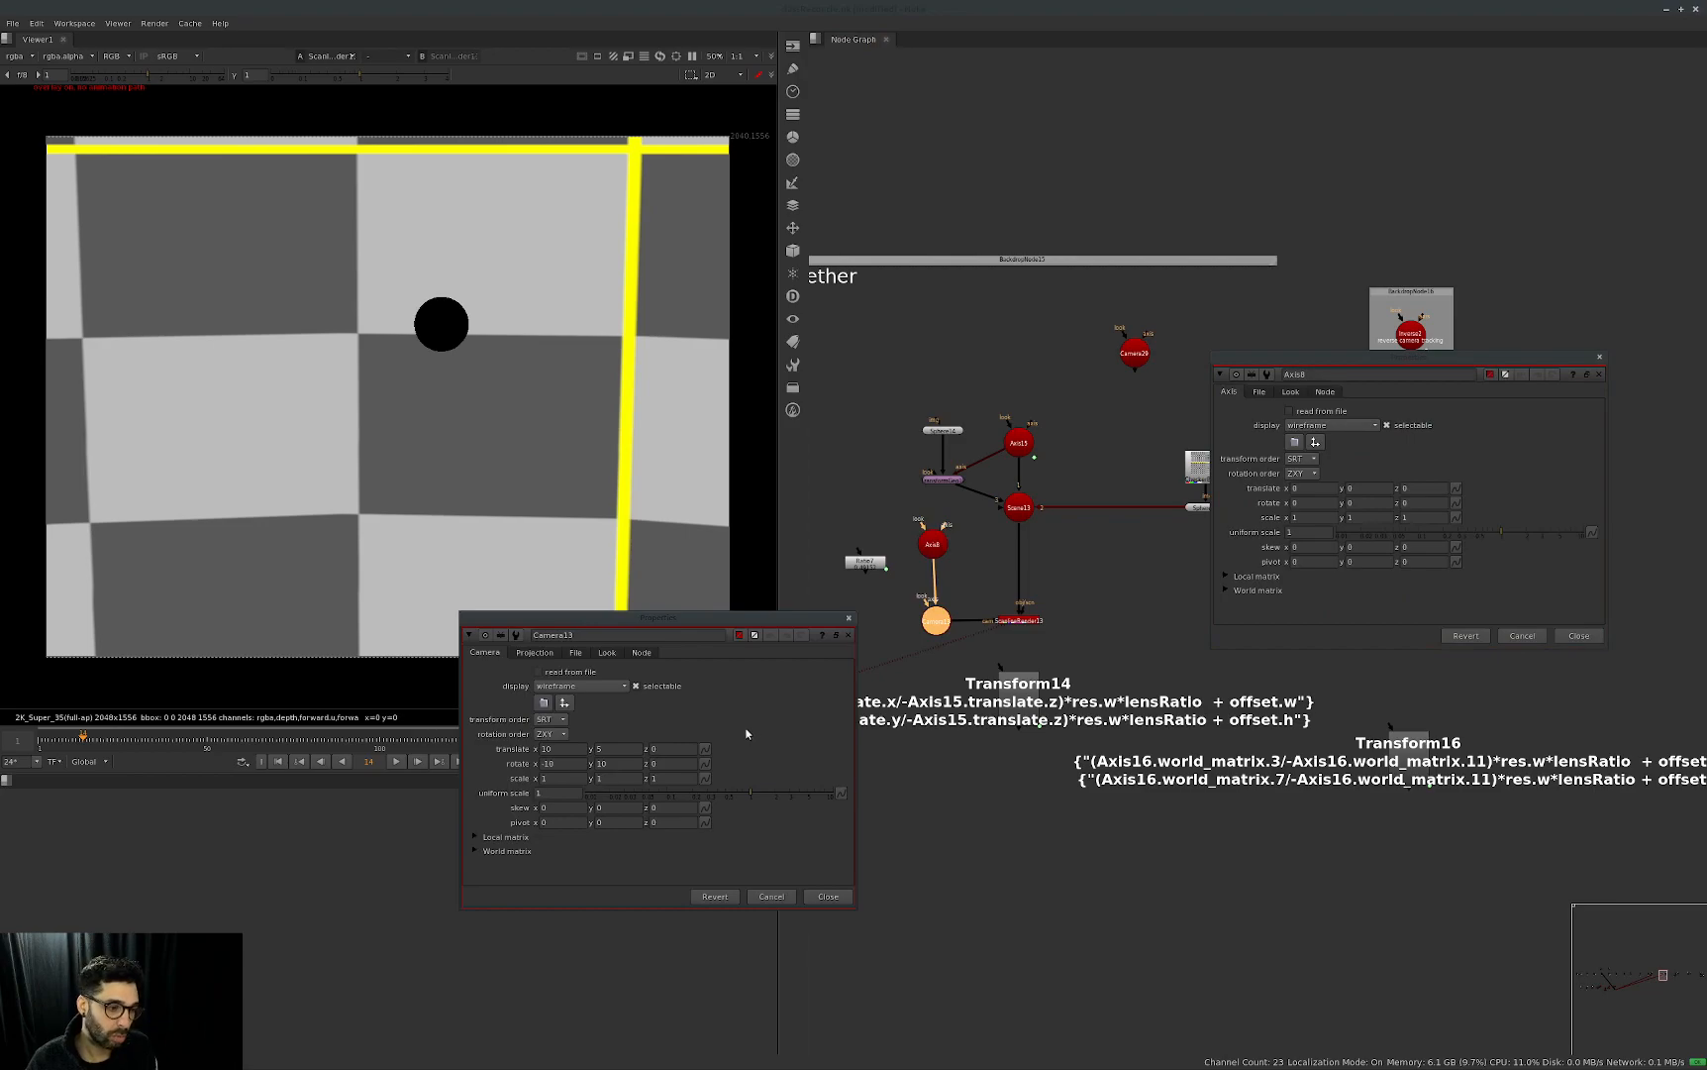
left_click(849, 618)
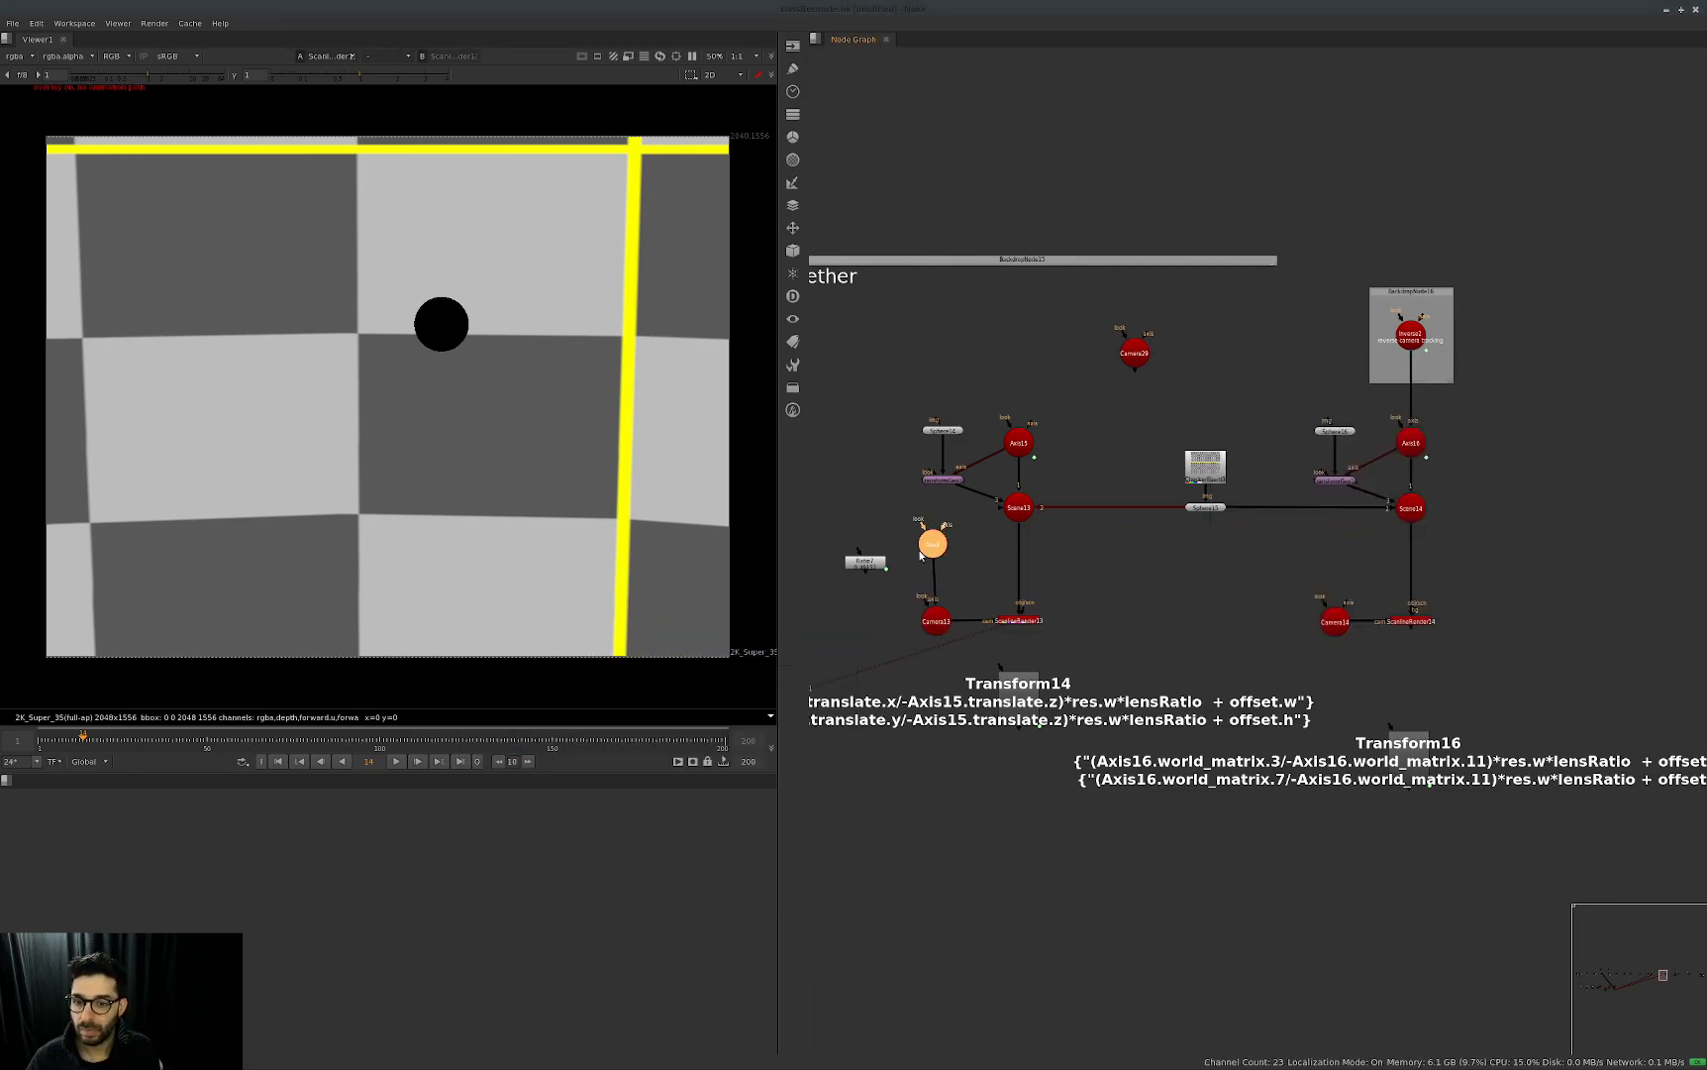
left_click_drag(929, 545, 978, 509)
key("Delete")
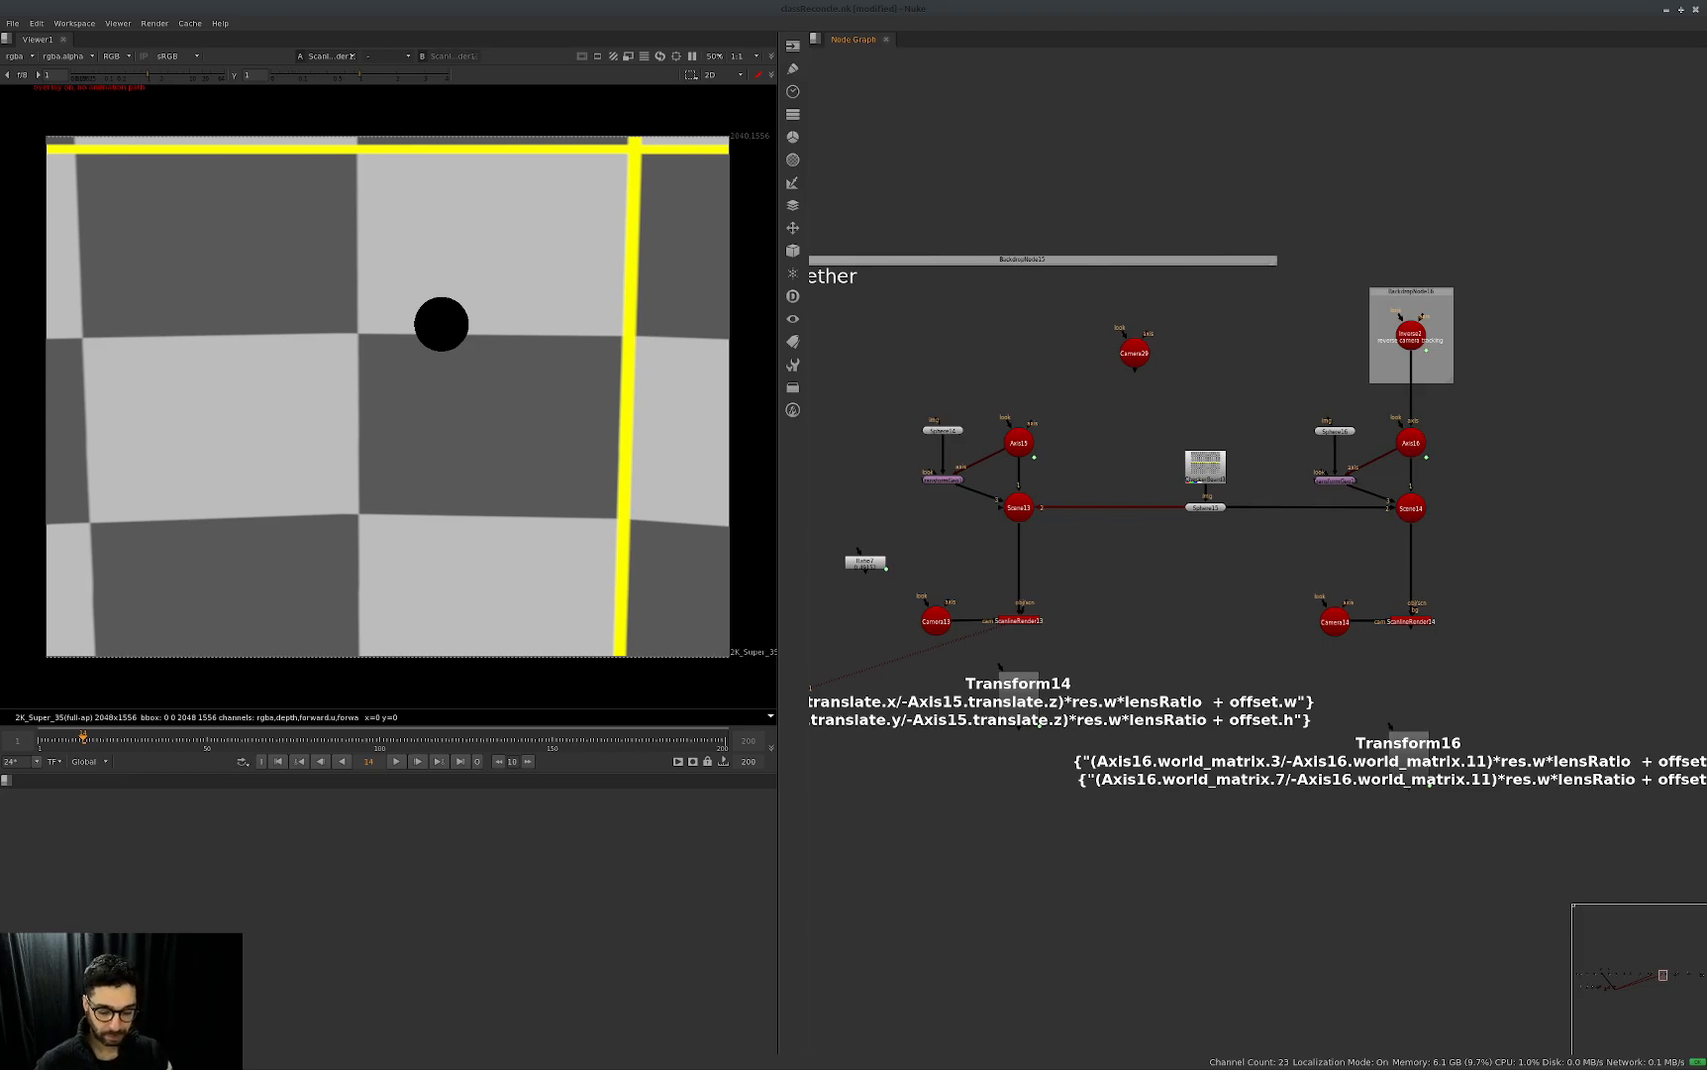
Duplicate Camera13 again into the empty area beyond the Transform16 setup.
left_click_drag(968, 576, 912, 658)
key("ctrl+c")
middle_click_drag(1296, 531, 1115, 555)
key("ctrl+v")
middle_click_drag(1502, 505, 1394, 529)
left_click_drag(1379, 485, 1342, 561)
Create an Axis above the new camera copy, connect it to the camera's axis input, and align it.
left_click(1297, 471)
key("Tab")
type("ax")
left_click(1255, 475)
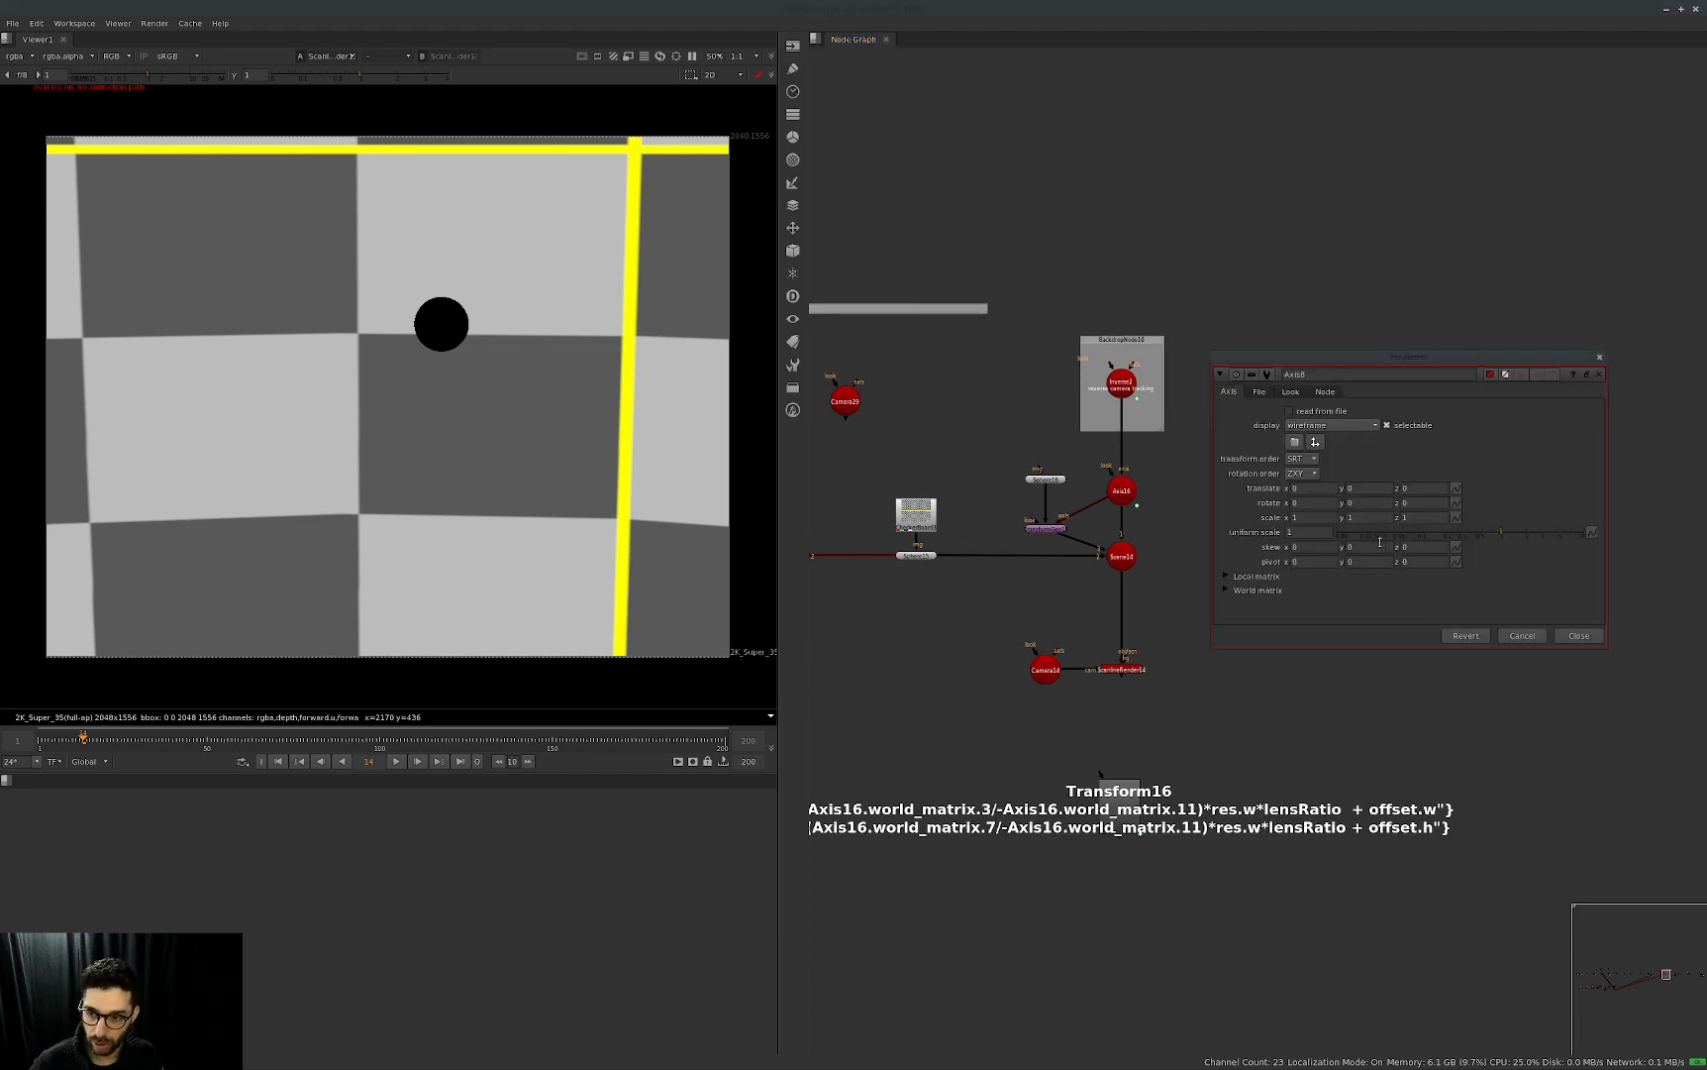
left_click_drag(1444, 358, 1123, 586)
left_click_drag(1365, 560, 1327, 474)
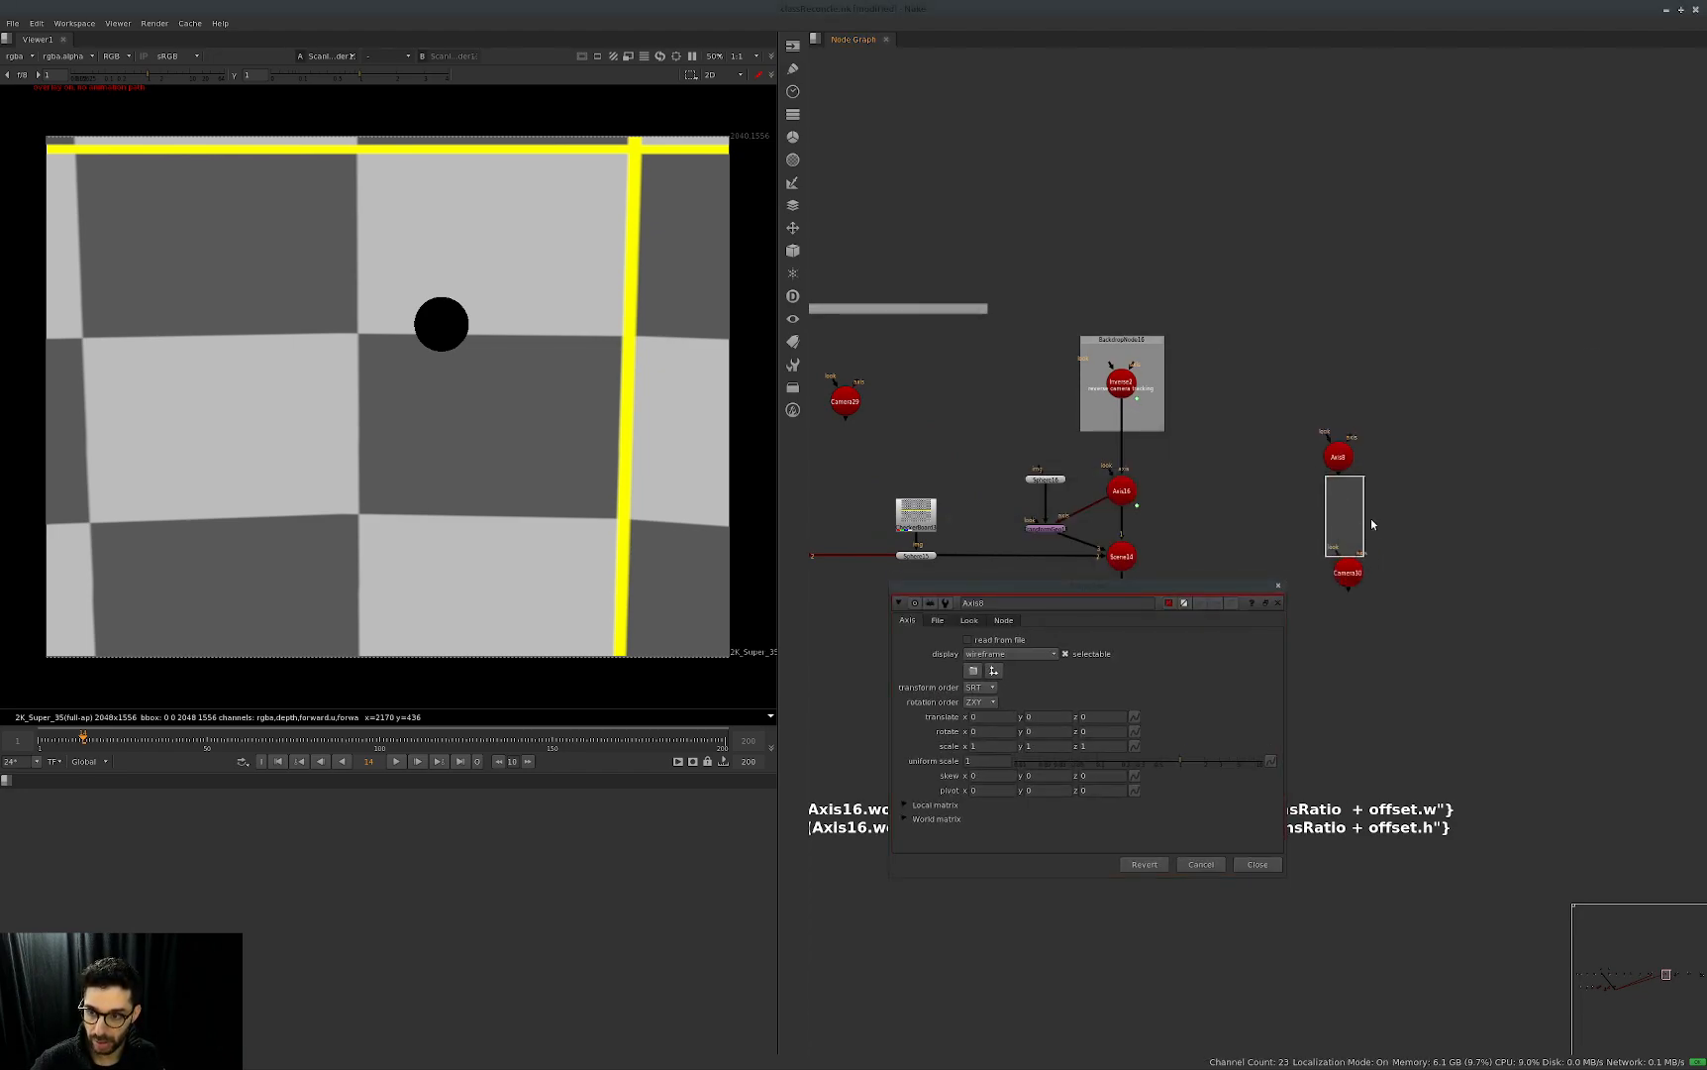
left_click_drag(1360, 551, 1350, 463)
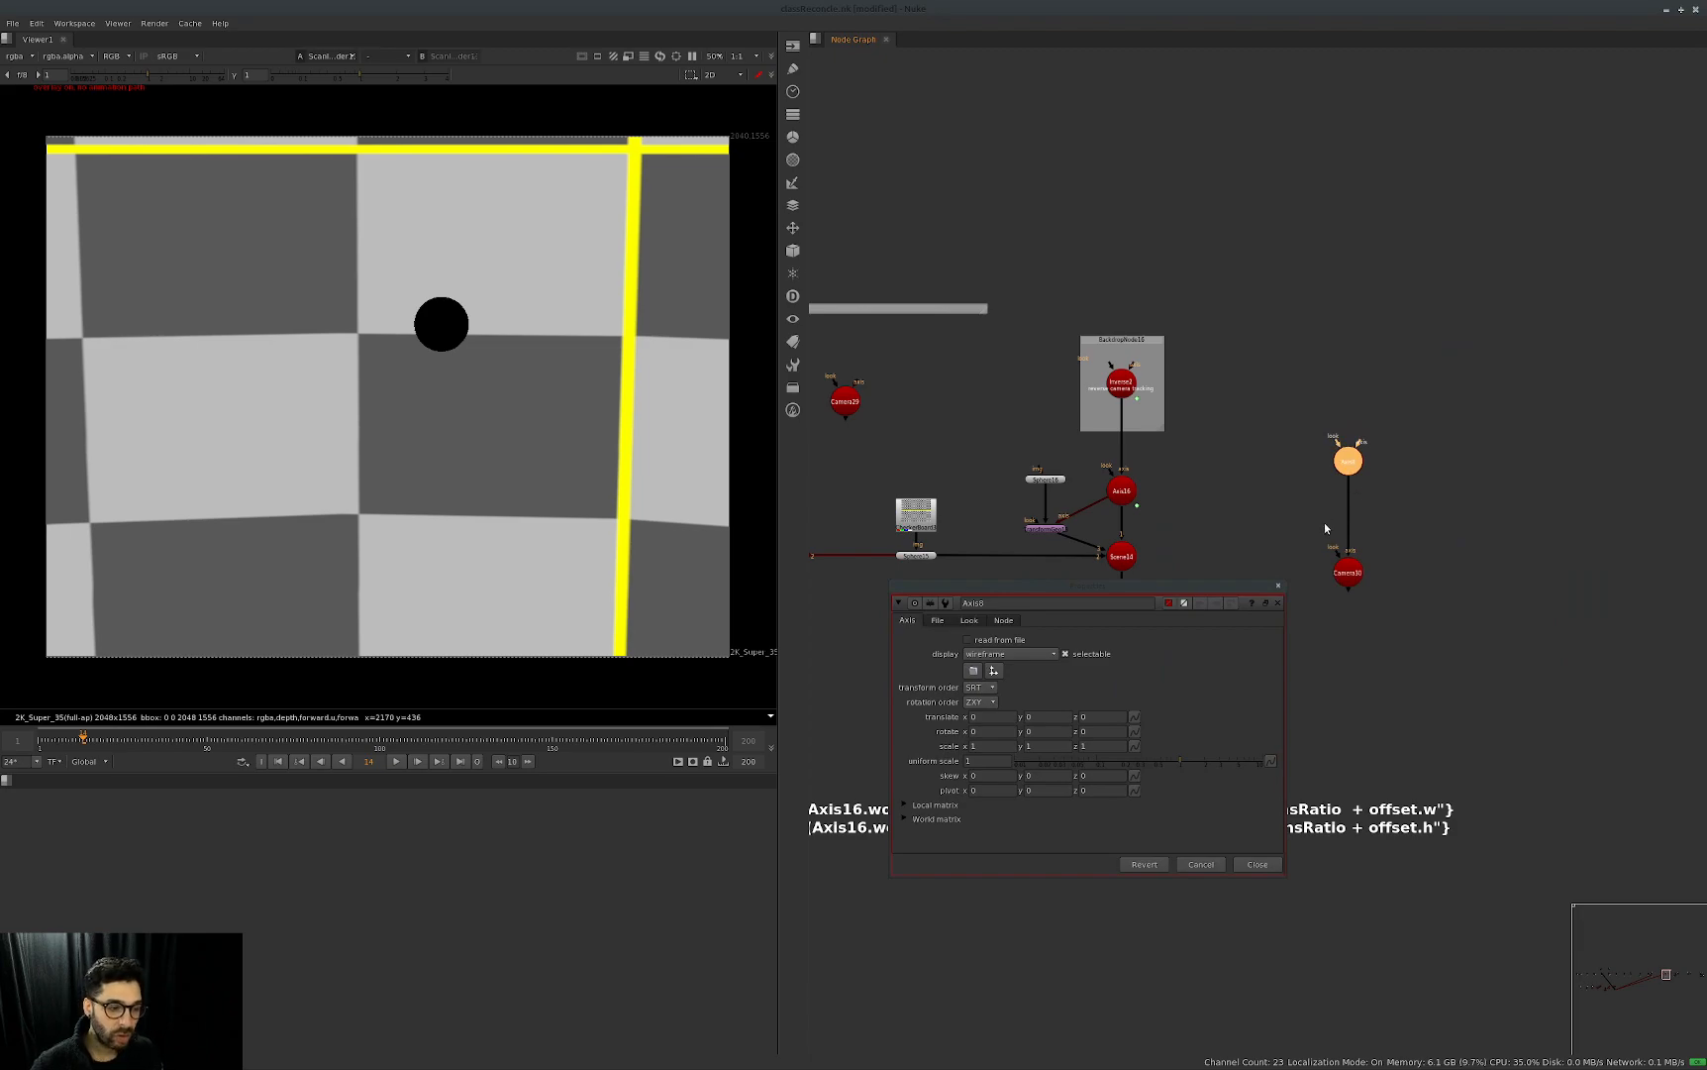
left_click(1357, 284)
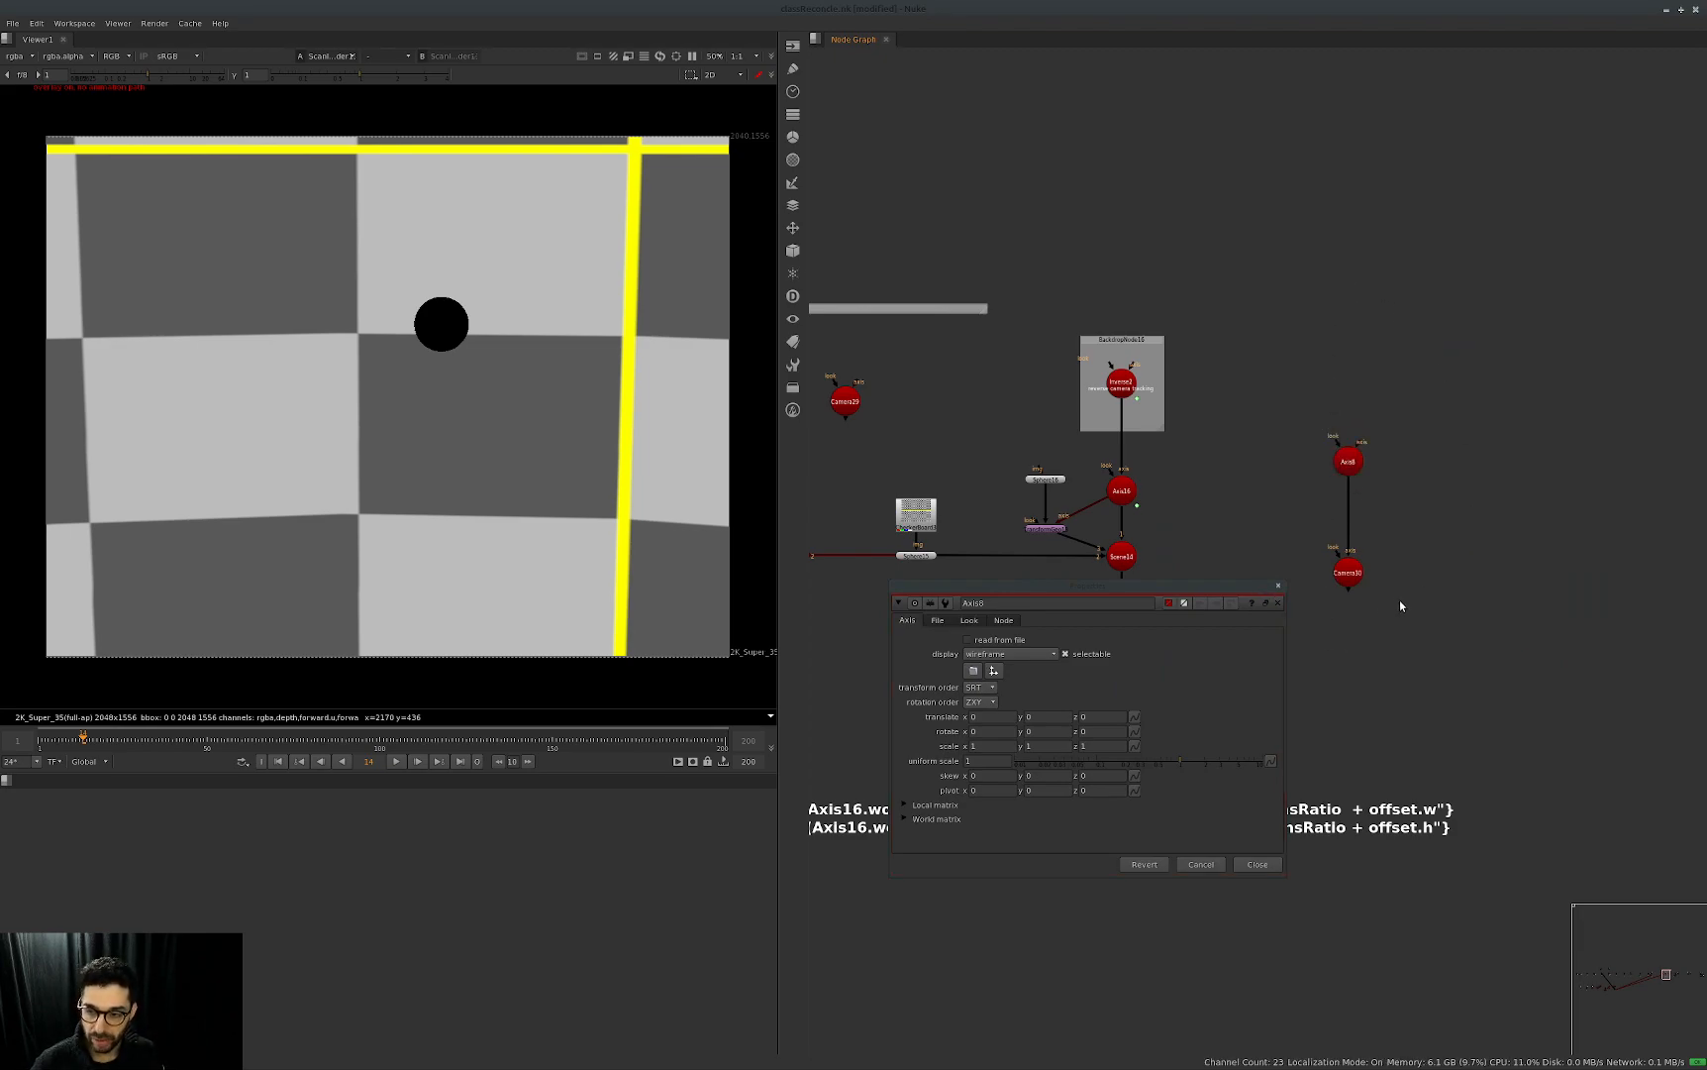
Insert a second Axis between the existing Axis and the camera copy, and close its properties.
middle_click_drag(1396, 601, 1409, 602)
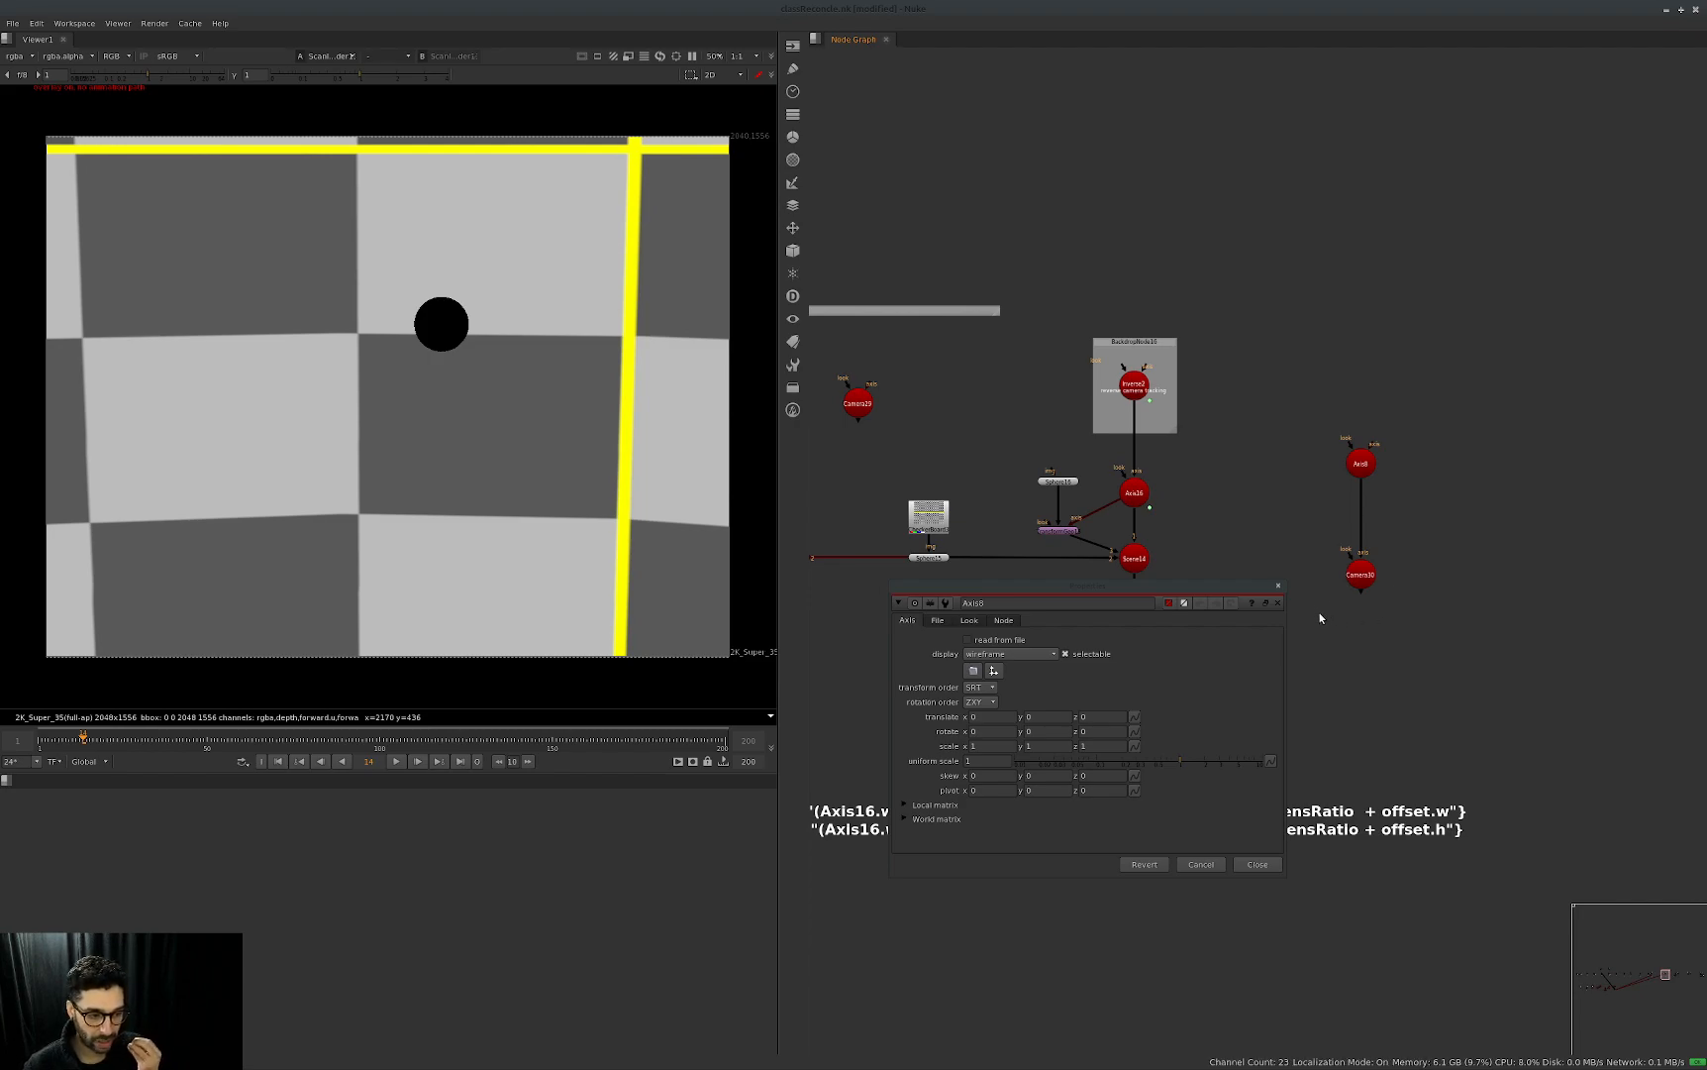
key("Tab")
type("axis")
key("Return")
left_click_drag(1373, 517, 1426, 403)
left_click_drag(1367, 465, 1367, 456)
left_click(1298, 517)
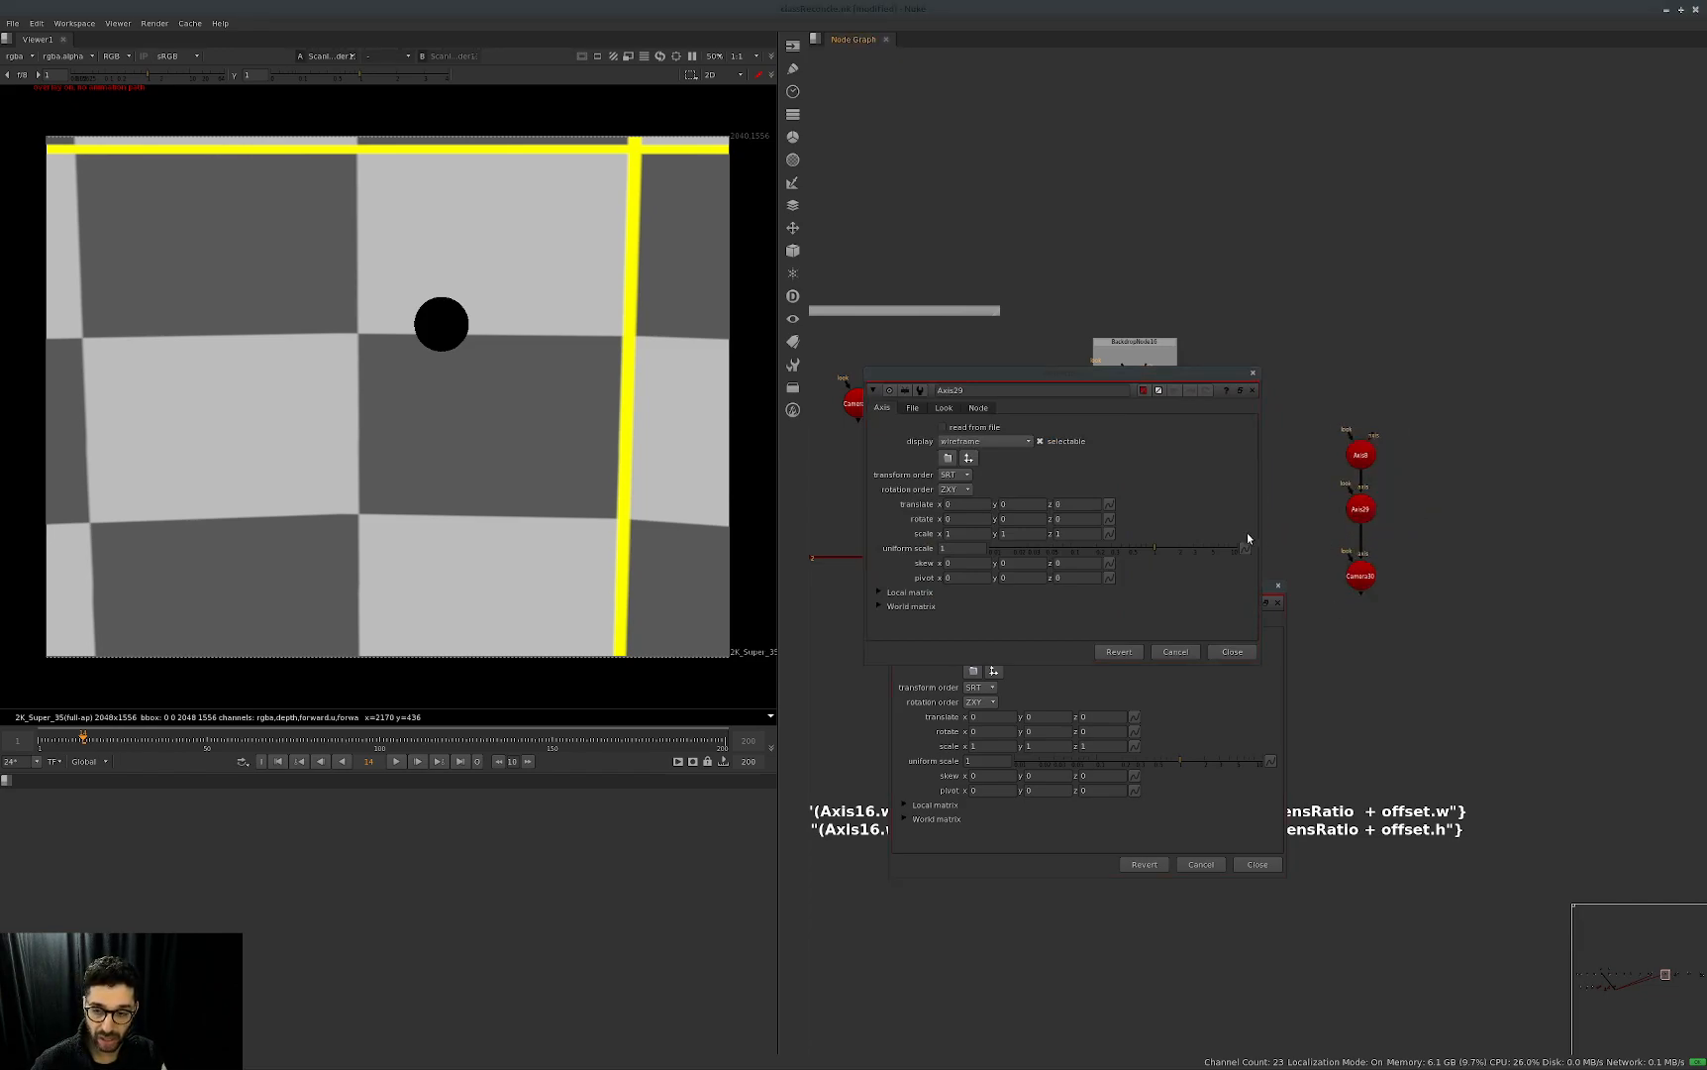
left_click(1232, 652)
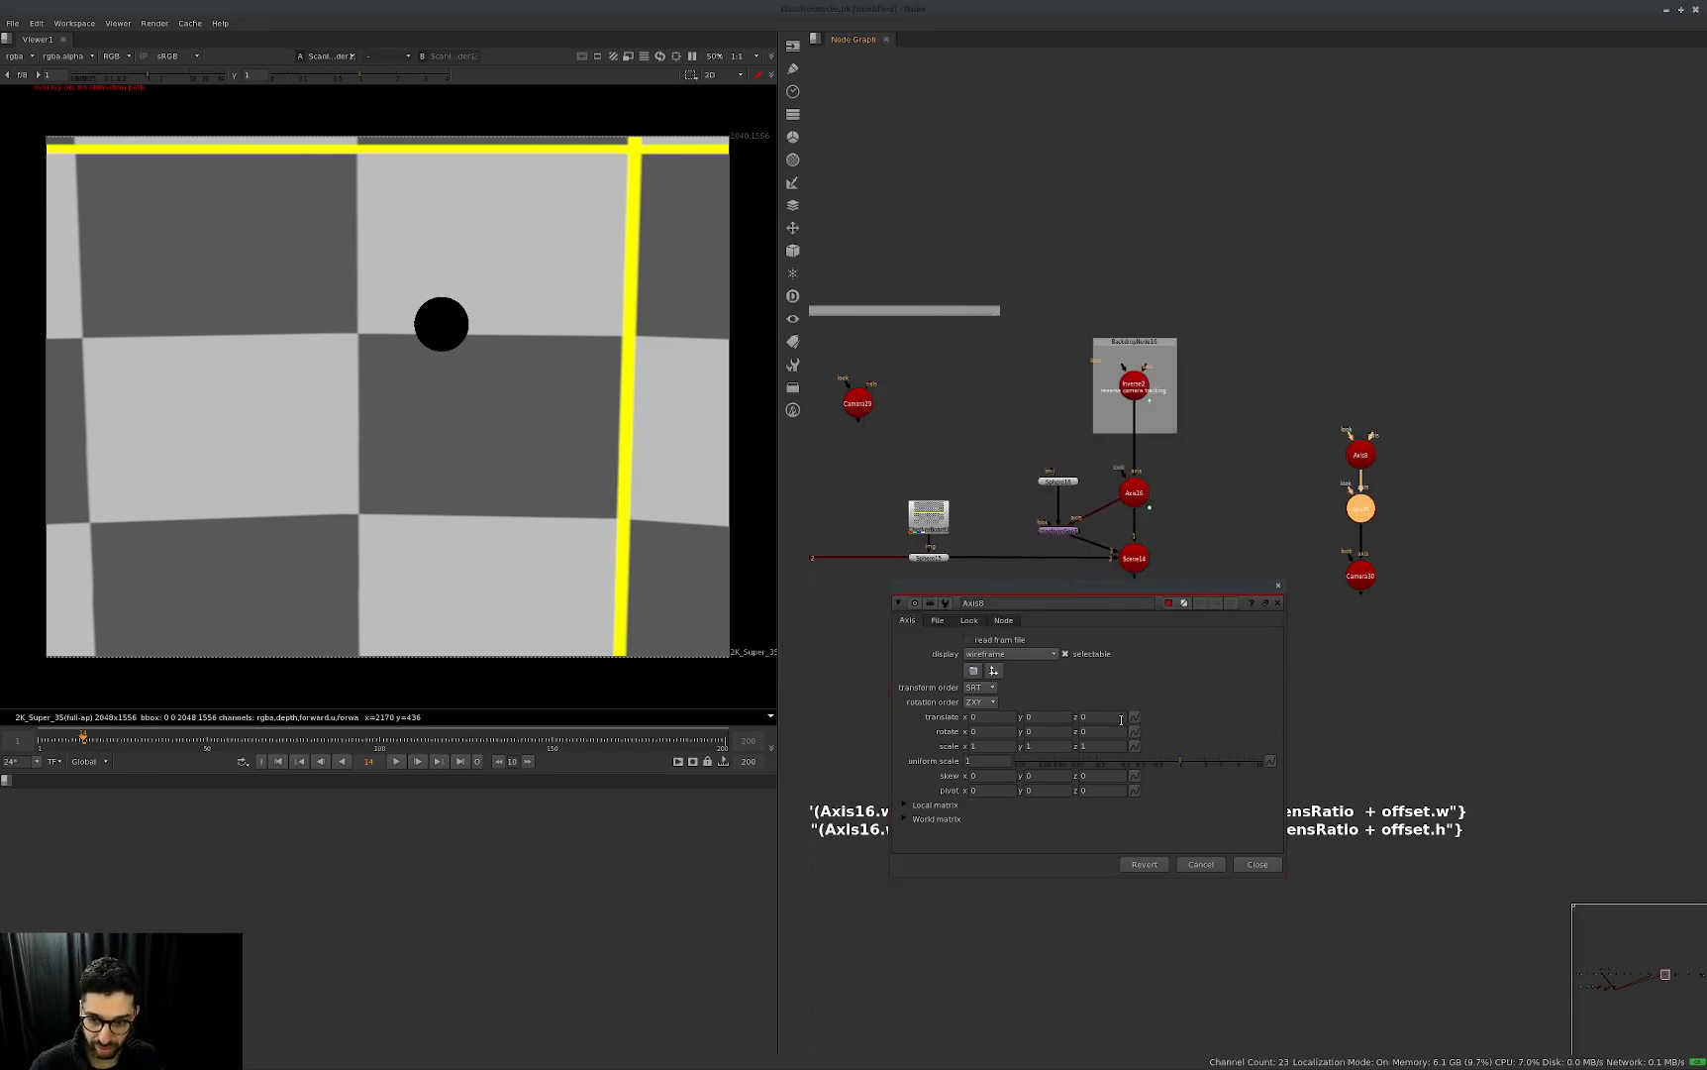
Pull the middle Axis out of the camera copy's chain and duplicate an Axis above the remaining one.
left_click(977, 705)
left_click(1134, 697)
left_click(1460, 472)
left_click(1365, 513)
left_click(1396, 407)
left_click(1361, 455)
key("Delete")
key("ctrl+z")
left_click_drag(1483, 382, 1367, 375)
key("alt+c")
left_click_drag(1364, 510, 1441, 401)
left_click(1364, 369)
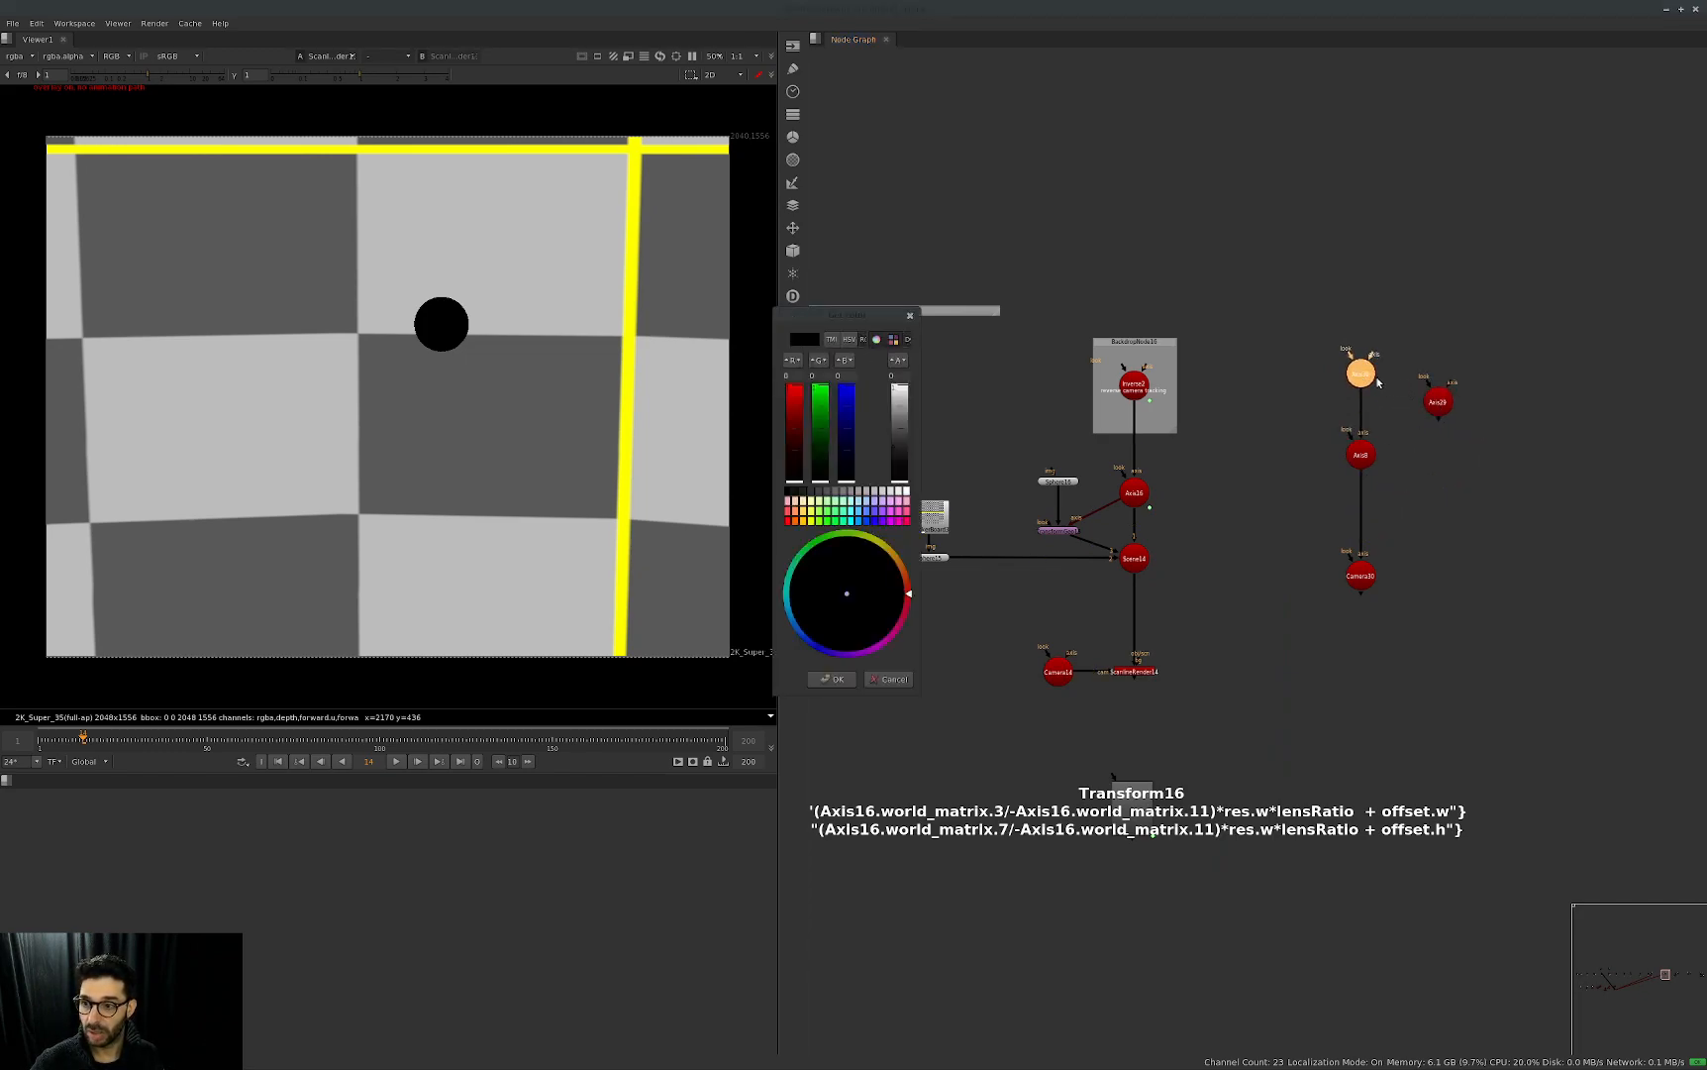
key("Escape")
Rearrange the three Axes into a single parent chain beside the camera copy.
left_click_drag(1368, 460, 1444, 455)
left_click_drag(1362, 377, 1440, 454)
key("ctrl+shift+x")
mouse_move(1438, 449)
left_mouse_down()
mouse_move(1427, 422)
mouse_move(1436, 450)
left_mouse_up()
left_click(1376, 557)
left_click_drag(1374, 556, 1453, 511)
Review the camera copy's projection and transform settings alongside its parent Axes, and close the properties.
double_click(1360, 574)
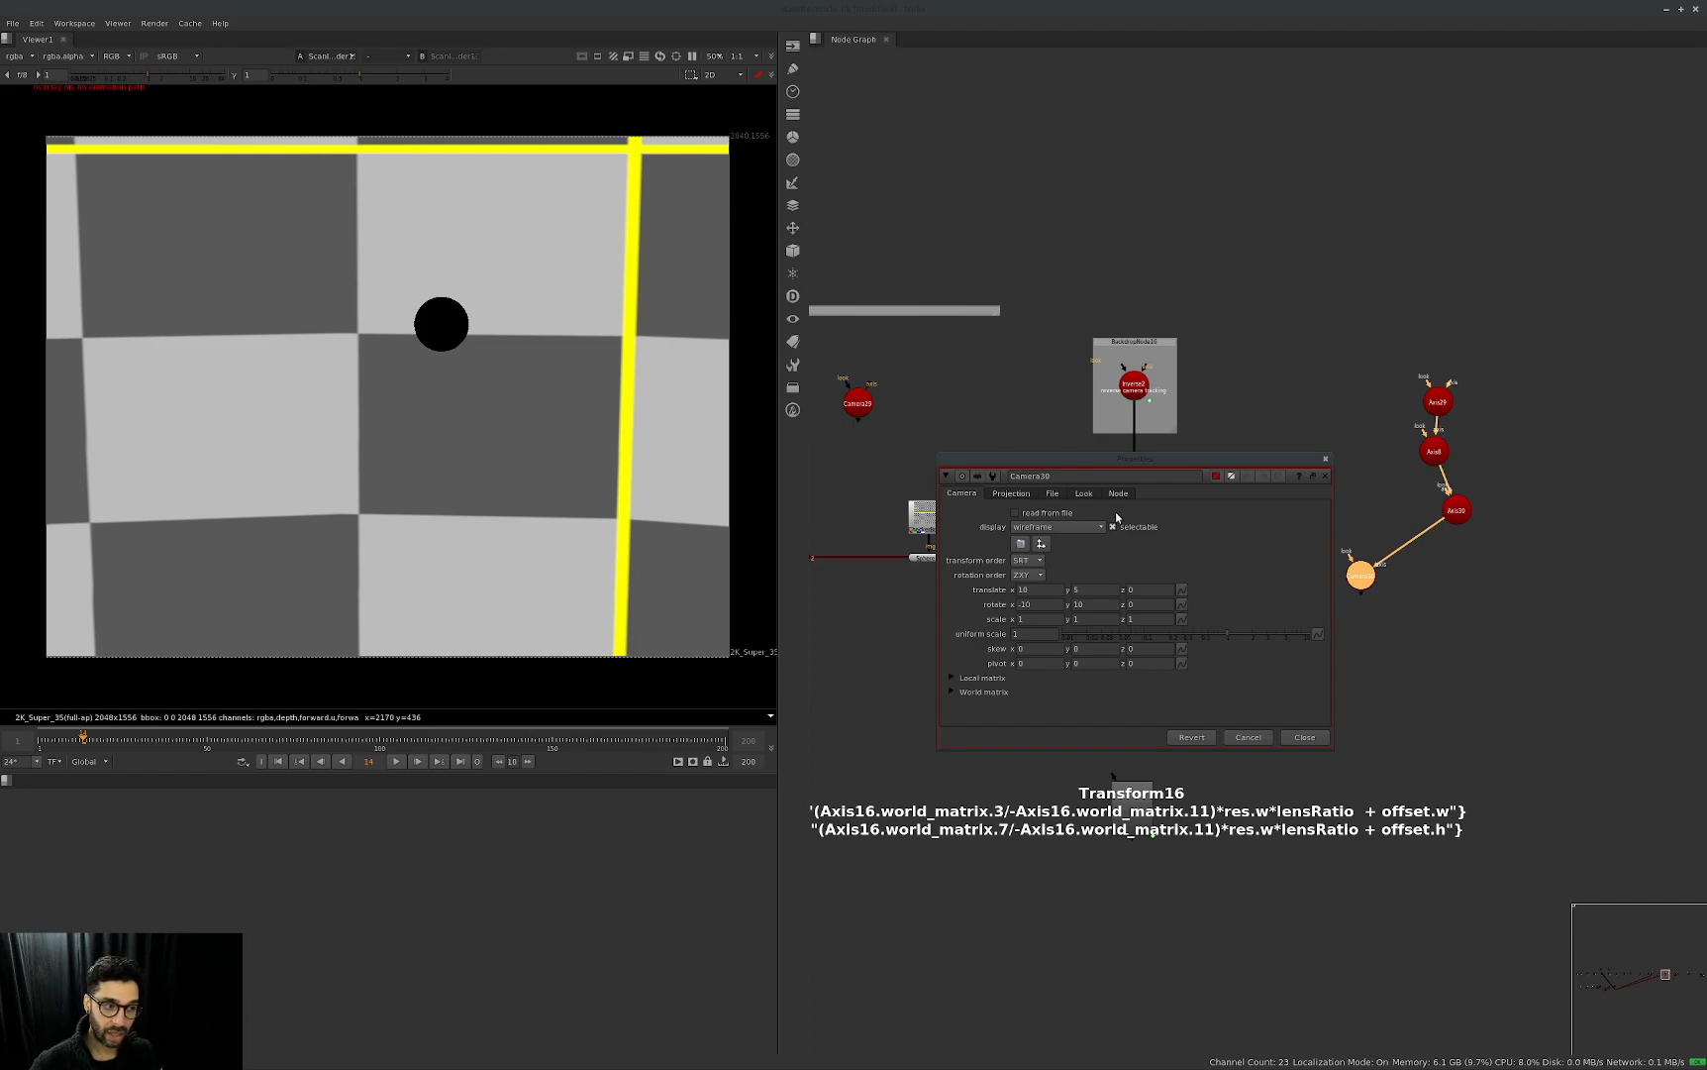
left_click(1011, 493)
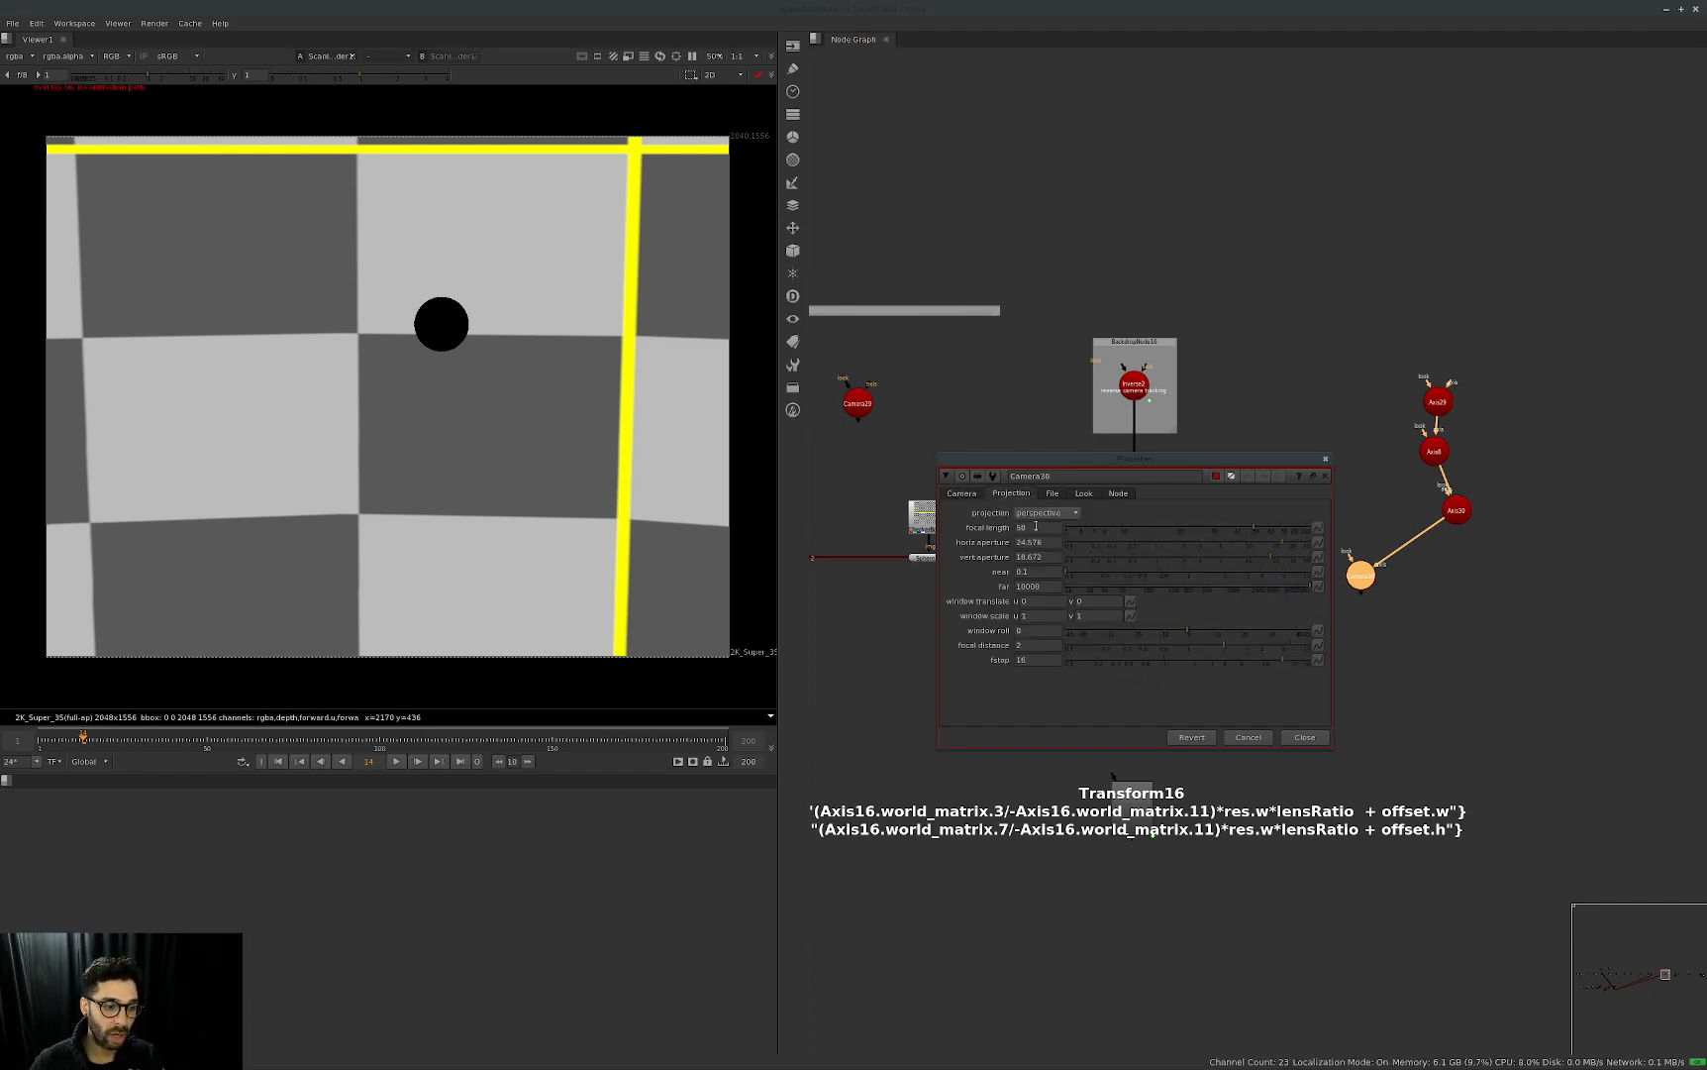
left_click(965, 494)
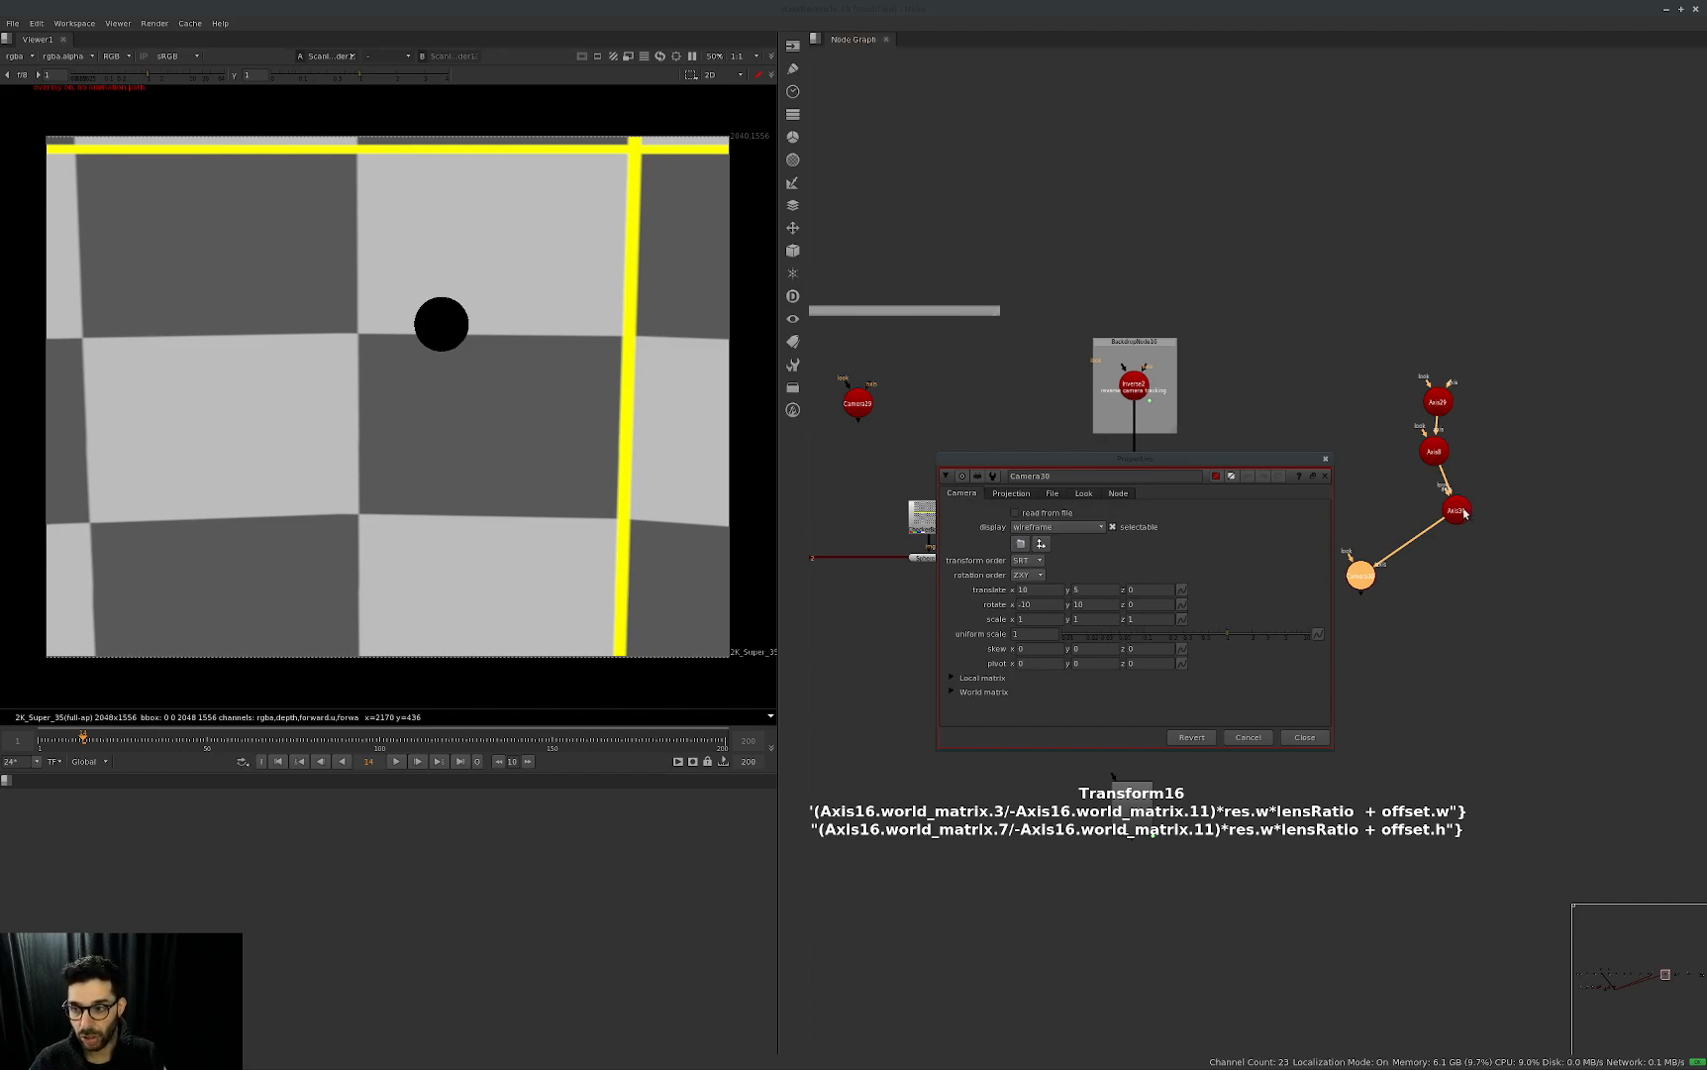
left_click_drag(1456, 510, 1453, 518)
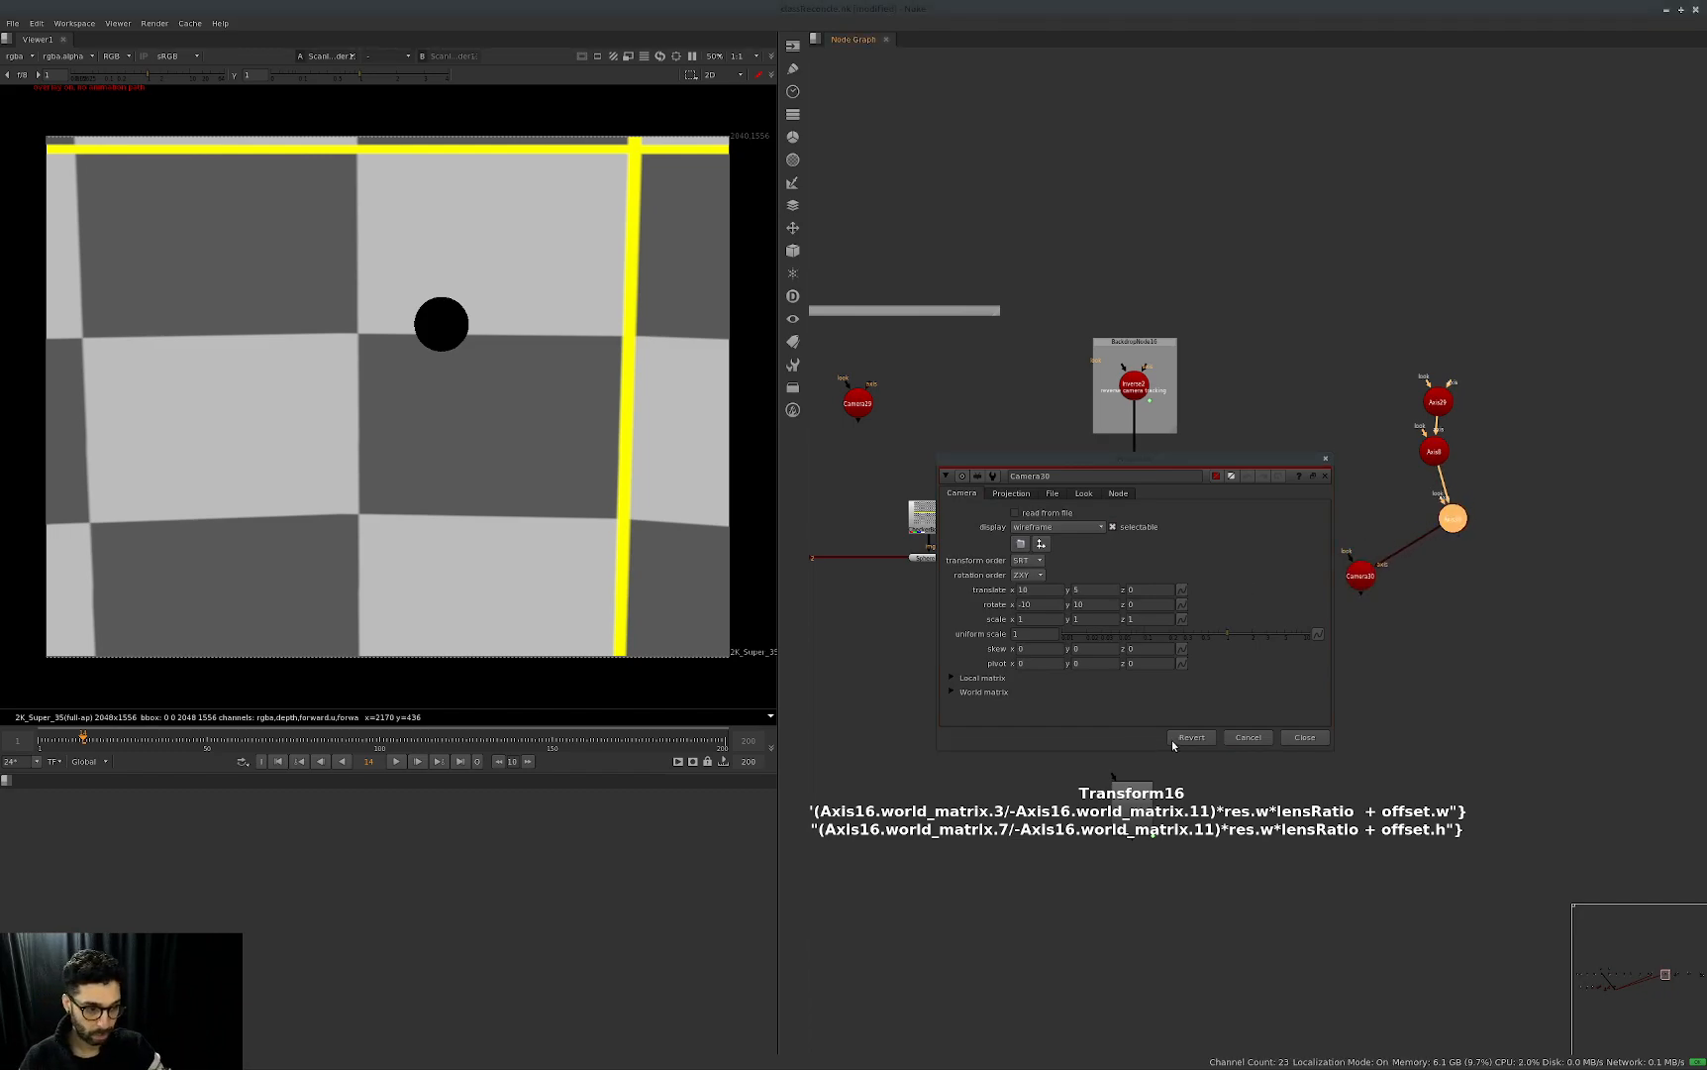
left_click(1306, 737)
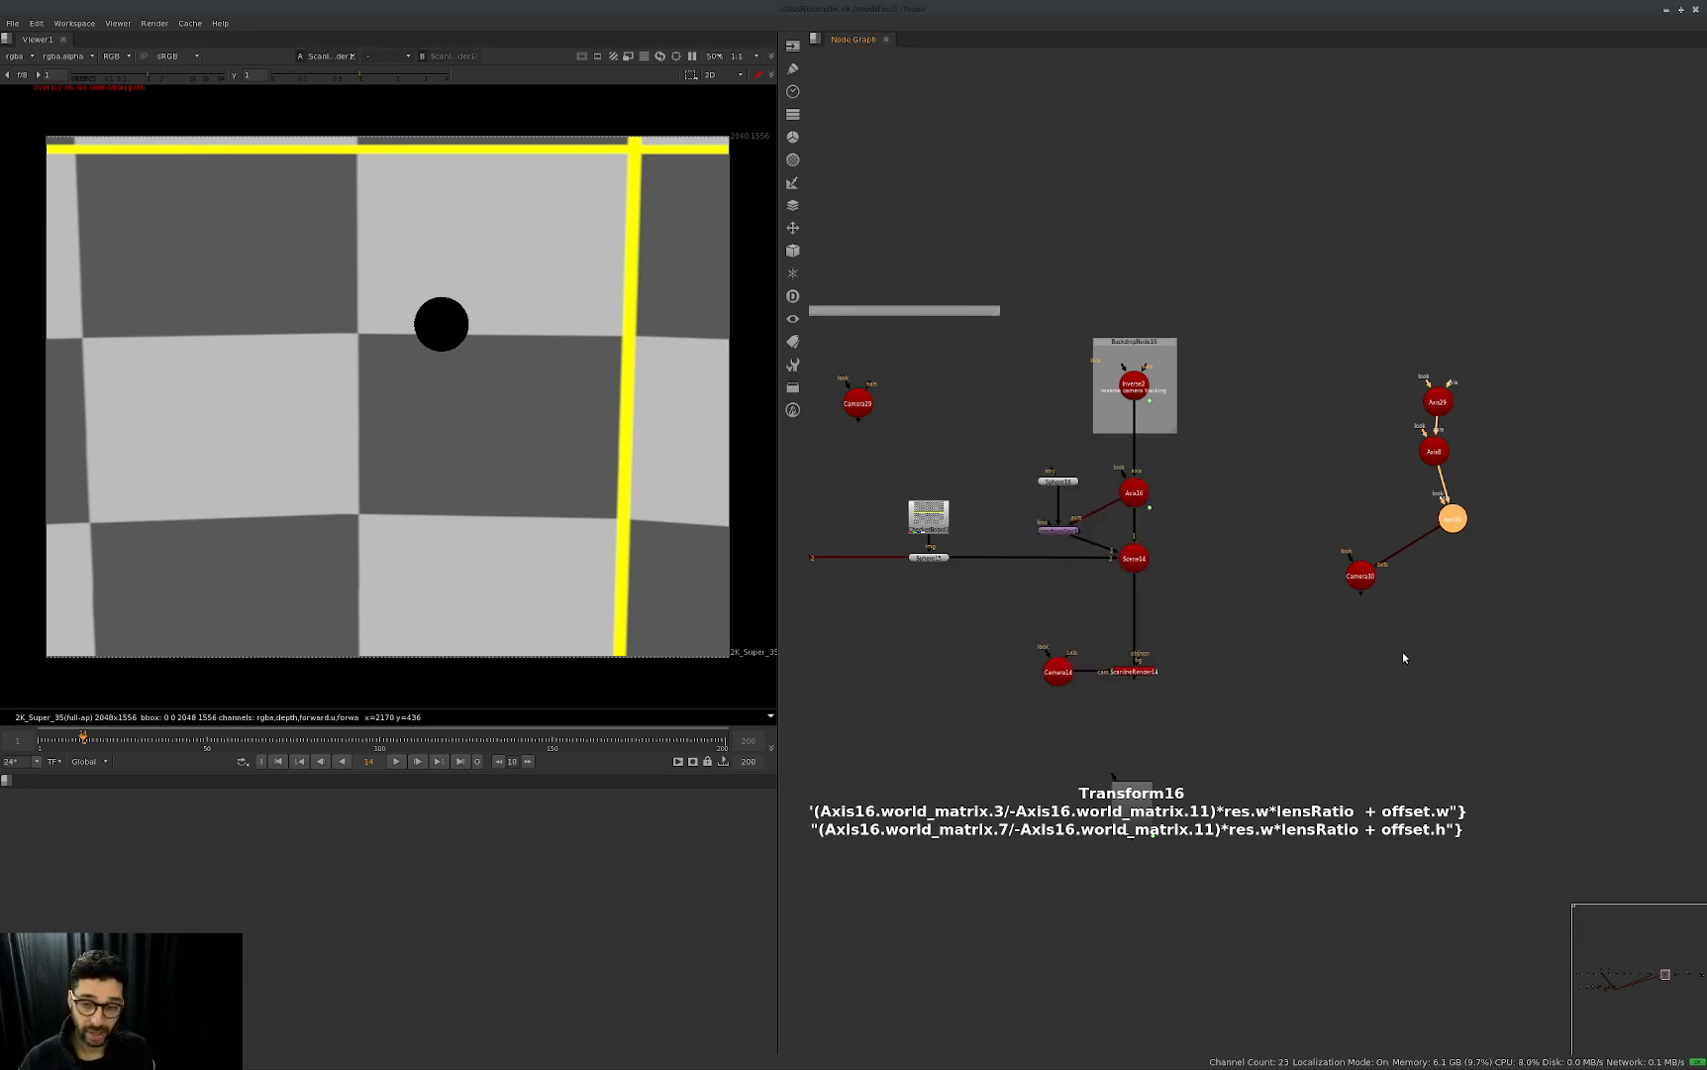
Try the camera copy as Axis16's parent, undo the connection, and delete the camera copy with its three Axes.
left_click_drag(1150, 507, 1358, 574)
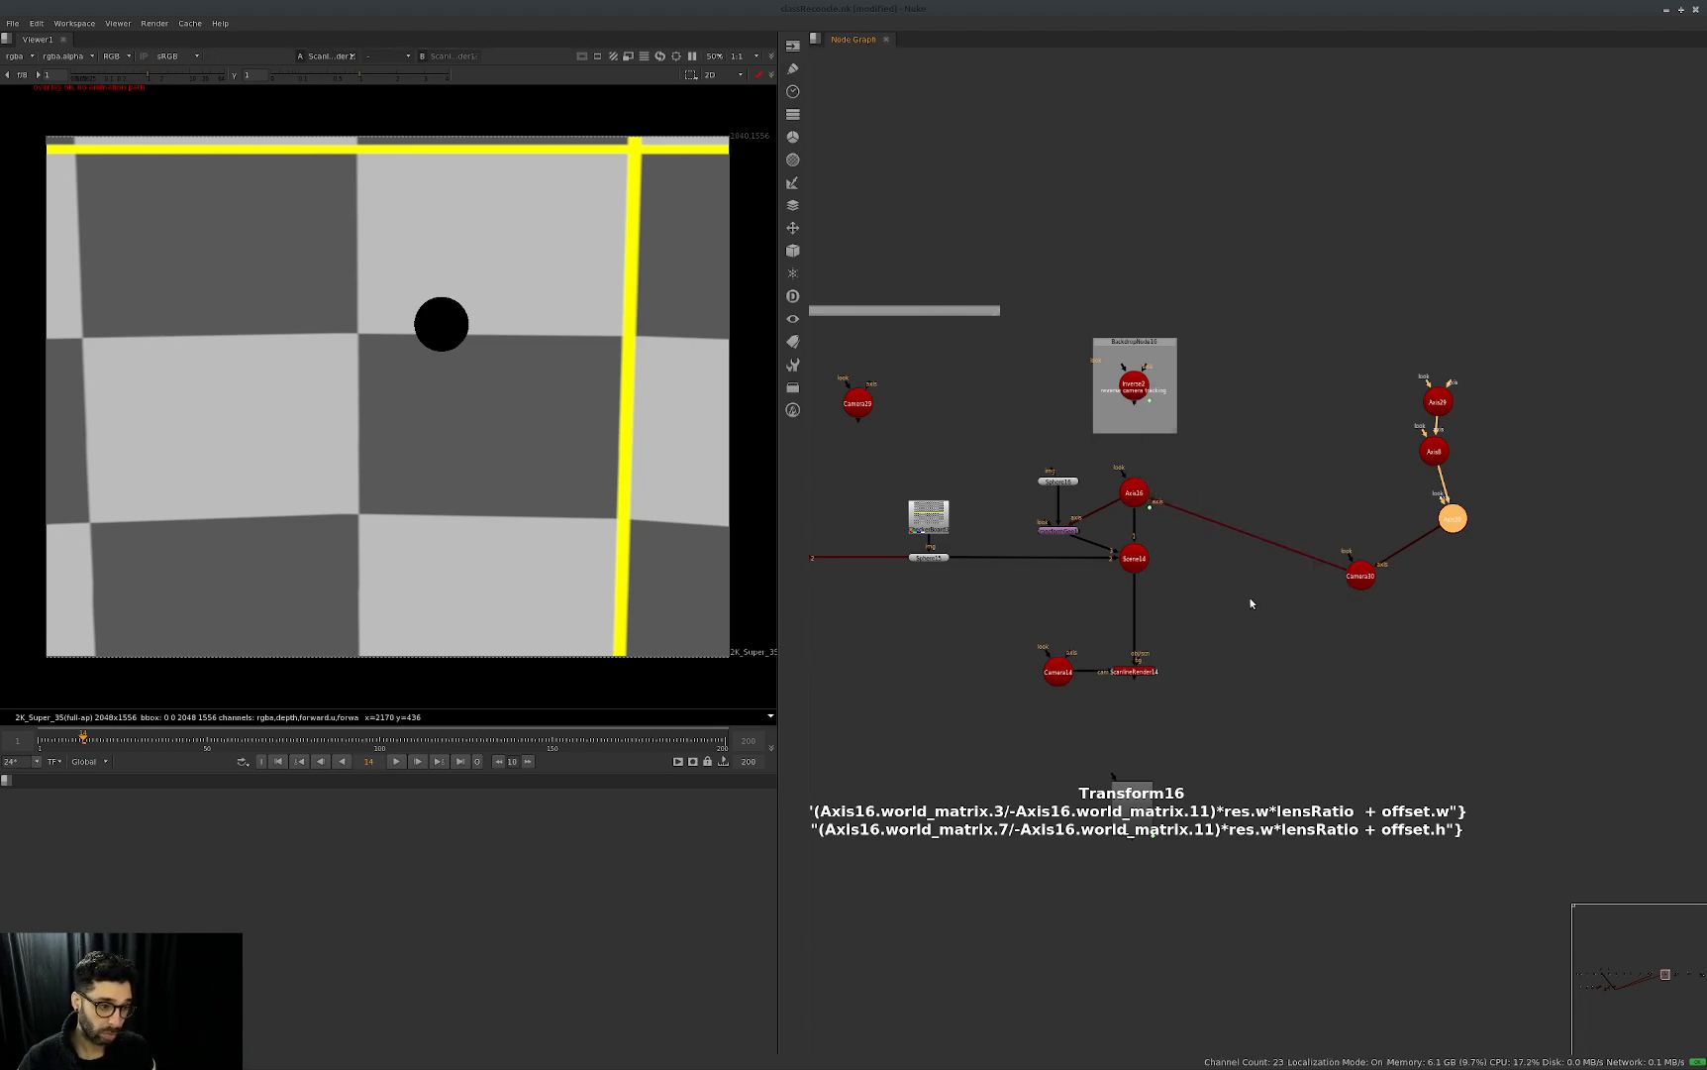
key("ctrl+z")
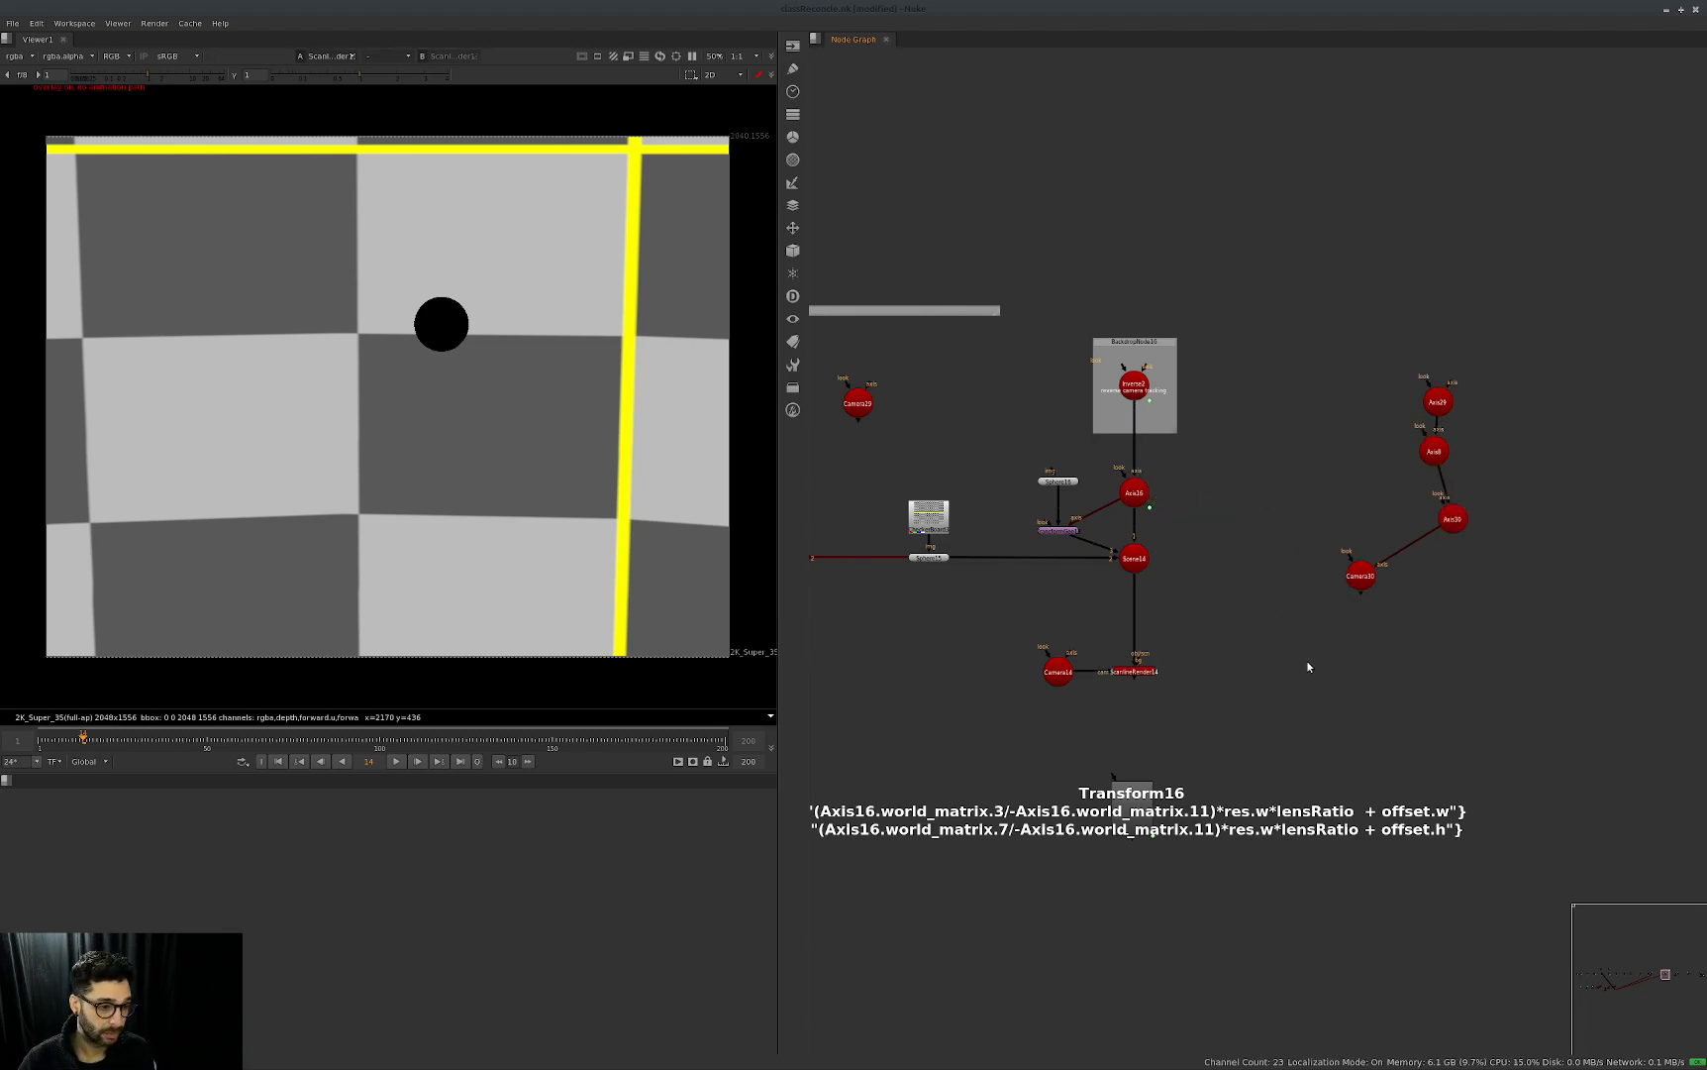
left_click_drag(1279, 667, 1476, 358)
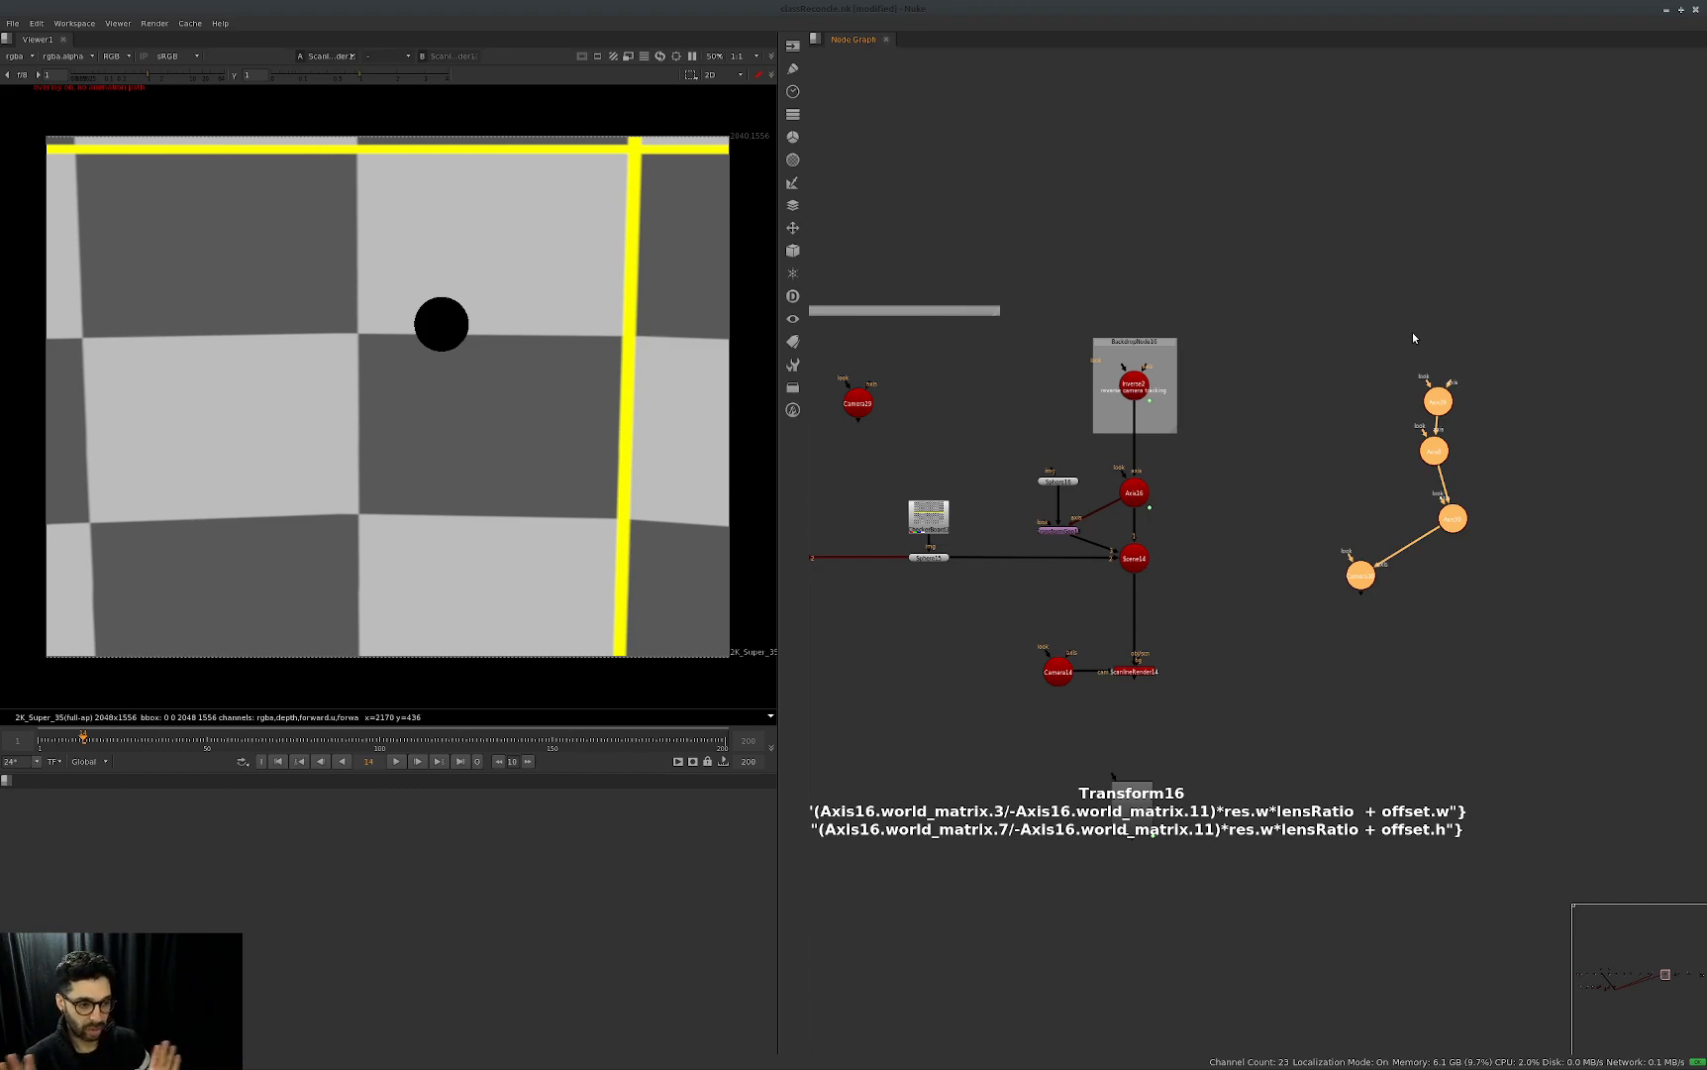
left_click_drag(1287, 680, 1639, 302)
key("Delete")
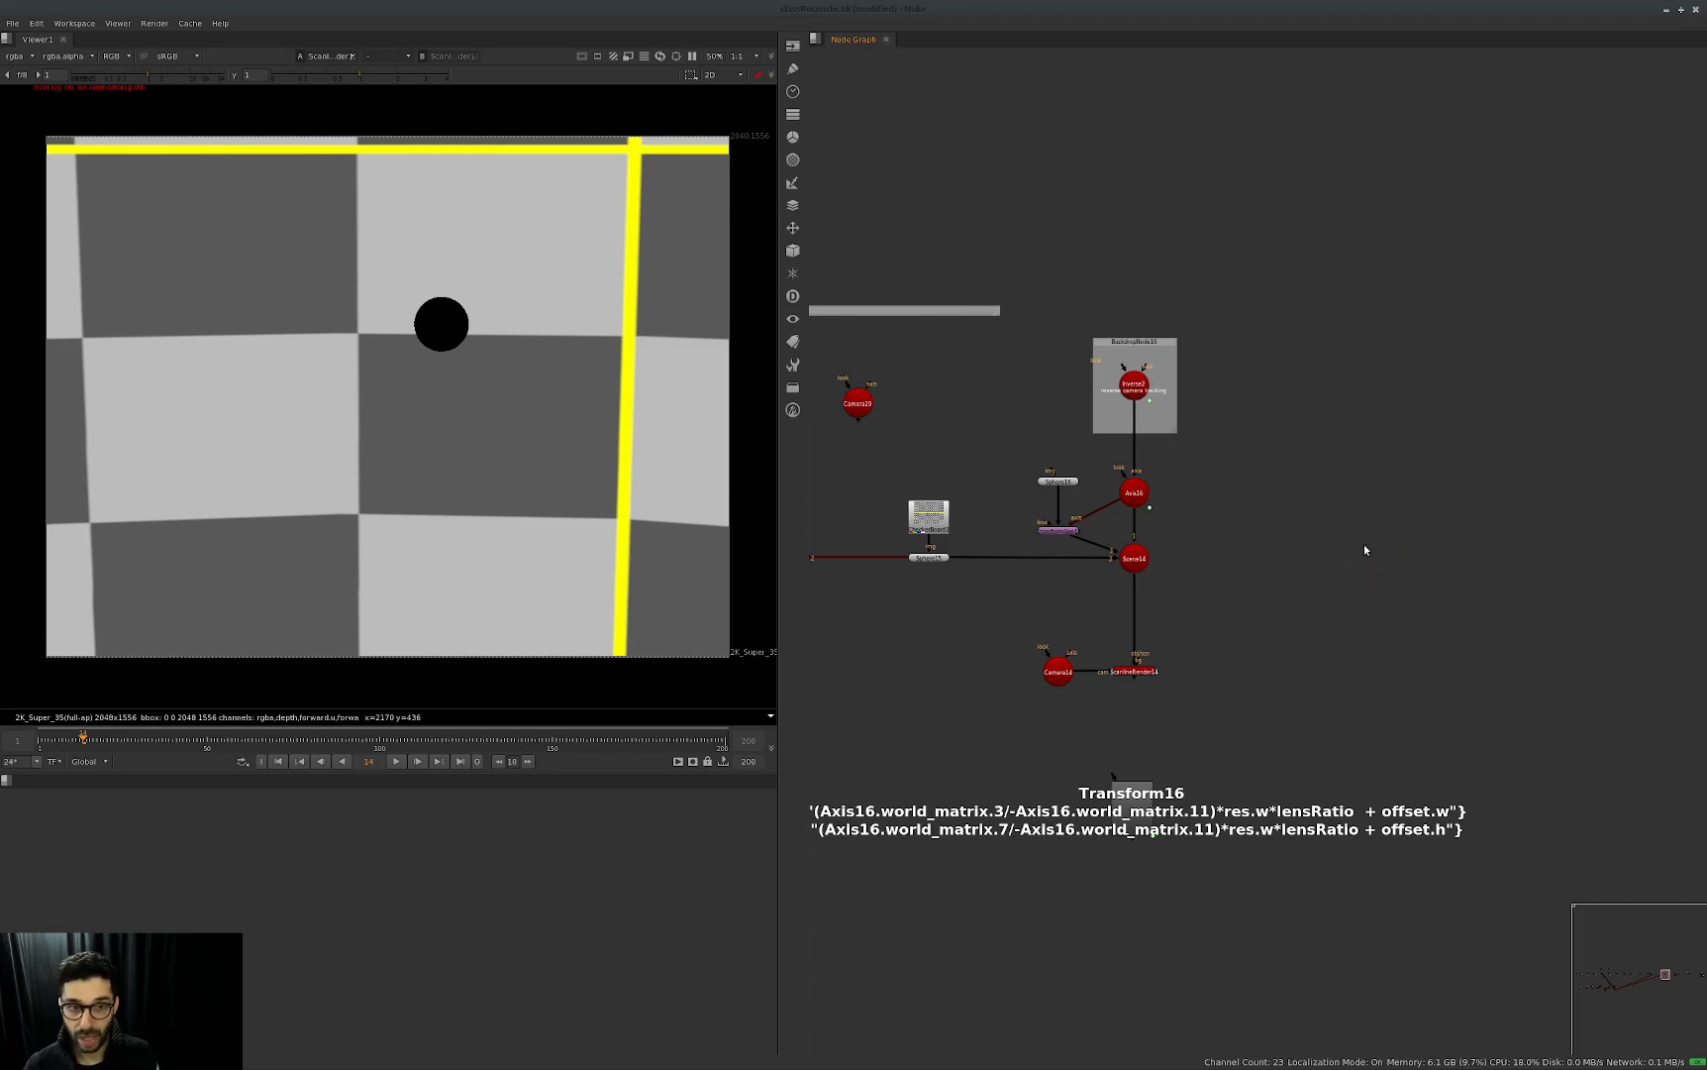
View the Add node of the first Point Renderer setup, followed by its final Shuffle.
scroll(1293, 551, "down", 3)
middle_click_drag(1438, 667, 1180, 636)
middle_click_drag(1291, 635, 1129, 791)
scroll(1088, 706, "up", 3)
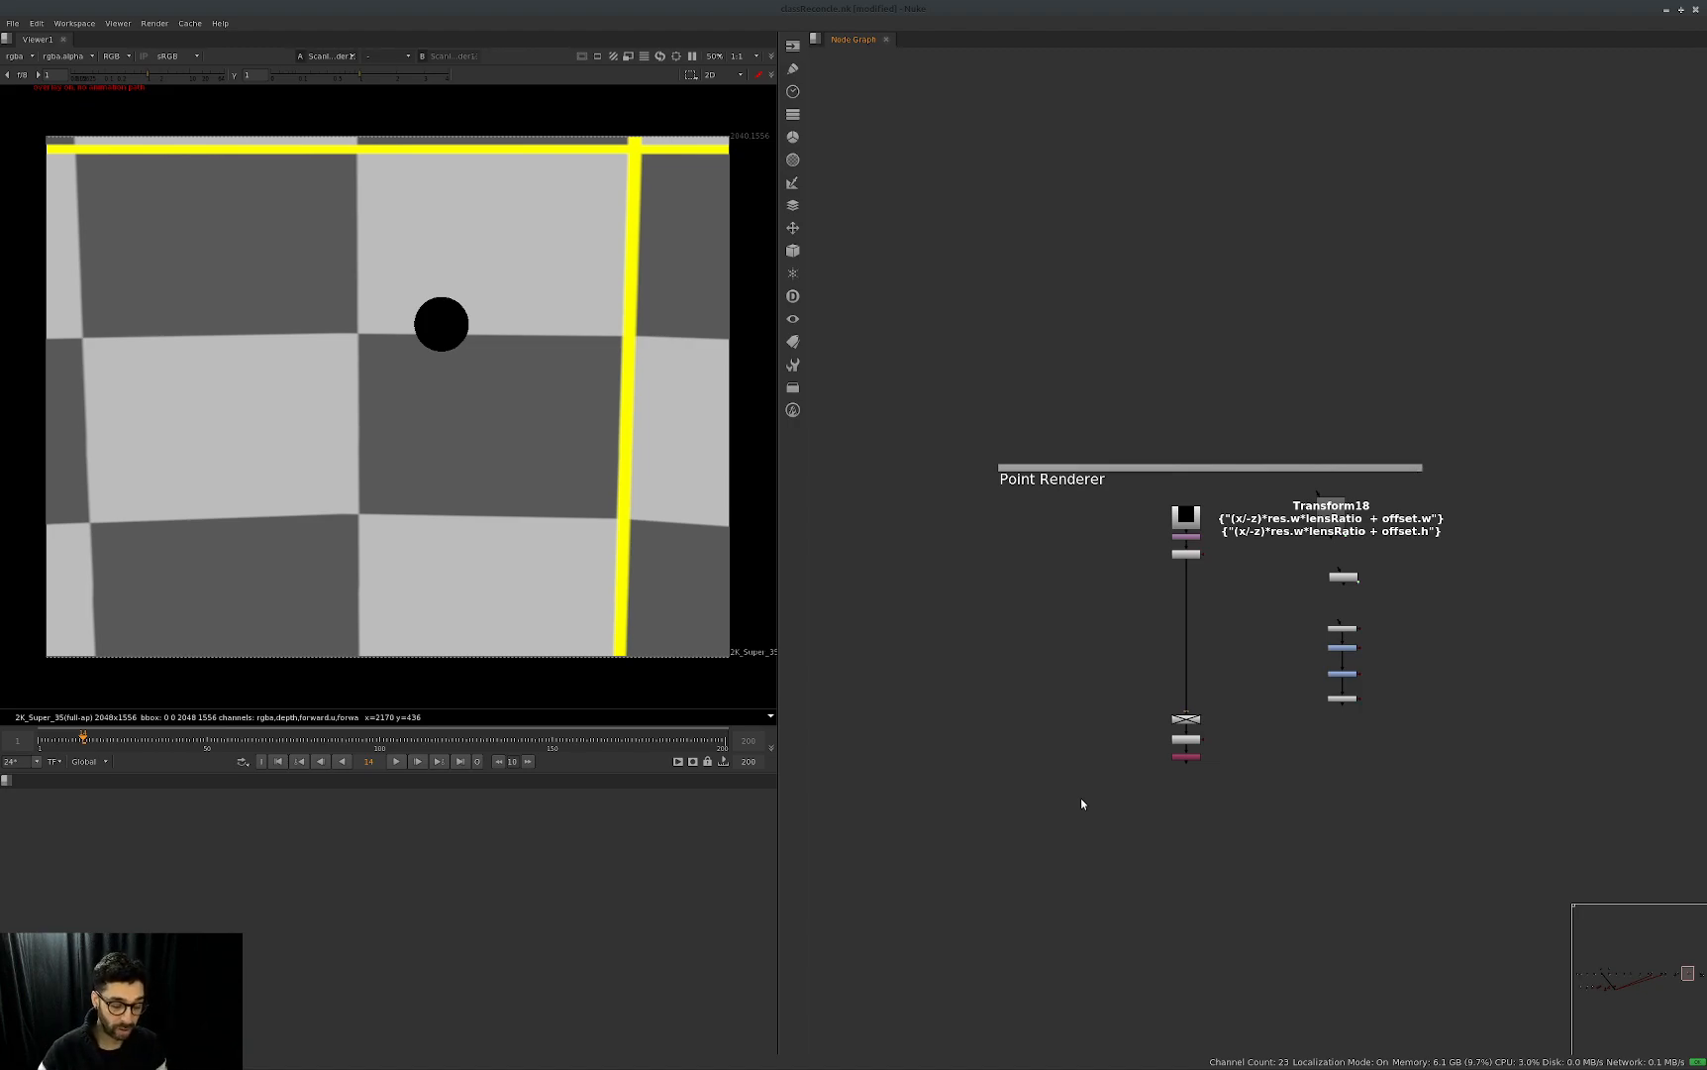
scroll(1211, 580, "up", 3)
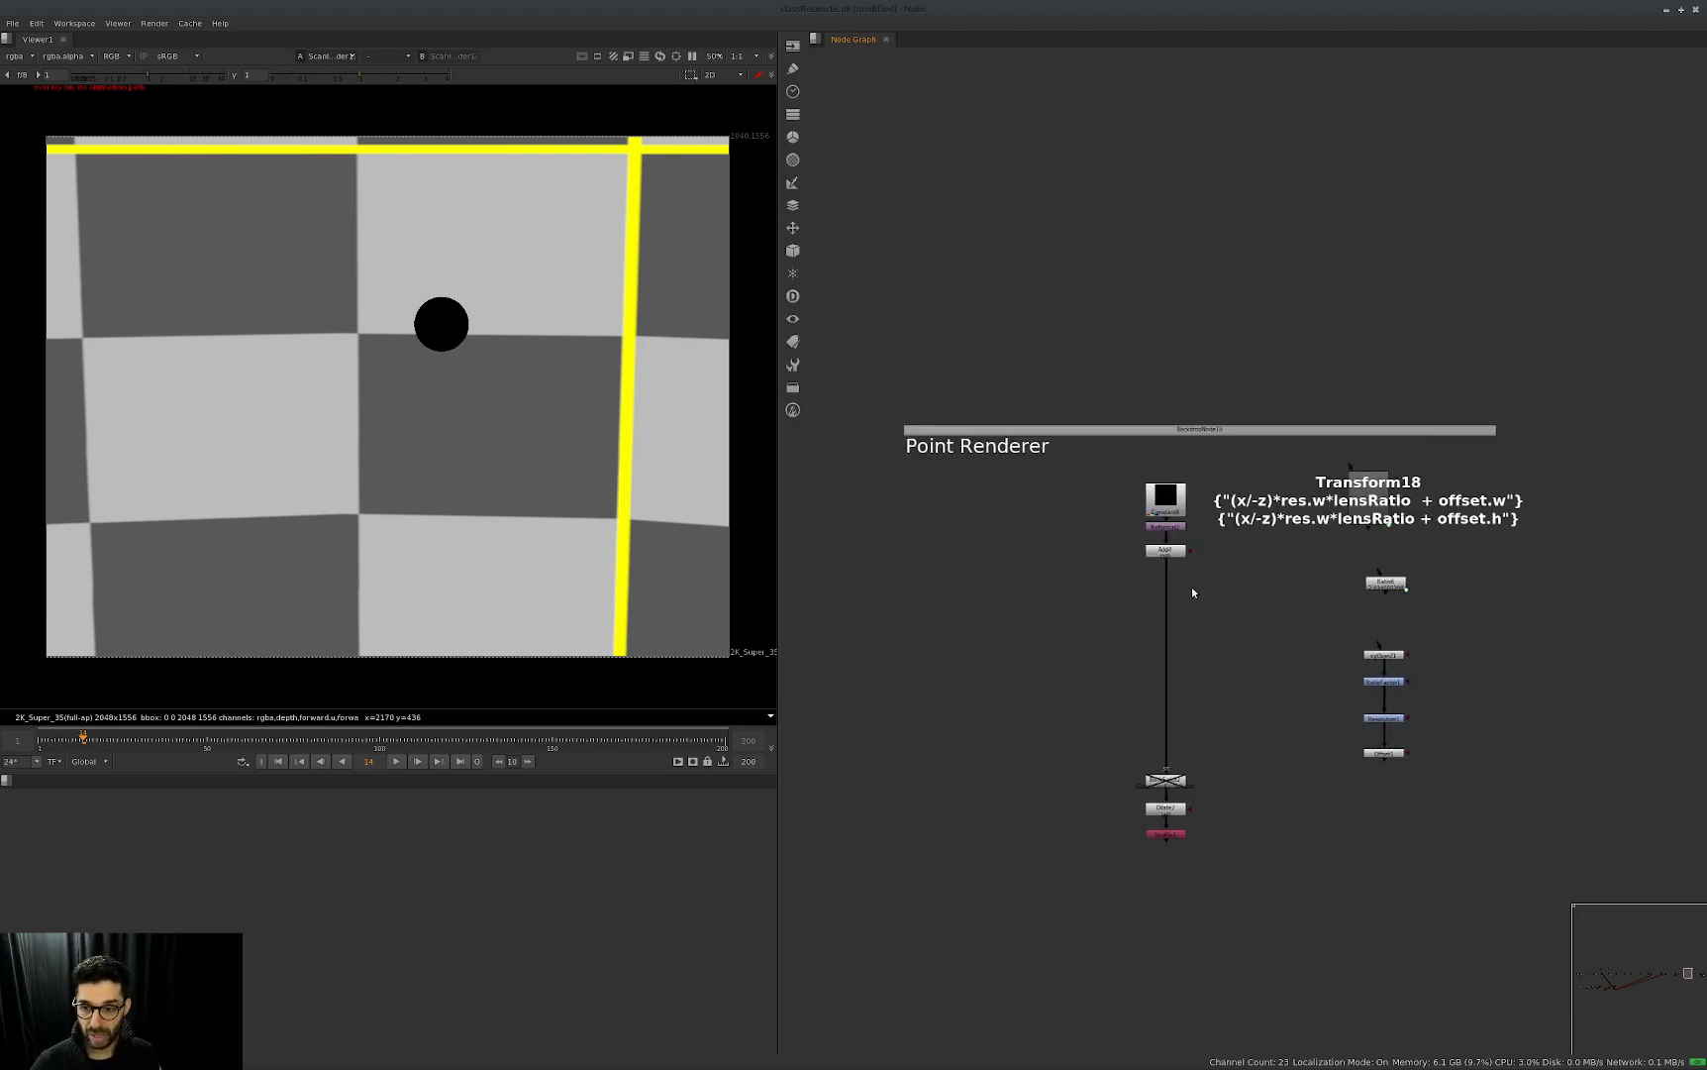
left_click(1119, 513)
key("1")
left_click(1121, 559)
key("1")
left_click(1016, 596)
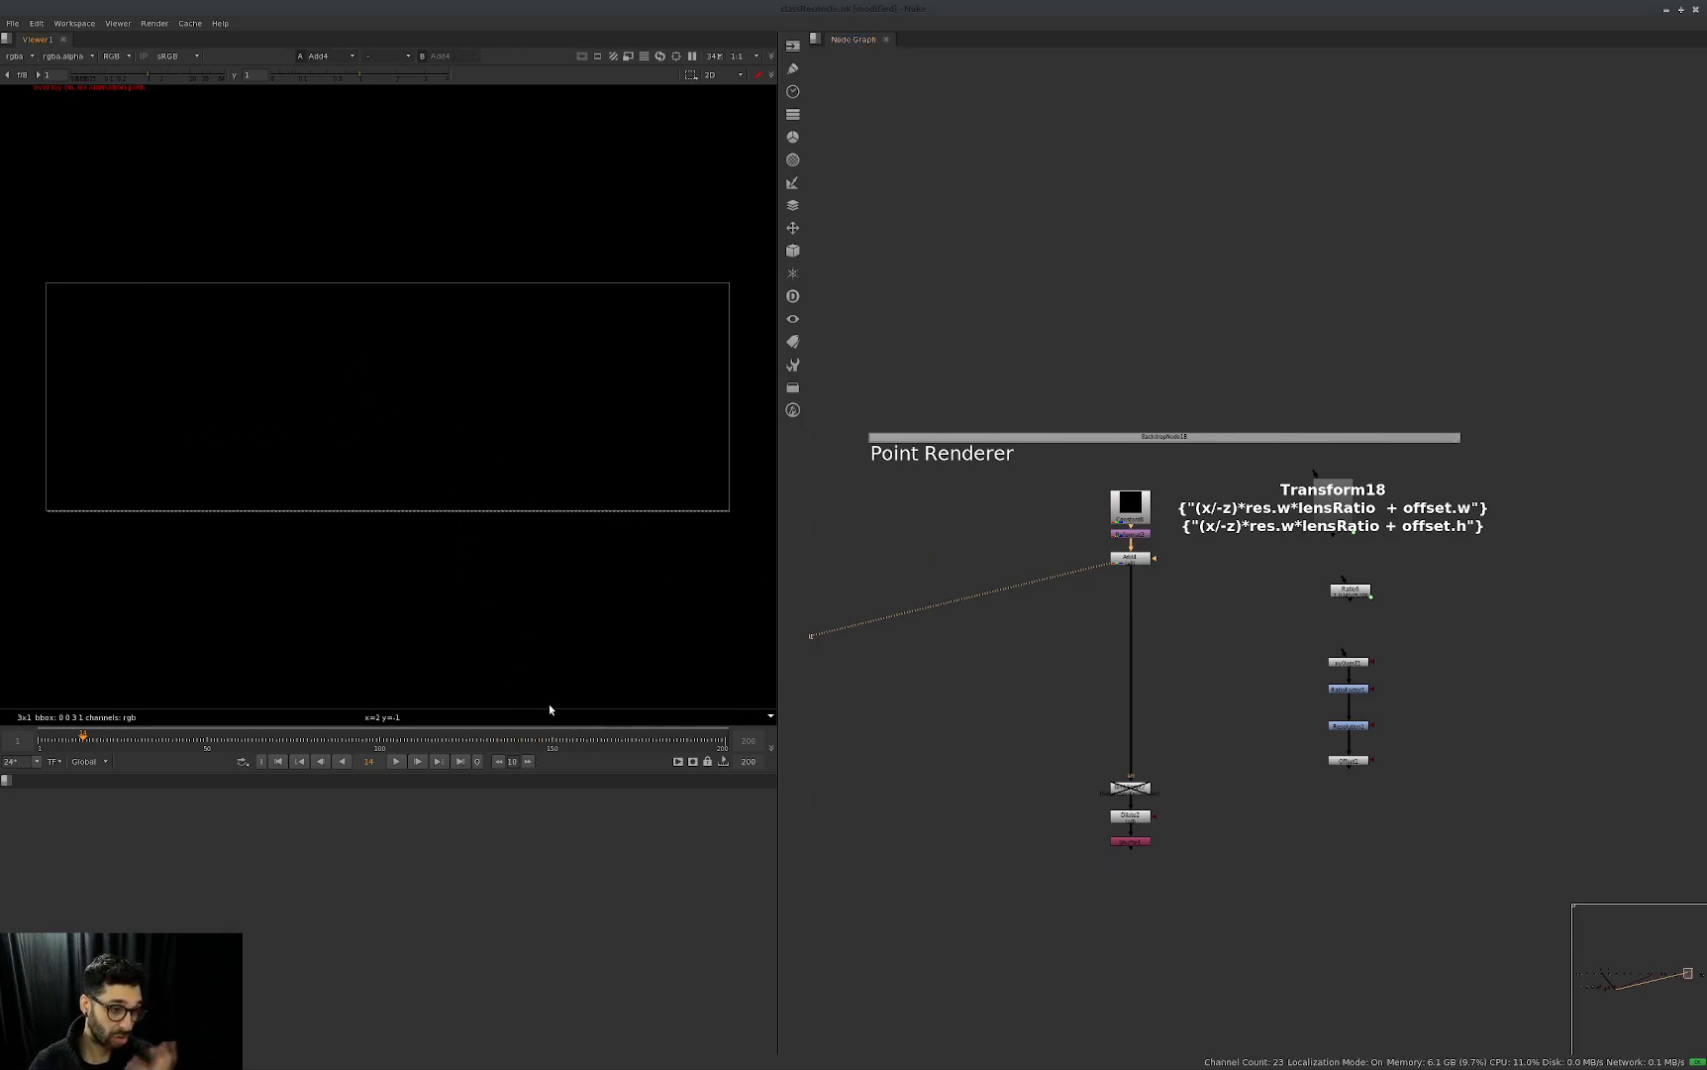
left_click_drag(1219, 824, 1054, 890)
key("1")
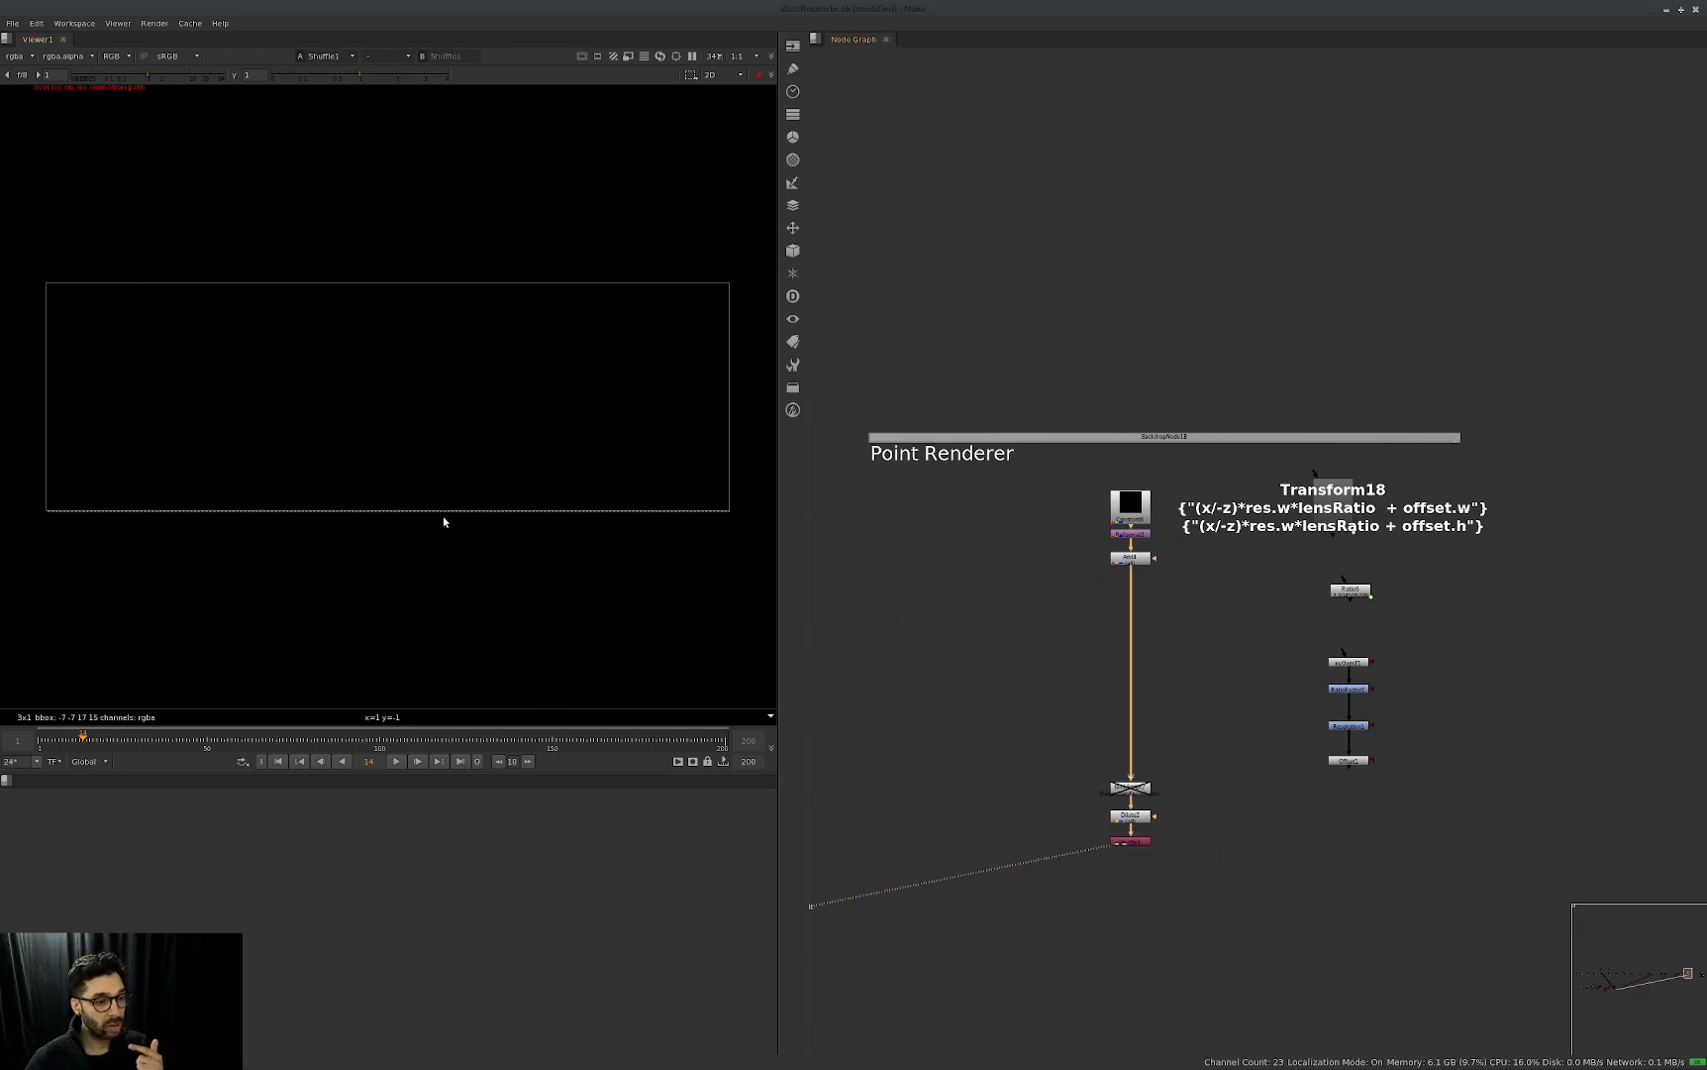
Wire the separate four-node projection chain between the Add node and the disabled Reformat in the first Point Renderer.
middle_click_drag(1452, 681, 1311, 631)
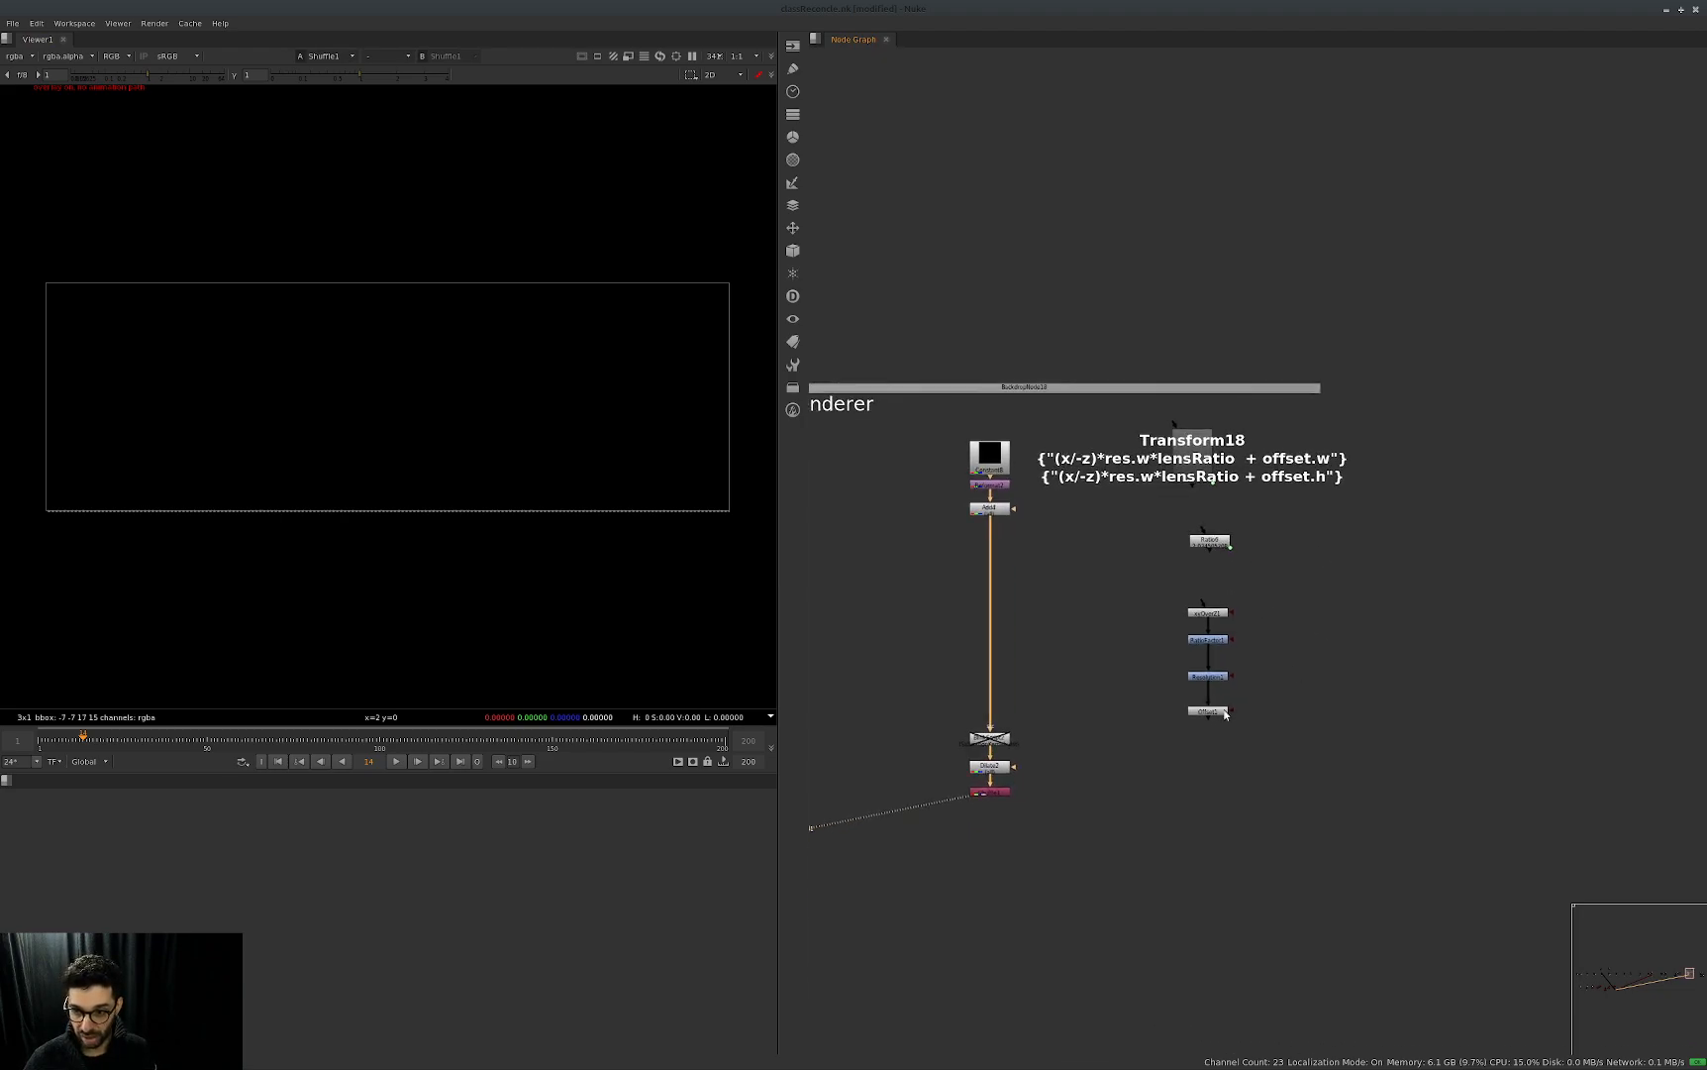
left_click_drag(990, 522, 1209, 709)
left_click_drag(1201, 604, 991, 510)
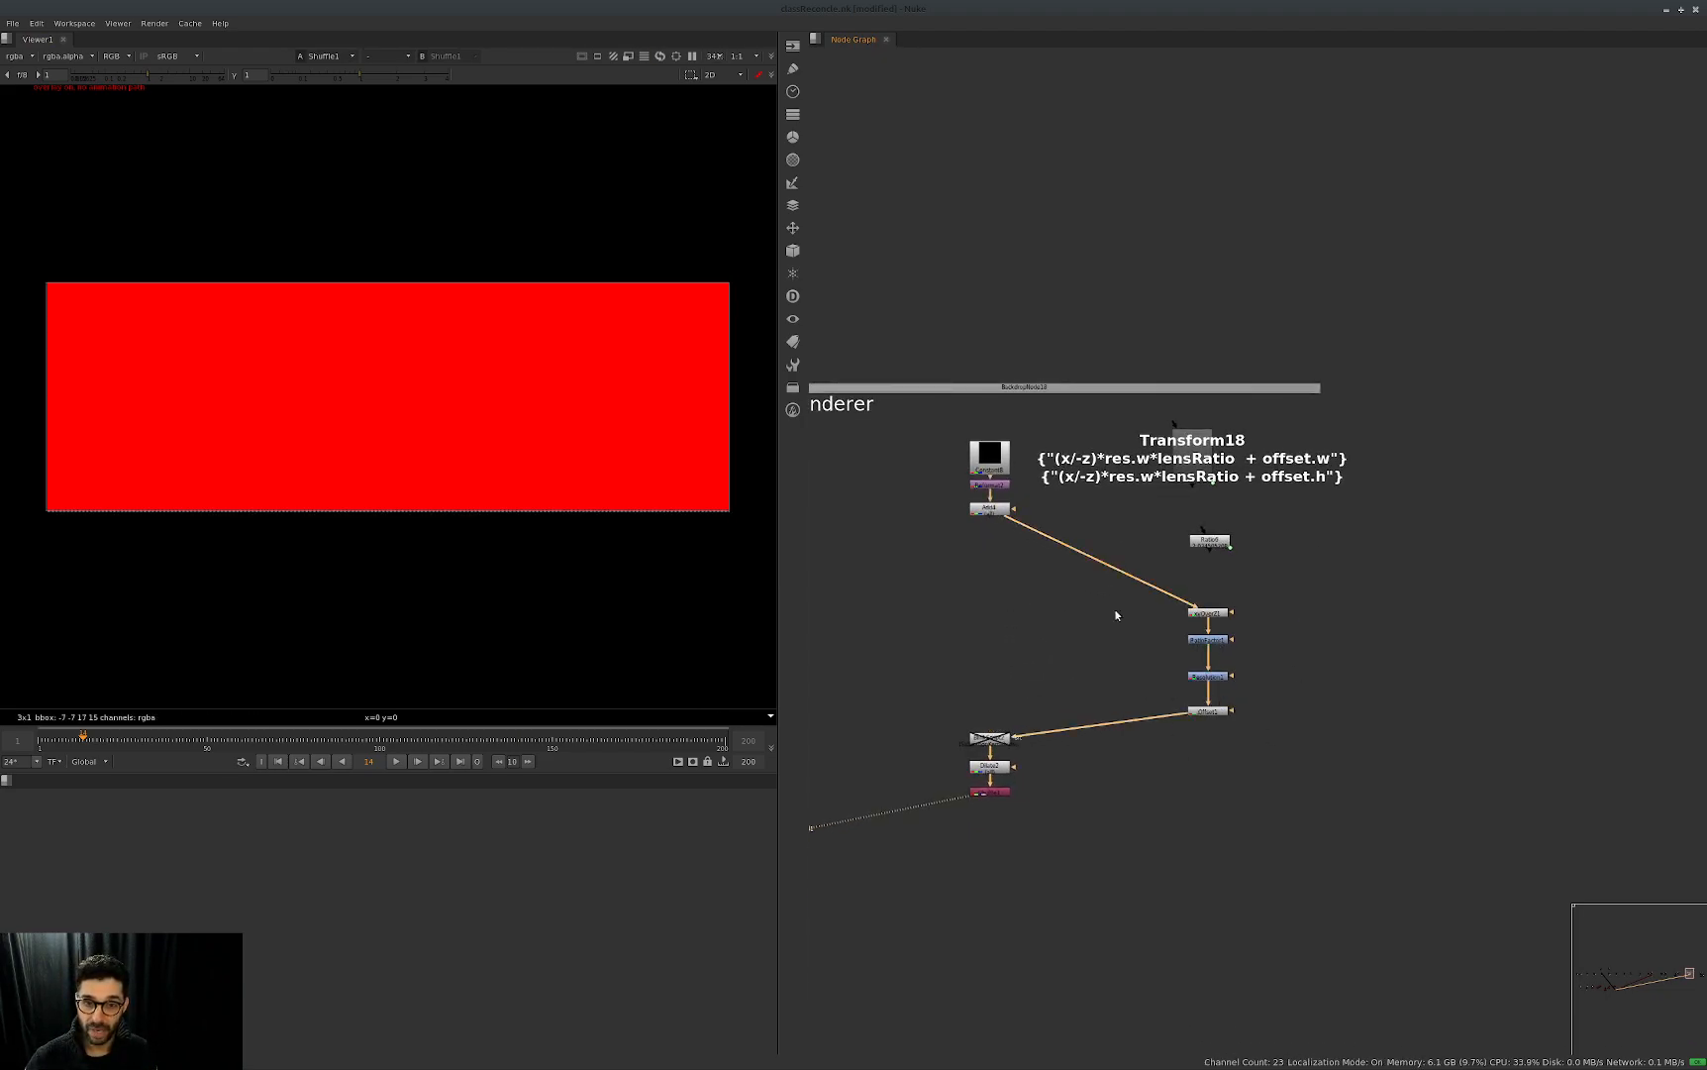
Examine the inserted projection nodes one after another, down to the offset node.
left_click_drag(1283, 589, 1141, 638)
key("Return")
key("Escape")
left_click_drag(1260, 642, 1181, 745)
key("Return")
key("Escape")
key("Return")
key("Escape")
key("Return")
key("Escape")
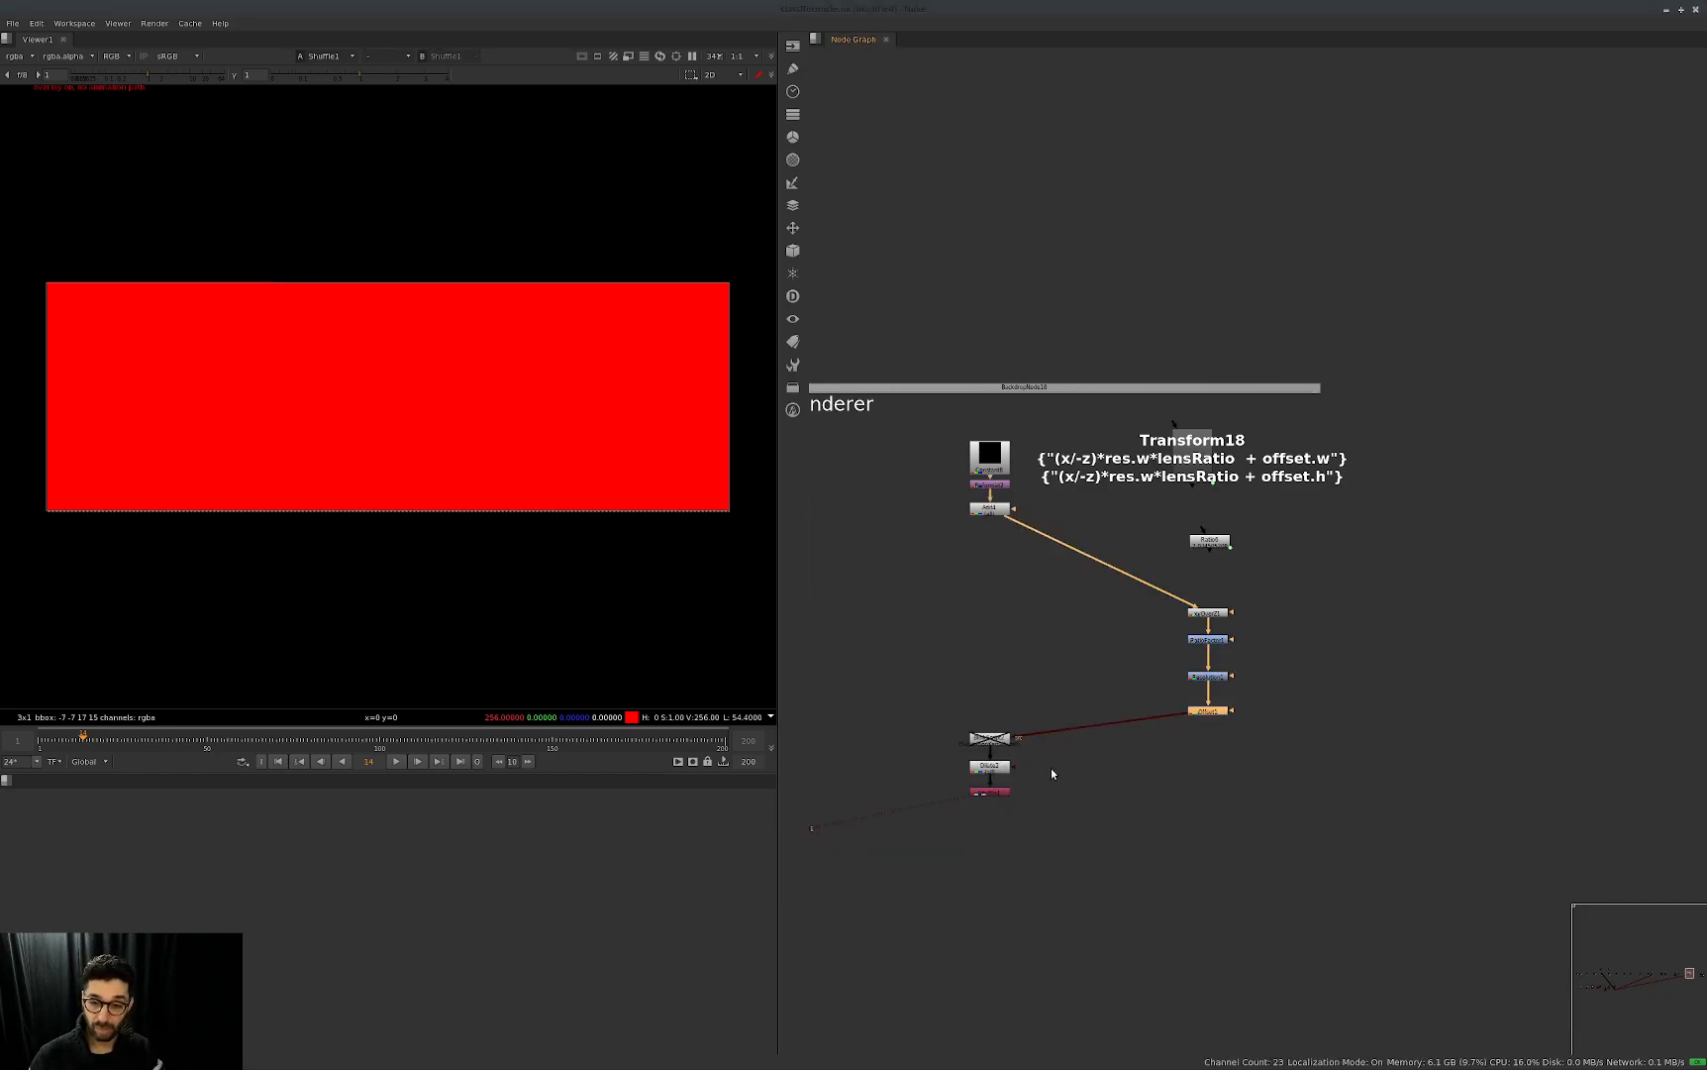
Enable the Reformat node below the projection chain.
left_click_drag(1036, 726, 976, 759)
key("d")
left_click(957, 828)
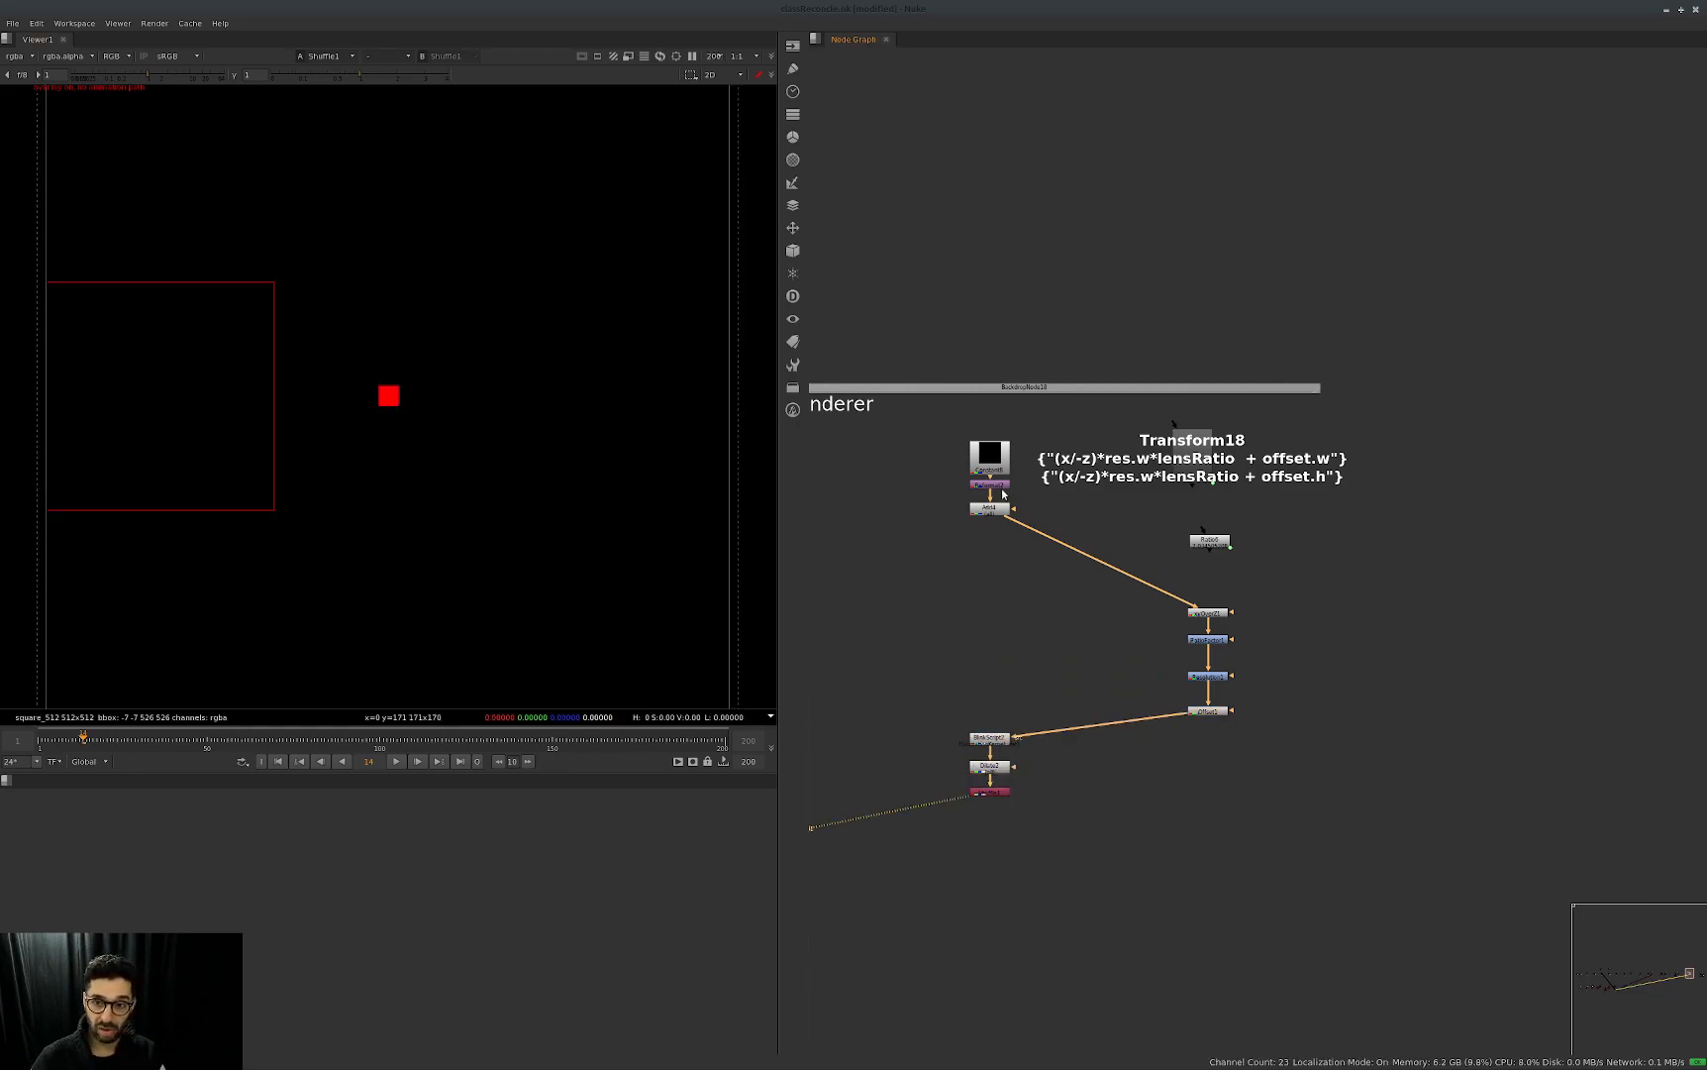
Set the Add node's red value to 0.3, raise its green value as well, and close its properties.
double_click(988, 509)
left_click(679, 501)
scroll(678, 501, "up", 3)
left_click(724, 501)
scroll(724, 501, "up", 3)
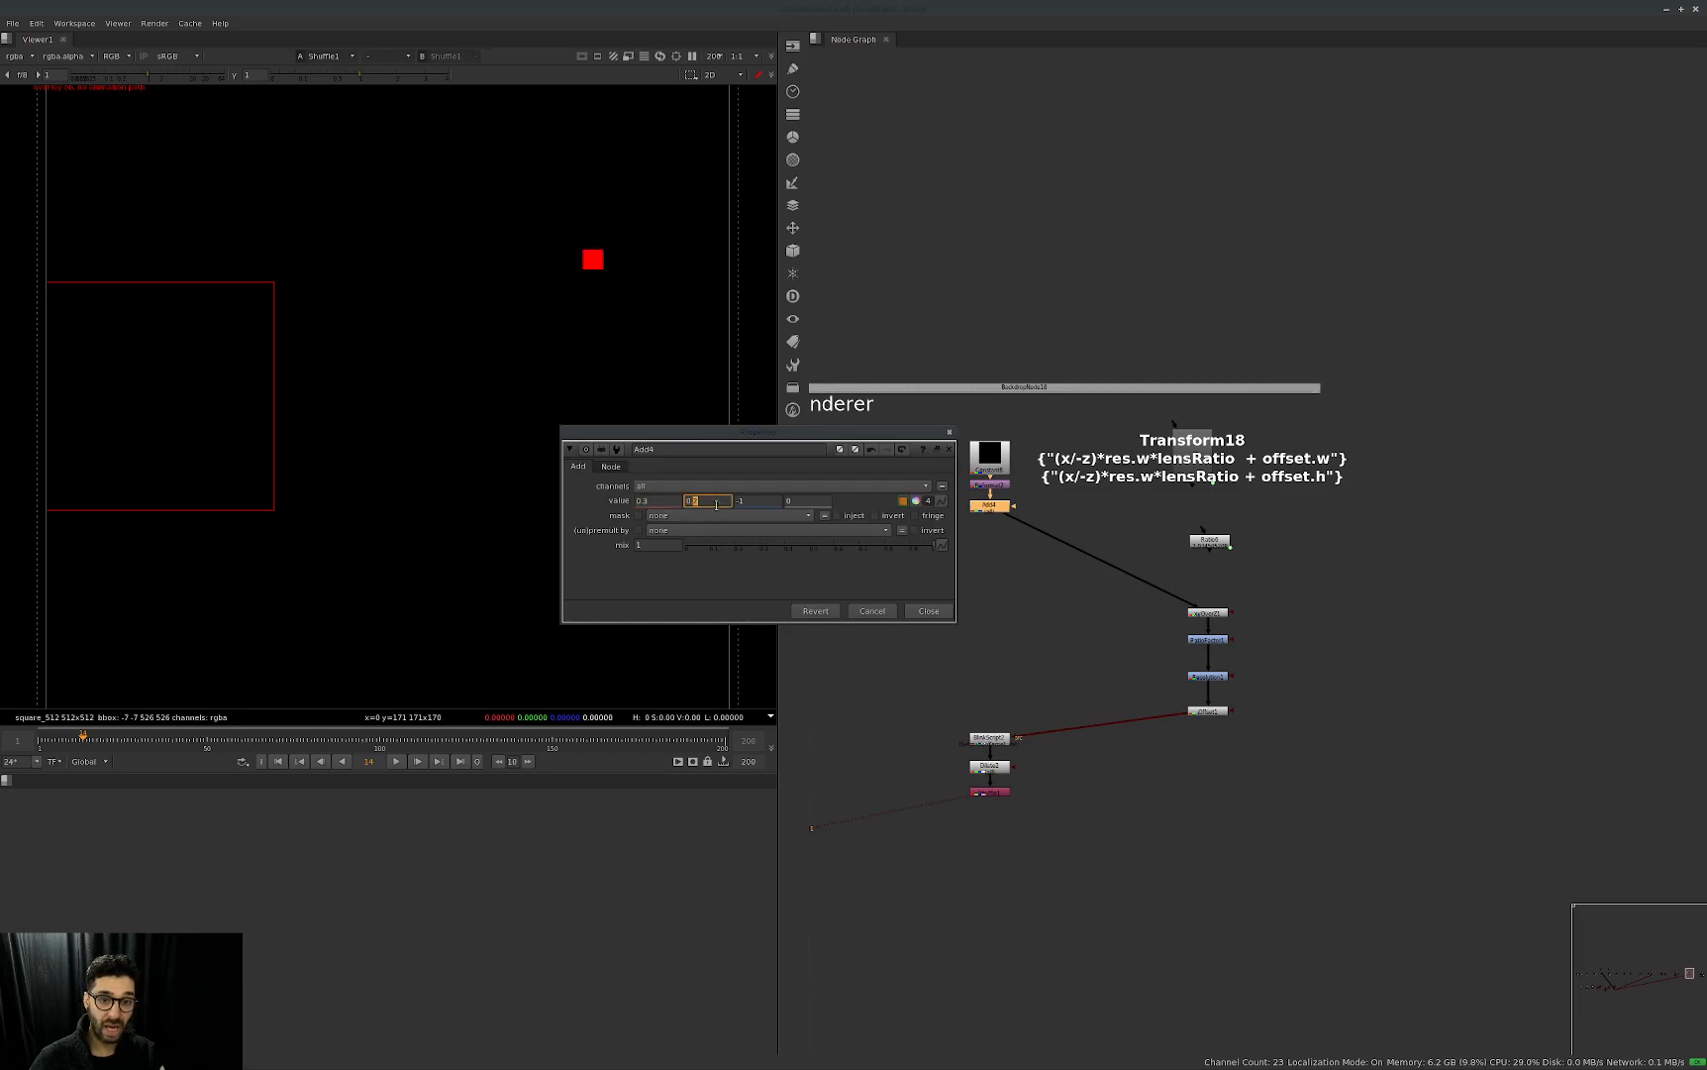
left_click(928, 611)
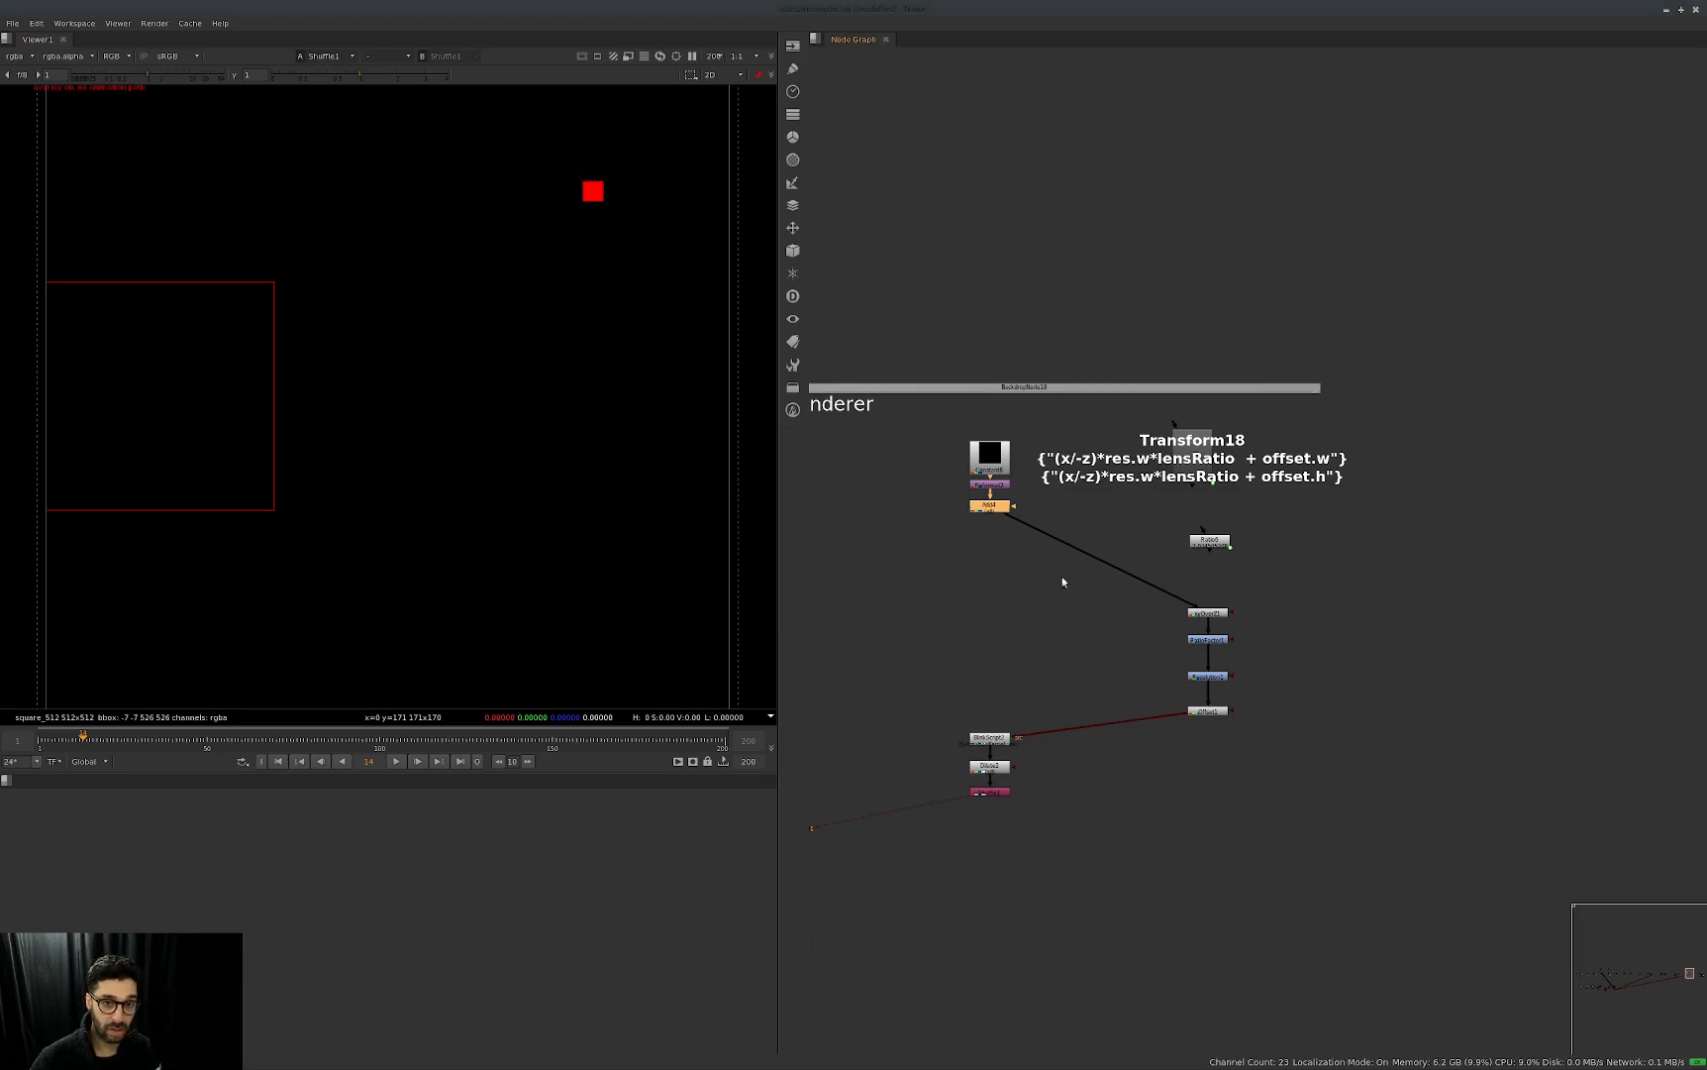
View the final Shuffle of the second Point Renderer setup.
scroll(1387, 622, "down", 5)
middle_click_drag(1462, 630, 984, 647)
middle_click_drag(1248, 728, 1321, 713)
scroll(1275, 730, "up", 5)
left_click(1238, 732)
key("1")
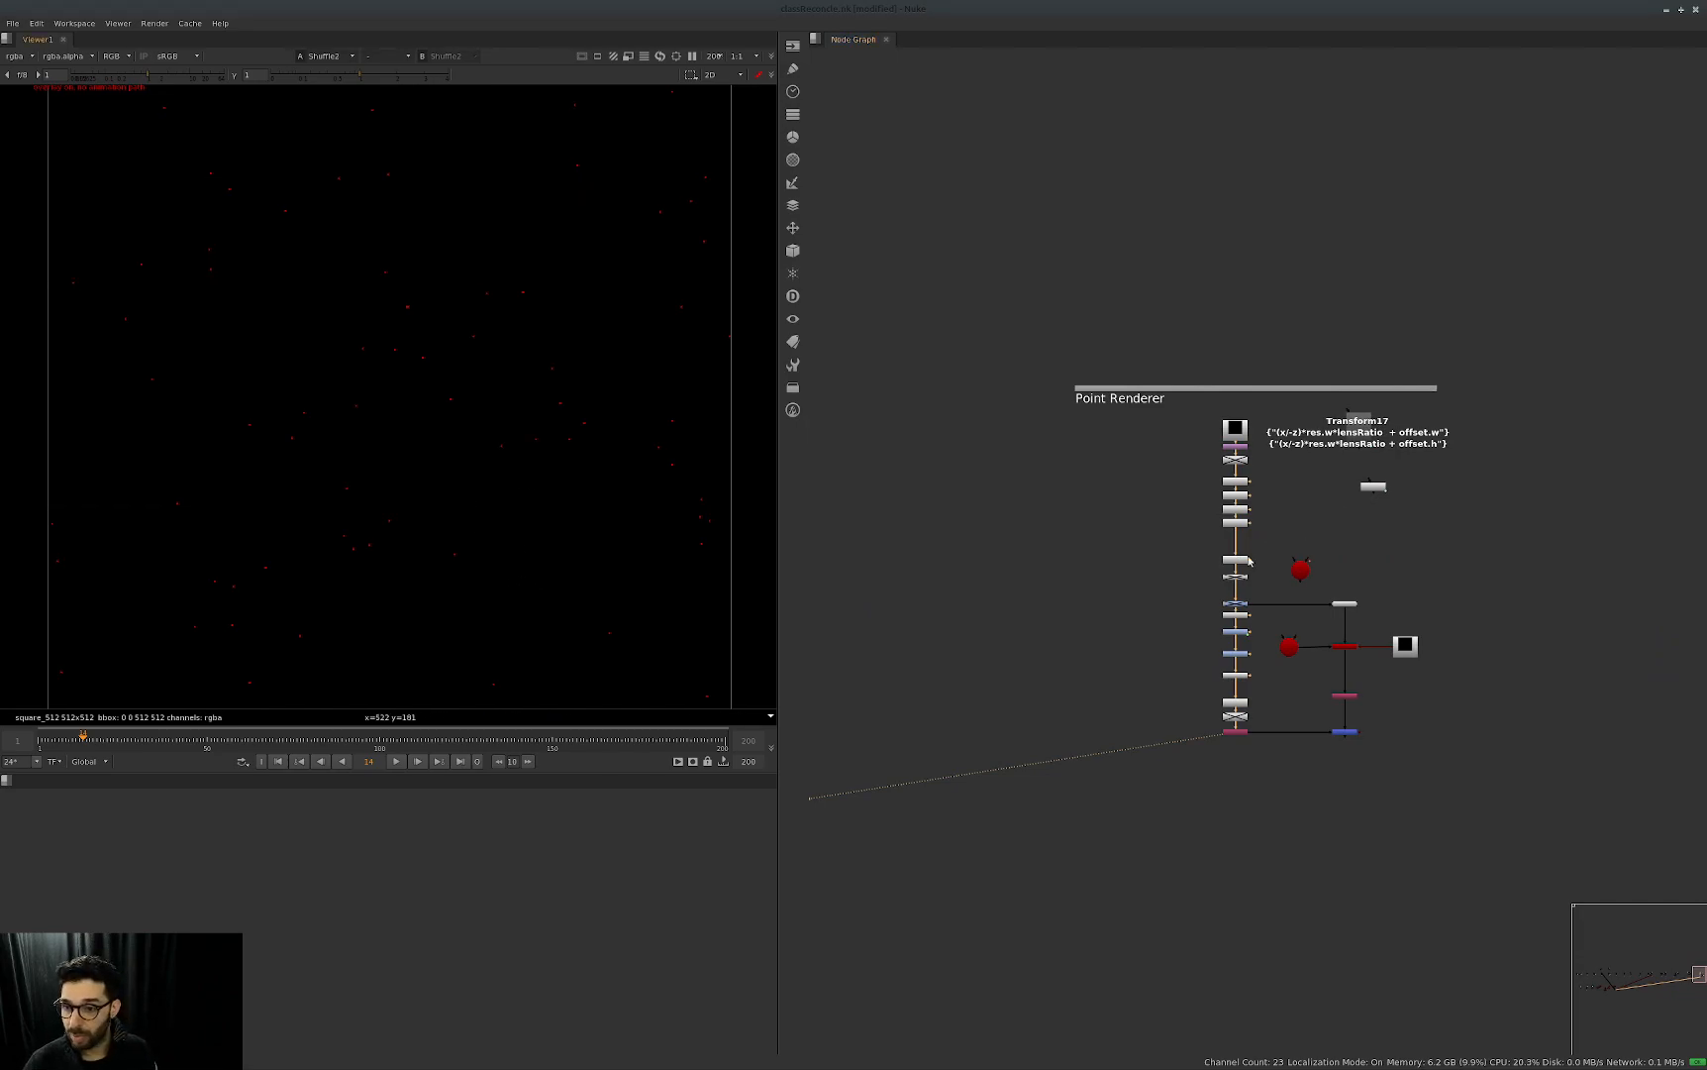
Disable the node directly below Add1 and enable the Expression node beneath it.
scroll(1249, 558, "up", 4)
left_click_drag(1296, 530, 1186, 569)
key("d")
left_click_drag(1294, 577, 1185, 611)
key("d")
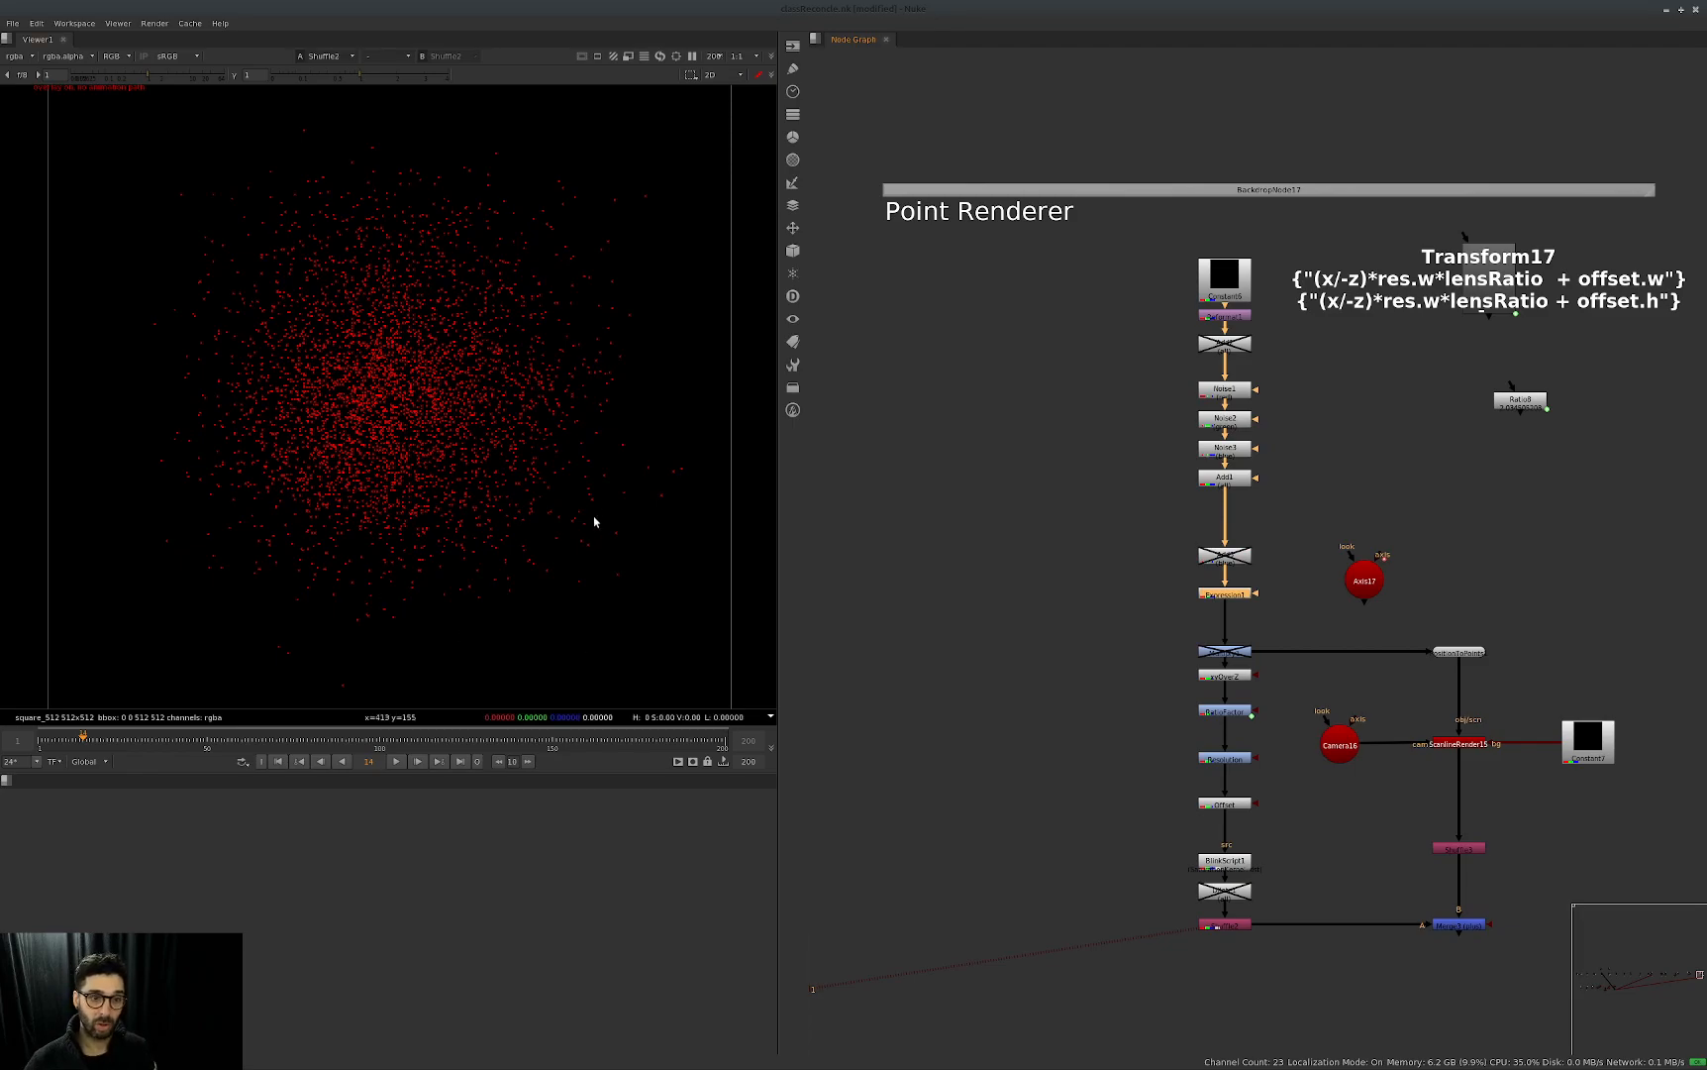
View the second Point Renderer's Constant, followed by the noise image at Add1.
left_click(1225, 294)
key("1")
left_click(1238, 480)
key("1")
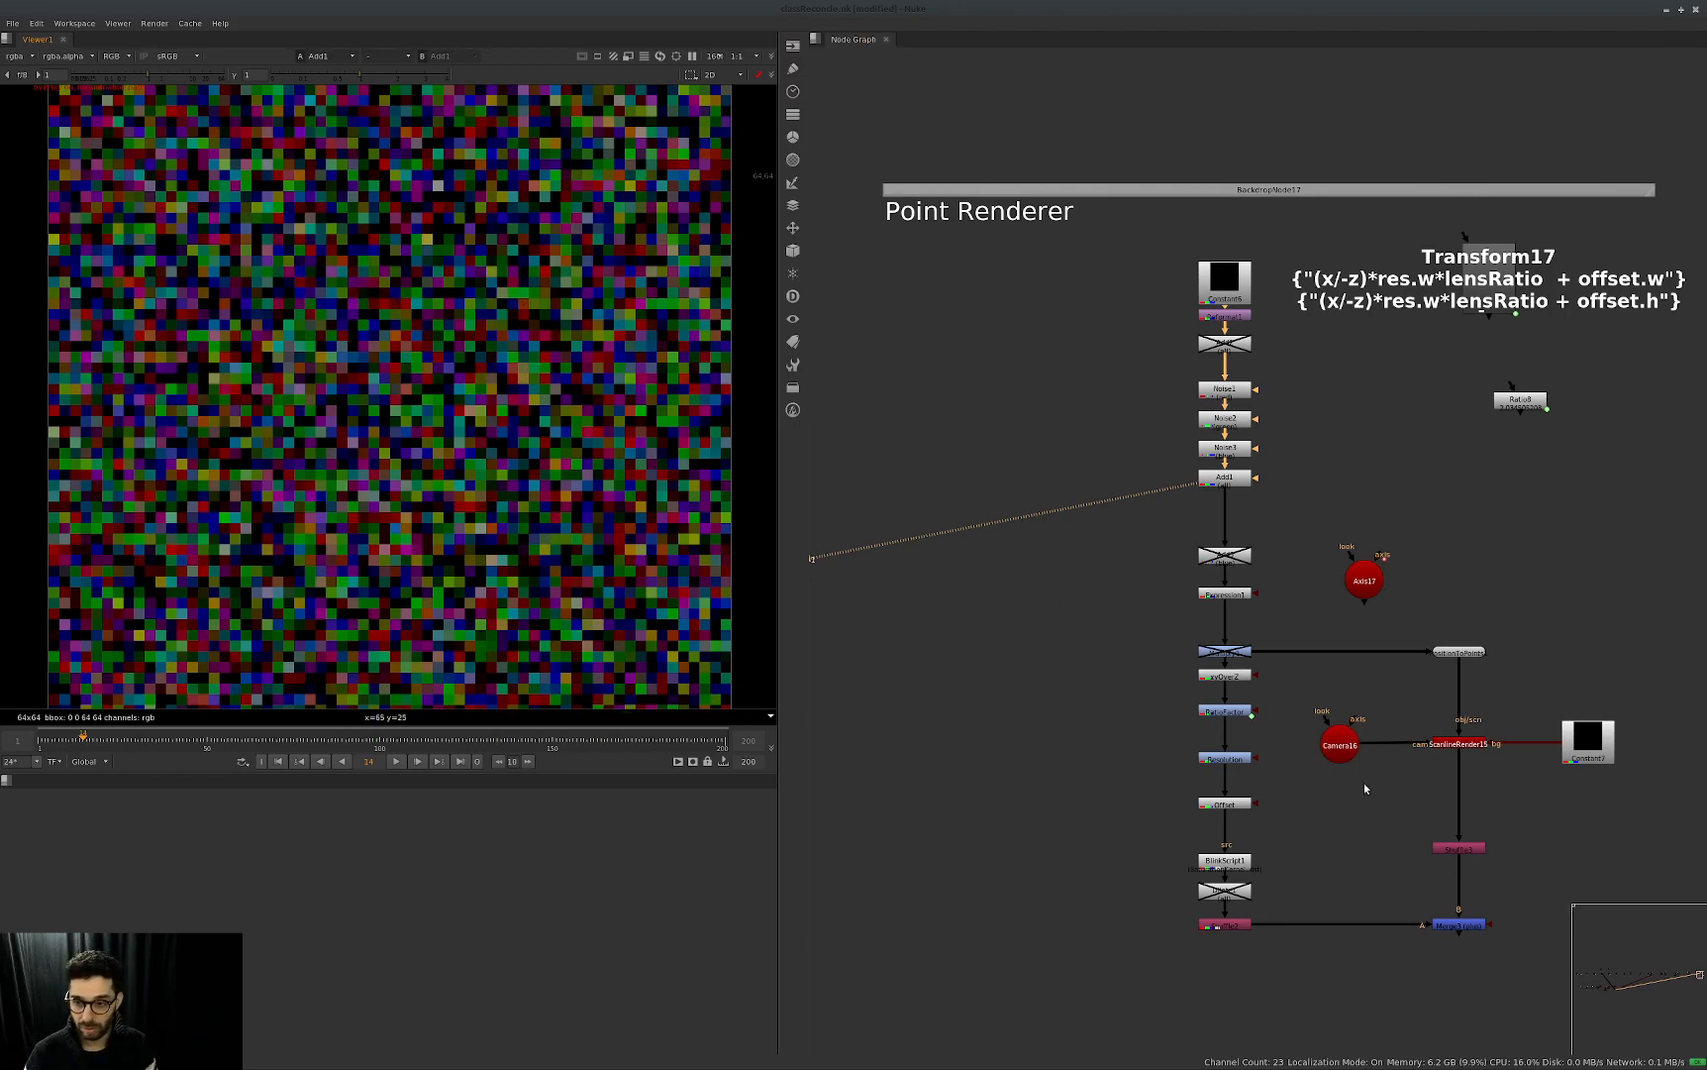
Compare the second Point Renderer's projection nodes with the neighbouring setups, and view its final Shuffle.
middle_click_drag(1368, 779, 1338, 710)
scroll(1142, 714, "down", 8)
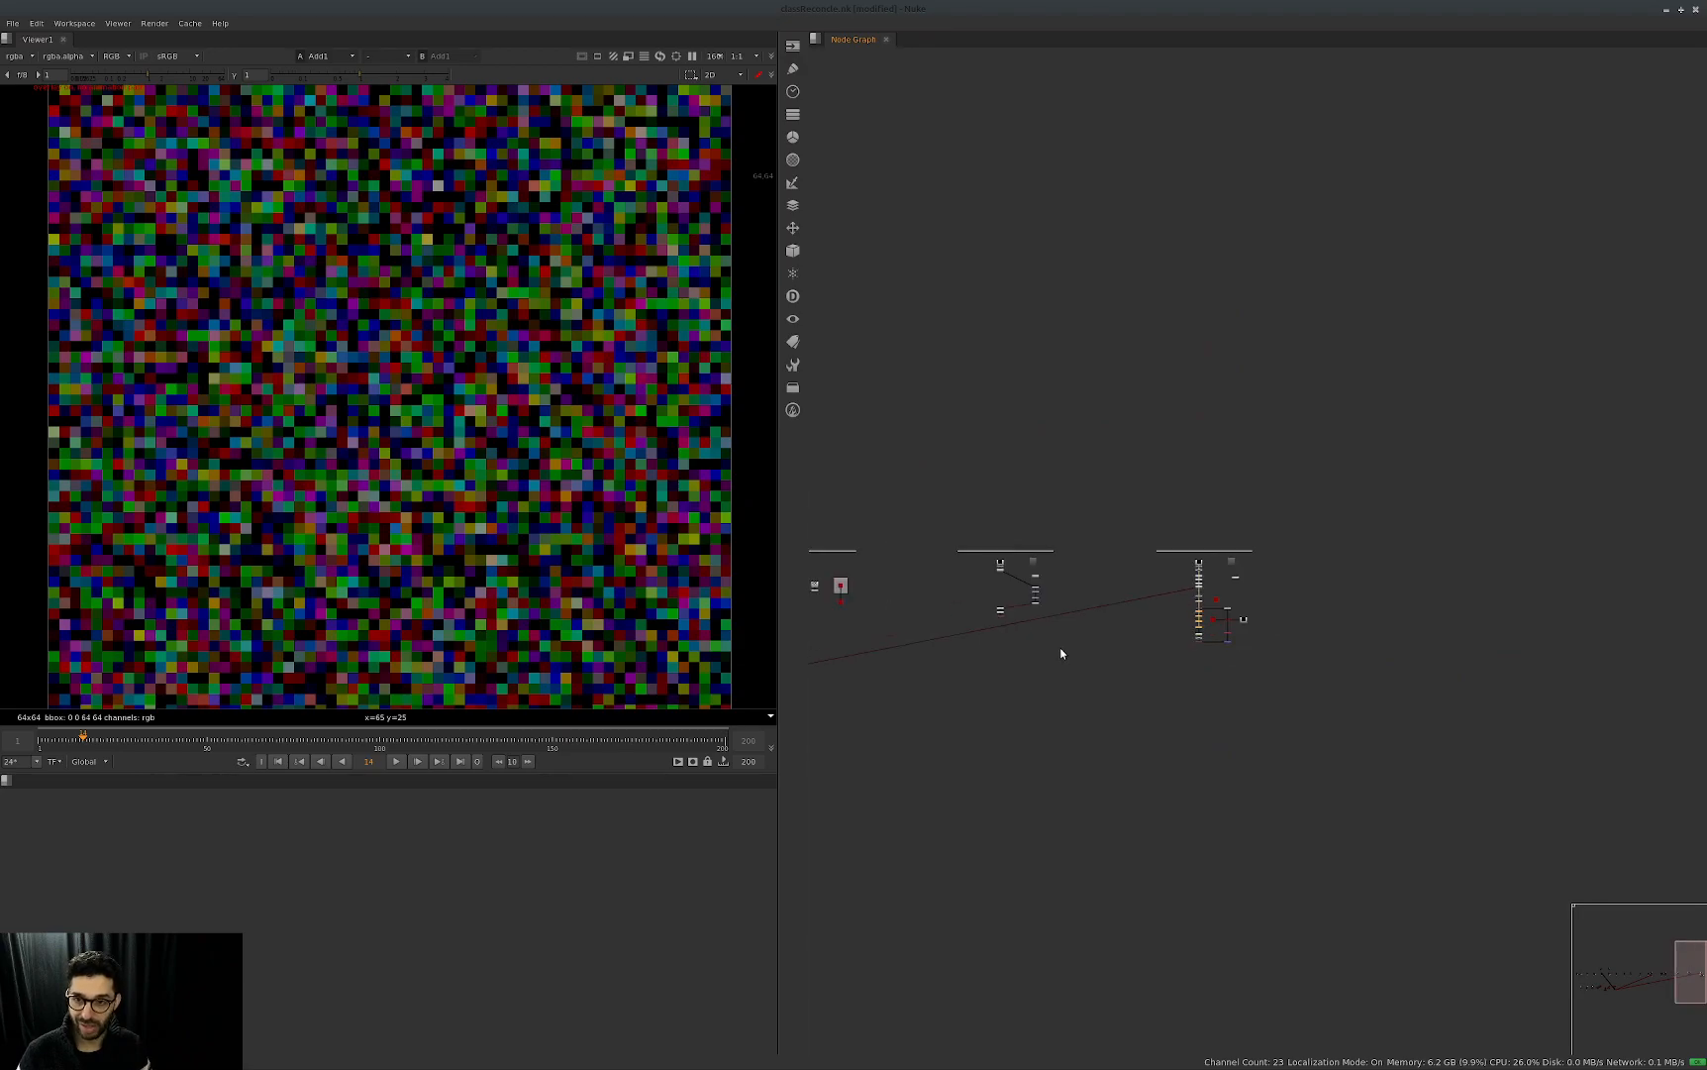
scroll(1046, 600, "up", 3)
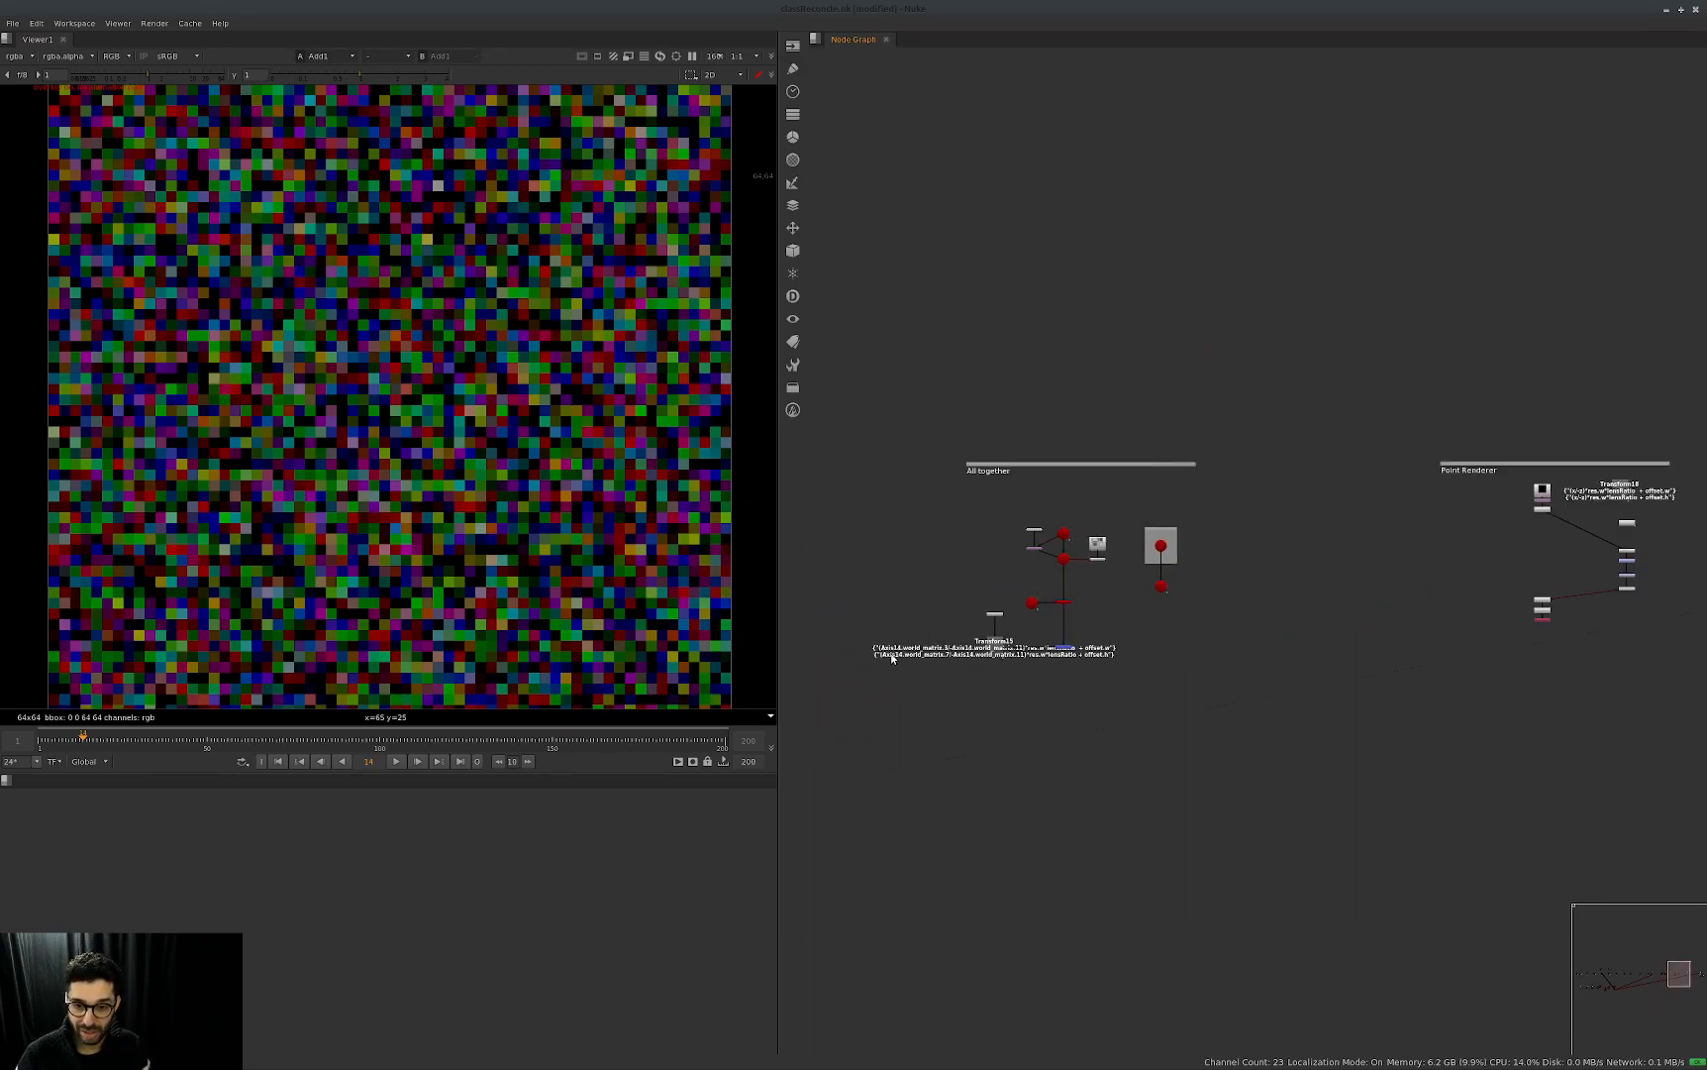
middle_click_drag(1624, 629, 1098, 644)
scroll(1516, 646, "up", 8)
middle_click_drag(1530, 710, 1380, 634)
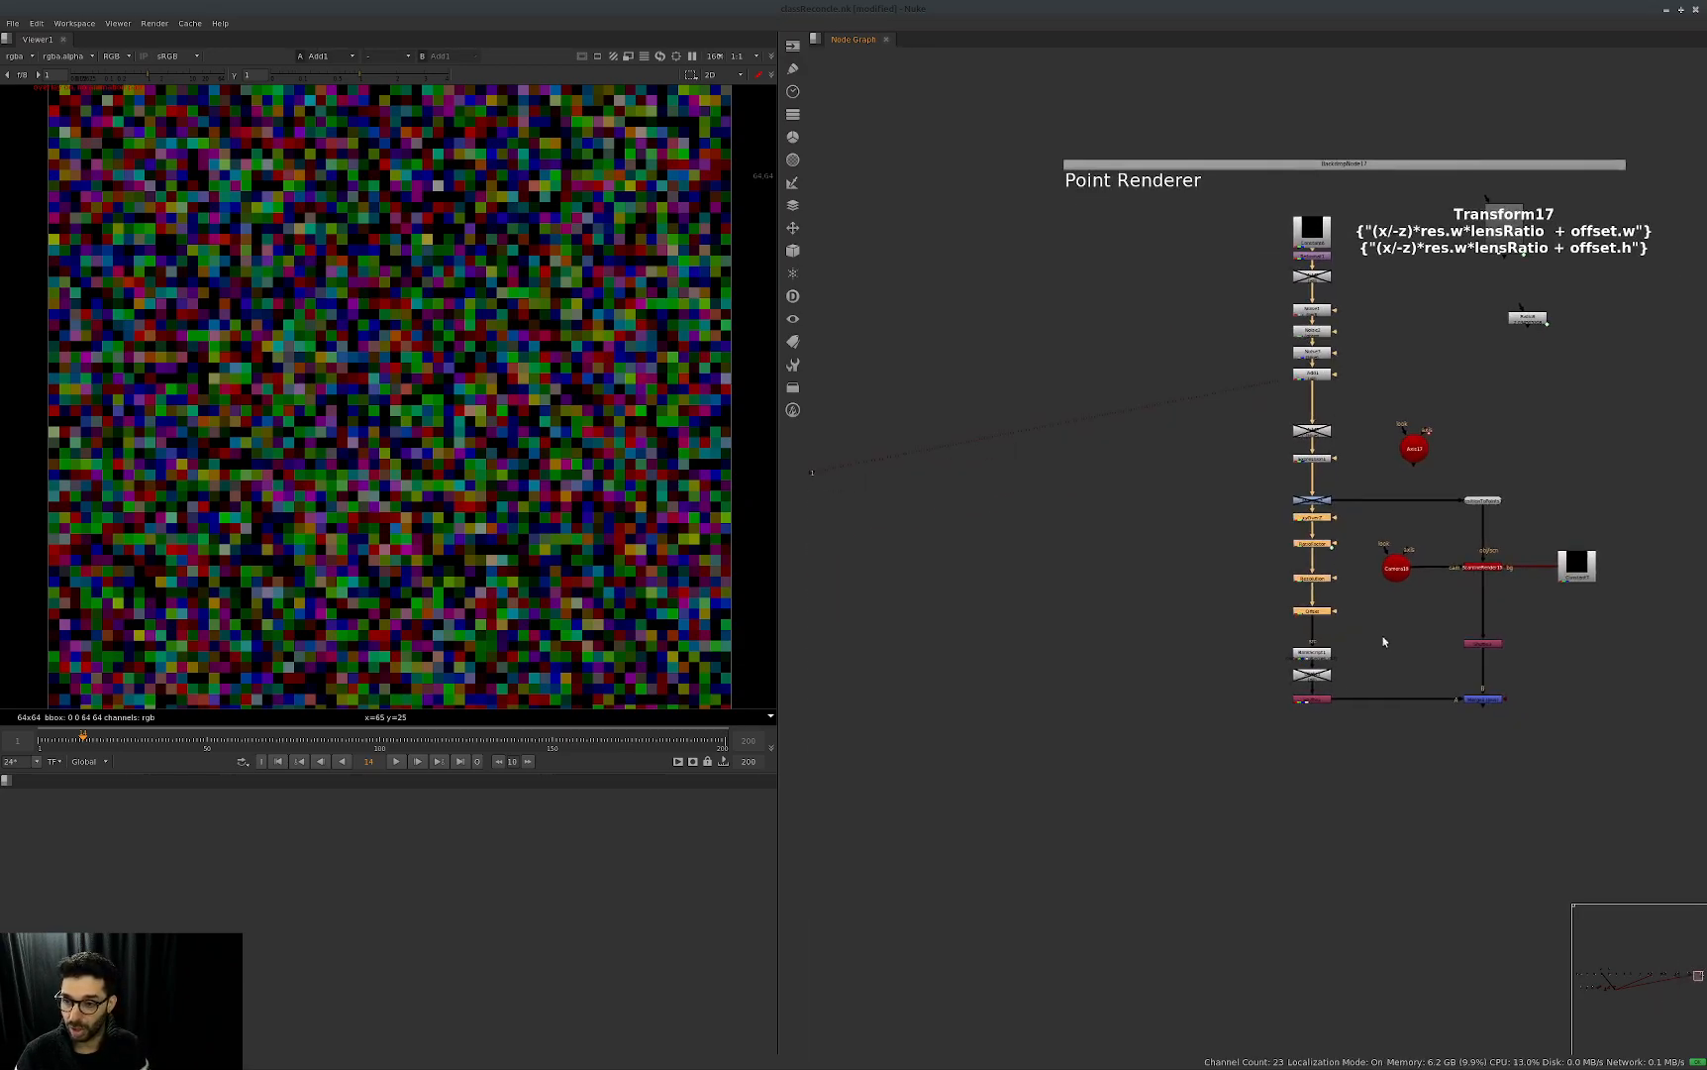
left_click(1313, 699)
key("1")
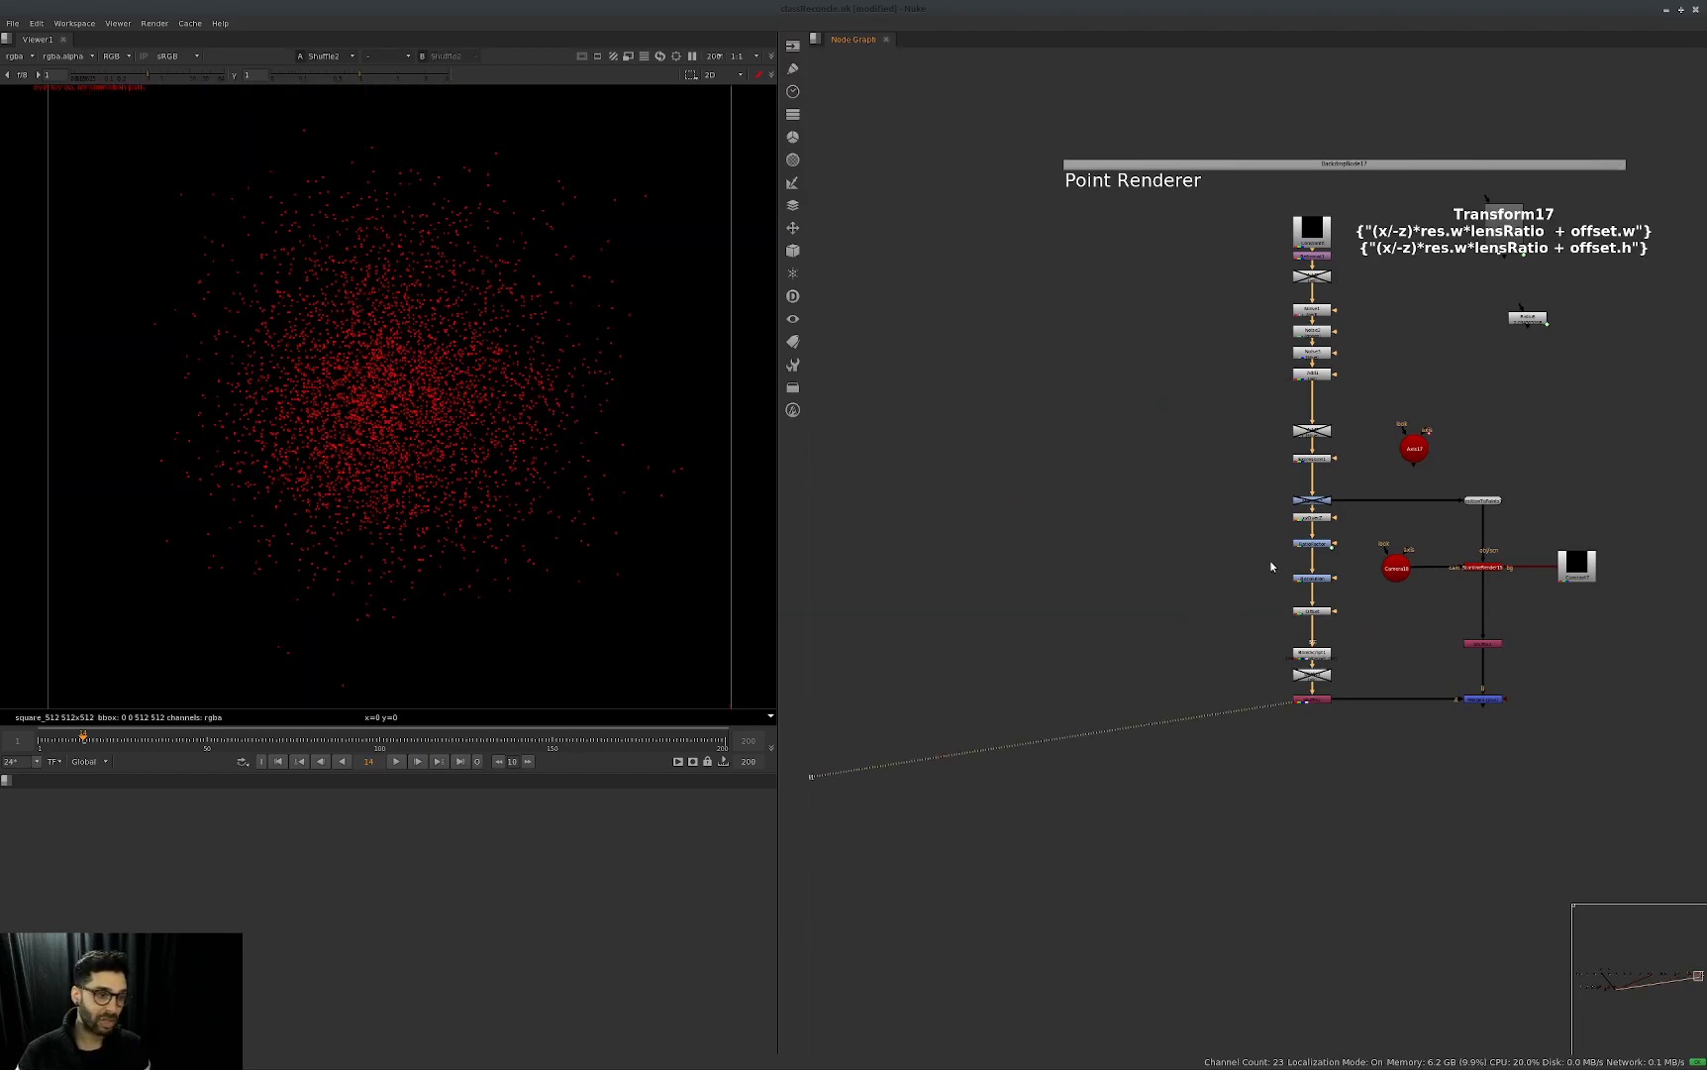
Open Axis17's properties, play the animation to watch the points rotate, and move the properties out of the way.
left_click_drag(1481, 392, 1365, 478)
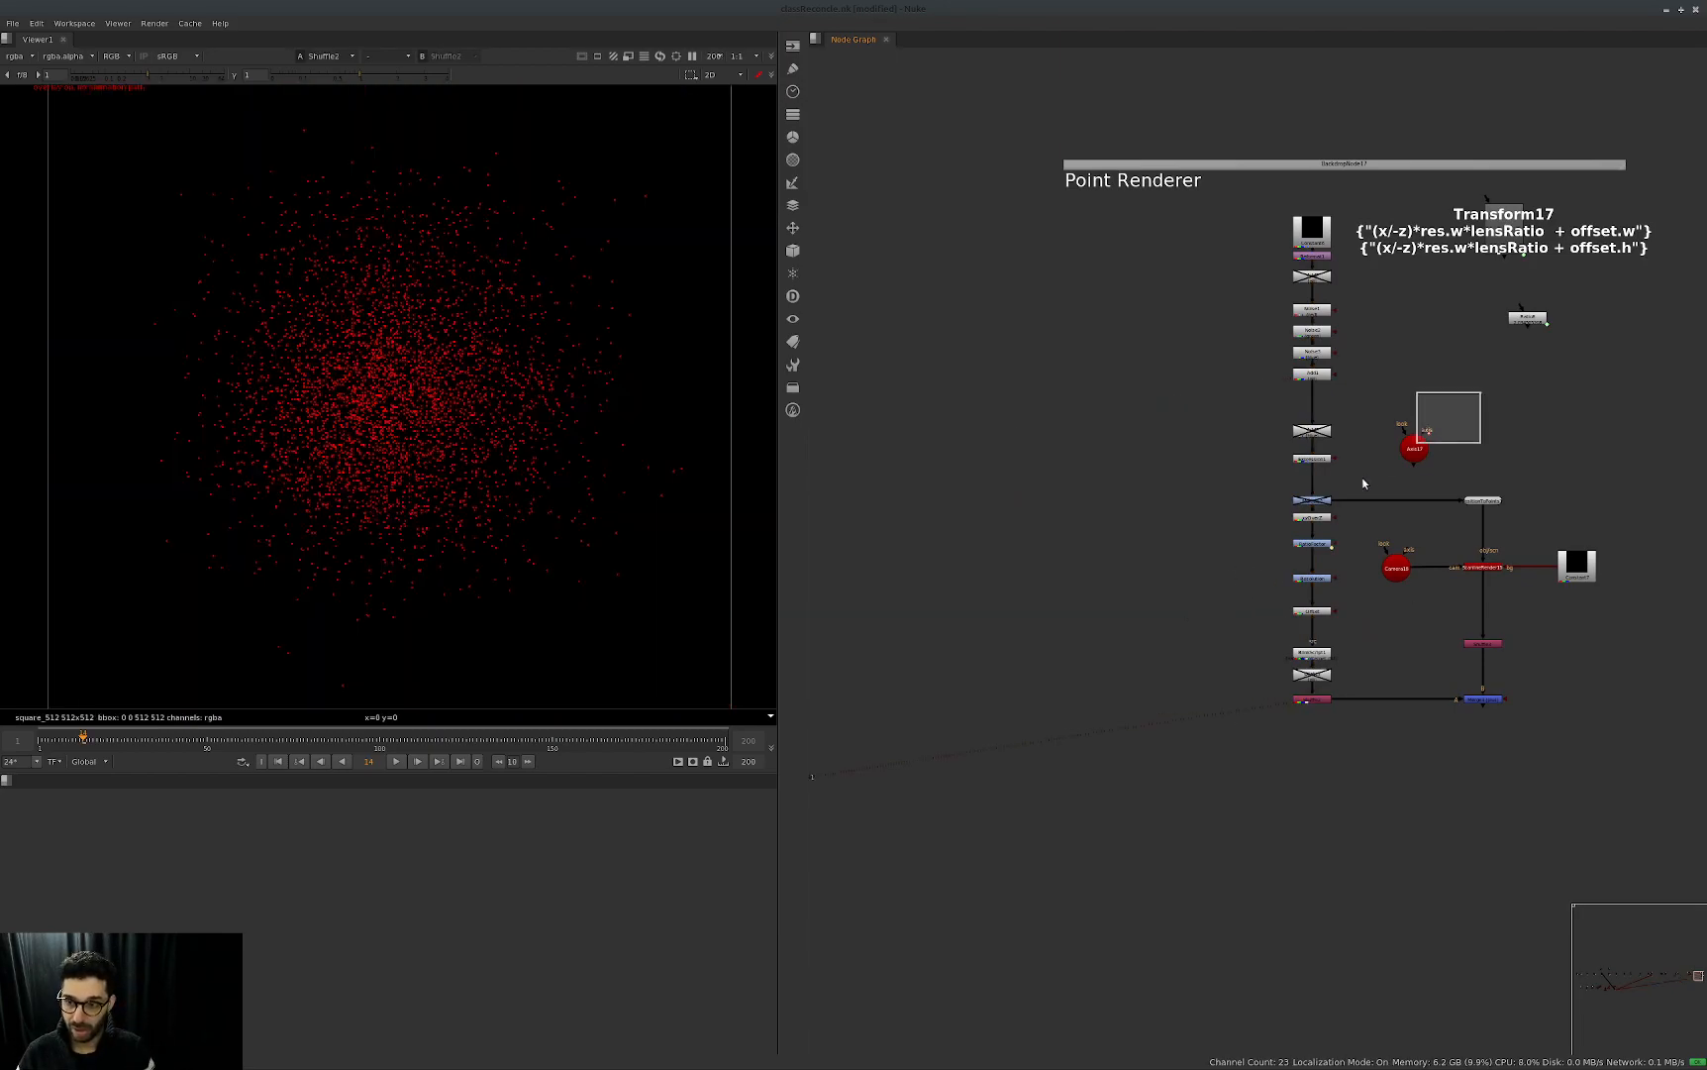
double_click(1414, 447)
key("l")
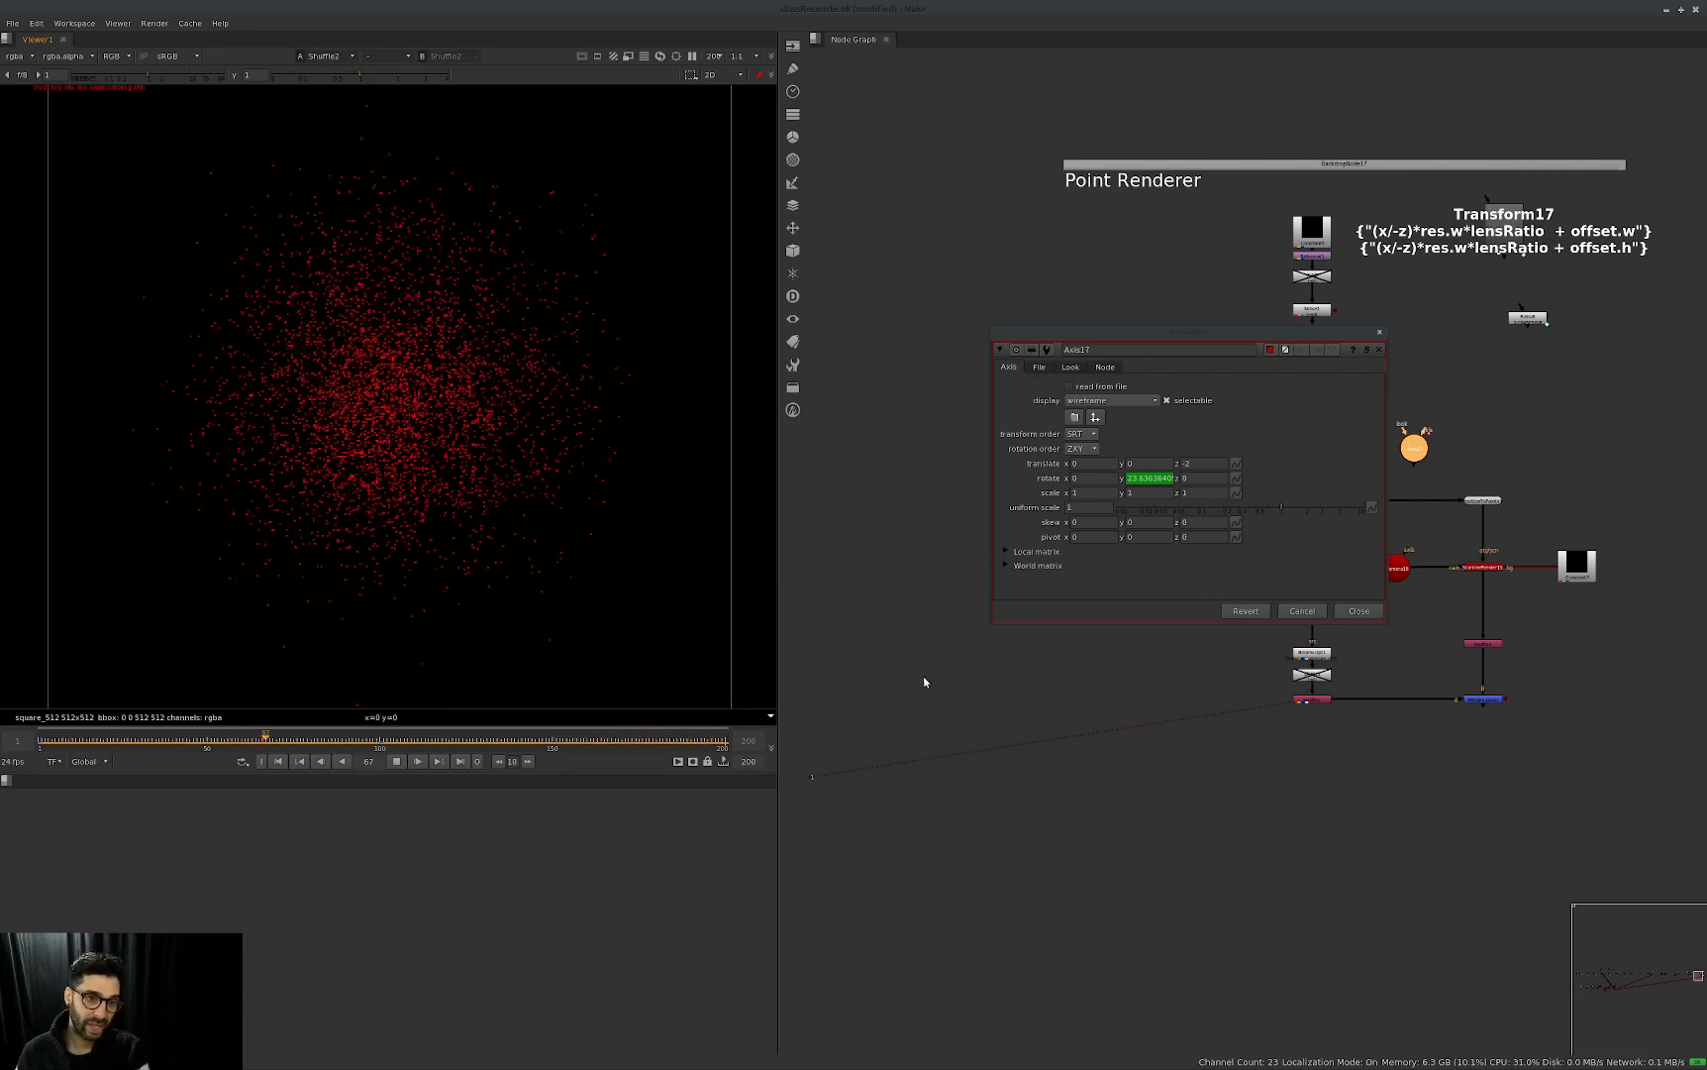
left_click_drag(1327, 332, 1147, 631)
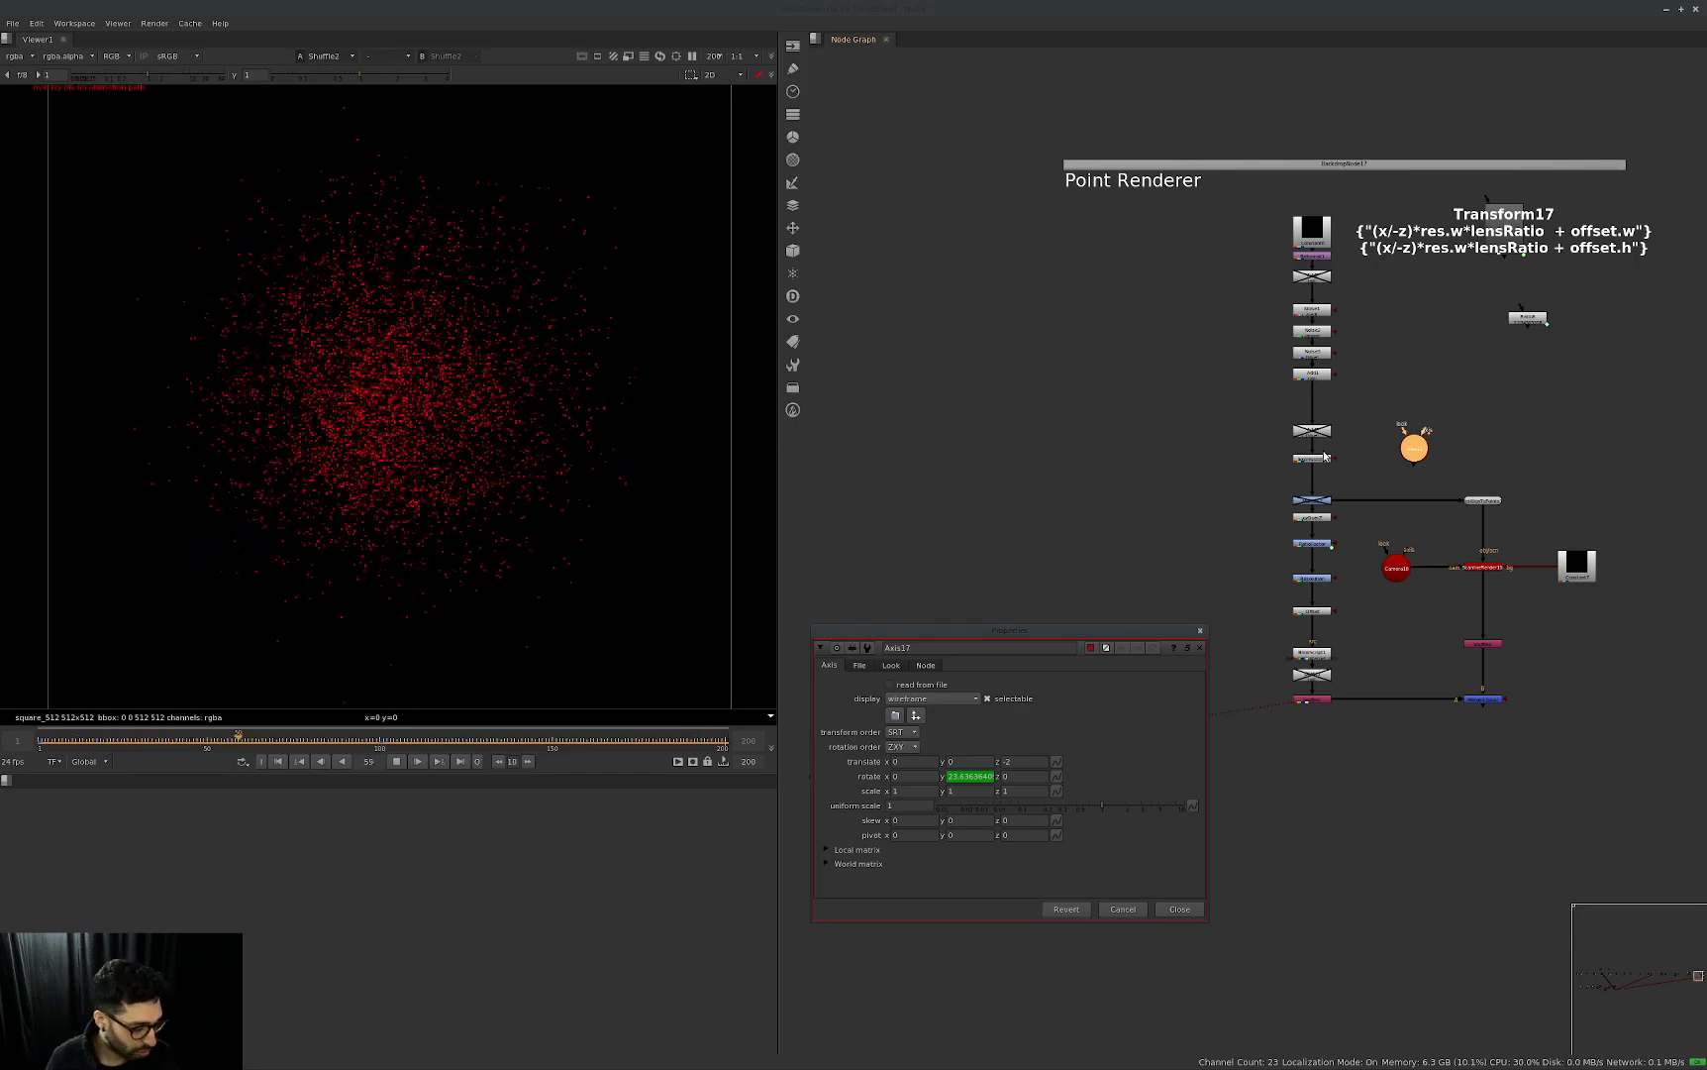
left_click(1200, 648)
Look over the whole node graph from the earliest setups back to the second Point Renderer.
scroll(1327, 639, "down", 7)
middle_click_drag(951, 693, 1294, 669)
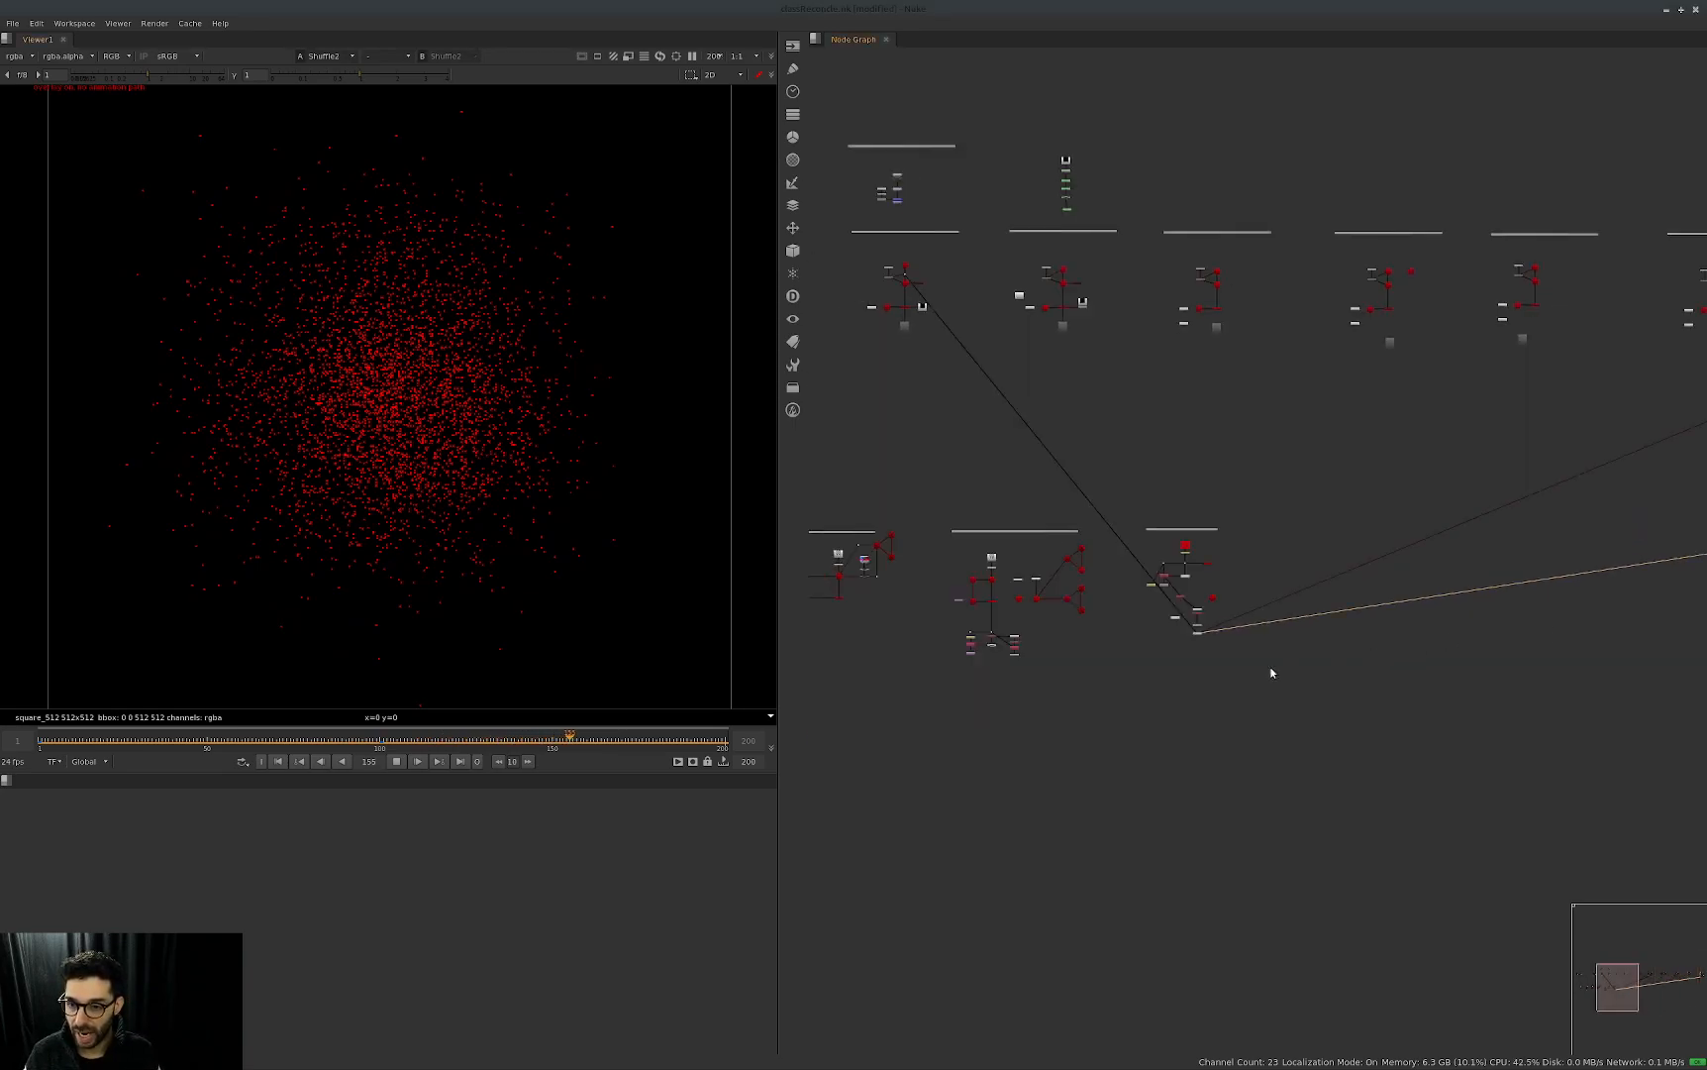
middle_click_drag(921, 608, 1219, 607)
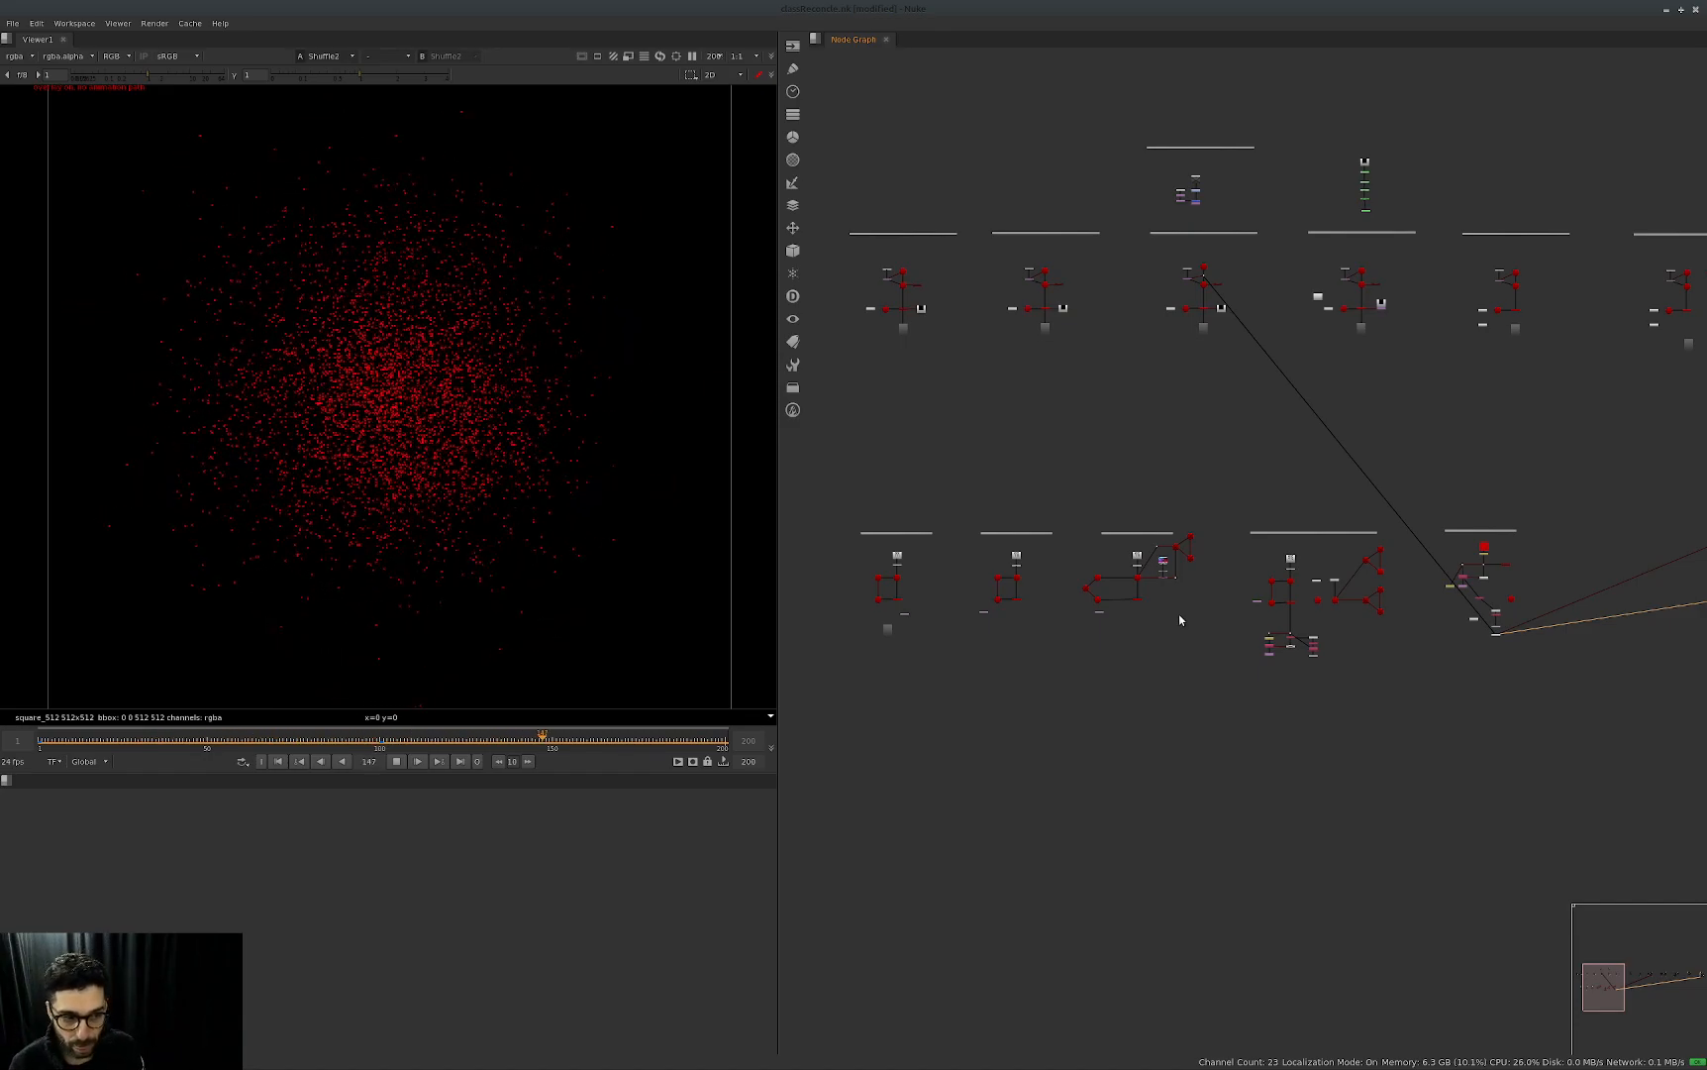
middle_click_drag(1637, 425, 1086, 522)
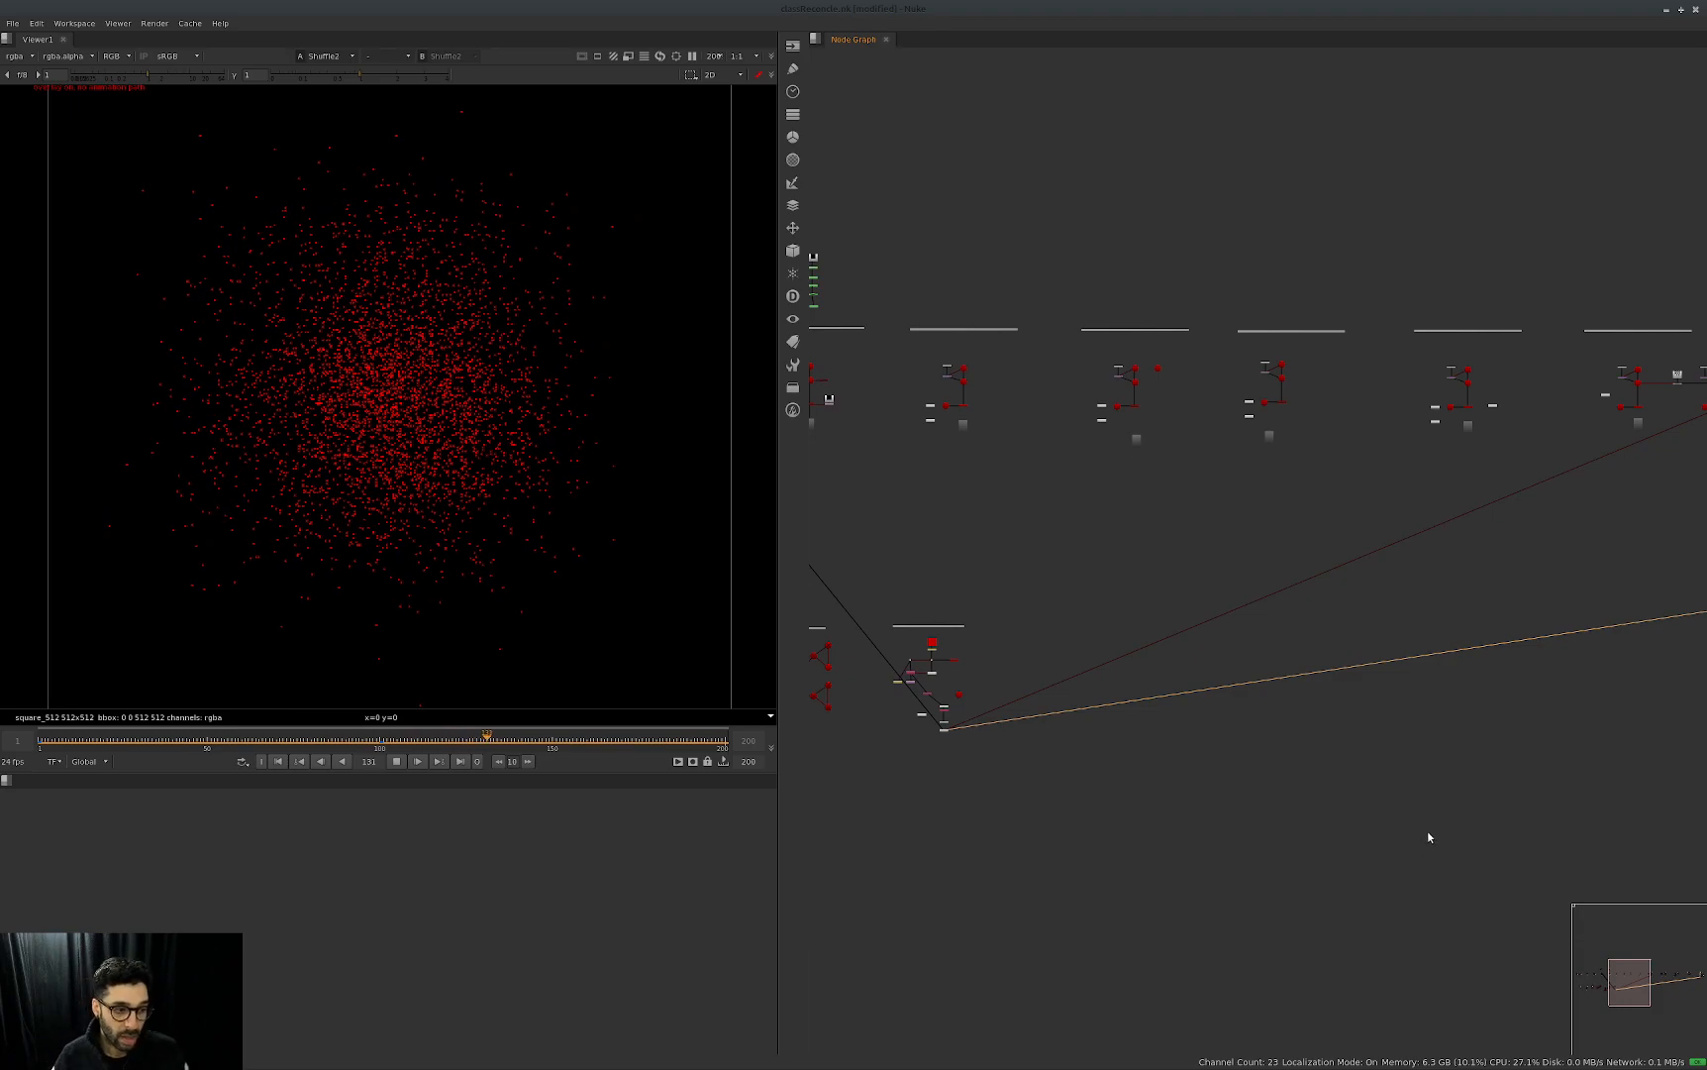
middle_click_drag(1430, 834, 1190, 838)
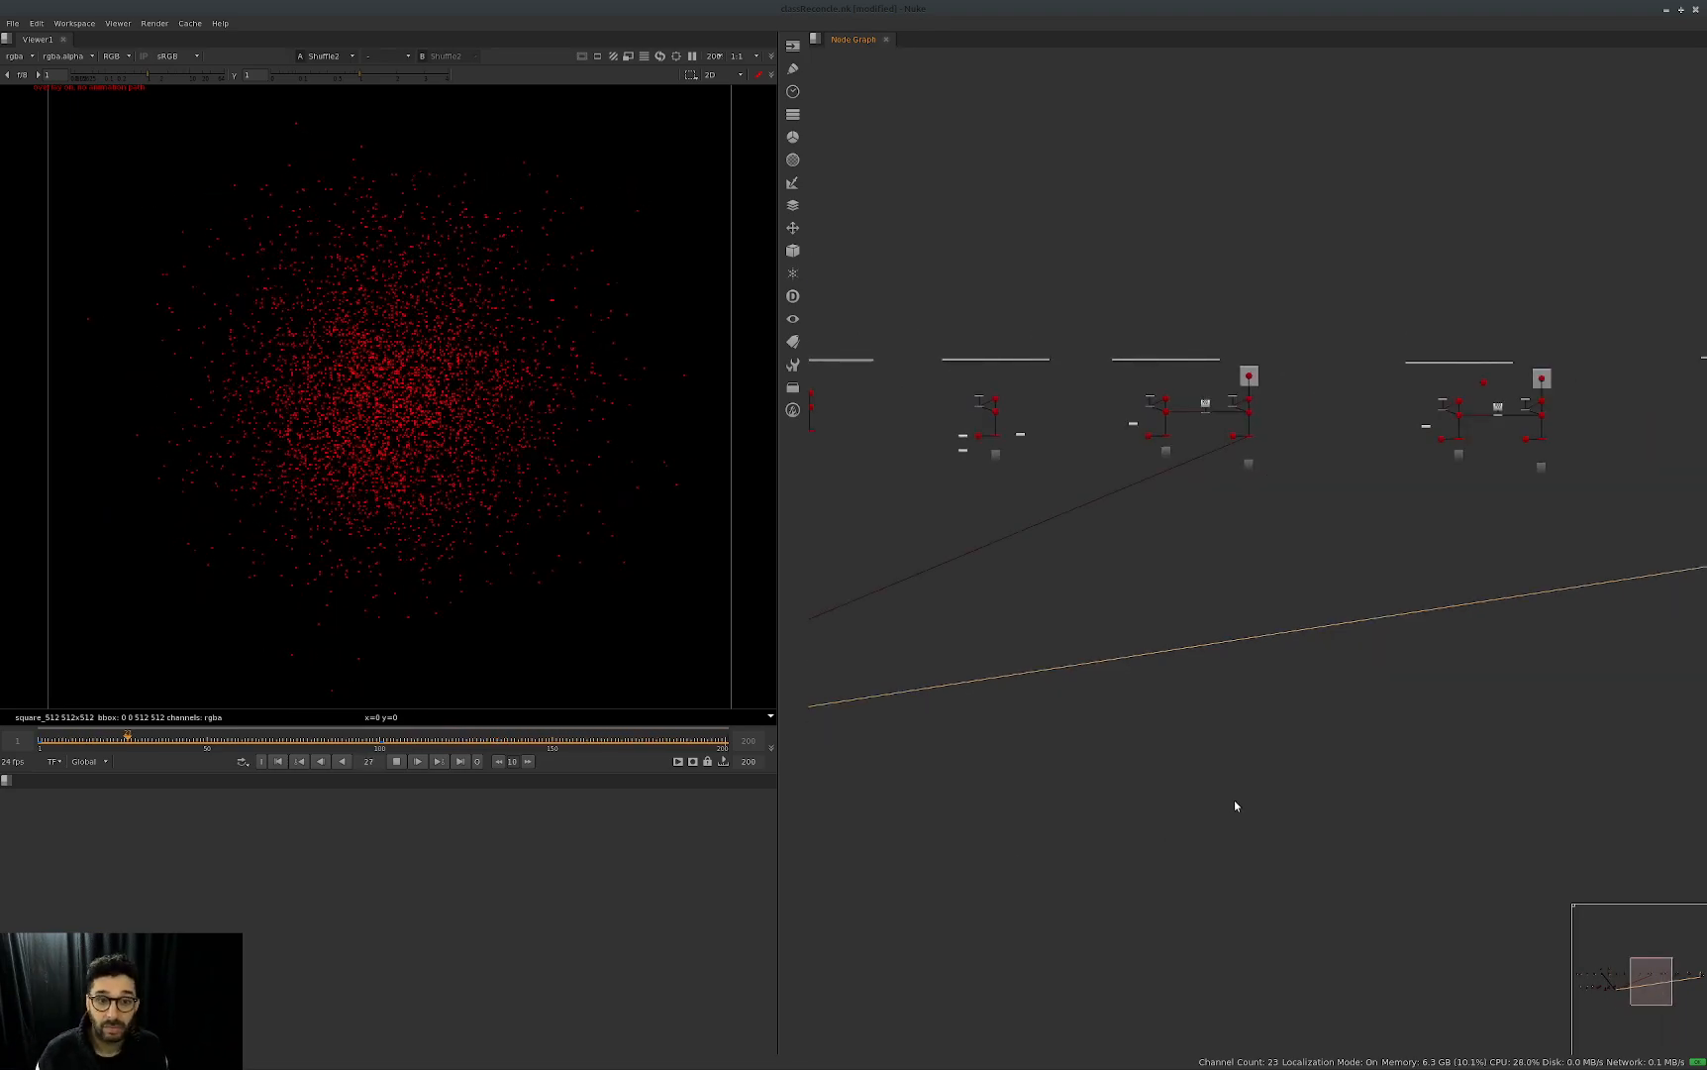
middle_click_drag(1495, 555, 1207, 687)
middle_click_drag(1653, 559, 1095, 650)
scroll(1454, 656, "up", 4)
Open the properties of PositionToPoints1 and close them again.
left_click_drag(1452, 571, 1355, 644)
key("Return")
left_click(1319, 629)
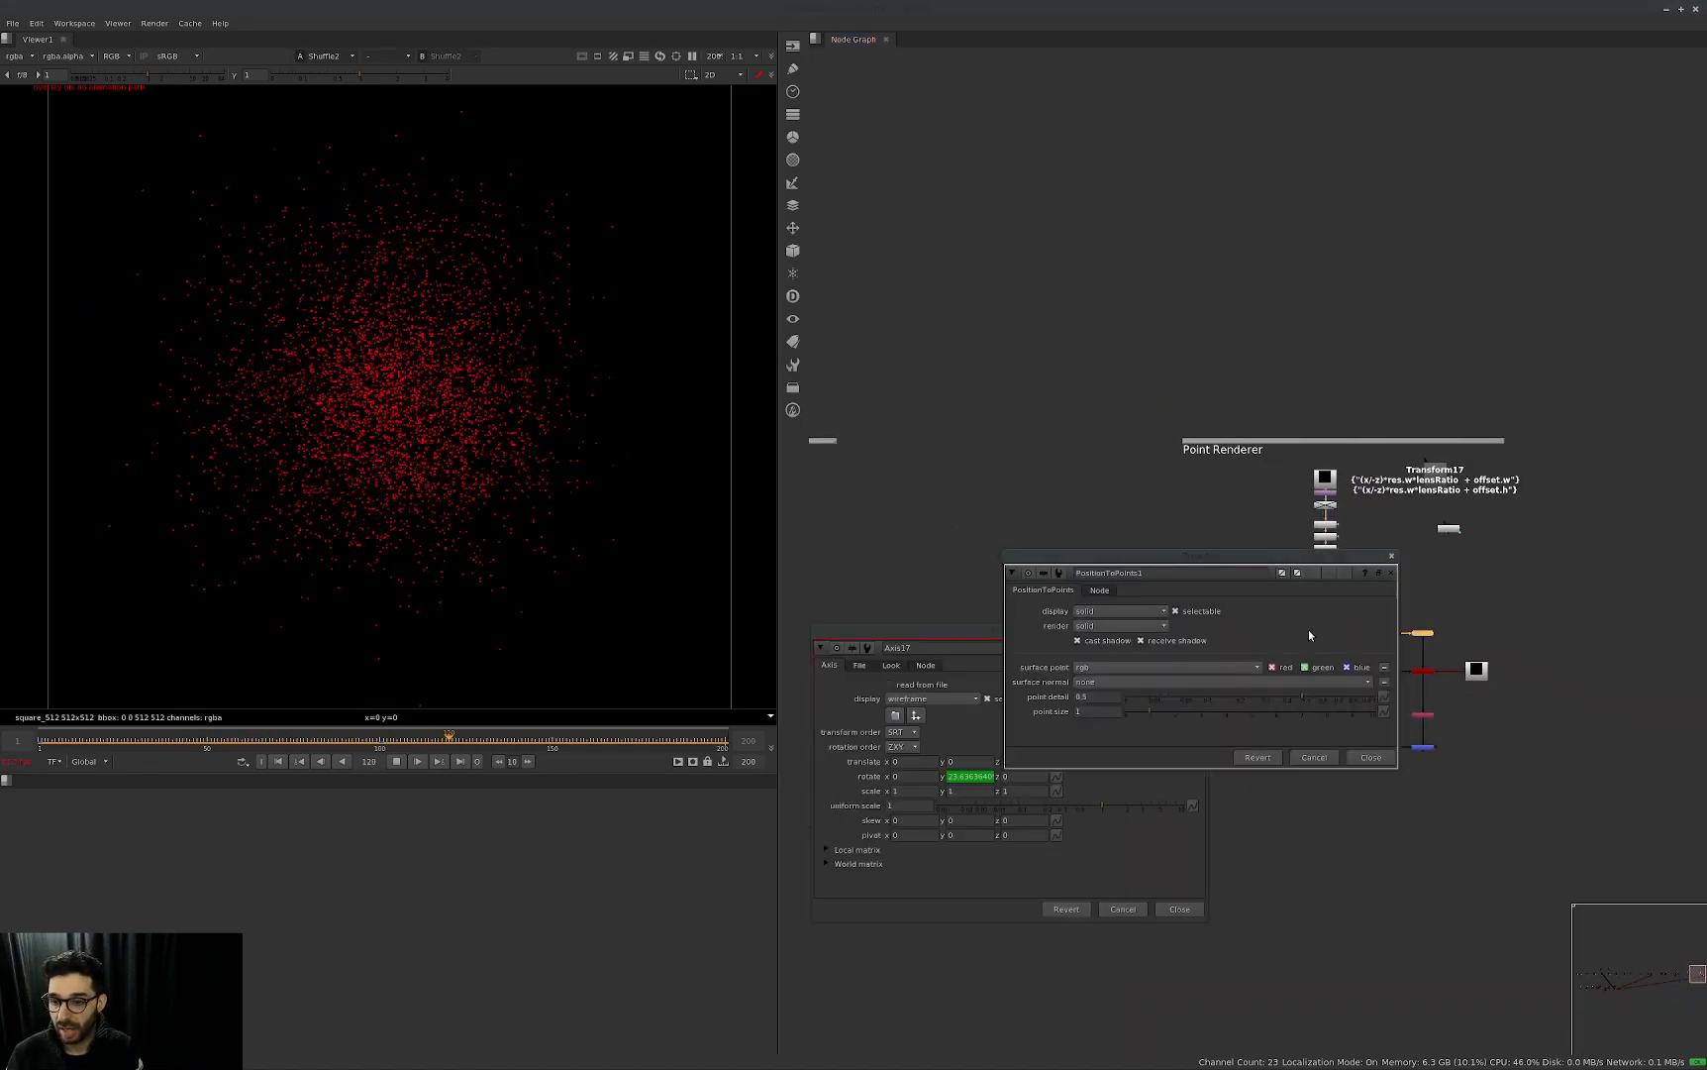
left_click(1391, 572)
Set Axis17's x rotation to 10 and close its properties.
double_click(898, 778)
type("10")
key("Return")
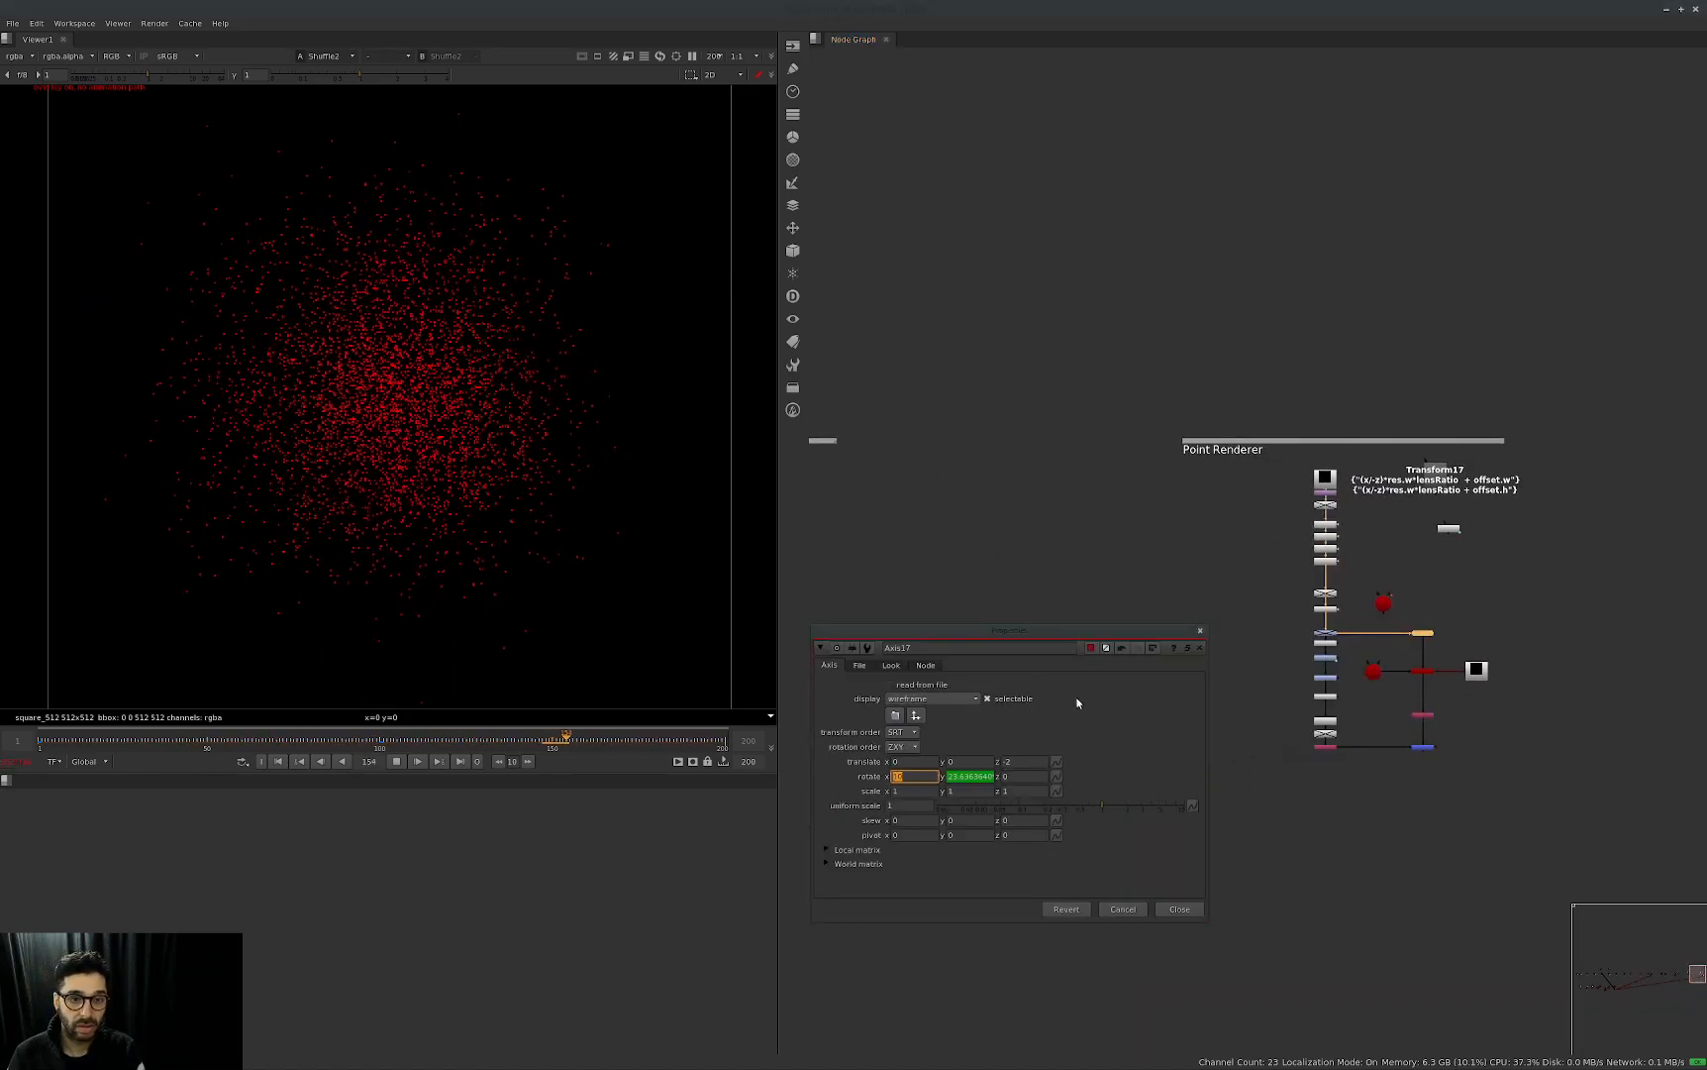
left_click(1180, 909)
left_click(1289, 829)
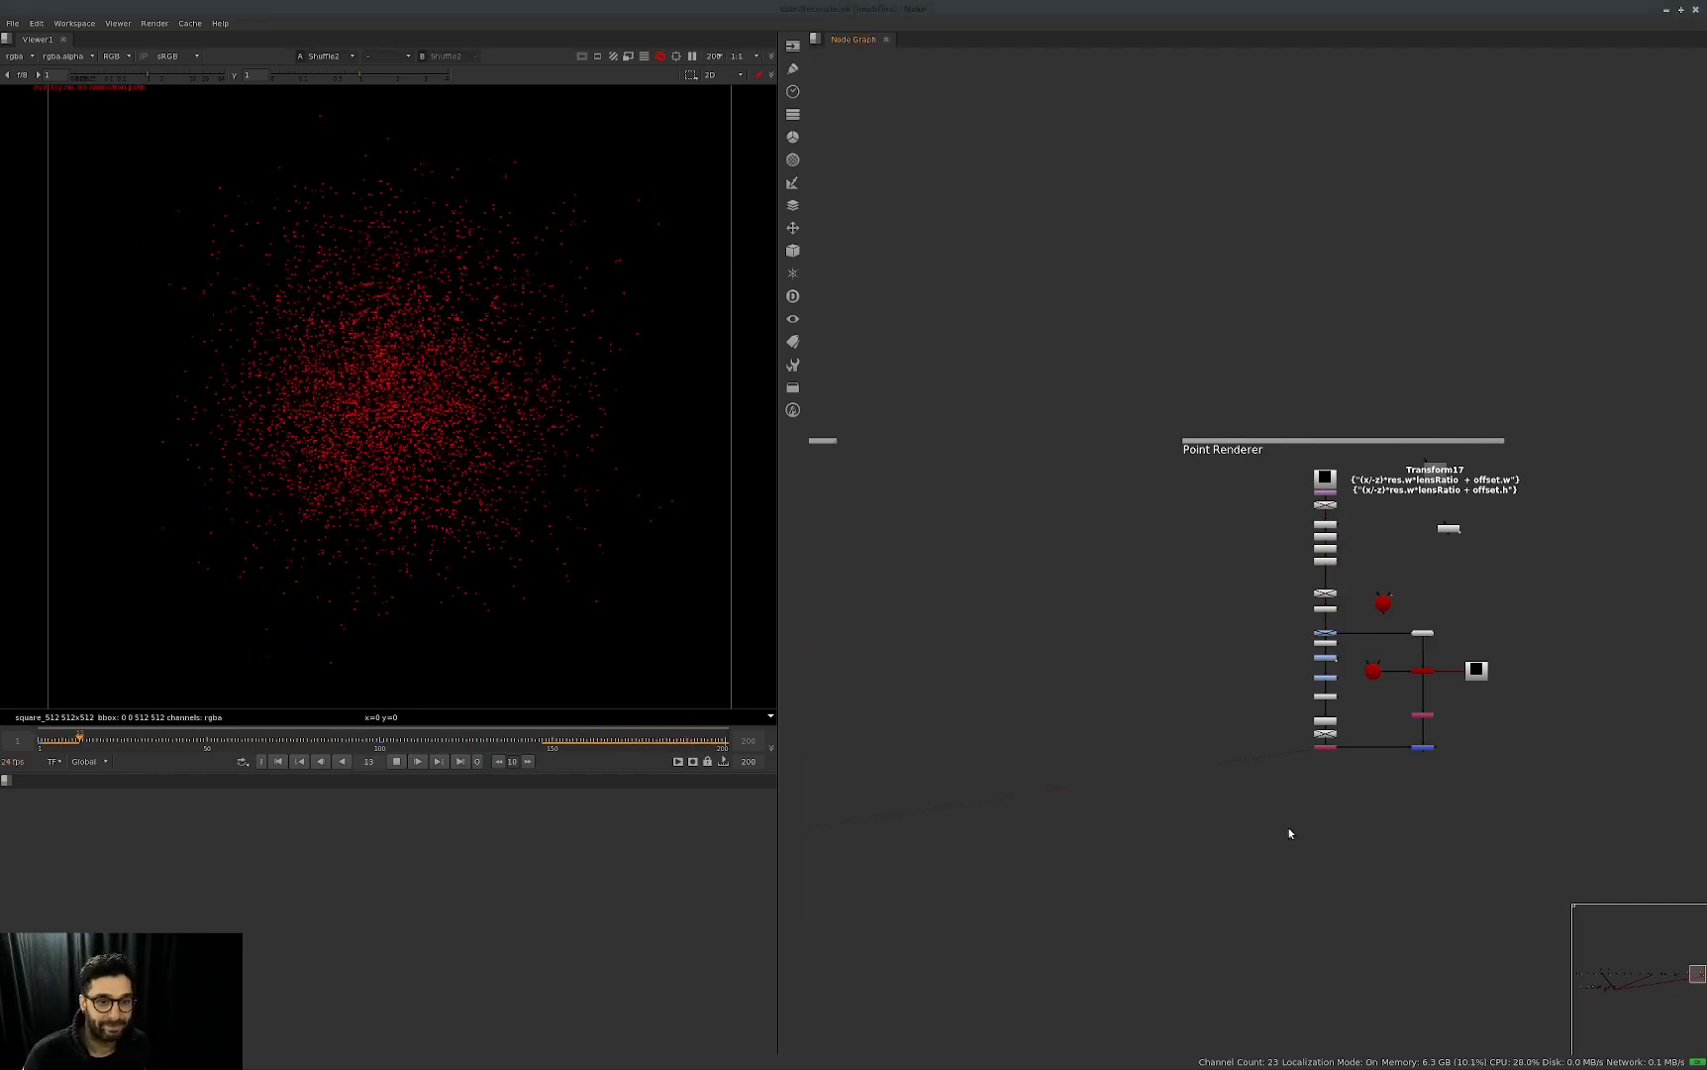